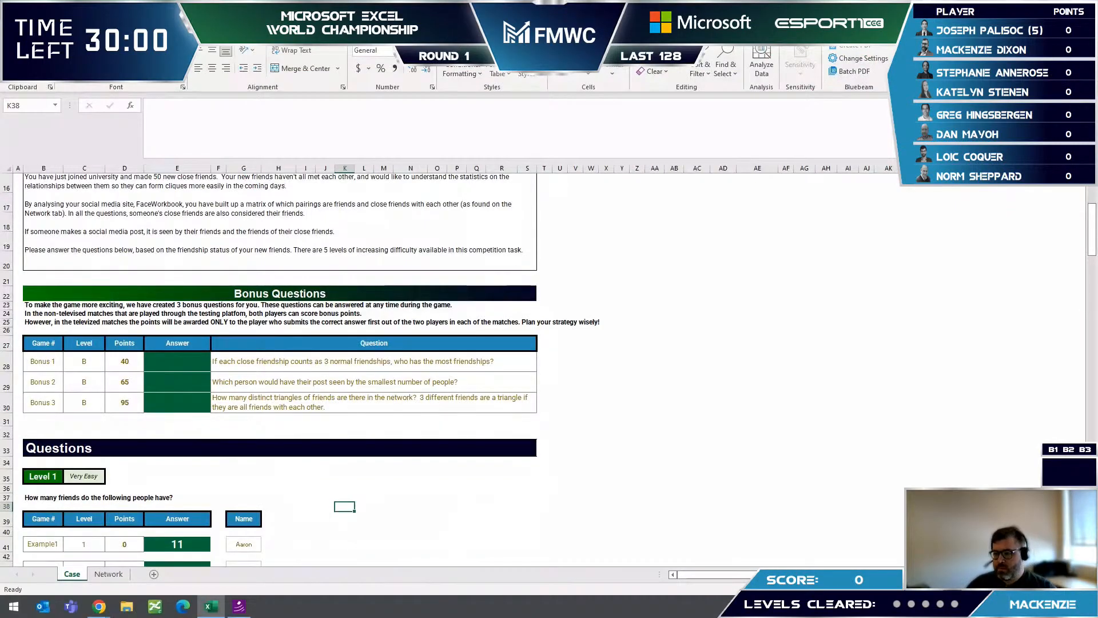
- Look over the bonus and Level 1 questions on the Case sheet and open the Network sheet
click(723, 361)
scroll(527, 406, down, 1)
click(158, 464)
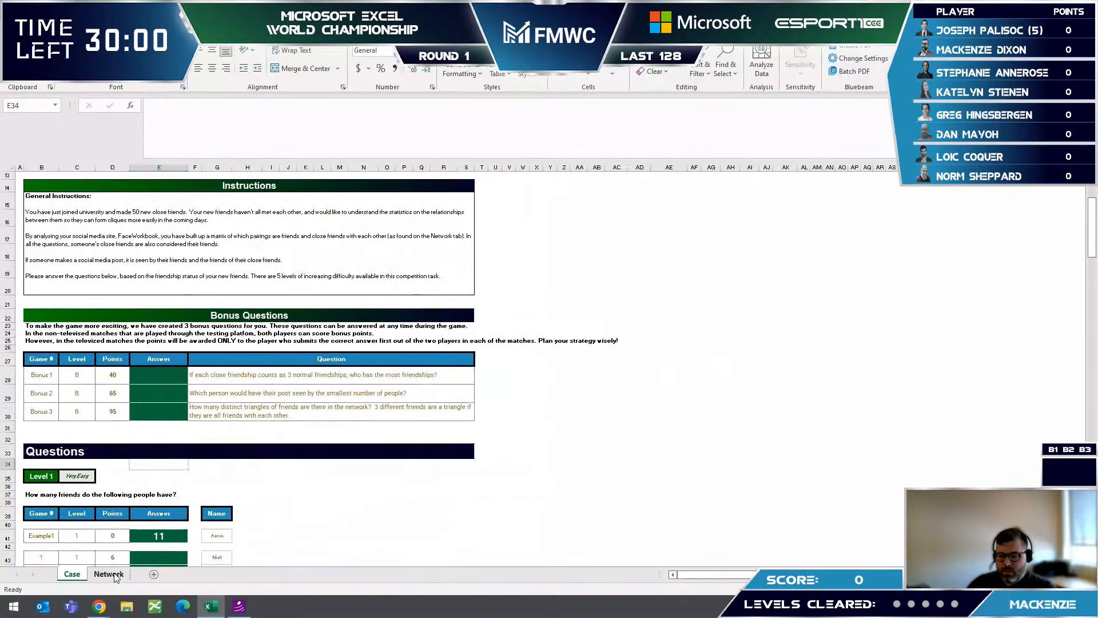
click(108, 574)
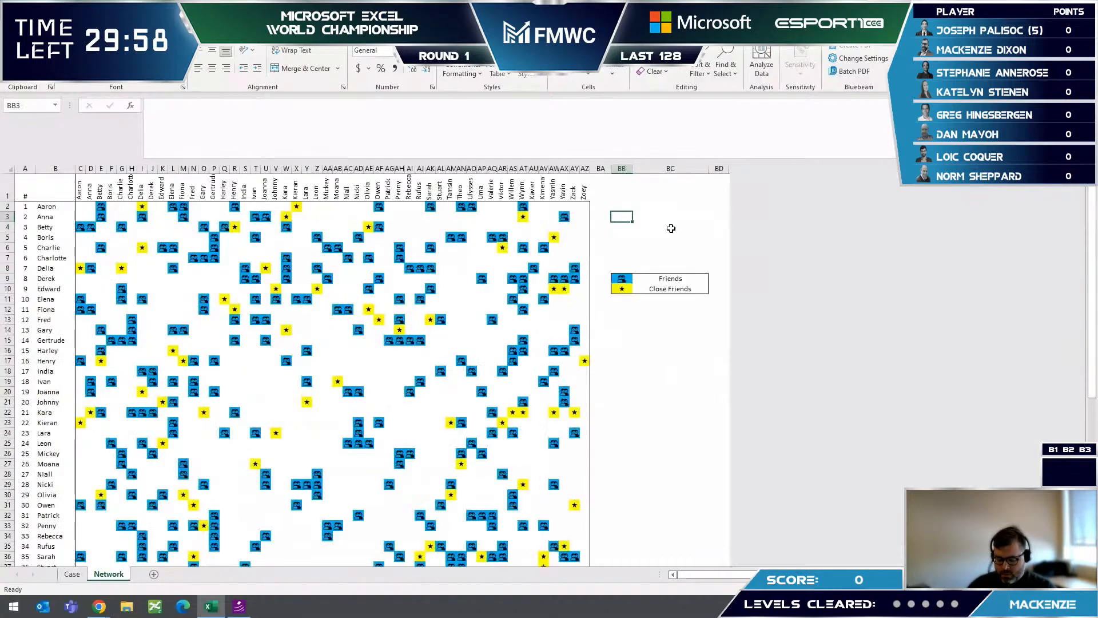
text(=)
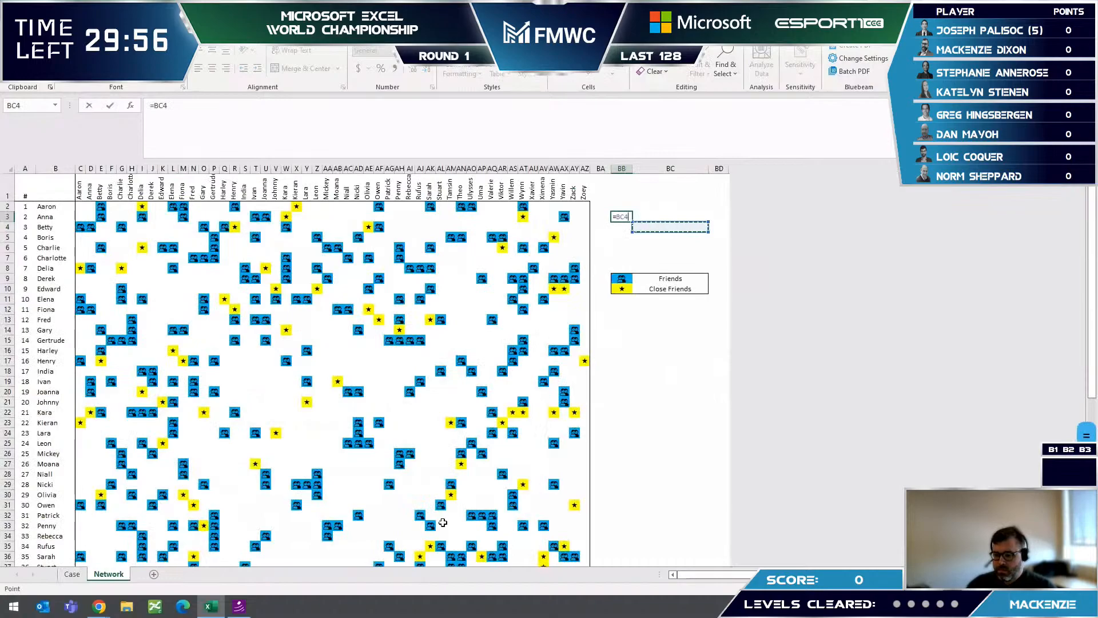
key(Escape)
click(430, 536)
- Create a copy of the Network sheet at the end of the workbook
right_click(122, 580)
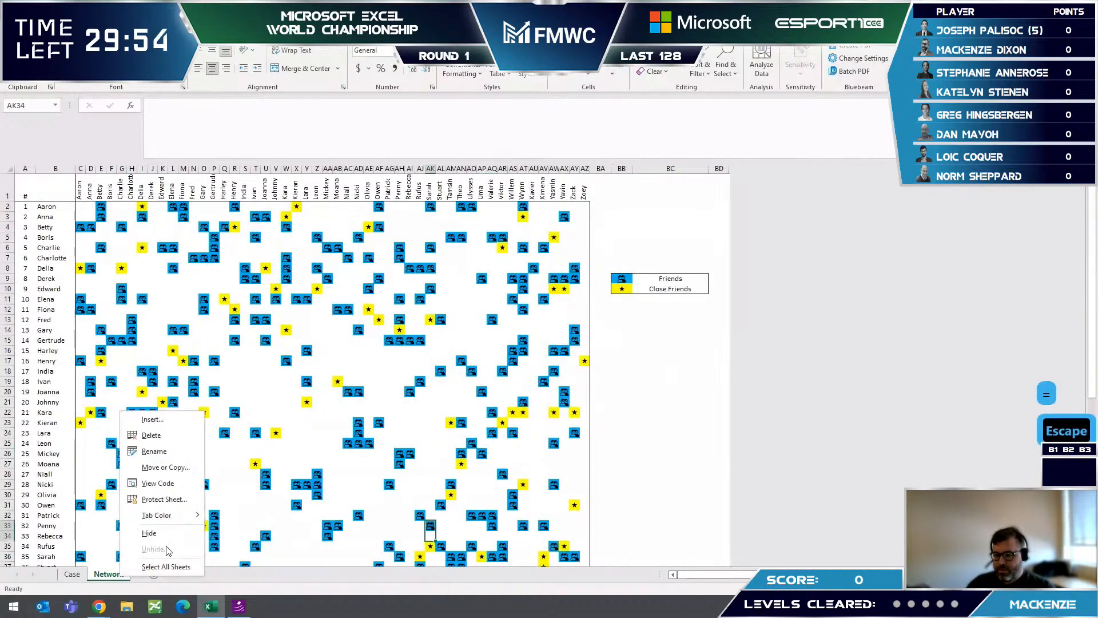
click(174, 468)
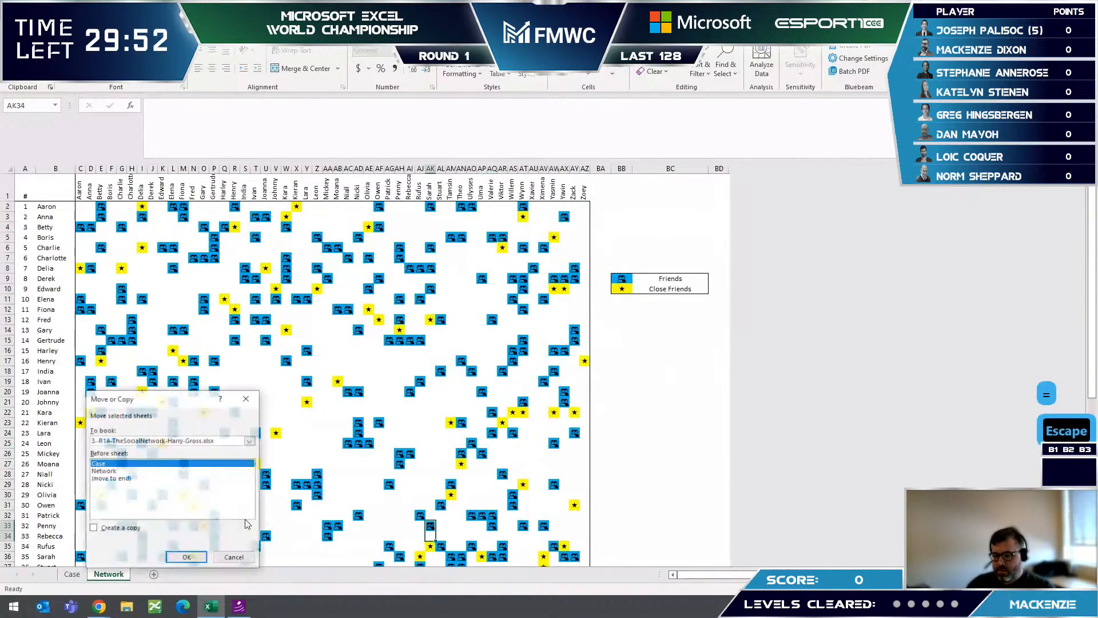
click(111, 478)
click(93, 528)
click(187, 558)
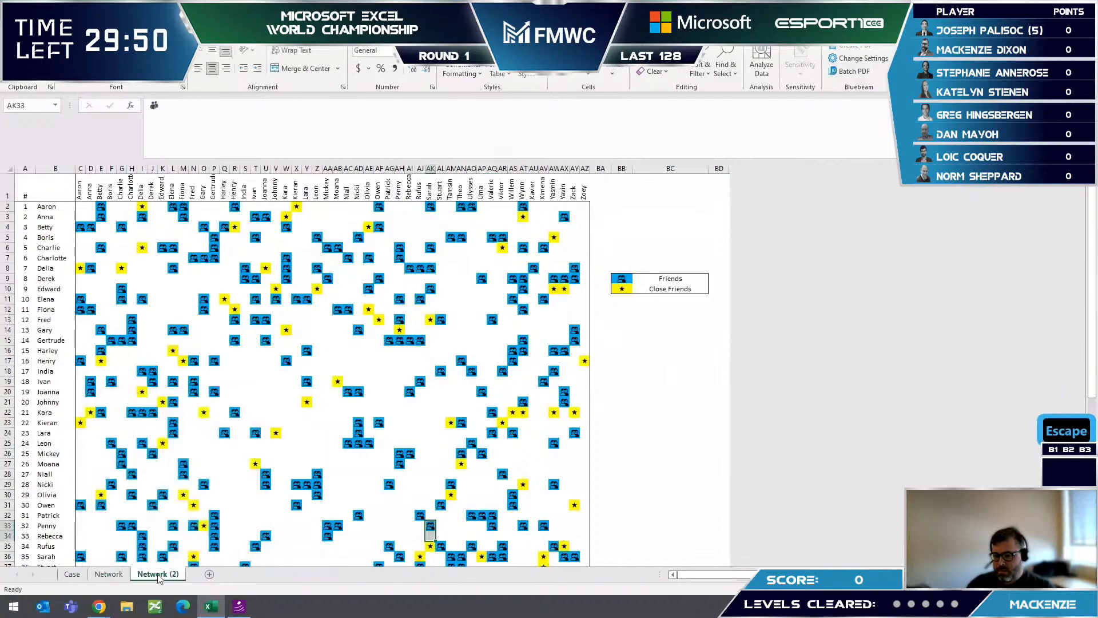
- Rename the copied sheet as Working
right_click(158, 574)
click(207, 449)
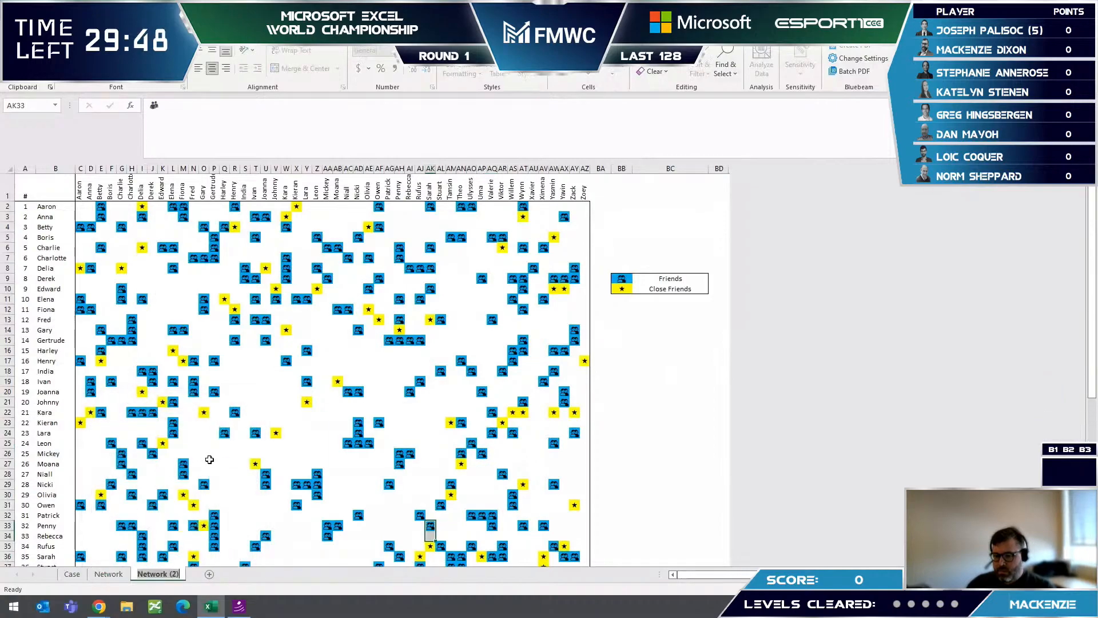
text(Working)
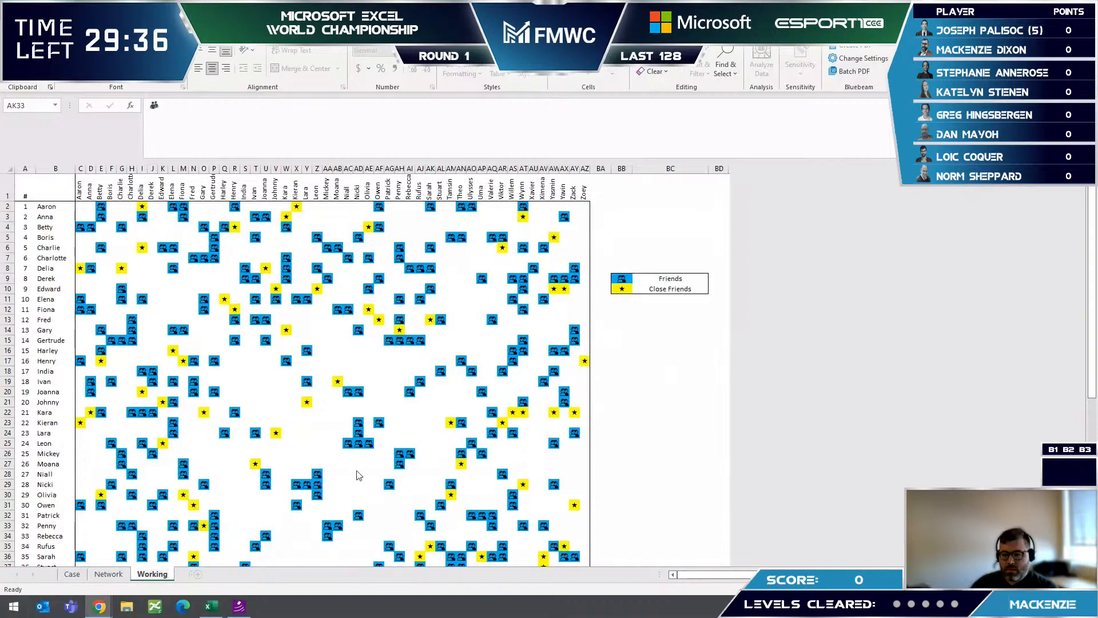
- Open Find and Replace on the Working sheet in its replace mode
click(605, 208)
key(Right)
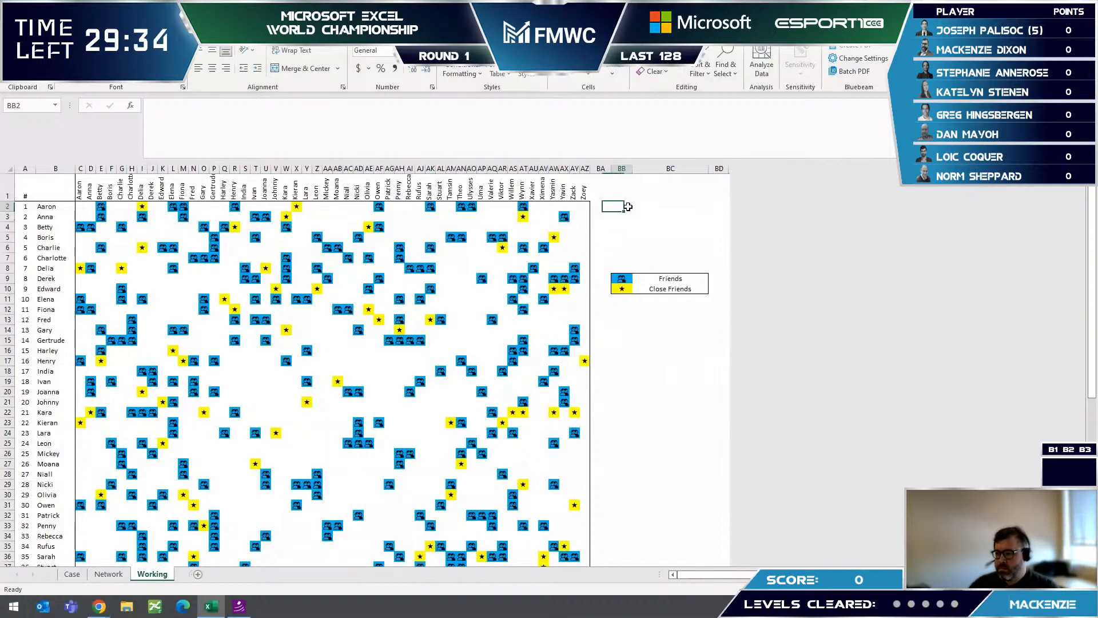
key(ctrl+r)
click(608, 206)
key(ctrl+f)
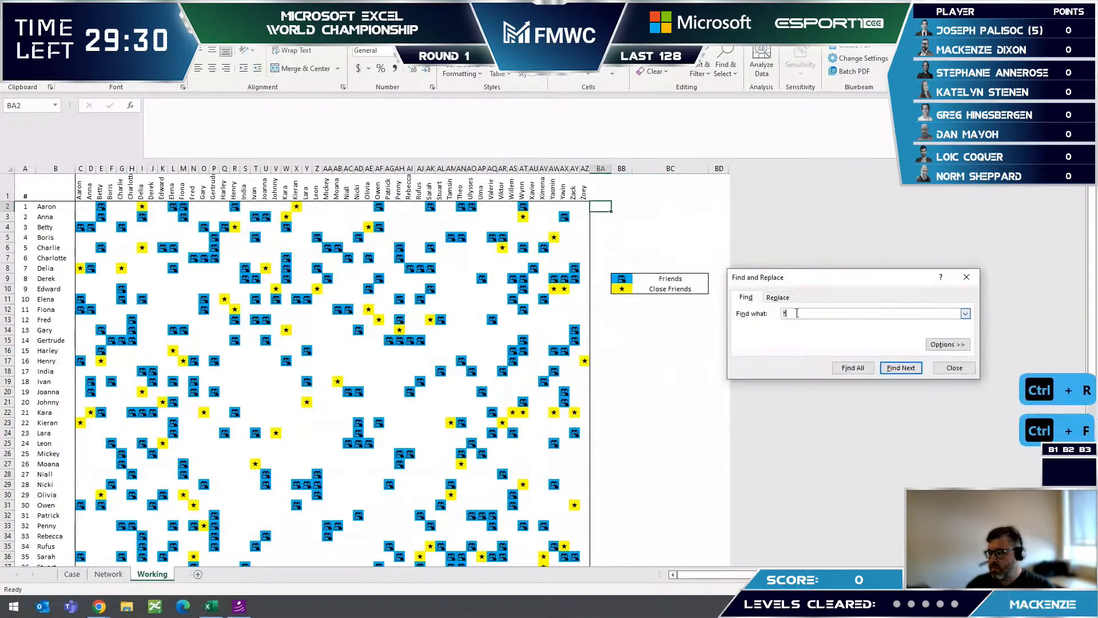
click(777, 297)
click(820, 326)
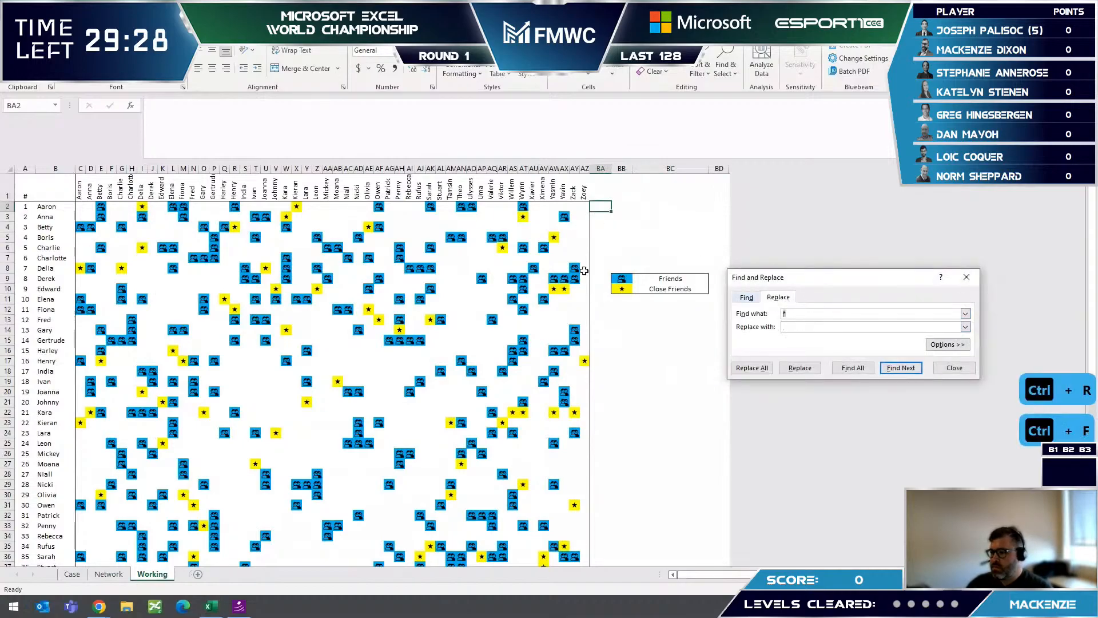
- Copy the friends symbol from a matrix cell and enter it as the text to find for the replacement
click(502, 235)
key(BackSpace)
drag(221, 105, 138, 113)
key(ctrl+c)
click(790, 312)
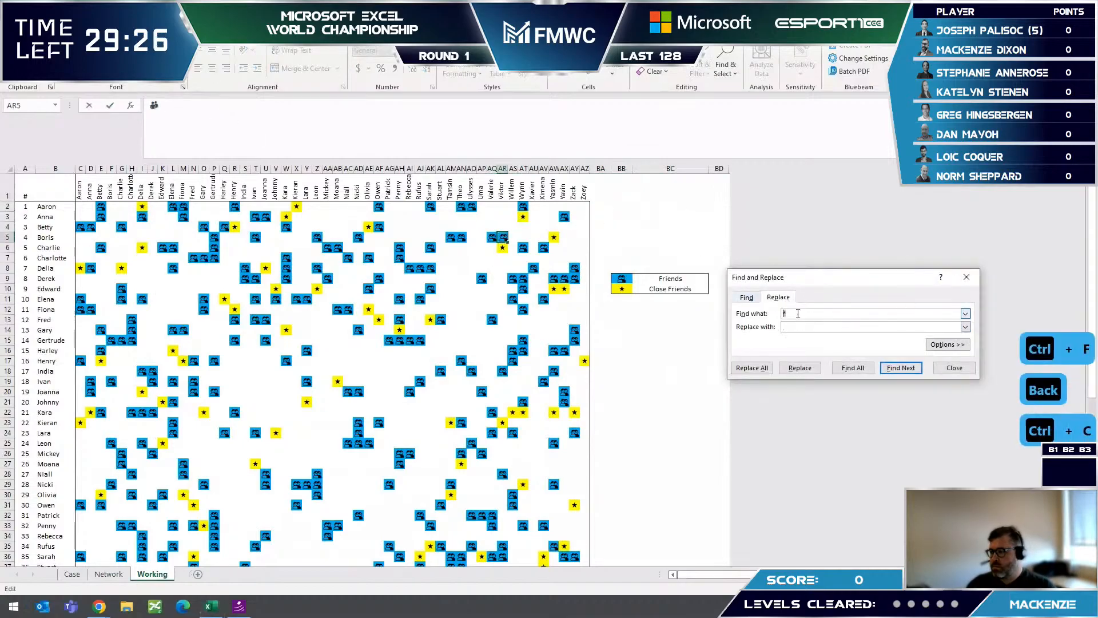
key(ctrl+v)
click(807, 327)
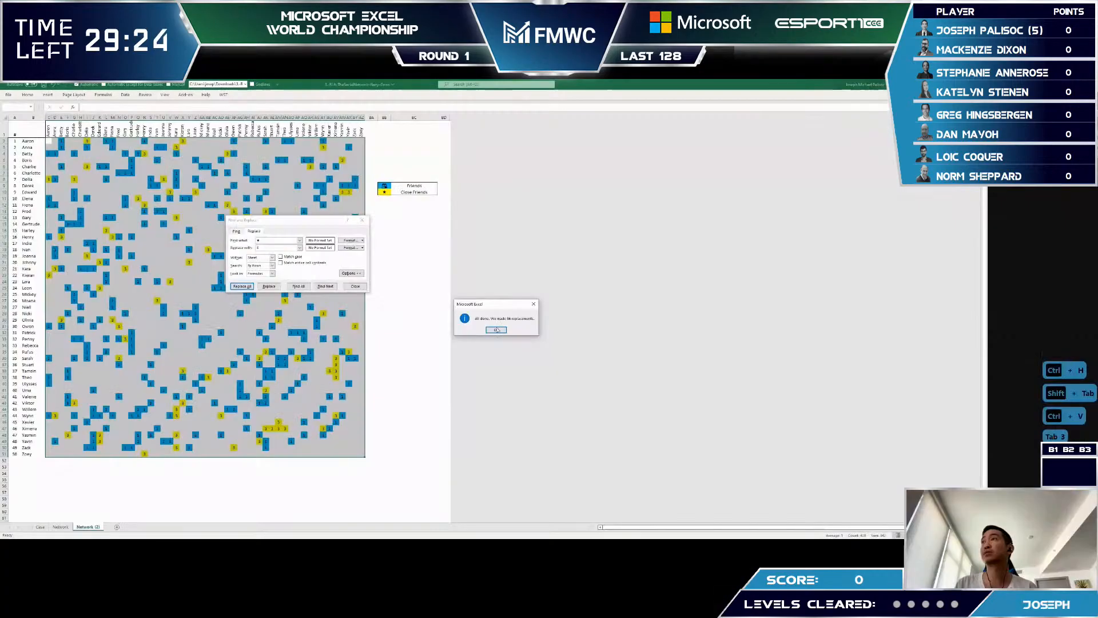
- Close the completed replacement and enter =SUM(C2:AZ2) in BA2 to total the first person's row
key(Return)
key(Escape)
text(=sum)
key(Tab)
key(ctrl+shift+Left)
key(shift+Left)
key(shift+Left)
key(ctrl+shift+Left)
key(ctrl+shift+Left)
key(ctrl+shift+Left)
key(ctrl+shift+Left)
key(ctrl+shift+Left)
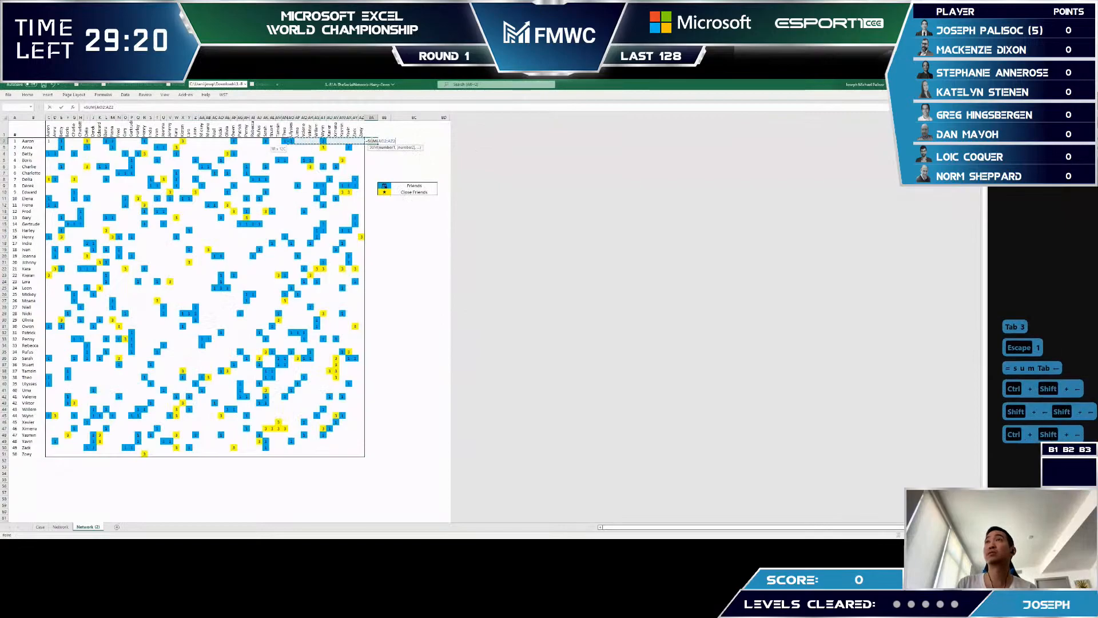
key(ctrl+shift+Left)
key(ctrl+shift+Left)
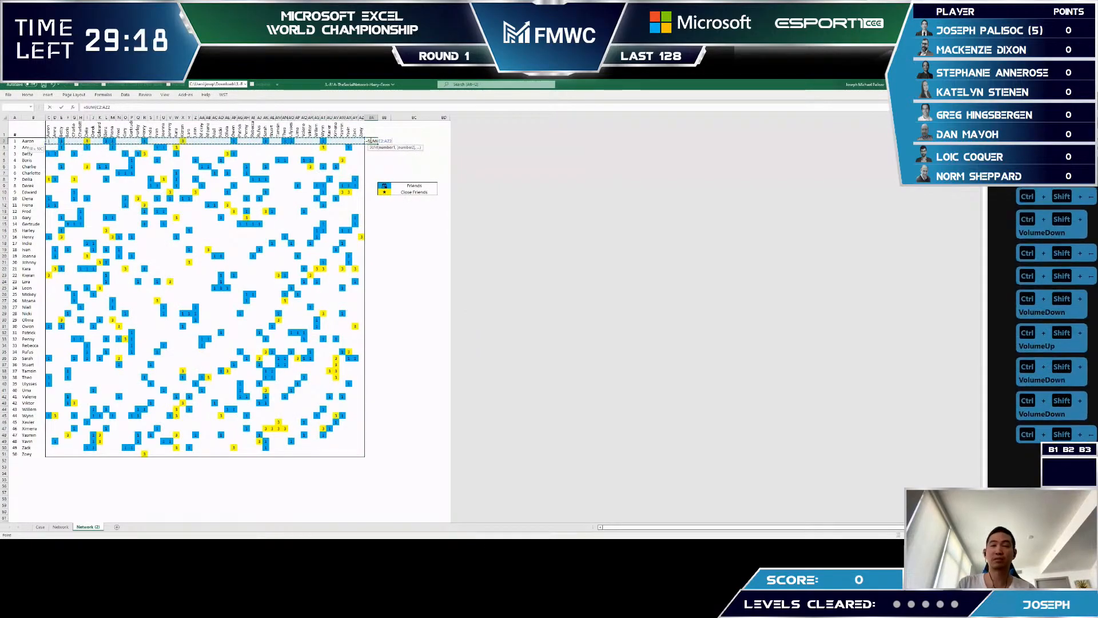
text())
key(Return)
- Copy the row total in BA2 down to BA51 for all people in the network
key(Up)
key(ctrl+c)
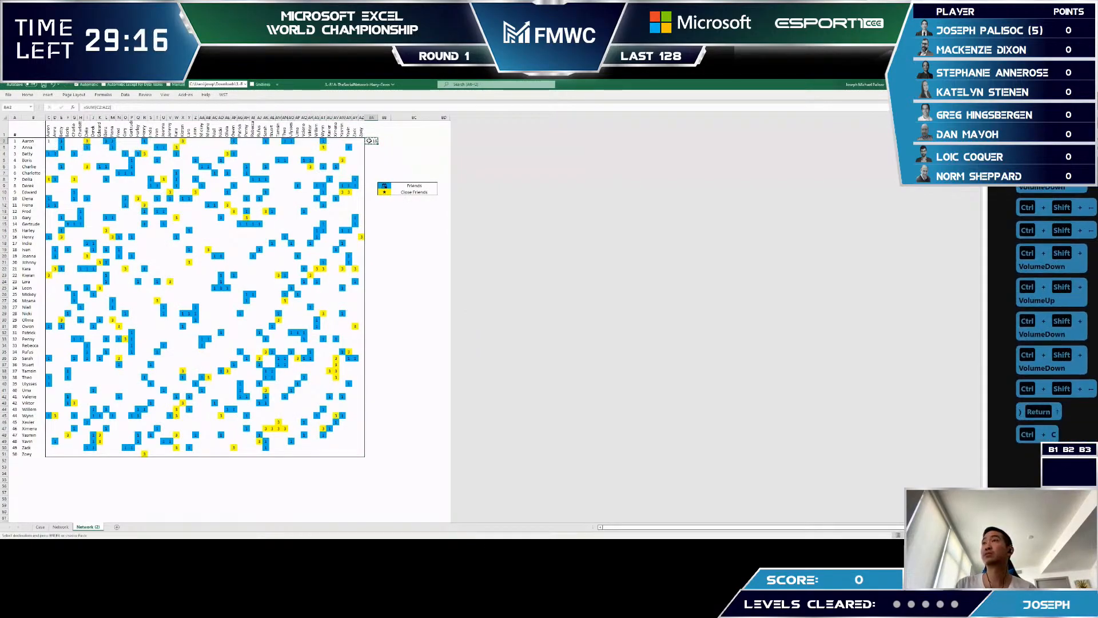
shift+click(371, 453)
key(ctrl+v)
key(Escape)
key(Escape)
- Enter =MAX(BA2:BA51) in BC2 to get the highest weighted friendship total
click(391, 140)
text(=max)
key(Tab)
key(Left)
key(Left)
key(ctrl+shift+Down)
text())
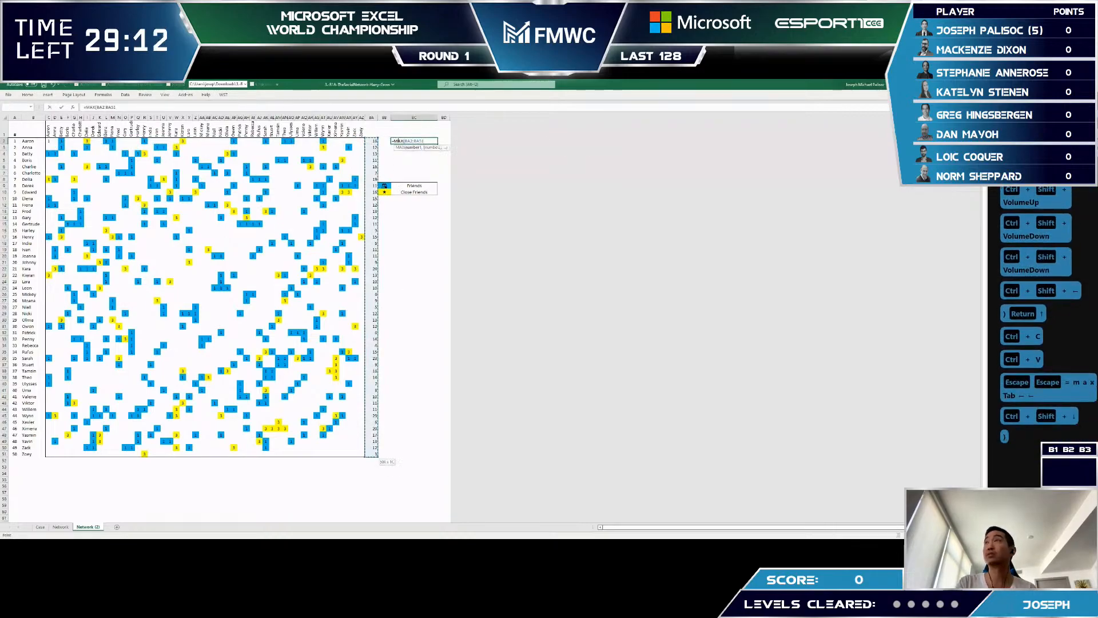
key(Return)
key(Up)
- Clear the stray value in C2, the first person's intersection with themselves in the matrix
key(ctrl+Page_Up)
key(ctrl+Page_Down)
key(Up)
key(Left)
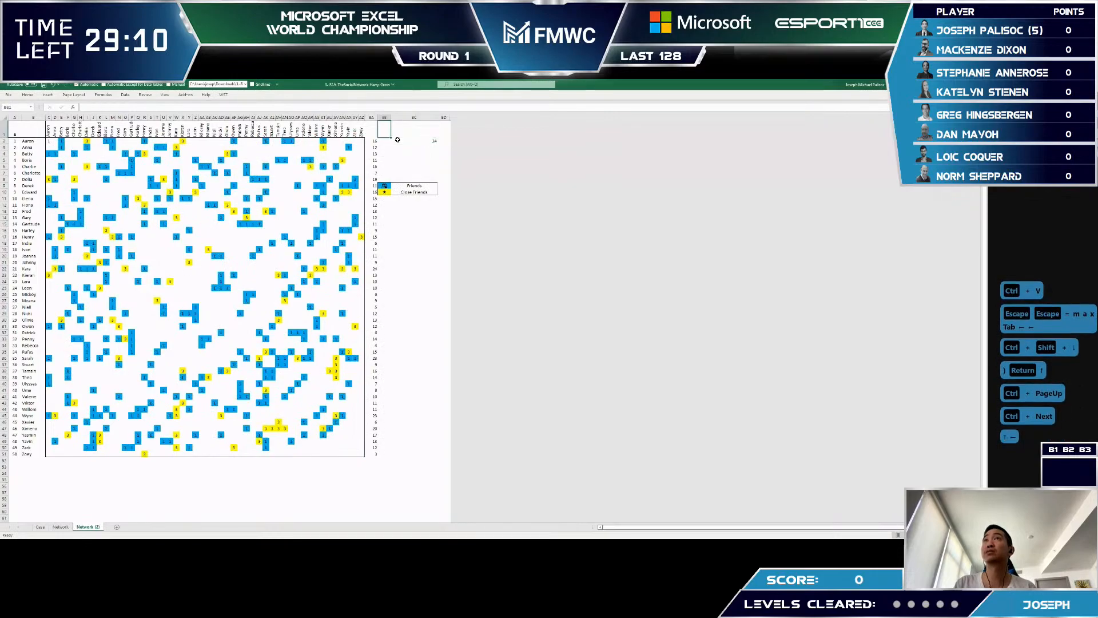
key(ctrl+Left)
key(ctrl+Left)
key(ctrl+Left)
key(ctrl+Left)
key(ctrl+Left)
key(ctrl+Left)
key(ctrl+Left)
key(ctrl+Left)
key(ctrl+Down)
key(Right)
key(Up)
key(ctrl+Up)
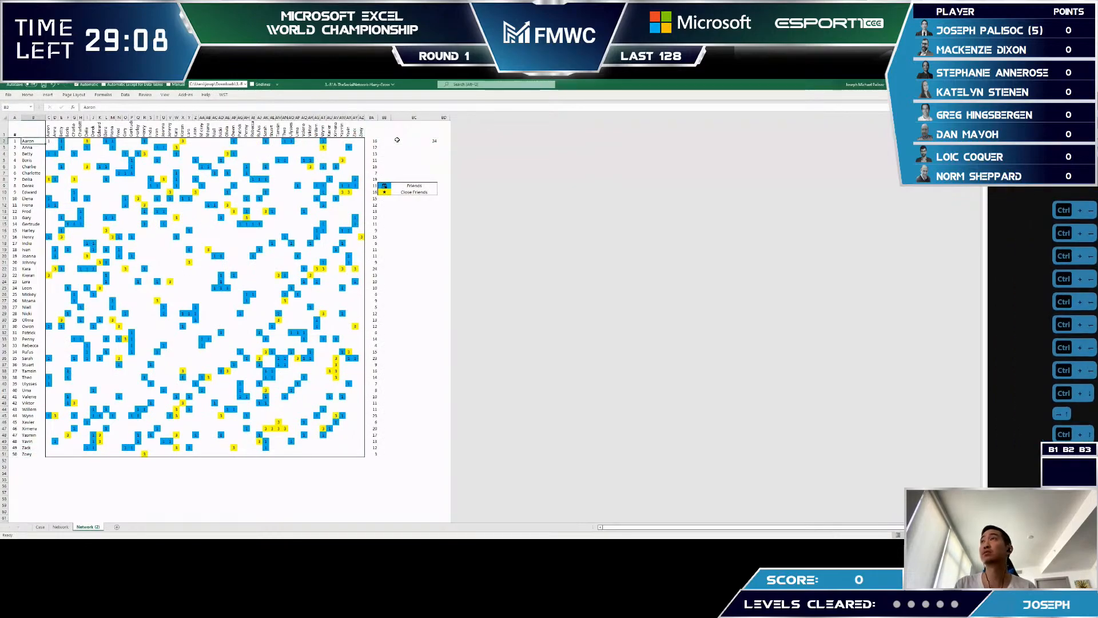
key(Right)
text(\)
key(Escape)
key(Escape)
key(Down)
key(Up)
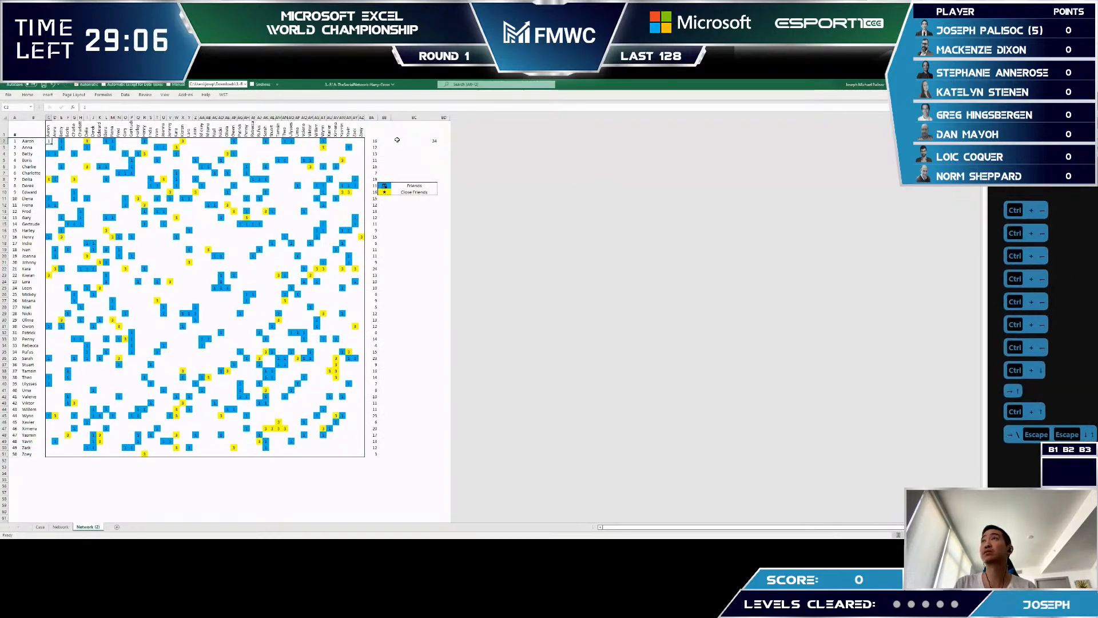
key(Delete)
key(Right)
- Trace the row with the highest weighted total in column BA back to the person's name in column B
click(375, 269)
key(shift+space)
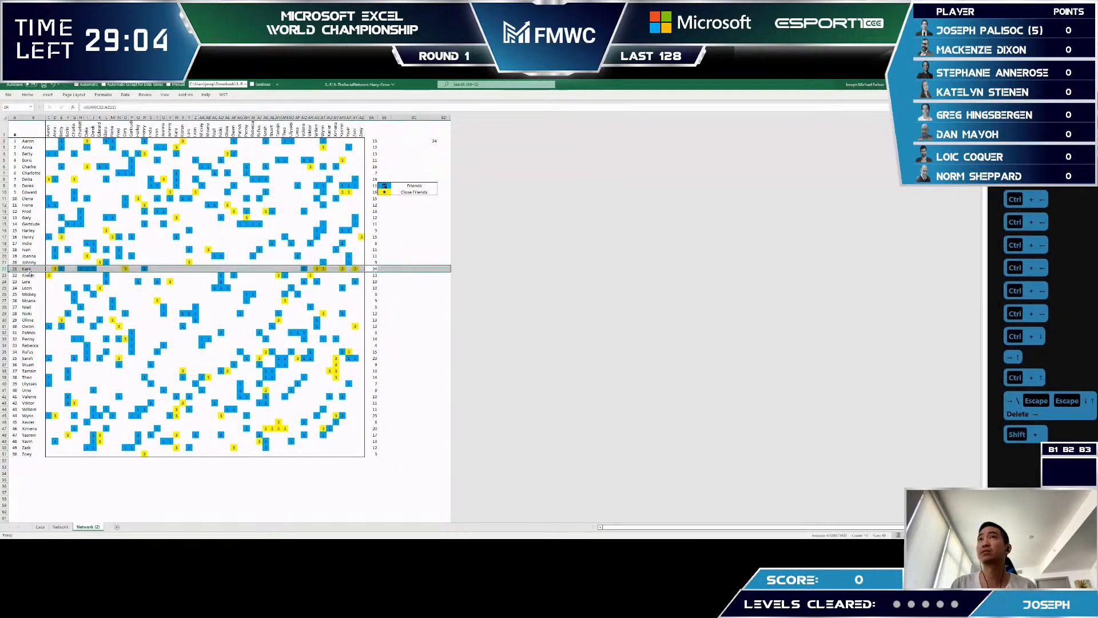
click(28, 270)
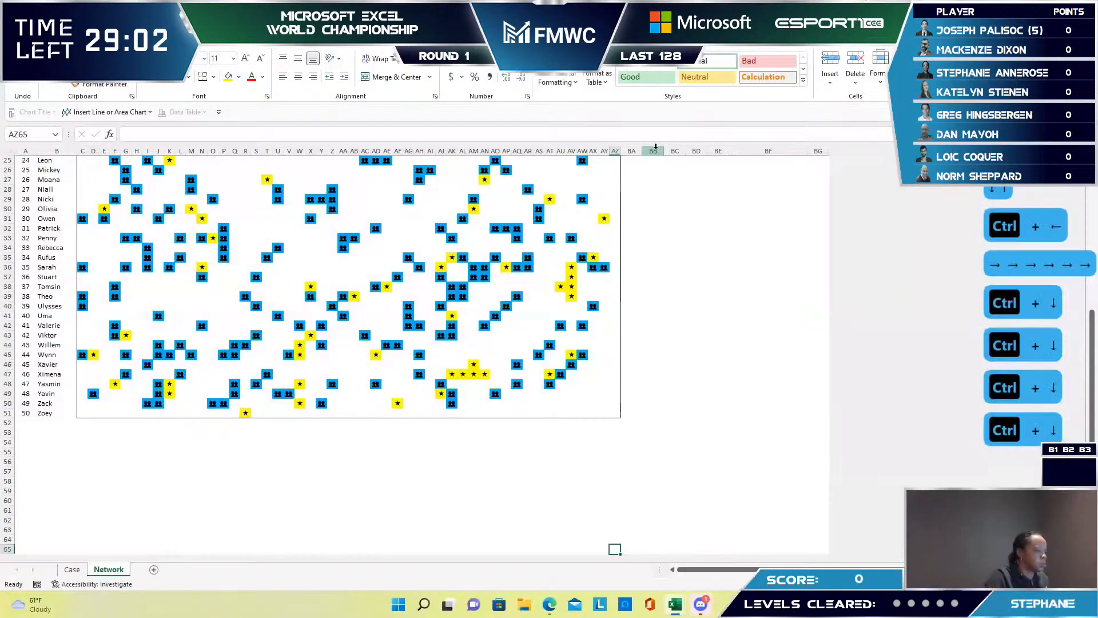
- Fill the formulas in BB2:BC2 down to row 51 on the Network sheet
key(Up)
key(Up)
key(Up)
key(Up)
key(Up)
key(Up)
key(Up)
key(Up)
key(Up)
key(Up)
key(Up)
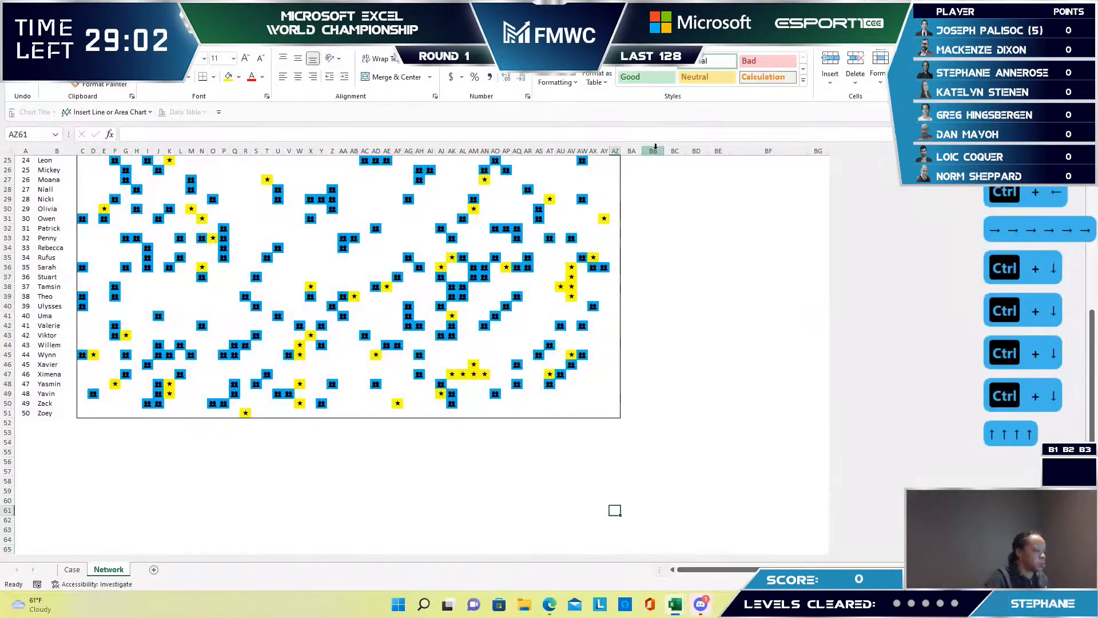
key(Down)
key(Down)
key(Right)
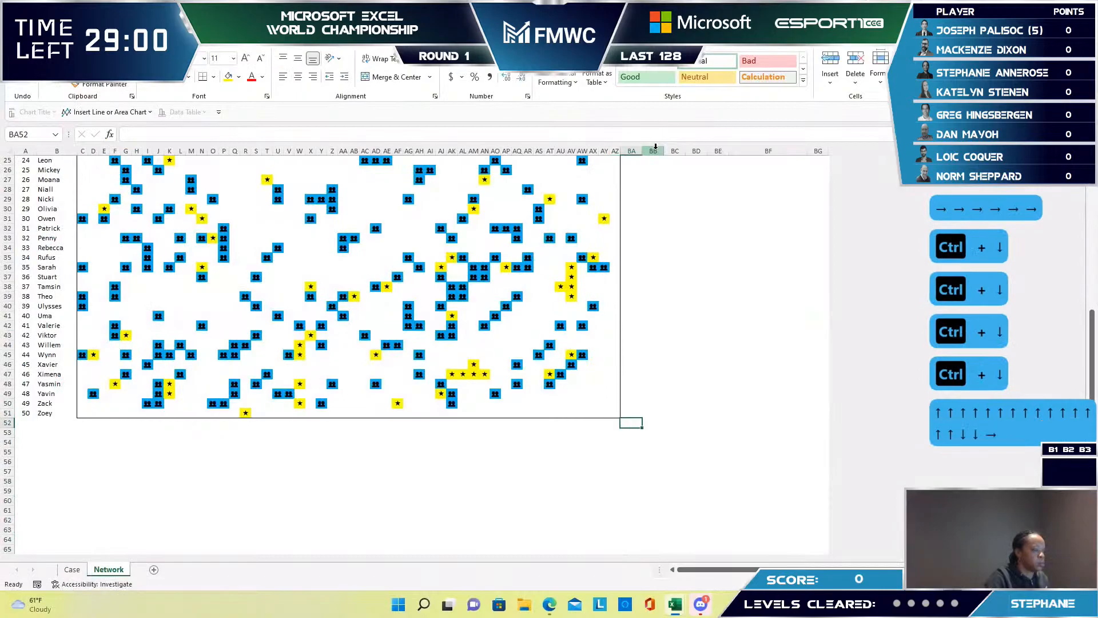
key(Up)
key(Up)
key(Right)
key(Down)
key(Right)
key(Left)
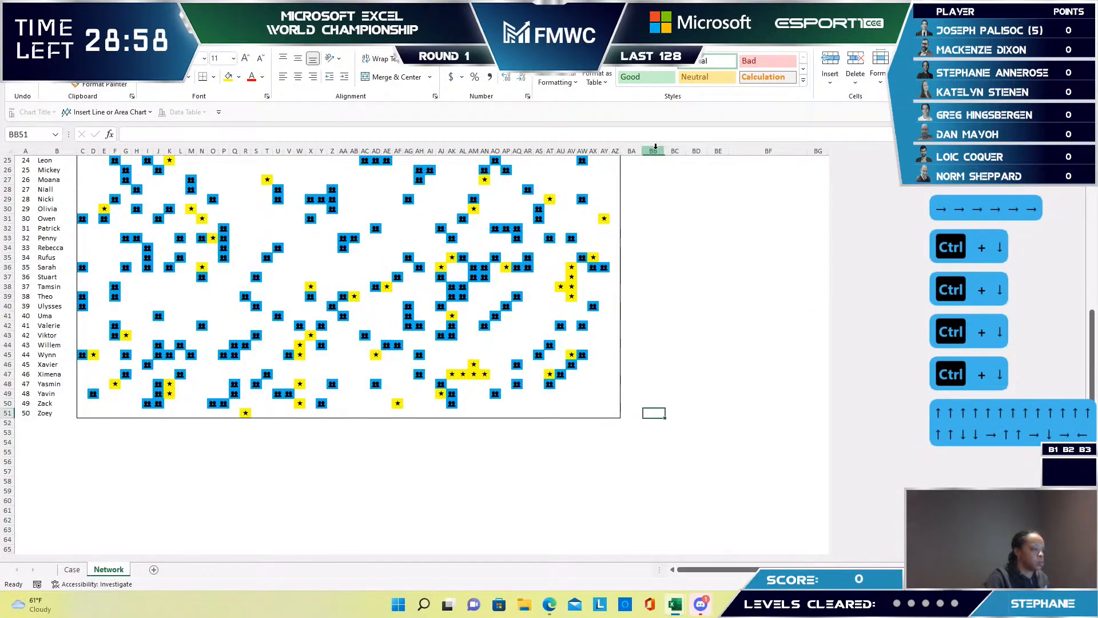
key(shift+Right)
key(ctrl+shift+Up)
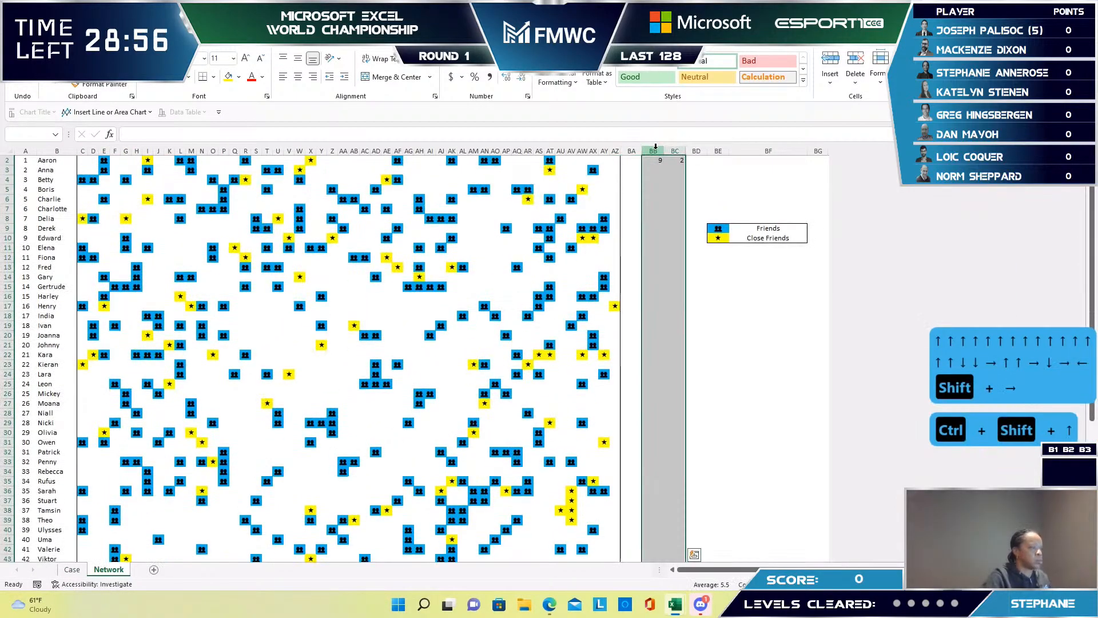
key(ctrl+d)
- Start a formula beside the filled count columns that refers back to the first count in the same row
key(Right)
key(ctrl+Up)
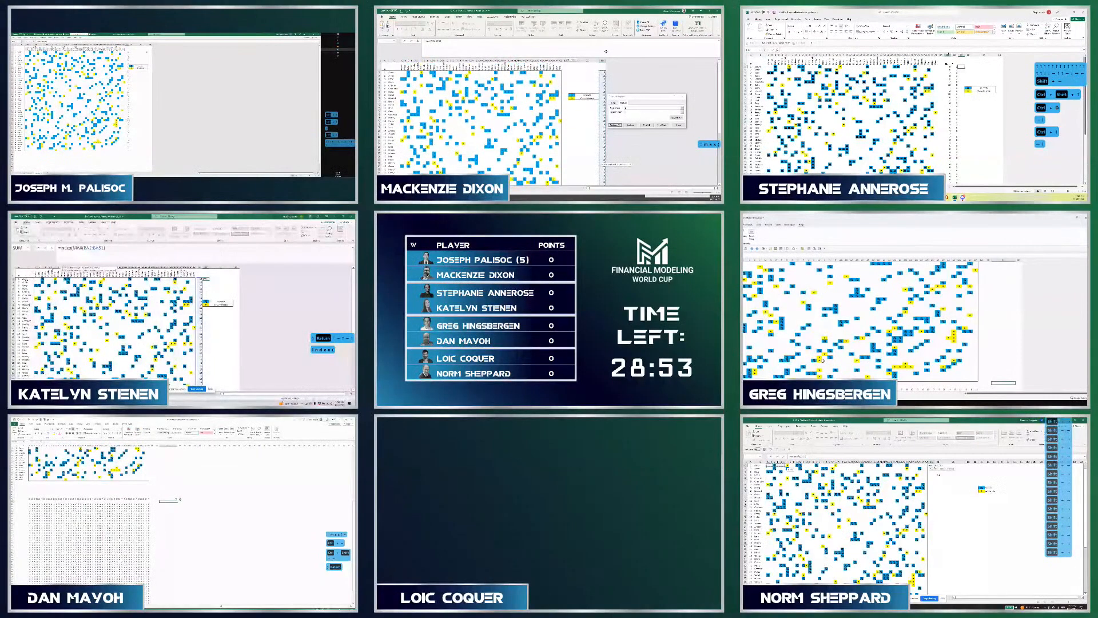
text(=)
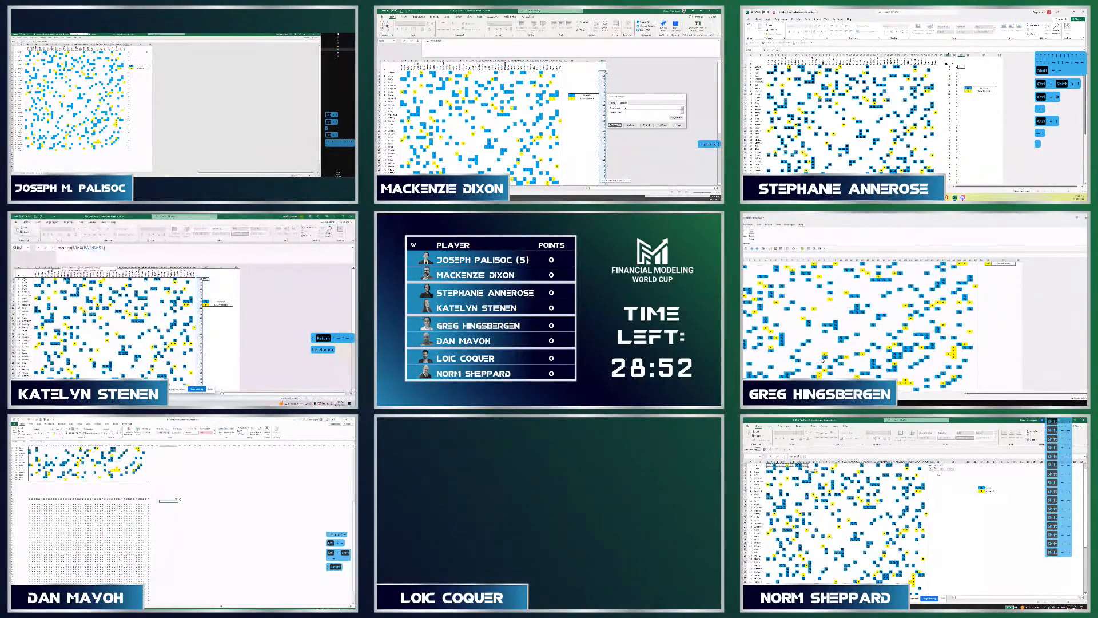
key(Left)
key(Left)
- Rework the formula in BB2 into =MATCH(MAX(BA2:BA51),BA2:BA51,0) to locate the highest total
key(BackSpace)
key(BackSpace)
key(BackSpace)
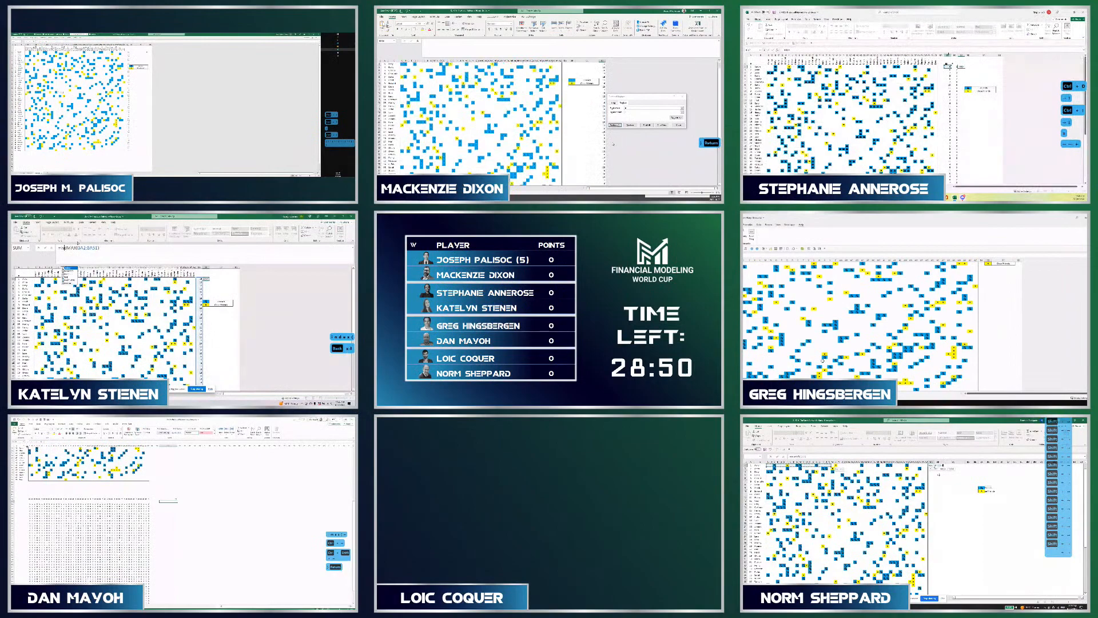
drag(30, 445, 149, 445)
key(BackSpace)
key(BackSpace)
text(match()
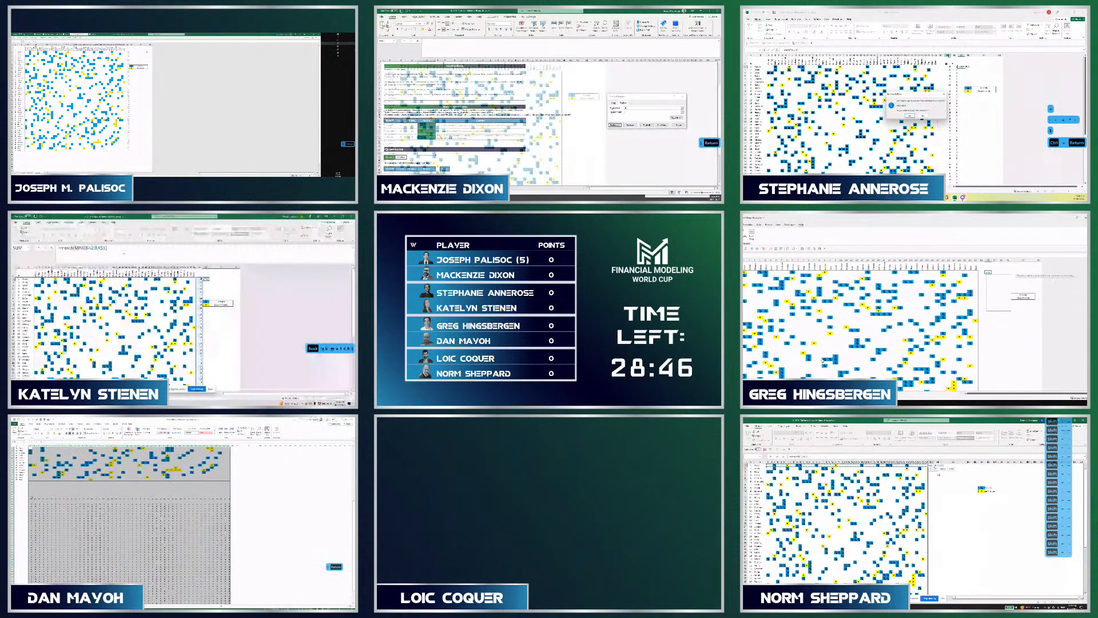
key(Escape)
click(114, 501)
text(,)
key(Escape)
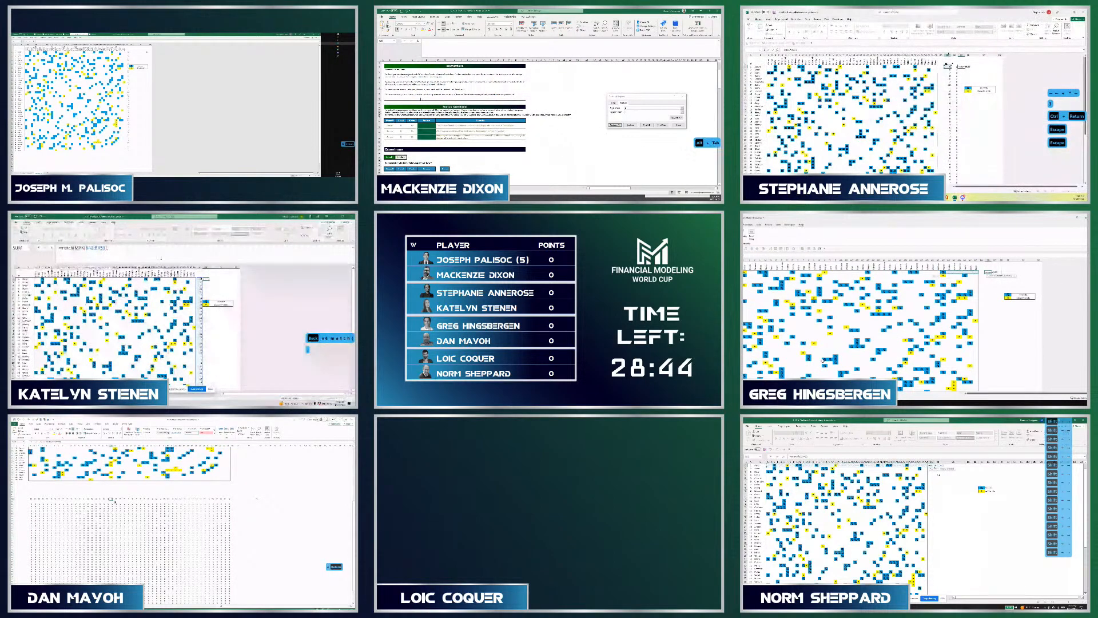
scroll(120, 495, up, 13)
click(199, 279)
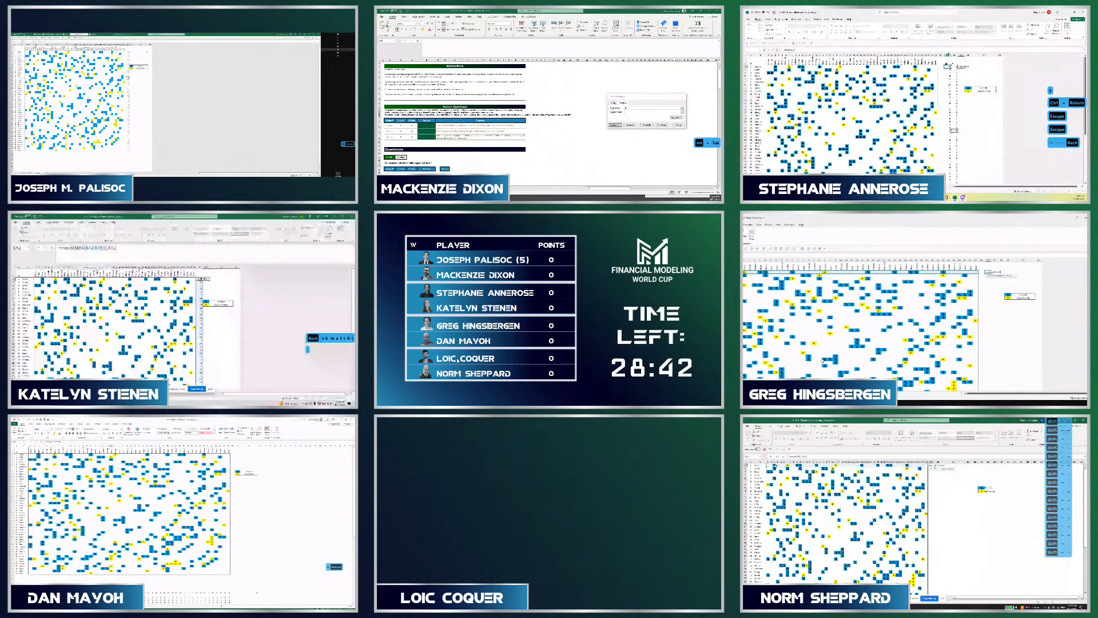
key(ctrl+shift+Down)
text(,0)
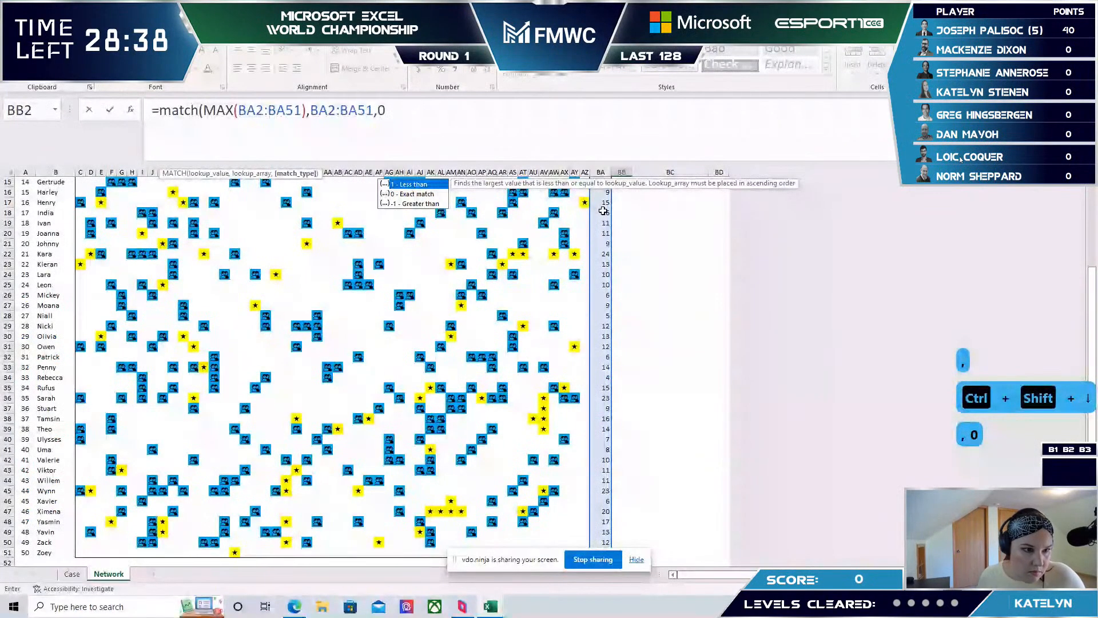
text())
- Wrap the MATCH formula in BB2 in INDEX over B2:B51 to return the name with the highest total
click(160, 110)
text(index()
scroll(43, 235, up, 5)
click(44, 209)
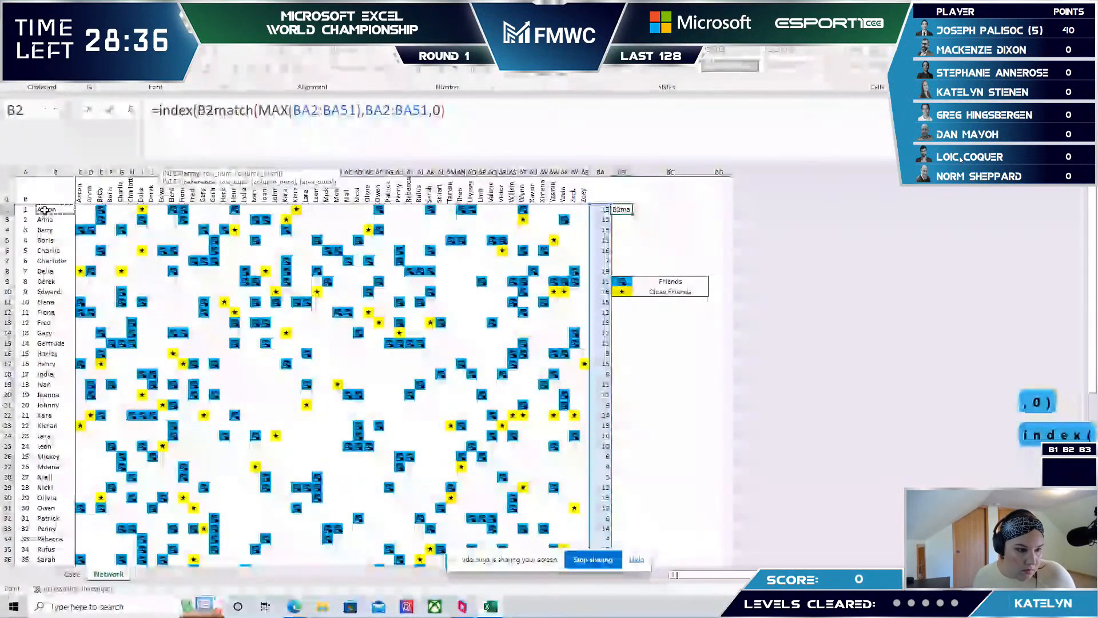
key(ctrl+shift+Down)
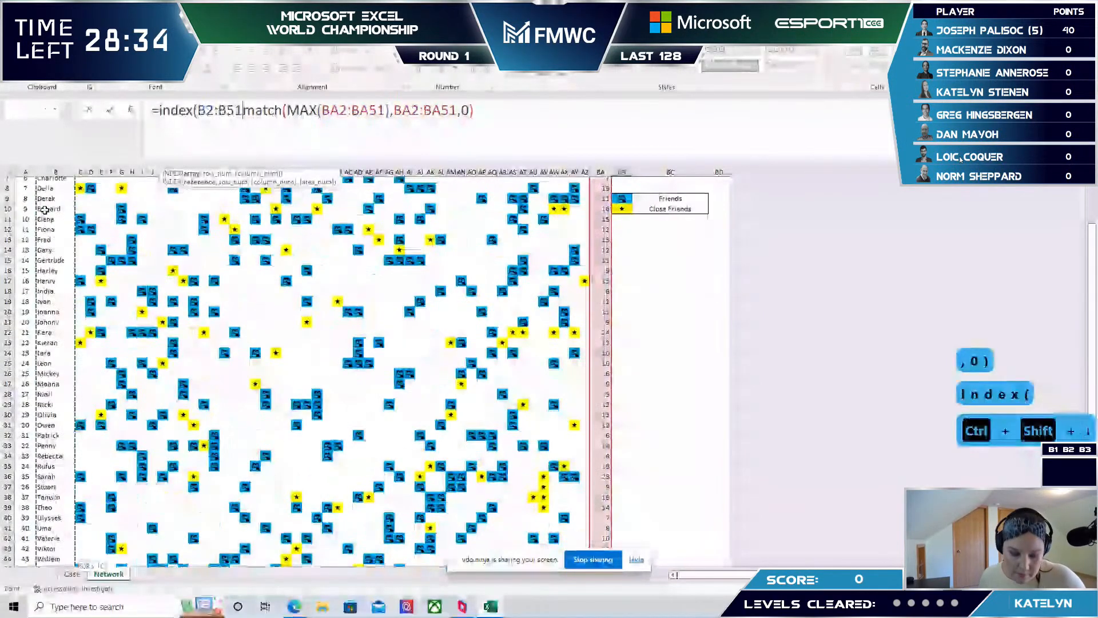
text(,)
click(605, 122)
text())
key(Return)
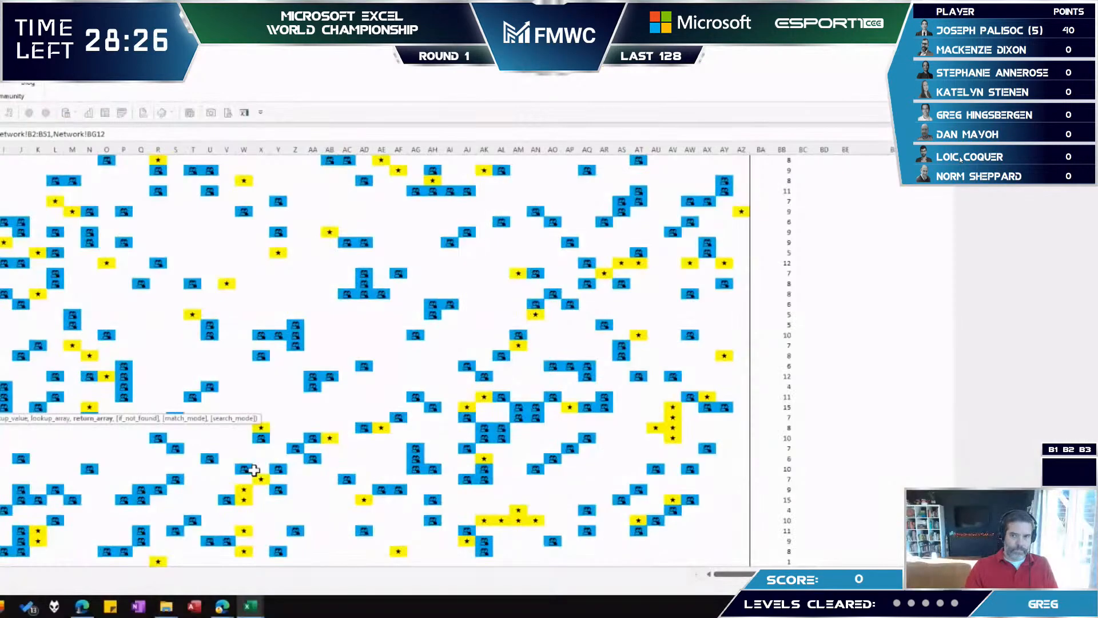
- Move the COUNT formula for the first person into the column directly beside the weighted totals
key(ctrl+Left)
key(ctrl+Up)
key(ctrl+shift+Down)
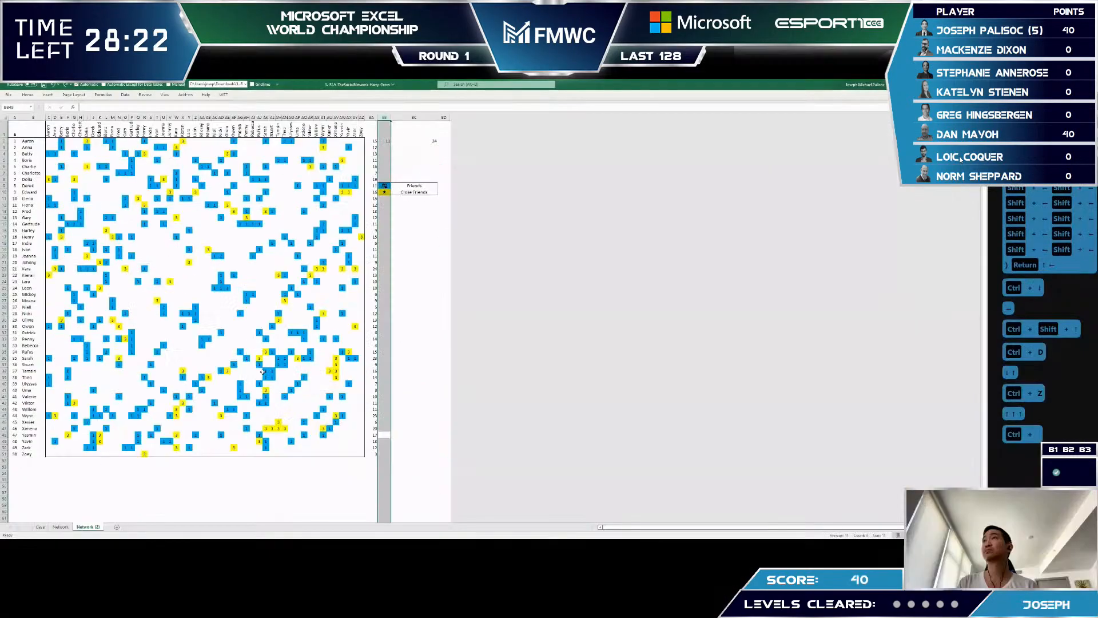
key(Right)
key(Right)
key(Right)
key(ctrl+x)
key(Left)
key(Left)
key(ctrl+v)
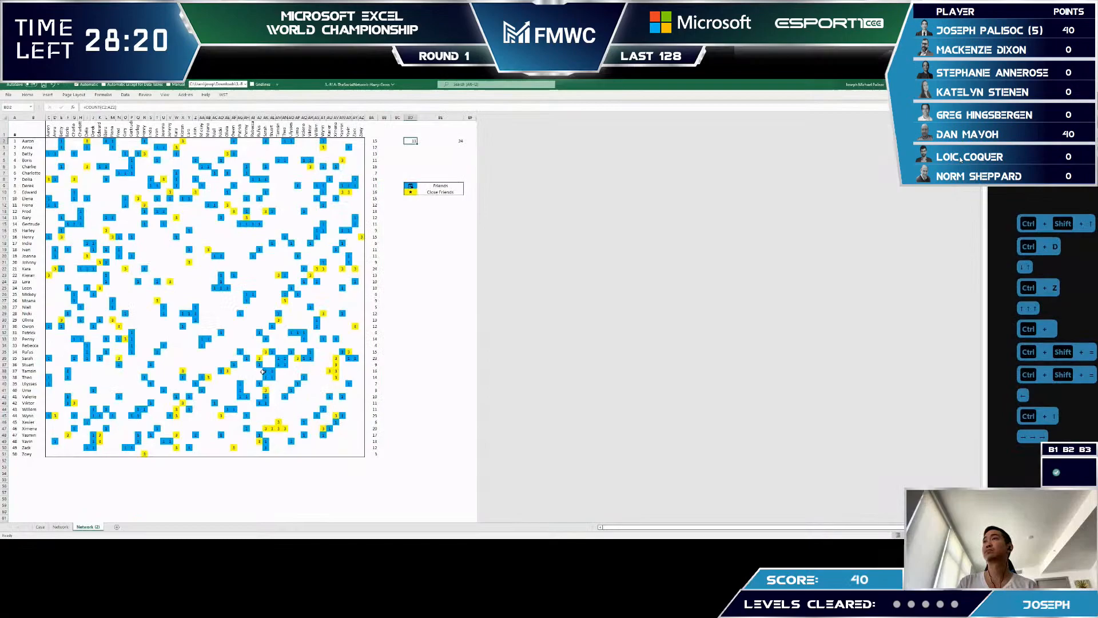
- Fill the COUNT formula down beside the totals to the last person's row
key(Left)
key(ctrl+Down)
key(Right)
key(ctrl+shift+Up)
key(ctrl+d)
key(Down)
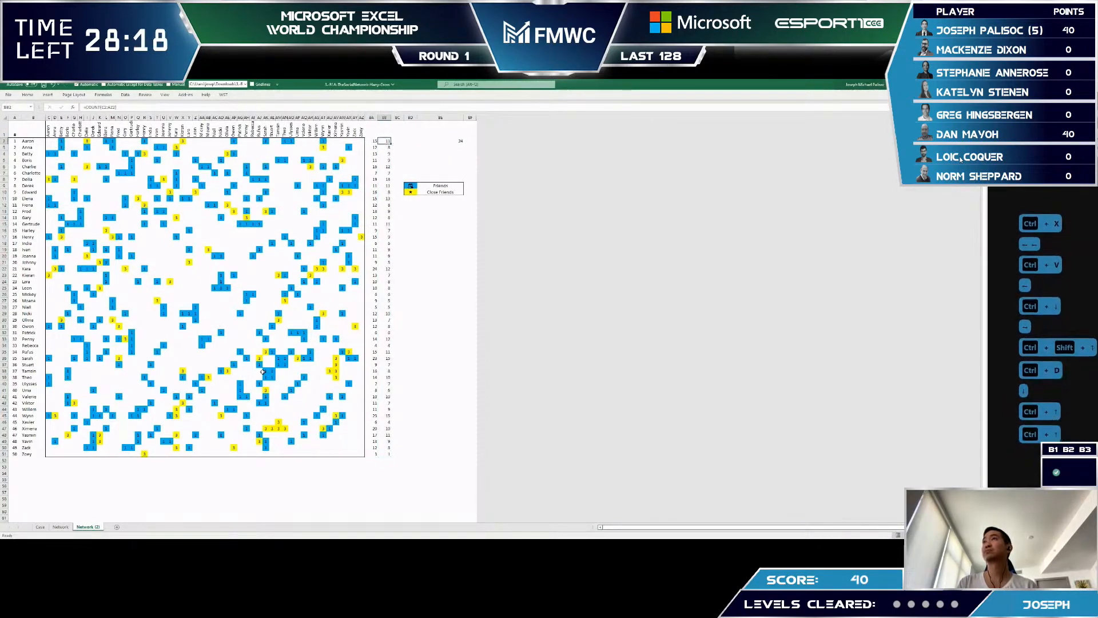
- Return to the Case sheet and go down to the questions
key(ctrl+Up)
key(ctrl+Up)
key(ctrl+Page_Up)
key(ctrl+Page_Up)
key(ctrl+Down)
key(ctrl+Down)
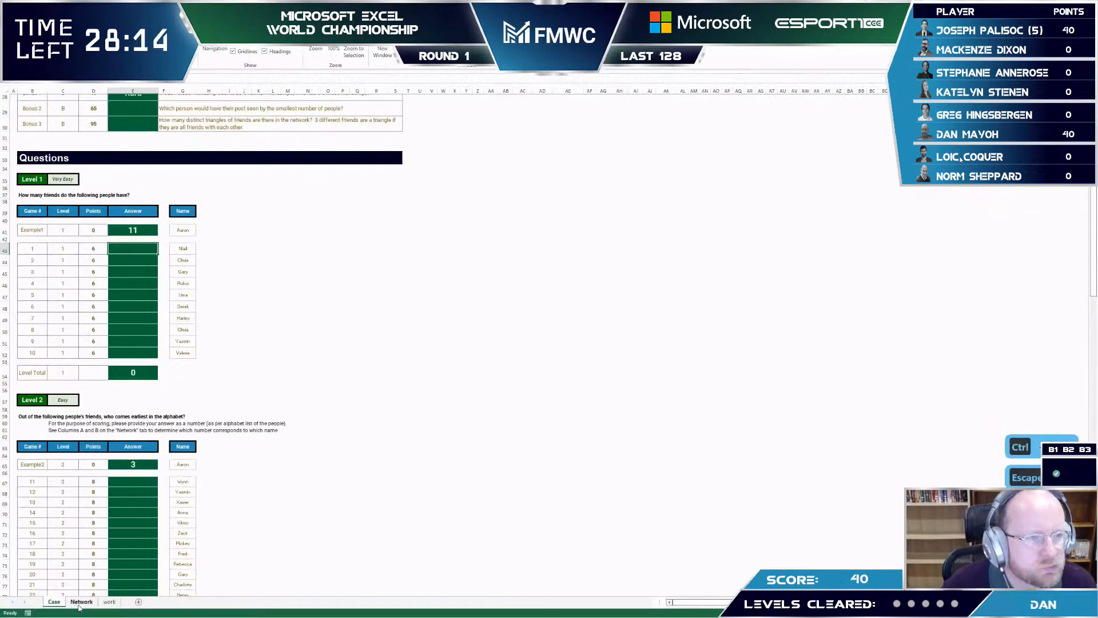
- Define the list of people in column B of the Network sheet as a range called names
click(81, 602)
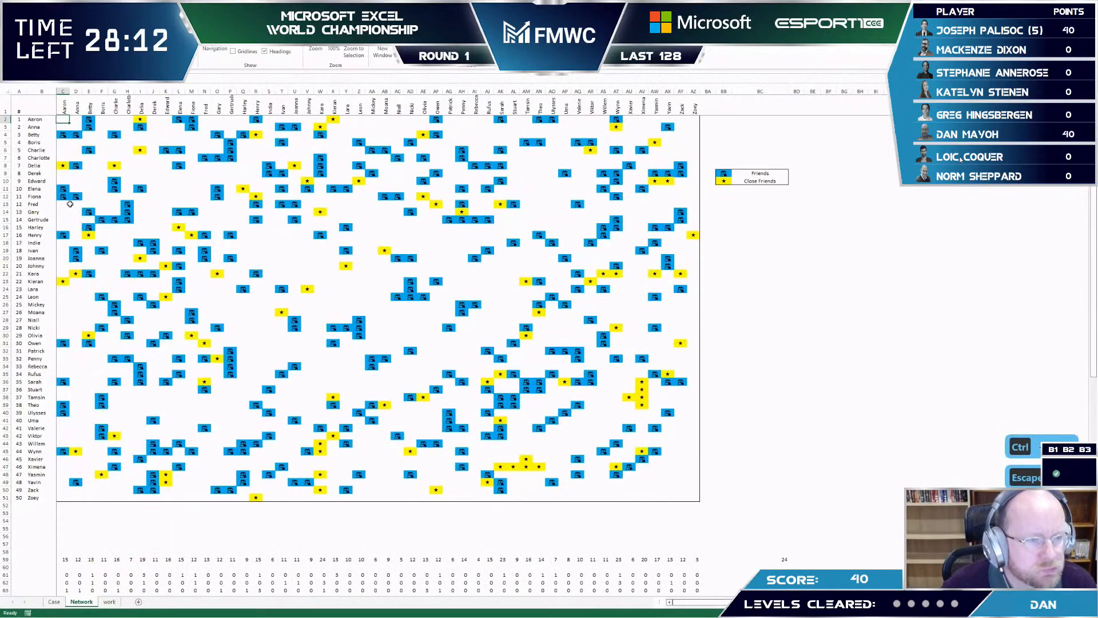
click(44, 121)
key(ctrl+shift+Down)
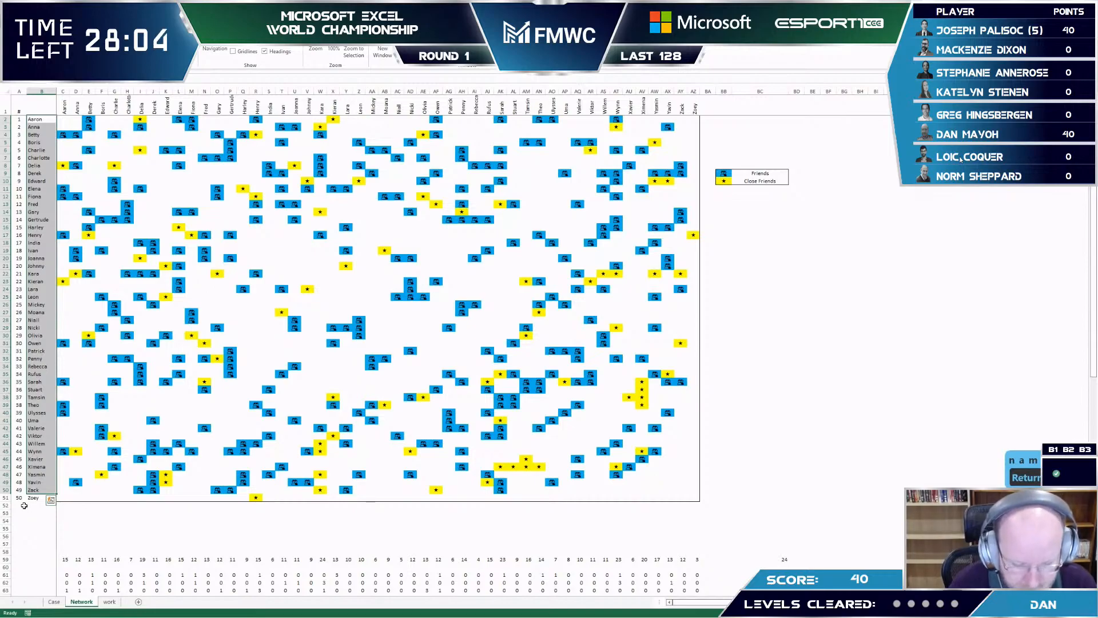
- Label the totals row below the matrix as sum in B59 and the row above it as count in B58
click(50, 561)
text(sum)
key(Up)
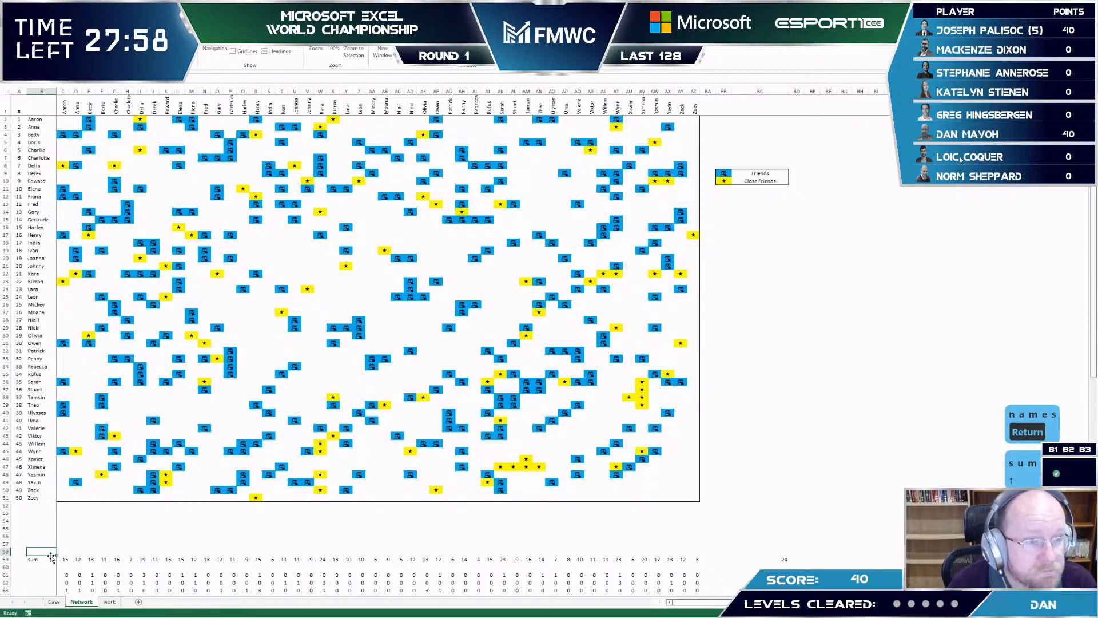
text(co)
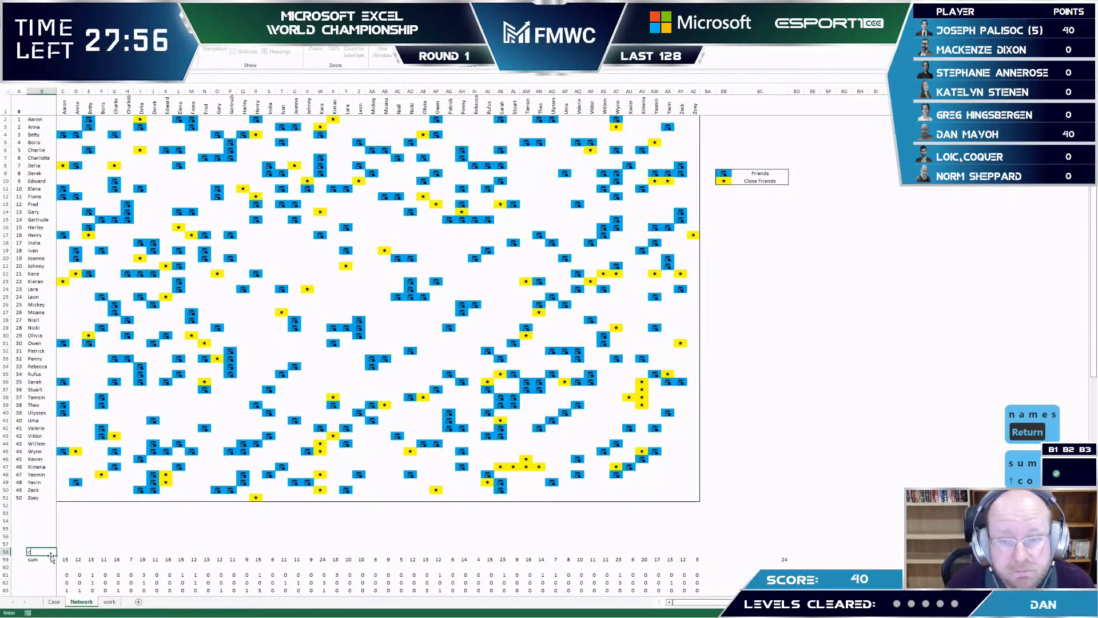
text(u)
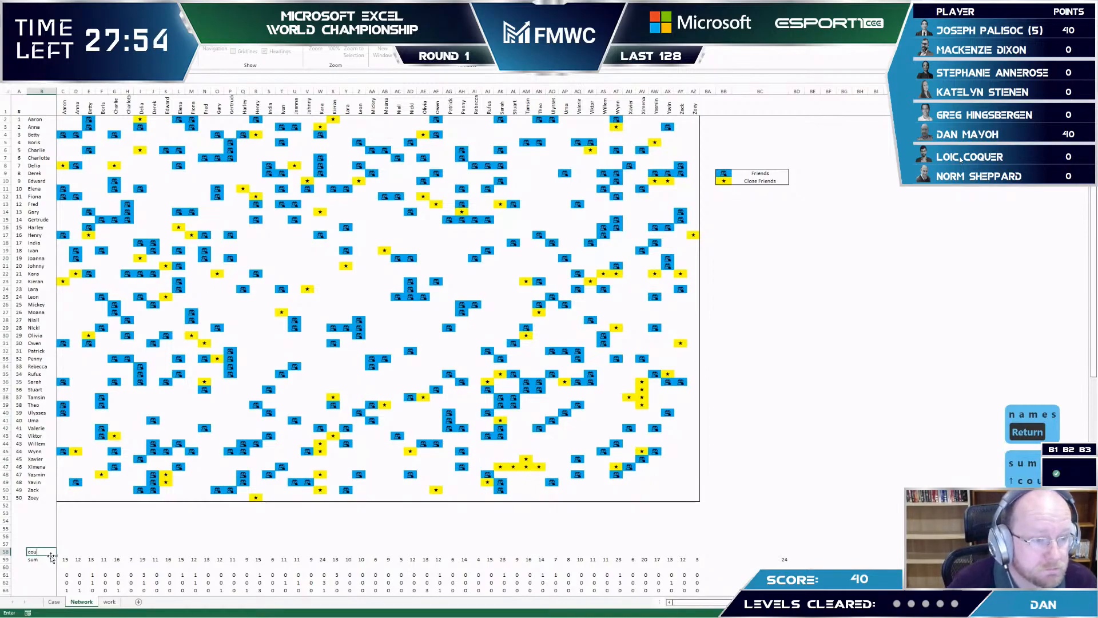
text(nt)
key(Return)
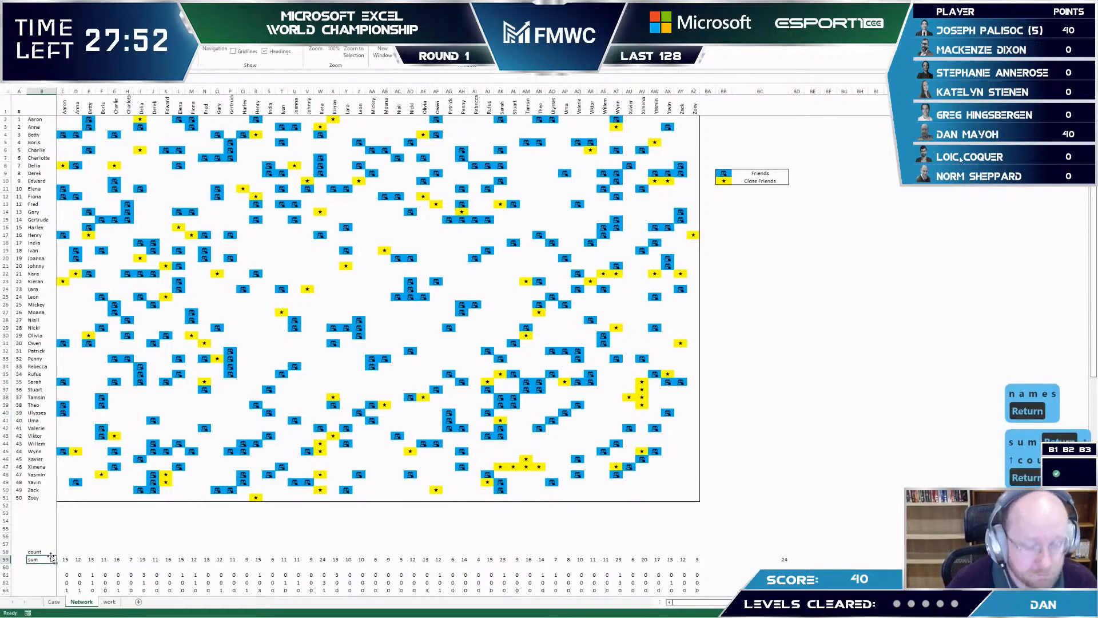
- Enter =COUNTIF(C61:C110,">0") in C58 to count the first person's friends
key(Up)
key(Right)
text(=countif()
key(Down)
key(Down)
key(Down)
key(ctrl+shift+Down)
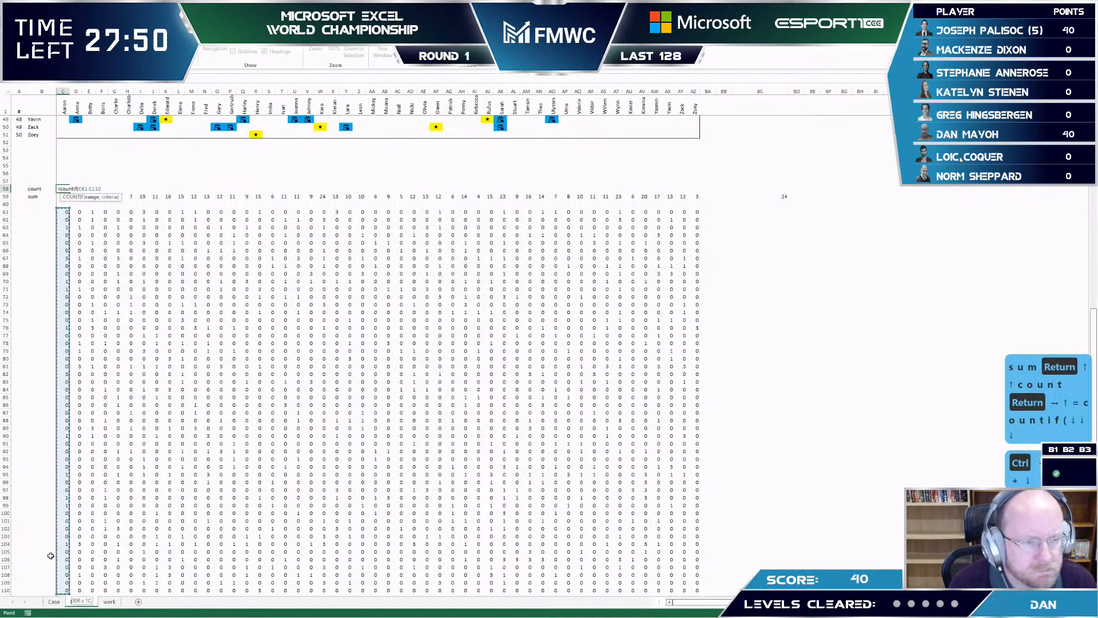
text(,">0"))
key(Return)
- Fill the COUNTIF formula from C58 across the count row to column AZ
key(Up)
key(shift+Right)
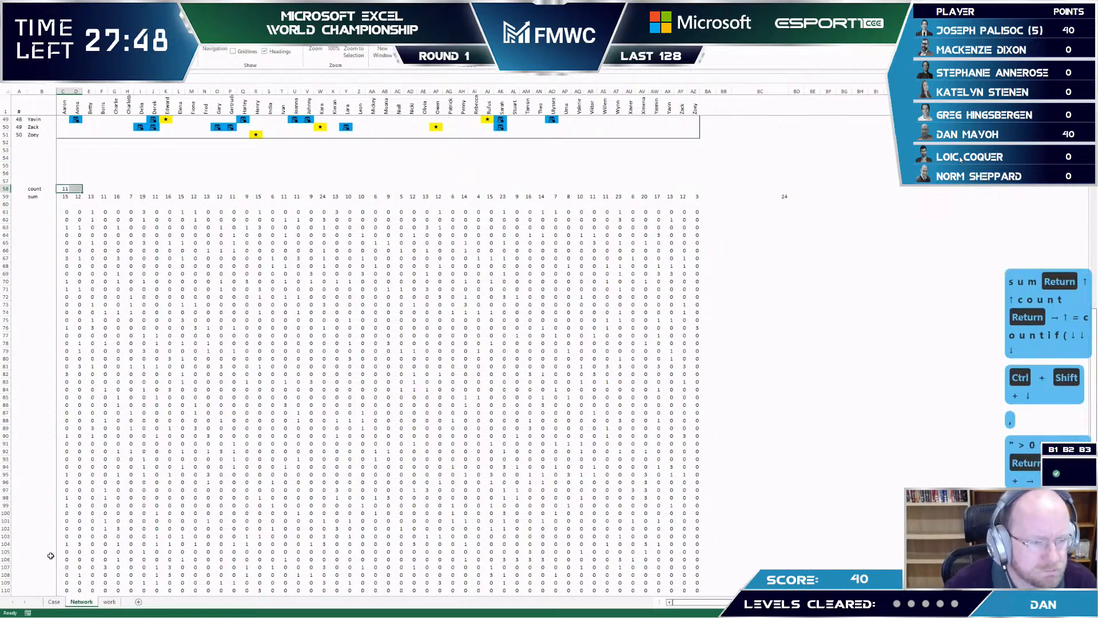
key(shift+Right)
key(shift+Right)
key(shift+Right)
key(shift+Right)
key(shift+Right)
key(shift+Right)
key(shift+Right)
key(shift+Right)
key(shift+Right)
key(shift+Right)
key(shift+Right)
key(shift+Right)
key(shift+Right)
key(shift+Right)
key(shift+Right)
key(shift+Right)
key(shift+Right)
key(shift+Right)
key(shift+Right)
key(shift+Right)
key(ctrl+r)
- Start an INDEX formula in the first Level 1 answer cell, using the Network count row as an absolute range
key(ctrl+Page_Up)
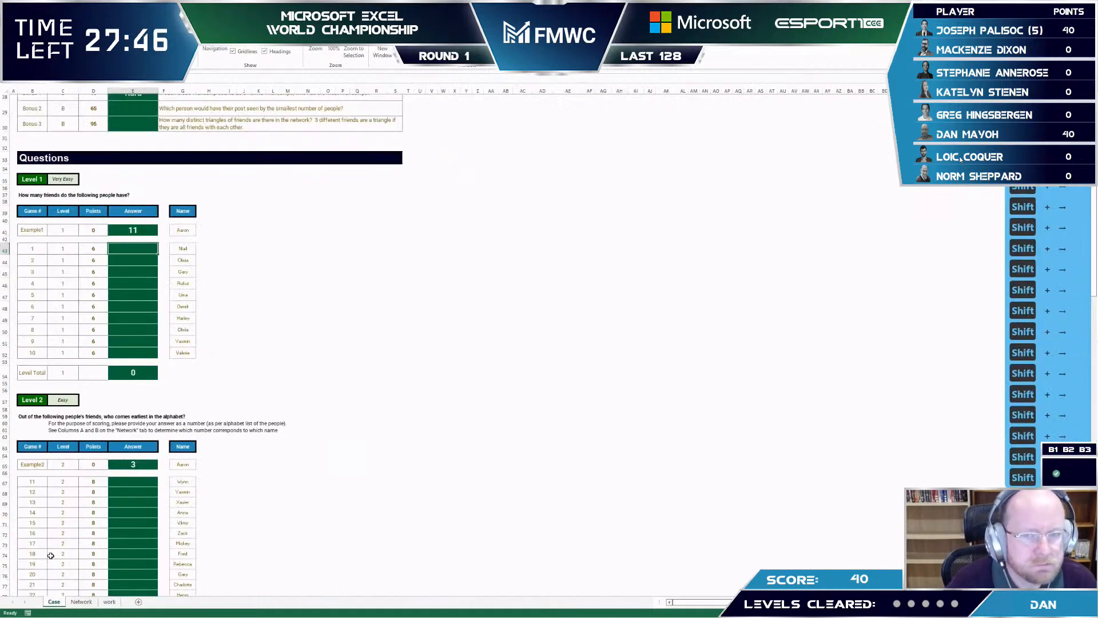
text(=index()
key(ctrl+Page_Down)
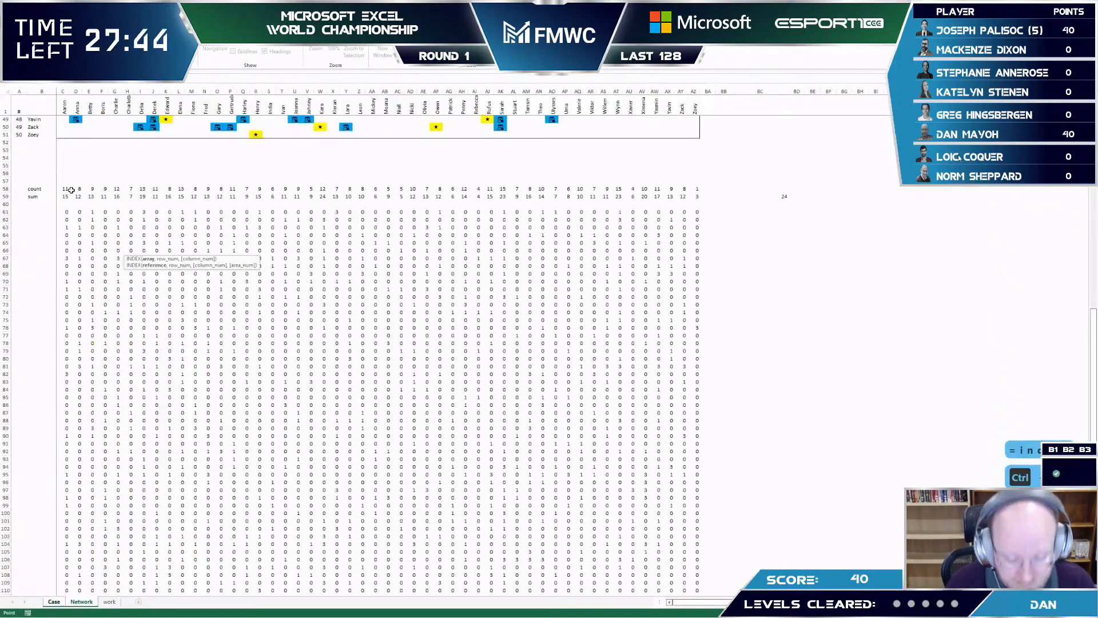
click(71, 191)
key(ctrl+shift+Right)
key(F4)
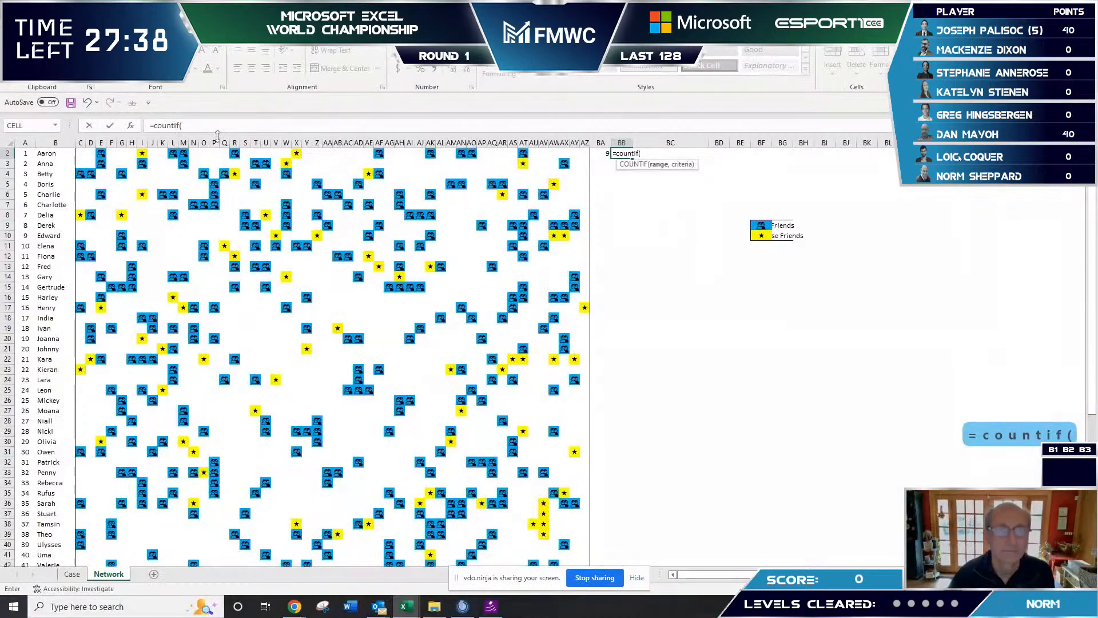
- Complete the formula in BB2 as =COUNTIF(C2:AZ2,"★") to count the first person's close friends
drag(80, 153, 588, 153)
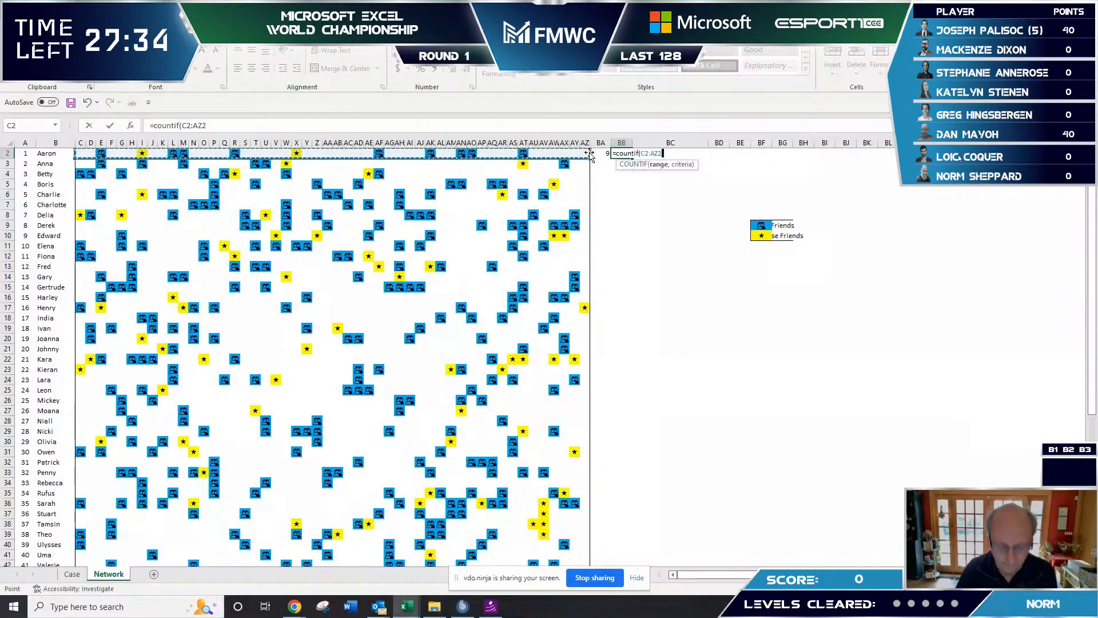
text(,)
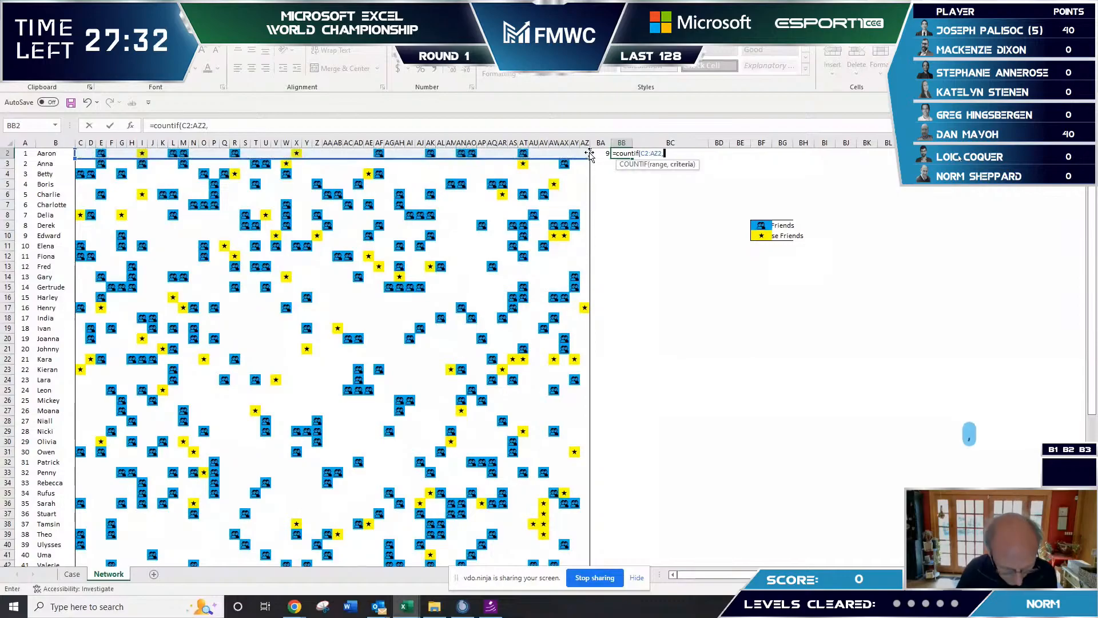
text(")
key(ctrl+v)
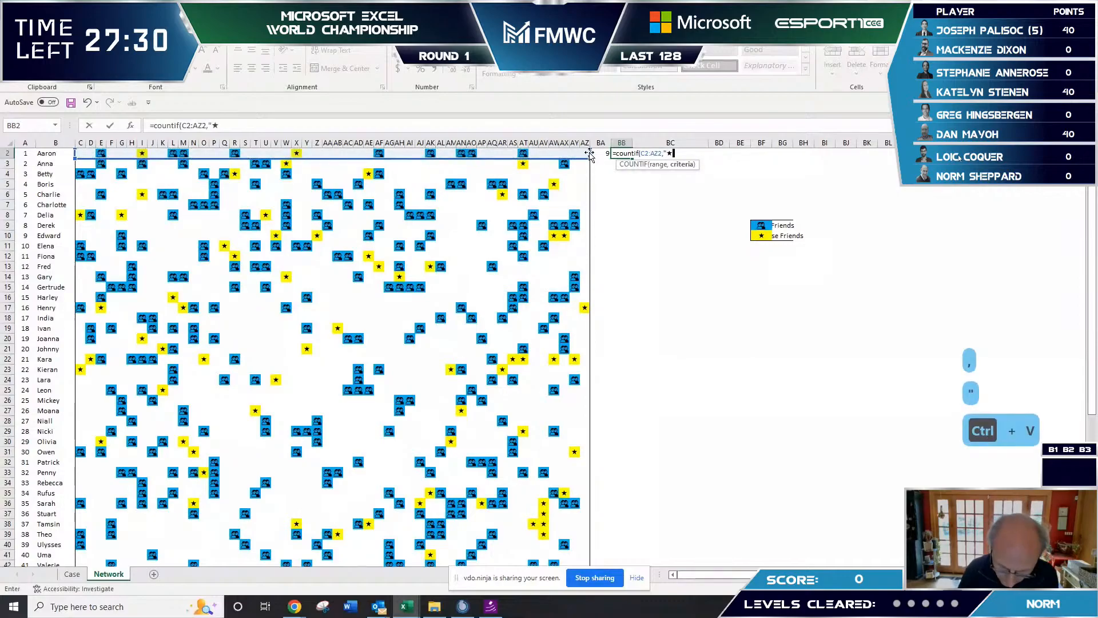
text("))
key(Return)
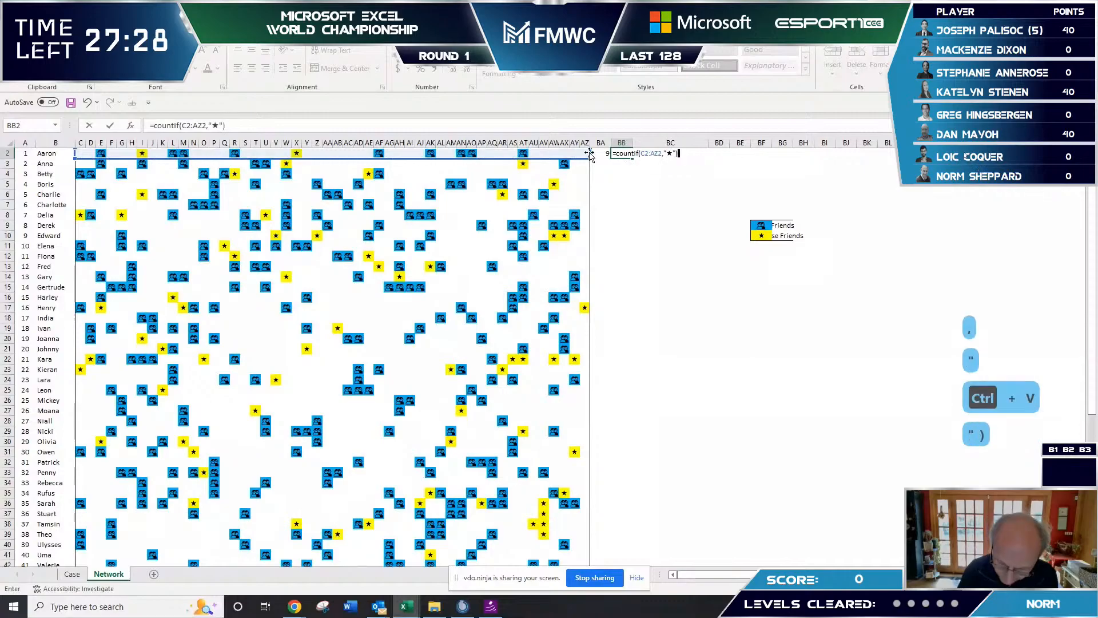
mouse_move(595, 153)
mouse_down()
mouse_move(628, 153)
mouse_move(622, 587)
mouse_move(631, 506)
mouse_up()
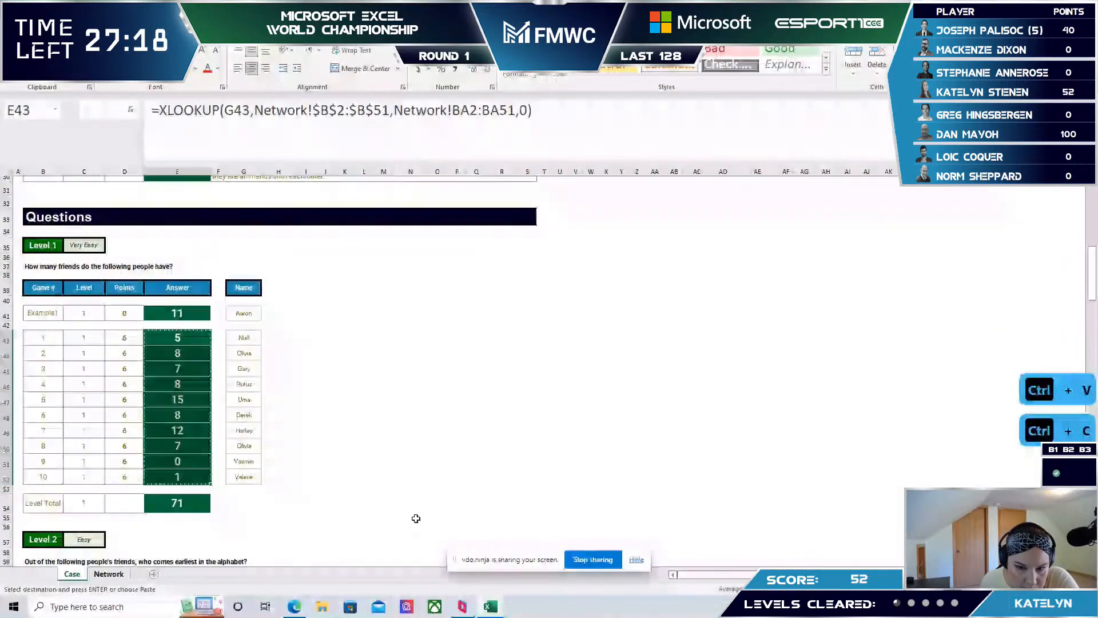
- Check the Network counts and the XLOOKUP formula in E51 on the Case sheet to examine the answer for game 9
click(109, 574)
drag(55, 306, 585, 306)
scroll(672, 351, up, 12)
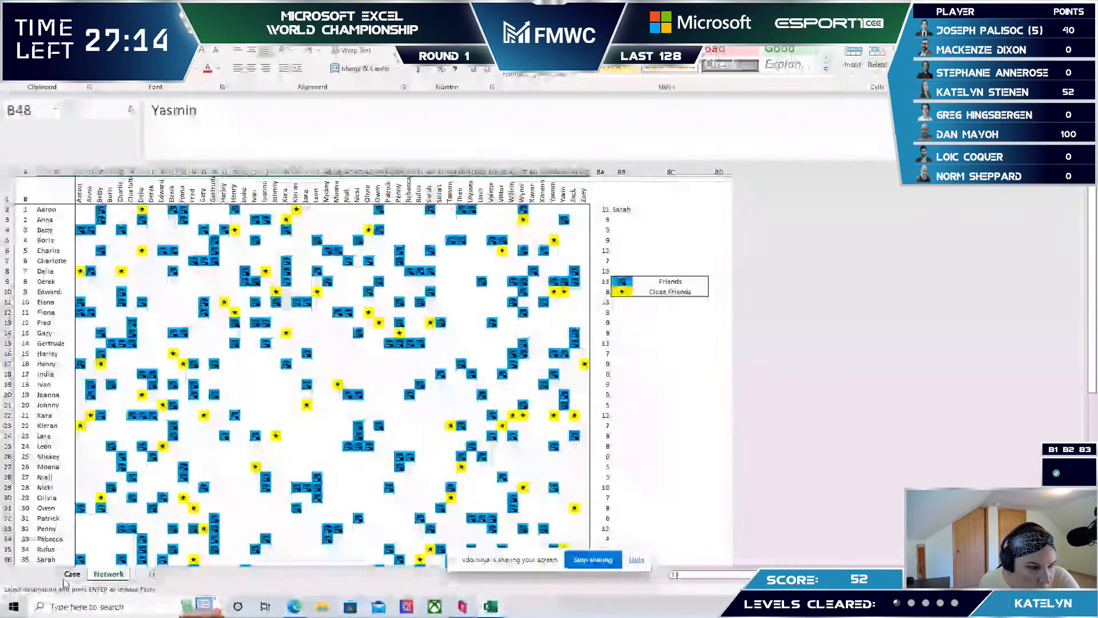
click(69, 575)
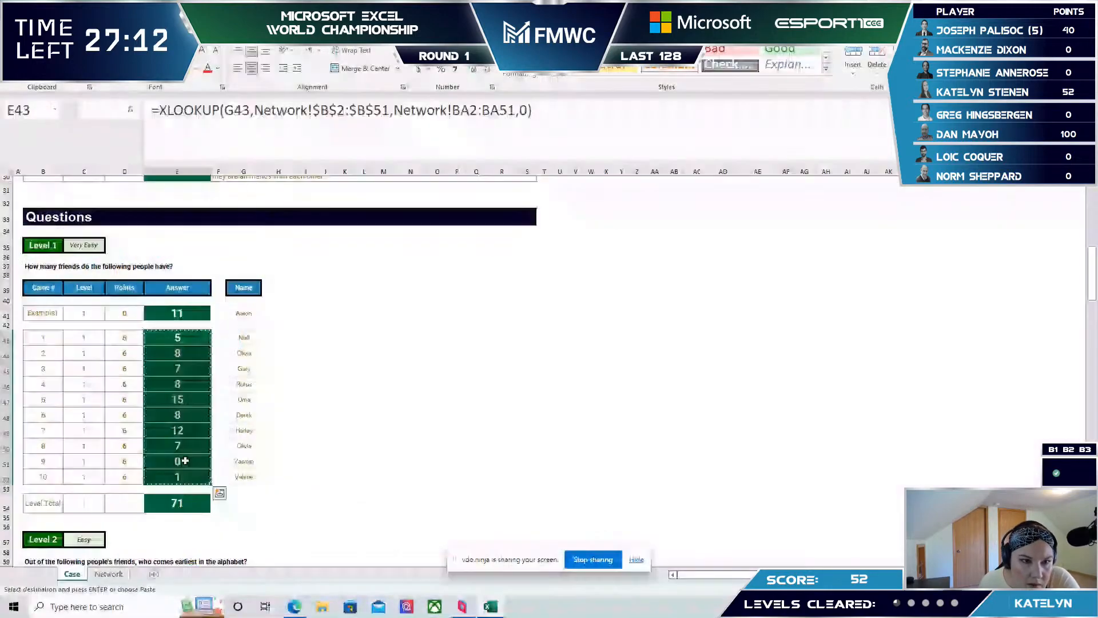
double_click(185, 460)
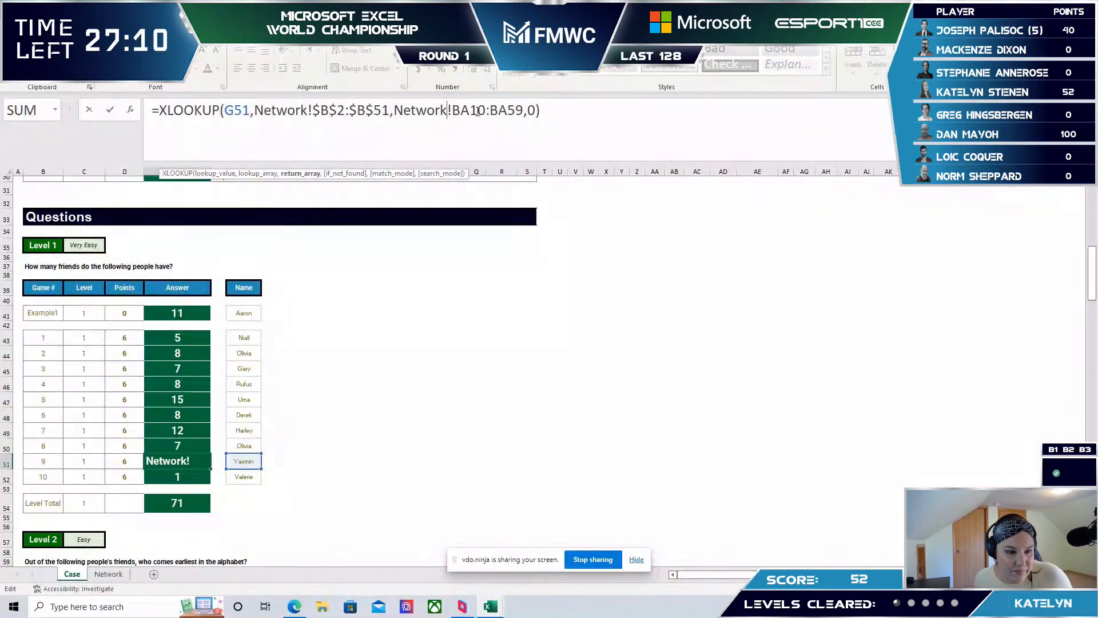
click(568, 369)
- Make the XLOOKUP return range in E43 absolute as Network!$BA$2:$BA$51
click(157, 336)
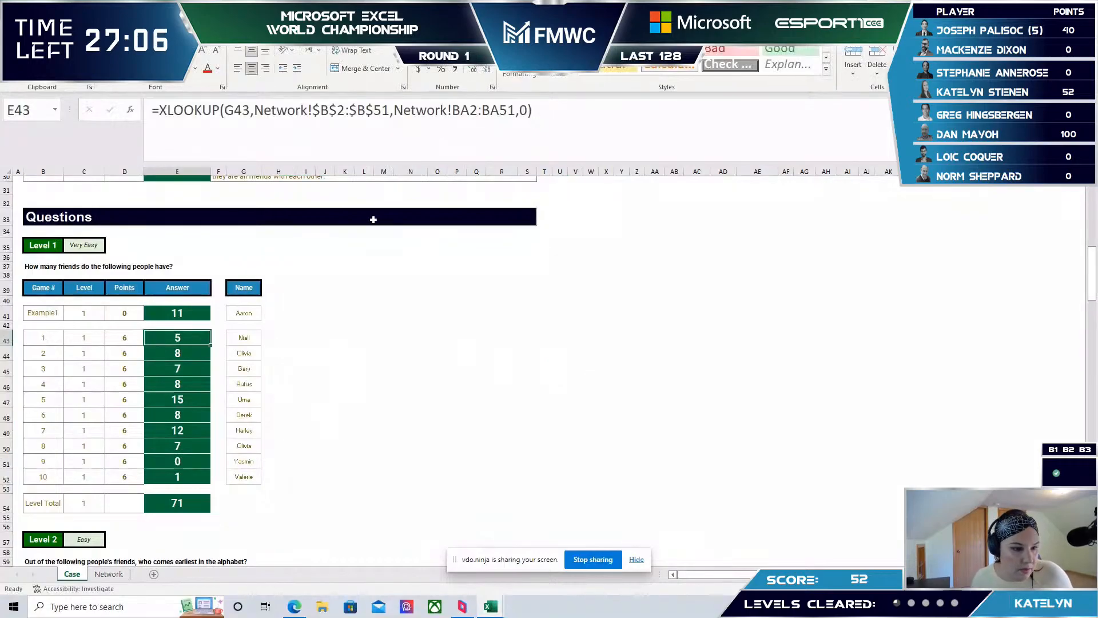
key(F2)
key(F4)
key(F4)
key(Return)
- Copy the corrected XLOOKUP formula from E43 down to all ten Level 1 answer cells
key(ctrl+c)
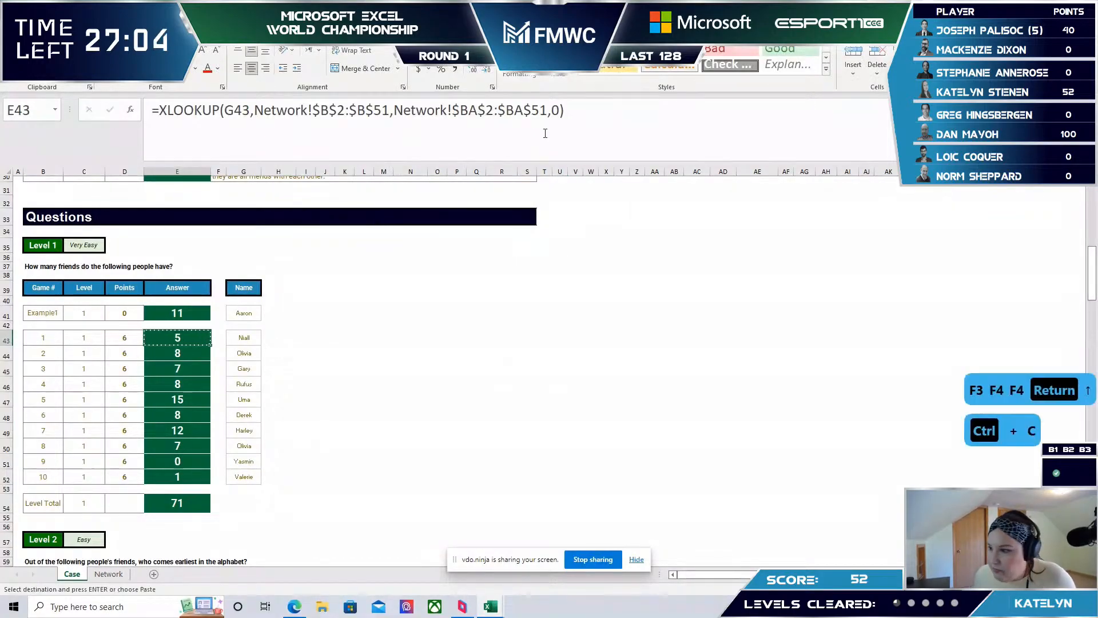
key(ctrl+shift+Down)
key(ctrl+v)
key(ctrl+c)
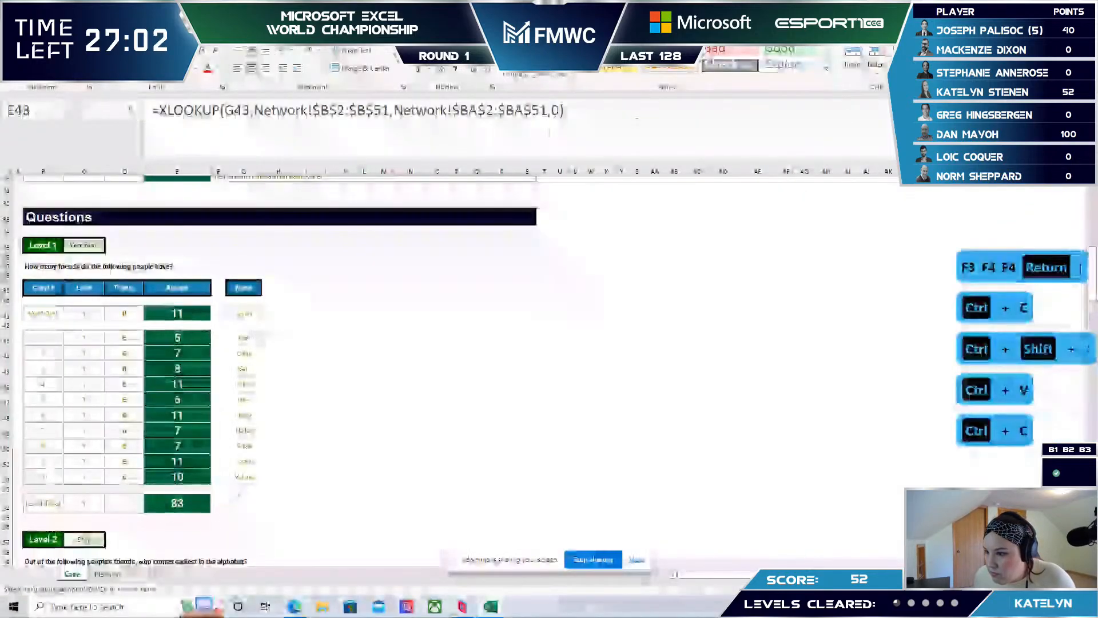
key(ctrl+v)
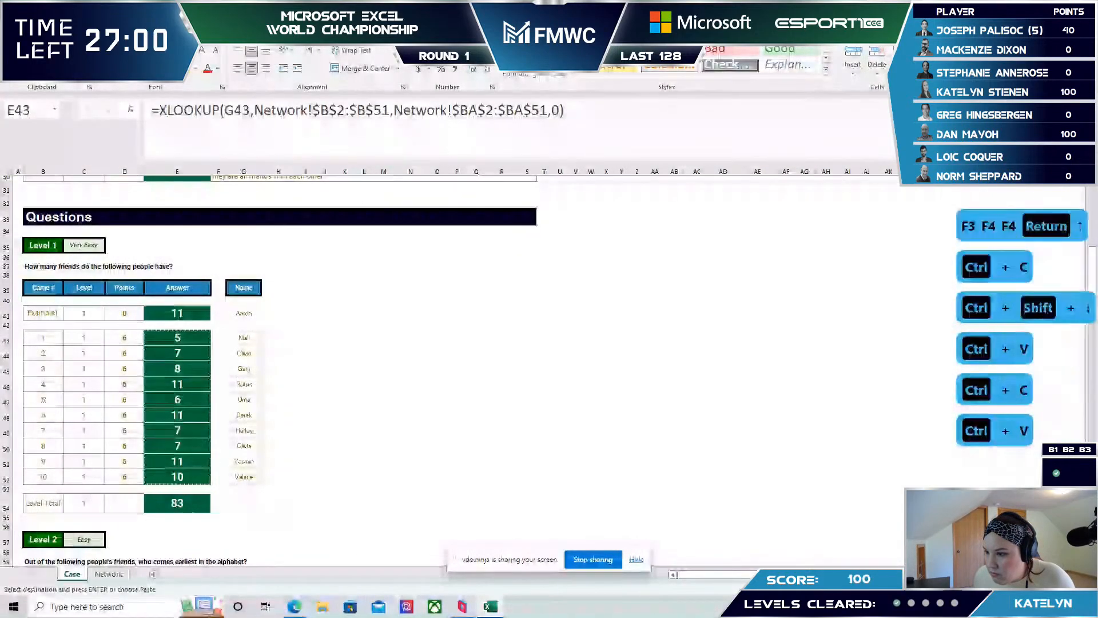
- Undo the last paste and read the Level 2 question about each person's alphabetically earliest friend
click(206, 341)
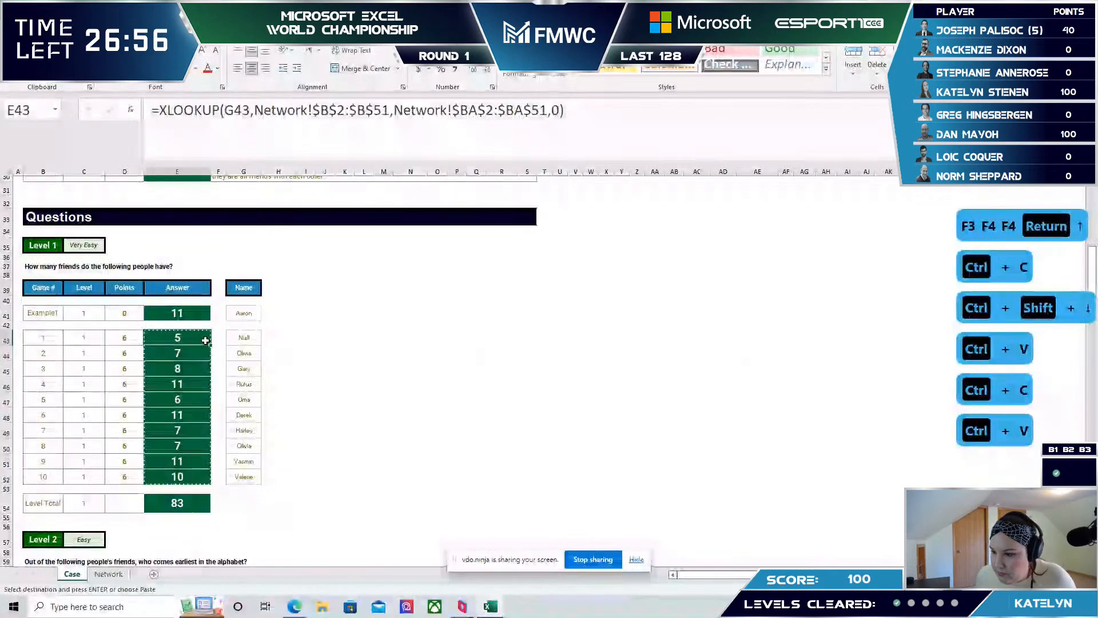
click(338, 393)
scroll(338, 393, down, 4)
key(ctrl+z)
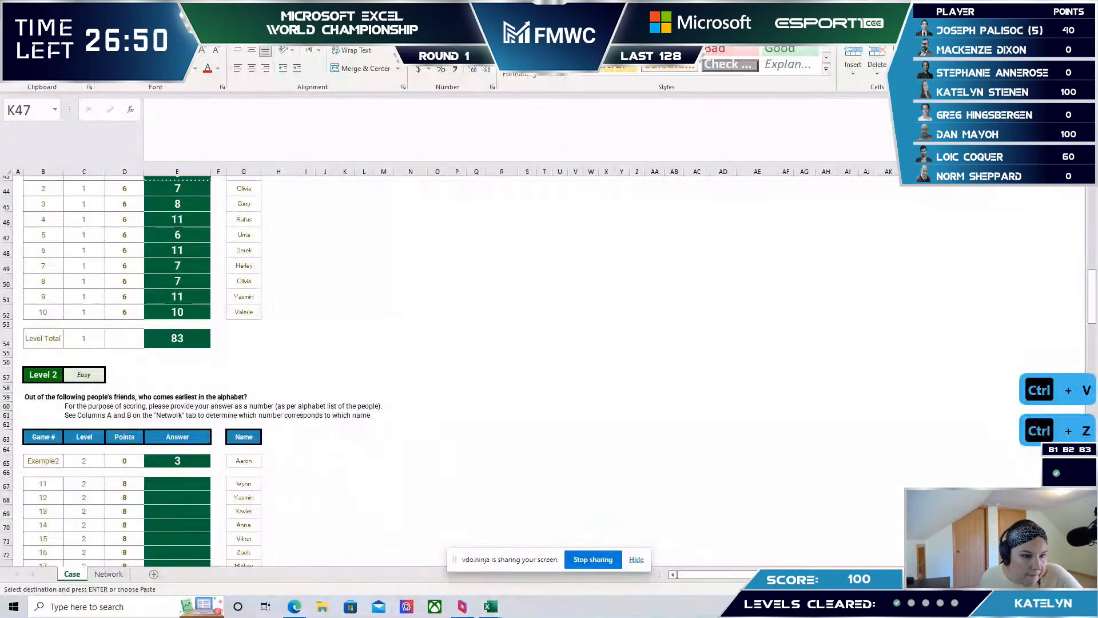
scroll(401, 432, down, 3)
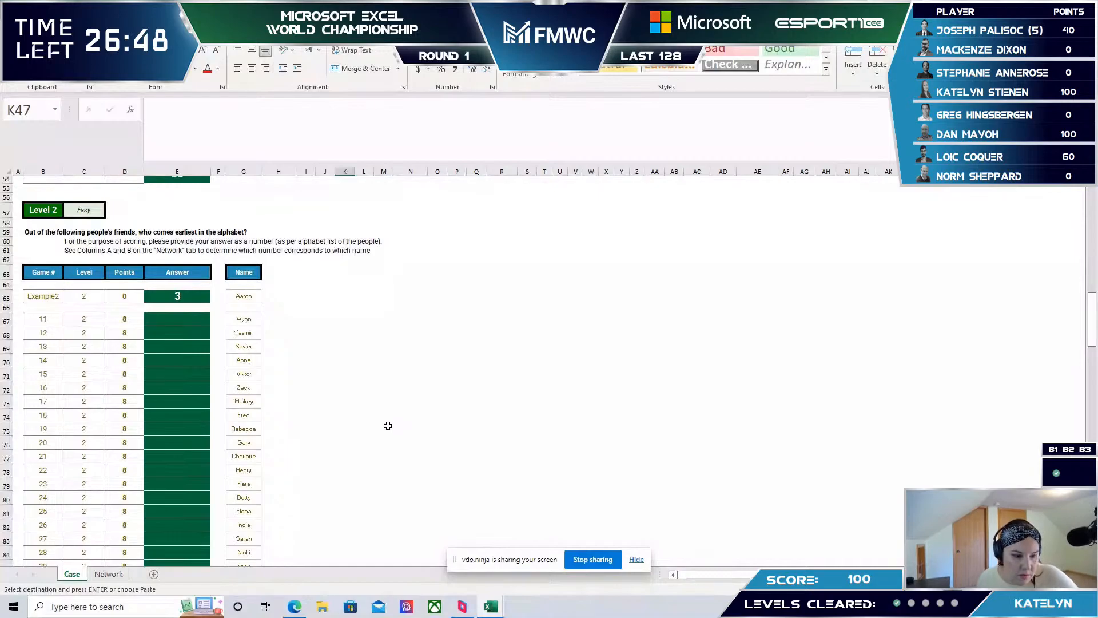
scroll(388, 426, down, 2)
- Start an IF formula in BD2 on the Network sheet testing C2:AZ2 against the Friends symbol in BB9 and returning C2:AZ2
click(663, 363)
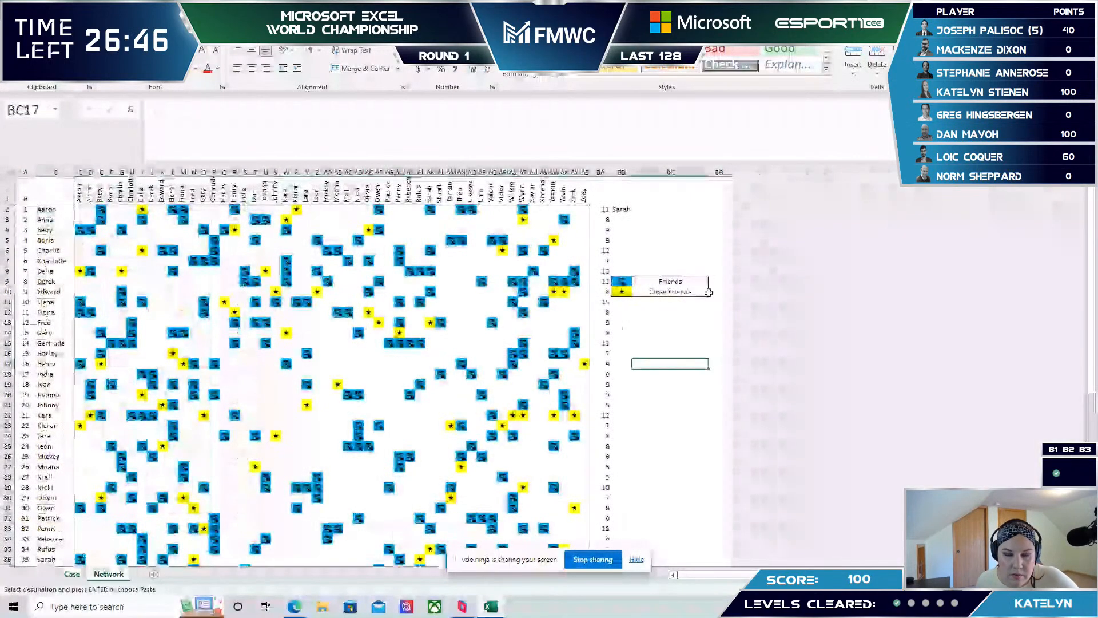
click(624, 209)
click(715, 208)
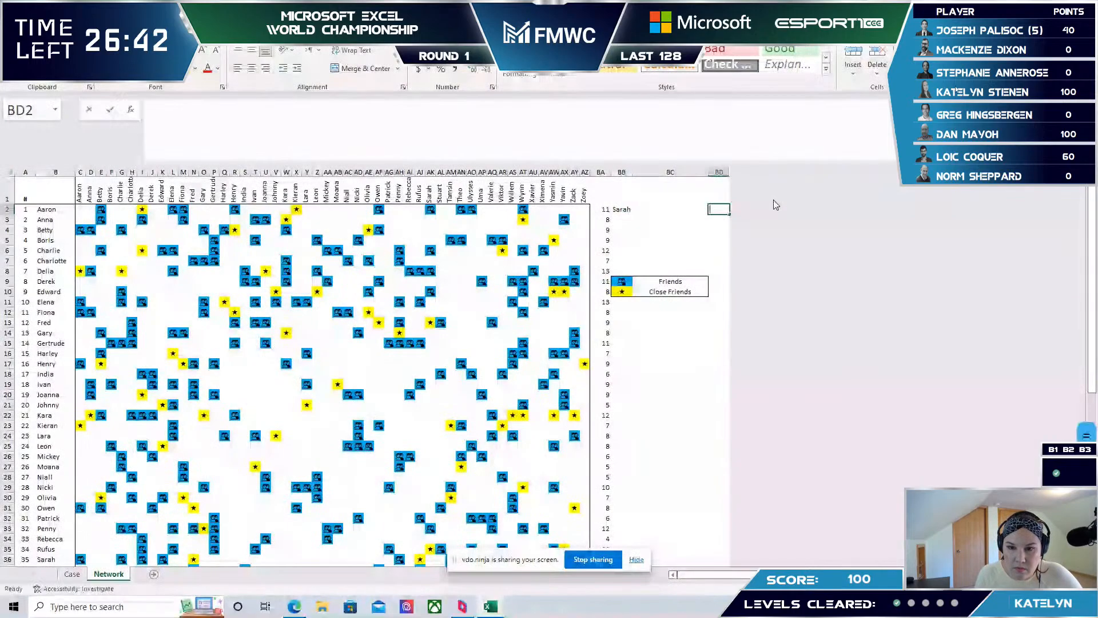
text(=if)
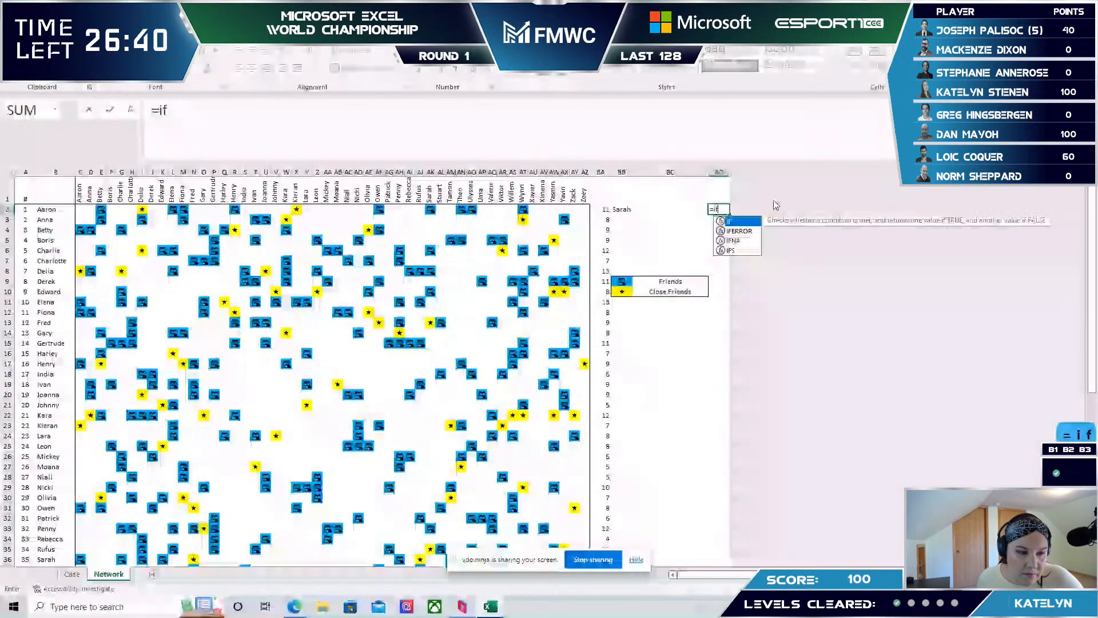
text(()
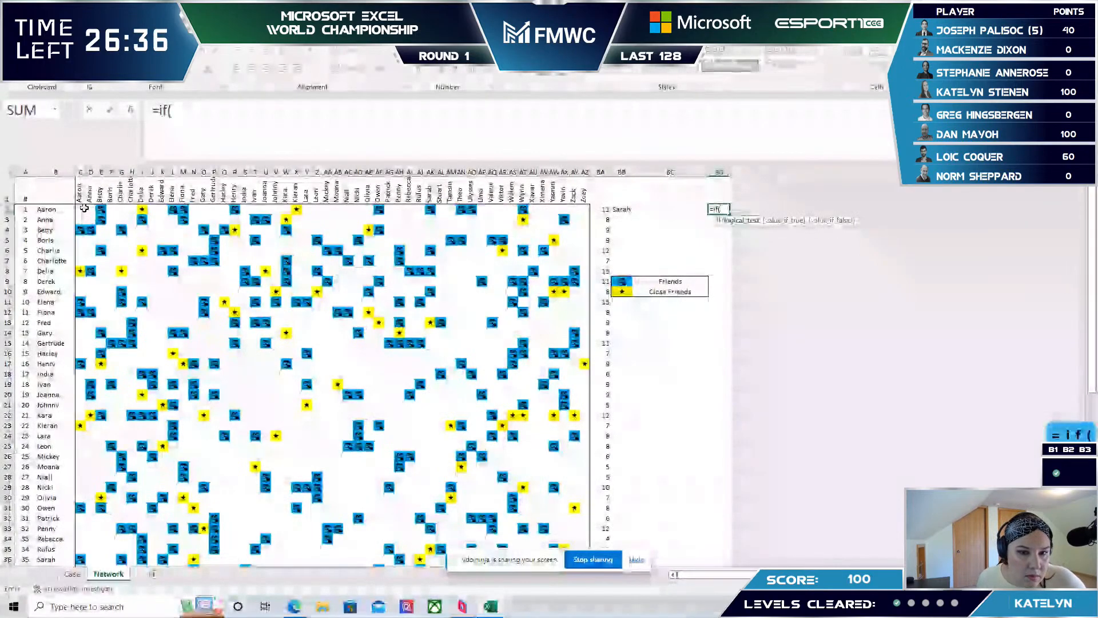
drag(84, 208, 588, 212)
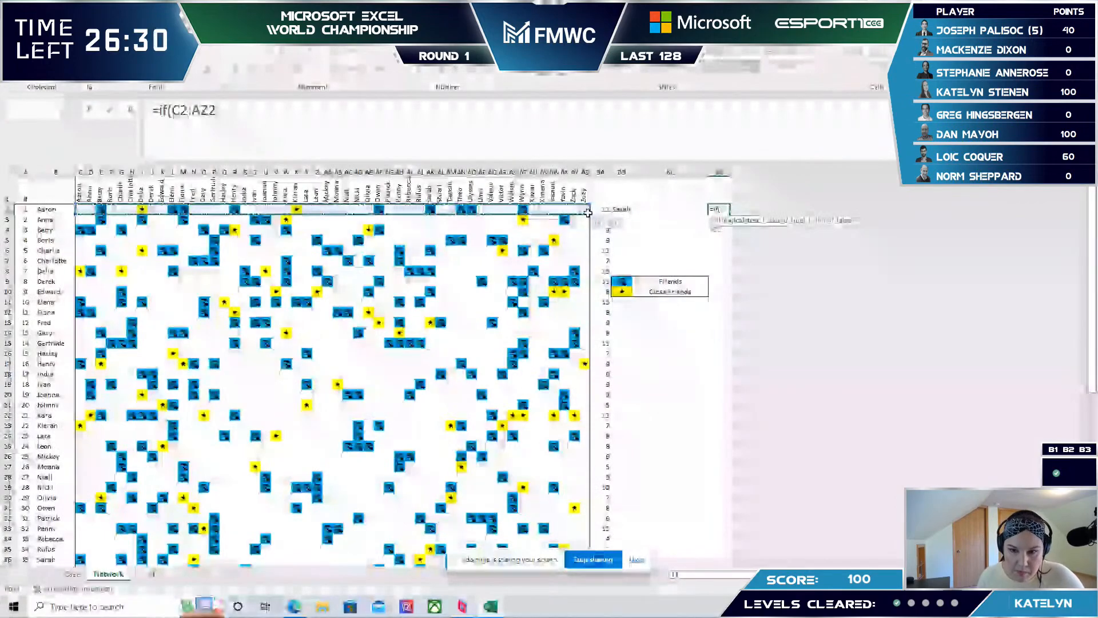
text(=)
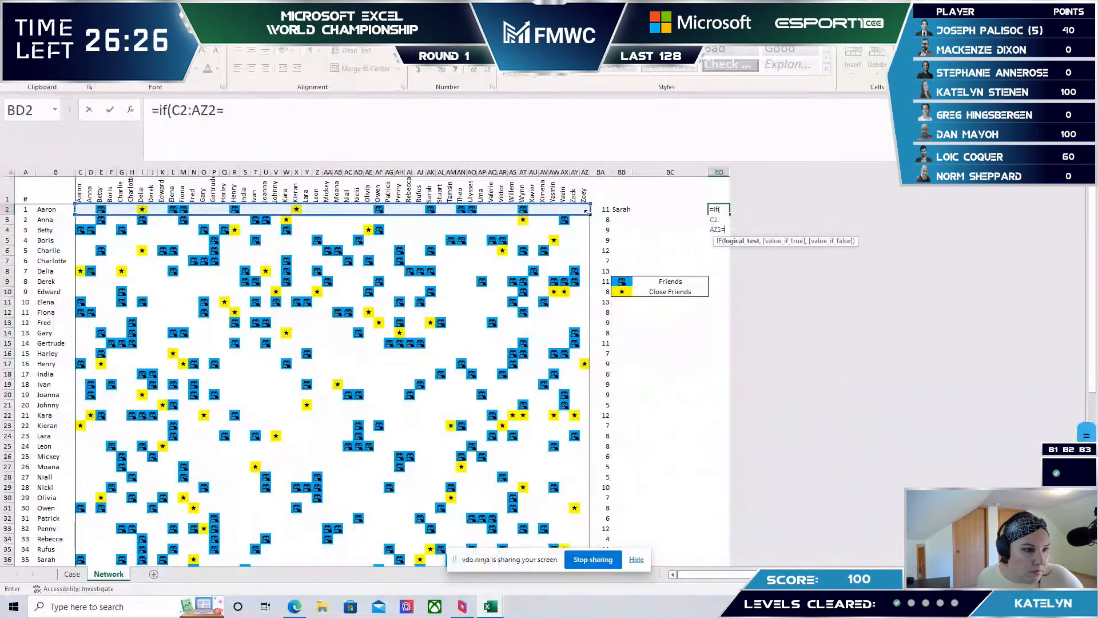
click(623, 283)
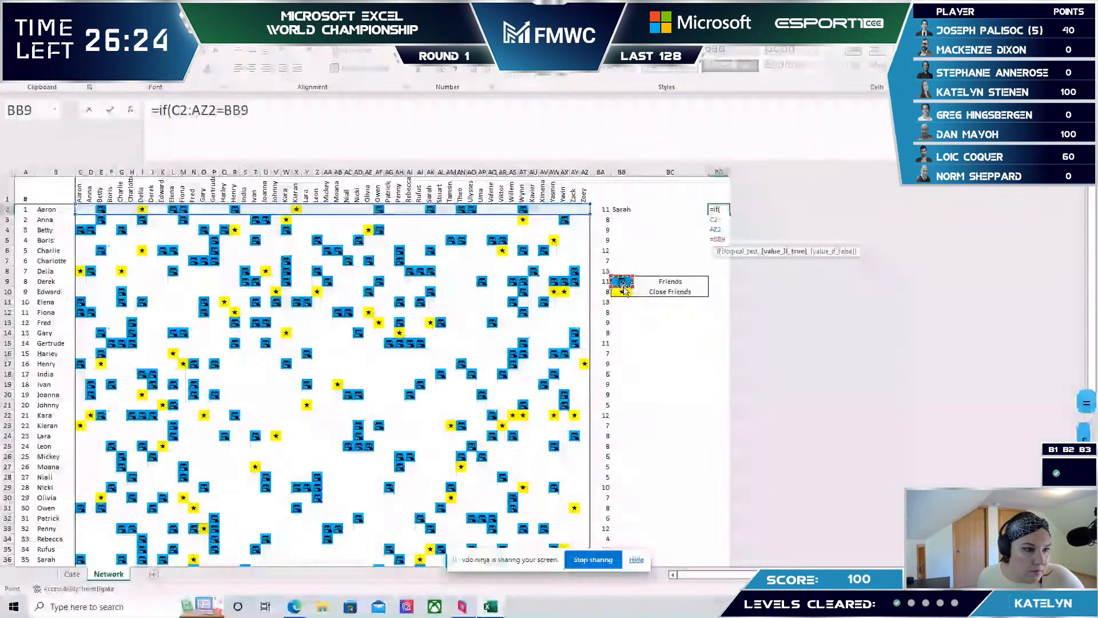
text(,C2:AZ2)
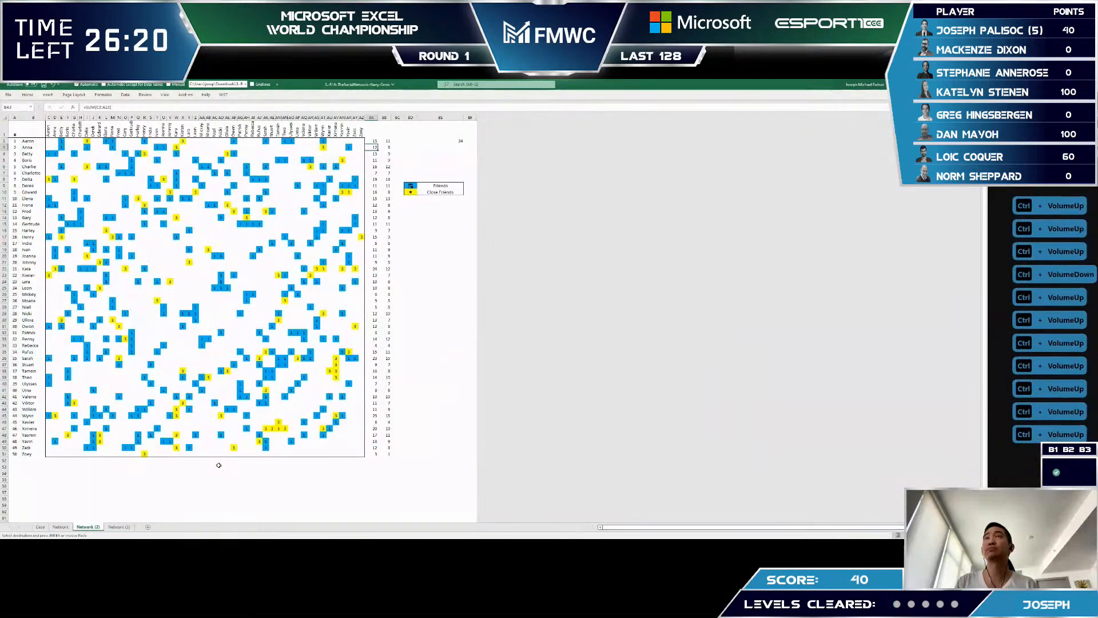
- Copy the people's numbers and names from the Network sheet and paste them as values beside the Level 2 table on the Case sheet
key(ctrl+Page_Down)
key(Up)
key(Down)
key(shift+Right)
key(ctrl+shift+Down)
key(ctrl+c)
key(ctrl+Page_Up)
key(ctrl+Page_Up)
key(ctrl+Page_Up)
key(Right)
key(Right)
key(Right)
key(Right)
key(alt+e)
key(s)
key(v)
key(Return)
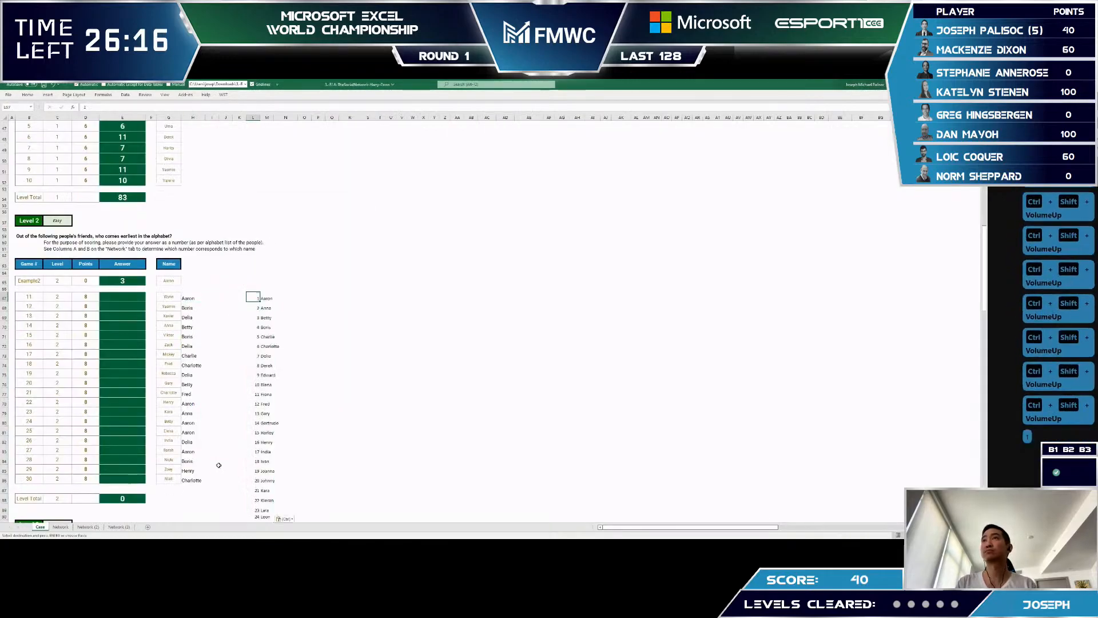
- Move the column of people's numbers to the other side of the pasted name list, so the names come first
key(Up)
key(ctrl+shift+Down)
key(ctrl+x)
key(Right)
key(Right)
key(ctrl+v)
key(Left)
key(Left)
key(Left)
key(Left)
key(Left)
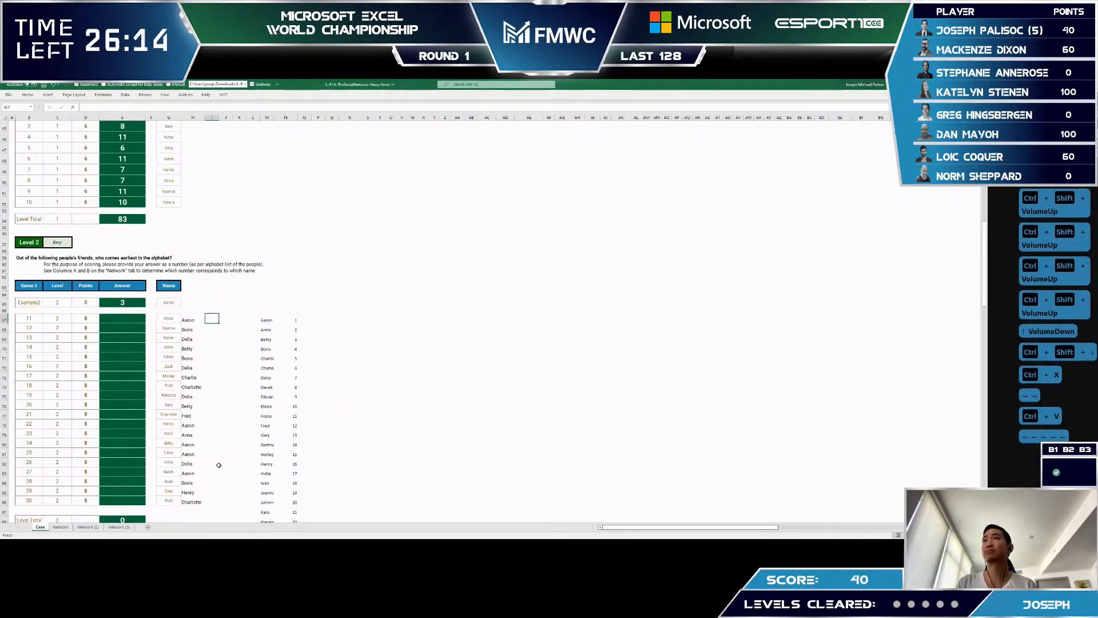
- Enter a VLOOKUP in I67 that finds the friend name from H67 in the absolute name-number list, returning column 2 with FALSE
text(=vloo)
key(Tab)
key(Left)
key(F4)
key(F4)
key(F4)
text(,)
key(Right)
key(Right)
key(Right)
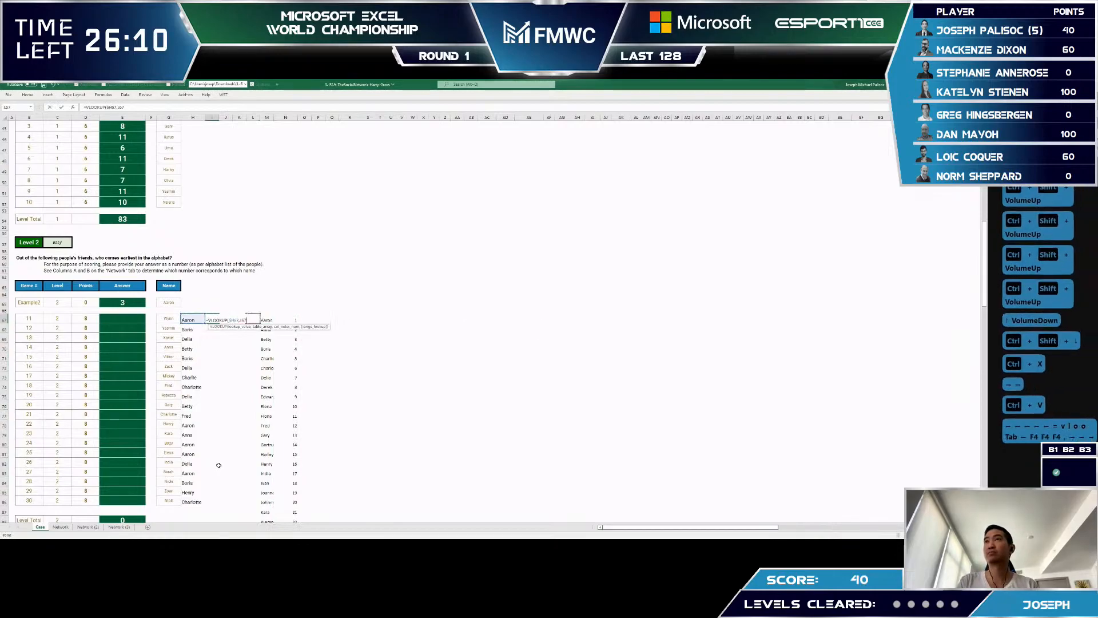
key(ctrl+shift+Down)
key(ctrl+shift+Right)
key(F4)
text(,2,)
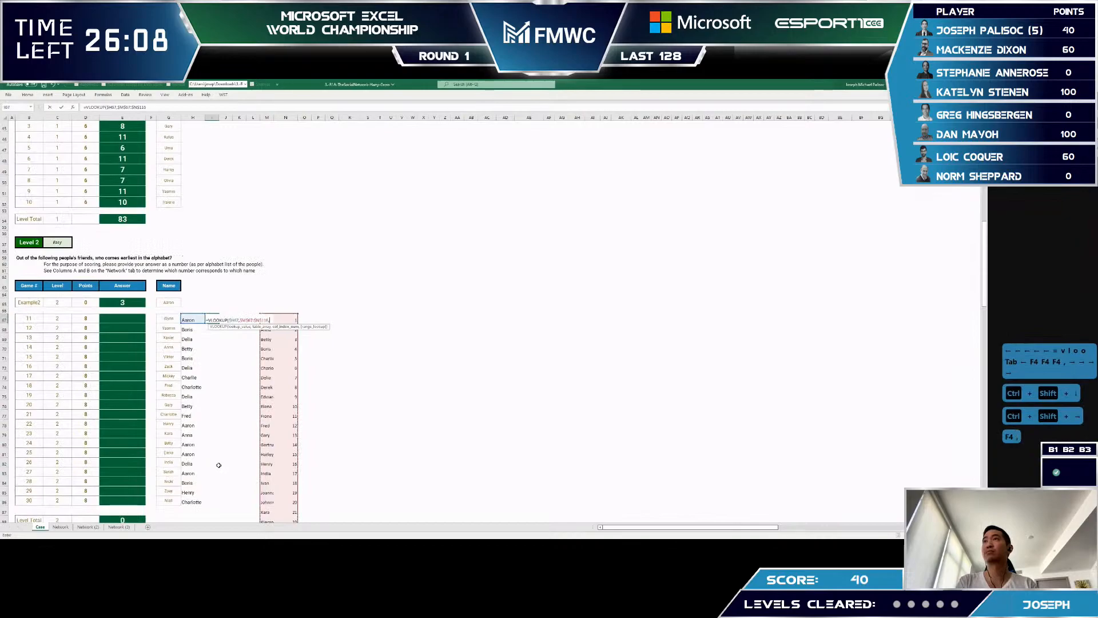
text(false))
key(Return)
- Fill the VLOOKUP formula down through game 30 of Level 2
key(Up)
key(Left)
key(ctrl+Down)
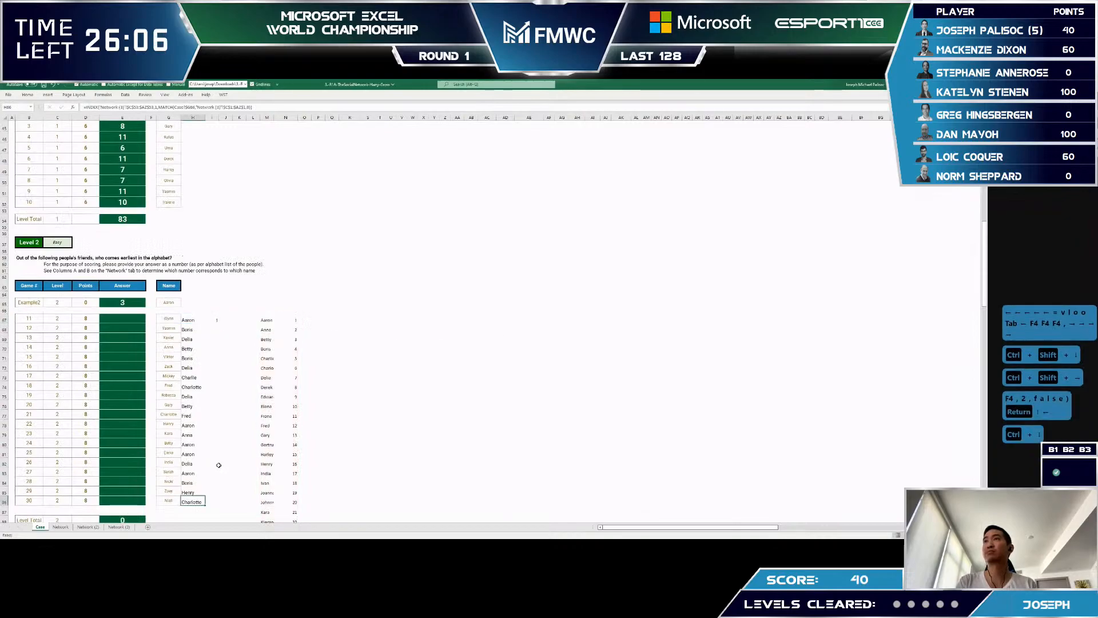
key(Right)
key(ctrl+shift+Up)
key(ctrl+d)
- Copy the friend-name and number formulas from the last Level 2 game up to the Example2 row
key(ctrl+Up)
key(ctrl+Up)
key(Down)
key(ctrl+Down)
key(ctrl+Down)
key(ctrl+Down)
key(Left)
key(ctrl+shift+Right)
key(ctrl+c)
key(Up)
key(Up)
key(ctrl+v)
key(Escape)
key(Escape)
key(Escape)
- Check the formulas in the Example2 row against the given example answer
key(Down)
key(Up)
key(F2)
key(Escape)
key(Down)
key(Up)
key(Left)
key(Left)
key(Right)
key(Right)
key(F2)
key(Escape)
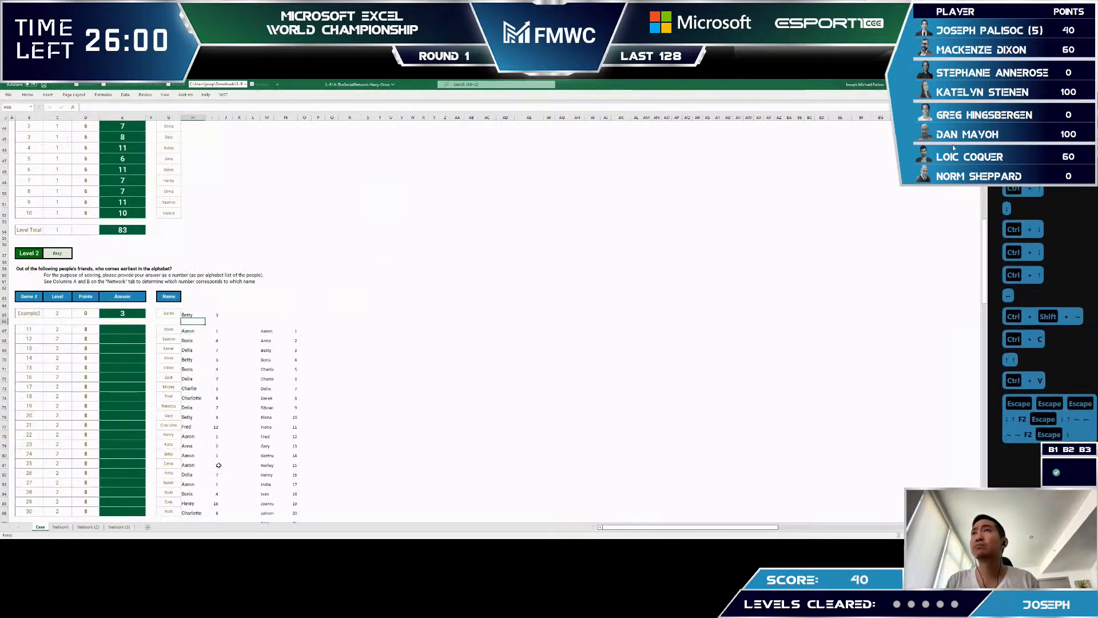
- Copy the looked-up friend numbers for games 11 to 30 of Level 2
key(Down)
key(Down)
key(Right)
key(ctrl+shift+Down)
key(ctrl+c)
key(Left)
key(Left)
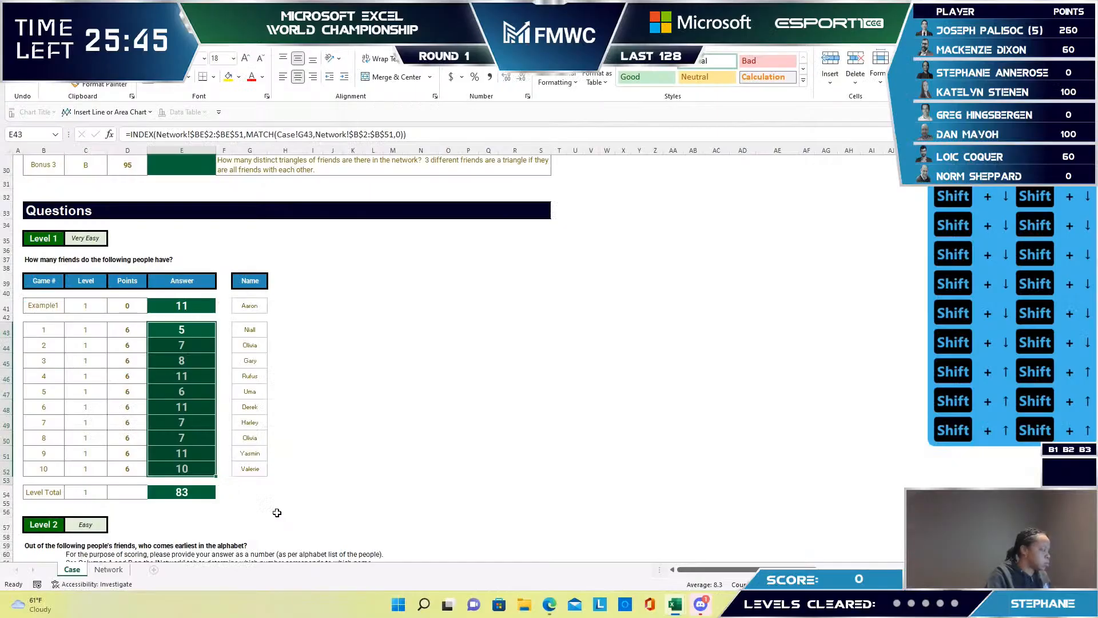
- Copy the Level 1 answers through the level total, E43:E54, and switch to the browser window to enter them
key(shift+Down)
key(shift+Down)
key(ctrl+c)
key(alt+Tab)
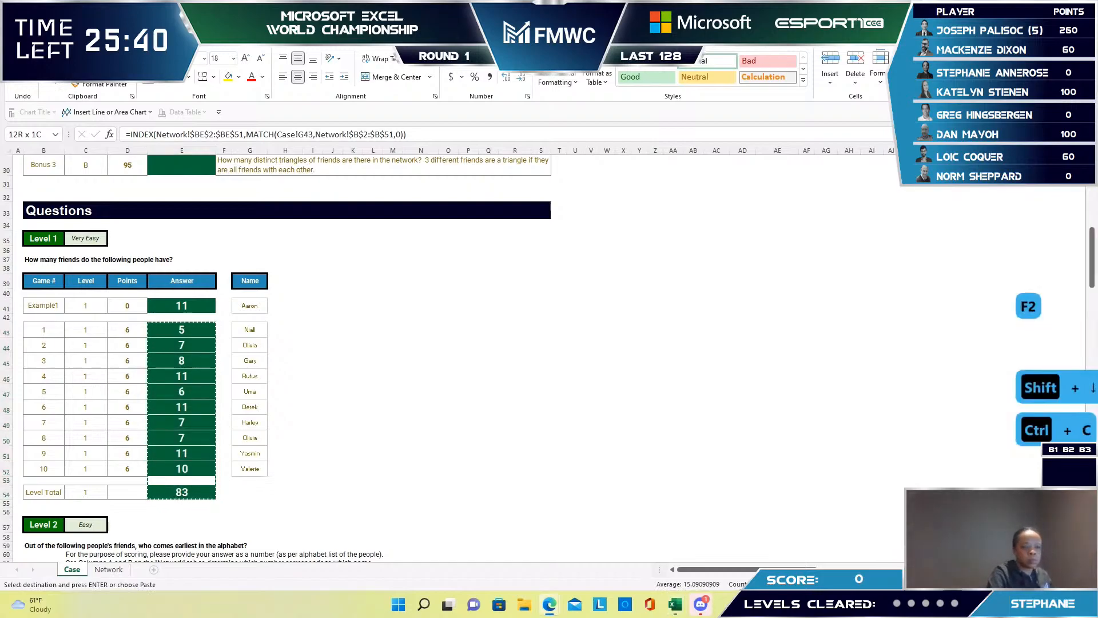
key(ctrl+alt+v)
key(v)
key(Escape)
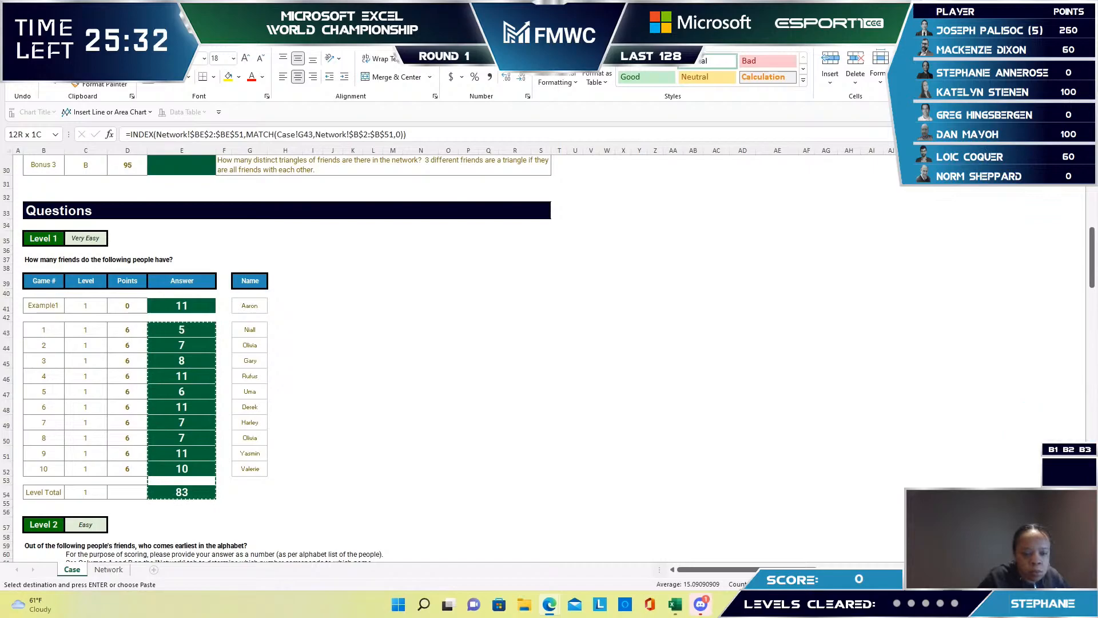
key(Delete)
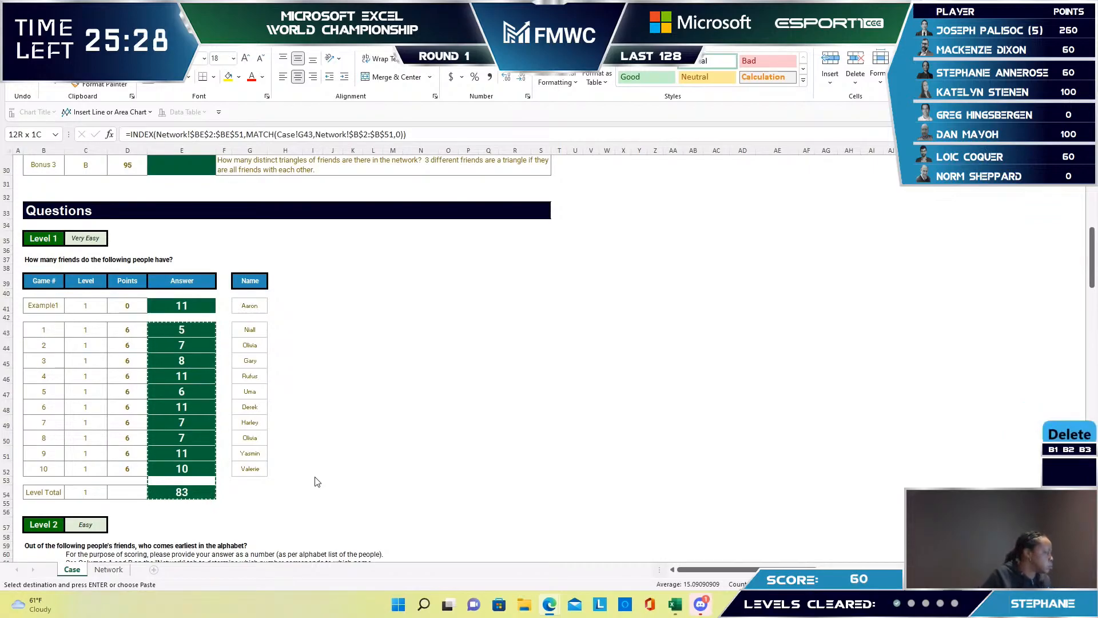
scroll(318, 481, down, 4)
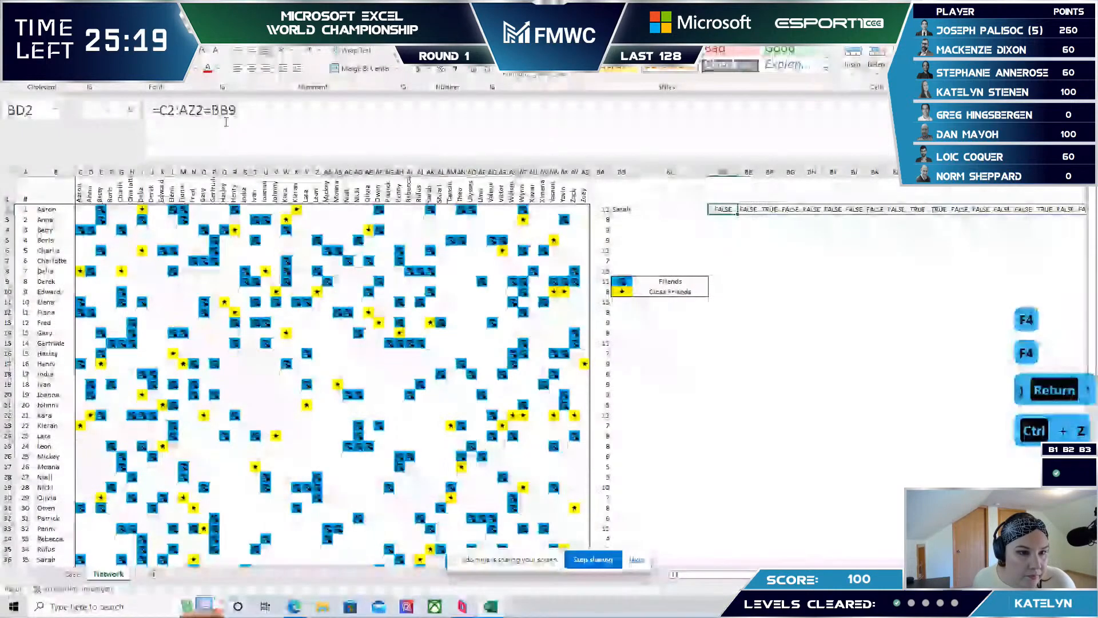
click(158, 110)
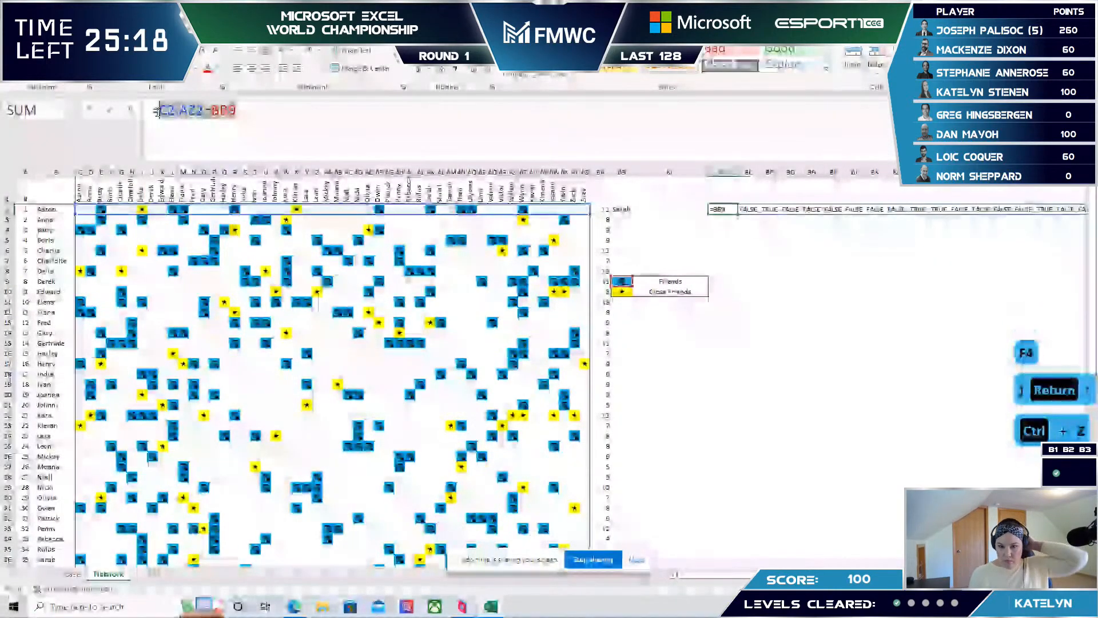
key(Delete)
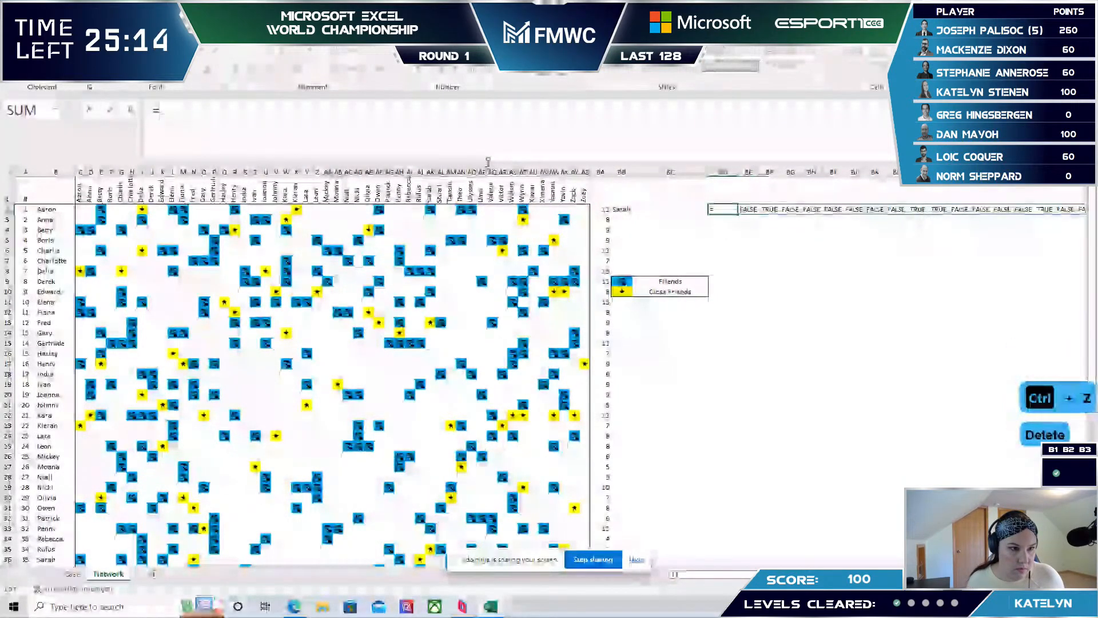
key(ctrl+z)
key(Return)
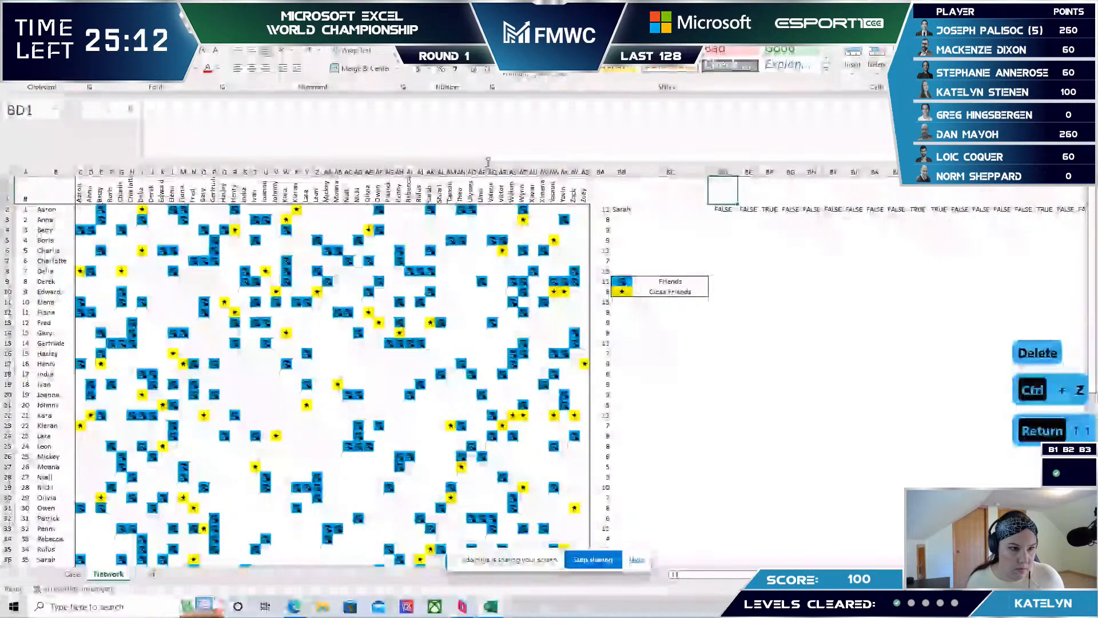
- Try to wrap the C2:AZ2=BB9 comparison in BD2 in a FIND function with "TRUE" as its second argument
key(Down)
click(160, 110)
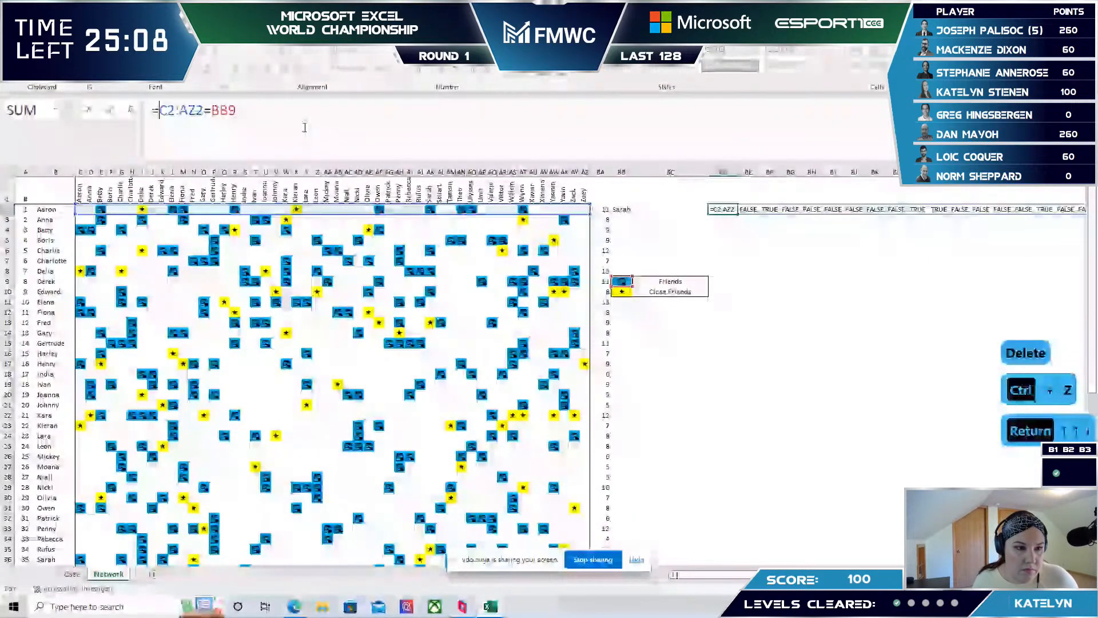
text(to)
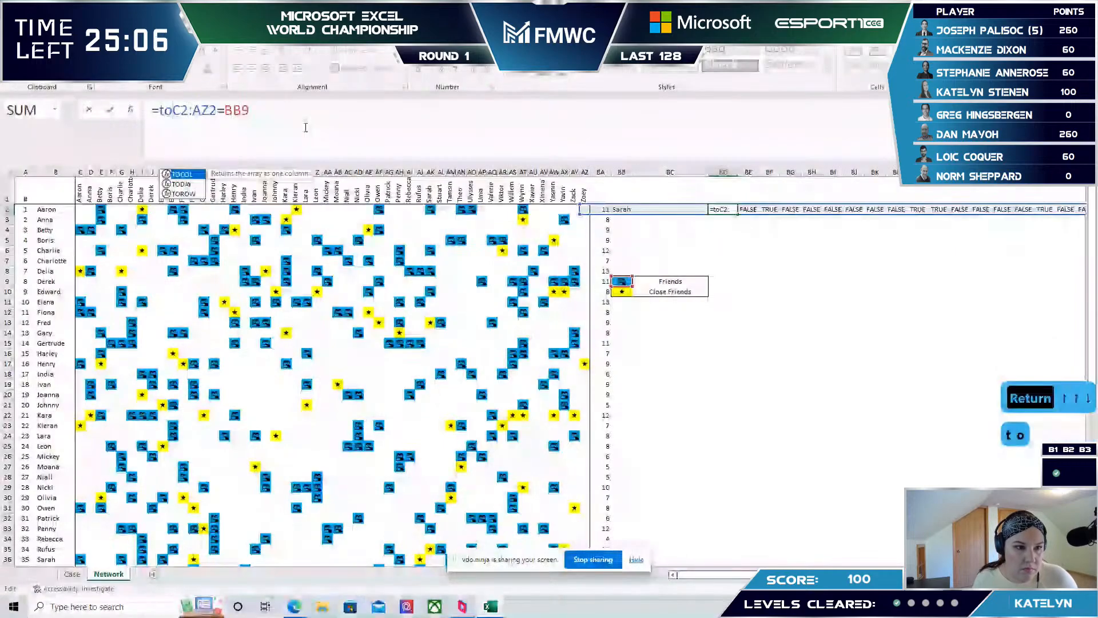
key(BackSpace)
key(BackSpace)
text(find()
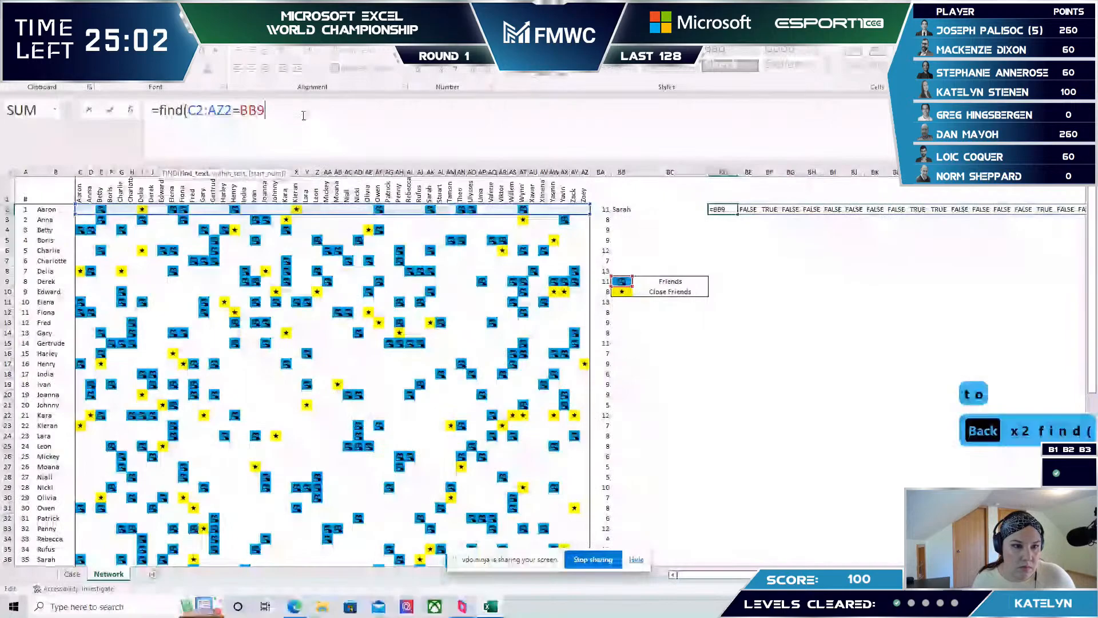
text(,")
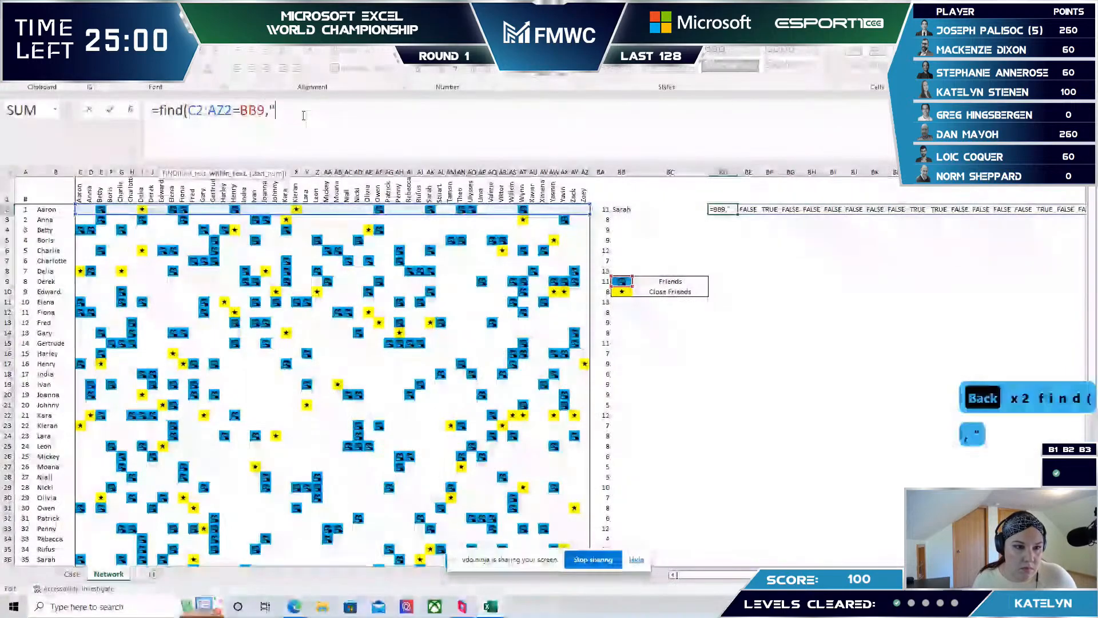
text(turee)
key(BackSpace)
key(BackSpace)
key(BackSpace)
key(BackSpace)
key(BackSpace)
text(TRUE")
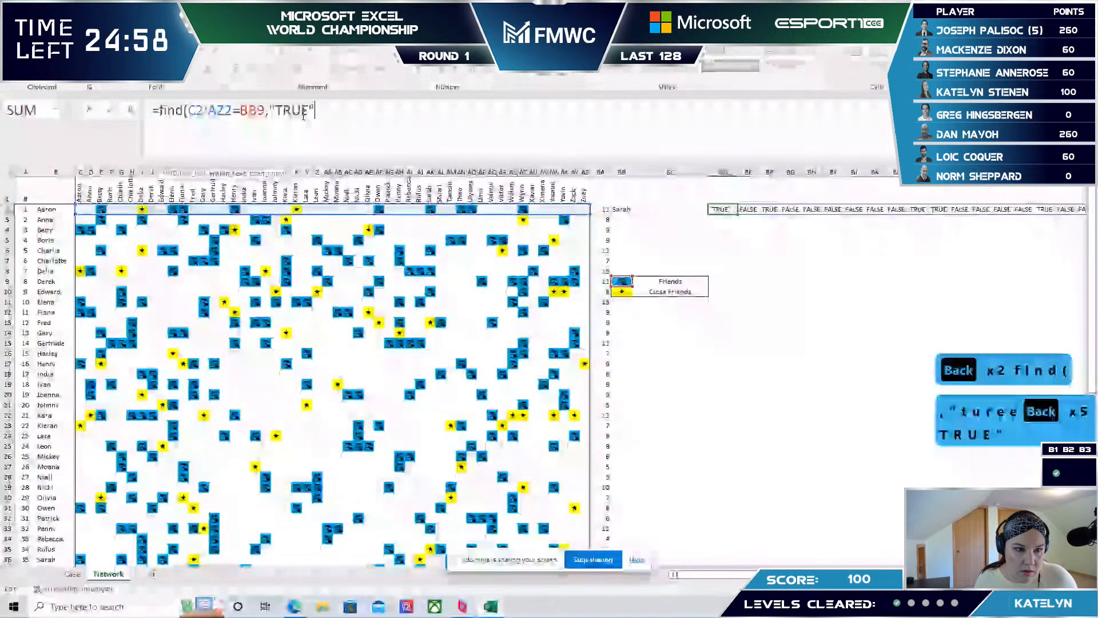
key(BackSpace)
key(BackSpace)
key(BackSpace)
key(BackSpace)
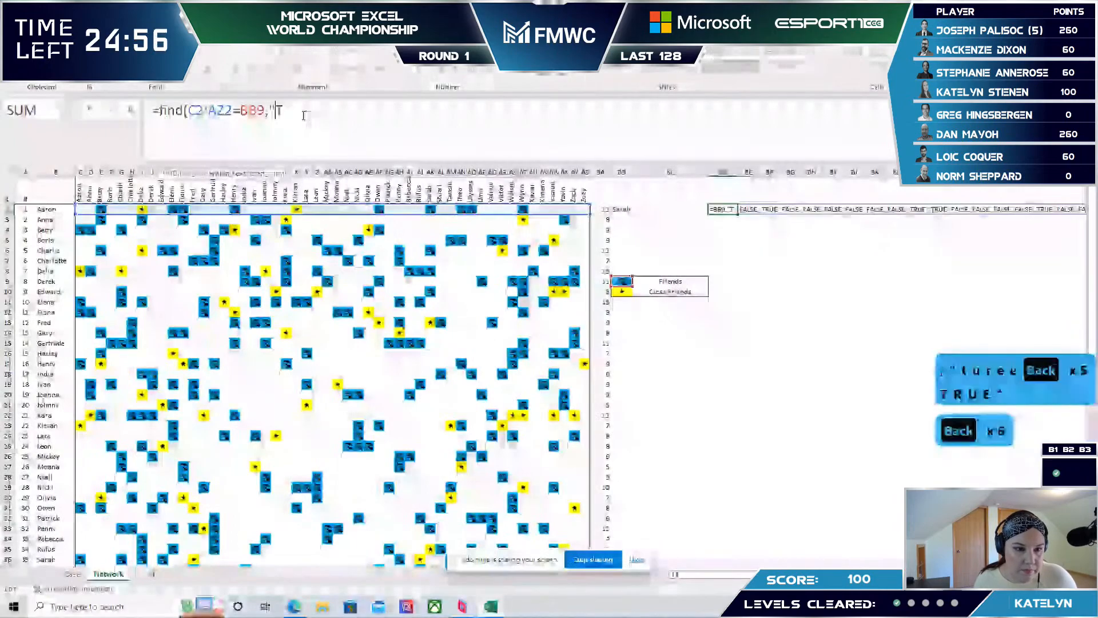
key(BackSpace)
key(BackSpace)
key(BackSpace)
key(BackSpace)
key(BackSpace)
key(BackSpace)
key(BackSpace)
key(BackSpace)
key(BackSpace)
key(BackSpace)
key(BackSpace)
key(BackSpace)
key(BackSpace)
key(BackSpace)
key(BackSpace)
key(BackSpace)
key(BackSpace)
text(if()
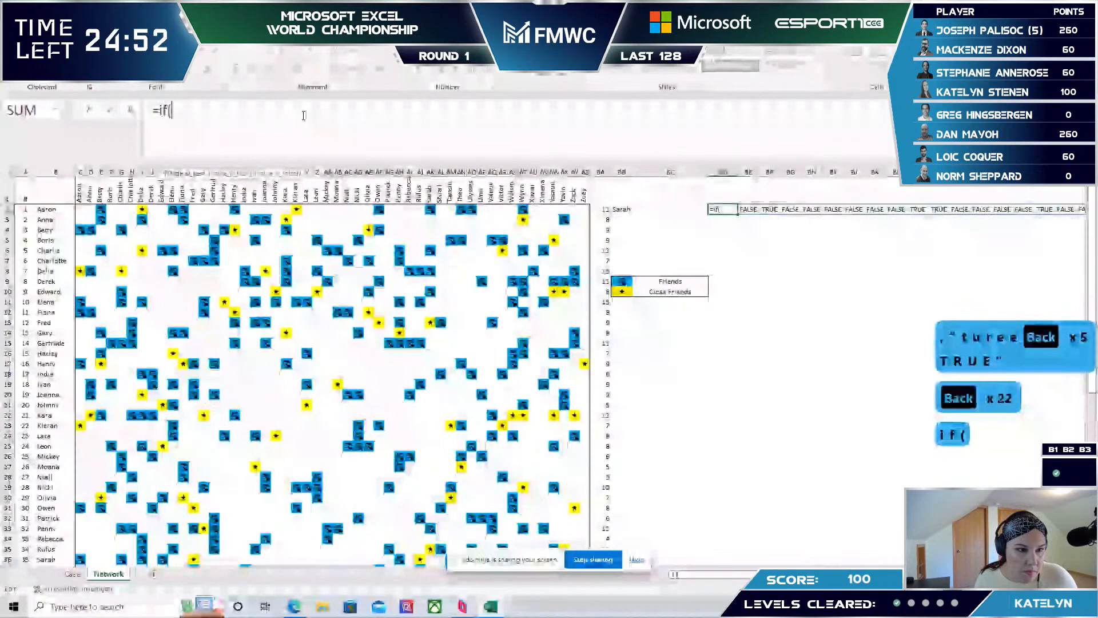
key(BackSpace)
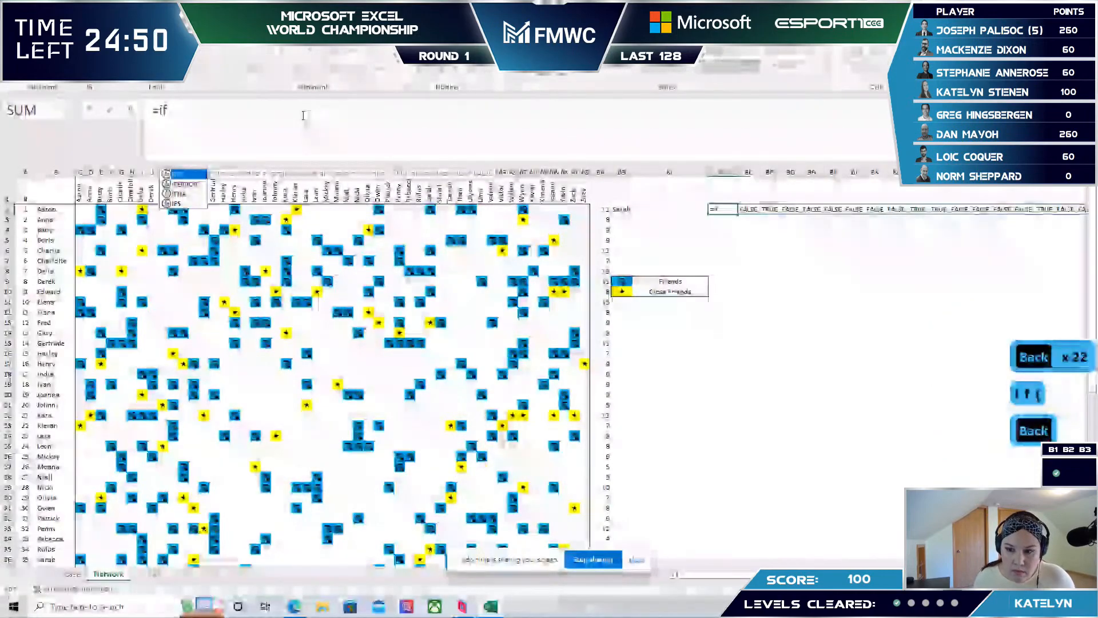
key(BackSpace)
key(BackSpace)
key(BackSpace)
key(BackSpace)
key(Return)
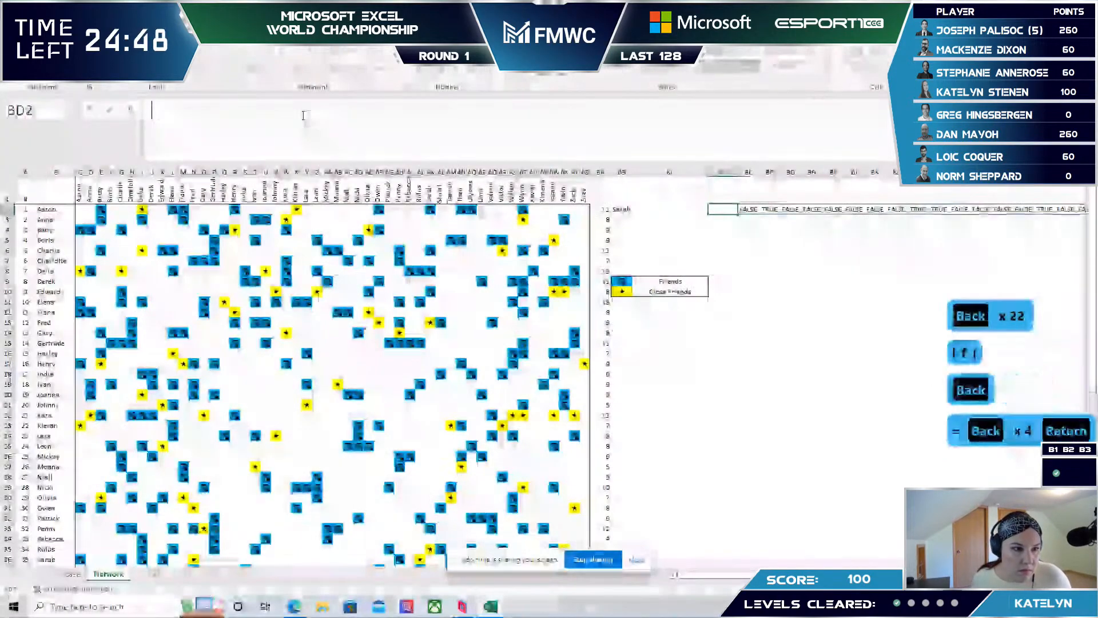
key(ctrl+z)
- Wrap the C2:AZ2=BB9 comparison in BD2 in an IF function as its logical test
click(161, 112)
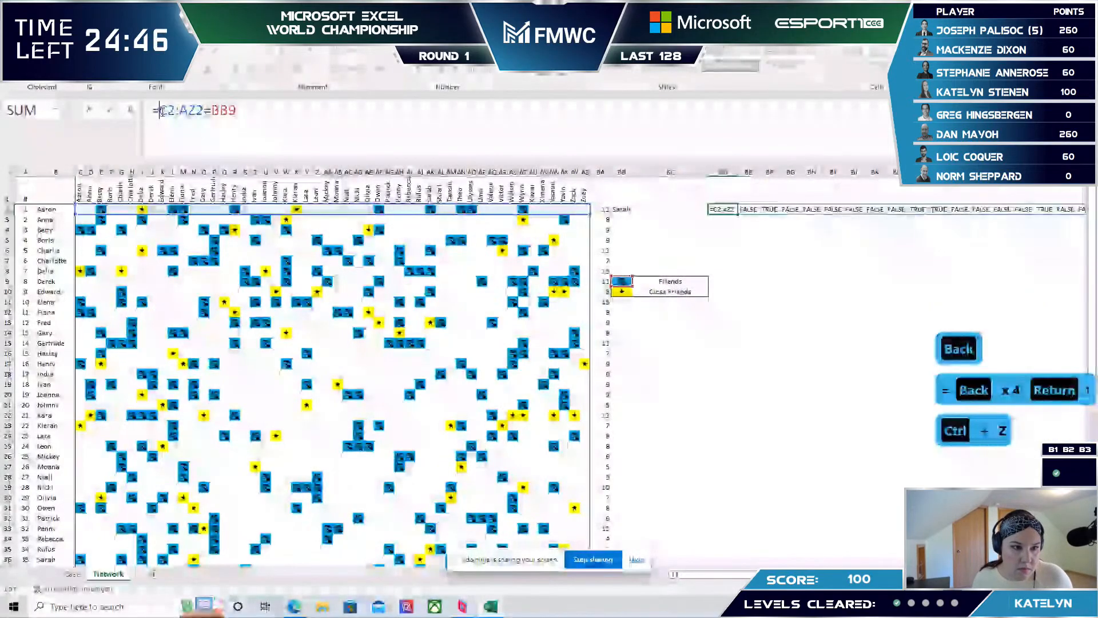
text(uf()
key(BackSpace)
key(BackSpace)
key(BackSpace)
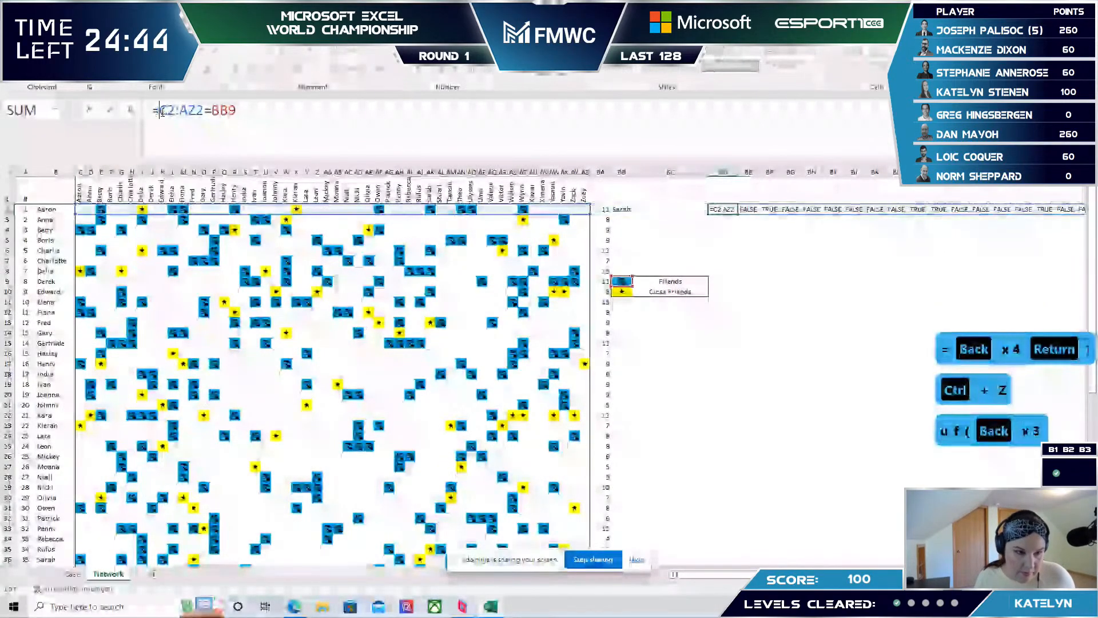
text(if(C2:AZ2=BB9)
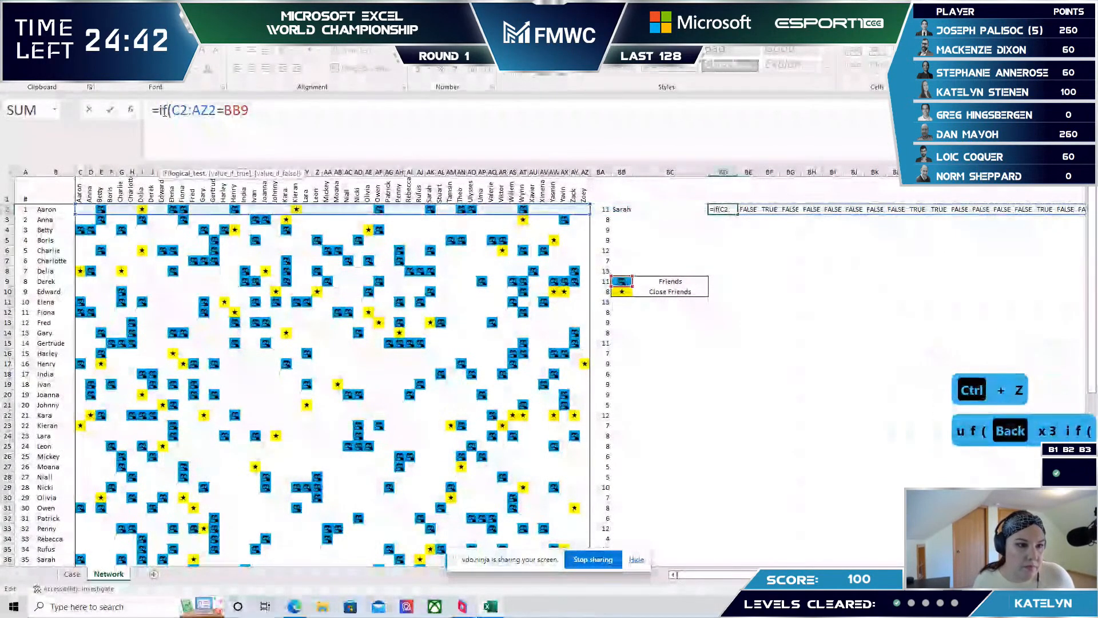
text(,)
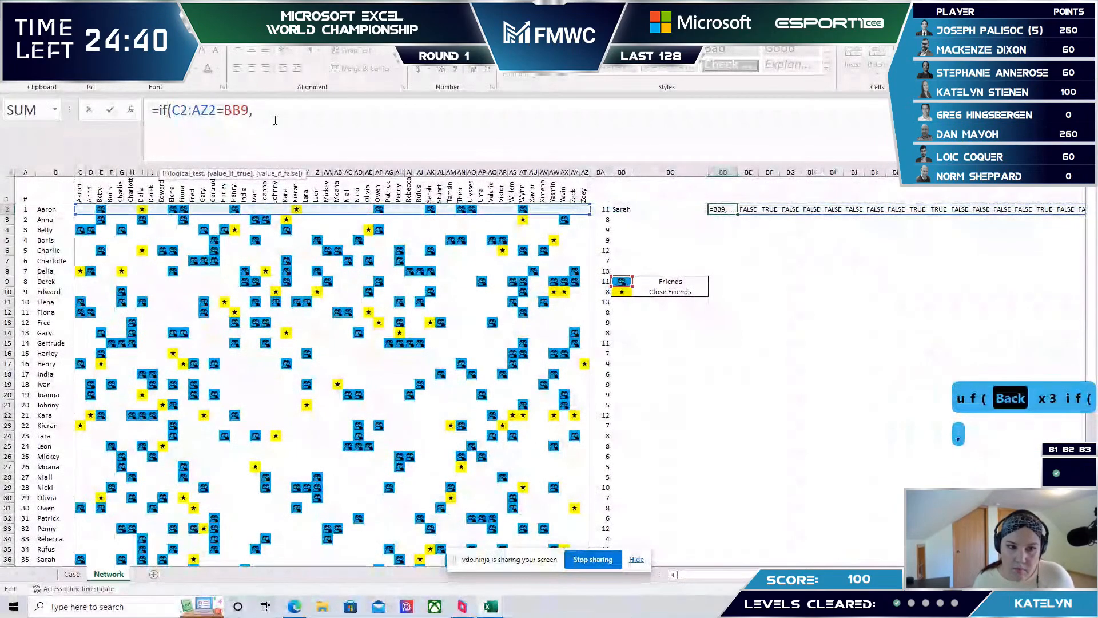
- Complete the IF formula in BD2 with COLUMN(C2:AZ2) as the true value and 0 as the false value
text(colum)
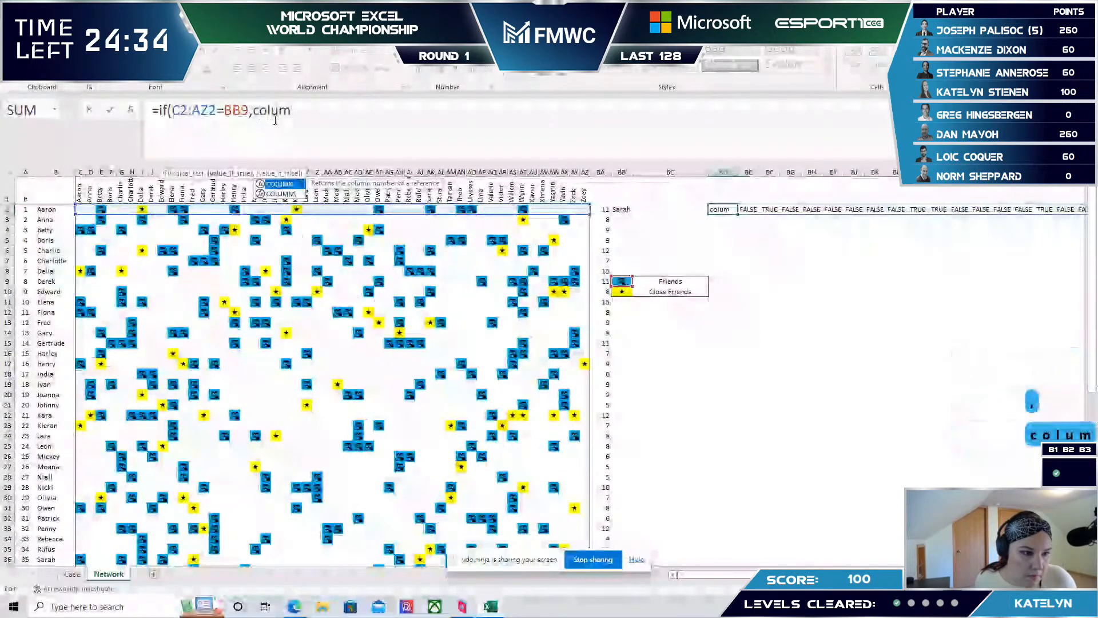
text(n()
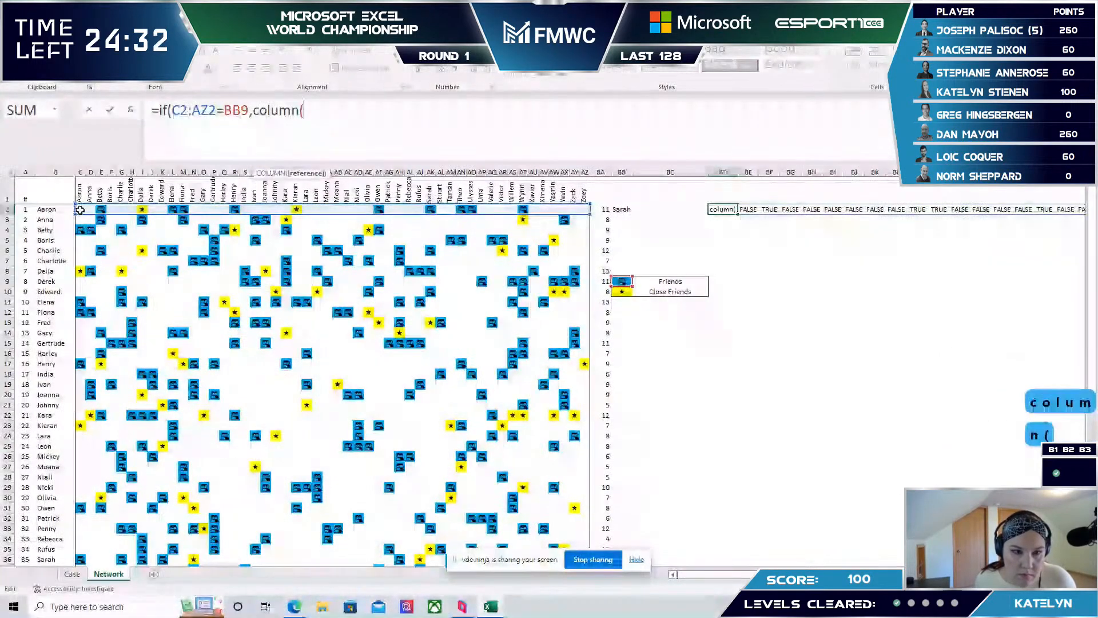
drag(80, 209, 584, 210)
text())
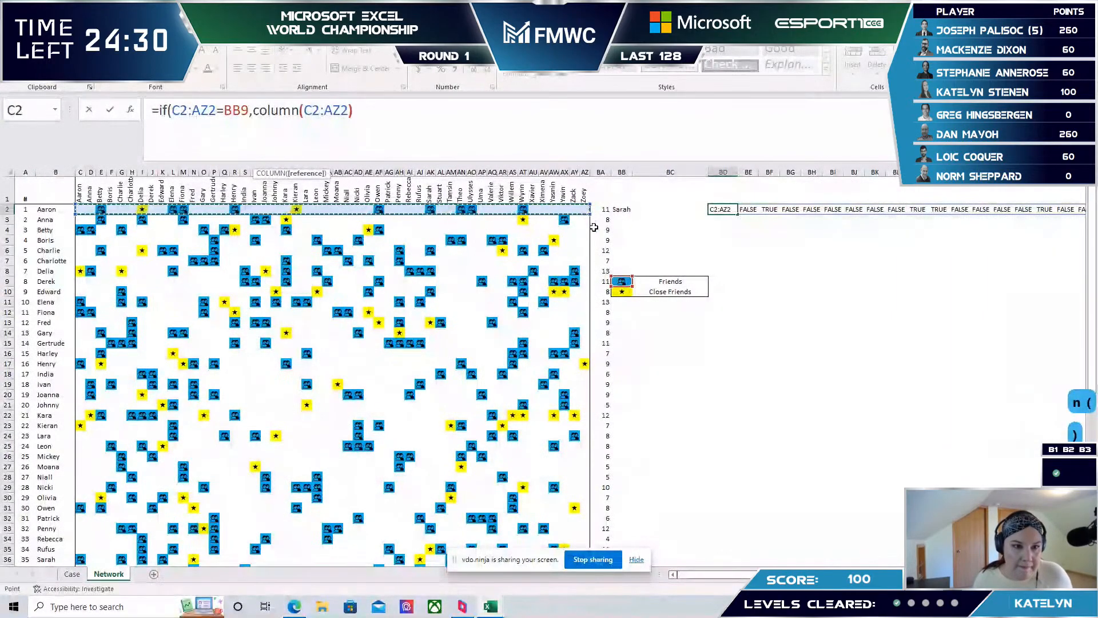
text(,0))
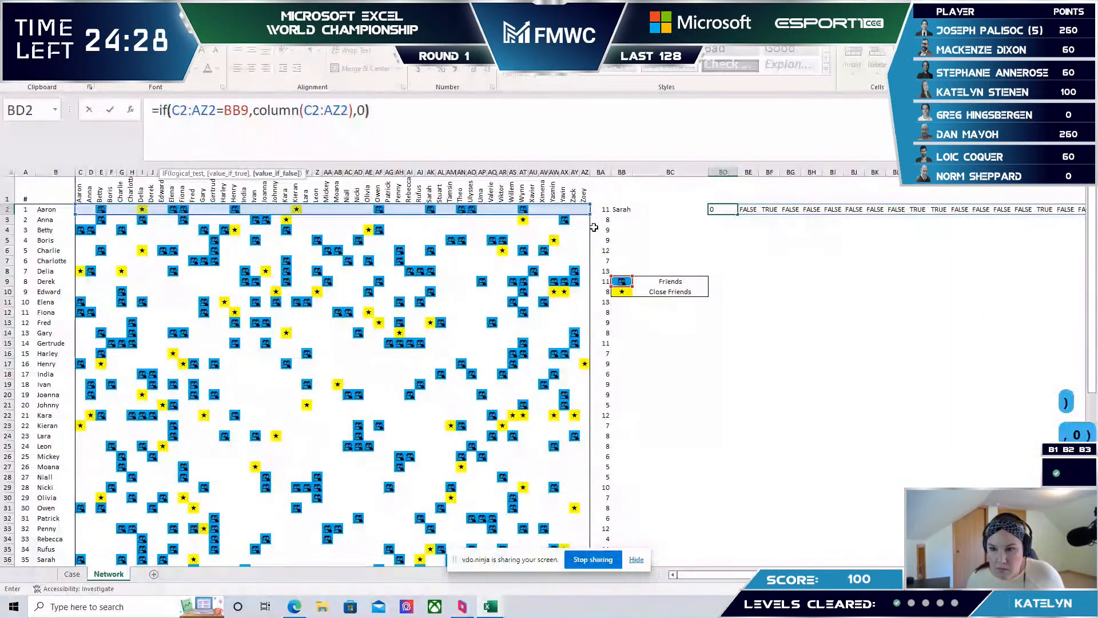
key(Return)
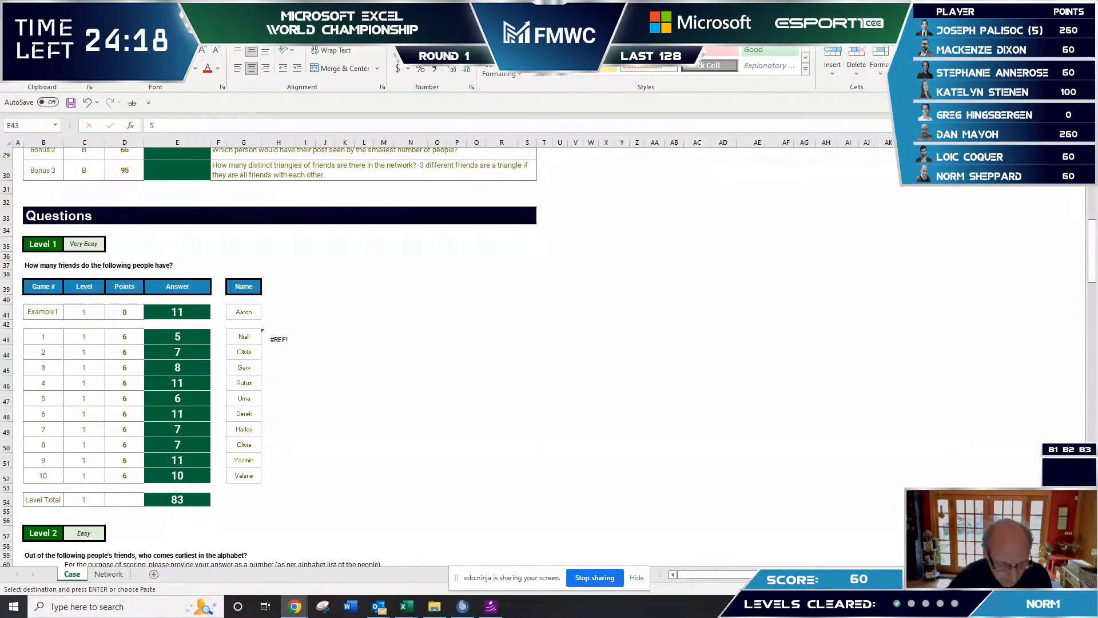
- Read the Level 2 question and its list of names on the Case sheet and open the Network sheet
scroll(284, 435, down, 5)
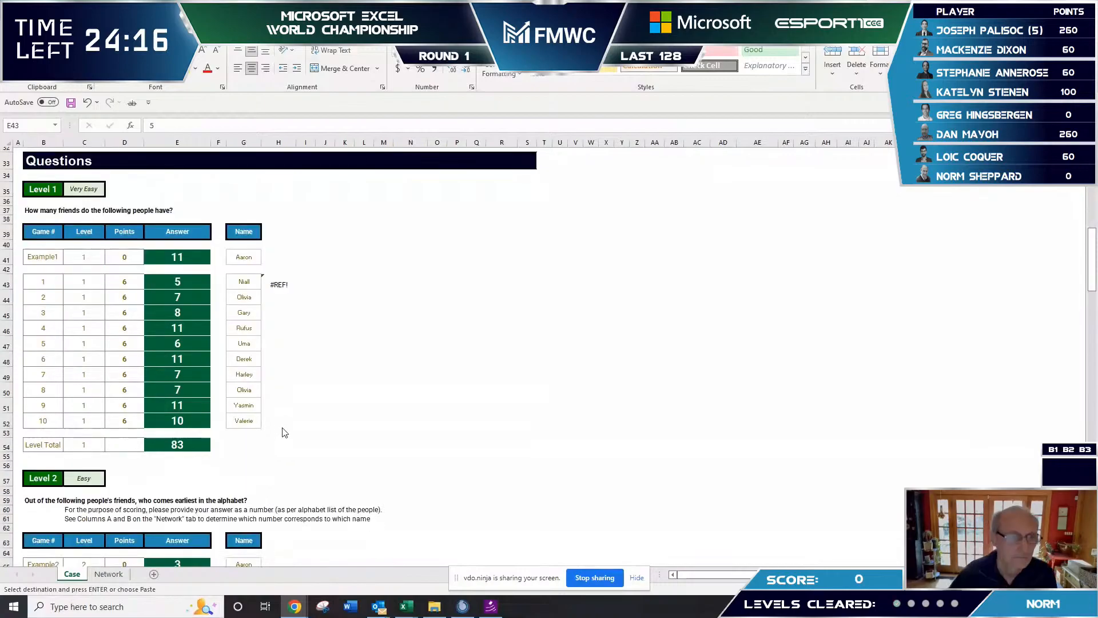
scroll(289, 435, down, 4)
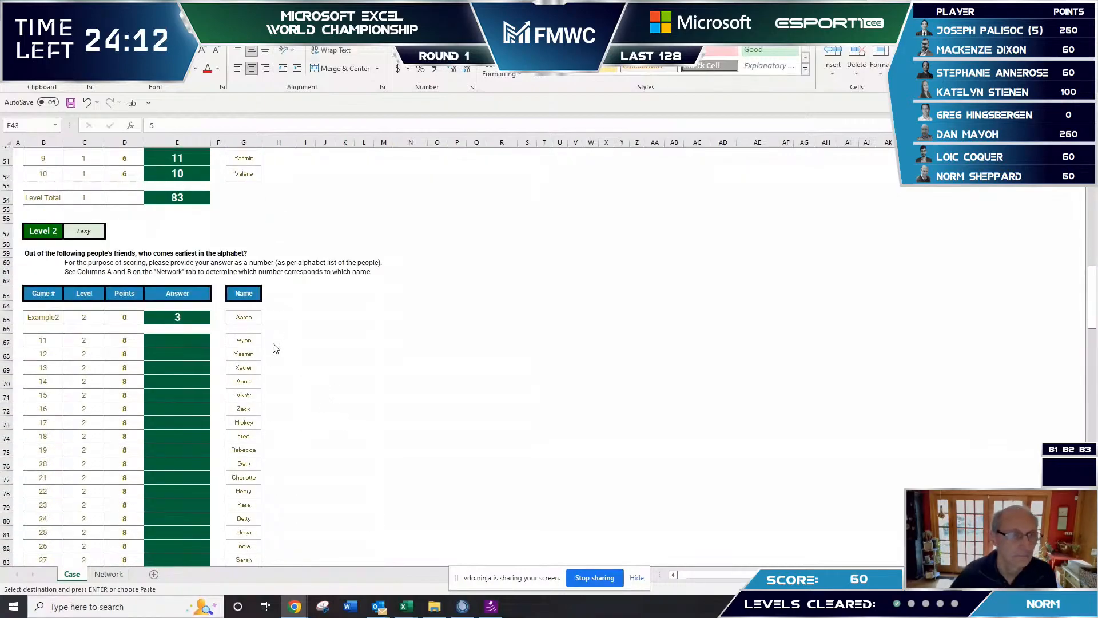
click(120, 580)
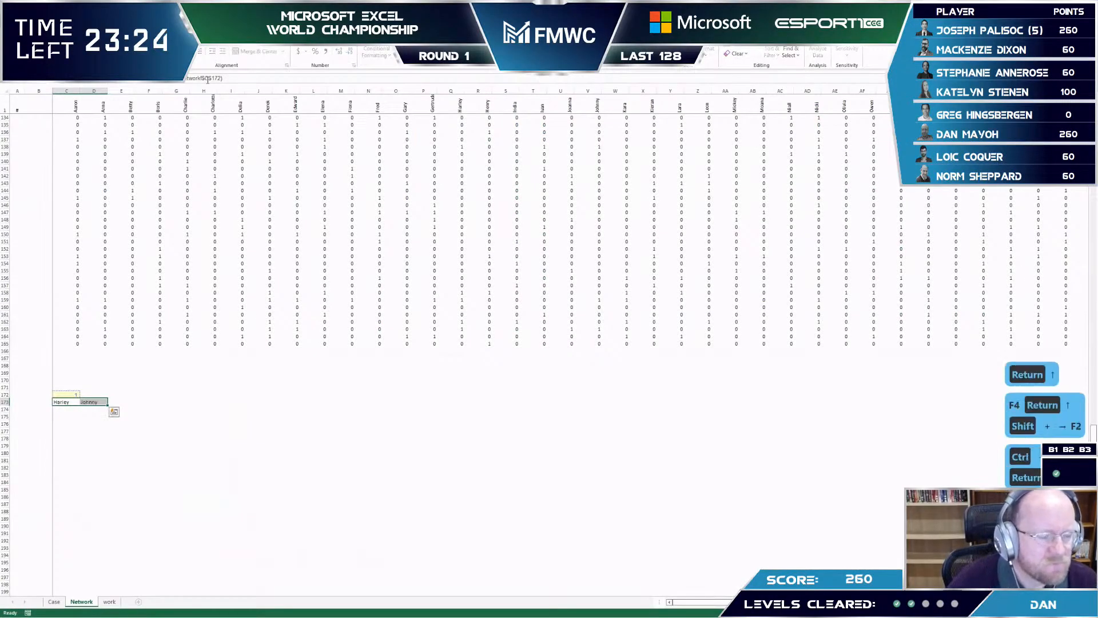
- Fill the name lookup formula from C173 across to D173
key(ctrl+Return)
key(Down)
key(Down)
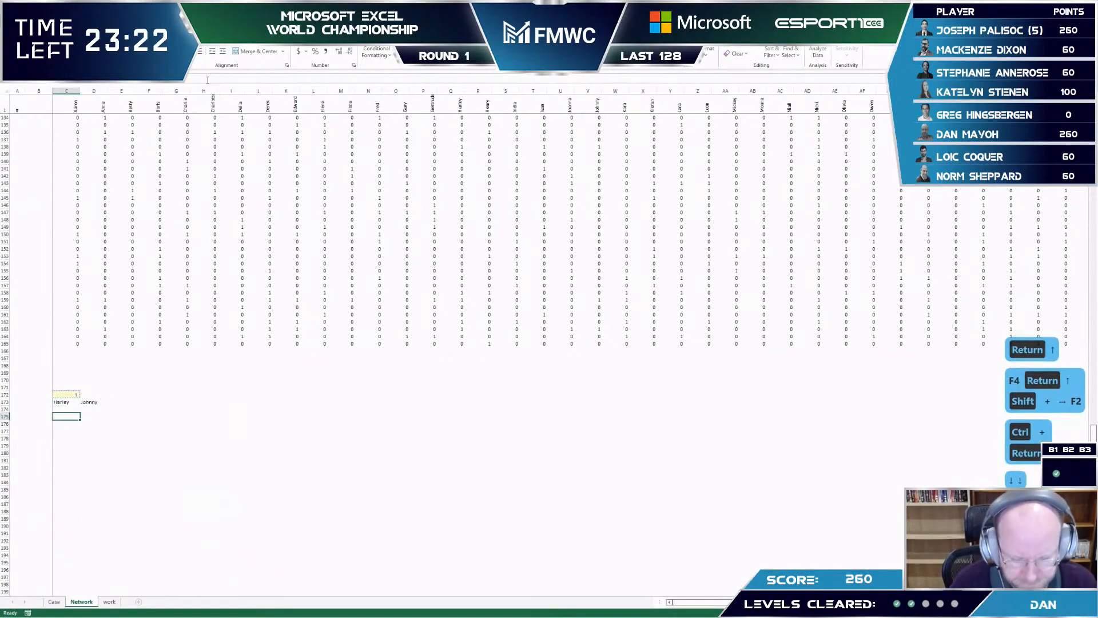
key(Up)
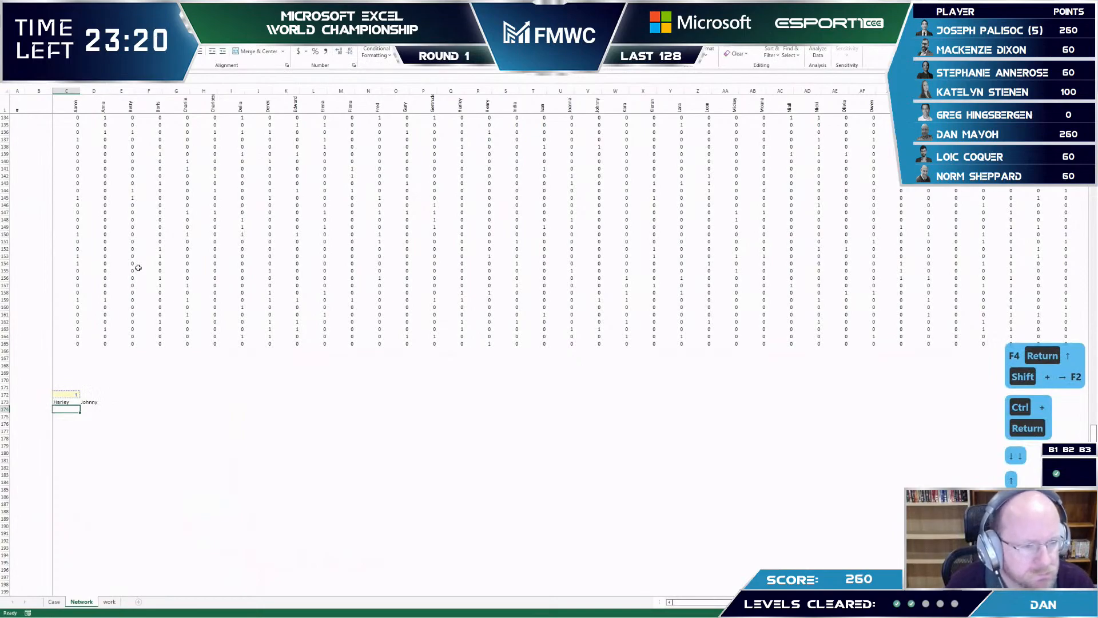
- Enter =MATCH(C173,names,0) in C174 and fill it across to D174
text(=)
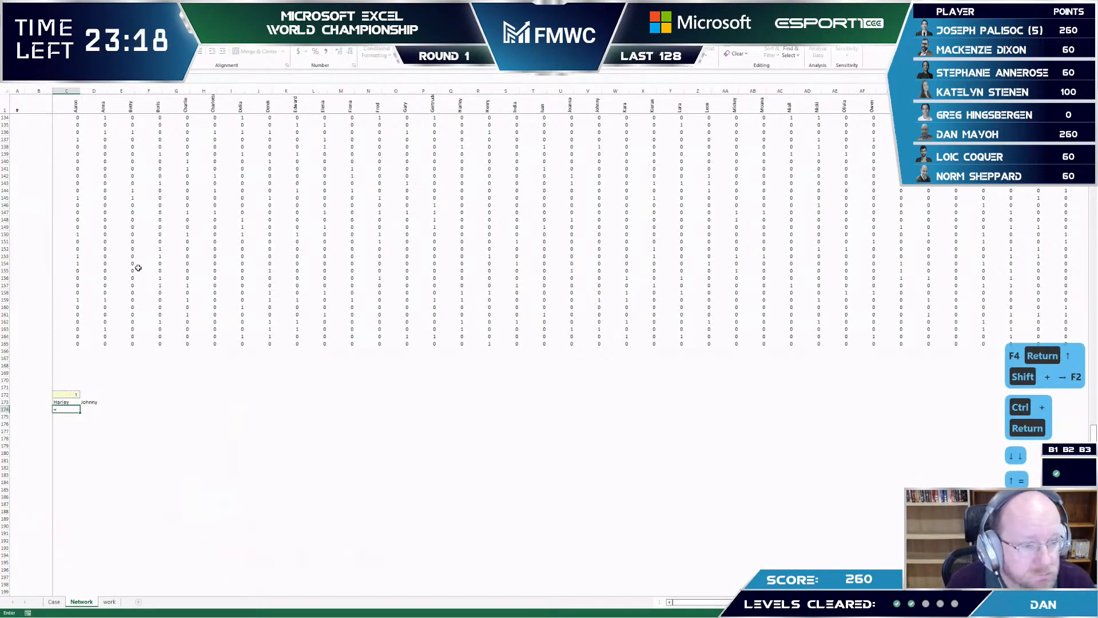
text(match()
key(Up)
text(,names)
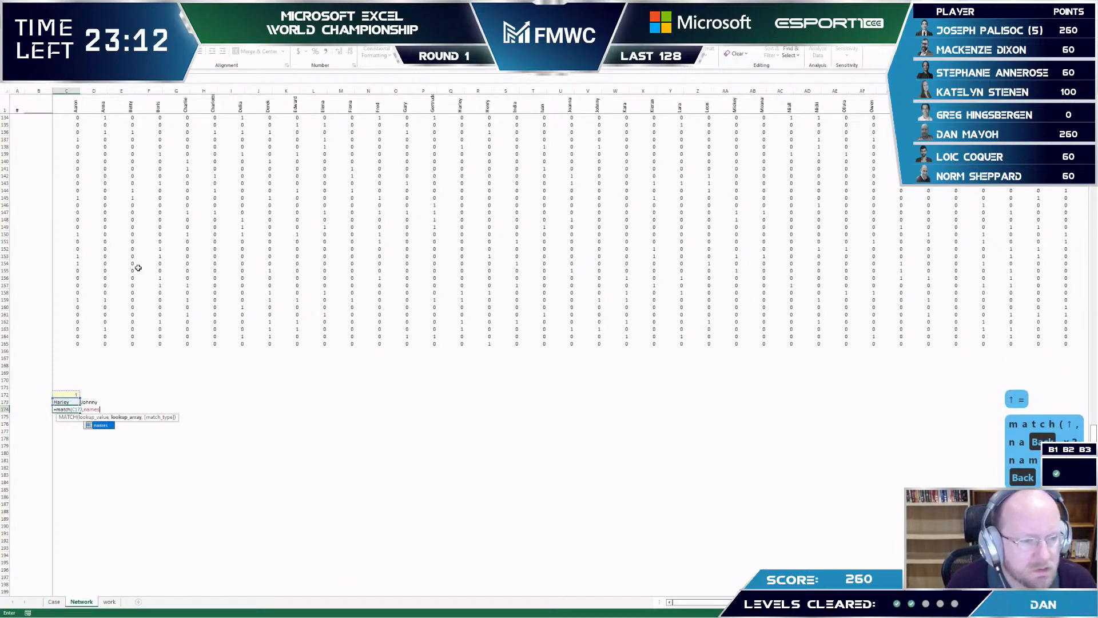
text(,)
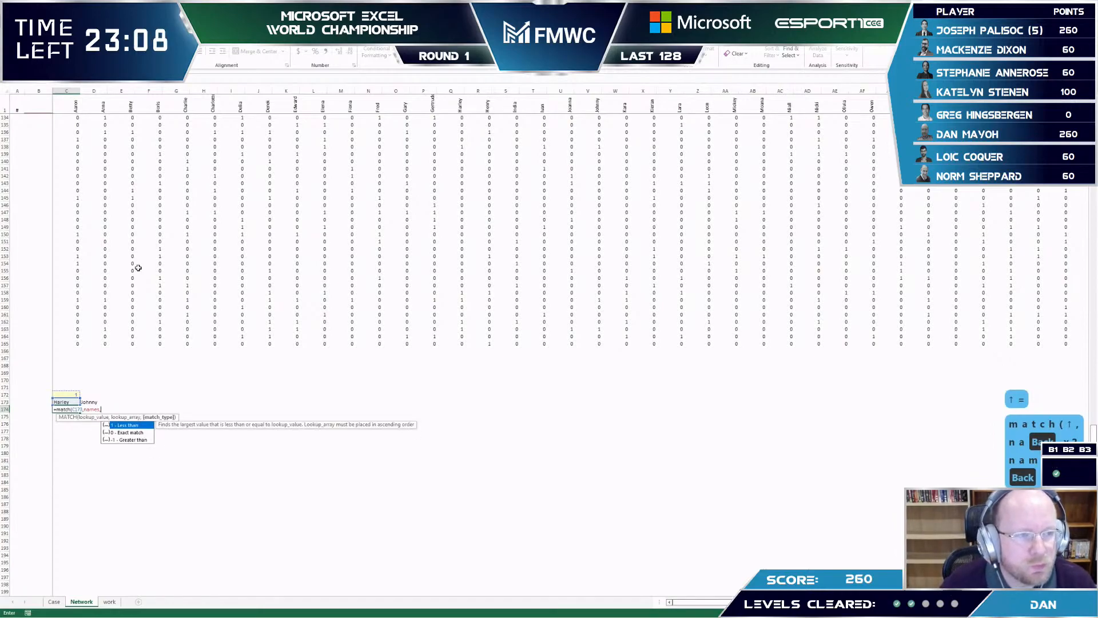
text(0))
key(Return)
key(Up)
key(shift+Right)
key(F2)
key(ctrl+Return)
- Start an INDEX formula in C176 and try the matrix C61:AZ110 as its array
key(Down)
key(Down)
text(=index()
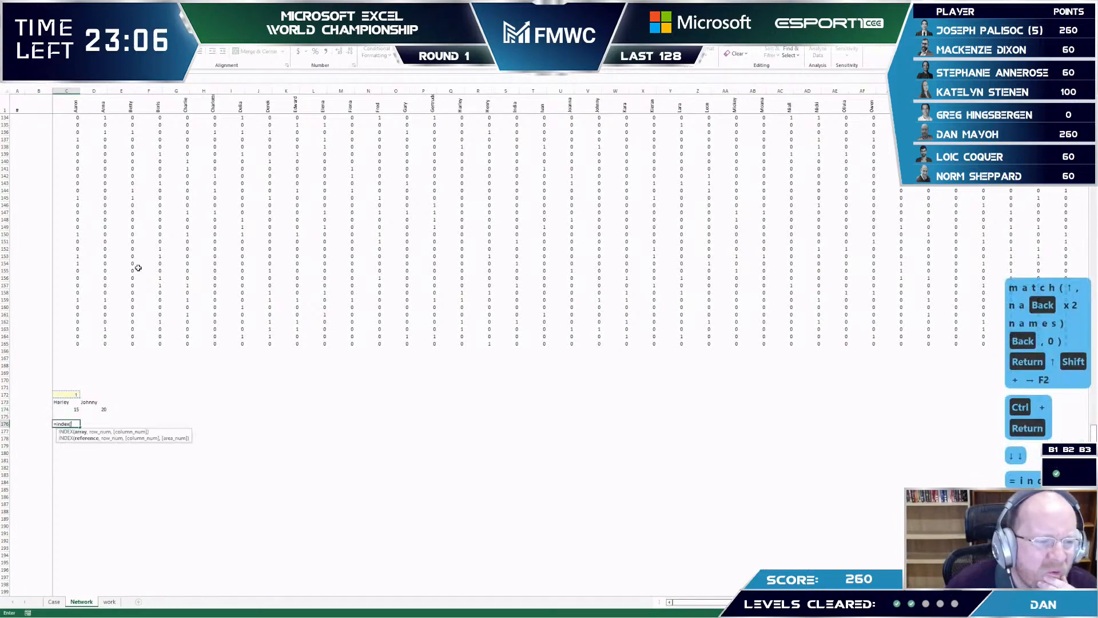
scroll(916, 127, up, 20)
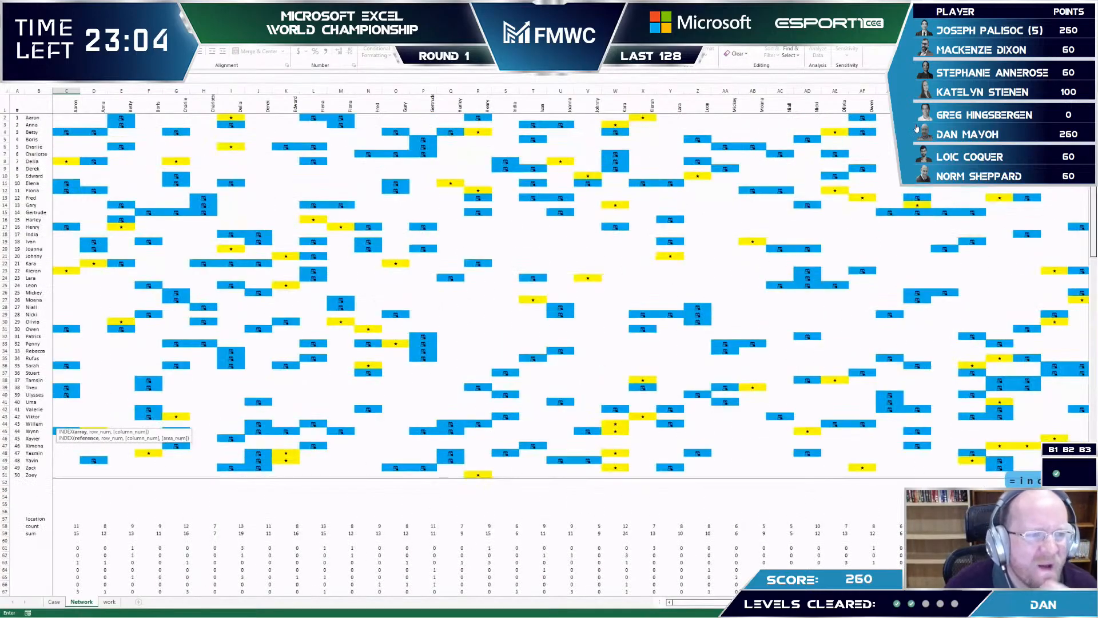
scroll(223, 483, down, 15)
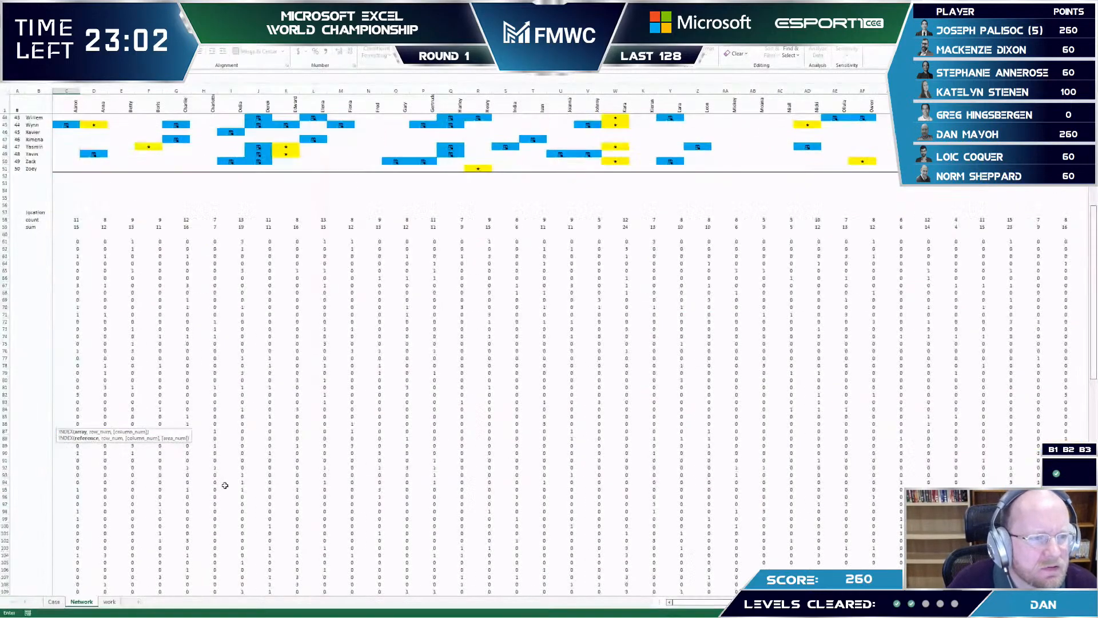
click(63, 226)
key(Up)
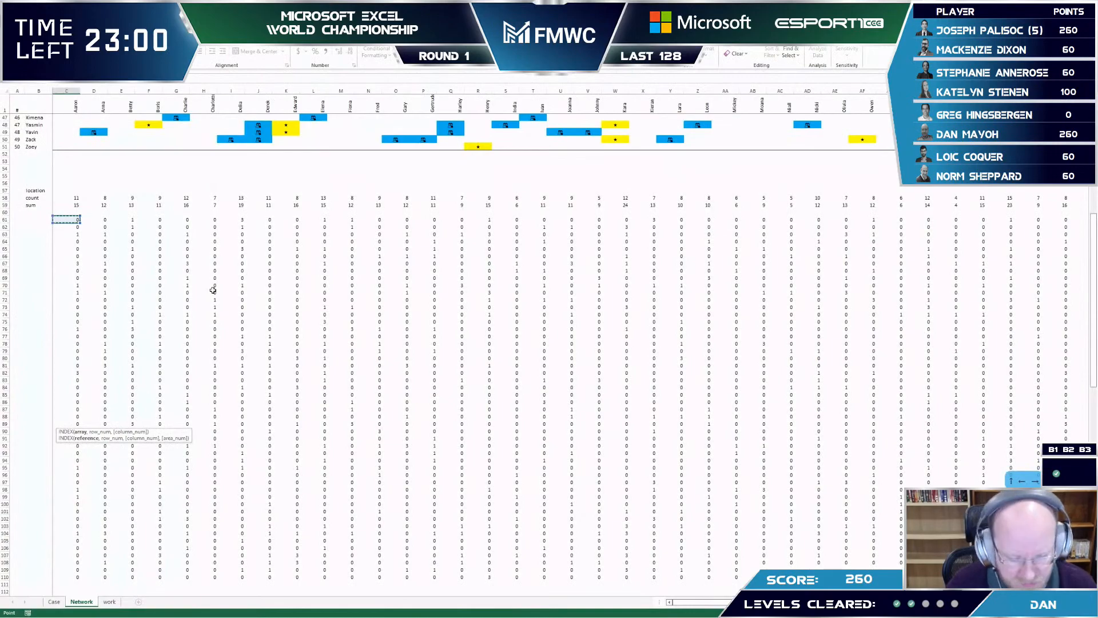
key(ctrl+shift+Down)
key(ctrl+shift+Right)
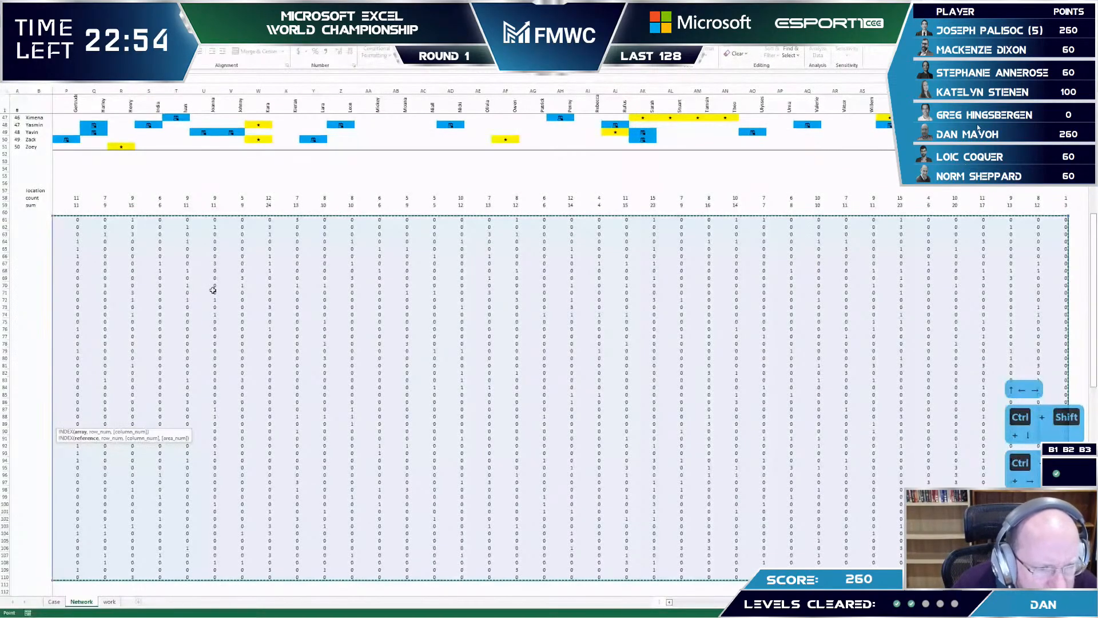
- Use the lower 0/1 matrix C116:AZ165 as the absolute INDEX array, with 0 as the row number
scroll(213, 290, down, 8)
click(64, 446)
key(Up)
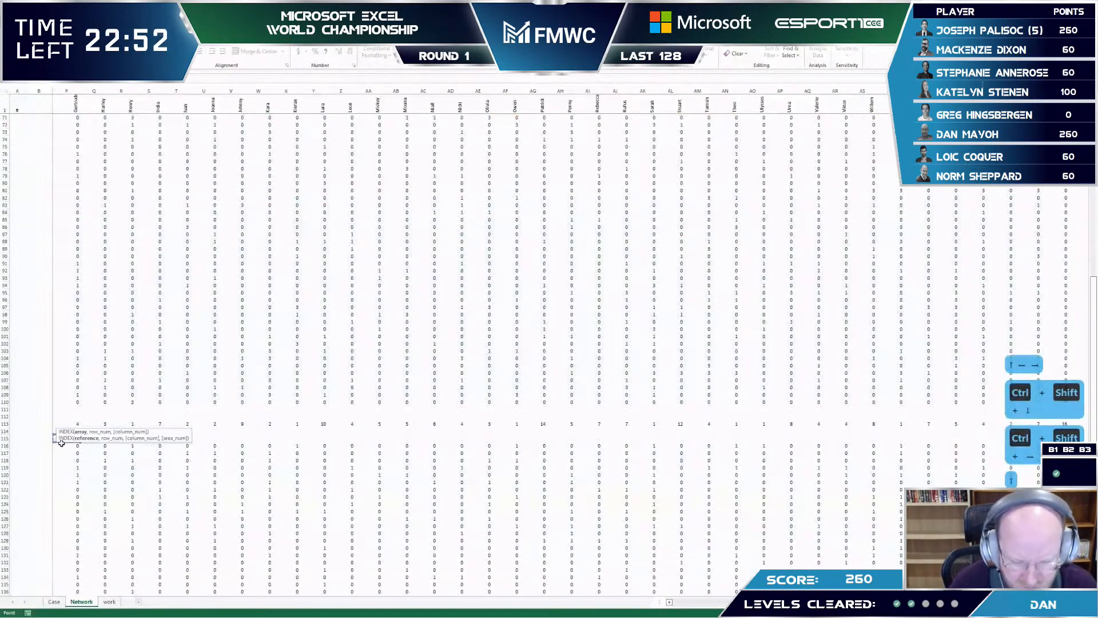
key(ctrl+shift+Down)
key(ctrl+shift+Right)
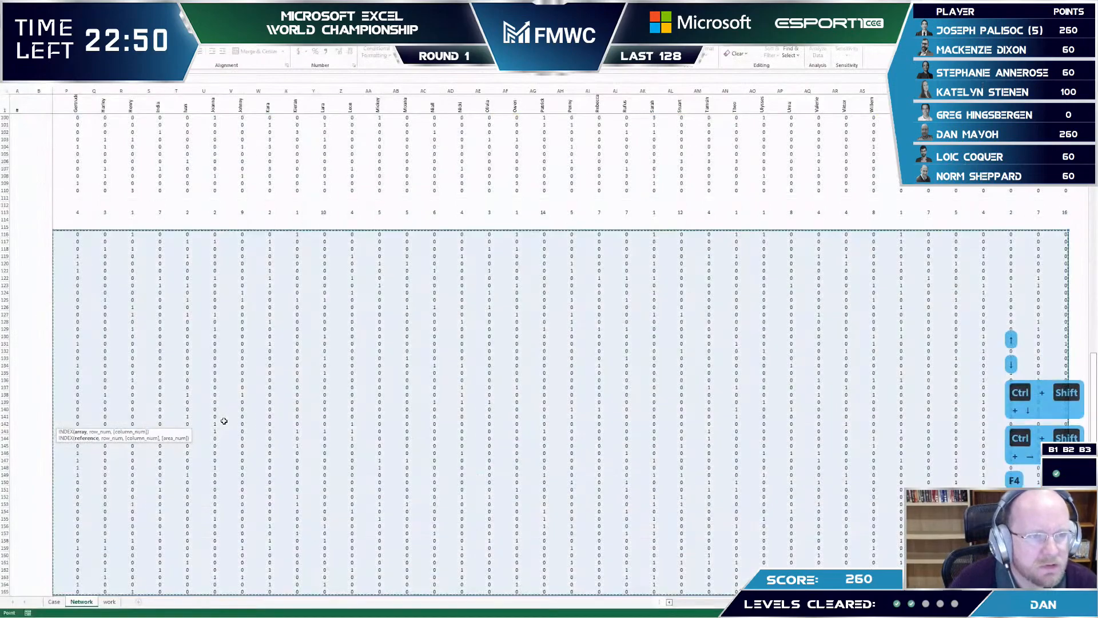
key(F4)
text(,0,)
- Set C174 as the INDEX column number and fill the formula from C176 across to D176
scroll(224, 421, down, 17)
scroll(223, 421, up, 4)
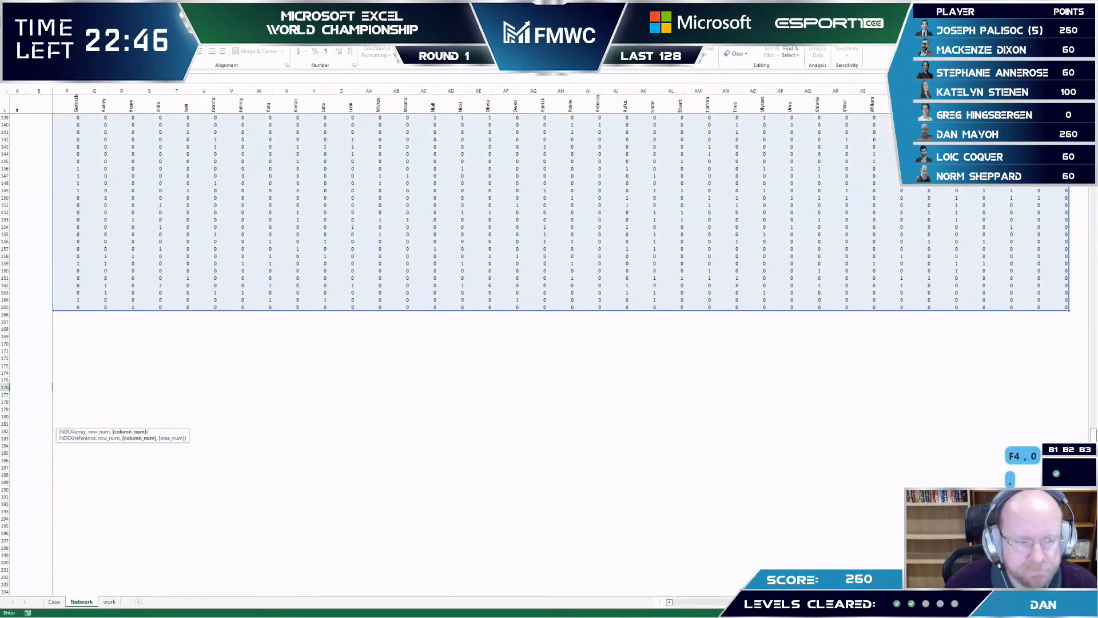
scroll(130, 104, left, 5)
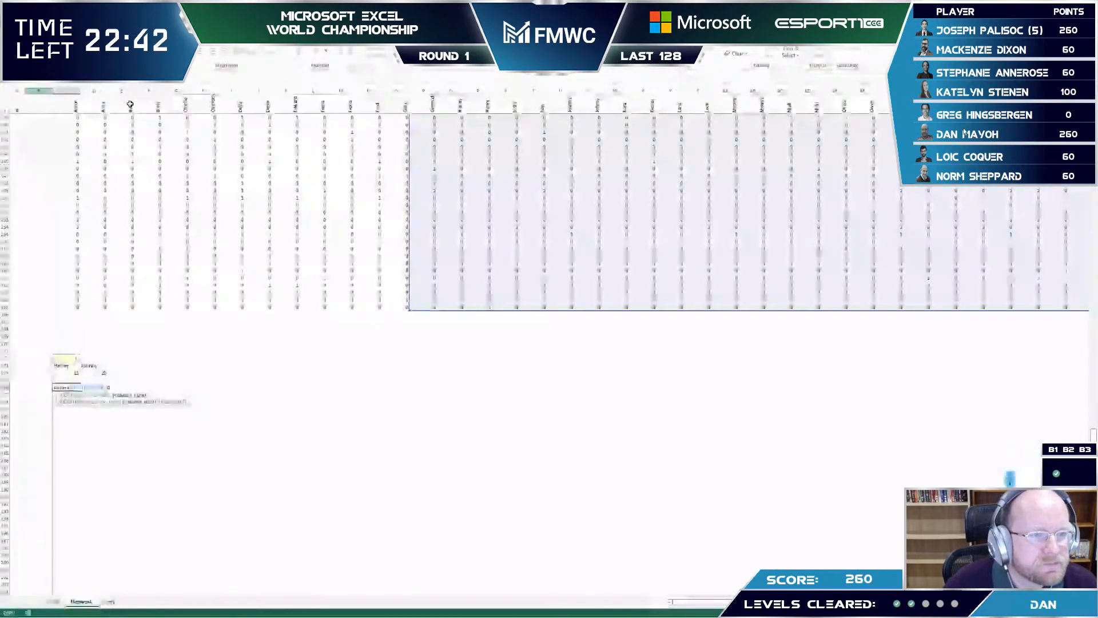
click(189, 77)
click(69, 371)
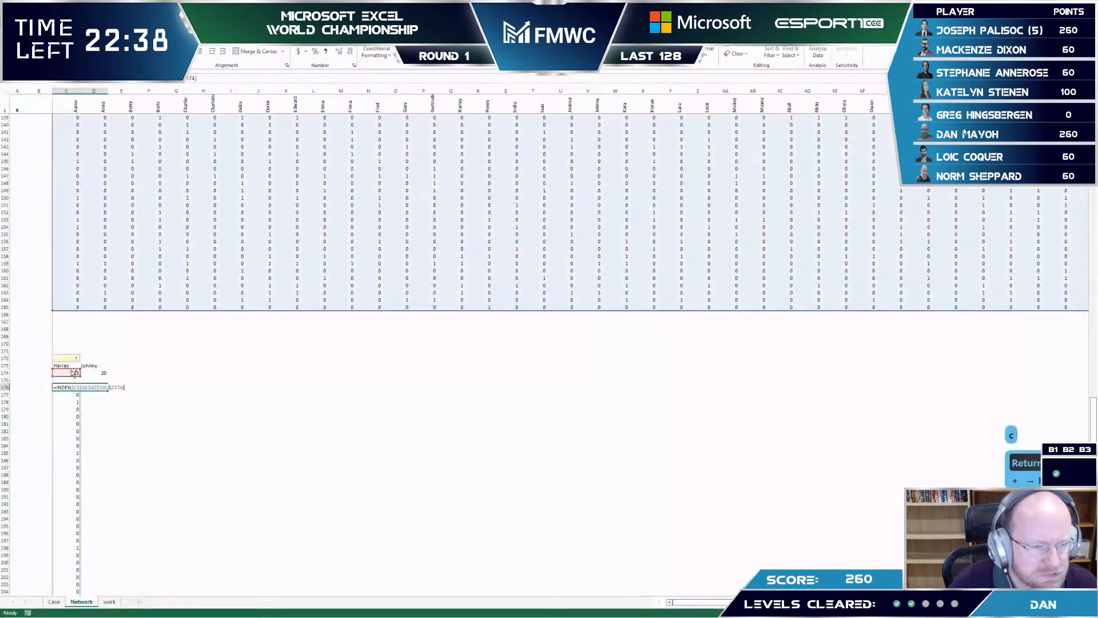
key(ctrl+Return)
- Begin a formula in F176 that references the range C176:D176
key(Right)
key(Right)
key(Right)
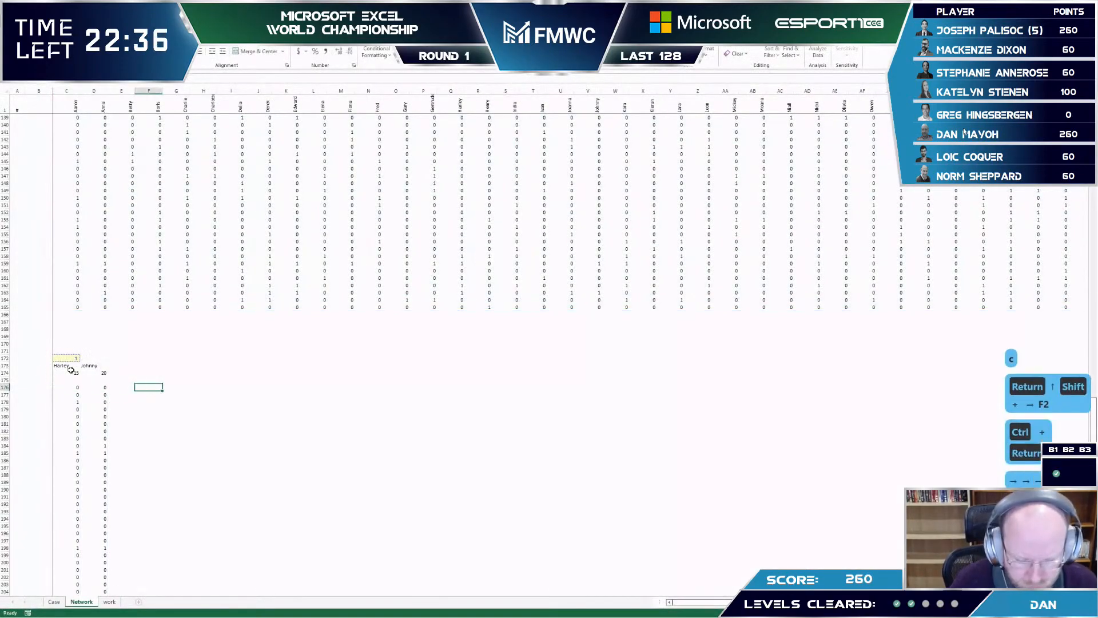
text(=)
key(Left)
key(Left)
key(Left)
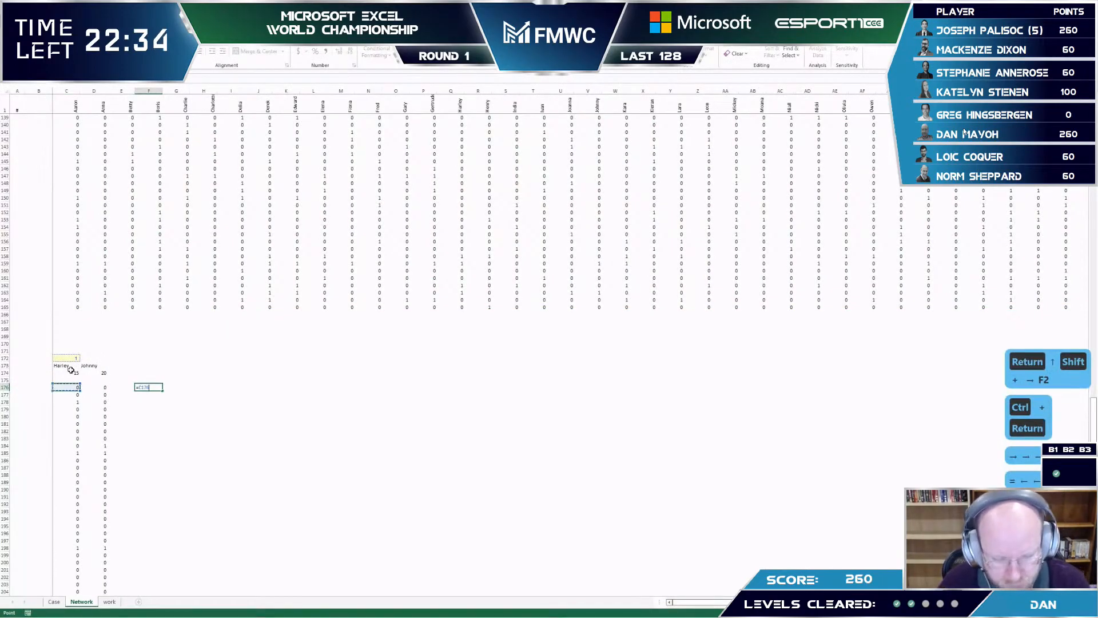
key(shift+Right)
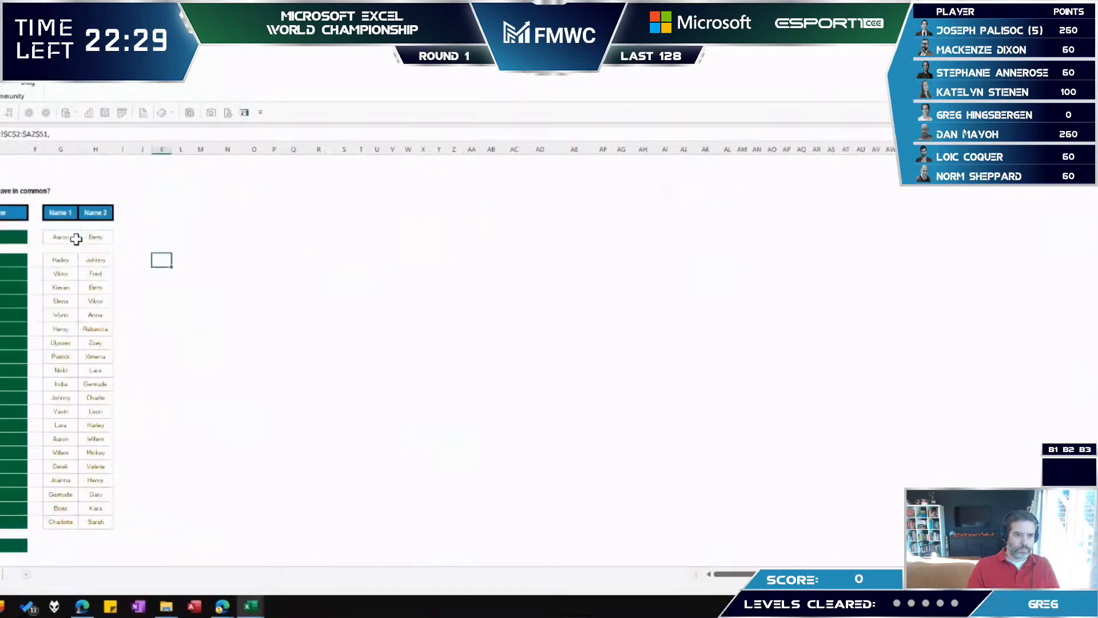
- Start an XLOOKUP in K99 that looks up the first name in G99 in Network!B2:B51
text(=xlookup()
key(Left)
key(Left)
key(Left)
key(Left)
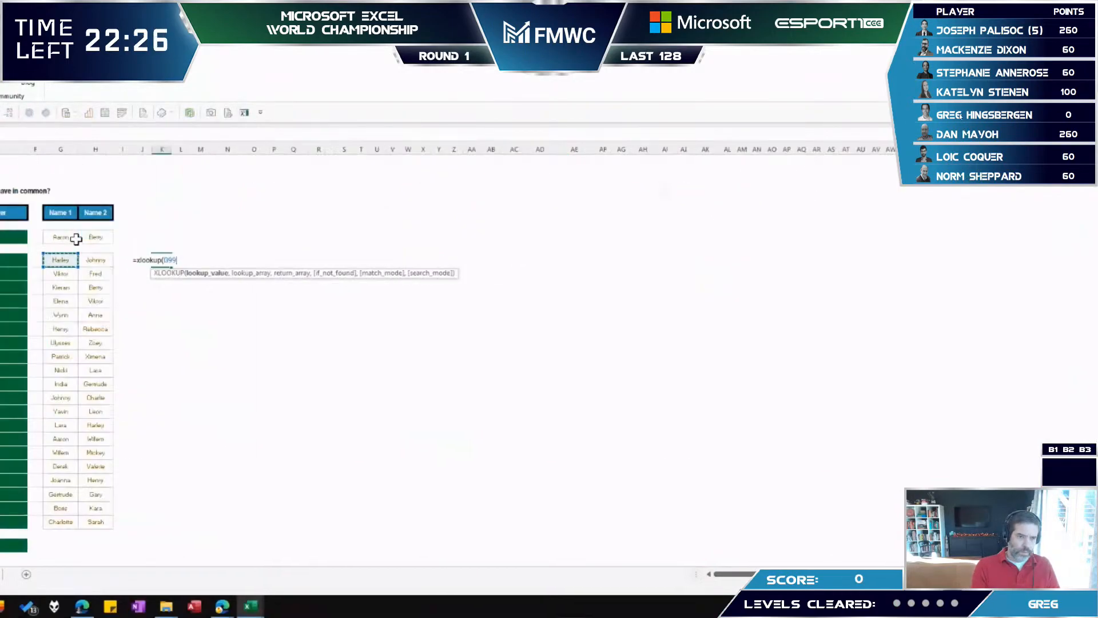
text(,)
key(ctrl+Page_Up)
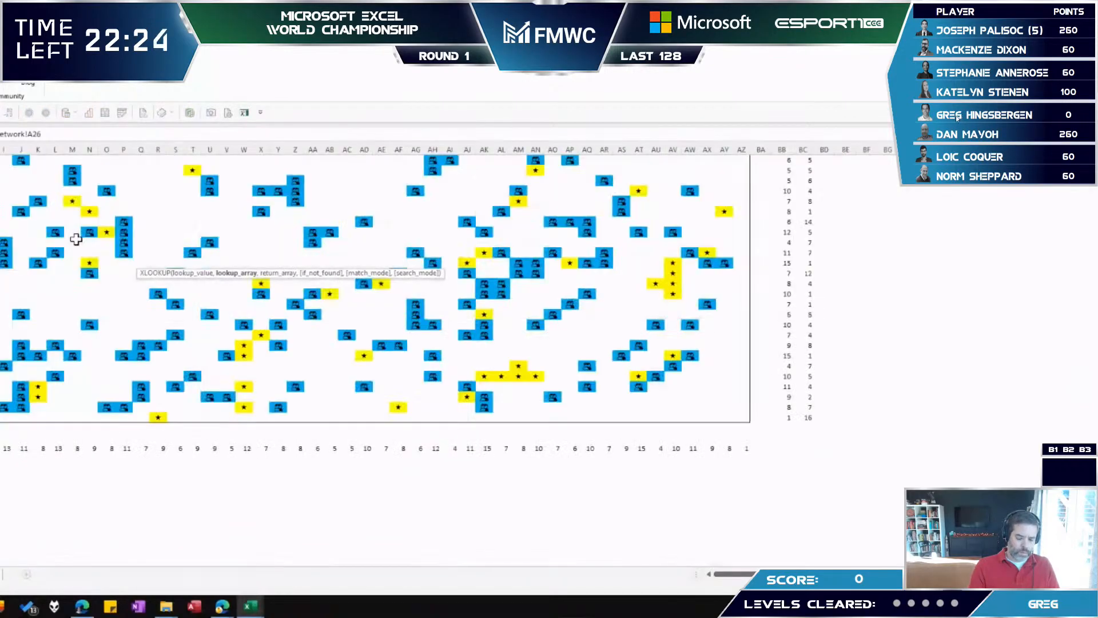
key(Down)
text(,)
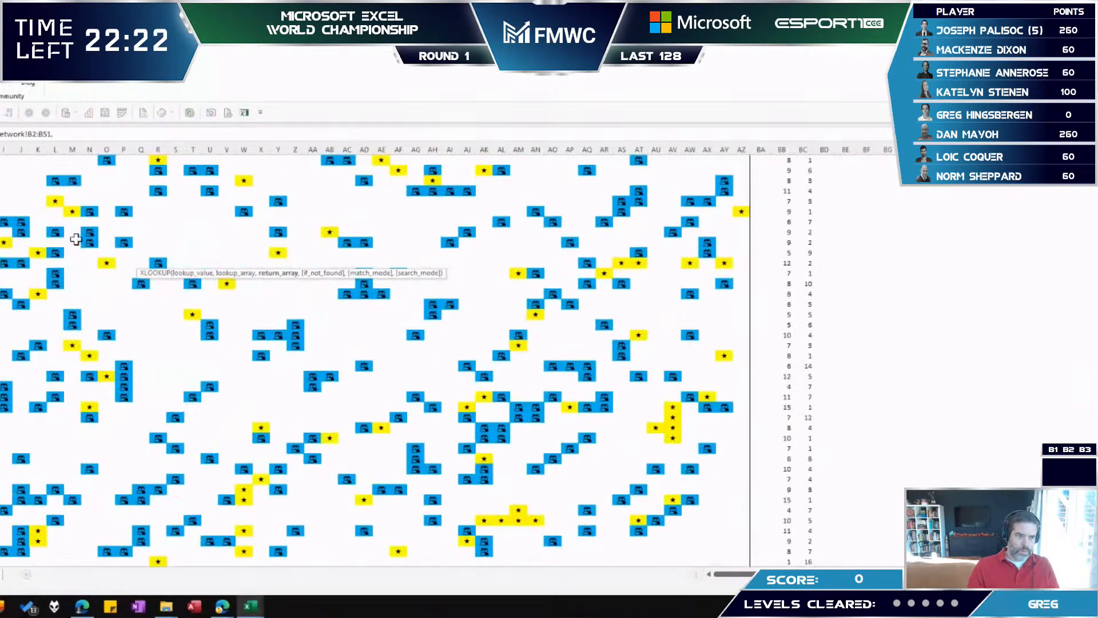
- Complete the K99 XLOOKUP with Network!$C$2:$AZ$51 as the absolute return array
key(Right)
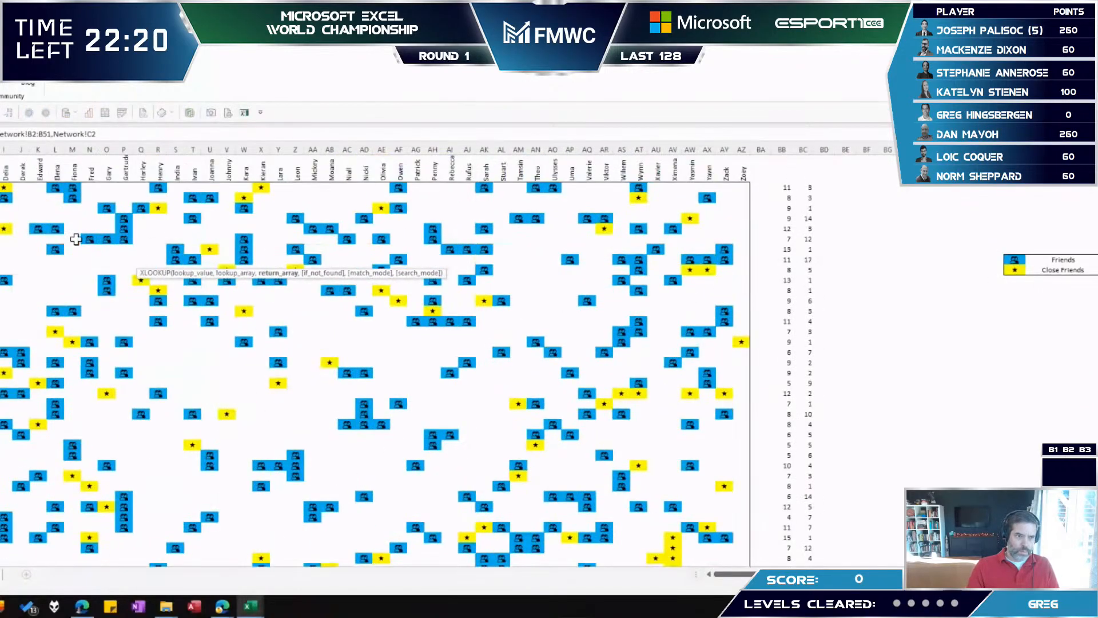
key(ctrl+shift+Down)
key(ctrl+shift+Right)
key(shift+Up)
key(shift+Up)
key(shift+Left)
key(shift+Left)
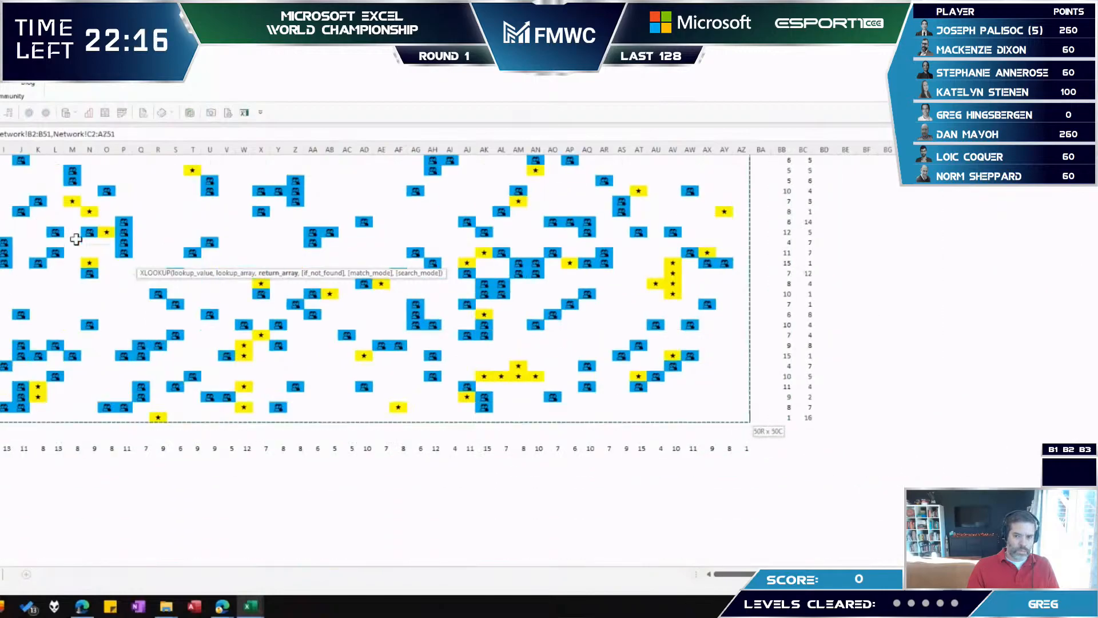
key(F4)
text(,)
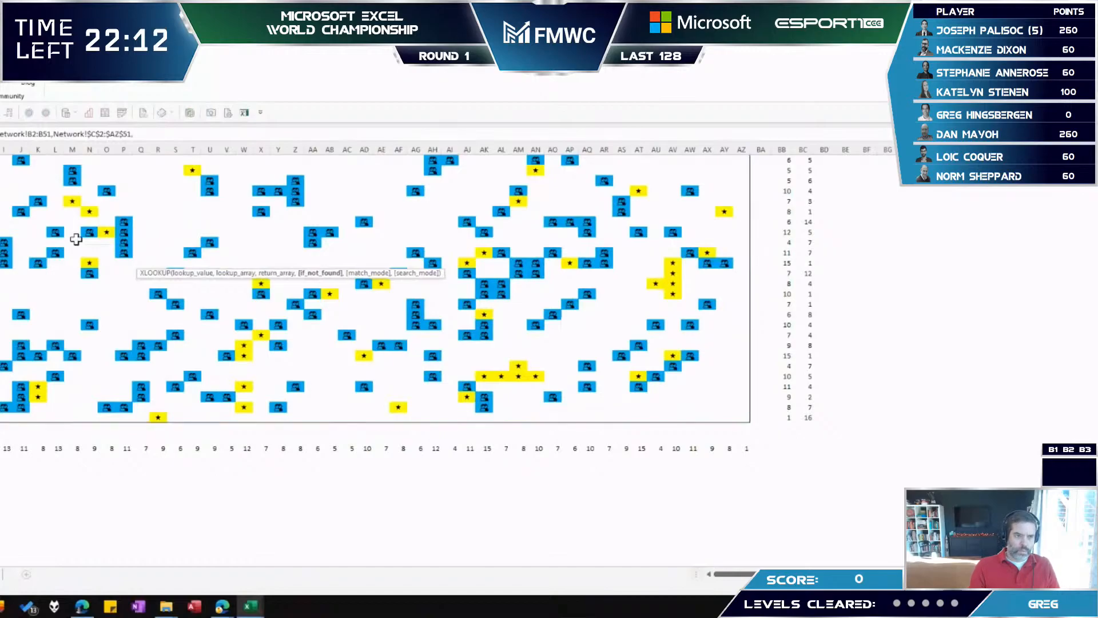
key(BackSpace)
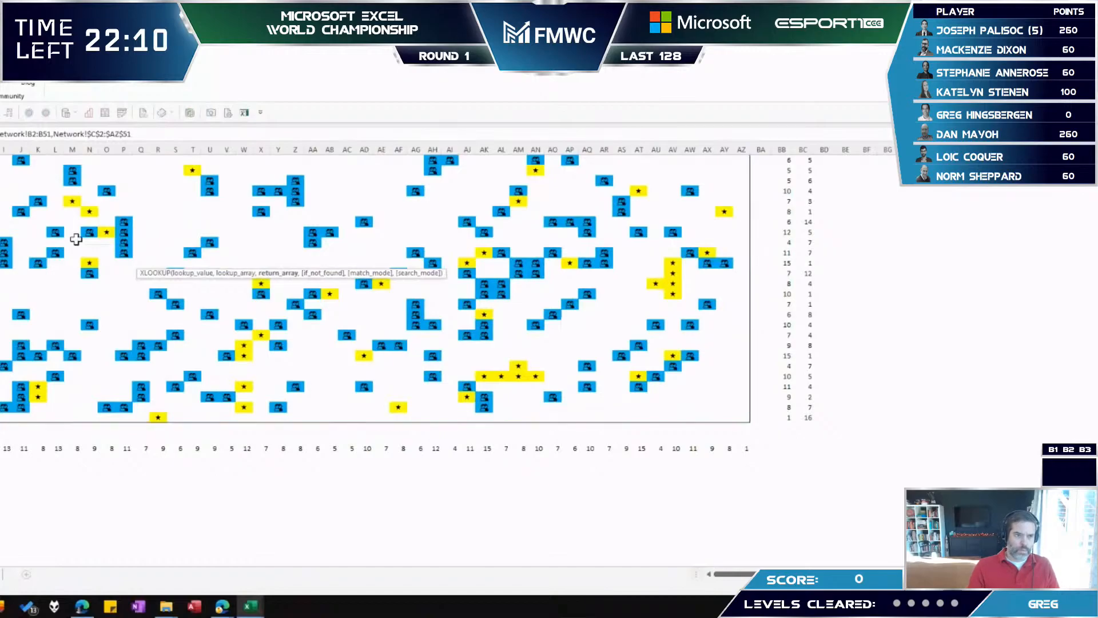
text())
key(Return)
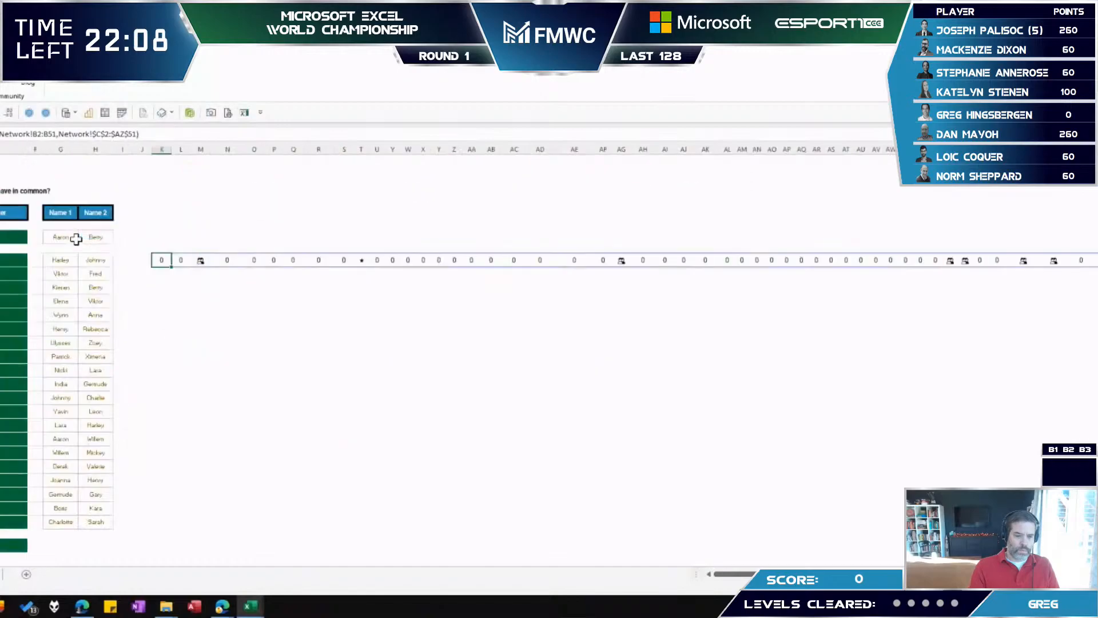
- Compare the row returned in K99 with the friends matrix on the Network sheet
key(ctrl+Page_Down)
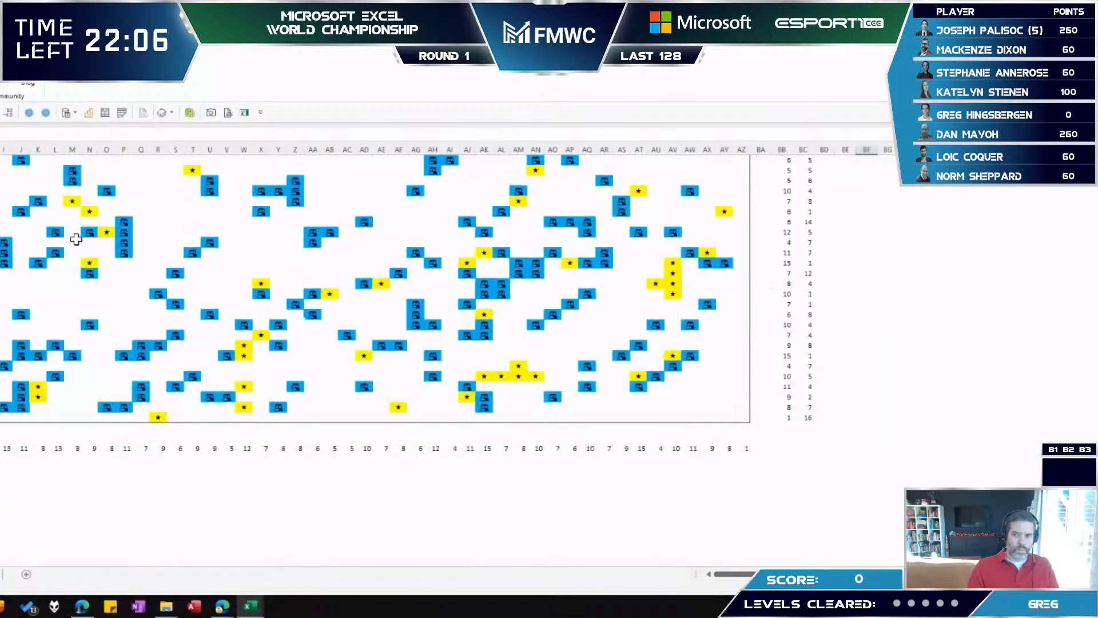
key(ctrl+Page_Up)
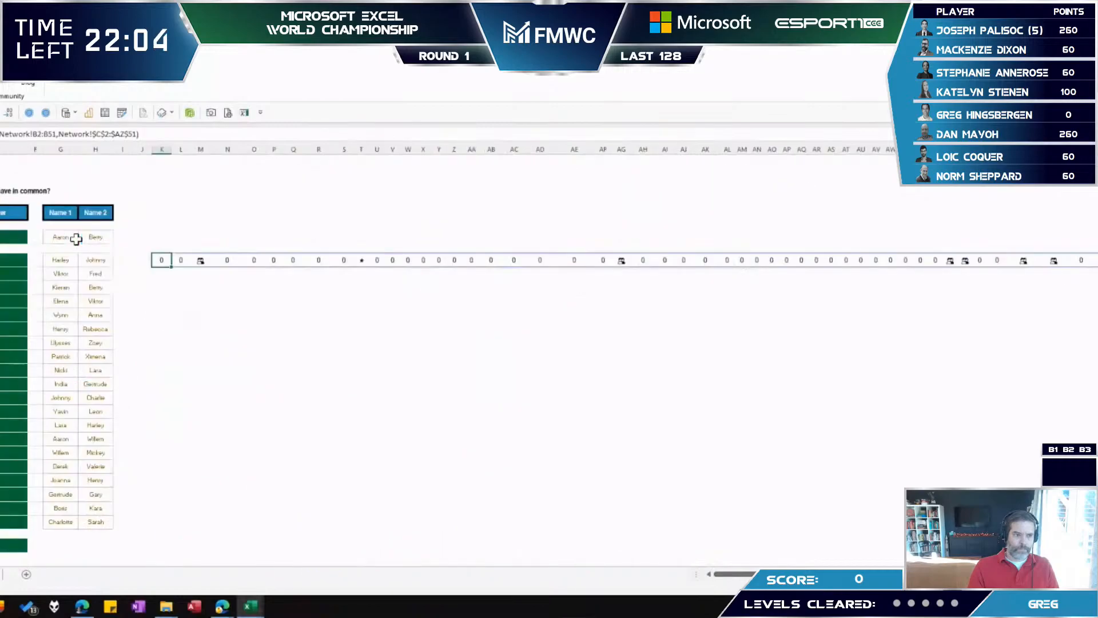
key(ctrl+Page_Down)
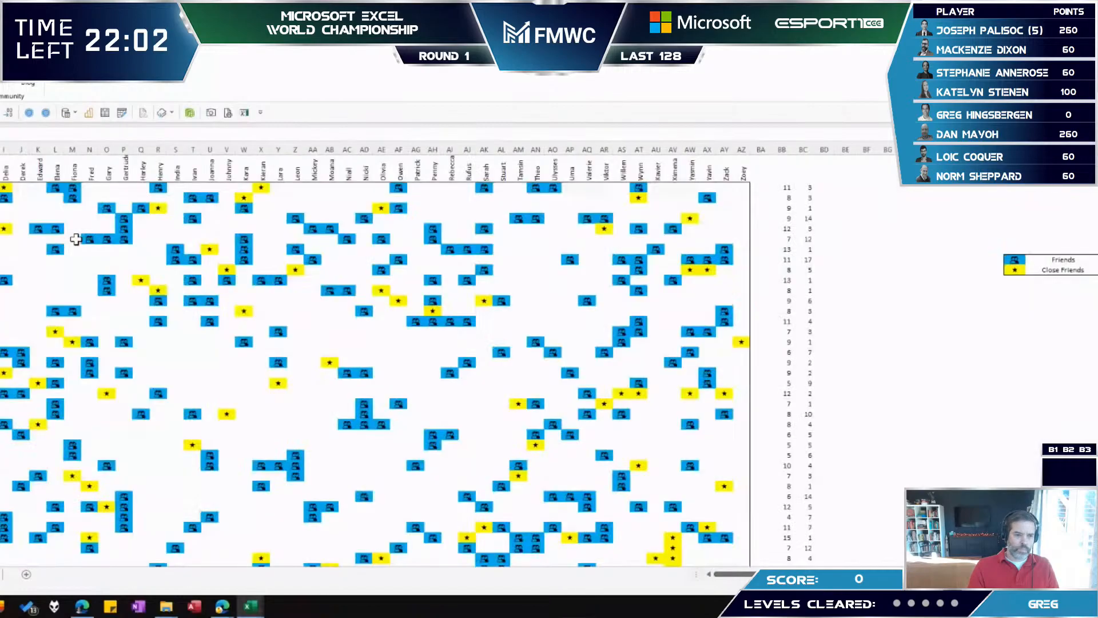
key(ctrl+Page_Up)
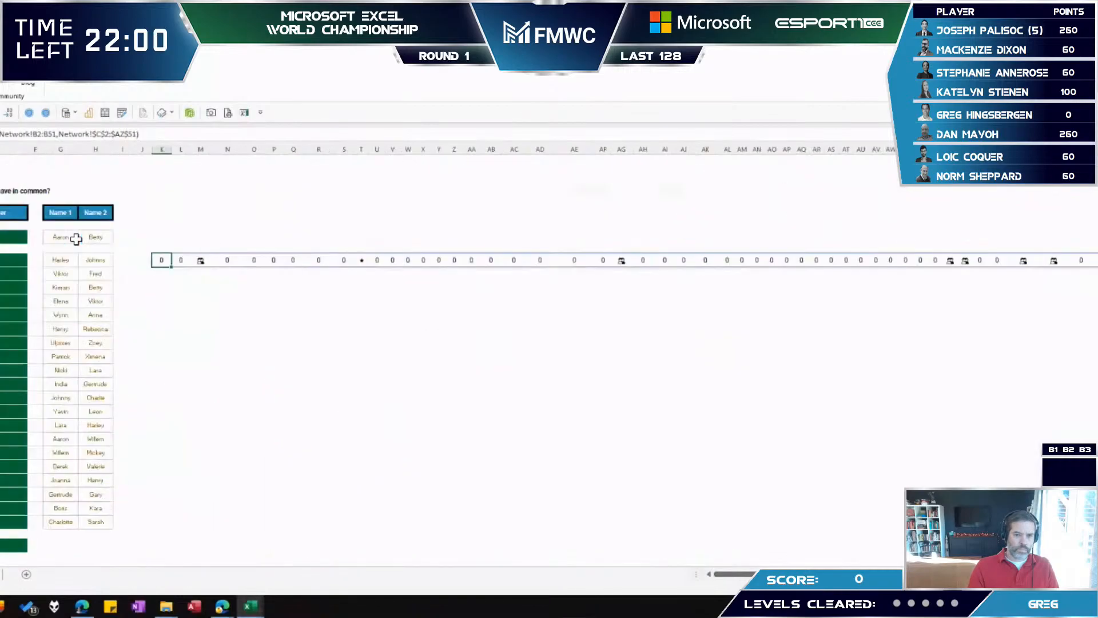
key(F2)
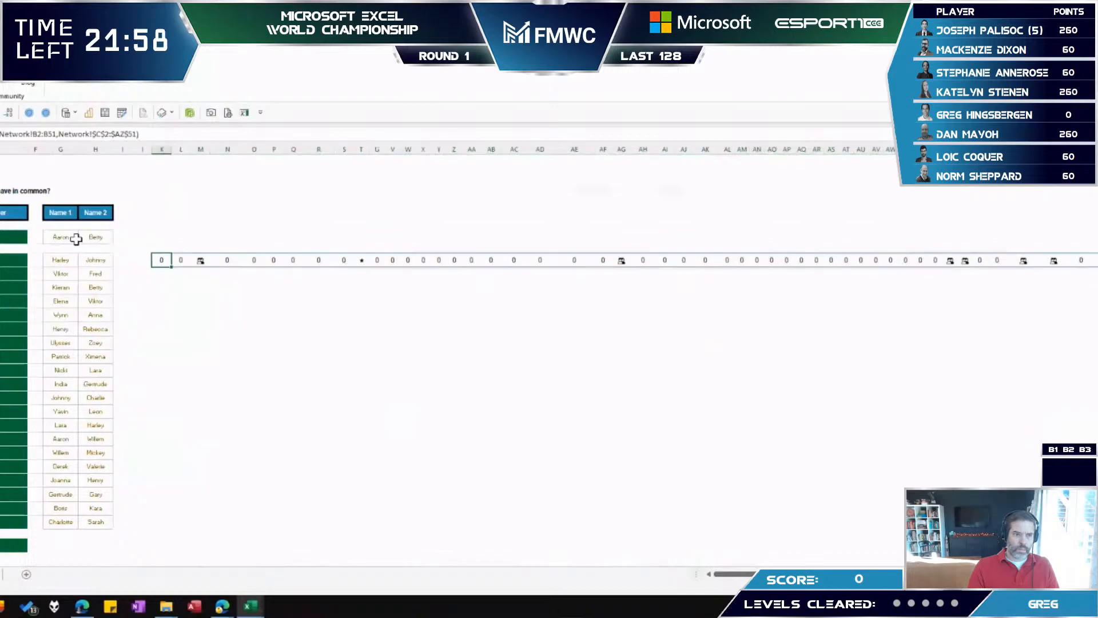
key(Escape)
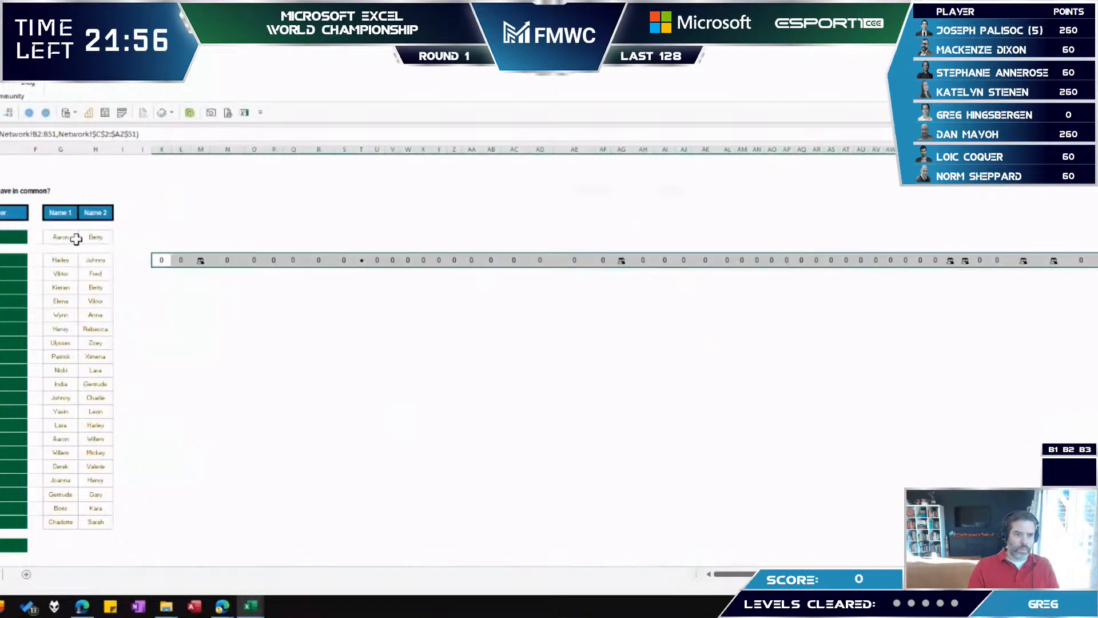
- Copy the XLOOKUP from K99 to K100 and make it look up the pair's second name in H99
key(ctrl+c)
key(Down)
key(ctrl+v)
key(F2)
key(Home)
key(Right)
key(Right)
key(Right)
key(Right)
key(Right)
key(Right)
key(Right)
key(Right)
key(Right)
key(Right)
key(Right)
key(Left)
key(Left)
text(h)
key(shift+Right)
key(Return)
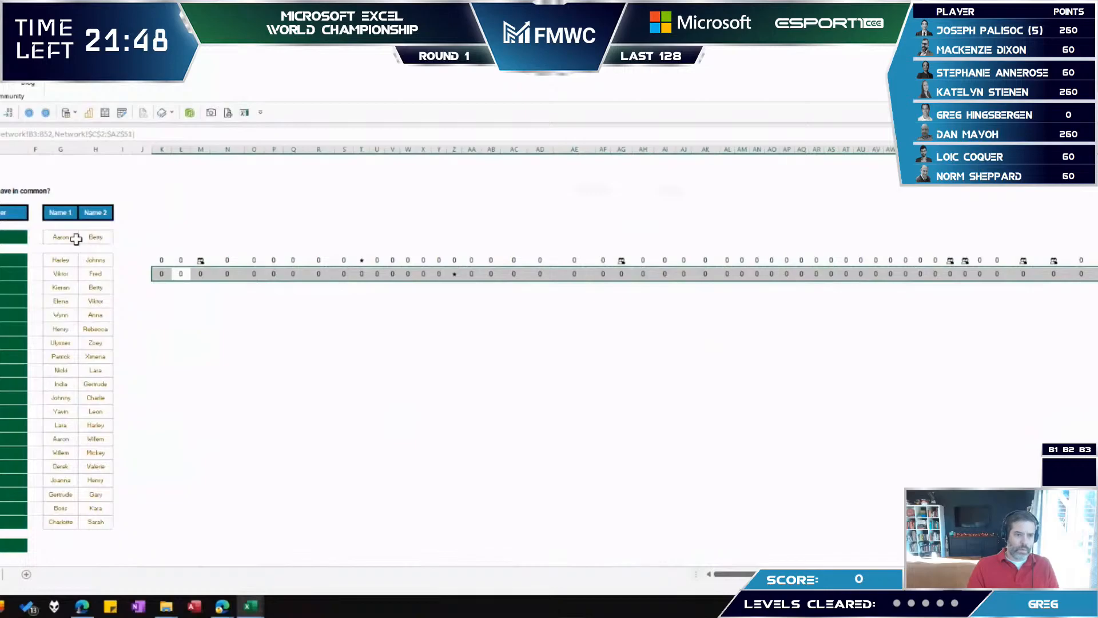
key(Left)
key(F2)
key(Left)
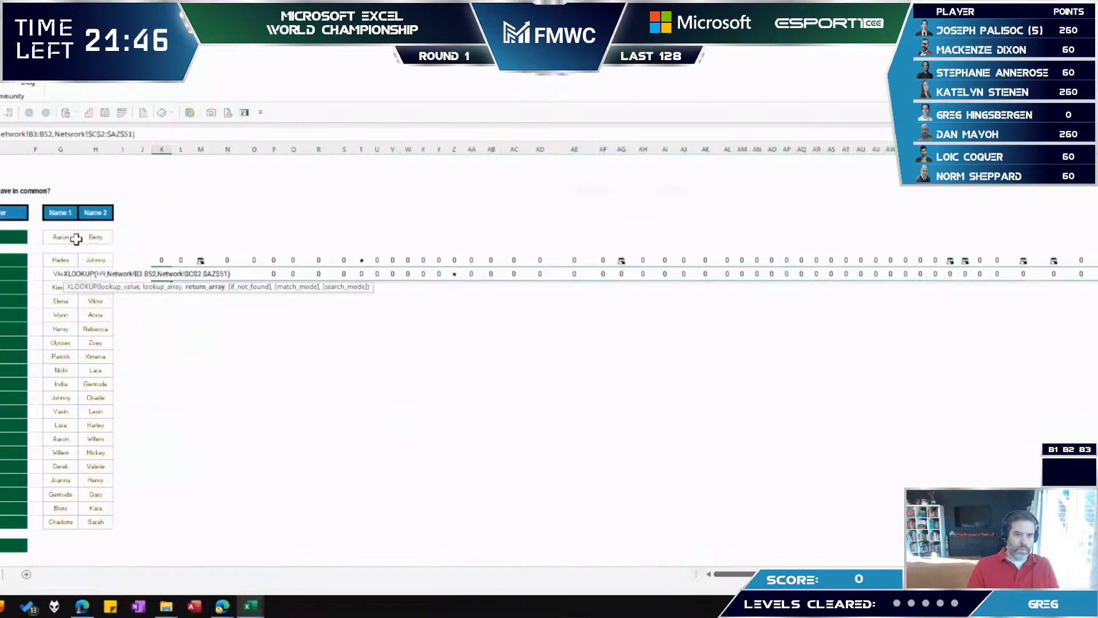
key(Home)
key(Right)
key(Right)
key(Right)
key(Right)
key(Right)
key(Right)
key(Right)
key(Right)
key(Right)
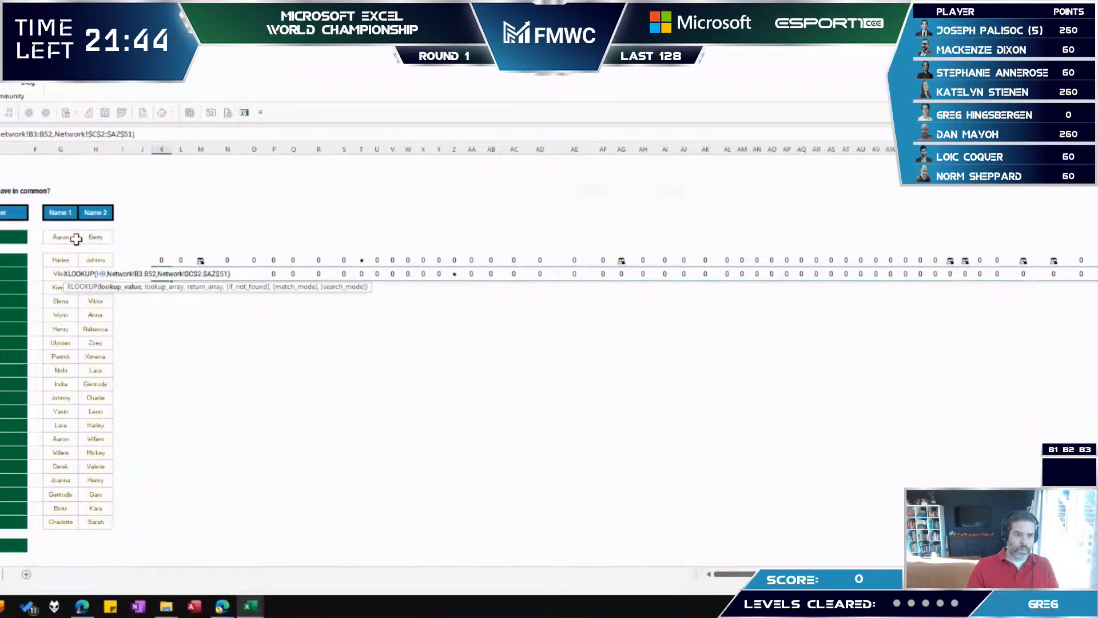
key(Escape)
key(Up)
key(Down)
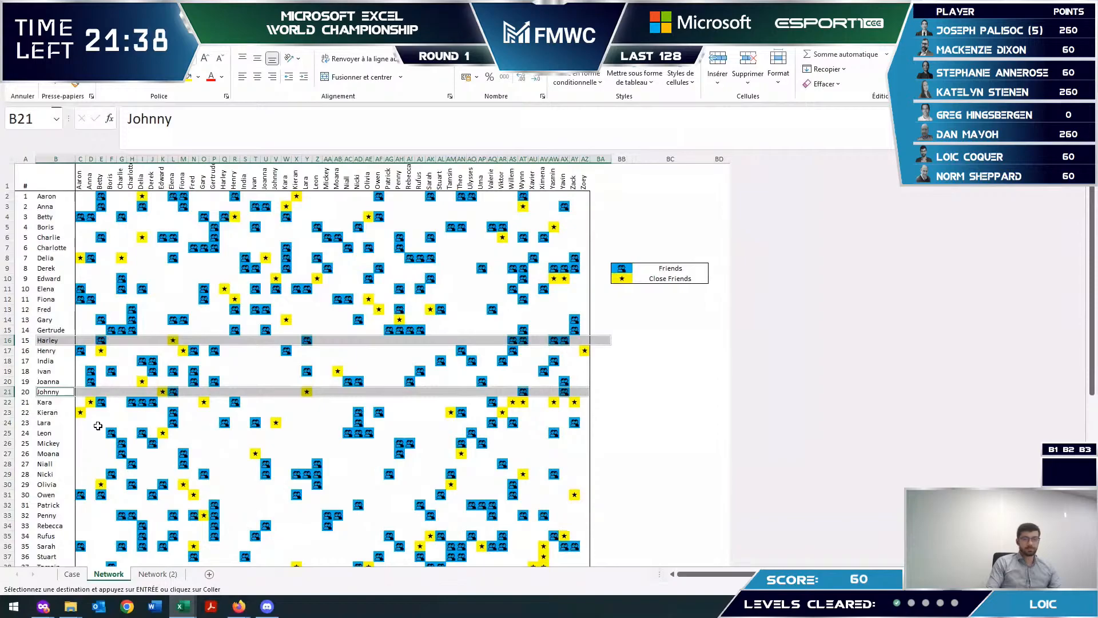
- Return to the Case sheet and review the Level 4 and Level 5 questions
key(ctrl+Page_Up)
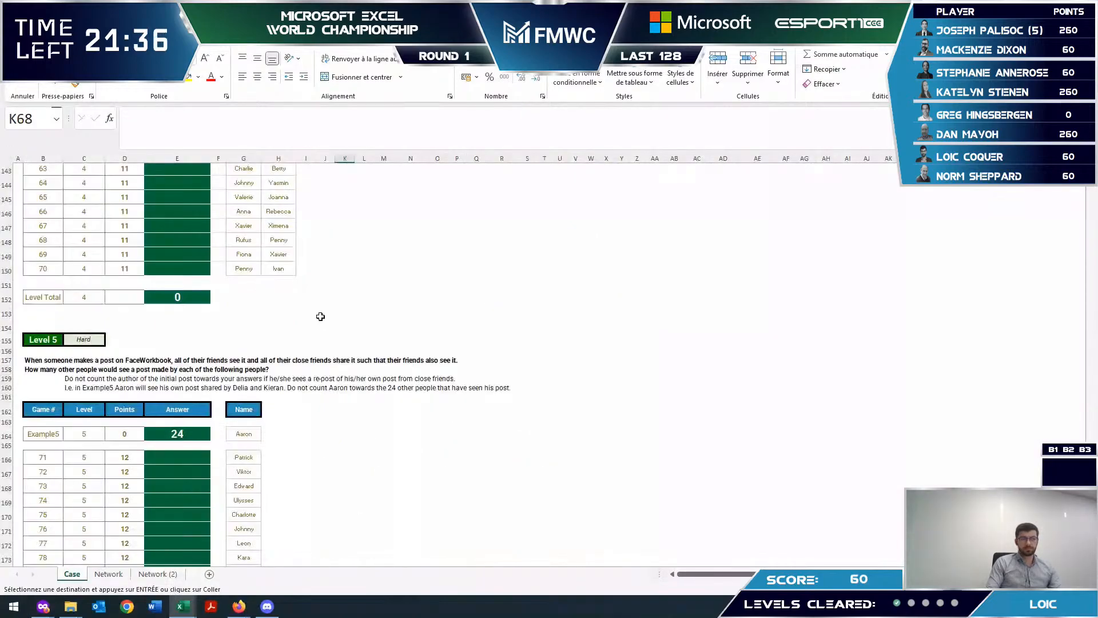
scroll(320, 316, up, 4)
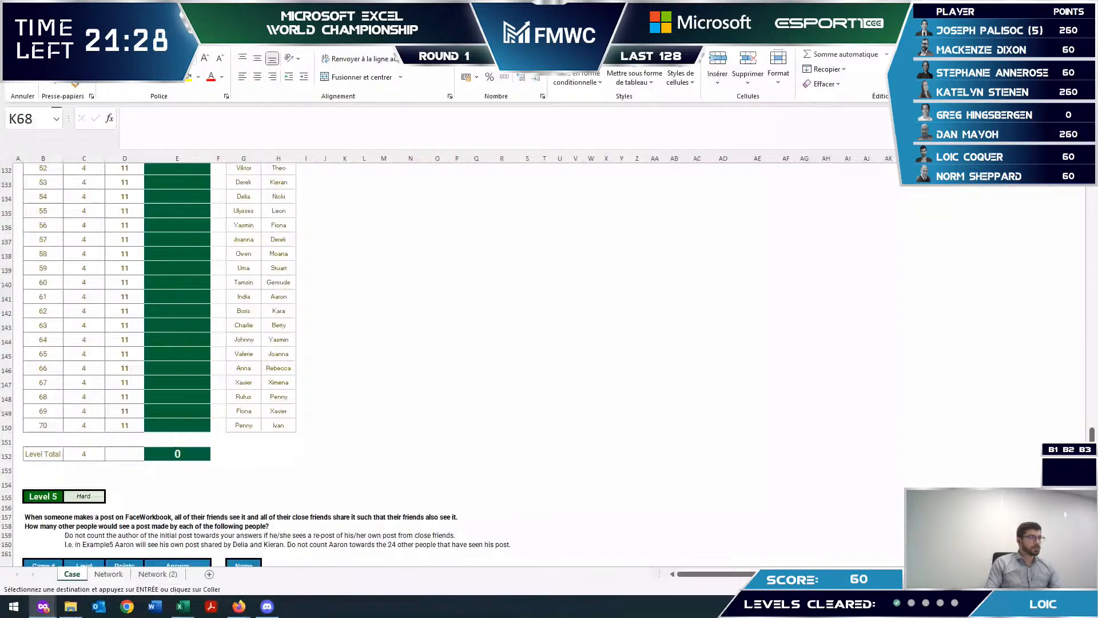
key(alt+Tab)
key(alt+Tab)
key(alt+Tab)
key(alt+Tab)
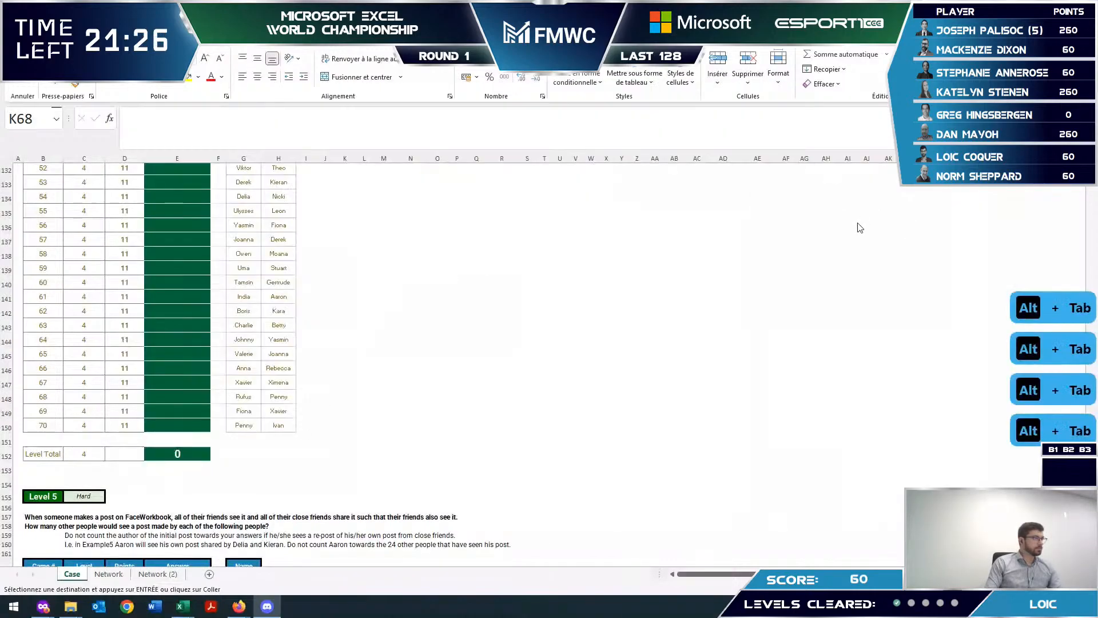
scroll(696, 329, up, 20)
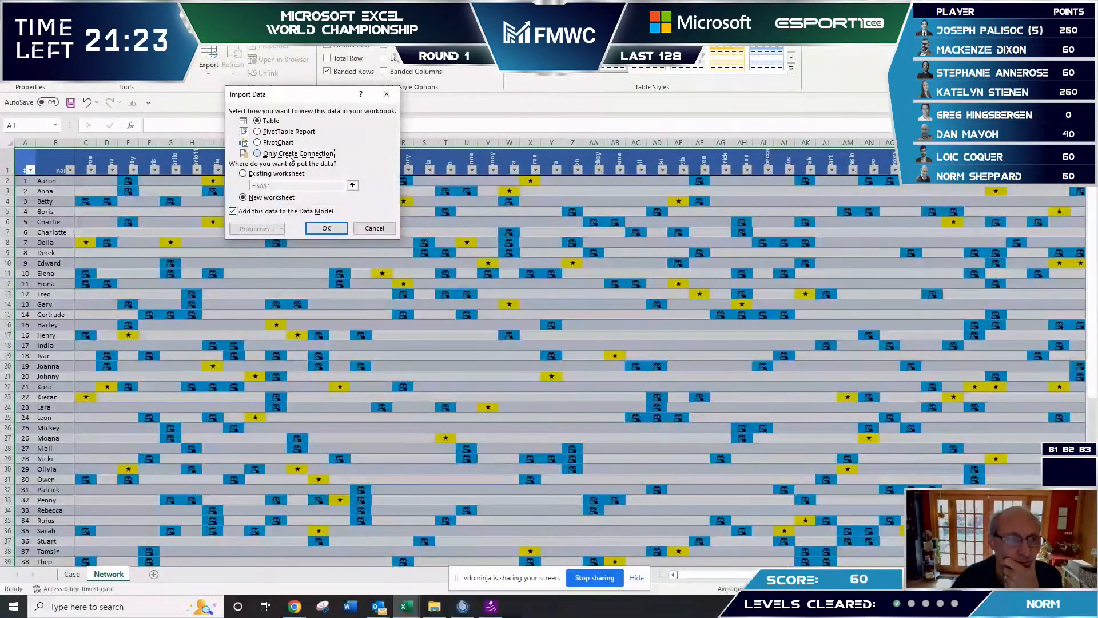
- Load the query as a connection only in the Data Model and start inserting a PivotTable at C5 of Sheet1
click(257, 152)
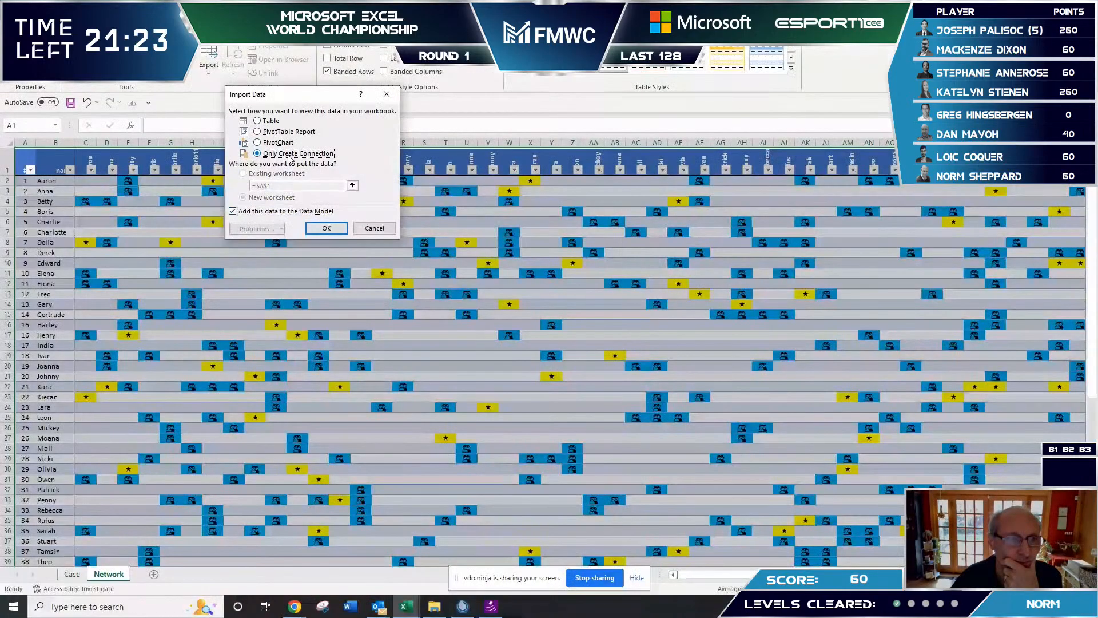
click(326, 228)
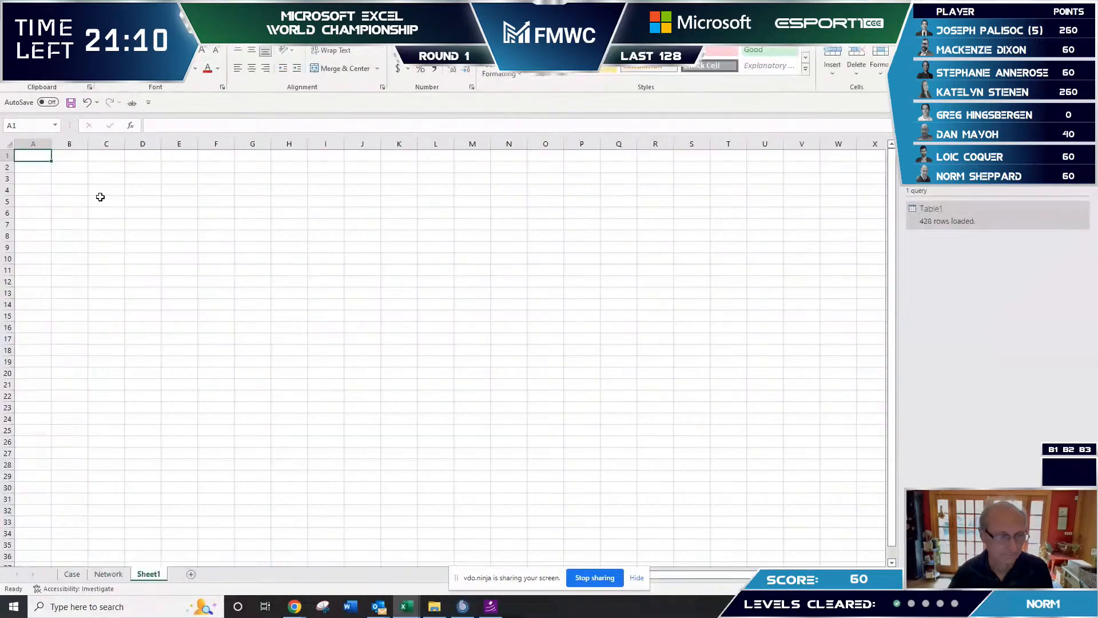
click(120, 199)
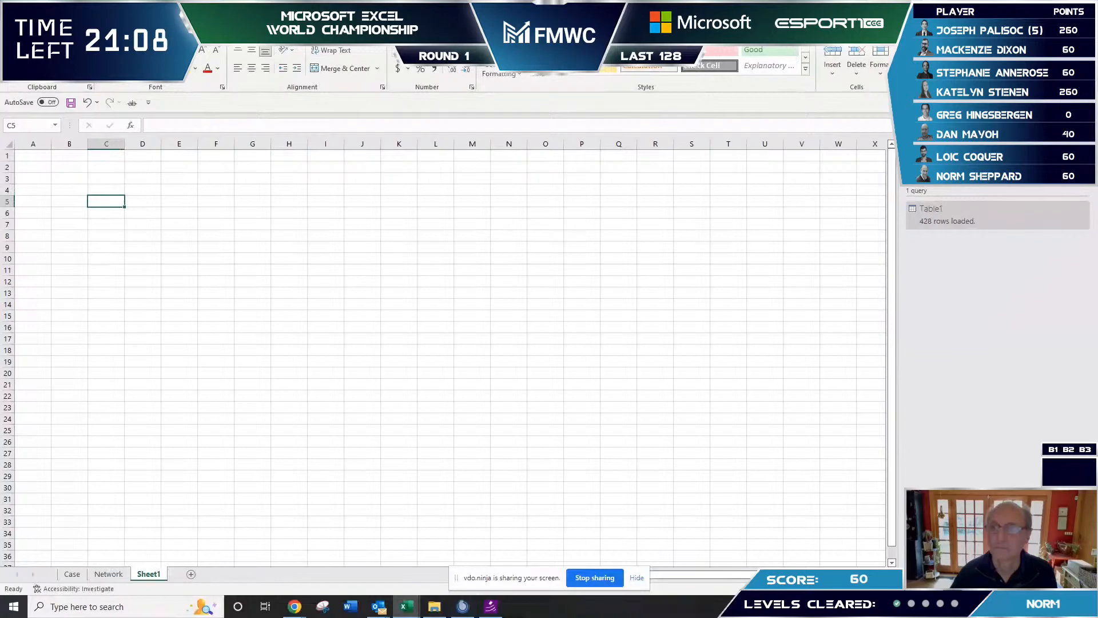
key(alt+n)
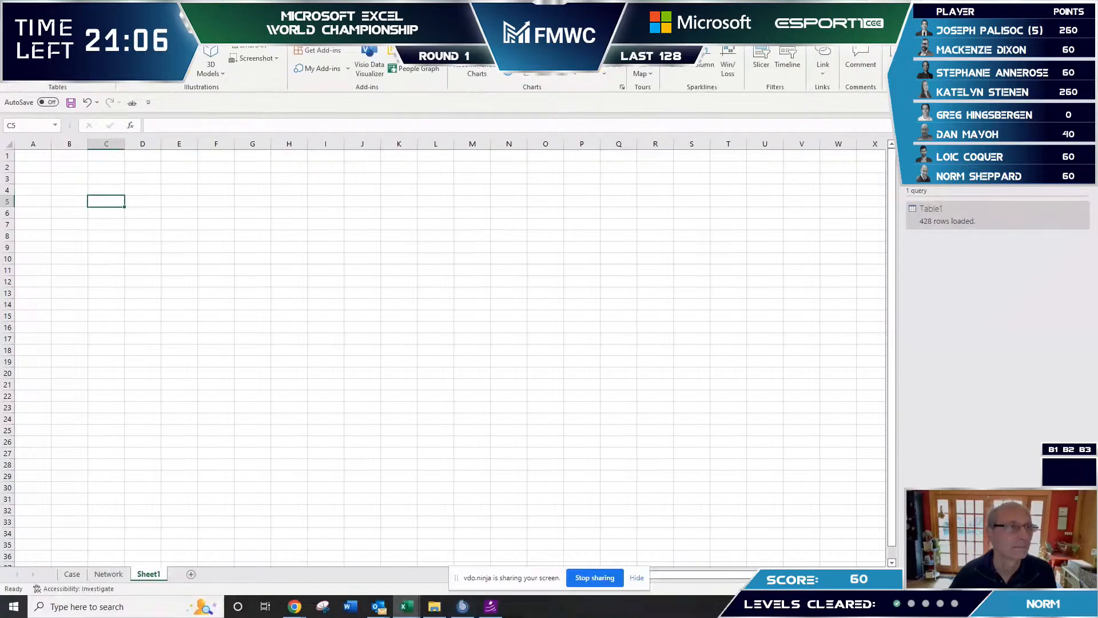
key(v)
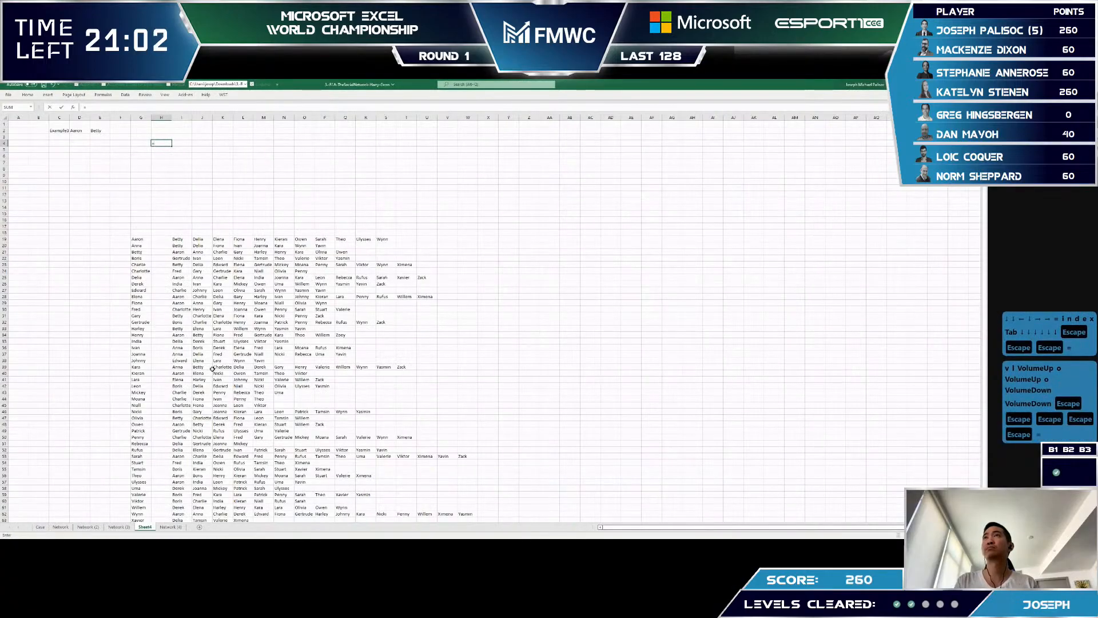
- Begin an INDEX formula in H4 with the first friends column I$19:I$68 as the row-locked array
text(=index)
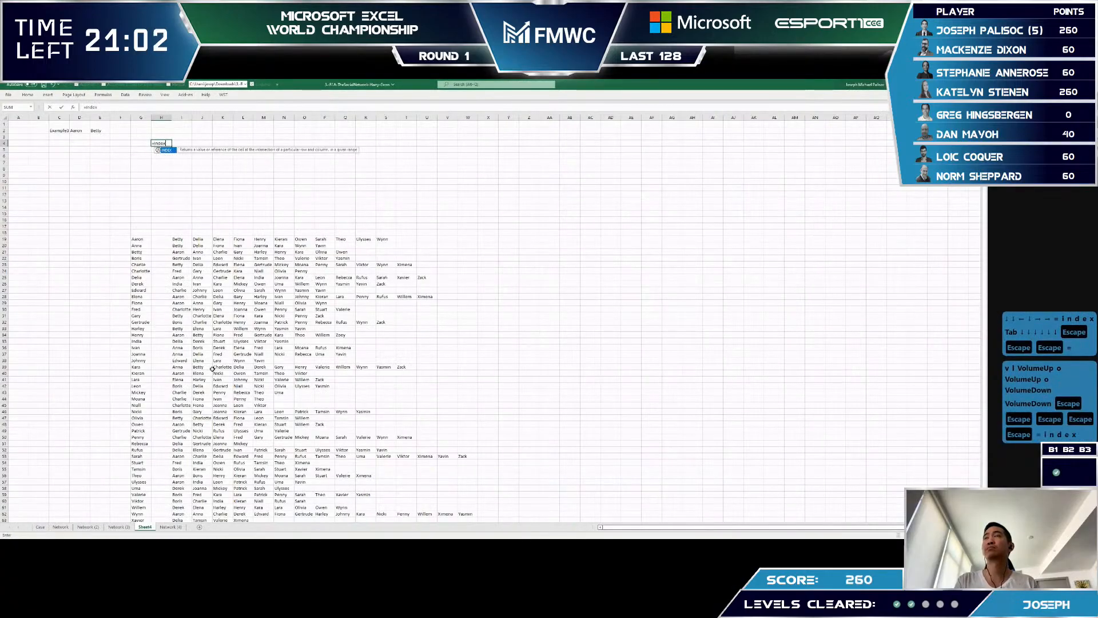
key(Tab)
key(Left)
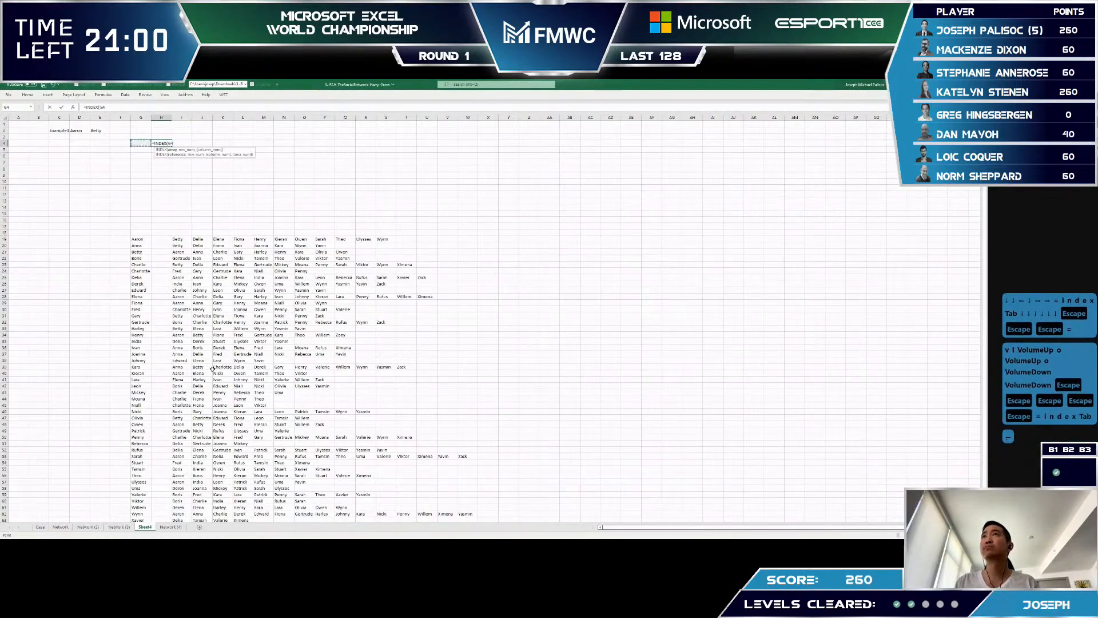
key(Right)
key(Right)
key(Down)
key(Down)
key(Down)
key(Down)
key(Down)
key(Down)
key(Down)
key(Down)
key(Down)
key(Down)
key(Down)
key(Down)
key(Down)
key(Down)
key(Down)
key(Down)
key(Down)
key(Down)
key(Up)
key(Up)
key(Up)
key(ctrl+shift+Down)
key(F4)
key(F4)
text(,)
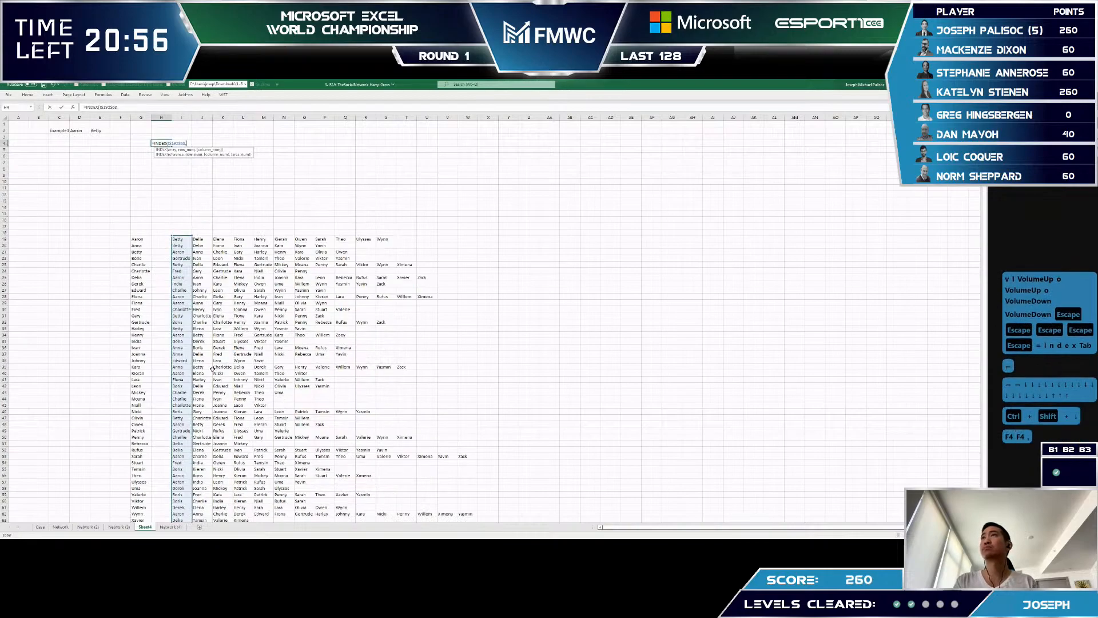
- Finish the INDEX formula with an exact MATCH of $D$2 in $G$19:$G$68 as the row number
text(match)
key(Tab)
key(Left)
key(Left)
key(Left)
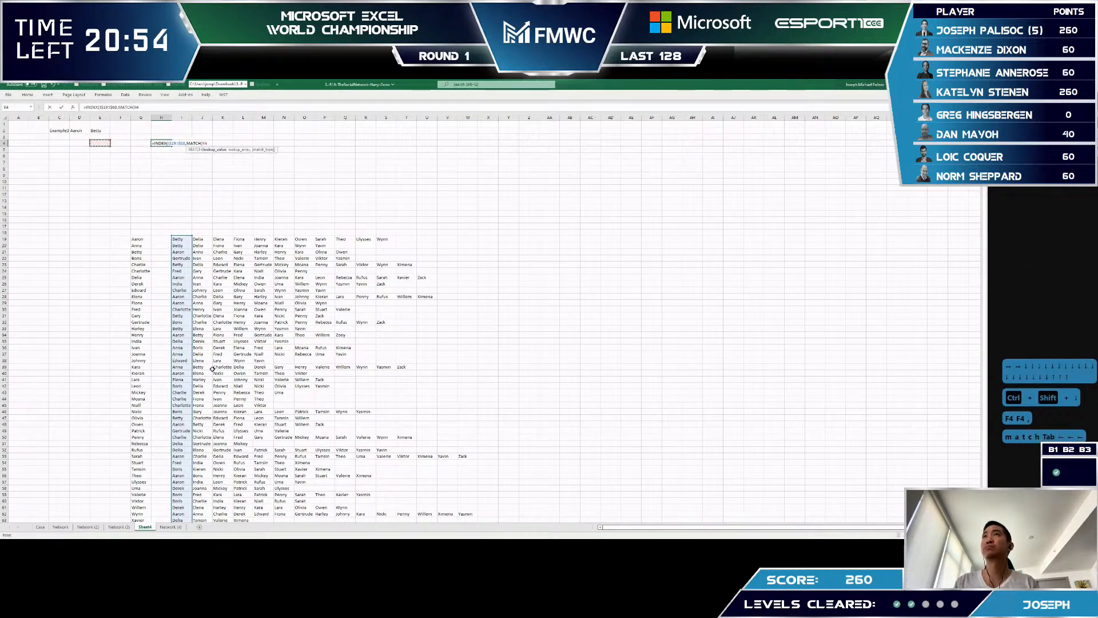
key(Left)
key(Up)
key(Up)
key(F4)
text(,)
key(Down)
key(Down)
key(Down)
key(Down)
key(Down)
key(Down)
key(Down)
key(Down)
key(Down)
key(Down)
key(Down)
key(Down)
key(Down)
key(Down)
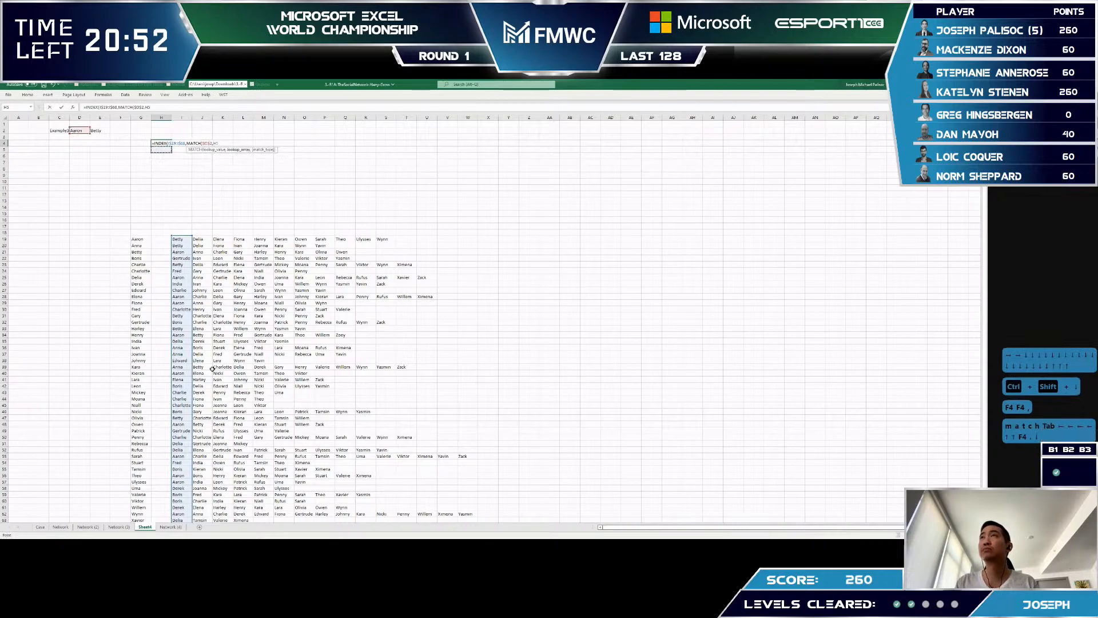
key(Left)
key(Down)
key(ctrl+shift+Down)
key(F4)
text(,0)))
key(Return)
- Fill the INDEX/MATCH formula from H4 across to U4
key(Up)
key(shift+Right)
key(shift+Right)
key(shift+Right)
key(shift+Right)
key(shift+Right)
key(shift+Right)
key(shift+Right)
key(shift+Right)
key(shift+Right)
key(shift+Right)
key(shift+Right)
key(shift+Right)
key(shift+Right)
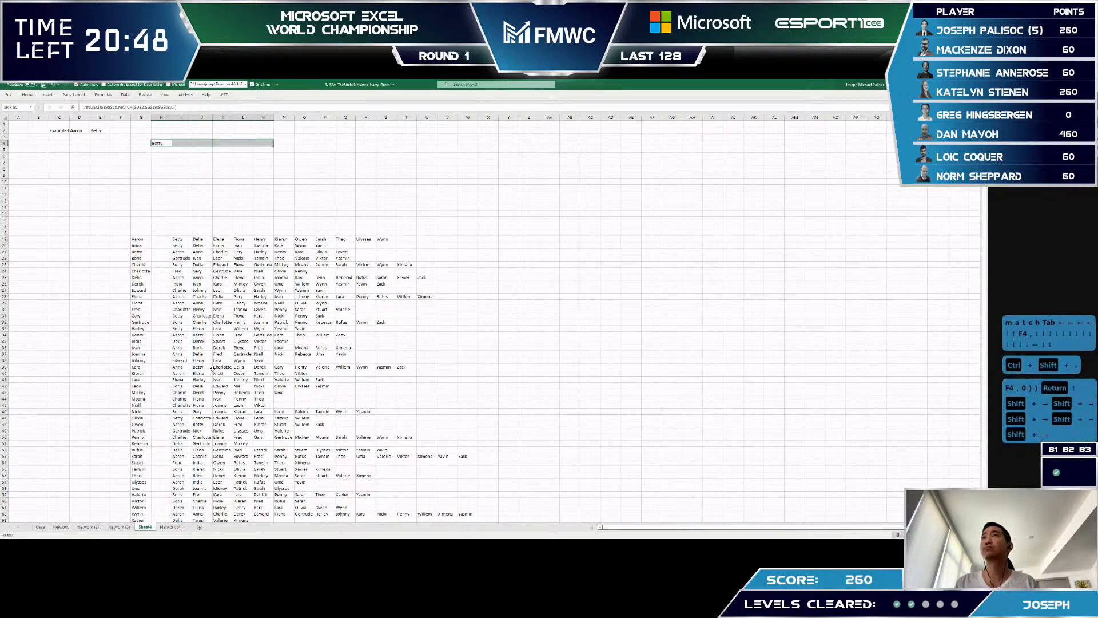
key(ctrl+r)
- Move the filled friends row H4:U4 one column over so it starts in I4
key(Down)
key(Up)
key(ctrl+shift+Right)
key(ctrl+x)
key(Right)
key(ctrl+v)
key(Down)
key(Up)
key(Down)
key(Escape)
key(Escape)
key(Escape)
key(Down)
key(Up)
key(Up)
key(Down)
key(Left)
key(Right)
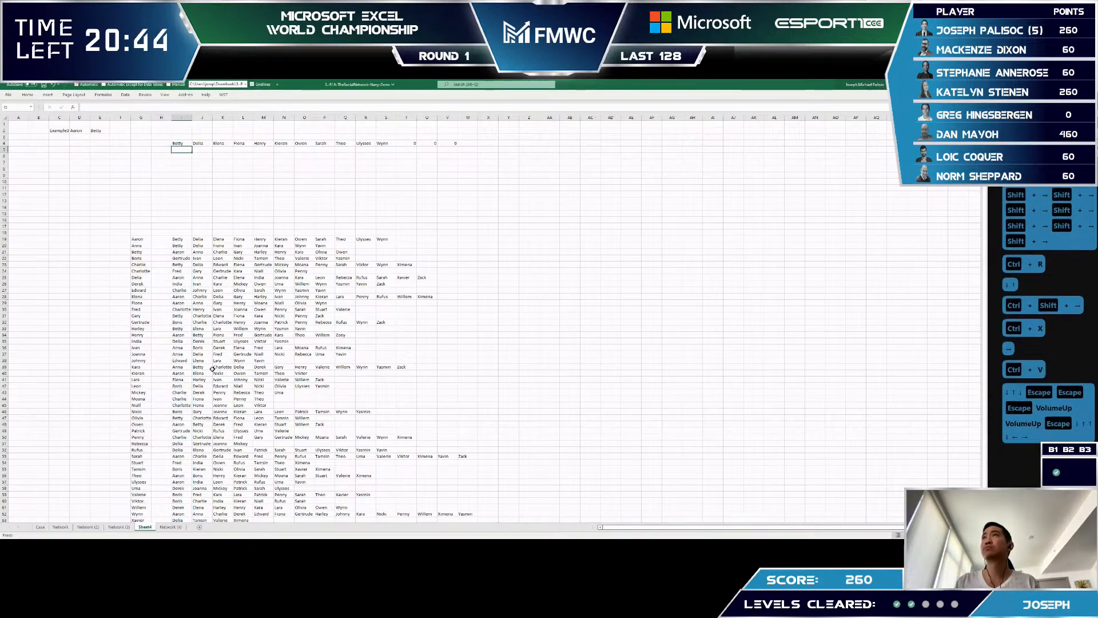
- Extend the friends lookup formula in row 4 across to W4
key(Up)
key(ctrl+Right)
key(Left)
key(Left)
key(ctrl+shift+Right)
key(Delete)
key(ctrl+Right)
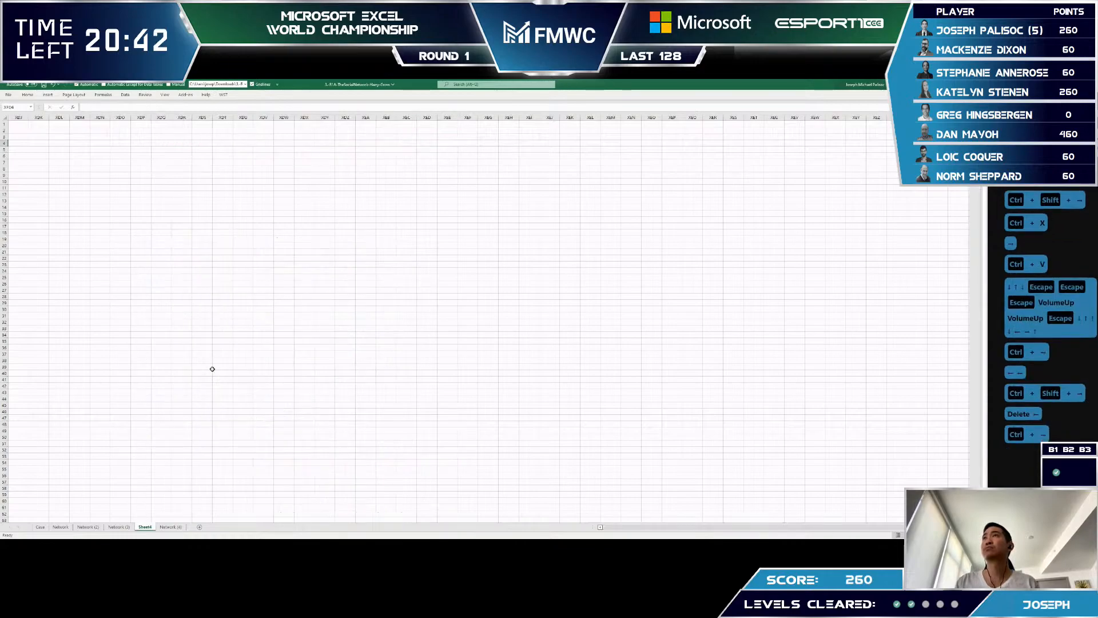
key(ctrl+Left)
key(shift+Right)
key(shift+Right)
key(shift+Right)
key(ctrl+r)
key(shift+Right)
key(ctrl+r)
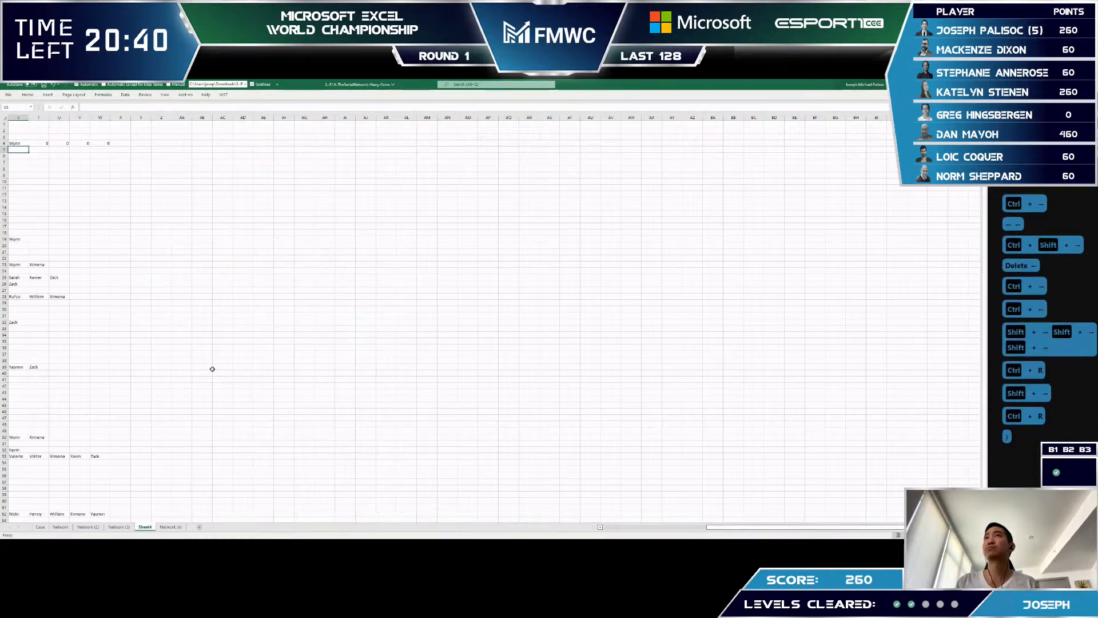
- Fill the row 4 friends formulas I4:W4 down into row 5
key(Down)
key(Up)
key(ctrl+Left)
key(Left)
key(Left)
key(Left)
key(Left)
key(Left)
key(Left)
key(ctrl+Left)
key(ctrl+Left)
key(Right)
key(Right)
key(Right)
key(Right)
key(Right)
key(Right)
key(Right)
key(Right)
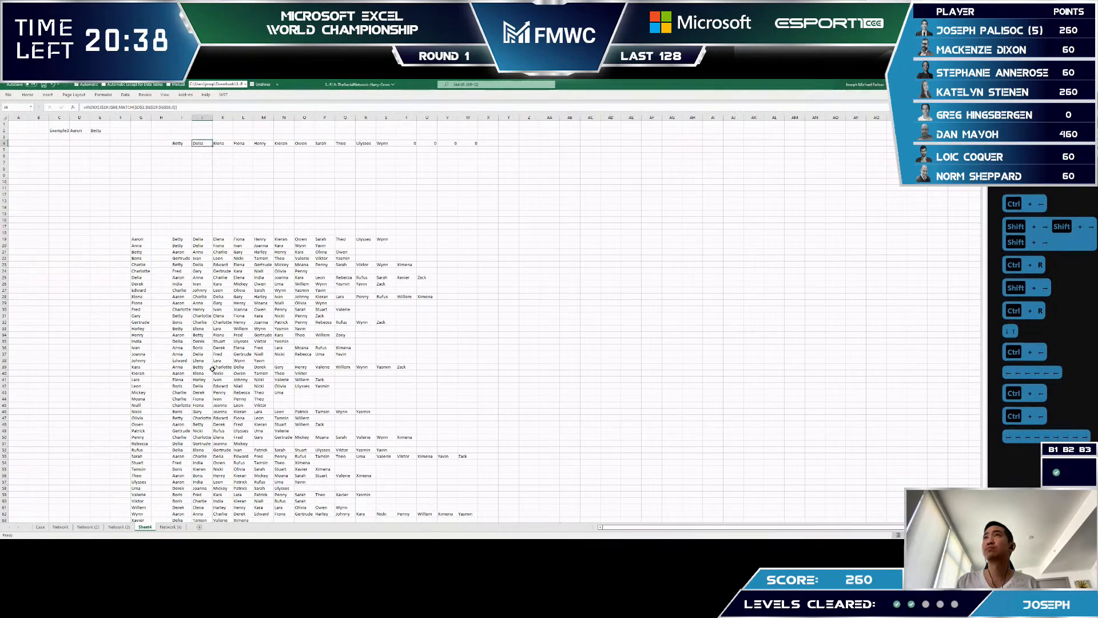
key(ctrl+shift+Right)
key(Down)
key(Up)
key(ctrl+shift+Right)
key(shift+Down)
key(ctrl+d)
key(Down)
key(Escape)
- Point the MATCH lookup value in I5 to $E$2 and fill that formula across row 5 to W5
key(F2)
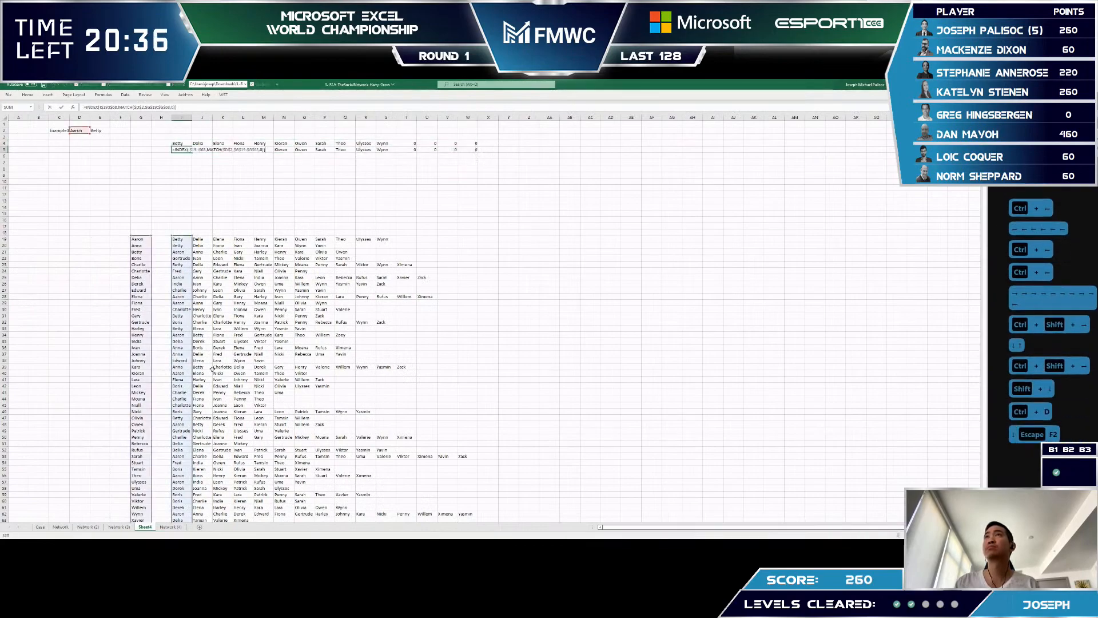
drag(77, 136, 107, 132)
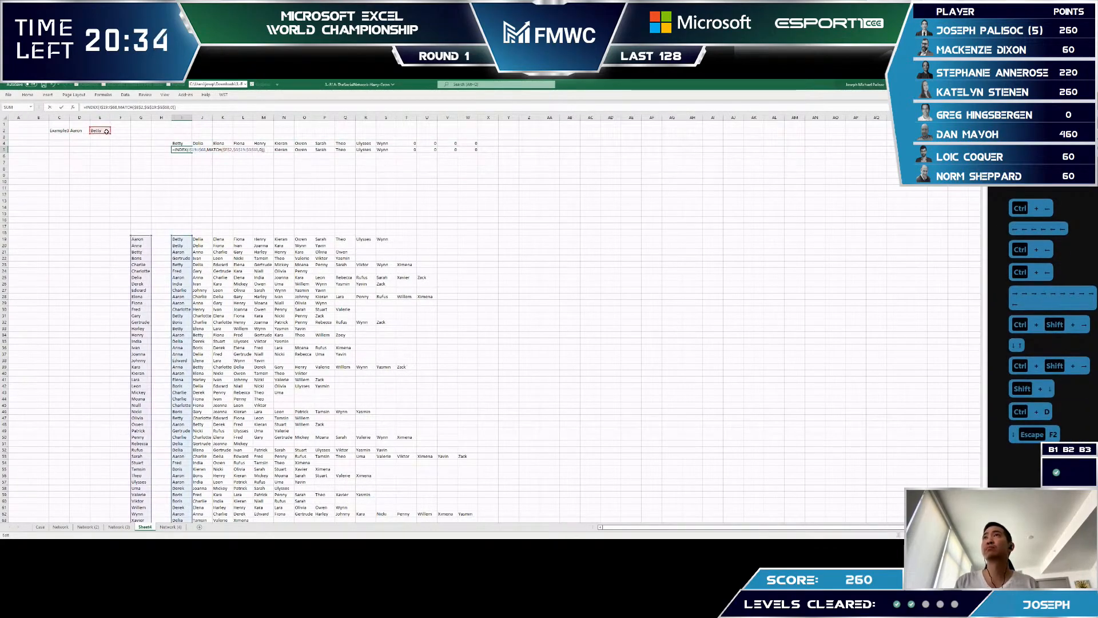
key(Return)
key(Up)
key(ctrl+shift+Right)
key(ctrl+r)
key(Down)
key(Up)
key(ctrl+Right)
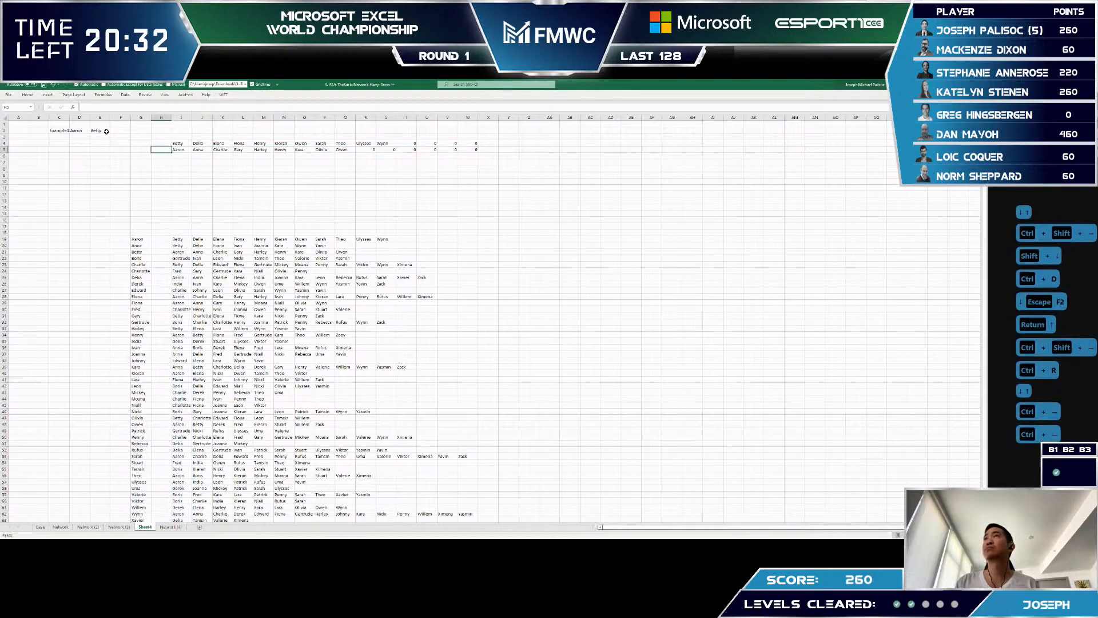
key(ctrl+Left)
key(Left)
key(Left)
key(Down)
key(Up)
key(Up)
key(Up)
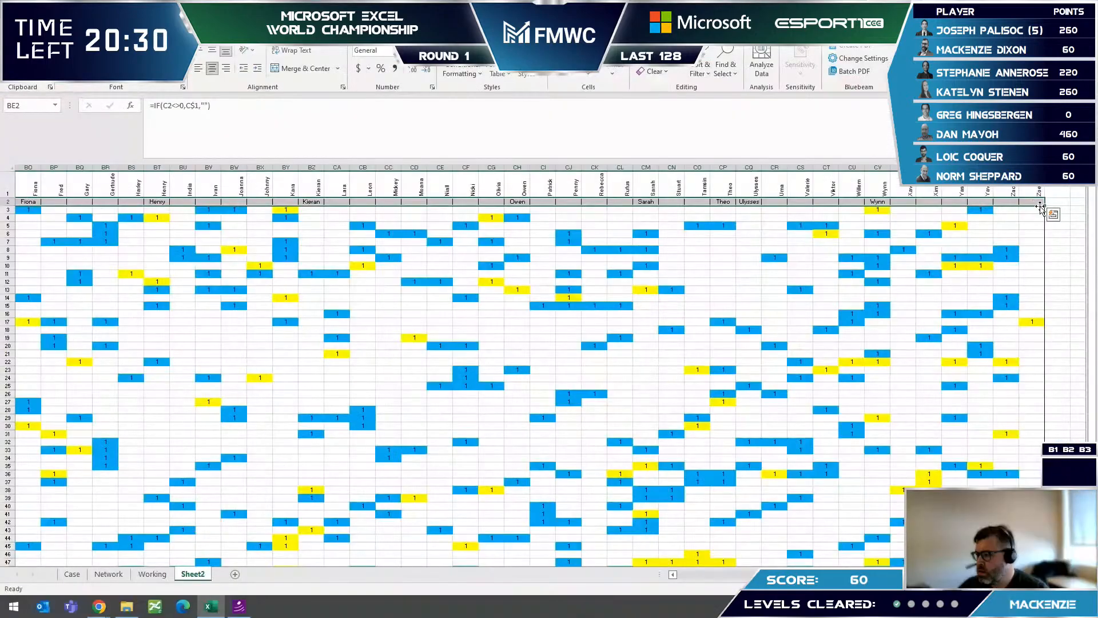
- Fill the =IF(C2<>0,C$1,"") name formulas from BE2:DB2 down to row 51
scroll(543, 369, down, 2)
scroll(1037, 331, down, 10)
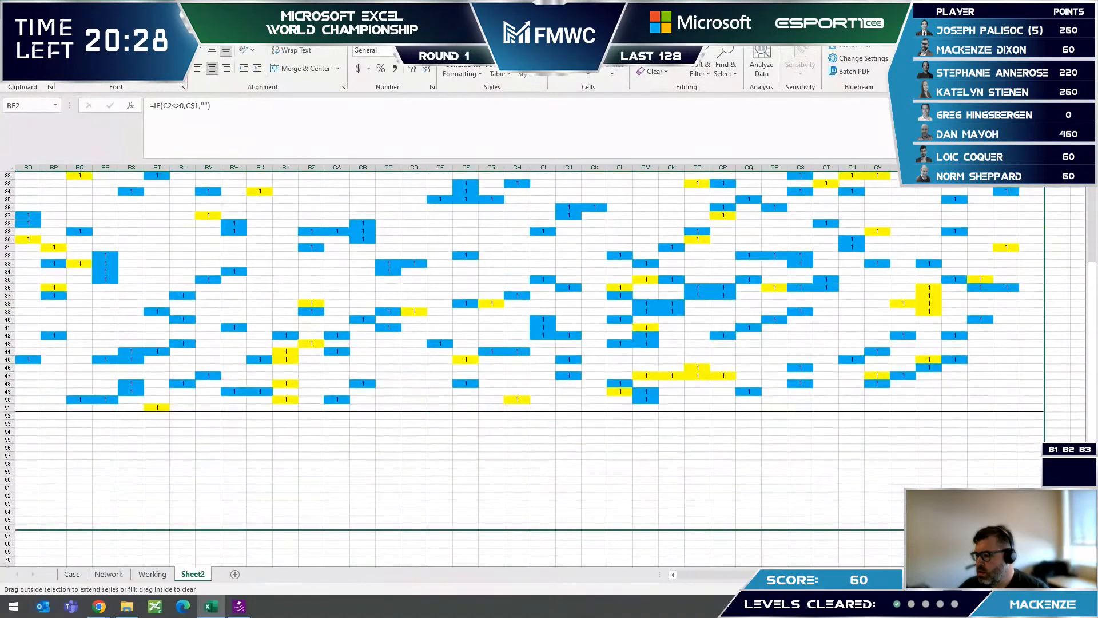
drag(1036, 331, 1036, 331)
click(1005, 391)
scroll(964, 416, up, 11)
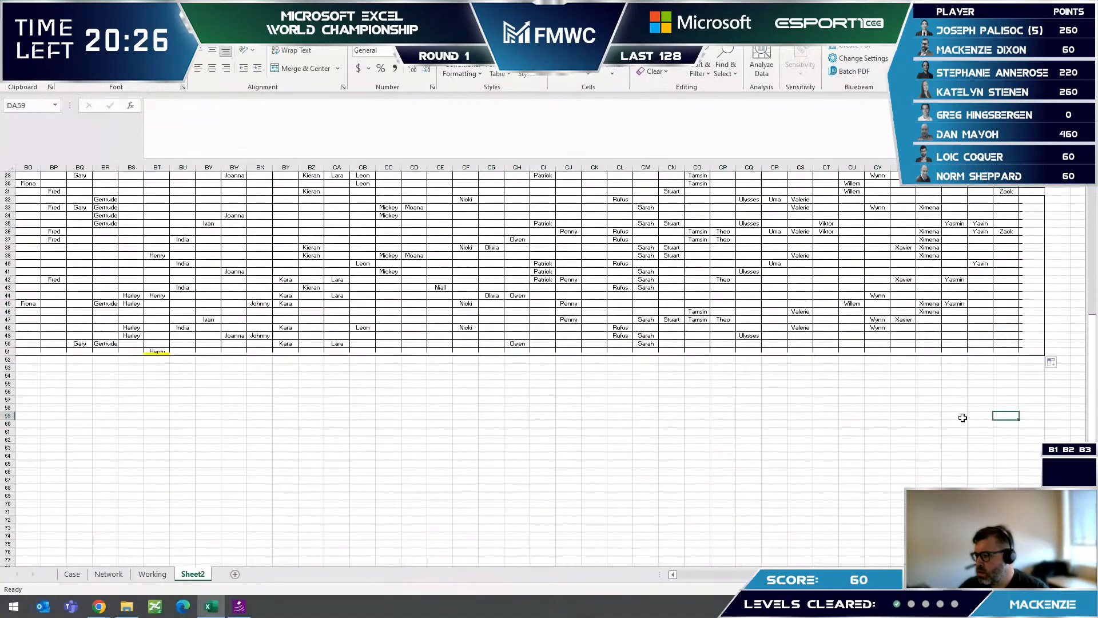
- Insert nine blank columns before column BC, ahead of the friend names grid
click(727, 282)
drag(569, 282, 54, 390)
click(157, 209)
drag(157, 167, 361, 167)
right_click(337, 167)
click(357, 263)
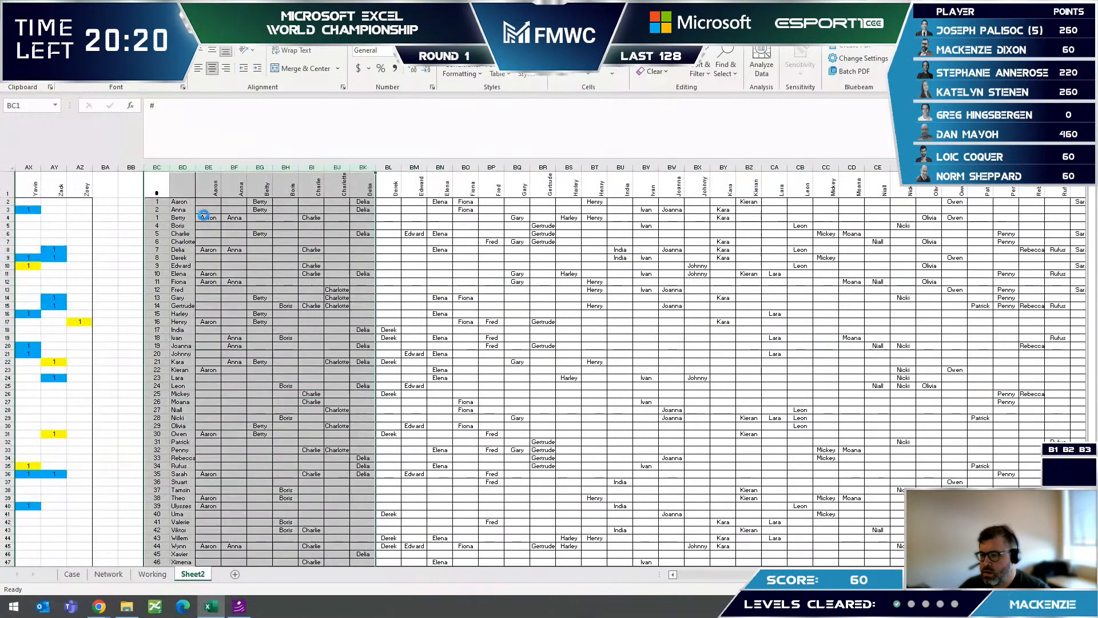
click(157, 204)
click(275, 203)
click(266, 202)
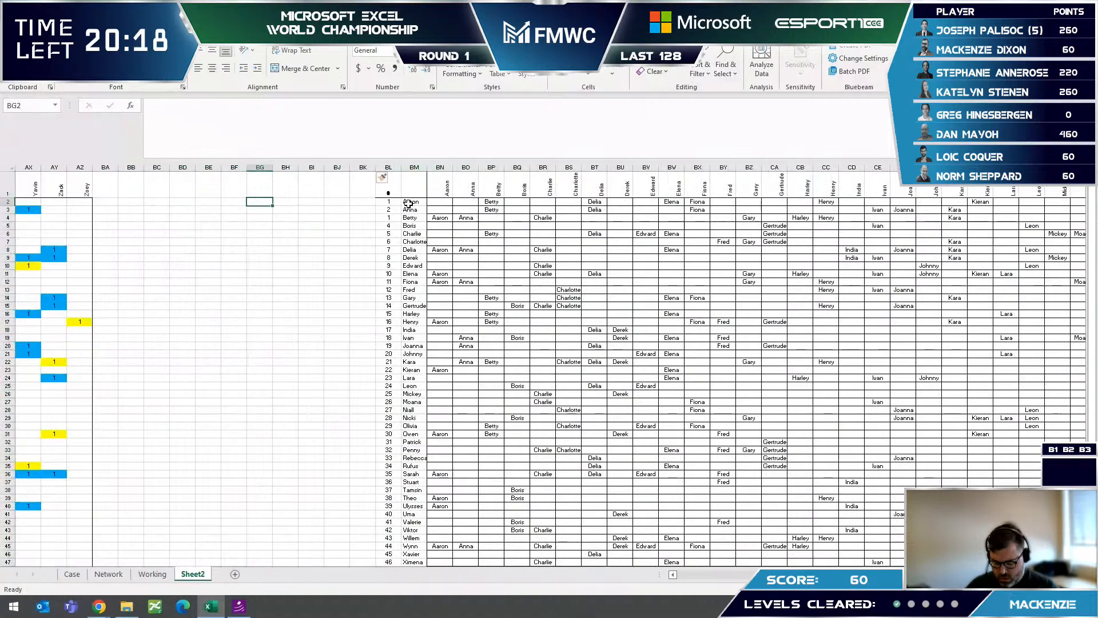
text(=concat)
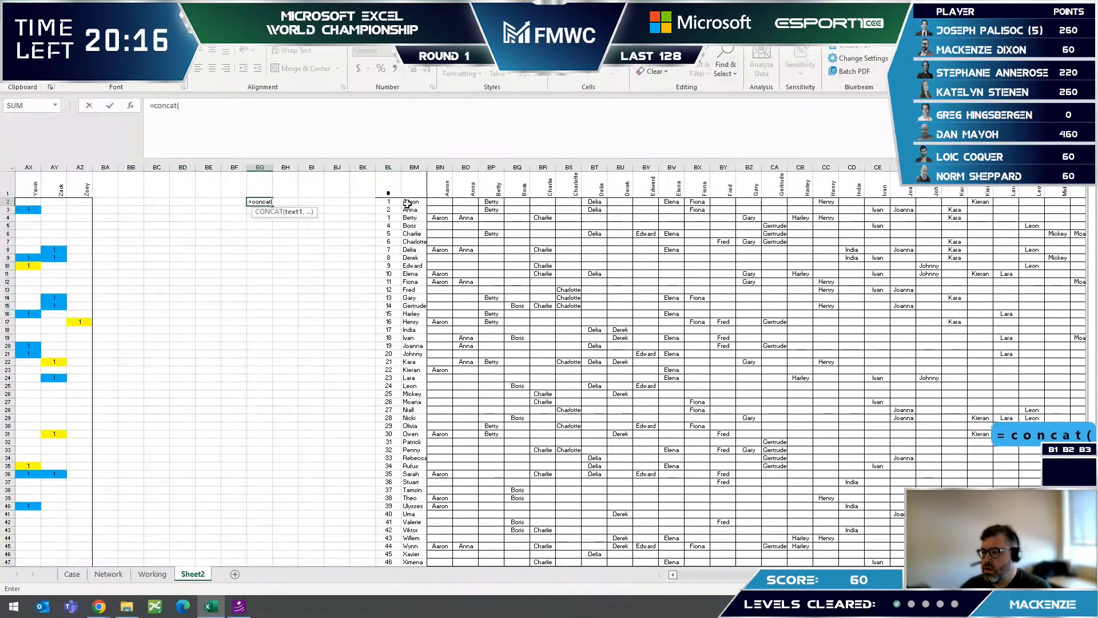
text(()
drag(443, 203, 1010, 201)
key(Escape)
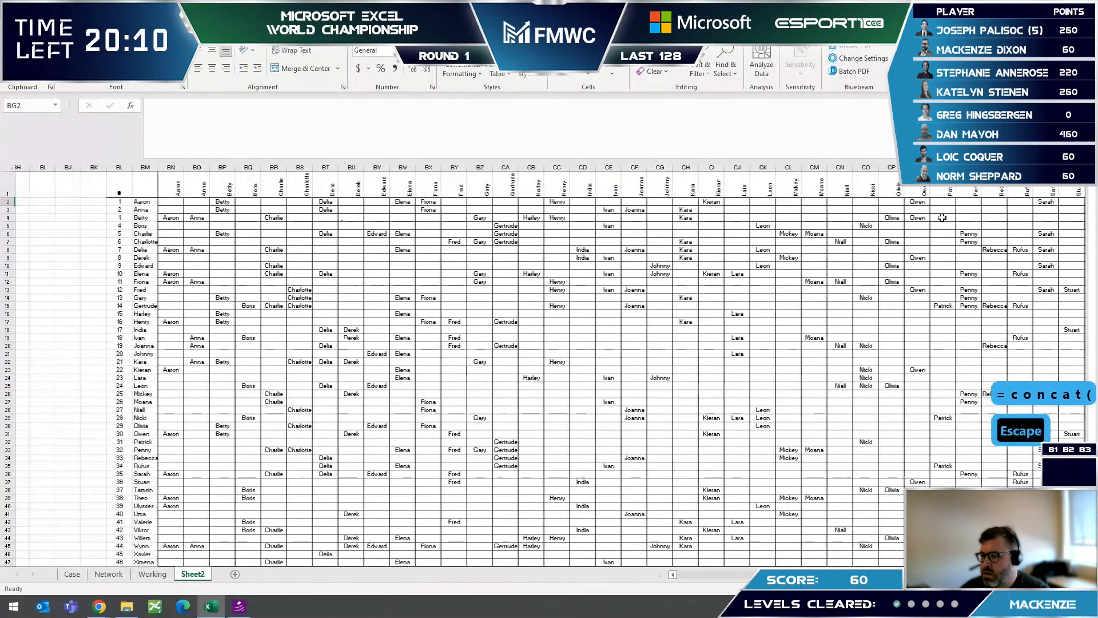
- Enter a UNIQUE formula in BJ2 over the first person's row of friend names starting at BN2
click(105, 209)
click(109, 201)
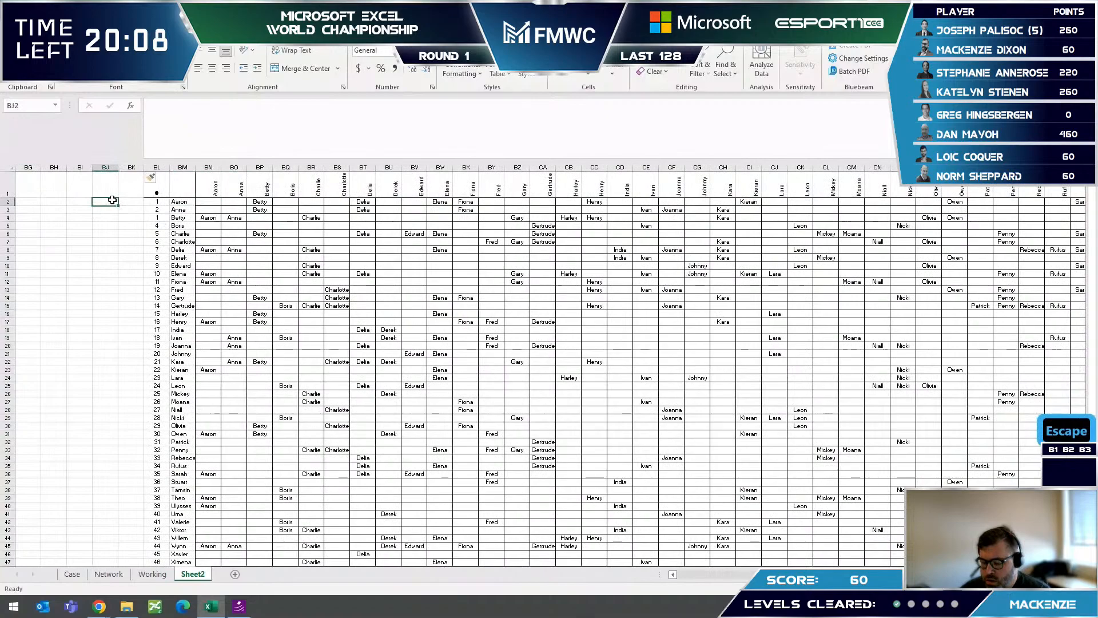
text(=uni)
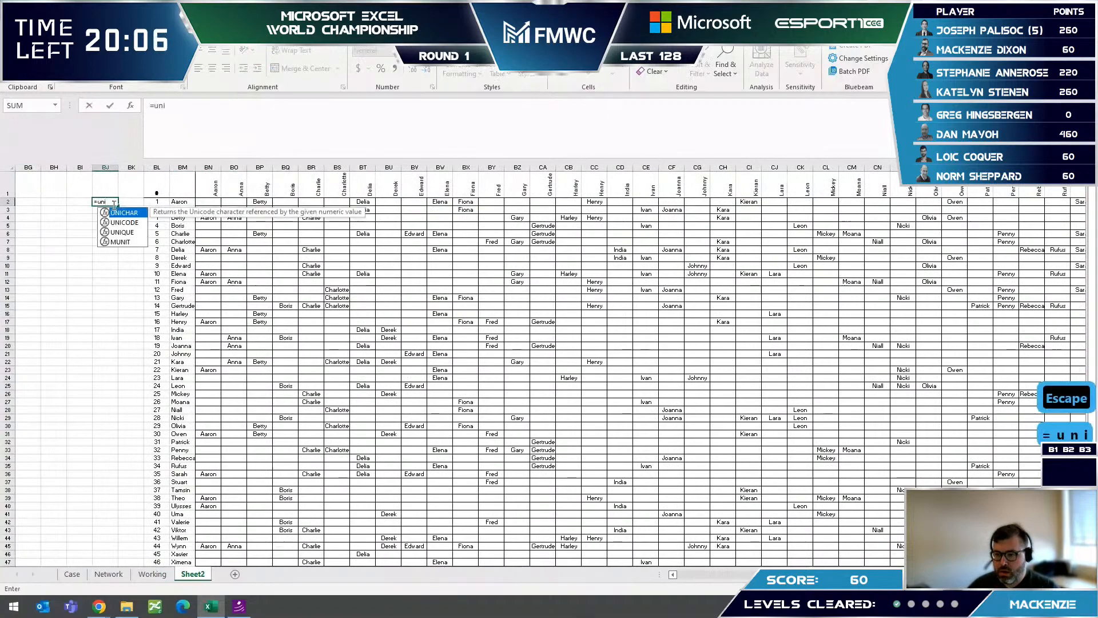
key(Down)
key(Down)
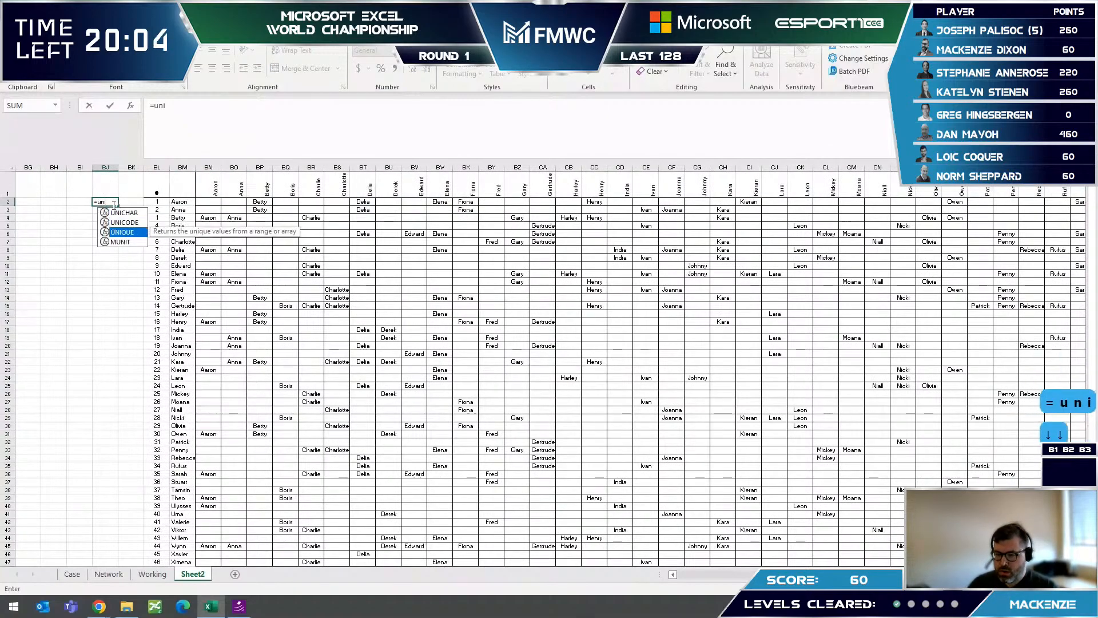
text(()
drag(201, 203, 1068, 217)
key(Return)
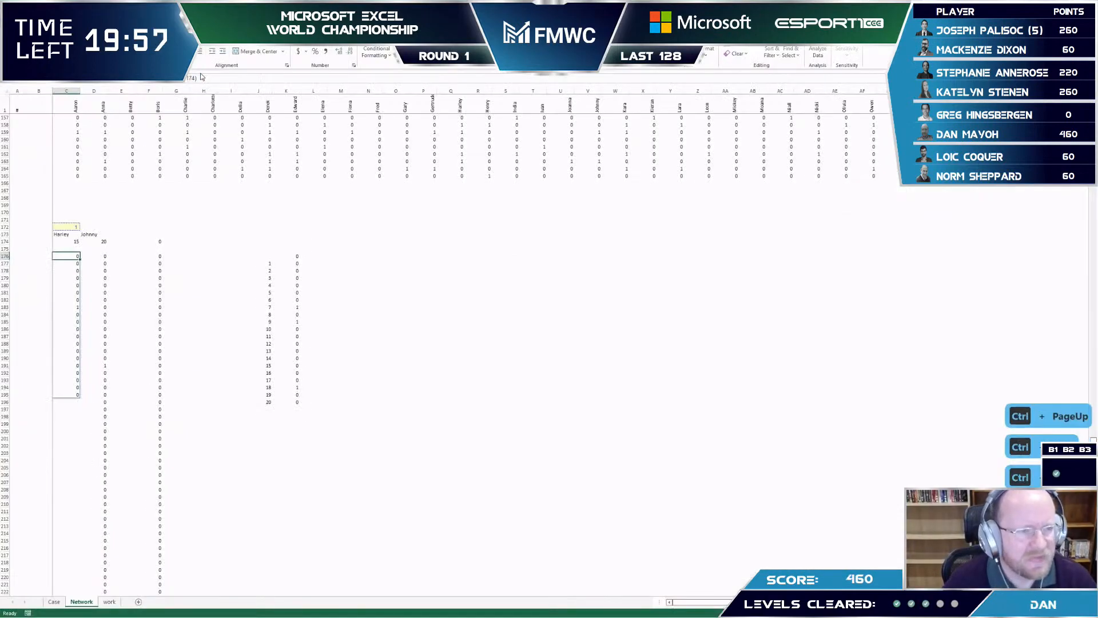
key(Up)
key(Up)
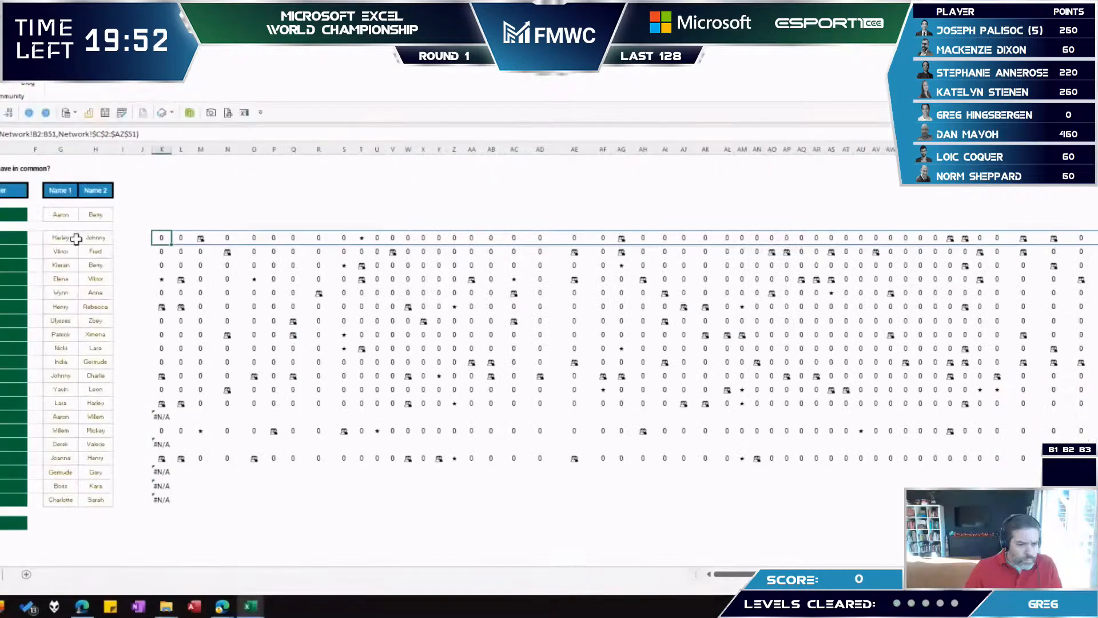
- Make the lookup array in K99's XLOOKUP absolute as Network!$B$2:$B$51
key(F2)
key(F4)
key(F4)
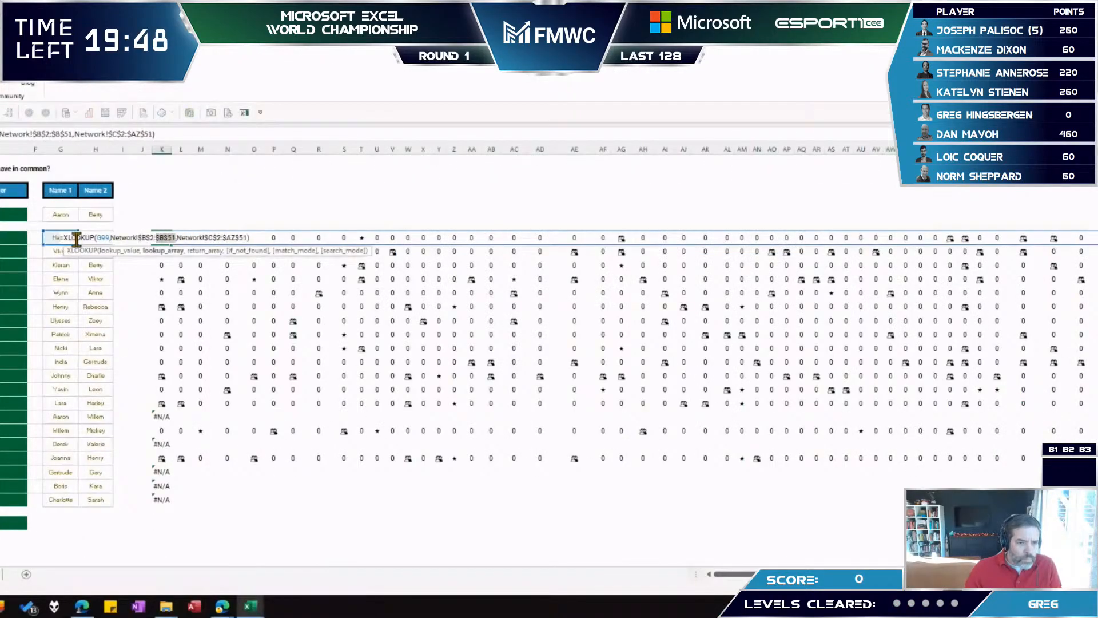
key(ctrl+Return)
- Make the lookup array in BJ99's XLOOKUP absolute as Network!$B$3:$B$52
key(Down)
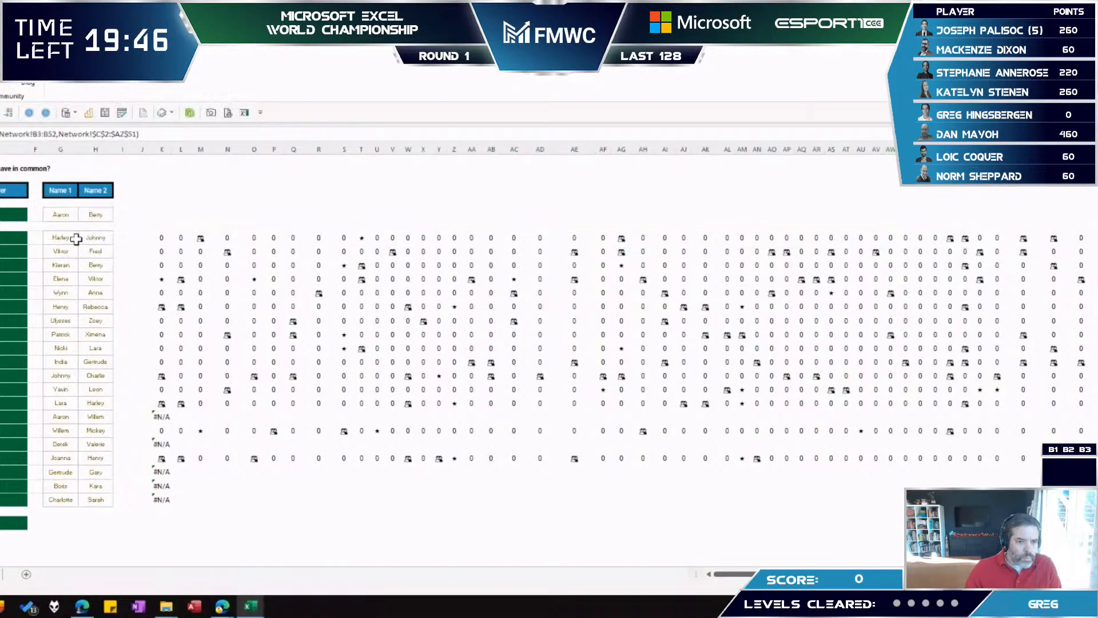
key(F2)
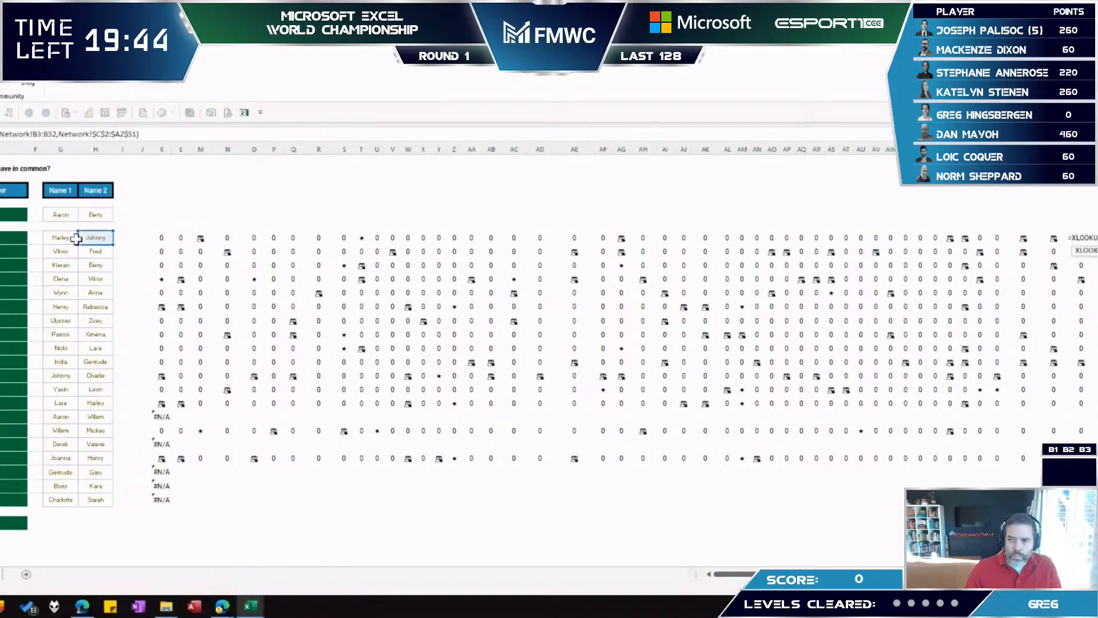
key(Left)
key(Left)
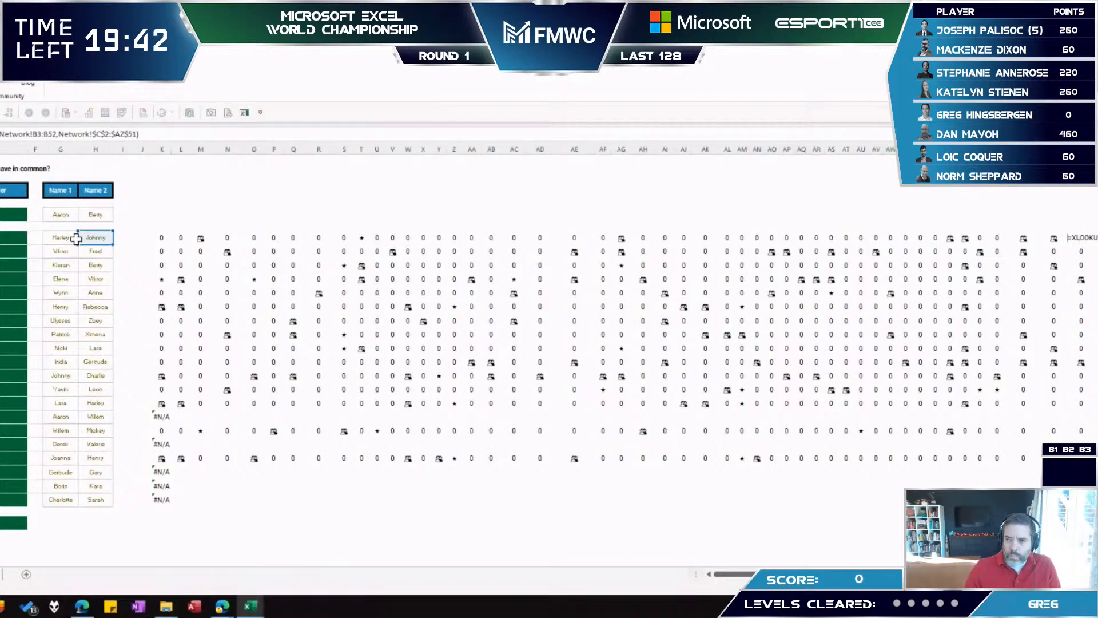
key(Escape)
key(F2)
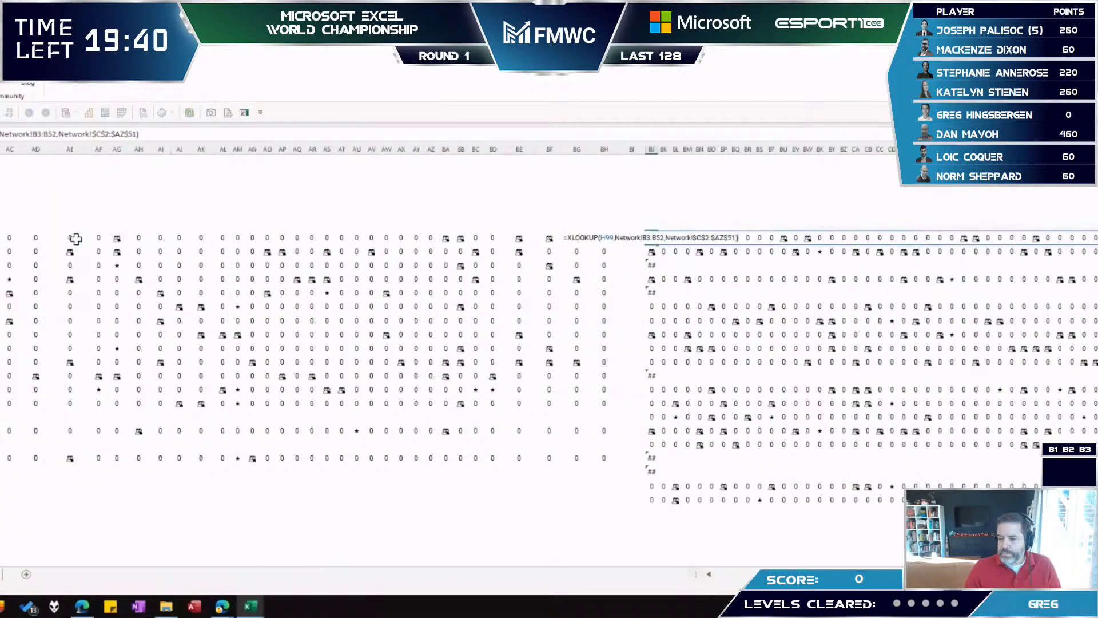
key(Left)
key(Left)
key(Left)
key(Left)
key(Left)
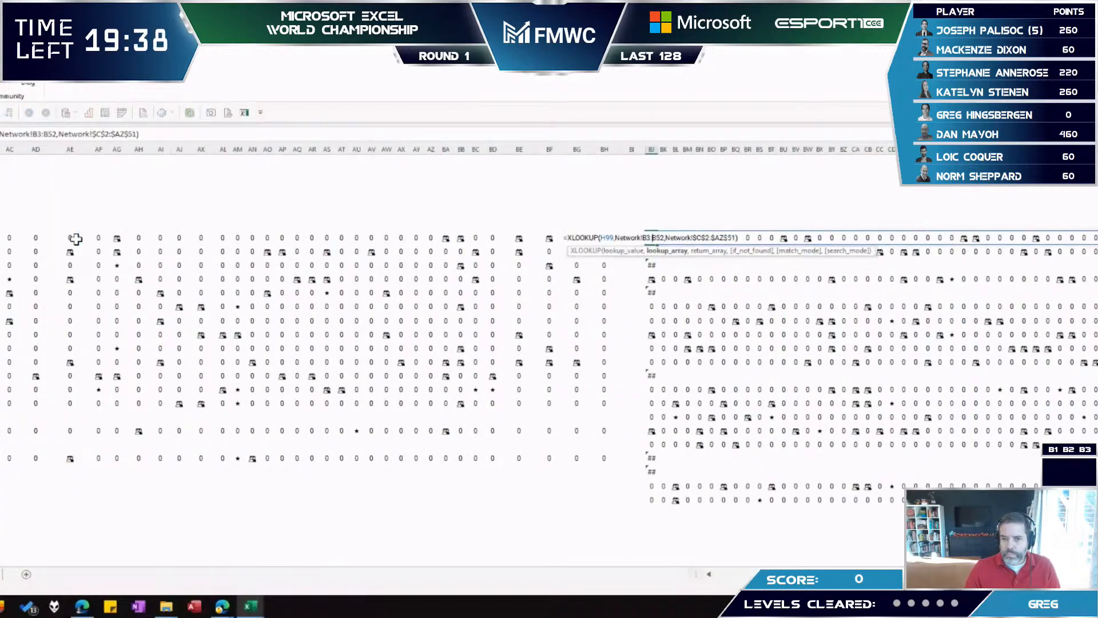
key(F4)
key(ctrl+Return)
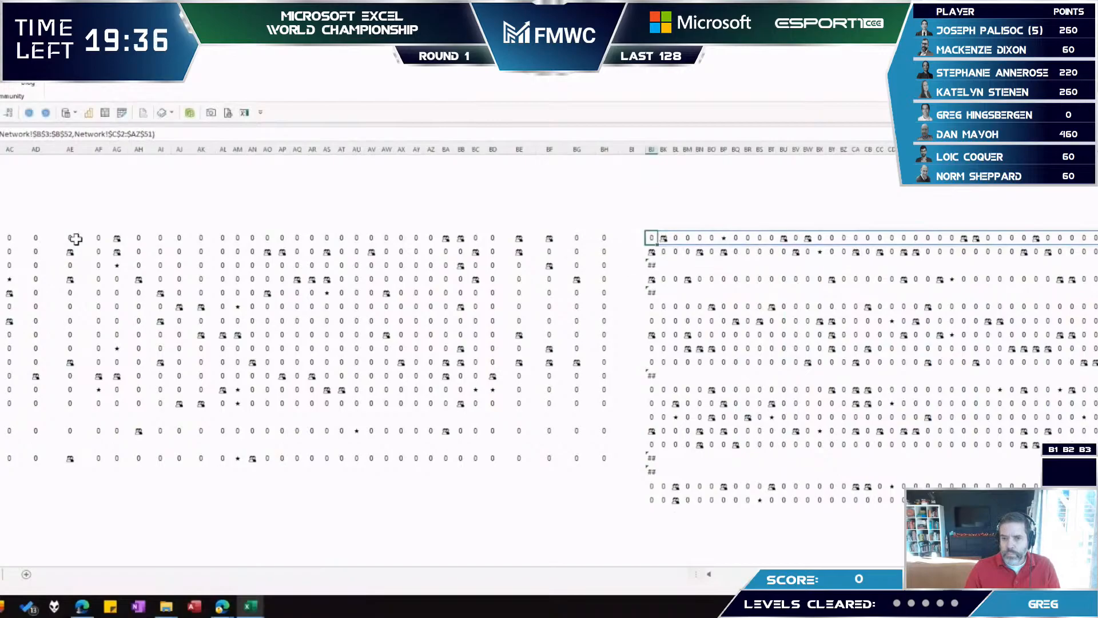
- Copy the edited XLOOKUP formulas in BJ99 and K99 down through all the name pair rows
key(ctrl+c)
key(Escape)
key(ctrl+z)
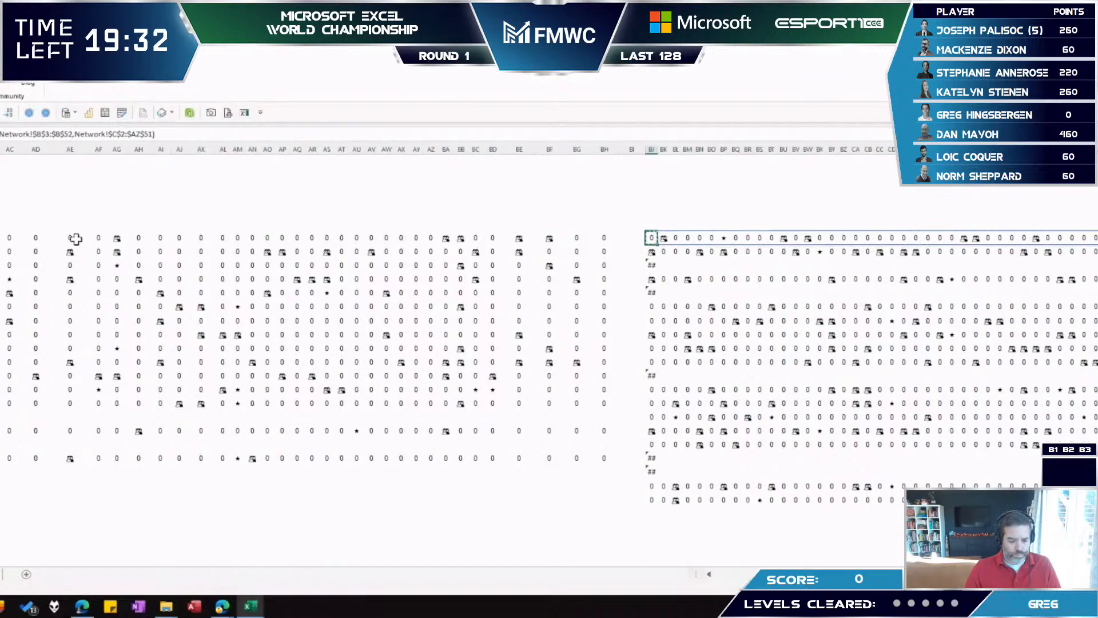
key(ctrl+shift+Down)
key(ctrl+v)
key(ctrl+Left)
key(ctrl+Left)
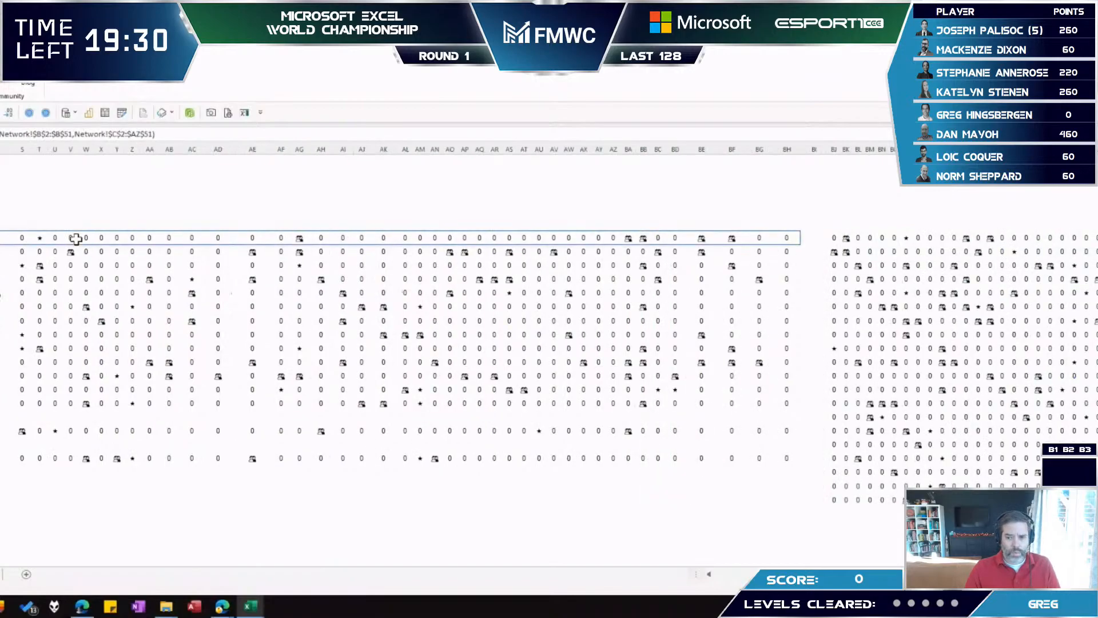
key(ctrl+shift+Down)
key(ctrl+d)
- Clear the surplus match flag formulas below the name pairs, from DI119 down and across the block
key(ctrl+Right)
key(ctrl+Right)
key(ctrl+Right)
key(ctrl+Right)
key(ctrl+Right)
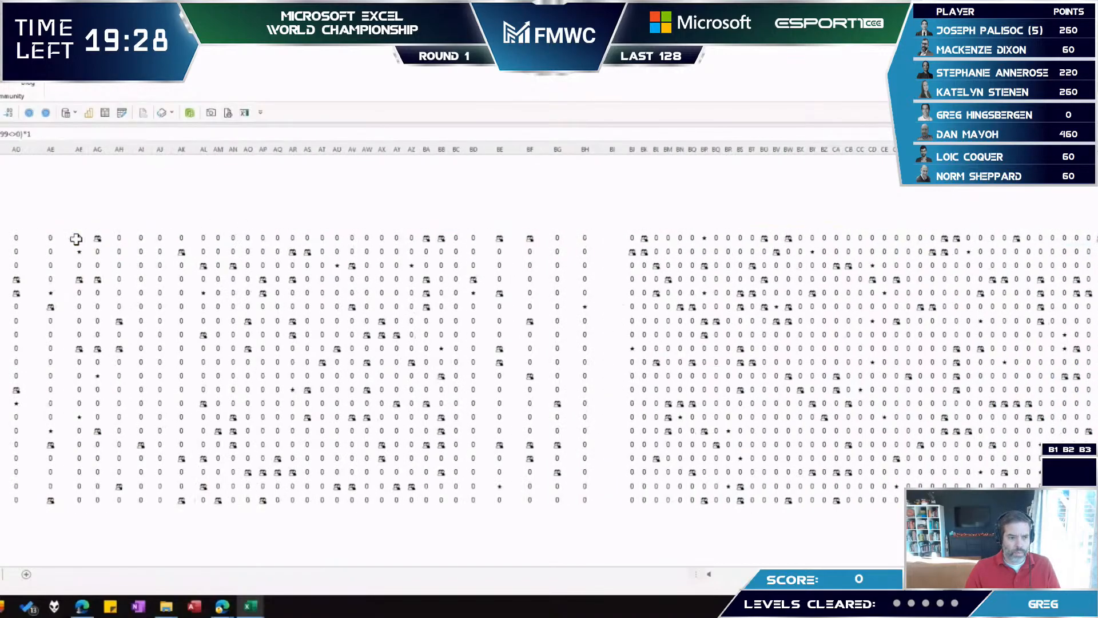
key(ctrl+Left)
key(Left)
key(Left)
key(ctrl+Down)
key(Down)
key(Right)
key(Right)
key(ctrl+shift+Right)
key(ctrl+shift+Down)
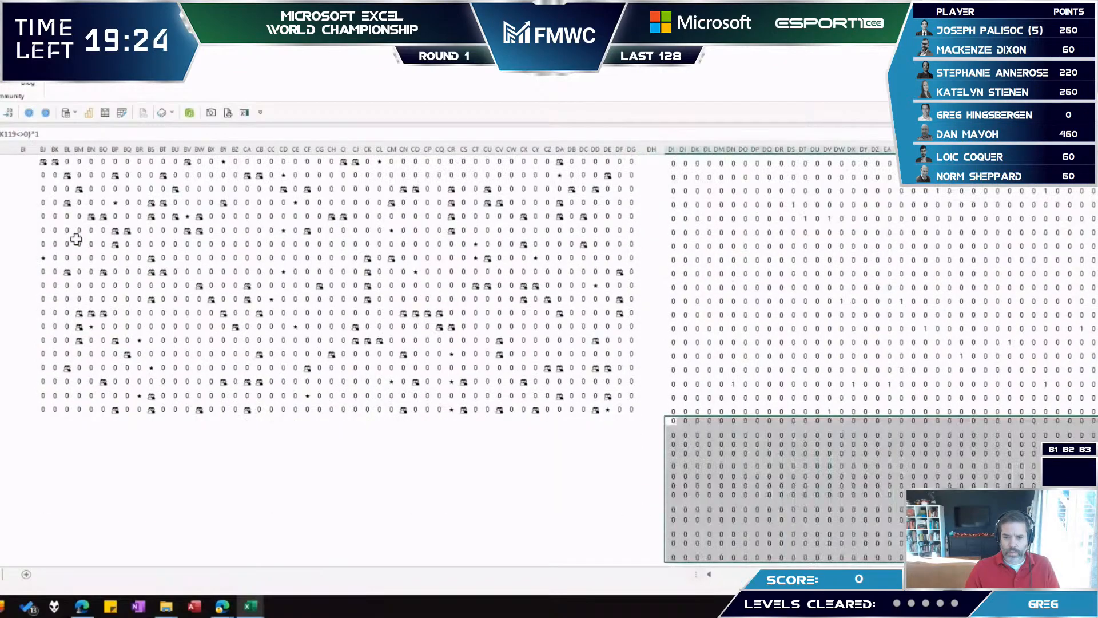
key(Delete)
- Enter a SUM formula in the first name pair's answer cell, totalling its row of match flags through FF99
key(ctrl+Left)
key(Right)
key(Right)
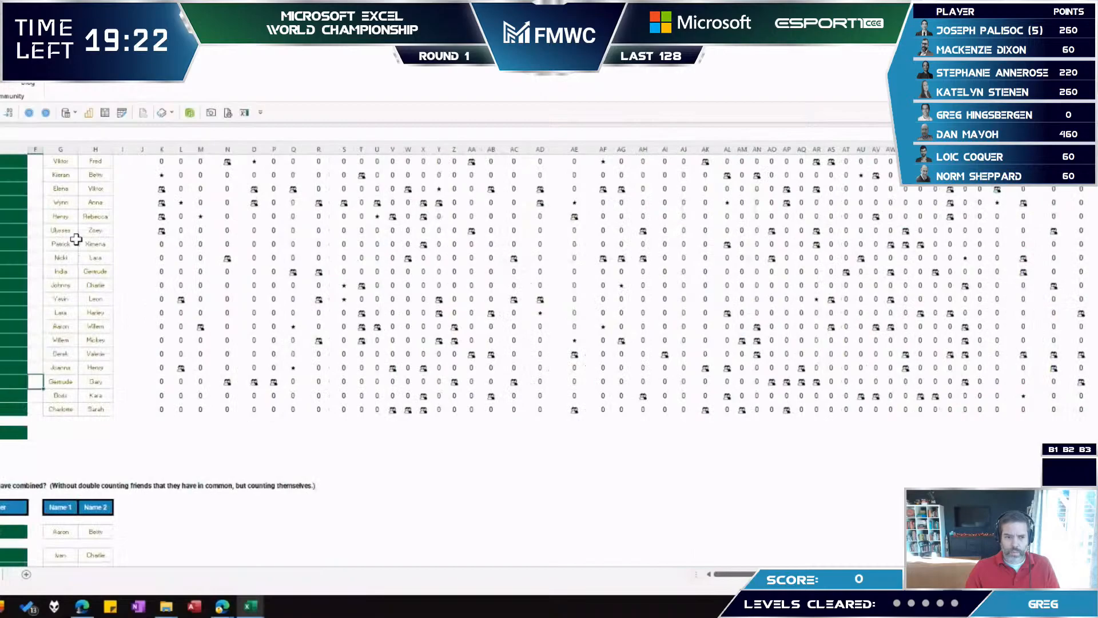
key(Left)
key(ctrl+Up)
key(Down)
key(Down)
text(=sum()
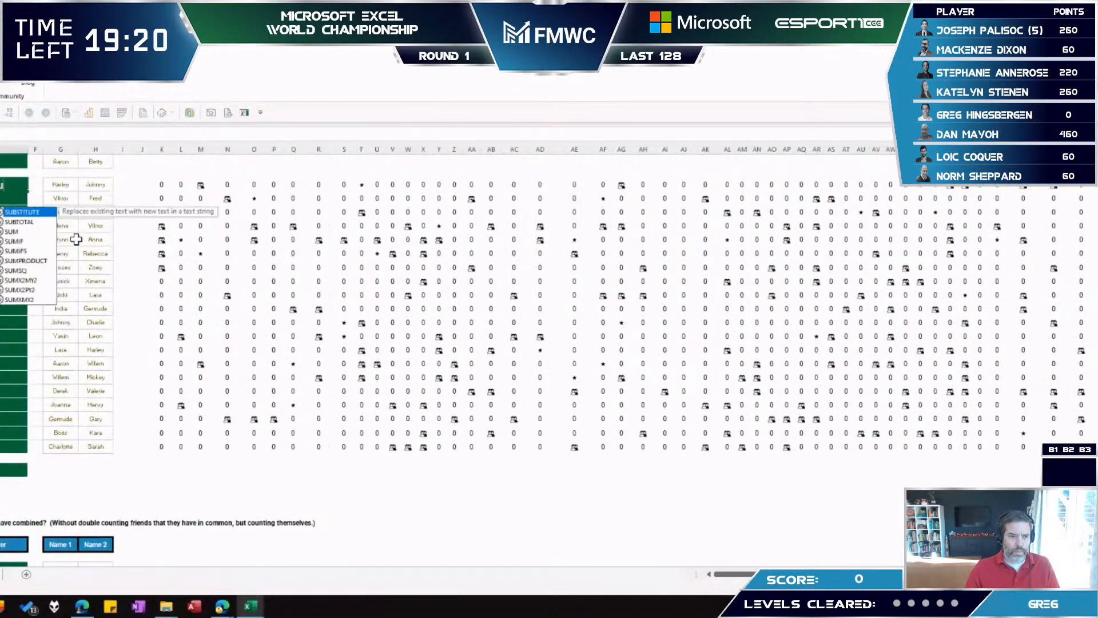
key(Right)
key(Right)
key(Right)
key(Right)
key(Right)
key(Right)
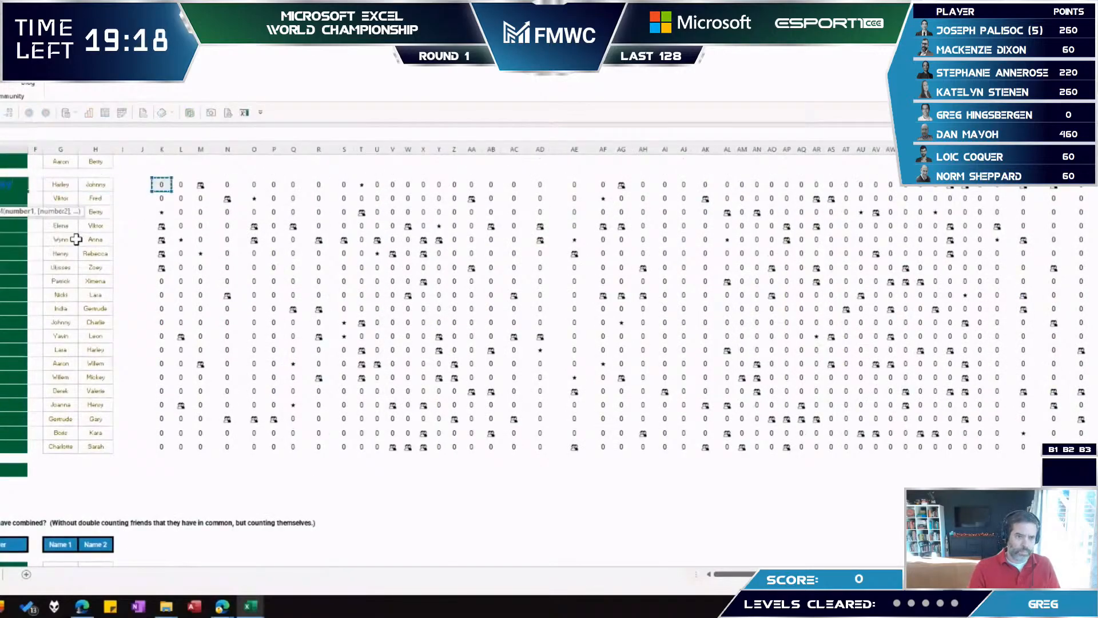
key(ctrl+shift+Right)
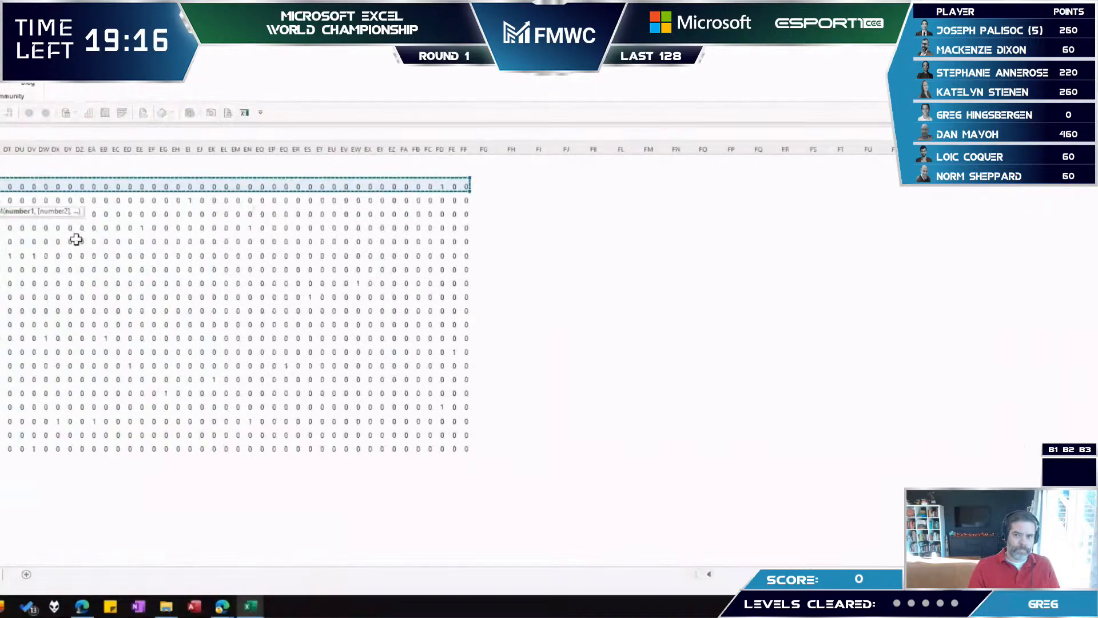
key(Return)
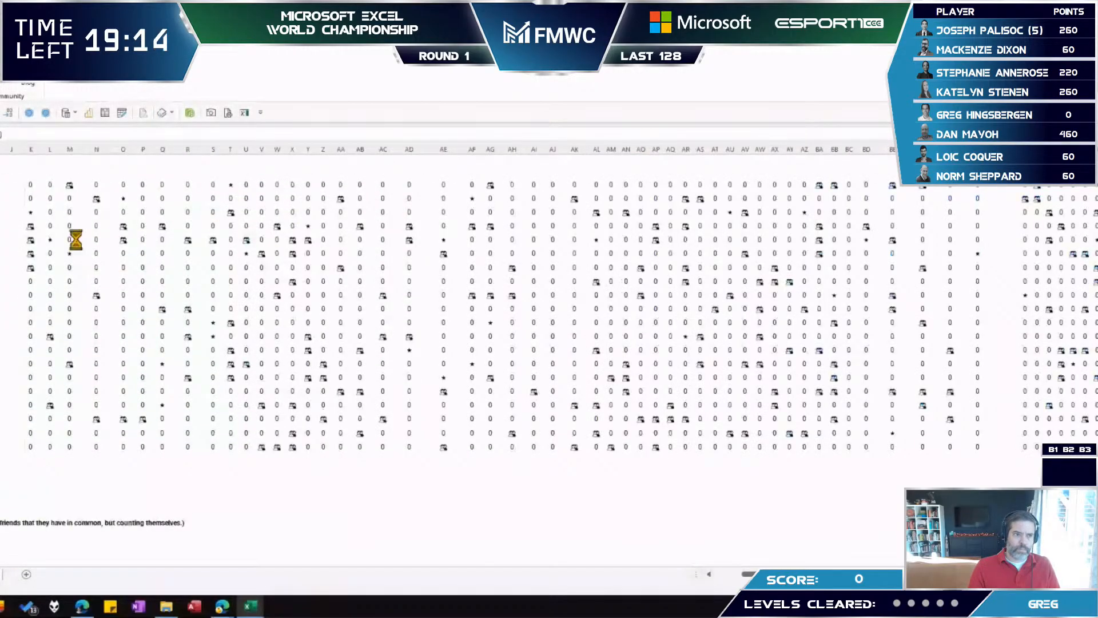
scroll(76, 240, left, 3)
key(Up)
key(Up)
key(Right)
key(Up)
key(Up)
key(Up)
key(Up)
key(Up)
key(Up)
key(Up)
key(Up)
key(Up)
key(Down)
key(Down)
key(Down)
key(Down)
key(Down)
key(Down)
key(Down)
key(Down)
key(Right)
key(Down)
key(Down)
key(Up)
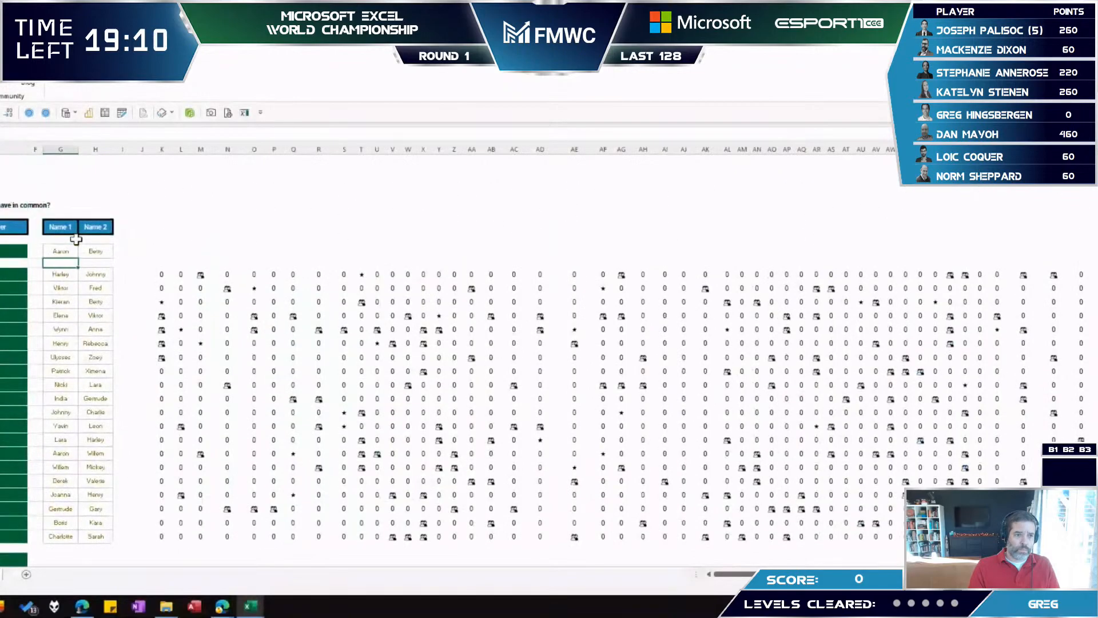
key(Down)
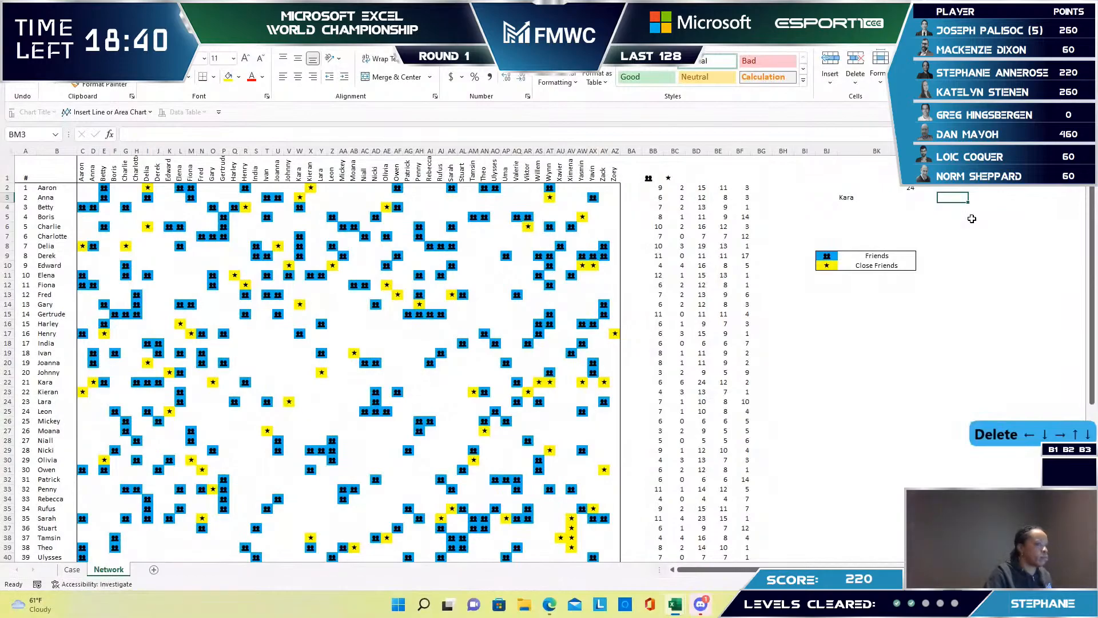
- Review the Level 3 question and name pairs on the Case sheet, returning to the Network sheet
key(Up)
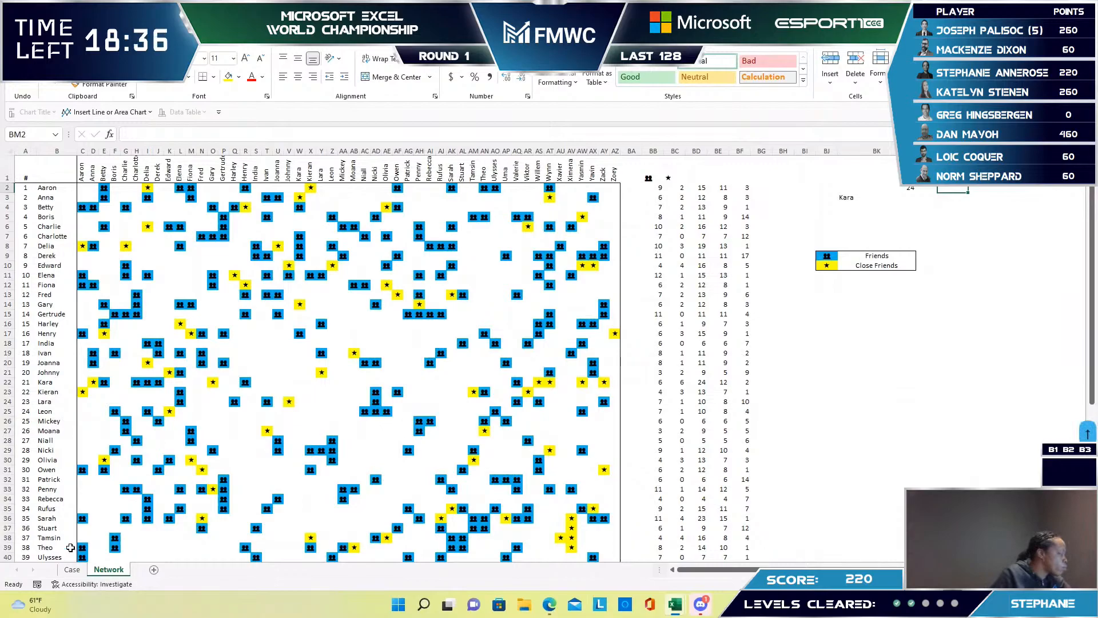
click(72, 569)
scroll(278, 446, down, 1)
scroll(278, 446, down, 3)
scroll(280, 443, up, 1)
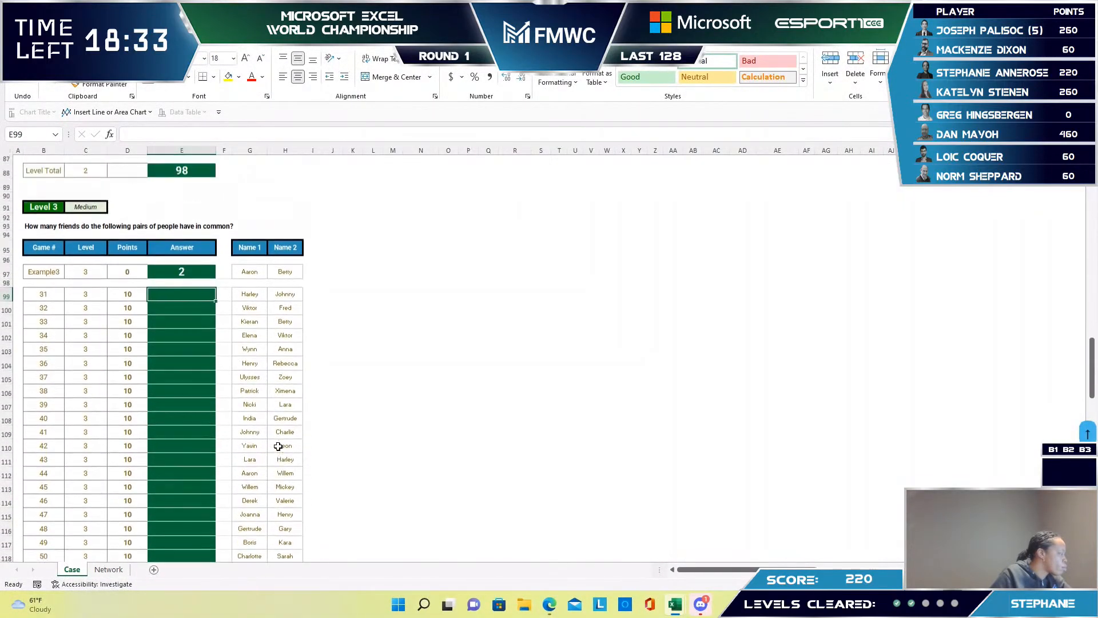
click(107, 570)
key(Up)
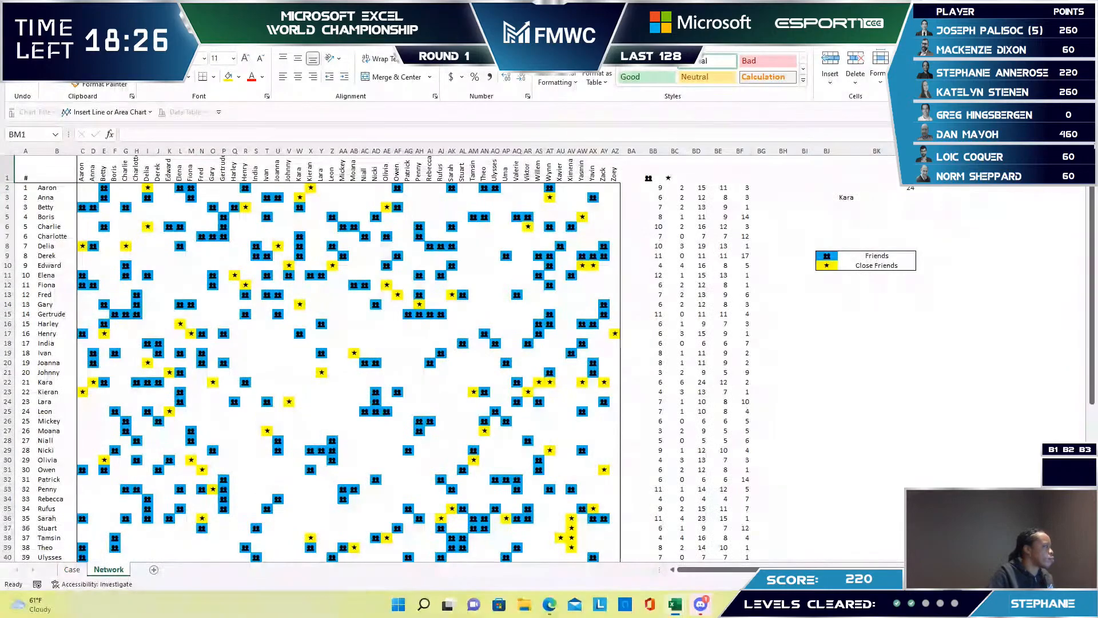
- Examine the first person's friend markers cell by cell along row 2 of the network matrix
key(Down)
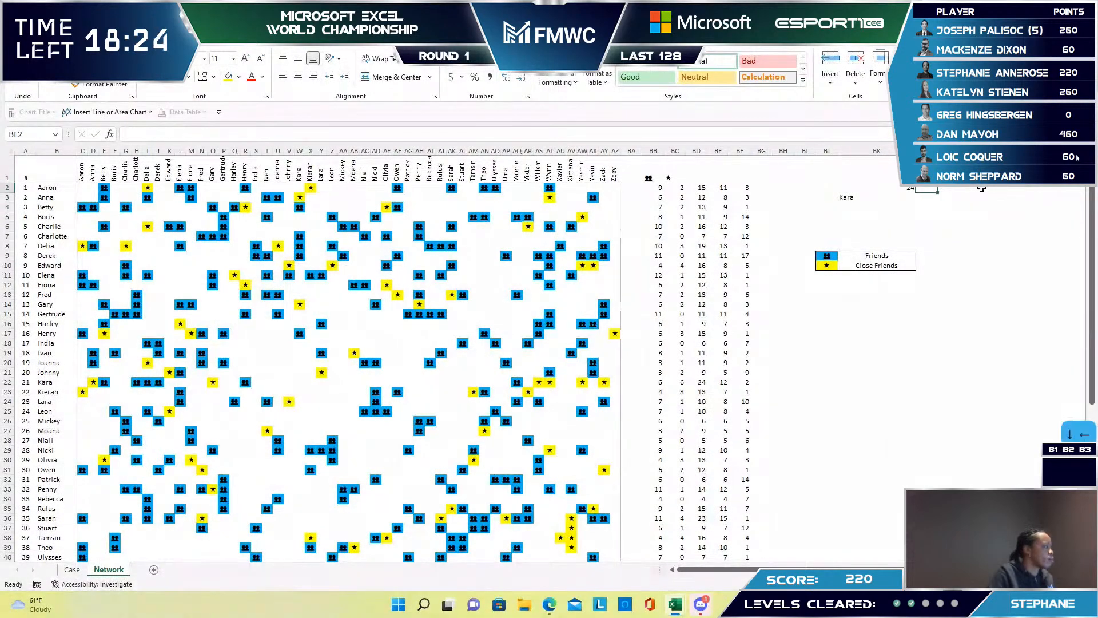
key(ctrl+Left)
key(ctrl+Left)
key(ctrl+Left)
key(ctrl+Left)
key(ctrl+Left)
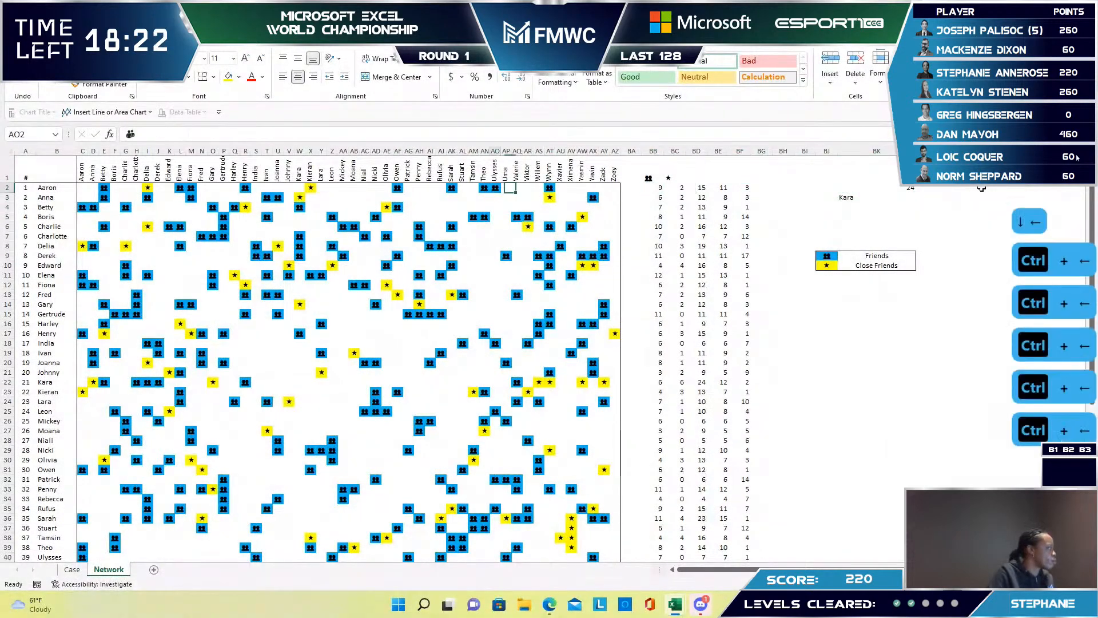
key(ctrl+Left)
key(ctrl+Left)
key(ctrl+Left)
key(ctrl+Left)
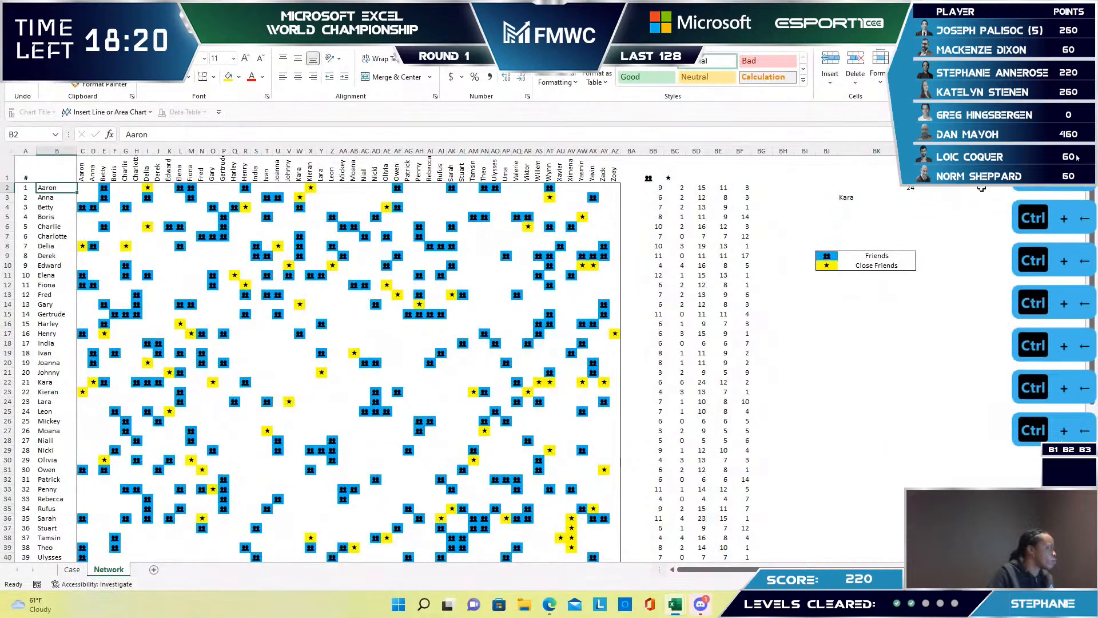
key(Right)
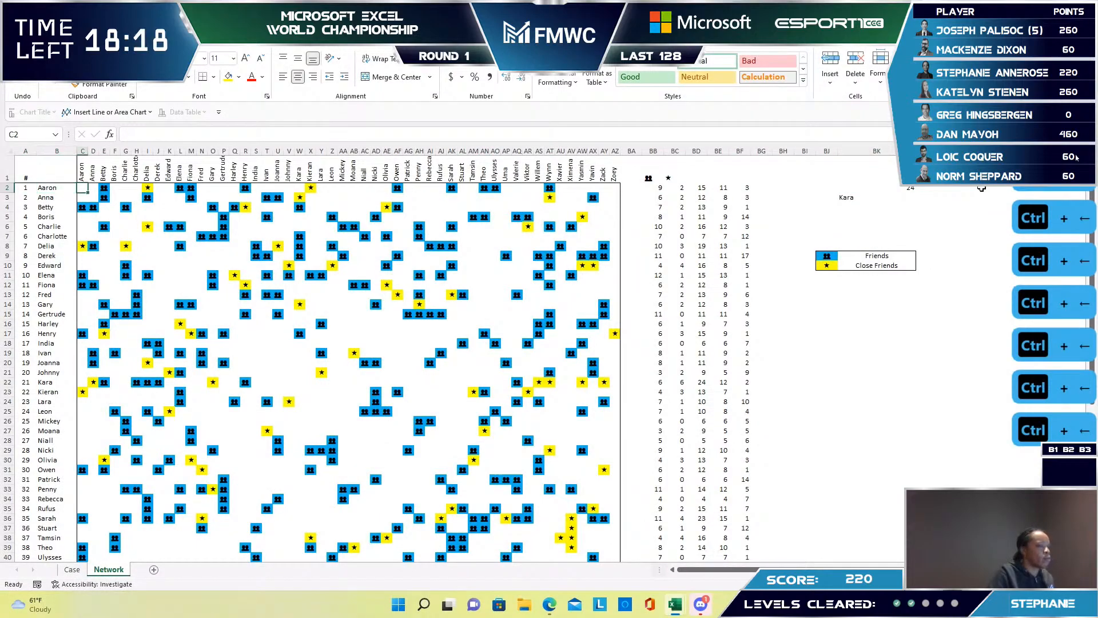
key(Right)
key(Right)
key(Right)
key(Right)
key(Right)
key(Right)
key(Right)
key(Right)
key(Right)
key(Right)
key(Right)
key(Right)
key(Right)
key(Right)
key(Right)
key(Right)
key(Right)
key(Right)
key(Right)
key(Right)
key(Right)
key(Right)
key(Right)
key(Right)
key(Right)
key(Right)
key(Right)
key(Right)
key(Right)
key(Right)
key(Right)
key(Right)
key(Right)
key(Right)
key(Right)
key(Right)
key(Right)
key(Right)
key(Right)
key(Right)
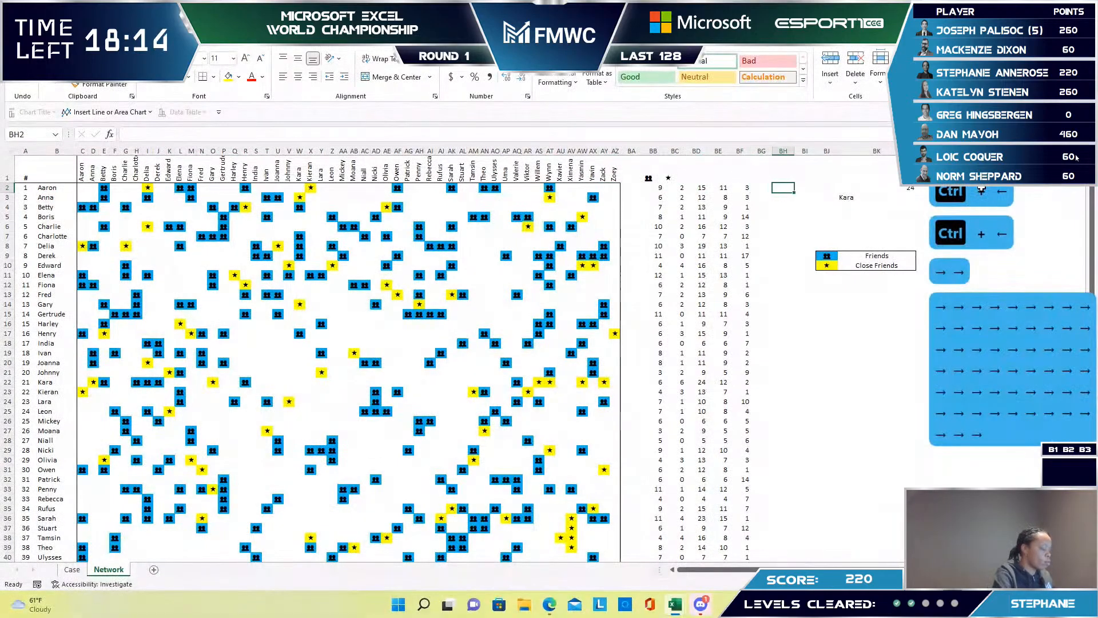
- Enter the first name of the Level 3 example pair in cell BK5 of the Network sheet
key(Right)
key(Right)
key(Down)
key(Down)
key(Right)
key(Down)
text(A)
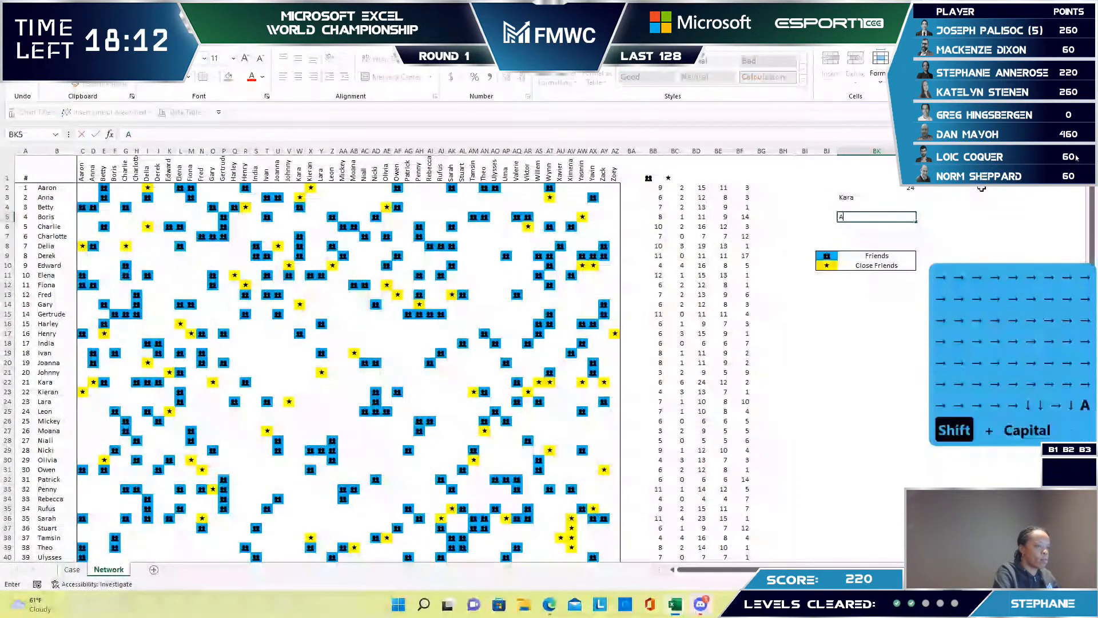
text(ARO)
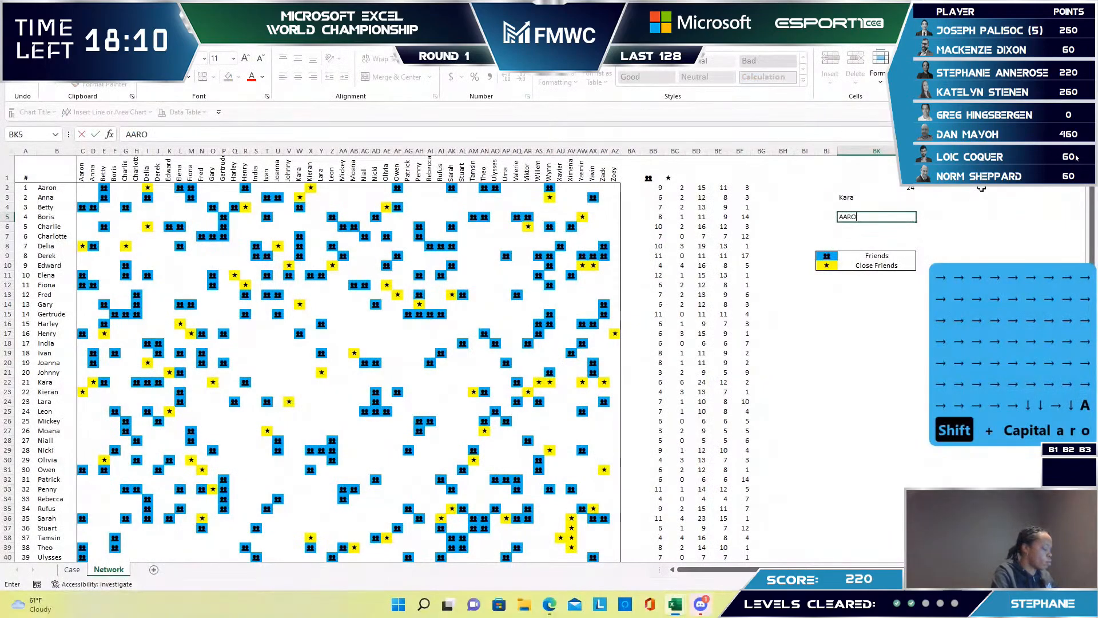
key(BackSpace)
key(BackSpace)
key(BackSpace)
key(BackSpace)
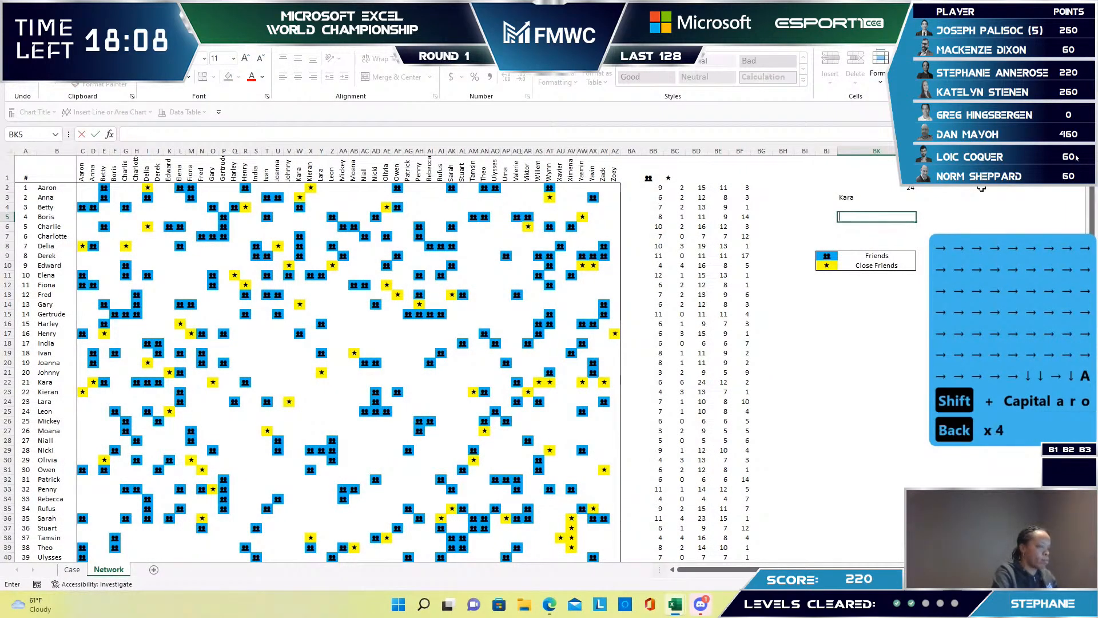
text(Aaron)
key(Return)
key(Up)
key(Right)
key(Right)
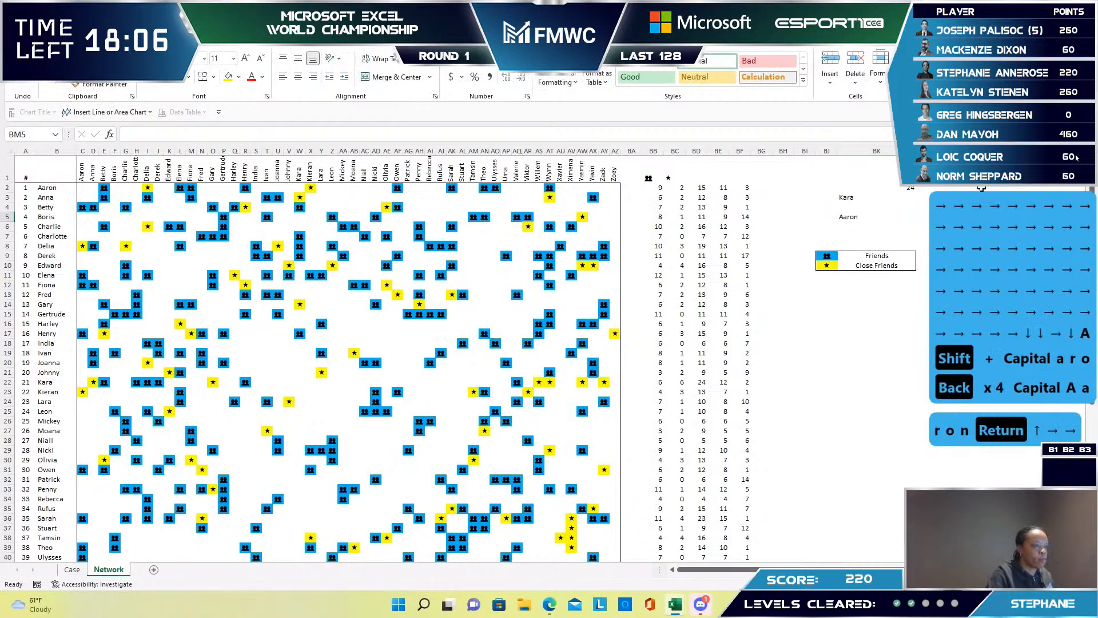
- Enter the second name of the example pair in cell BL5, beside the first name
key(Left)
text(N)
key(shift+BackSpace)
text(B)
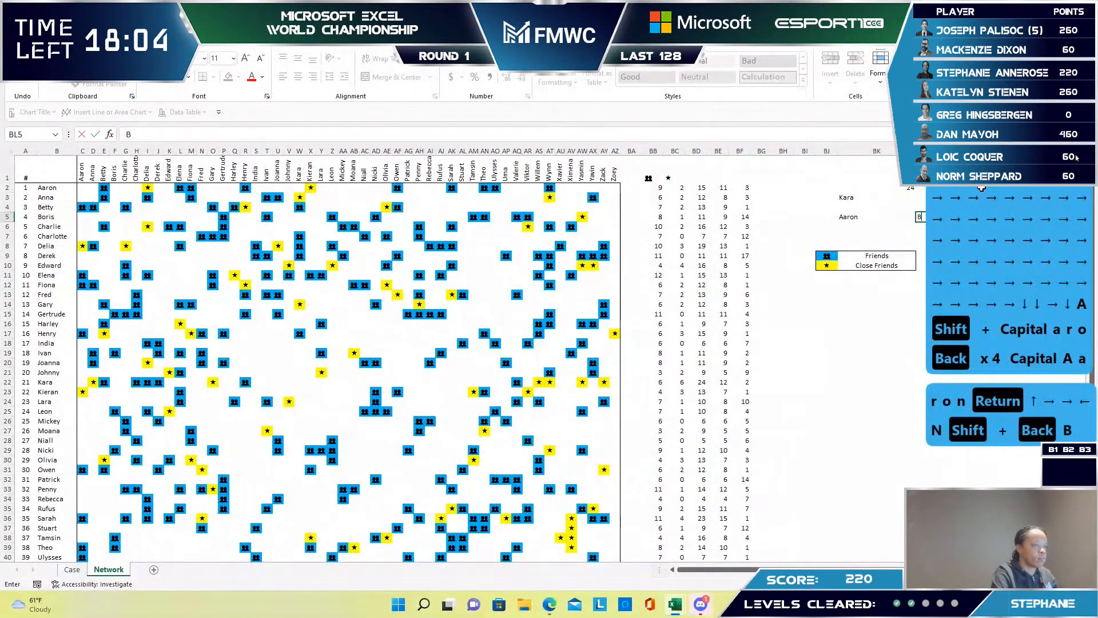
text(etty)
key(Return)
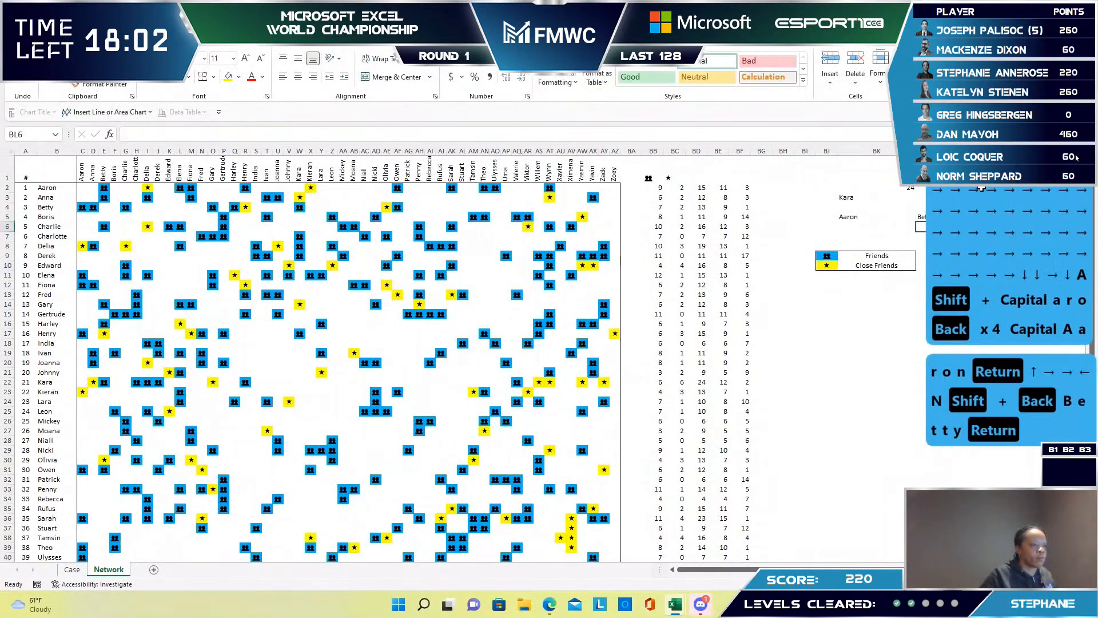
- Move the two example names from BK5:BL5 so that they start in BM5
drag(852, 216, 927, 216)
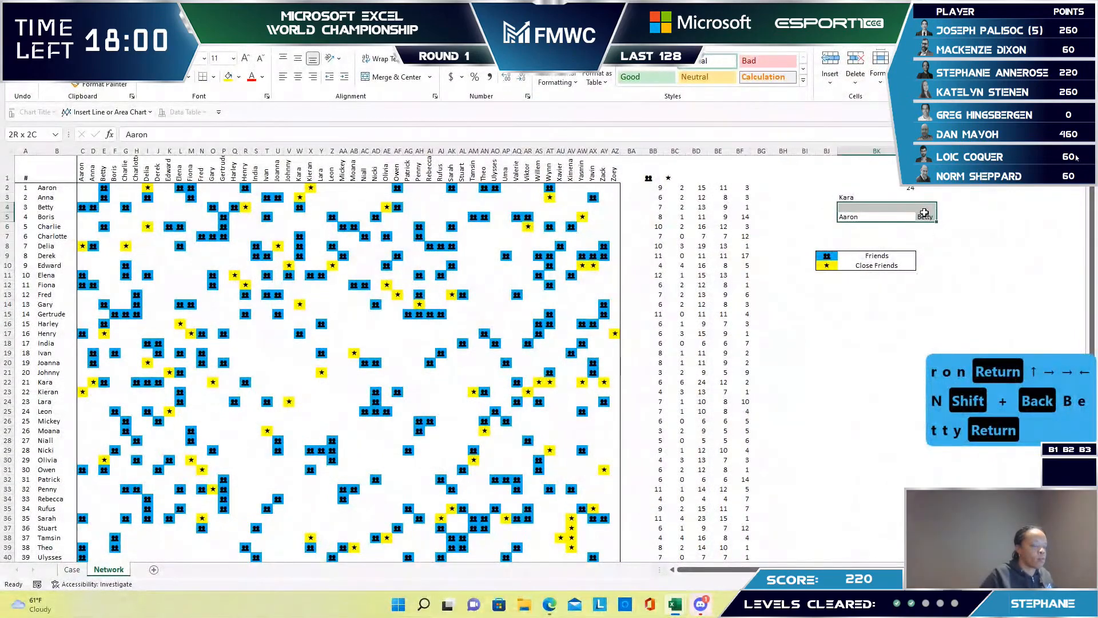
key(ctrl+x)
key(Right)
key(Right)
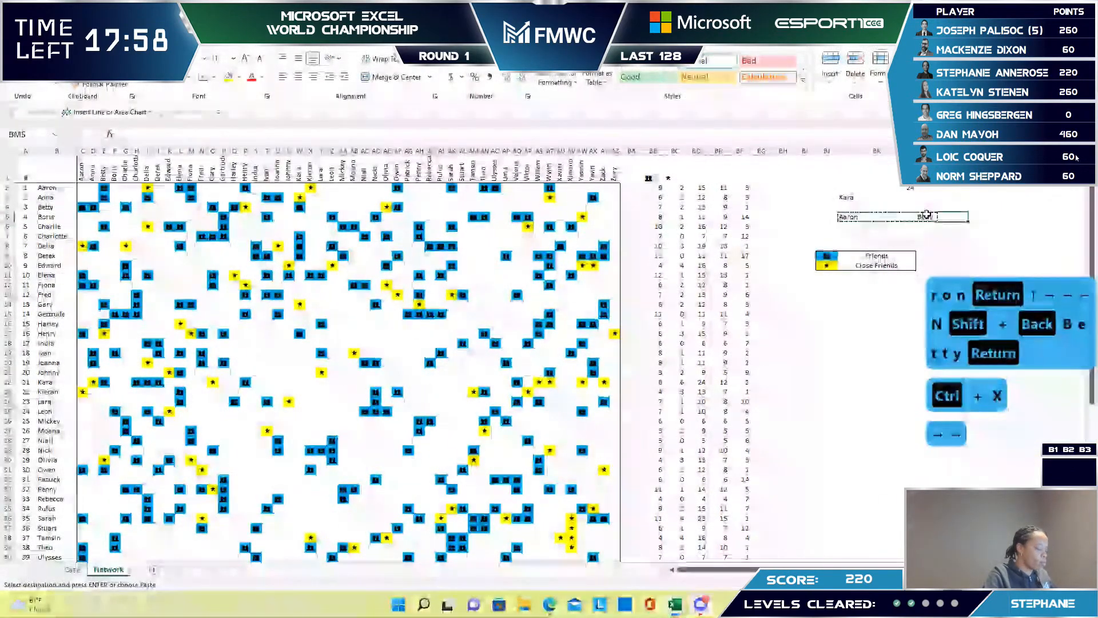
key(ctrl+v)
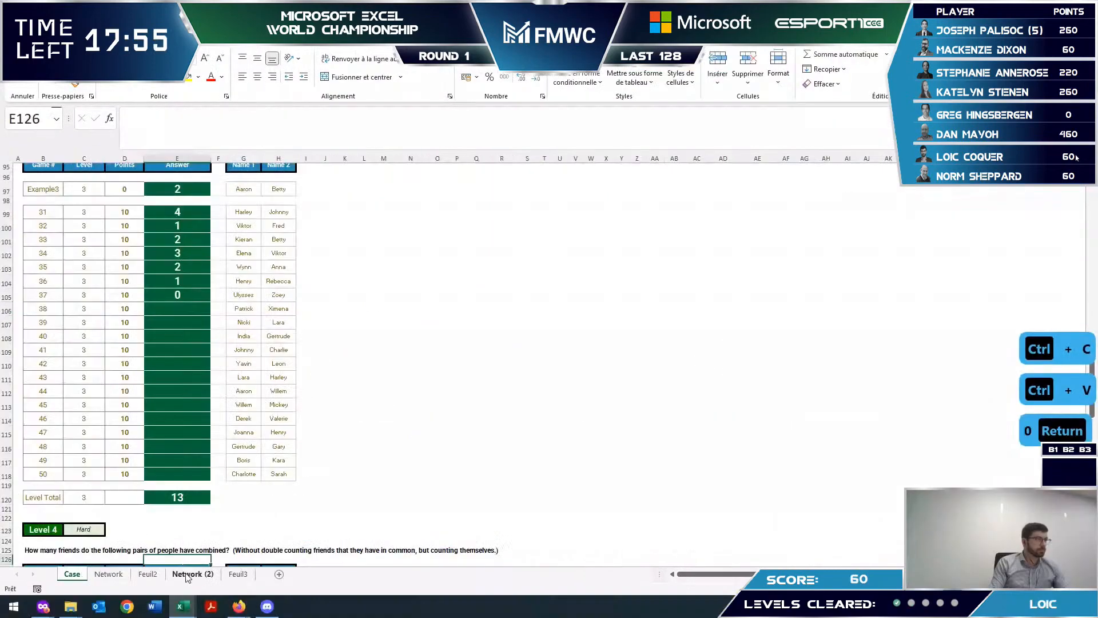
- Copy the game 38 pair's rows, 32 and 47, from Network (2) into rows 1 and 2 of Feuil3
click(186, 573)
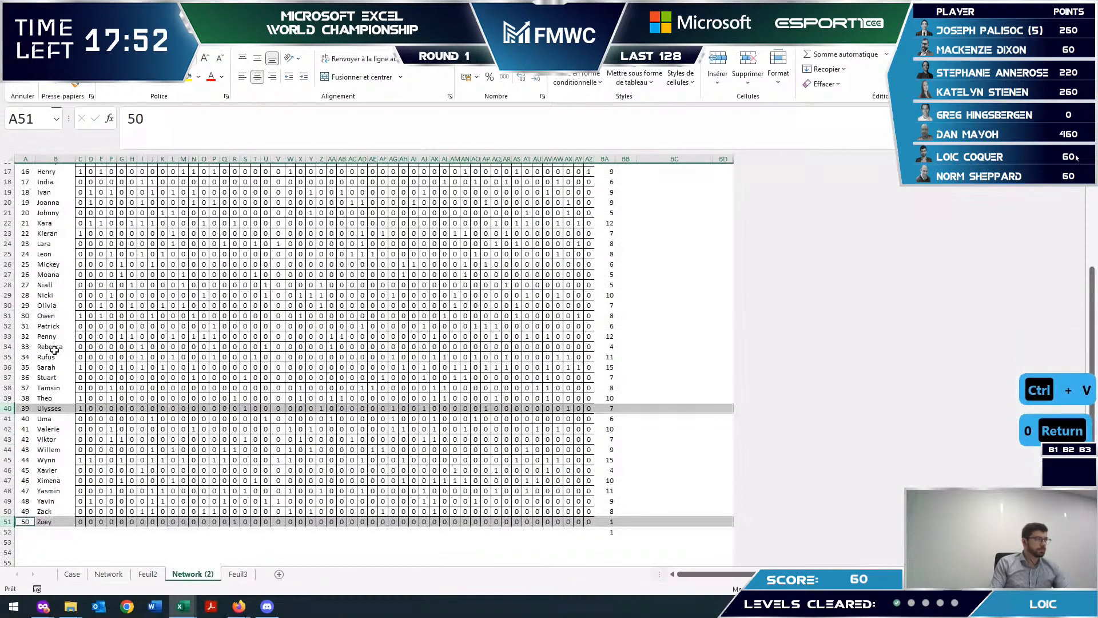
click(8, 326)
click(10, 480)
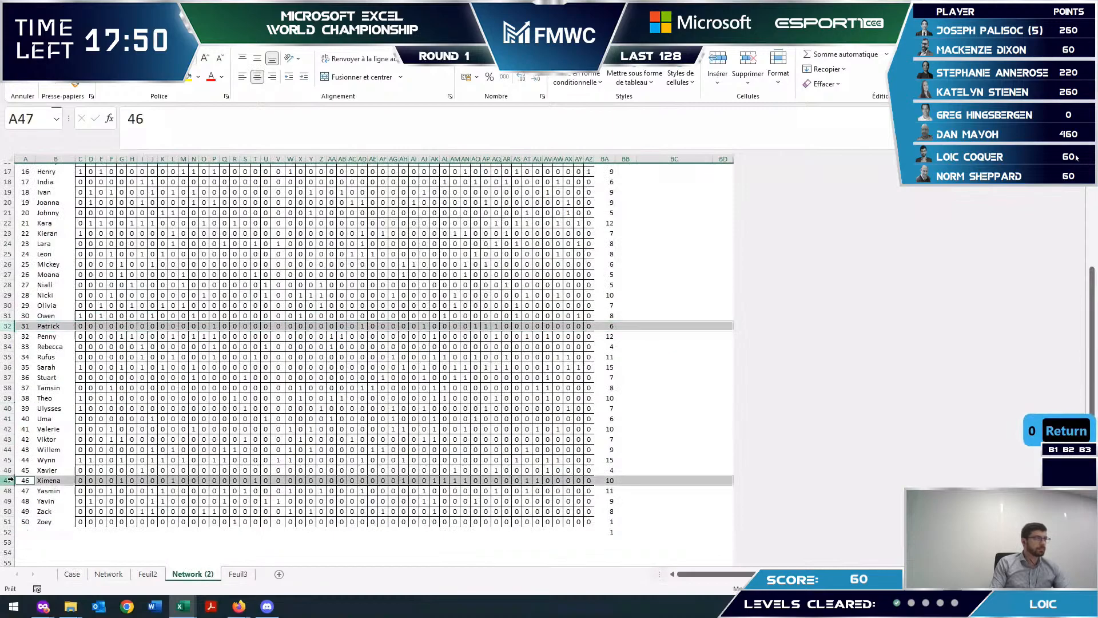
key(ctrl+c)
click(238, 574)
key(ctrl+v)
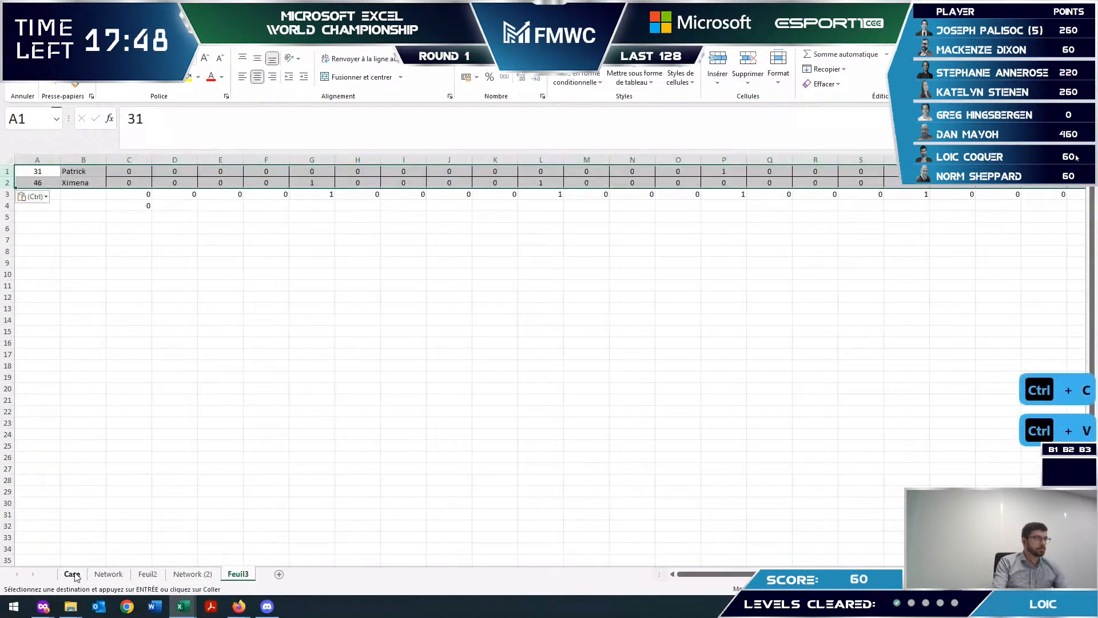
- Enter 0 as the answer for game 38 on the Case sheet
click(72, 574)
click(201, 311)
text(0)
key(Return)
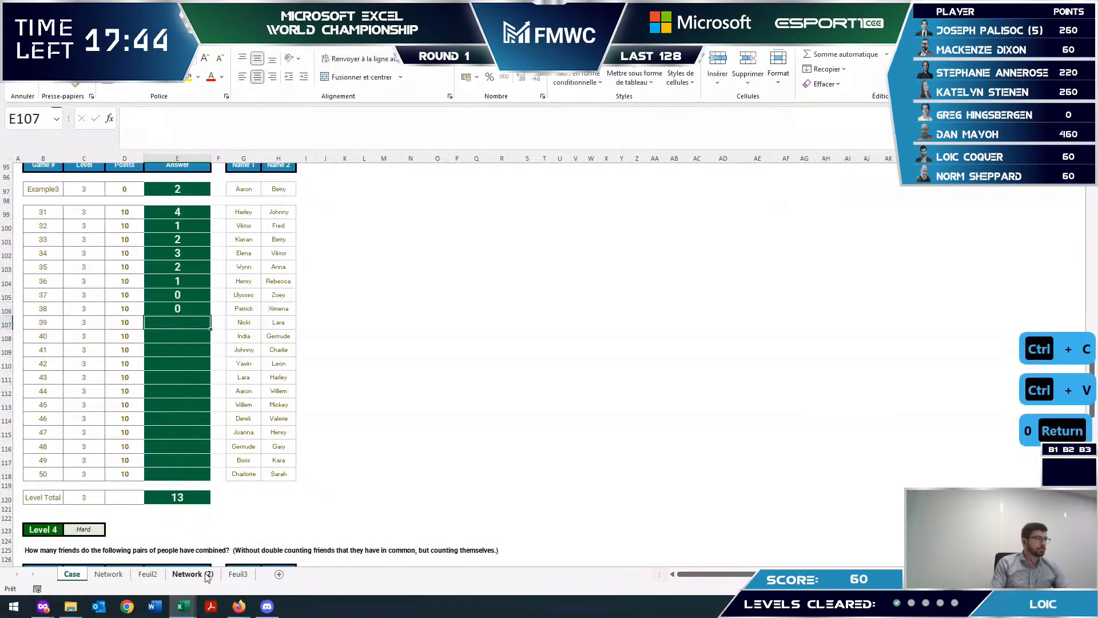
- Copy the game 39 pair's rows, 24 and 29, from Network (2) over rows 1 and 2 of Feuil3
click(238, 573)
click(193, 574)
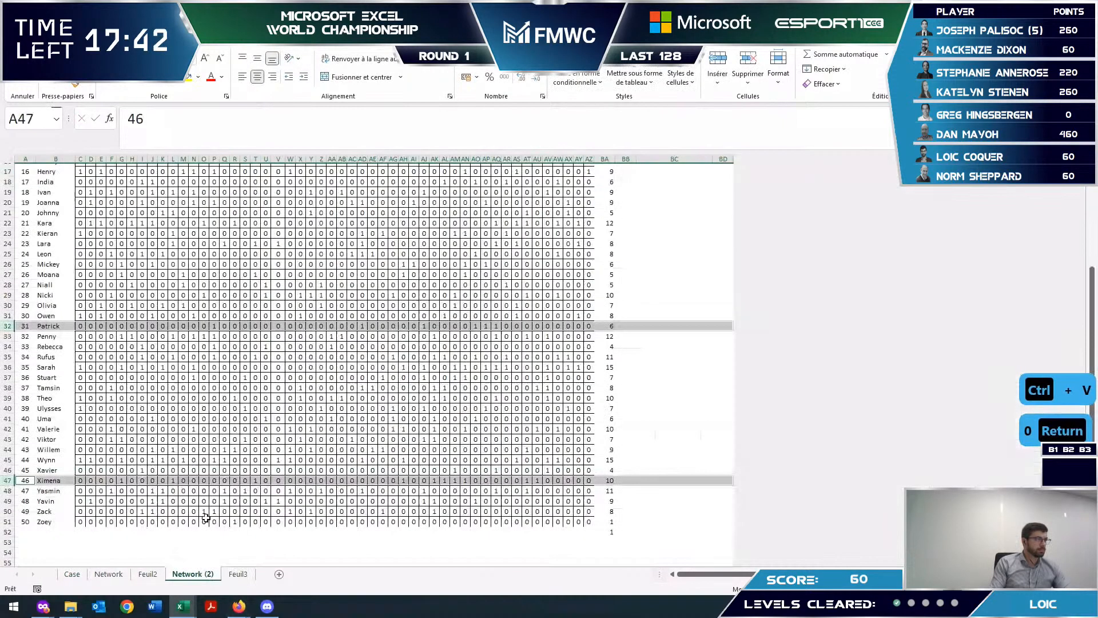
scroll(93, 498, down, 3)
scroll(115, 292, up, 2)
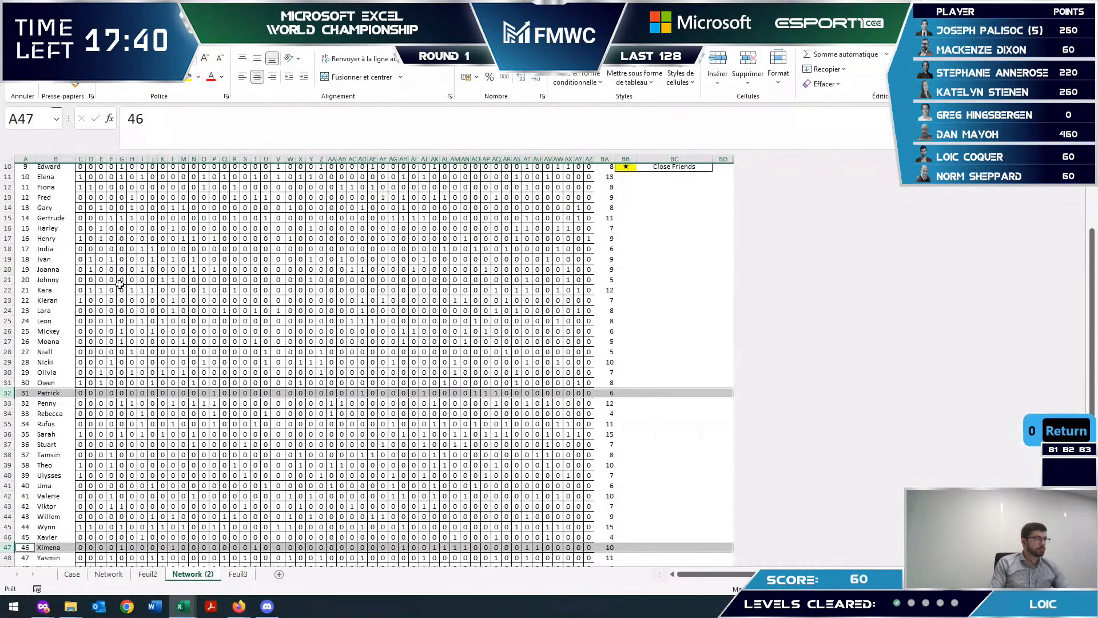
click(22, 362)
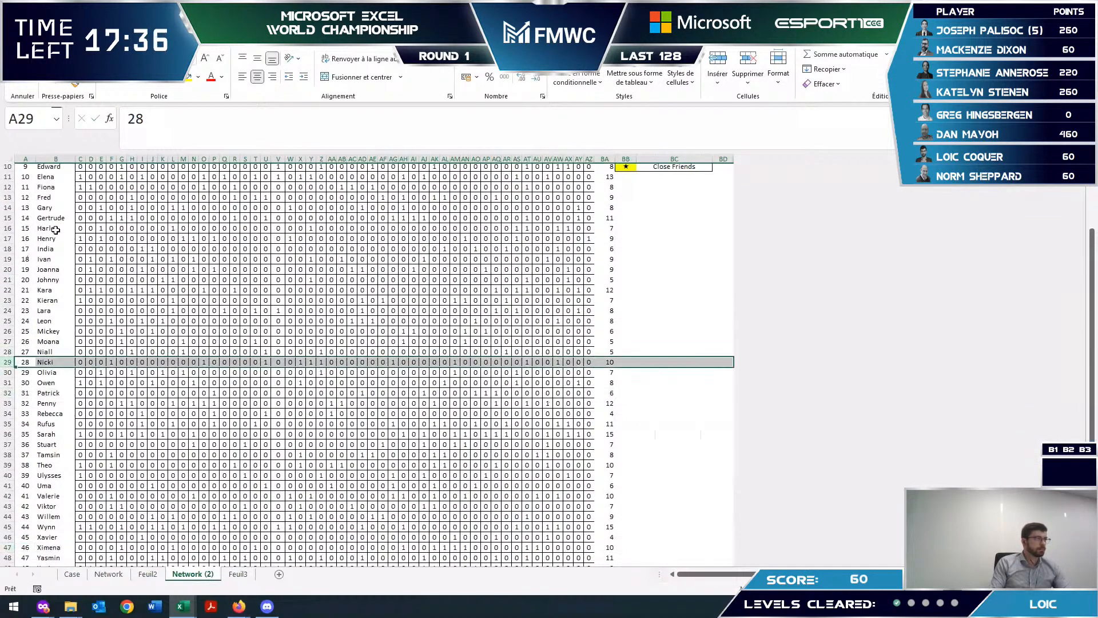
click(41, 310)
key(ctrl+c)
key(ctrl+Page_Down)
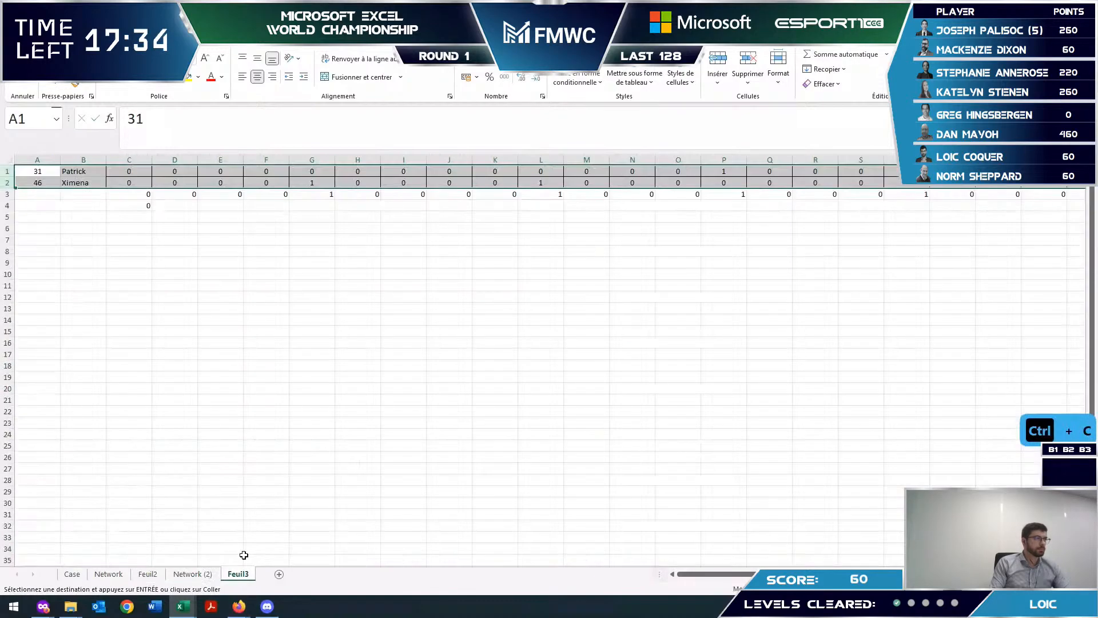
key(ctrl+v)
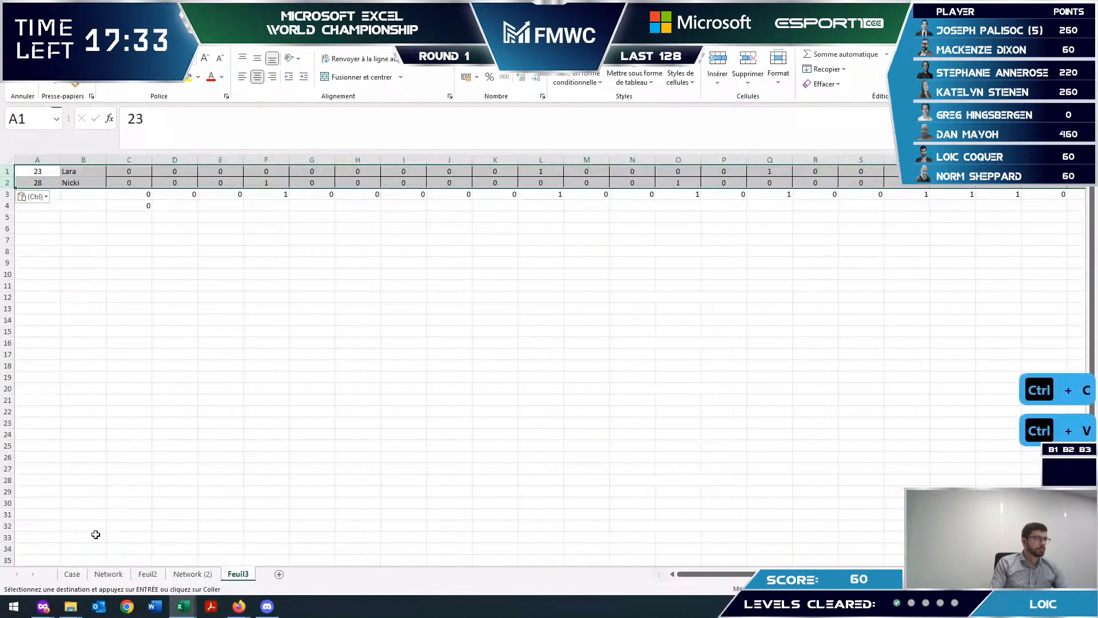
- Enter 0 as the answer for game 39 on the Case sheet
click(225, 350)
key(ctrl+Page_Up)
key(ctrl+Page_Up)
key(ctrl+Page_Up)
key(ctrl+Page_Up)
text(0)
key(Return)
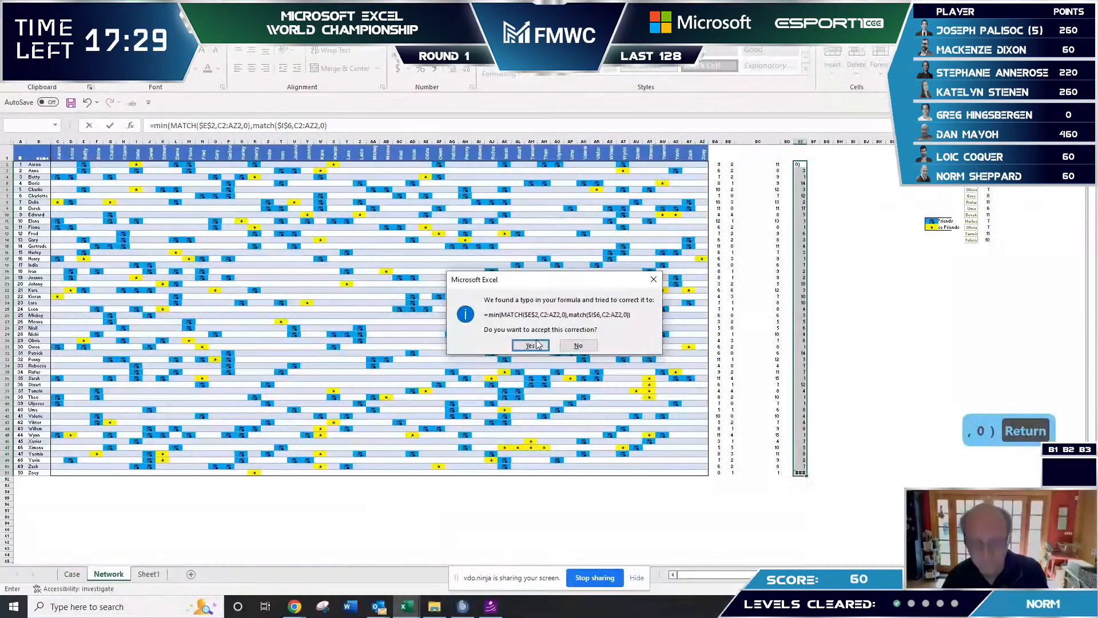
- Try filling column BE of the Network sheet from BE2 down with =MIN(MATCH($E$2,C2:AZ2,0),MATCH($I$6,C2:AZ2,0))
key(Return)
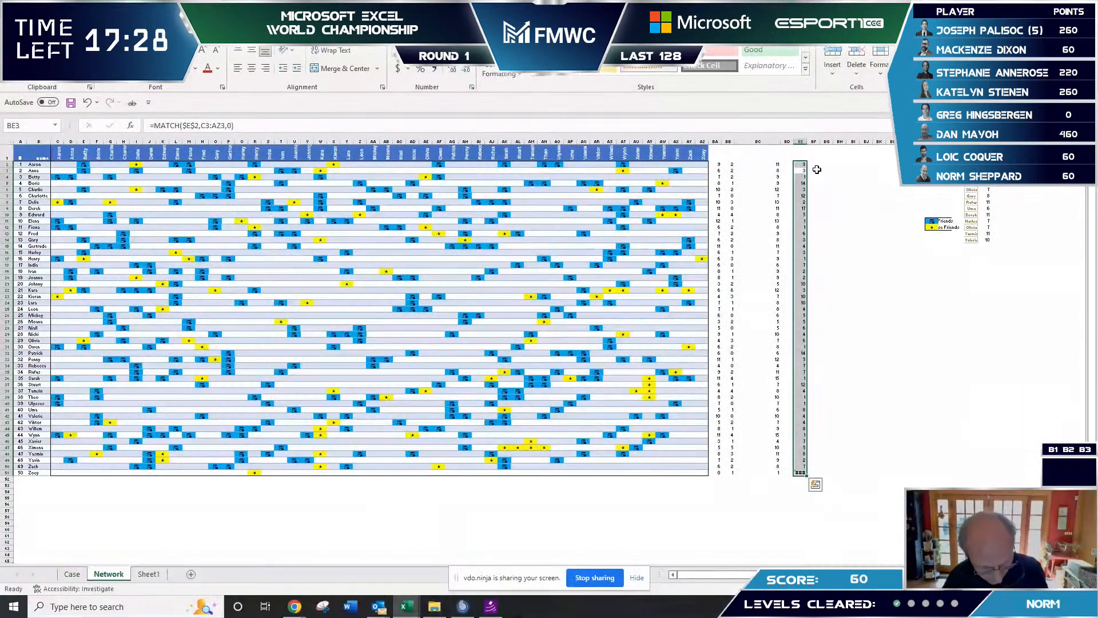
key(ctrl+d)
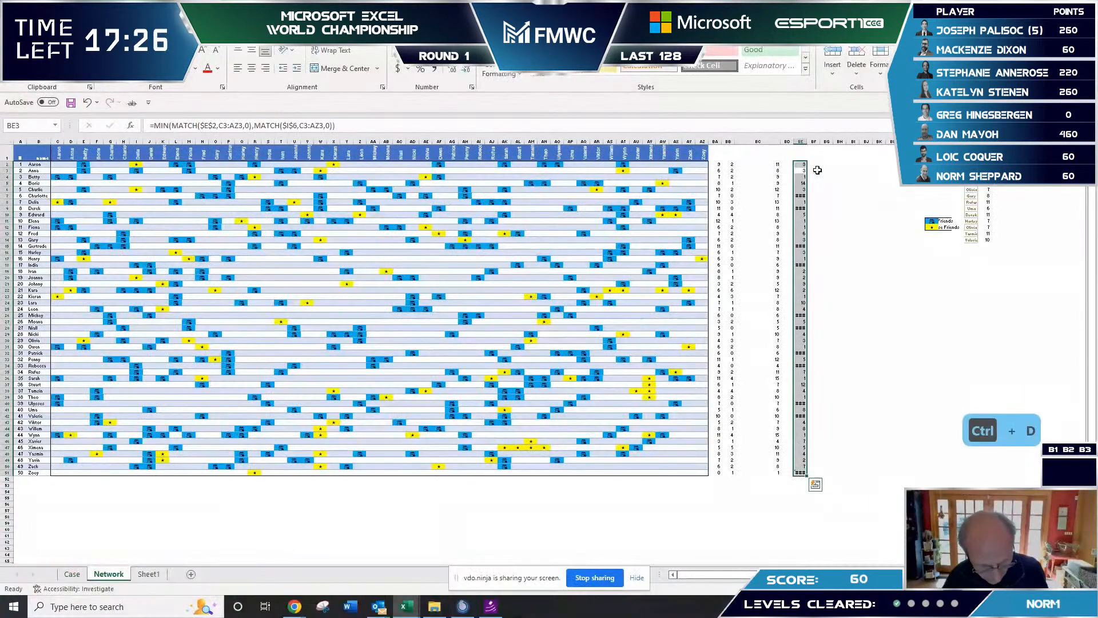
click(800, 195)
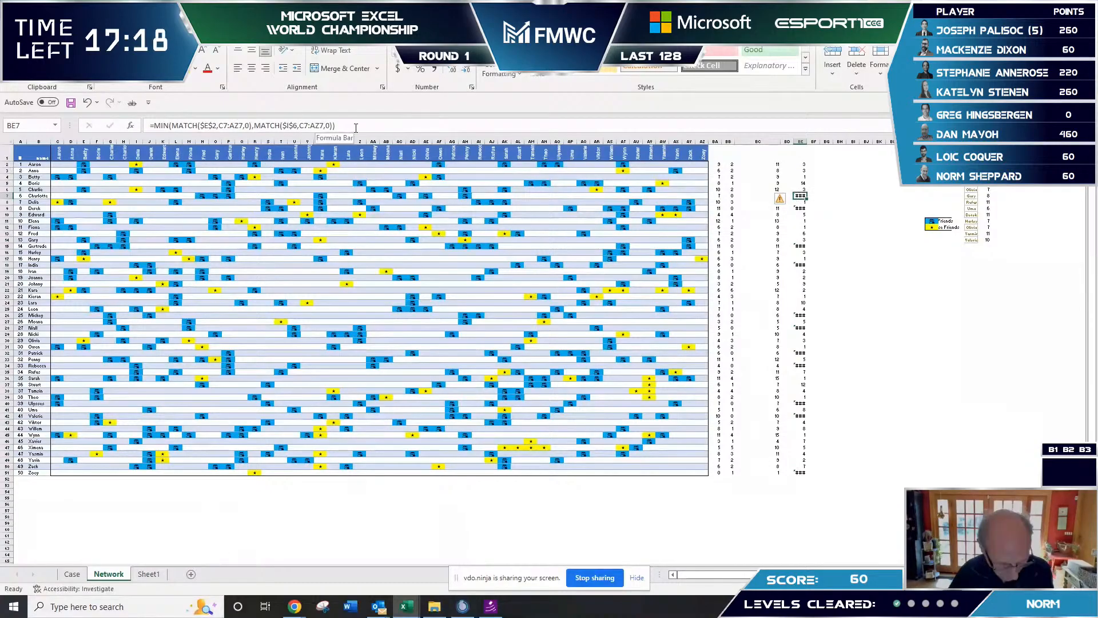
key(ctrl+z)
key(ctrl+z)
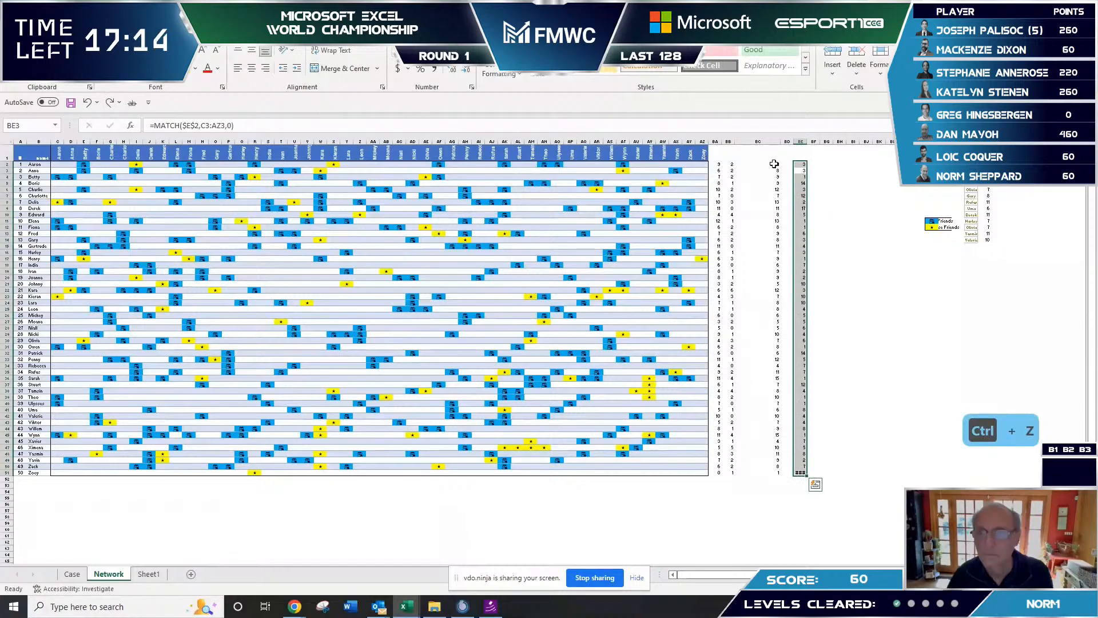
click(162, 125)
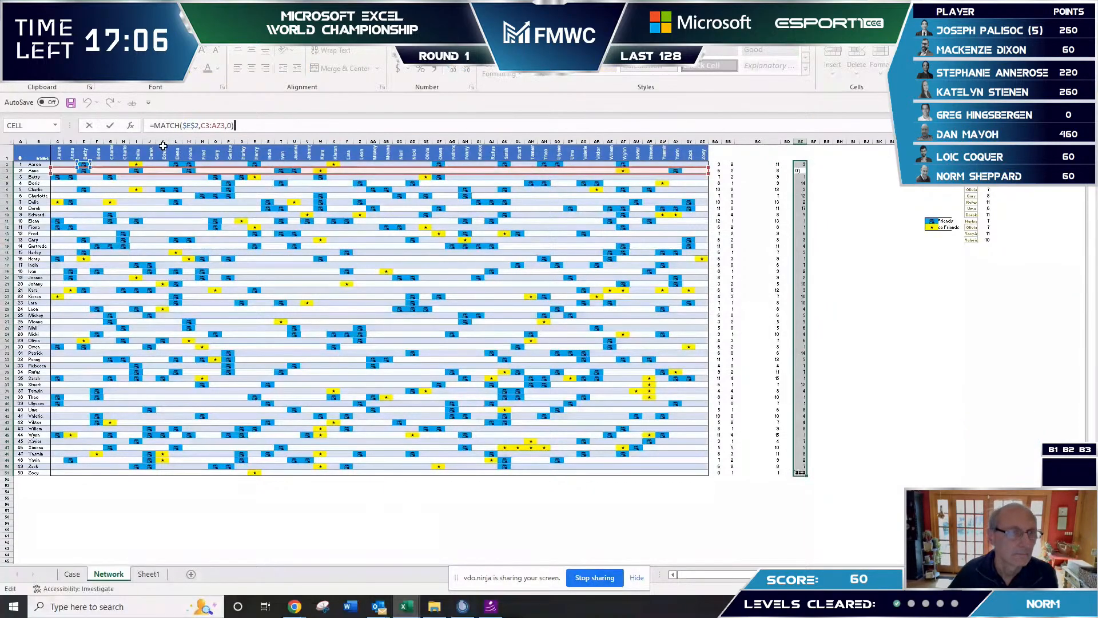
key(Escape)
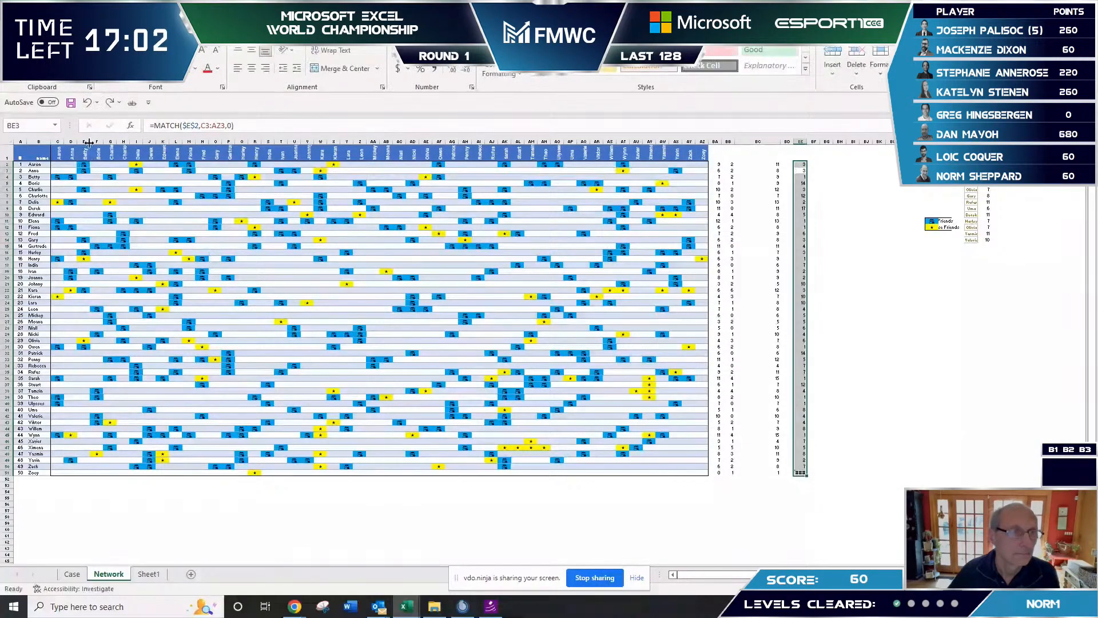
- Replace the $E$2 reference in BE2's first MATCH with the friends symbol copied from cell E2
click(84, 165)
click(154, 125)
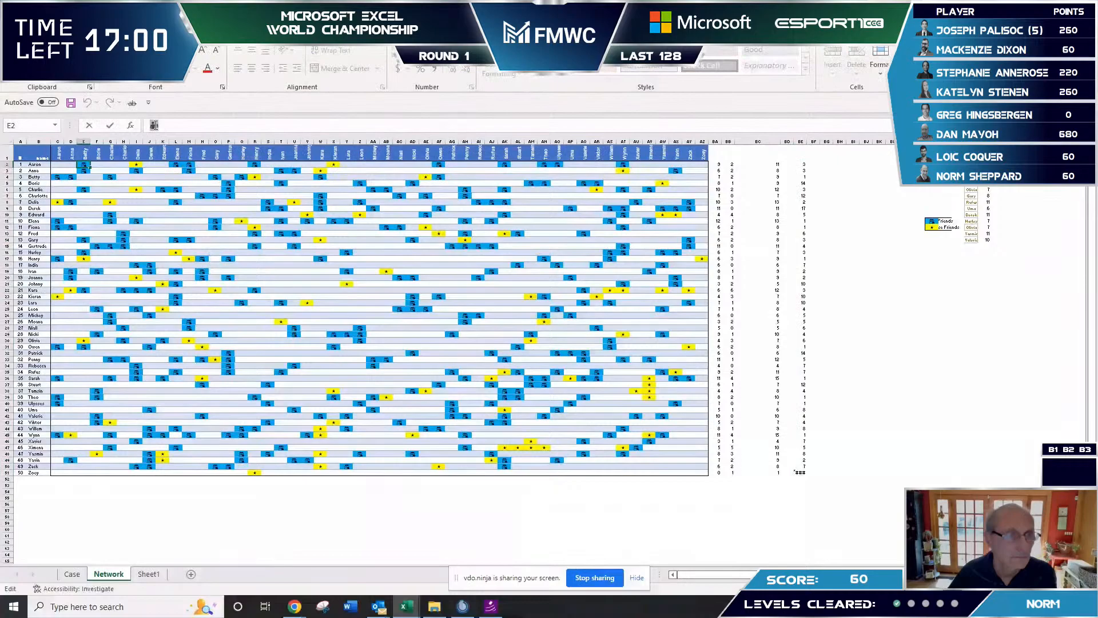
key(ctrl+c)
click(800, 165)
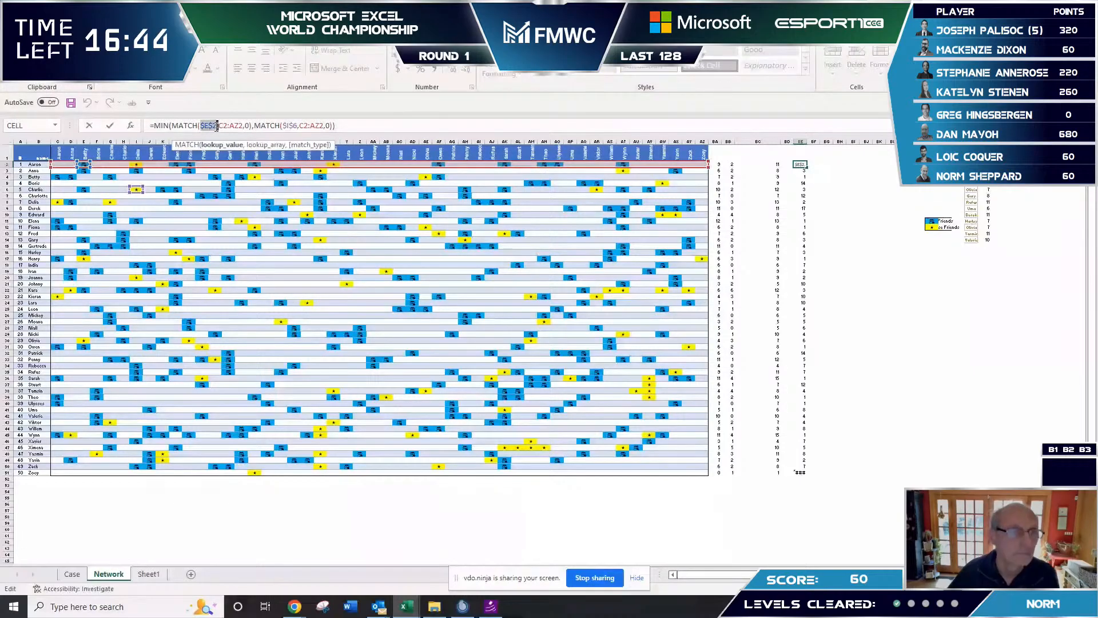
key(ctrl+v)
key(Return)
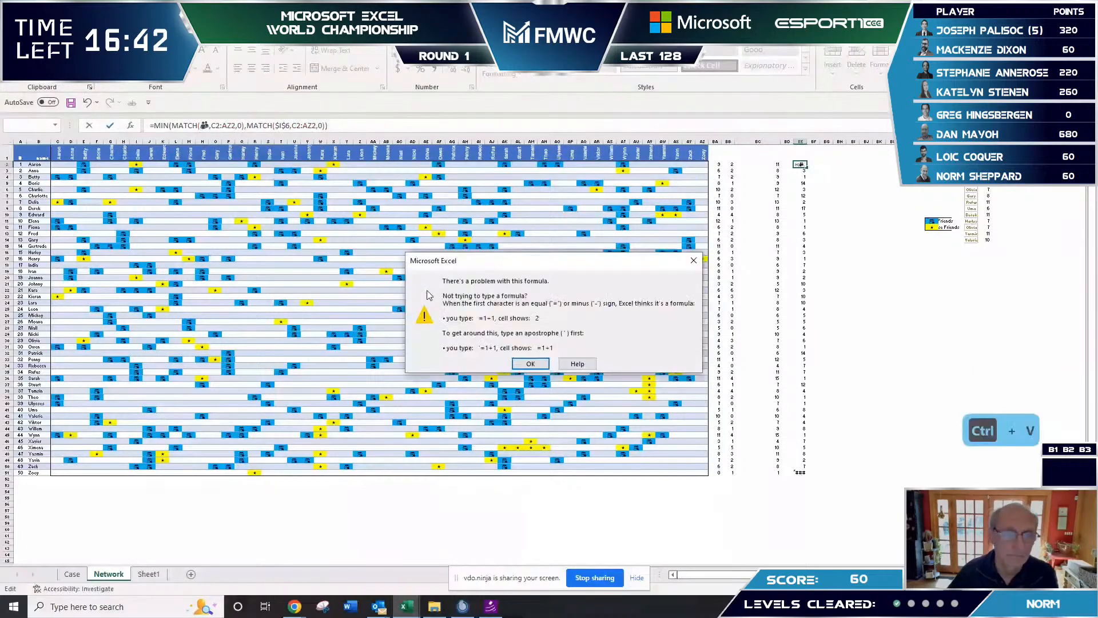
click(530, 364)
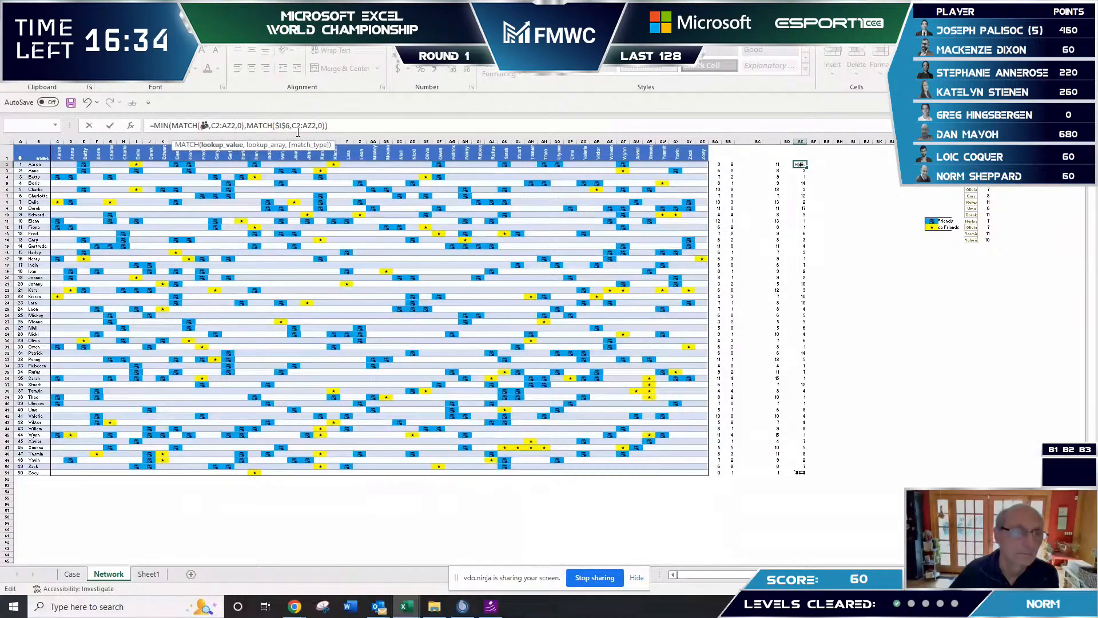
- Enclose the friends symbol in BE2's first MATCH in double quotes and accept the formula
text(")
key(Right)
text(")
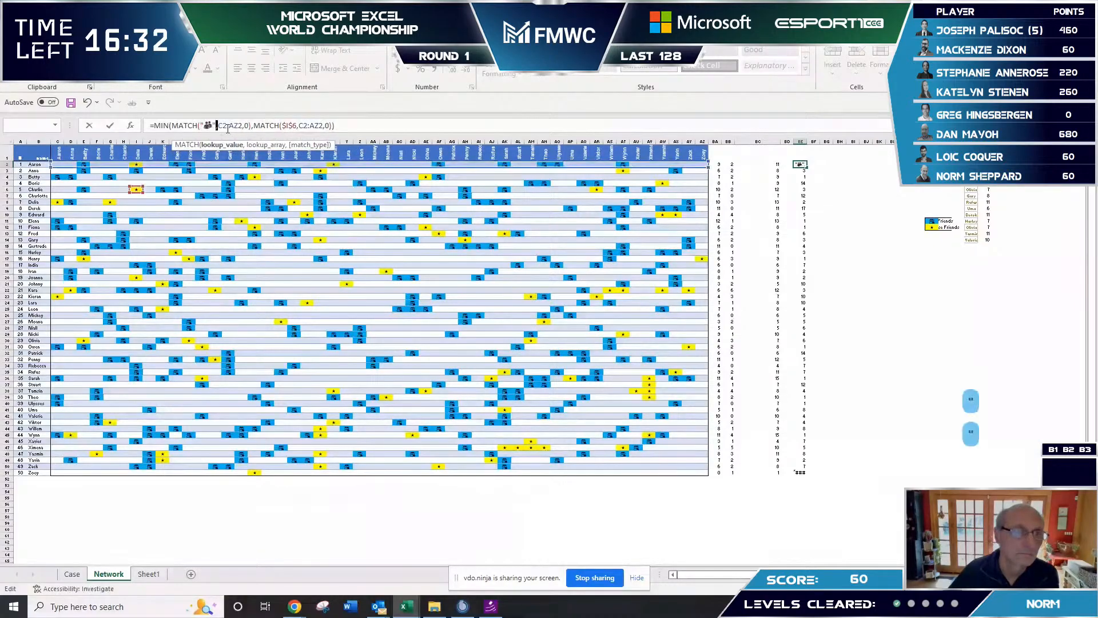
click(110, 125)
- Start replacing the $I$6 reference in BE2's second MATCH with the quoted star symbol copied from cell I2
click(136, 164)
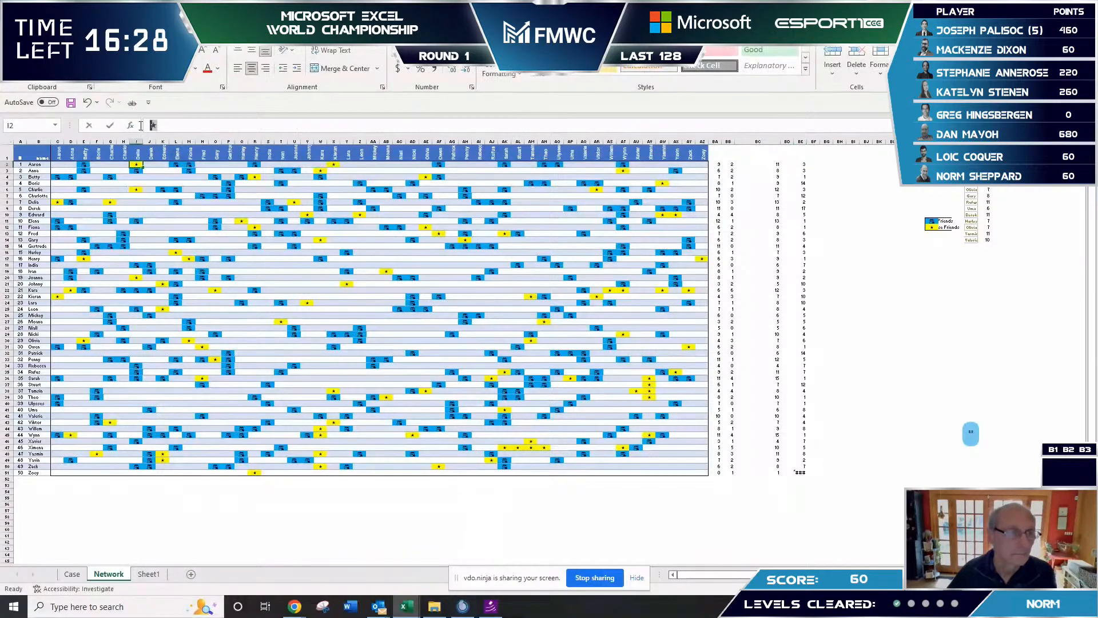
click(152, 125)
key(ctrl+c)
key(Escape)
click(799, 165)
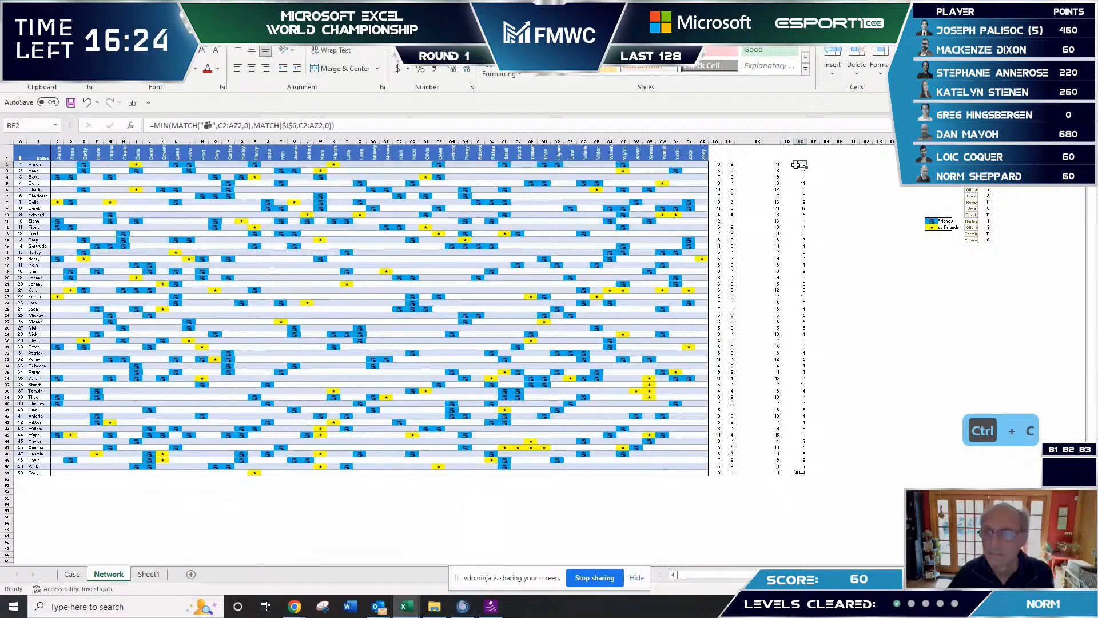
double_click(288, 125)
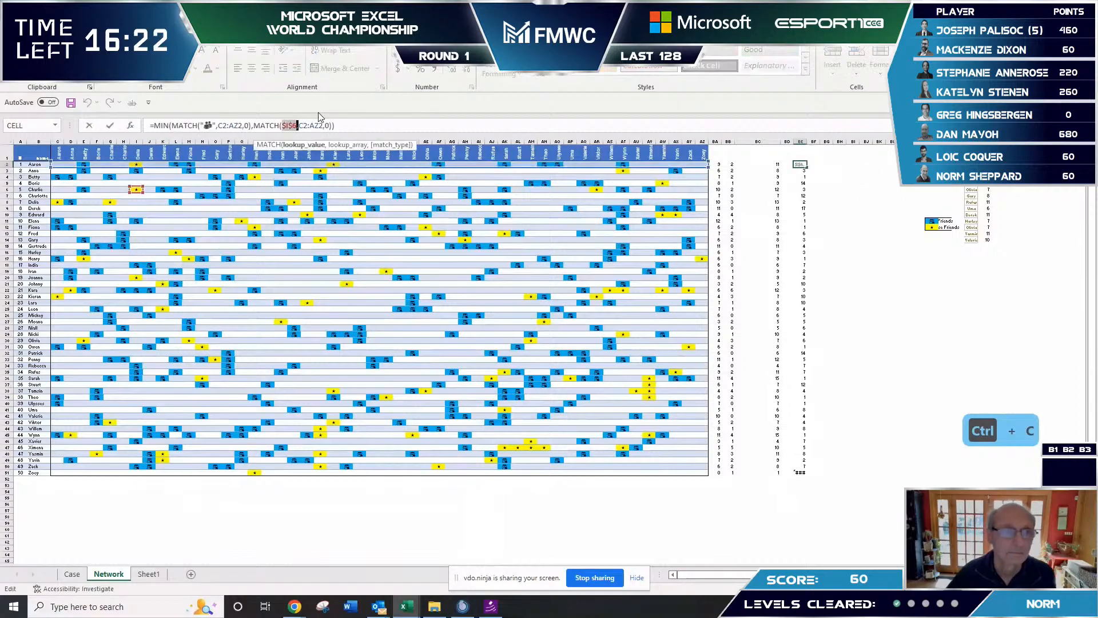
text(")
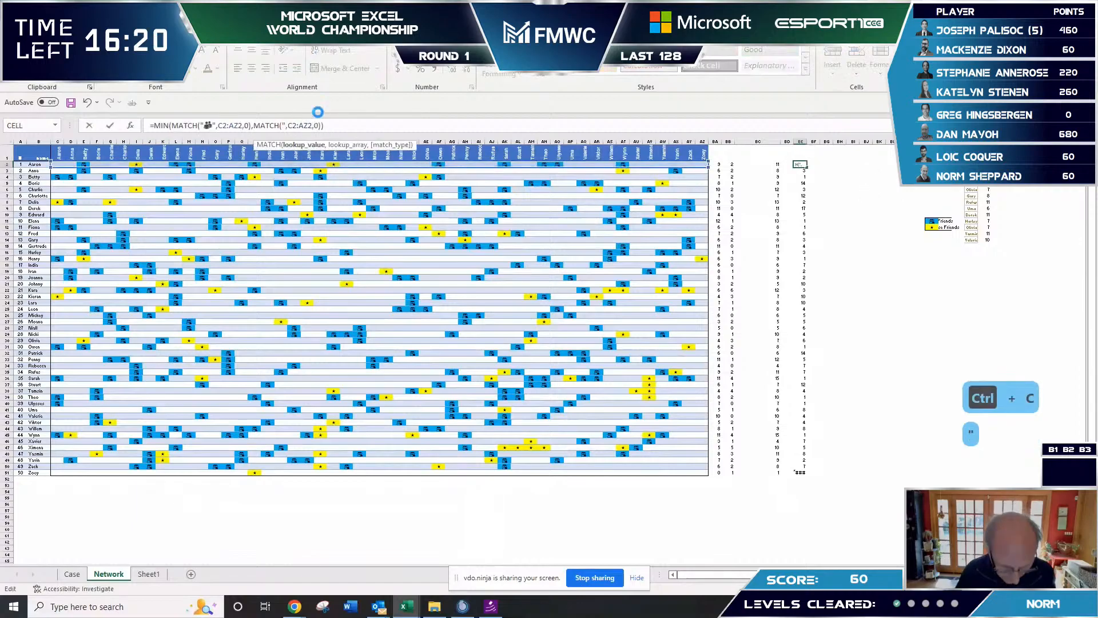
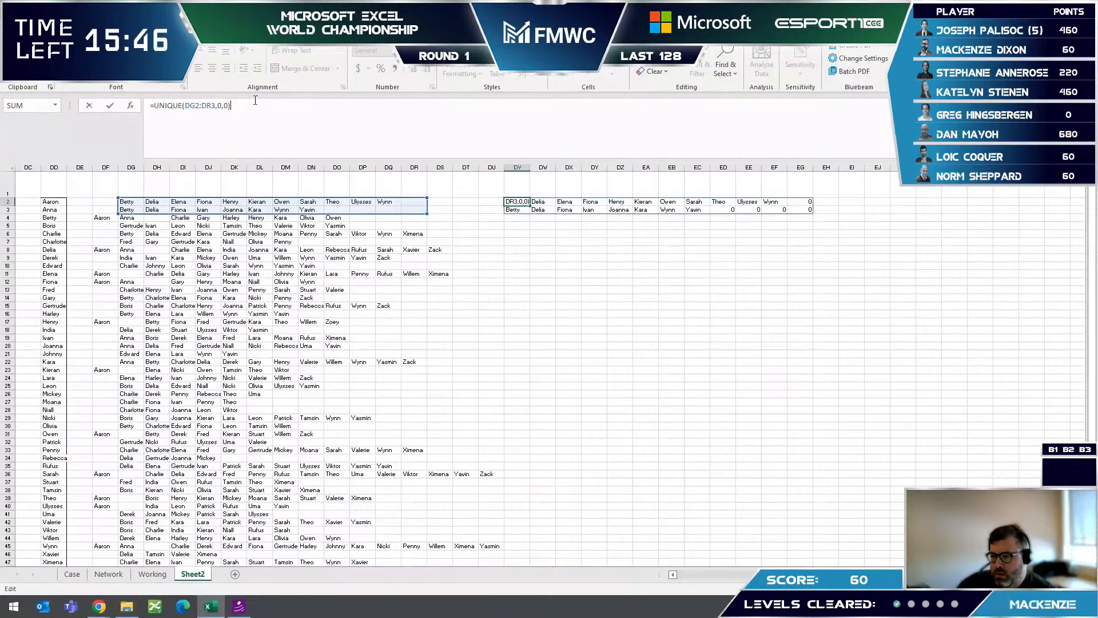
- Cancel the UNIQUE formula edit on Sheet2 and examine the formulas behind the friend lists in row 2
key(Escape)
click(453, 241)
click(568, 245)
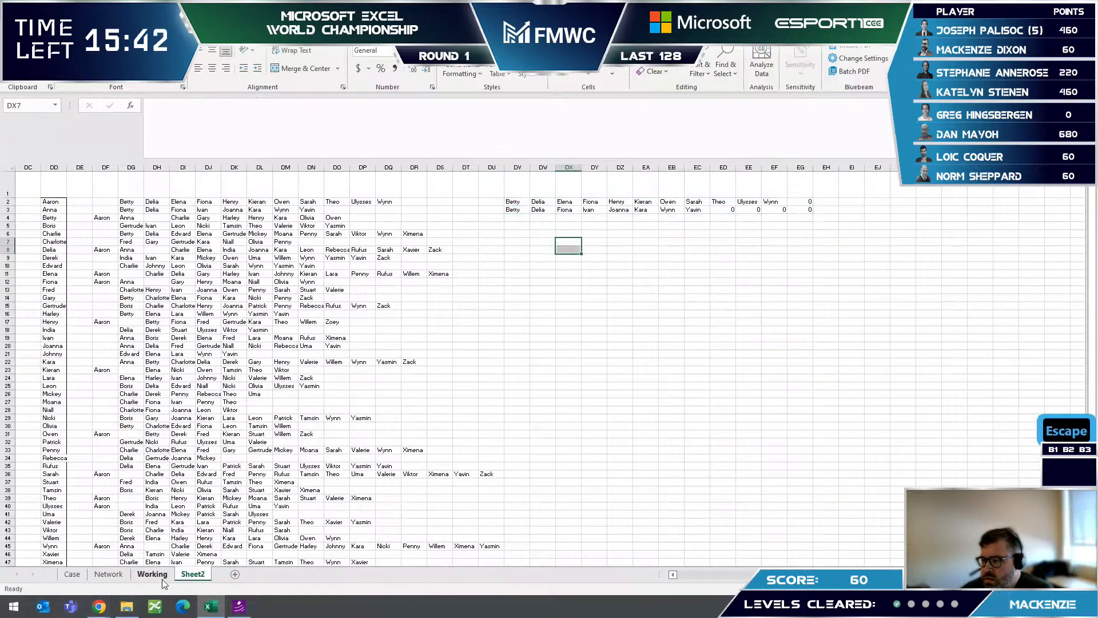
click(521, 209)
key(Up)
click(538, 240)
click(178, 203)
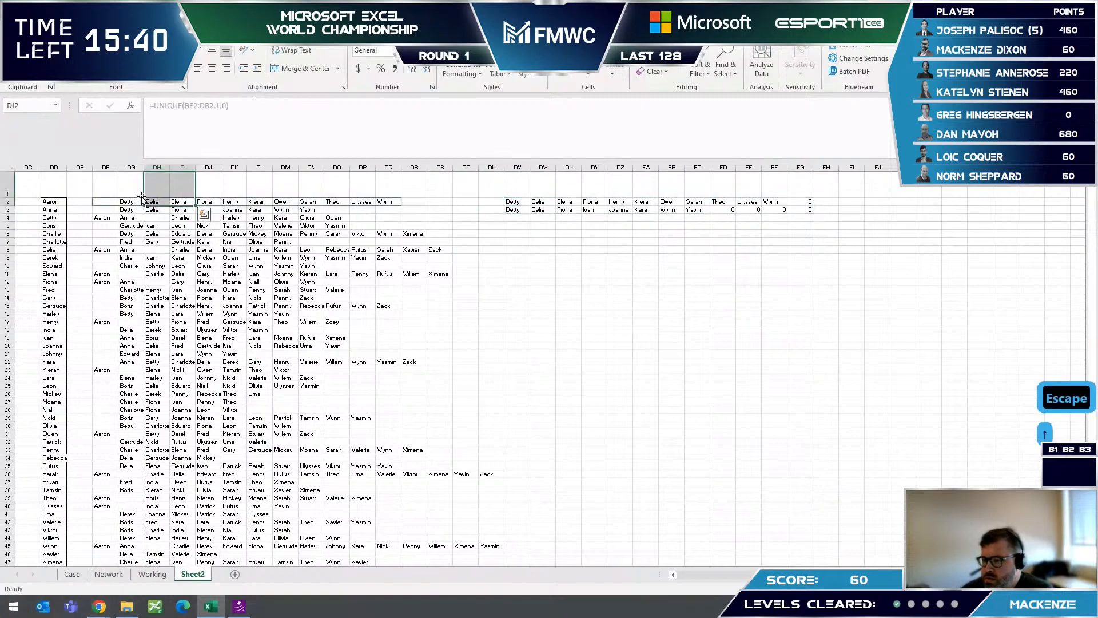
click(135, 202)
key(Left)
key(Left)
key(Left)
key(Left)
key(Left)
key(Left)
key(Right)
key(Right)
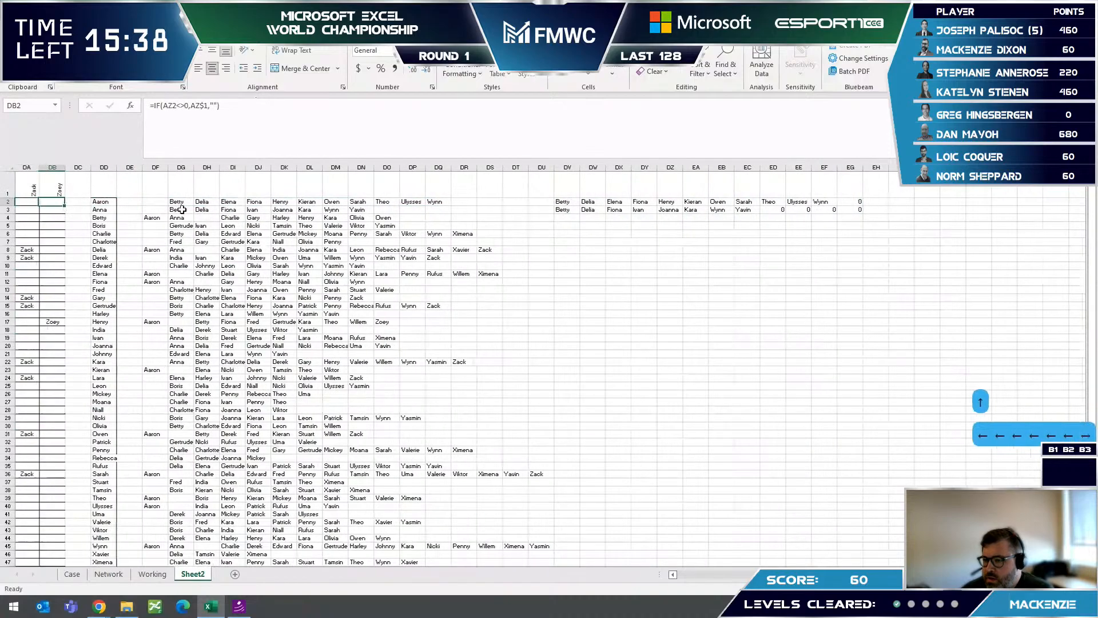
- Go to Level 3 on the Case sheet and select cell L99 in the game 31 row
click(73, 574)
click(322, 393)
click(324, 436)
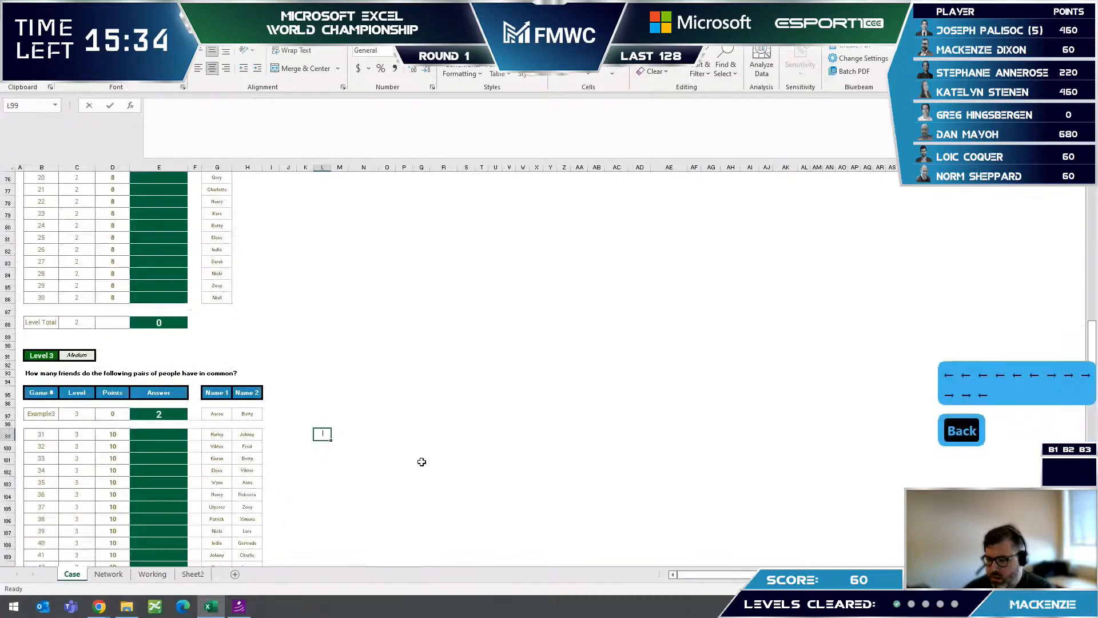
key(BackSpace)
text(xlookup()
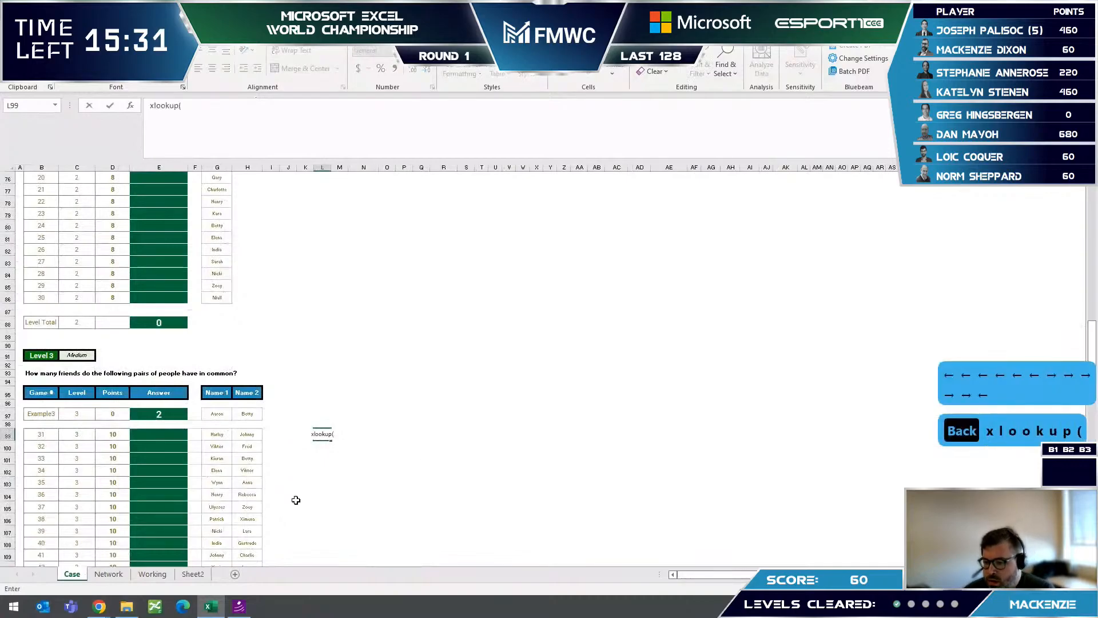
click(217, 434)
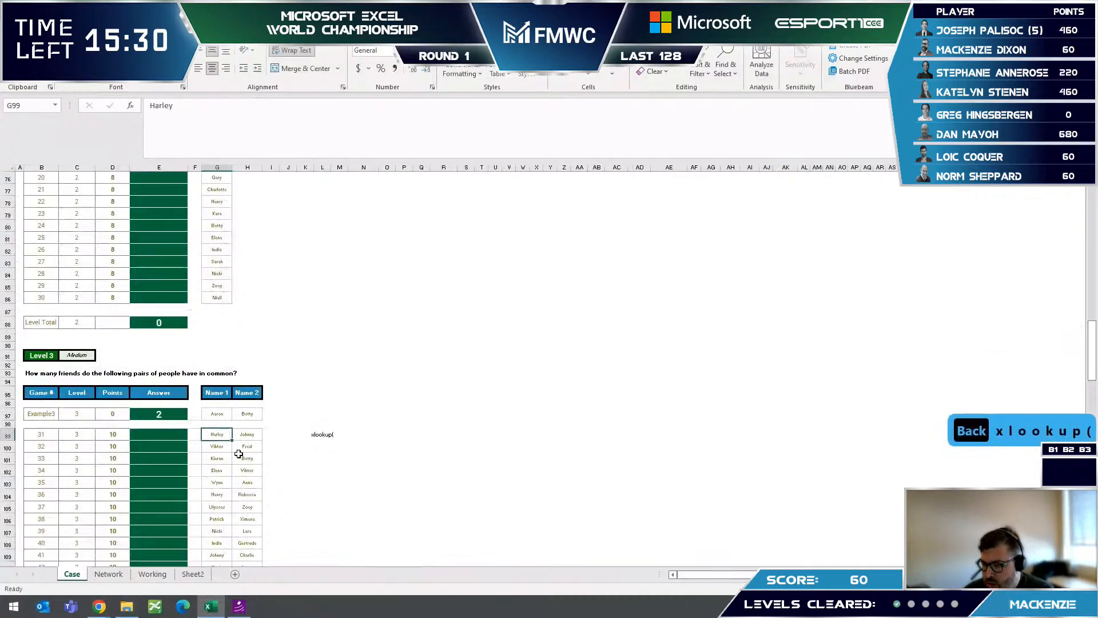
text(,)
double_click(321, 434)
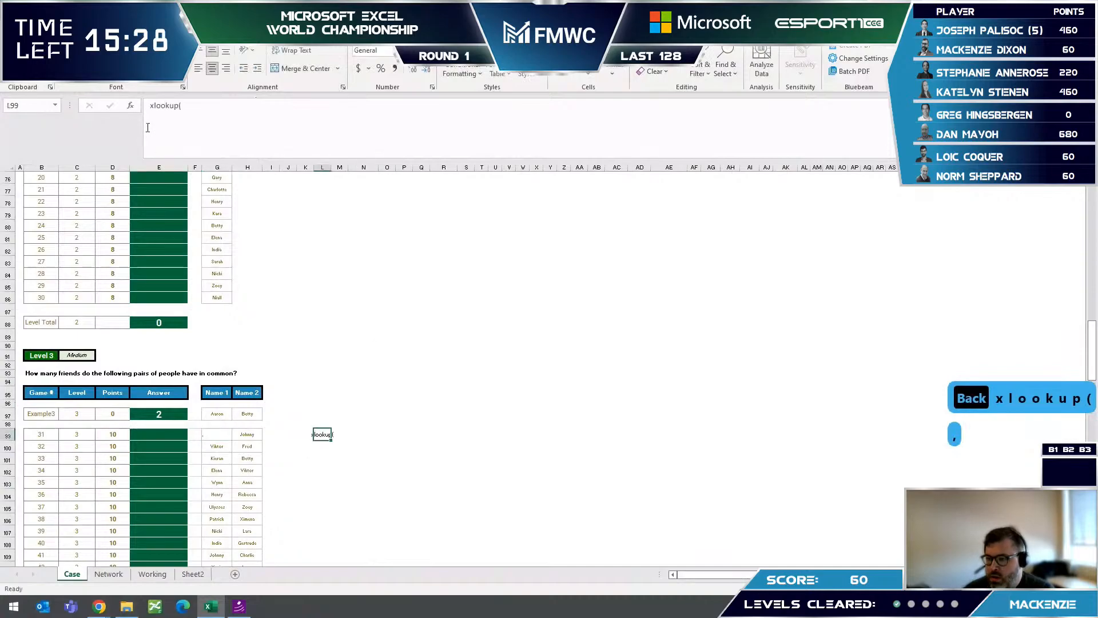
key(Left)
key(Left)
text(=)
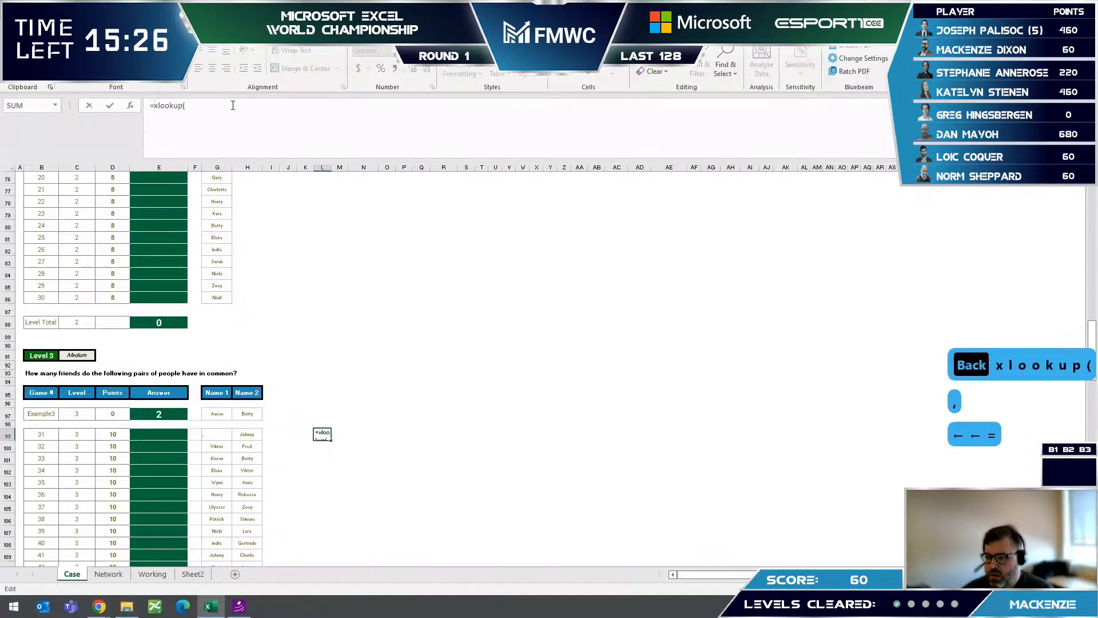
click(216, 434)
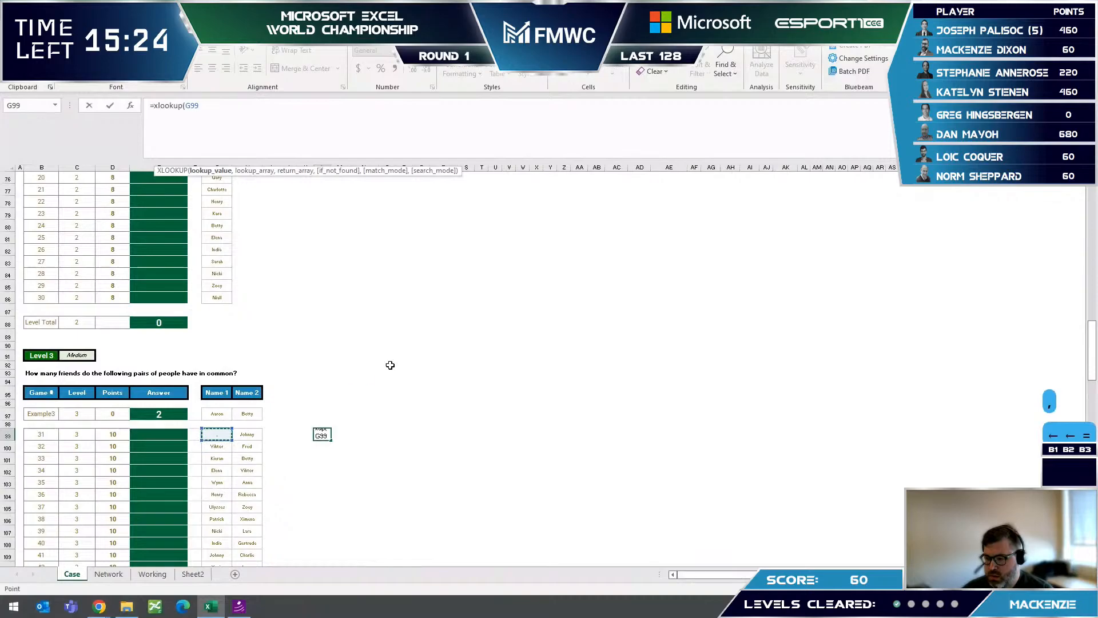
key(Escape)
key(Escape)
key(ctrl+z)
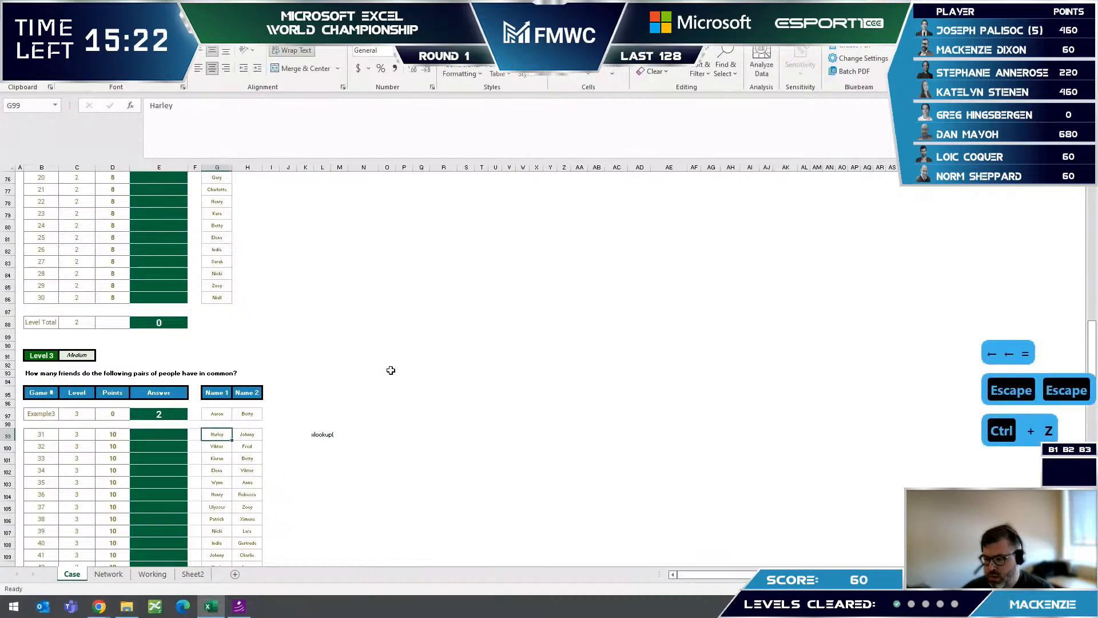
click(390, 370)
click(324, 436)
text(=xll)
key(Tab)
key(BackSpace)
key(Left)
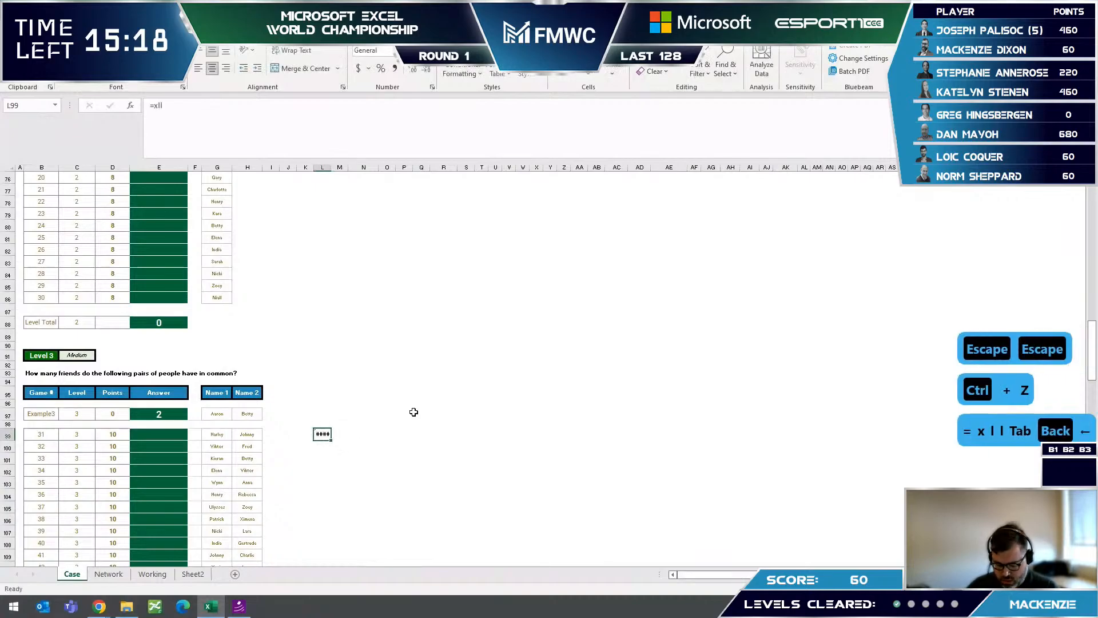
- Start an XLOOKUP in L99 that finds G99 in Sheet2!DD2:DD51, with a return range beginning at Sheet2!DF2
text(=xlookupo)
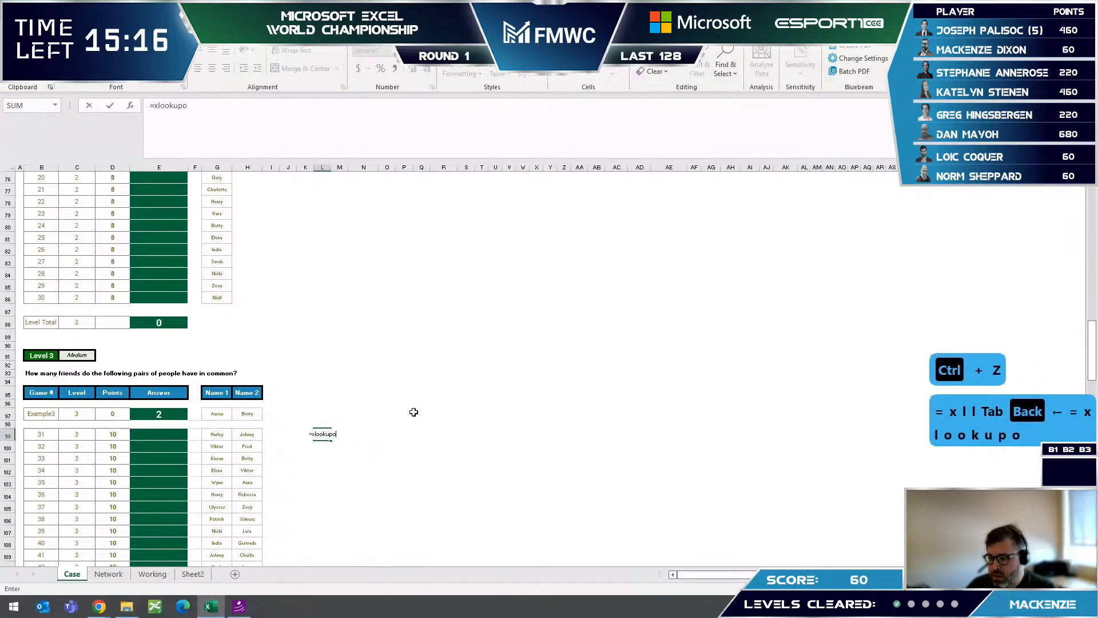
key(BackSpace)
text(()
click(217, 434)
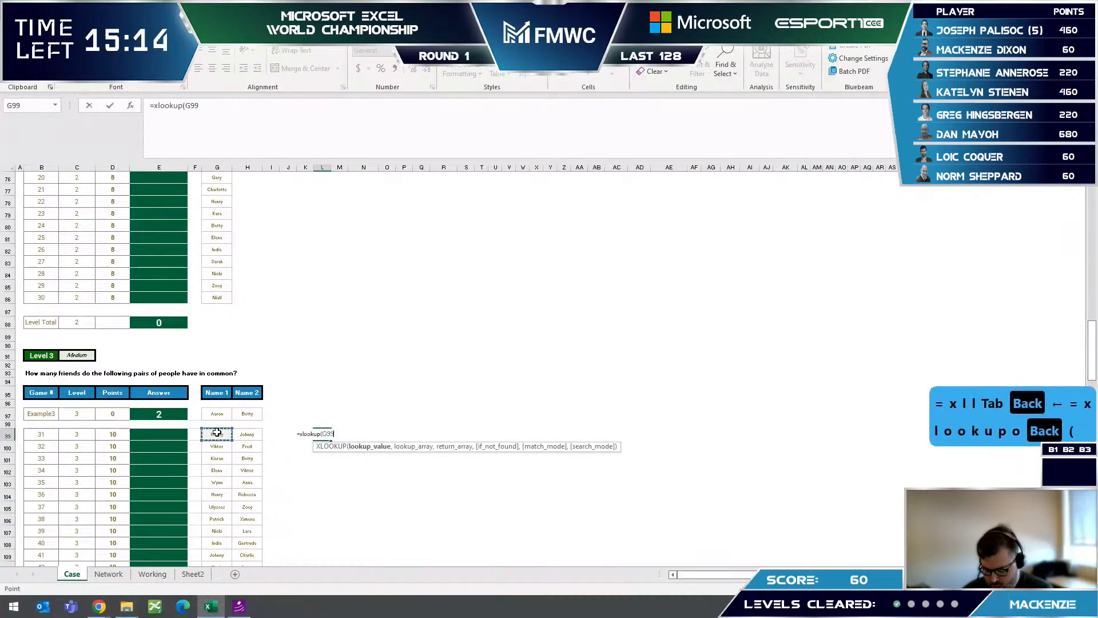
text(,)
click(164, 573)
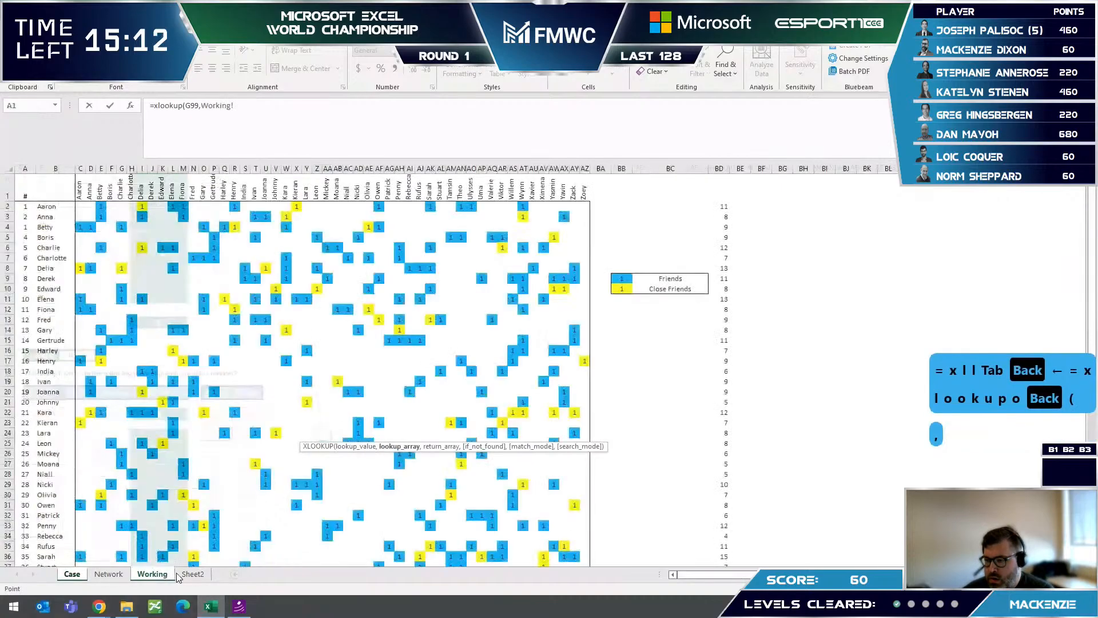
click(192, 574)
drag(105, 187, 102, 552)
text(,)
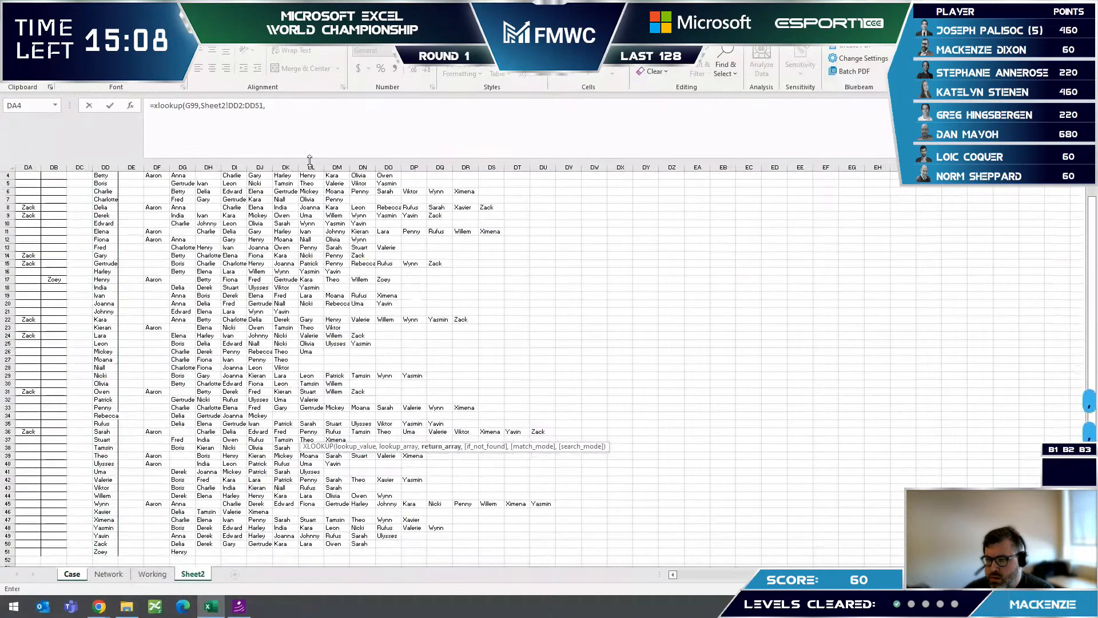
click(306, 119)
scroll(193, 316, up, 1)
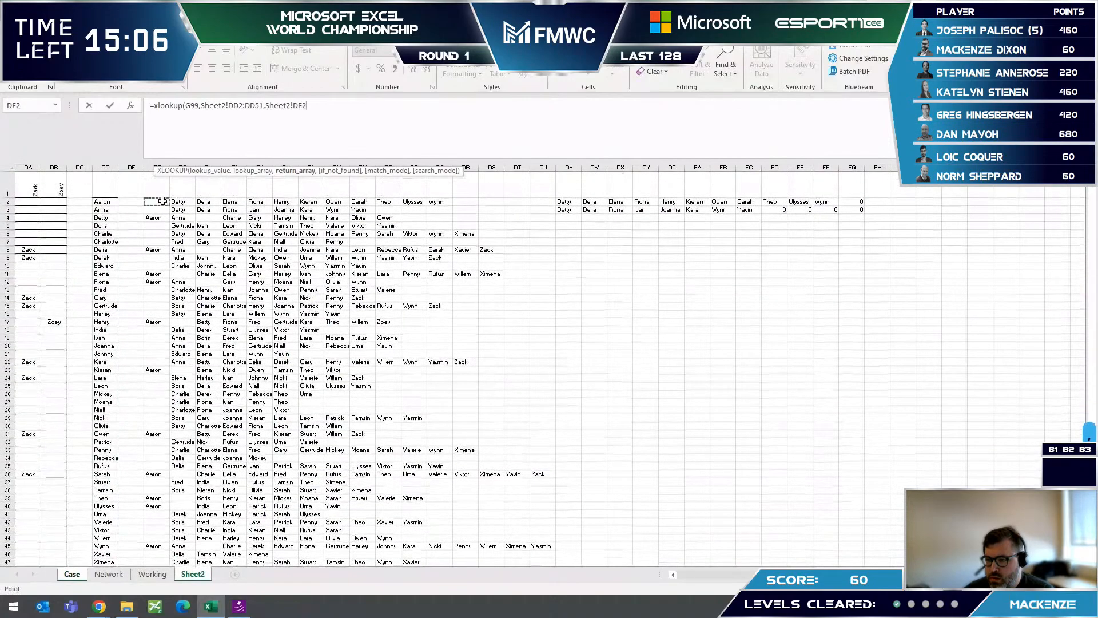
drag(157, 194, 157, 536)
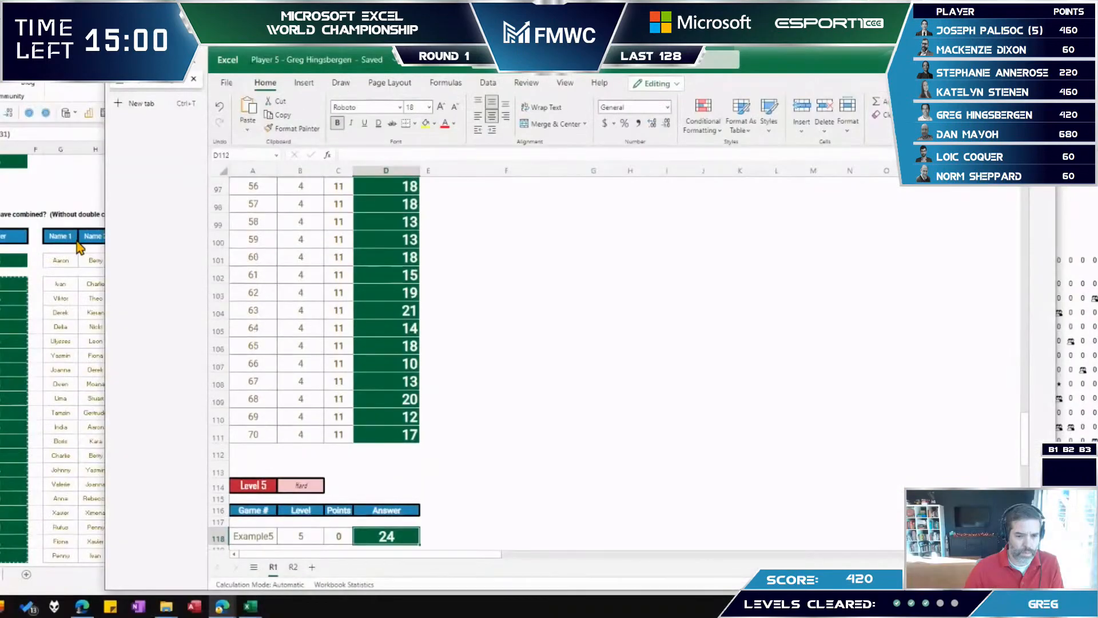
- Read the Level 5 question and its notes on counting who sees each person's shared post
key(Down)
key(Down)
key(Down)
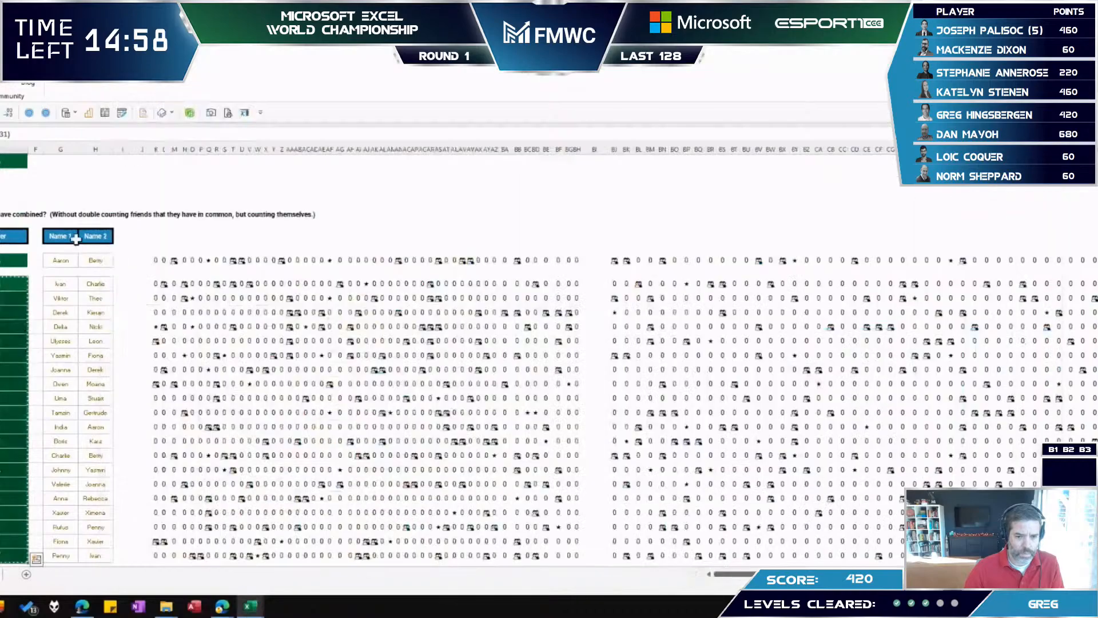
key(ctrl+Page_Down)
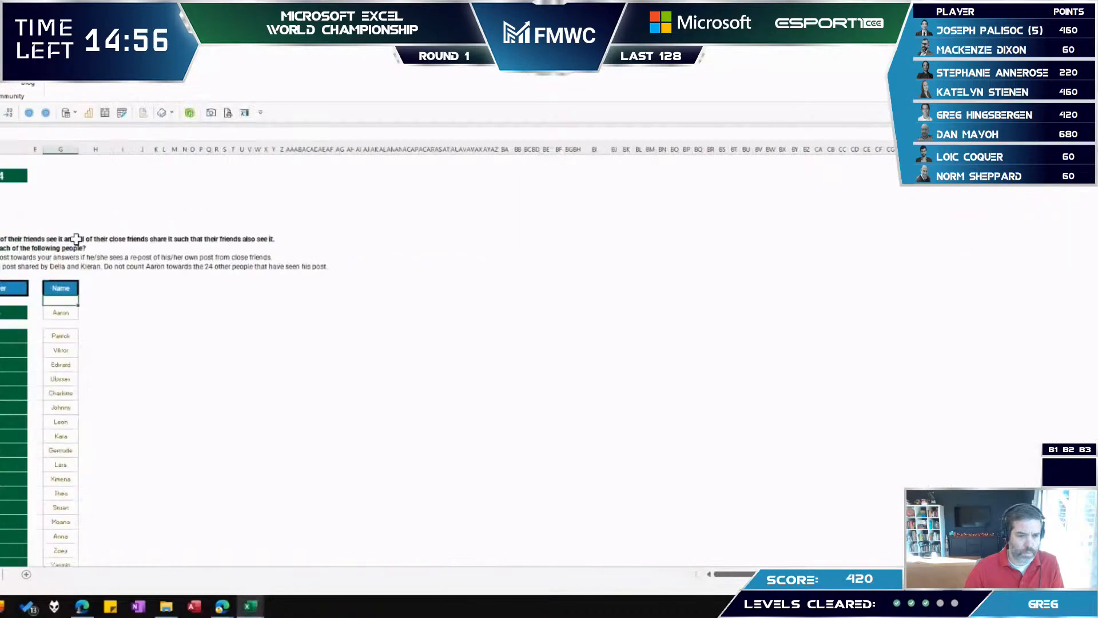
key(ctrl+Page_Up)
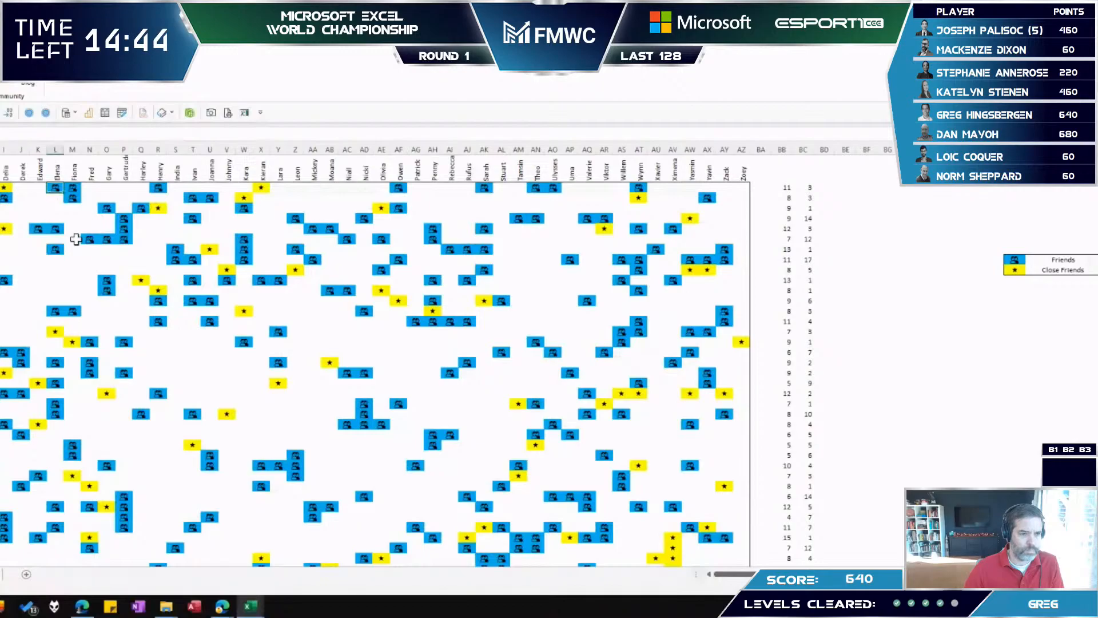
key(ctrl+Page_Up)
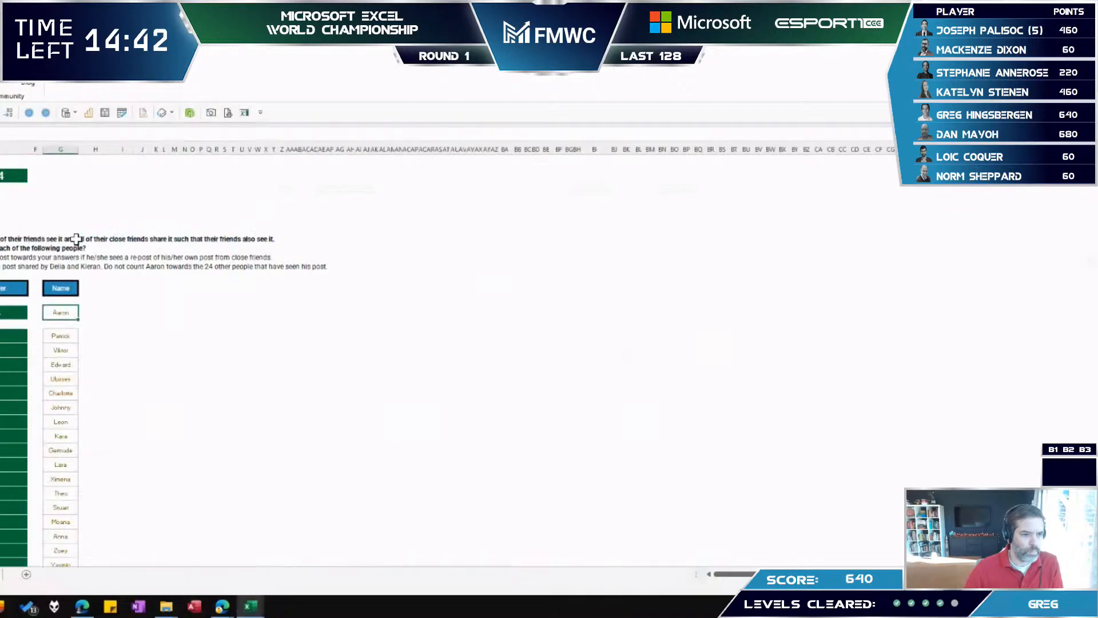
key(Left)
key(Up)
key(Up)
key(Up)
key(Up)
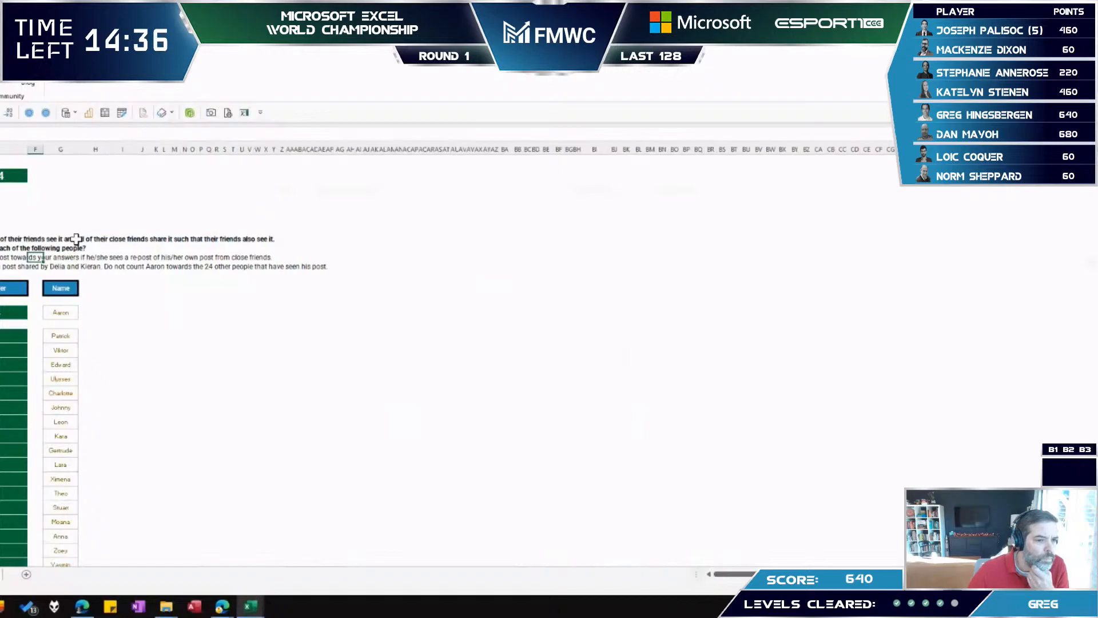
- Examine the Example5 person's friends and close friends in the first row of the network matrix
key(ctrl+Page_Down)
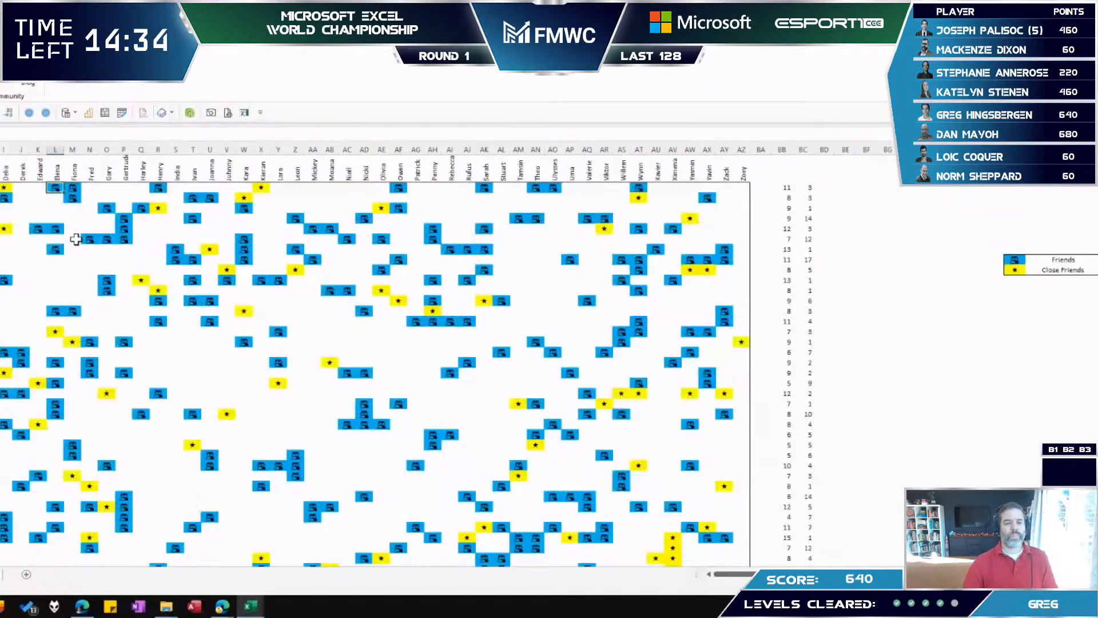
key(Right)
key(Right)
key(Right)
key(Right)
key(Right)
key(Right)
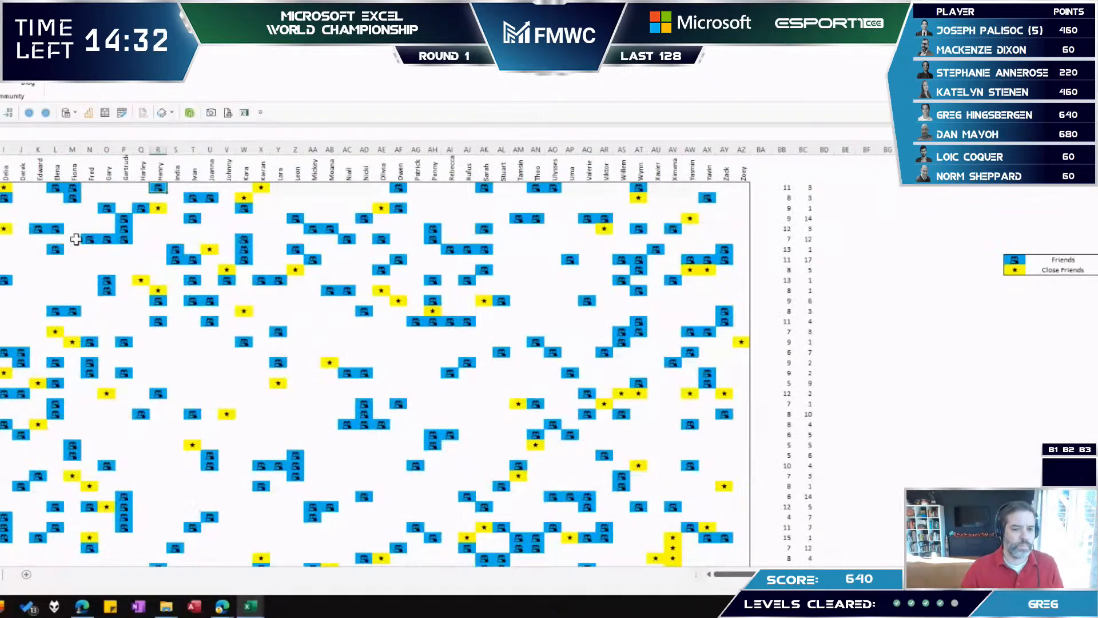
key(ctrl+Page_Up)
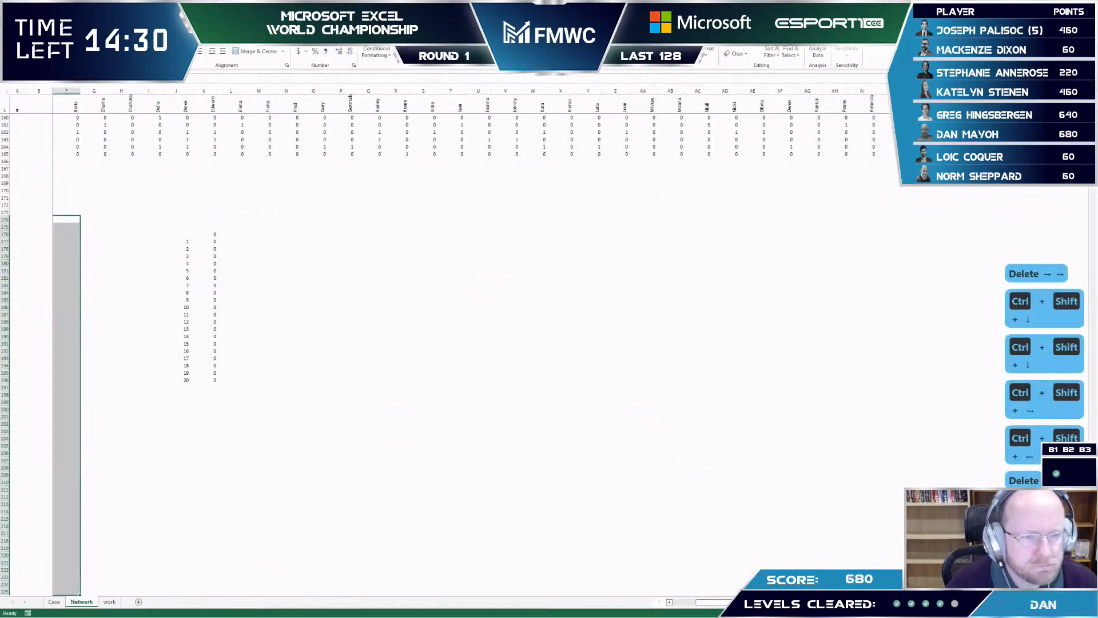
- Clear the column of values below K176 beside the numbered list, keeping the formula in K176
key(Right)
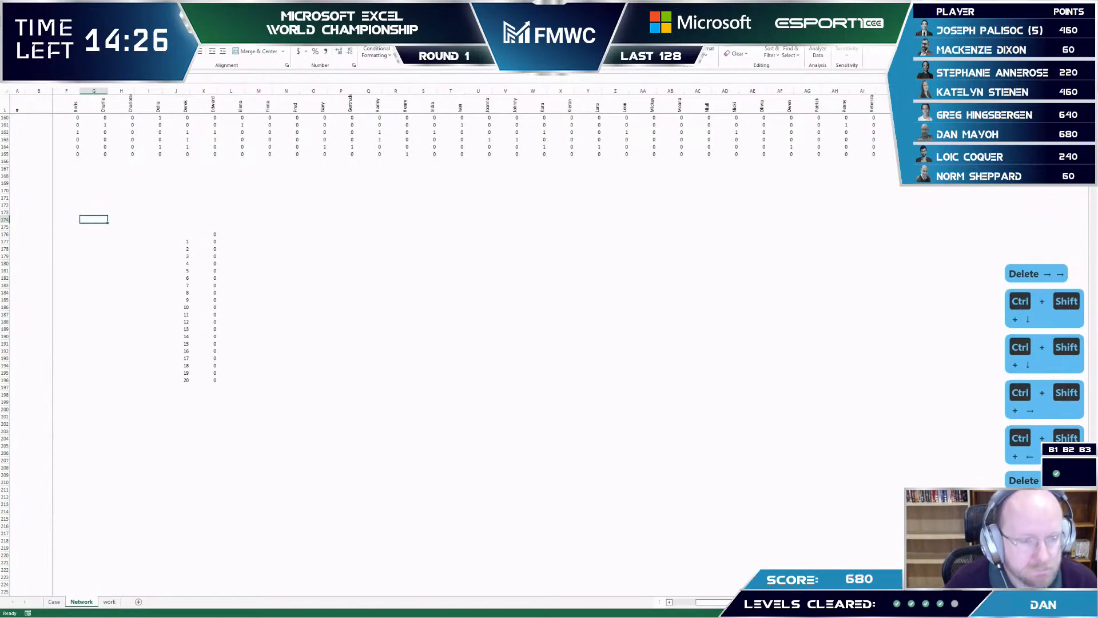
key(Right)
key(Right)
key(Right)
key(Down)
key(Down)
key(Left)
key(Left)
key(Left)
key(Left)
key(Left)
key(Left)
key(Left)
key(Left)
key(Left)
key(Left)
key(Left)
key(Left)
key(Left)
key(Left)
key(Left)
key(Left)
key(Left)
key(Right)
key(Right)
key(Right)
key(Right)
key(Right)
key(Right)
key(Right)
key(Right)
key(Right)
key(Right)
key(Down)
key(Left)
key(Right)
key(ctrl+shift+Down)
key(Delete)
- Extend the number sequence starting in J177 so it runs to 30
key(Left)
key(F2)
key(Left)
key(Left)
key(Left)
key(Delete)
text(3)
key(Return)
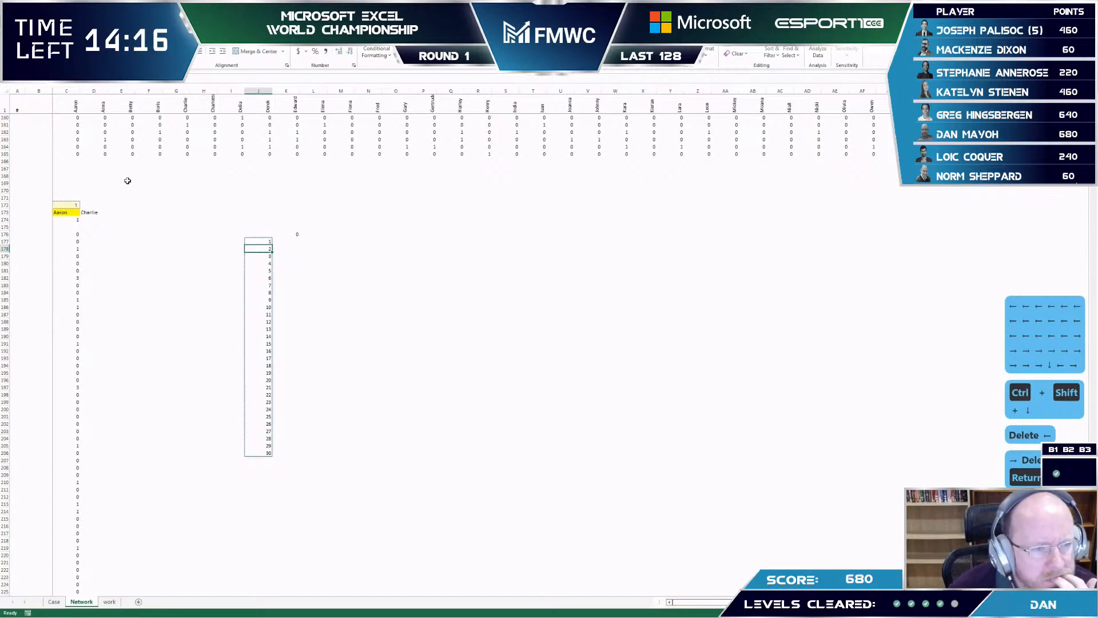
- Inspect the formula in C176 and the looked-up person's friend values listed below it
click(97, 241)
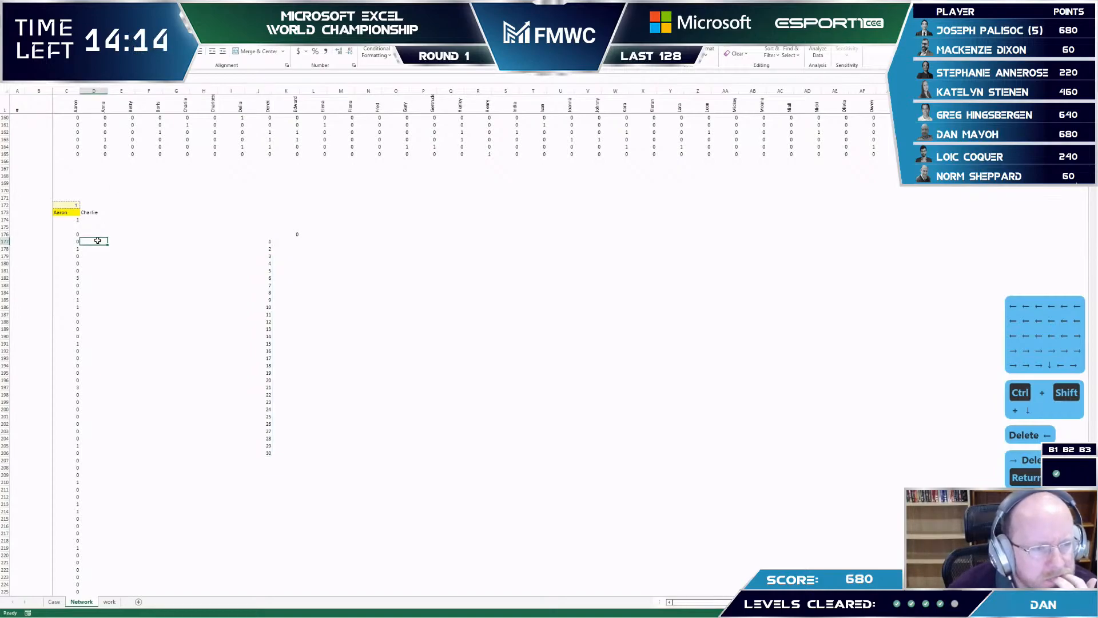
click(85, 280)
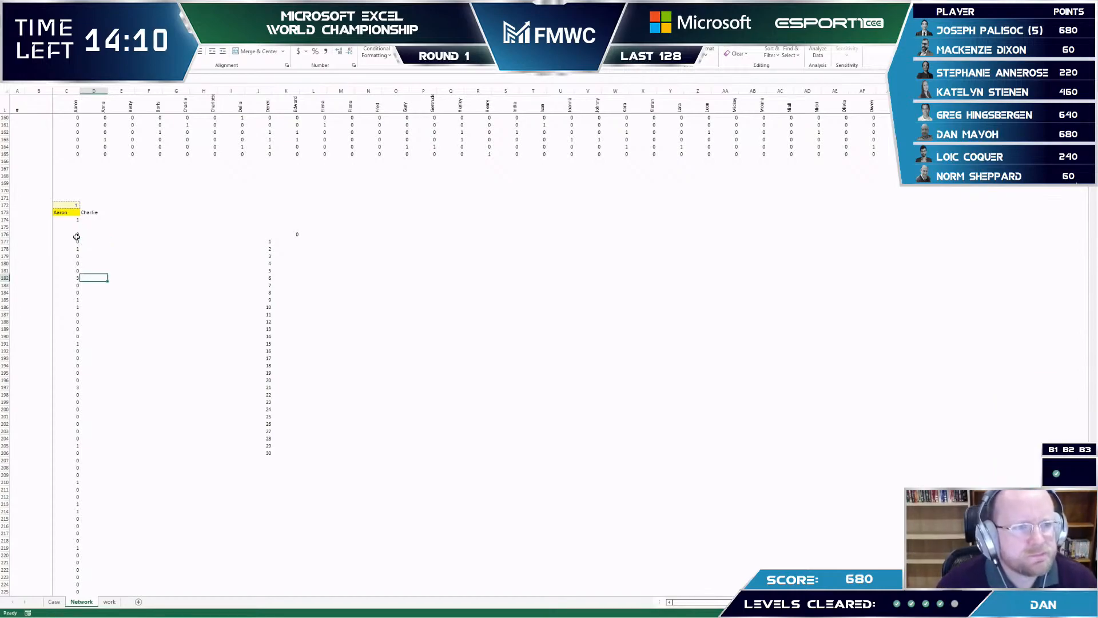
click(76, 234)
key(ctrl+shift+Down)
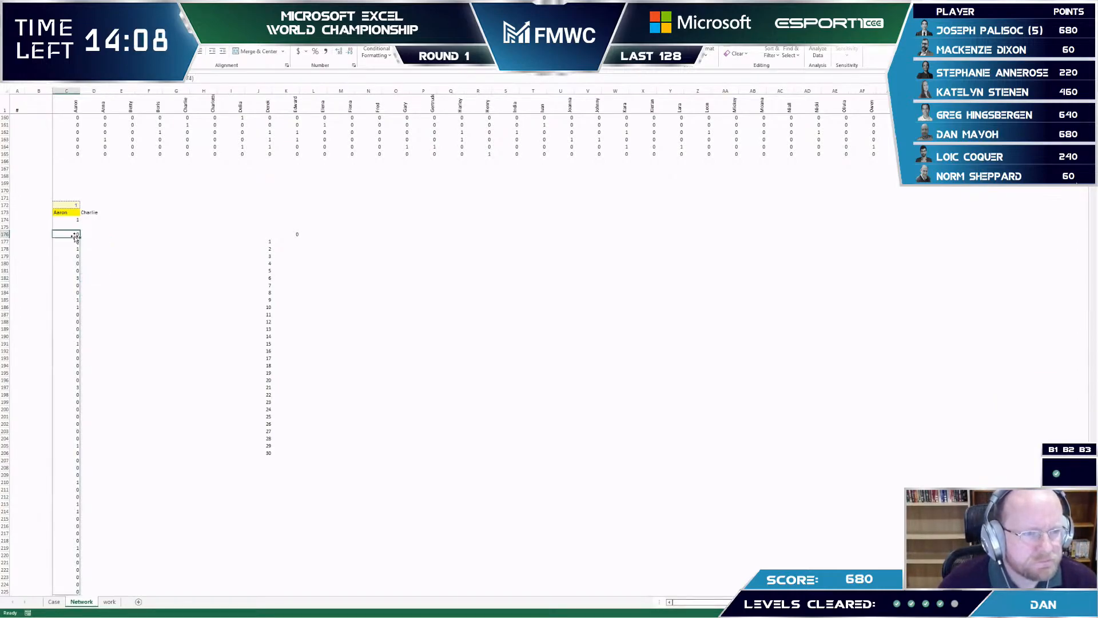
click(111, 212)
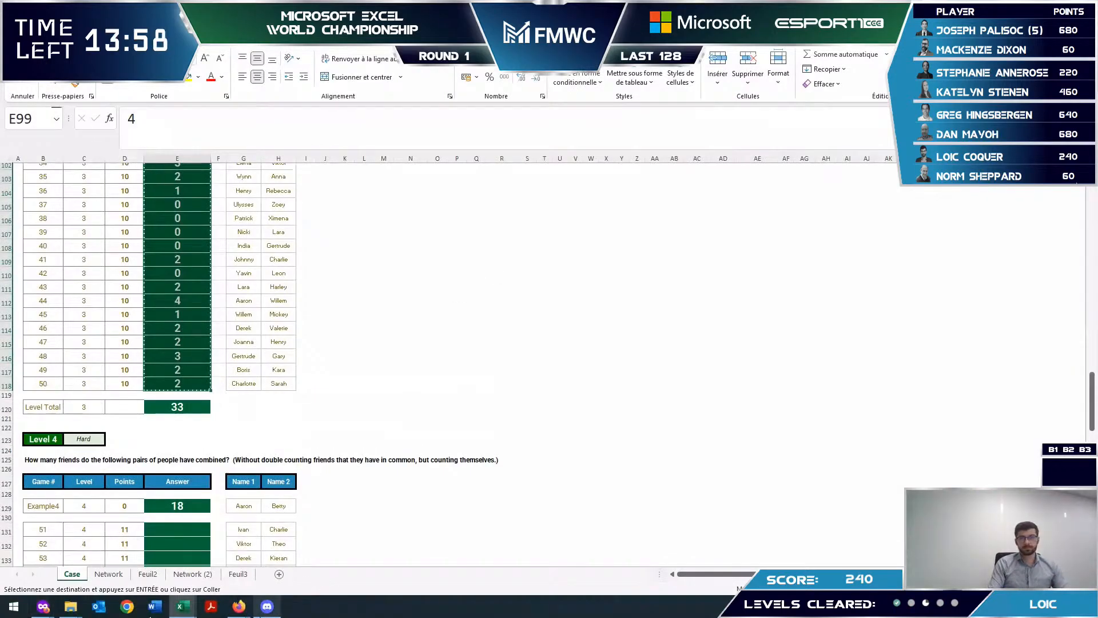
- Switch to the web browser and search for "google trad" in a new tab
key(ctrl+t)
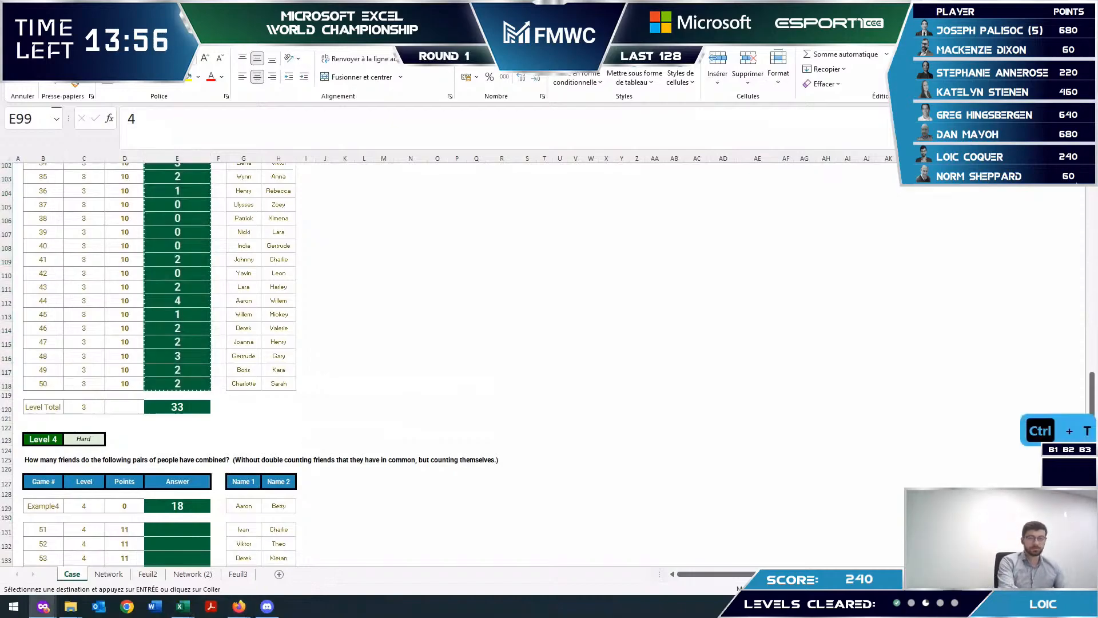
text(google trad)
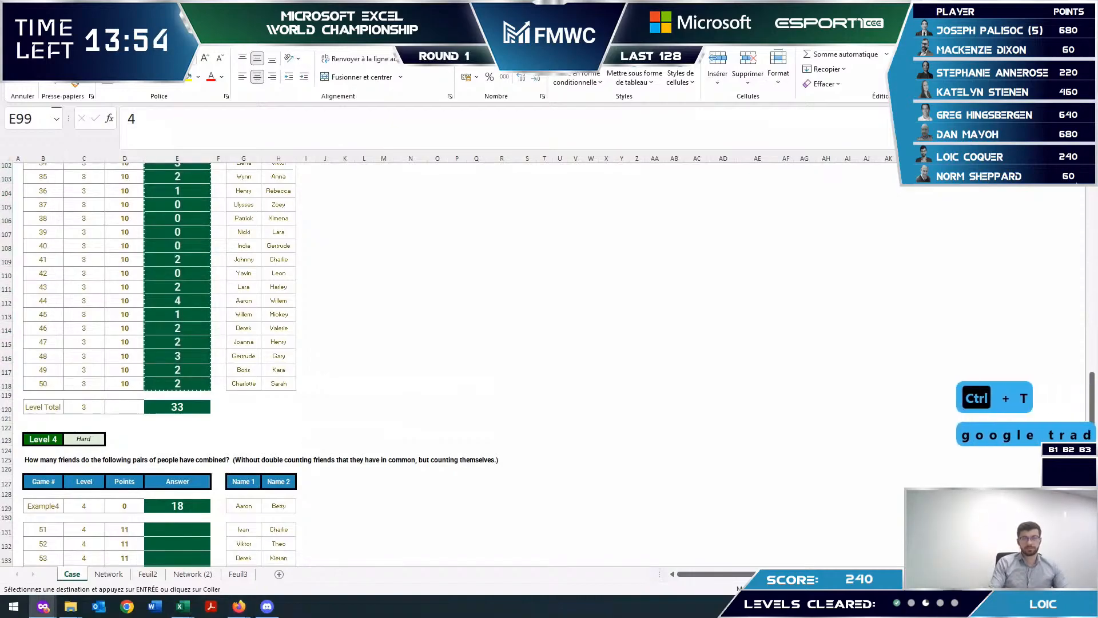
key(Return)
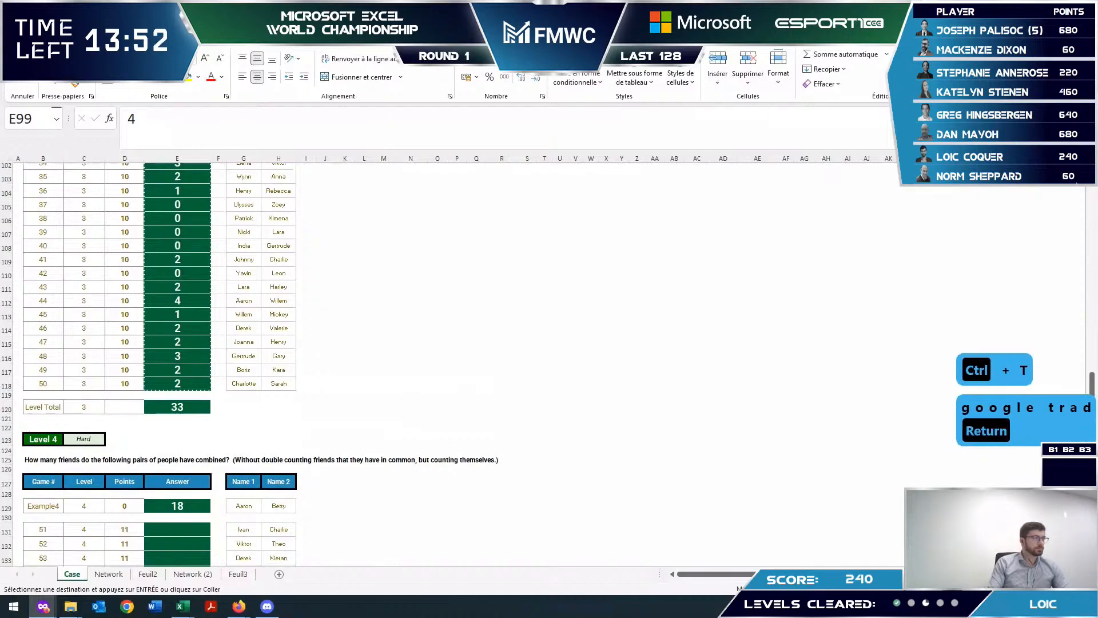
click(47, 452)
click(44, 468)
click(44, 460)
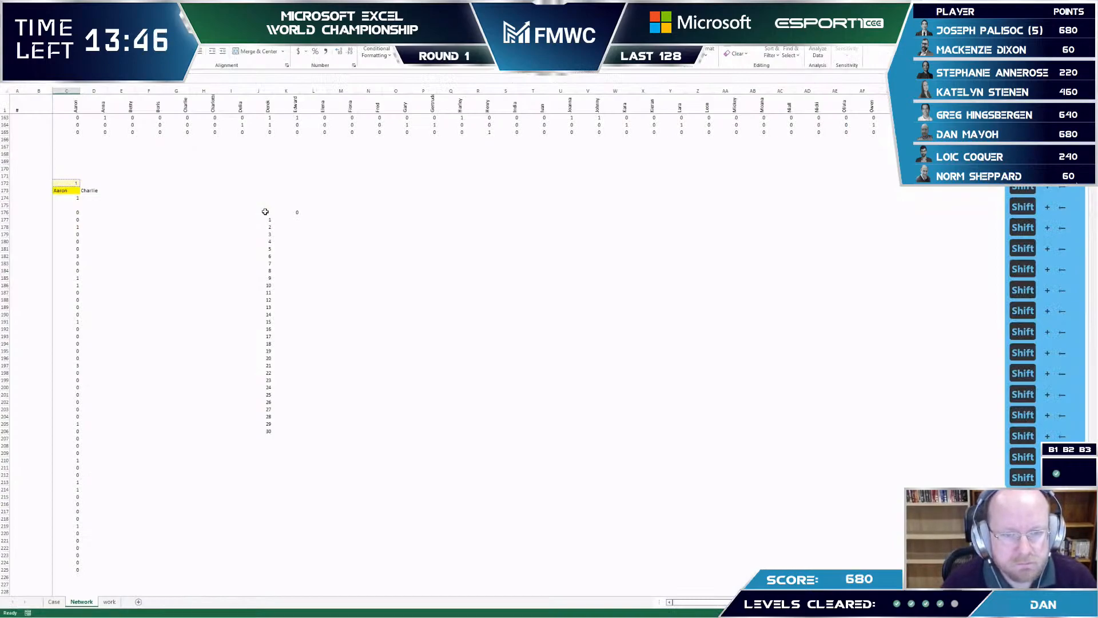
- Move the numbered list and its neighbouring formula in J176:K206 to start at S176
drag(265, 212, 267, 228)
drag(291, 276, 296, 430)
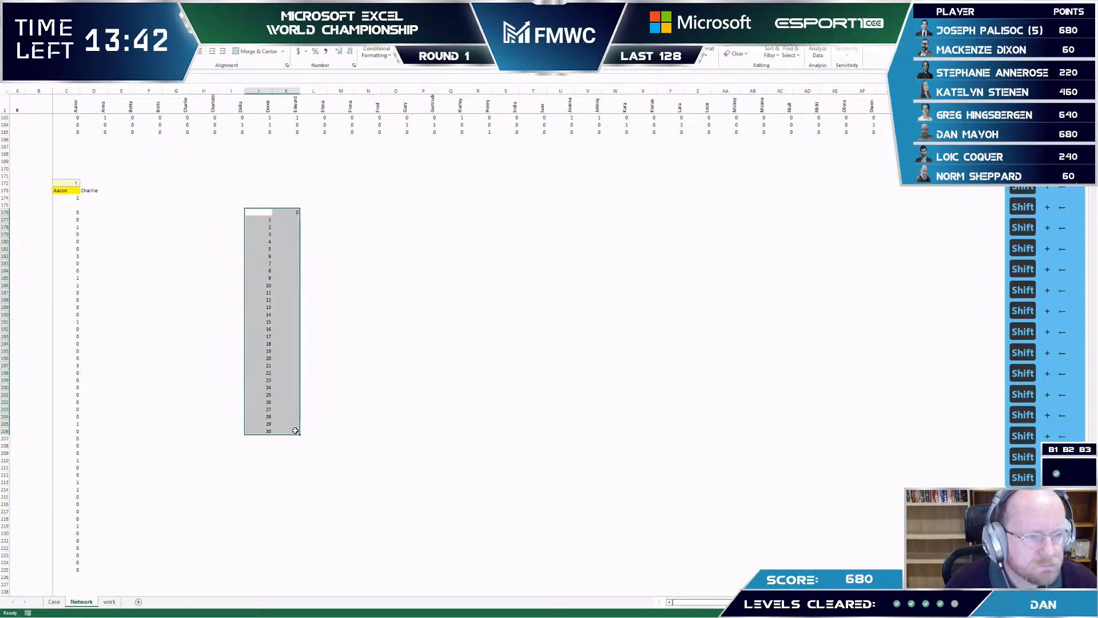
key(ctrl+x)
key(Right)
key(Right)
key(Right)
key(Right)
key(Right)
key(Right)
key(Right)
key(Right)
key(Right)
key(ctrl+v)
- Number the cells D171 to I171 from 1 to 6 as column headers above the lookup area
key(Left)
key(Left)
key(Left)
key(Left)
key(Left)
key(Left)
key(Left)
key(Left)
key(Left)
key(Left)
key(Left)
key(Left)
key(Left)
key(Left)
key(Left)
key(Up)
key(Up)
key(Up)
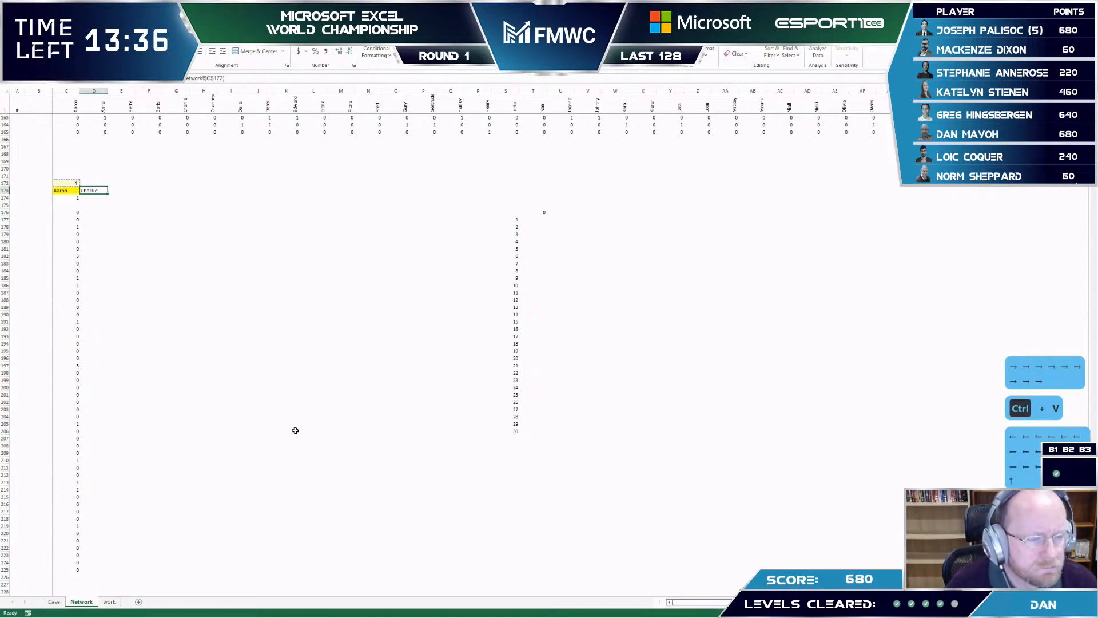
key(Up)
key(Up)
text(1)
key(Right)
text(2)
key(Right)
text(3)
key(Right)
key(4)
key(Right)
key(5)
key(Right)
key(6)
- Copy the name formula from D173 to B173, and clear D173
key(Down)
key(Left)
key(Left)
key(Down)
key(Left)
key(Left)
key(Left)
key(ctrl+c)
key(Left)
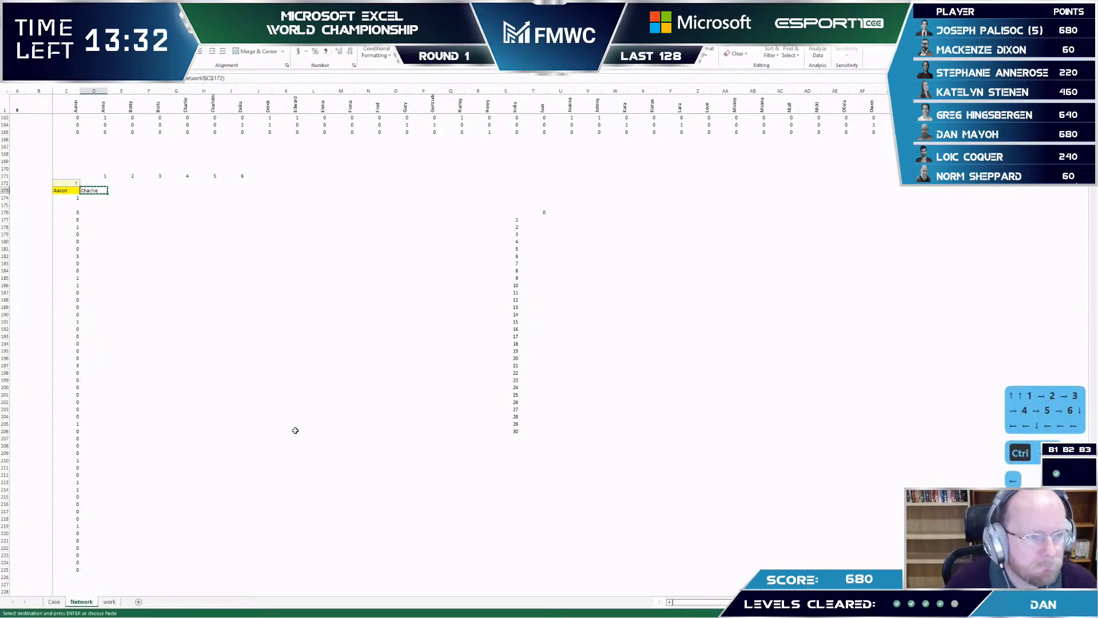
key(Left)
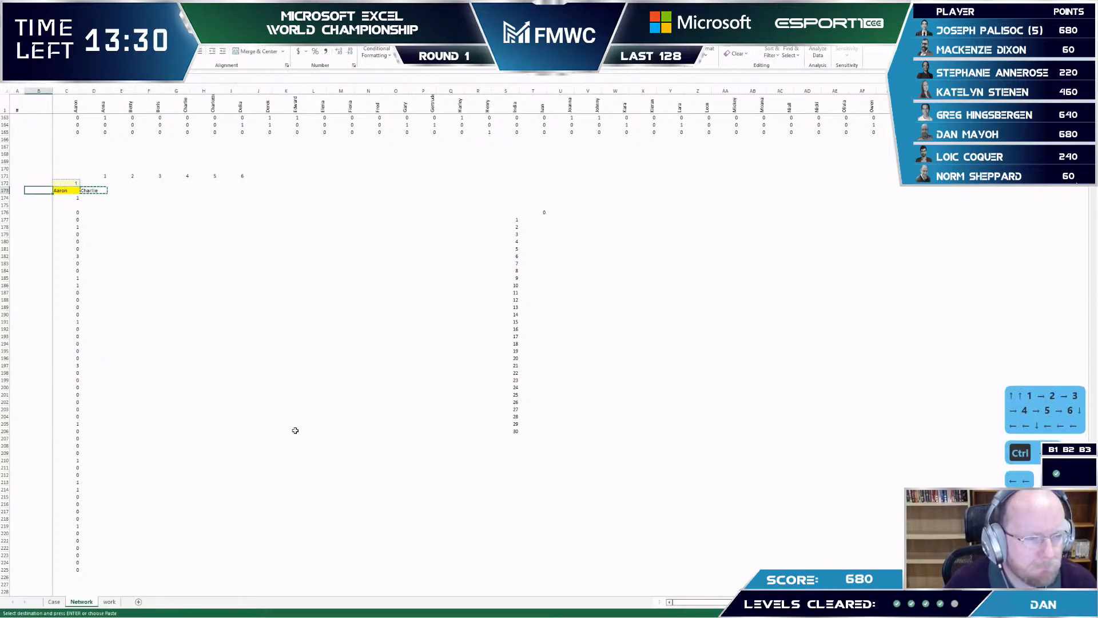
key(ctrl+v)
key(Escape)
key(Right)
key(Right)
key(Down)
key(Up)
key(Delete)
key(Down)
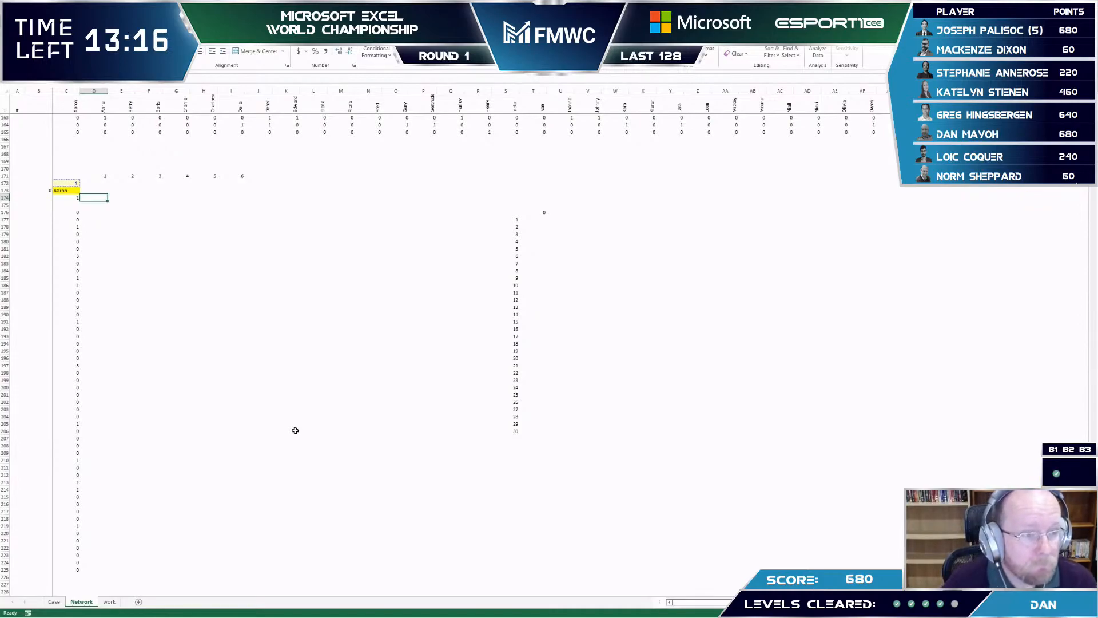
- Enter an exact MATCH in D174 for the value 3 in $C$176:$C$225, and begin a formula in E174
text(=mat)
key(Tab)
text(3)
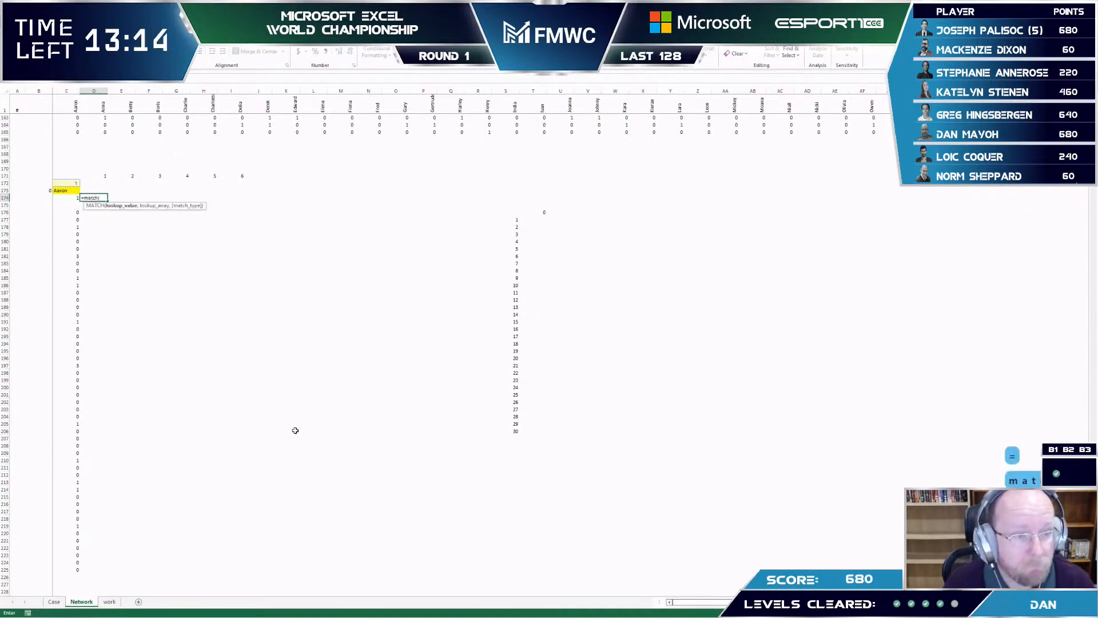
text(,)
key(Left)
key(Down)
key(Down)
key(ctrl+shift+Down)
key(F4)
text(,0))
key(Return)
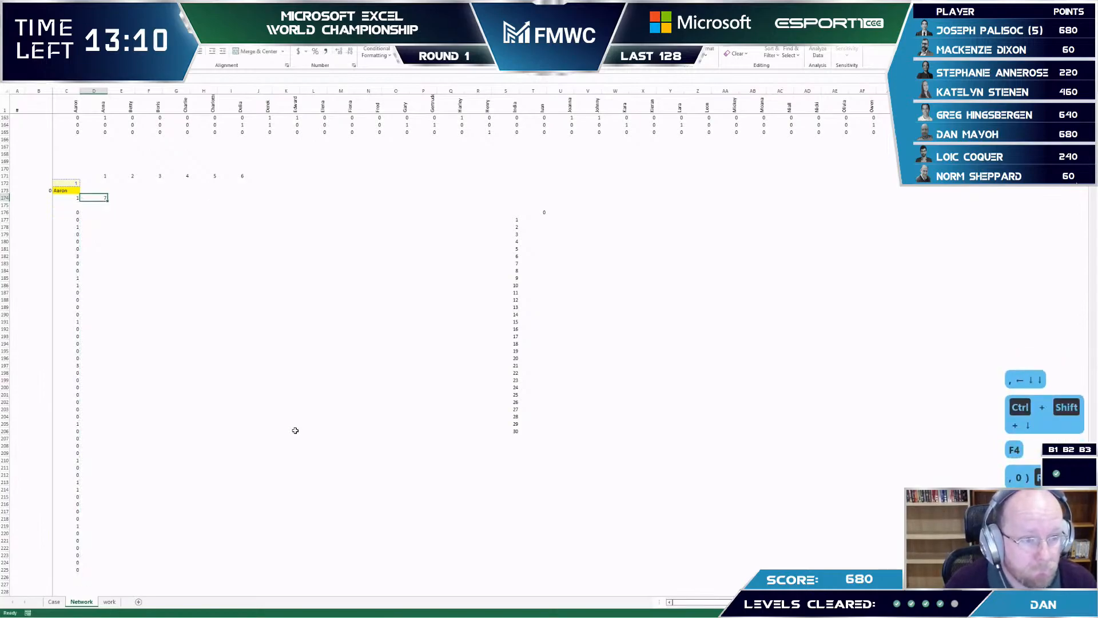
key(Right)
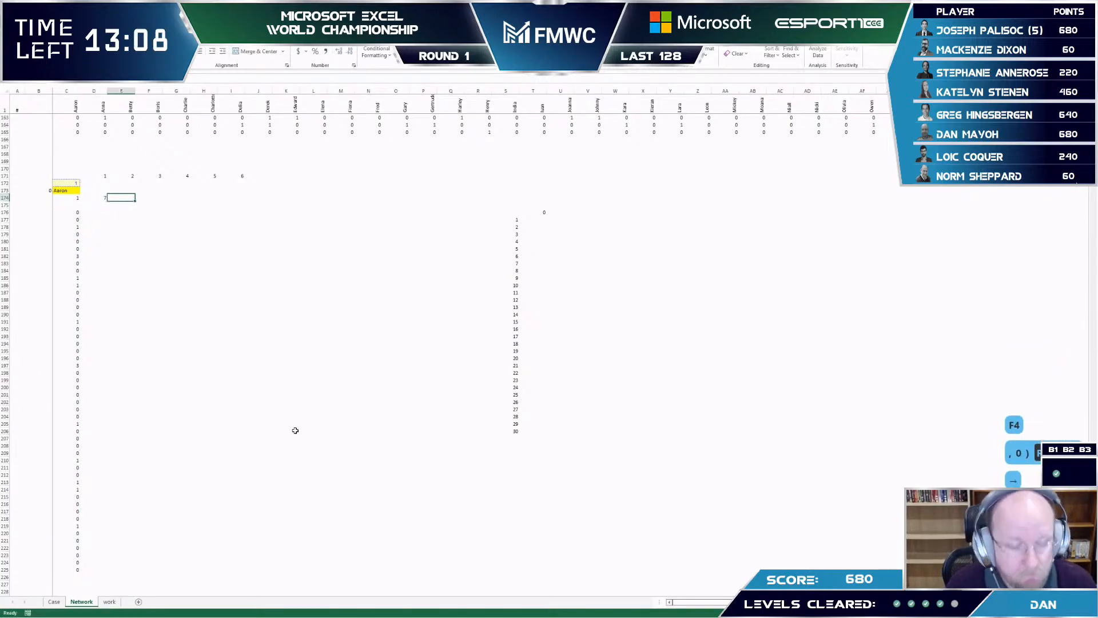
text(=)
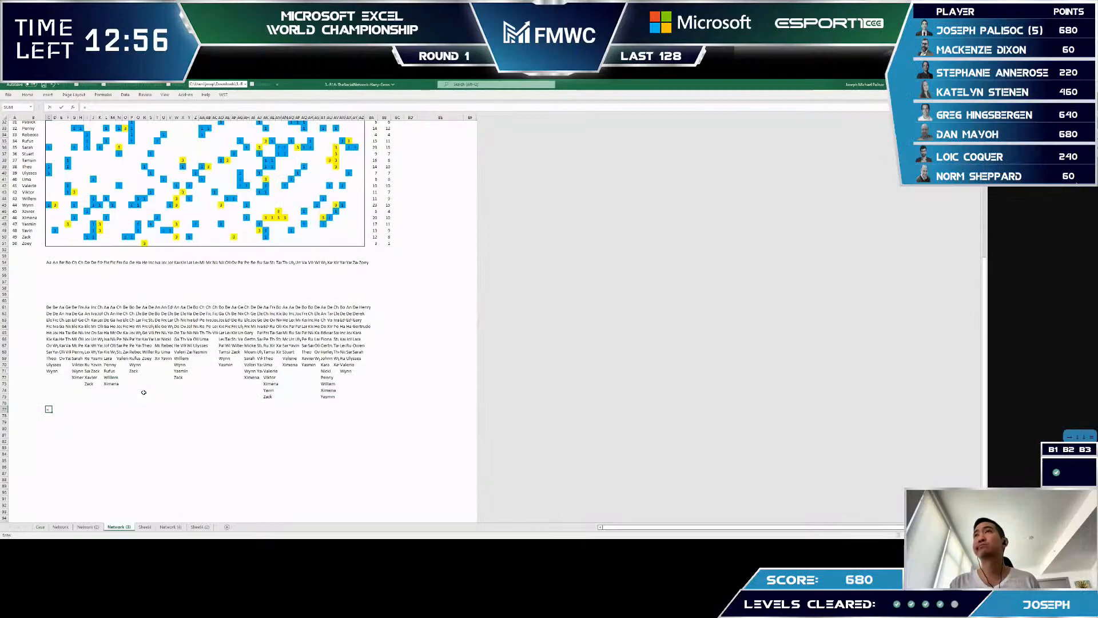
key(Escape)
key(Escape)
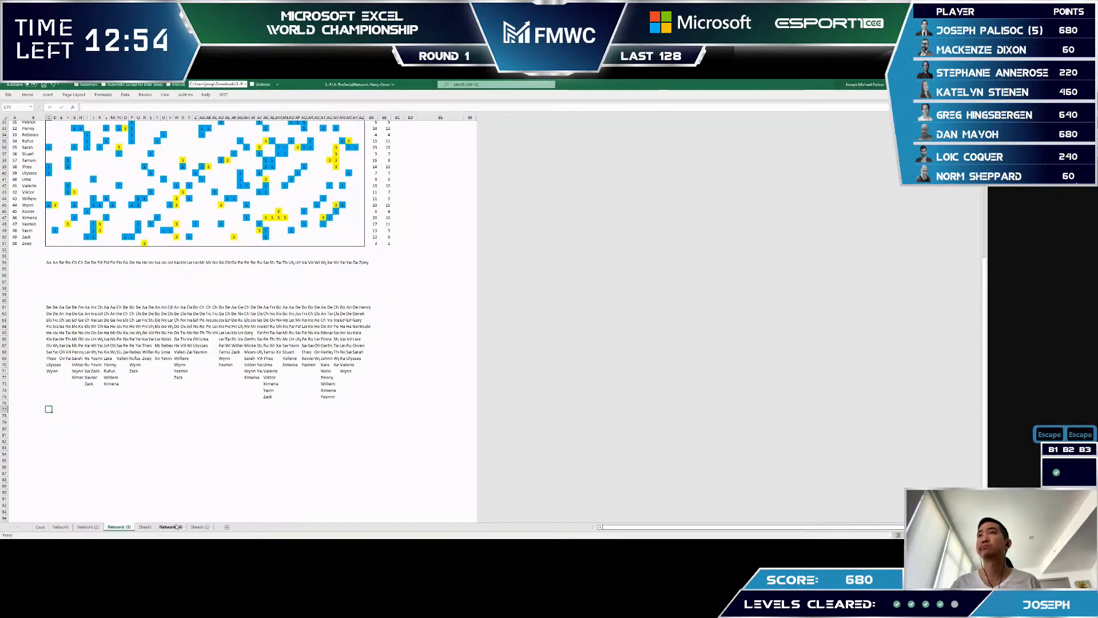
text(=)
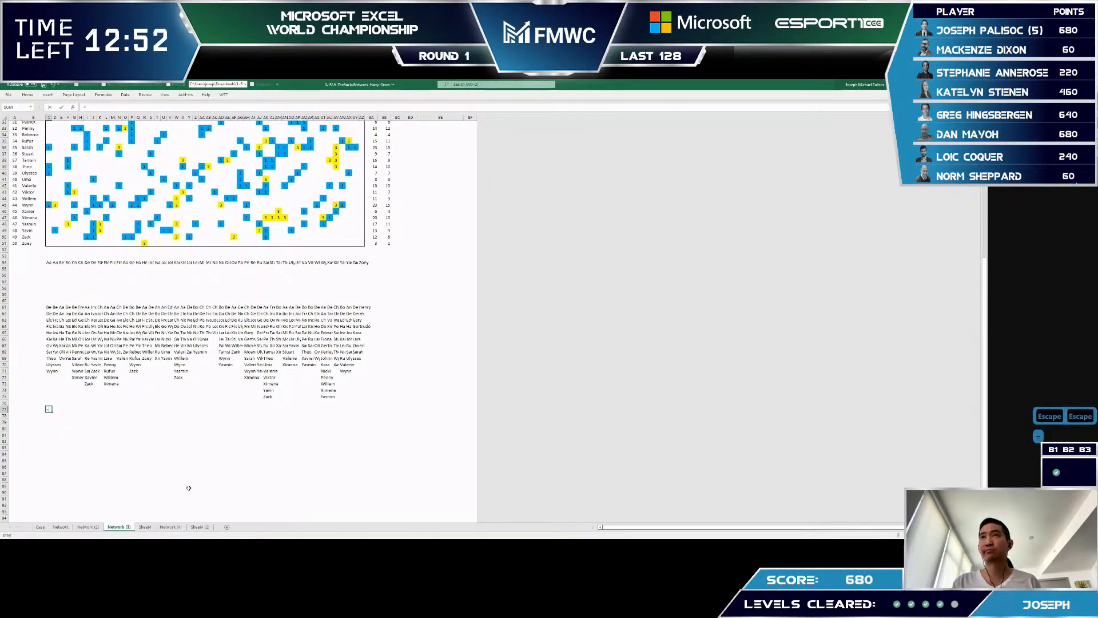
text(sumi)
key(Escape)
key(Escape)
- Start a FILTER formula in C77 below the friend lists, with the matrix names $B$2:$B$51 as its array
text(=)
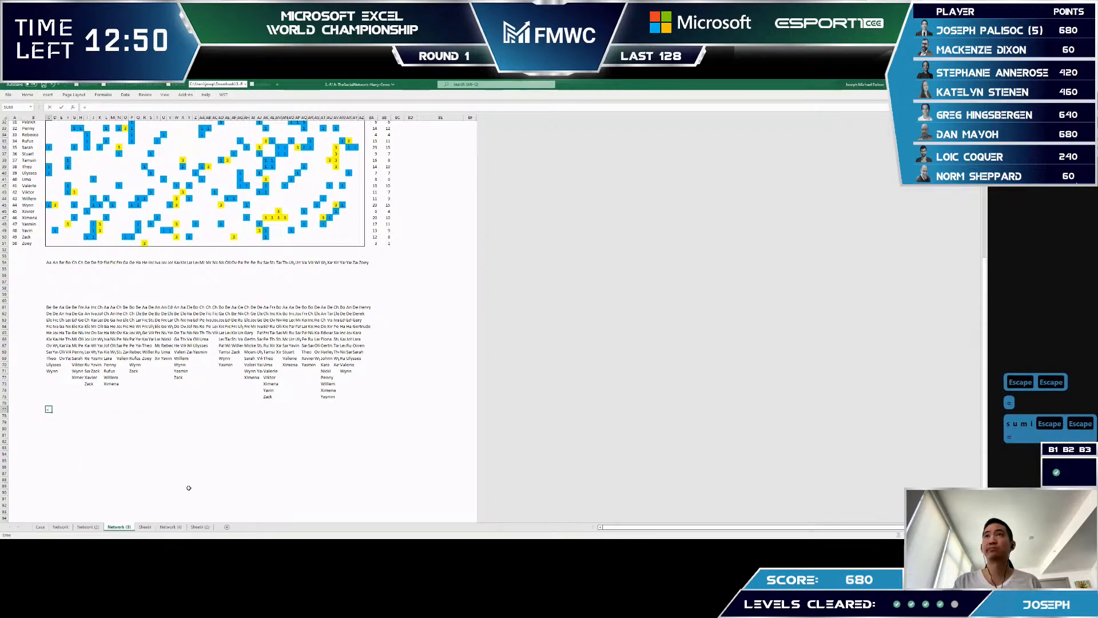
text(filter)
key(Tab)
scroll(36, 218, up, 8)
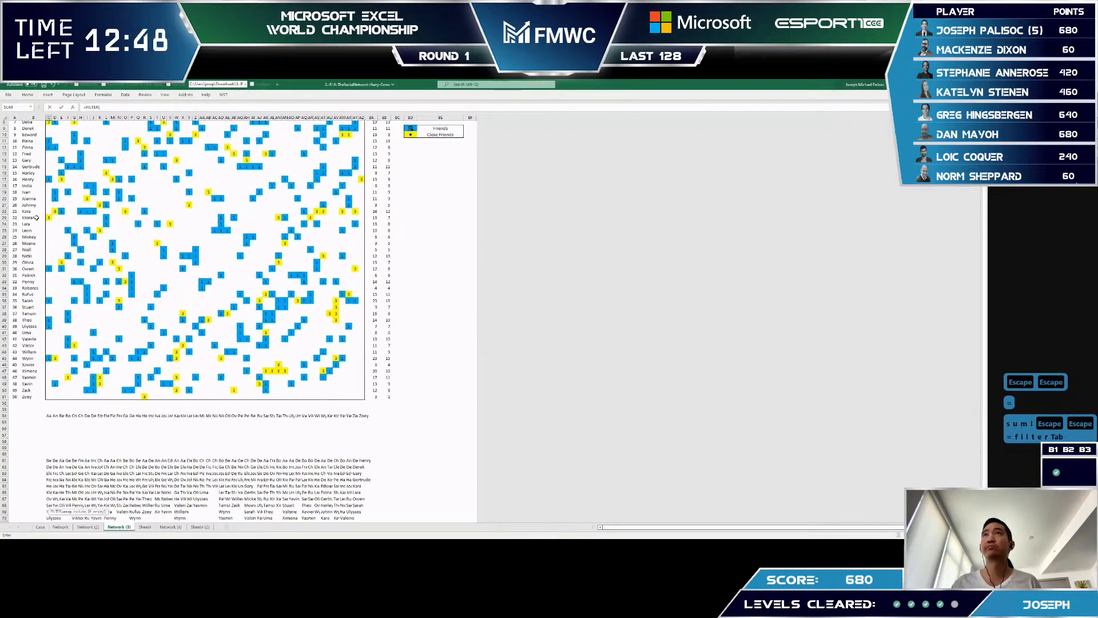
scroll(36, 218, up, 2)
click(33, 204)
key(ctrl+Up)
key(Down)
key(Up)
key(ctrl+shift+Down)
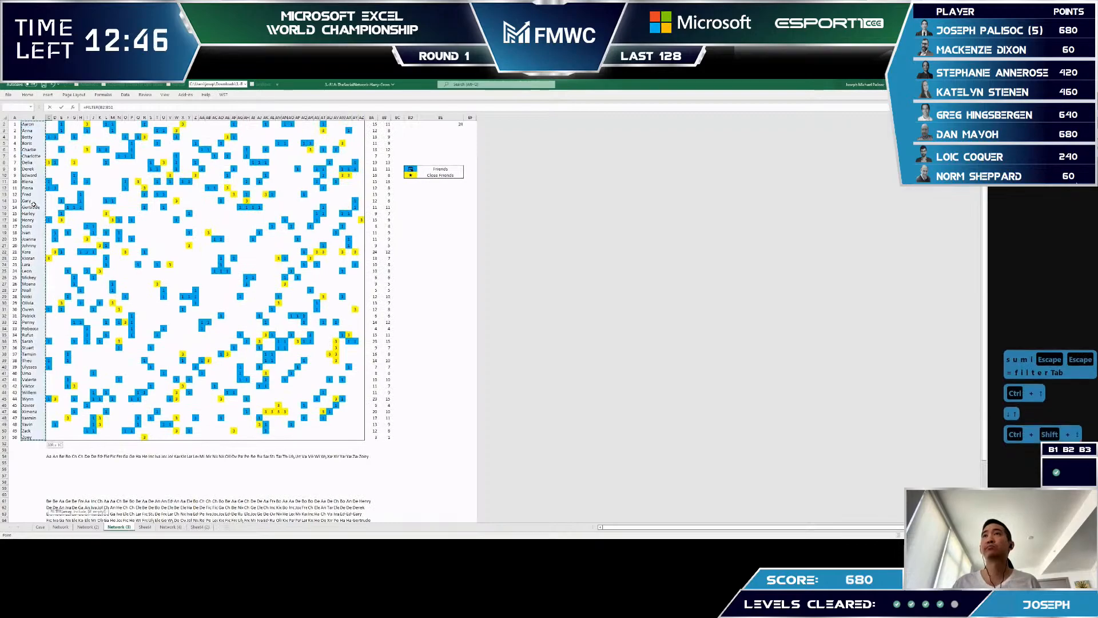
key(F4)
text(,)
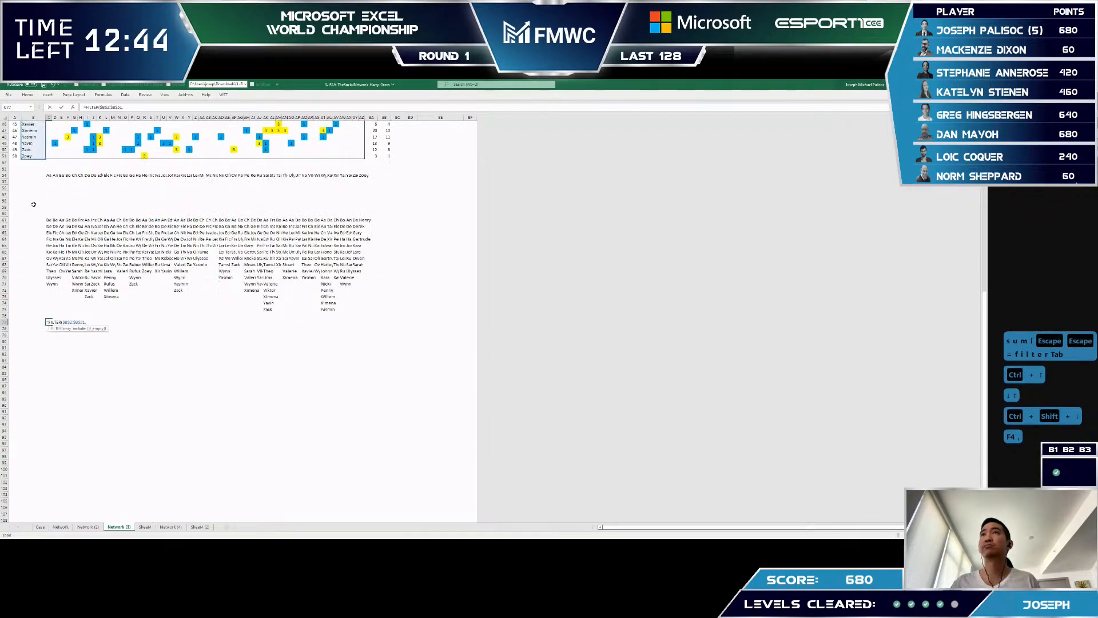
scroll(34, 204, up, 5)
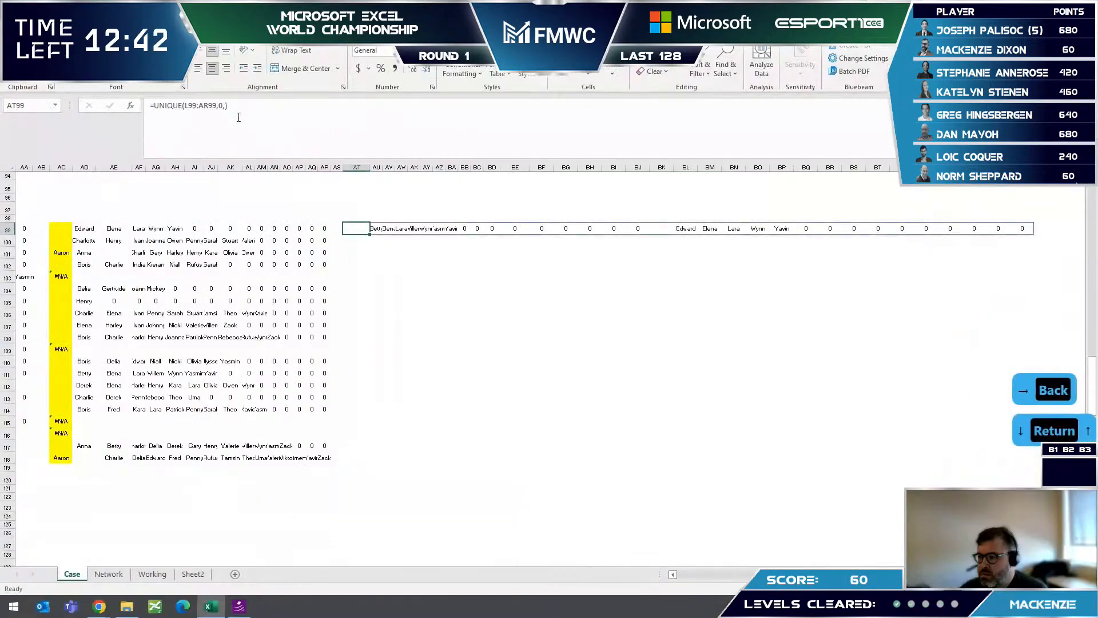
- Remove the 0 from the by-column argument of the UNIQUE formula on L99:AR99 in AT99, leaving it blank
click(392, 228)
key(Left)
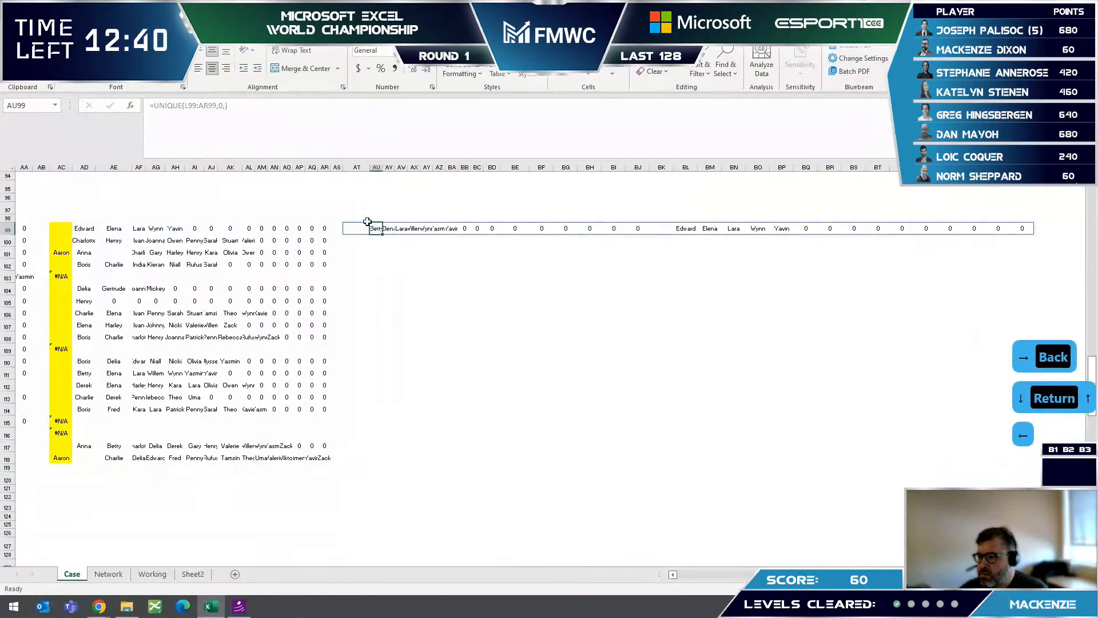
key(Left)
click(211, 105)
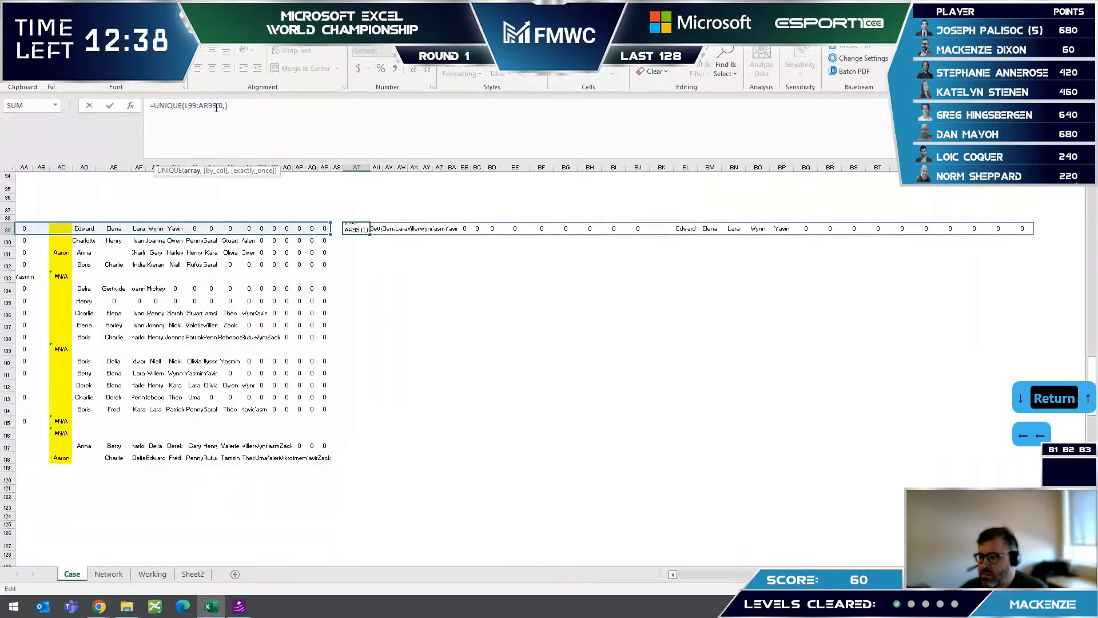
click(222, 105)
key(BackSpace)
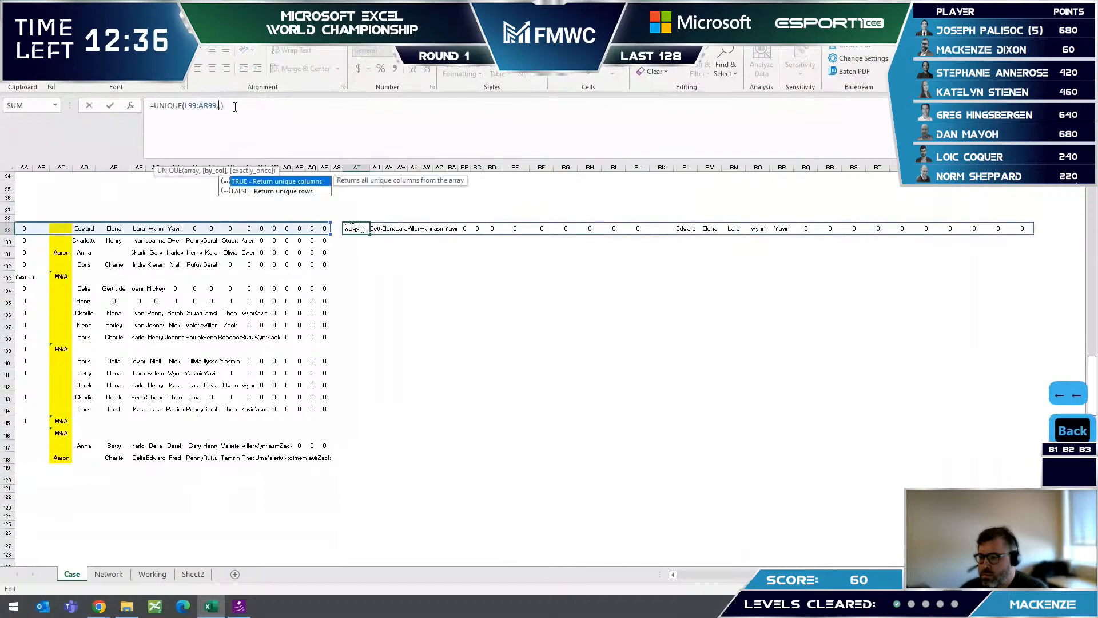
key(Down)
key(Return)
key(Up)
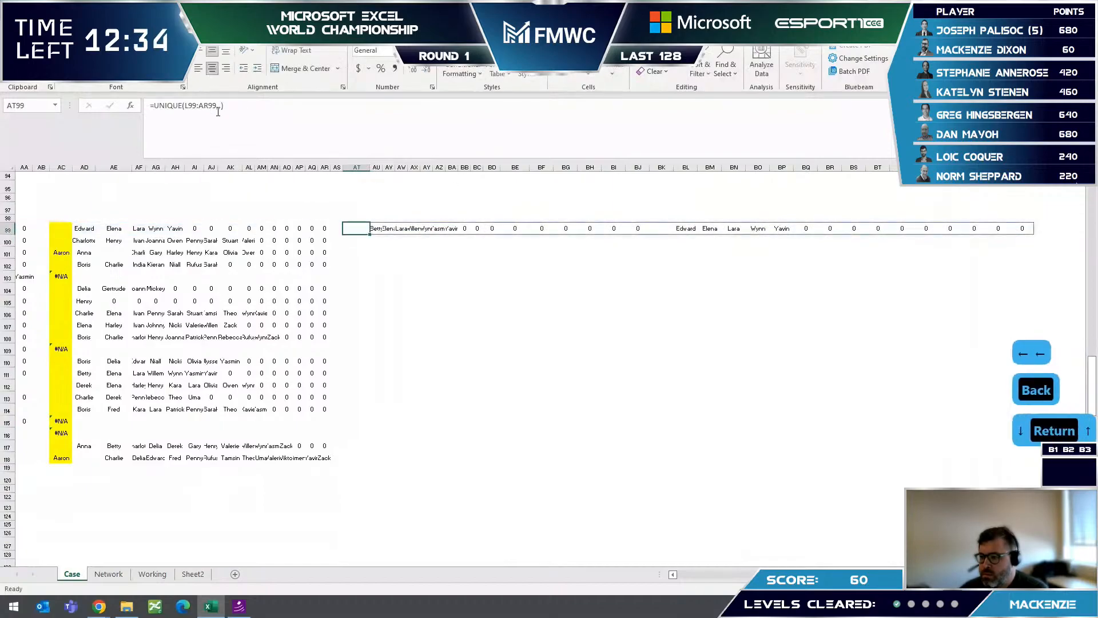
- Set the exactly-once argument of the UNIQUE formula in AT99 to 1, leaving the by-column argument blank
click(223, 106)
key(Right)
key(Right)
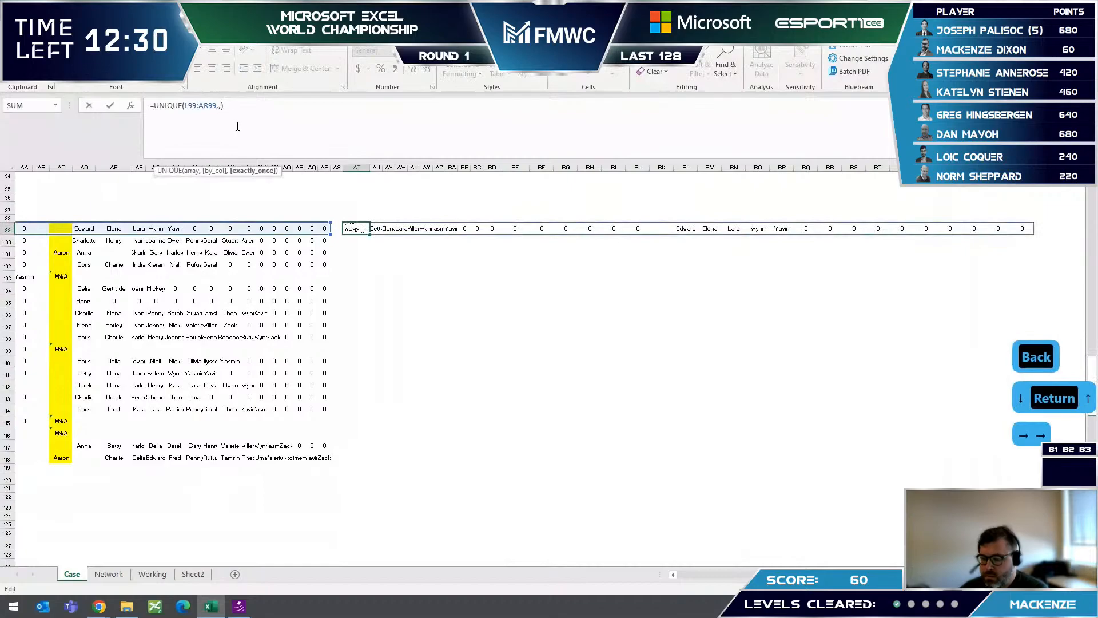
text(1)
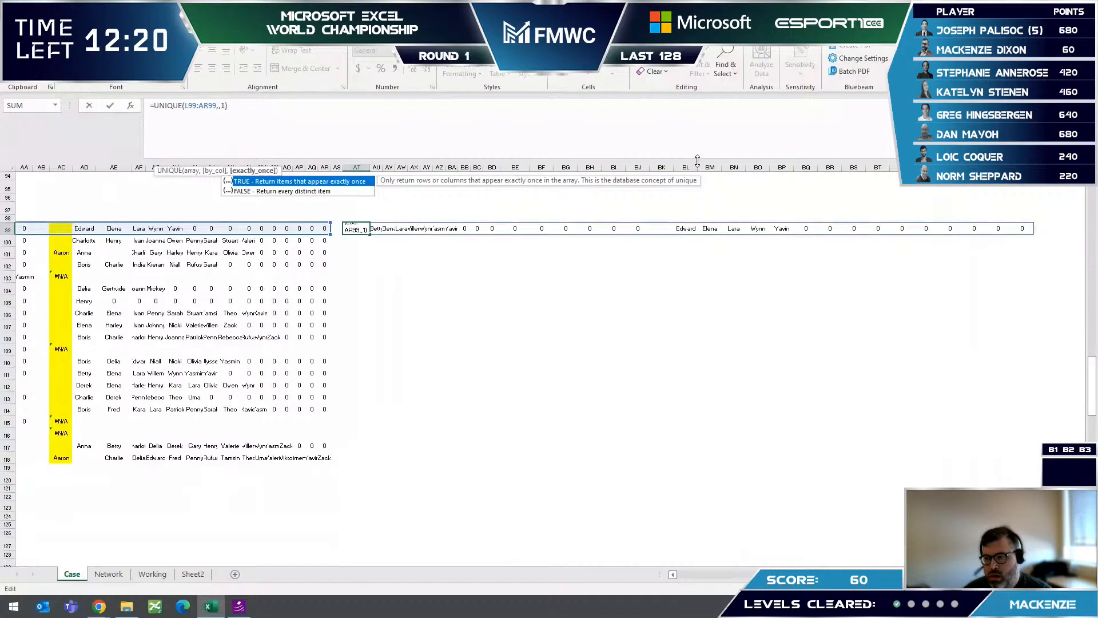
key(Down)
key(Return)
key(Up)
drag(805, 360, 802, 350)
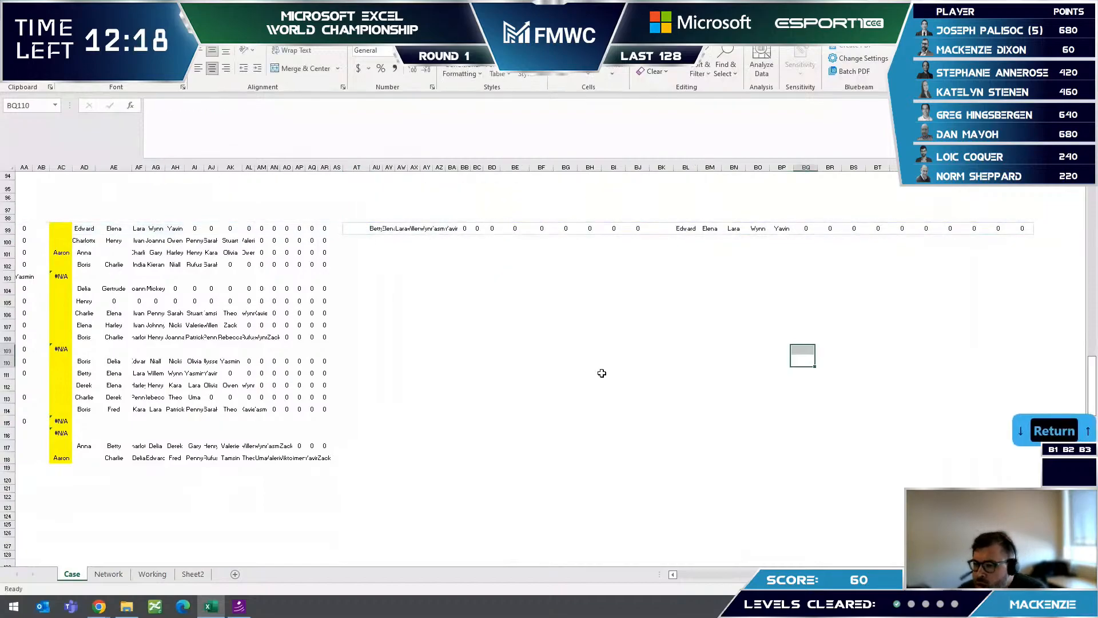
- Clear the trial UNIQUE formula and its spilled names from row 99, starting at AT99
scroll(602, 373, left, 10)
click(432, 226)
drag(748, 228, 525, 230)
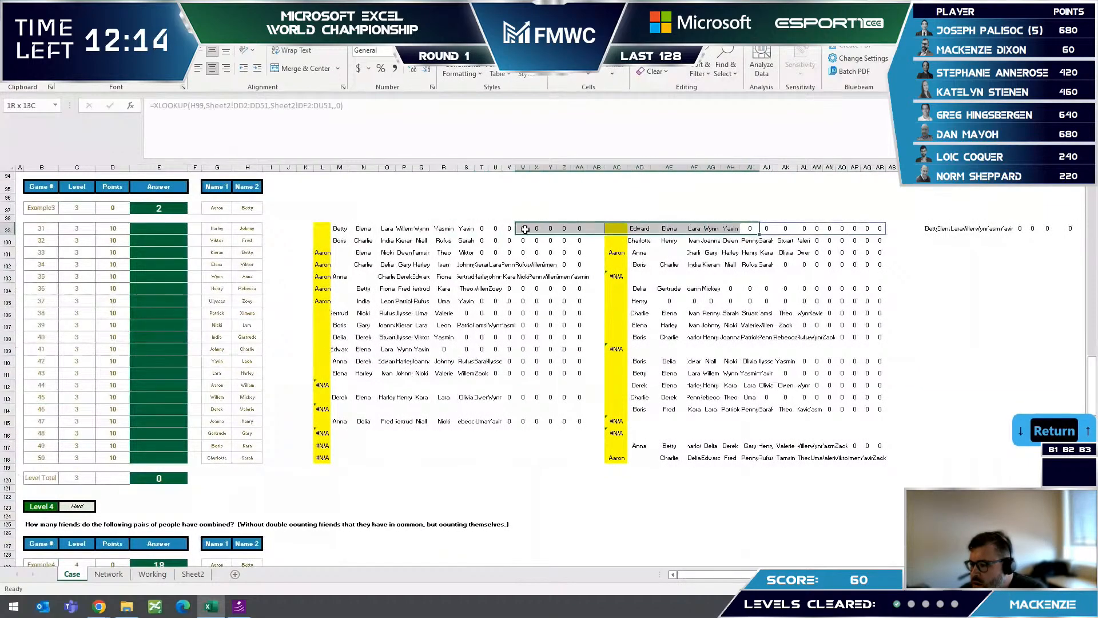
click(891, 229)
drag(926, 227, 1023, 229)
key(Delete)
drag(358, 228, 1020, 227)
key(Delete)
drag(426, 337, 17, 423)
click(19, 324)
click(144, 360)
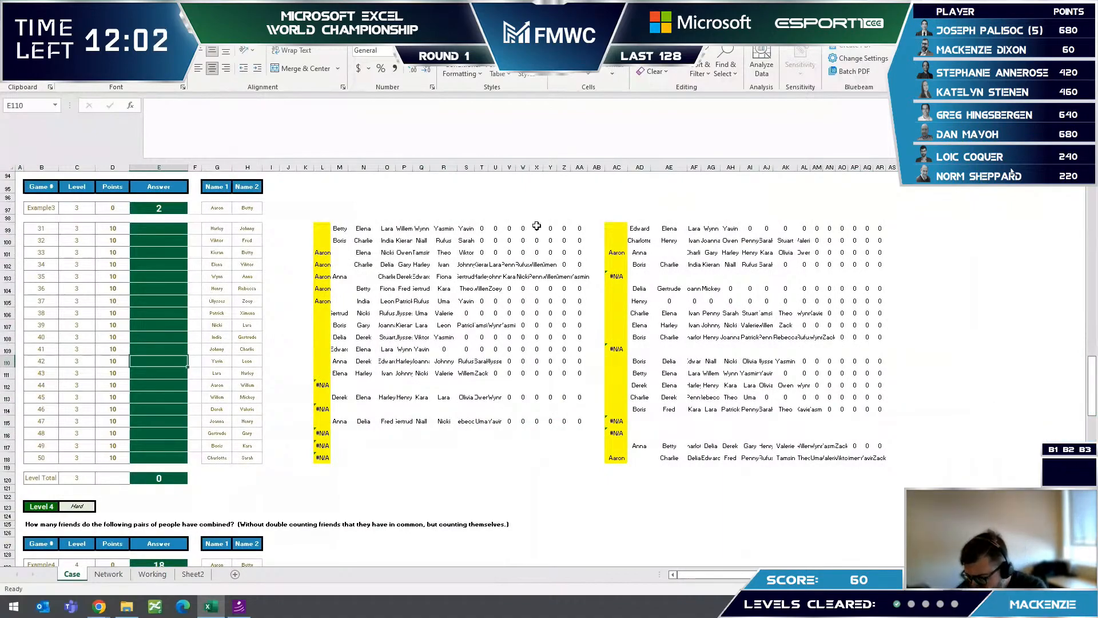
- Examine the trial UNIQUE formula on DG2:DR3 beside the friend lists on Sheet2
click(931, 208)
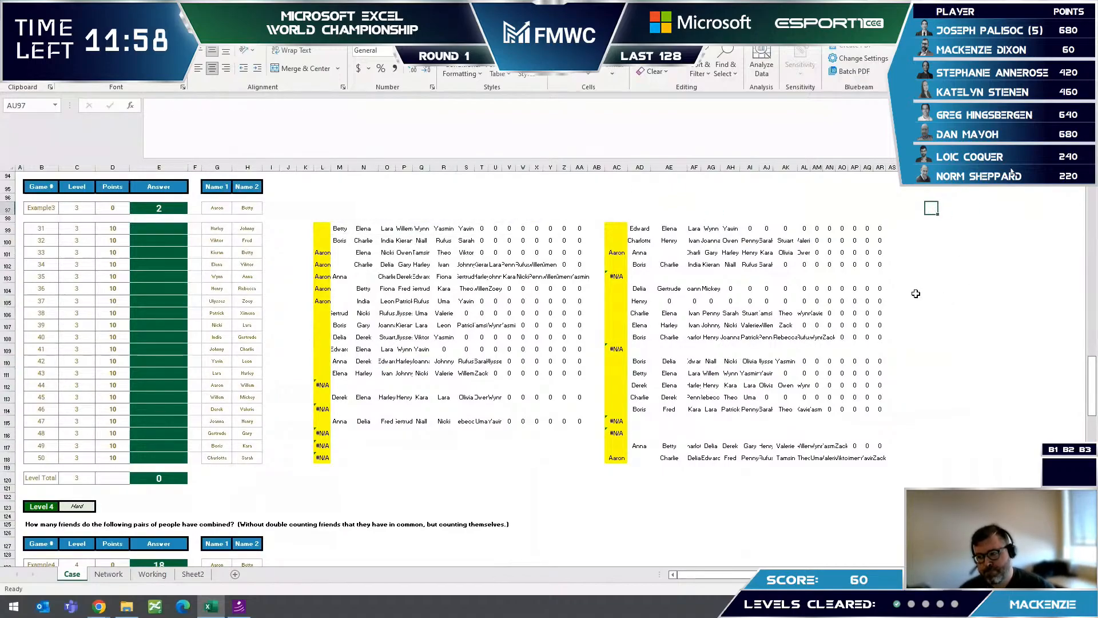
scroll(901, 385, up, 3)
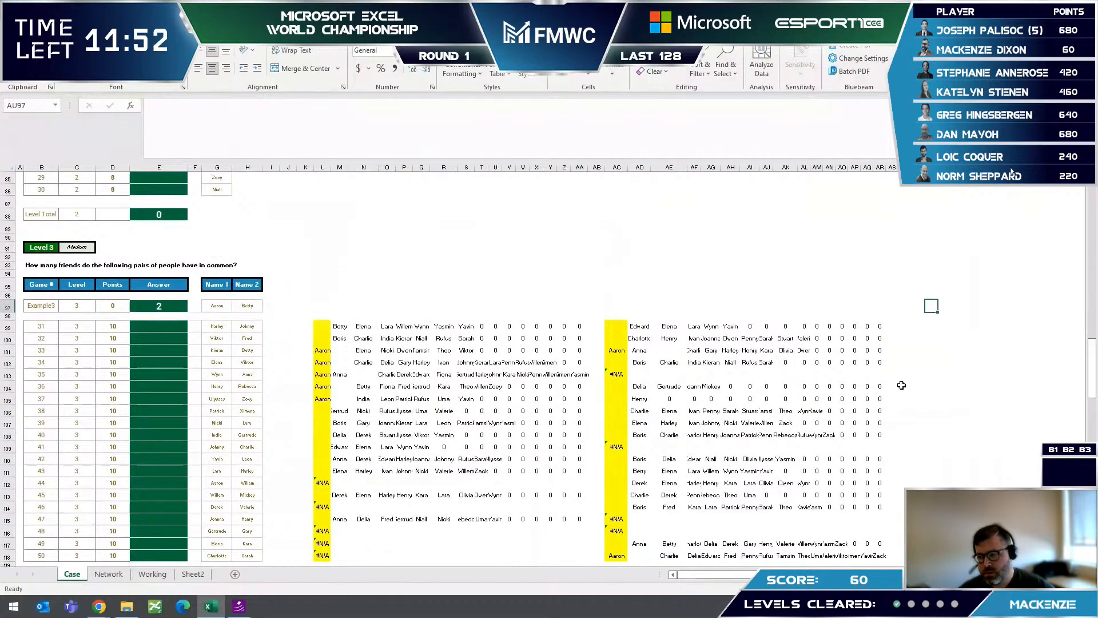
click(913, 306)
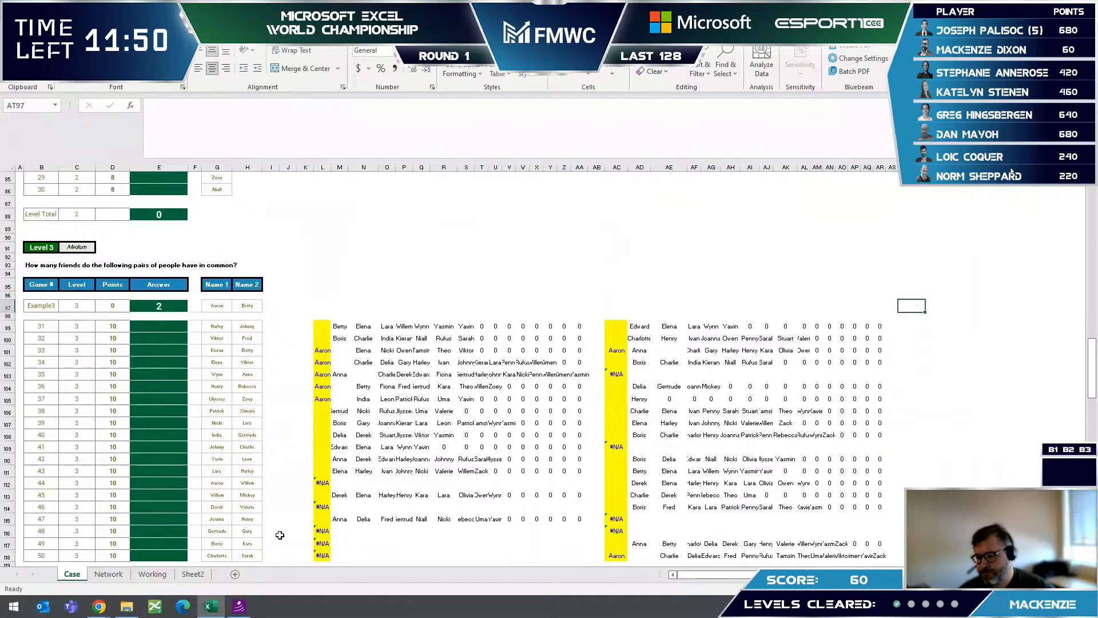
click(195, 574)
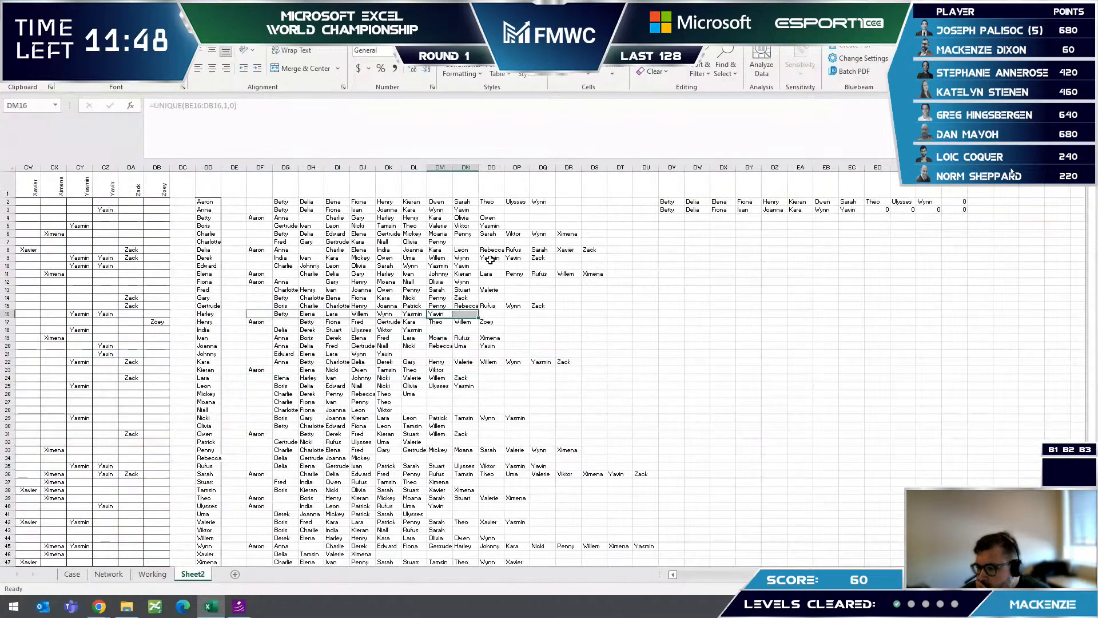
drag(672, 201, 672, 186)
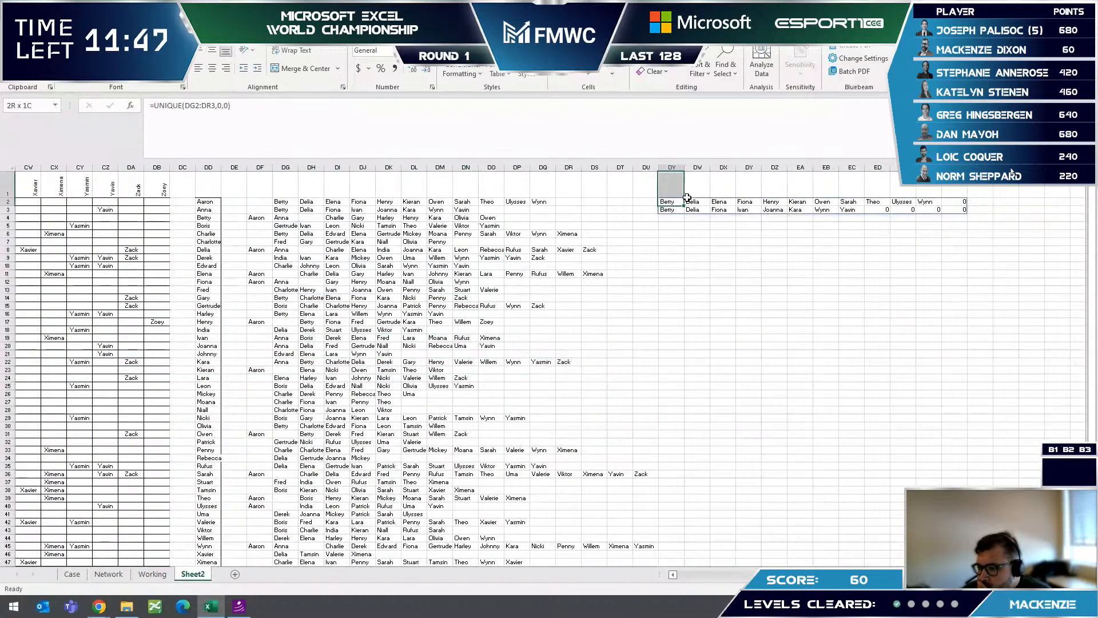
click(779, 235)
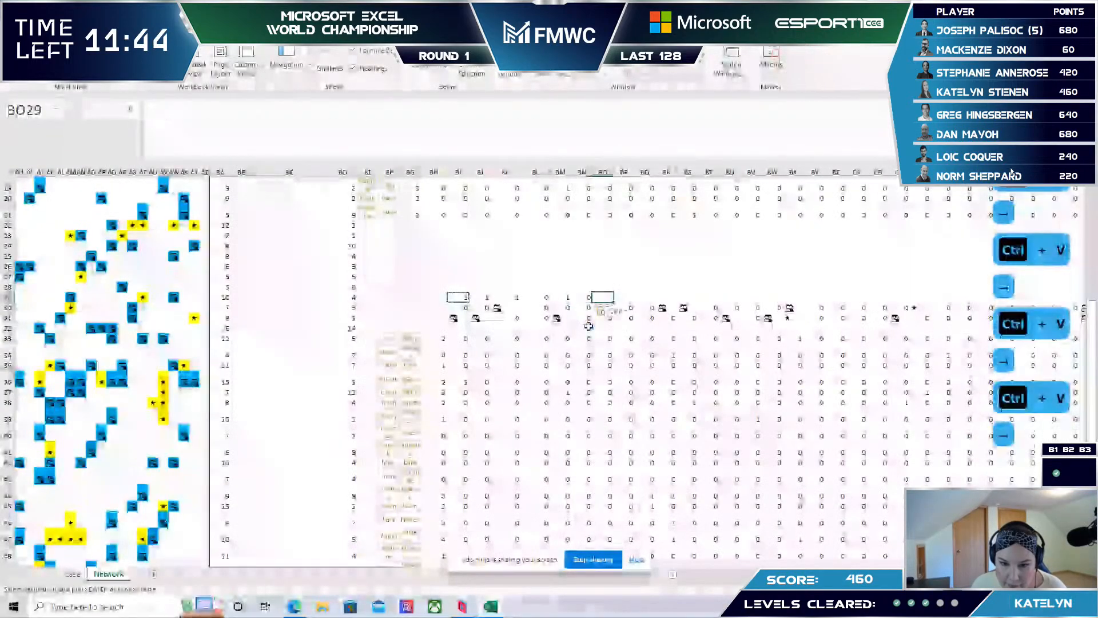
- Extend the IF comparison formula in row 29 of the Network sheet across to BO29
key(Left)
key(ctrl+v)
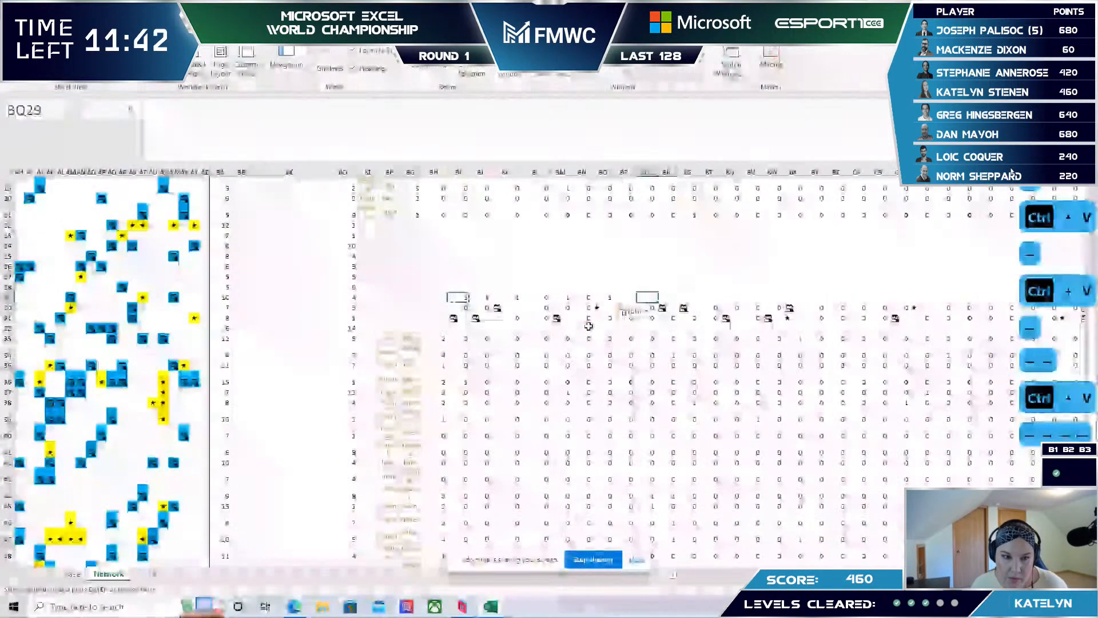
key(Left)
key(Left)
key(Left)
key(Left)
key(Left)
key(Left)
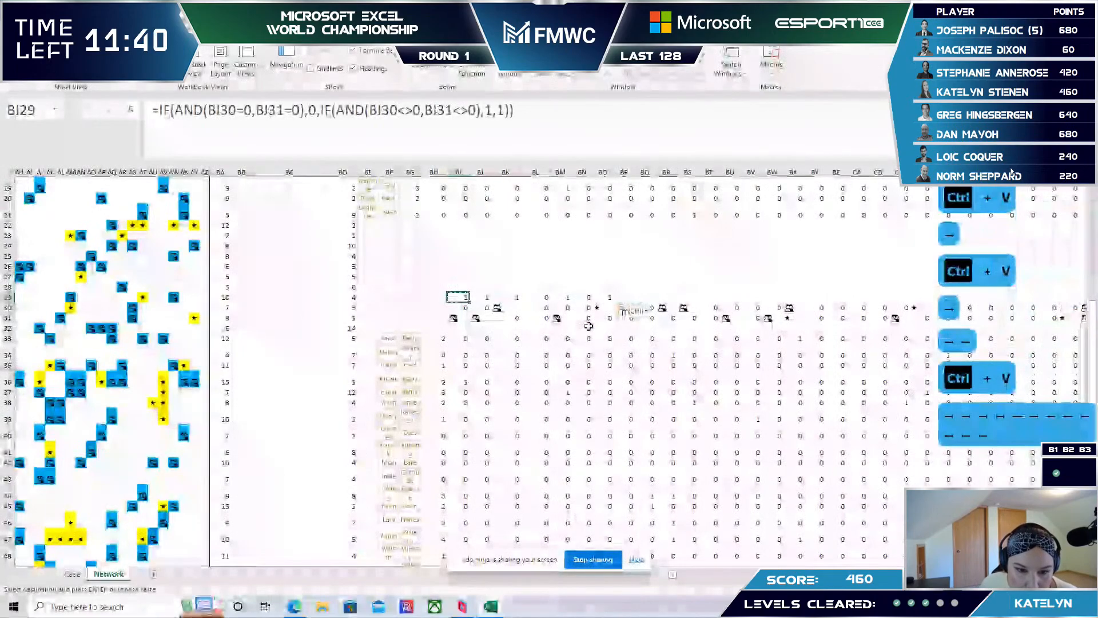
- Replace both BI30 references in the BI29 formula with XLOOKUP(BF33,$B$2:$B$51,$C$2:$AZ$51,0), copied from BI30
click(453, 310)
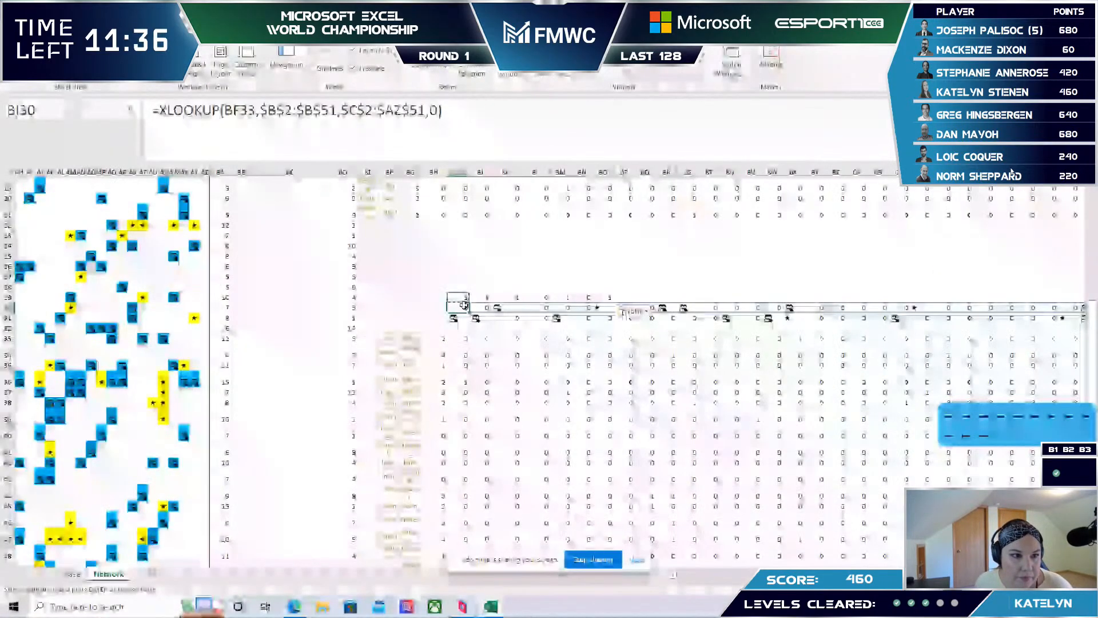
drag(467, 141, 153, 111)
key(ctrl+c)
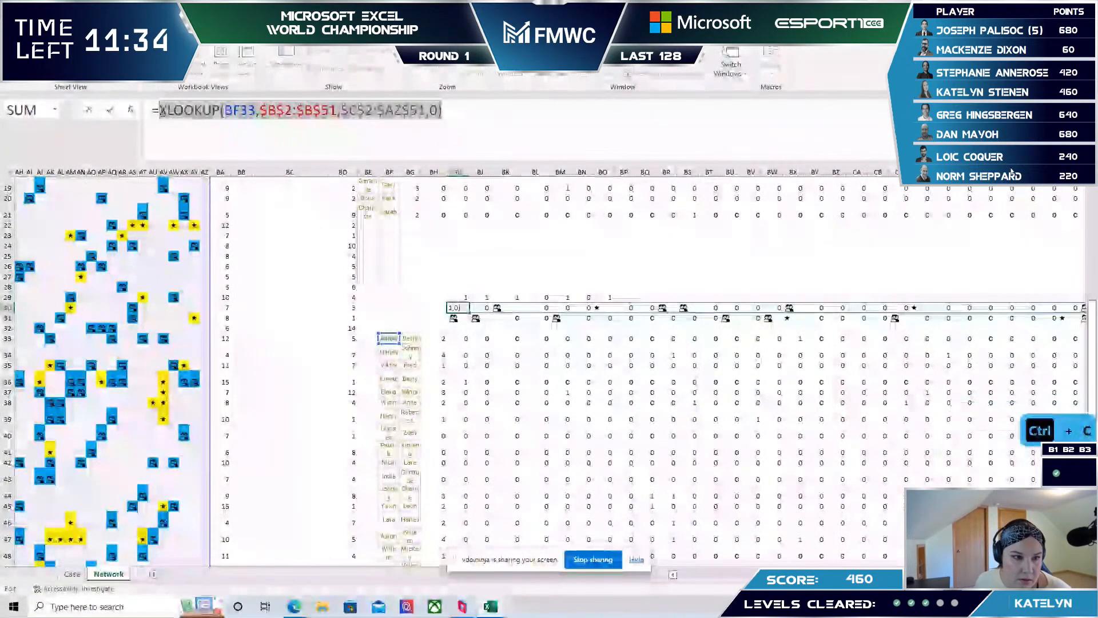
key(Return)
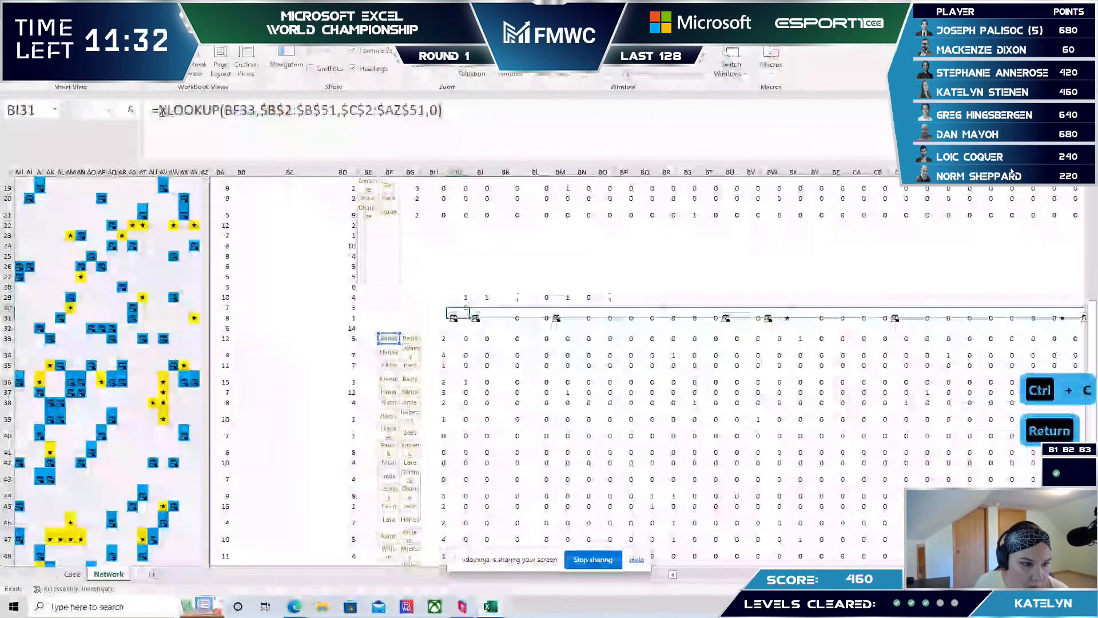
key(Up)
key(Up)
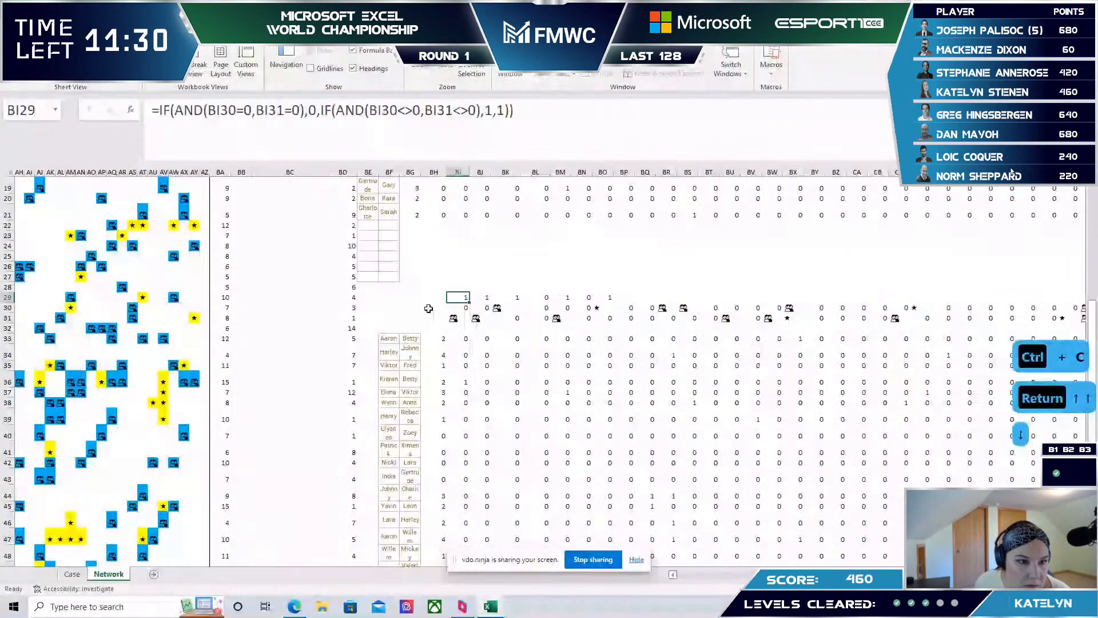
key(Down)
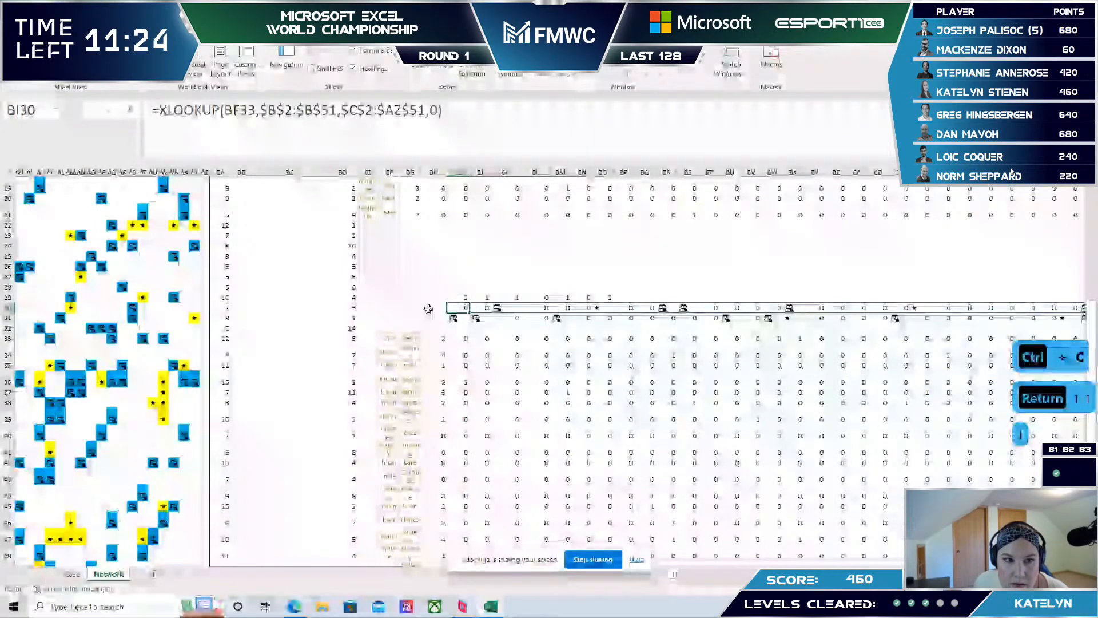
key(ctrl+v)
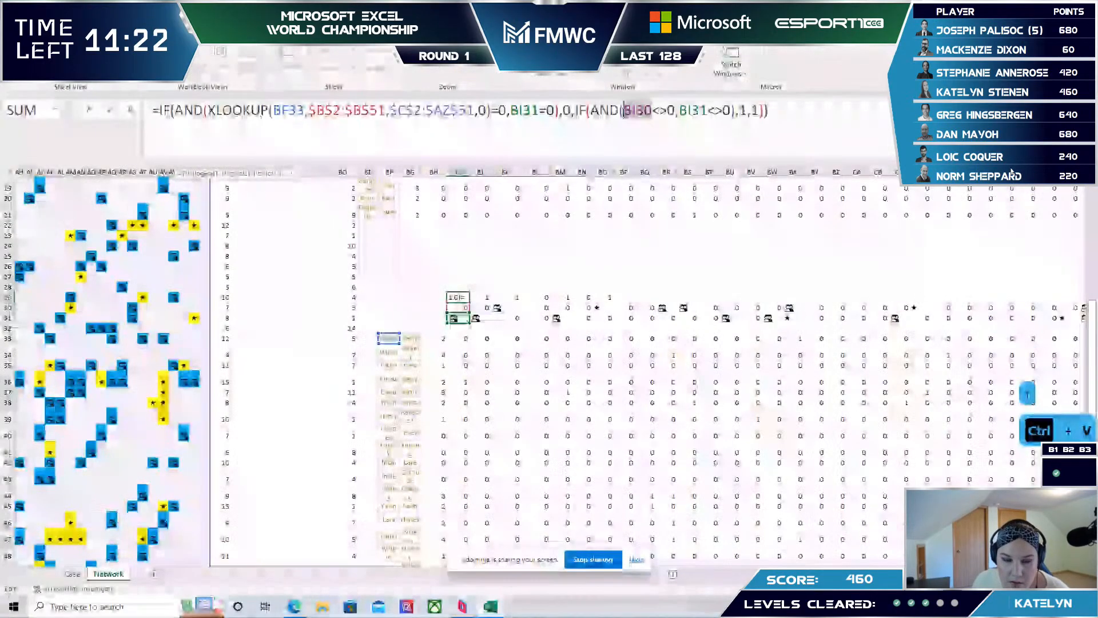
key(ctrl+v)
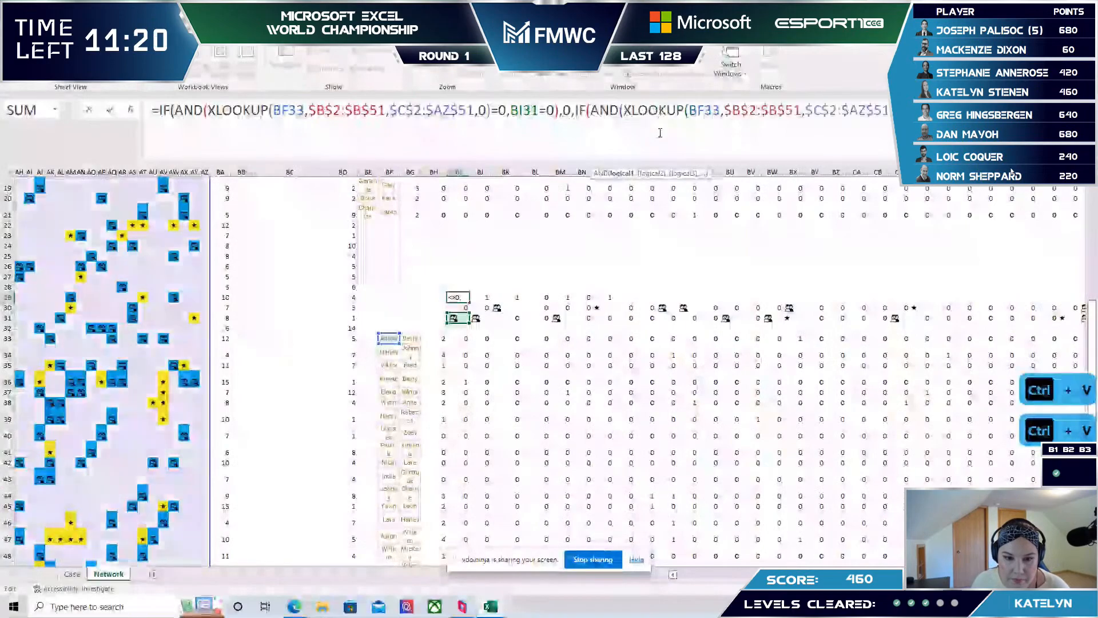
key(Return)
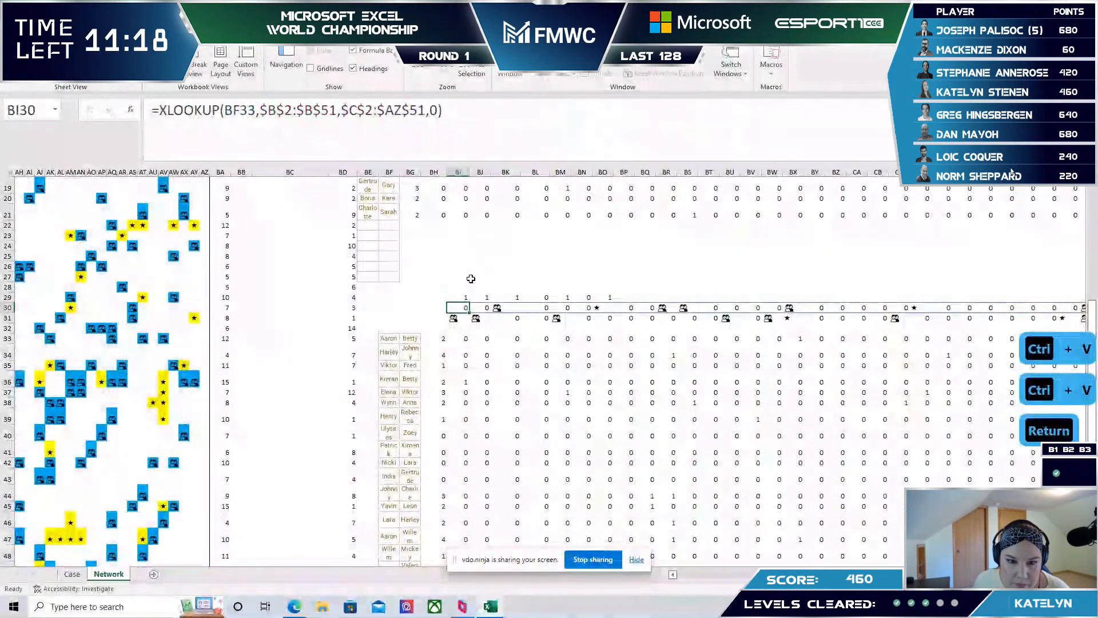
- Replace both BI31 references in the BI29 formula with XLOOKUP(BG33,$B$3:$B$52,$C$3:$AZ$52,0), copied from BI31
key(Up)
key(Down)
key(Down)
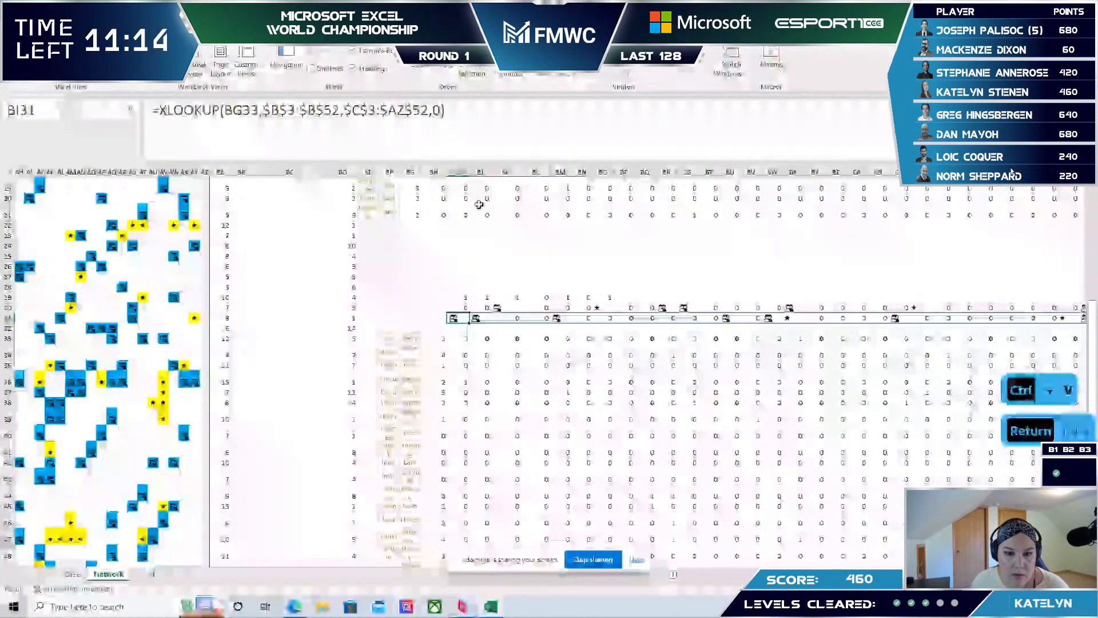
click(210, 136)
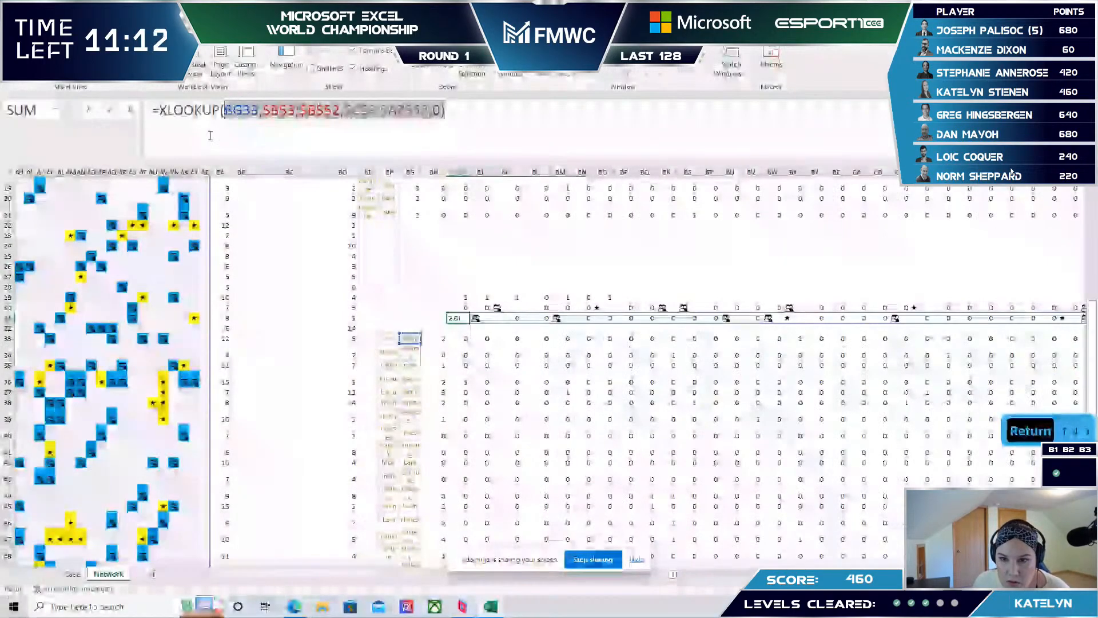
drag(210, 136, 161, 136)
key(ctrl+c)
key(Return)
key(Up)
key(Up)
key(Up)
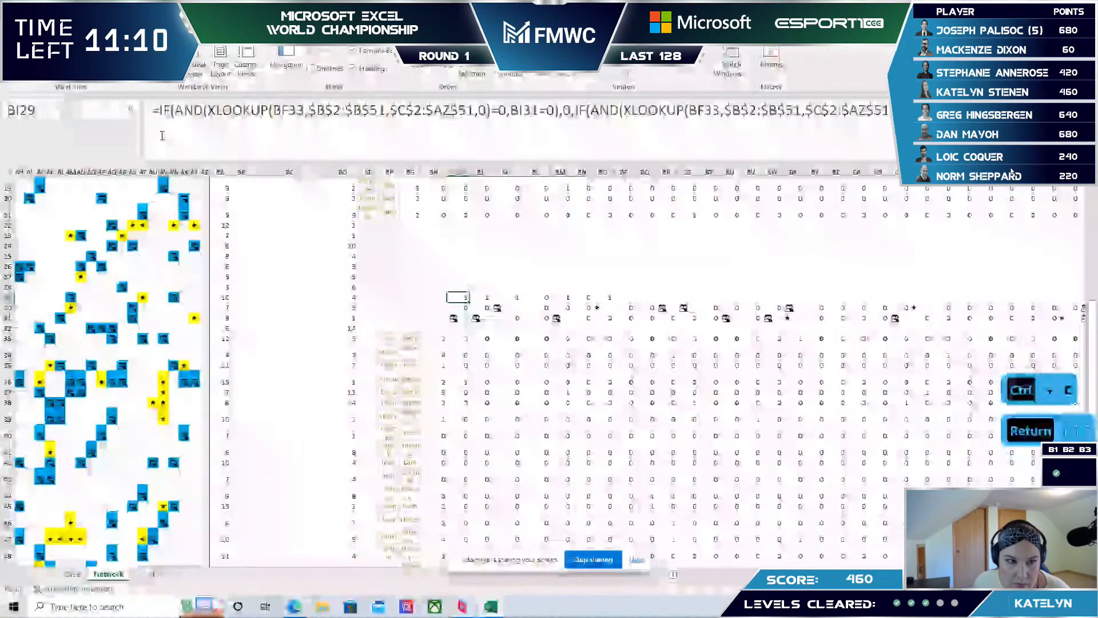
click(458, 118)
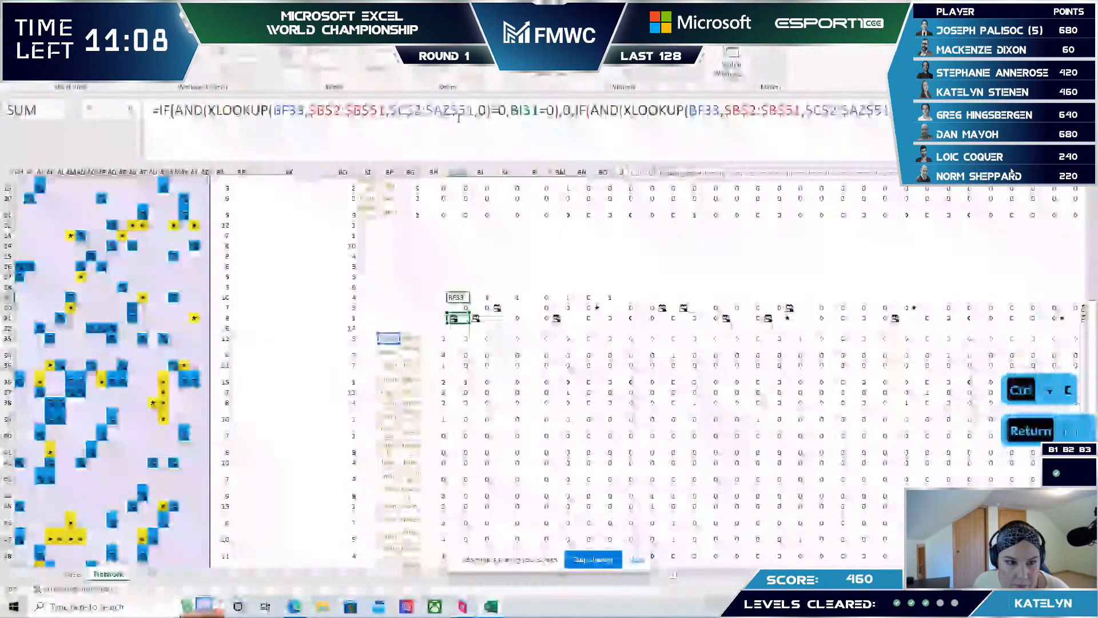
double_click(539, 111)
key(ctrl+v)
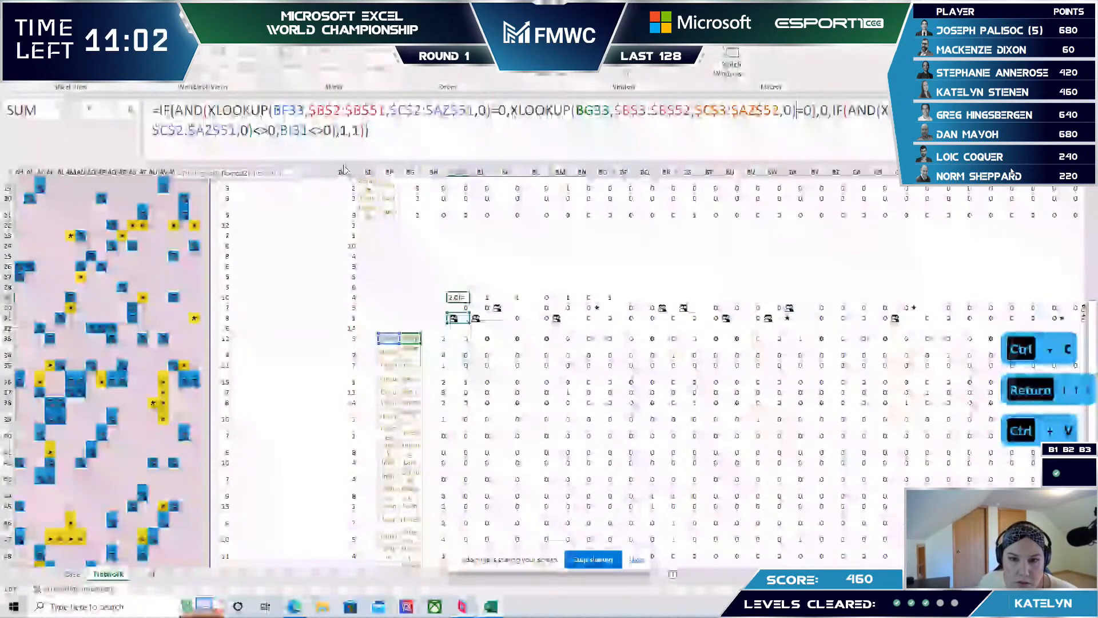
key(Return)
- Clear the remaining IF formulas in BJ29:BO29
key(Up)
key(Right)
key(ctrl+shift+Right)
key(Delete)
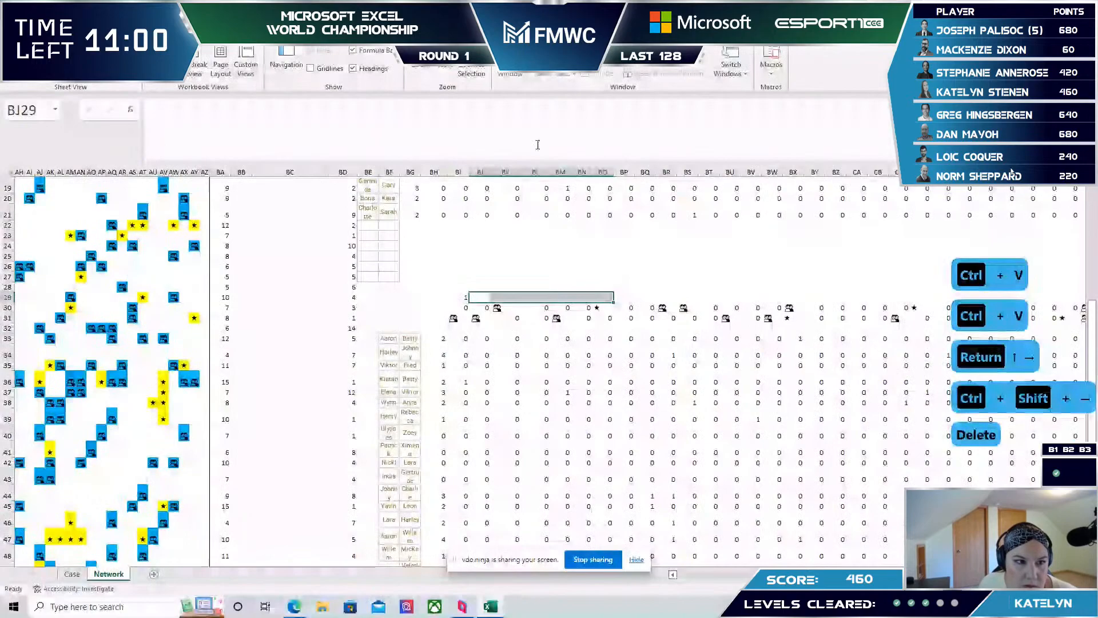
- Wrap the combined IF and XLOOKUP formula in BI29 in a SUM function
click(538, 144)
key(ctrl+v)
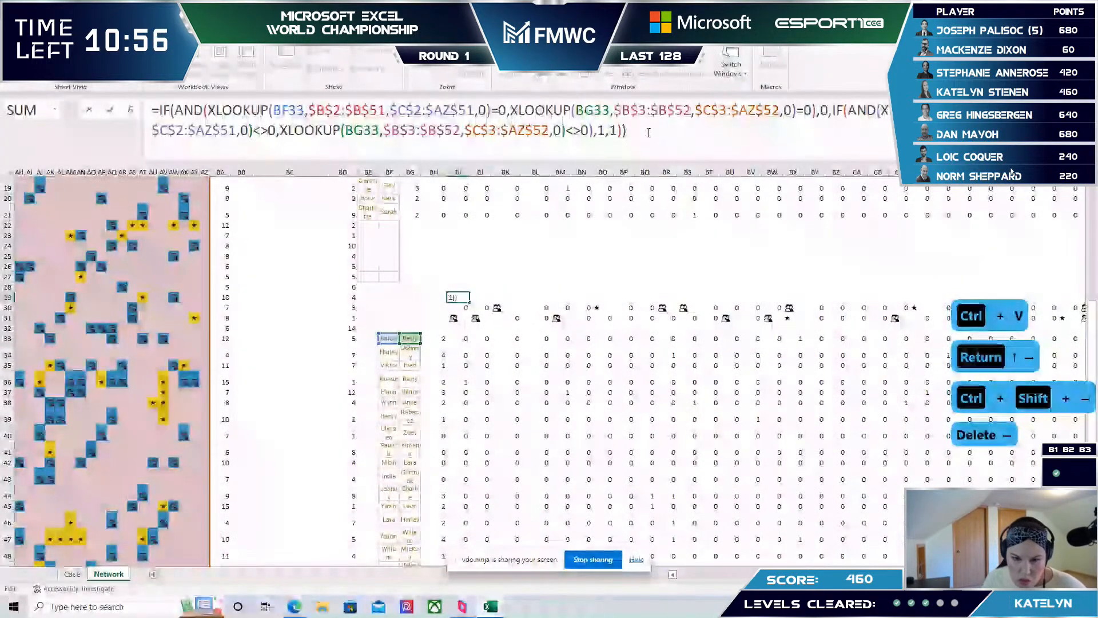
click(157, 110)
text(sum()
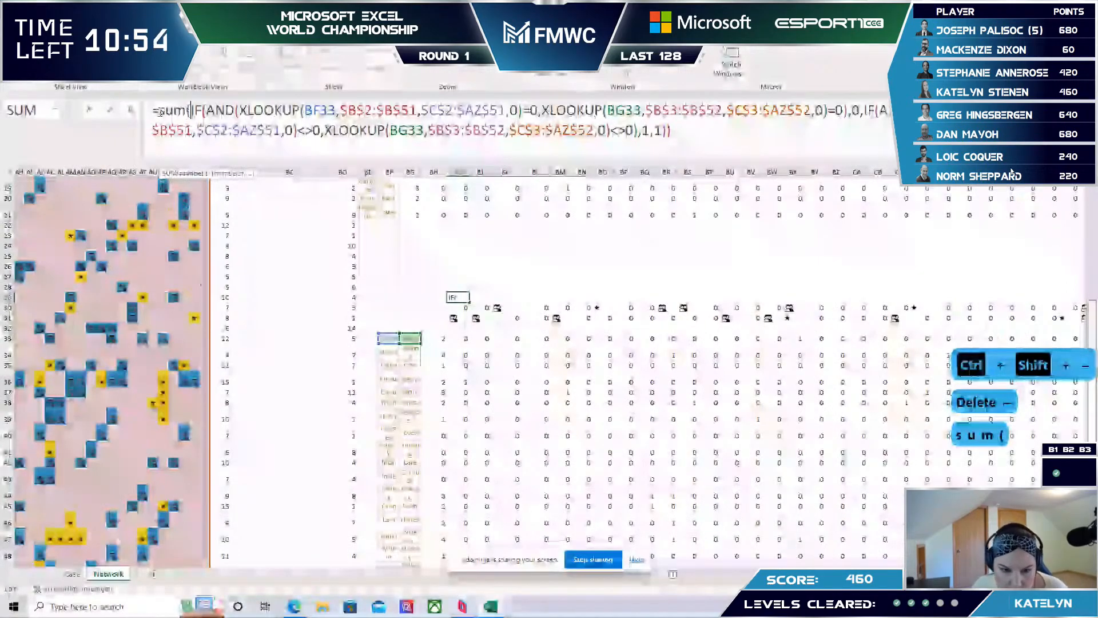
text())
key(Return)
key(Up)
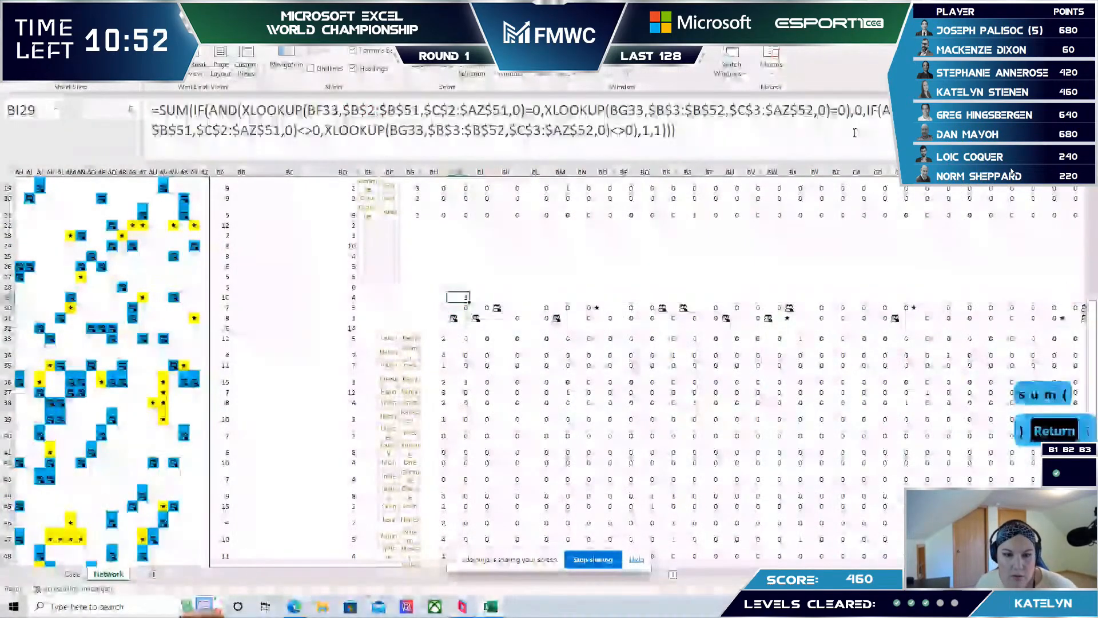
- Undo the SUM wrapper, the clearing of BJ29:BO29 and the BI31 lookup substitution, and check the formulas in BI29 and BI31
key(ctrl+z)
key(ctrl+z)
key(ctrl+z)
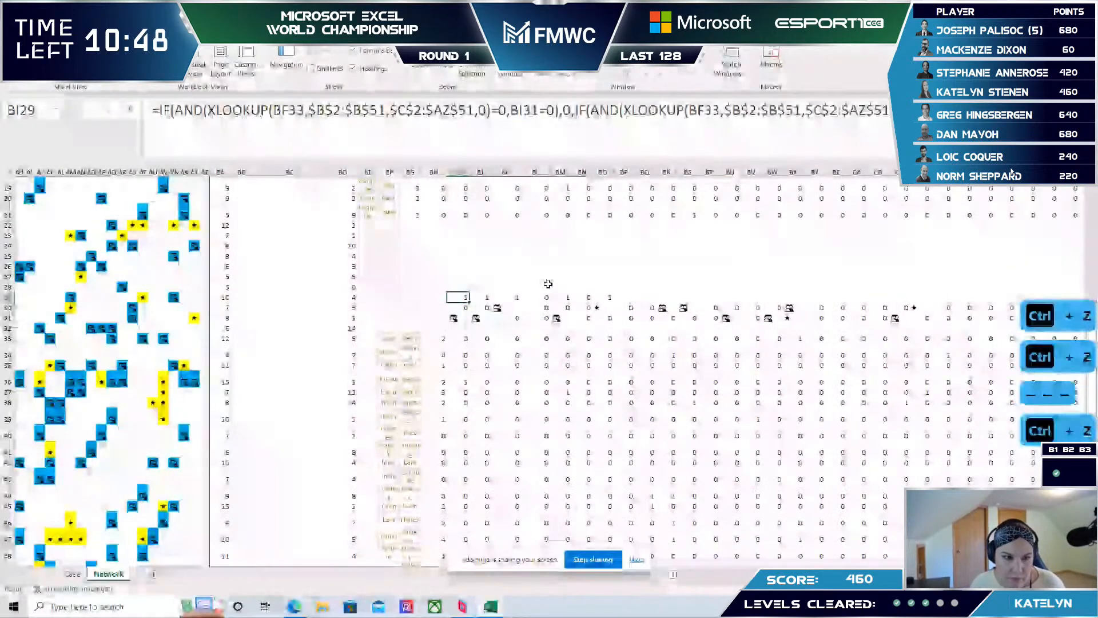
key(Down)
key(Down)
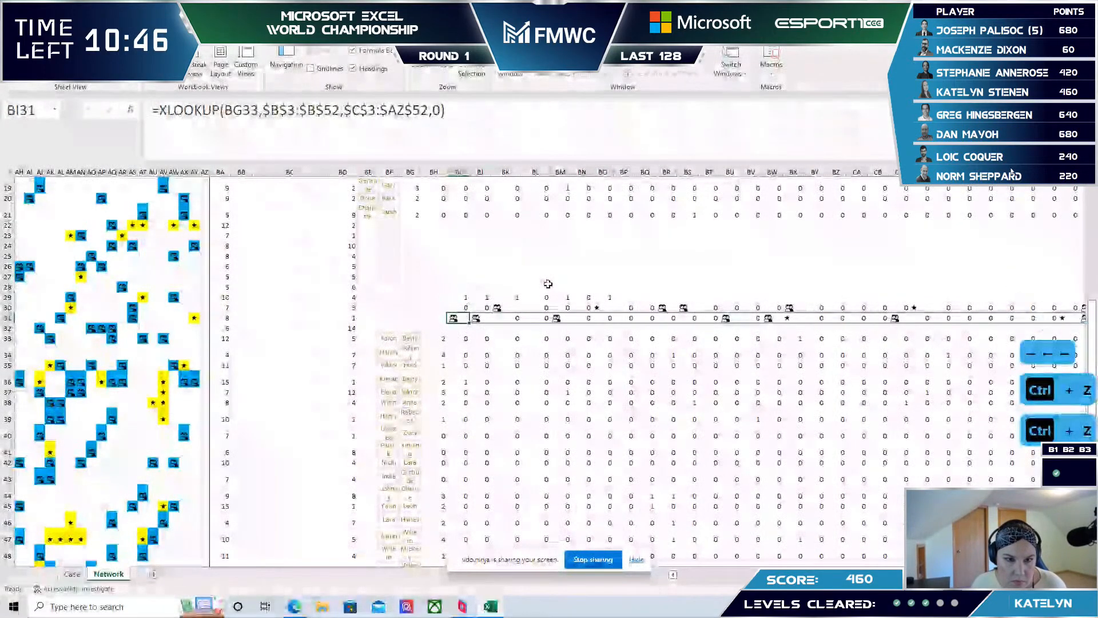
key(Up)
key(Up)
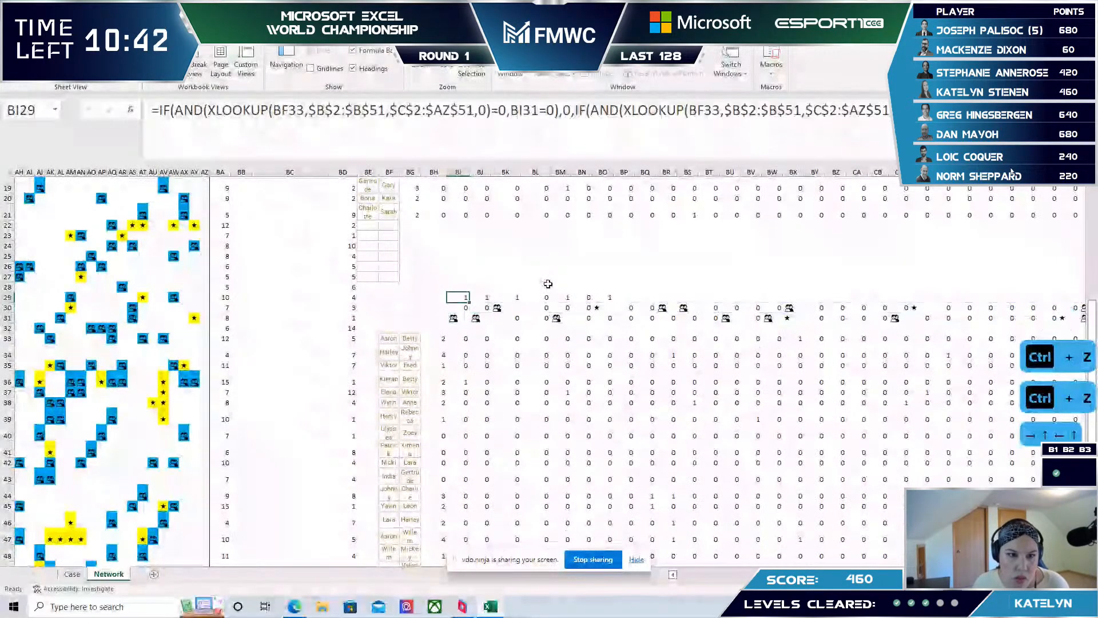
- Copy the IF formula from BJ29 over the nested lookup formula in BI29
key(Right)
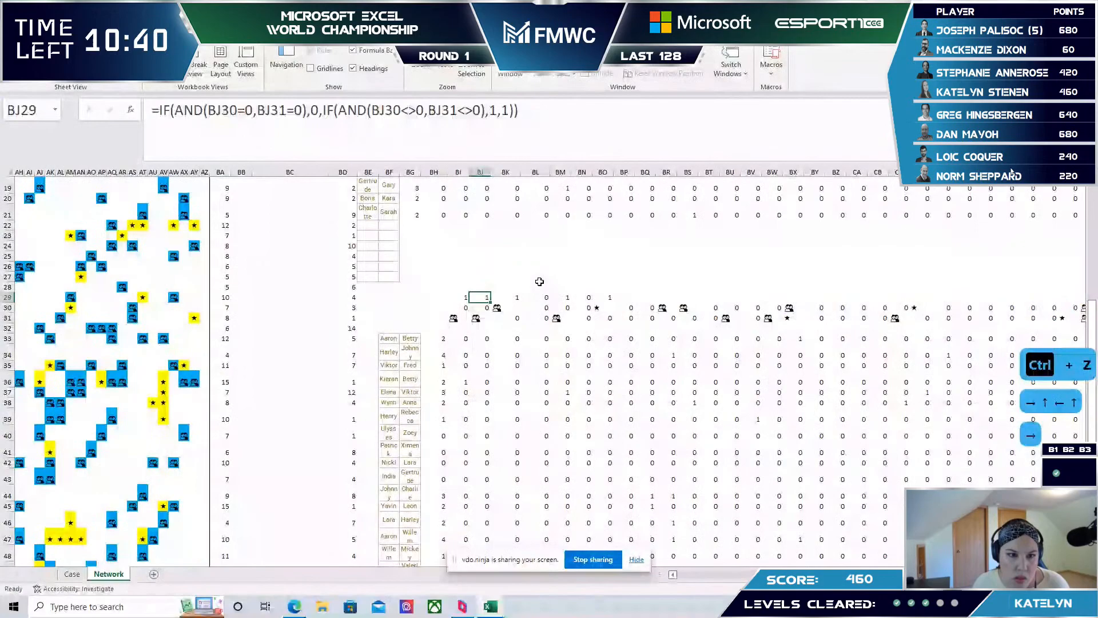
key(ctrl+c)
key(Left)
key(ctrl+v)
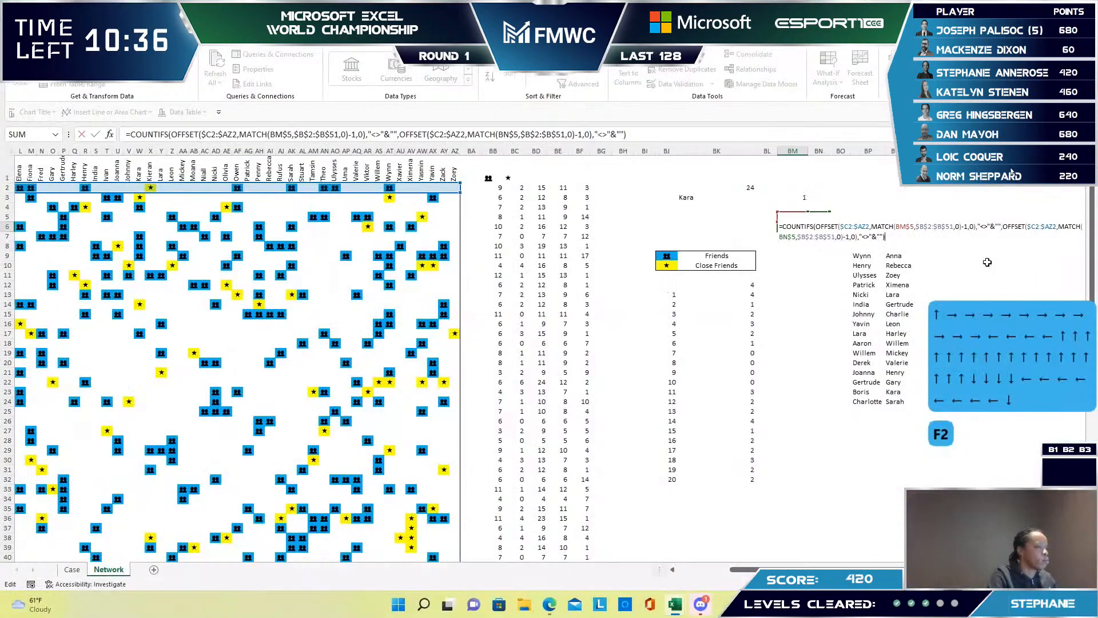
- Enter the COUNTIFS formula in BM6 matching the friends of BM5 and BN5, and begin an INDEX formula in BM7
key(Return)
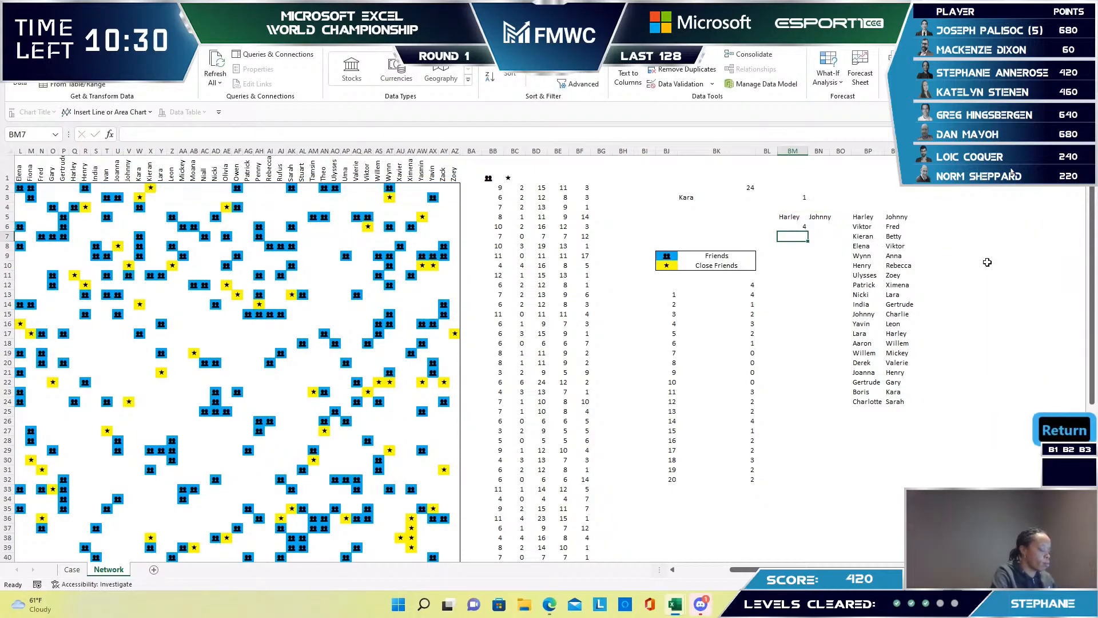
text(=)
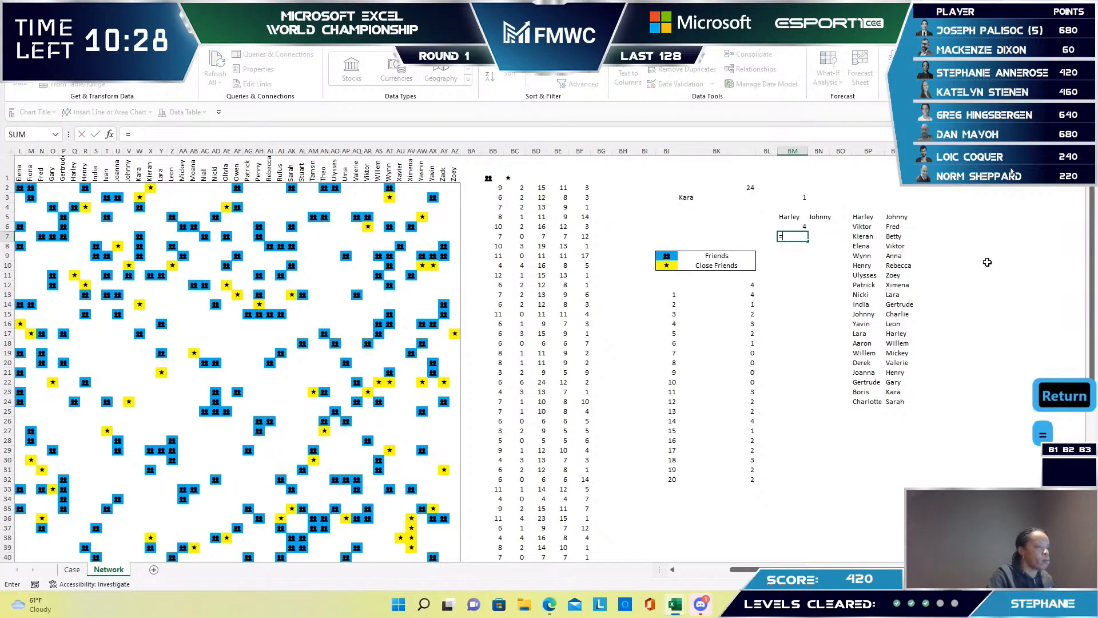
text(index()
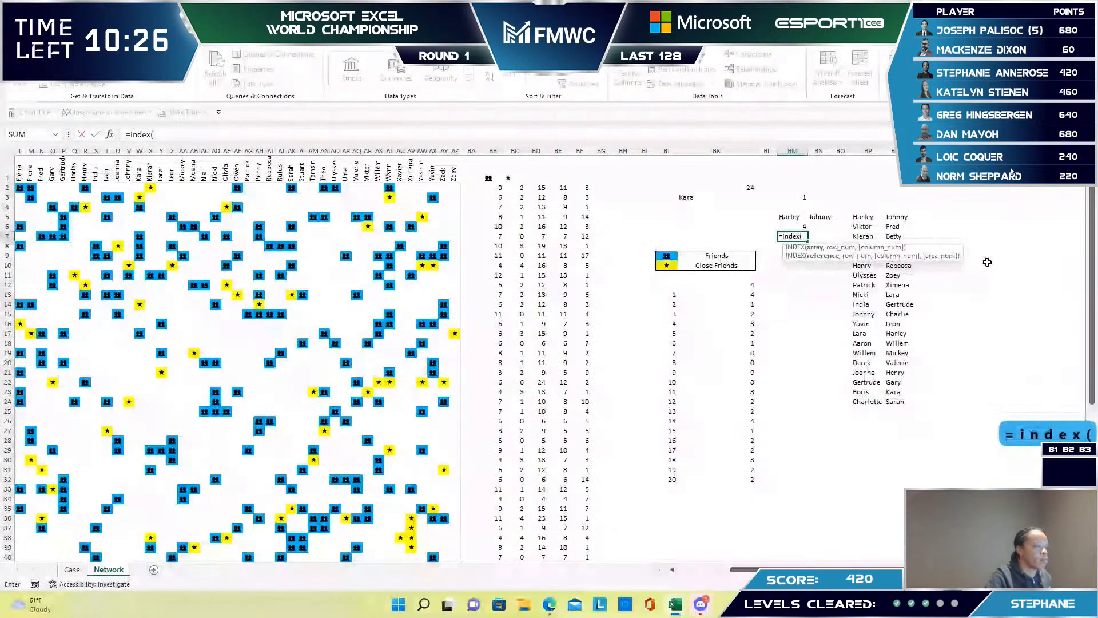
key(Up)
key(Up)
key(Left)
key(Left)
key(Right)
key(Right)
key(Left)
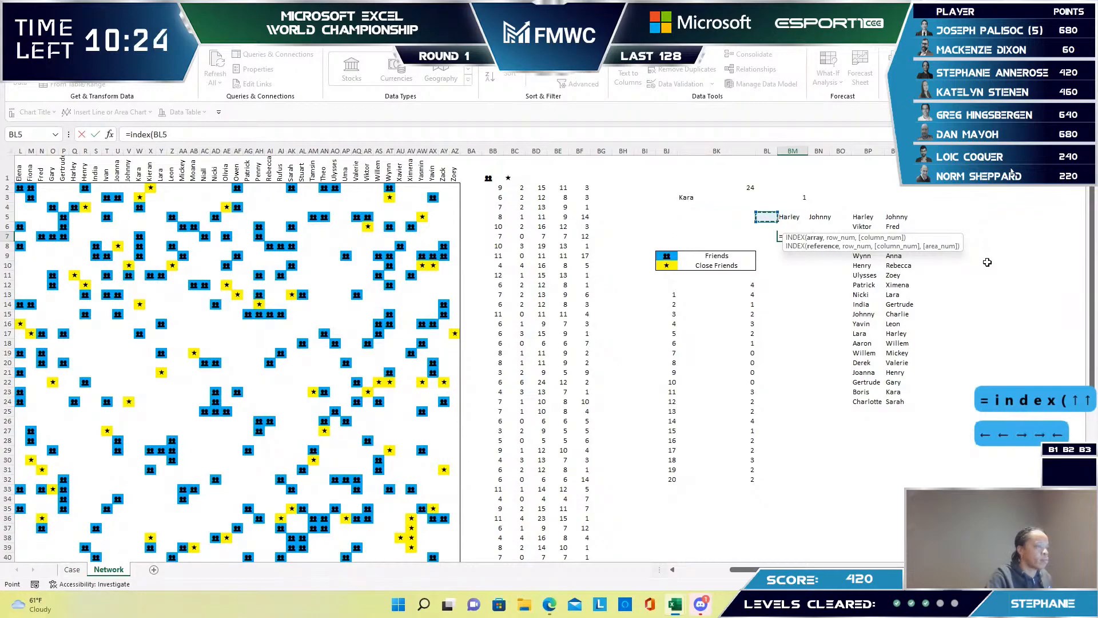
key(Left)
key(Left)
key(Left)
key(Left)
key(Left)
key(Left)
key(Right)
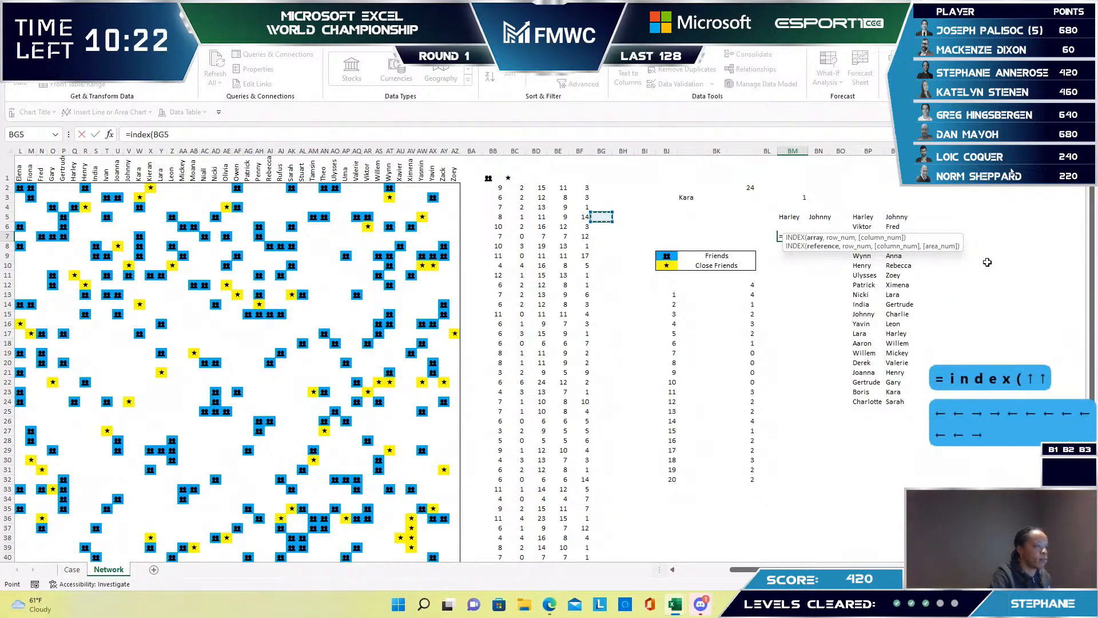
key(BackSpace)
key(BackSpace)
key(BackSpace)
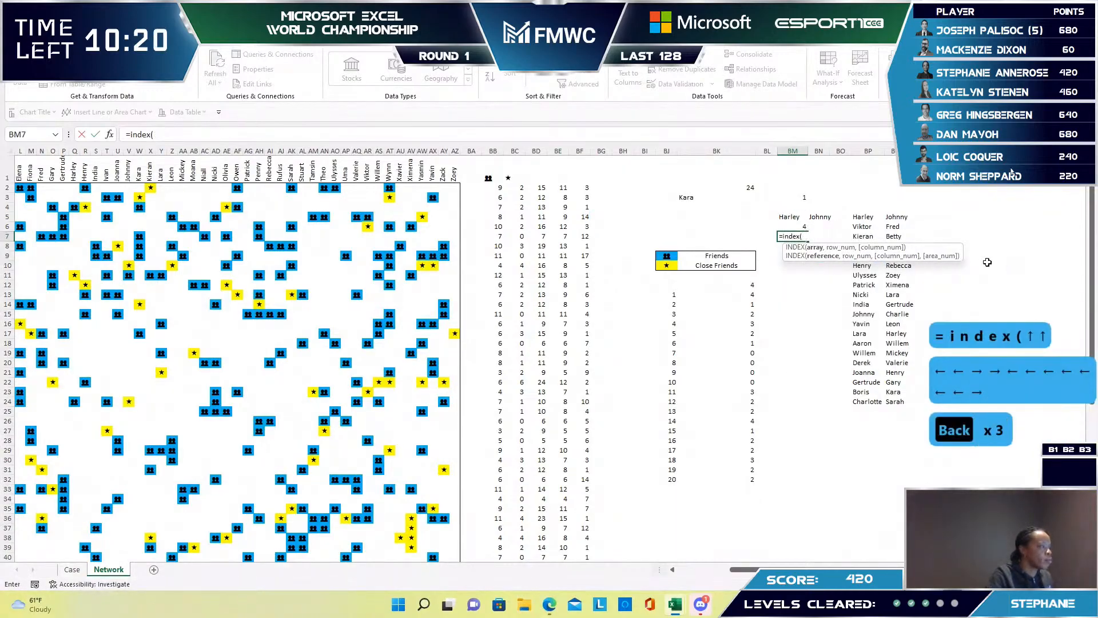
- Pick the array reference for the INDEX formula in BM7, moving from BM7 toward the network matrix
key(Left)
key(Left)
key(Left)
key(Left)
key(Left)
key(Left)
key(Left)
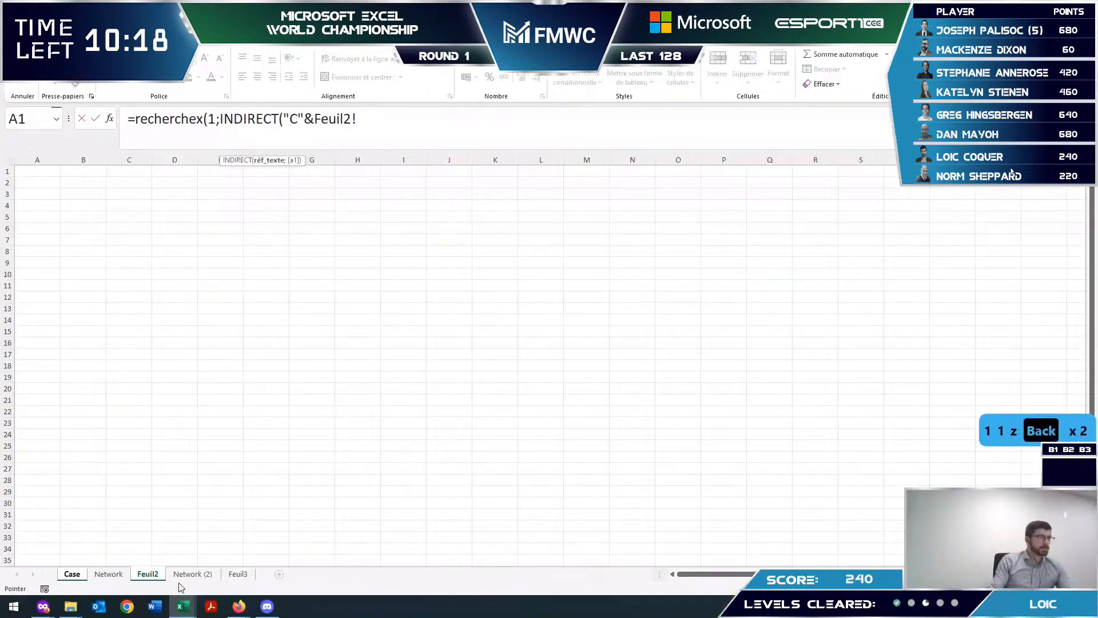
- In the Level 2 answer cell E67, complete the lookup's INDIRECT("C"& argument with Case!H67+1 and close it
click(72, 573)
click(279, 390)
text(+1))
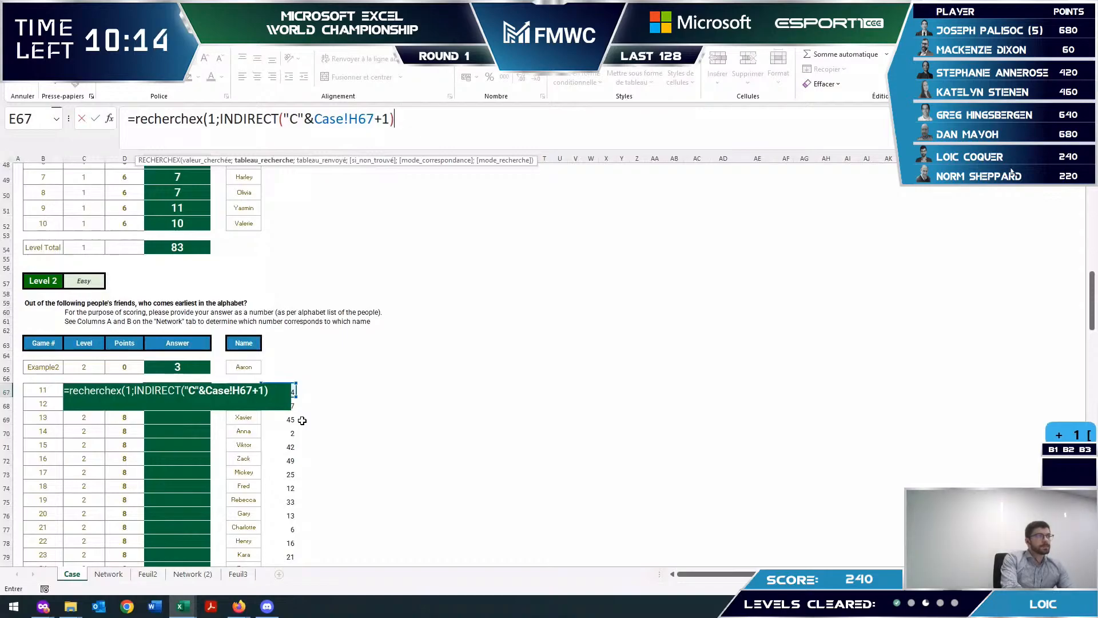
text(;)
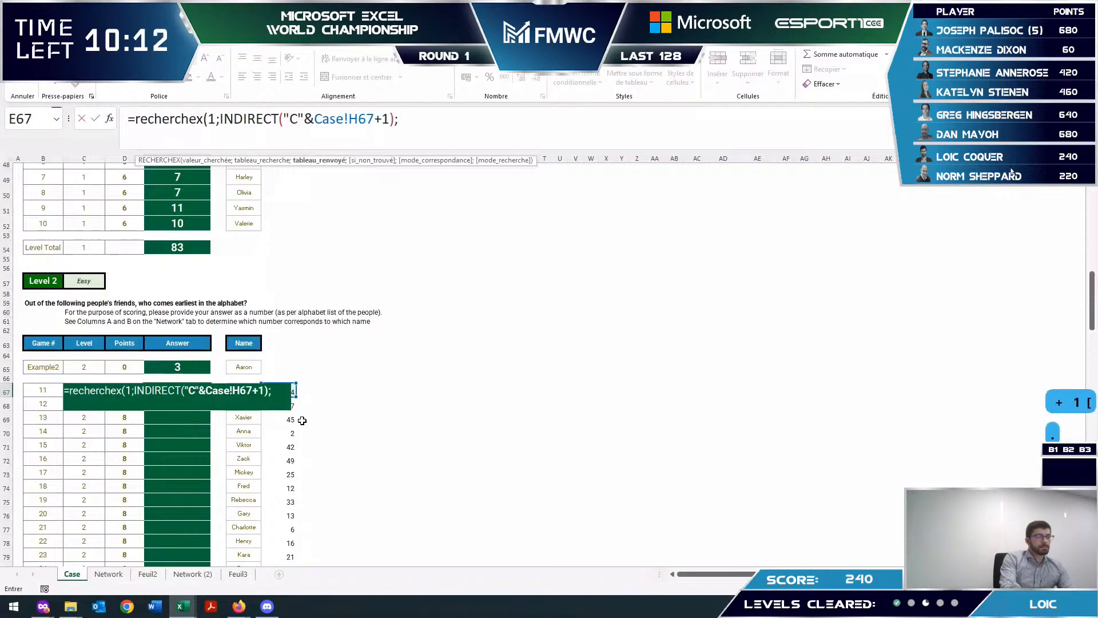
text(i)
key(BackSpace)
key(BackSpace)
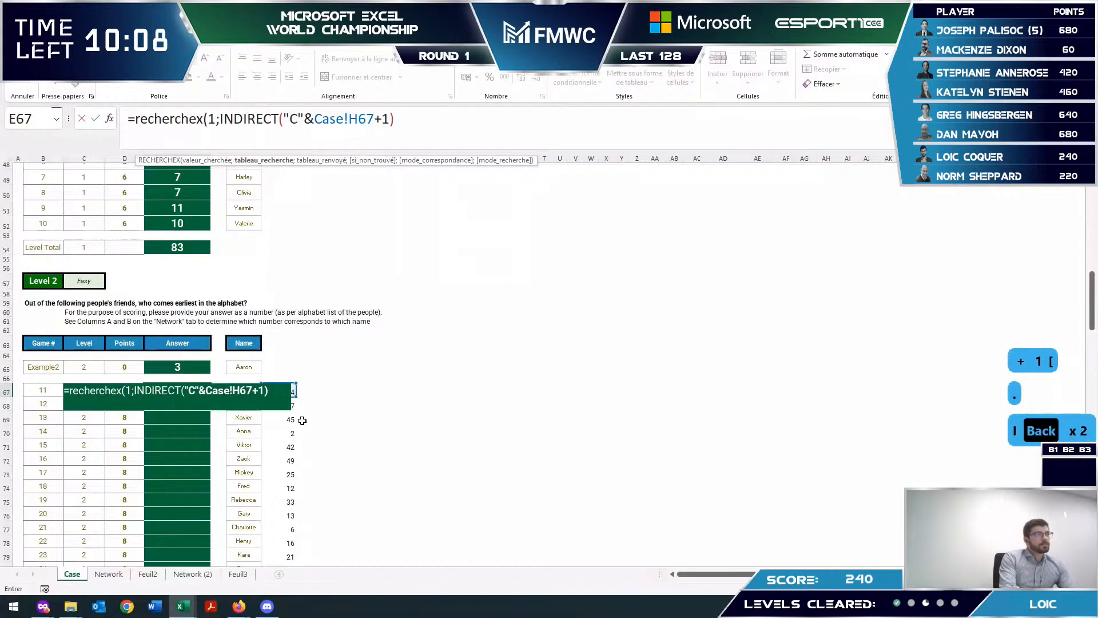
- Append &":" and a second INDIRECT function to the lookup range in the E67 formula
text(")
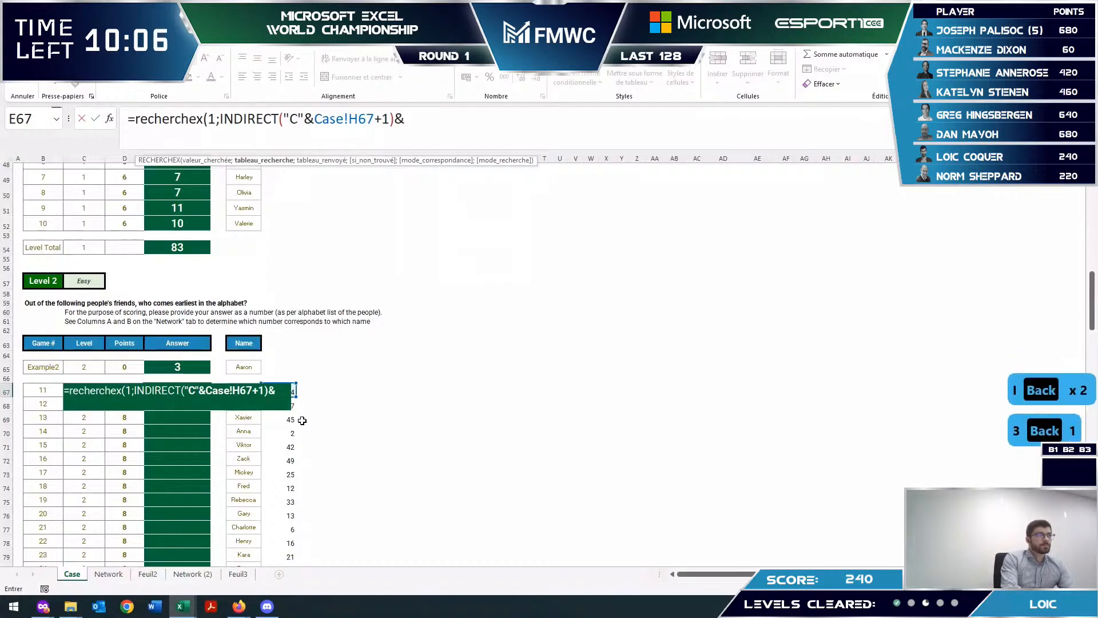
text(":")
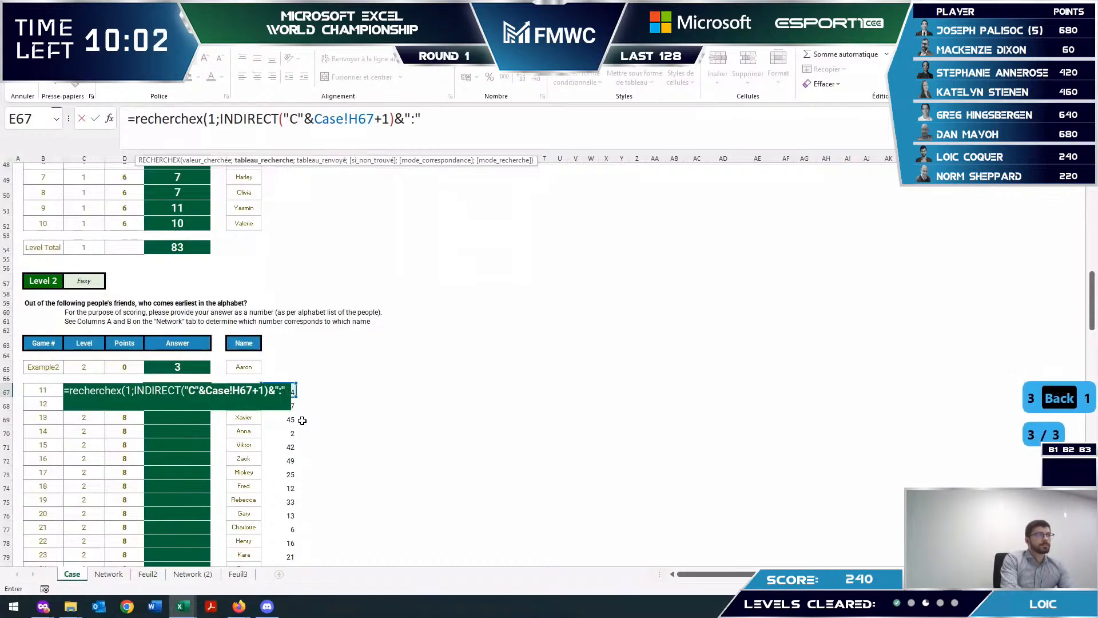
text(Indi)
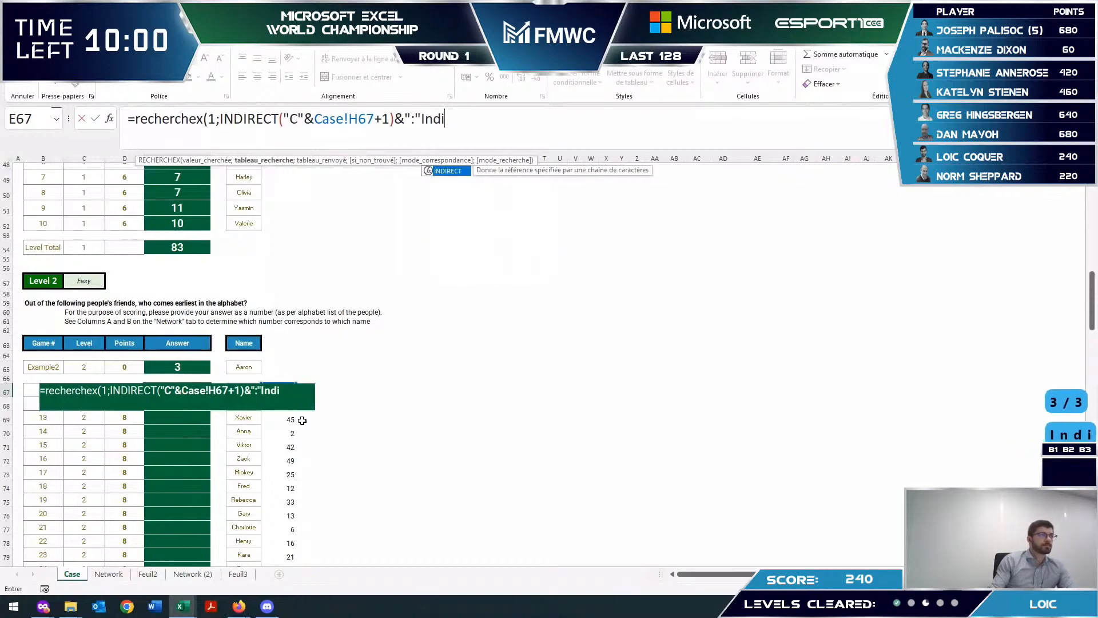
key(Tab)
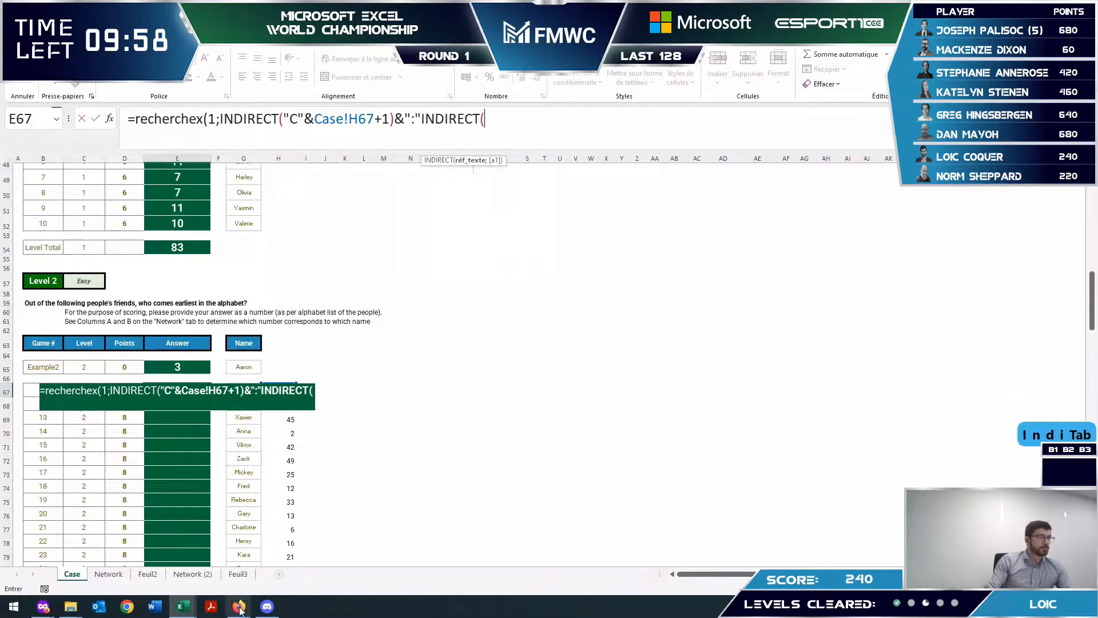
click(106, 575)
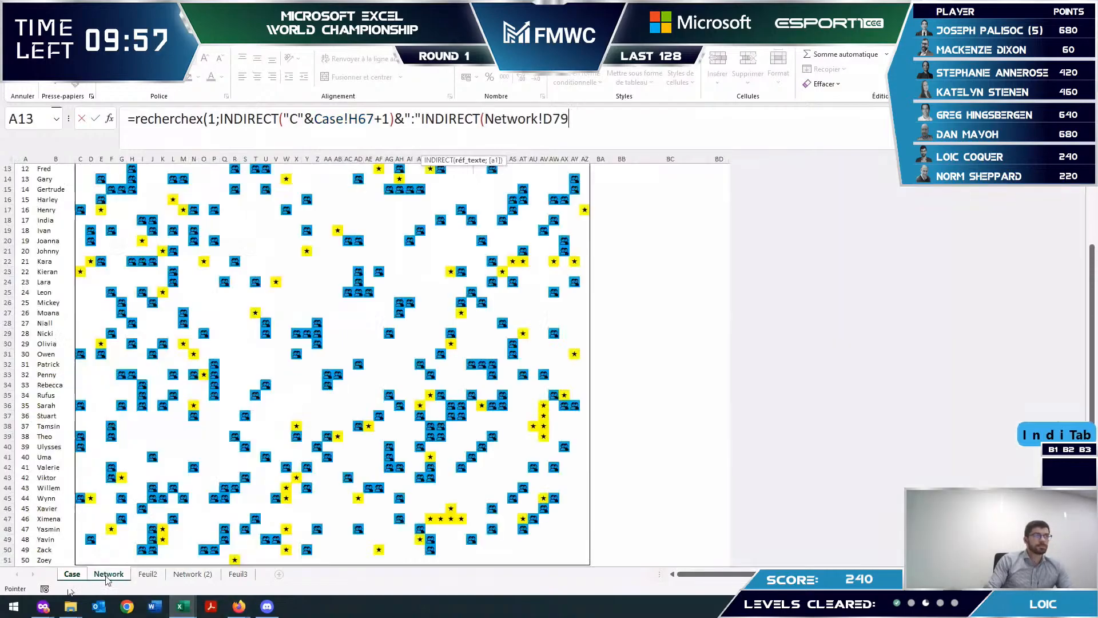
click(72, 574)
drag(485, 118, 676, 120)
- Complete the second INDIRECT in E67 with "AZ&Case!H67+1), reusing the first INDIRECT's row reference, and try to enter the formula
text(")
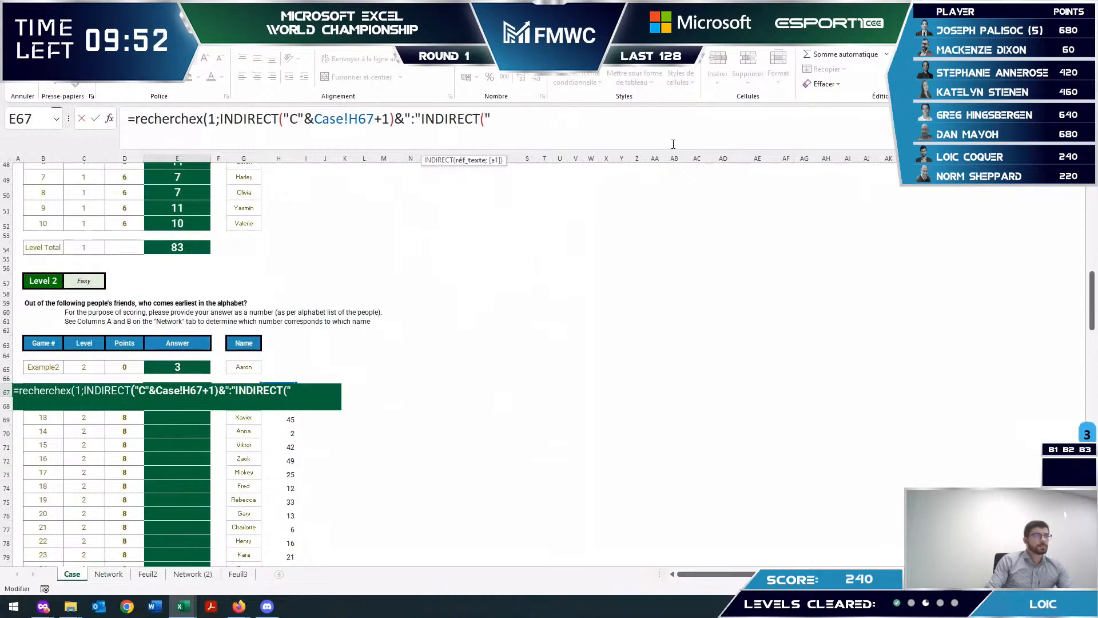
text(AZé)
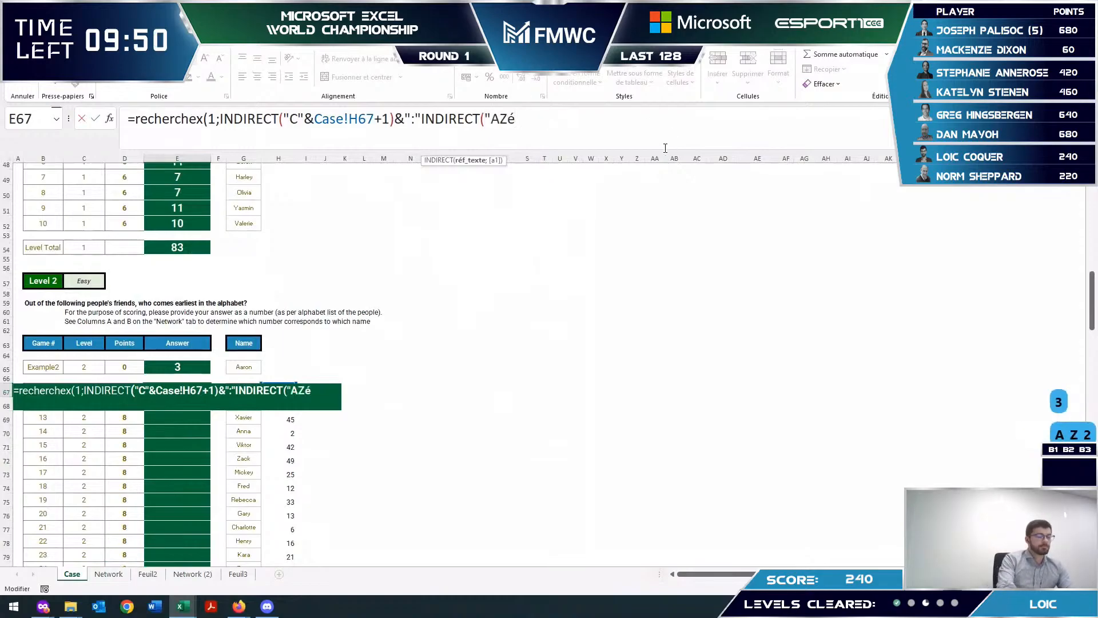
key(BackSpace)
text(&)
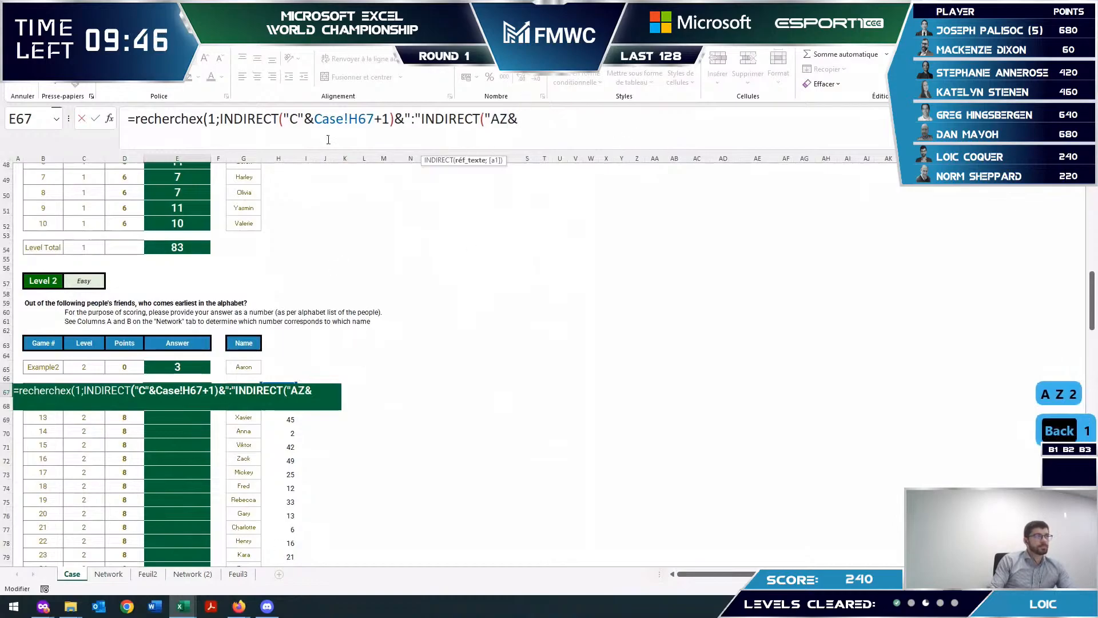
drag(314, 119, 392, 118)
key(ctrl+c)
click(540, 121)
key(ctrl+v)
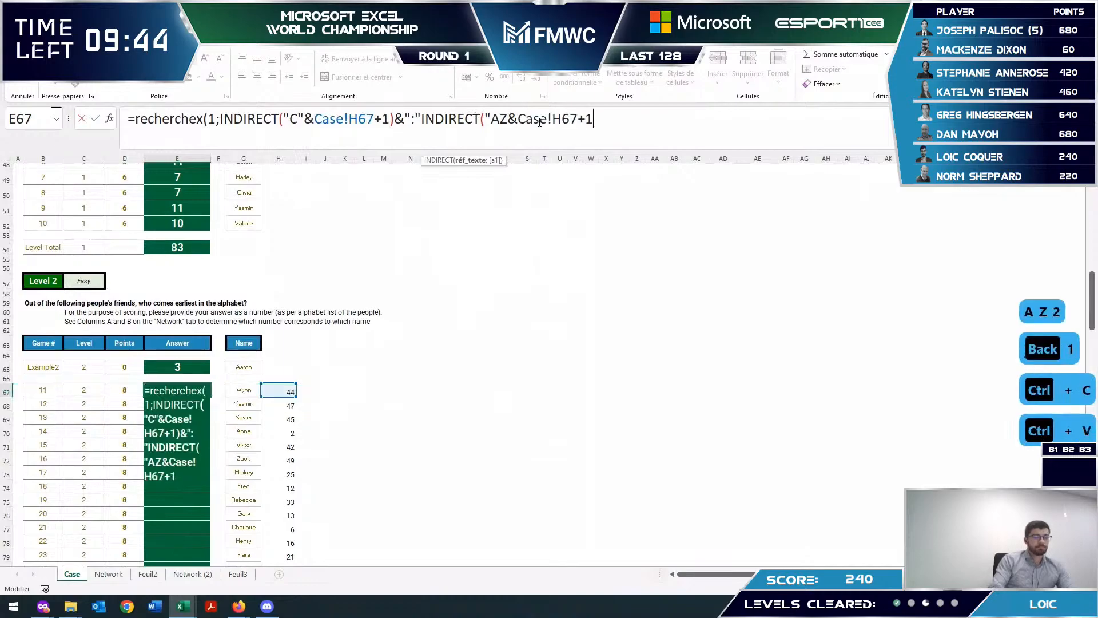
text())
key(Return)
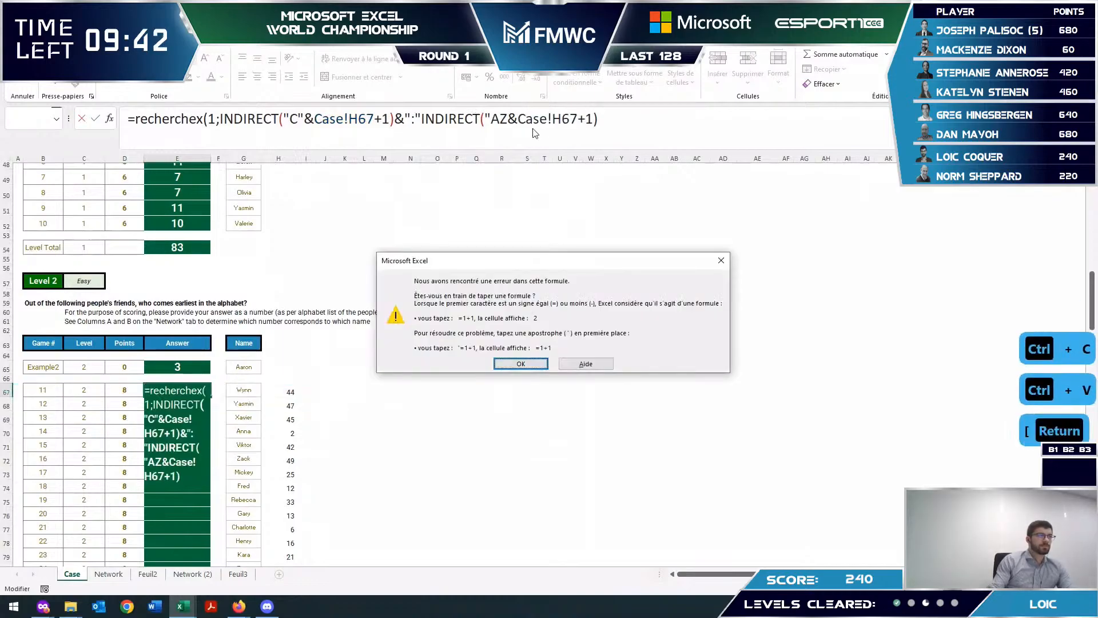
key(Return)
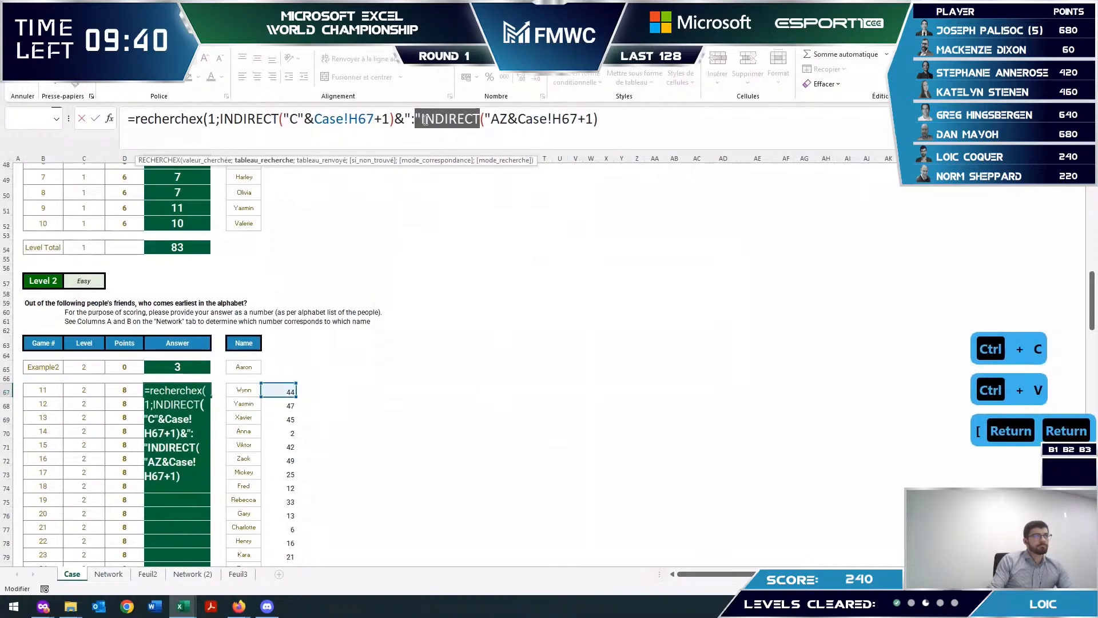
- Insert the missing & between ":" and the second INDIRECT in E67, and try to enter the formula again
key(Left)
text(')
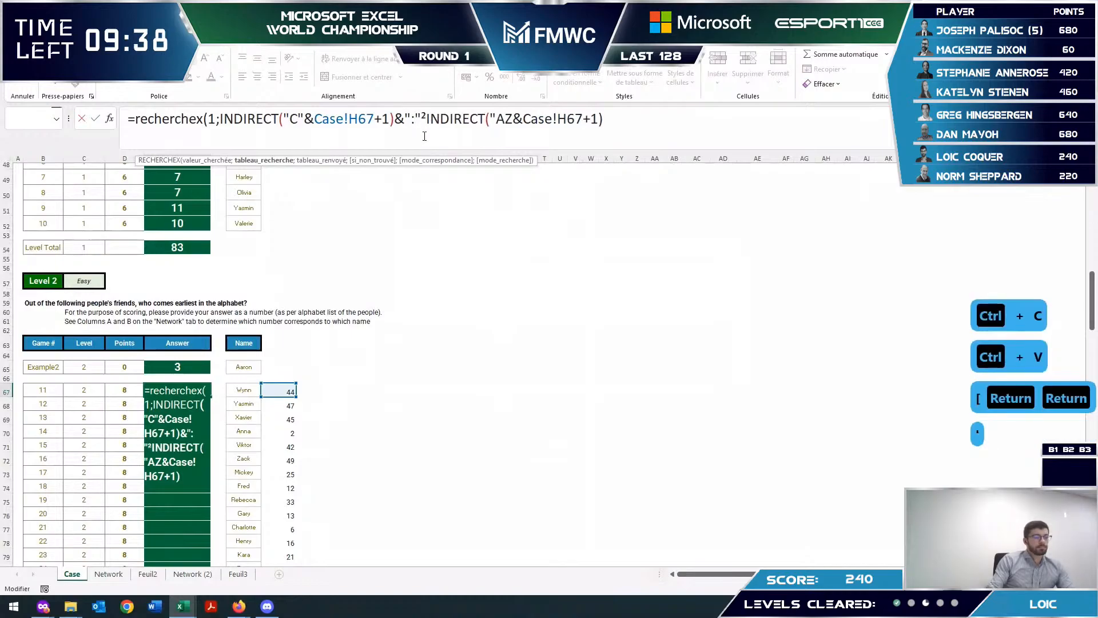
key(BackSpace)
text(&)
key(Return)
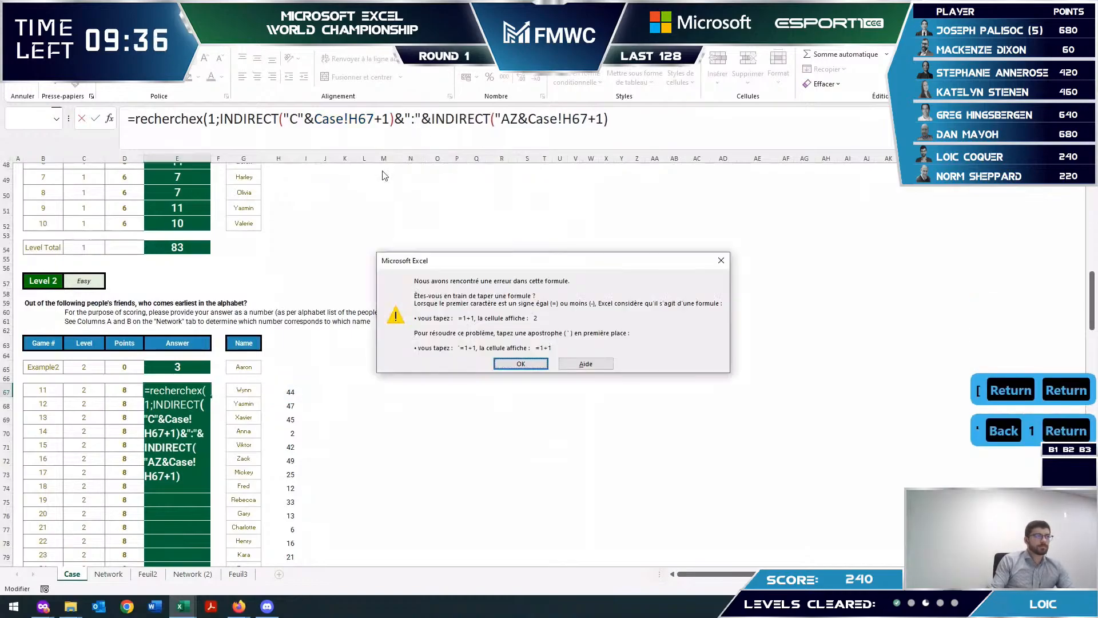
- Dismiss the formula error and add a closing parenthesis at the end of the RECHERCHEX formula in E67
click(508, 362)
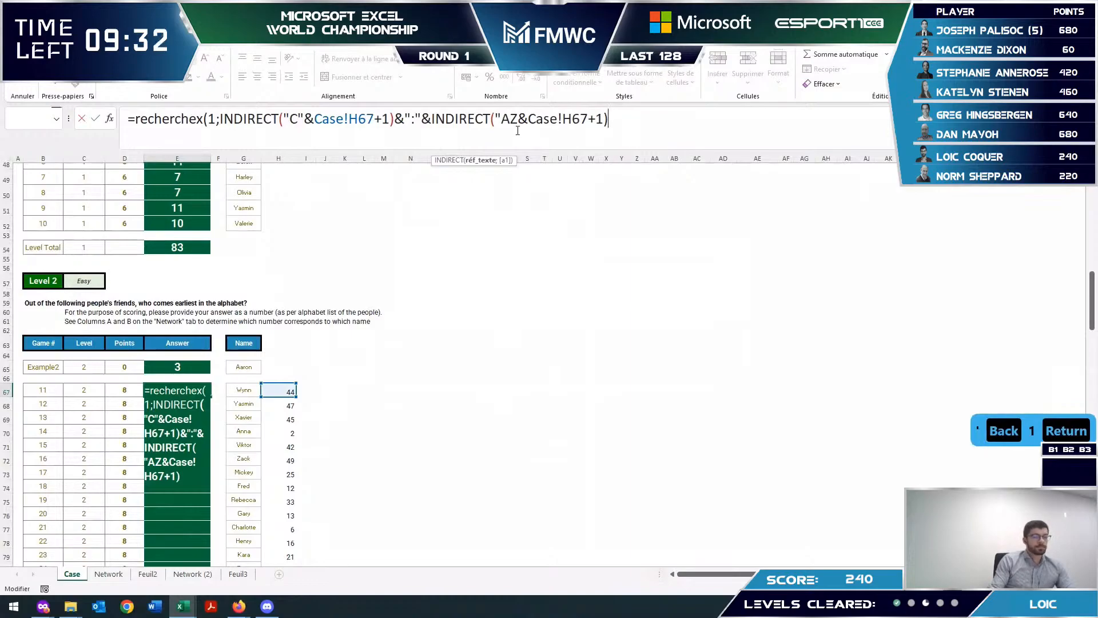
text())
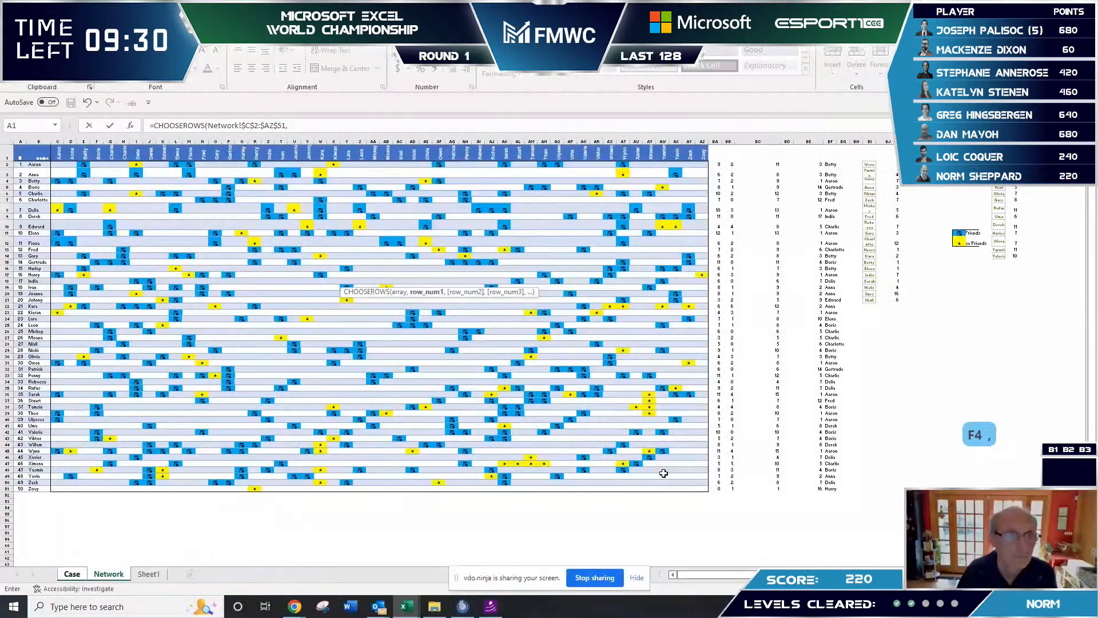
- Finish the CHOOSEROWS formula on Network!$C$2:$AZ$51 in K97 with row number 1, and copy it down to K98
text(1))
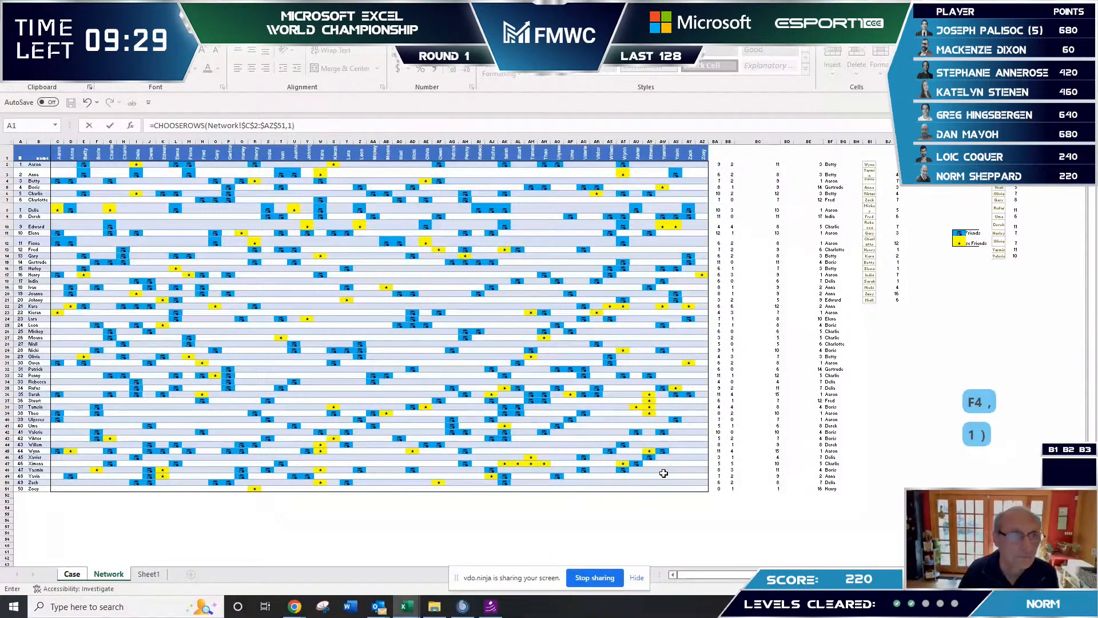
key(Return)
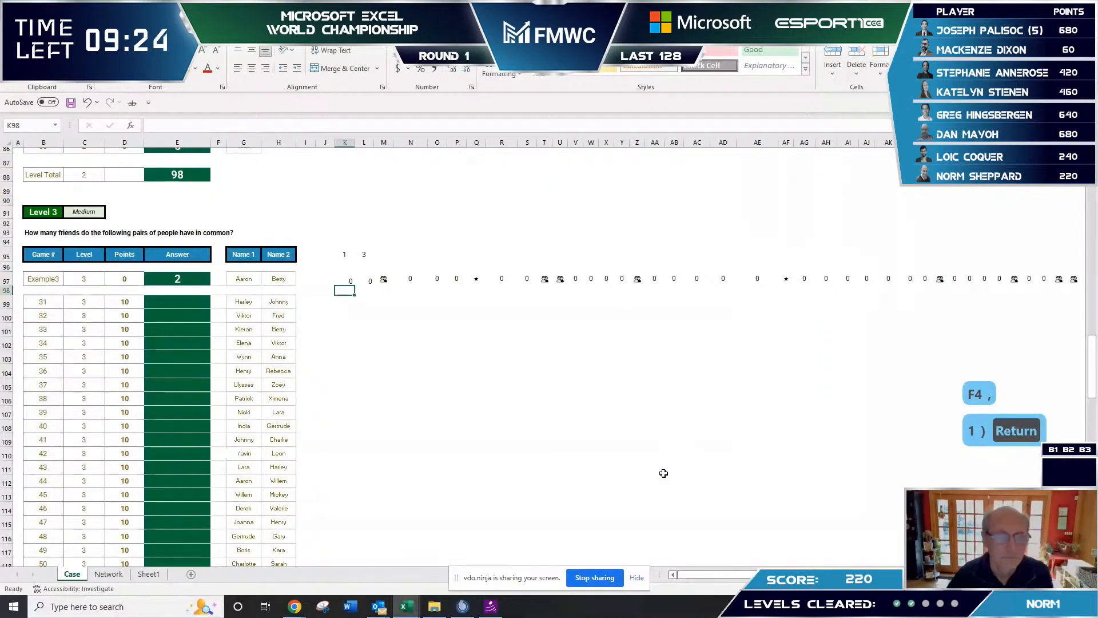
click(344, 279)
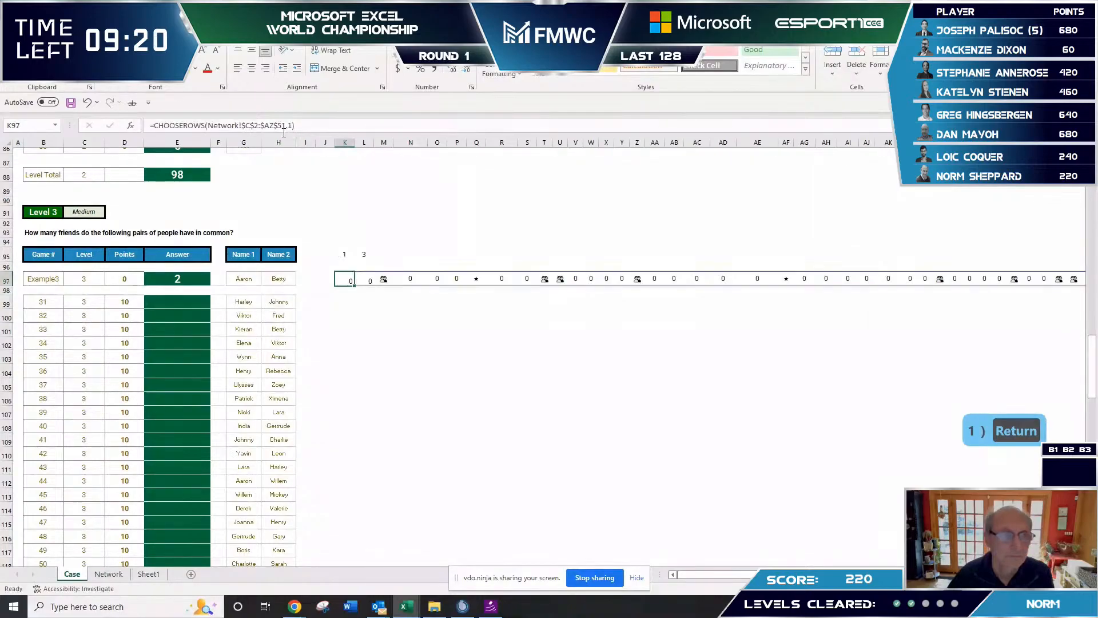
click(300, 130)
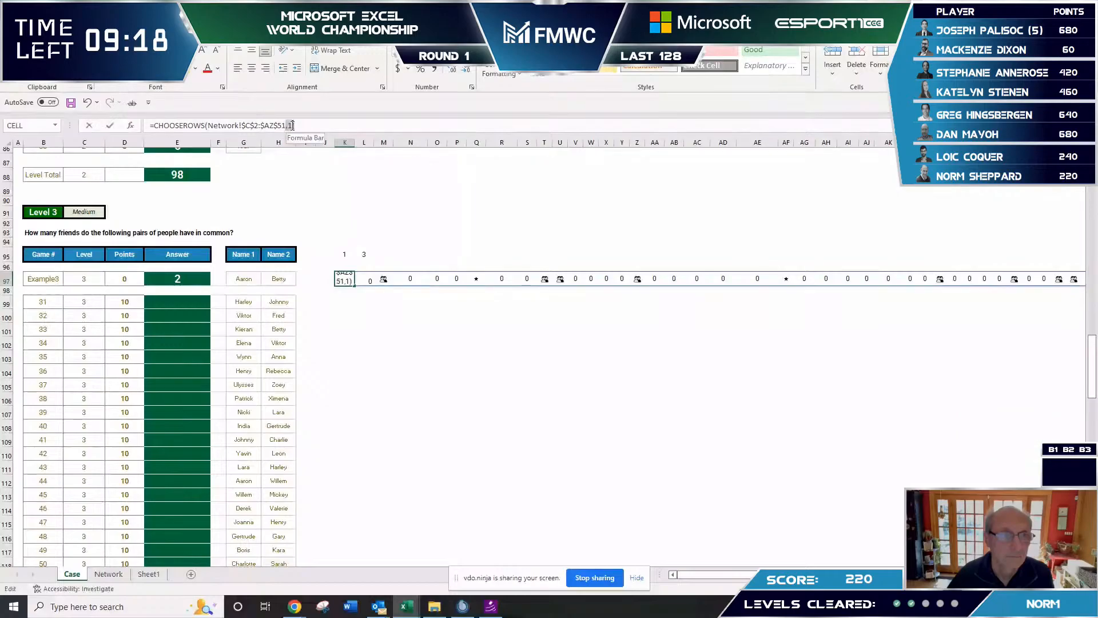
click(344, 255)
click(351, 283)
drag(354, 286, 348, 291)
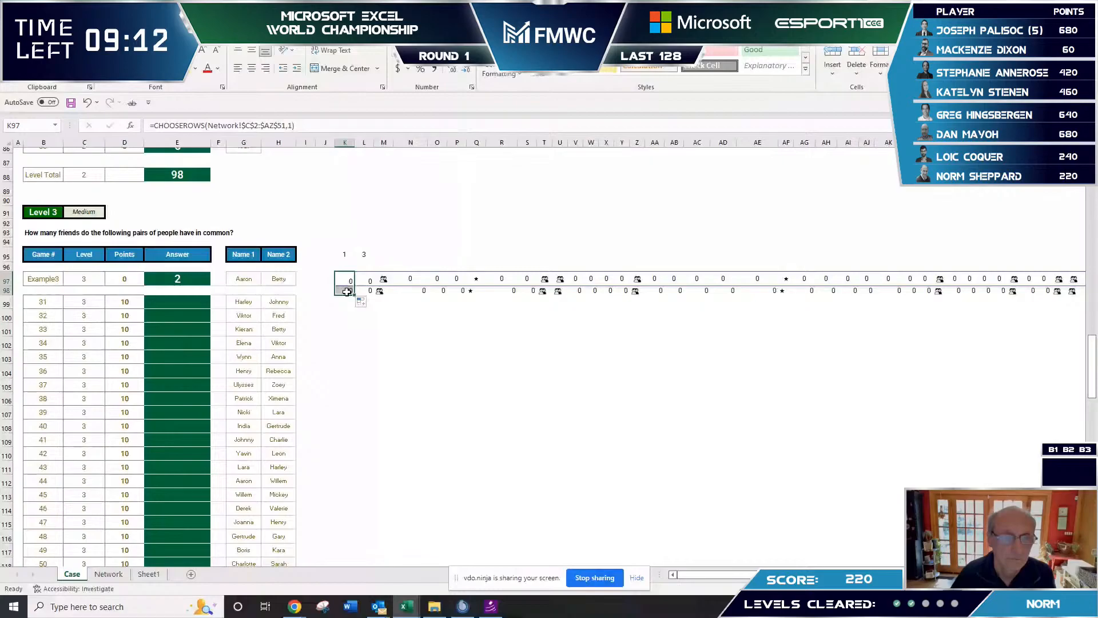
- Replace the row number in the K98 CHOOSEROWS formula with a reference to L95
double_click(346, 292)
key(BackSpace)
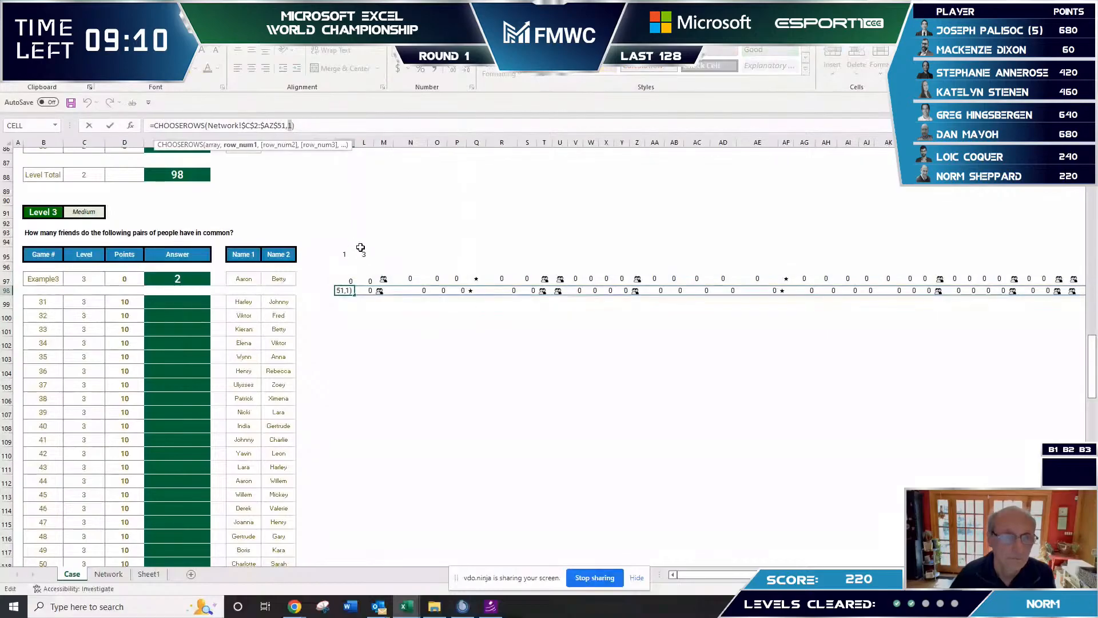
click(364, 254)
key(Return)
click(401, 342)
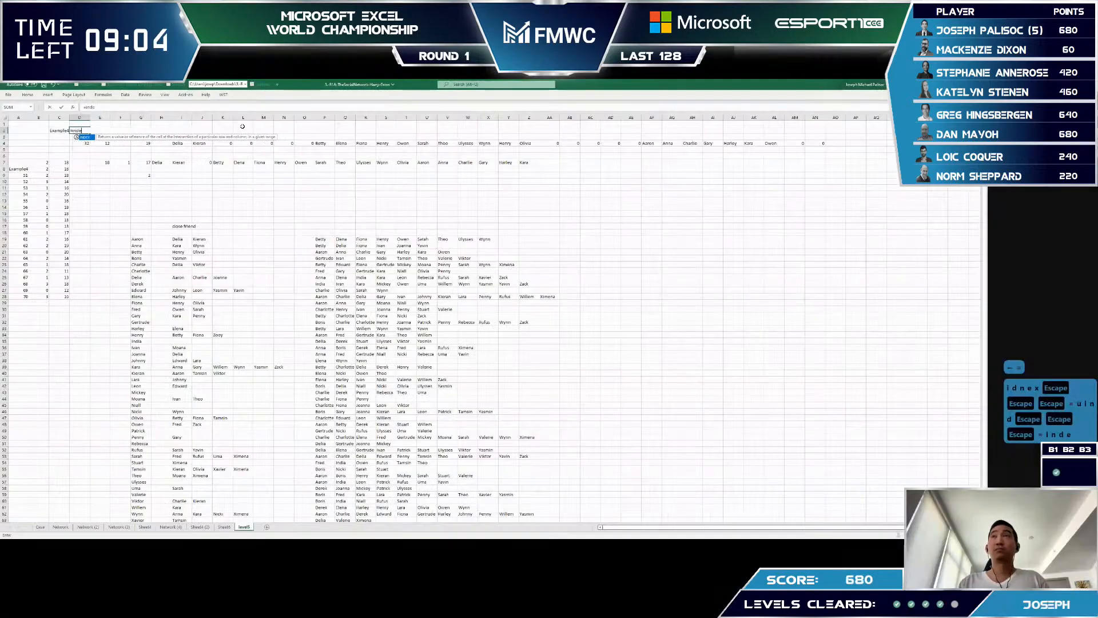
- Begin an INDEX formula in D2 using the Case sheet's Level 5 names, Example5 to game 100, as absolute array, with a nested MATCH
key(ctrl+Page_Up)
key(ctrl+Page_Up)
key(ctrl+Page_Up)
key(ctrl+Page_Up)
key(ctrl+Page_Up)
key(ctrl+Page_Up)
key(ctrl+Page_Up)
key(ctrl+Page_Up)
key(ctrl+Page_Up)
key(ctrl+Page_Up)
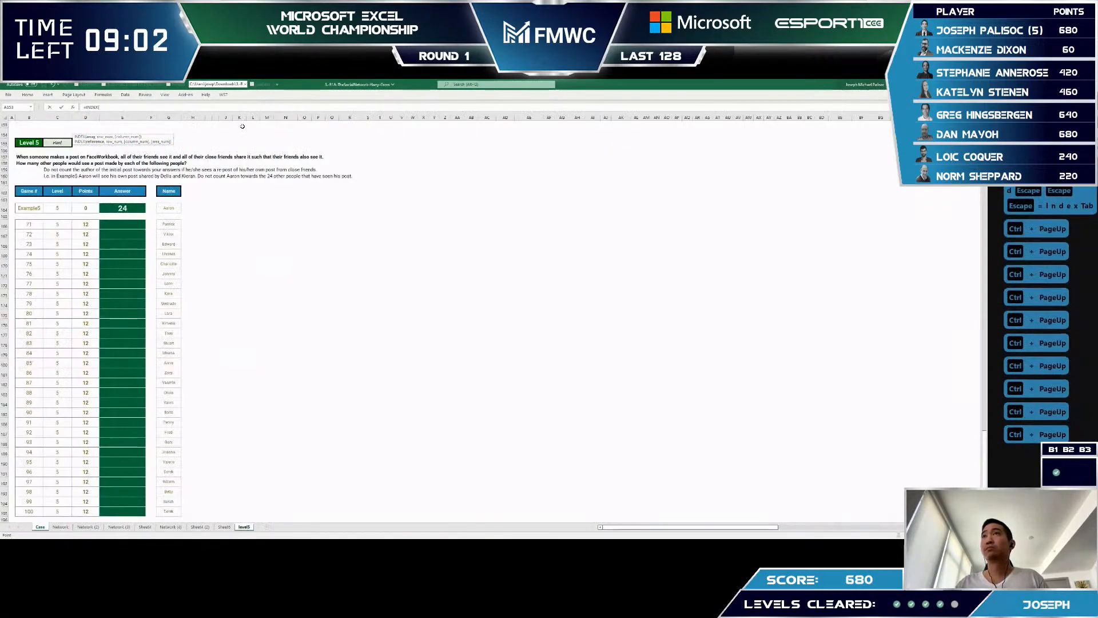
scroll(195, 189, down, 20)
drag(172, 177, 178, 470)
key(F4)
text(,match)
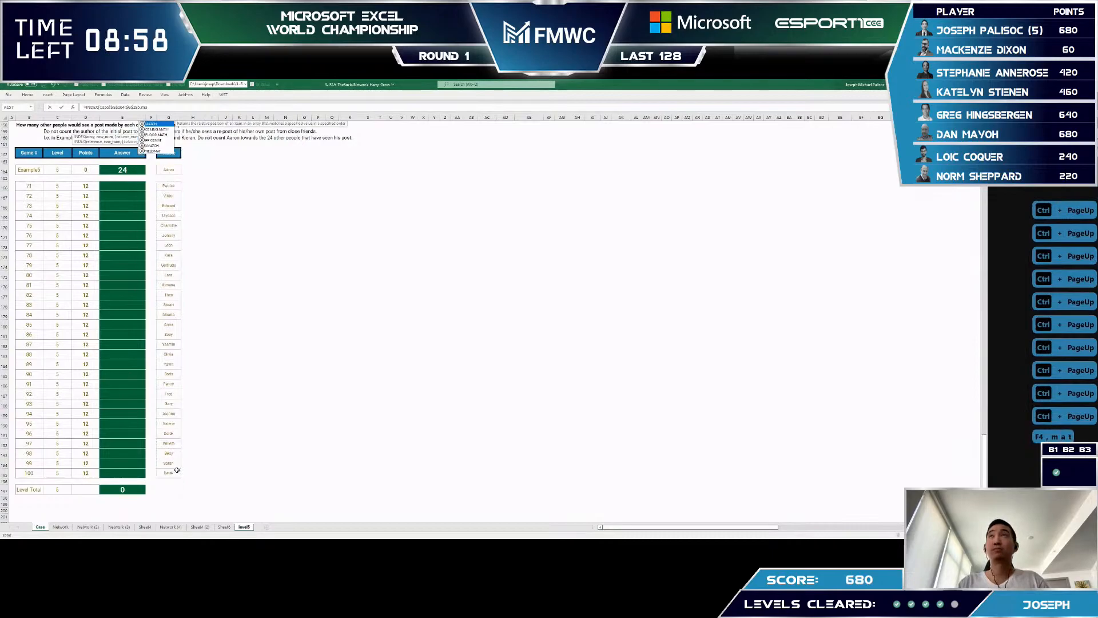
key(Tab)
- Use $C2 of the level5 sheet as the MATCH lookup value
key(ctrl+Page_Down)
key(ctrl+Page_Down)
key(ctrl+Page_Down)
key(ctrl+Page_Down)
key(ctrl+Page_Down)
key(ctrl+Page_Down)
key(ctrl+Page_Down)
key(ctrl+Page_Down)
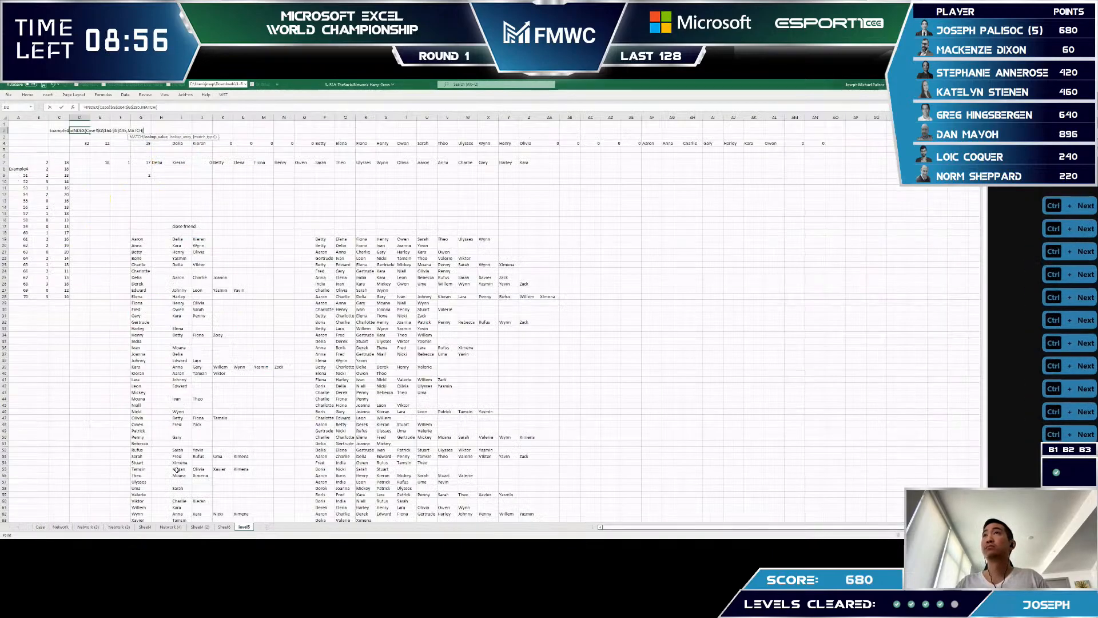
click(63, 130)
key(F4)
key(F4)
key(F4)
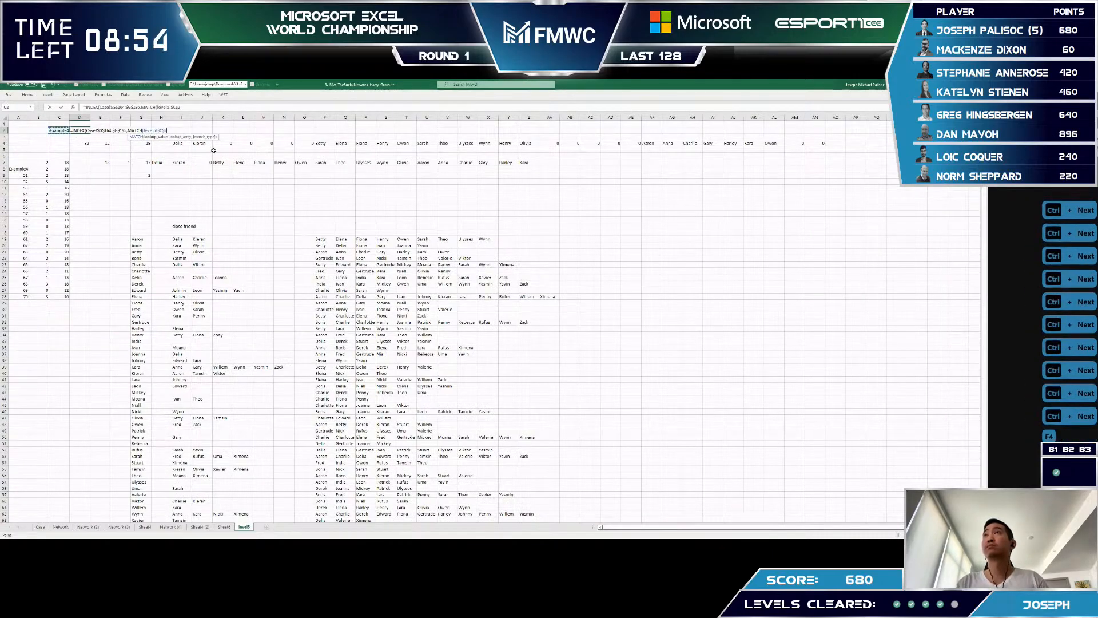
text(,)
- Complete the MATCH with the absolute Level 5 game numbers on the Case sheet, Example5 to 100, and exact match 0
key(ctrl+Page_Up)
key(ctrl+Page_Up)
key(ctrl+Page_Up)
key(ctrl+Page_Up)
key(ctrl+Page_Up)
key(ctrl+Page_Up)
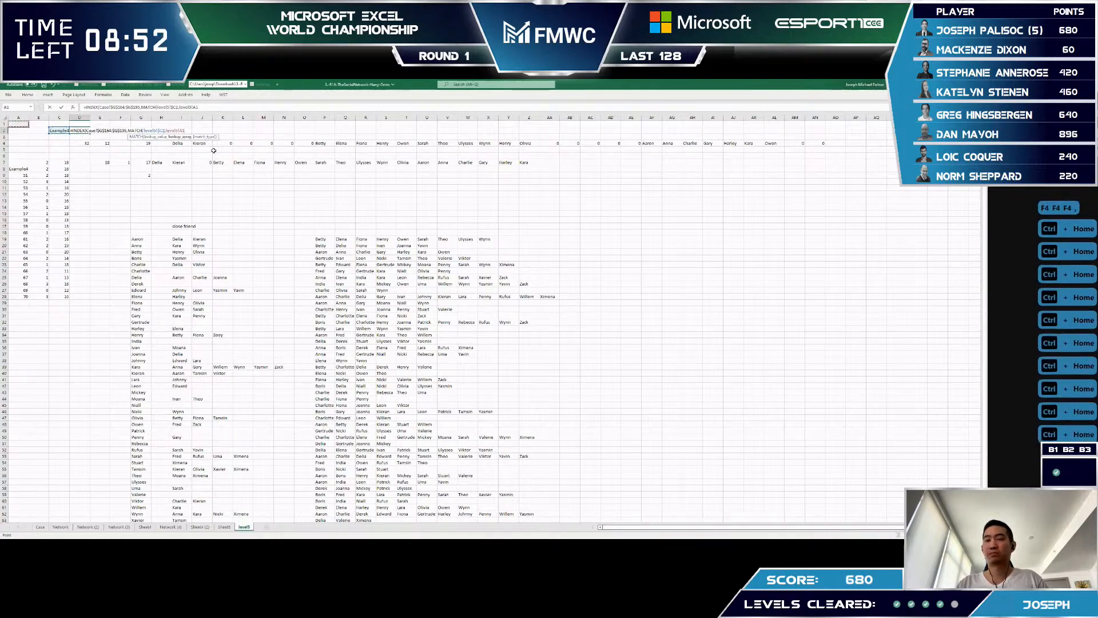
key(ctrl+Page_Up)
key(ctrl+Page_Up)
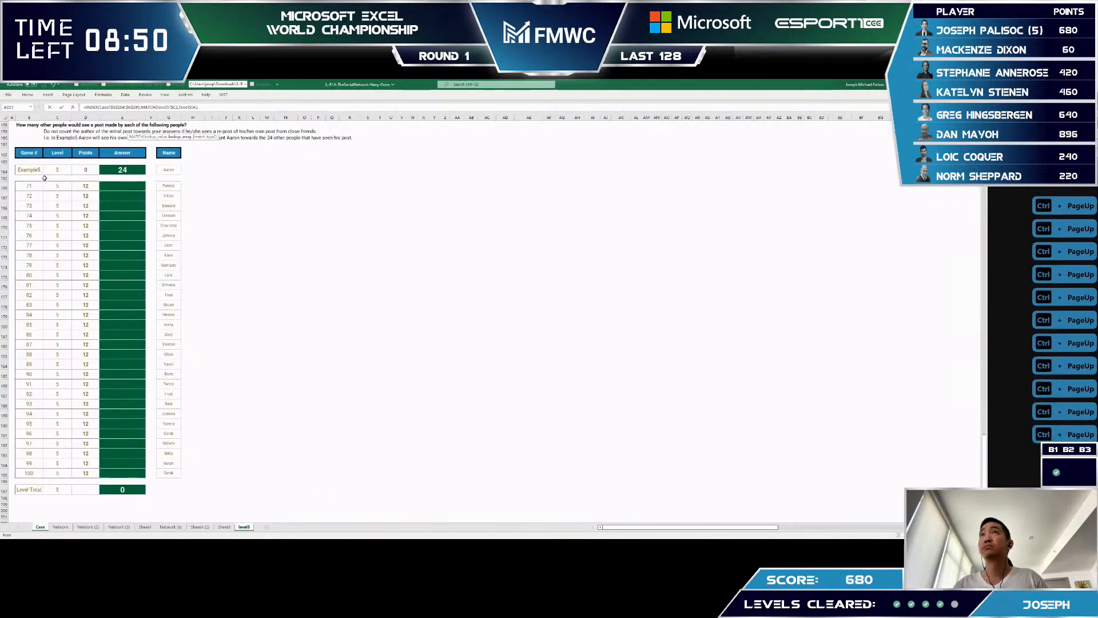
shift+click(39, 472)
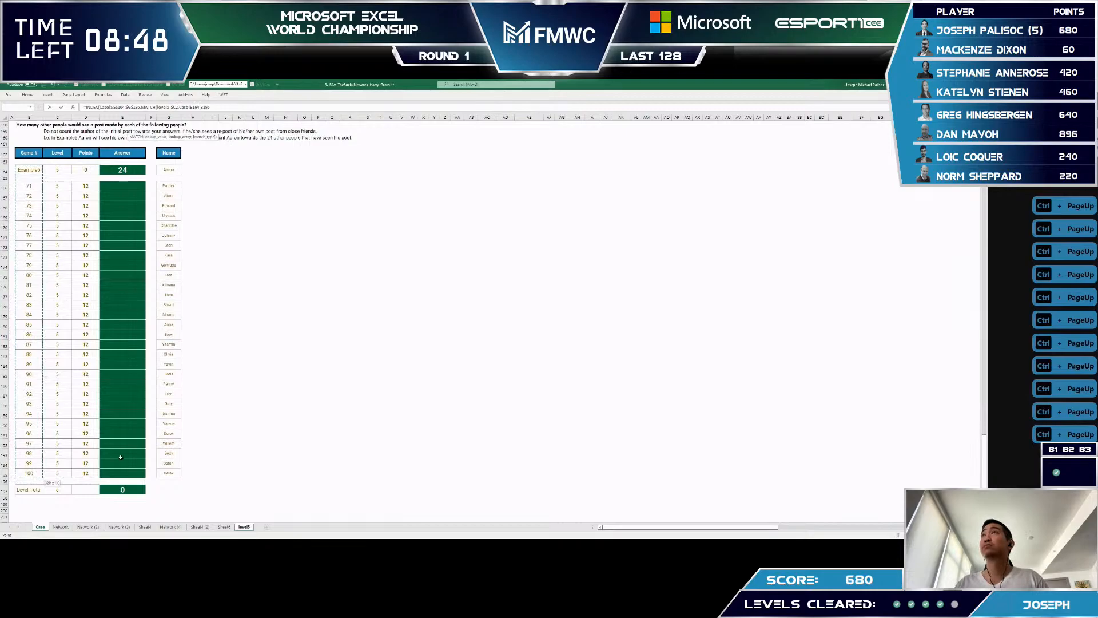
key(F4)
text(,0)))
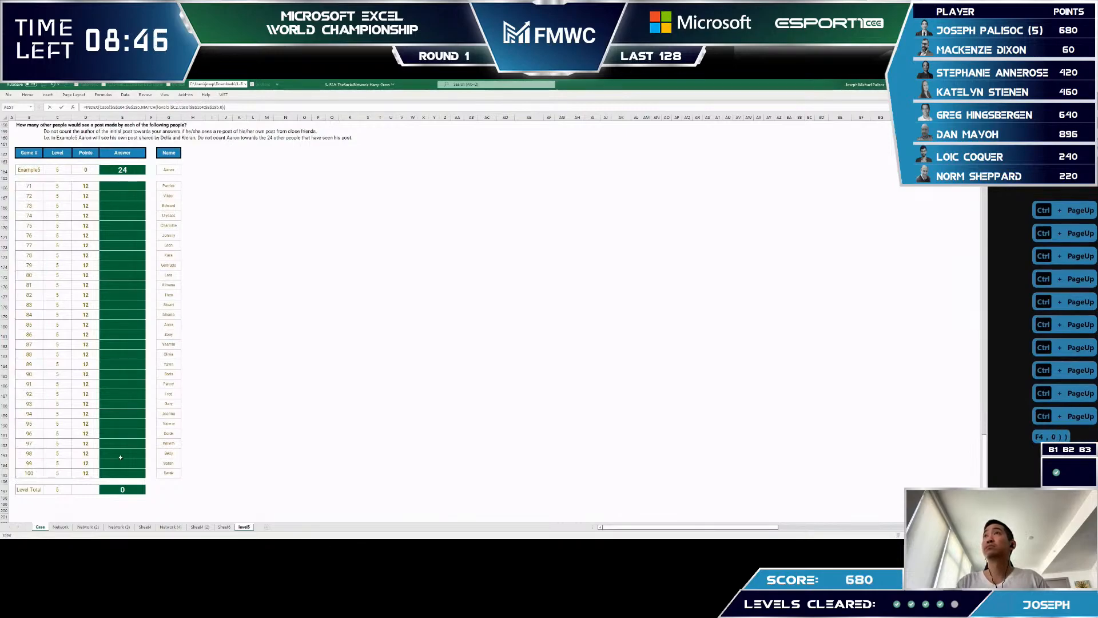
key(Return)
- Move the level5 sheet directly after the Case sheet and change the label in C2 to Example5
drag(241, 529, 48, 527)
key(Up)
key(Left)
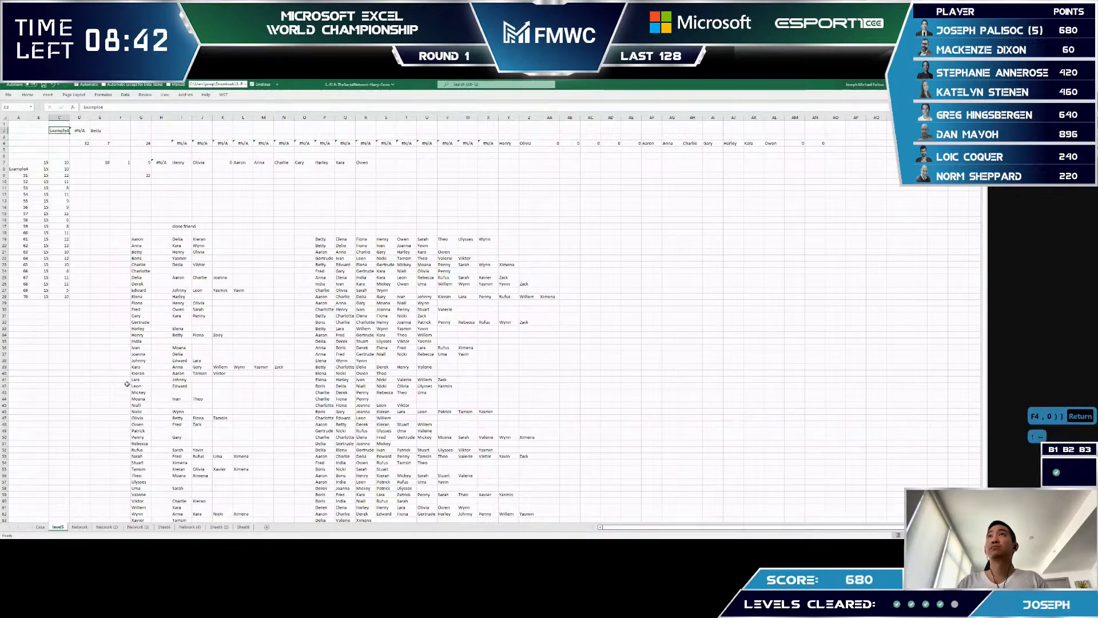
key(F2)
key(BackSpace)
text(45)
key(BackSpace)
key(BackSpace)
text(5)
key(Return)
key(Up)
key(Right)
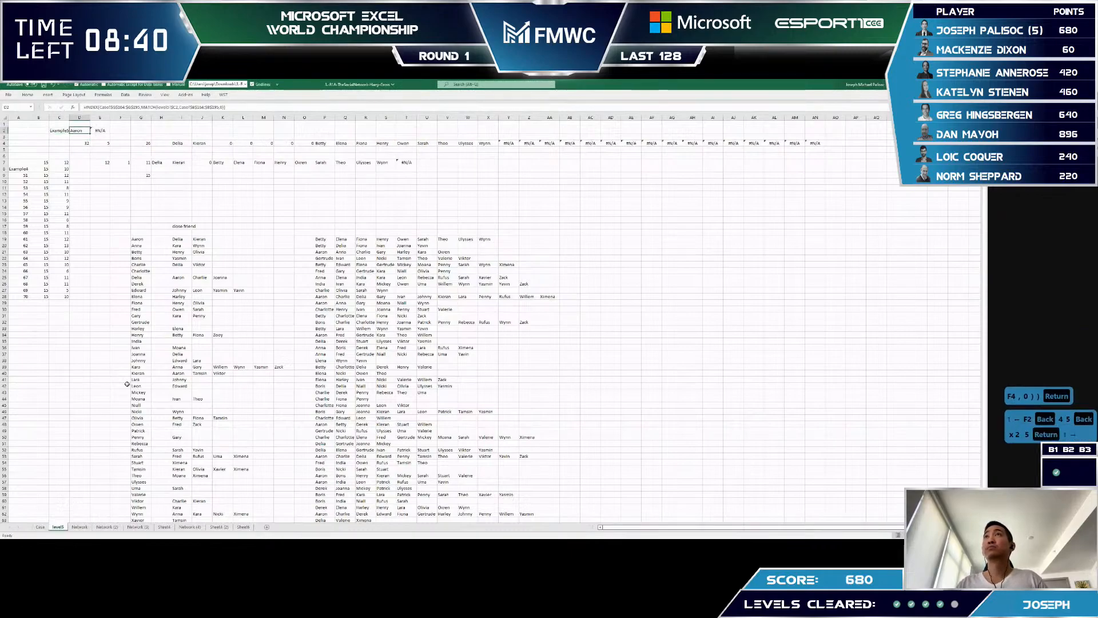
- Clear the leftover formula in E2
key(Down)
key(Up)
key(Right)
key(Delete)
- Clear the old helper values in D4:G7
key(Down)
key(Down)
key(Right)
key(Right)
key(Left)
key(Left)
key(F2)
key(Escape)
key(Down)
key(Left)
key(Up)
key(shift+Right)
key(shift+Right)
key(shift+Right)
key(shift+Right)
key(shift+Down)
key(shift+Down)
key(shift+Down)
key(shift+Left)
key(Delete)
- Move the row 7 list of friends' names from H7 one column over so it starts in I7
key(Right)
key(Right)
key(Down)
key(Down)
key(Right)
key(Right)
key(Down)
key(F2)
key(Escape)
key(Right)
key(F2)
key(Escape)
key(Left)
key(ctrl+shift+Right)
key(ctrl+x)
key(Right)
key(ctrl+v)
- Insert five blank rows directly below the row 4 list of names
key(Up)
key(Up)
key(Up)
key(Left)
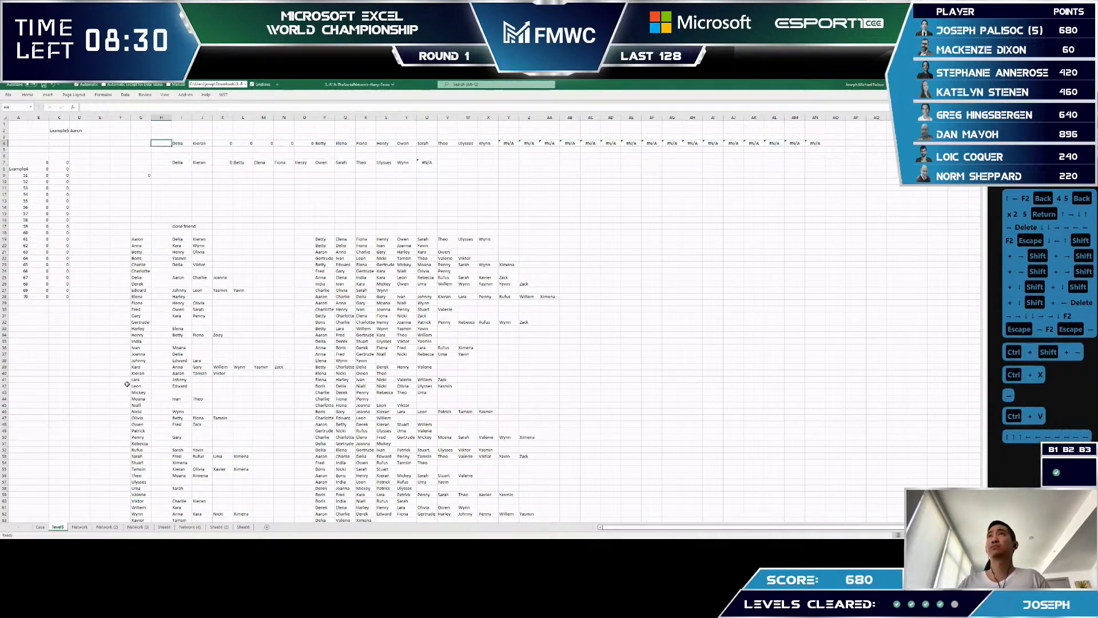
key(Right)
key(Down)
key(shift+space)
key(ctrl+shift+=)
key(ctrl+shift+=)
key(ctrl+shift+=)
key(ctrl+shift+=)
key(ctrl+shift+=)
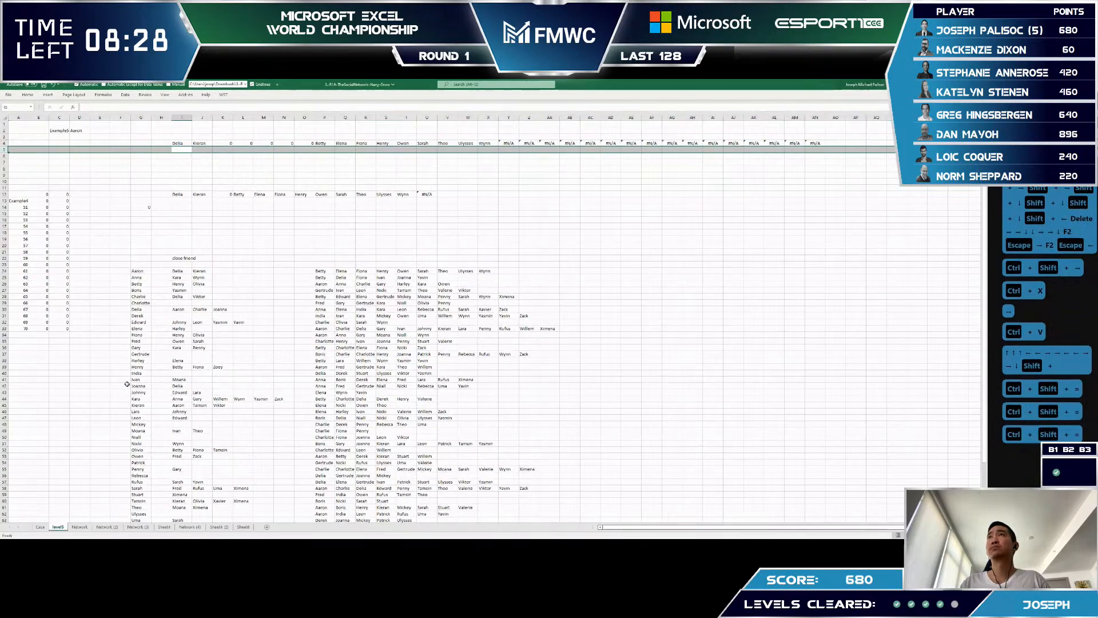
key(Down)
key(Up)
key(Up)
key(Left)
key(Left)
key(Left)
key(Left)
key(Left)
key(Left)
key(Right)
key(Right)
key(Right)
key(Right)
key(Right)
key(Right)
text(=)
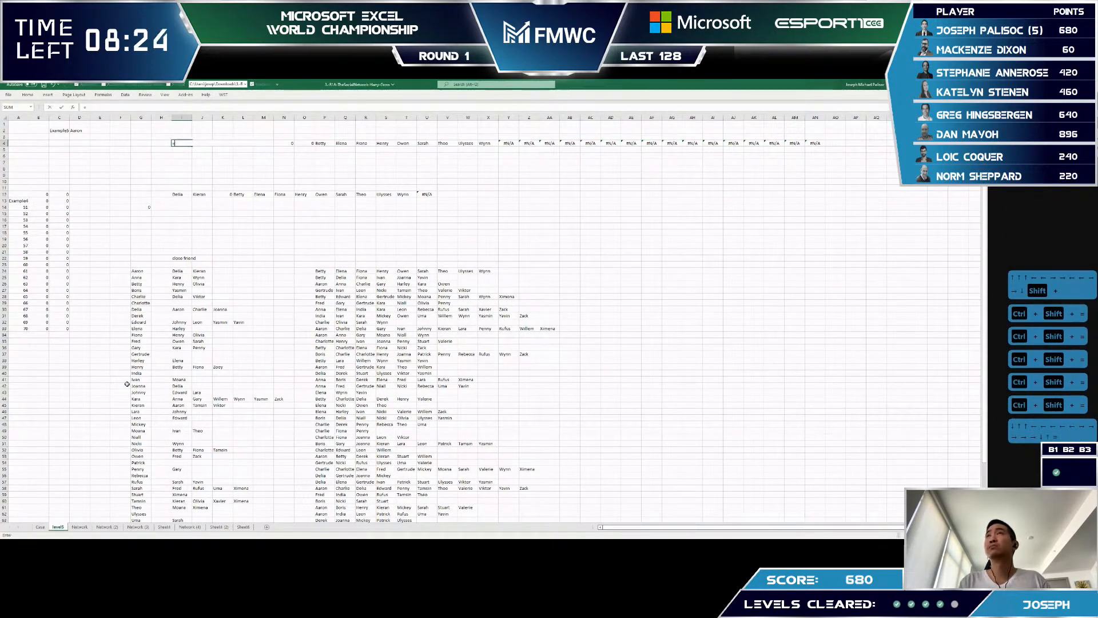
text(Index)
key(Tab)
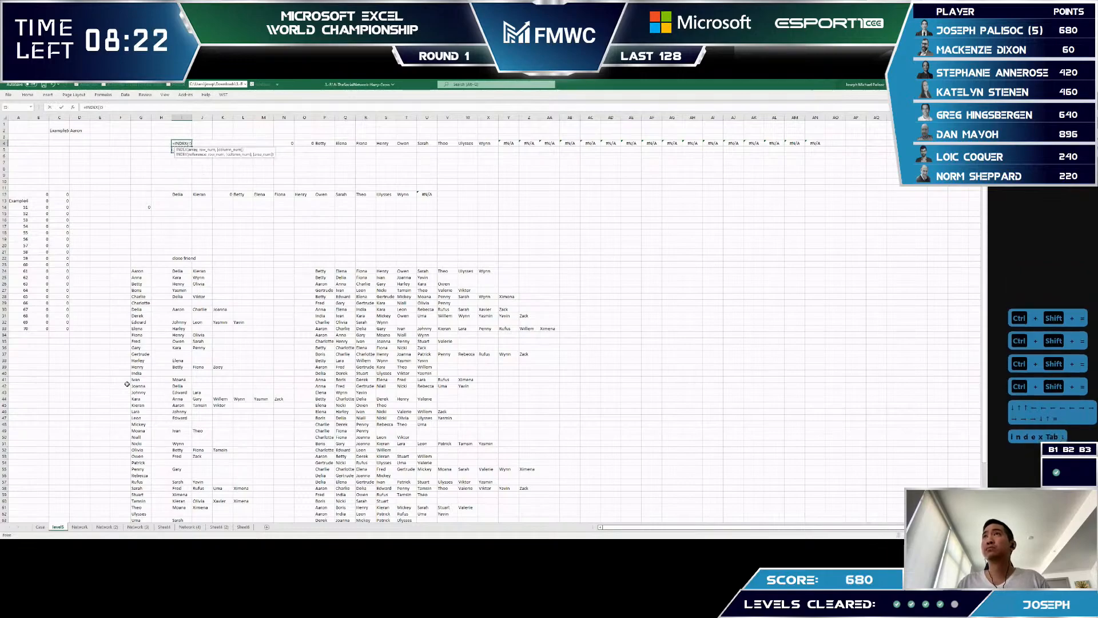
key(Down)
key(Down)
key(Down)
key(Down)
key(Down)
key(Down)
key(Down)
key(Down)
key(Down)
key(Down)
key(Down)
key(Down)
key(Down)
key(Down)
key(Down)
key(Down)
key(Down)
key(Down)
key(Down)
key(Down)
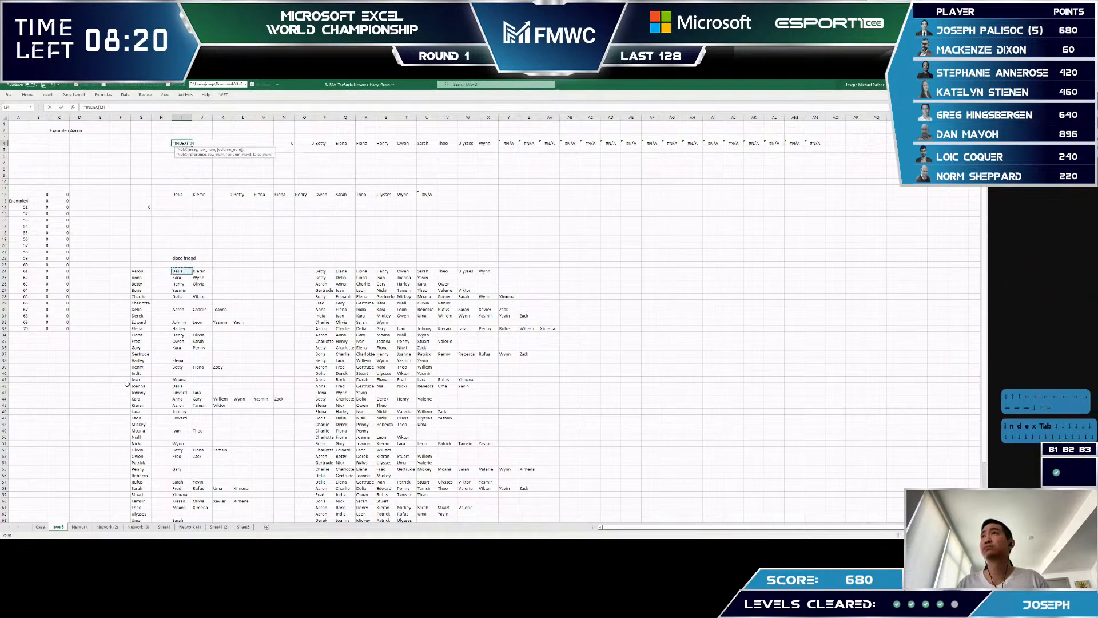
key(Escape)
key(Escape)
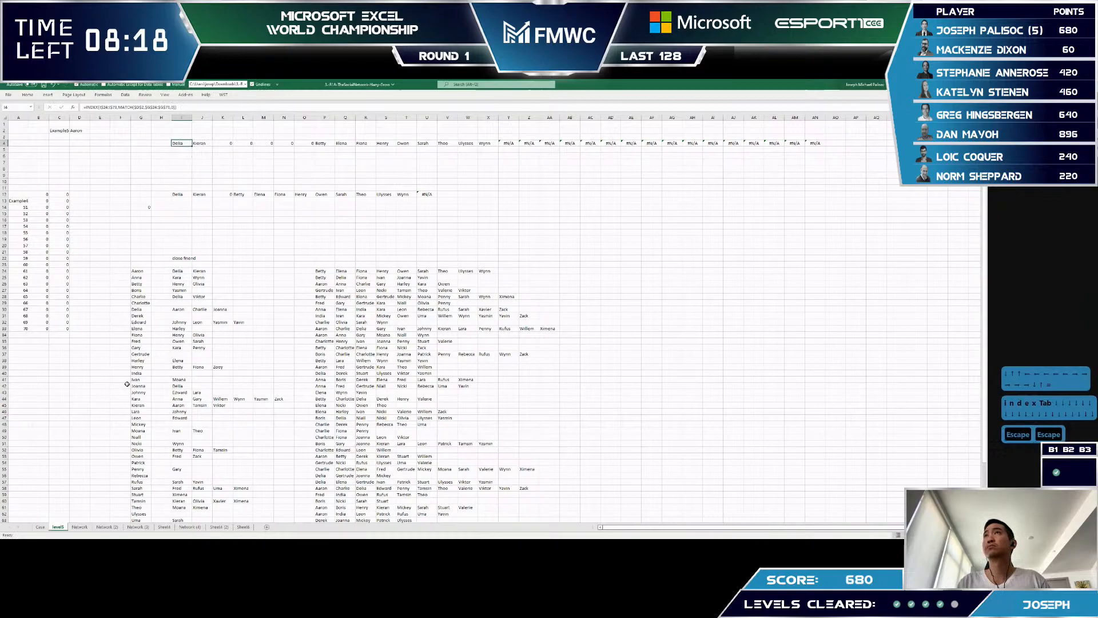
- Examine the INDEX/MATCH lookup formulas cell by cell across the row 4 list of friends' names
key(F2)
key(Escape)
key(Right)
key(F2)
key(Escape)
key(Right)
key(F2)
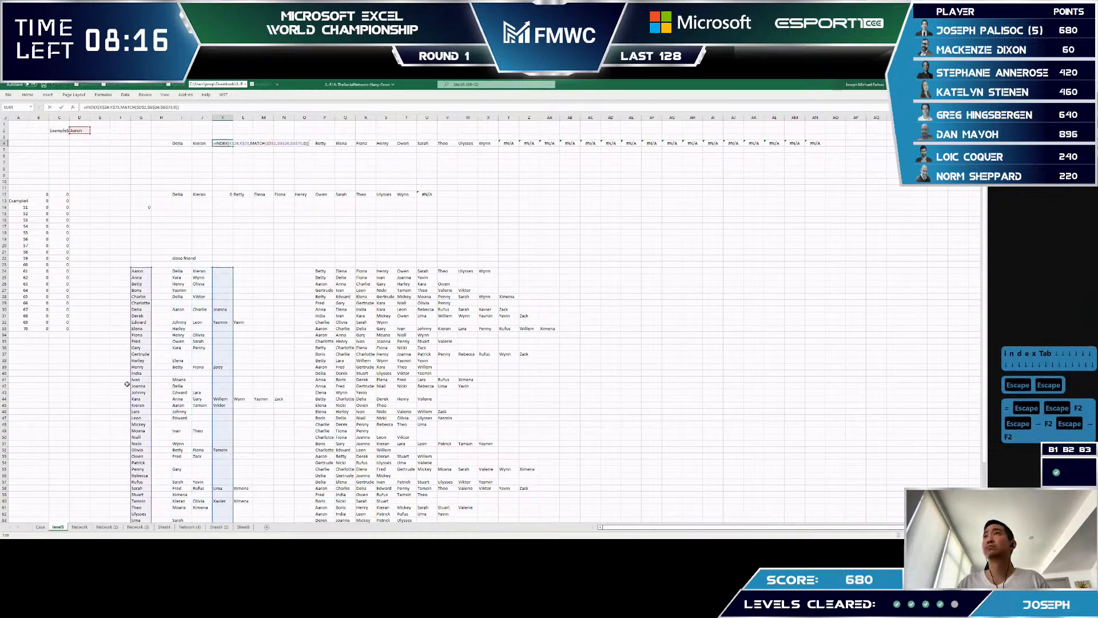
key(Escape)
key(Right)
key(F2)
key(Escape)
key(Right)
key(F2)
key(Escape)
key(Right)
key(F2)
key(Escape)
key(Right)
key(F2)
key(Escape)
key(Right)
key(F2)
key(Escape)
key(F2)
key(Escape)
key(Right)
key(F2)
key(Escape)
key(Right)
key(F2)
key(Escape)
key(Right)
key(F2)
key(Escape)
key(Right)
key(F2)
key(Escape)
key(Right)
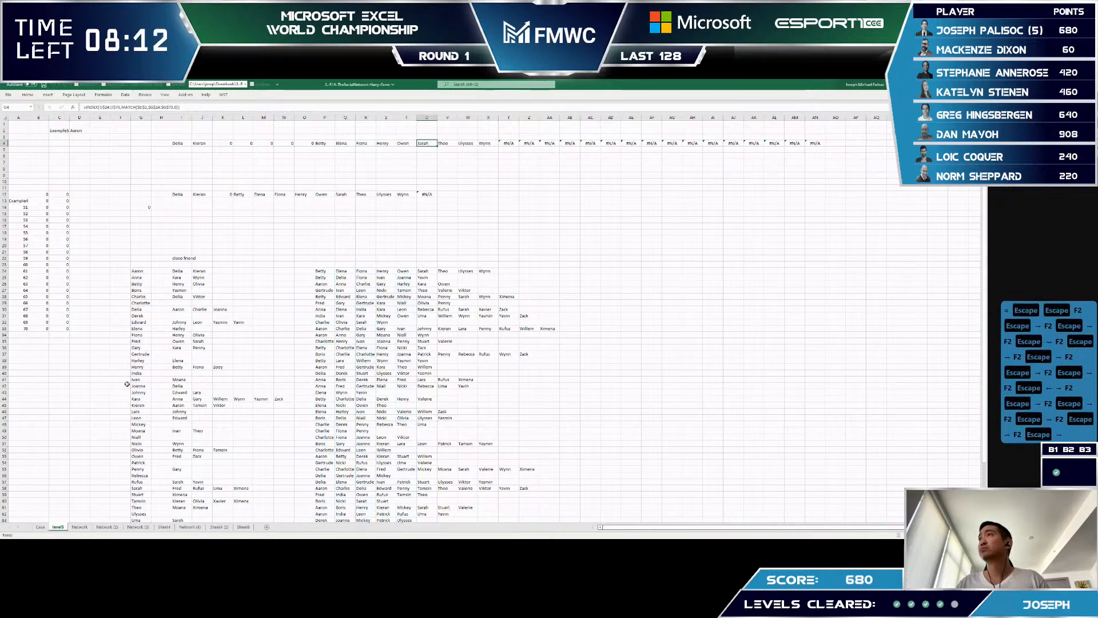
key(Right)
key(Right)
key(Right)
key(Right)
key(Right)
key(Right)
key(Right)
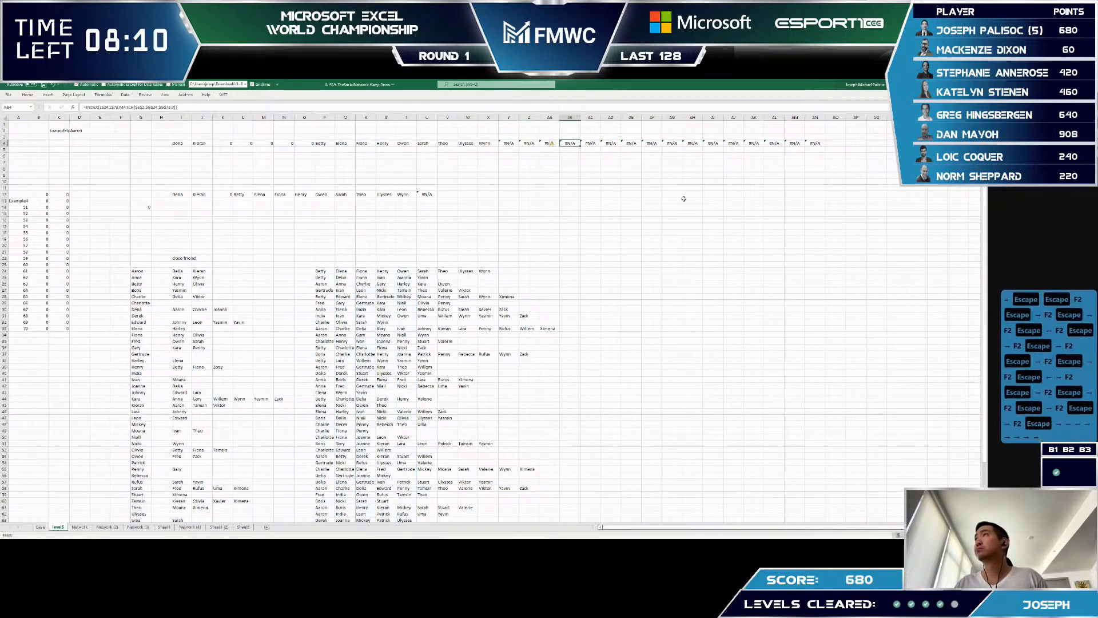
key(ctrl+shift+Right)
key(Right)
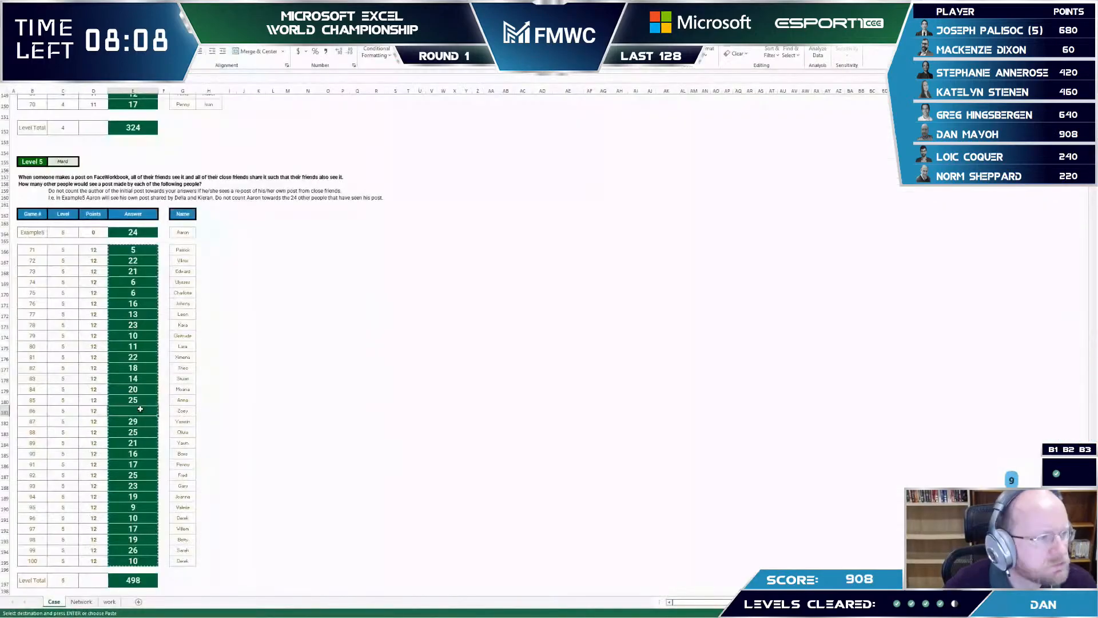
- Enter 9 as the answer for game 86 in Level 5
text(9)
key(Return)
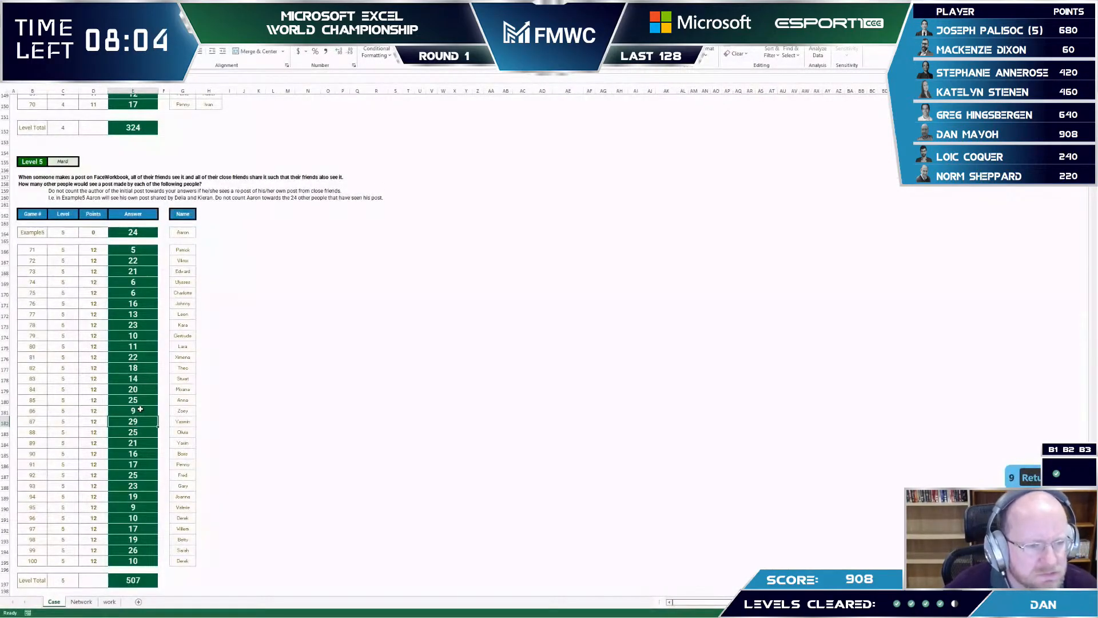
- Review the answers and level totals across Levels 3, 4 and 5 on the Case sheet
scroll(143, 423, down, 4)
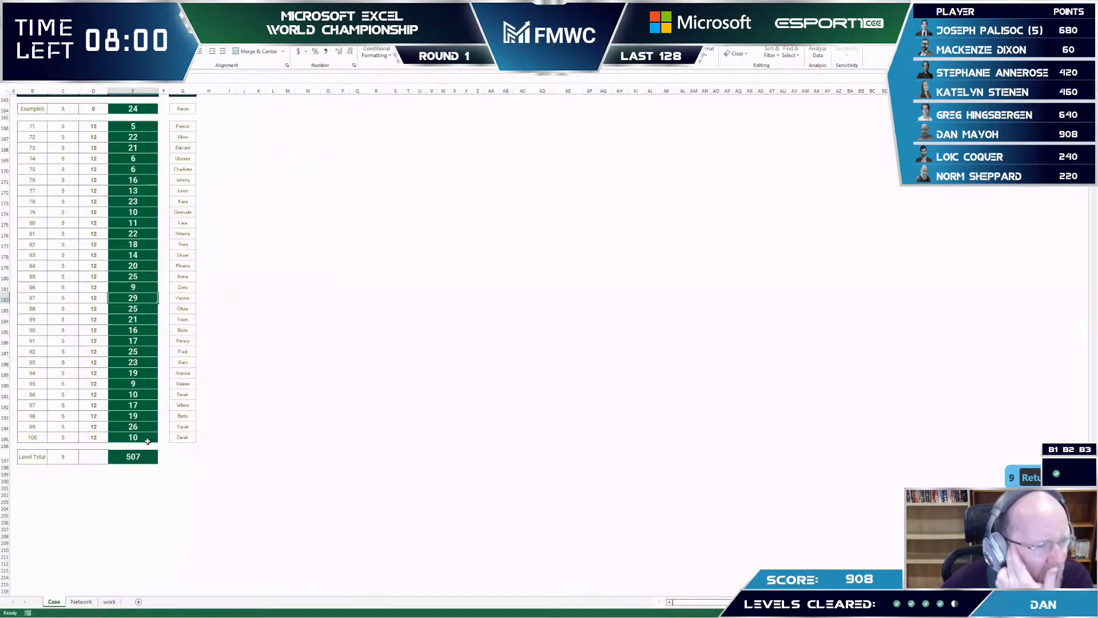
scroll(132, 477, up, 1)
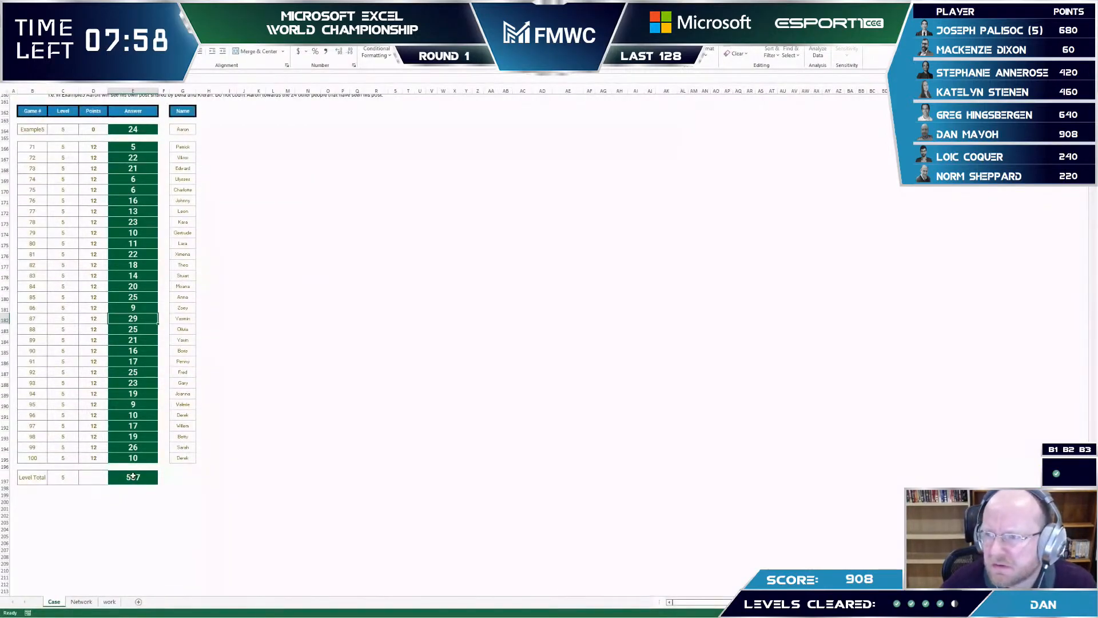
scroll(132, 476, up, 18)
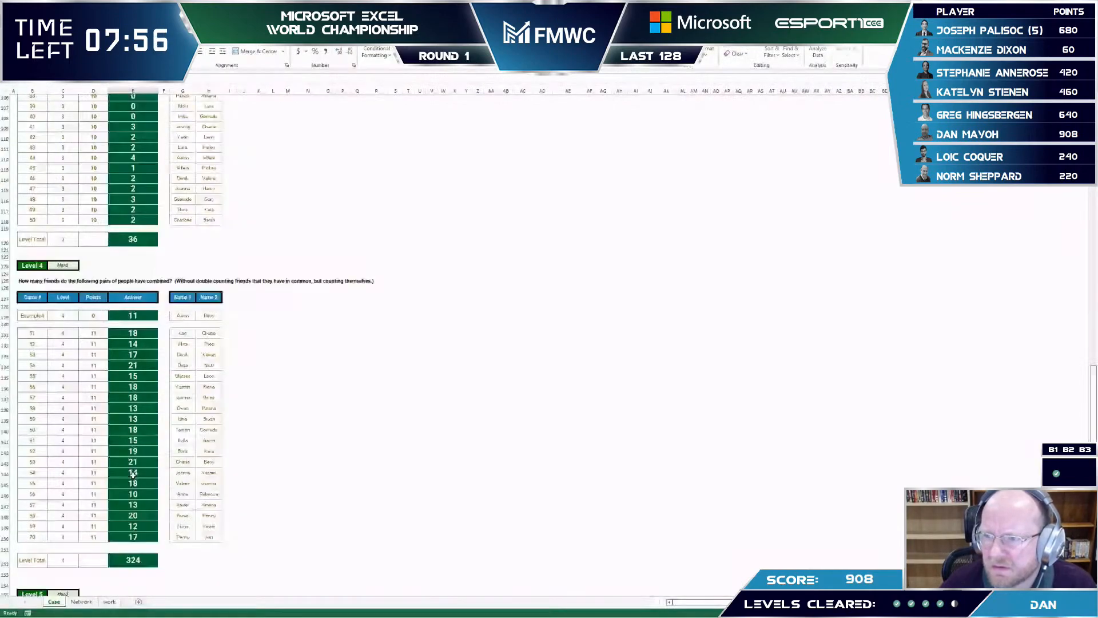
scroll(133, 474, up, 1)
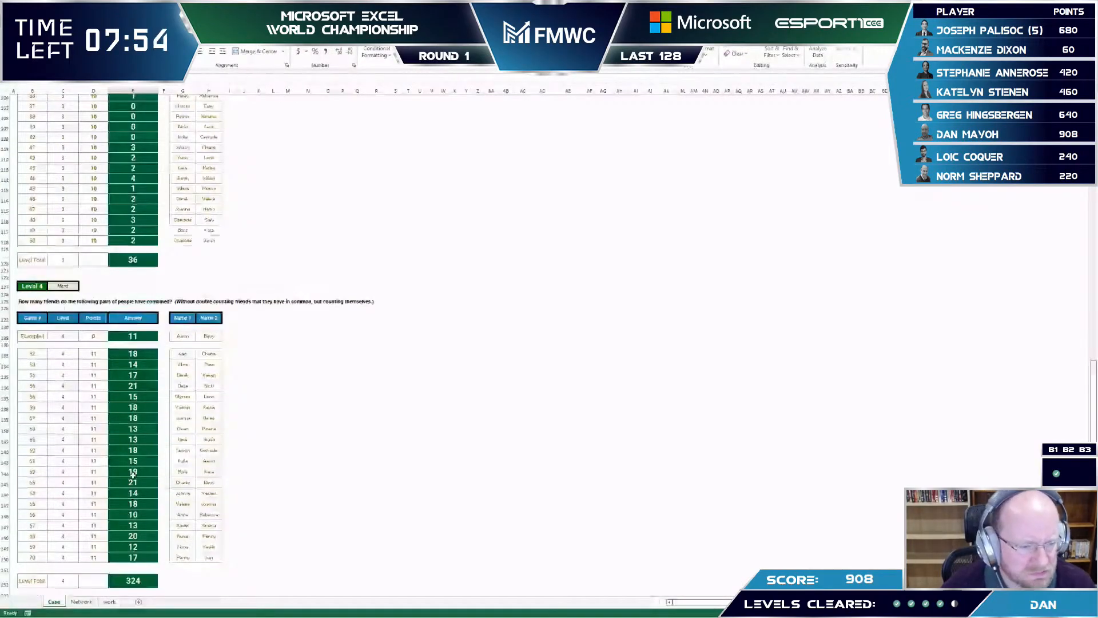
scroll(133, 474, up, 6)
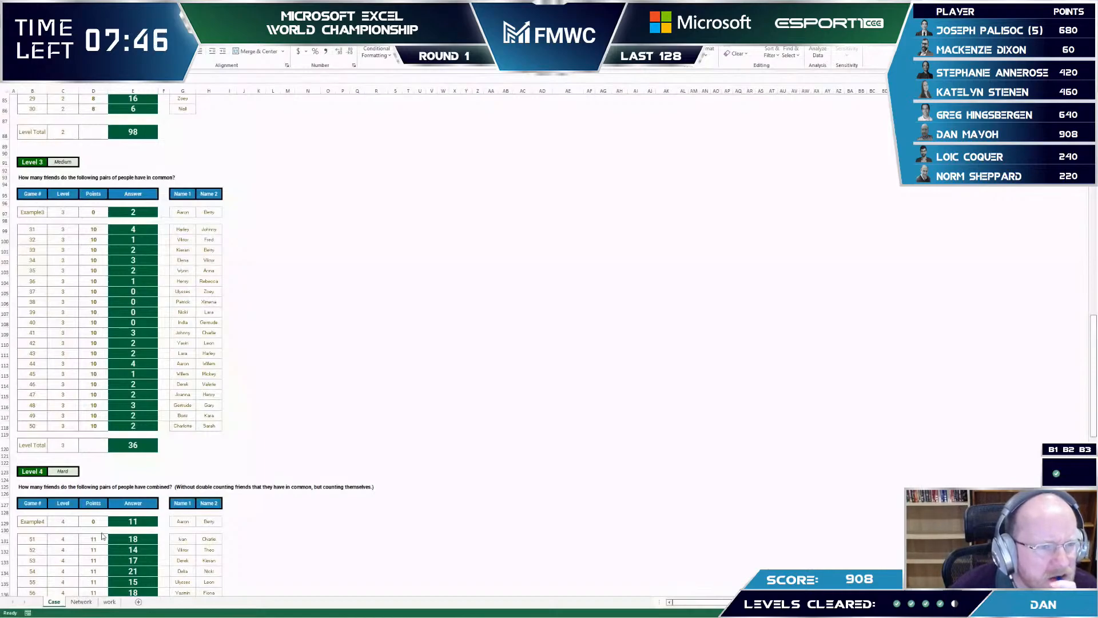
scroll(103, 536, down, 20)
scroll(122, 201, up, 6)
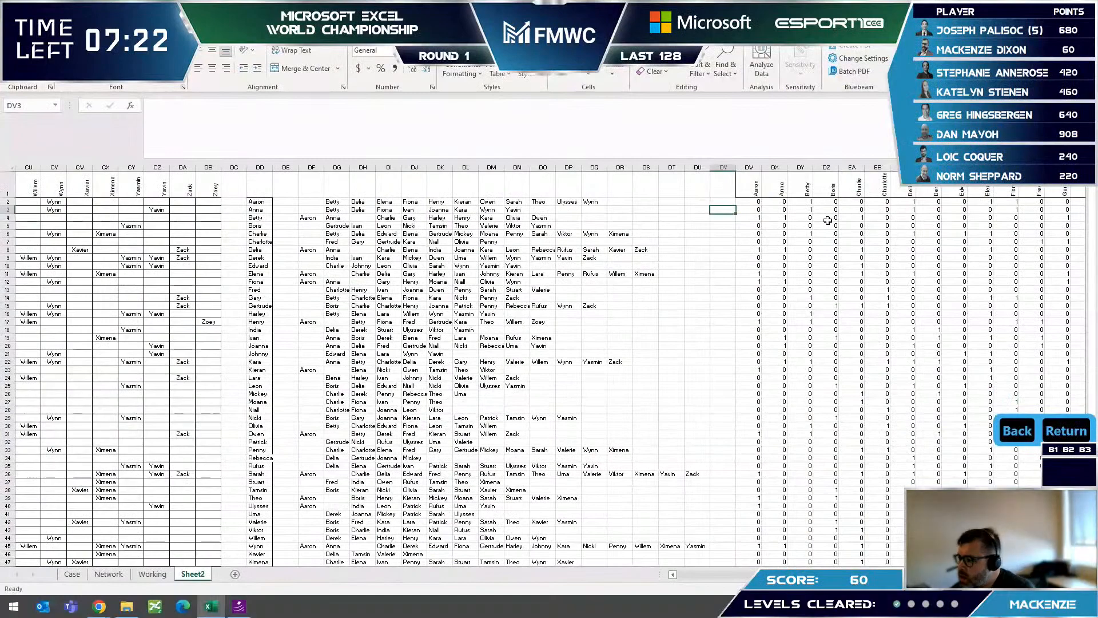
- Examine the COUNTIF matrix on Sheet2, the Network grid, and the Level 3 name pairs and lookup results on the Case sheet
key(Right)
key(Right)
key(Right)
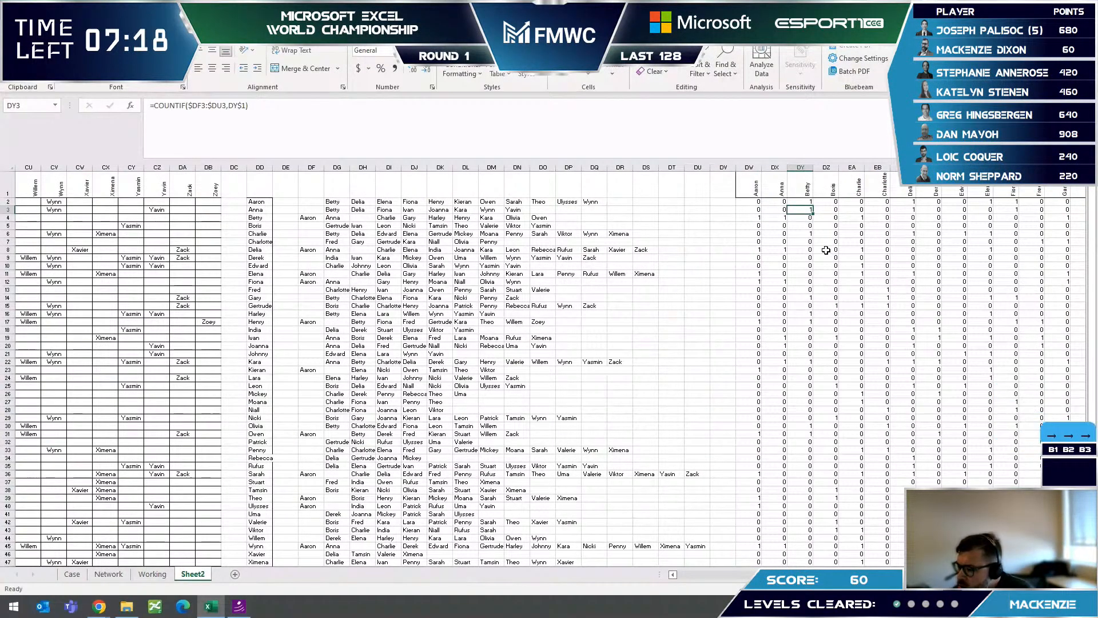
click(115, 575)
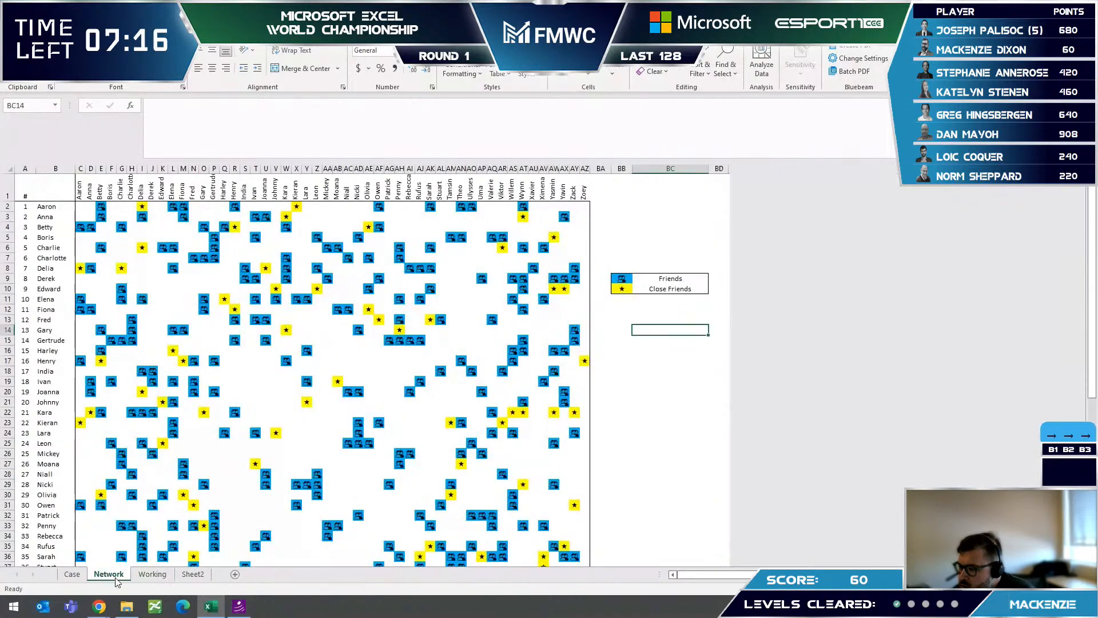
click(72, 575)
click(322, 257)
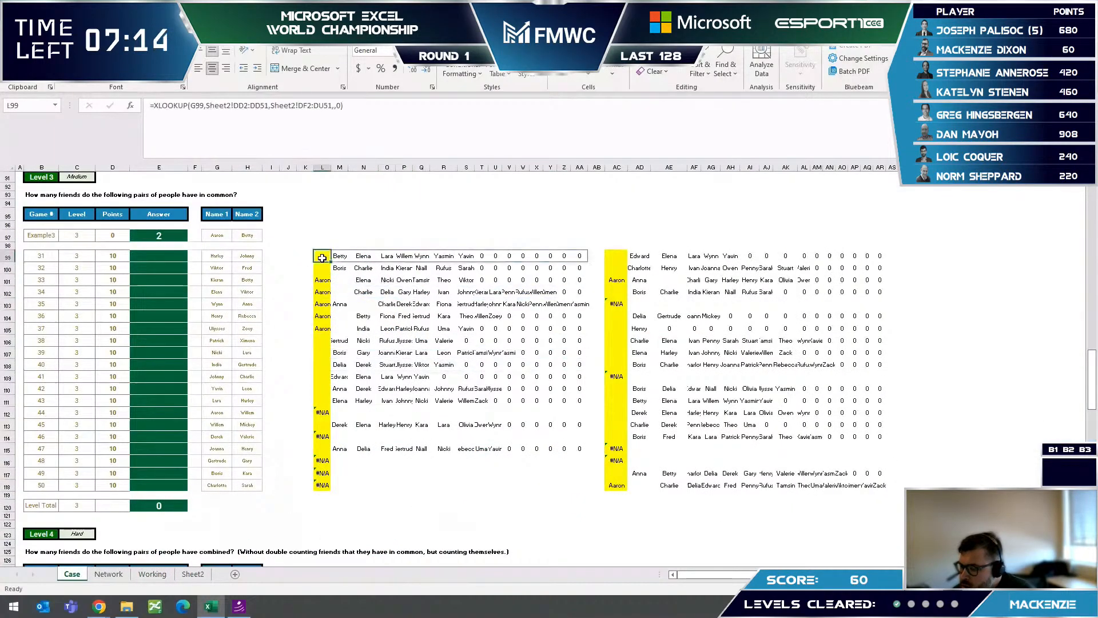
click(912, 256)
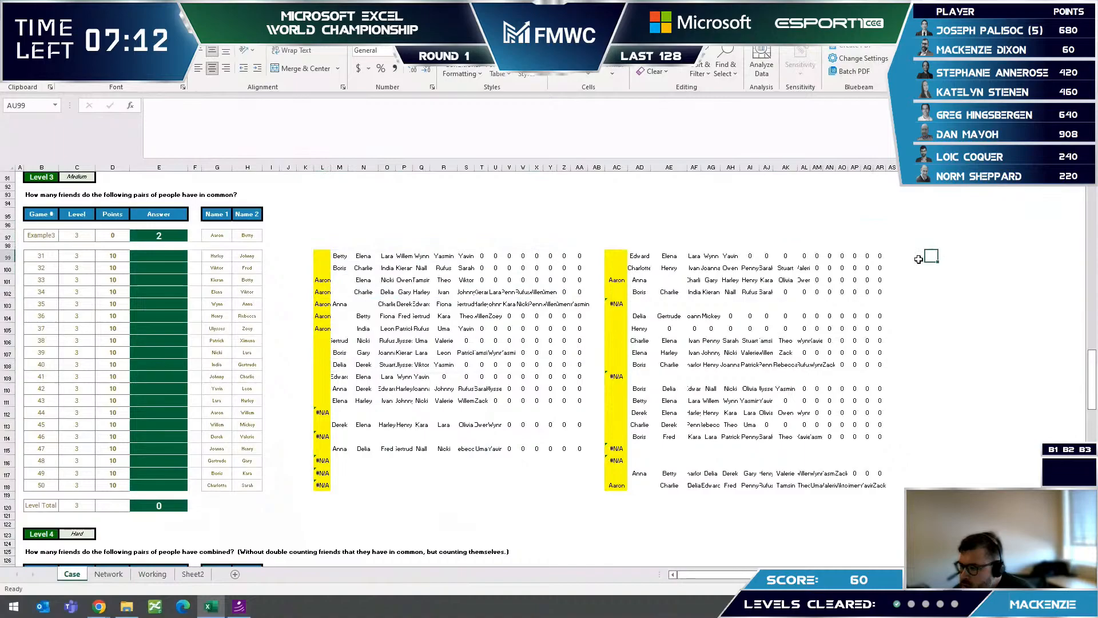
click(320, 258)
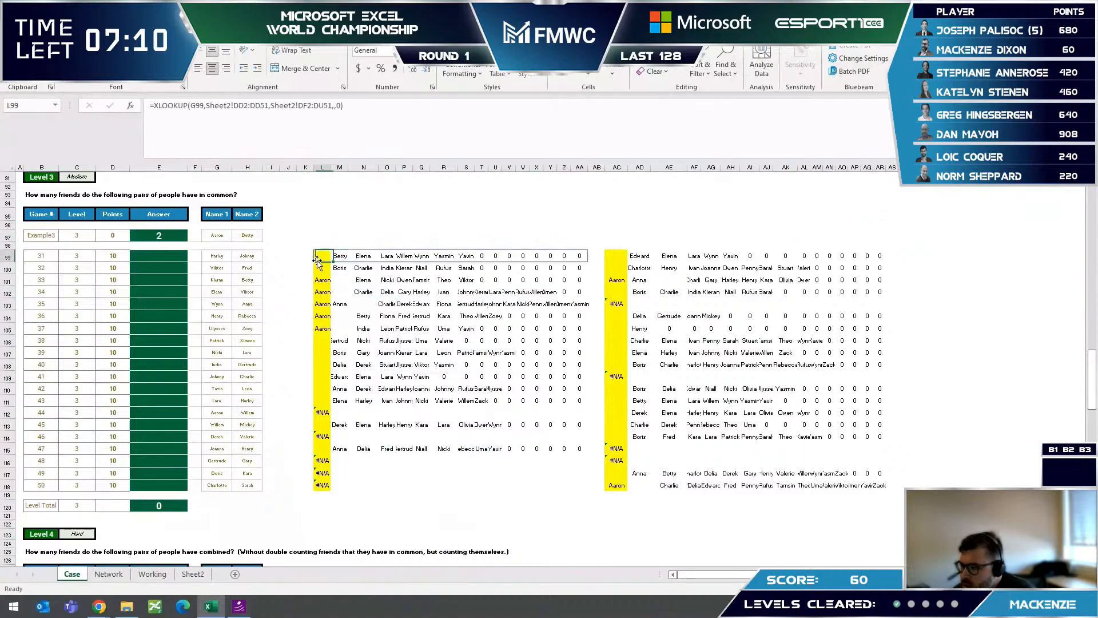
drag(214, 257, 252, 486)
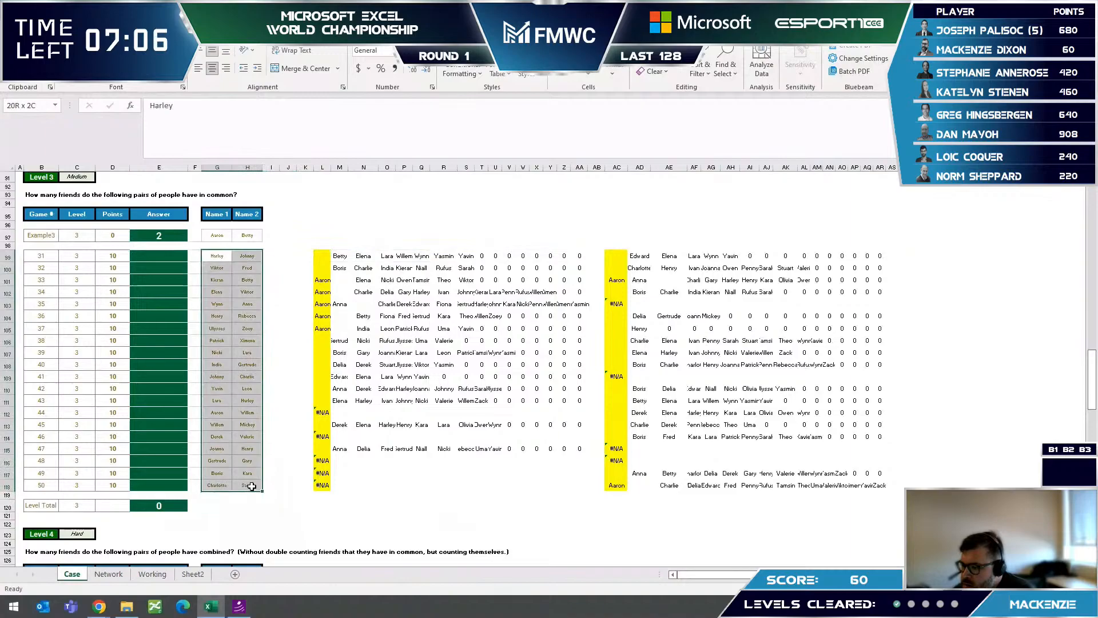
click(522, 376)
click(443, 306)
click(287, 246)
key(Down)
key(Down)
key(Right)
key(Right)
key(Up)
- Rewrite the XLOOKUP in L99 to find G99 in Sheet2!DD2:DD51 and return the matching row of Sheet2!DW2:FT51
click(405, 115)
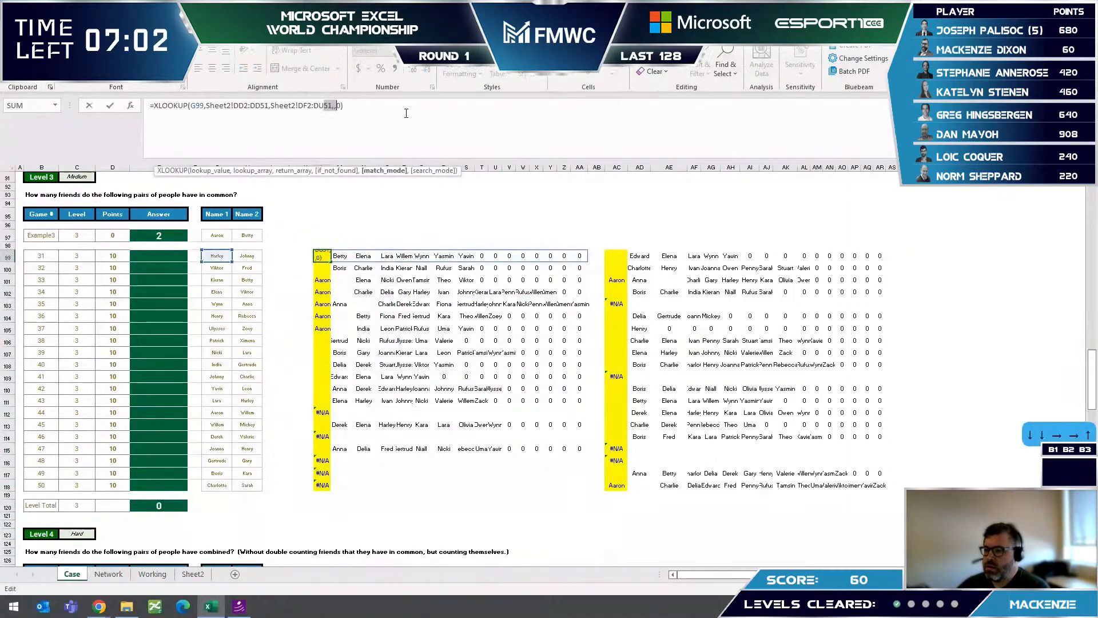
drag(406, 113, 342, 107)
drag(355, 145, 205, 109)
key(BackSpace)
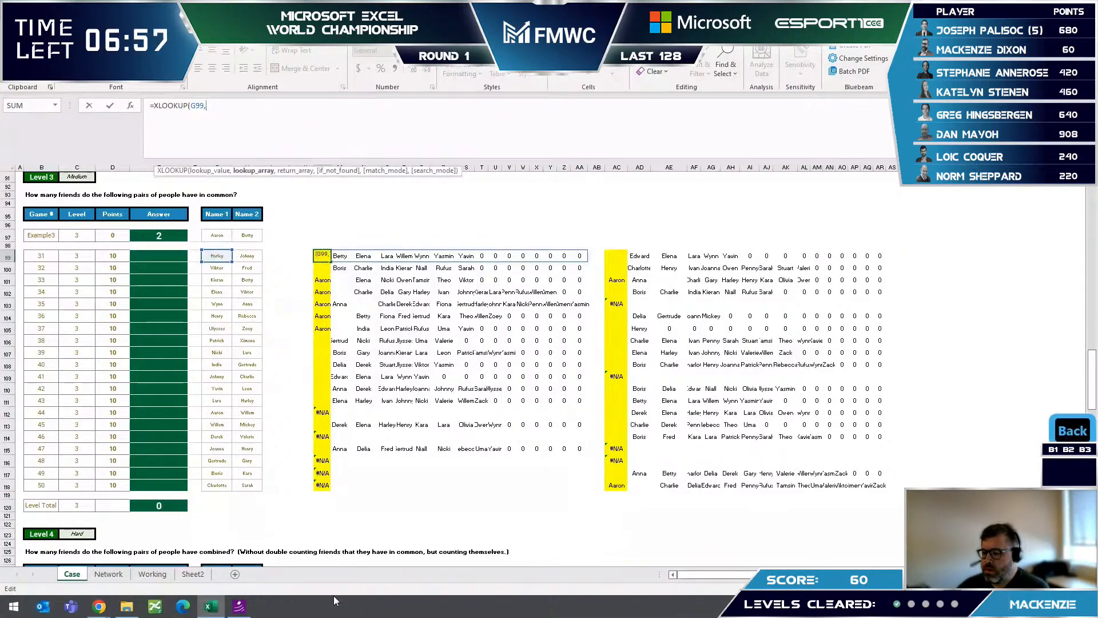
click(108, 575)
click(163, 576)
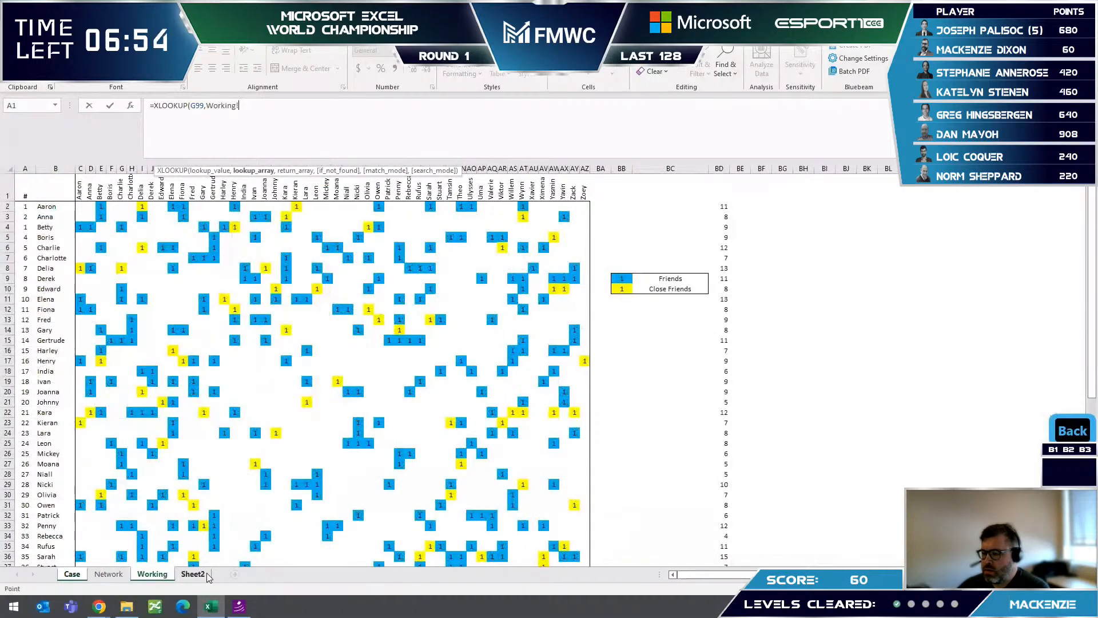
click(192, 574)
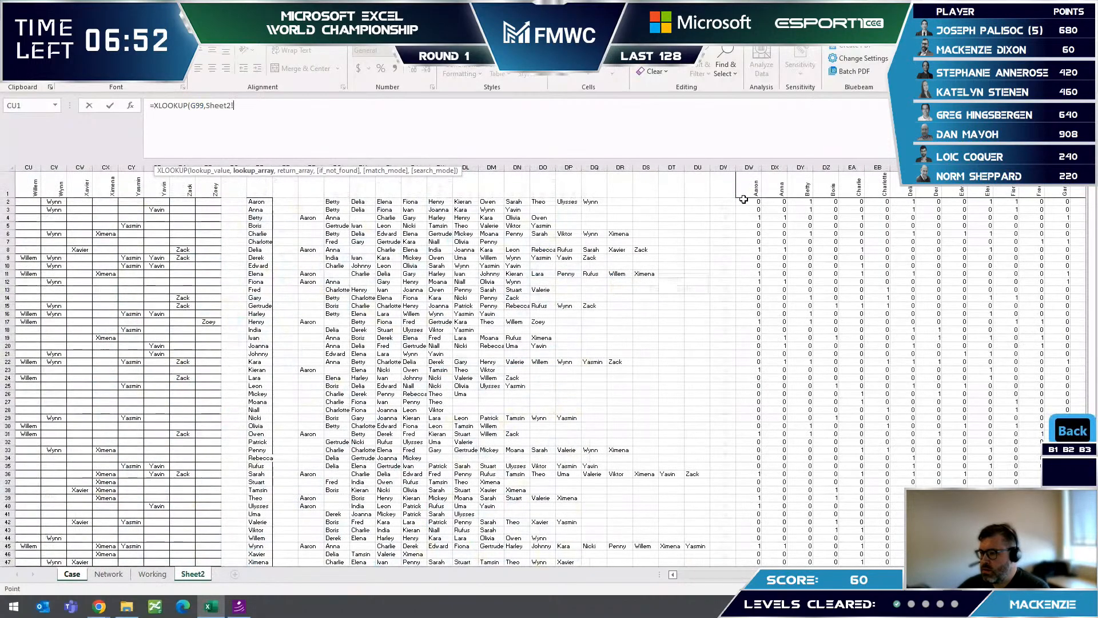
drag(257, 201, 264, 554)
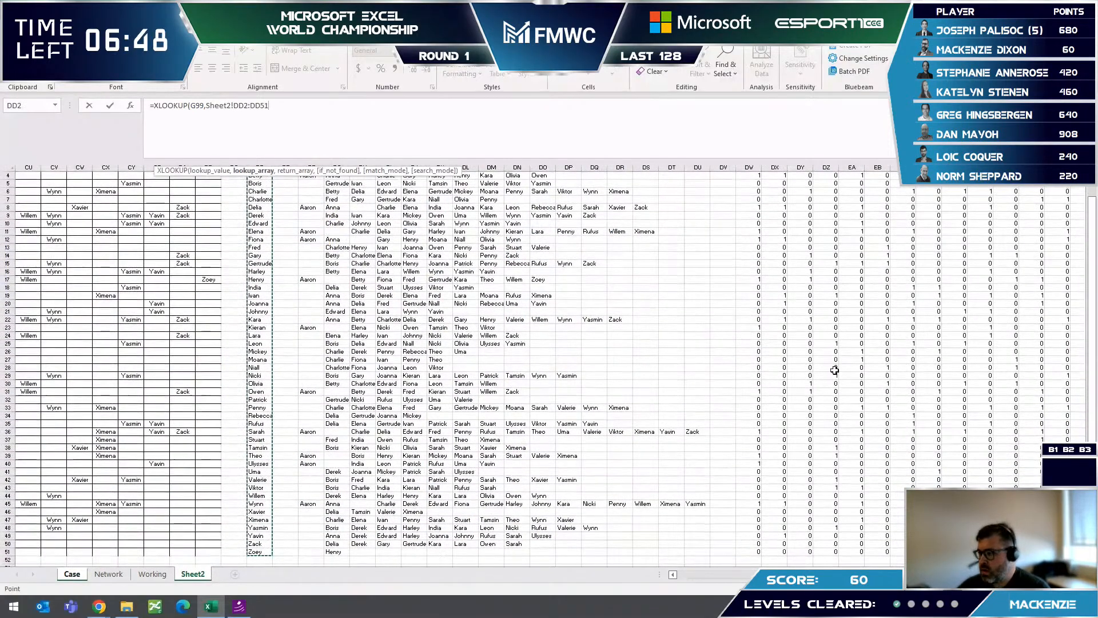
text(,)
scroll(832, 363, up, 1)
drag(748, 194, 1024, 175)
key(Return)
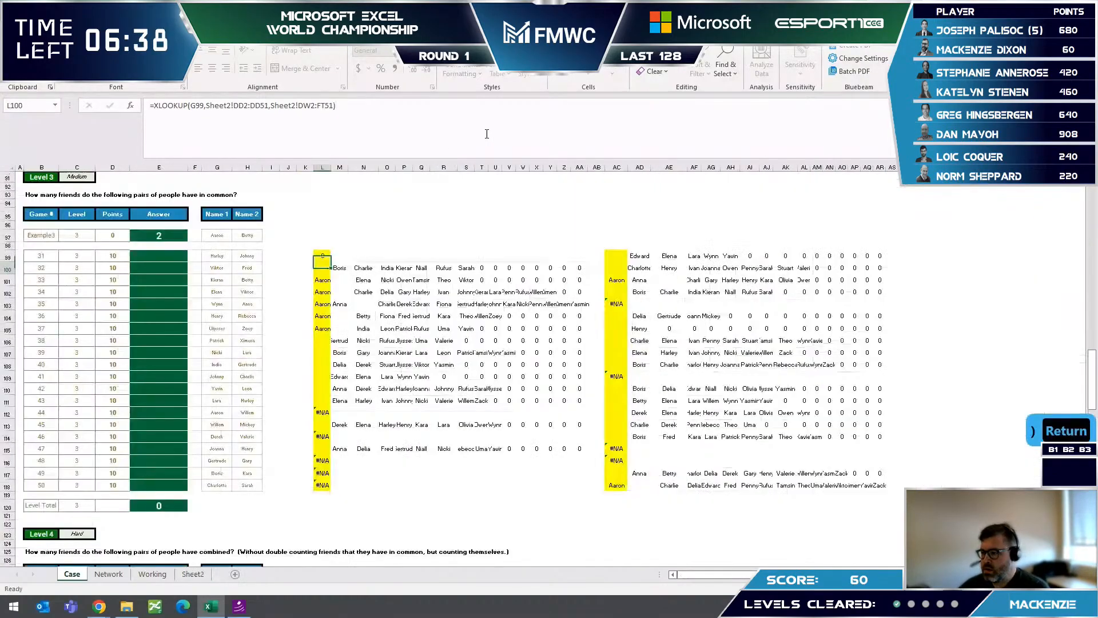
- Fit column L to its contents and clear the old lookup results in the rows below row 99
key(Up)
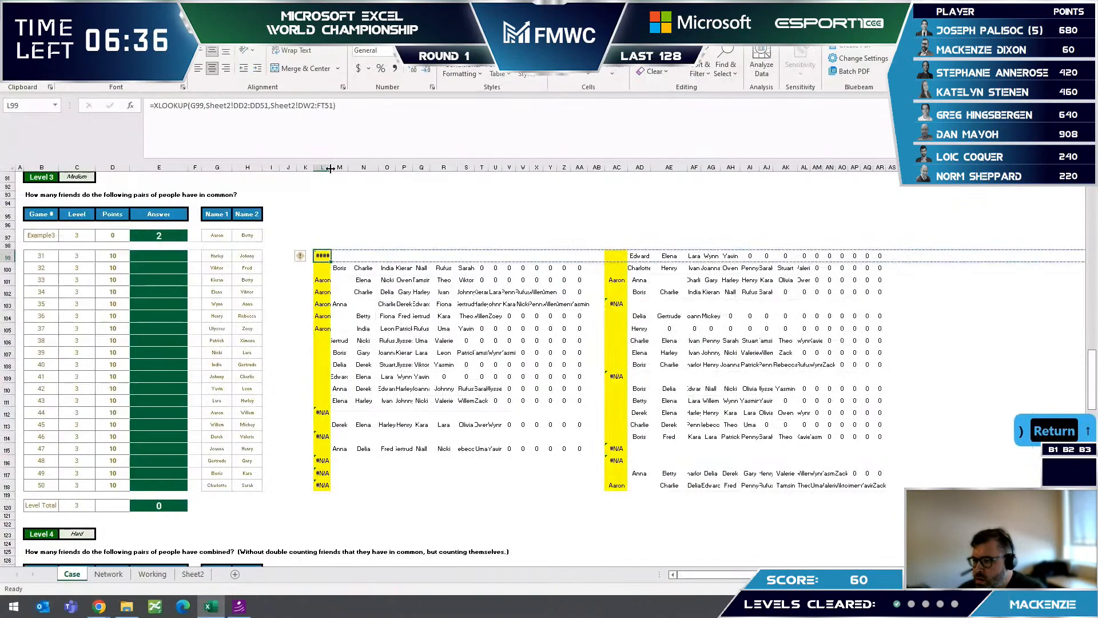
double_click(331, 168)
drag(330, 266, 909, 483)
key(Delete)
- Try to clear the old Name 2 lookup results from column AD onward in row 99
drag(644, 255, 975, 255)
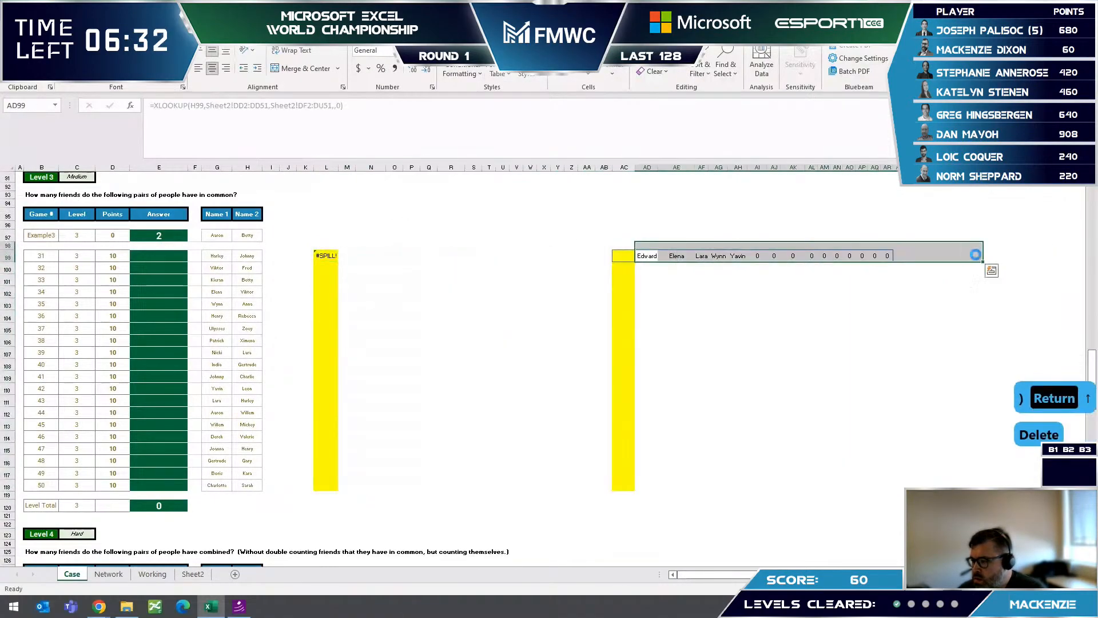
key(Delete)
click(701, 352)
drag(399, 279, 356, 269)
click(330, 255)
click(673, 253)
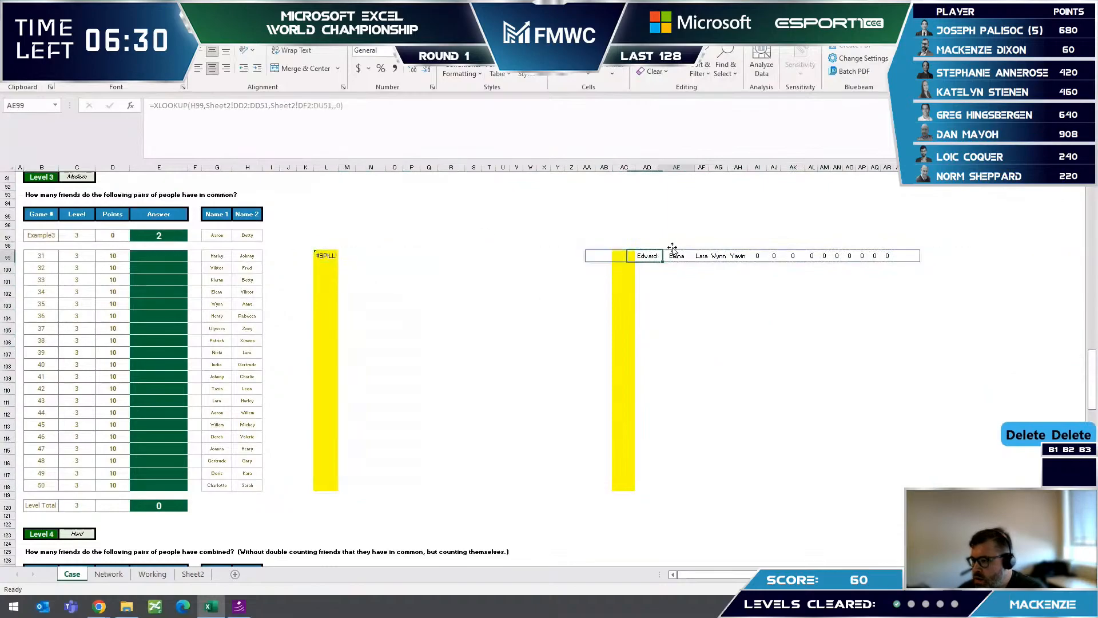
drag(673, 253, 917, 326)
key(Delete)
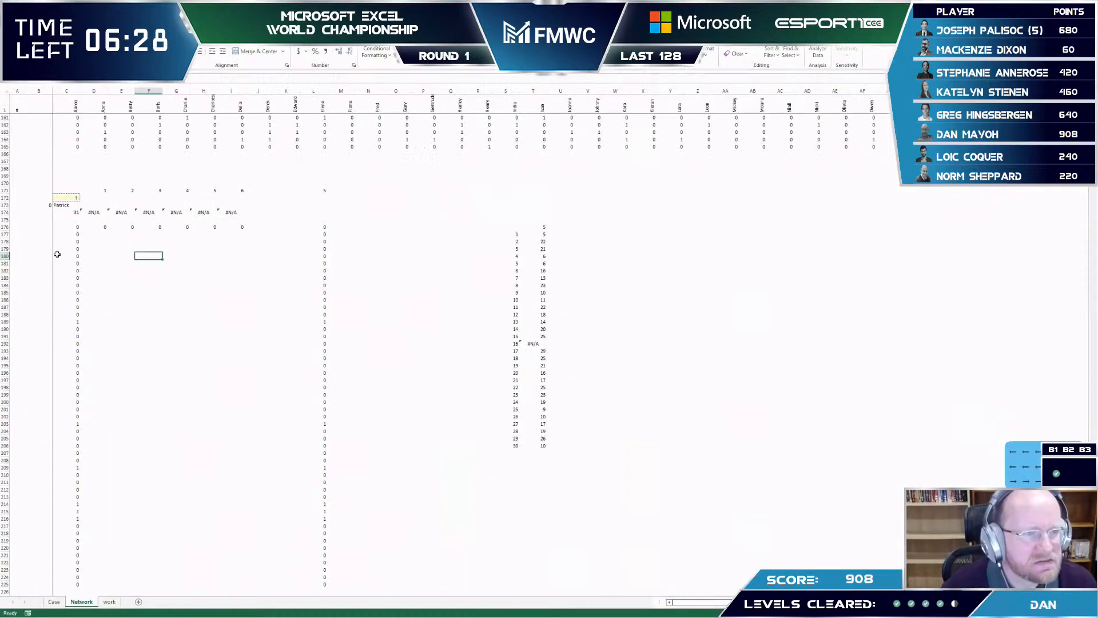
key(Right)
key(Right)
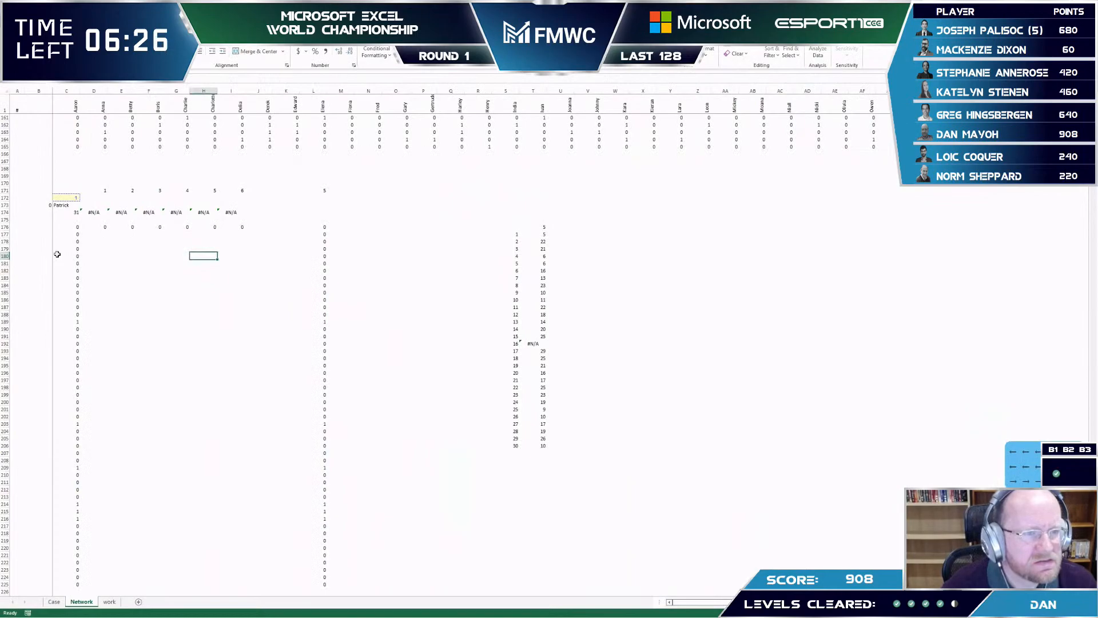
key(Left)
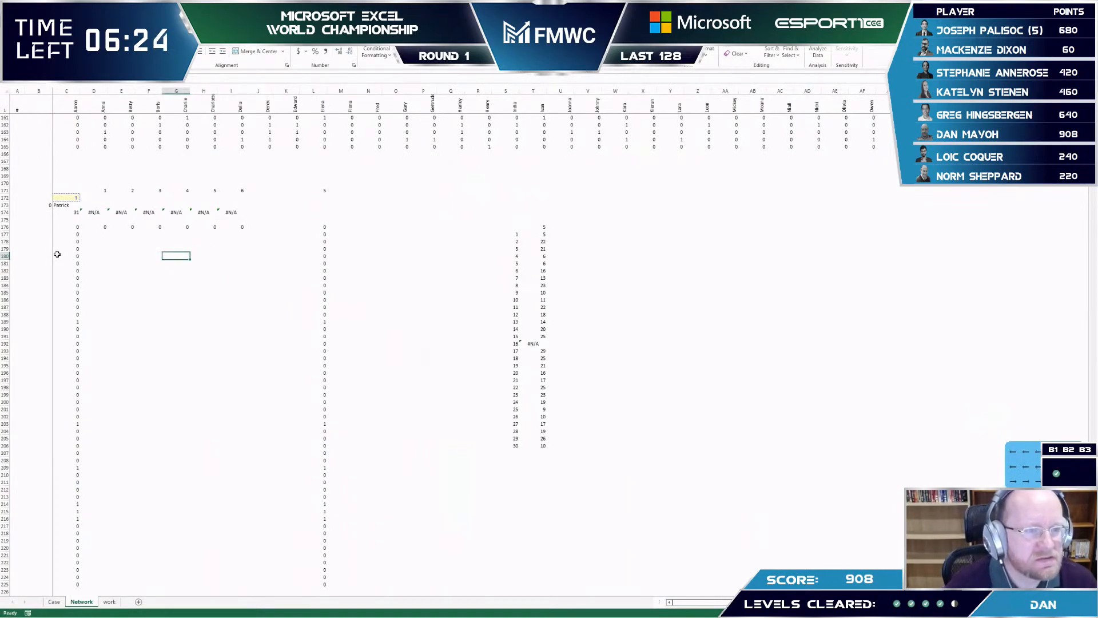
key(Left)
key(Left)
key(Left)
key(Left)
key(Left)
key(Left)
key(Right)
key(Right)
key(Right)
key(ctrl+Up)
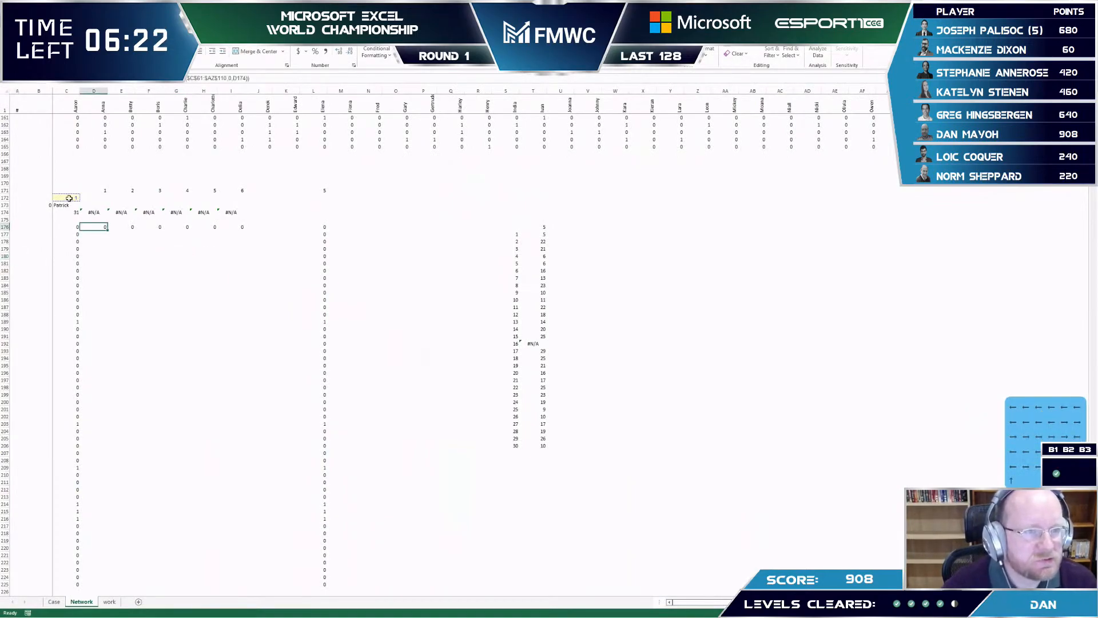
- Highlight C173 in yellow and replace its formula with =INDEX(names,C172)
click(69, 198)
key(ctrl+c)
key(Down)
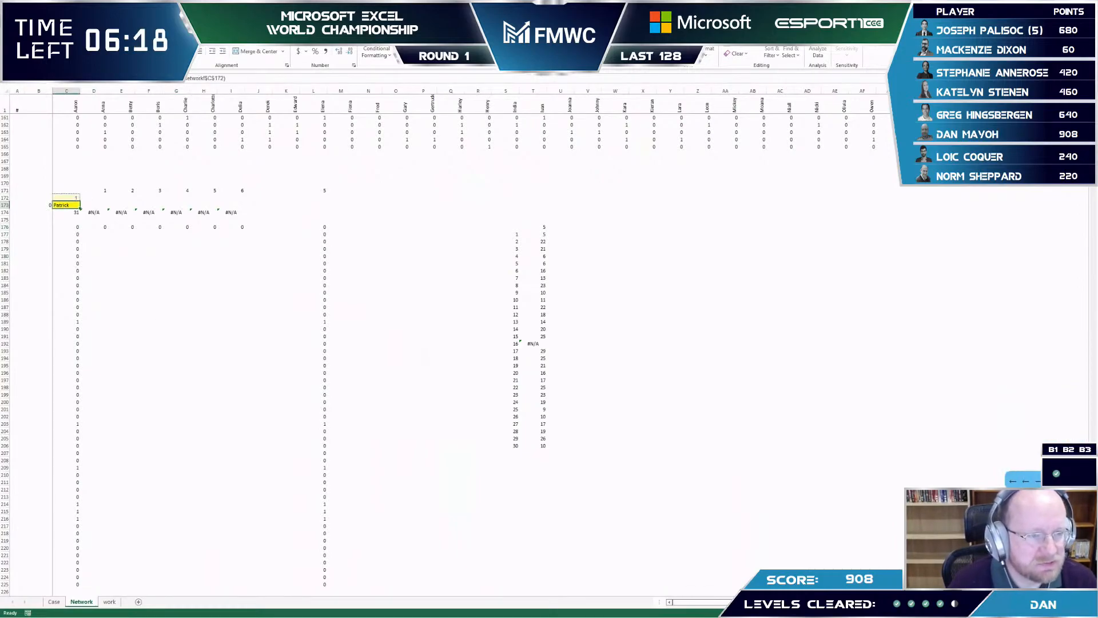
key(F2)
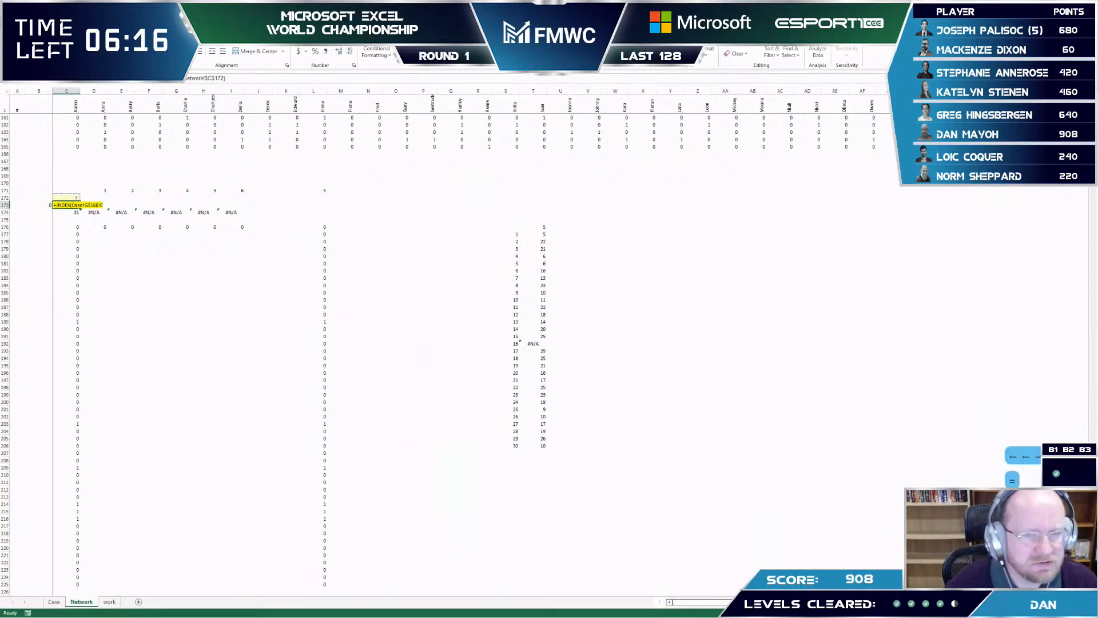
text(=)
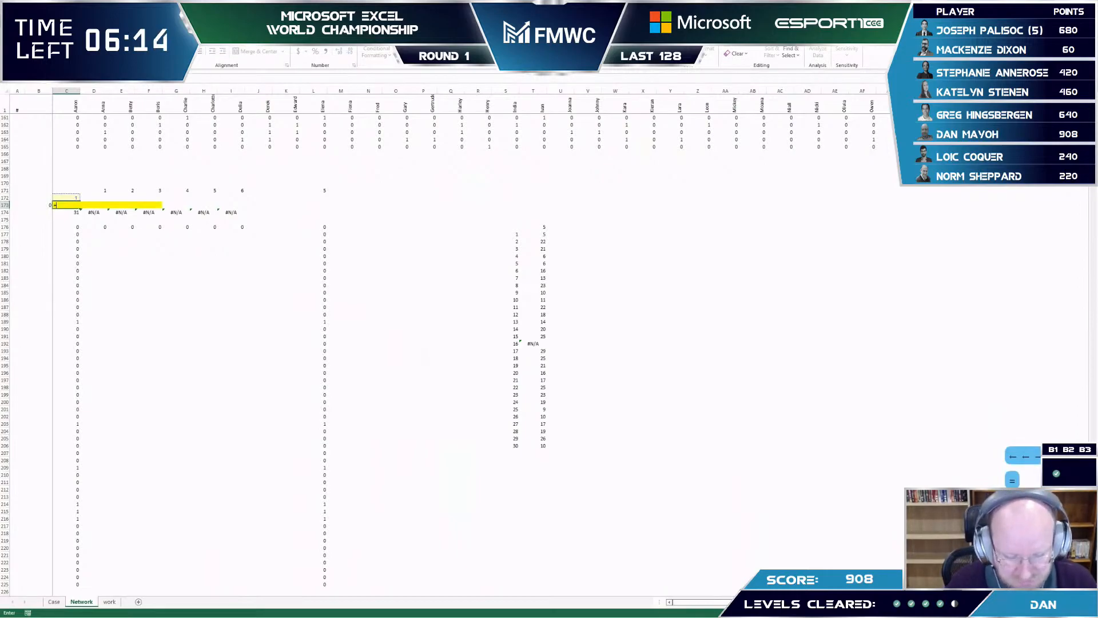
text(in)
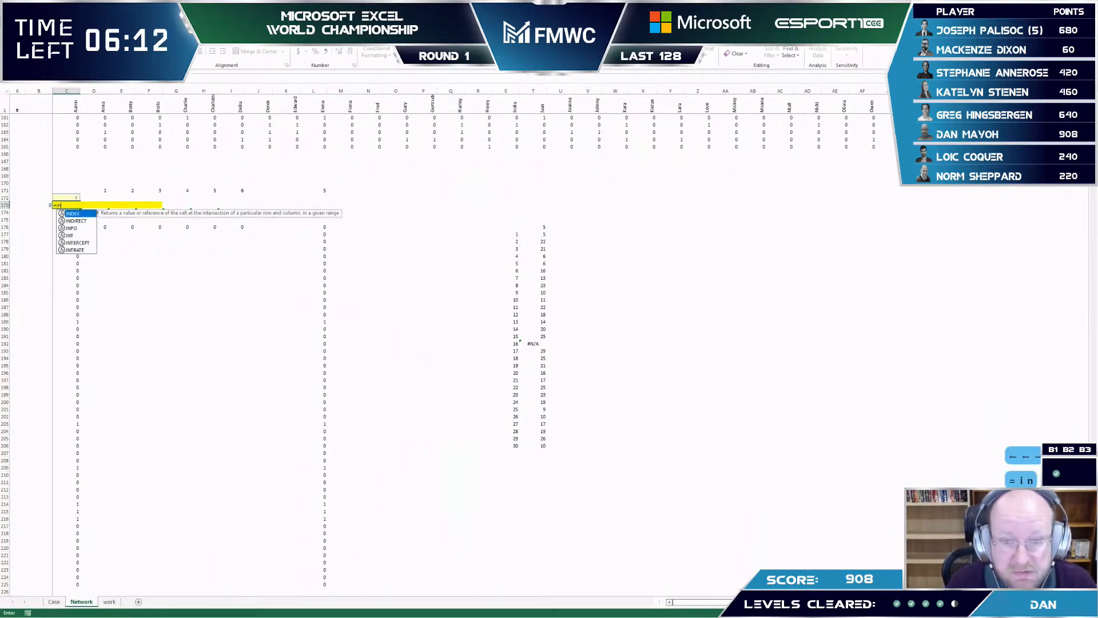
text(dex()
text(names,)
key(Up)
text())
key(Return)
- Enter =SEQUENCE(50) in W177 on the Network sheet to list the numbers 1 to 50
click(606, 234)
text(=seq)
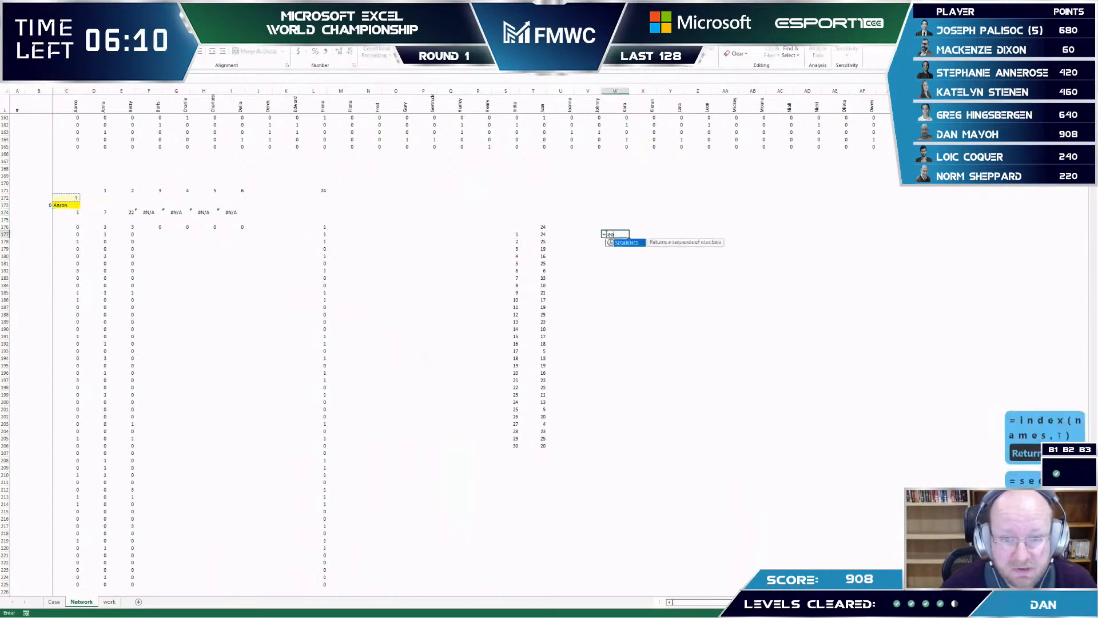
key(Tab)
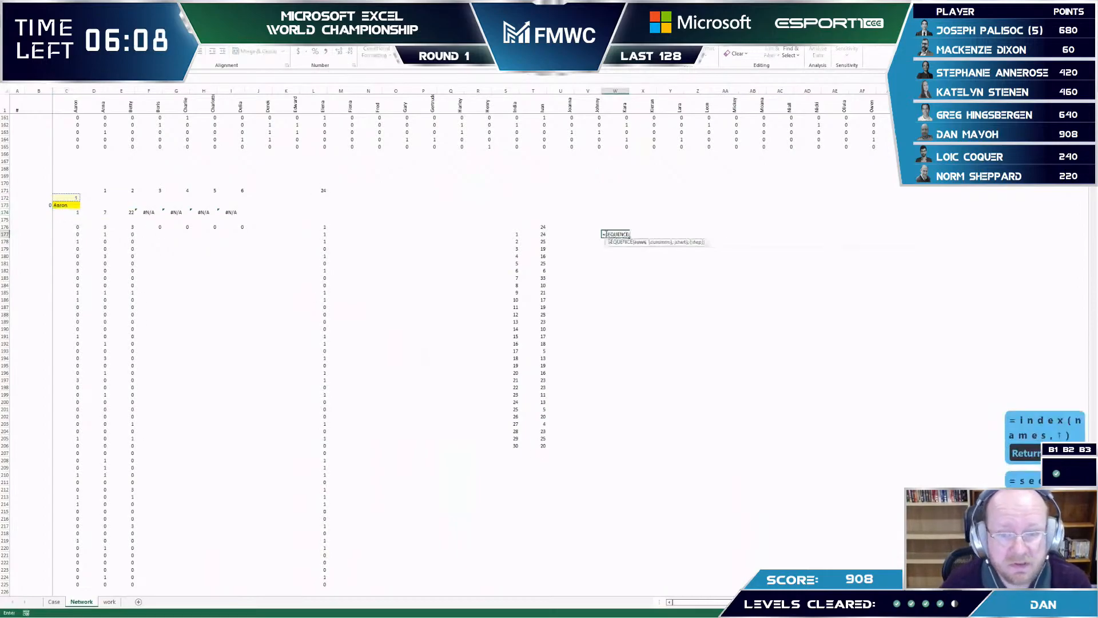
text(50))
key(Return)
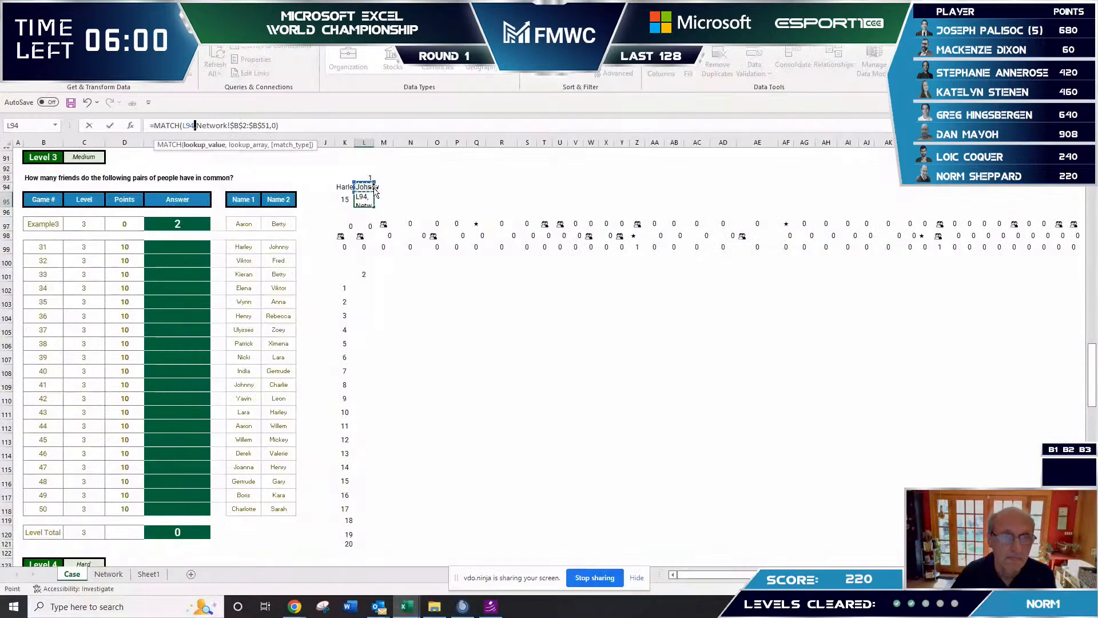
- Enter =MATCH(L94,Network!$B$2:$B$51,0) in L95 and create a data table over K101:L121 with L93 as the column input cell
key(Return)
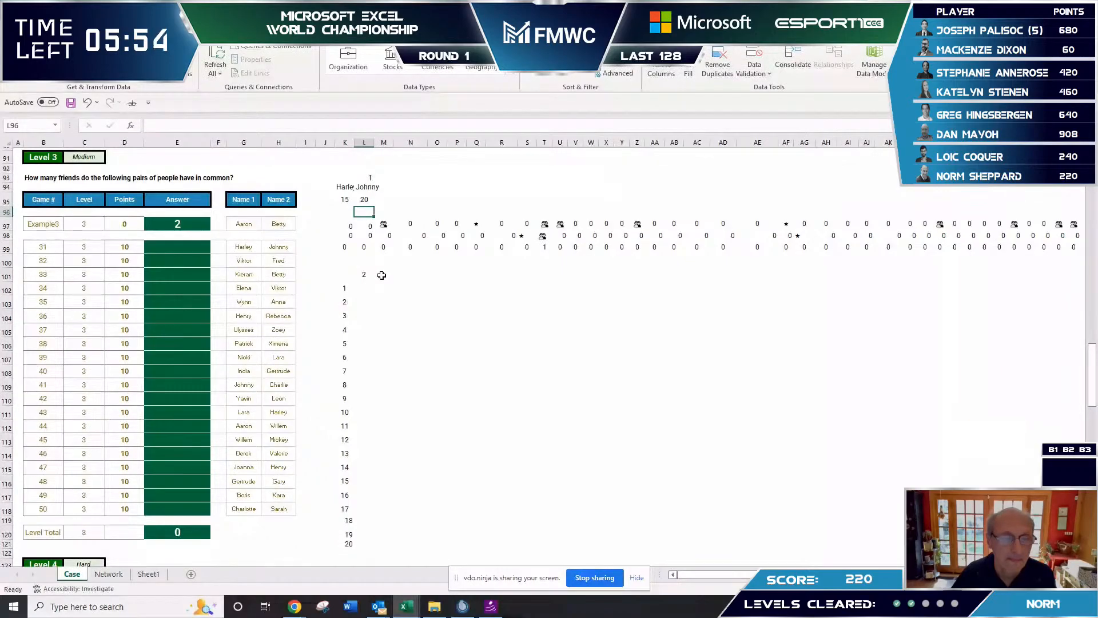
click(367, 178)
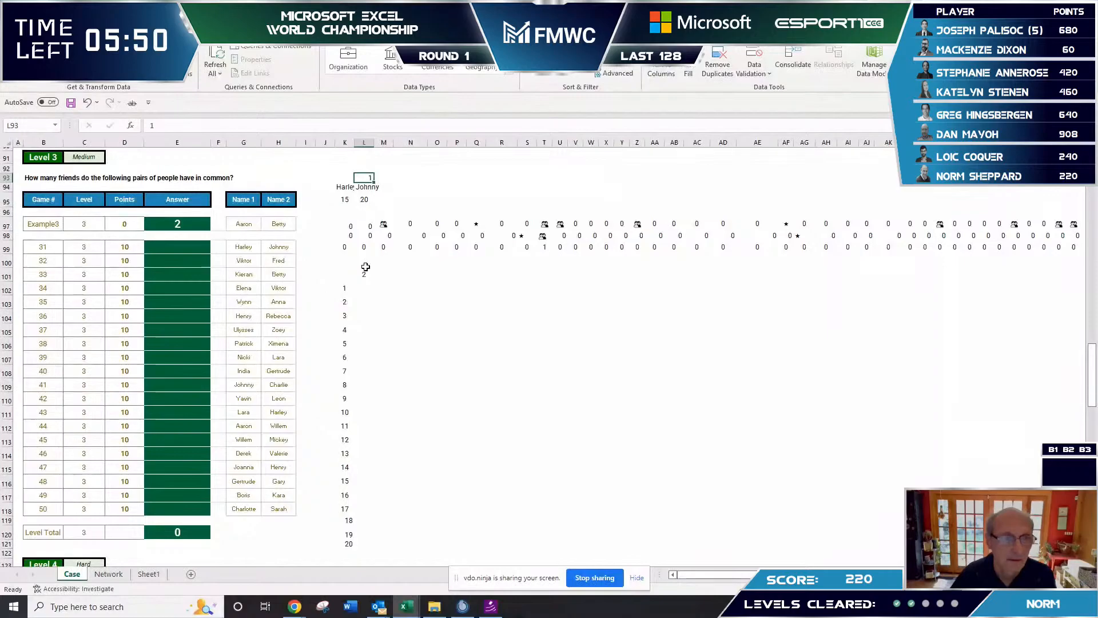
drag(353, 275, 360, 289)
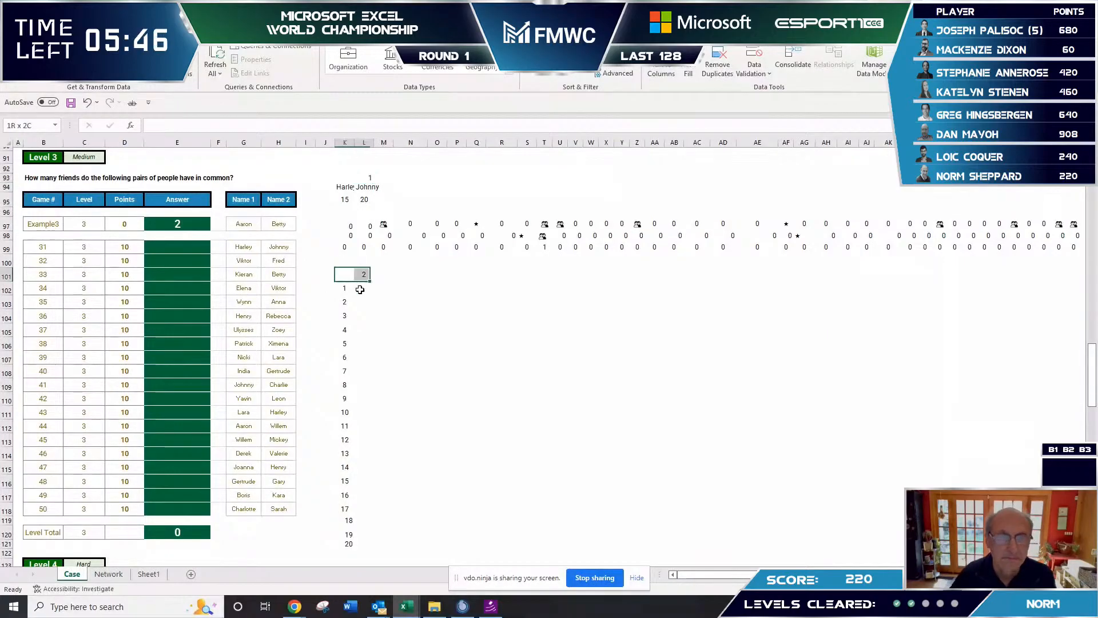
drag(360, 290, 365, 546)
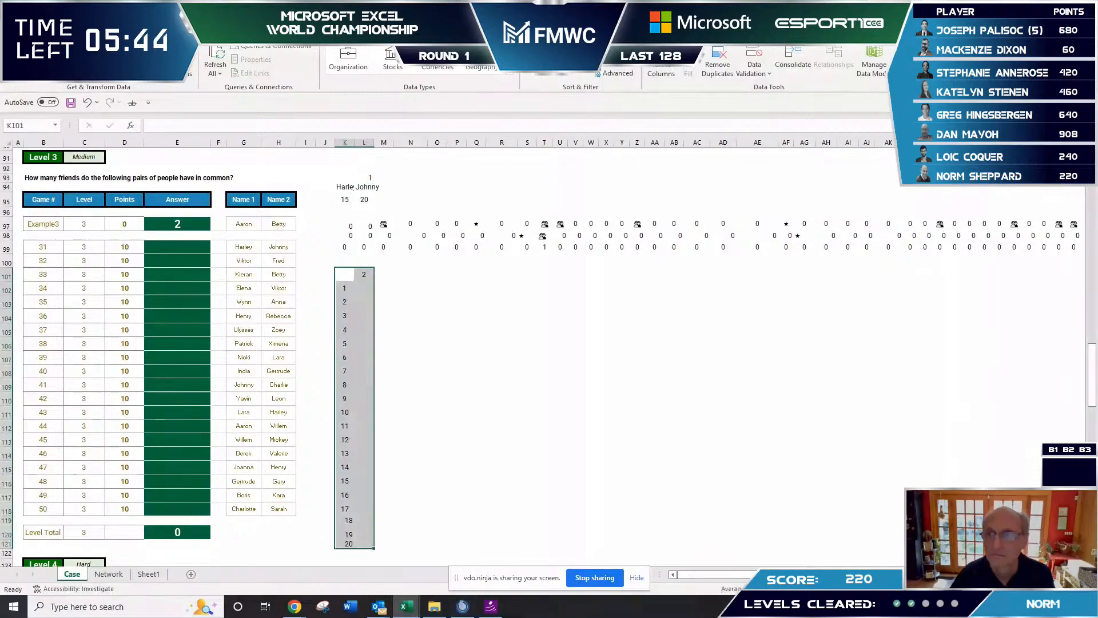
key(alt+a)
key(w)
key(t)
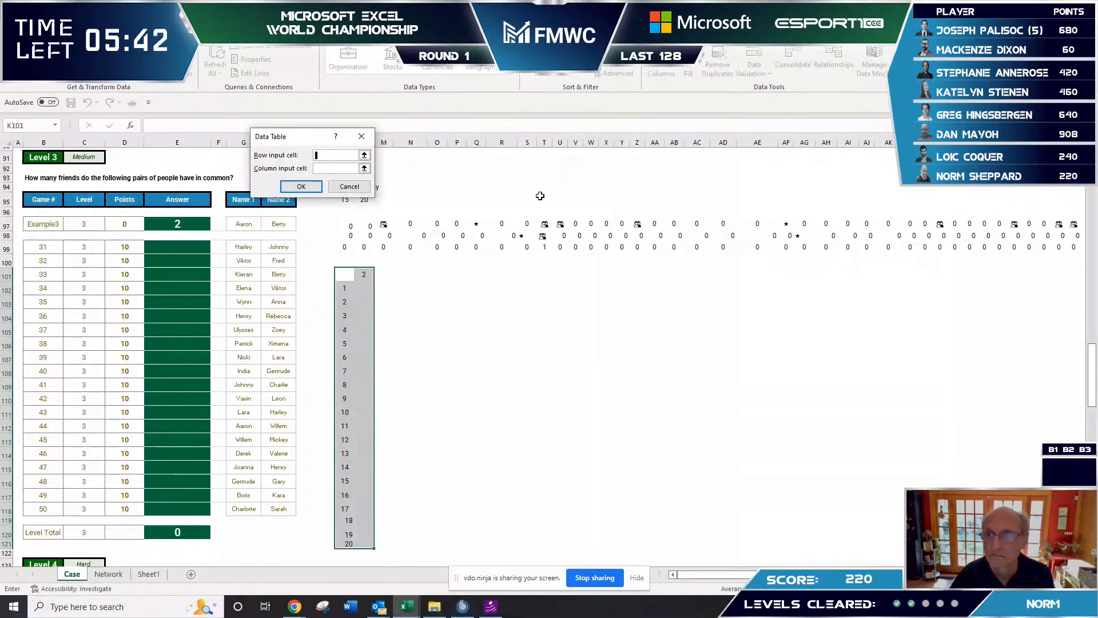
key(Tab)
click(369, 176)
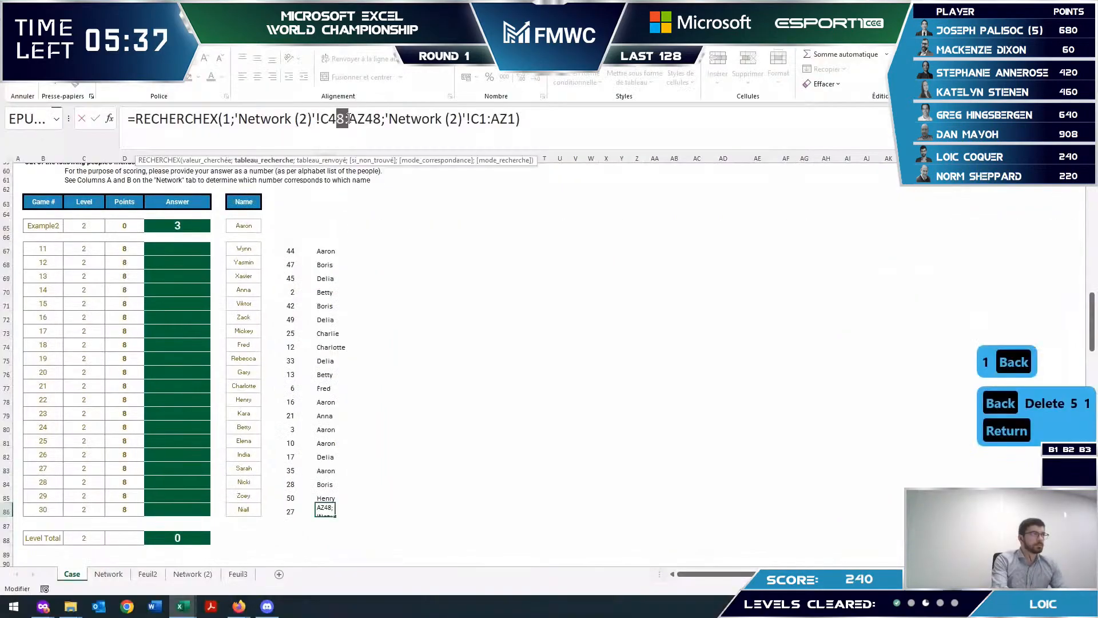
- Change the lookup range in J86's RECHERCHEX formula to 'Network (2)'!C28:AZ28
key(BackSpace)
key(BackSpace)
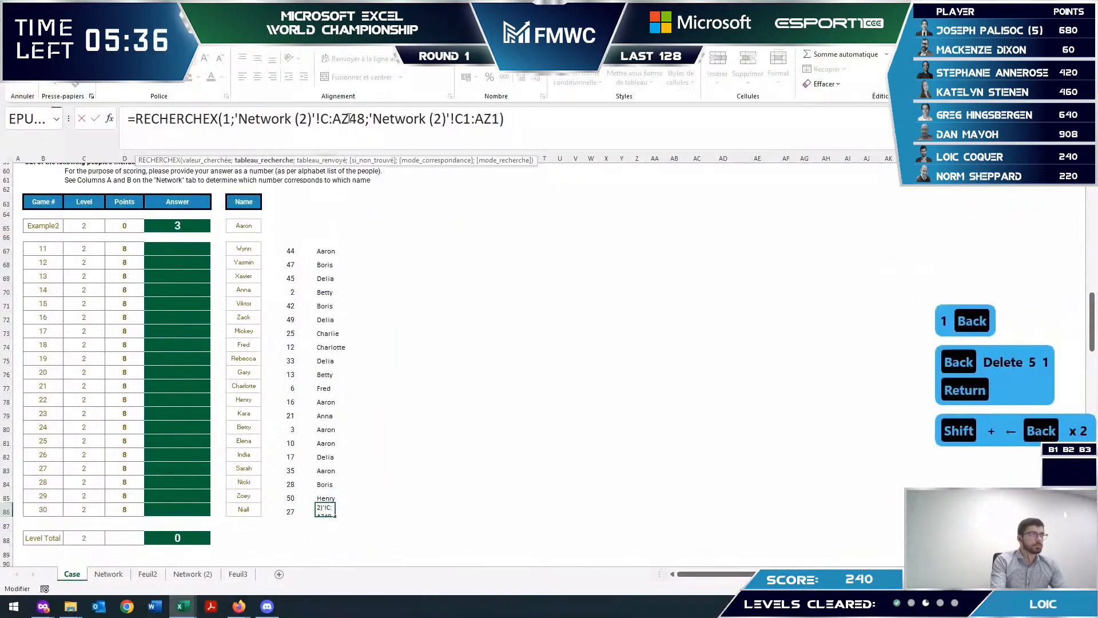
text(28)
key(Right)
key(Right)
key(Right)
key(Delete)
key(Delete)
key(Return)
- Enter =RECHERCHEX(J67;'Network (2)'!B:B;'Network (2)'!A:A) in L67 and fill it down to L86
click(360, 248)
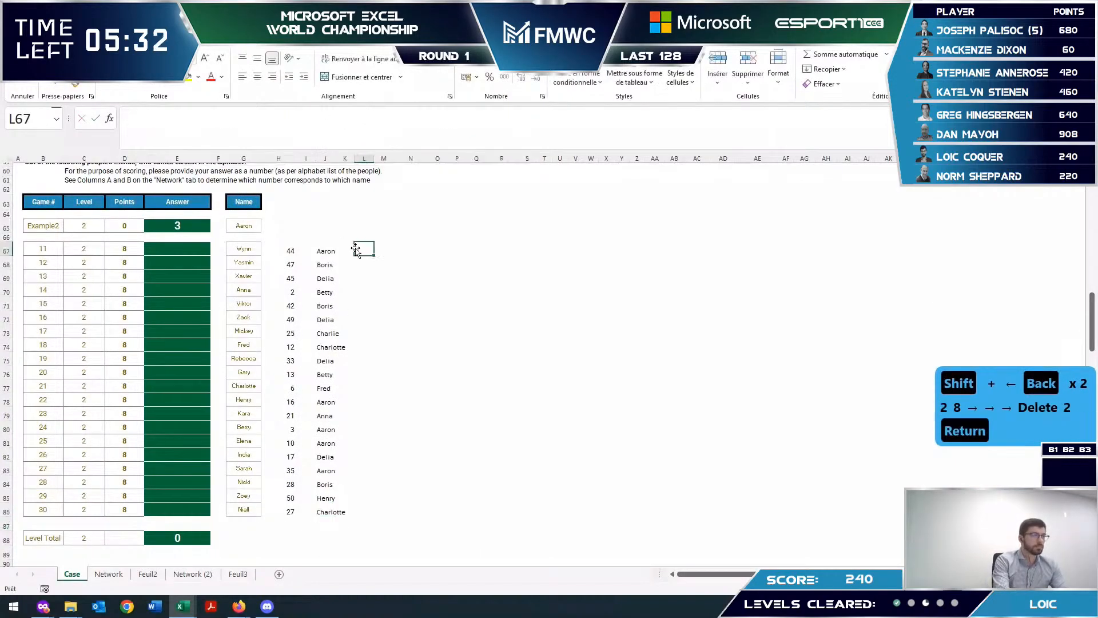
text(=)
key(BackSpace)
key(BackSpace)
key(BackSpace)
text(=recherchex)
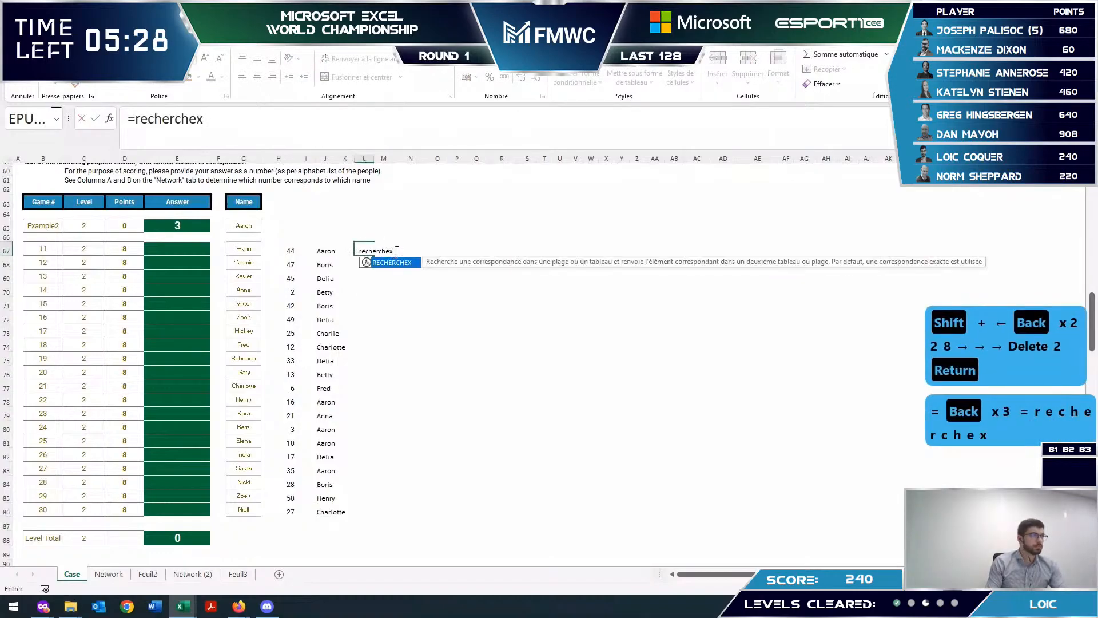
key(Tab)
click(325, 251)
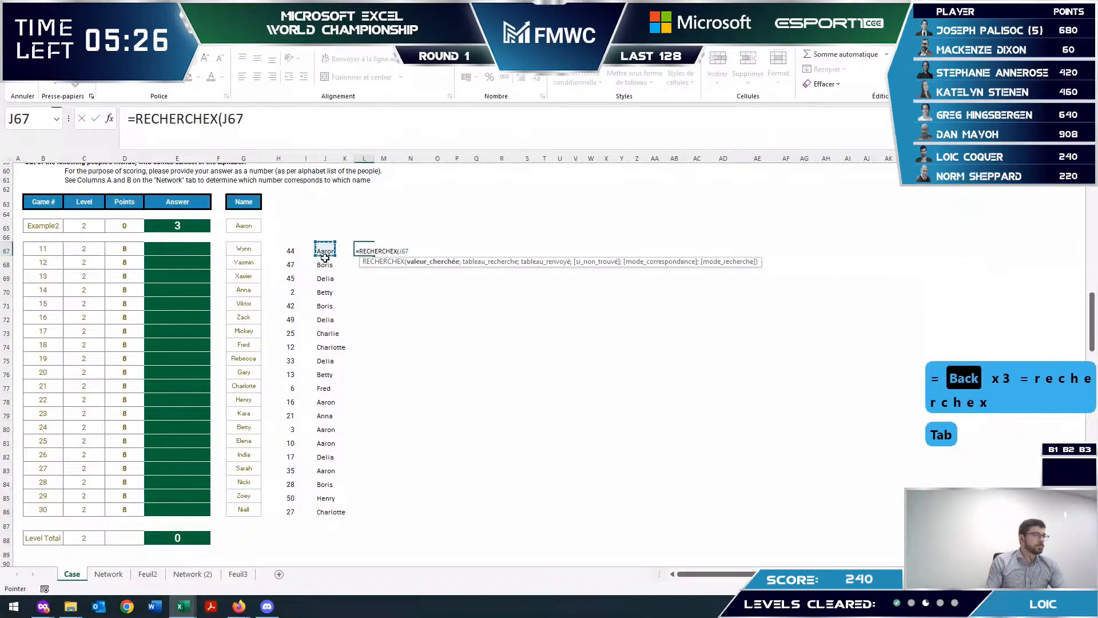
text(;)
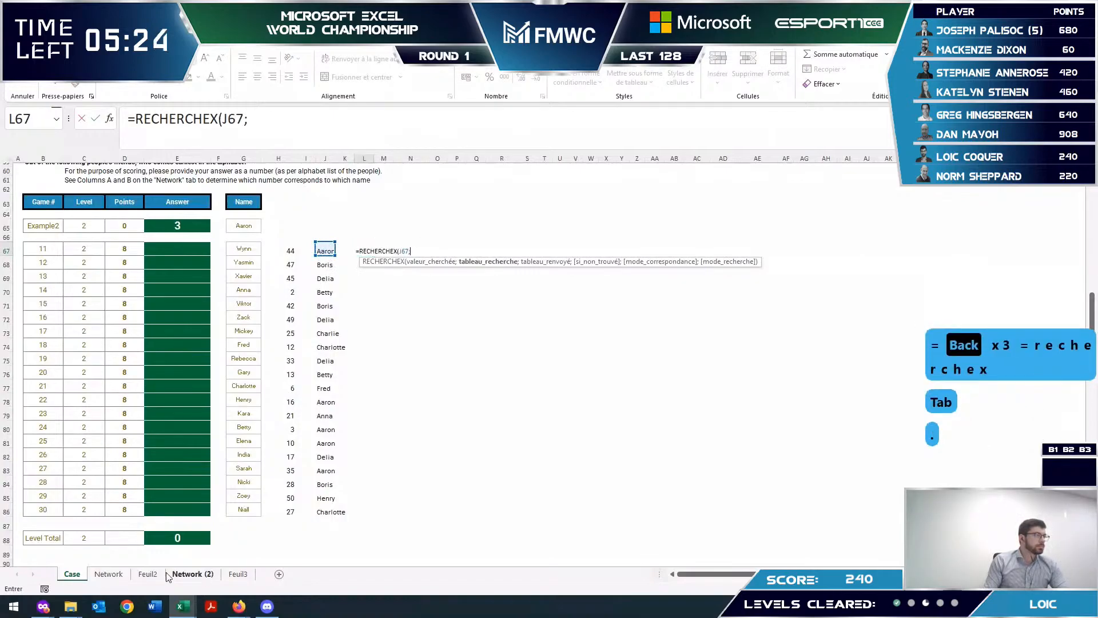
click(192, 574)
click(56, 158)
text(;)
click(25, 158)
key(Tab)
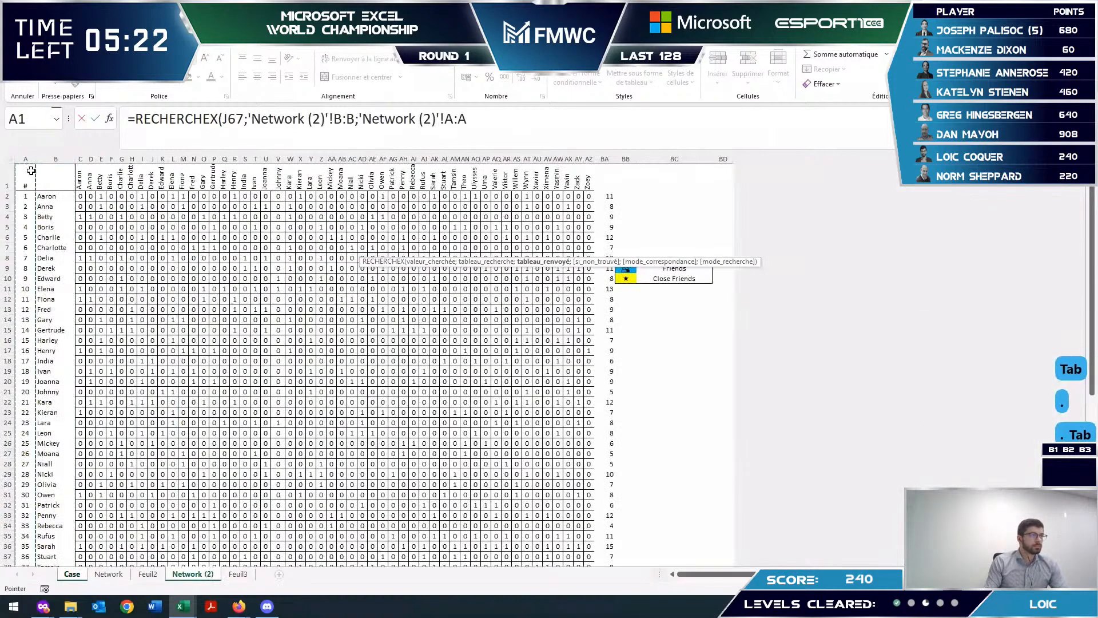
click(365, 256)
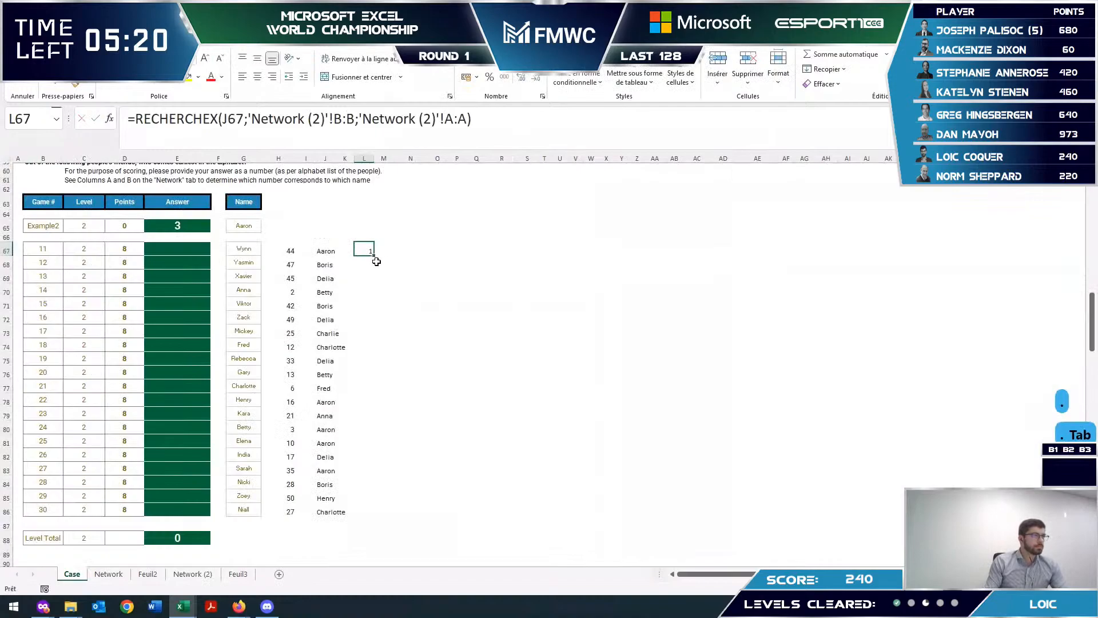
drag(375, 254, 385, 513)
- Copy the formula text of J67 into J65 and change its lookup range to 'Network (2)'!C2:AZ2 for the Level 2 example
click(338, 250)
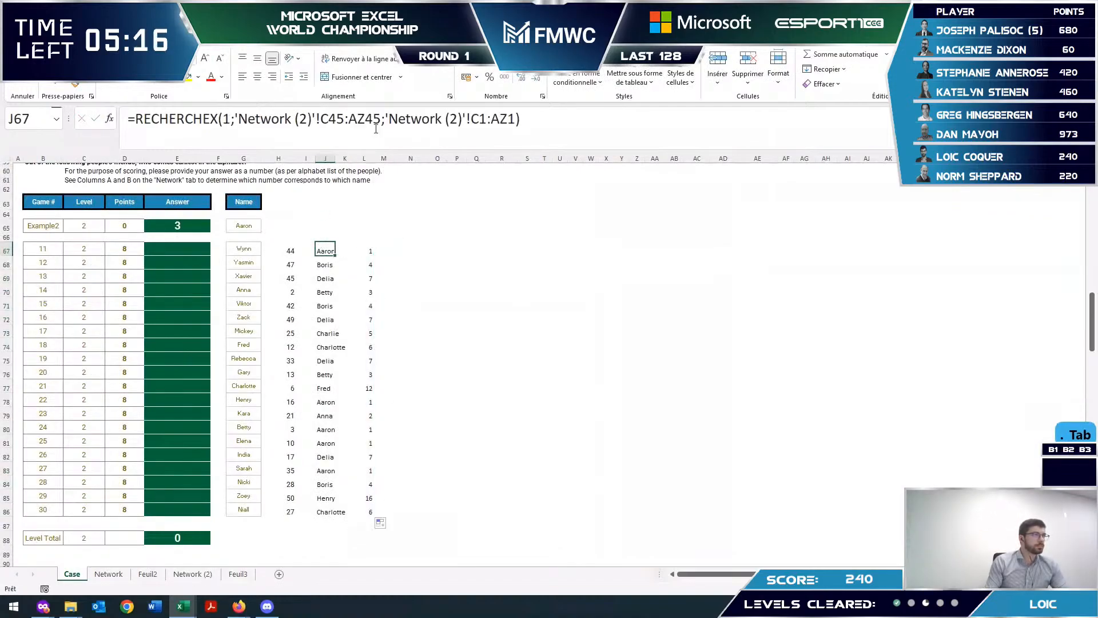
triple_click(376, 121)
key(ctrl+c)
click(323, 229)
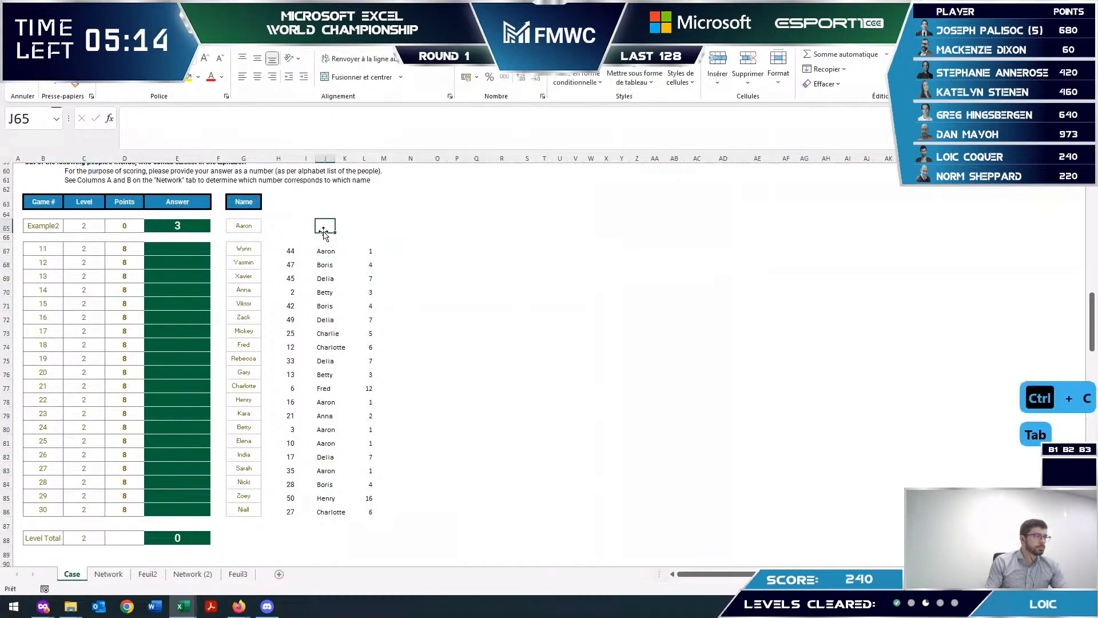
key(ctrl+v)
click(194, 573)
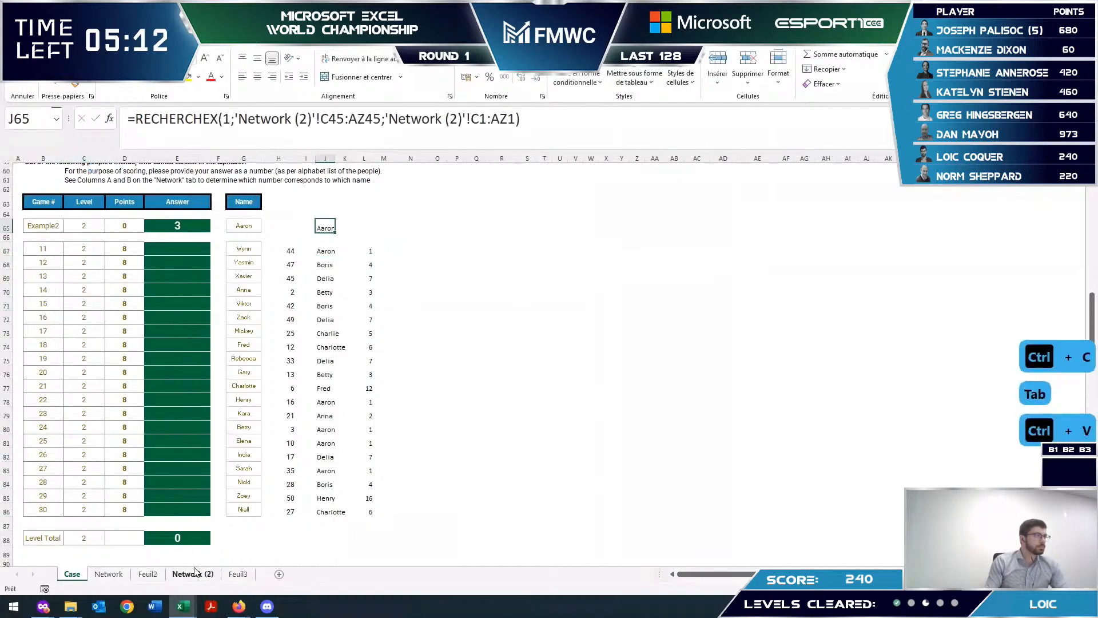
click(72, 573)
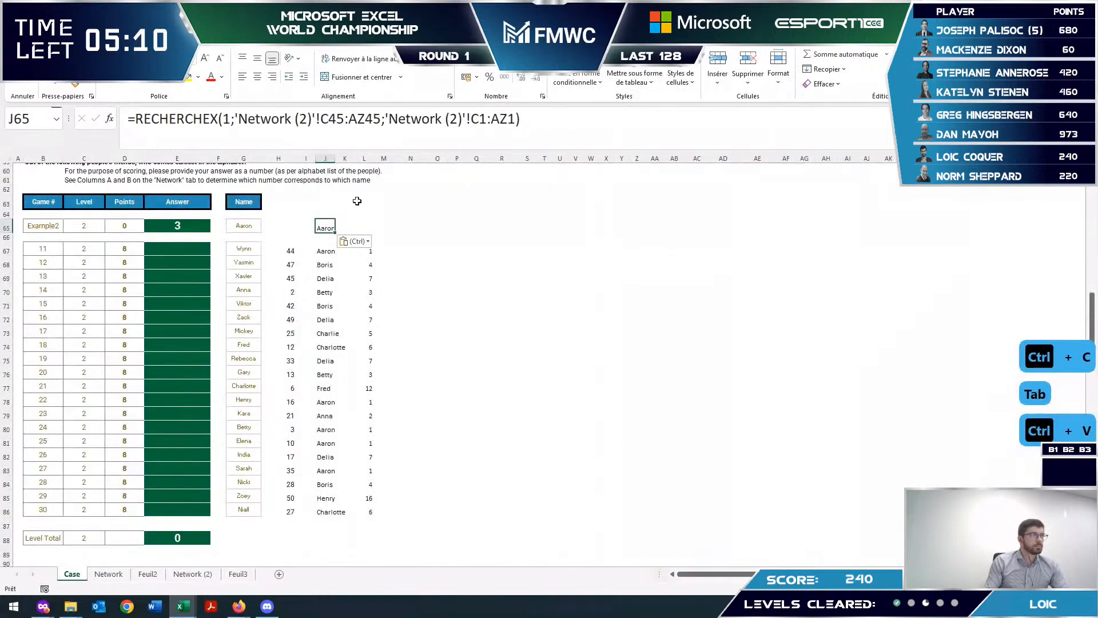
drag(329, 119, 368, 118)
text(2)
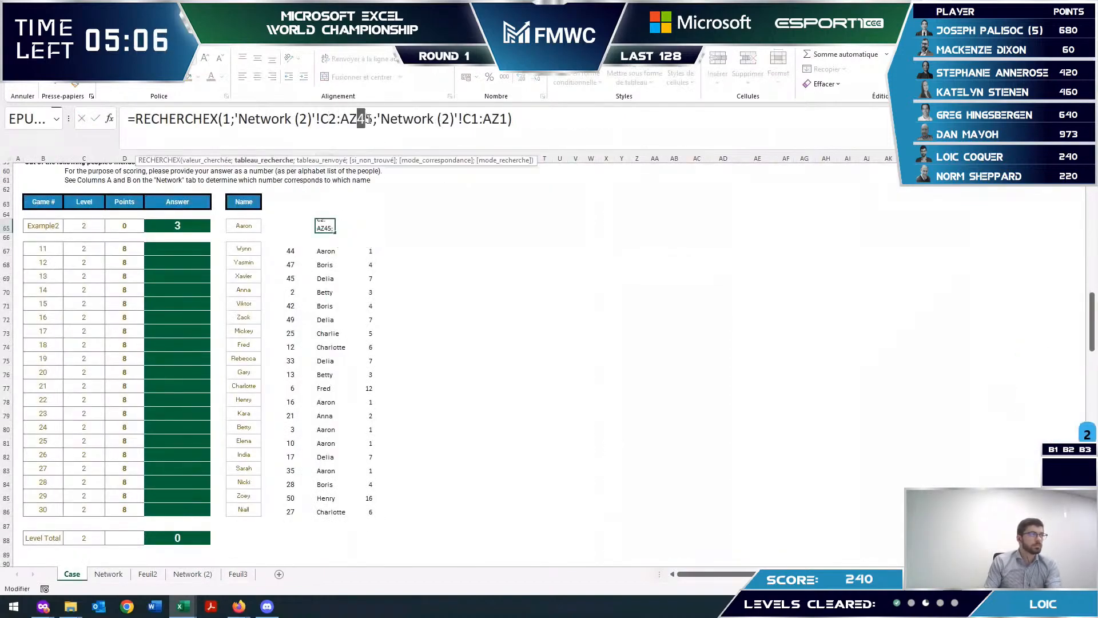
key(Tab)
- Copy the number lookup from L67 to L65 to check the Level 2 example
click(370, 247)
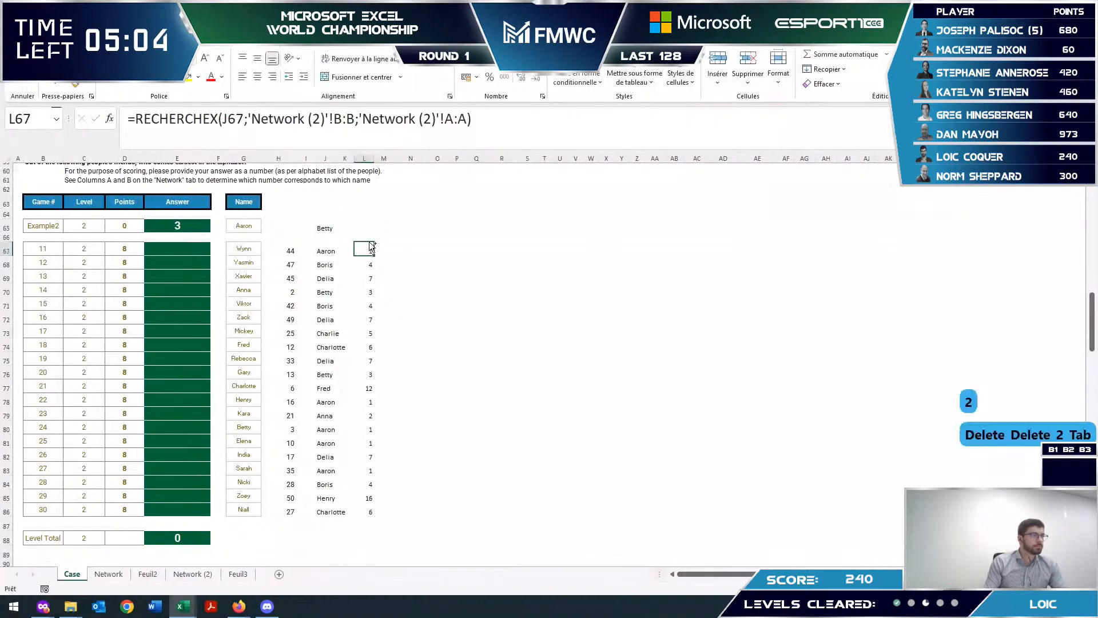
key(ctrl+c)
click(366, 228)
key(ctrl+v)
- Copy the lookup results in L67:L86 and paste them as values into the Level 2 answers from E67
drag(366, 250, 369, 498)
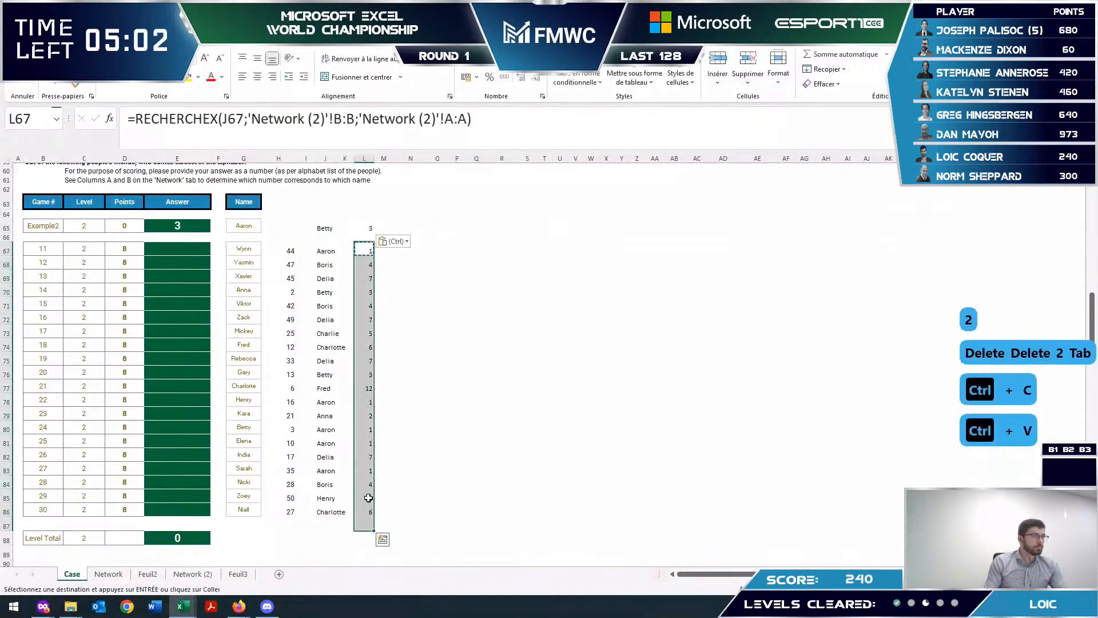
key(ctrl+c)
drag(361, 251, 366, 511)
key(ctrl+c)
right_click(195, 249)
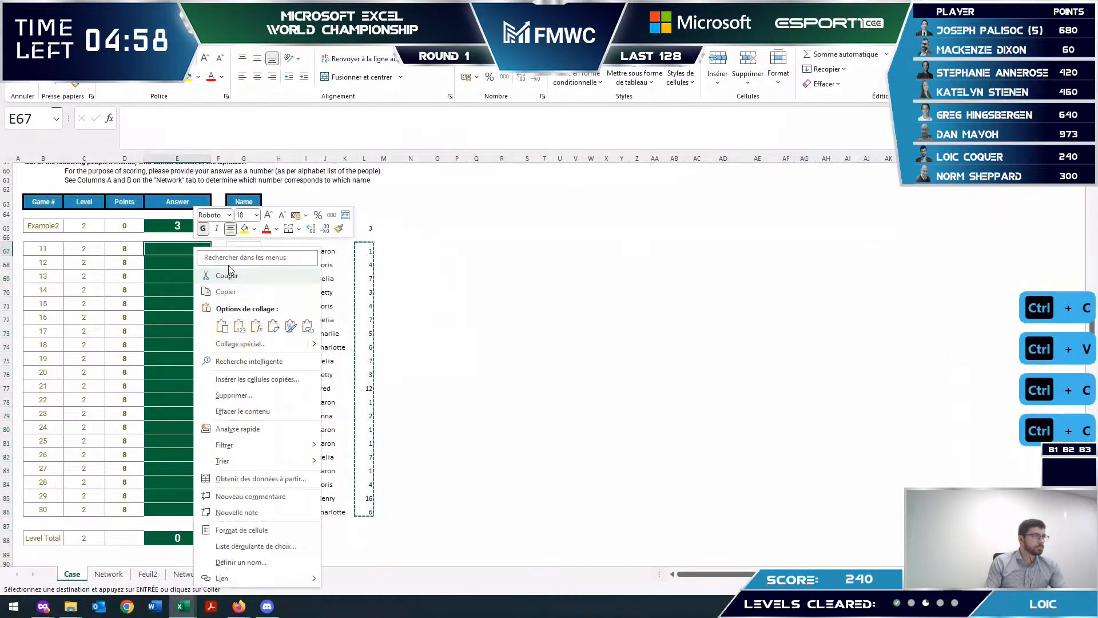
click(239, 326)
key(ctrl)
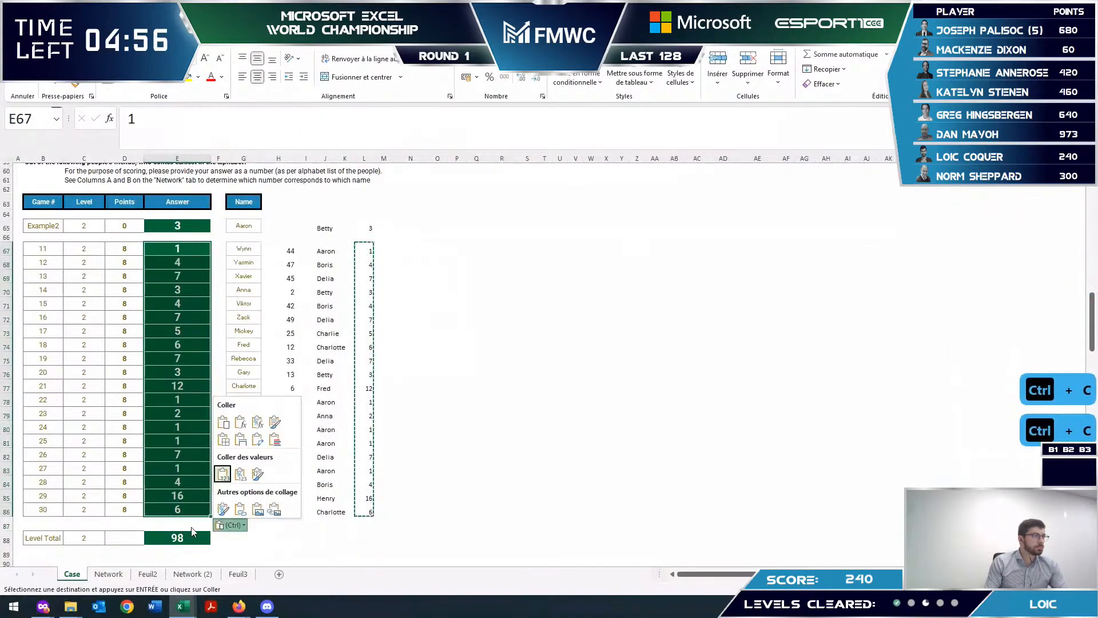
- Copy the Level 2 answers in E67:E86 and paste them into the answer submission window
key(ctrl+c)
click(191, 277)
drag(177, 250, 201, 507)
key(ctrl+c)
key(alt+Tab)
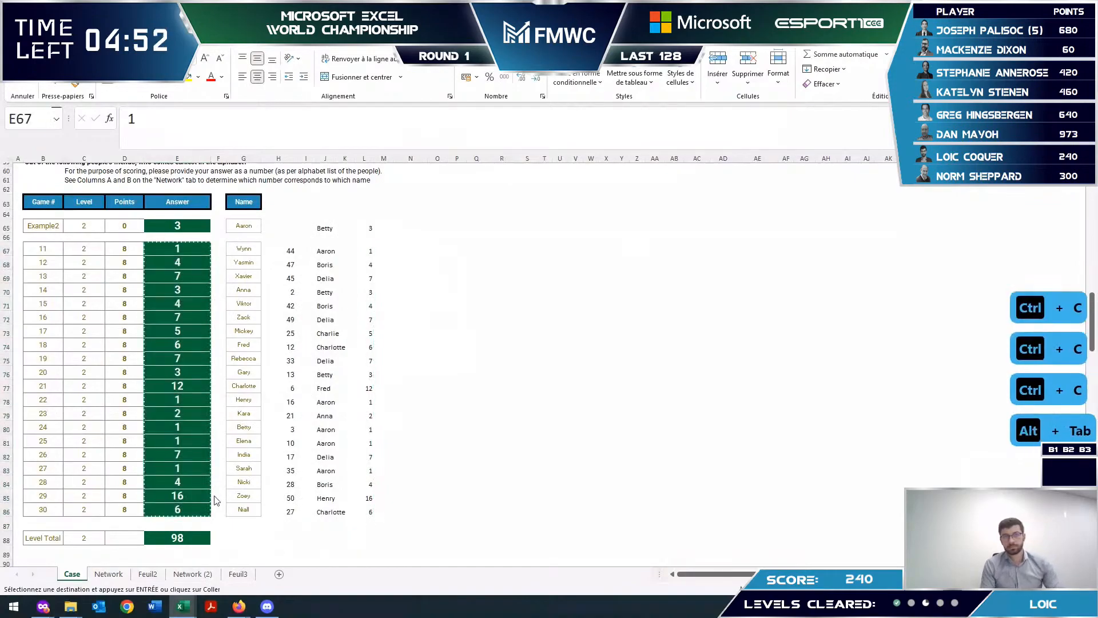
key(alt+Tab)
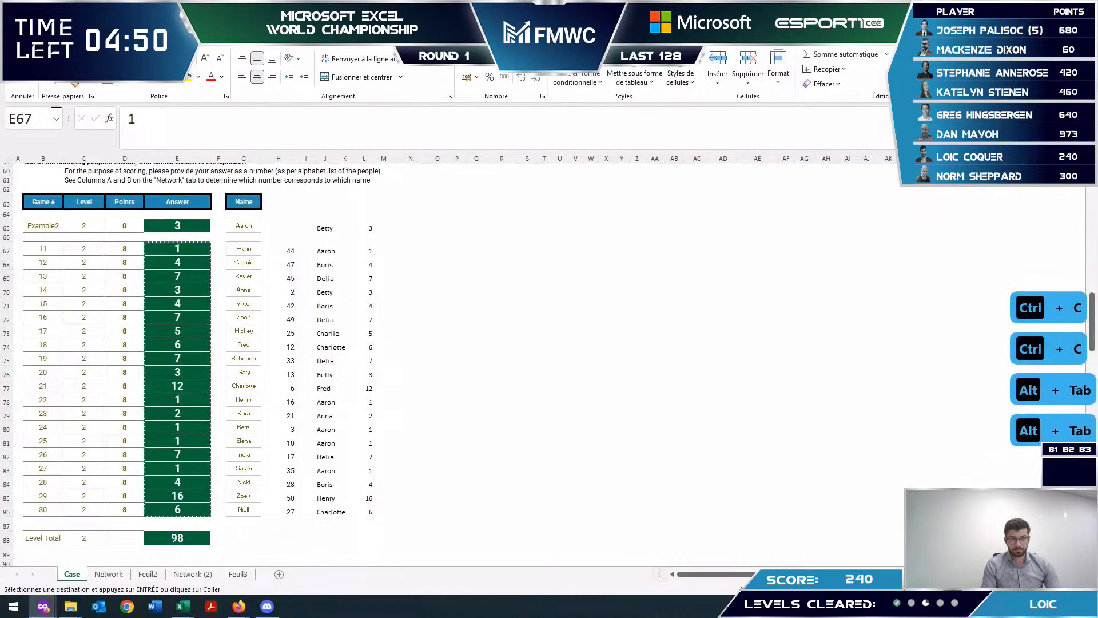
key(ctrl+v)
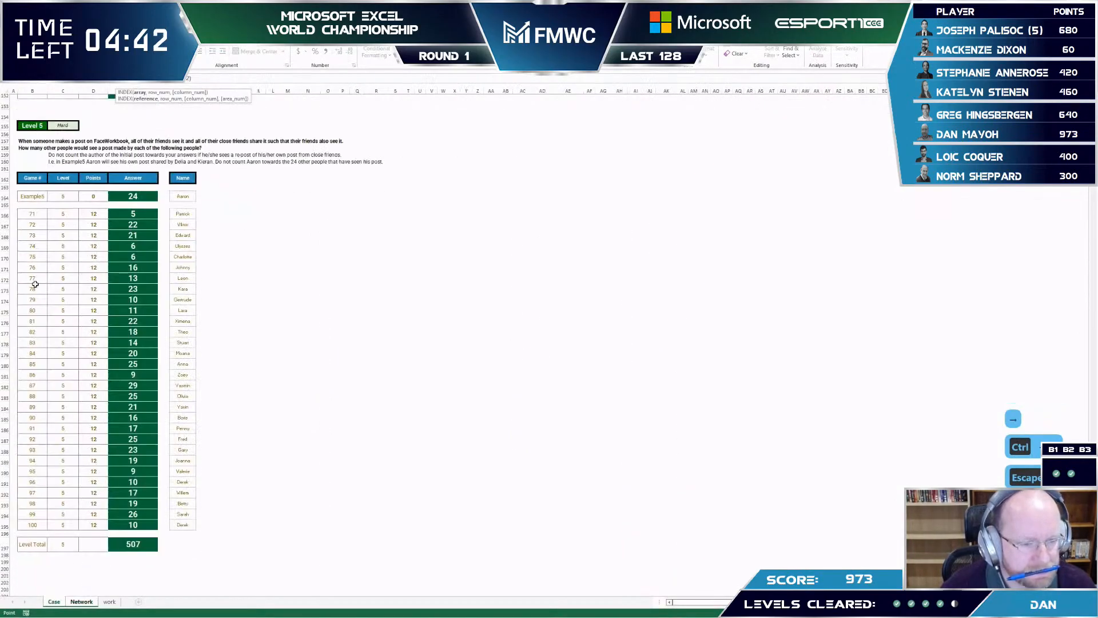
- Point the INDEX formula in C173 at the Level 5 names for games 71 to 100 on the Case sheet, using absolute references
drag(29, 527, 32, 523)
drag(182, 214, 185, 522)
key(F4)
key(Return)
key(Up)
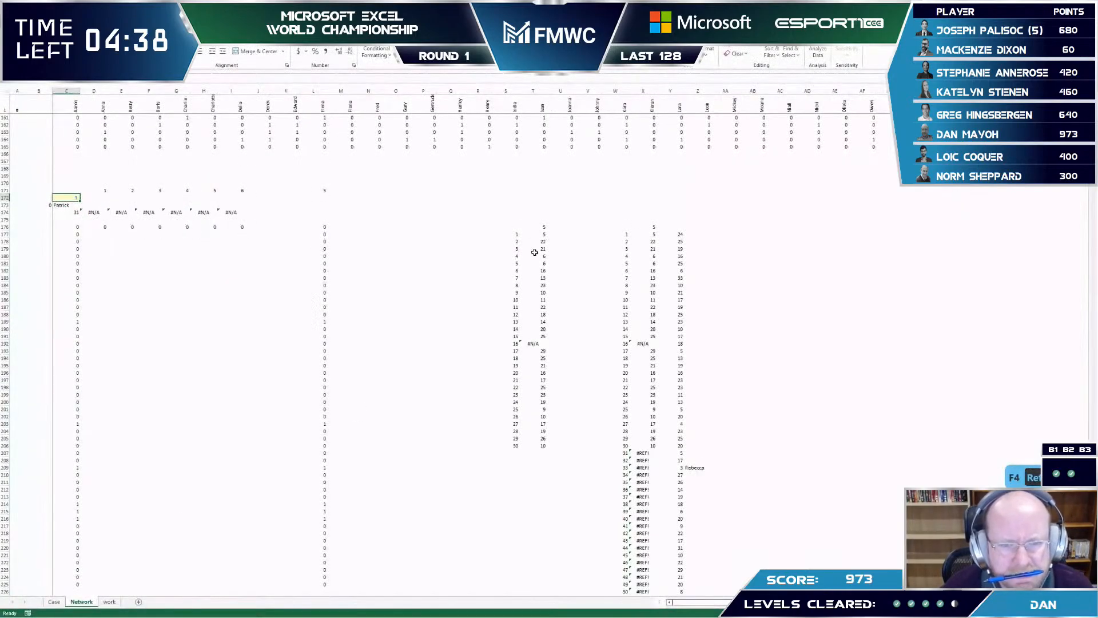
- Examine the Level 5 data table results in column T, especially the entry for number 16
click(537, 235)
key(ctrl+Page_Up)
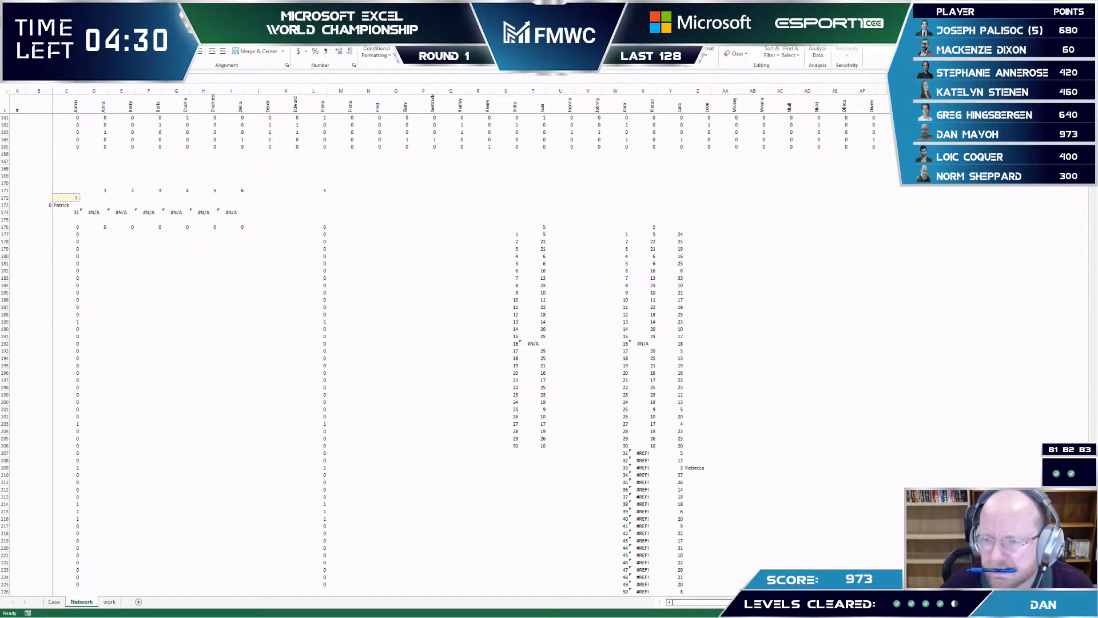
click(533, 235)
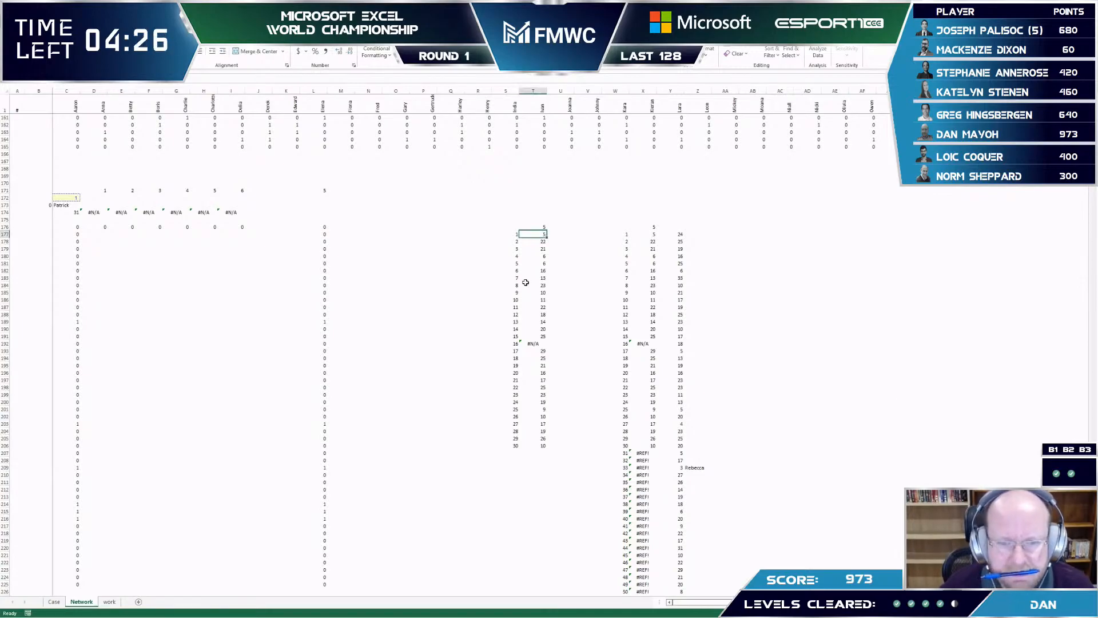
click(532, 343)
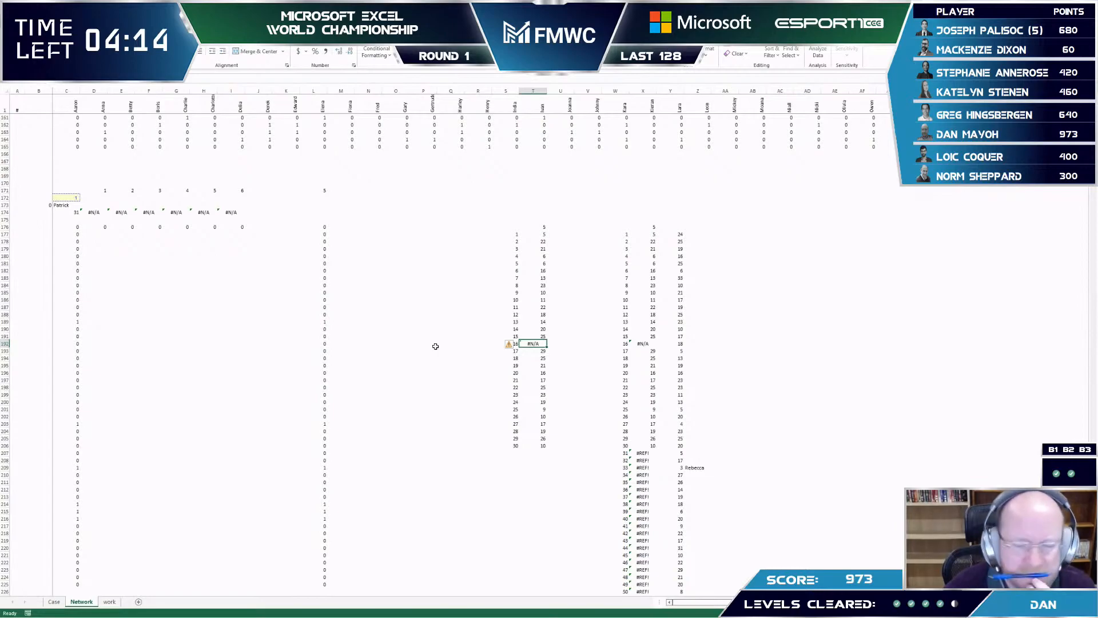
scroll(436, 346, up, 6)
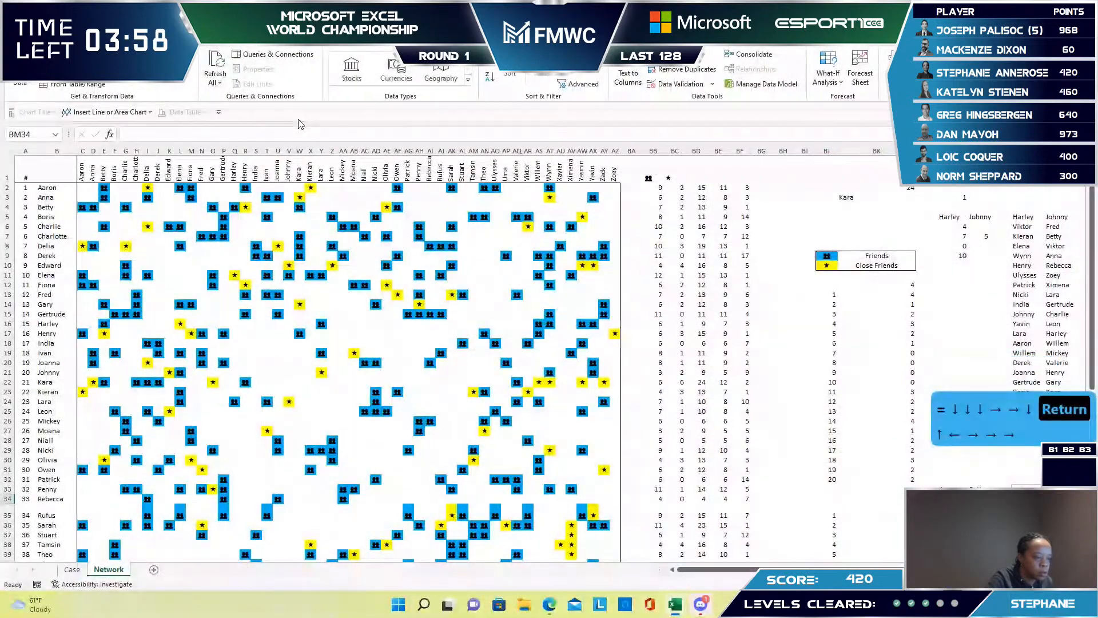
key(Down)
key(Up)
key(Up)
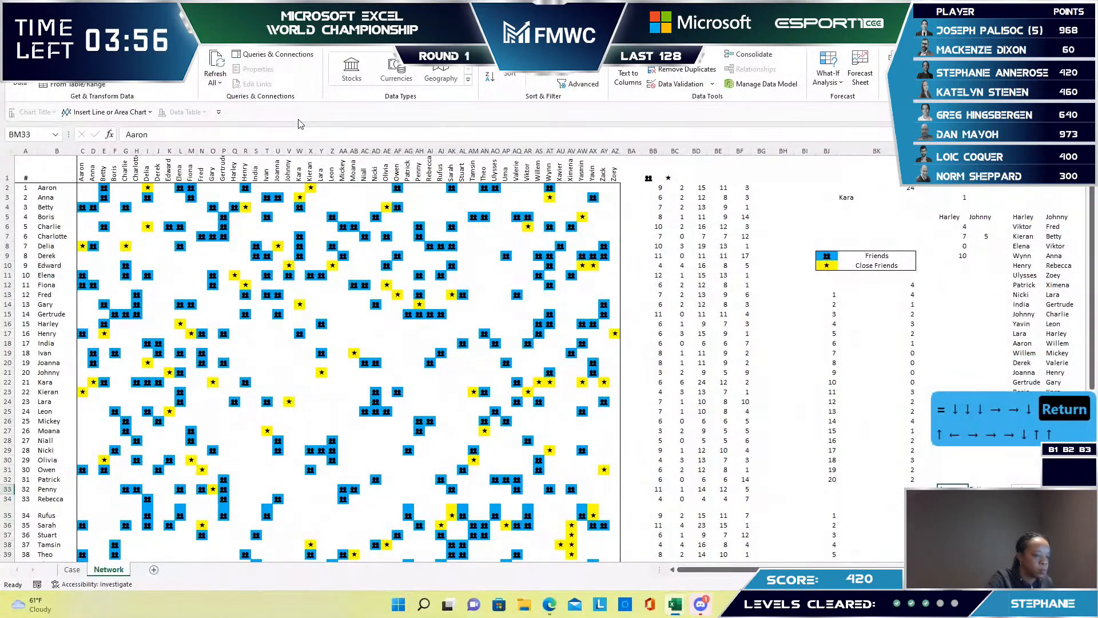
key(Up)
key(Up)
key(Down)
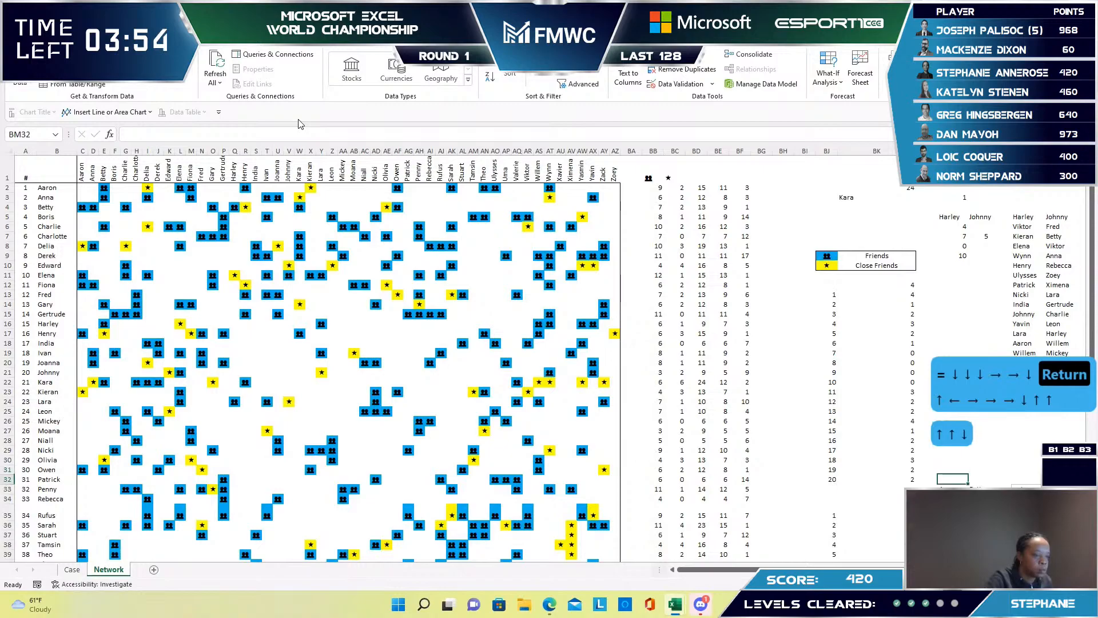
- Enter 1 as the game index in cell BM31 of the Network sheet
key(Up)
text(1)
key(Return)
key(Return)
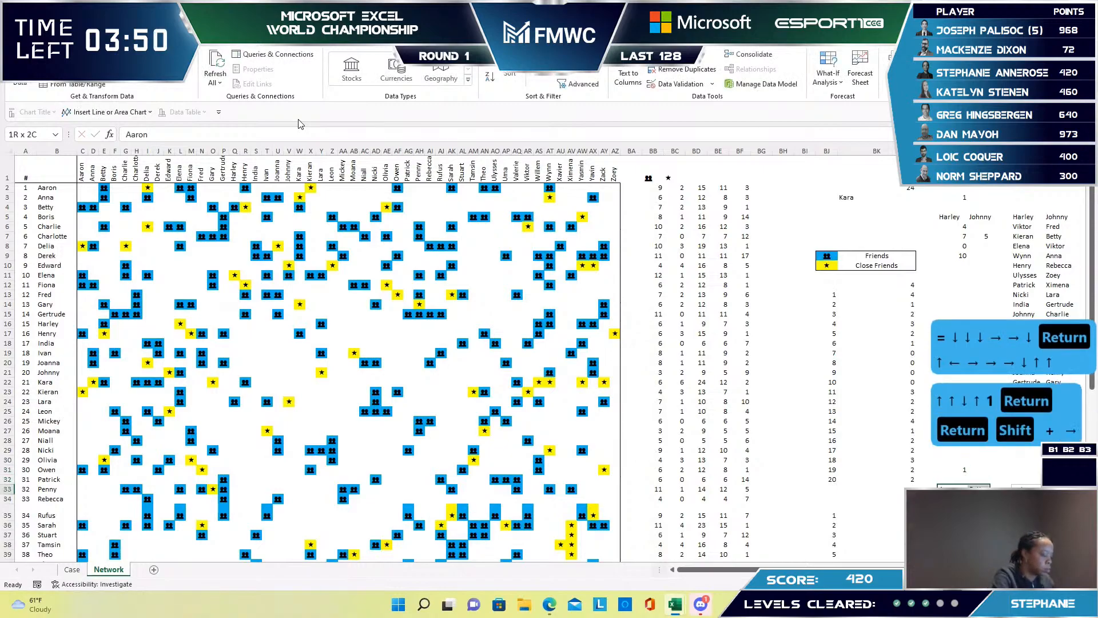
- Fill BM33:BN33 with the formula =-INDEX(BP35:BP54,$BM$31) to look up the Level 4 name pair
key(shift+Right)
text(-index()
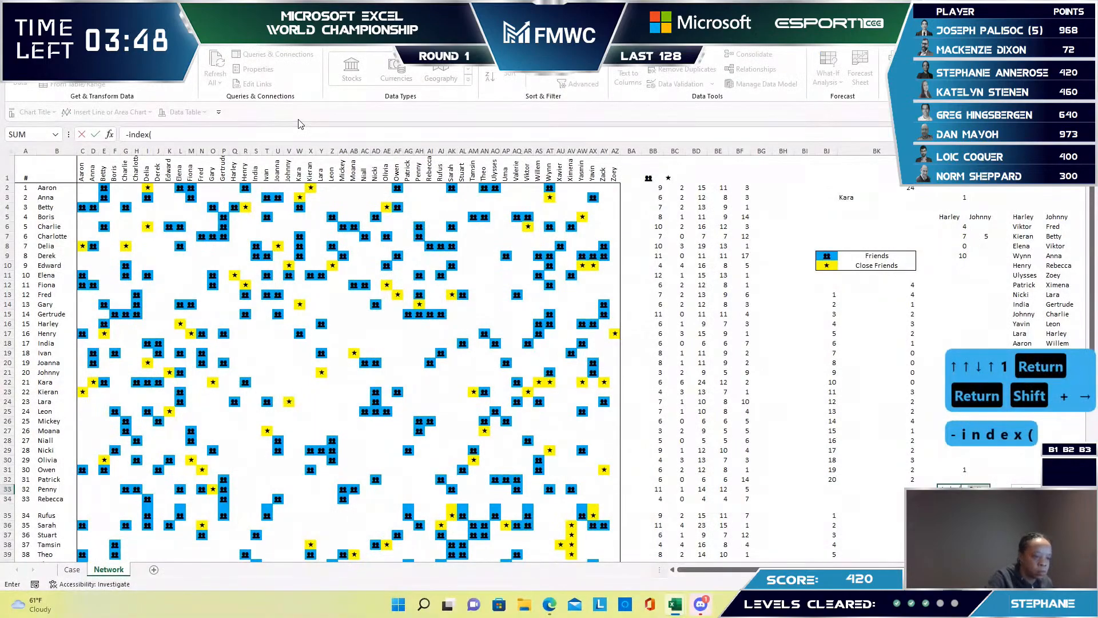
key(Down)
key(Right)
key(Right)
key(Right)
key(Down)
key(ctrl+shift+Down)
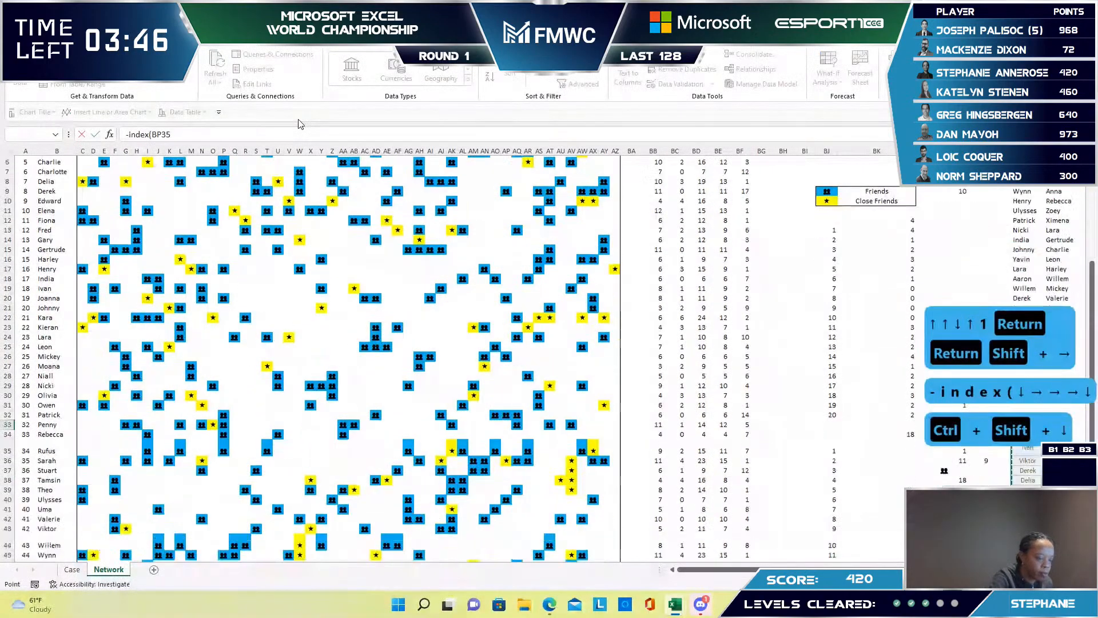
text(,)
key(Up)
key(Up)
key(F4)
key(F4)
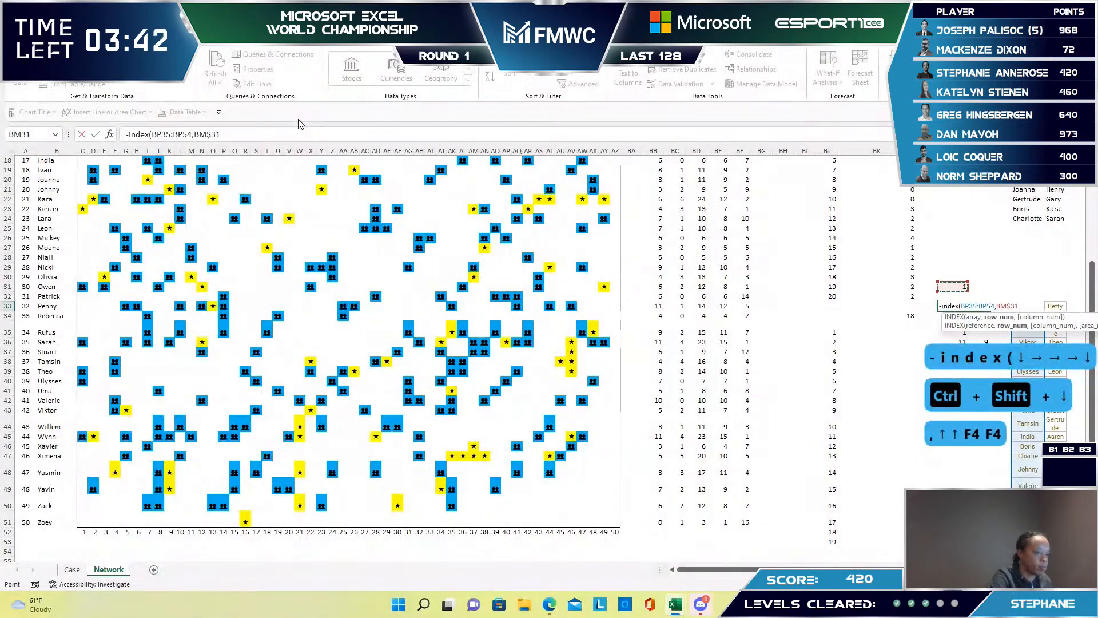
key(F4)
key(F4)
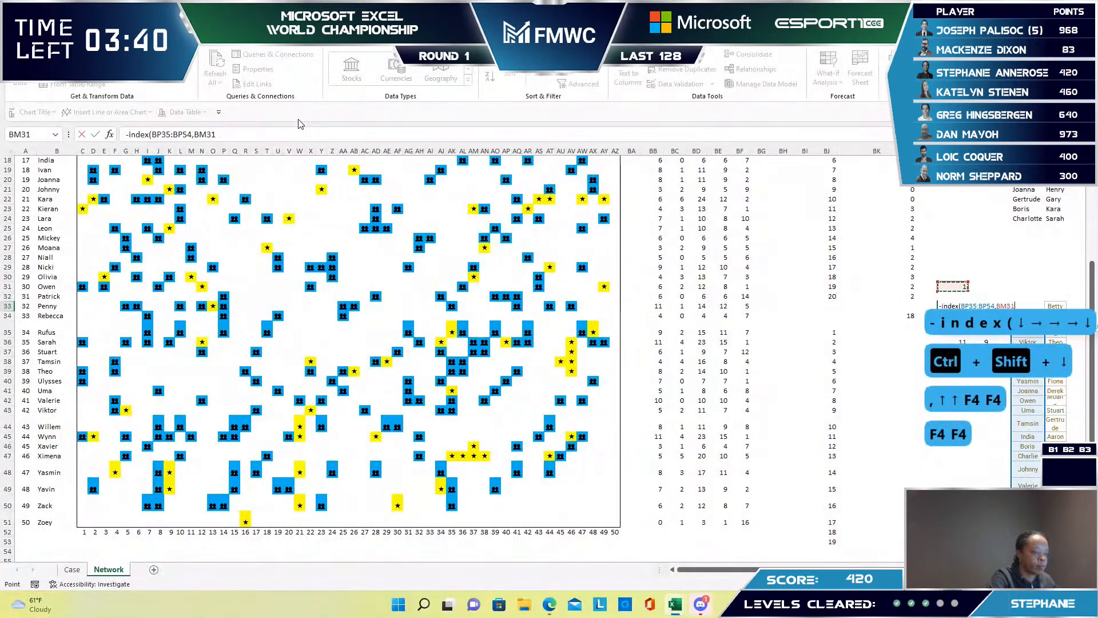
key(F4)
text())
key(ctrl+Return)
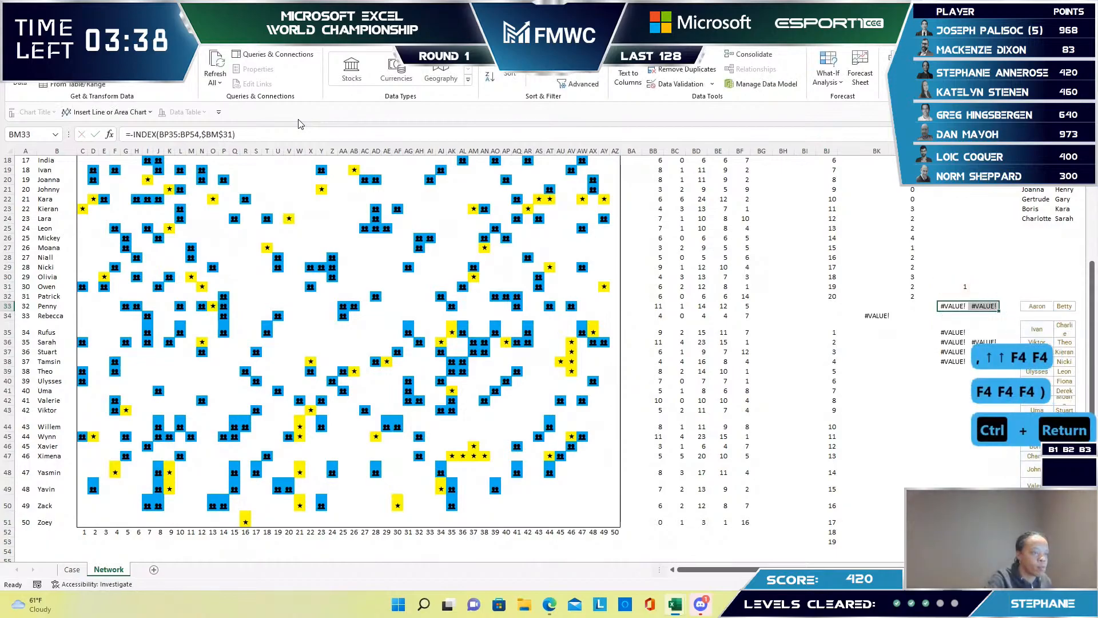
key(Up)
key(Up)
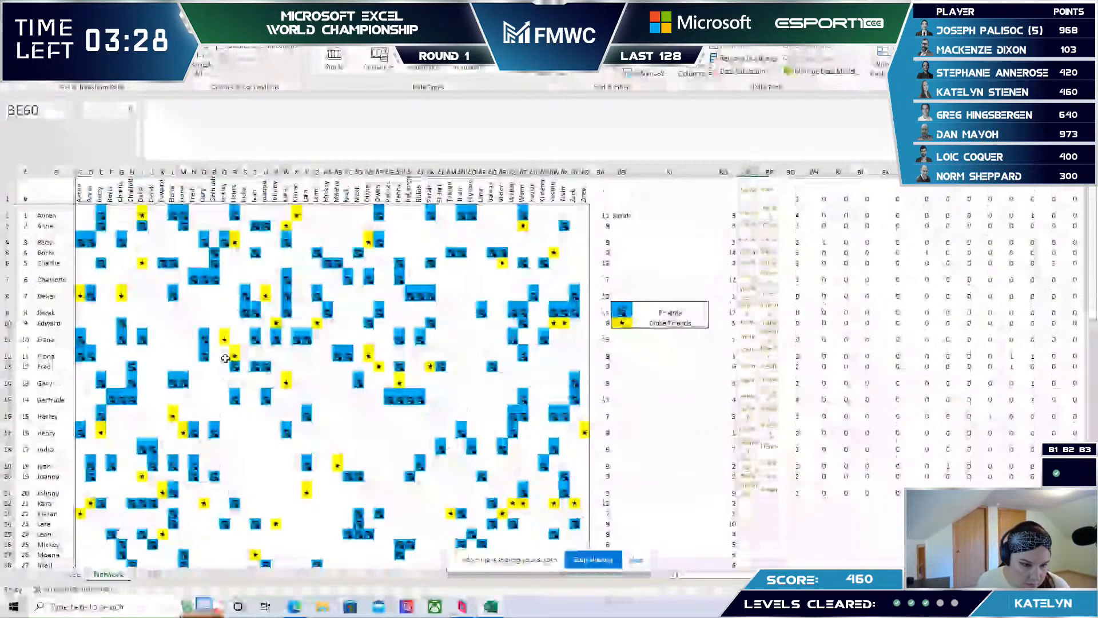
- Compare Aaron's row with Betty's column in the Network matrix for the Level 4 combined-friends example
scroll(226, 358, down, 15)
click(56, 345)
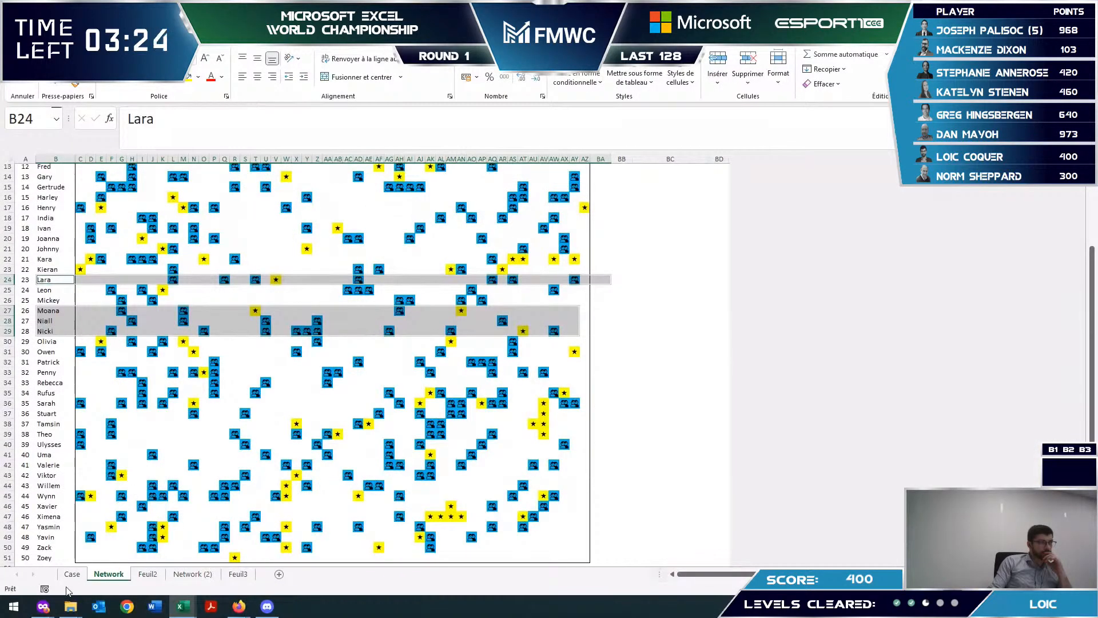
click(71, 574)
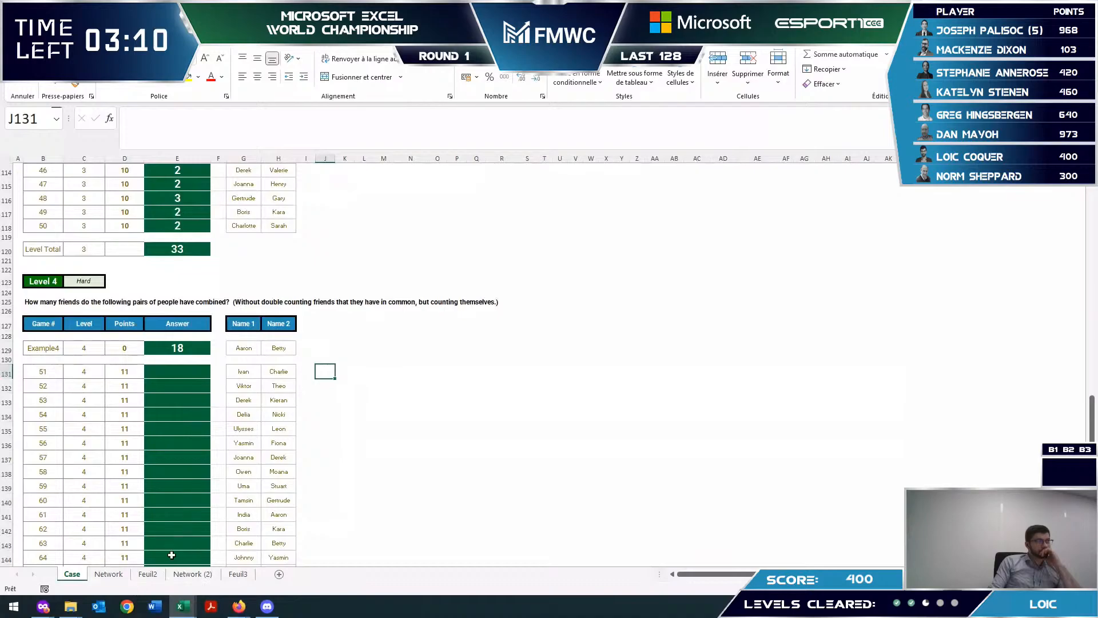
click(108, 574)
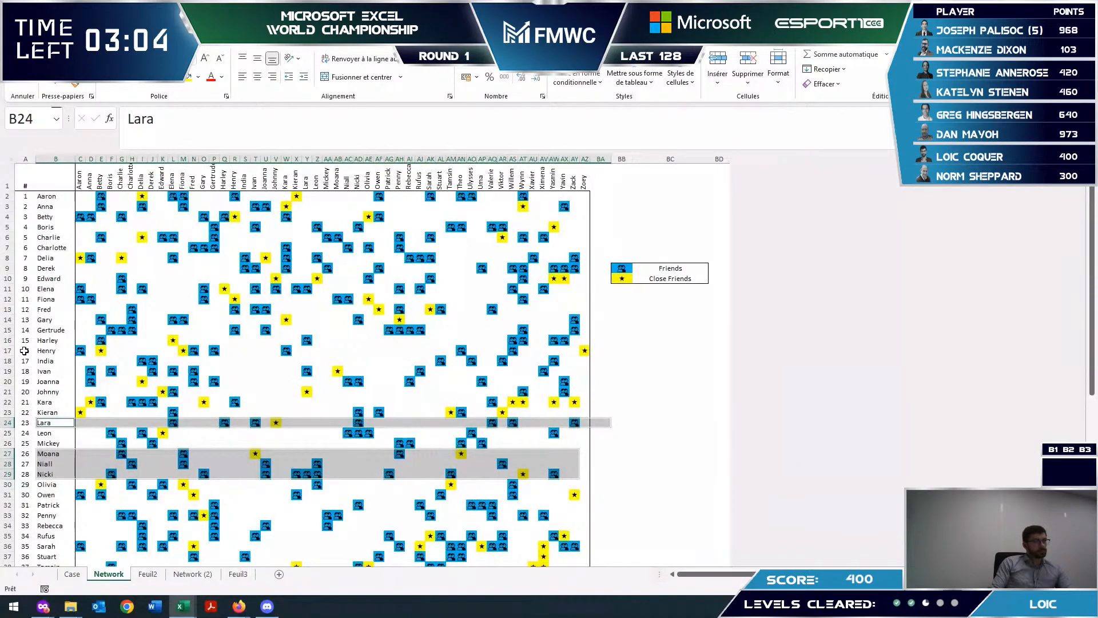
click(51, 196)
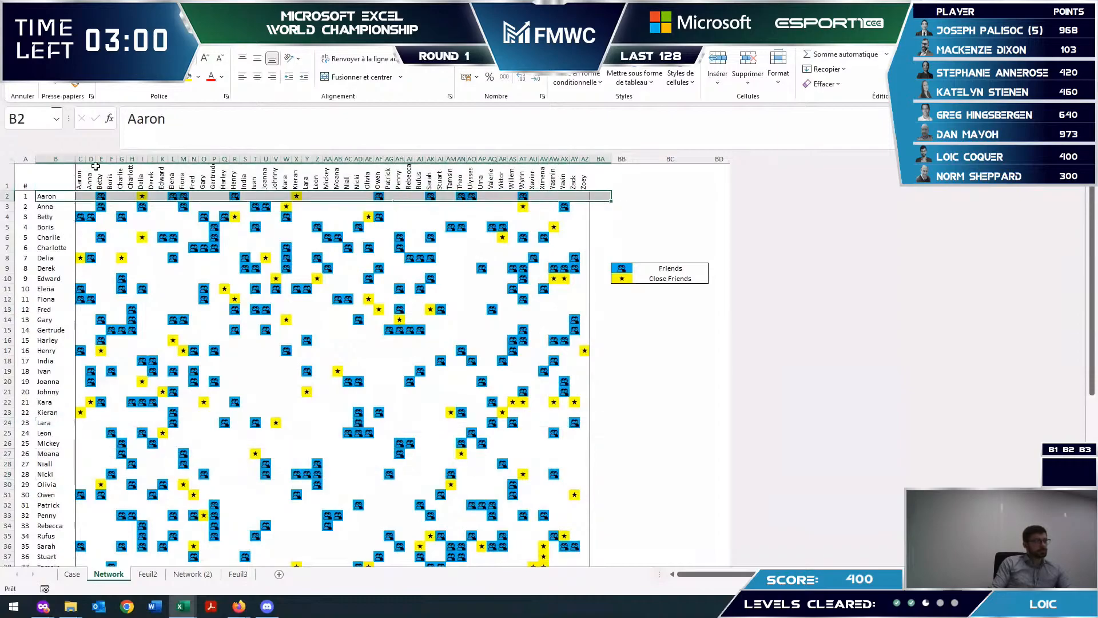
click(97, 171)
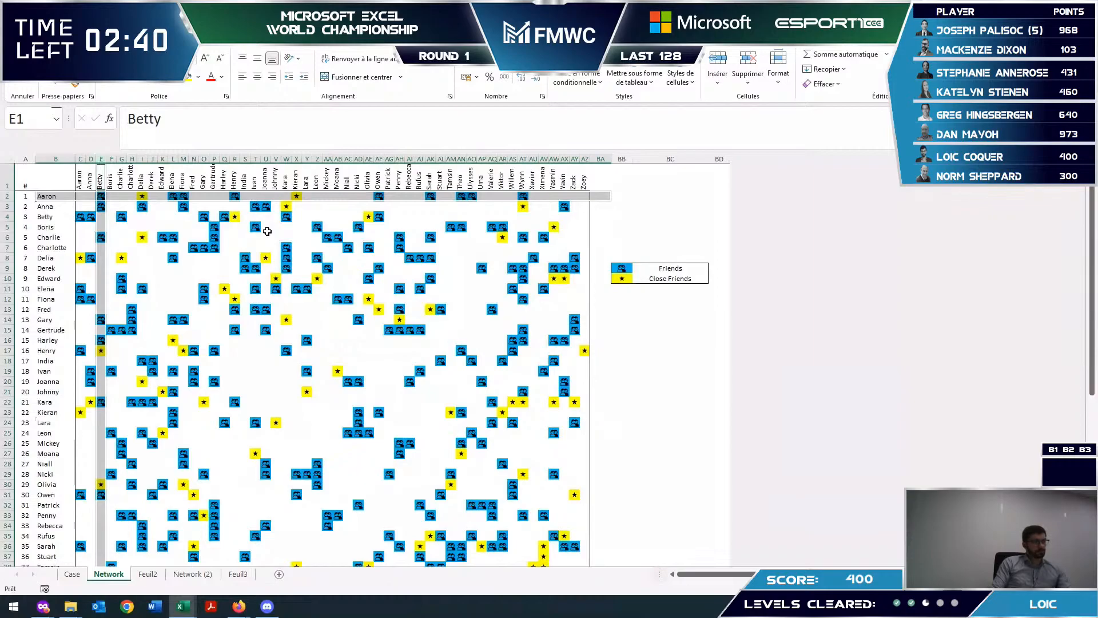
scroll(472, 288, down, 1)
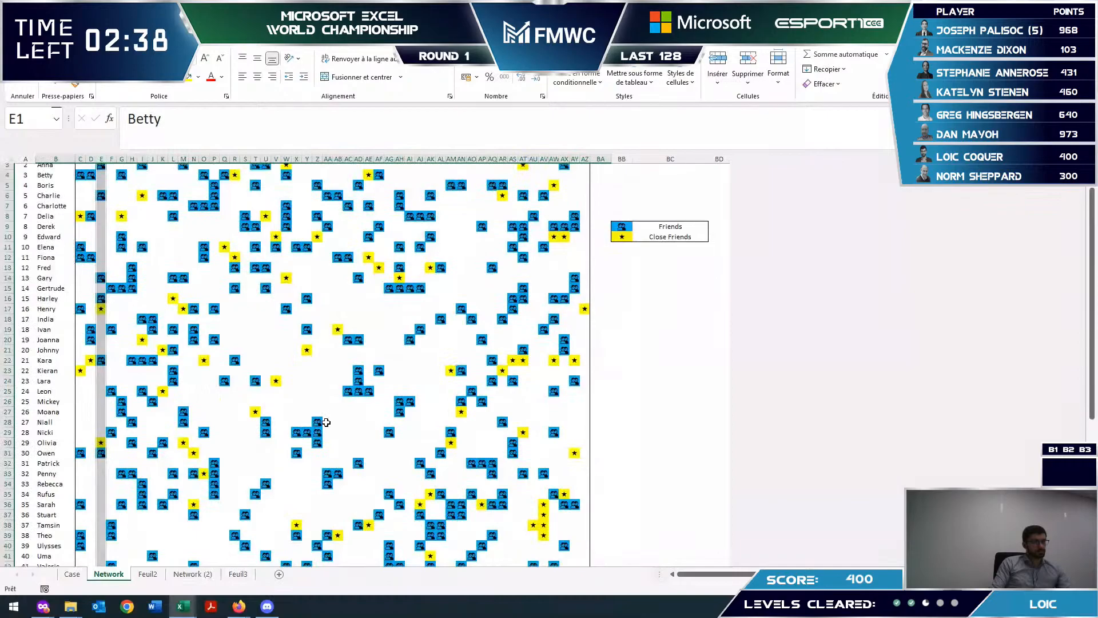
scroll(535, 270, up, 1)
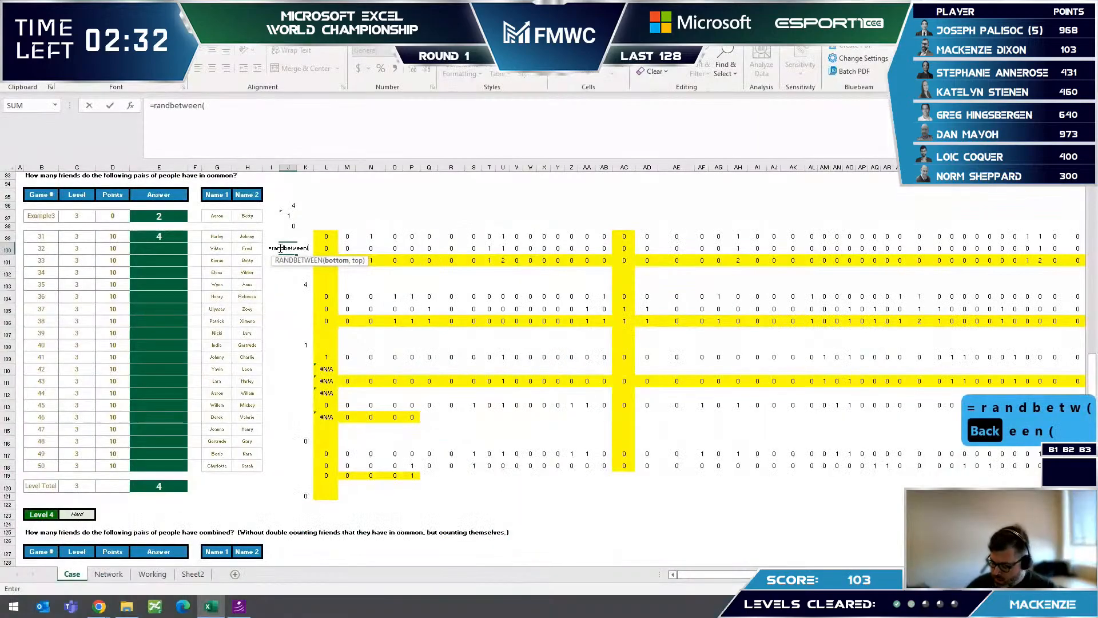
- Enter =RANDBETWEEN(0,7) in J100 beside the Level 3 games and fill it down to J118
text(0)
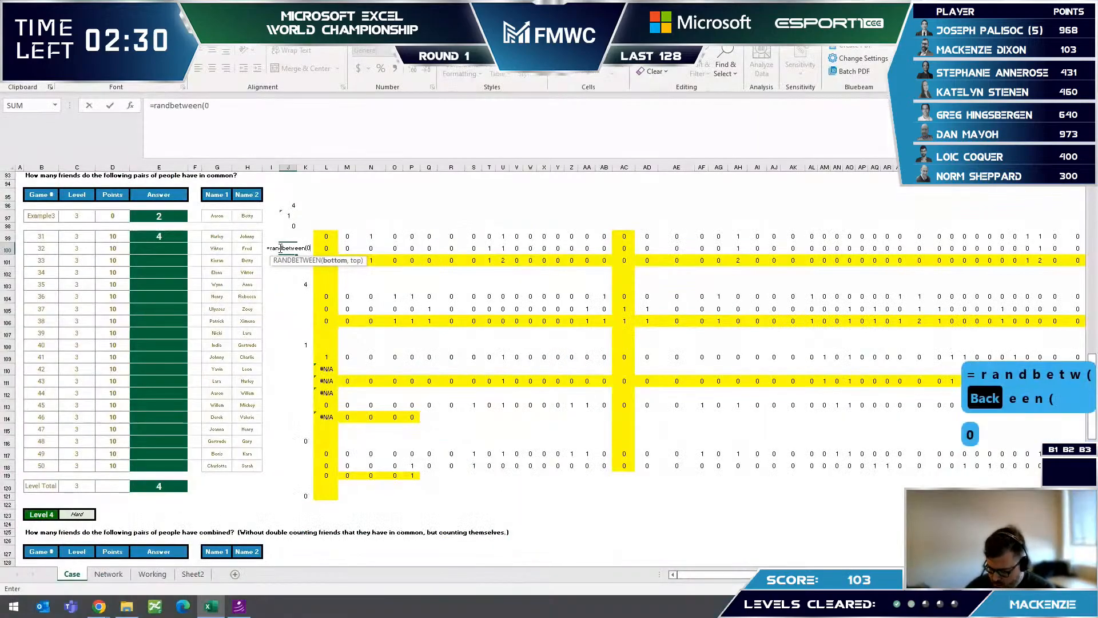
text(,7))
key(Return)
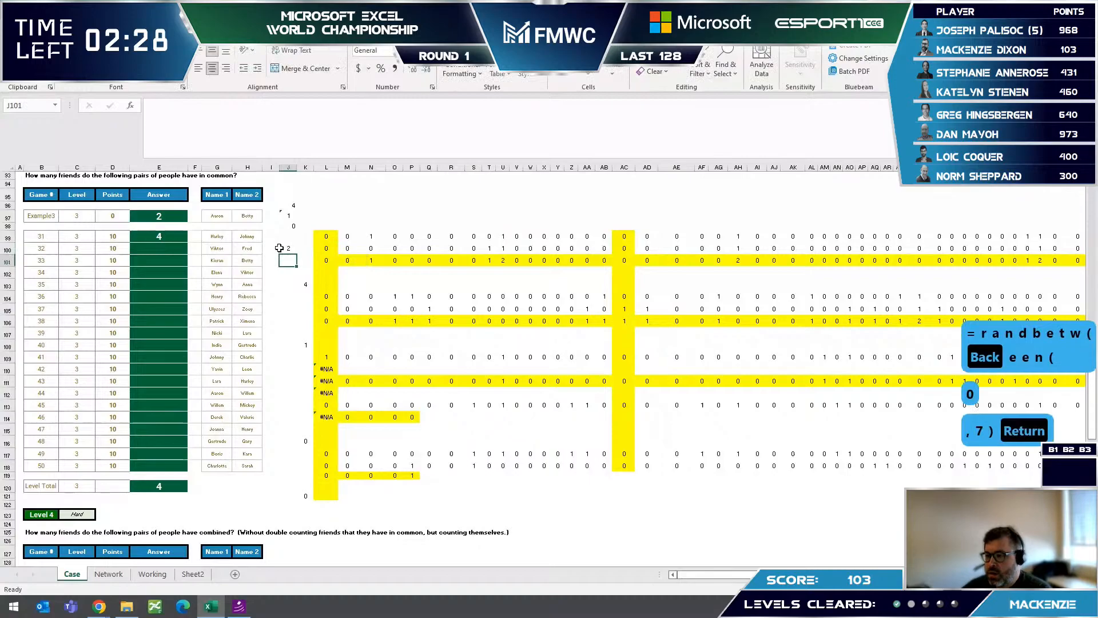
key(Up)
drag(295, 254, 289, 474)
- Copy J100:J118 into the submission workbook's Level 3 answers from game 34 and clear the surplus cells D84:D85 below game 50
key(ctrl+c)
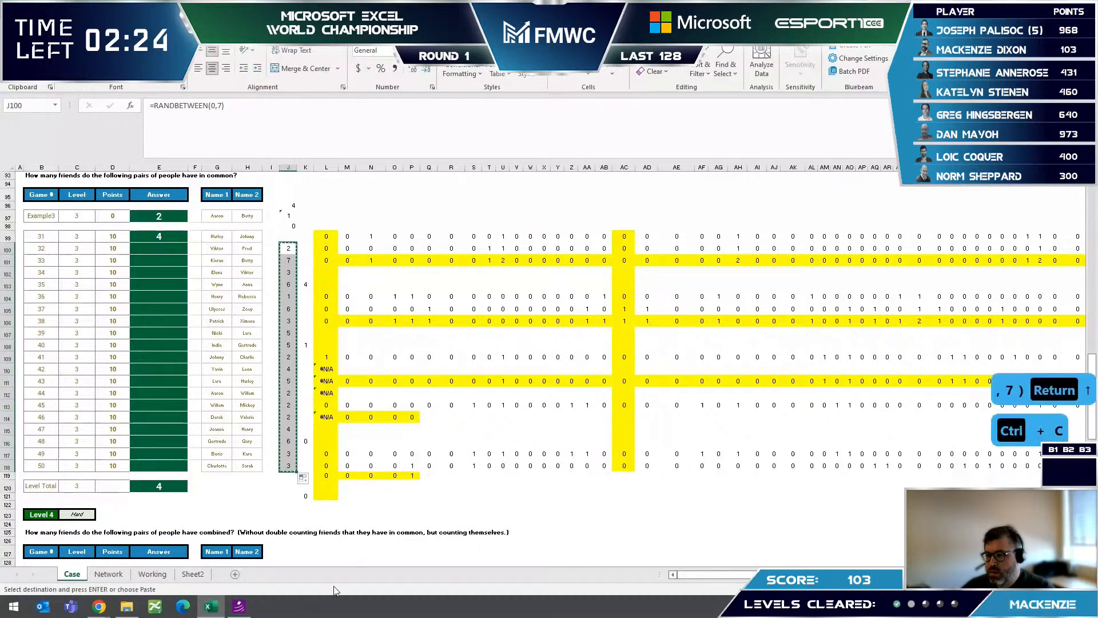
key(alt+Tab)
key(ctrl+v)
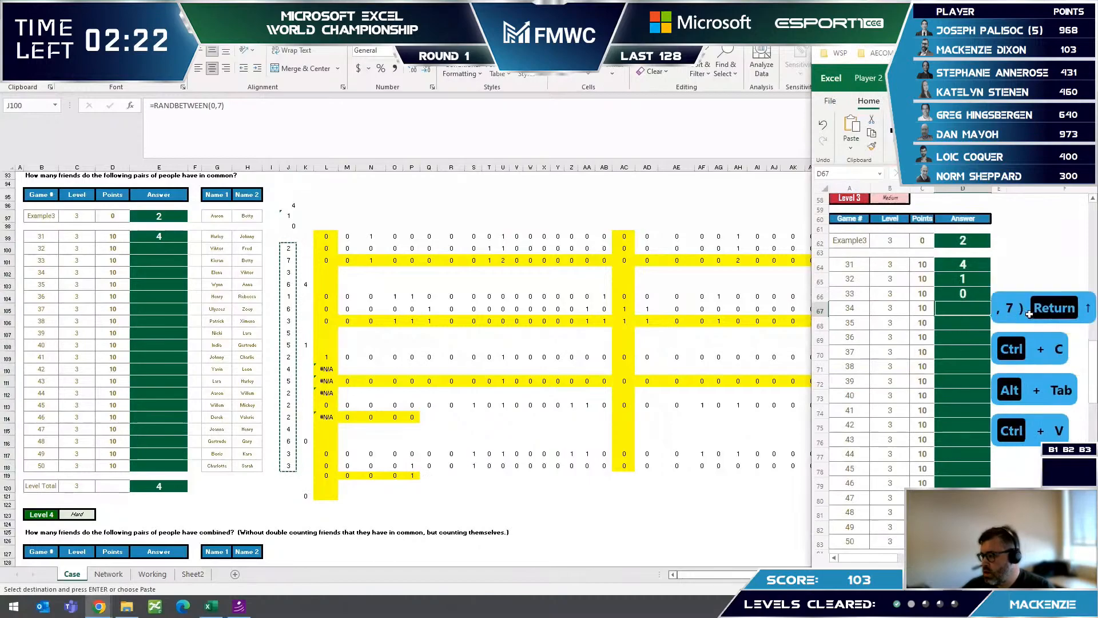
drag(974, 443, 967, 424)
key(Delete)
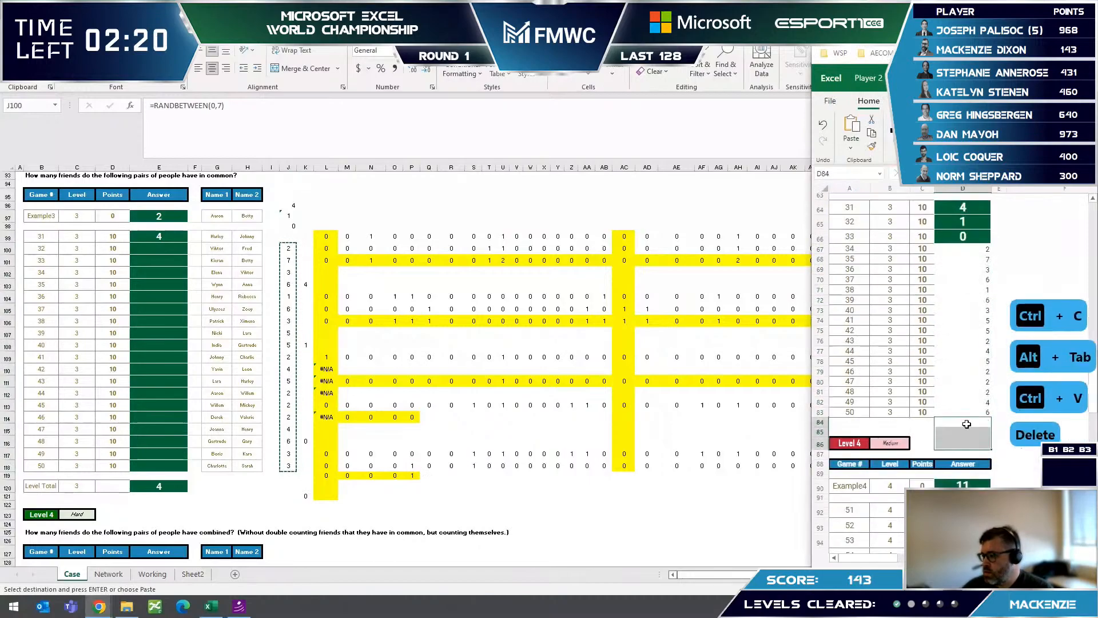
click(967, 424)
scroll(968, 418, up, 8)
scroll(970, 418, up, 5)
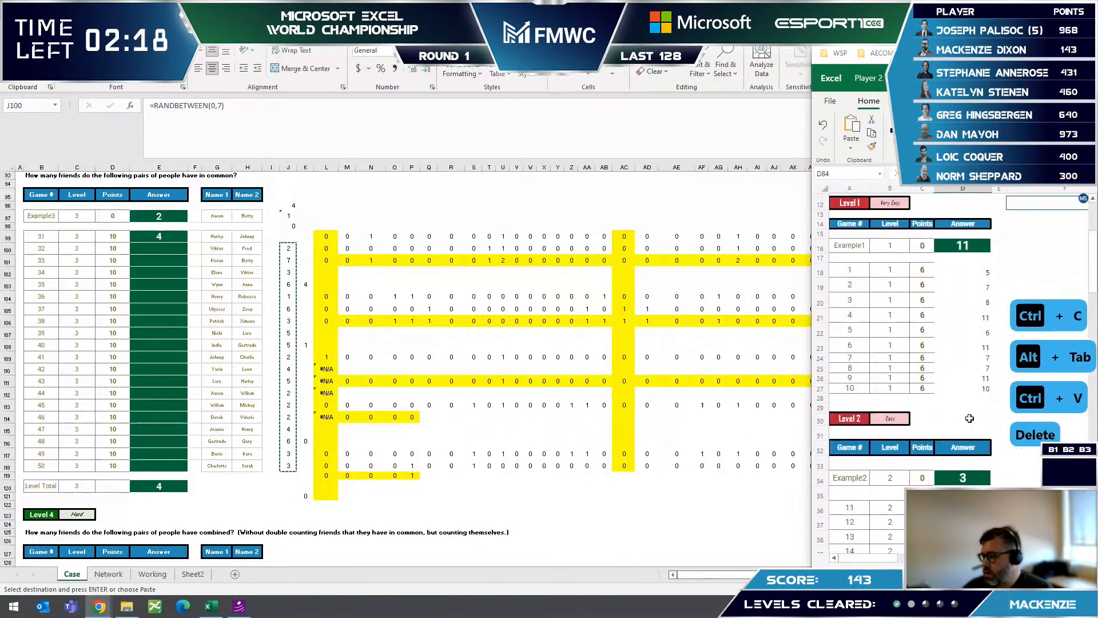
scroll(969, 418, down, 7)
scroll(969, 418, up, 2)
click(371, 226)
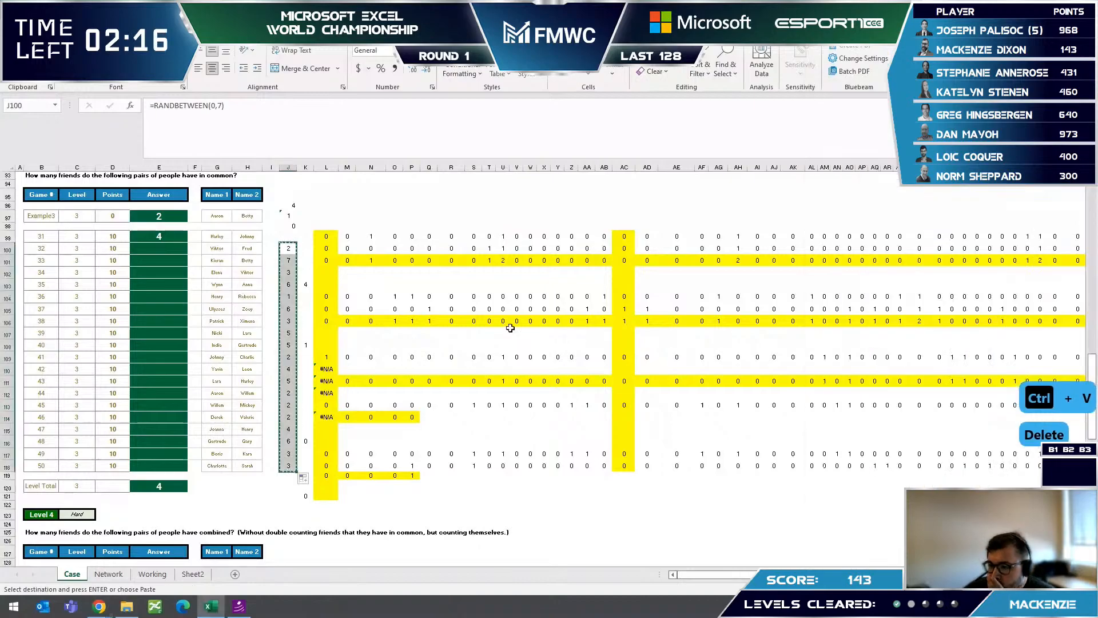
- Examine the Level 2 question and its example name against the Network and Working sheets
scroll(145, 508, up, 14)
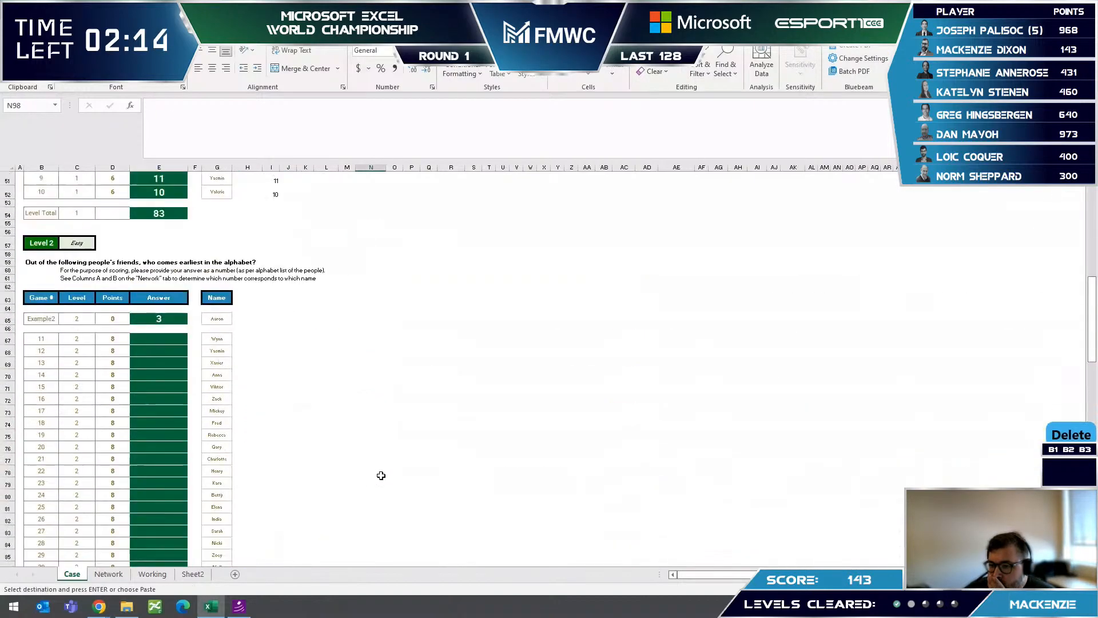
click(381, 475)
scroll(381, 474, up, 1)
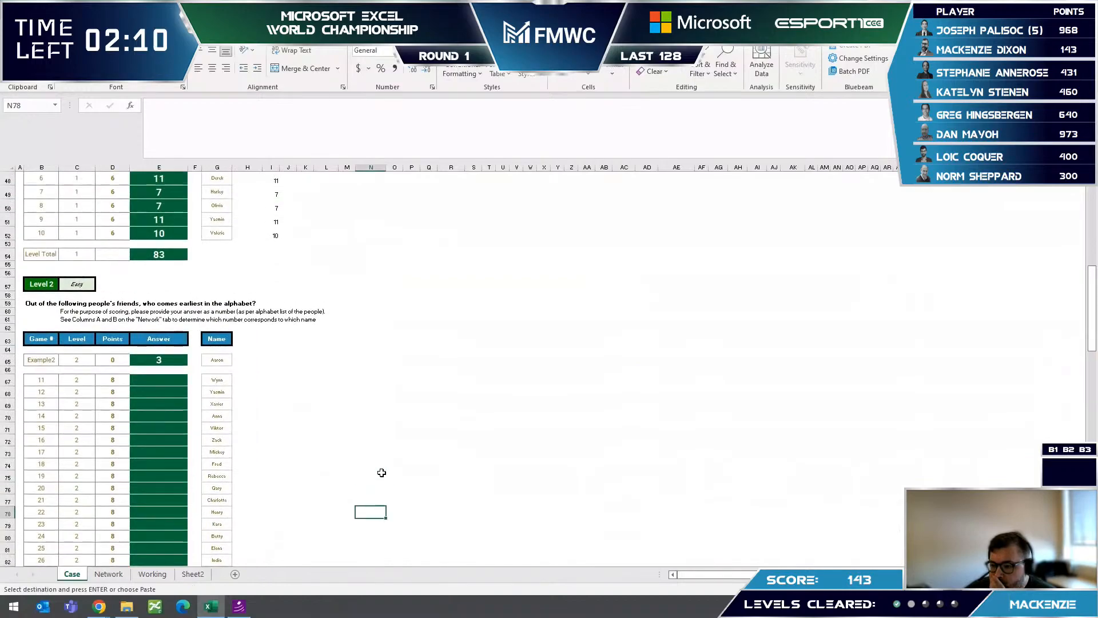
click(217, 360)
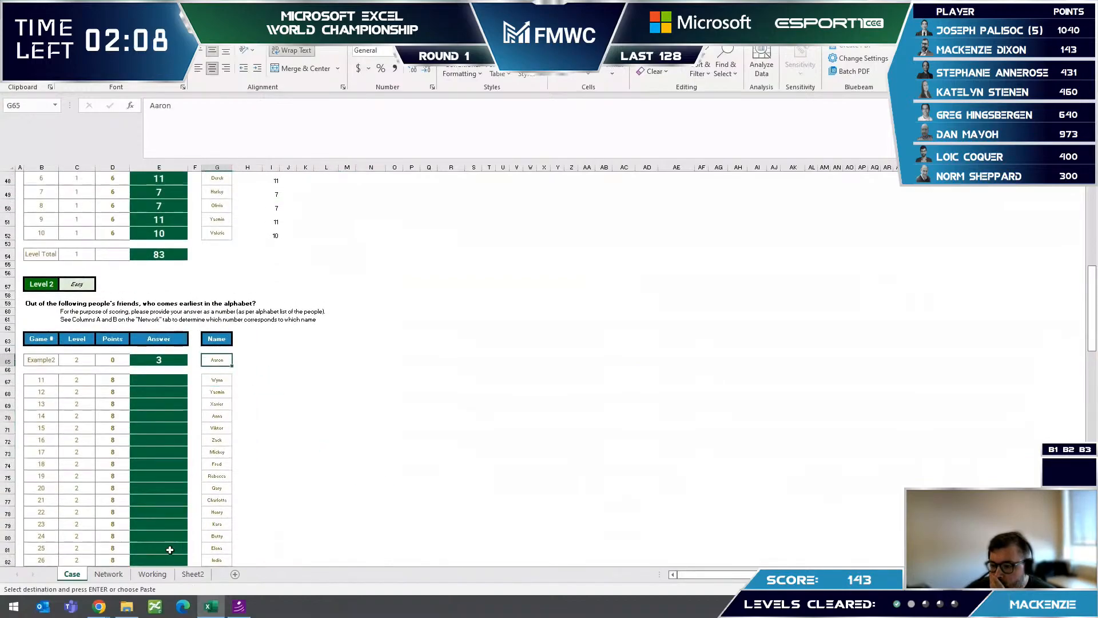
click(109, 573)
click(153, 574)
click(109, 574)
click(72, 575)
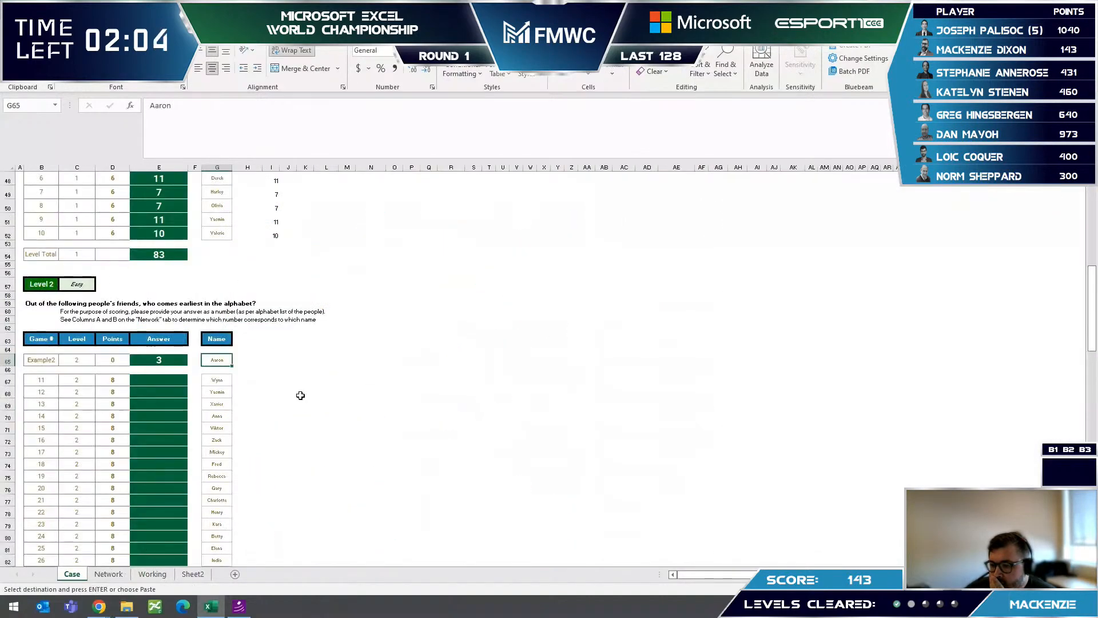
click(109, 574)
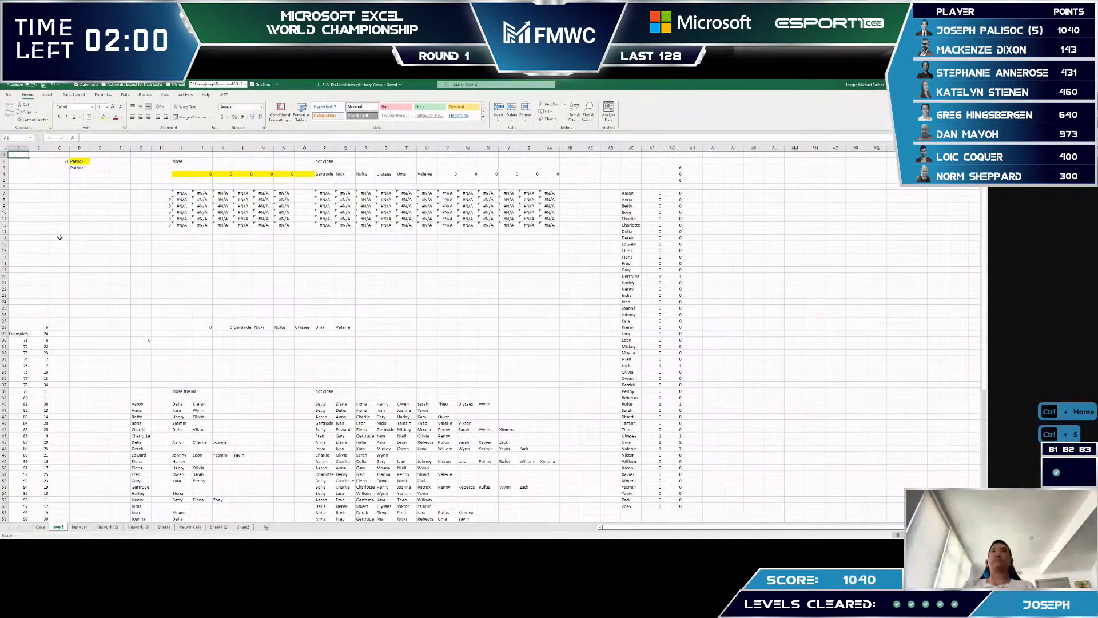
- Inspect the name formula in D2 and the game results in columns A and B of the level5 sheet
click(79, 205)
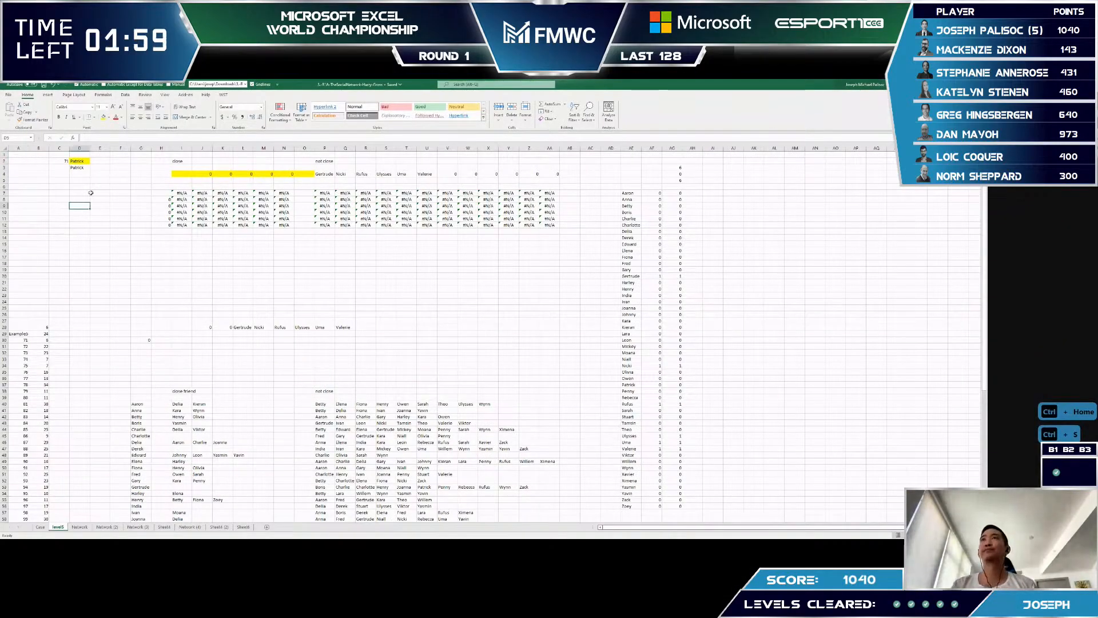
click(77, 162)
key(F2)
key(Escape)
key(Left)
key(Left)
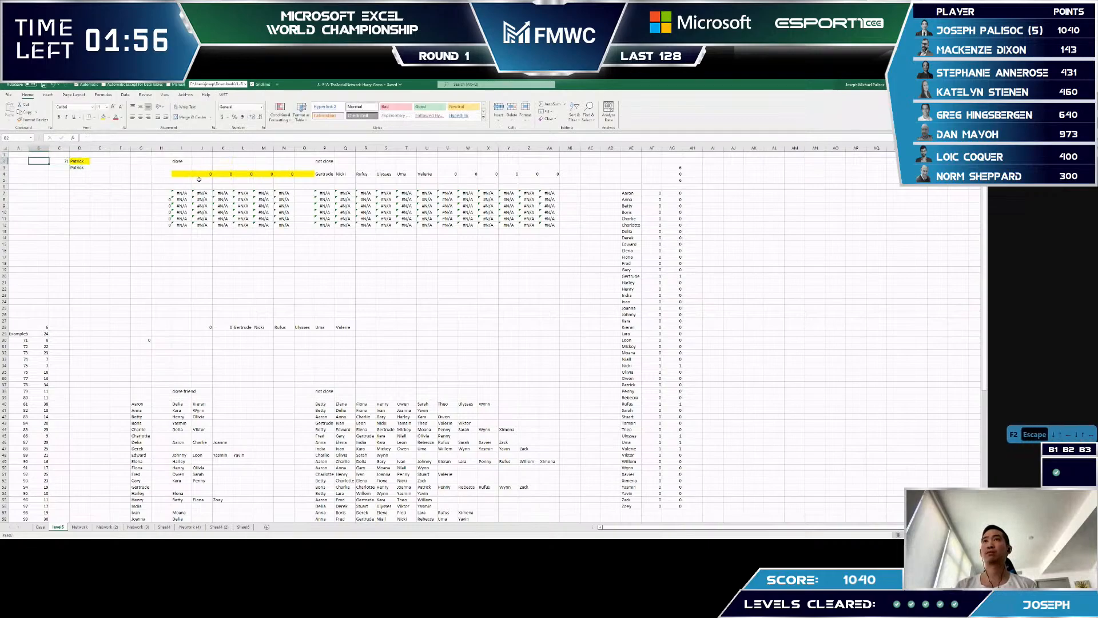
key(Left)
key(ctrl+Down)
key(Right)
key(Down)
key(ctrl+Down)
key(ctrl+Up)
key(ctrl+Up)
key(ctrl+Up)
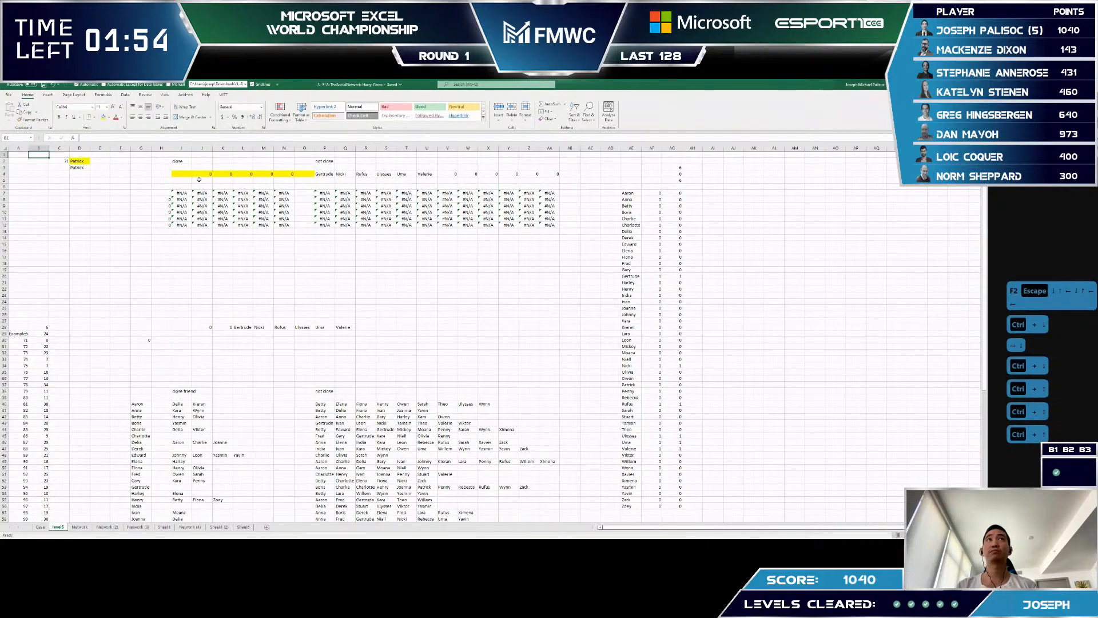
key(ctrl+Up)
key(ctrl+Up)
- Set the game number in C2 of the level5 sheet to 88
key(Right)
key(Down)
key(Right)
key(Left)
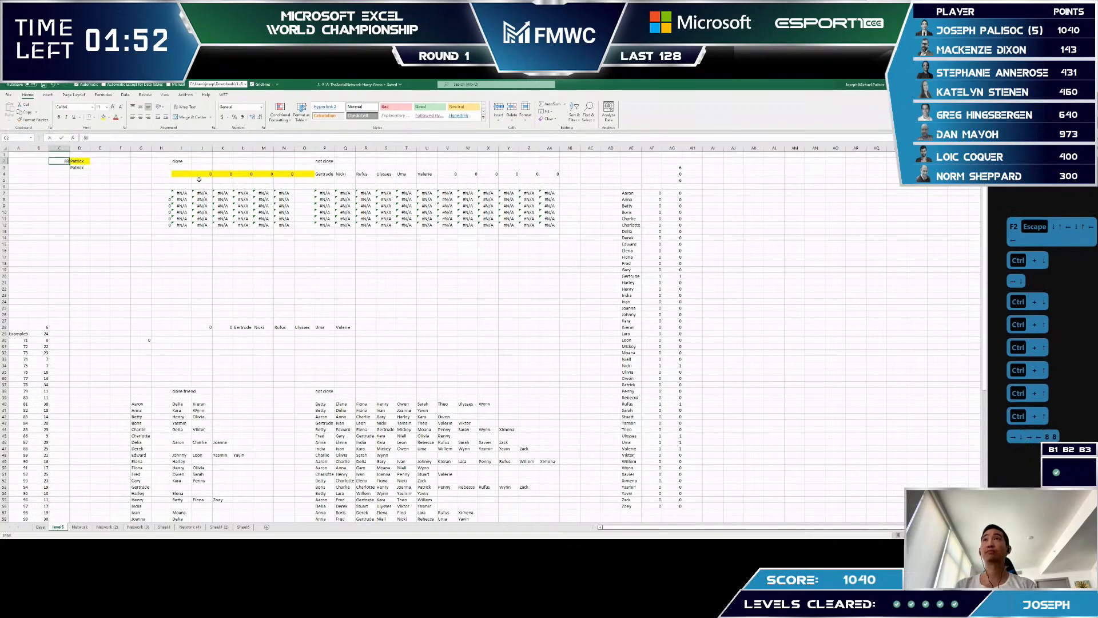
text(88)
key(Return)
- Check the close-friend lookup table for game 88 on the level5 sheet and save the workbook
key(Up)
key(Right)
key(Right)
key(Right)
key(Right)
key(Right)
key(Right)
key(Right)
key(Right)
key(Down)
key(Down)
key(Down)
key(Down)
key(Down)
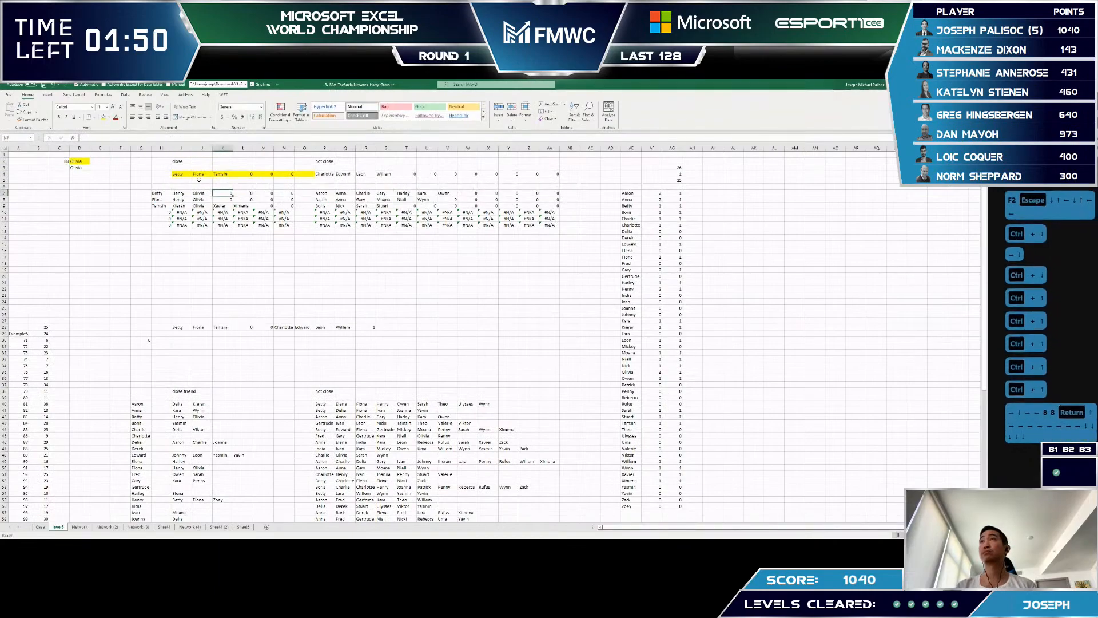
key(Down)
key(ctrl+s)
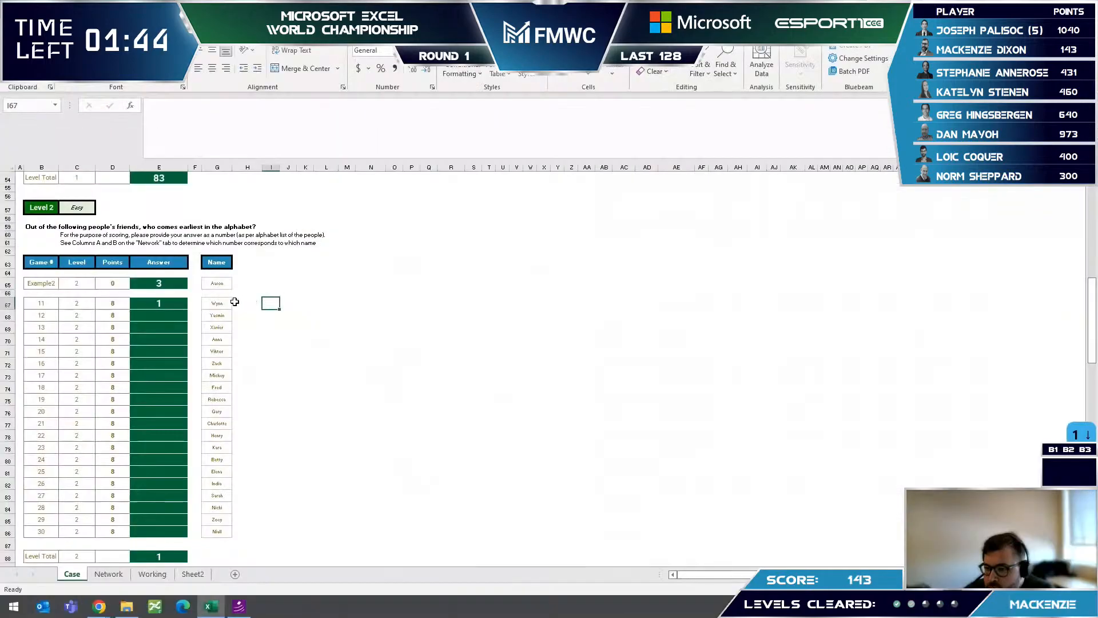
- Enter =RANDBETWEEN(1,5) in I67 beside the first Level 2 game on the Case sheet
text(=)
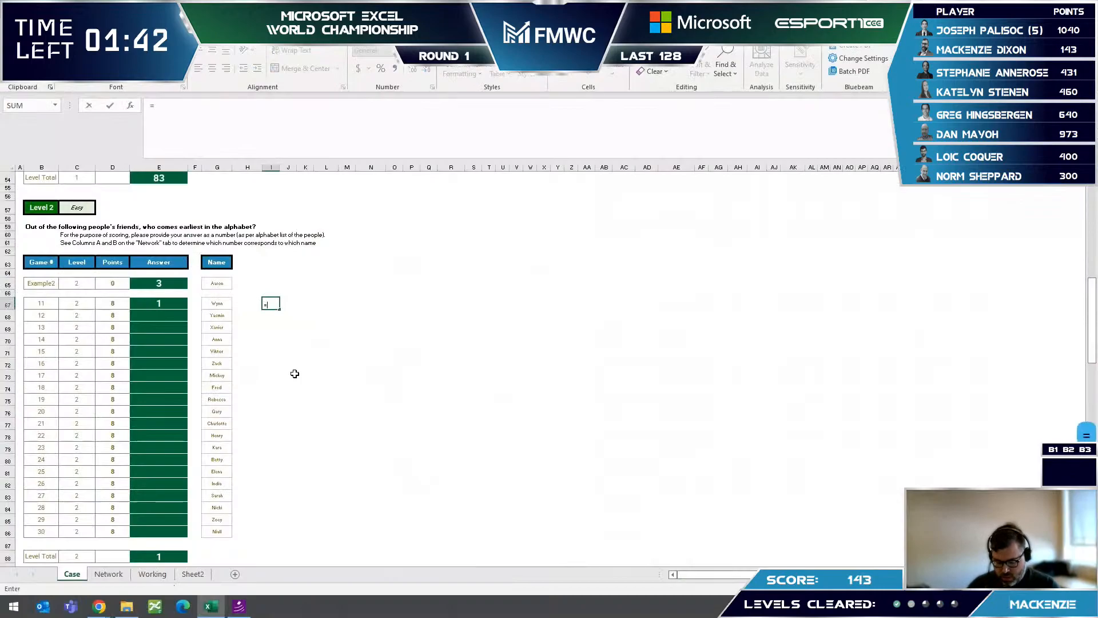
text(randbetween(1,5))
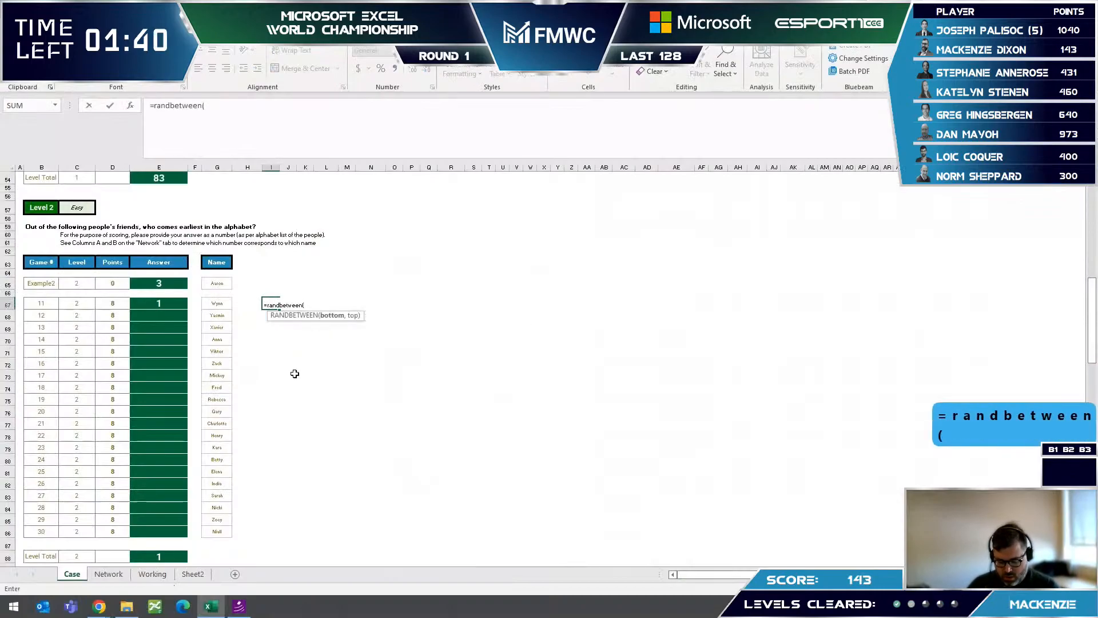
key(Return)
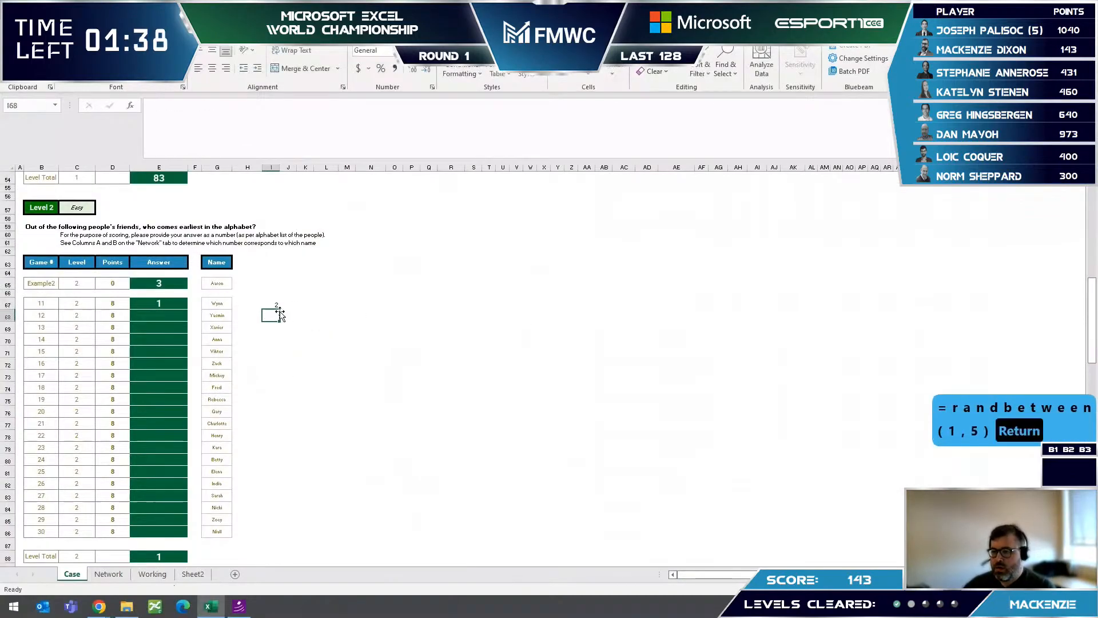
key(Up)
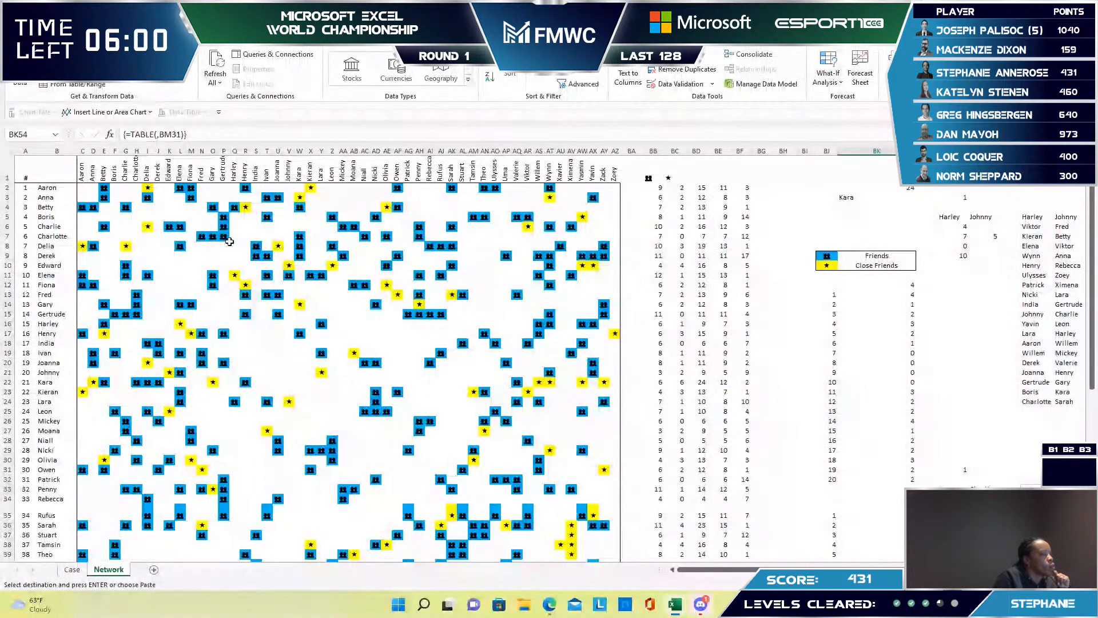
- Insert three blank columns at BG:BI on the Network sheet, beside the friend matrix summary columns
click(767, 187)
drag(761, 151, 801, 149)
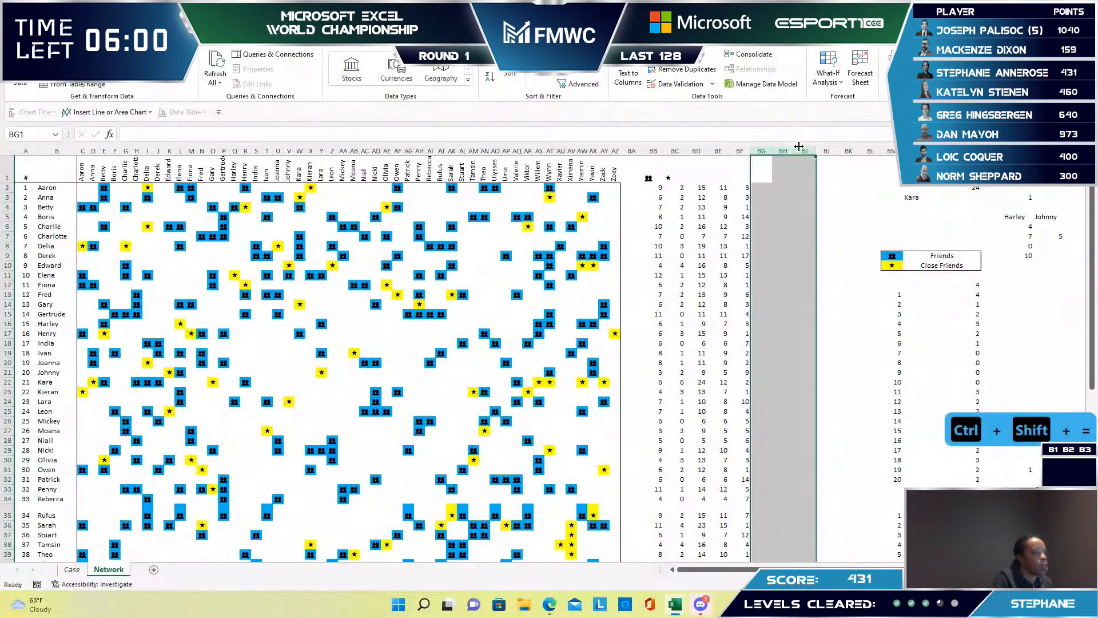
key(ctrl+shift+equal)
key(Right)
key(Down)
key(Up)
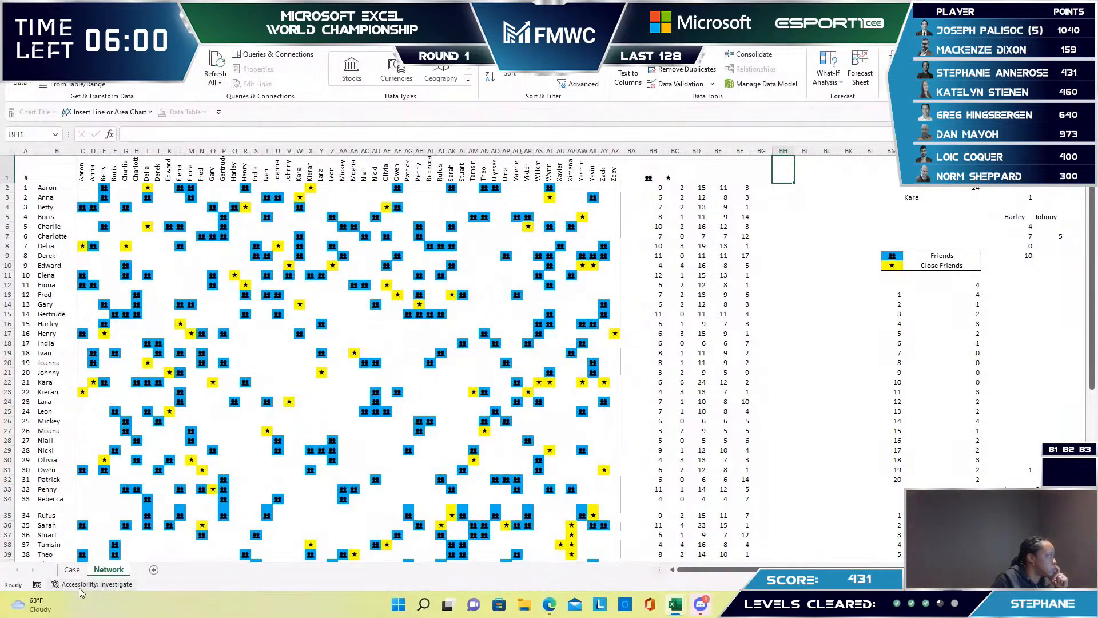
- Review the unanswered bonus questions on the Case sheet and return to the Network sheet
click(72, 569)
scroll(129, 454, up, 20)
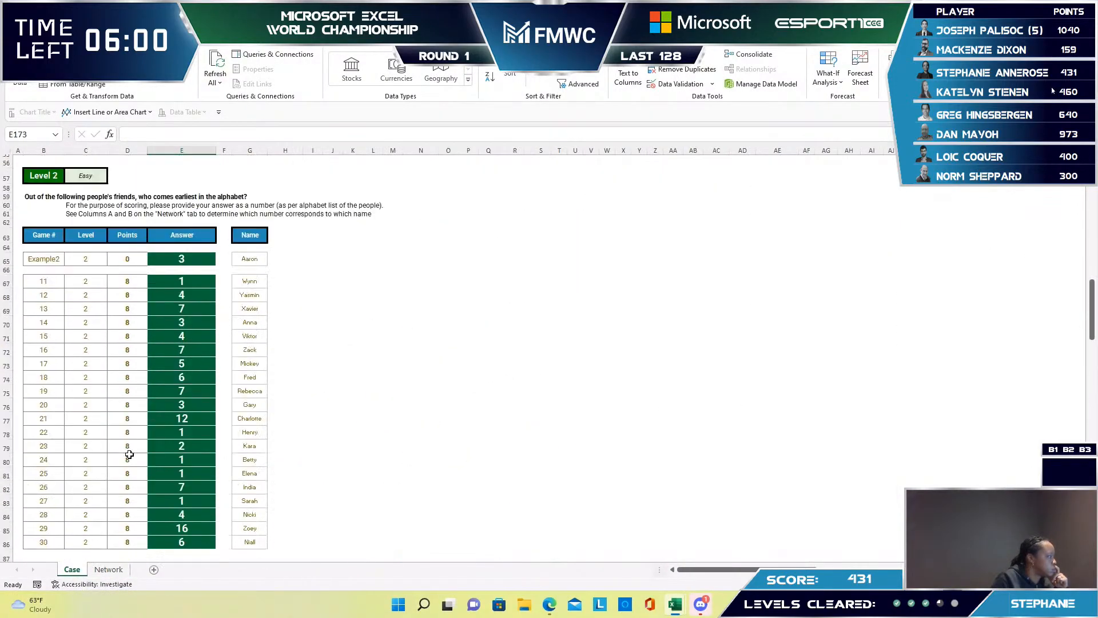
scroll(130, 454, up, 1)
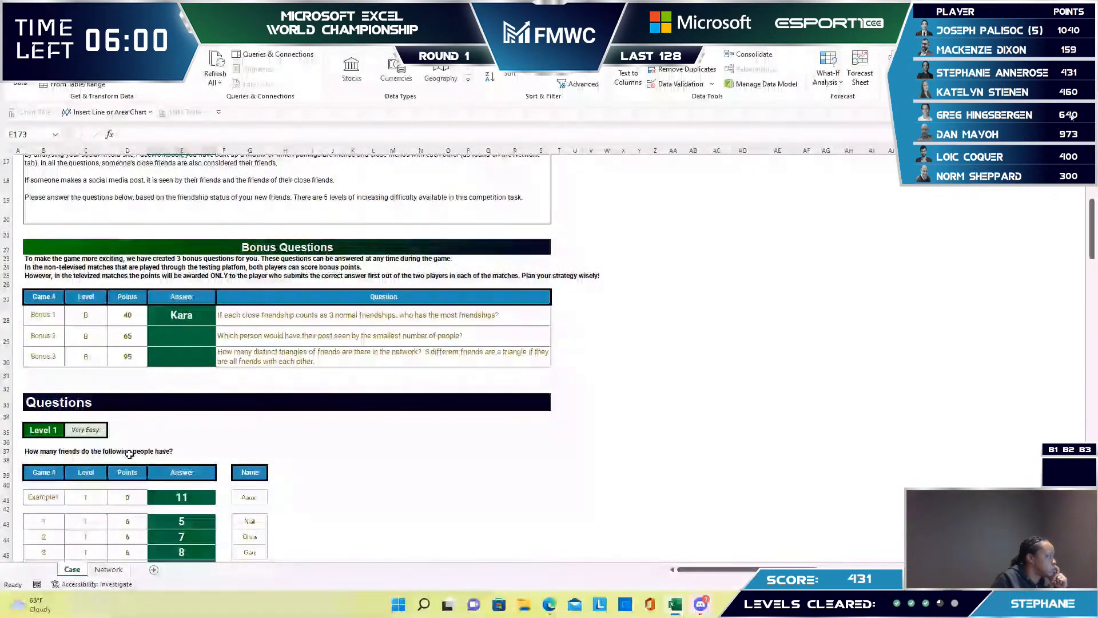
scroll(129, 453, up, 1)
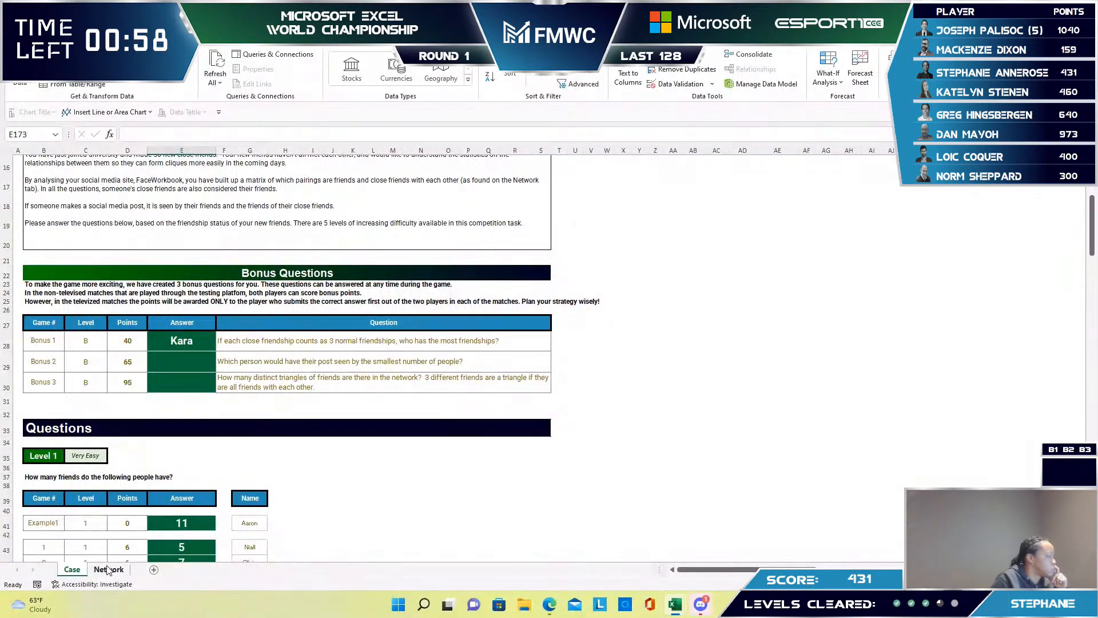
click(109, 570)
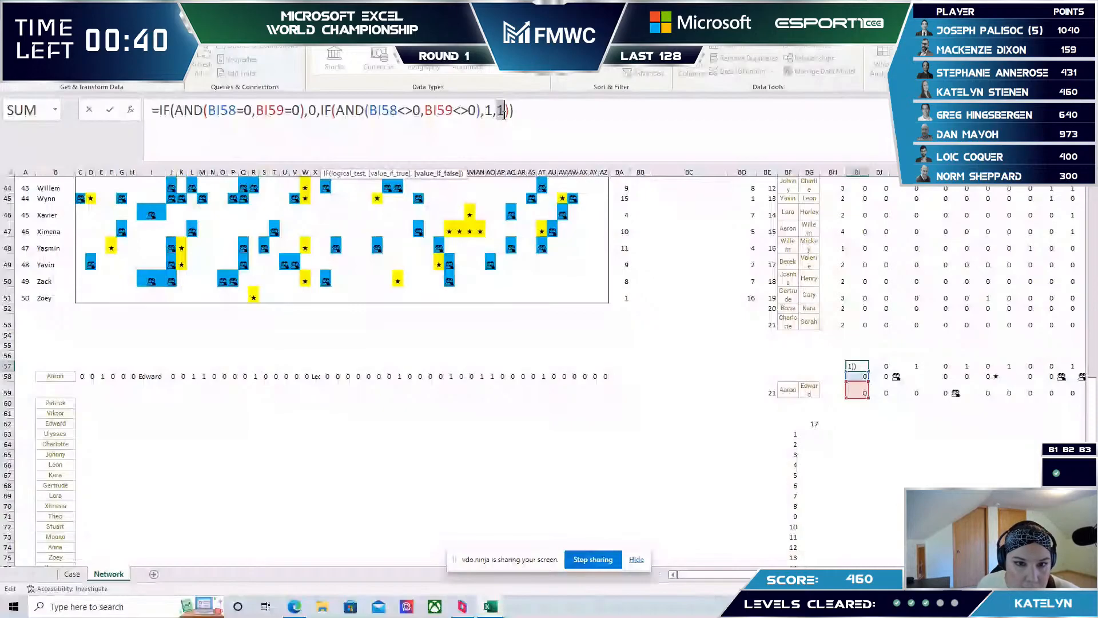
- Try 0 in place of 1 as a result of the inner IF in BI57 on the Network sheet and restore 1
drag(484, 111, 493, 111)
text(0)
key(BackSpace)
text(1)
click(336, 109)
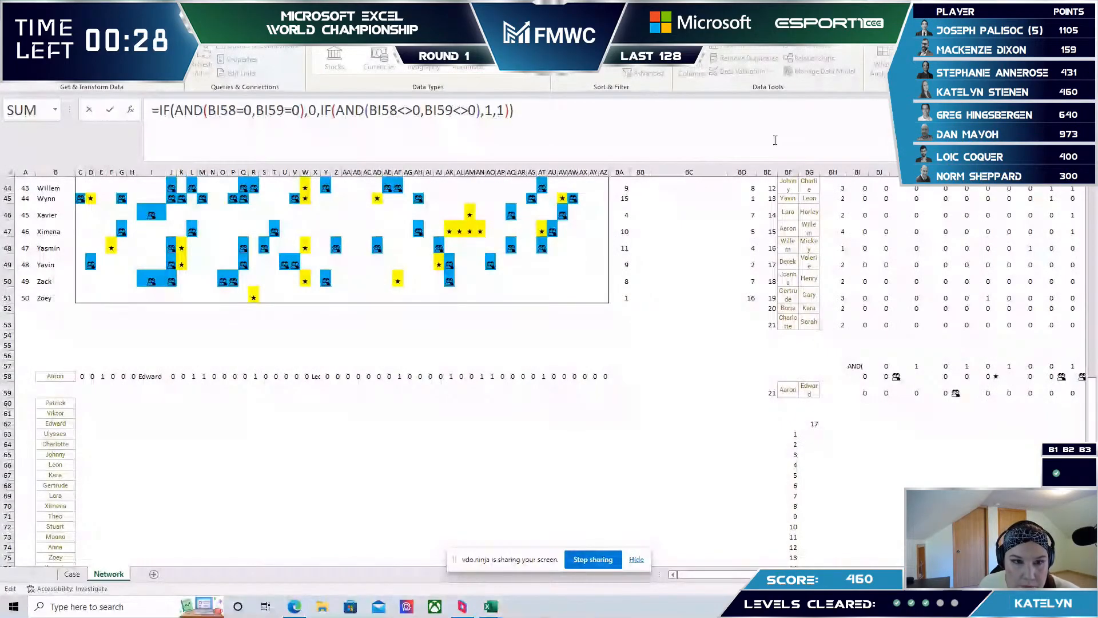
click(374, 107)
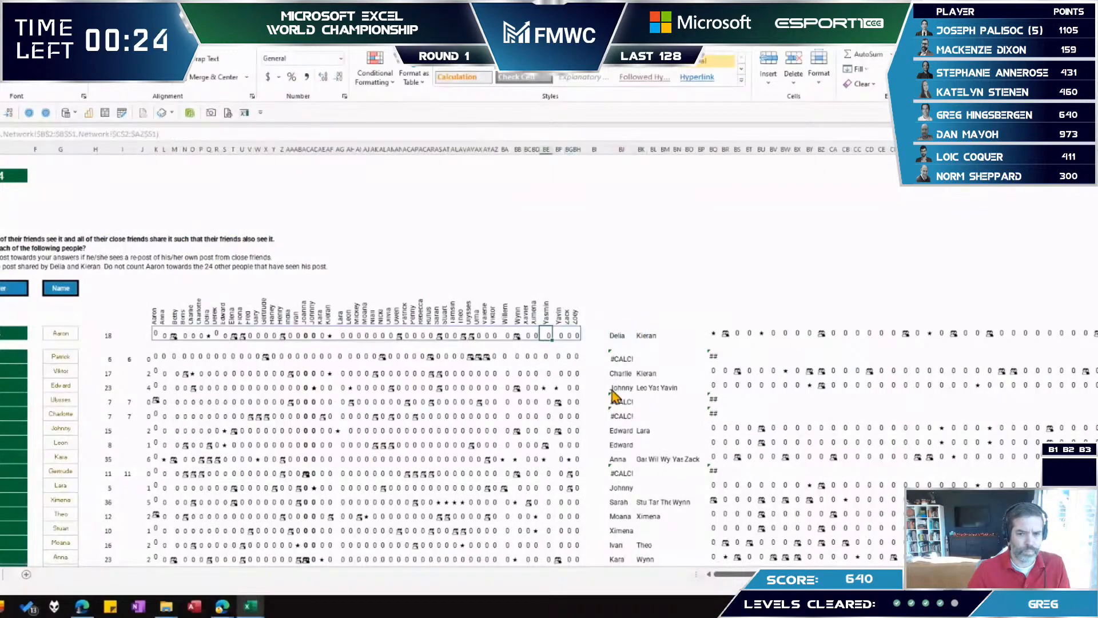
- Examine how far the friend lookup results extend across the Level 5 example row
key(ctrl+shift+Right)
key(ctrl+shift+Right)
key(ctrl+shift+Right)
key(ctrl+shift+Right)
key(ctrl+shift+Right)
key(ctrl+shift+Right)
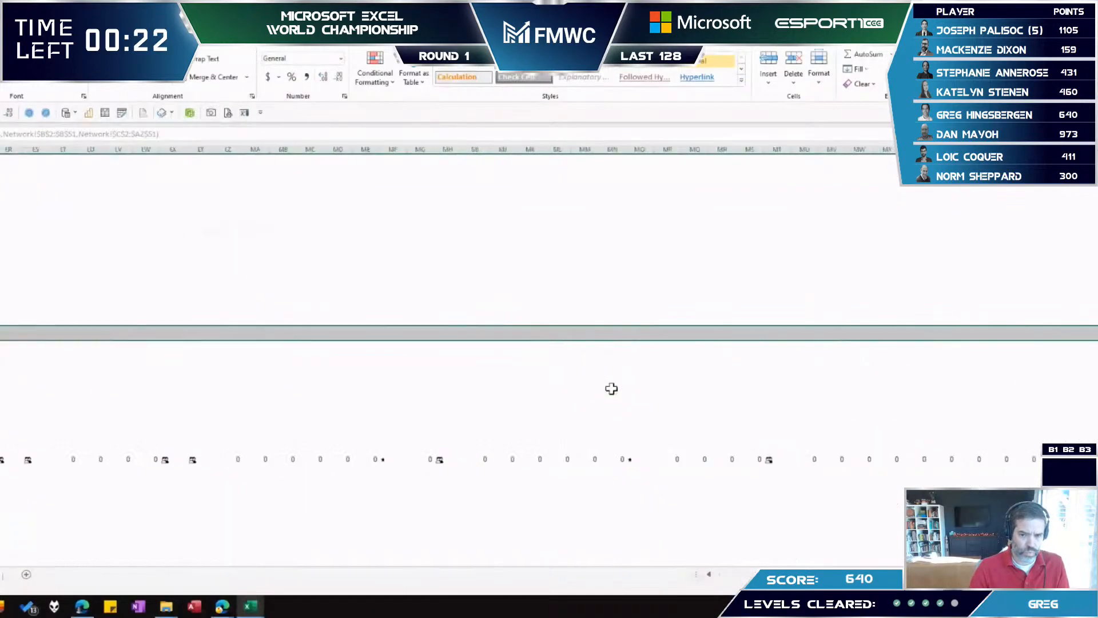
key(ctrl+shift+Right)
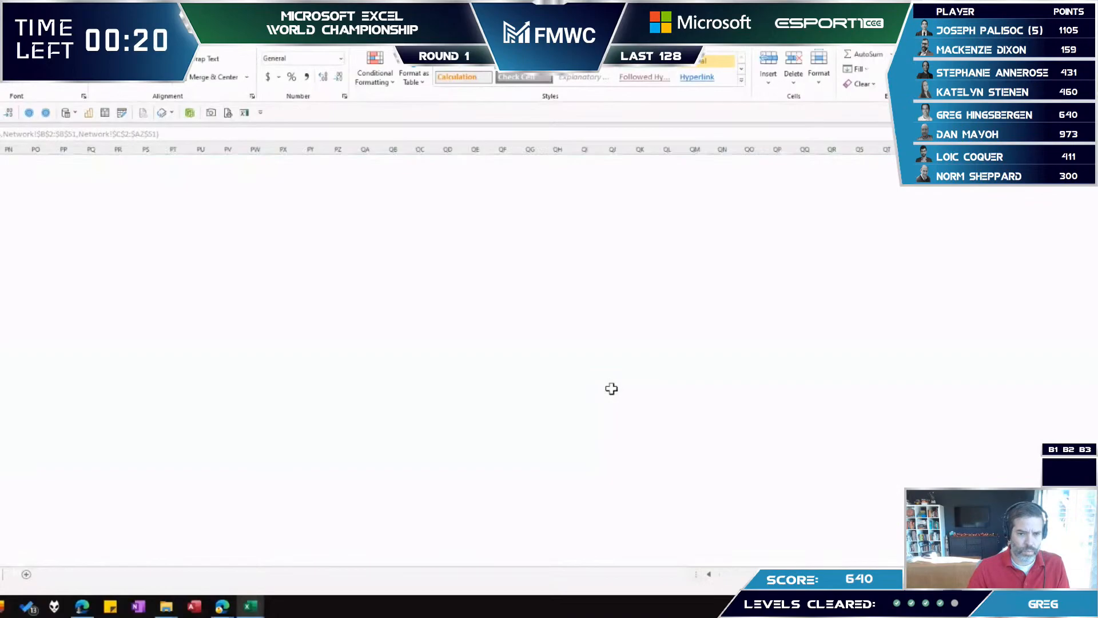
key(ctrl+BackSpace)
key(ctrl+Left)
key(ctrl+Left)
key(ctrl+Right)
key(Right)
key(Right)
key(Right)
key(Right)
key(Right)
key(Right)
key(Right)
key(Right)
key(Right)
key(Right)
key(Right)
key(Right)
key(Right)
key(Right)
key(Right)
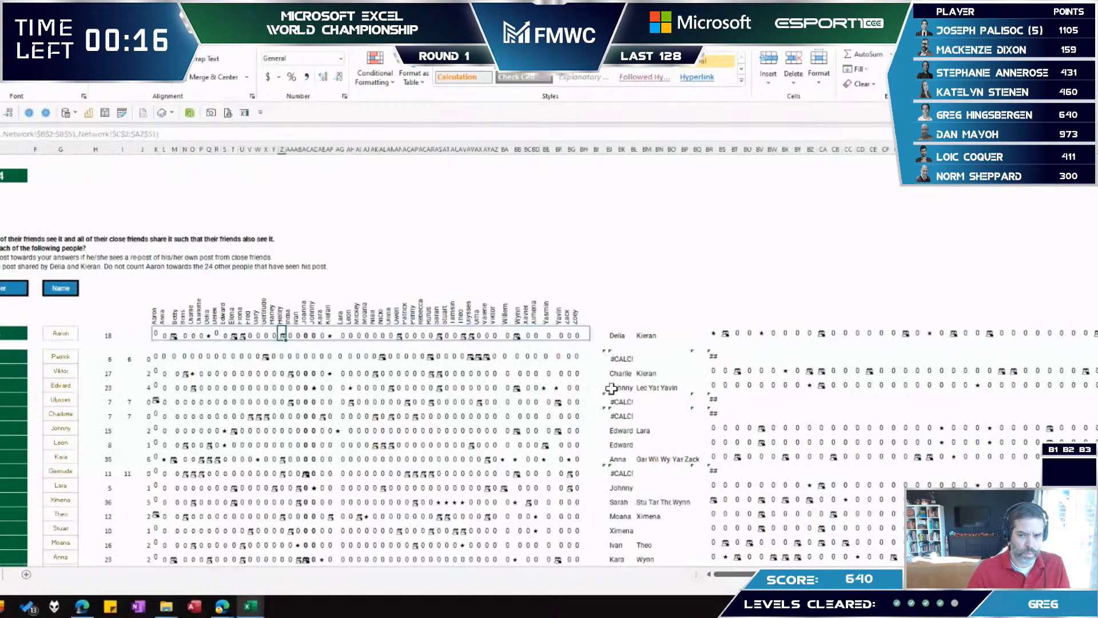
- Copy the Level 5 answers from the case workbook and paste them from D120 on the R1 sheet of the answer workbook
key(Return)
key(ctrl+shift+Down)
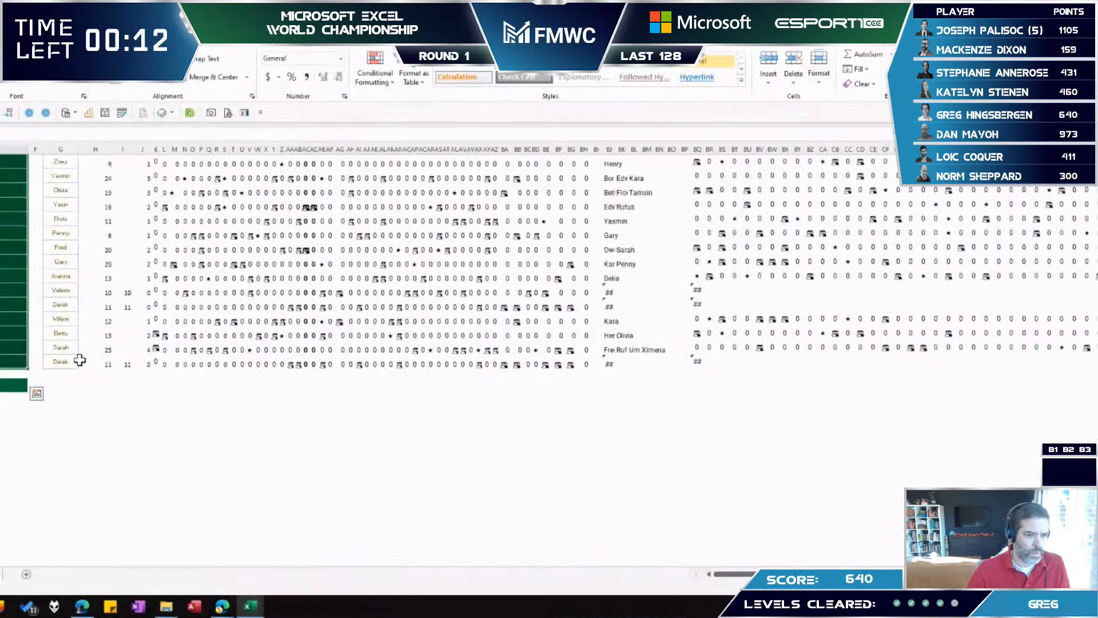
key(alt+Tab)
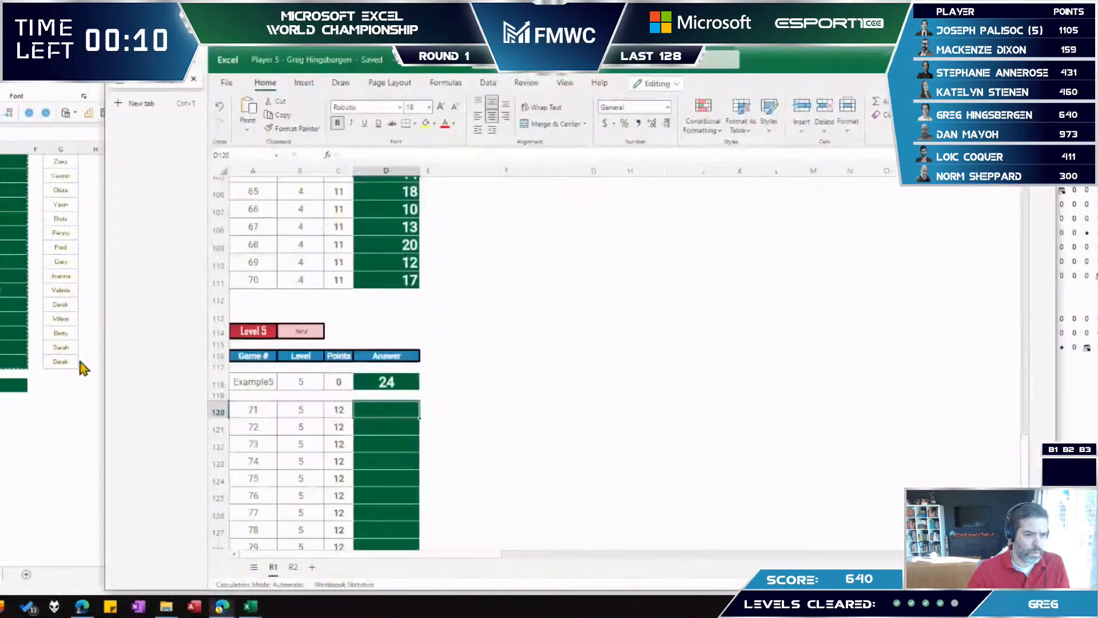
key(Right)
key(Left)
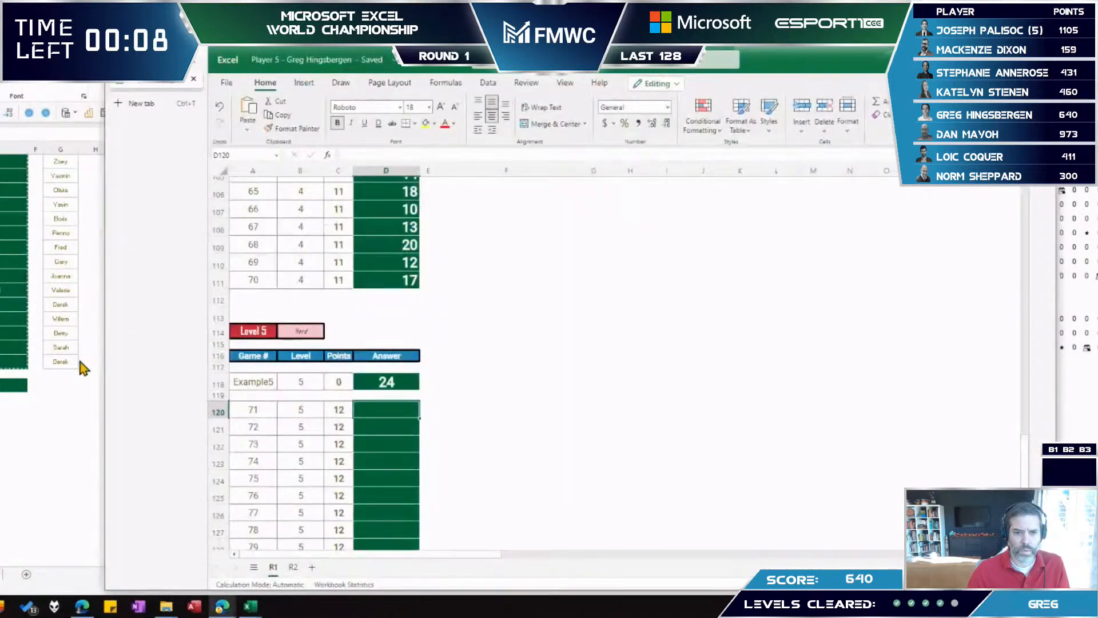
key(ctrl+v)
- Check the pasted Level 5 answers down to the last game and switch back to the case workbook
key(Down)
key(Down)
key(Down)
key(Down)
key(Down)
key(Down)
key(Down)
key(Down)
key(Down)
key(Down)
key(Down)
key(Down)
key(alt+Tab)
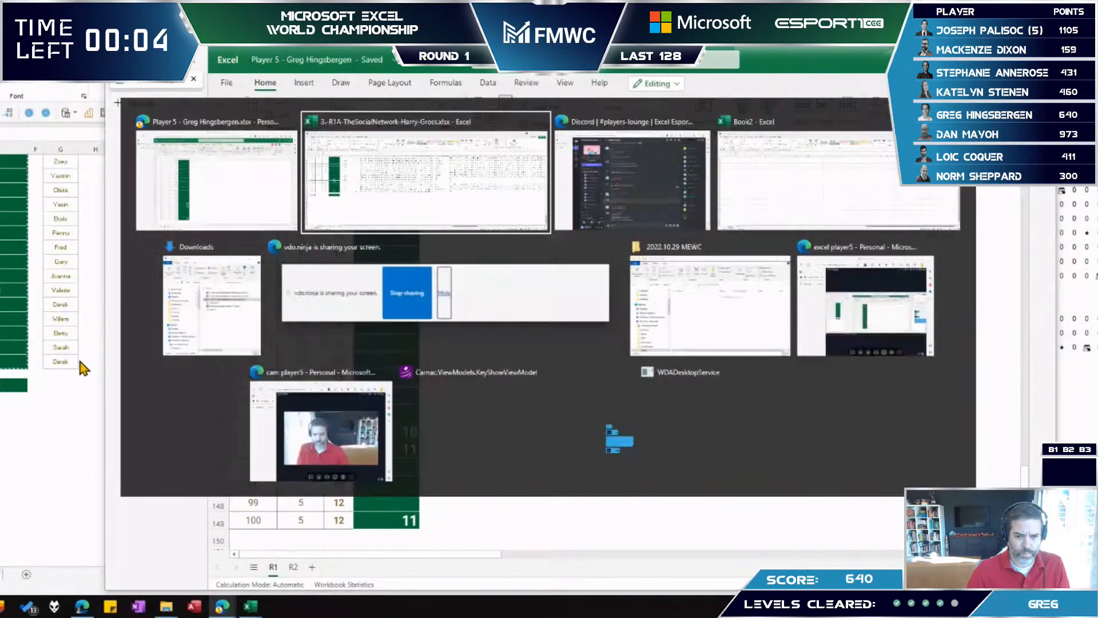
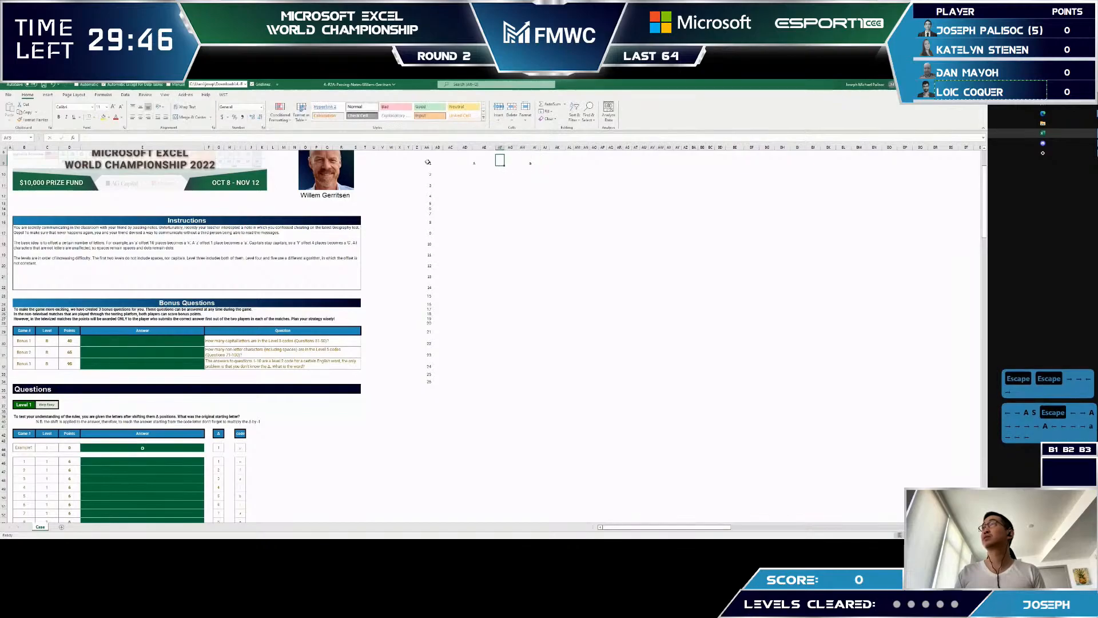
key(Left)
text(=char)
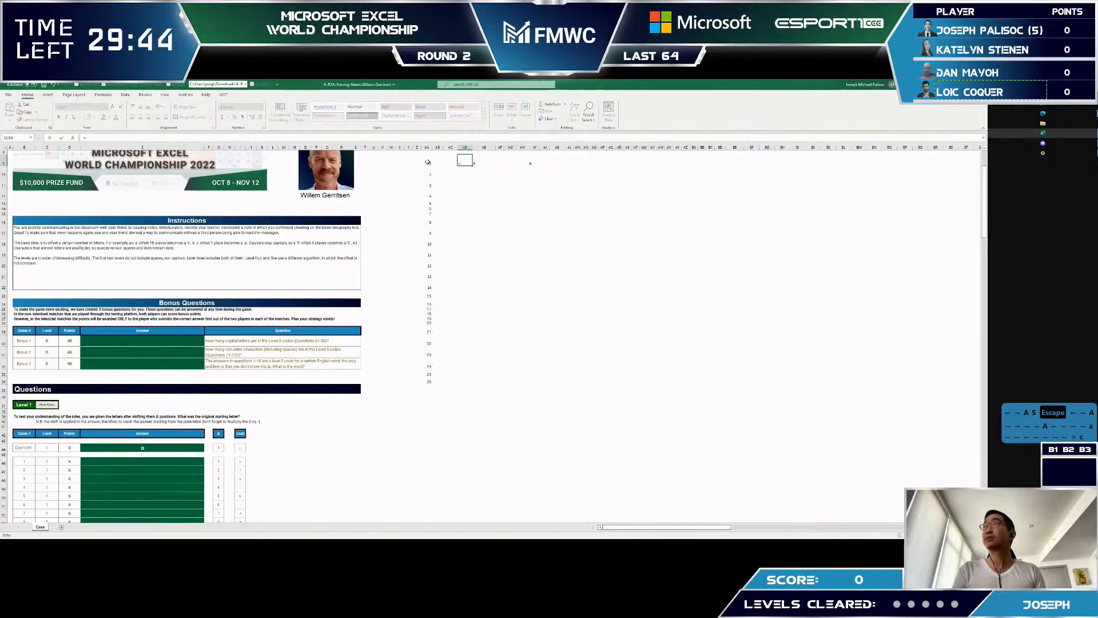
key(Escape)
key(Escape)
- Enter =CODE(AE9) in AD9 to get the character code of the capital A
text(=code)
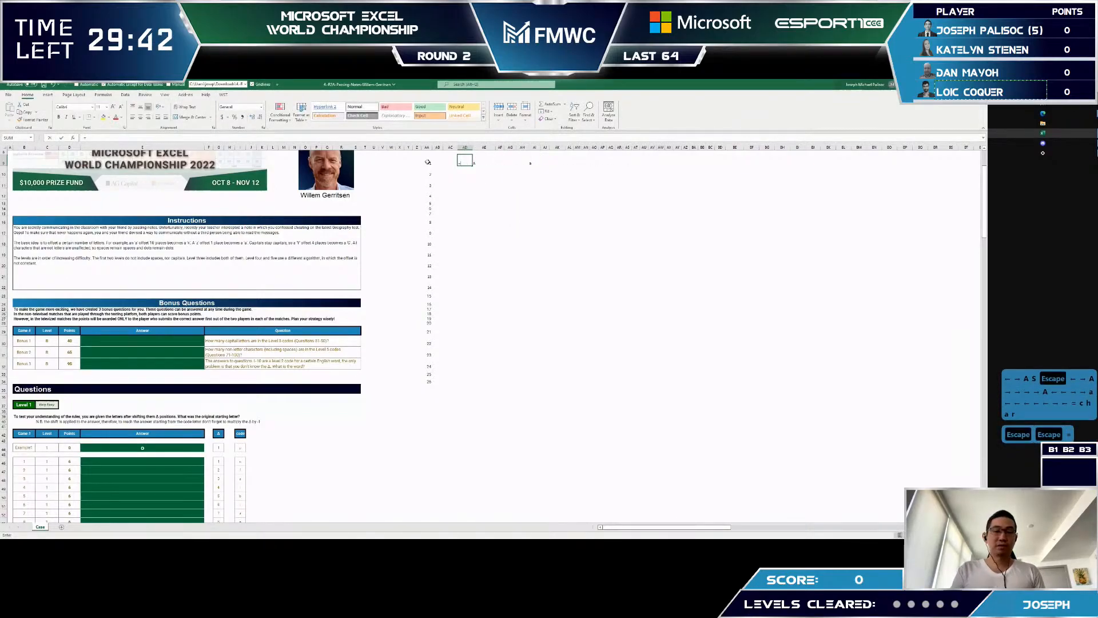
key(Tab)
key(Right)
key(BackSpace)
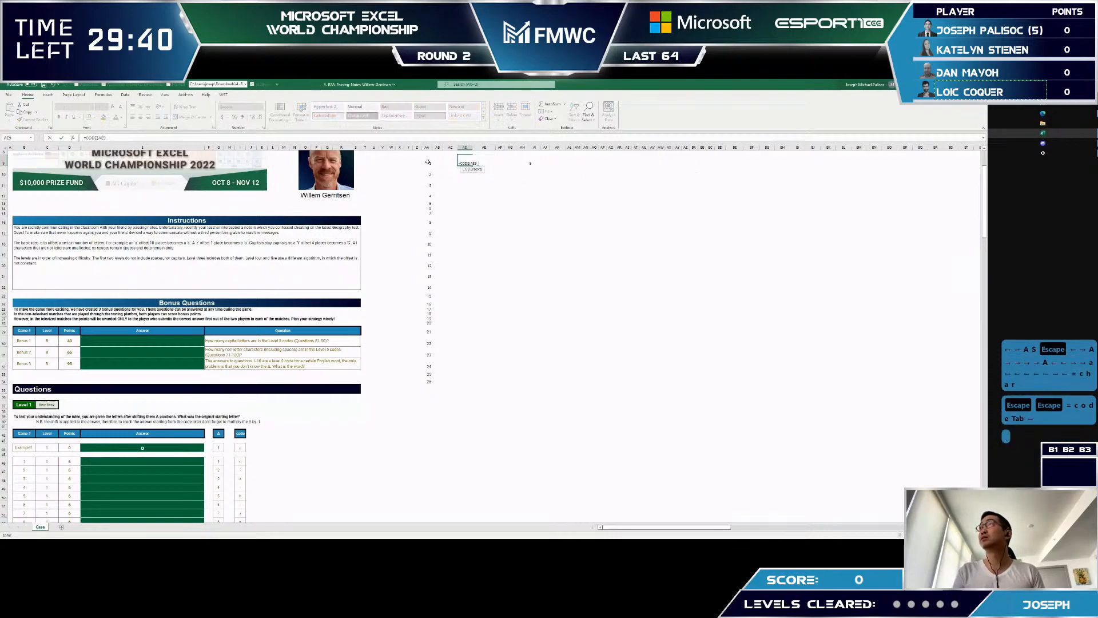
text())
key(Return)
text(=)
key(Up)
text(+)
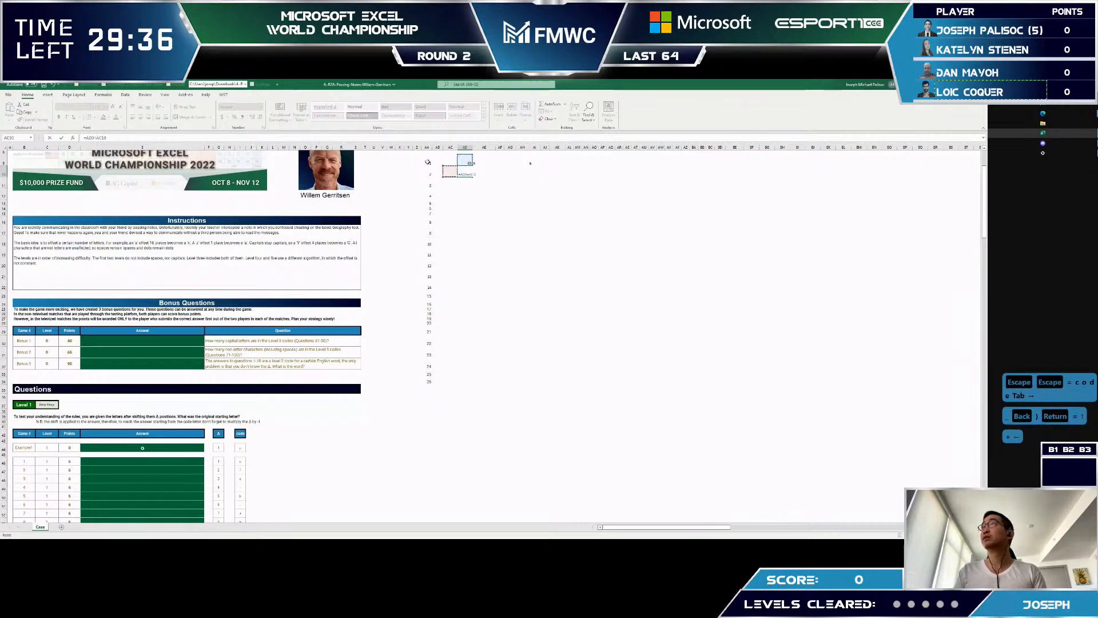
key(Escape)
key(Escape)
key(Escape)
- Enter =$AD$9+AA10-$AA$9 in AD10 to calculate the next capital letter's code
text(=)
key(Up)
key(F4)
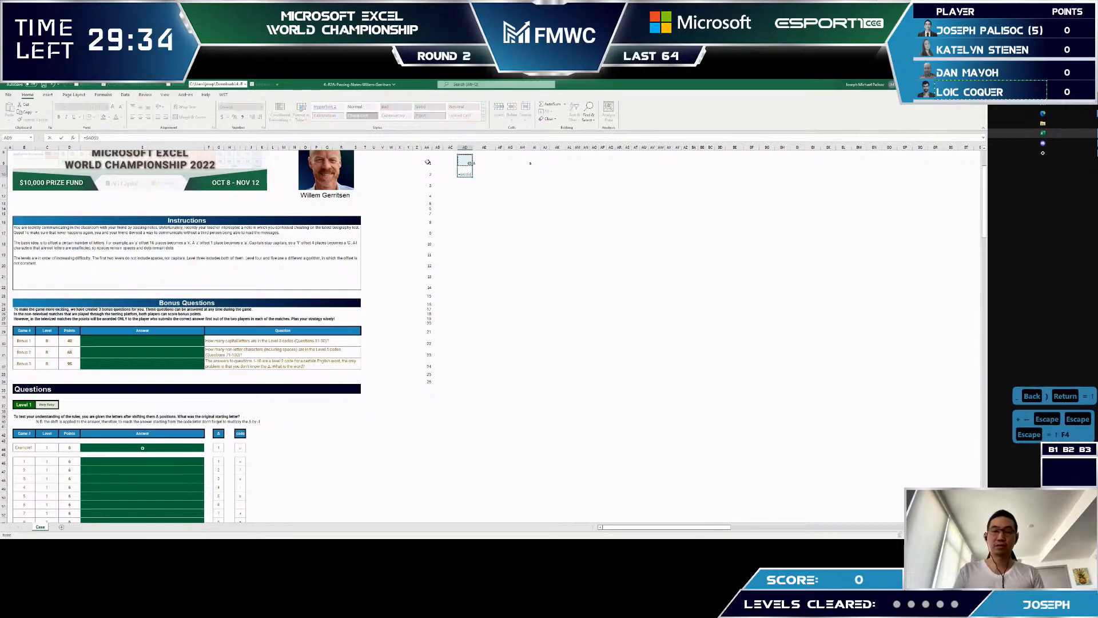
text(+)
key(Left)
key(Left)
key(Left)
text(-)
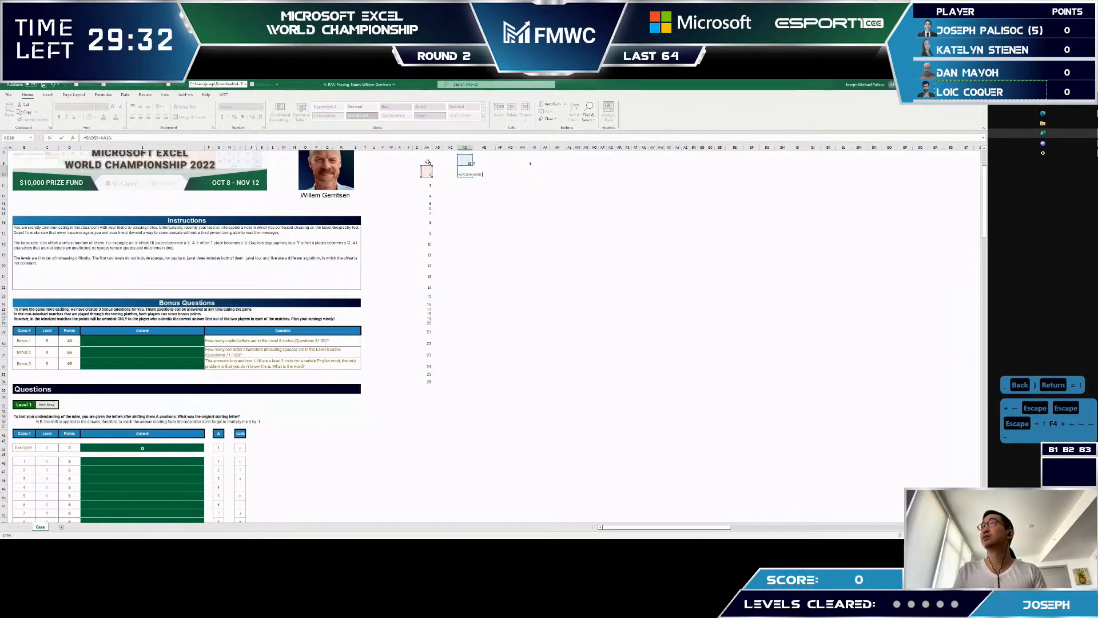
key(Up)
key(Up)
key(Left)
key(Left)
key(F4)
key(Return)
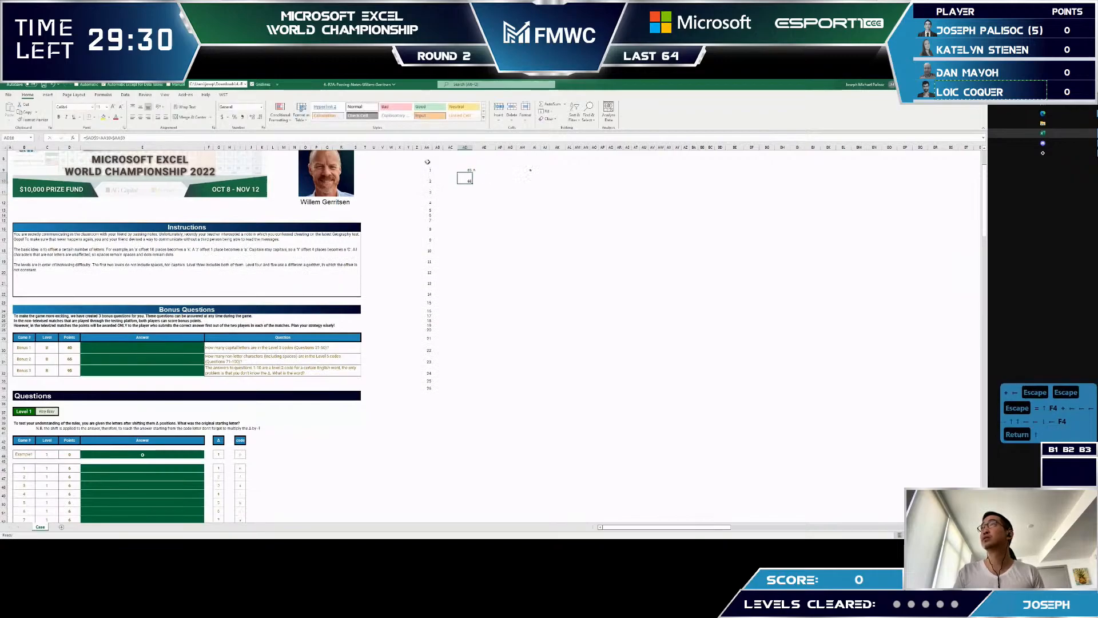
- Fill the letter code formula down column AD to the row numbered 26
key(Up)
key(Left)
key(Left)
key(Left)
key(ctrl+Down)
key(Right)
key(Right)
key(Right)
key(ctrl+shift+Up)
key(ctrl+d)
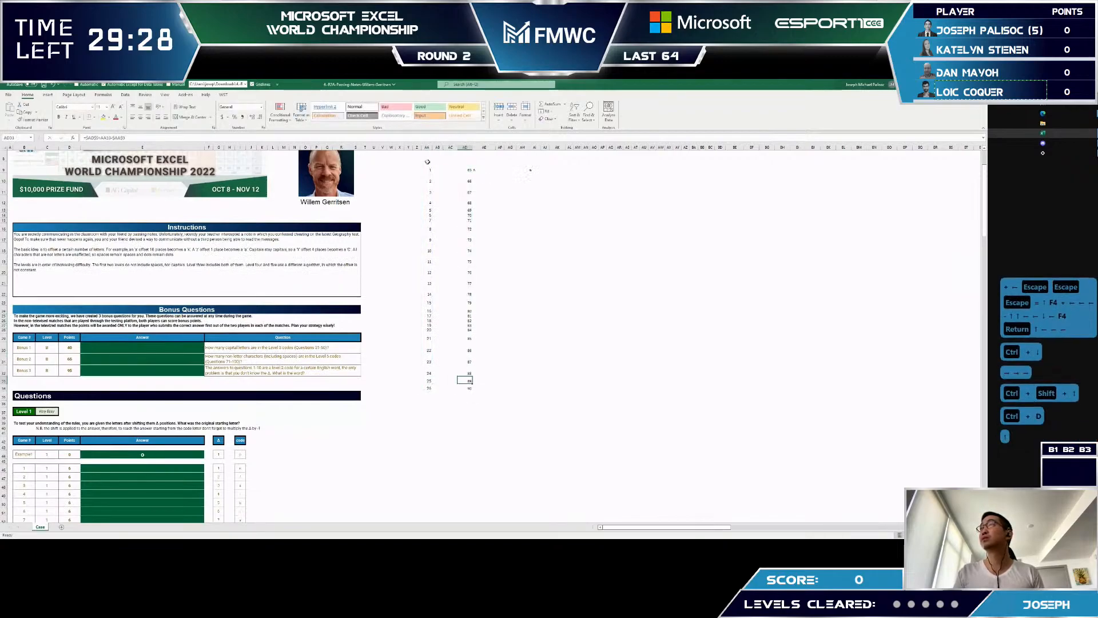
- Enter =CHAR(AD10) in AE10 to convert the second code into its letter
key(Up)
key(ctrl+Up)
key(ctrl+Up)
key(Right)
key(Down)
key(ctrl+Down)
key(Down)
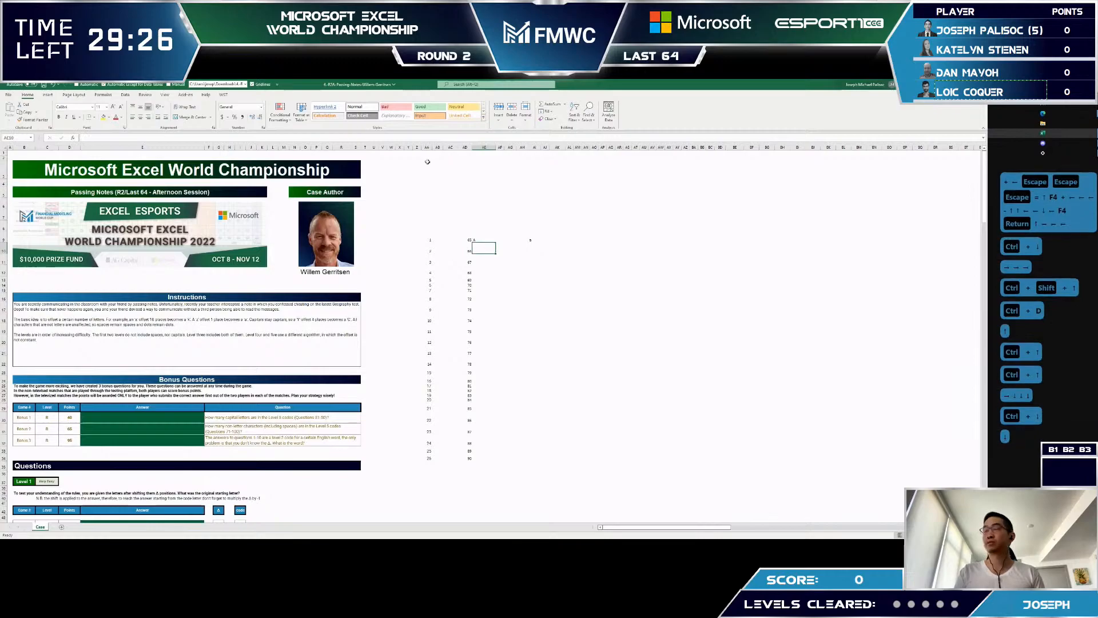
text(=cha)
key(Tab)
key(Left)
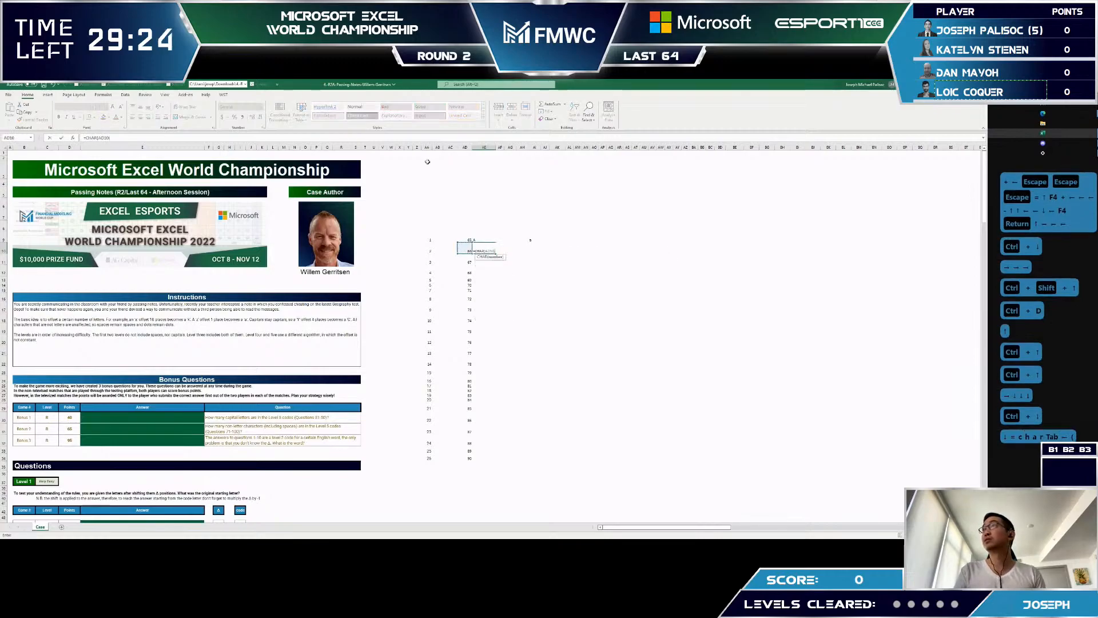
text())
key(Return)
- Fill the CHAR formula down column AE to the last letter code
key(Up)
key(Left)
key(ctrl+Down)
key(Right)
key(ctrl+shift+Up)
key(ctrl+d)
- Copy the CODE formula from AD9 into the cell directly before the lowercase a in row 9
key(ctrl+Up)
key(Down)
key(ctrl+Right)
key(ctrl+Left)
key(Left)
key(Left)
key(Up)
key(Right)
key(ctrl+c)
key(Right)
key(Right)
key(Right)
key(ctrl+v)
key(ctrl+Left)
key(ctrl+Left)
key(ctrl+Left)
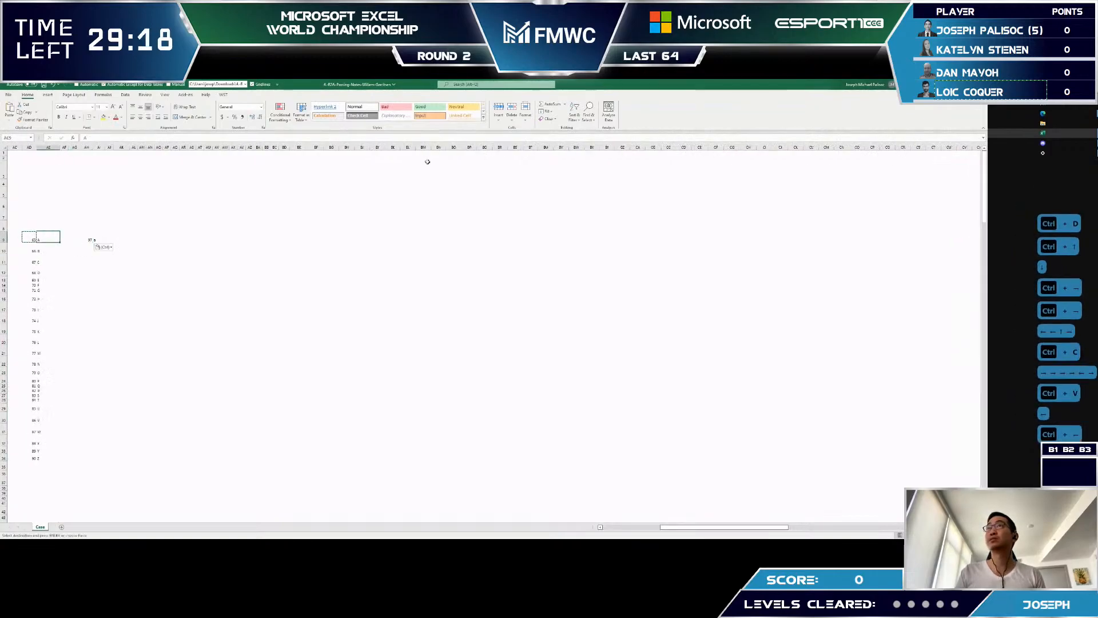
- Try to copy the running code formula from AD10 into AH10, directly below the lowercase a's code
key(Right)
key(Right)
key(Right)
key(Right)
key(Right)
key(Right)
key(Right)
key(Right)
key(Right)
key(Right)
key(Right)
key(Right)
key(Right)
key(Right)
key(Escape)
key(Right)
key(Right)
key(Right)
key(Right)
key(Right)
key(Right)
key(Down)
key(ctrl+c)
key(Right)
key(Right)
key(ctrl+v)
key(Escape)
key(Escape)
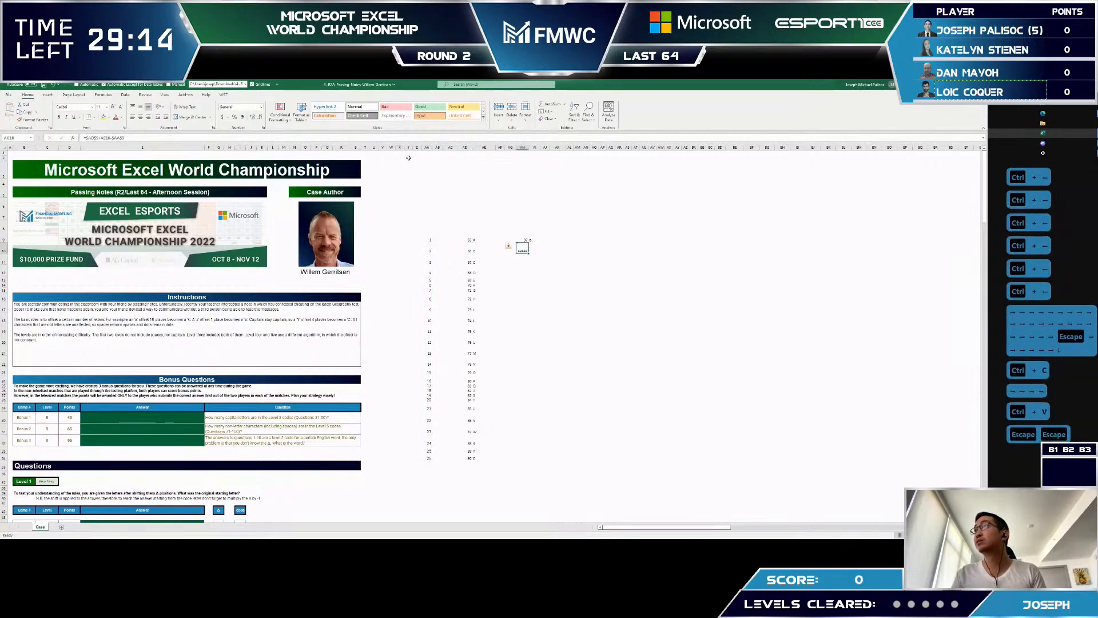
- Try to repoint the formula in AH10 by moving its AD9 reference to AH9 and its AA9 reference to AA10
key(F2)
drag(478, 242, 516, 243)
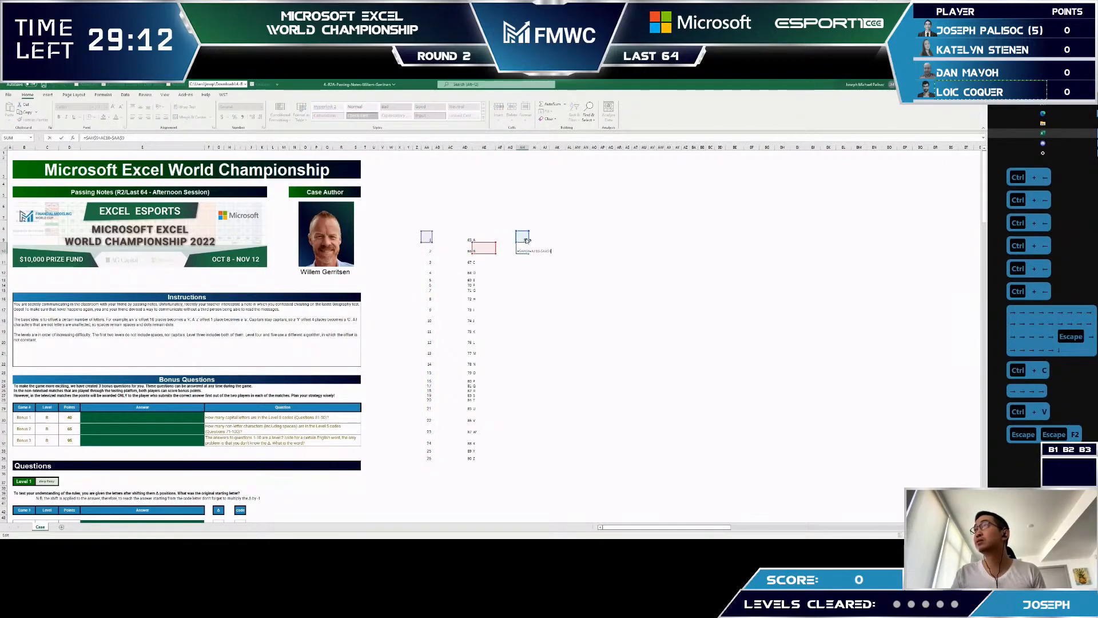
drag(429, 240, 429, 251)
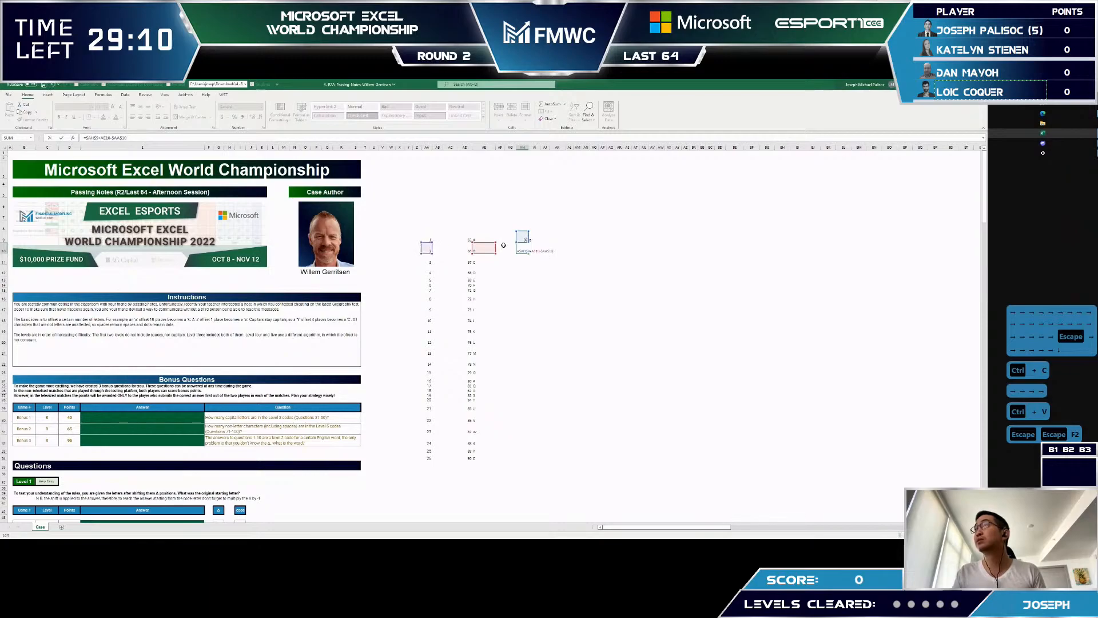
key(Return)
- Copy the running code formula from AD10 into AH10 again, replacing the formula there
key(Up)
key(Left)
key(Left)
key(Left)
key(Left)
key(F2)
key(Escape)
key(Down)
key(Up)
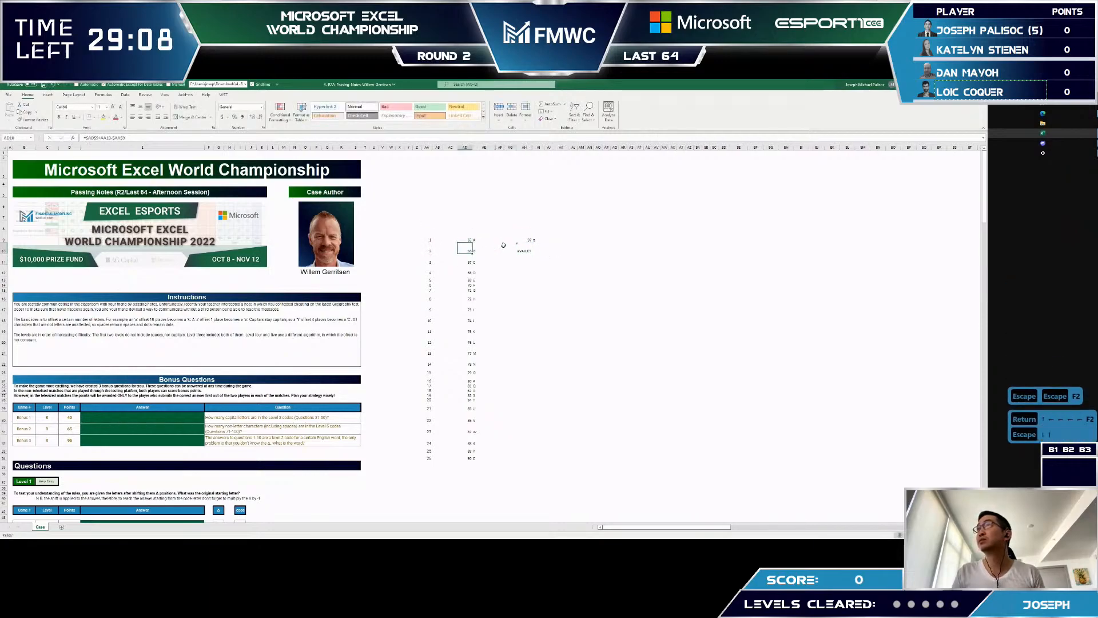
key(ctrl+c)
key(Right)
key(Right)
key(Right)
key(Right)
key(ctrl+v)
key(Escape)
key(Escape)
- Repoint the formula in AH10 to the code above it in AH9 and the sequence number in AA10
key(Down)
key(Up)
key(F2)
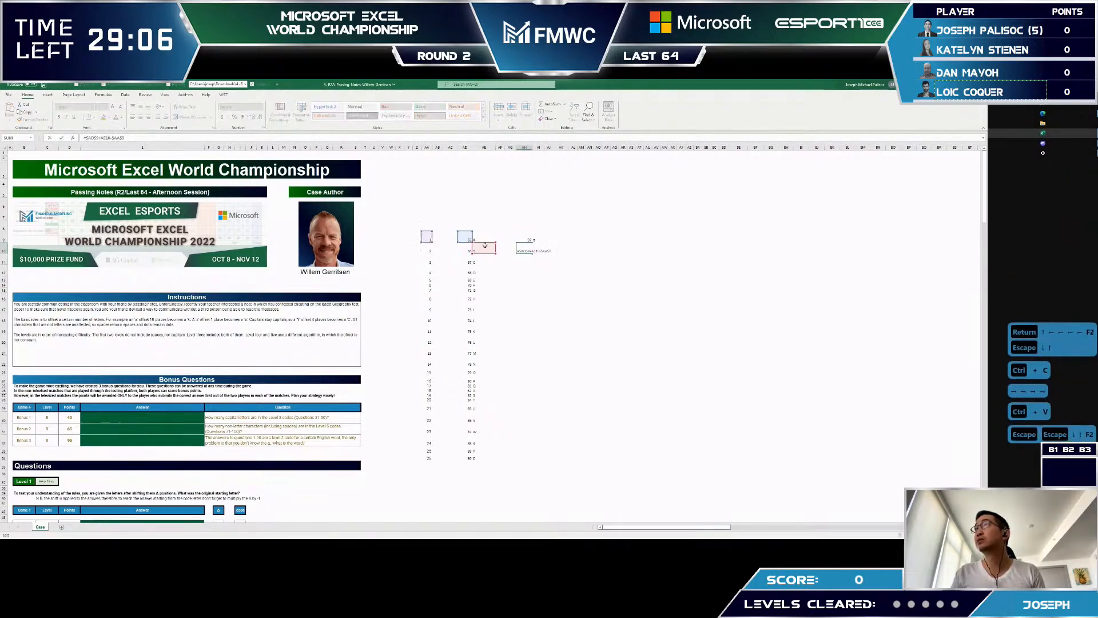
drag(483, 255, 430, 254)
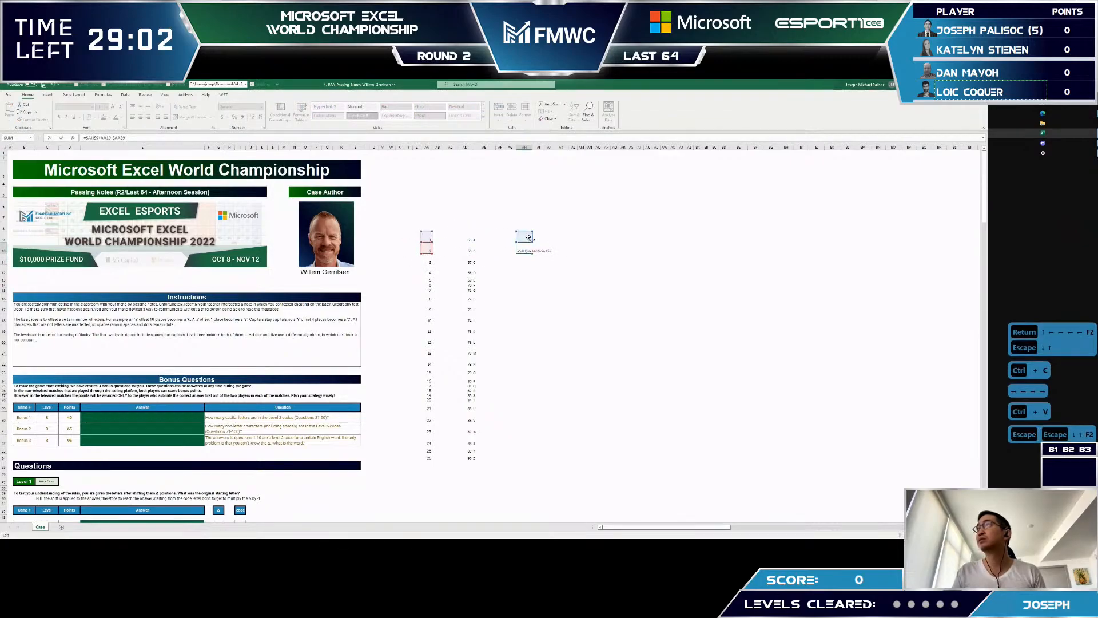
key(Return)
- Fill the lowercase code formula from AH10 down column AH to the row numbered 26
key(Up)
key(Left)
key(ctrl+Left)
key(ctrl+Left)
key(ctrl+Down)
key(Right)
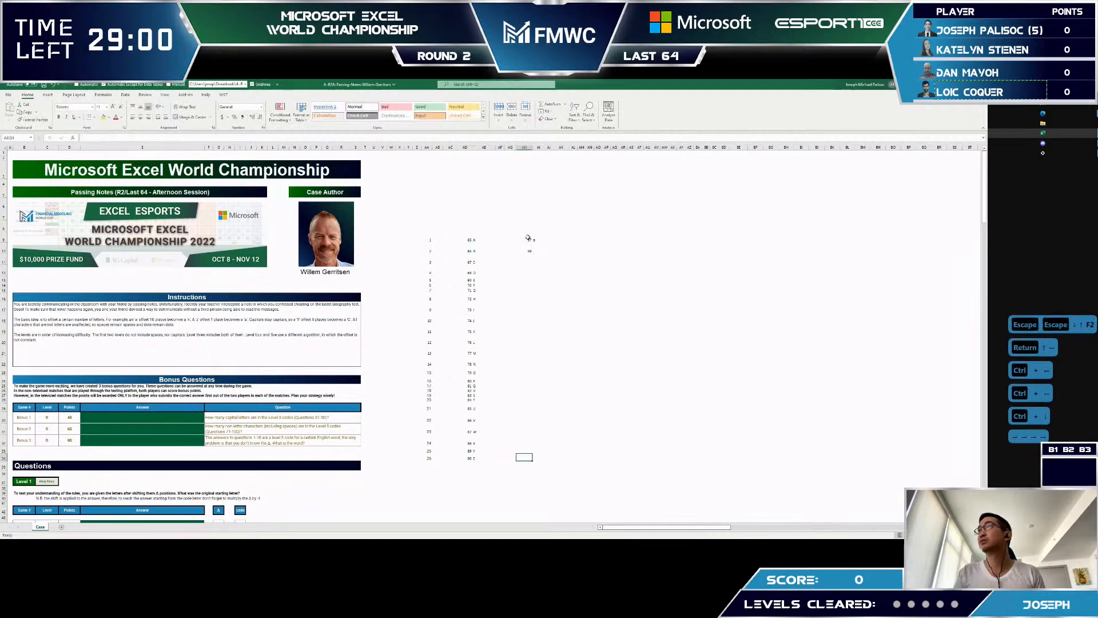
key(ctrl+shift+Up)
key(ctrl+d)
key(Down)
key(Up)
key(ctrl+Up)
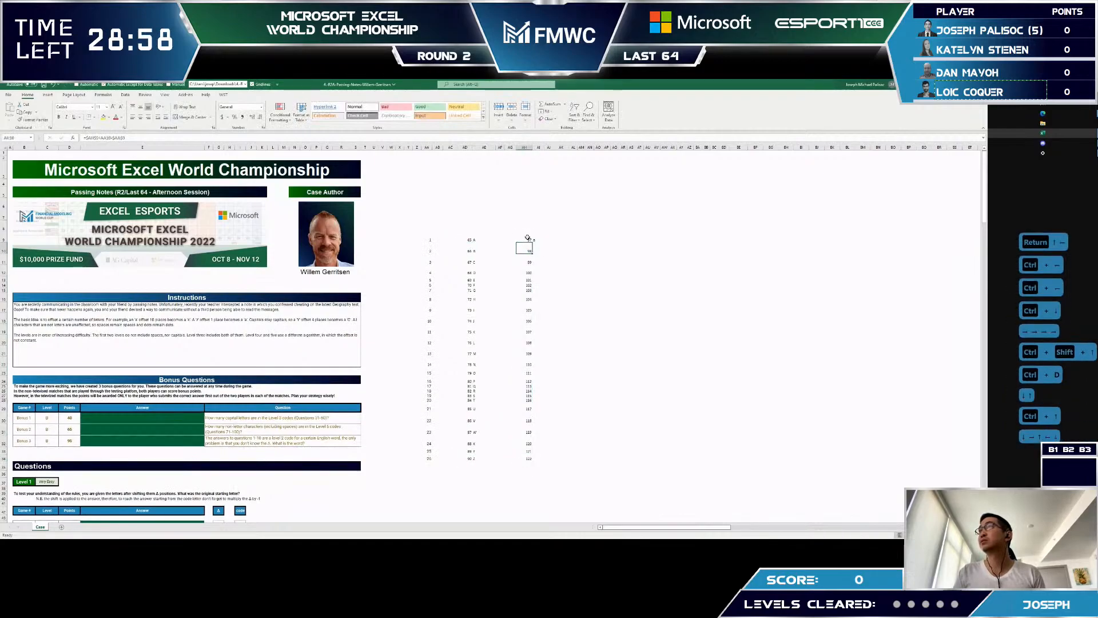
- Copy the CHAR formula from AE10 into AI10 to convert the second lowercase code into its letter
key(Left)
key(Left)
key(Left)
key(Left)
key(Right)
key(ctrl+c)
key(Right)
key(Right)
key(Right)
key(Right)
key(ctrl+v)
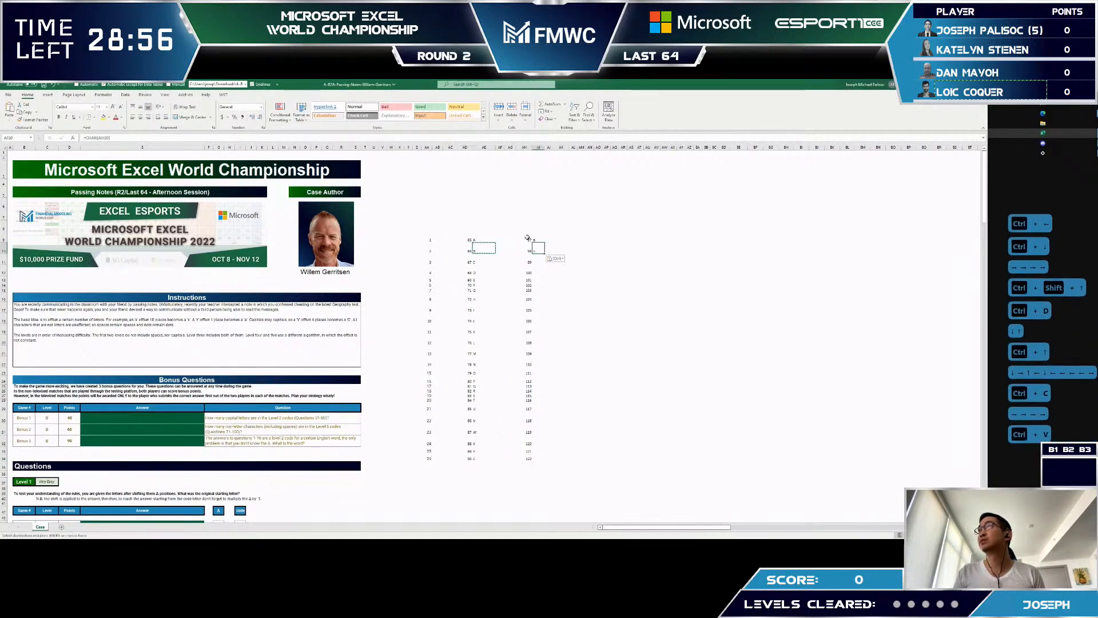
- Fill the CHAR formula down column AI to the last lowercase letter code
key(Left)
key(ctrl+Down)
key(Right)
key(ctrl+shift+Up)
key(ctrl+d)
key(Down)
key(Up)
key(ctrl+Up)
key(Escape)
key(Escape)
key(Escape)
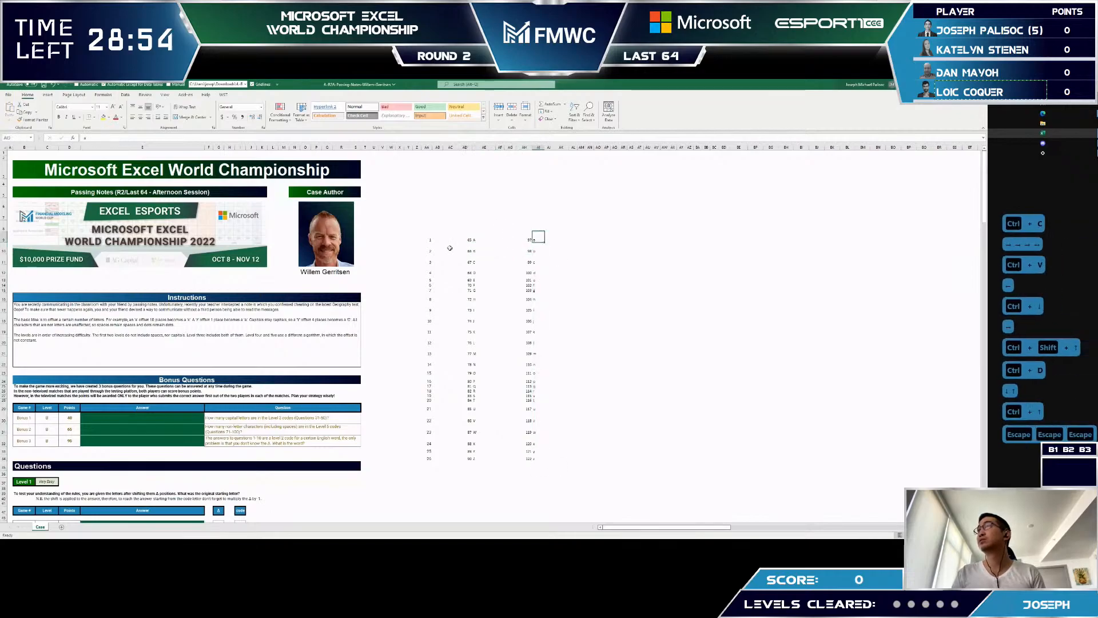
key(Escape)
- Select the empty cell L44 in the Level 1 example row
scroll(449, 248, down, 5)
scroll(452, 240, up, 3)
click(431, 176)
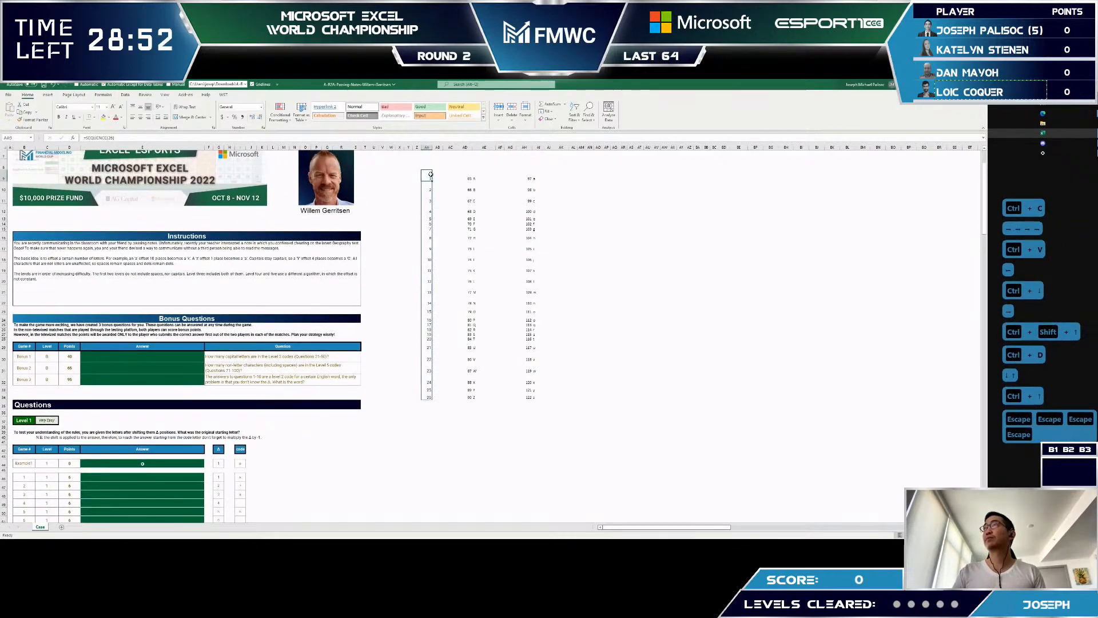
click(263, 465)
key(Right)
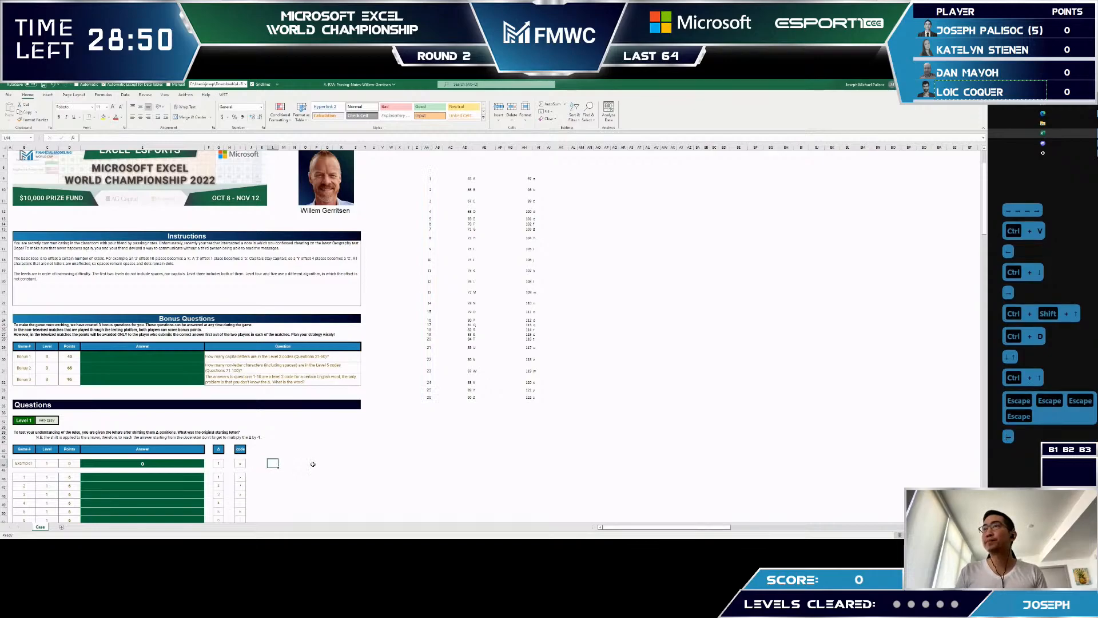
text(=)
key(Escape)
key(Escape)
key(Escape)
key(Escape)
key(Escape)
key(Escape)
key(Escape)
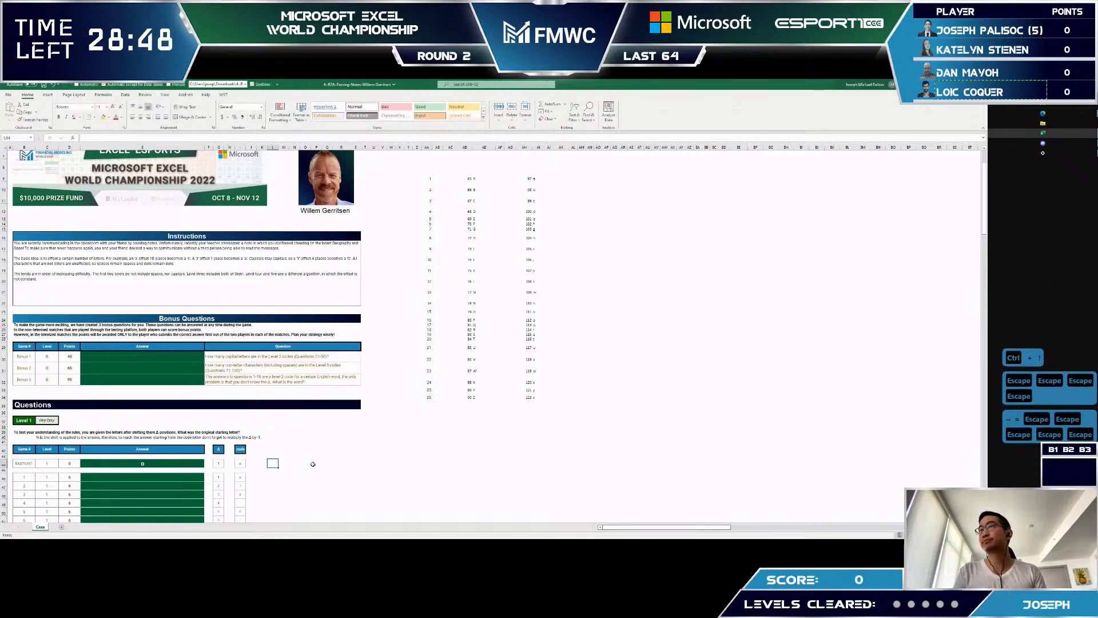
text(=)
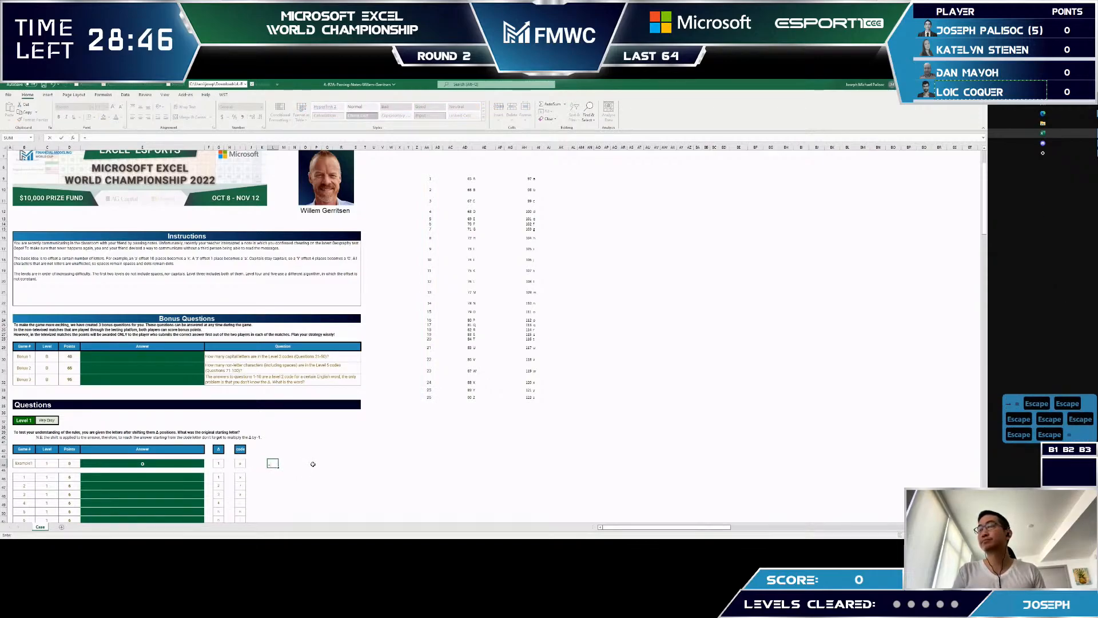
text(inde)
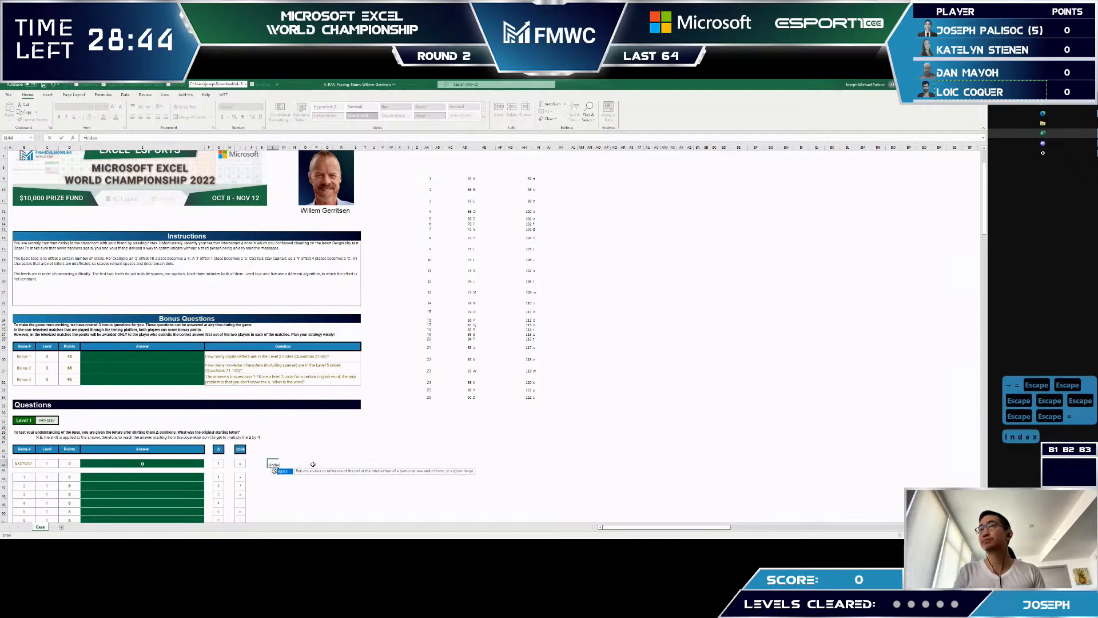
text(x)
key(Tab)
key(Escape)
key(Escape)
- Enter =MATCH($I44,$AI$9:$AI$34) in L44 to find the example code letter's position in the lowercase alphabet
text(=match)
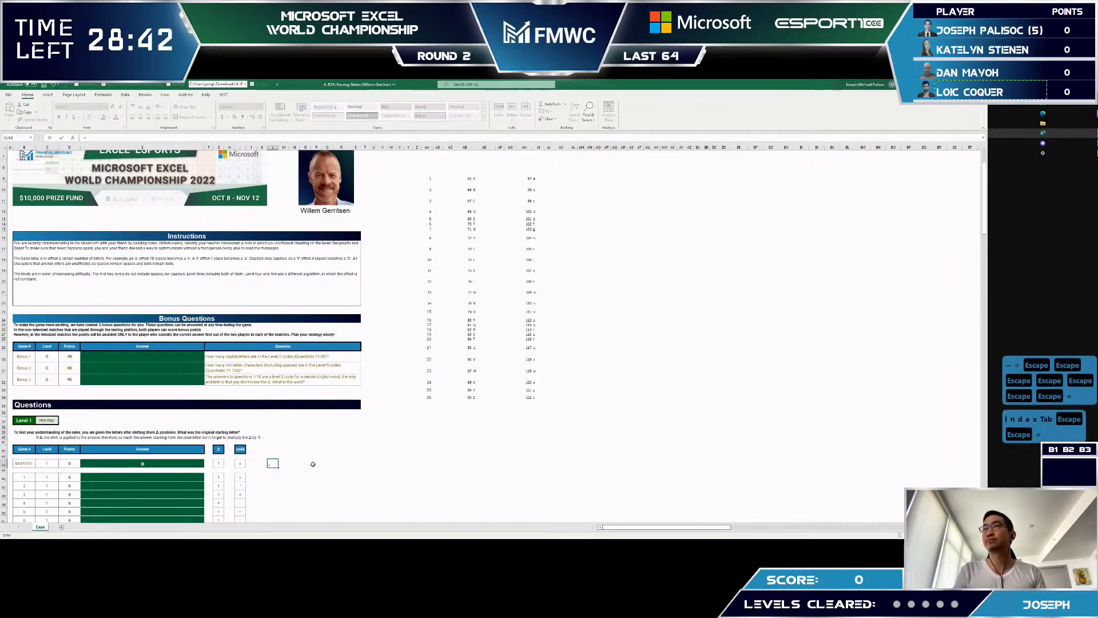
key(Tab)
key(Left)
key(Left)
key(Left)
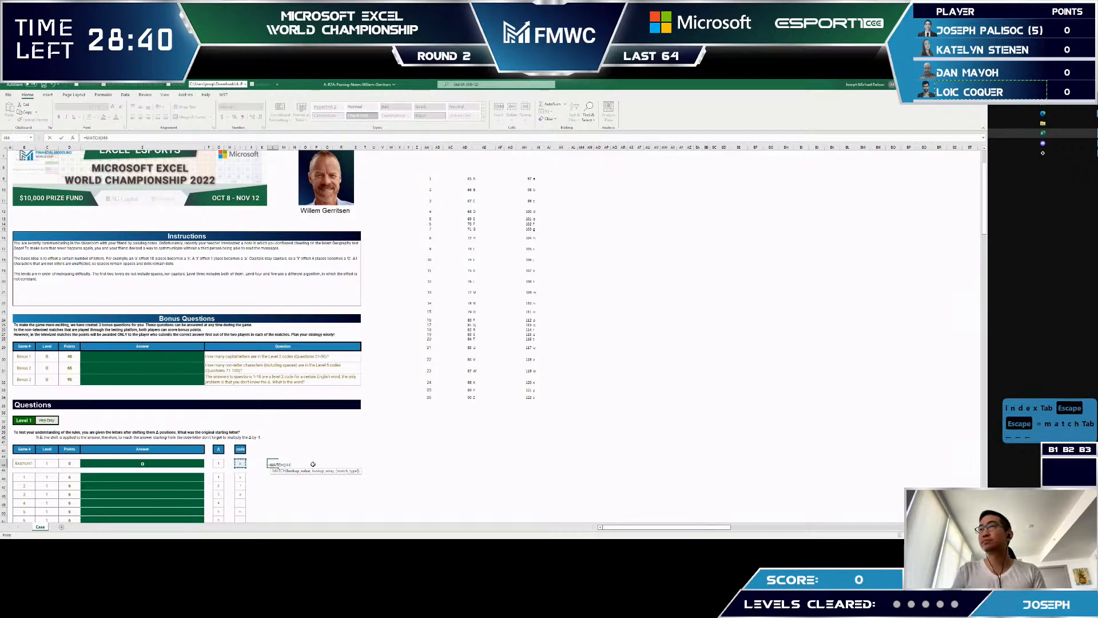
key(F4)
key(F4)
key(F4)
text(,)
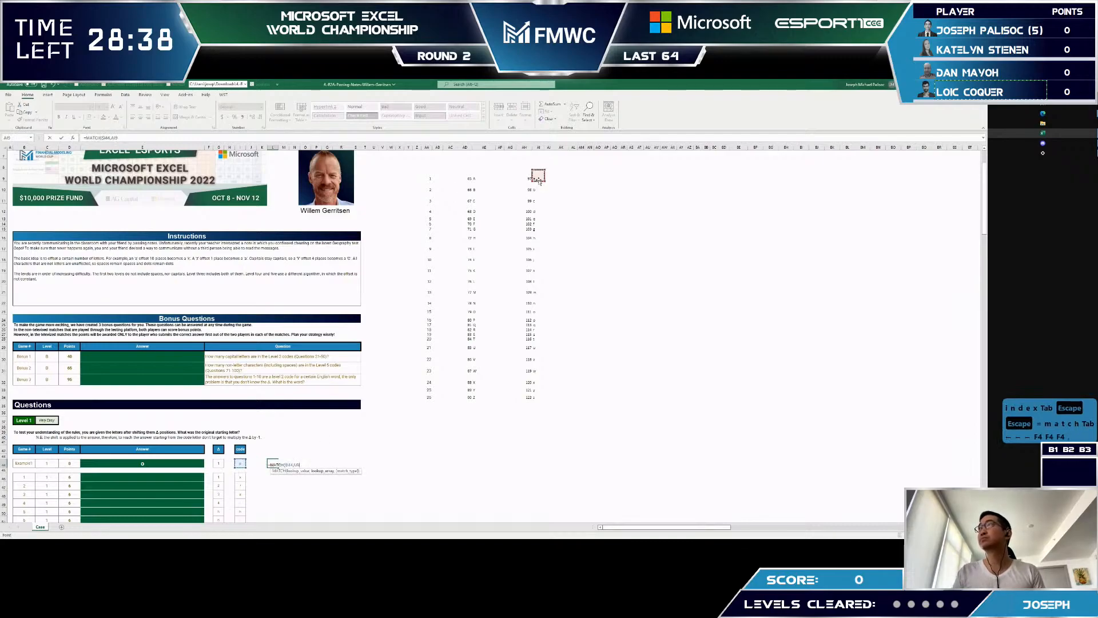
key(ctrl+shift+Down)
key(F4)
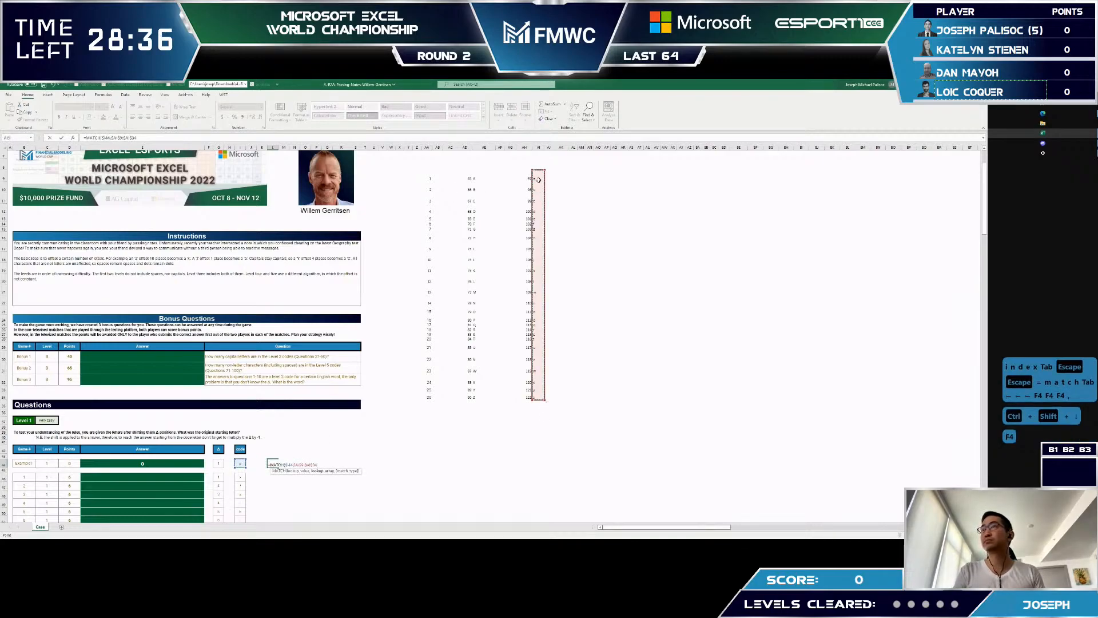
text())
key(Return)
- Copy the MATCH formula to the first Level 1 question row in column L and fill it down to question 10
key(Up)
key(ctrl+c)
key(Down)
key(ctrl+v)
key(Left)
key(Left)
key(Left)
key(ctrl+Down)
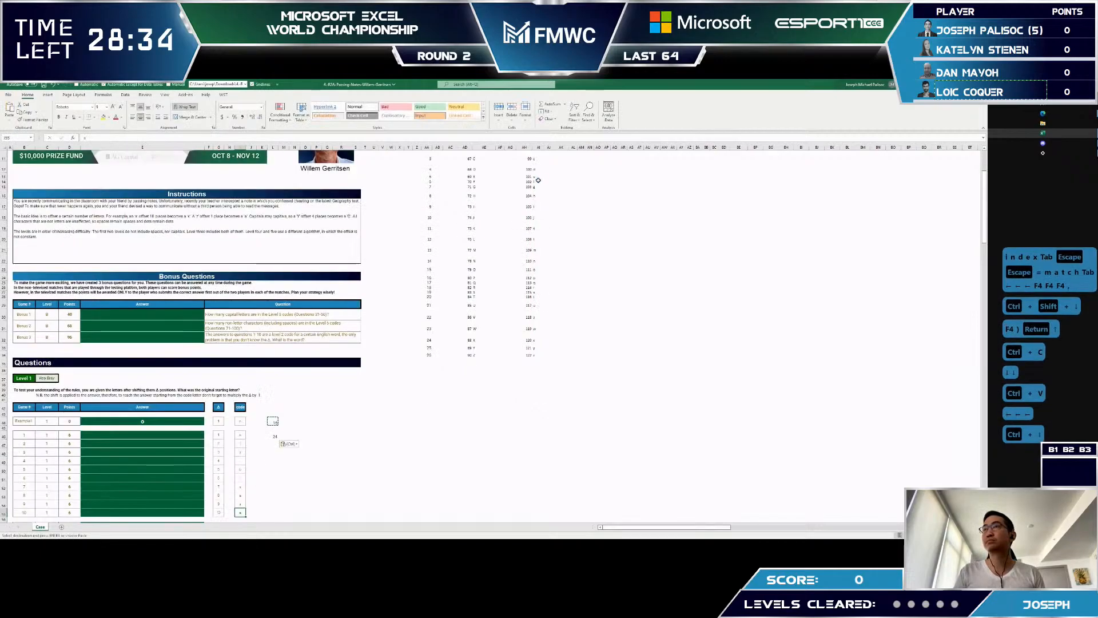
key(Right)
key(Right)
key(Right)
key(ctrl+shift+Up)
key(ctrl+d)
key(Down)
key(ctrl+Up)
key(ctrl+Up)
key(Escape)
key(Escape)
key(Escape)
key(Escape)
key(Right)
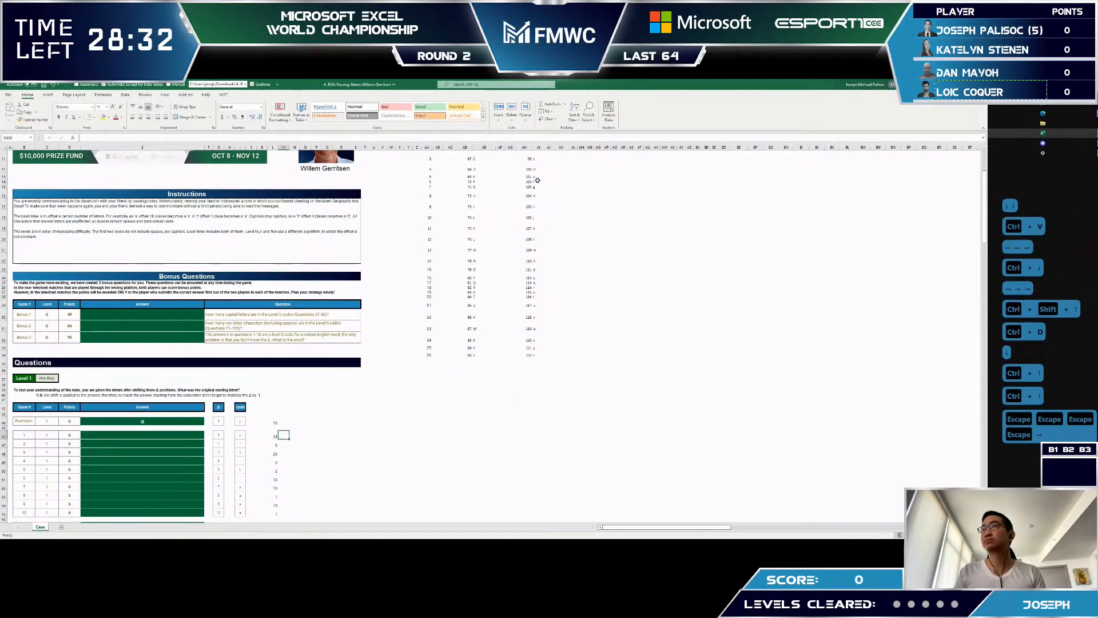
key(Left)
key(Right)
text(=)
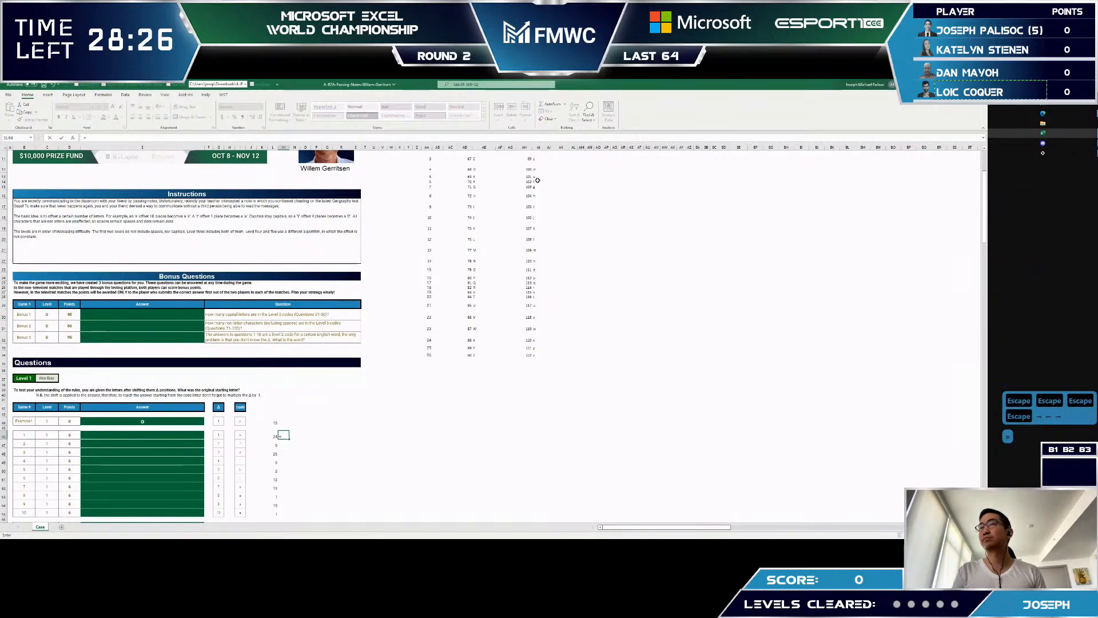
key(Escape)
key(Escape)
key(Up)
key(Up)
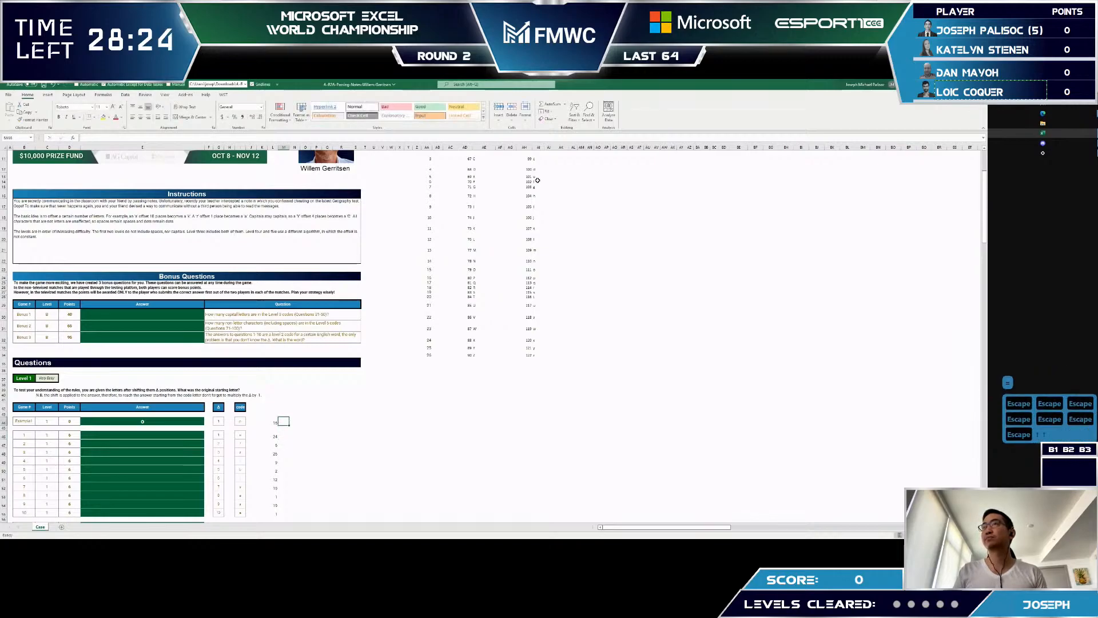
text(=)
key(Left)
key(Escape)
key(Escape)
- Enter =L44-G44 in M44 to subtract the shift from the example letter's alphabet position
text(=)
key(Left)
text(-)
key(Down)
key(Left)
key(Up)
key(Left)
key(Left)
key(Left)
key(Return)
key(Up)
- Copy the subtraction formula from M44 to M46 in the first Level 1 question row
key(Left)
key(Down)
key(Down)
key(ctrl+Down)
key(Right)
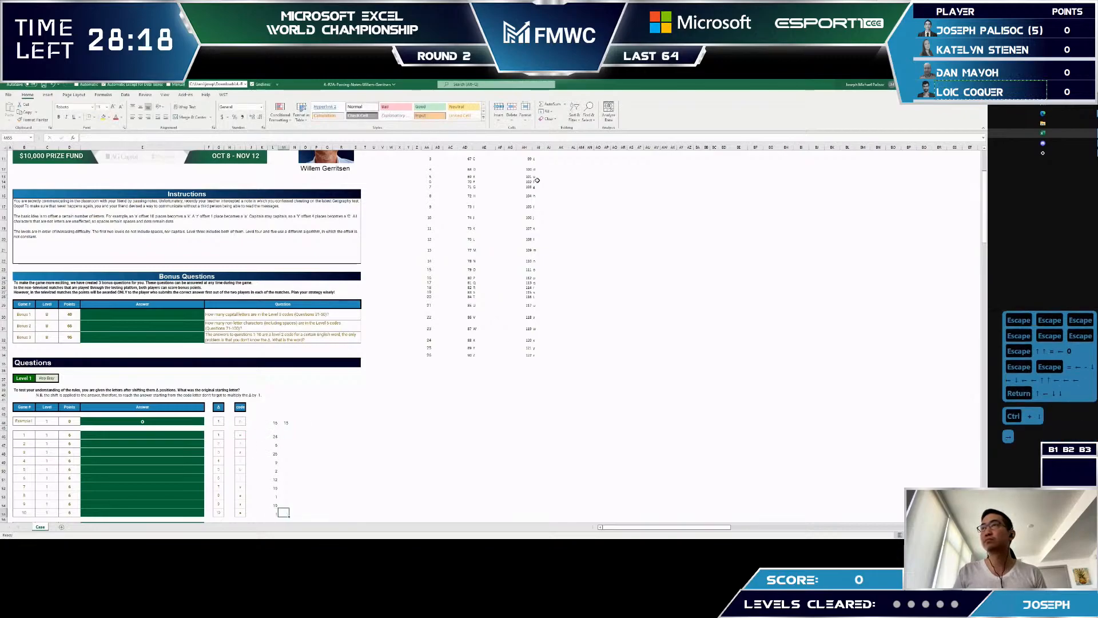
key(ctrl+Up)
key(Left)
key(Down)
key(ctrl+Up)
key(Left)
key(Up)
key(Up)
key(ctrl+c)
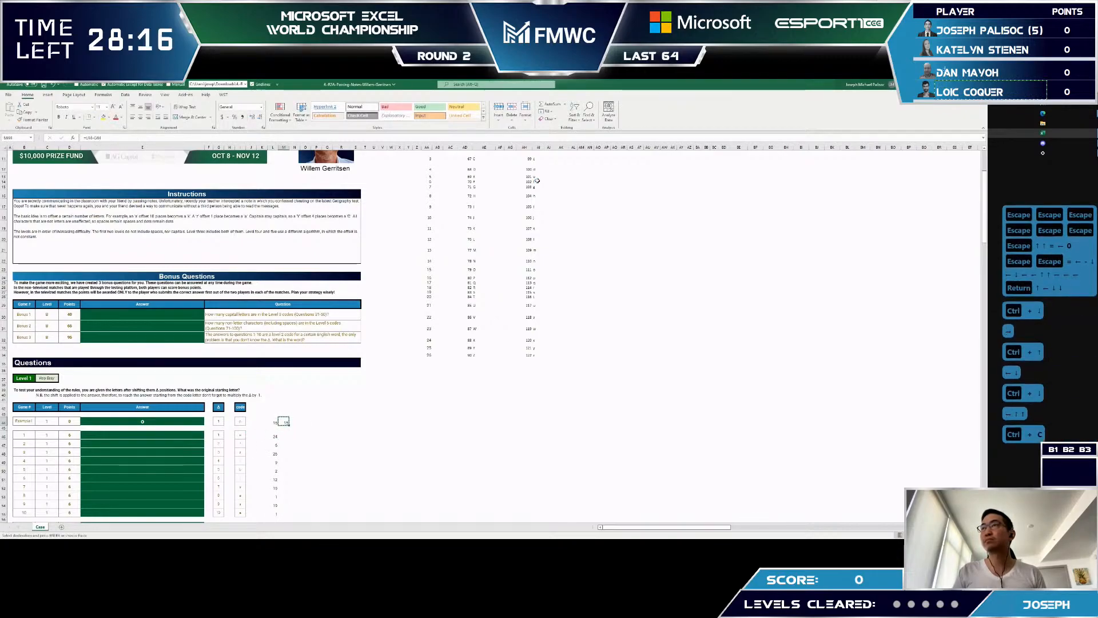
key(Down)
key(Up)
key(Down)
key(Down)
key(ctrl+v)
- Fill the subtraction formula in column M down to the question 10 row
key(Down)
key(Up)
key(ctrl+alt+shift+d)
key(Down)
key(Up)
key(Escape)
key(Escape)
key(ctrl+Down)
key(Up)
key(Up)
key(Up)
- Enter =MOD(L44-1,26) in N44 to start wrapping the example letter's position around the alphabet
key(ctrl+Up)
key(Right)
key(Left)
key(Right)
key(Up)
key(Up)
text(=)
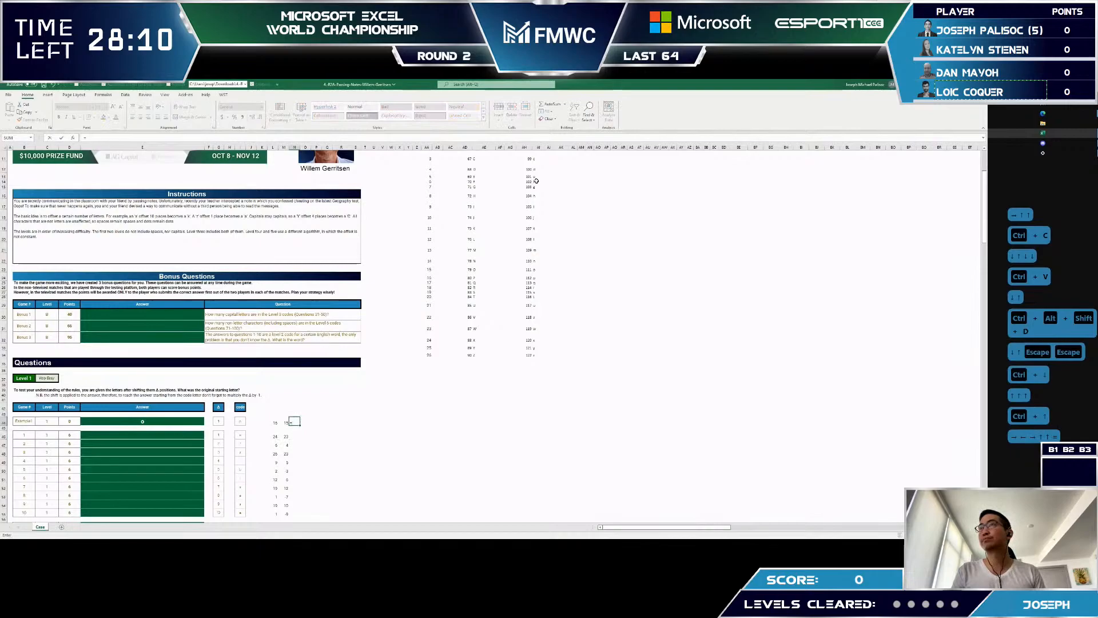
text(mod)
key(Tab)
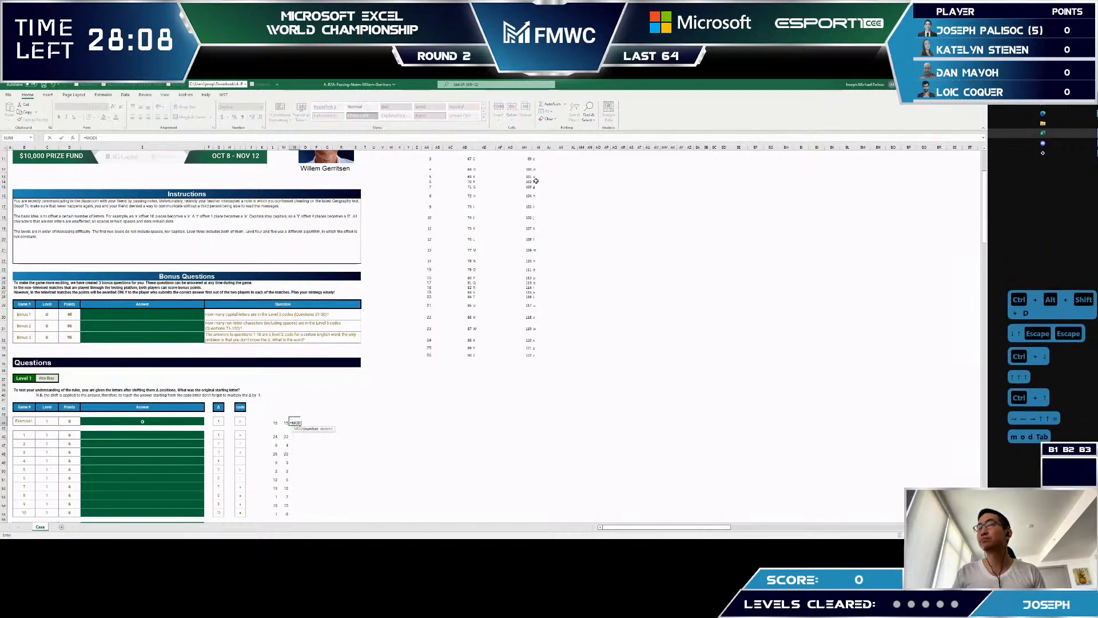
key(Left)
key(Left)
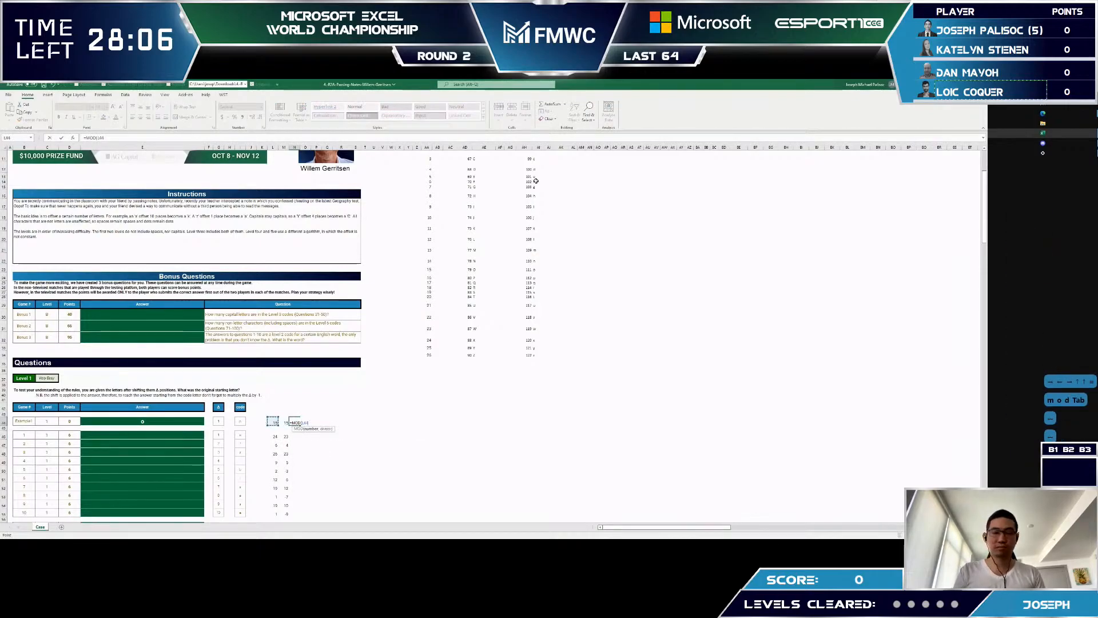
text(,)
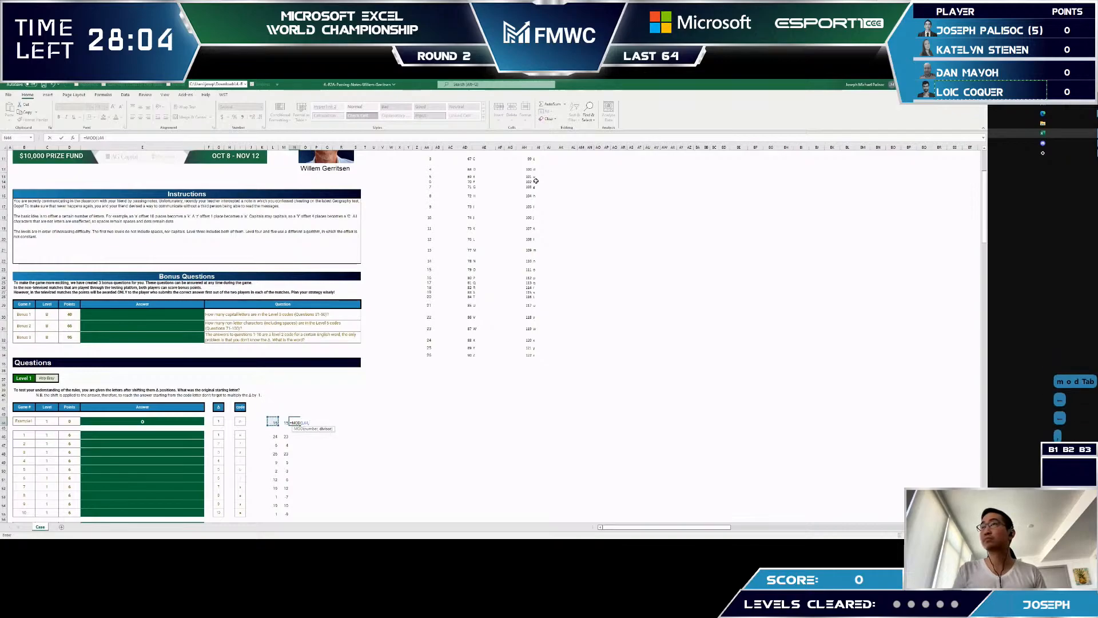
key(BackSpace)
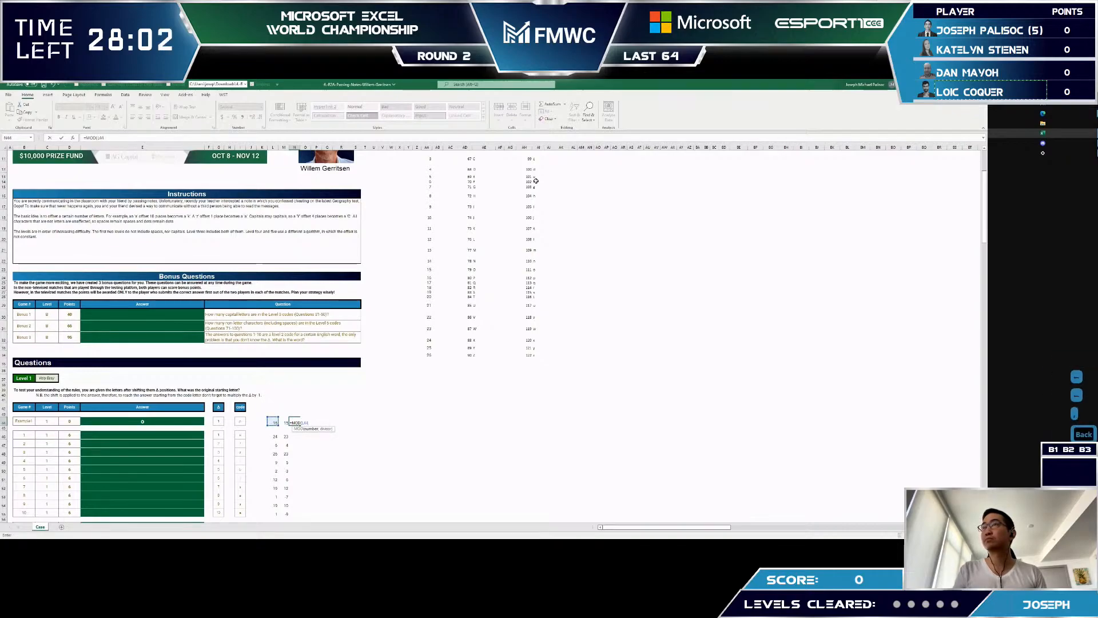
text(-1,26)
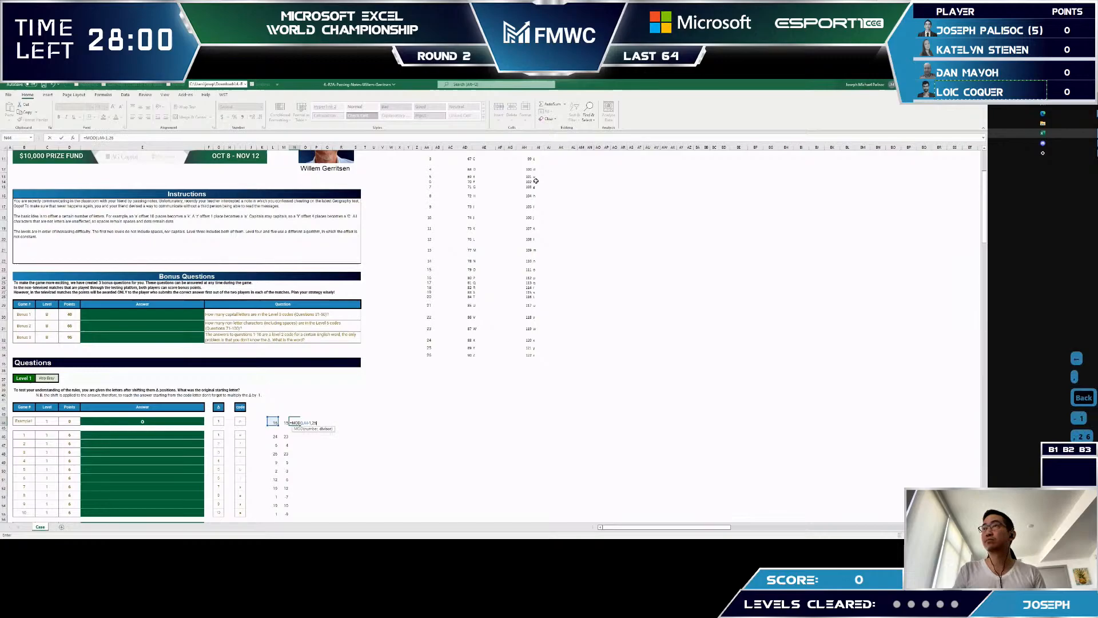
text())
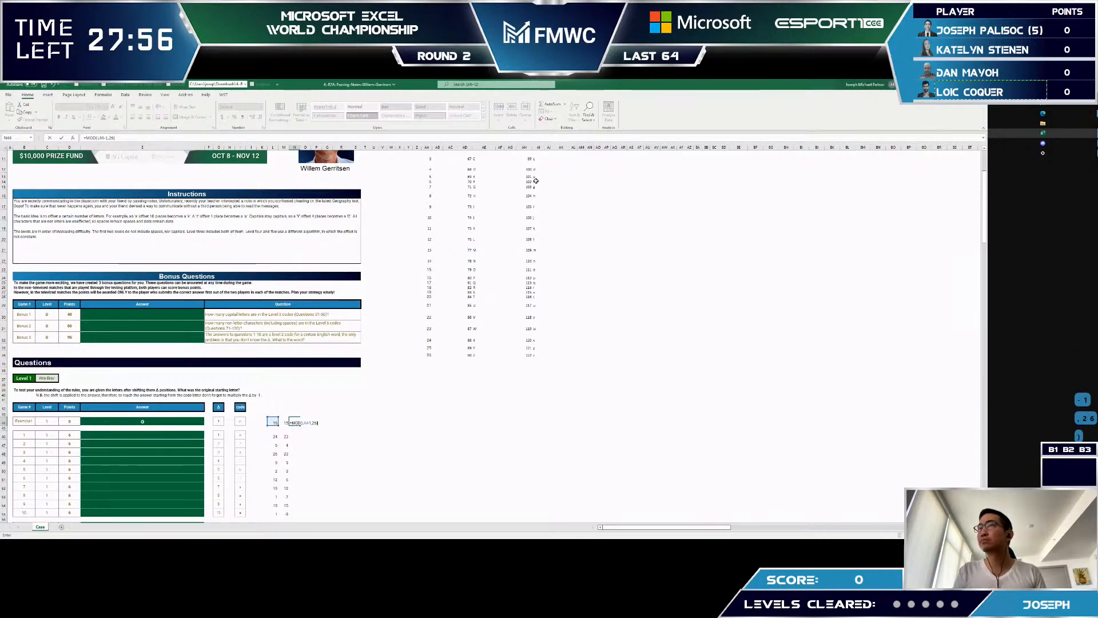
key(Return)
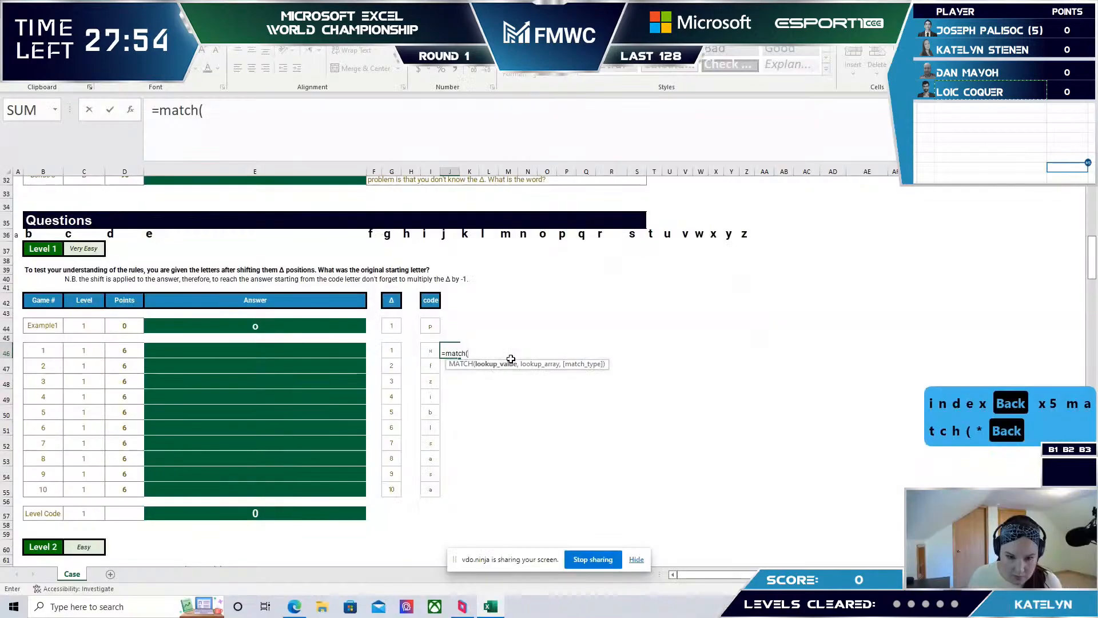
- Set I46 as lookup value and the row 36 alphabet as lookup array in the MATCH formula in J46
click(426, 346)
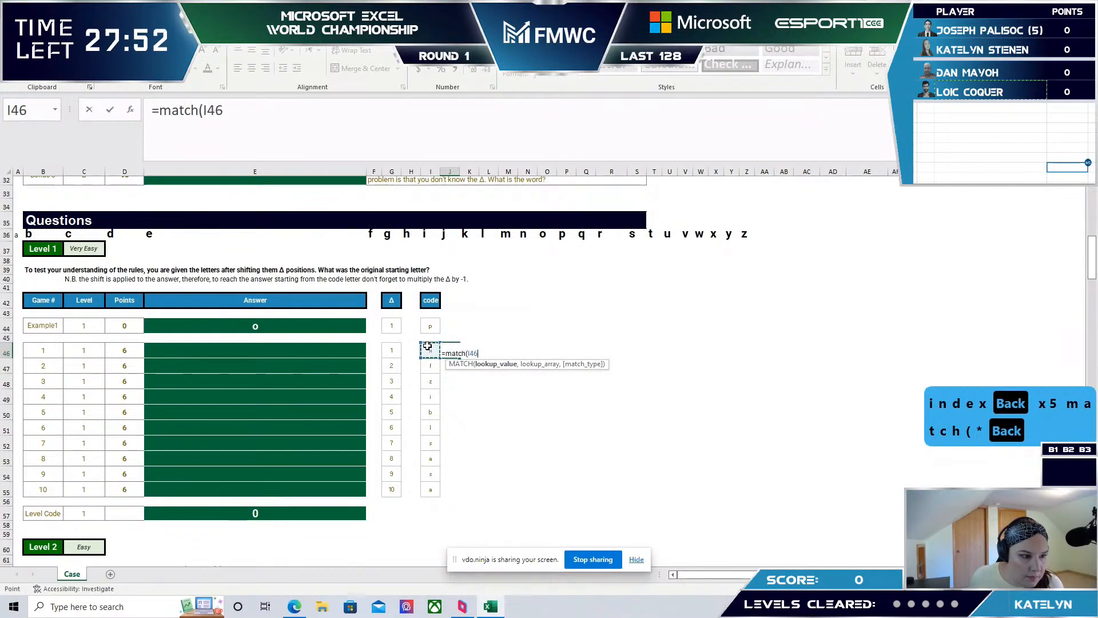
text(,)
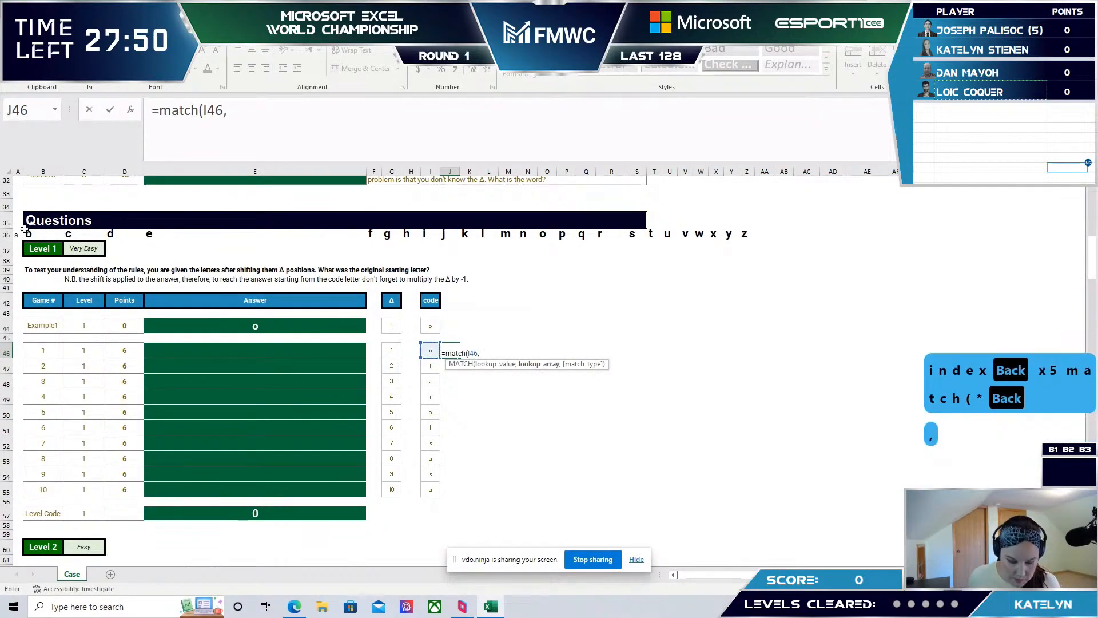
drag(25, 229, 713, 234)
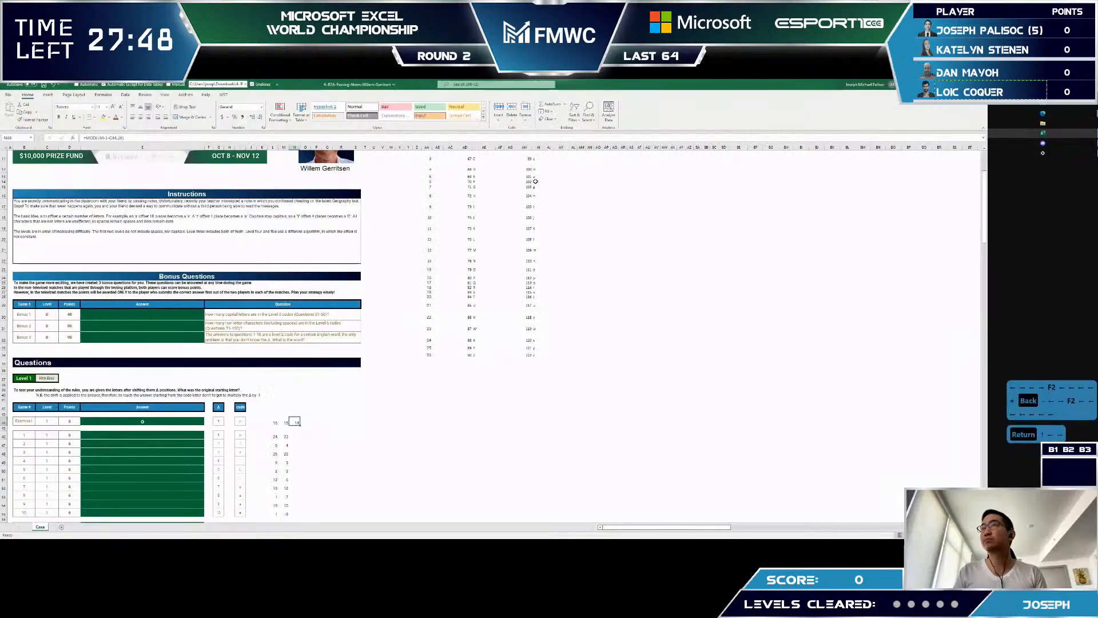
- Append +1 to the MOD formula in N44, making it =MOD(L44-1-G44,26)+1
key(F2)
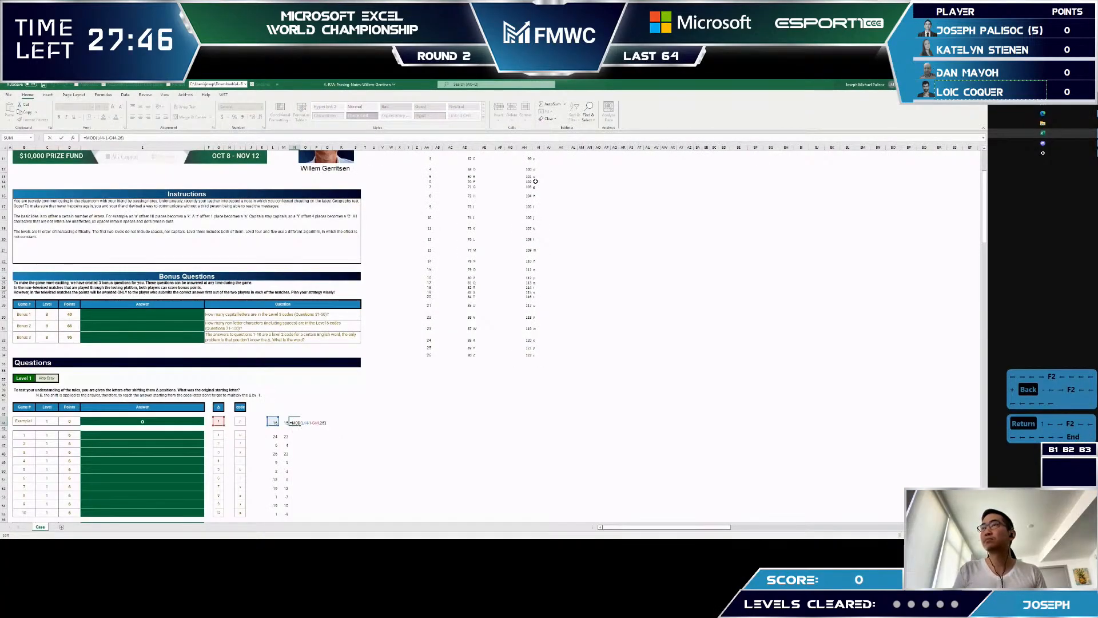
text(+1)
key(Return)
- Copy the MOD formula from N44 to N46 and fill it down column N to question 10
key(Up)
key(ctrl+c)
key(Down)
key(Down)
key(ctrl+v)
key(Left)
key(ctrl+Down)
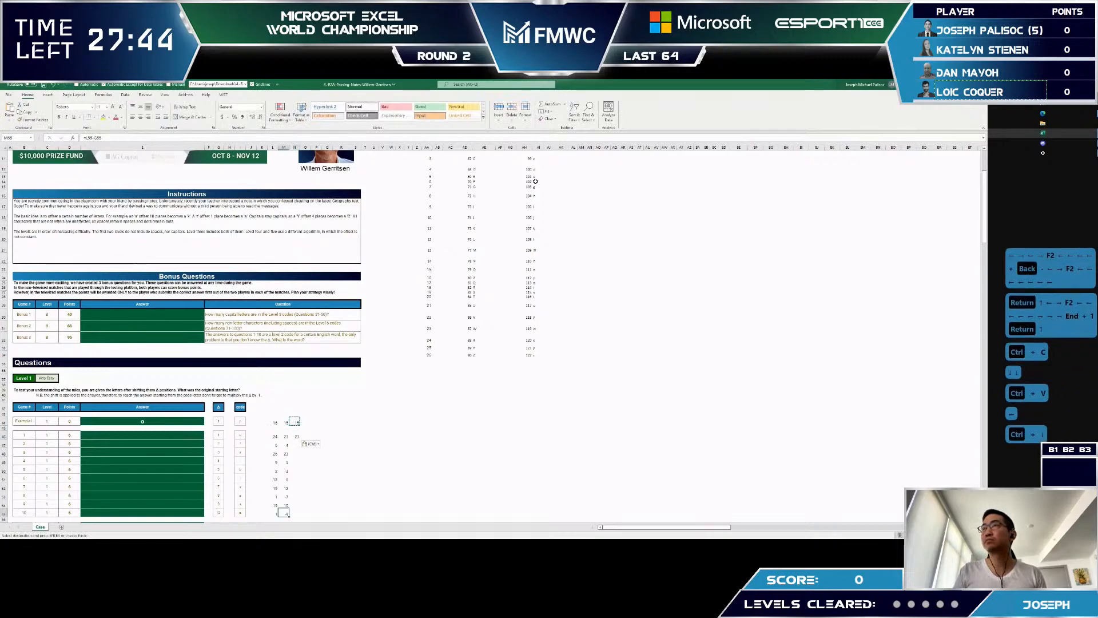
key(Right)
key(ctrl+shift+Up)
key(ctrl+d)
key(ctrl+Down)
key(Up)
key(ctrl+Up)
key(ctrl+Up)
key(Down)
key(Up)
key(Up)
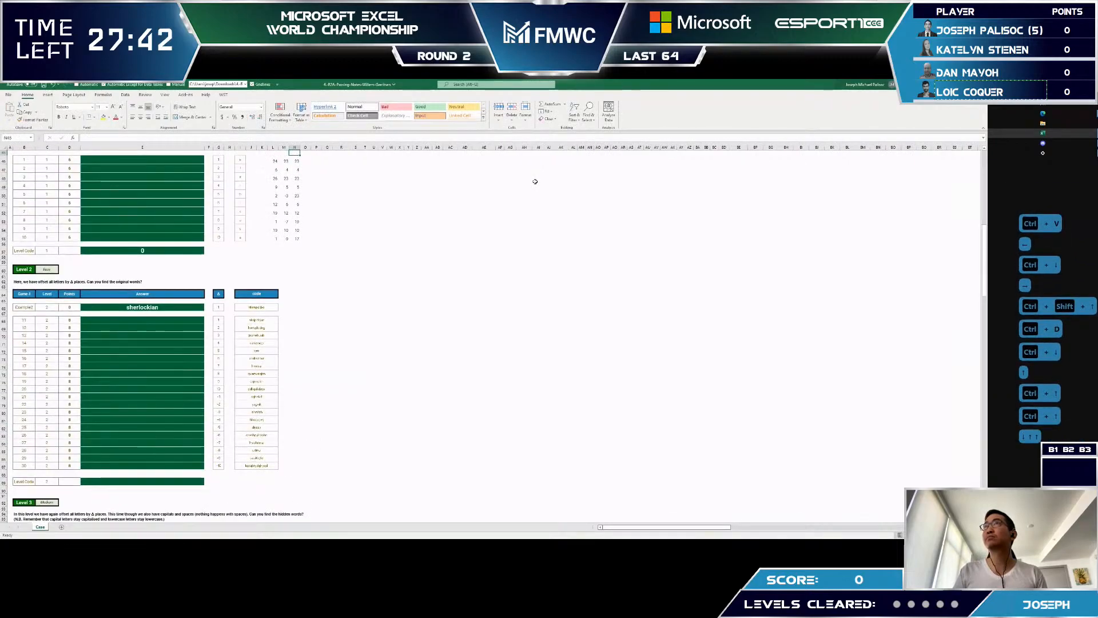
key(Up)
key(Up)
key(Up)
key(Up)
key(Up)
key(Up)
key(Up)
key(Up)
key(Up)
key(Up)
key(Up)
key(Up)
key(Up)
key(Up)
key(Up)
key(Up)
key(Up)
key(Down)
key(Down)
key(Down)
key(Down)
key(Down)
key(Down)
key(Down)
key(Down)
key(Down)
key(Down)
key(Down)
key(Down)
key(Down)
key(Down)
key(Down)
key(Down)
key(Down)
key(Down)
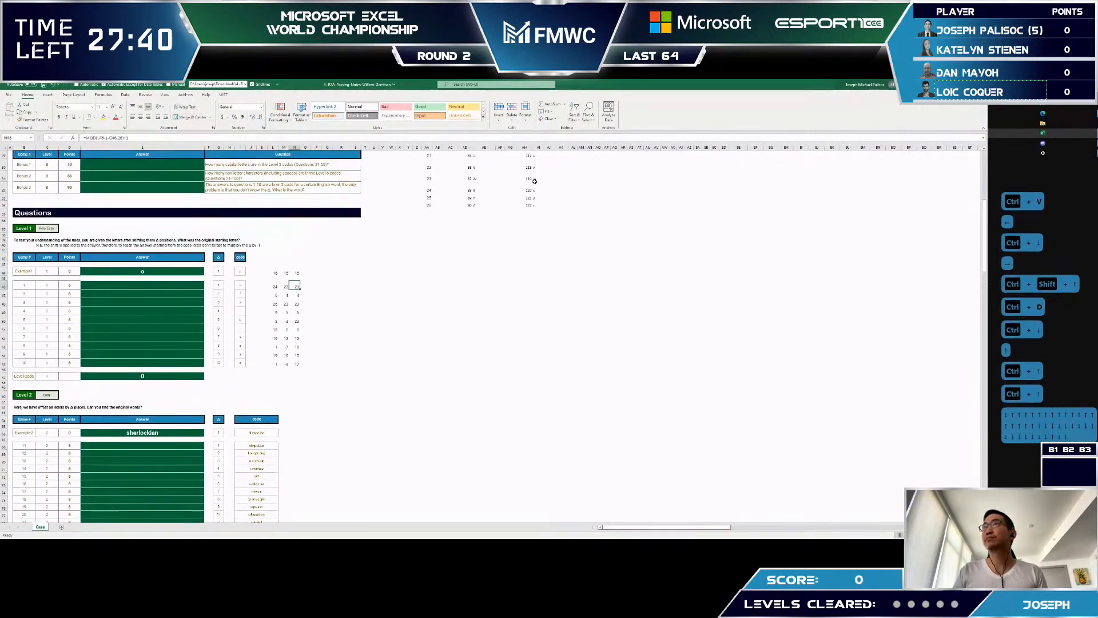
- Enter =INDEX($AI$9:$AI$34,$N46) in P46 to return question 1's original lowercase letter
key(Right)
key(Right)
key(Up)
text(=index)
key(Tab)
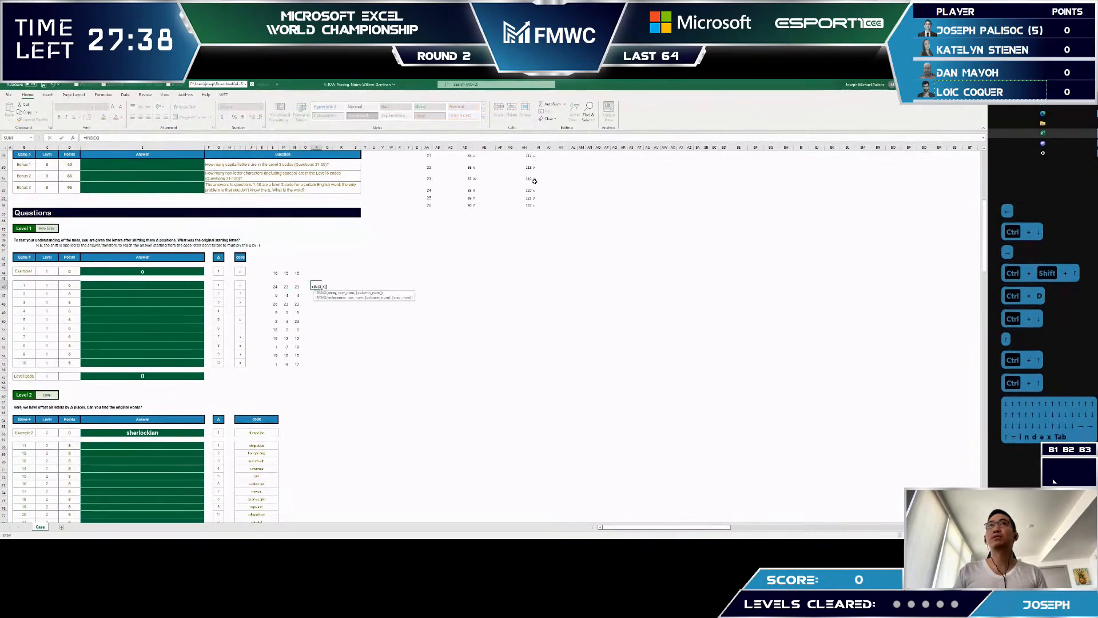
scroll(630, 154, up, 6)
click(536, 159)
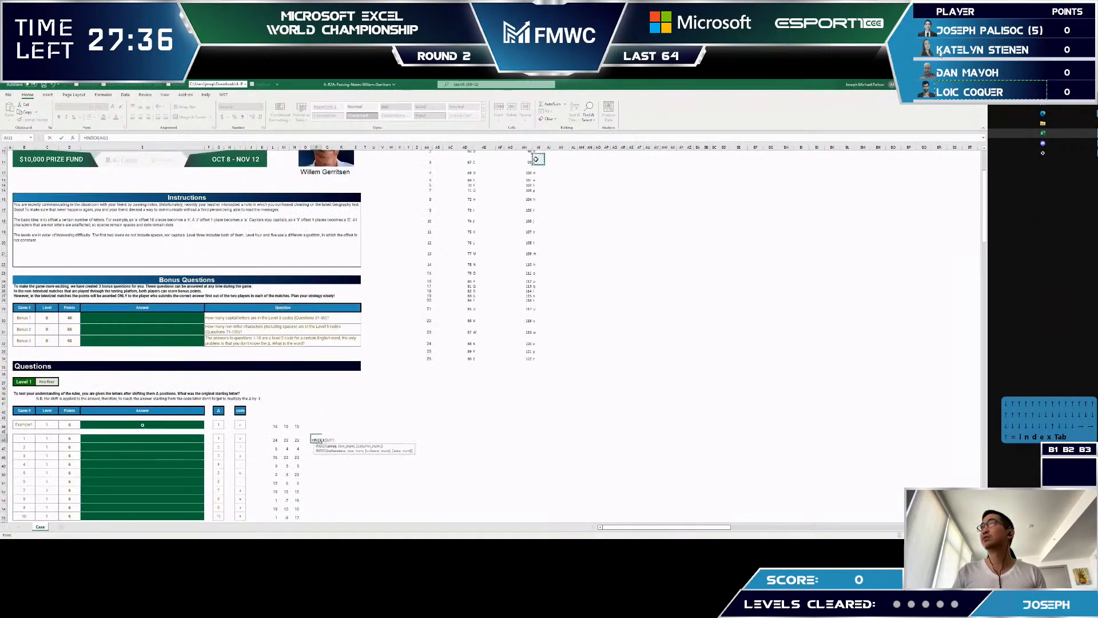
key(ctrl+Up)
key(ctrl+shift+Down)
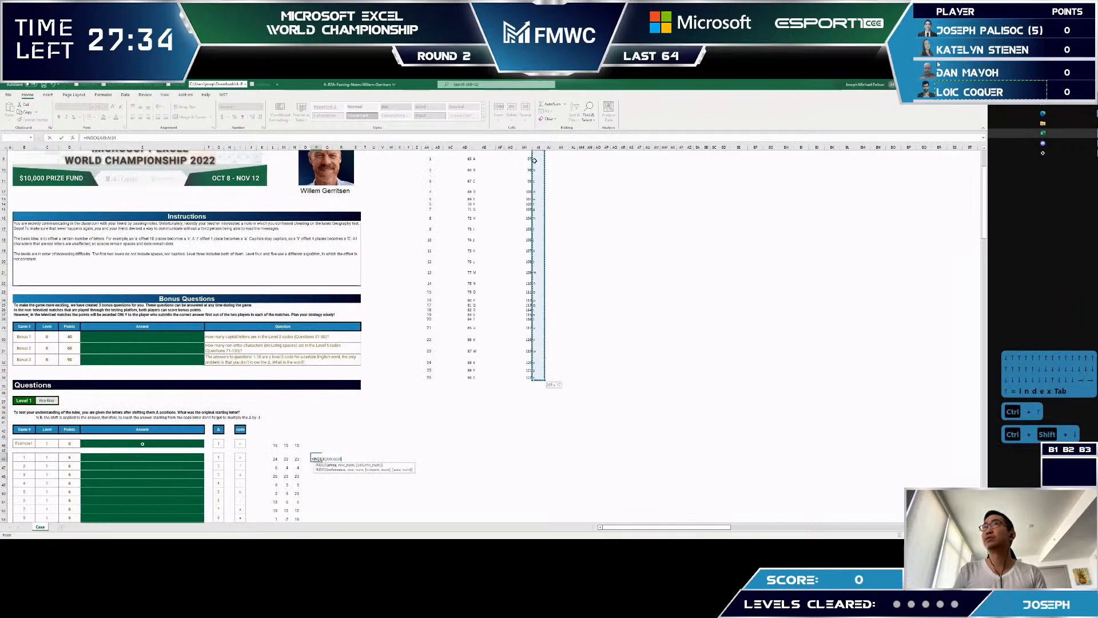
key(F4)
text(,)
scroll(368, 414, down, 1)
click(297, 428)
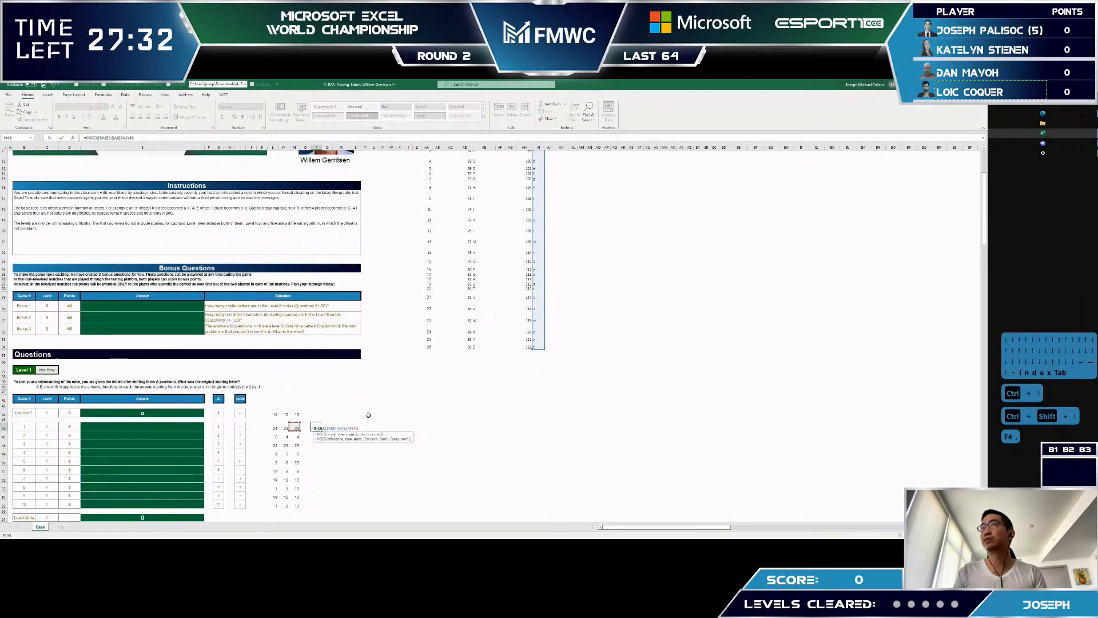
key(F4)
key(F4)
key(F4)
text())
key(Return)
key(Up)
- Fill the INDEX formula in column P down to the question 10 row
key(Left)
key(Left)
key(ctrl+Down)
key(Right)
key(Right)
key(ctrl+shift+Up)
key(ctrl+d)
key(Down)
key(Up)
- Copy the ten decoded letters in P46:P55 and submit them as the Level 1 answers
key(ctrl+Up)
key(Down)
key(Down)
key(Down)
key(Down)
key(Down)
key(Down)
key(Down)
key(ctrl+Up)
key(ctrl+shift+Down)
key(ctrl+c)
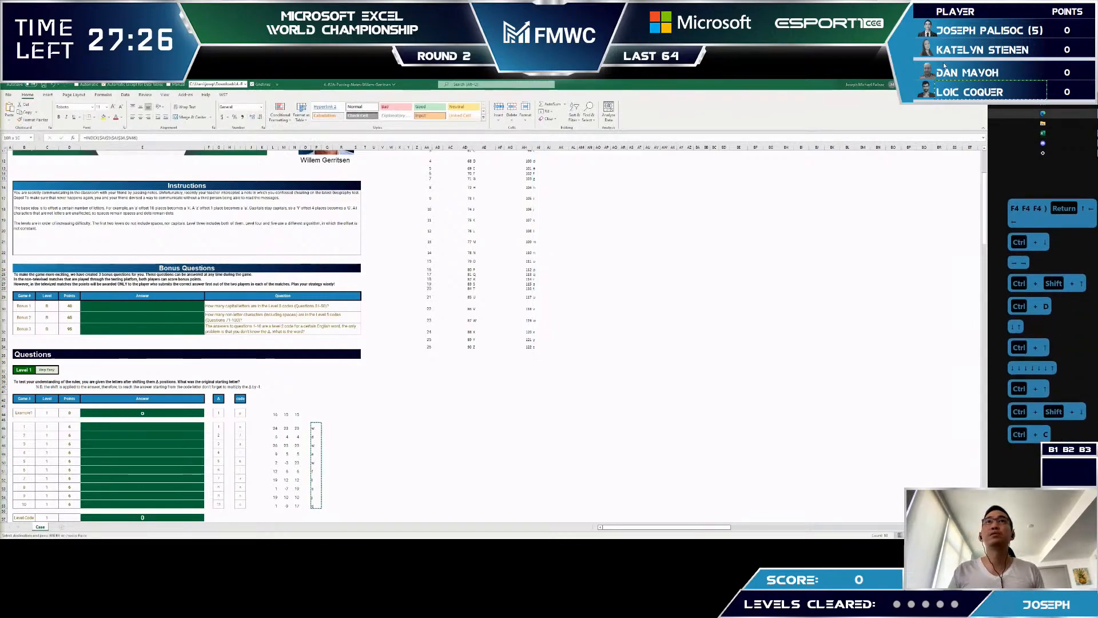
key(ctrl+v)
key(Return)
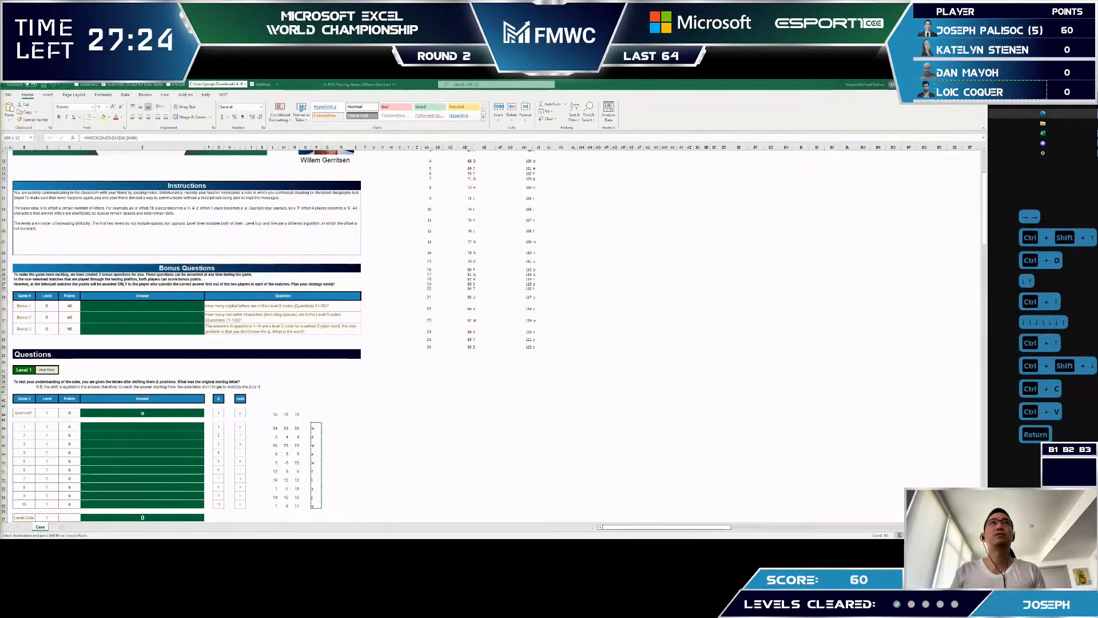
- Check the INDEX formulas behind the decoded letters for Level 1 questions 1 and 2
key(Escape)
key(Escape)
key(F2)
key(Escape)
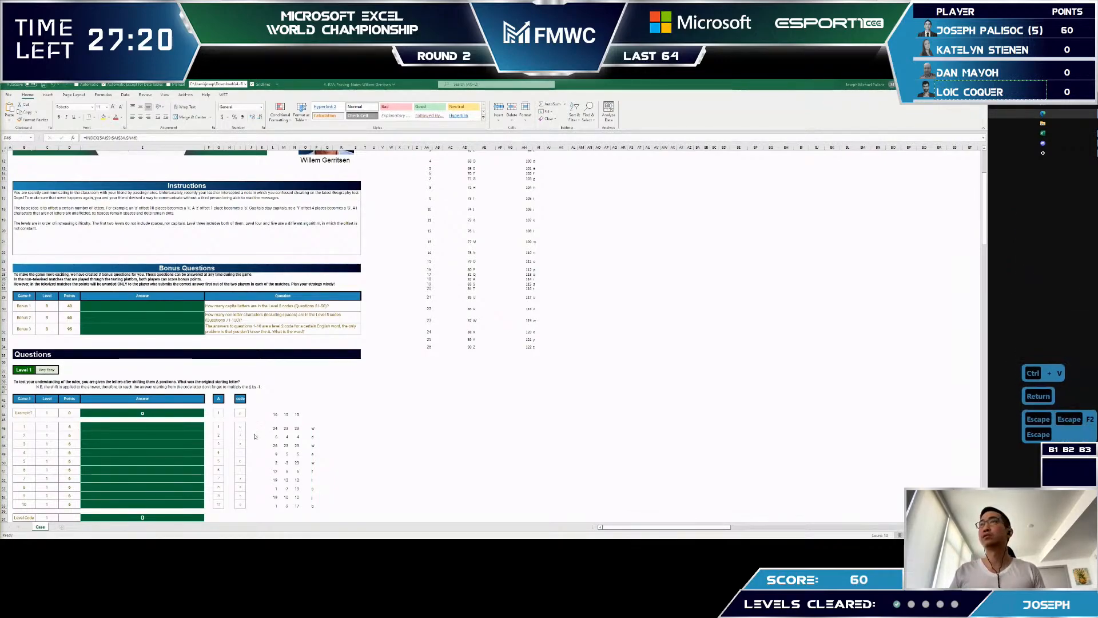
click(316, 437)
key(F2)
key(Escape)
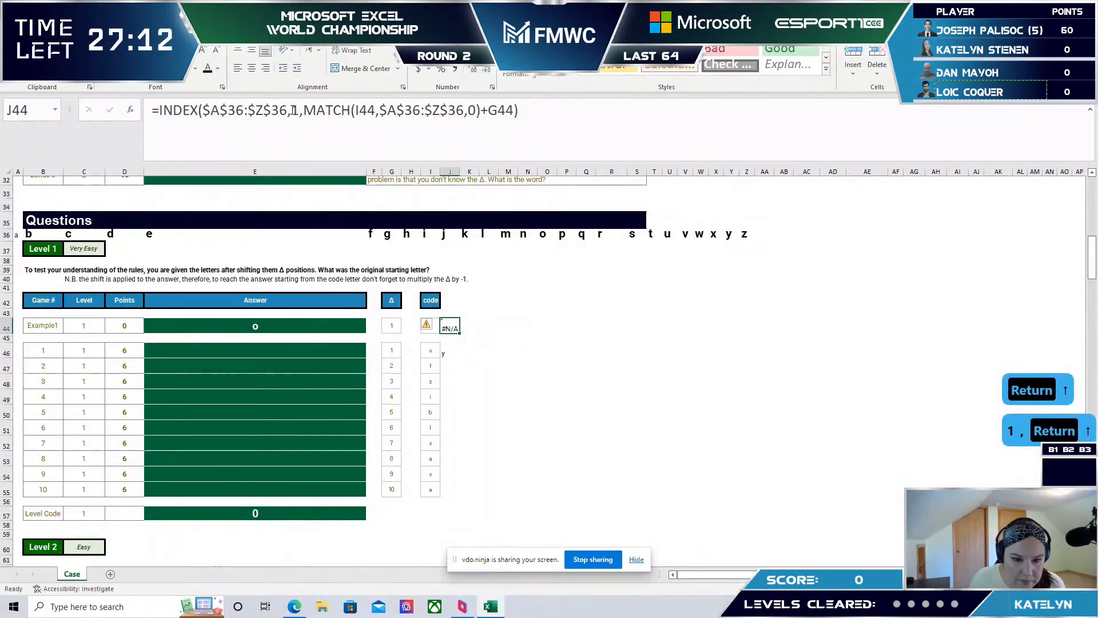
- Examine the INDEX/MATCH formula in J44 and the code letter in I44 that it looks up
click(248, 108)
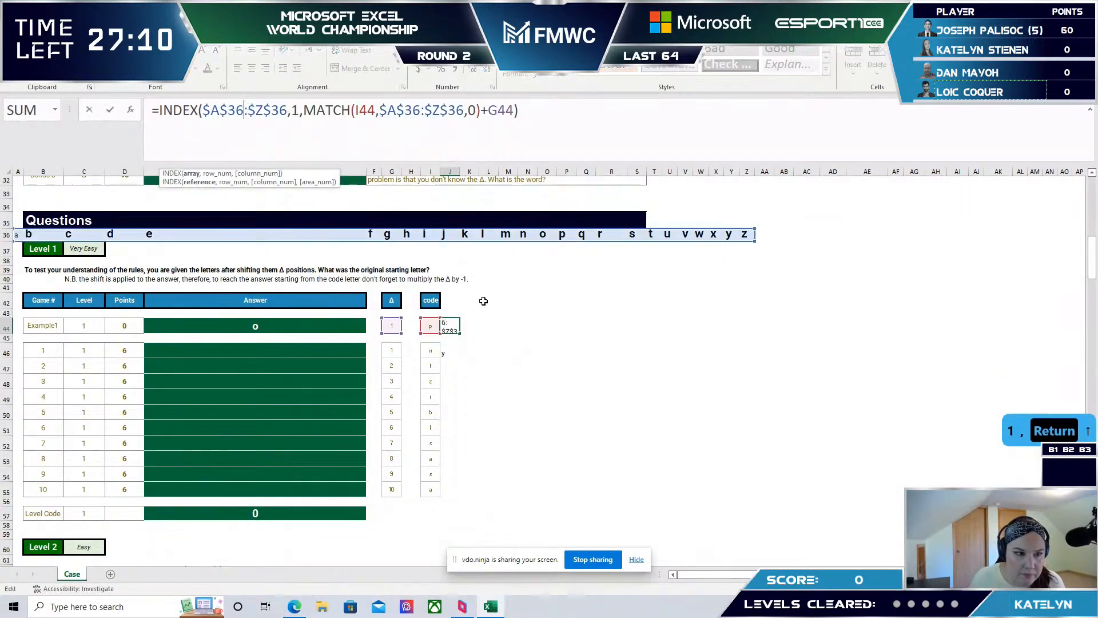
key(Return)
key(Up)
key(Left)
click(336, 148)
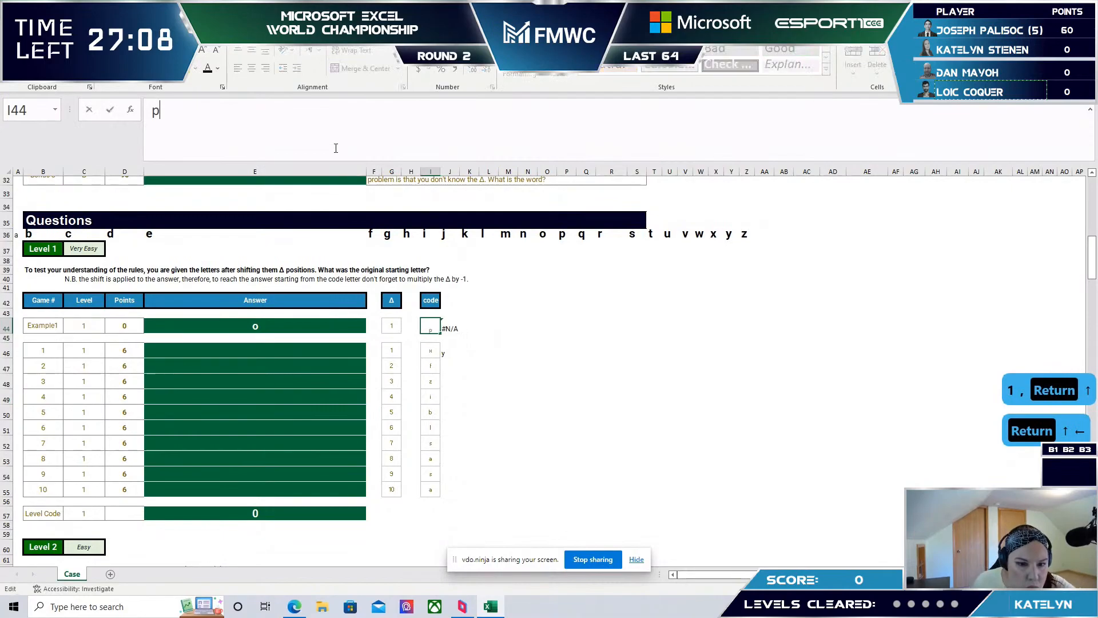
key(Return)
key(Up)
key(Right)
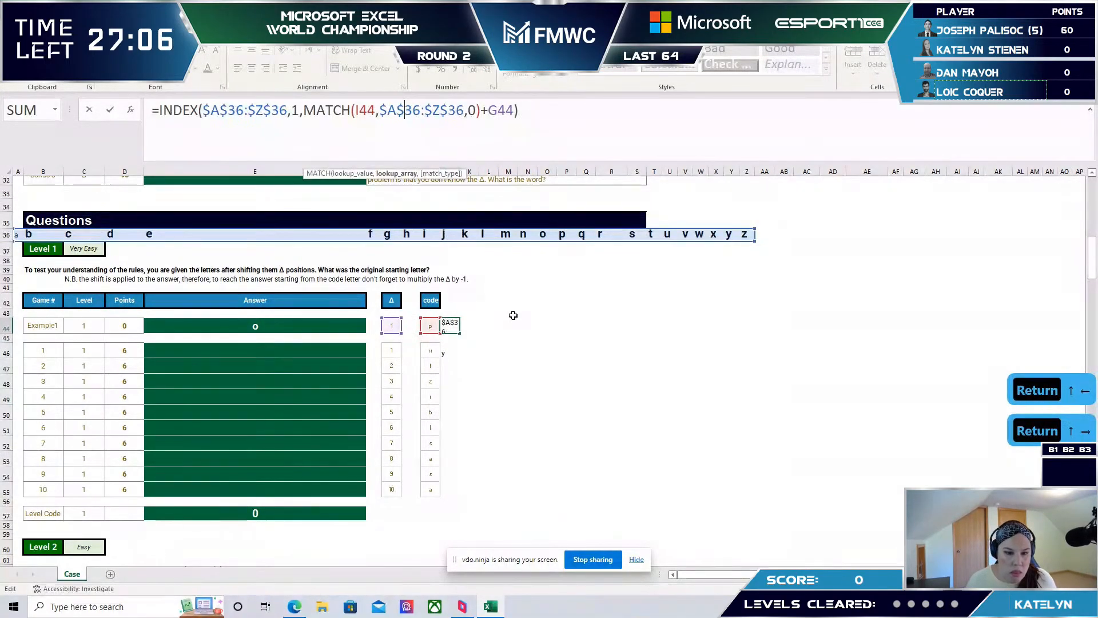
key(Return)
- Copy the INDEX/MATCH formula from J46 down to J55 and autofit column J
key(Down)
key(ctrl+c)
key(Left)
key(ctrl+Down)
key(Right)
key(ctrl+shift+Up)
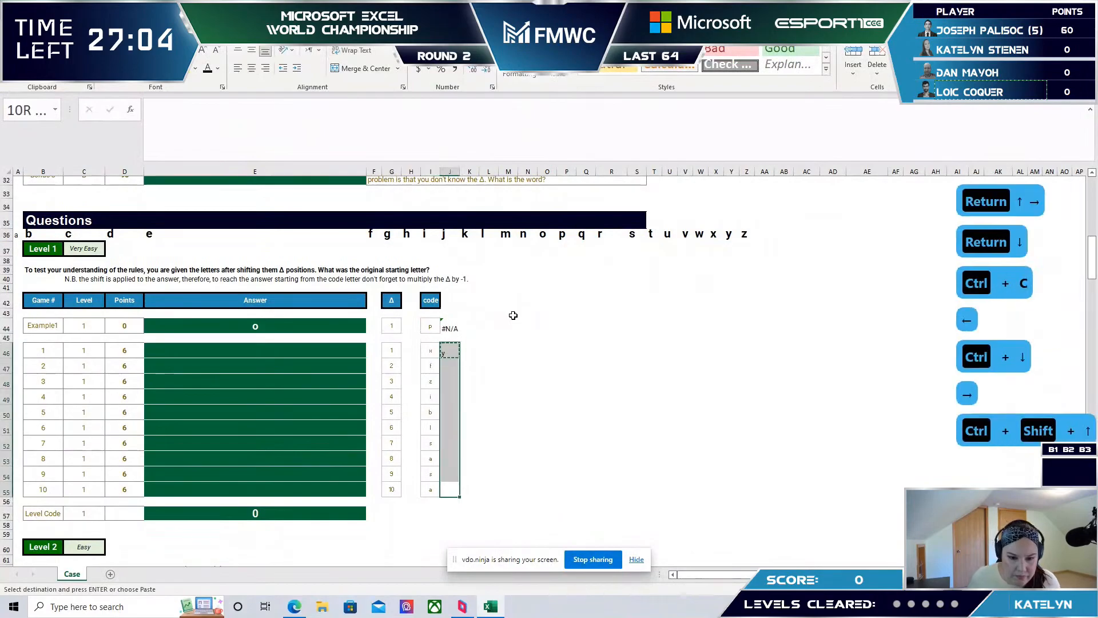
key(ctrl+v)
double_click(460, 171)
- Inspect question 3's formula in J48 and the arguments of its MATCH function
scroll(465, 342, down, 1)
click(449, 353)
click(372, 125)
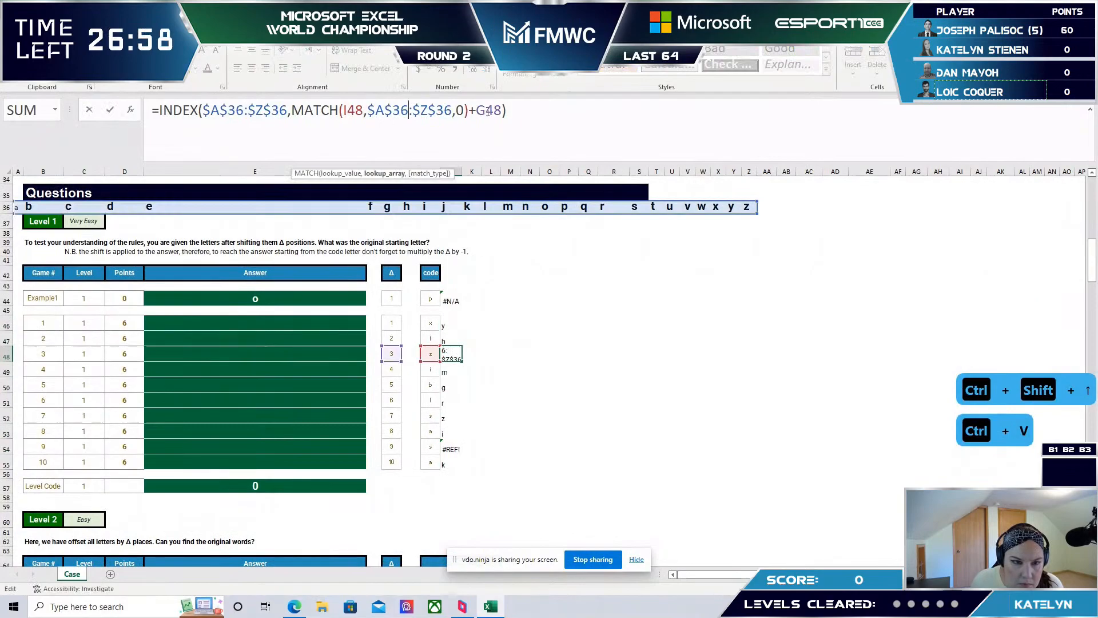
click(325, 108)
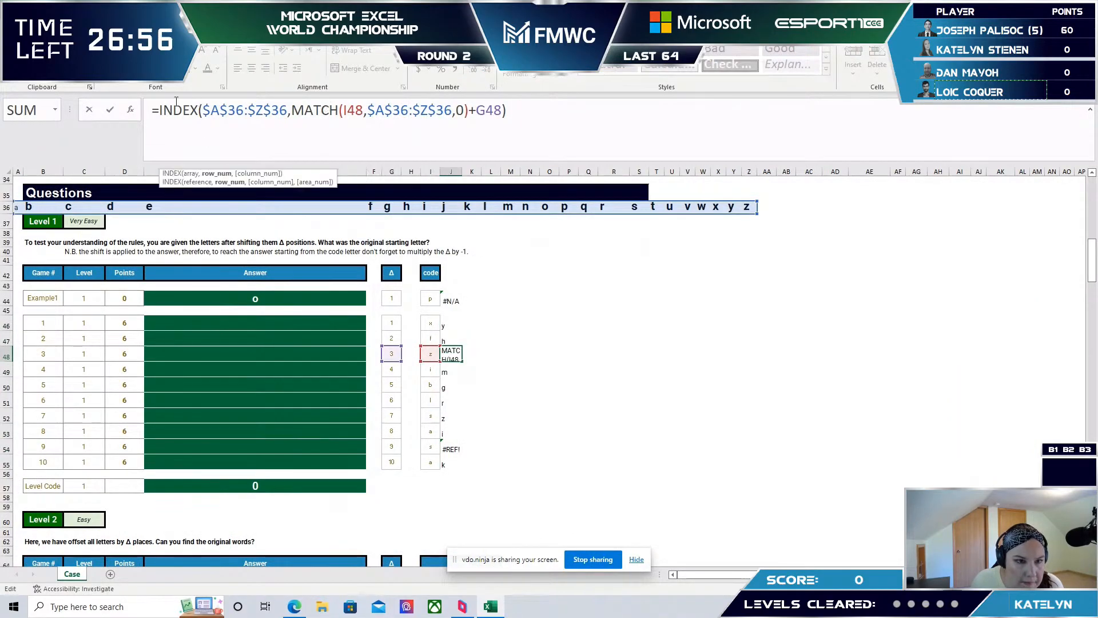
click(133, 110)
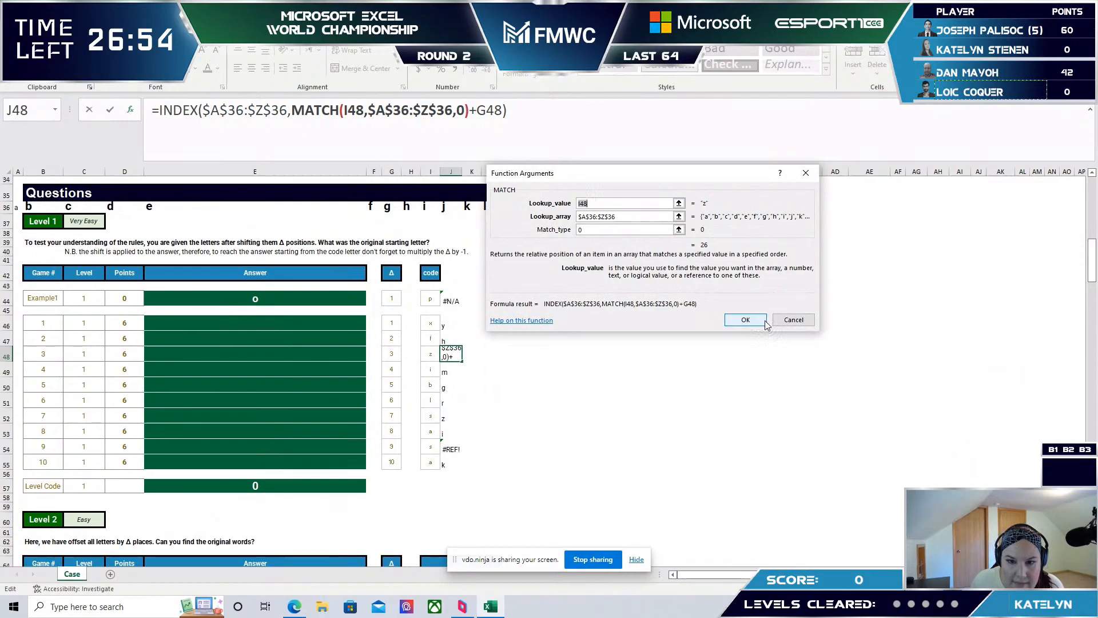
click(745, 320)
- Wrap the MATCH plus G44 part of the J44 formula in MOD with divisor 26
key(Up)
key(Up)
key(Up)
key(Up)
click(303, 116)
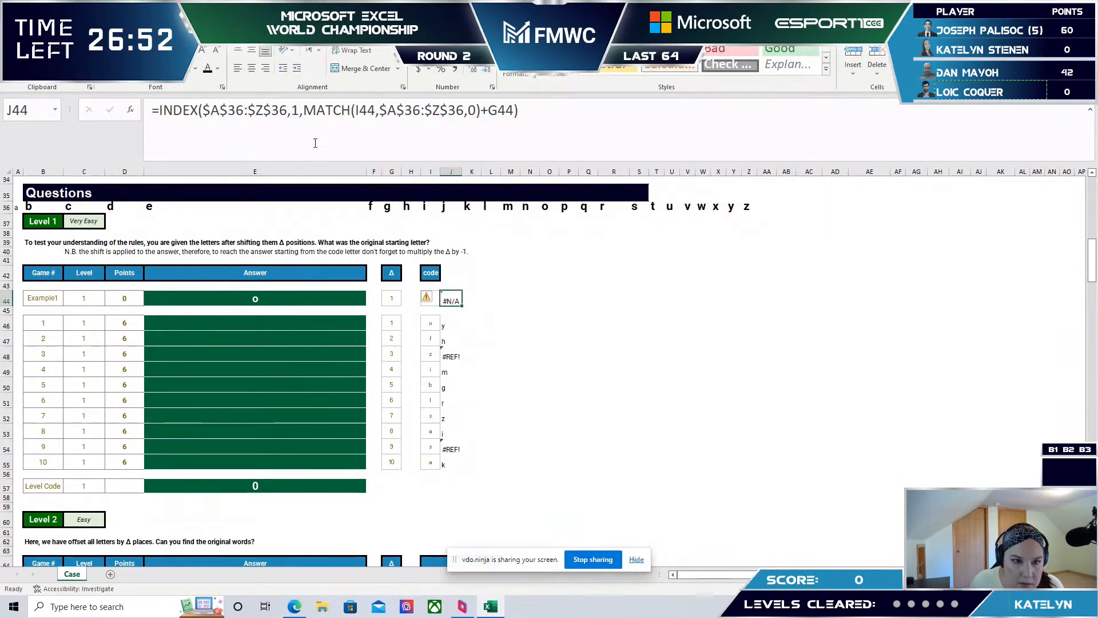
text(mod()
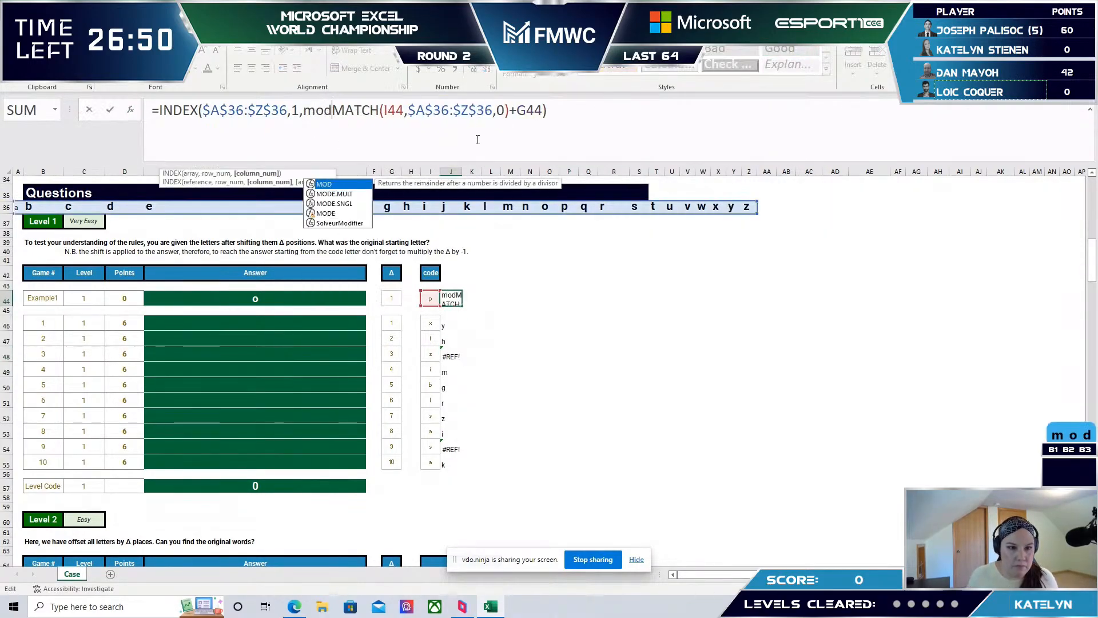
click(573, 109)
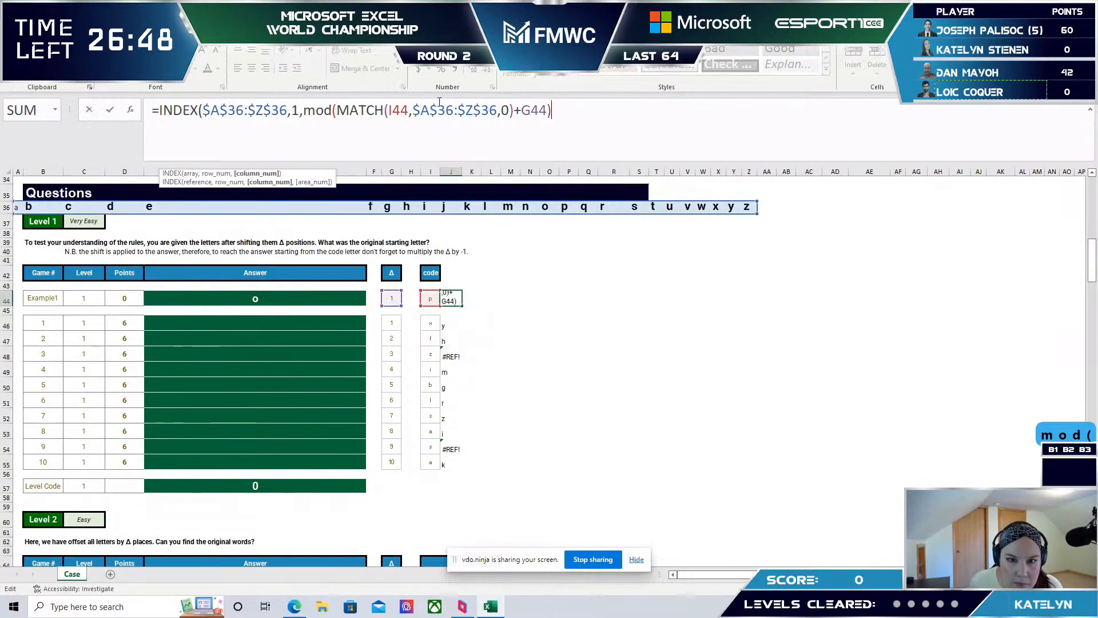
click(550, 113)
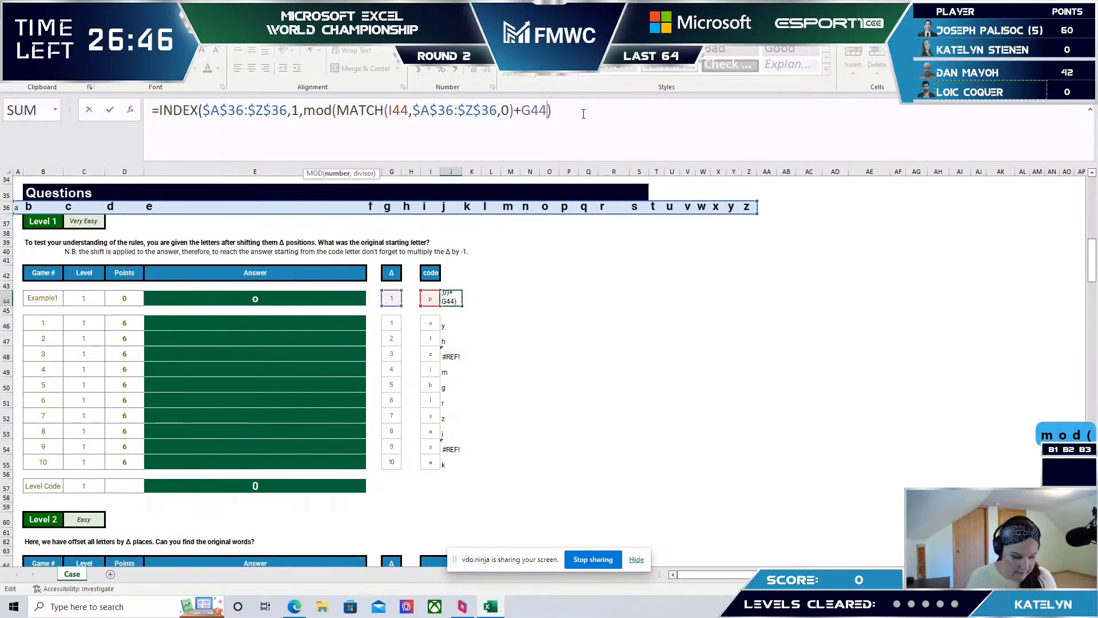
text(,26)
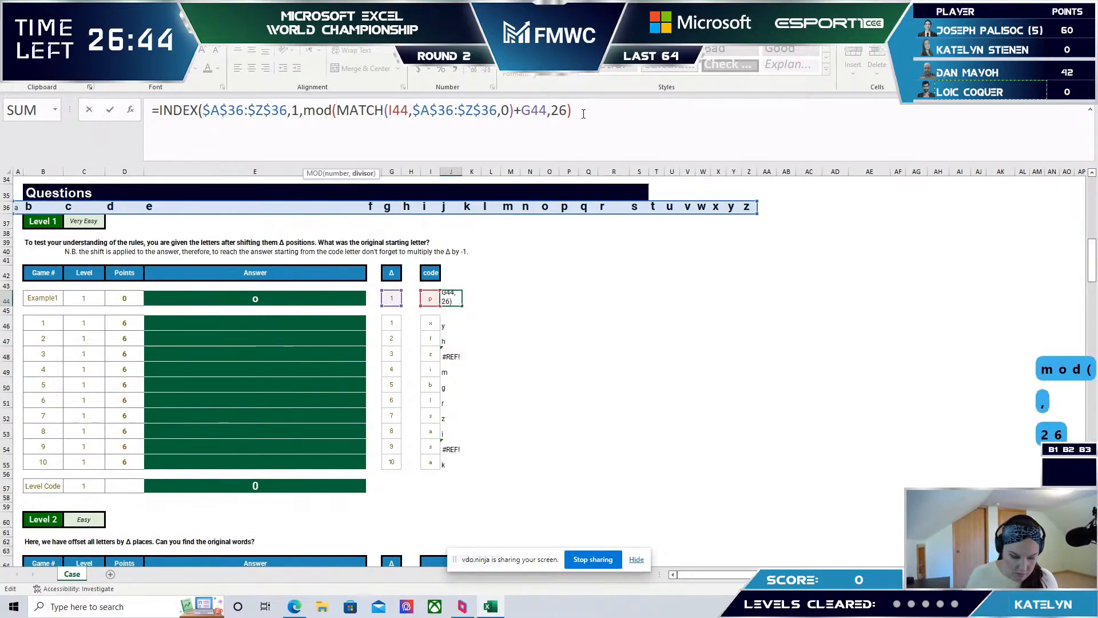
text())
key(Return)
- Copy the MOD version of the formula from J44 into J48 and J54 for questions 3 and 9
key(Up)
key(ctrl+c)
key(Down)
key(Down)
key(Down)
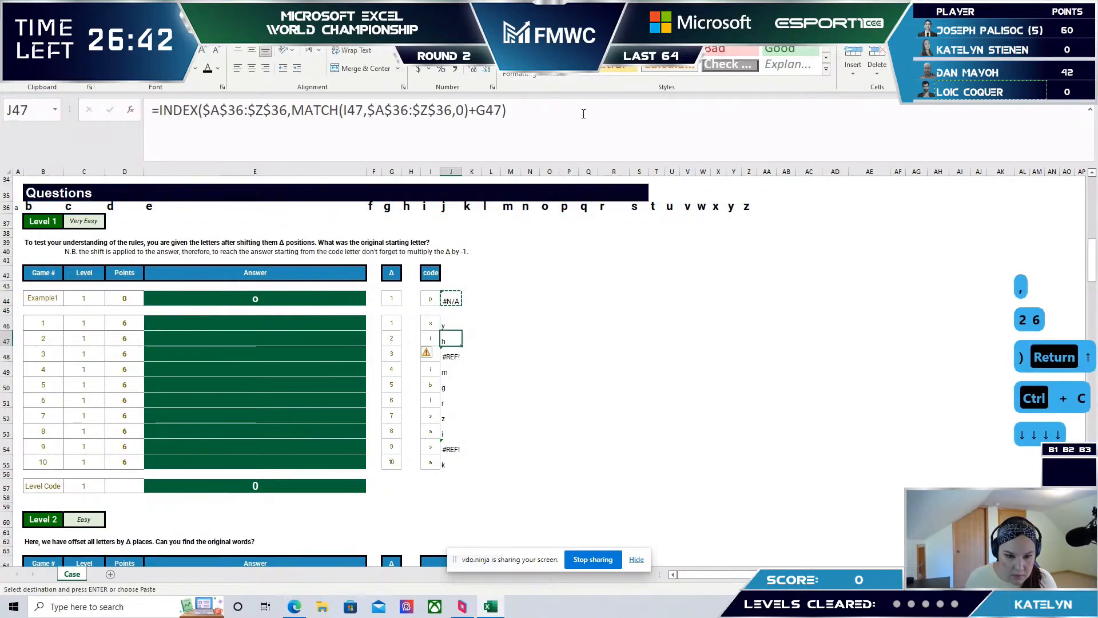
key(ctrl+v)
key(ctrl+Down)
key(Up)
key(ctrl+v)
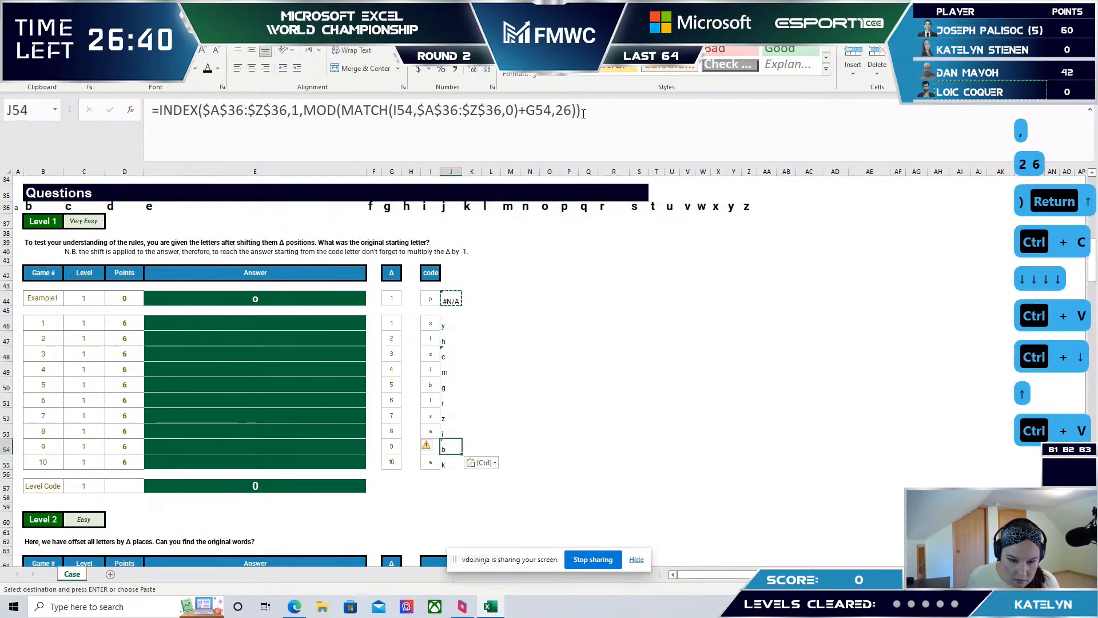
- Enter =J46 in question 1's answer cell E46 to pull in its computed letter
drag(450, 325, 452, 462)
click(317, 324)
text(=)
key(Right)
key(Right)
key(Right)
key(Right)
key(Right)
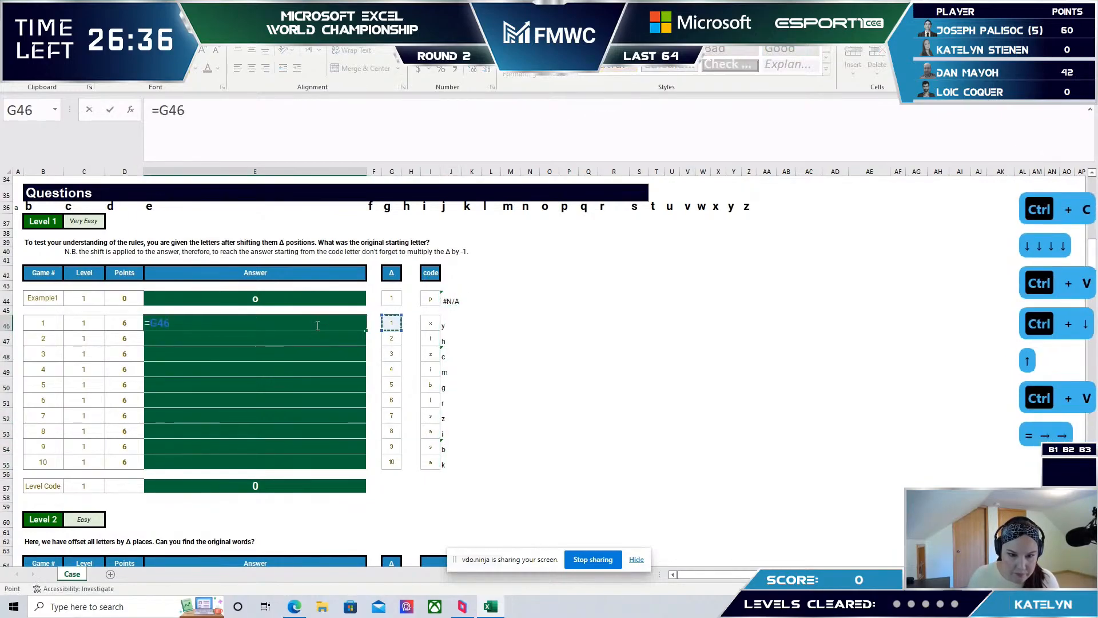
key(Return)
- Copy the E46 reference down to the question 10 answer in E55 and copy all ten answers
key(Up)
key(ctrl+c)
key(shift+Down)
key(shift+Down)
key(shift+Down)
key(shift+Down)
key(shift+Down)
key(shift+Down)
key(shift+Down)
key(shift+Down)
key(shift+Down)
key(shift+Down)
key(shift+Down)
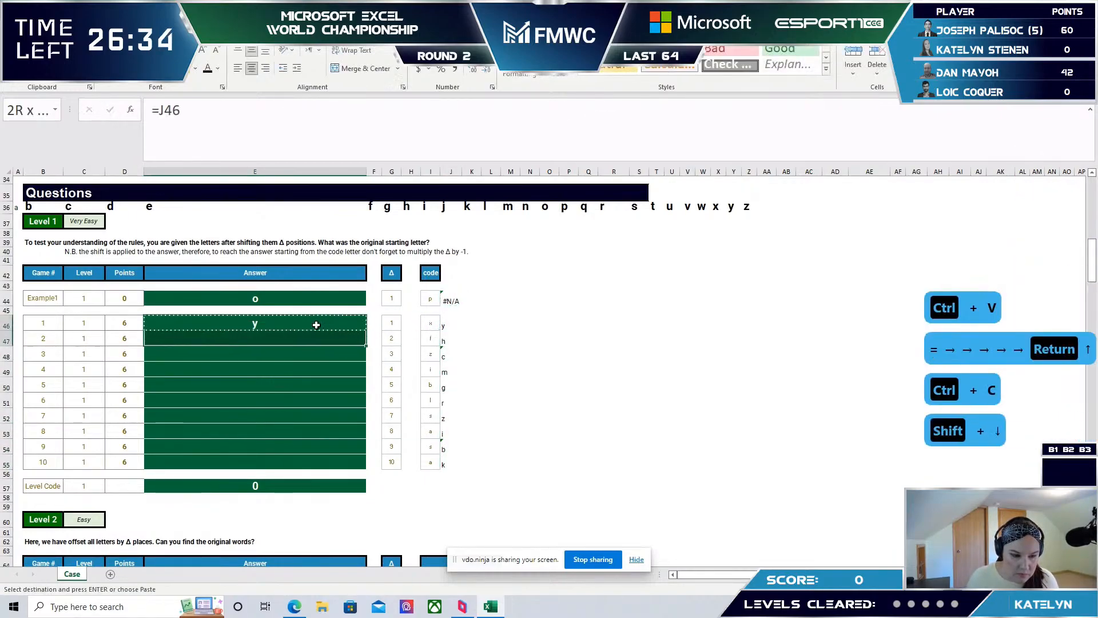
key(shift+Up)
key(shift+Up)
key(ctrl+v)
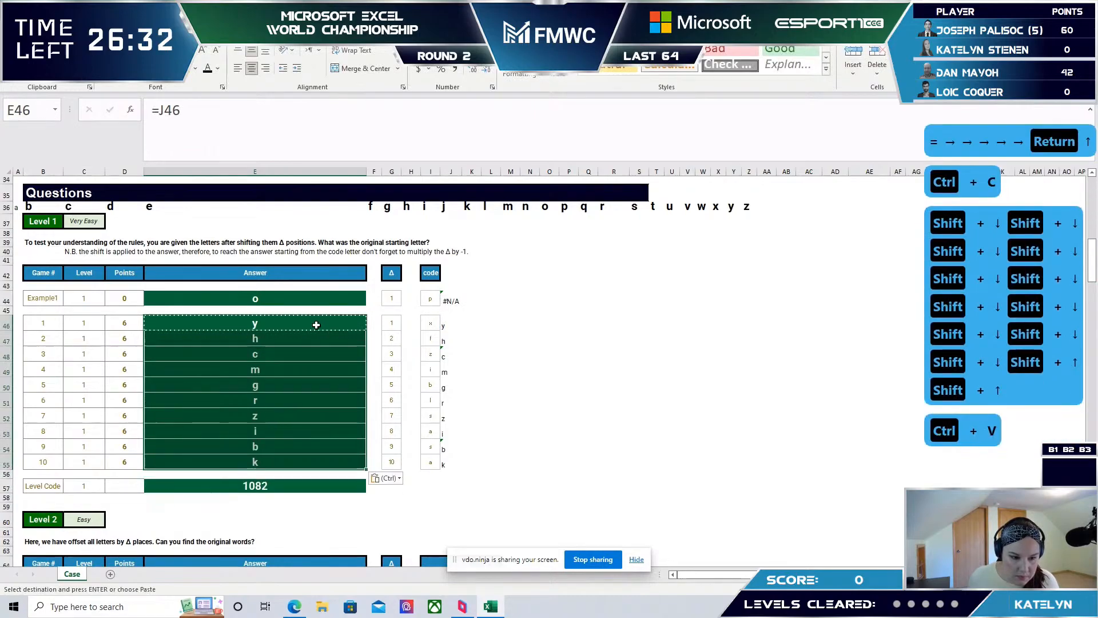
key(ctrl+c)
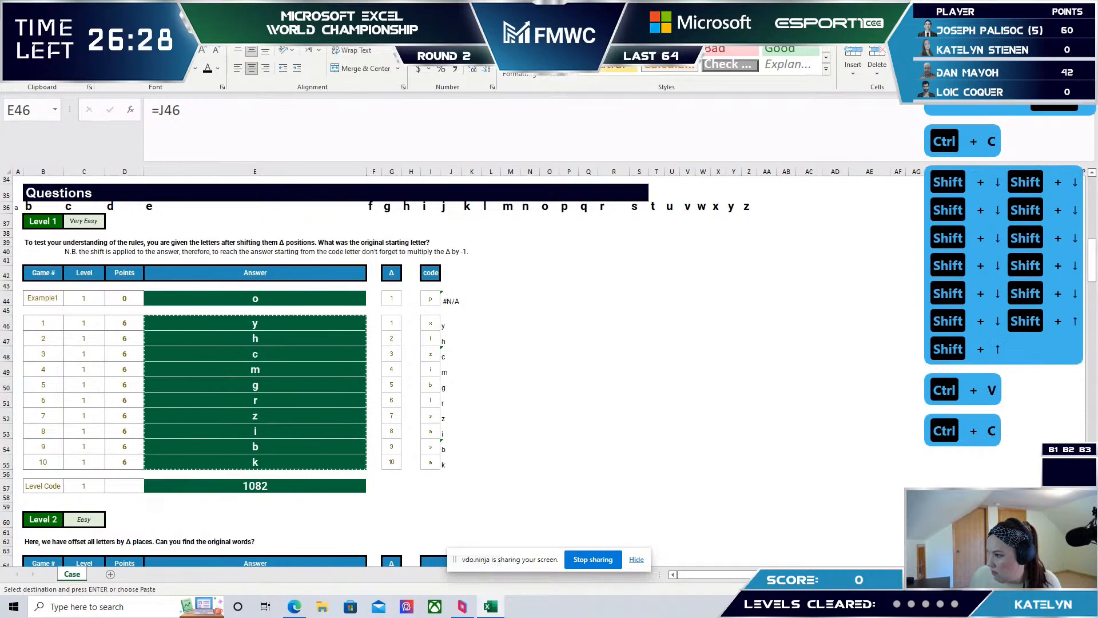
key(Return)
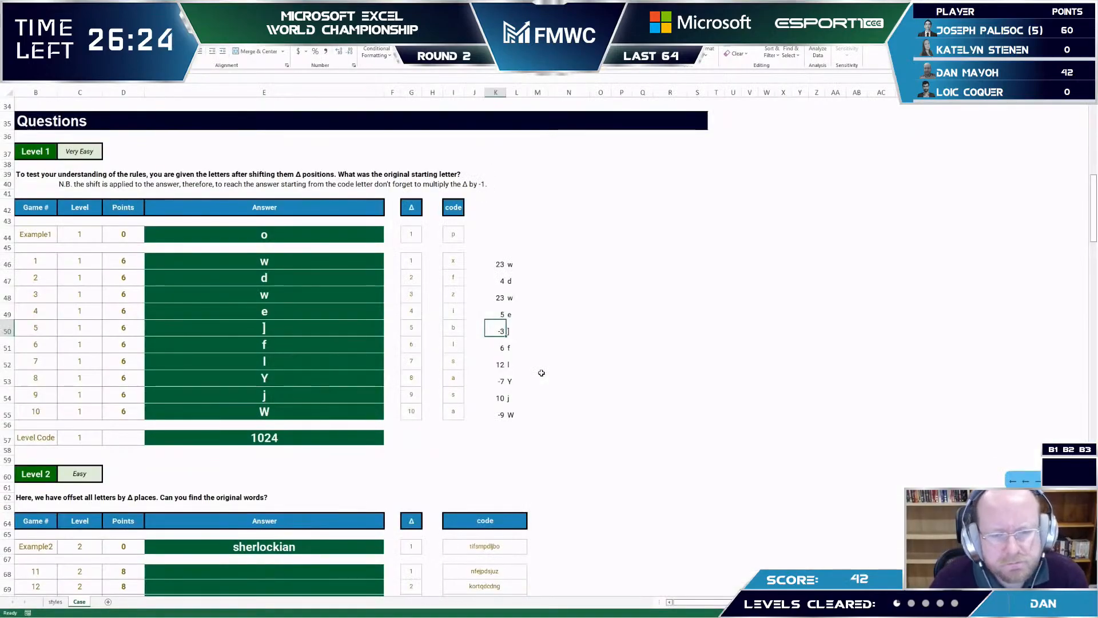
- Add +10*26 after G46 in the number argument of K46's MOD formula
key(Right)
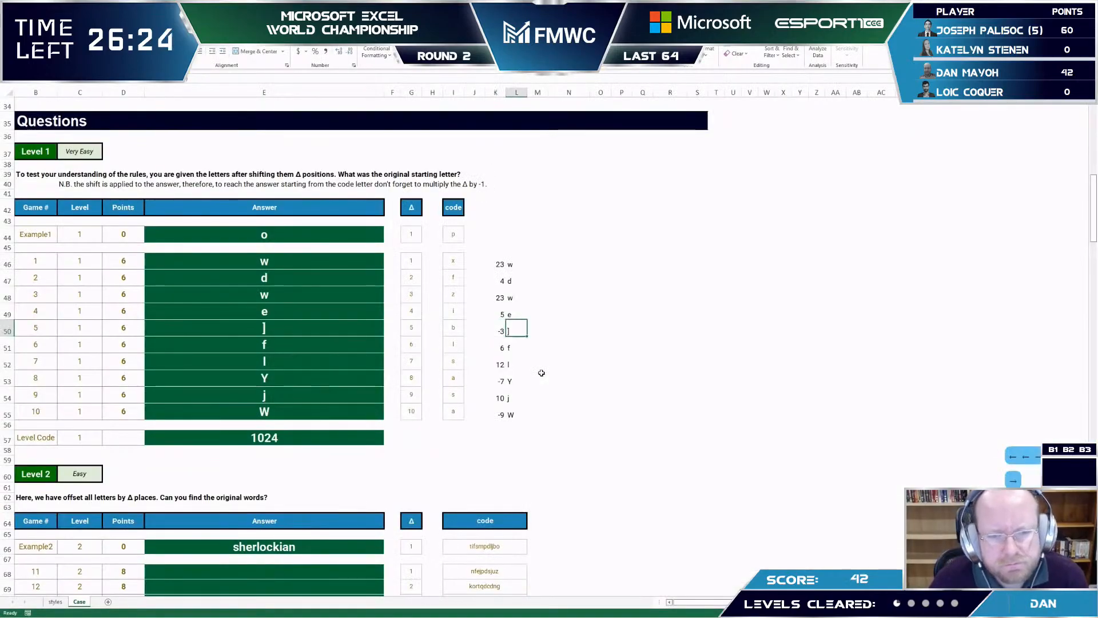
key(Left)
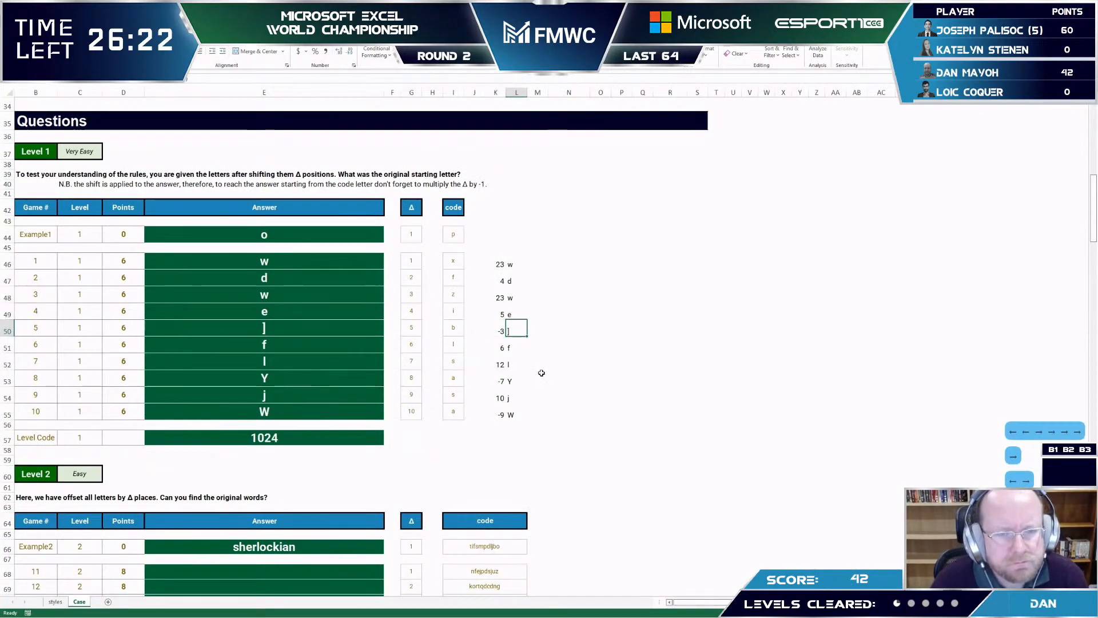
key(ctrl+Up)
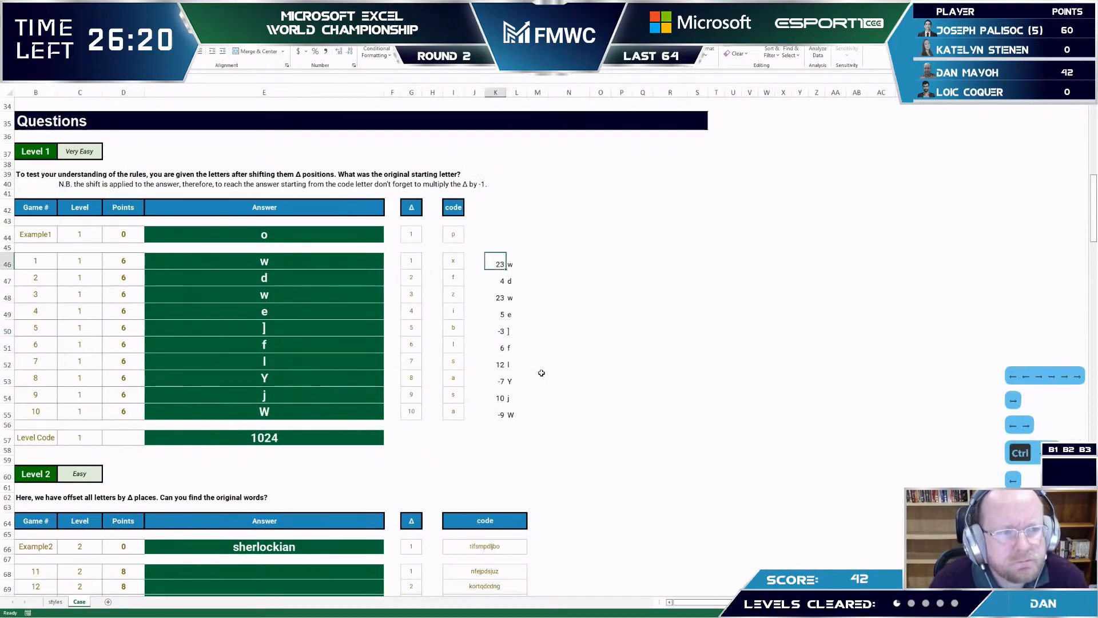
key(Right)
key(ctrl+shift+Down)
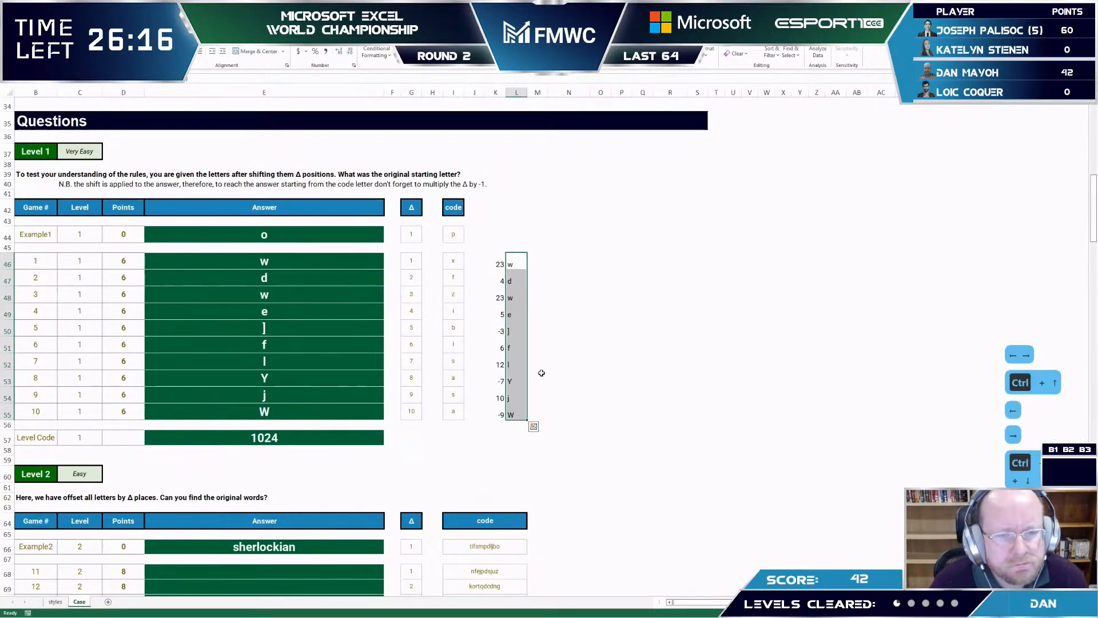
key(Left)
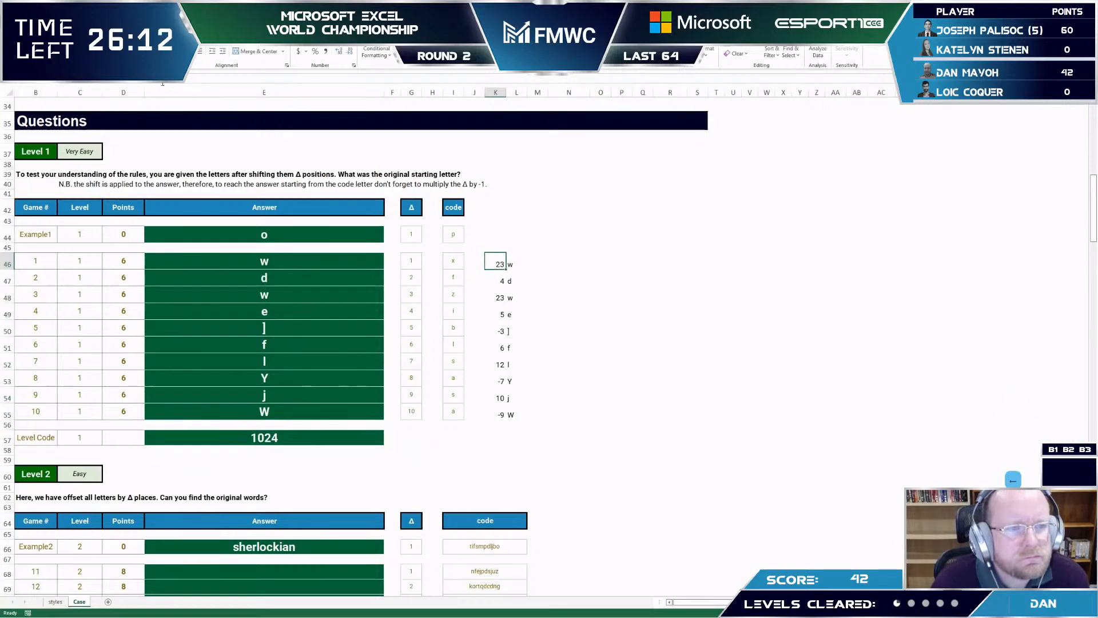
key(F2)
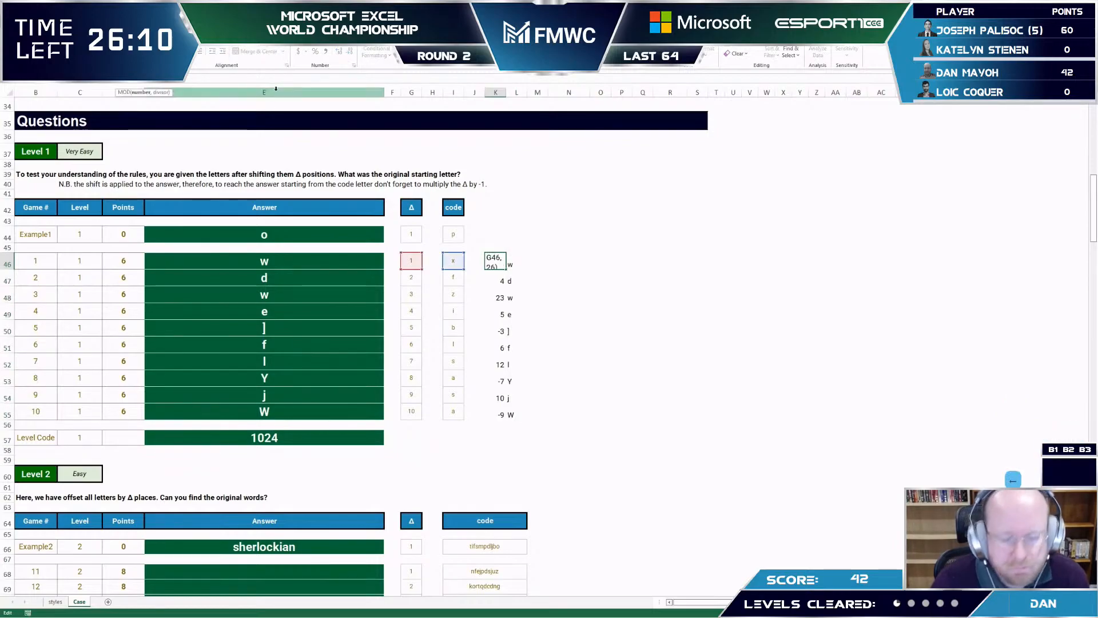
text(+)
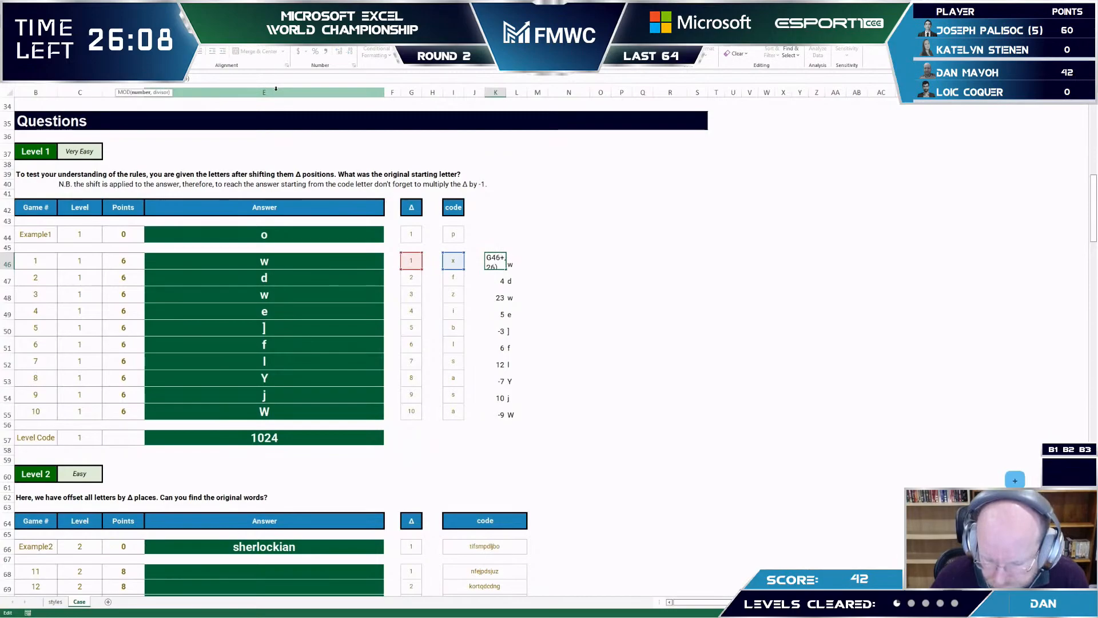
text(10)
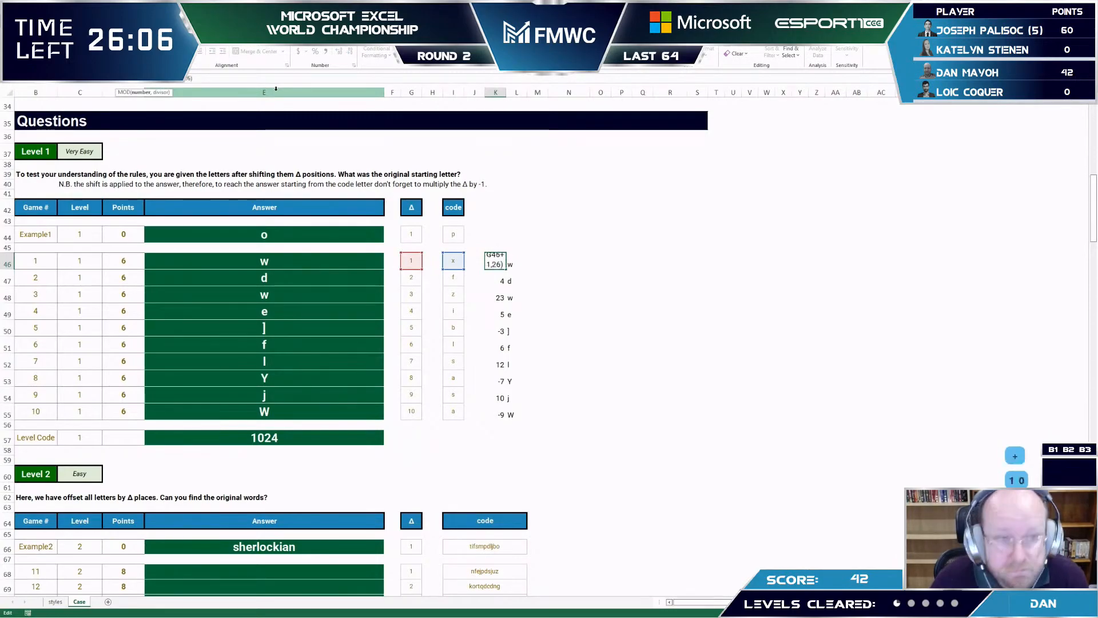
text(*26)
key(Return)
- Apply the revised K46 formula to the whole range K46:K55
key(Up)
key(ctrl+shift+Down)
key(F2)
key(ctrl+Return)
- Copy the decoded letters in L46:L55 and paste them as values into the Level 1 answers starting at E46
key(Right)
key(ctrl+shift+Down)
key(ctrl+c)
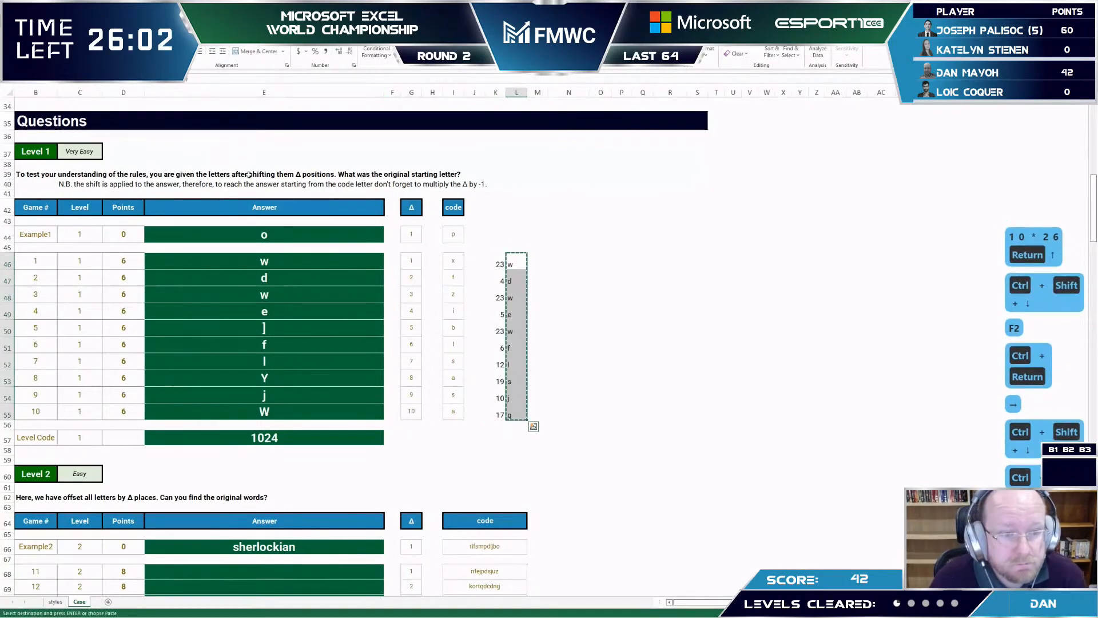
click(263, 260)
key(alt+e)
key(s)
key(v)
key(Return)
- Copy the ten Level 1 answers in E46:E55 and submit them on the answer page
key(ctrl+c)
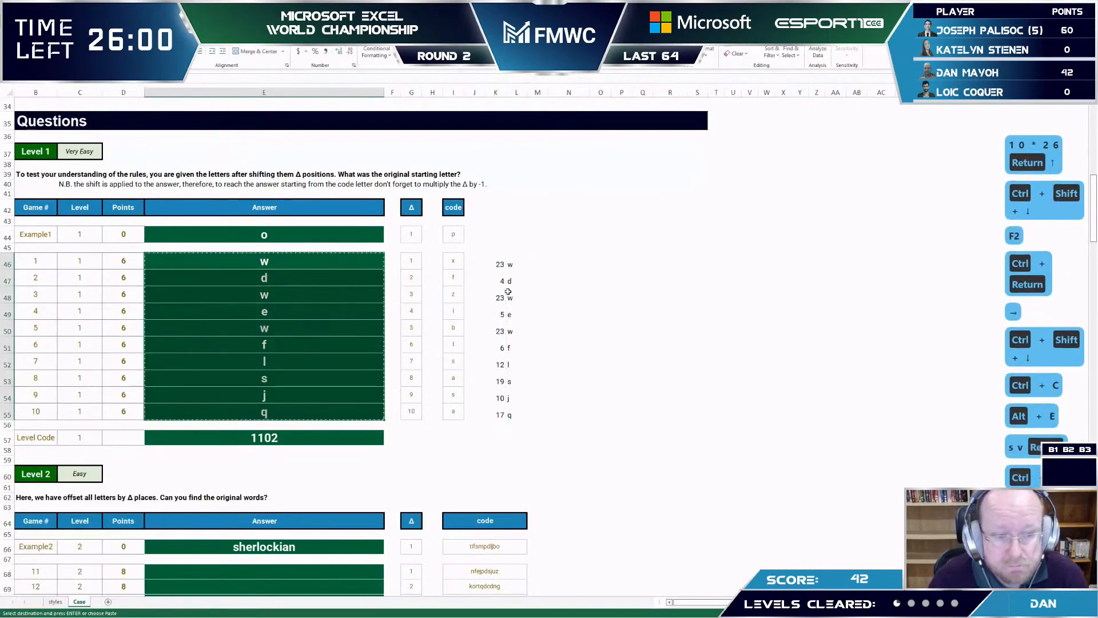
key(alt+Tab)
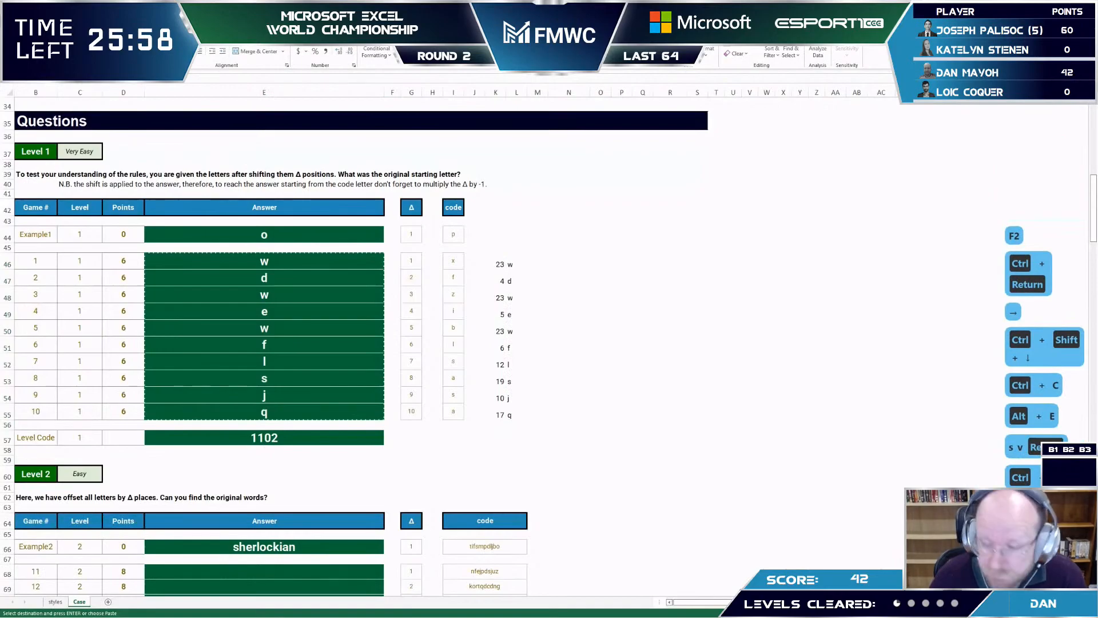
key(ctrl+v)
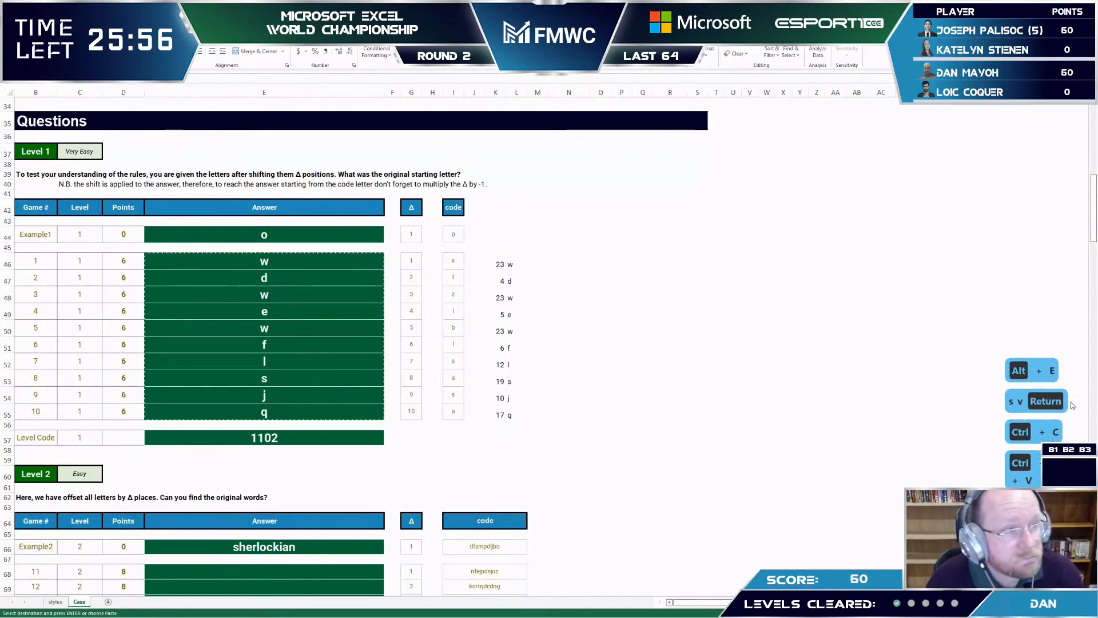
key(Escape)
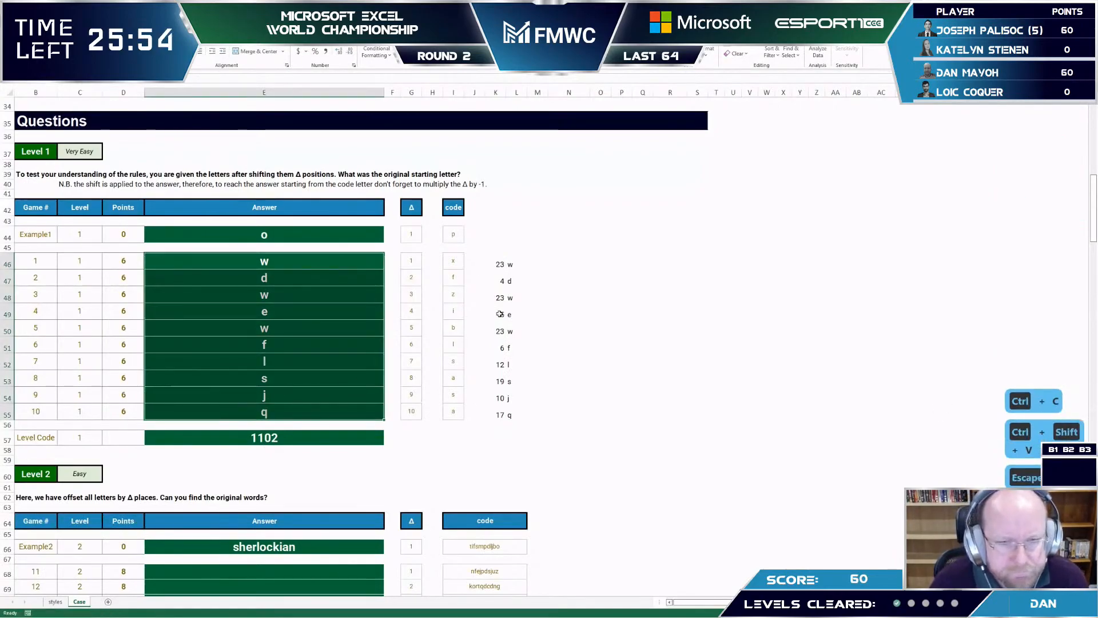
click(496, 295)
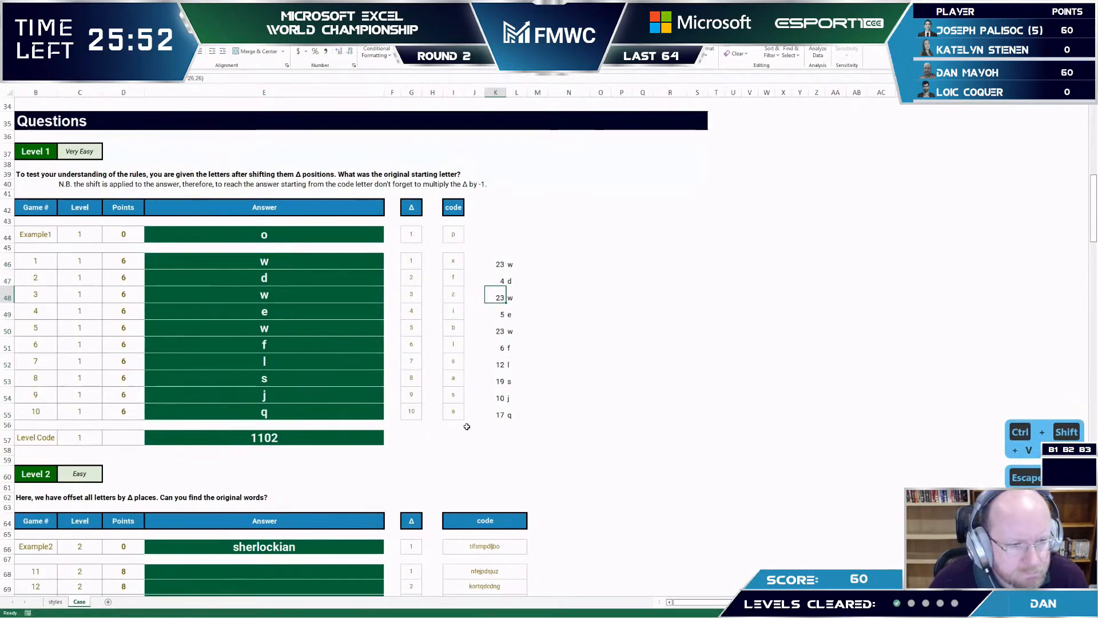
- In B5 of the styles sheet, enter an INDEX formula over the Level 2 codes $I$68:$L$87 of the Case sheet with row number 1
scroll(467, 426, down, 3)
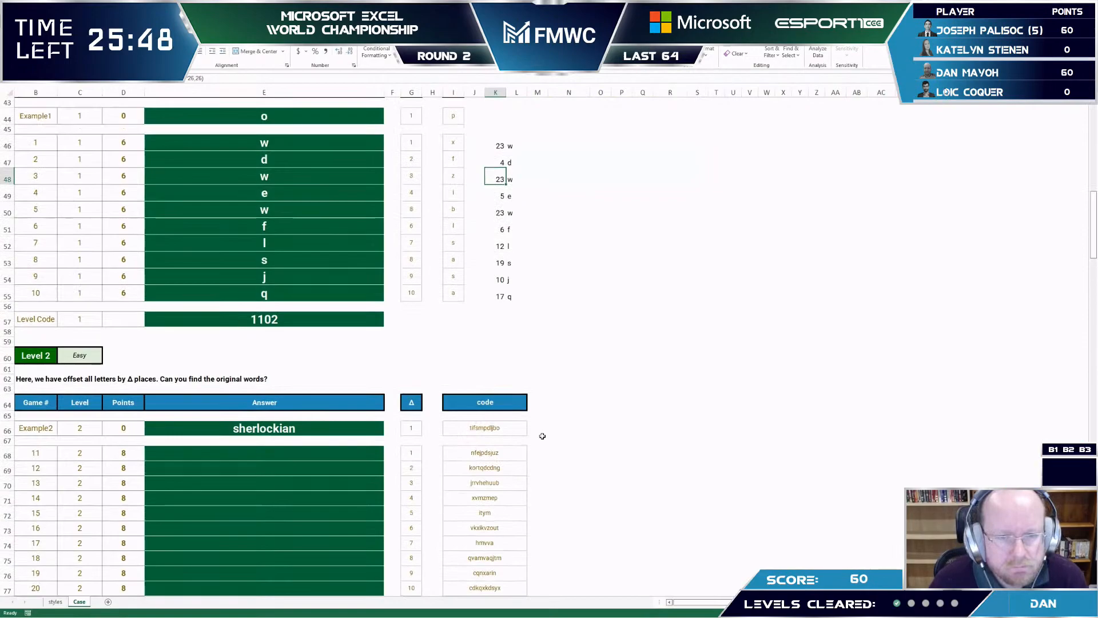
click(580, 418)
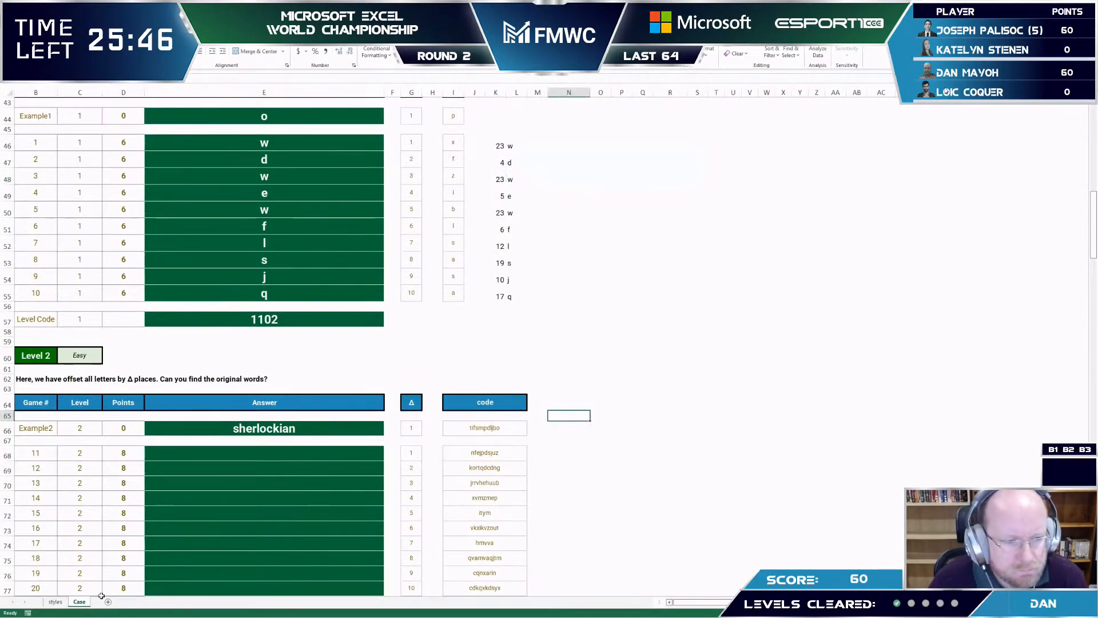
scroll(60, 549, down, 4)
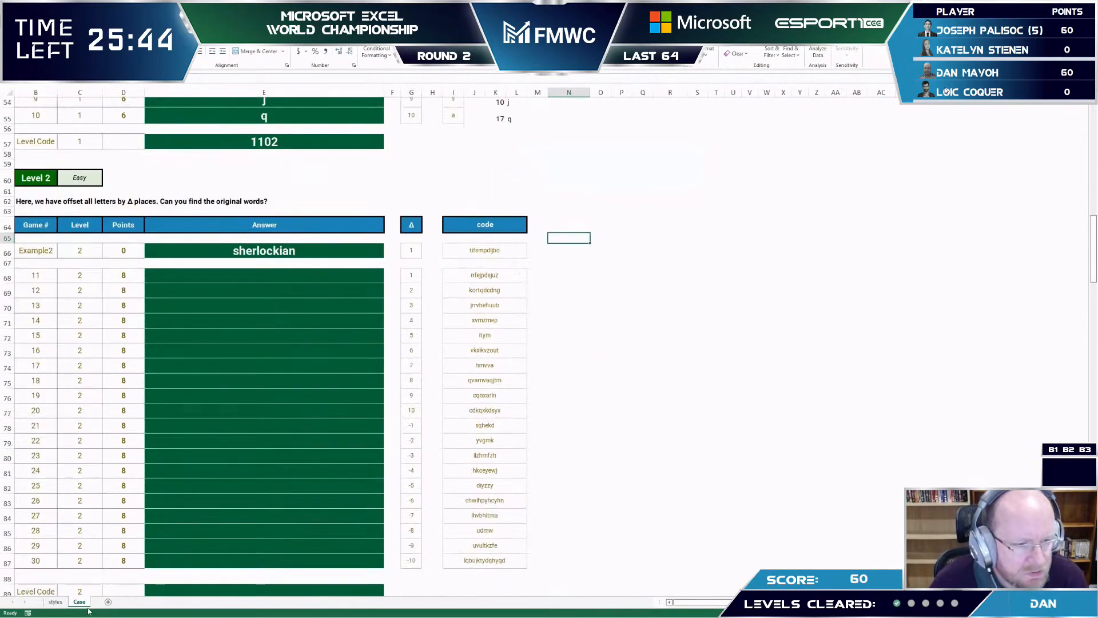
click(55, 601)
click(77, 604)
click(56, 601)
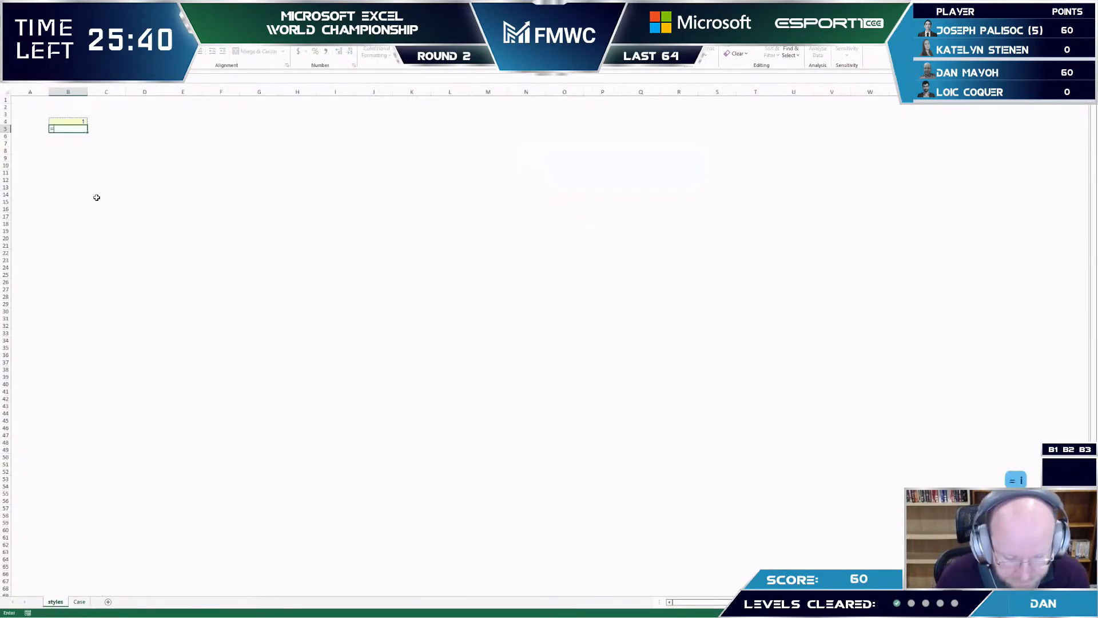
text(=index()
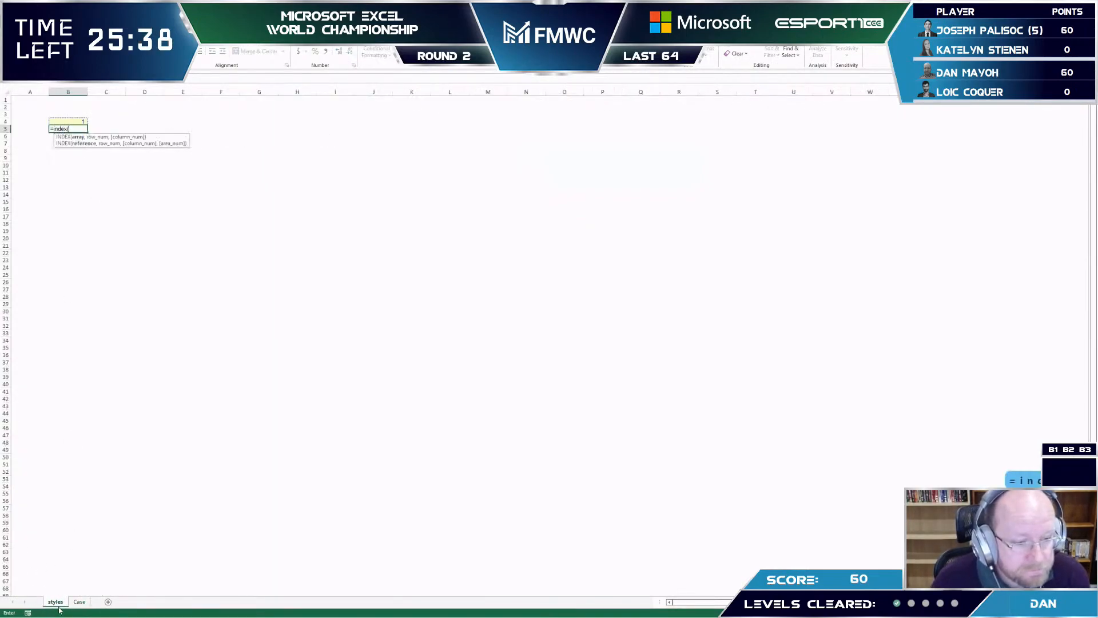
click(79, 602)
drag(484, 283, 486, 563)
text(,)
key(Return)
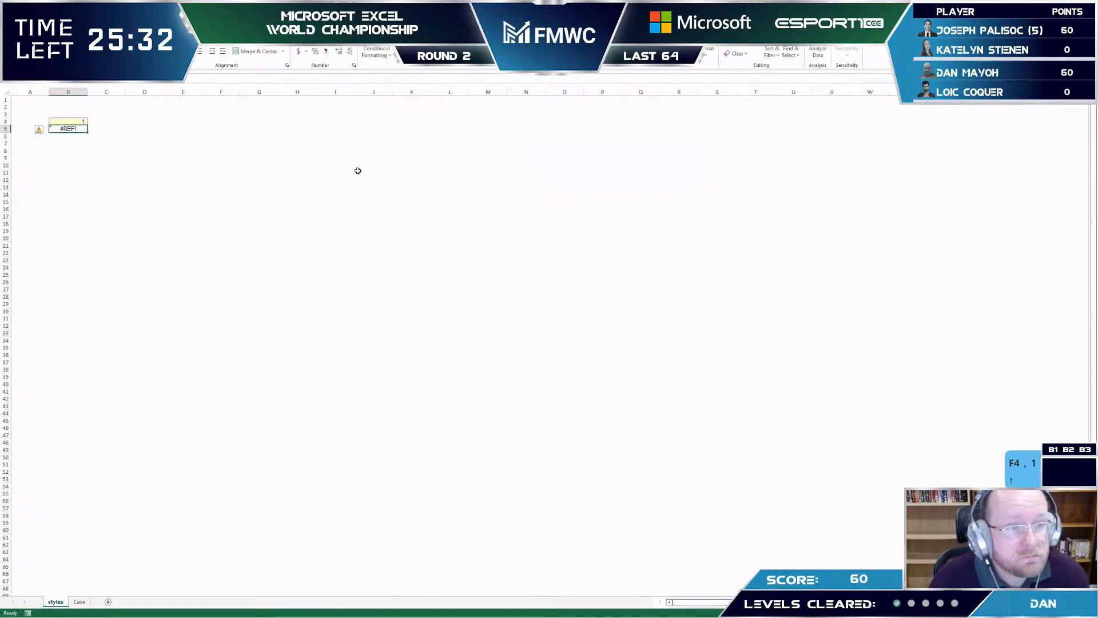
- Replace the fixed row number in the styles sheet's B5 INDEX formula with a reference to B4
key(F2)
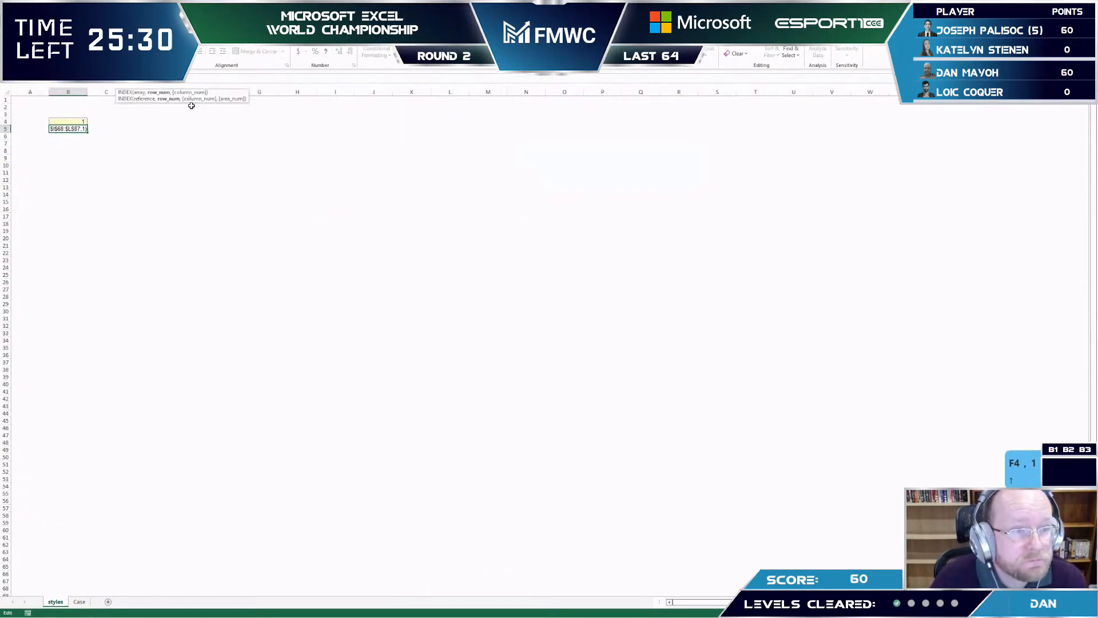
key(BackSpace)
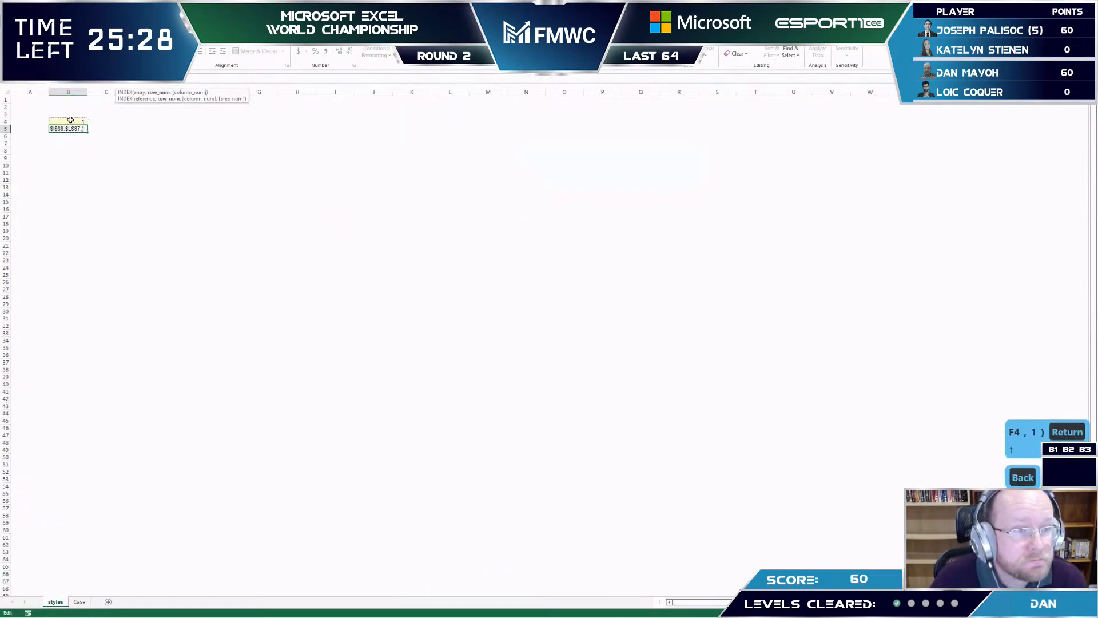
click(71, 120)
key(Return)
- Check the code cells on the Case sheet and correct the B5 INDEX formula to return the code word numbered in B4
click(79, 601)
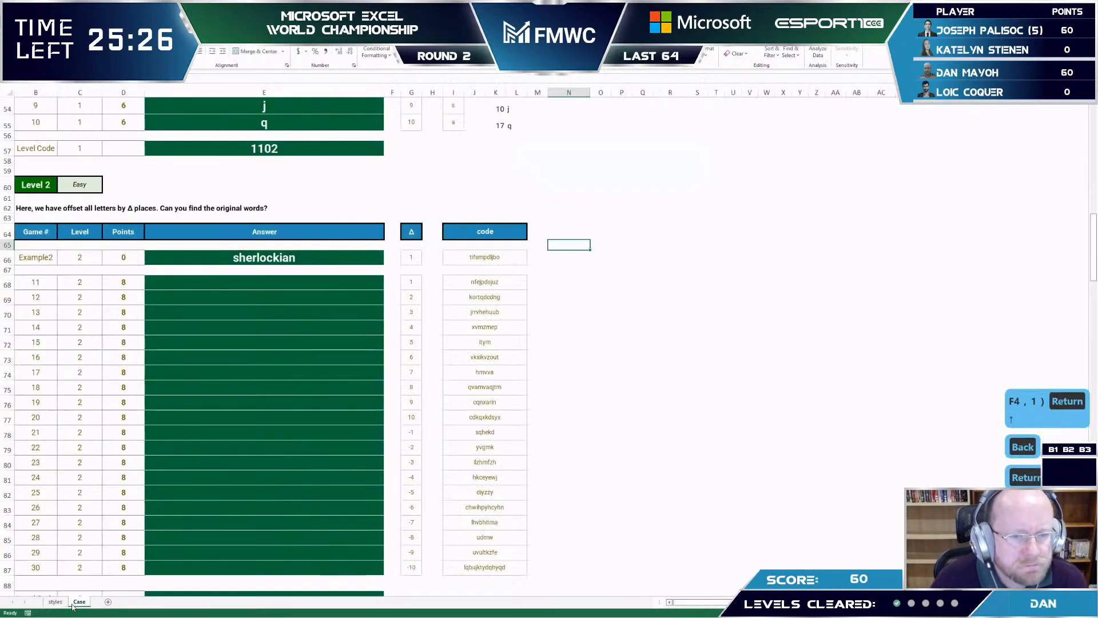
click(487, 311)
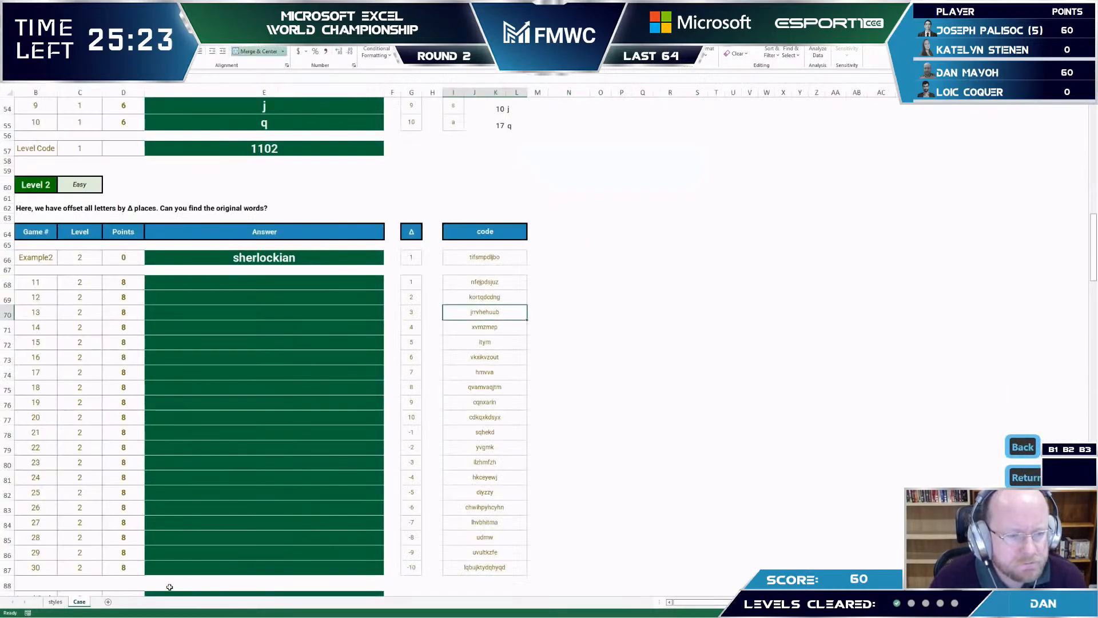
click(55, 601)
click(255, 79)
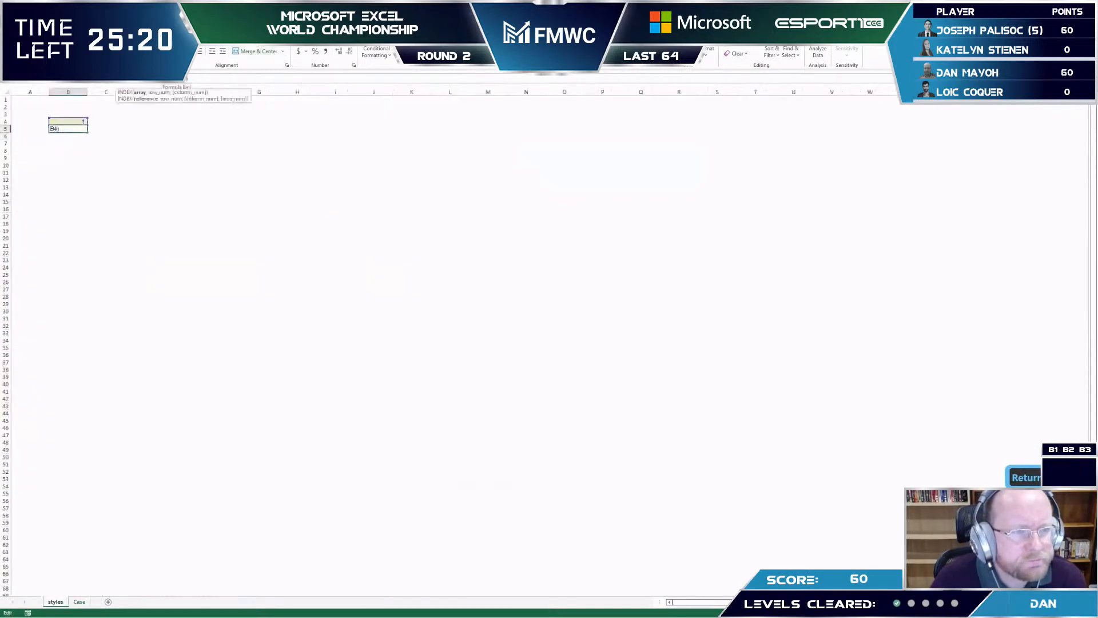
key(Return)
key(Up)
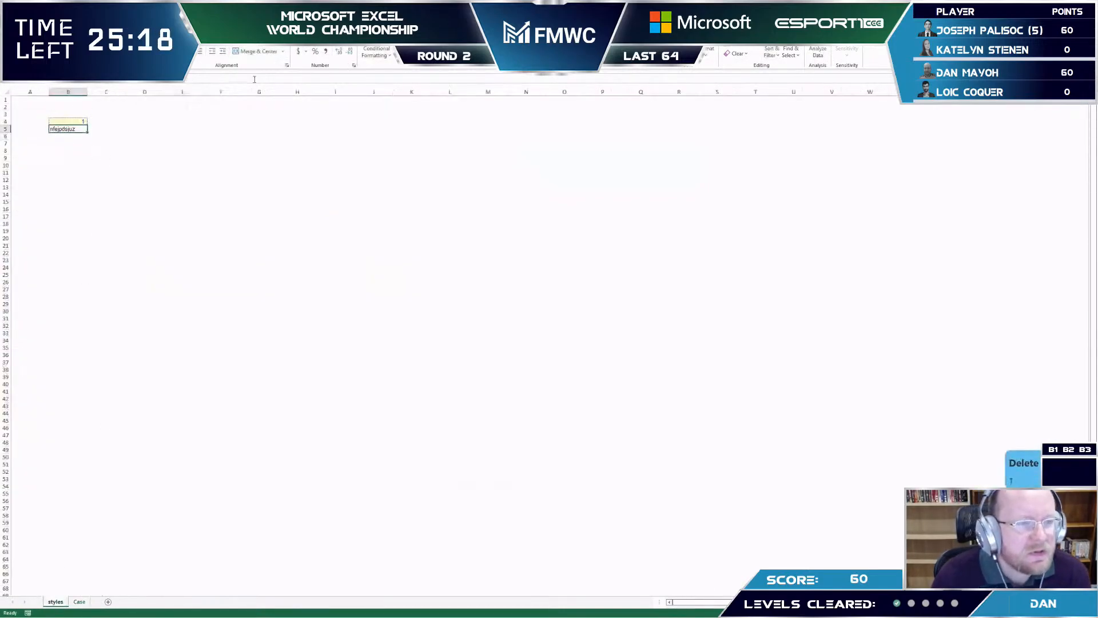
key(Right)
key(Down)
key(Left)
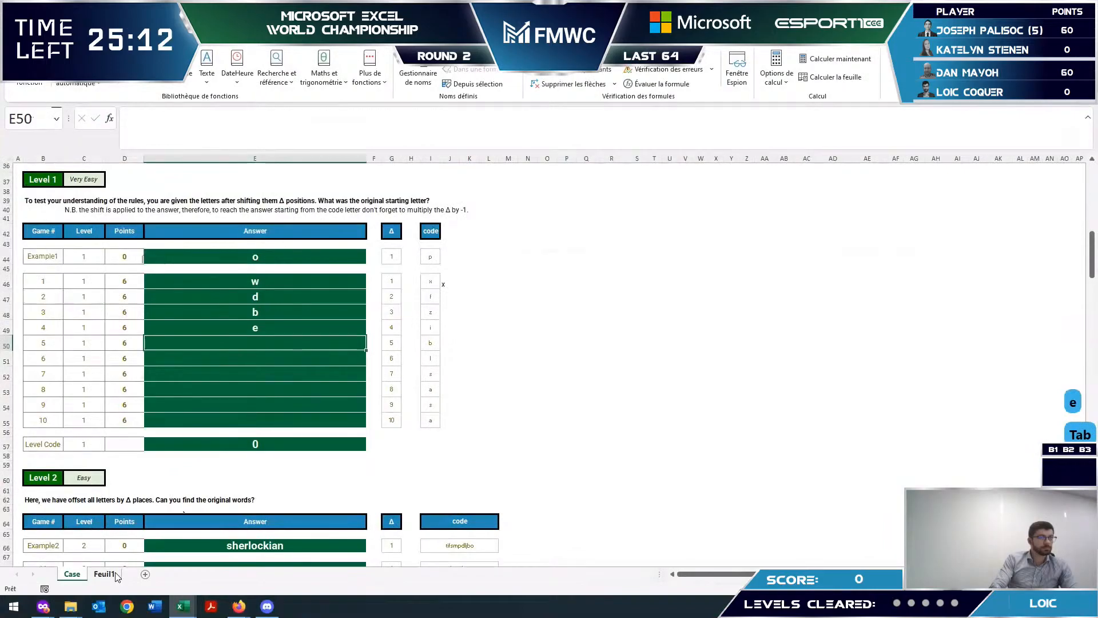
- Examine the Level 1 and Level 2 questions and the first Level 2 code word in I68
scroll(191, 375, down, 1)
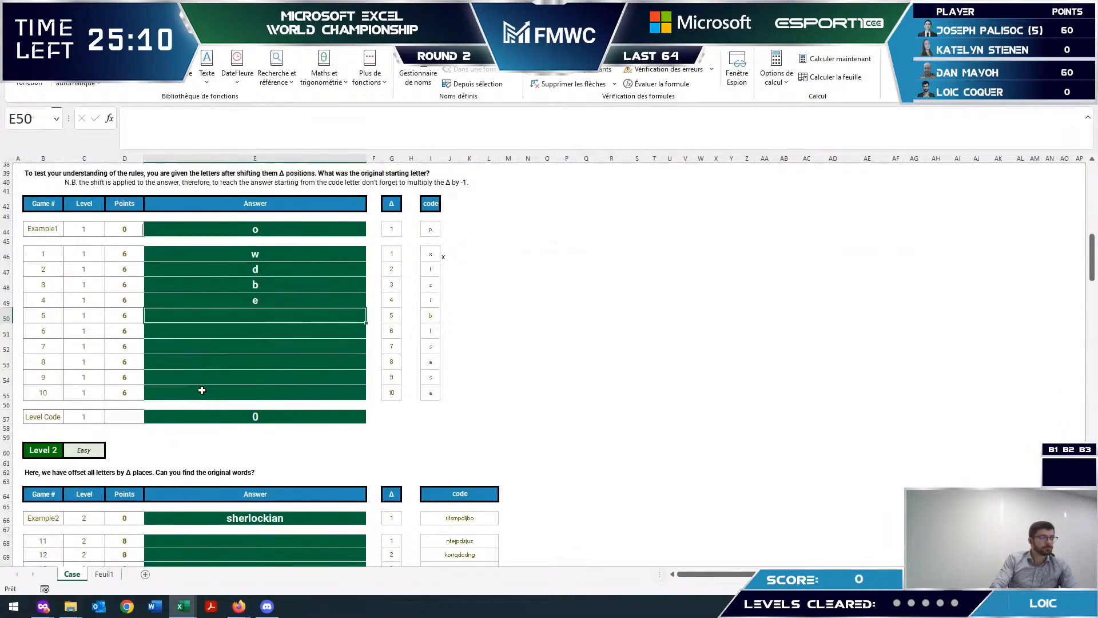
scroll(202, 390, up, 1)
scroll(203, 390, down, 3)
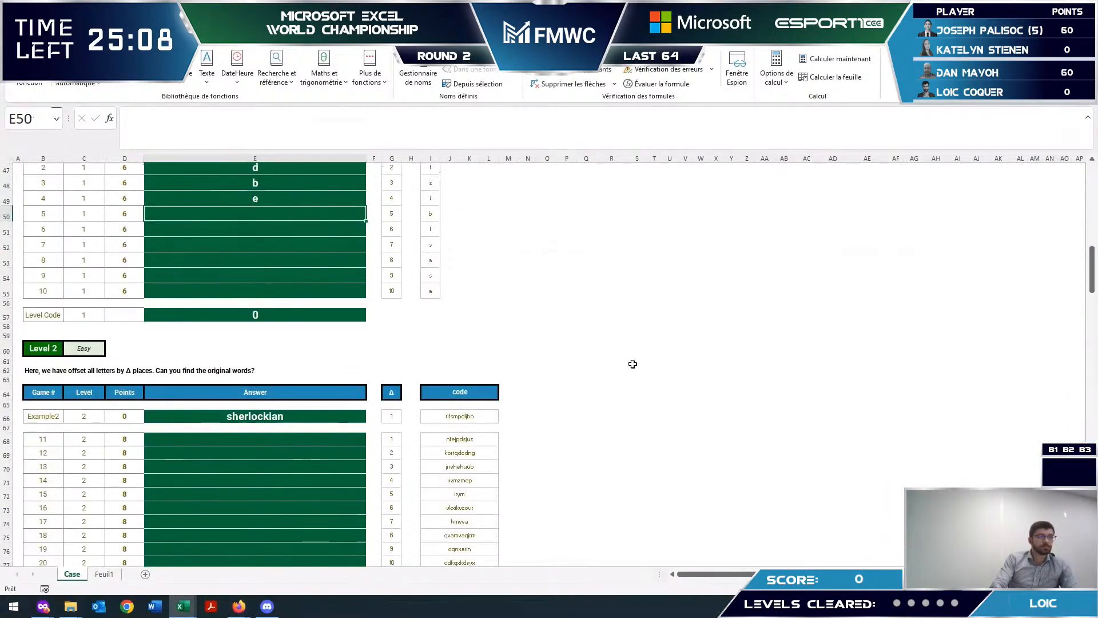
right_click(468, 444)
click(711, 262)
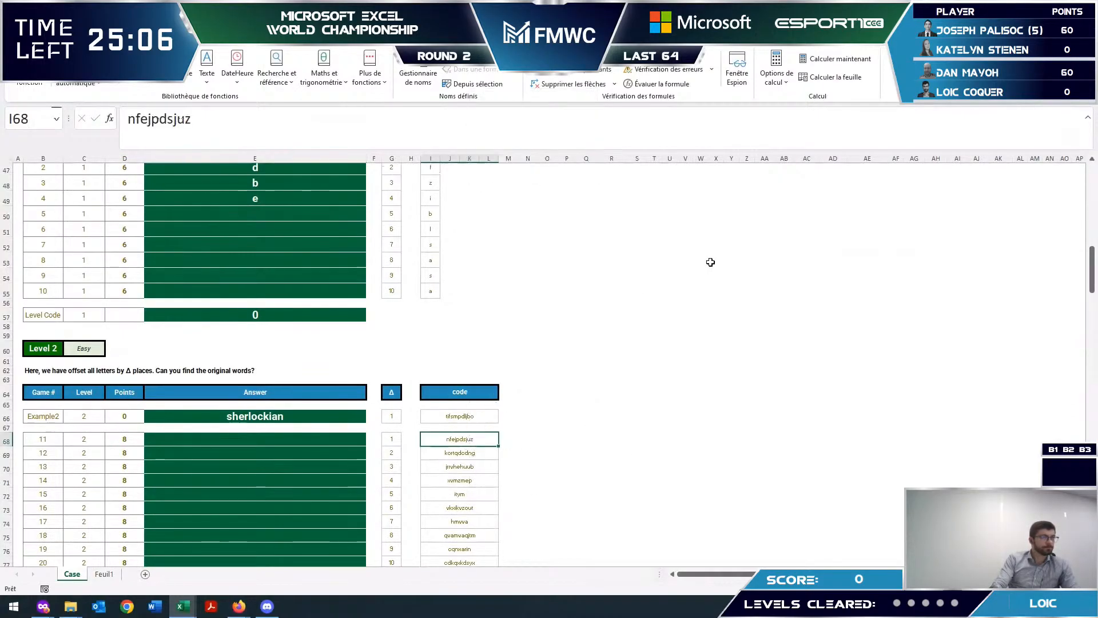
scroll(692, 252, up, 1)
scroll(674, 207, up, 2)
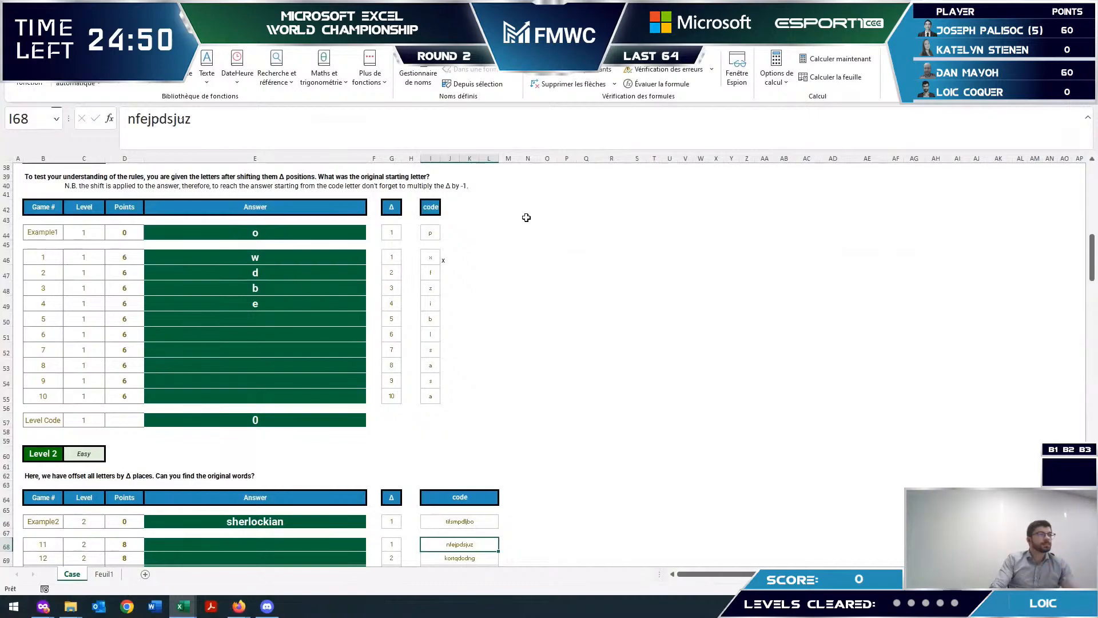
- On Feuil1, copy the lowercase alphabet A3:Z3 and paste it as values starting at AA3, then return to the Case sheet
click(431, 286)
click(104, 573)
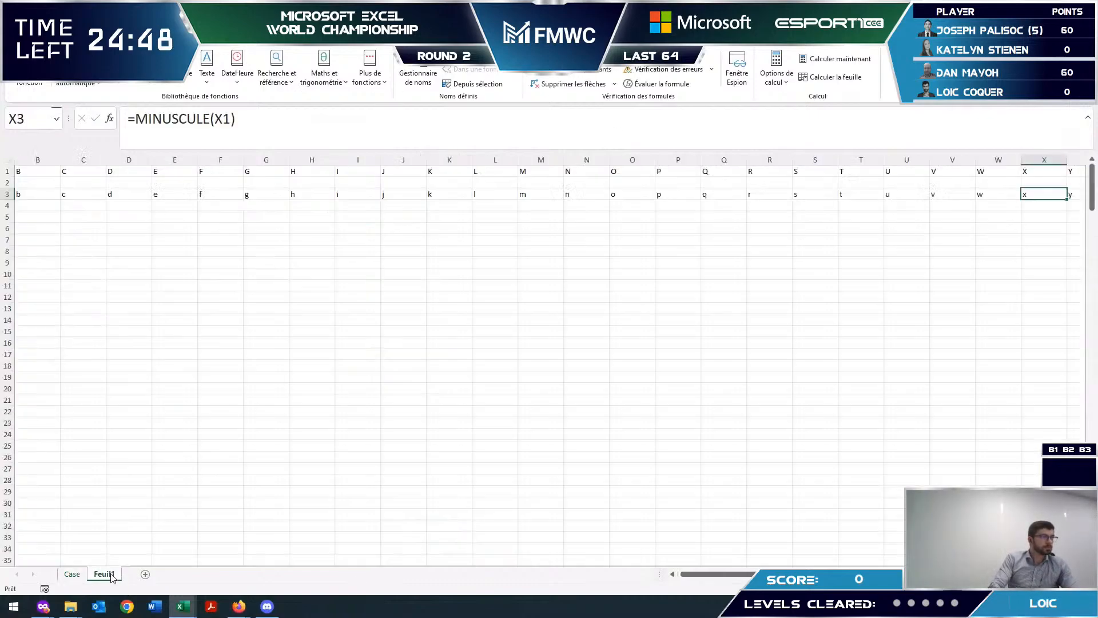
click(32, 194)
key(ctrl+Left)
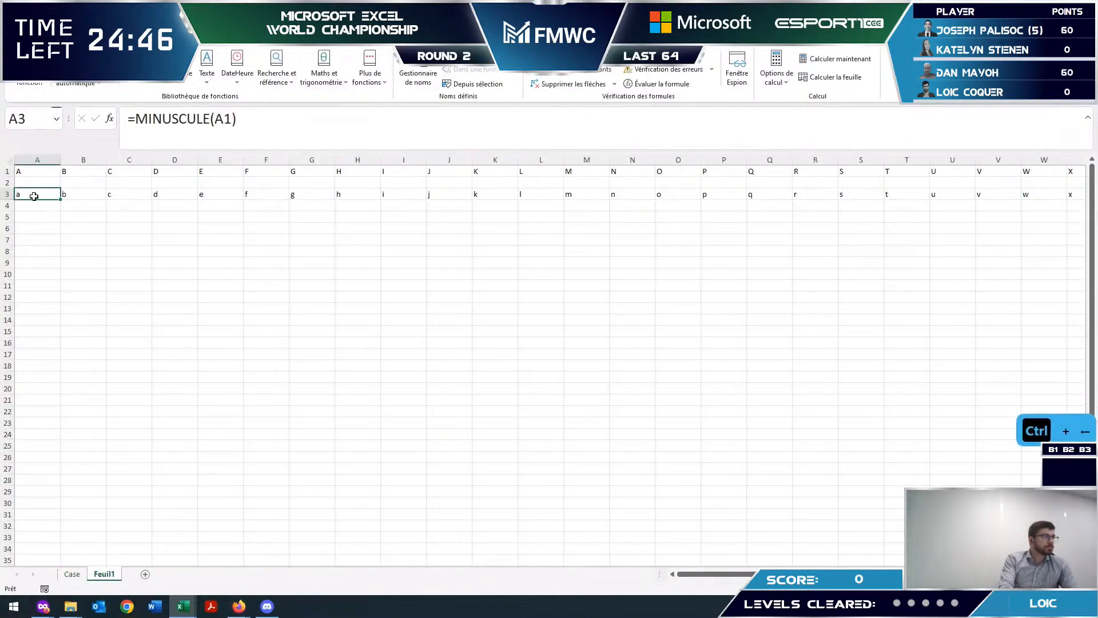
key(ctrl+shift+Right)
key(ctrl+c)
key(ctrl+Right)
key(ctrl+Right)
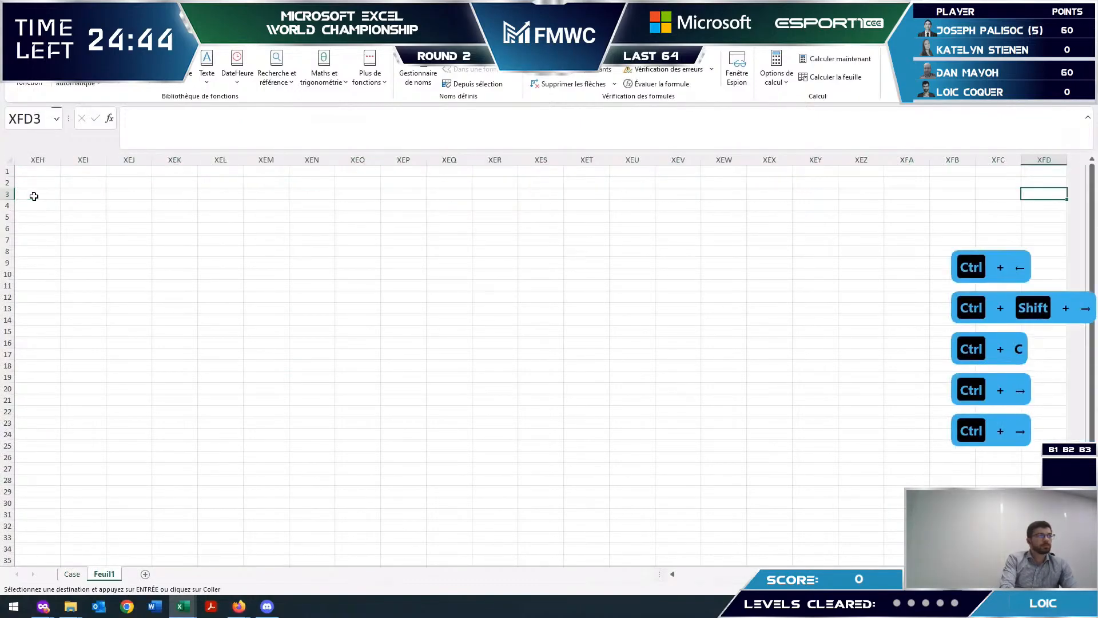
key(ctrl+Left)
key(Right)
key(ctrl+v)
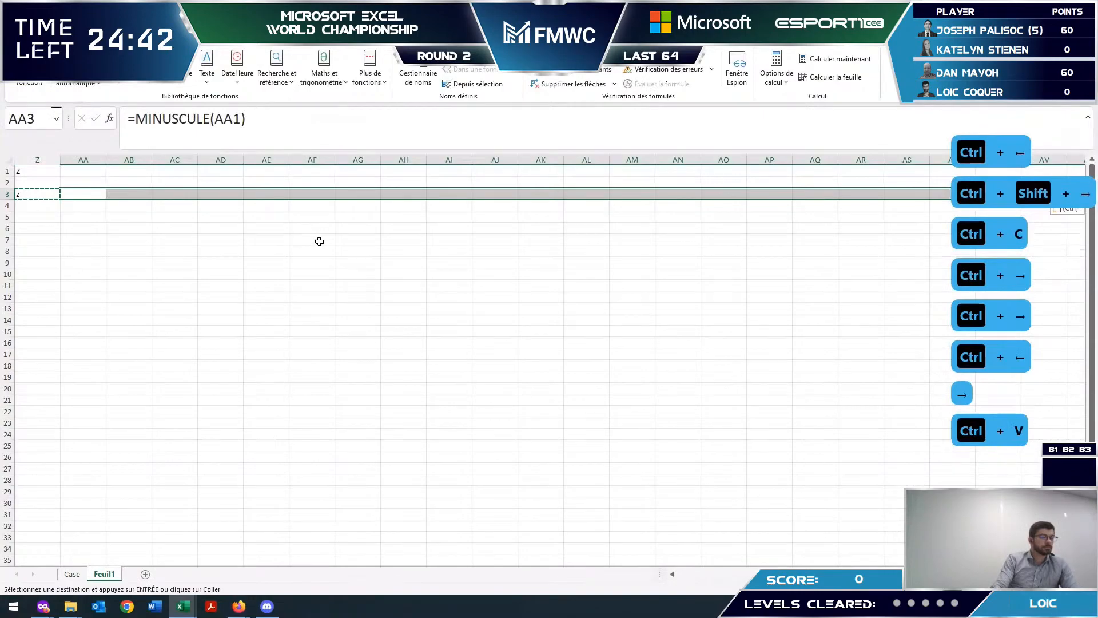
key(ctrl)
key(v)
click(72, 574)
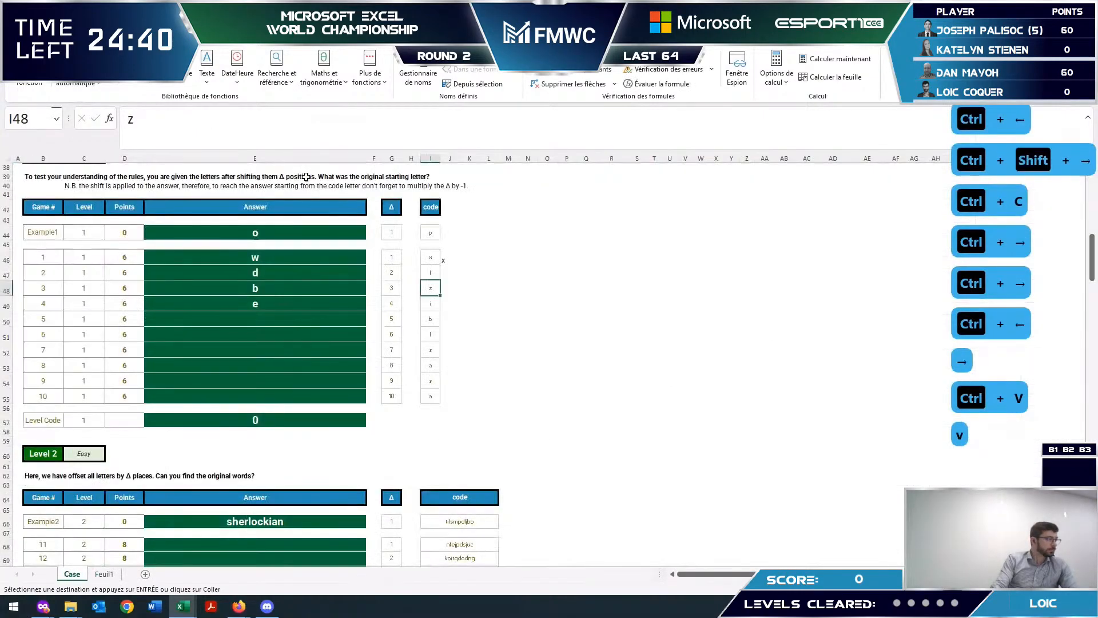
click(606, 245)
scroll(515, 206, up, 1)
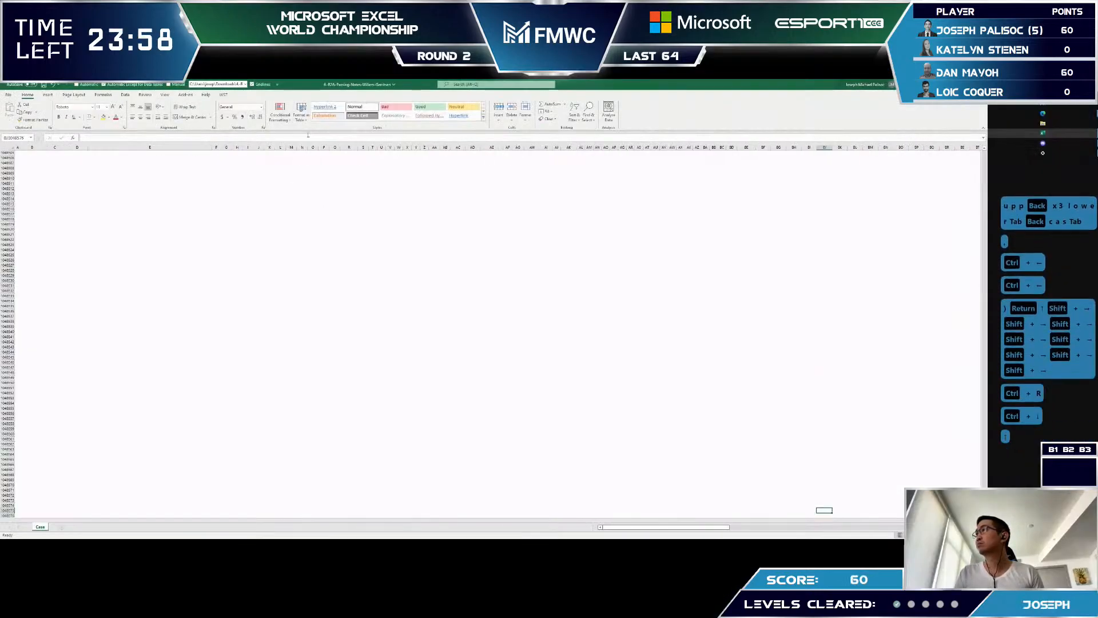
- Fill the INDEX lowercase formula in the Example2 row rightward across the new block of letter columns
key(ctrl+Up)
key(ctrl+Up)
key(ctrl+Up)
key(ctrl+shift+Right)
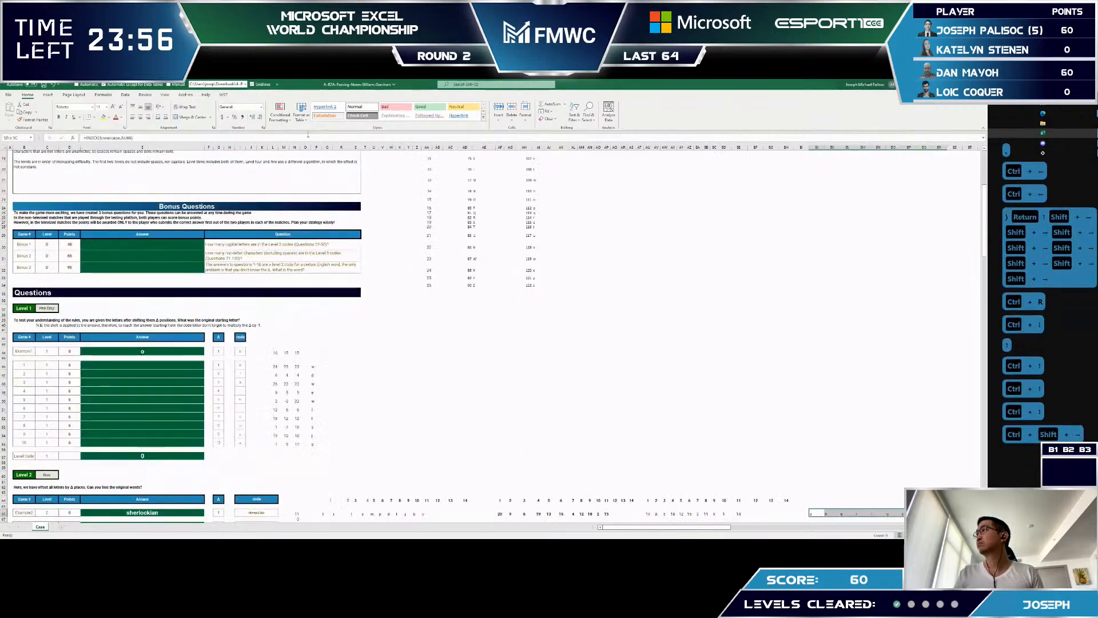
key(Down)
key(Up)
key(ctrl+shift+Right)
key(shift+Right)
key(shift+Right)
key(ctrl+r)
key(Down)
key(Up)
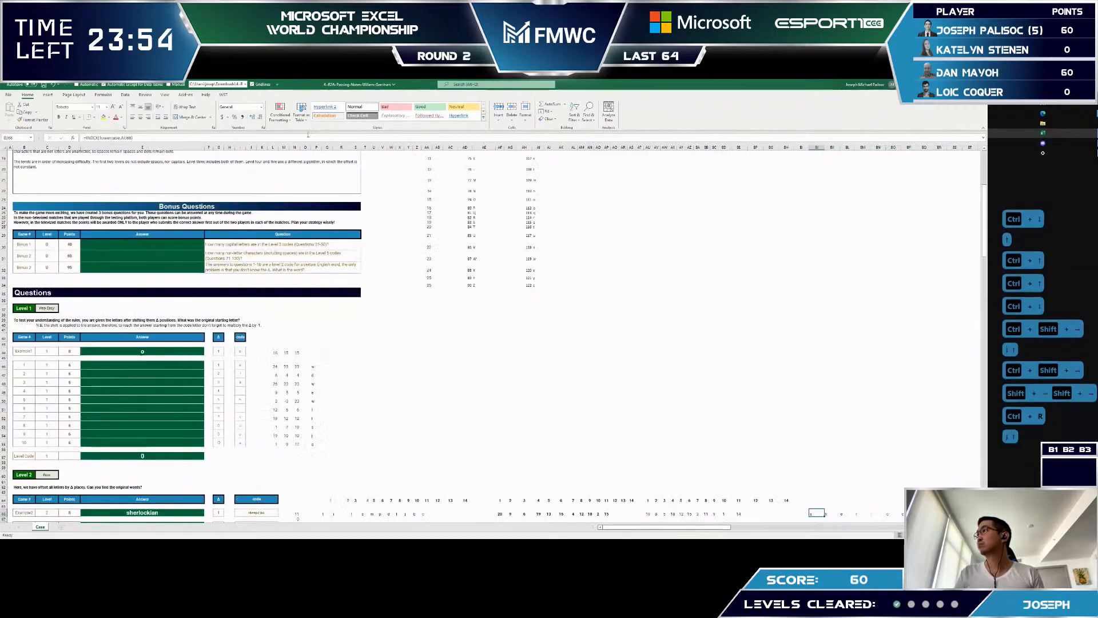
- Copy the position headers 1 to 14 and paste them above the decoded-letter block
key(ctrl+shift+Right)
scroll(644, 410, down, 4)
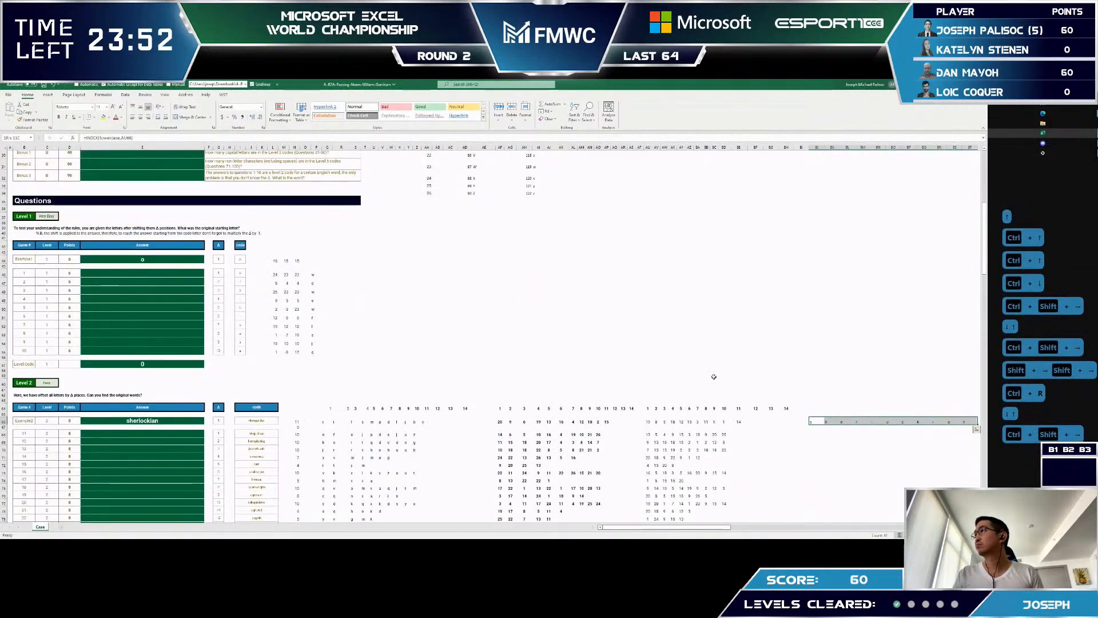
click(645, 408)
key(ctrl+shift+Right)
key(ctrl+c)
key(Right)
key(Right)
key(Right)
key(ctrl+Left)
key(Left)
key(Left)
key(ctrl+v)
- Fill the Example2 row of INDEX letter formulas down through the row of game 30
key(Down)
key(Down)
key(ctrl+Left)
key(Left)
key(ctrl+Left)
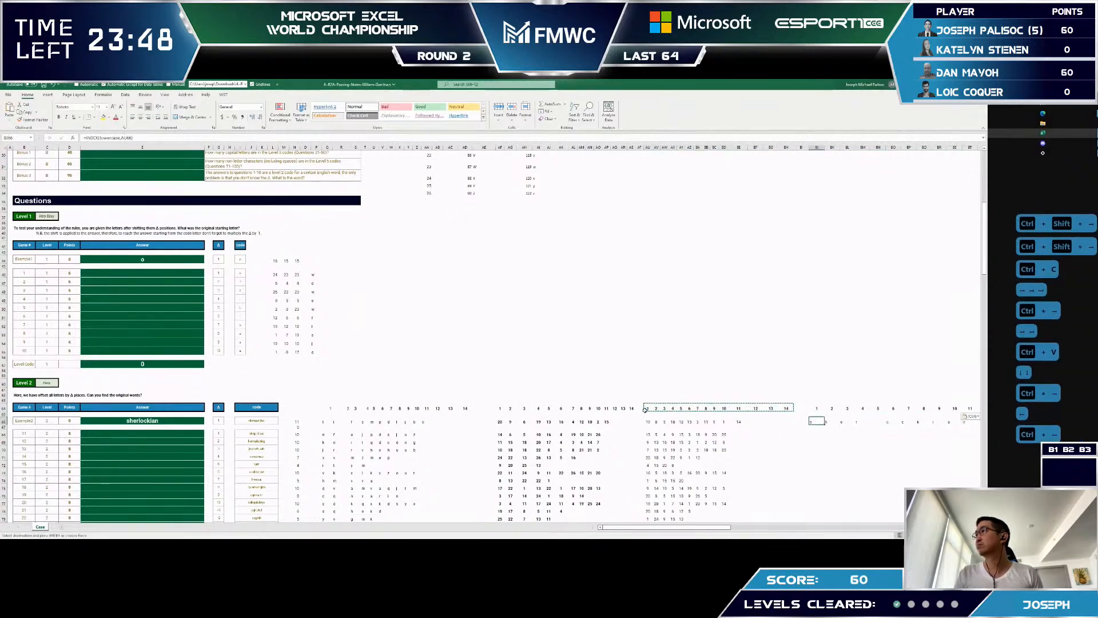
key(ctrl+shift+Right)
key(shift+Down)
key(shift+Down)
key(shift+Down)
key(shift+Down)
key(shift+Down)
key(shift+Down)
key(shift+Down)
key(shift+Down)
key(shift+Down)
key(shift+Down)
key(shift+Down)
key(shift+Down)
key(shift+Down)
key(shift+Down)
key(shift+Down)
key(shift+Down)
key(shift+Down)
key(shift+Down)
key(shift+Down)
key(shift+Down)
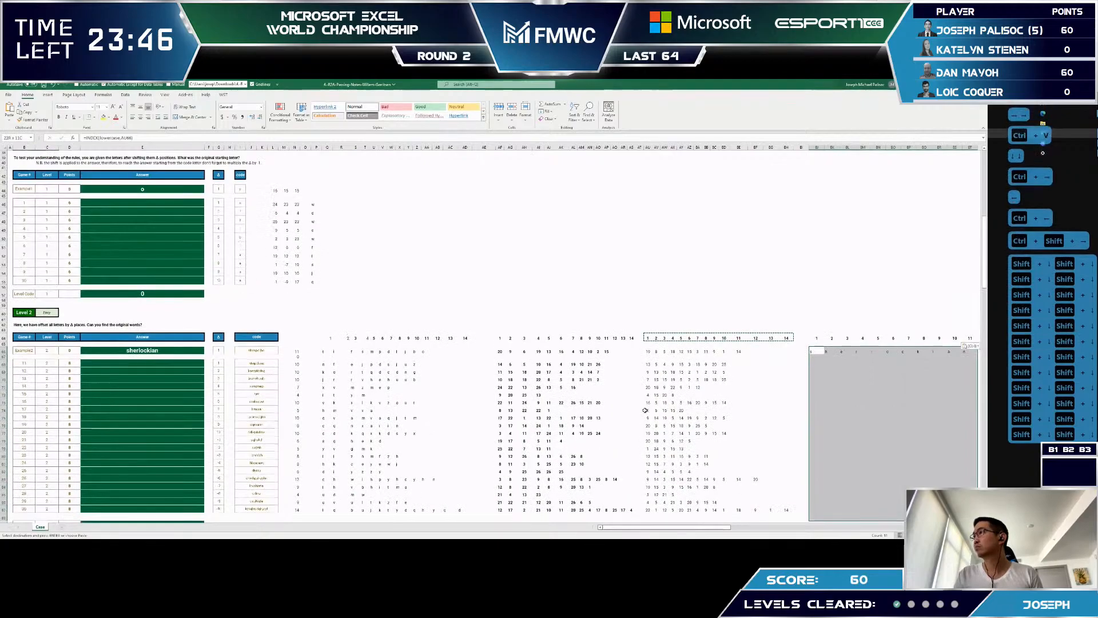
key(shift+Down)
key(shift+Up)
key(shift+Up)
key(shift+Down)
key(shift+Up)
key(ctrl+d)
- Wrap the block's first INDEX formula in an IF that returns an empty string when the matching code letter is blank
key(ctrl+Right)
key(ctrl+Left)
key(F2)
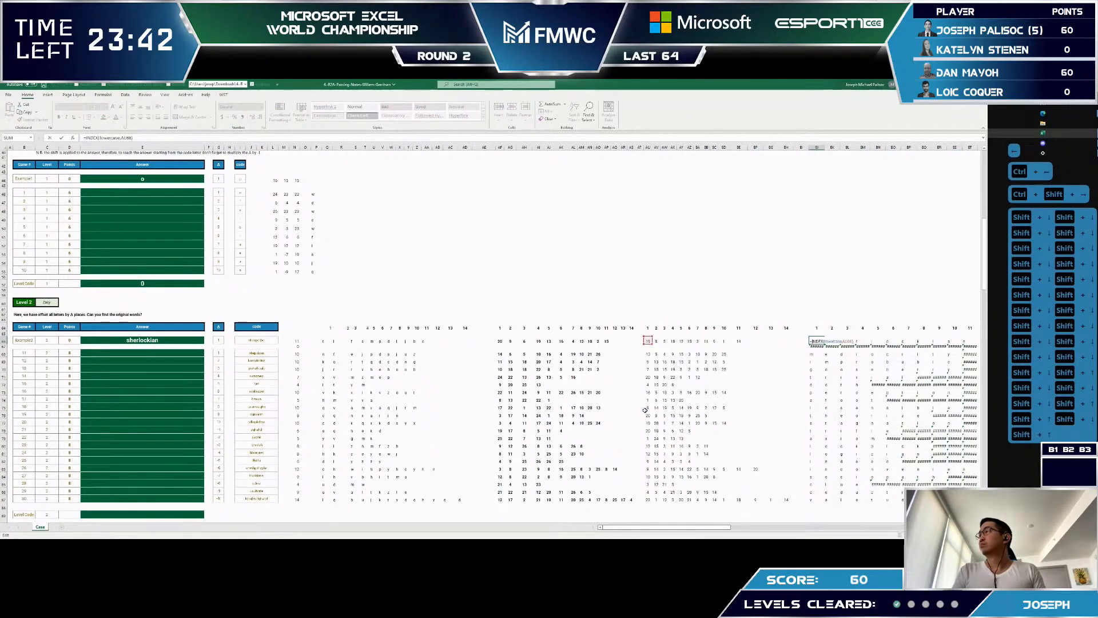
key(Home)
key(Right)
text(IF()
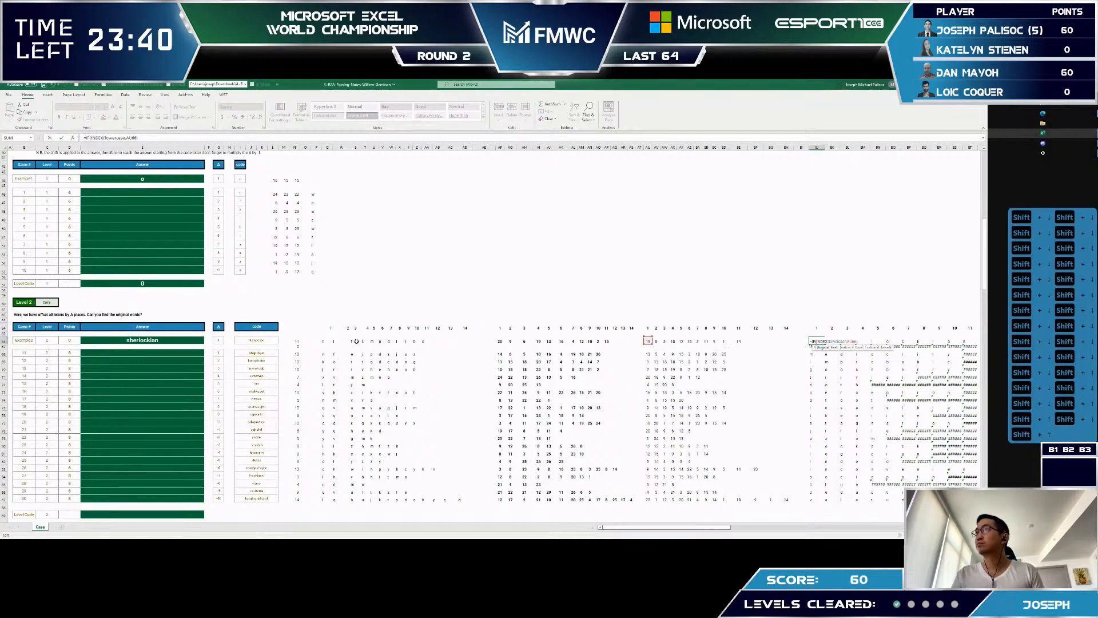
text("","",)
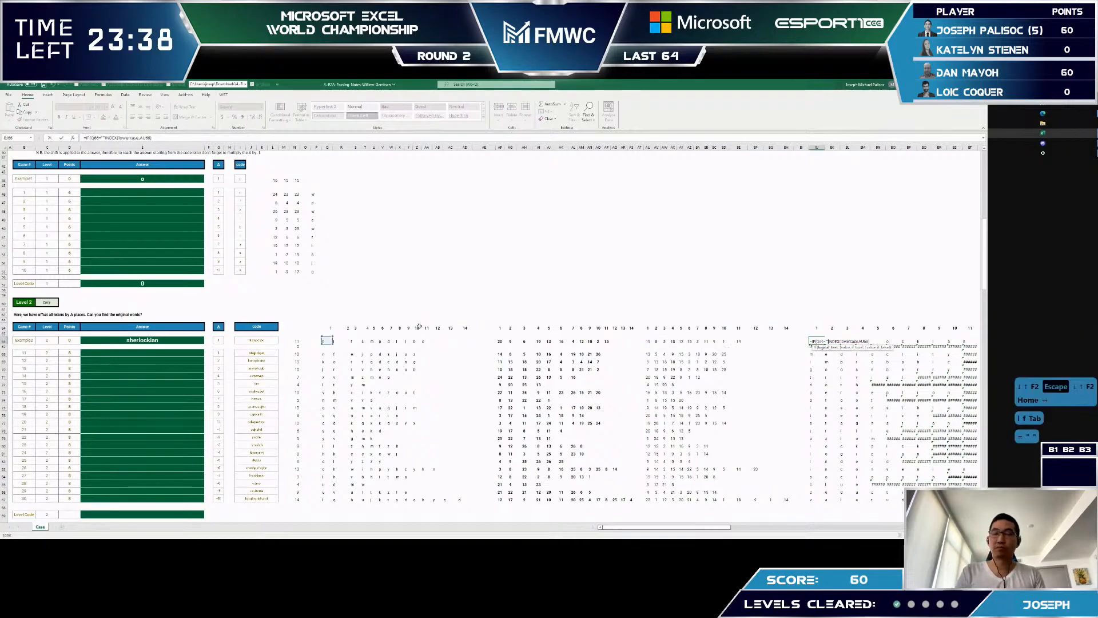
text())
key(Return)
key(Up)
- Apply the revised IF formula to the whole decoded-letter block, across and down
key(ctrl+shift+Right)
key(ctrl+shift+Down)
key(ctrl+r)
key(ctrl+d)
key(Down)
key(Up)
- Check the Example2 row across the decoded-letter block and the neighbouring number columns
key(ctrl+Right)
key(Right)
key(Right)
key(Left)
key(Left)
key(ctrl+Right)
key(Right)
key(ctrl+Left)
key(Left)
key(Left)
key(Left)
key(Left)
key(Left)
key(Left)
key(Left)
key(Left)
key(Left)
key(Left)
key(Left)
key(Left)
key(Left)
key(Left)
key(Left)
key(Left)
key(Left)
key(ctrl+Right)
key(ctrl+Right)
key(ctrl+Right)
key(Right)
key(Right)
key(Right)
key(Right)
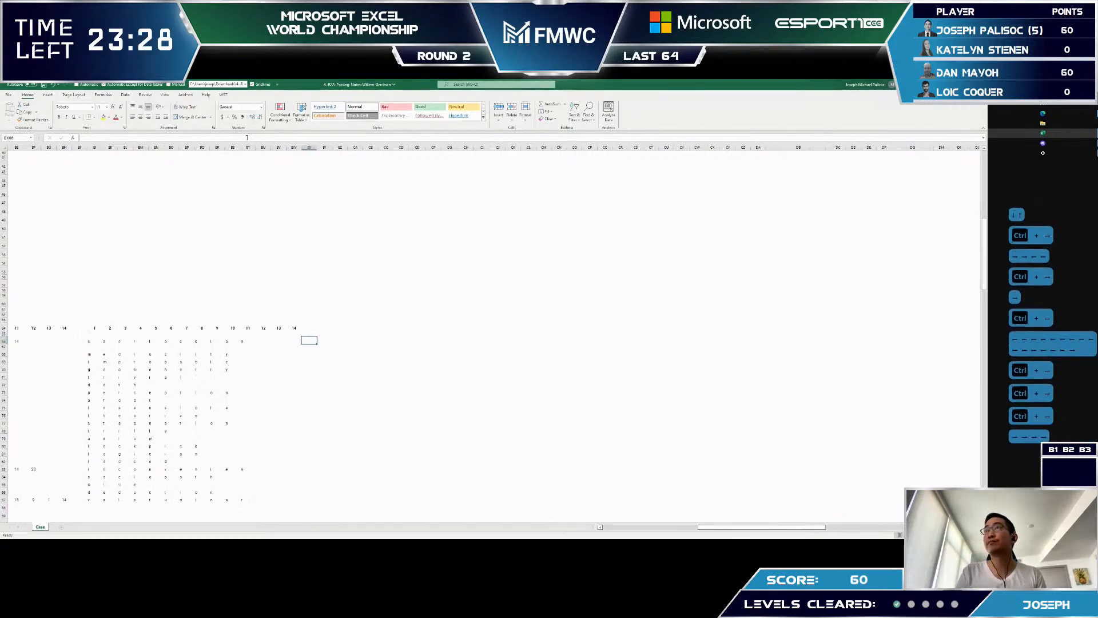
text(=conc)
key(Tab)
key(ctrl+Left)
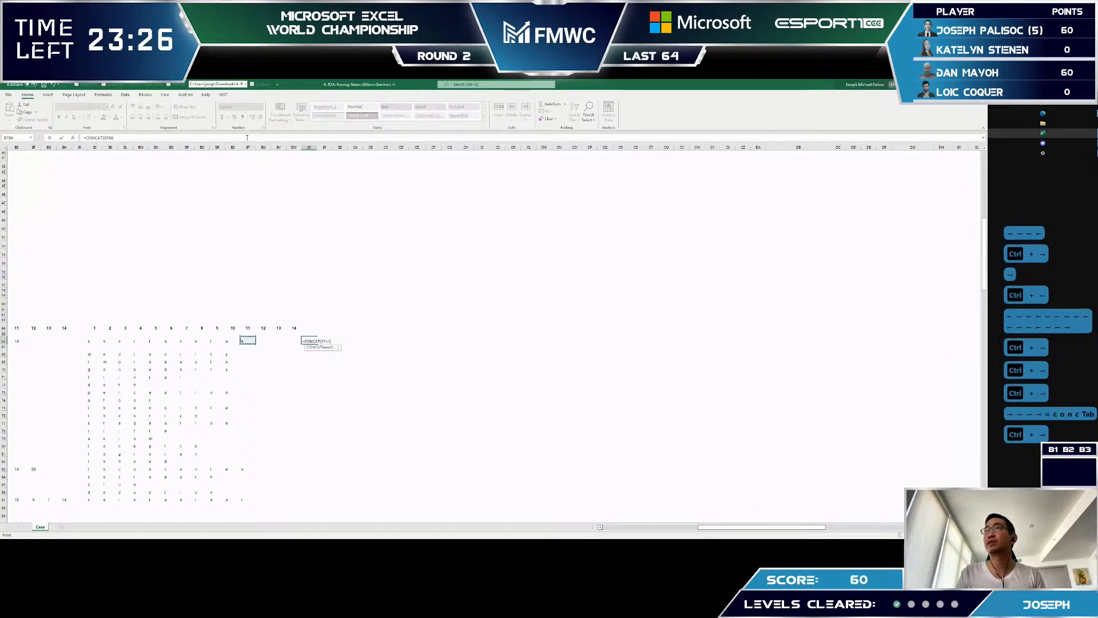
key(ctrl+Left)
key(ctrl+shift+Right)
key(shift+Right)
key(shift+Right)
key(shift+Right)
key(shift+Left)
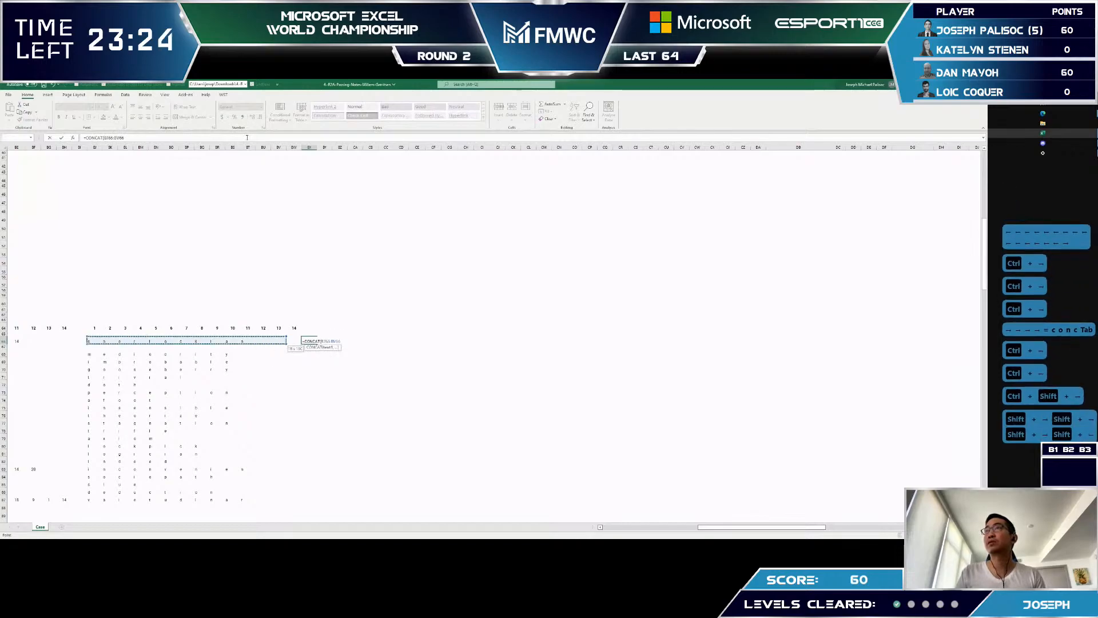
key(Escape)
- Extend the decoded-letter formulas for all Level 2 rows across the columns headed 12 to 14
key(ctrl+Left)
key(ctrl+shift+Down)
key(shift+Right)
key(shift+Right)
key(shift+Right)
key(ctrl+r)
key(Down)
key(Up)
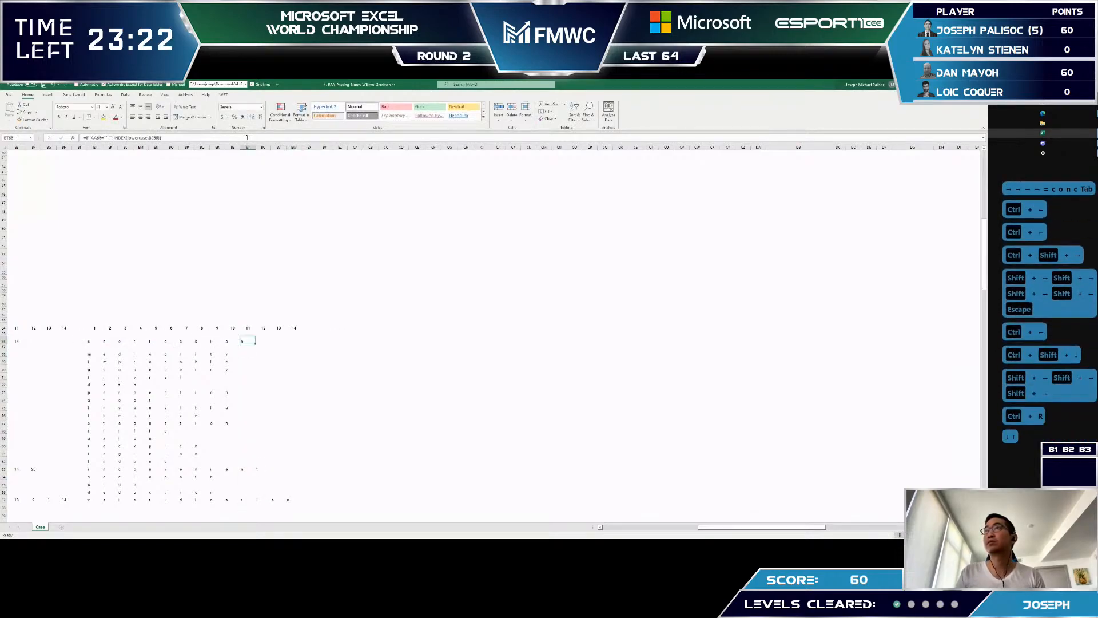
- Beside the decoded-letter block, enter a CONCAT formula joining the Example2 row's letters from columns 1 to 14
key(ctrl+Right)
key(Right)
key(Right)
text(=concat)
key(Tab)
key(ctrl+Left)
key(ctrl+Left)
key(ctrl+shift+Right)
text())
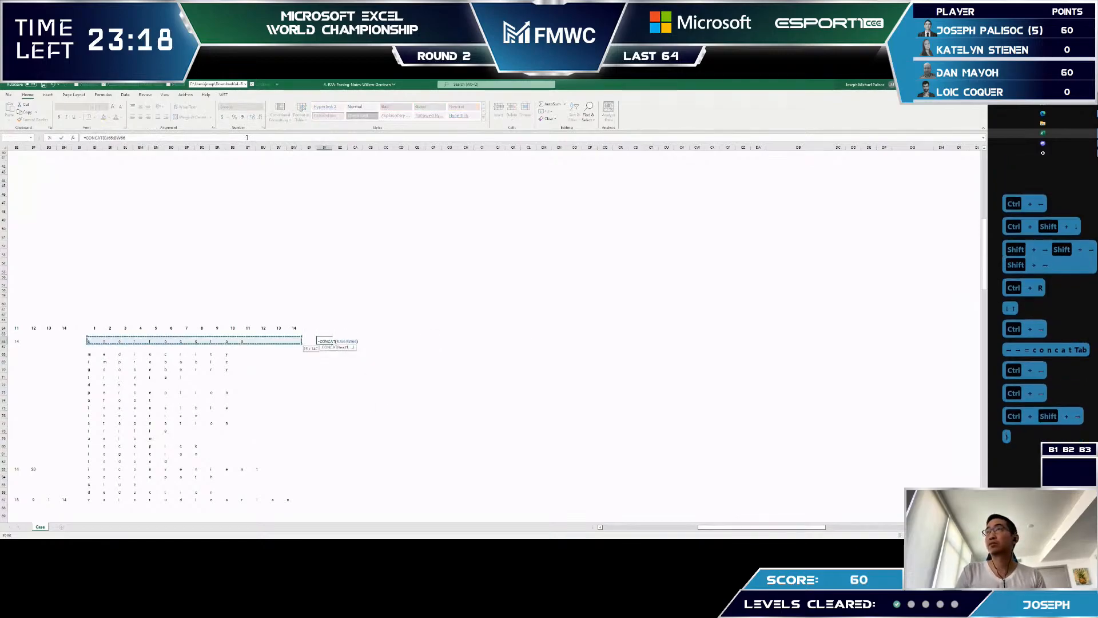
key(Return)
- Fill the CONCAT formula down from the Example2 row through the last game row of Level 2
key(Up)
key(Left)
key(Left)
key(ctrl+Down)
key(Right)
key(Right)
key(ctrl+shift+Up)
key(ctrl+d)
key(Up)
key(ctrl+Up)
- Enter a TRIM formula on the joined word of the Example2 row, two columns beyond it
key(Right)
key(Right)
text(=trim)
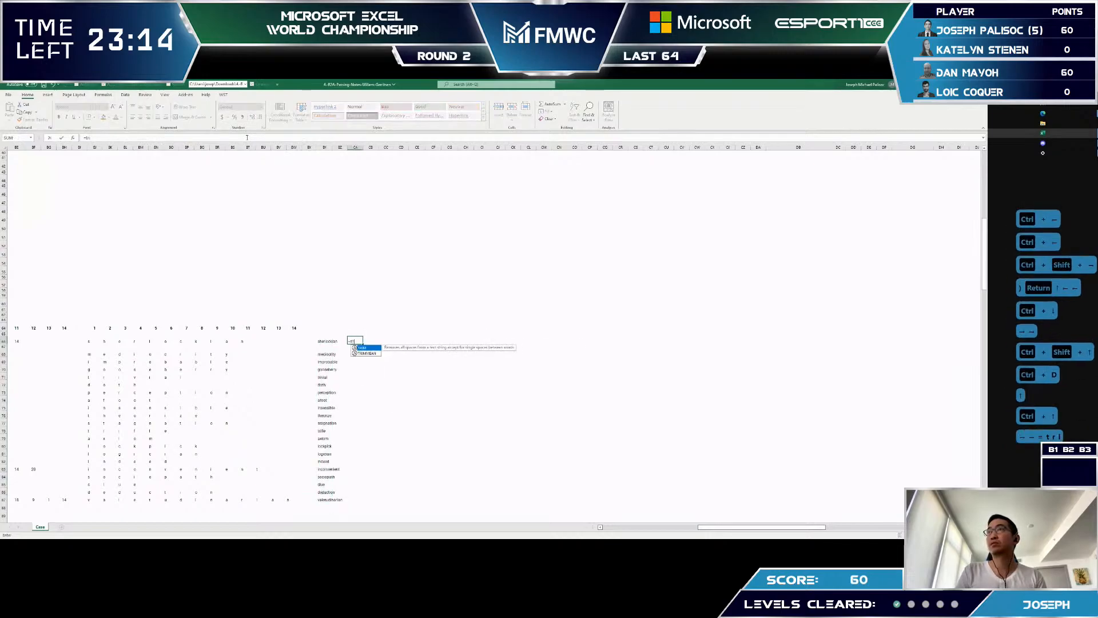
key(Tab)
key(Left)
text())
key(Return)
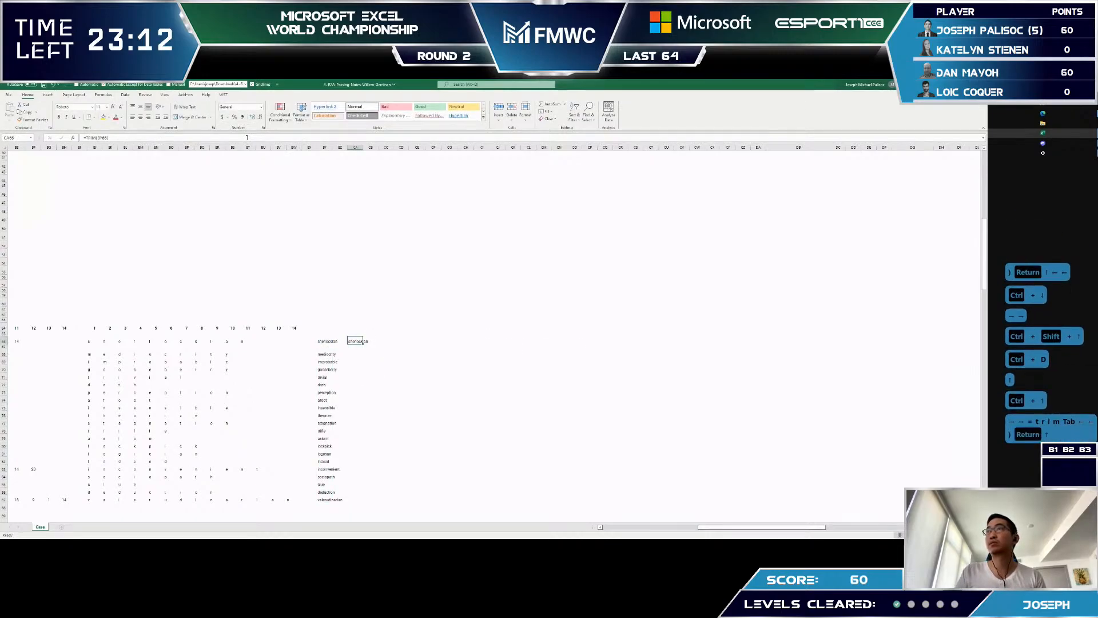
- Fill the TRIM formula down through the last Level 2 game row and check one of the copied formulas
key(Up)
key(Left)
key(Left)
key(ctrl+Down)
key(Right)
key(Right)
key(ctrl+shift+Up)
key(ctrl+d)
key(Up)
key(ctrl+Up)
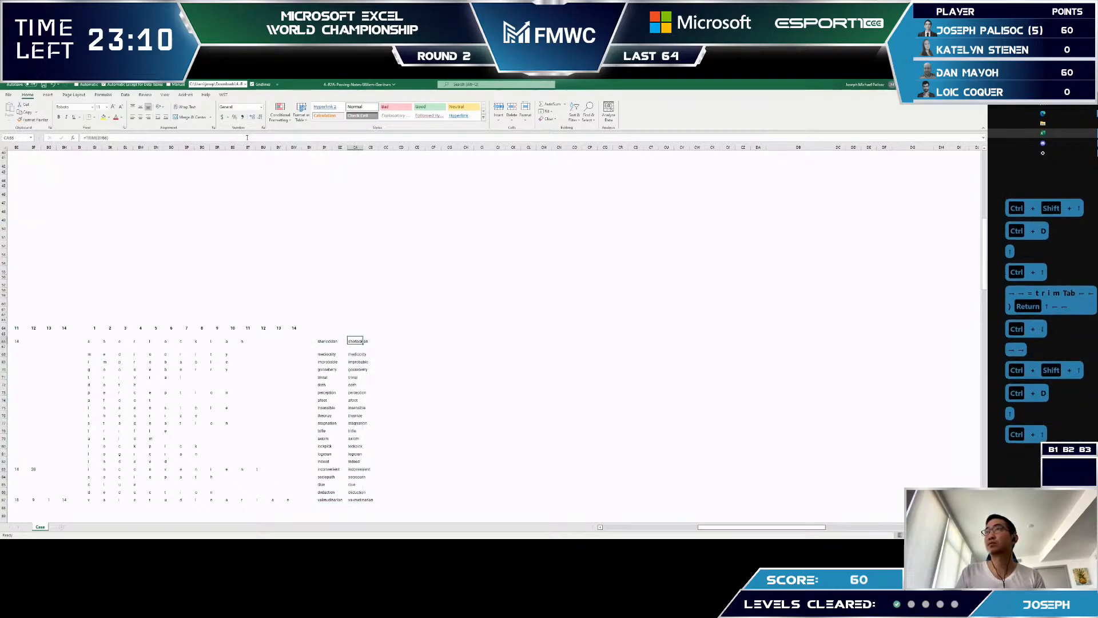
key(Down)
key(Down)
key(F2)
key(Escape)
key(Up)
key(Up)
- Copy the whole column of trimmed words and paste it as values three columns further along, then check a pasted word
key(ctrl+shift+Down)
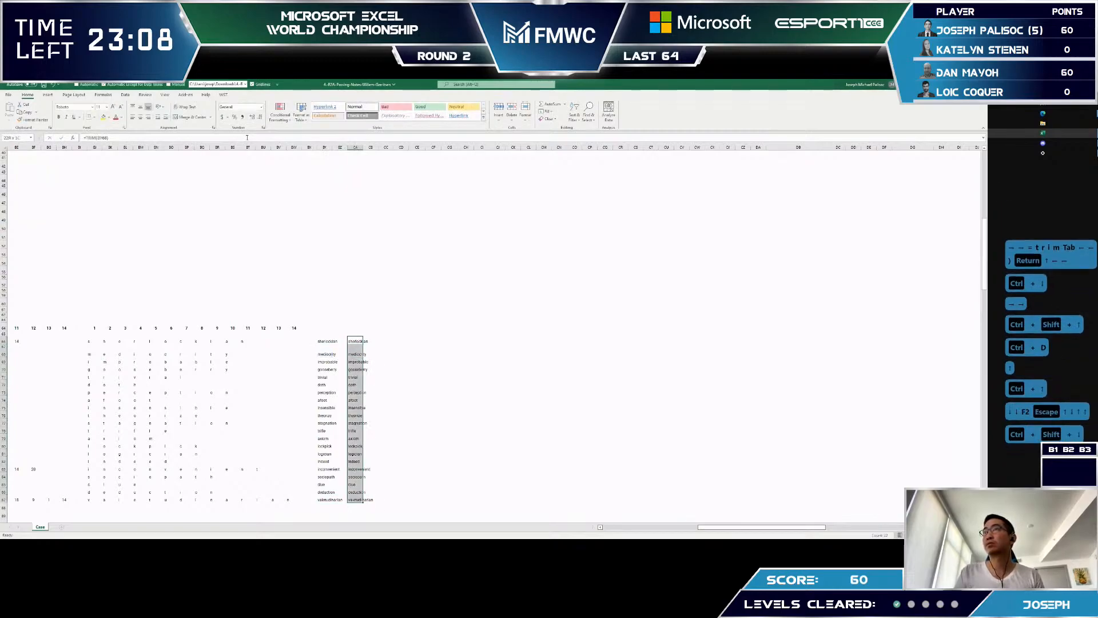
key(ctrl+c)
key(Right)
key(Right)
key(Right)
key(alt+e)
key(s)
key(v)
key(Down)
key(Down)
key(F2)
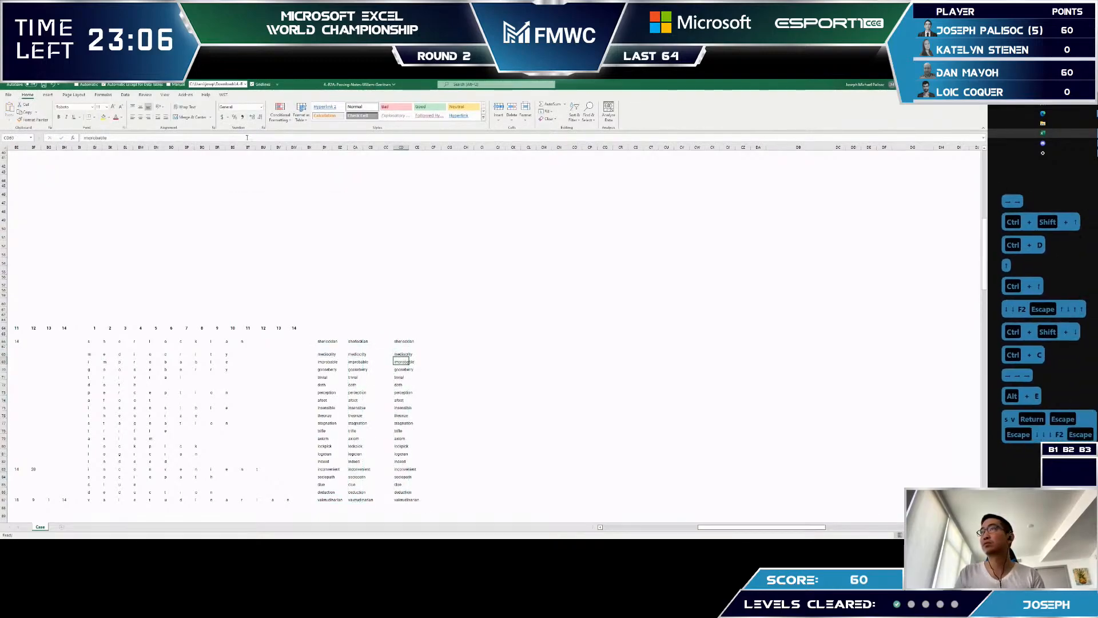
key(Escape)
key(F2)
key(Escape)
- Copy the pasted word values of the Level 2 games, without the Example2 word, and paste them as answers in the other window
key(Up)
key(ctrl+shift+Down)
key(ctrl+c)
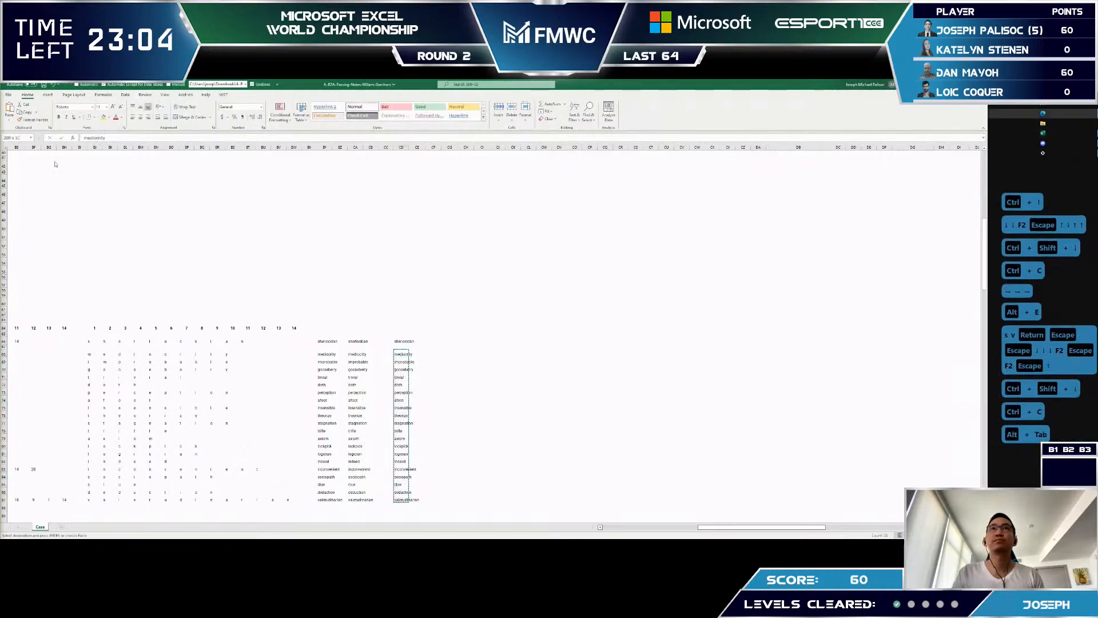
key(ctrl+v)
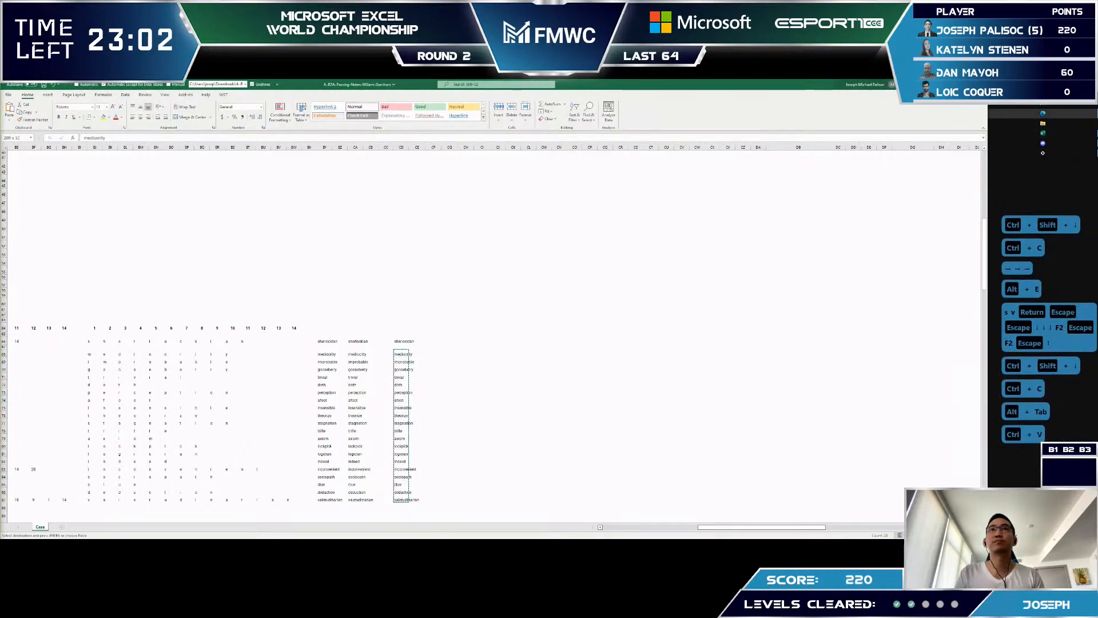
key(Return)
key(Escape)
key(Escape)
key(Escape)
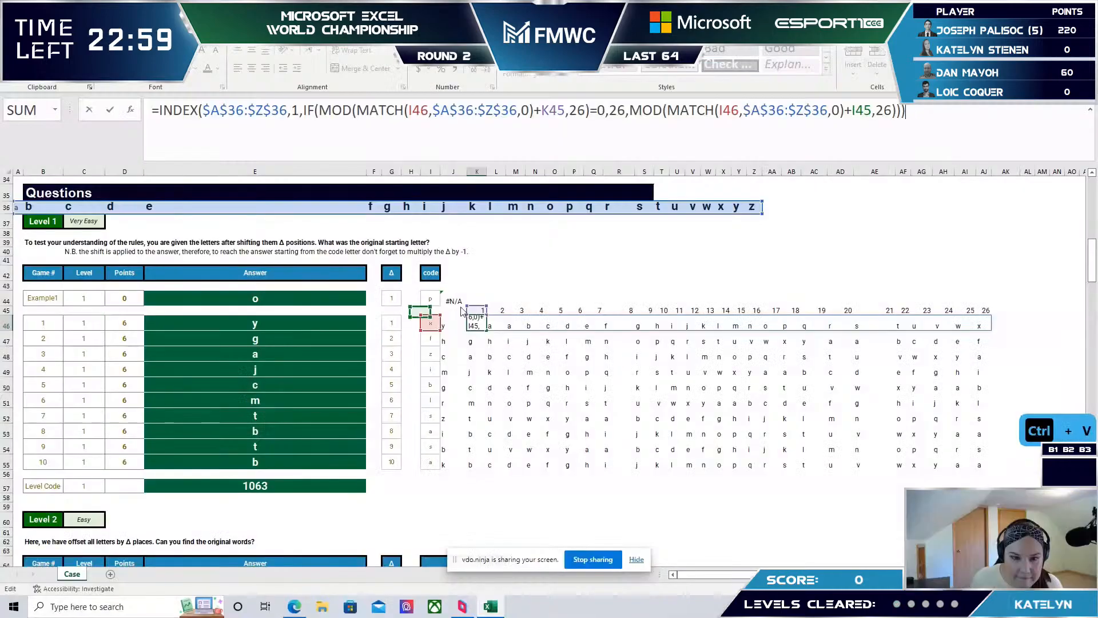
- Change both shift references in K46's INDEX formula to the absolute spill range $K$45#
text(K45)
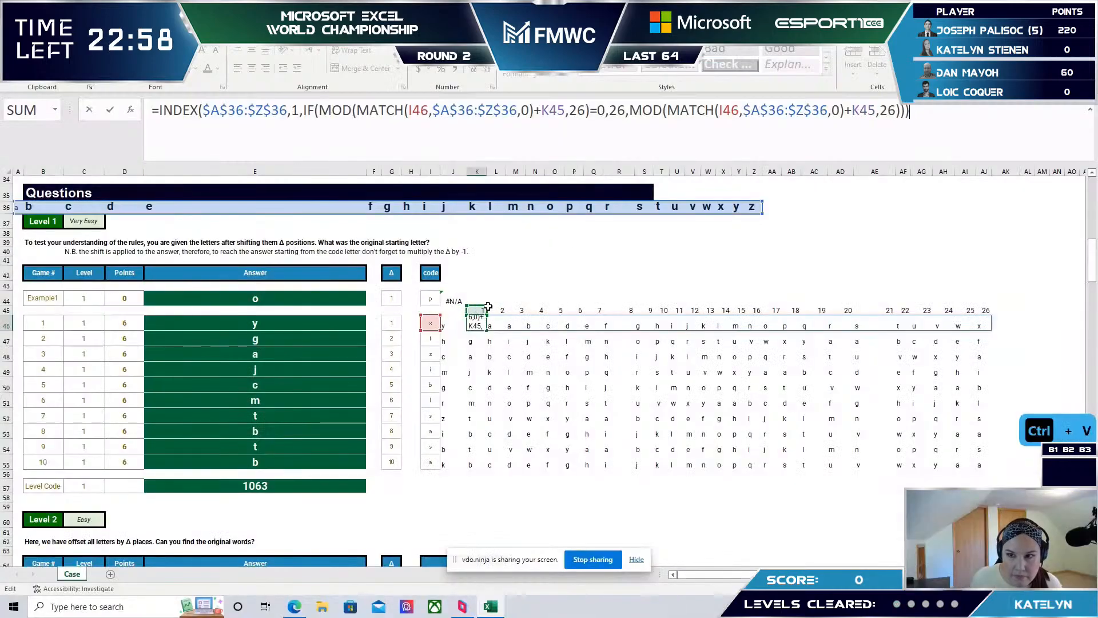
key(F4)
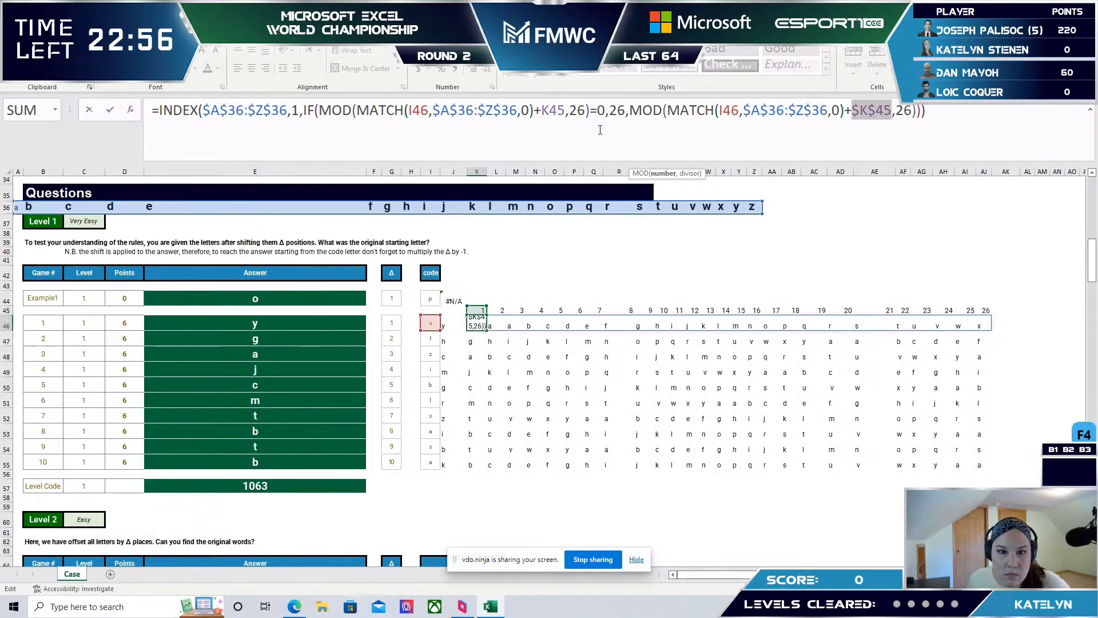
click(563, 110)
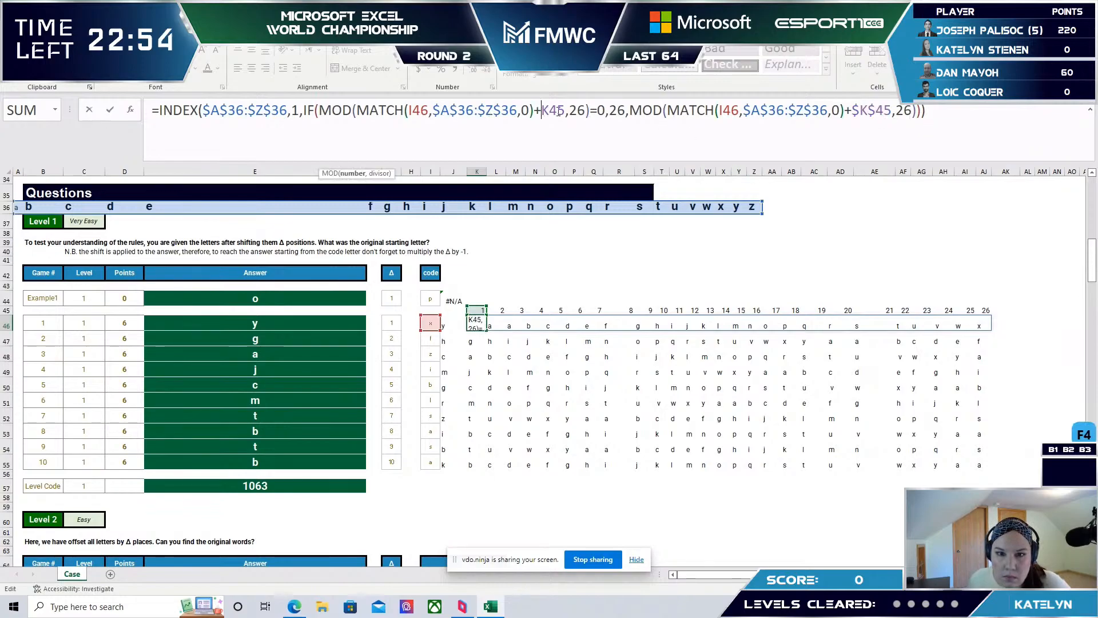
key(F4)
text(#)
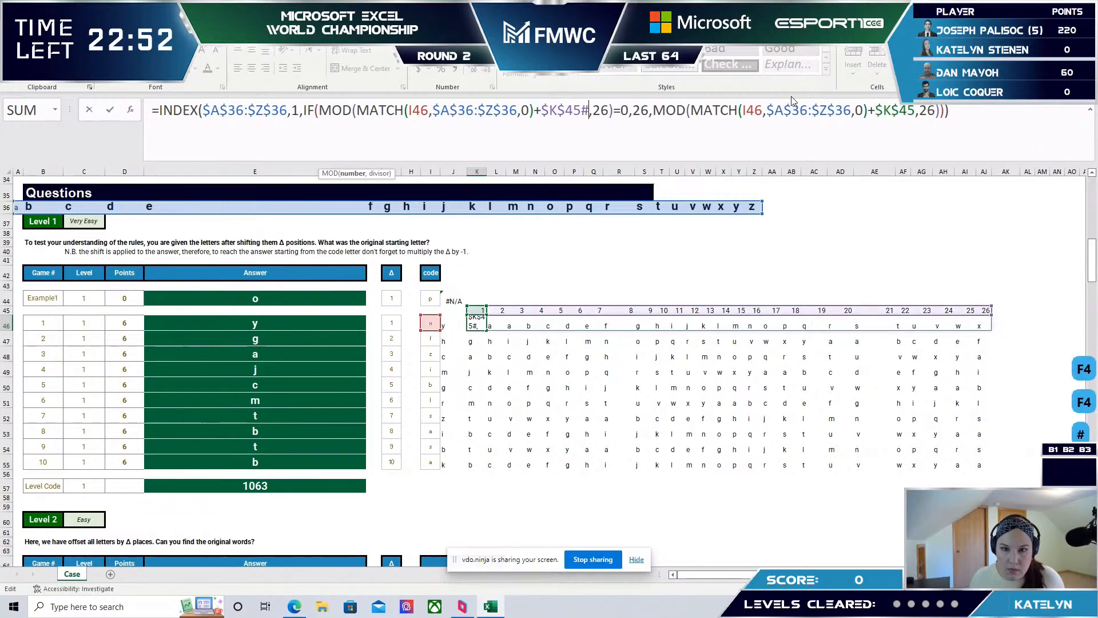
click(913, 110)
text(#)
key(Return)
- Copy the corrected K46 formula down to the remaining Level 1 rows of the shifted-letter grid
key(Up)
key(ctrl+c)
key(ctrl+shift+Down)
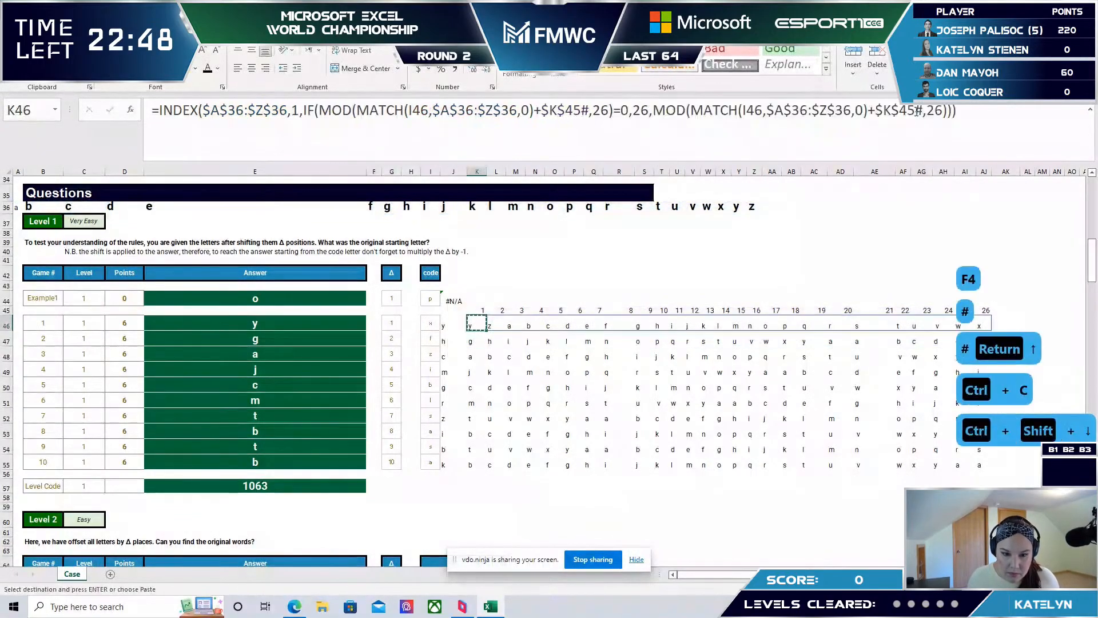
key(ctrl+v)
- Start a TEXTJOIN formula in K57, below the first column of the shifted-letter grid, and clear the stray entry in K56
key(Down)
key(Down)
key(Down)
key(Down)
key(Down)
key(Down)
key(Down)
key(Down)
key(Down)
key(Down)
key(Down)
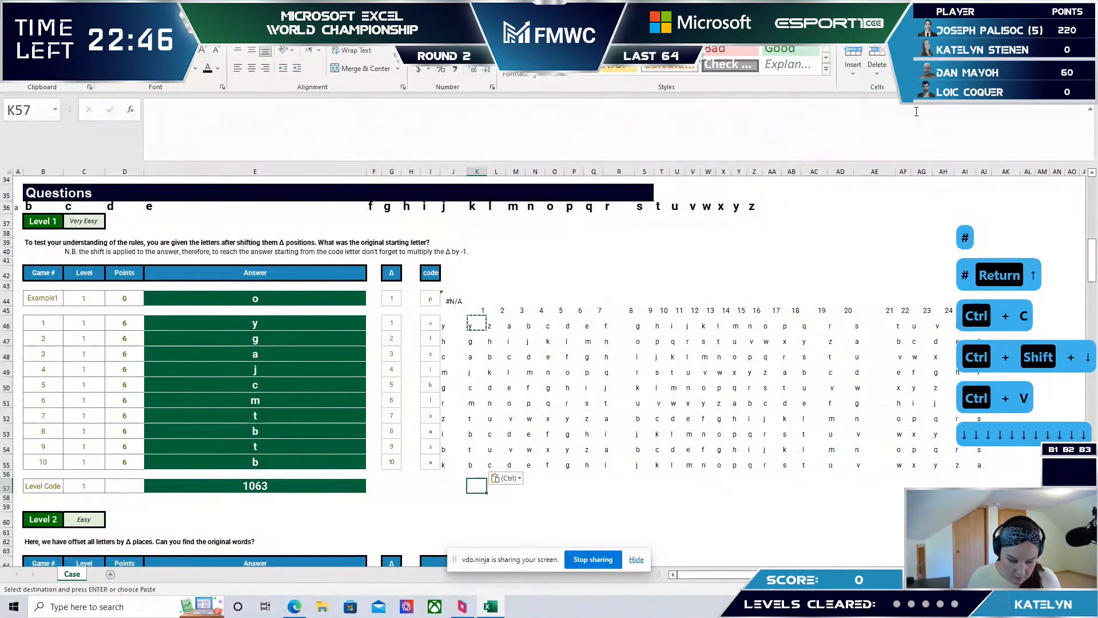
text(=TE)
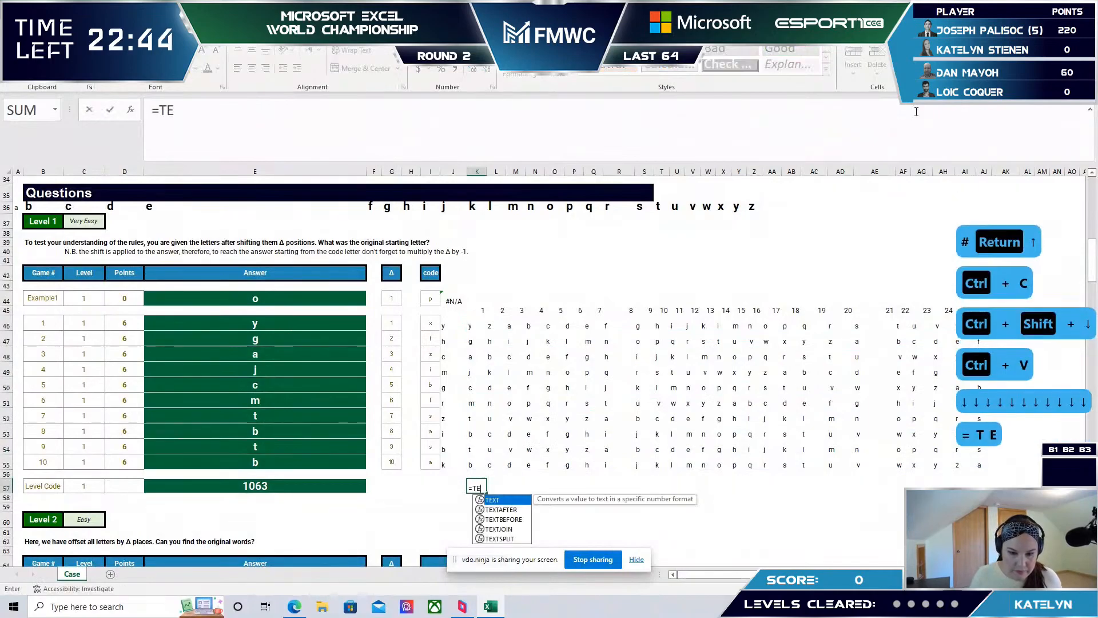
text(XTJ)
key(shift+Return)
text(O)
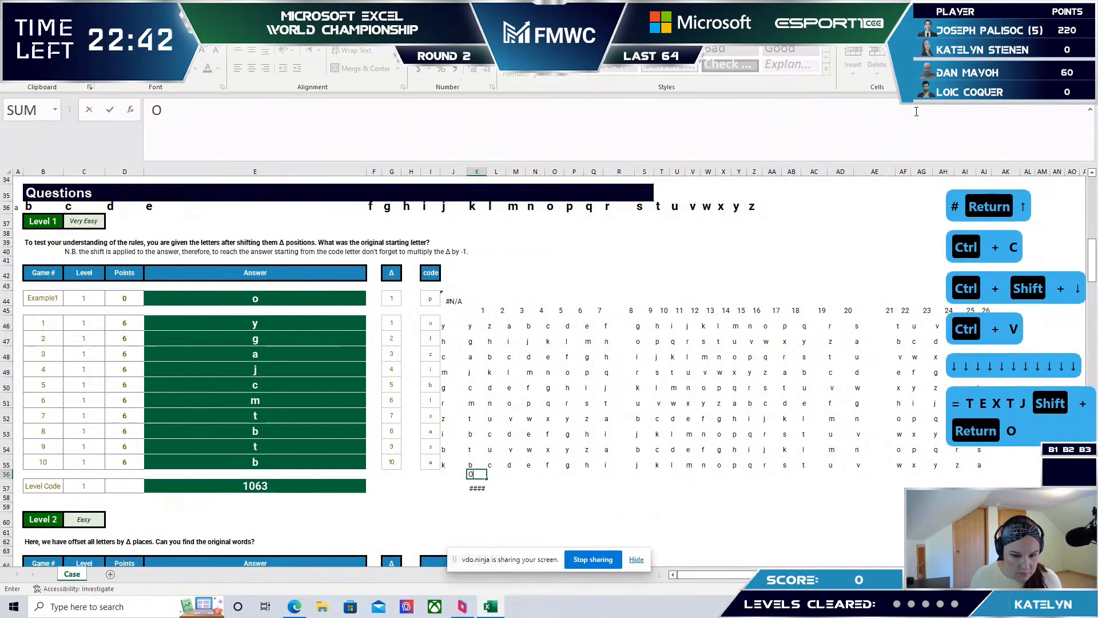
key(BackSpace)
key(Return)
key(Up)
key(Up)
key(Down)
key(Down)
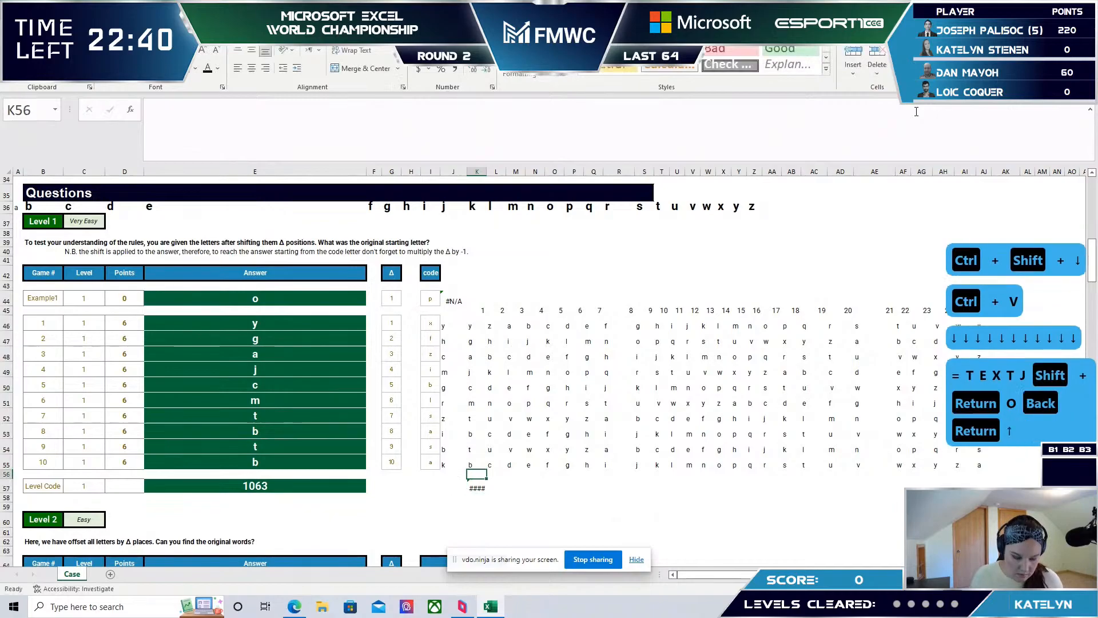
- Complete the TEXTJOIN function in K57 and reference the letter range K46:K55
click(600, 107)
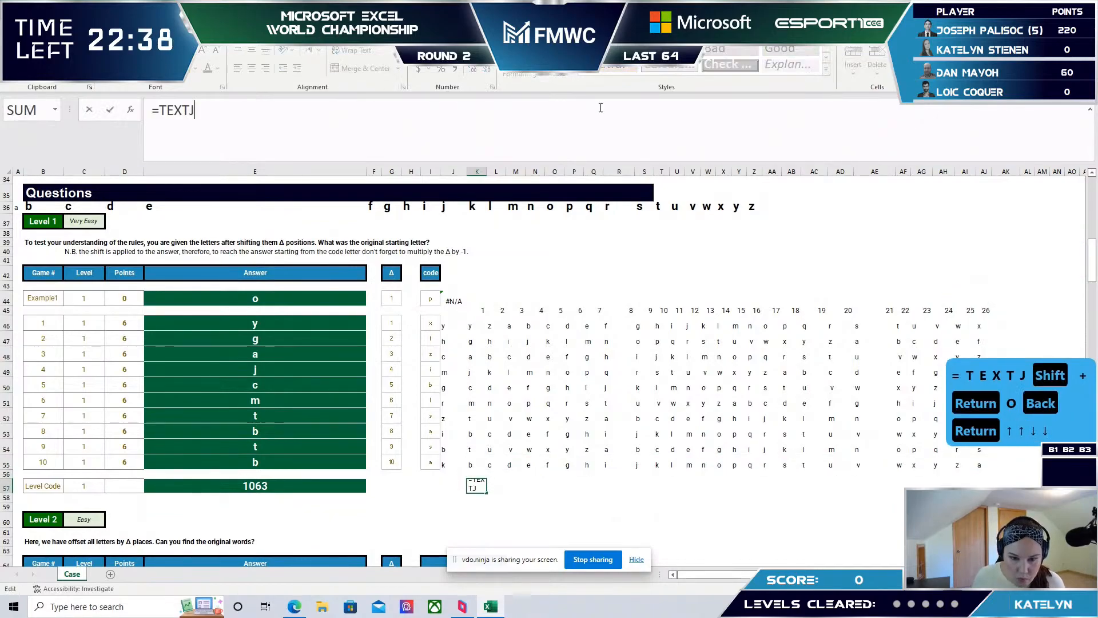
text(oin()
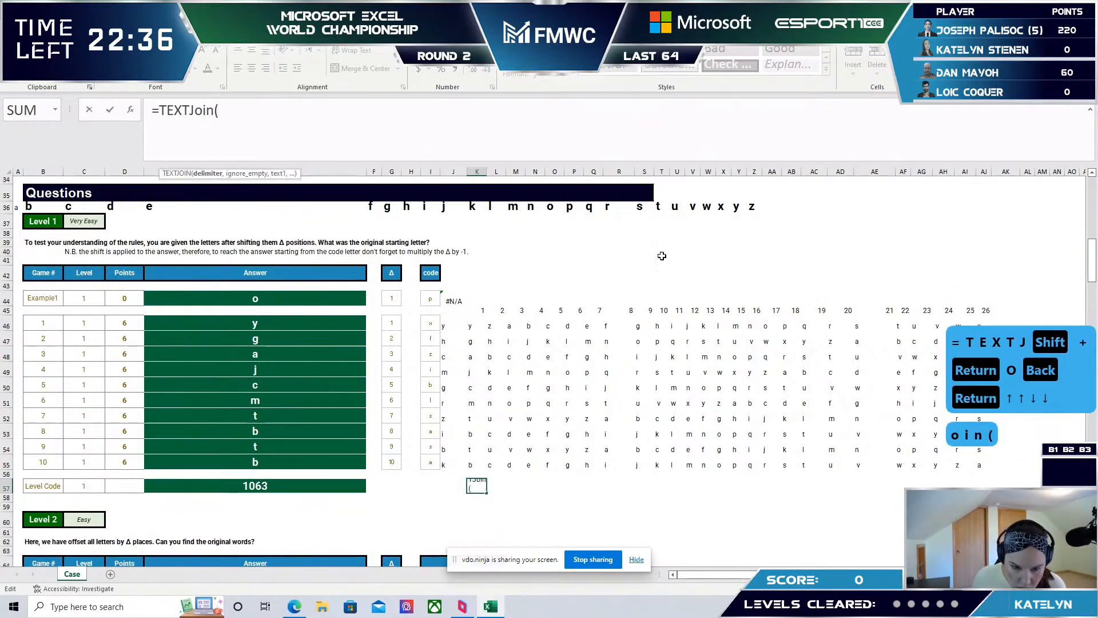
drag(464, 330, 472, 467)
text())
key(Return)
key(Return)
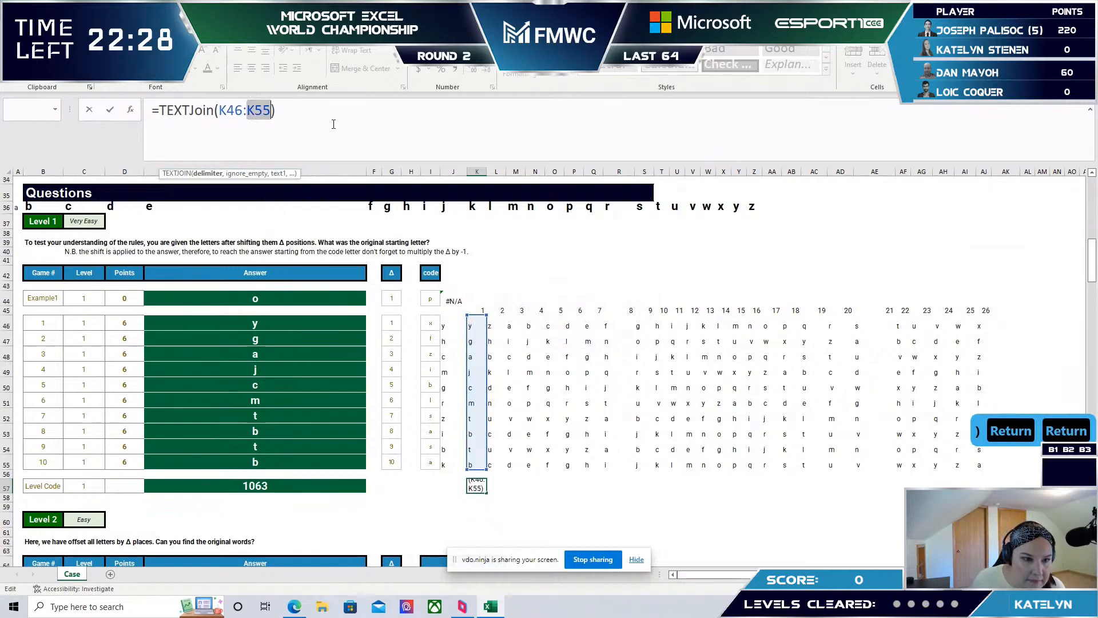
- Add an empty-string delimiter and a blank ignore-empty argument before K46:K55 in the TEXTJOIN formula, and enter it
click(272, 119)
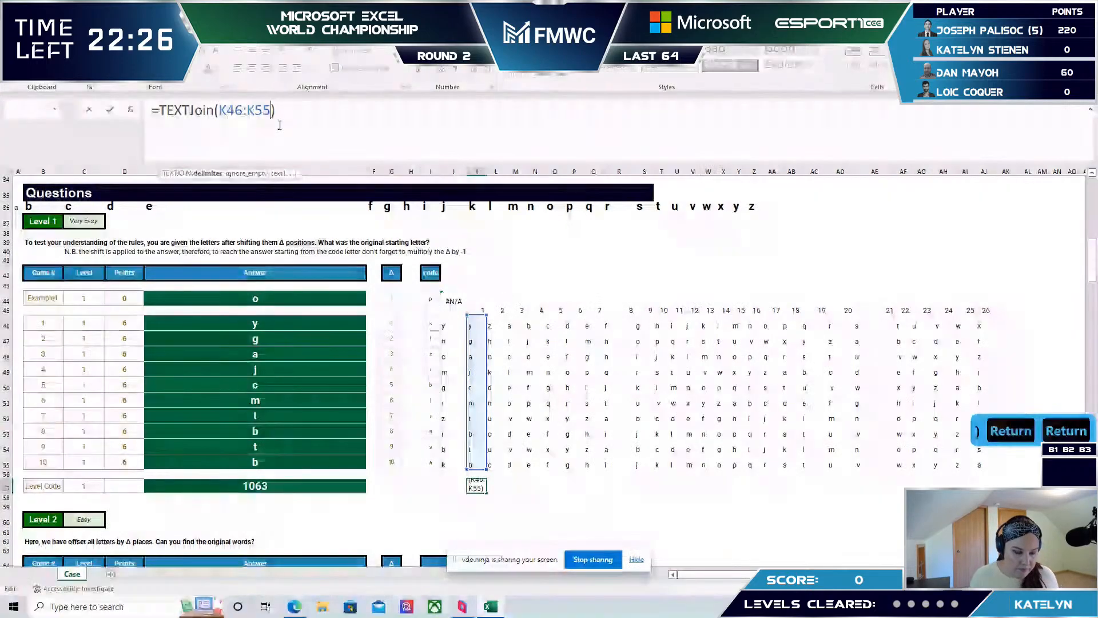
click(219, 112)
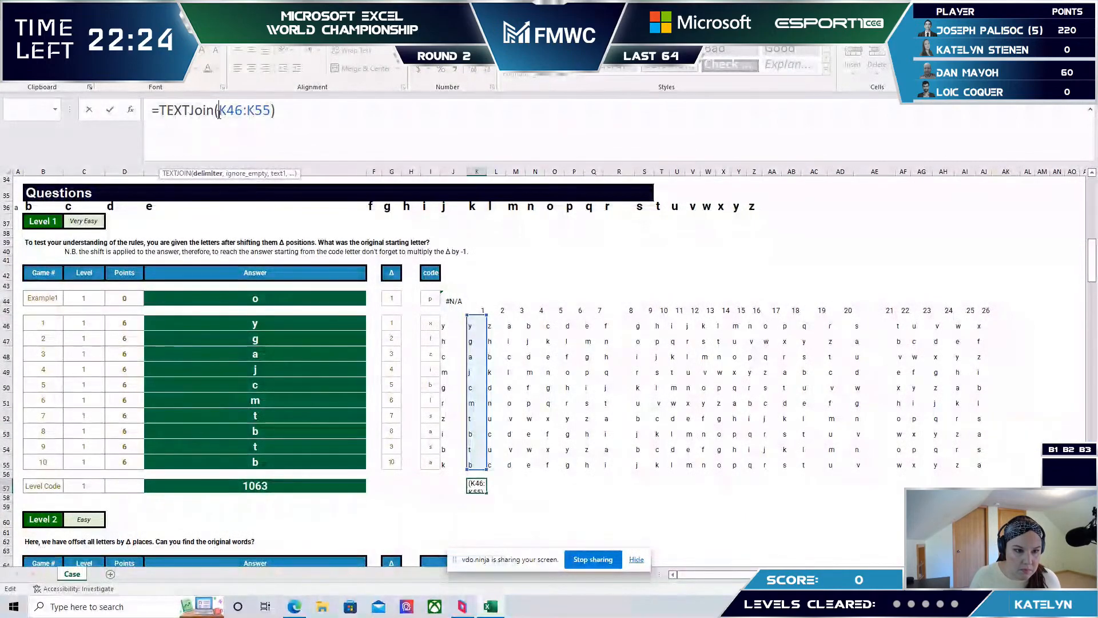
text("")
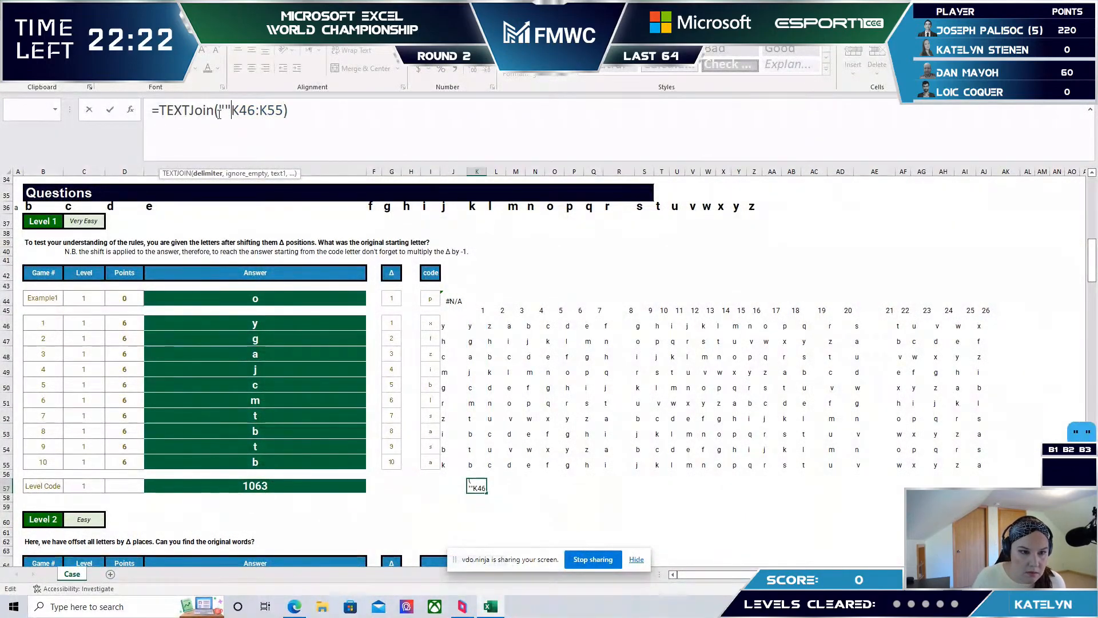
text(,)
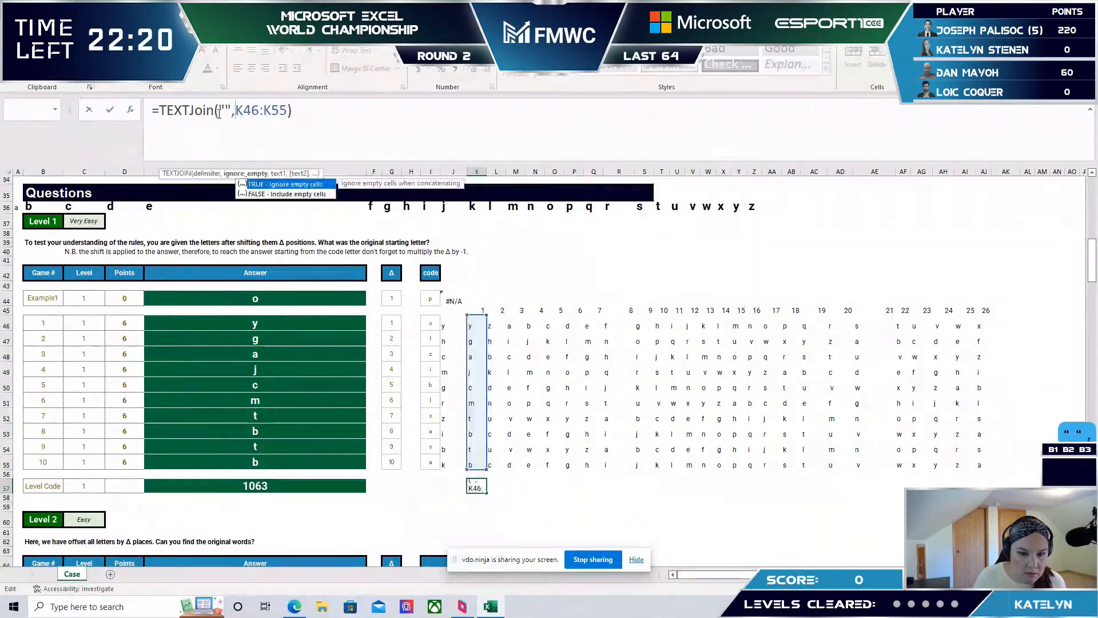
text(,)
key(Return)
key(Up)
- Copy the K57 TEXTJOIN formula across row 57 under the remaining shift columns of the grid
key(ctrl+c)
key(Right)
key(ctrl+v)
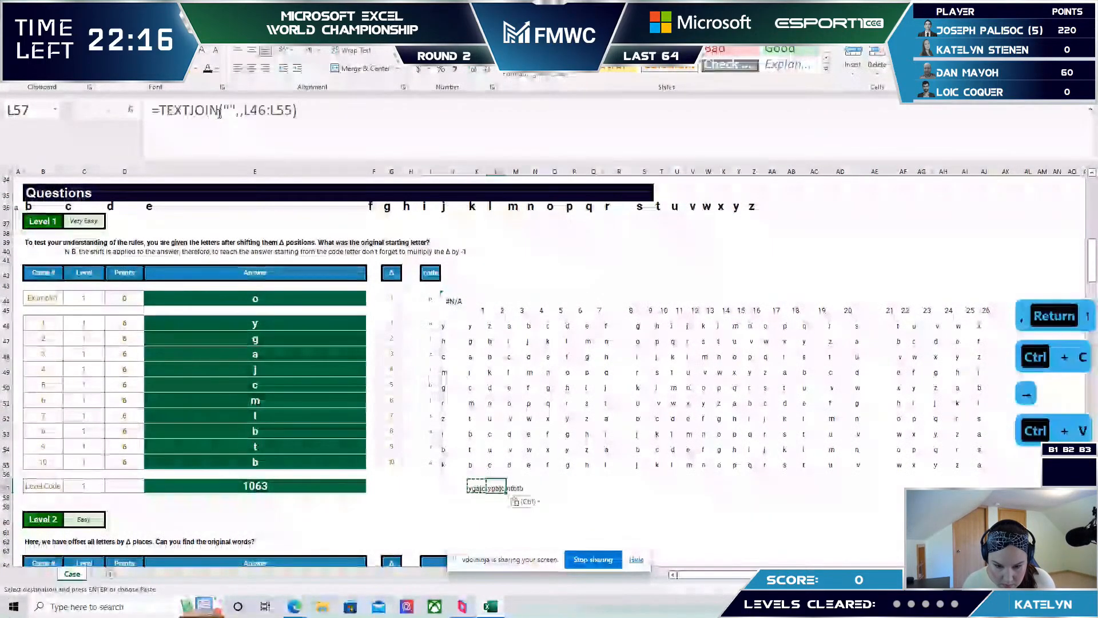
key(Right)
key(ctrl+v)
key(Right)
key(ctrl+v)
key(Right)
key(ctrl+v)
key(Right)
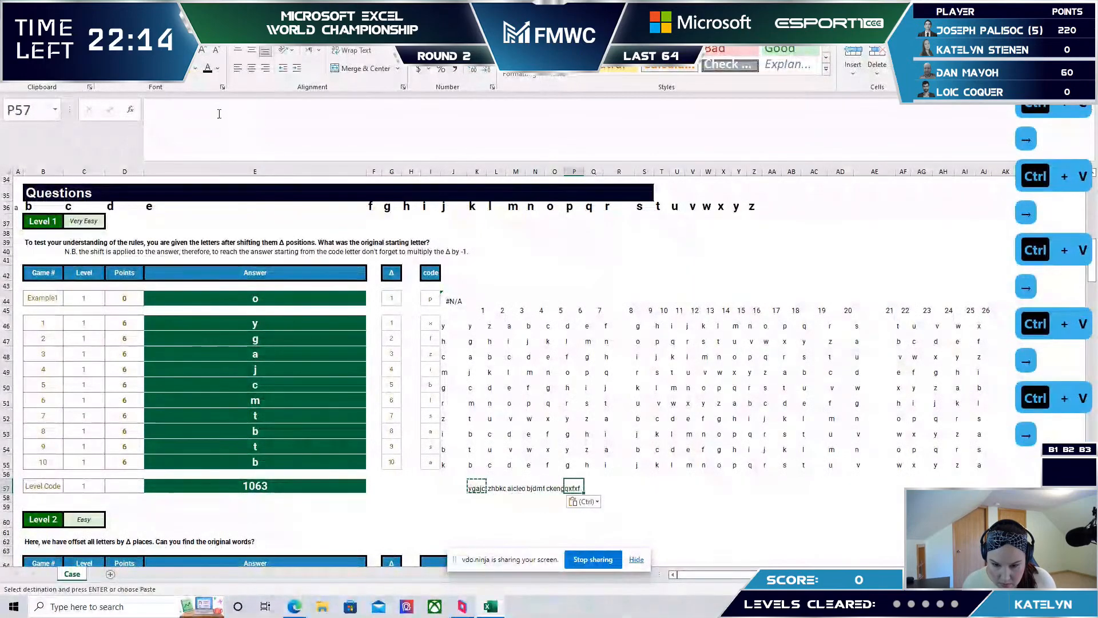
key(ctrl+v)
key(Right)
key(ctrl+v)
key(Right)
key(ctrl+v)
key(Right)
key(ctrl+v)
key(Right)
key(ctrl+v)
key(Right)
key(ctrl+v)
key(Right)
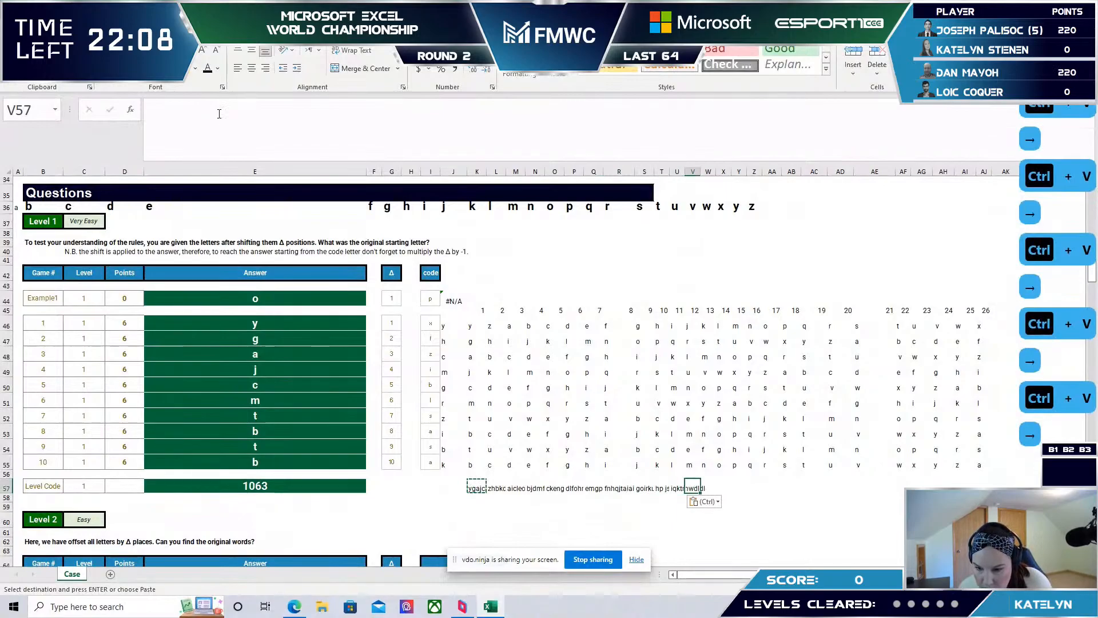
key(ctrl+v)
key(Right)
key(ctrl+v)
key(Right)
key(ctrl+v)
key(Right)
key(ctrl+v)
key(Right)
key(ctrl+v)
key(Right)
key(ctrl+v)
key(Right)
key(ctrl+v)
key(Right)
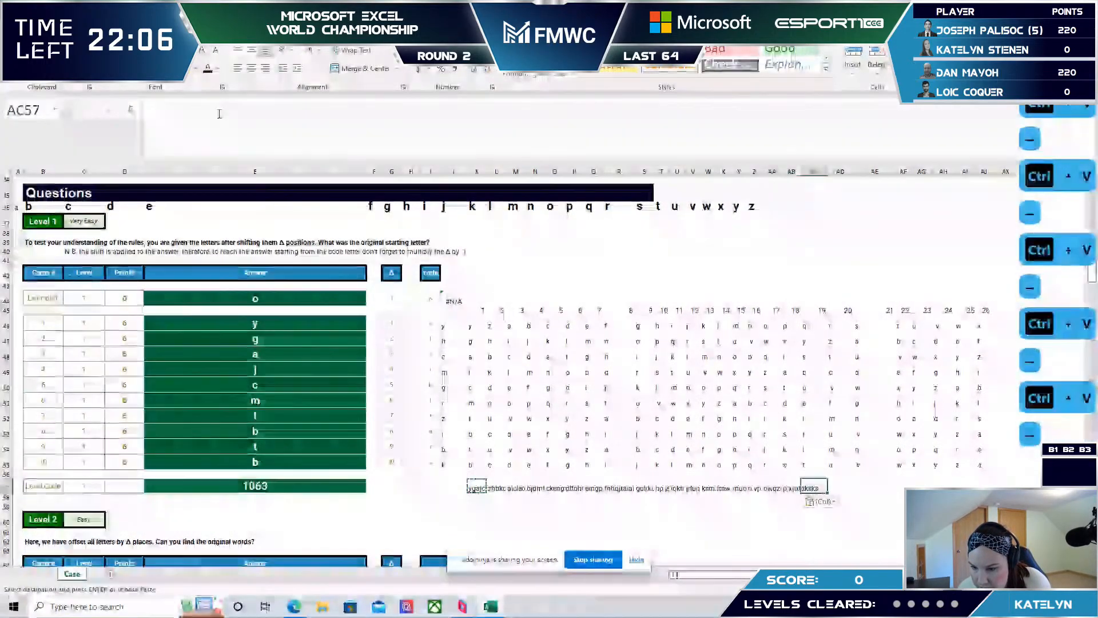
key(ctrl+v)
key(Right)
key(ctrl+v)
key(Right)
key(ctrl+v)
key(Right)
key(ctrl+v)
key(Right)
key(ctrl+v)
key(Right)
key(ctrl+v)
key(Right)
key(Right)
key(Right)
key(Right)
key(Right)
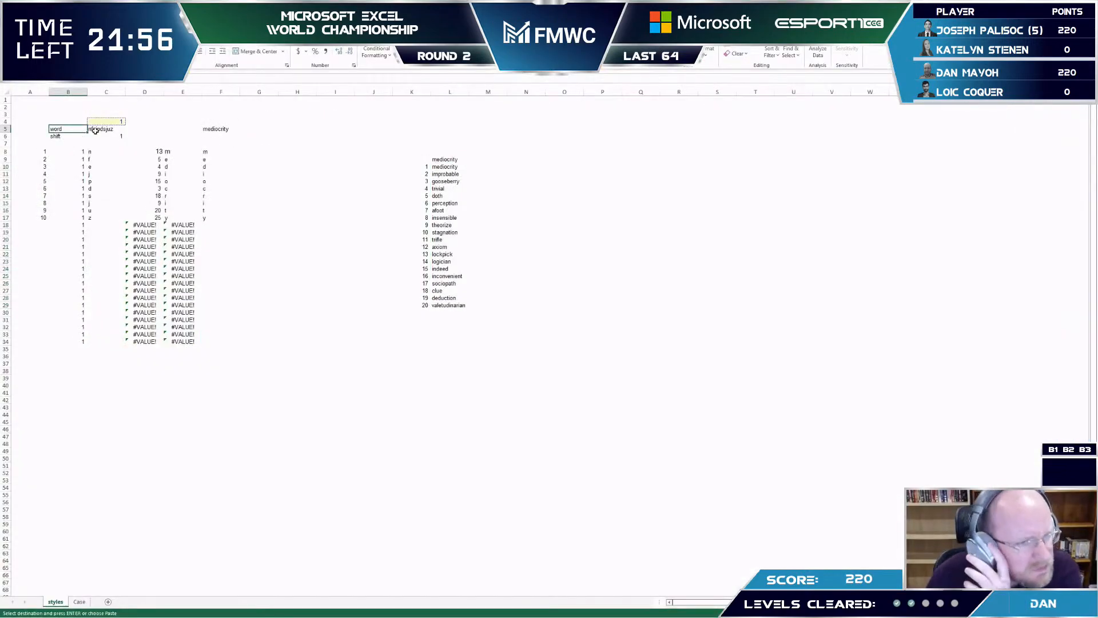
- On the other contestant's styles sheet, change the word lookup in C5 to the Level 3 range $I$101:$I$120
click(98, 131)
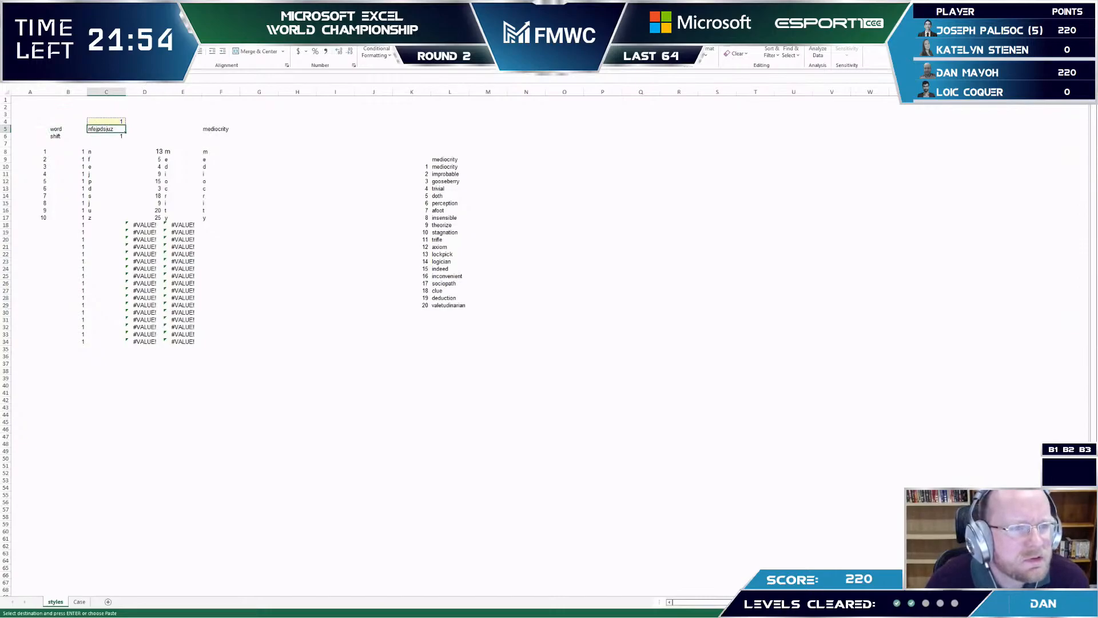
key(F2)
key(Delete)
text(101)
key(Right)
key(Delete)
key(Delete)
text(12)
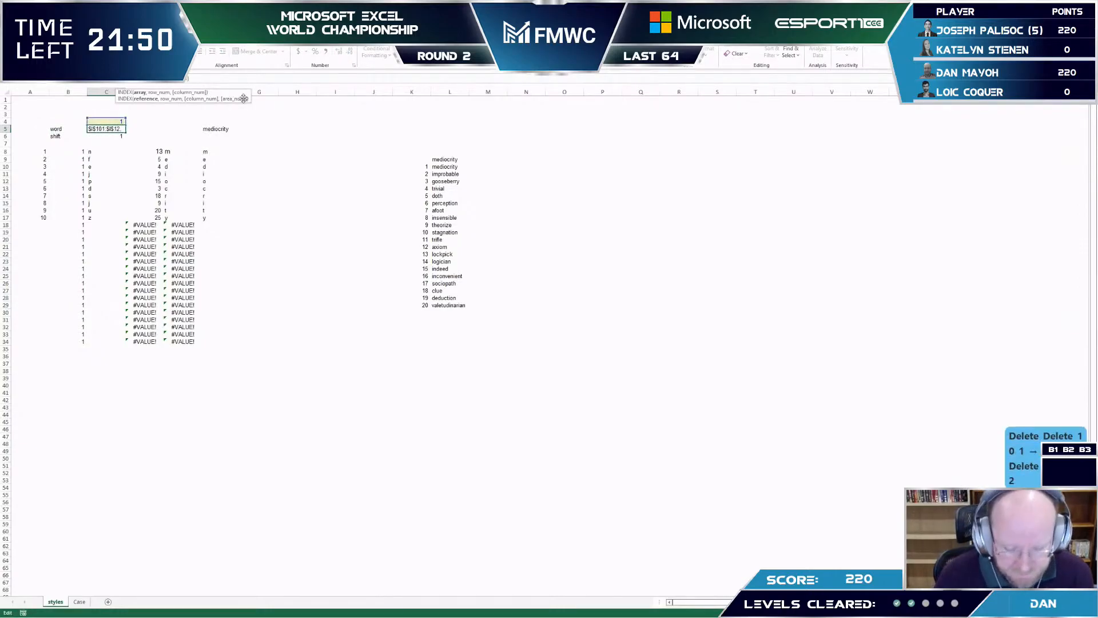
text(0)
key(Return)
- Examine the split letters and shift numbers of the Level 3 word, and check the Case sheet
key(Left)
key(Down)
key(Right)
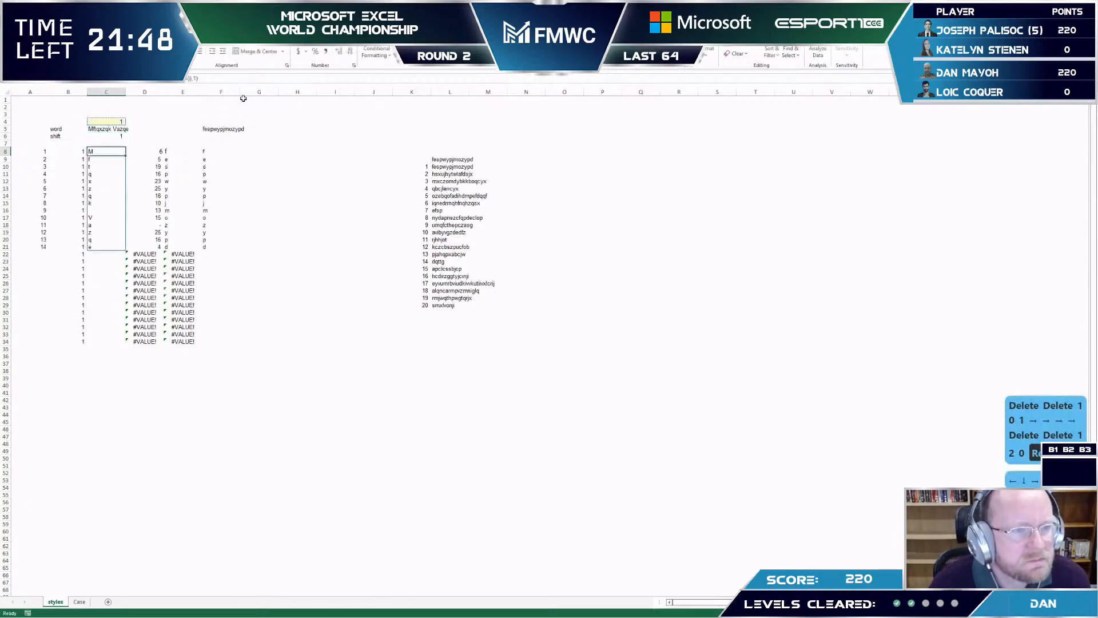
key(Right)
key(Right)
key(Left)
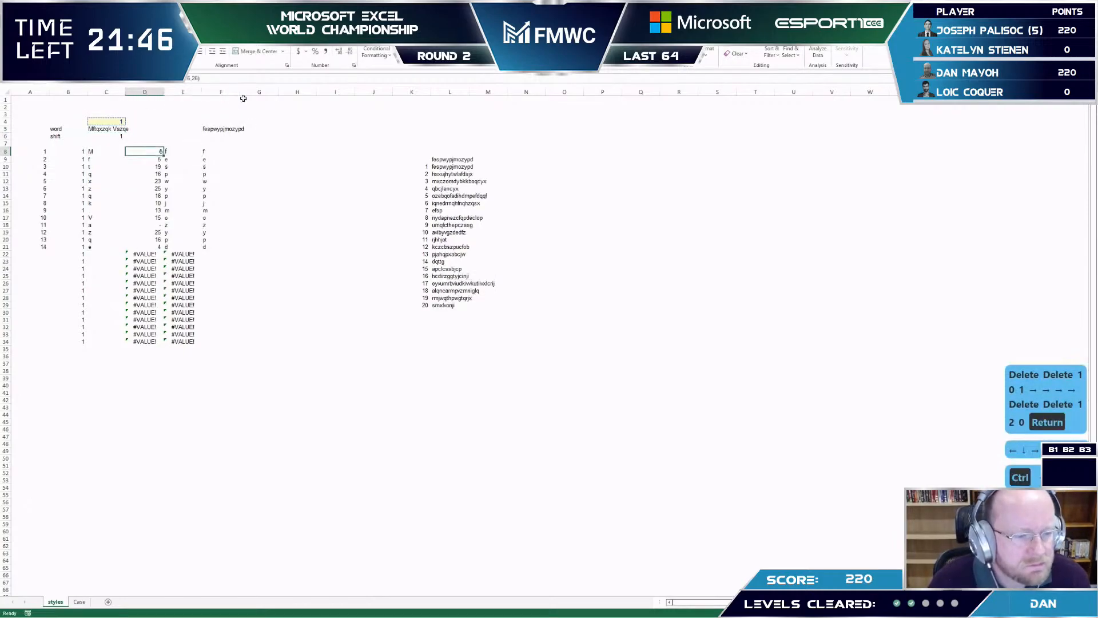
key(ctrl+Page_Down)
key(ctrl+Page_Up)
key(Left)
key(Left)
key(Right)
key(Left)
key(Left)
key(Right)
key(Right)
- Change the INDEX range of the shift lookup in C6 to the Level 3 range $G$101:$G$120
key(Up)
key(Up)
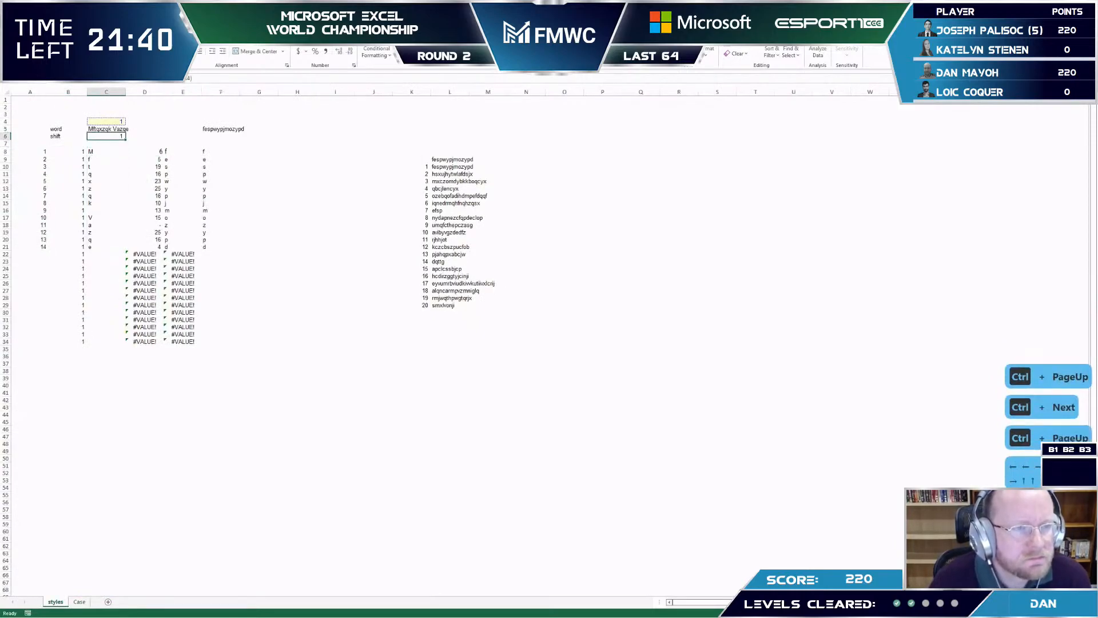
key(F2)
key(Delete)
key(Delete)
text(101)
key(Right)
key(Delete)
key(Delete)
text(120)
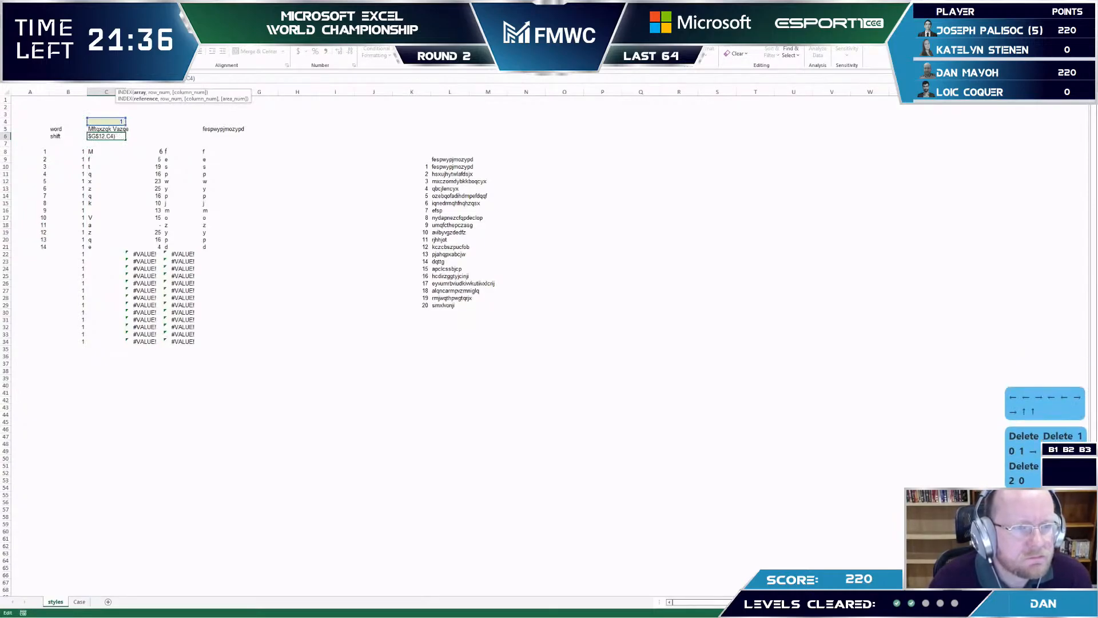
key(Return)
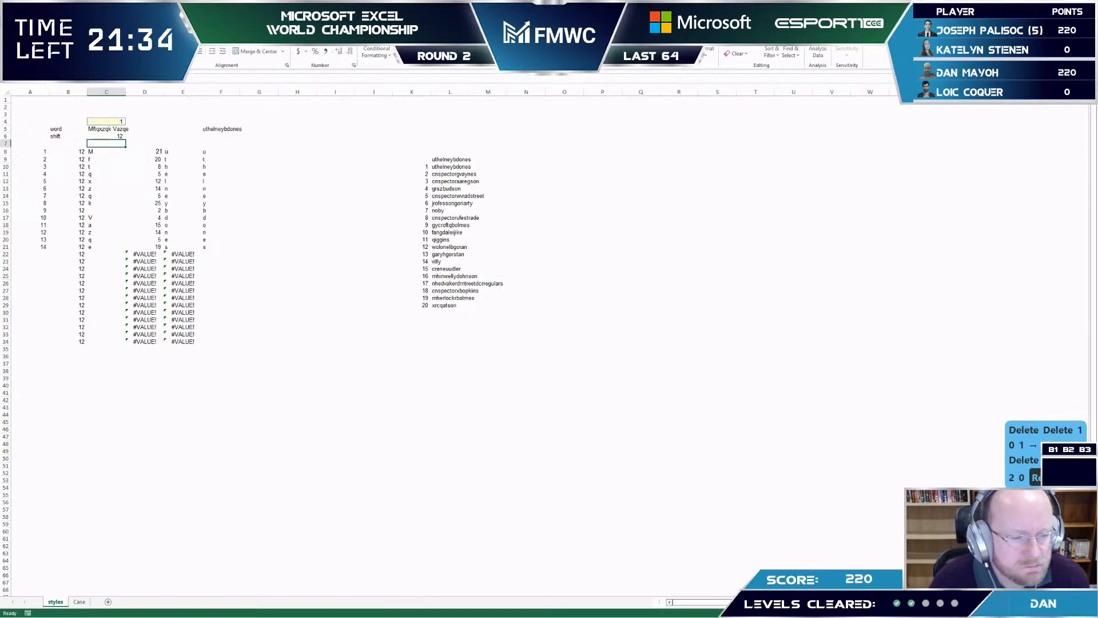
- Check the Level 3 question on the Case sheet and insert a blank column D beside the split letters on the styles sheet
key(ctrl+Page_Down)
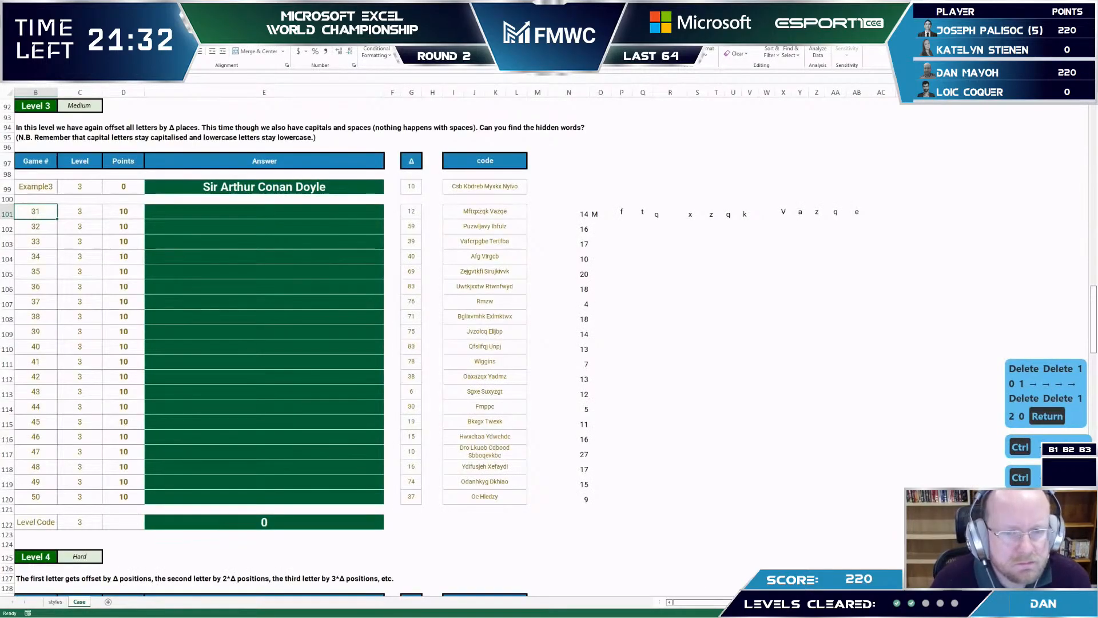
key(ctrl+Page_Up)
key(Right)
key(Down)
key(Left)
key(ctrl+shift+Down)
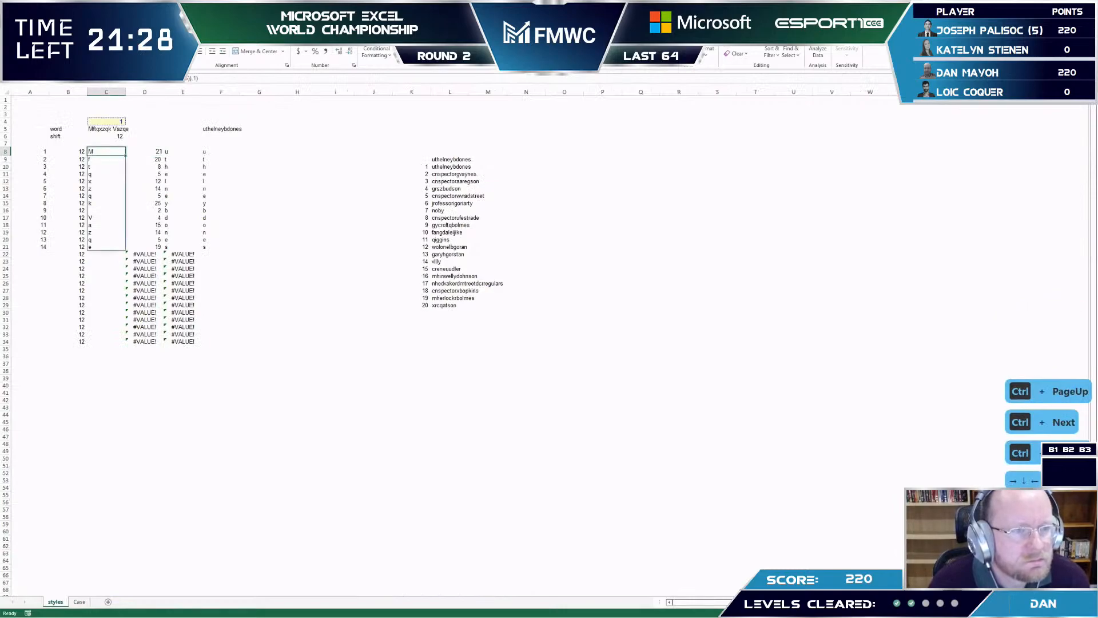
key(Right)
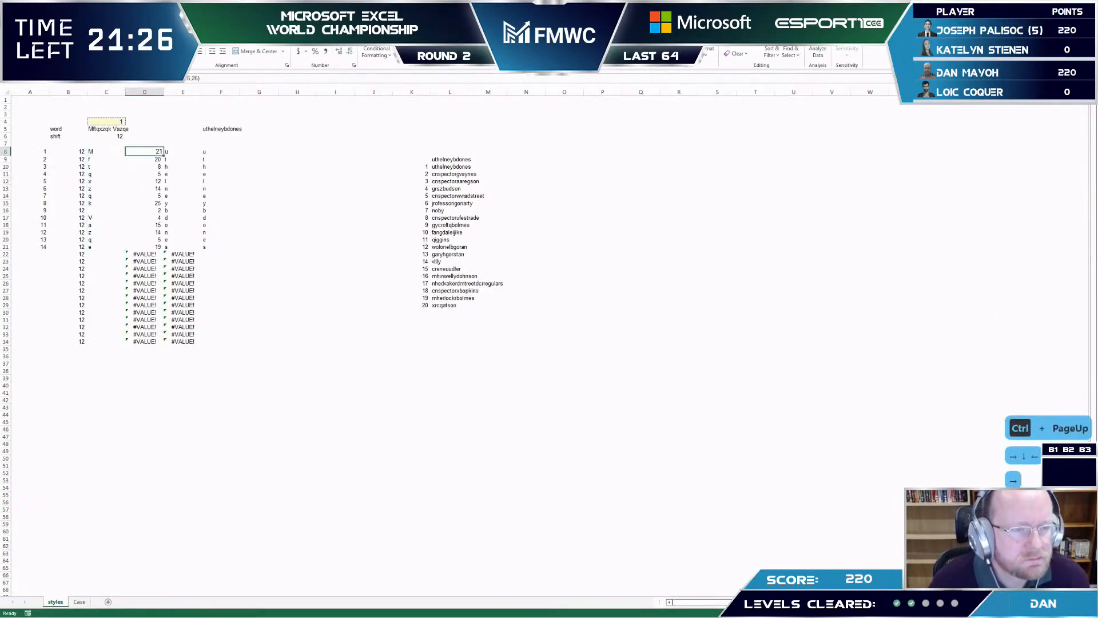
key(alt+i)
key(c)
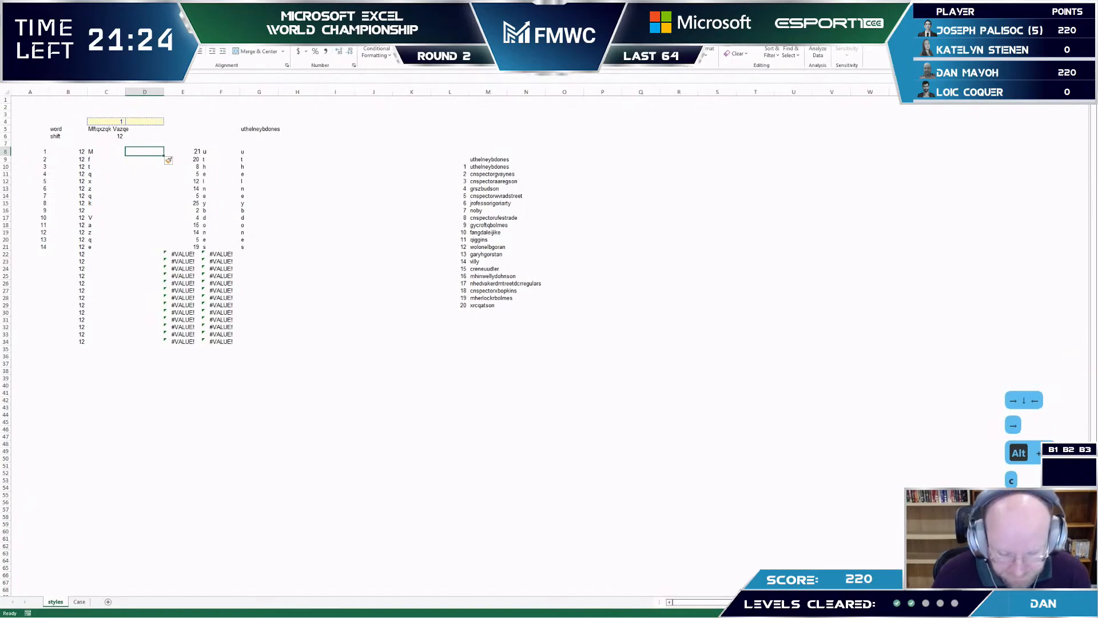
- Enter a CODE formula in D8 that returns the character code of the letter in C8
text(=c)
key(Escape)
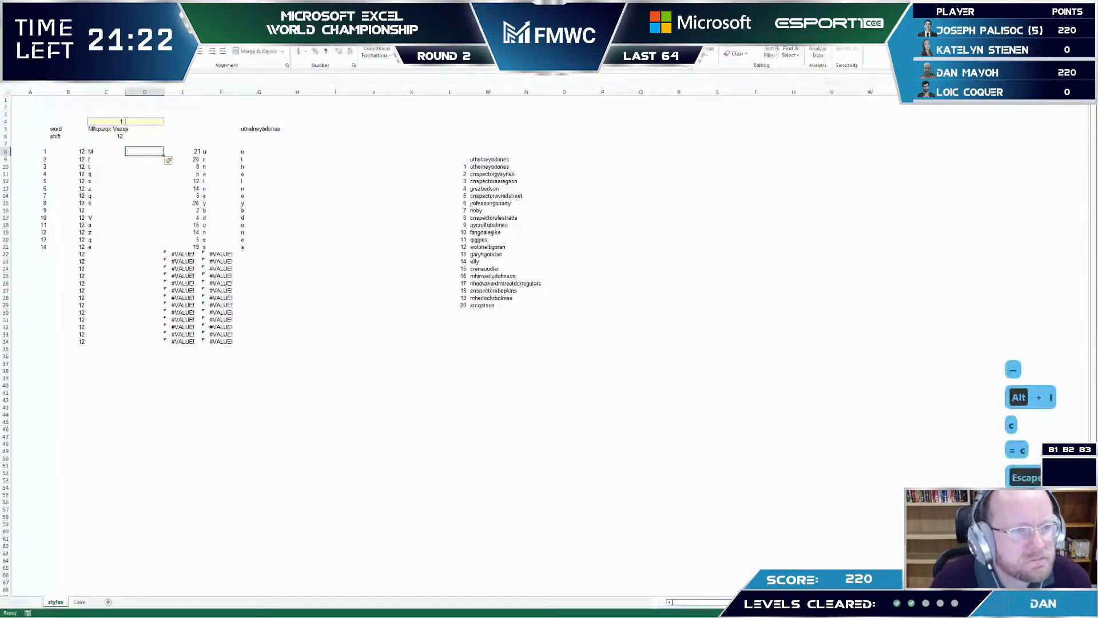
text(ode)
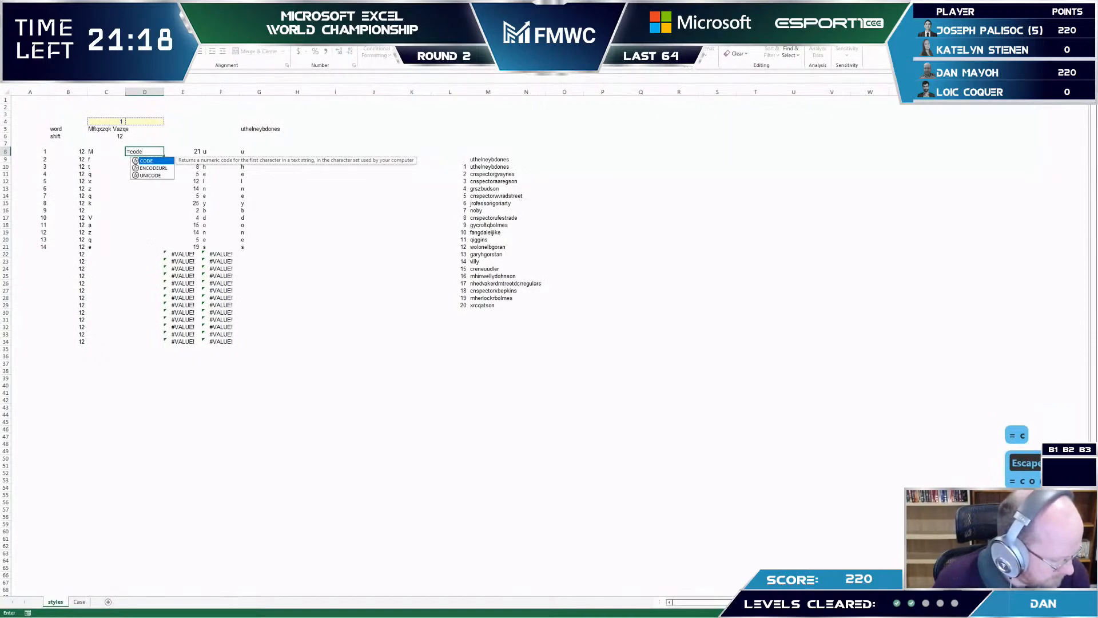
text(()
key(Left)
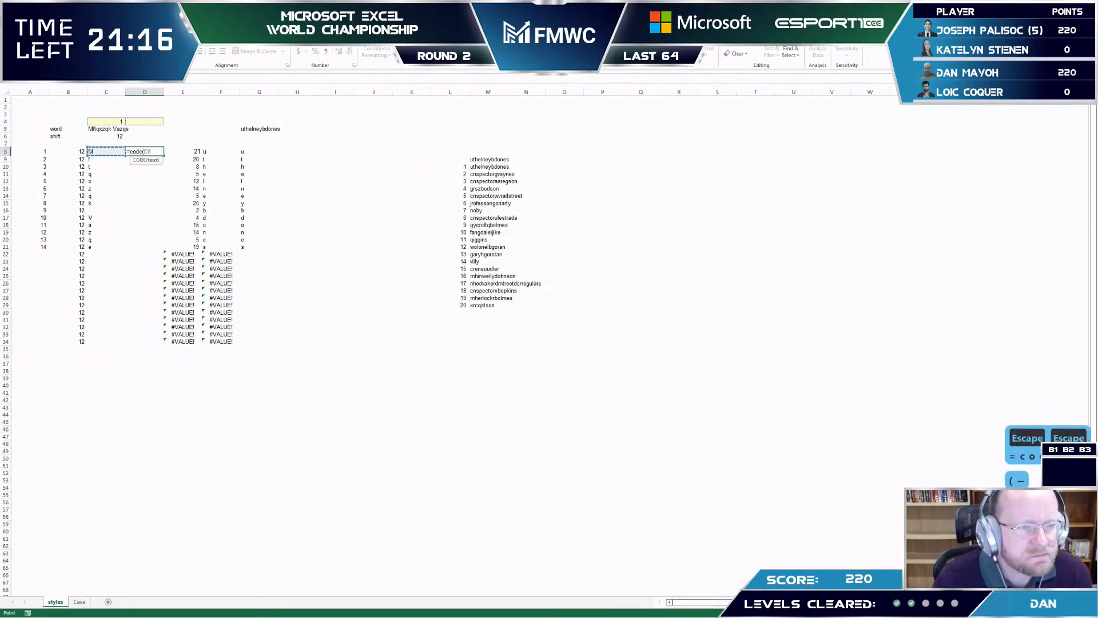
key(ctrl+Return)
- Fill the CODE formula down column D from D8 to D34 for every split letter row
key(shift+Down)
key(shift+Down)
key(shift+Down)
key(shift+Down)
key(shift+Down)
key(shift+Down)
key(shift+Down)
key(shift+Down)
key(shift+Down)
key(shift+Down)
key(shift+Down)
key(shift+Down)
key(shift+Down)
key(shift+Down)
key(shift+Down)
key(shift+Down)
key(shift+Down)
key(shift+Down)
key(shift+Down)
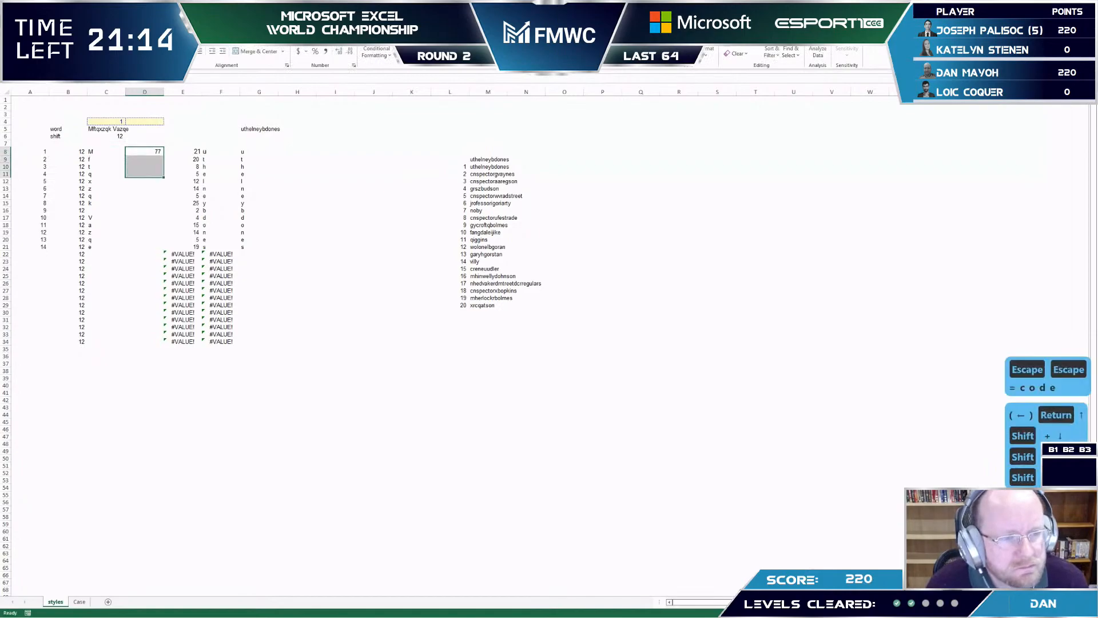
key(shift+Down)
key(shift+Down)
key(shift+Down)
key(shift+Down)
key(shift+Down)
key(shift+Down)
key(shift+Down)
key(shift+Down)
key(shift+Down)
key(shift+Up)
key(shift+Up)
key(ctrl+d)
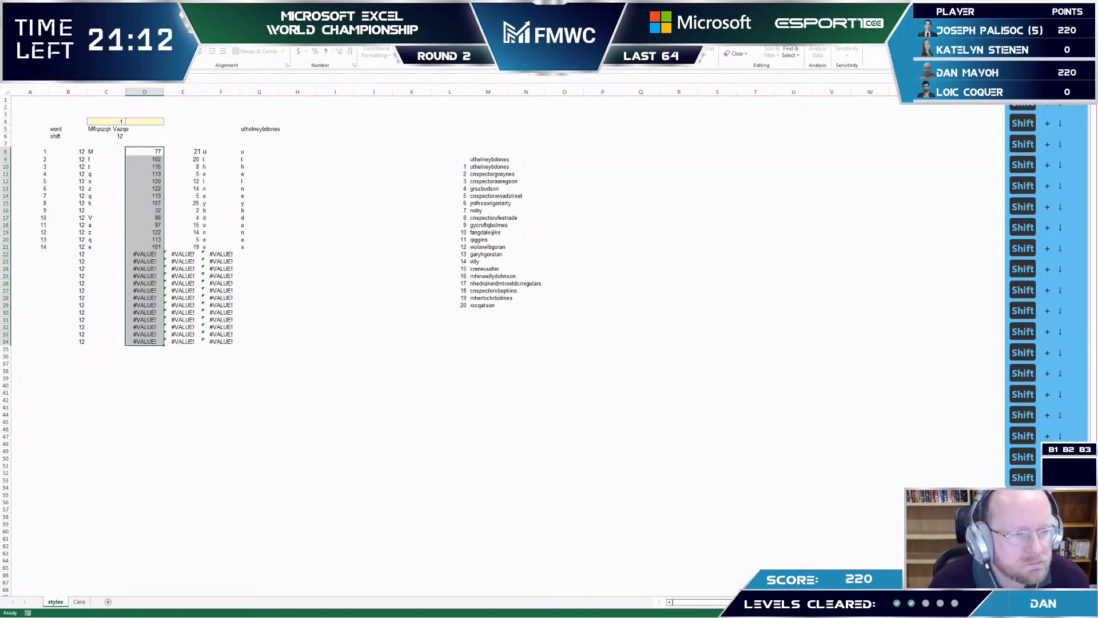
- Check the Level 3 word lengths on the Case sheet against the letter rows and character codes on the styles sheet
key(ctrl+Page_Down)
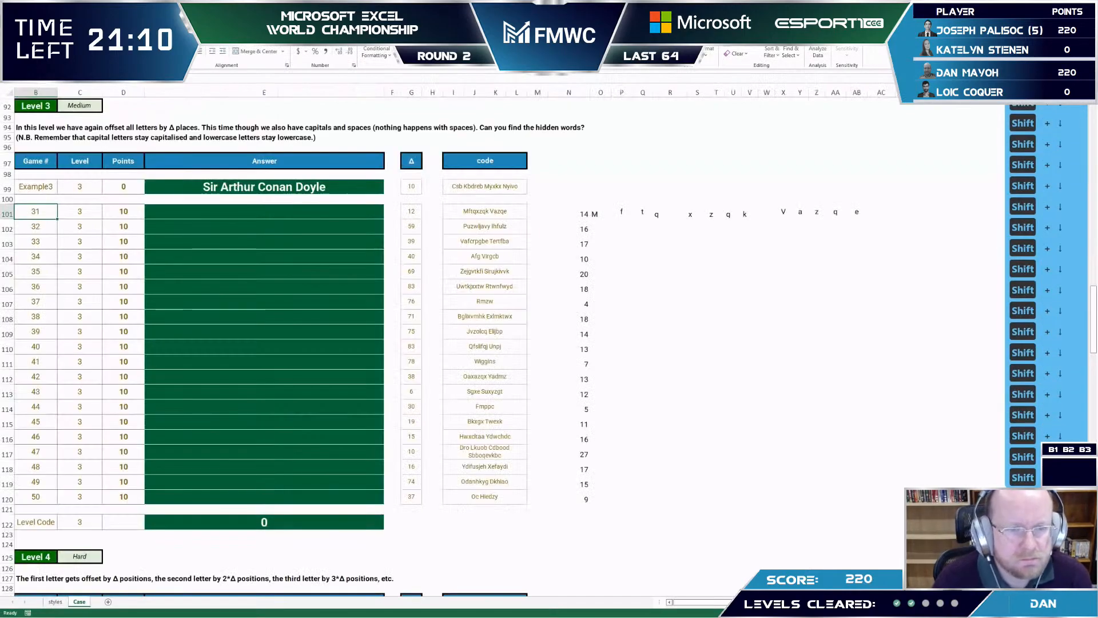
click(621, 213)
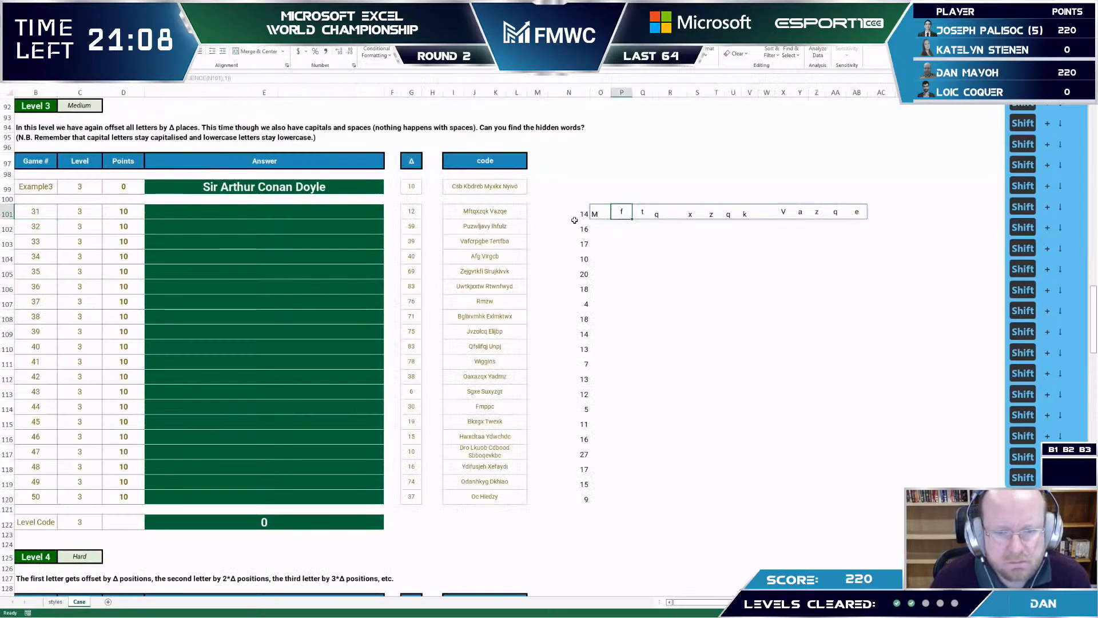
click(574, 219)
key(ctrl+shift+Down)
key(ctrl+Page_Up)
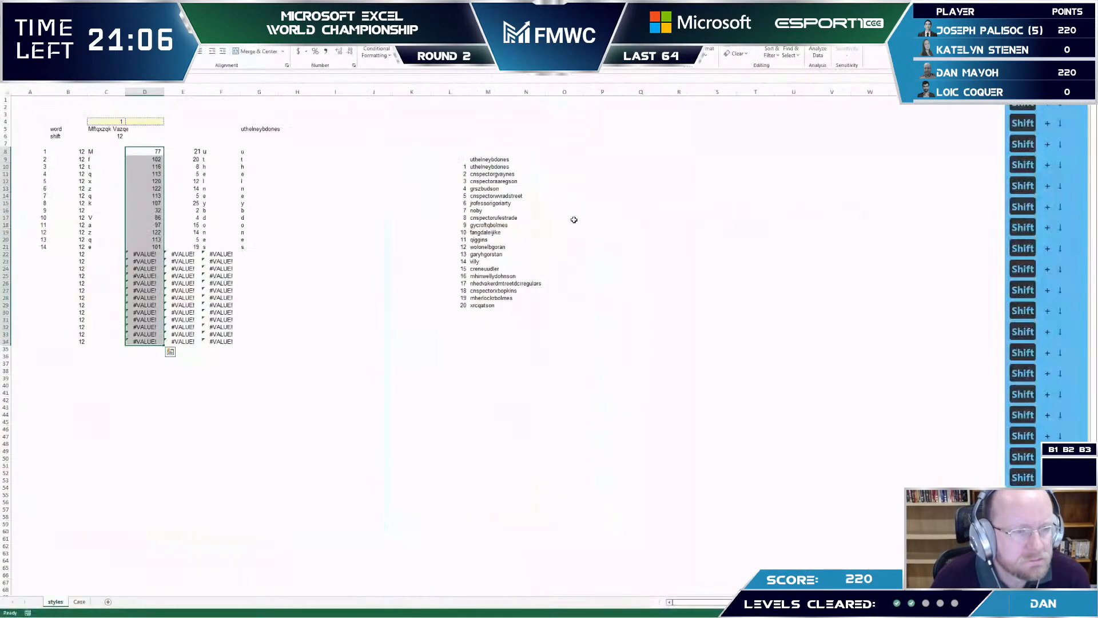
drag(42, 151, 41, 345)
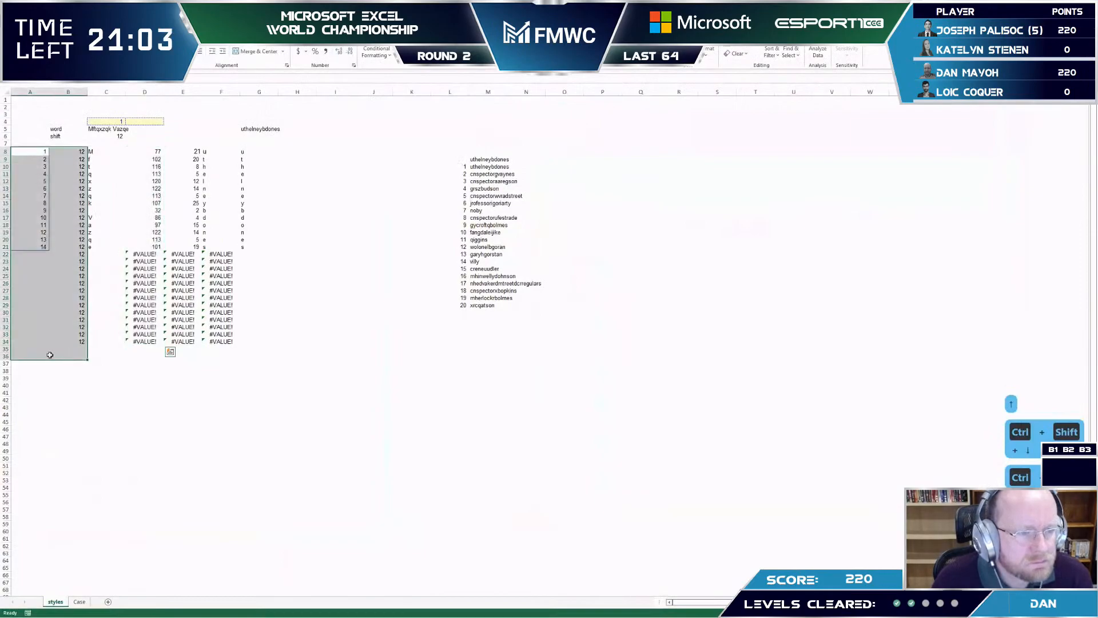
click(171, 264)
click(95, 160)
key(Up)
key(Right)
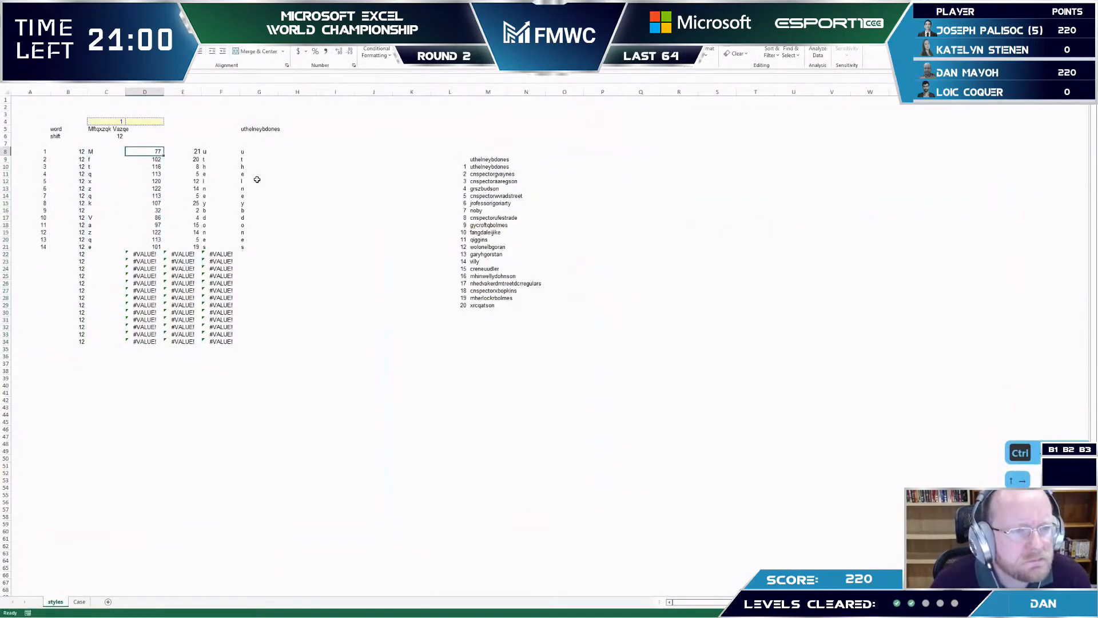
key(Down)
key(Down)
key(Down)
key(Down)
key(Down)
key(Down)
key(Down)
key(Down)
key(Down)
key(Down)
key(Down)
key(Down)
key(Down)
key(Down)
key(Down)
key(Down)
key(Down)
key(Down)
key(Down)
key(Down)
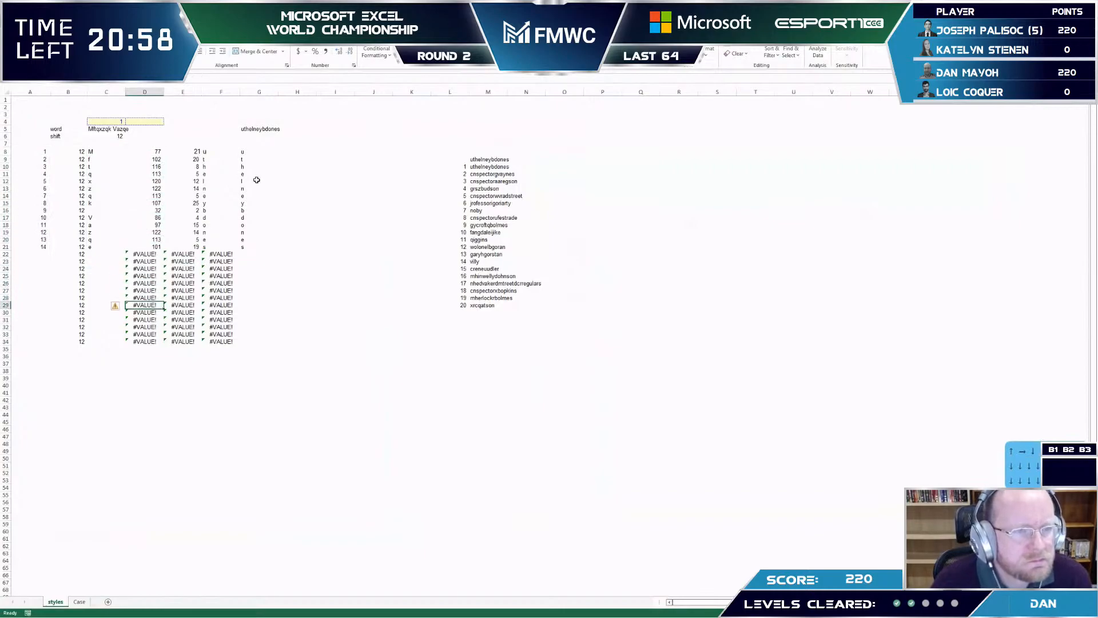
- Insert two blank columns, E and F, immediately after the character codes on the styles sheet
click(195, 151)
key(alt+i)
key(c)
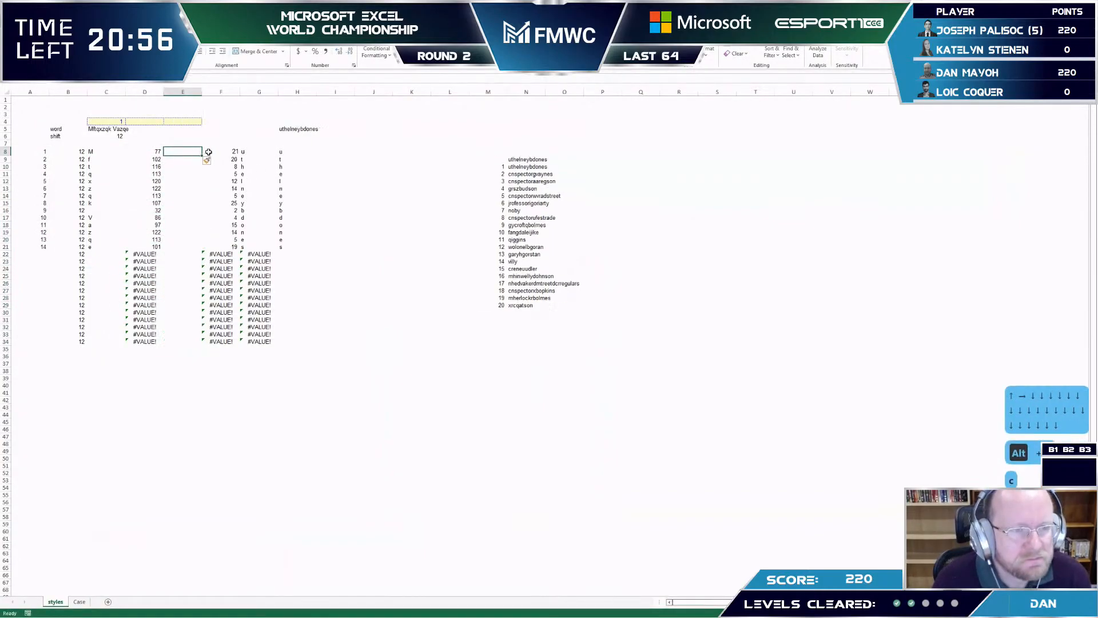
key(alt+i)
key(c)
key(alt+e)
key(i)
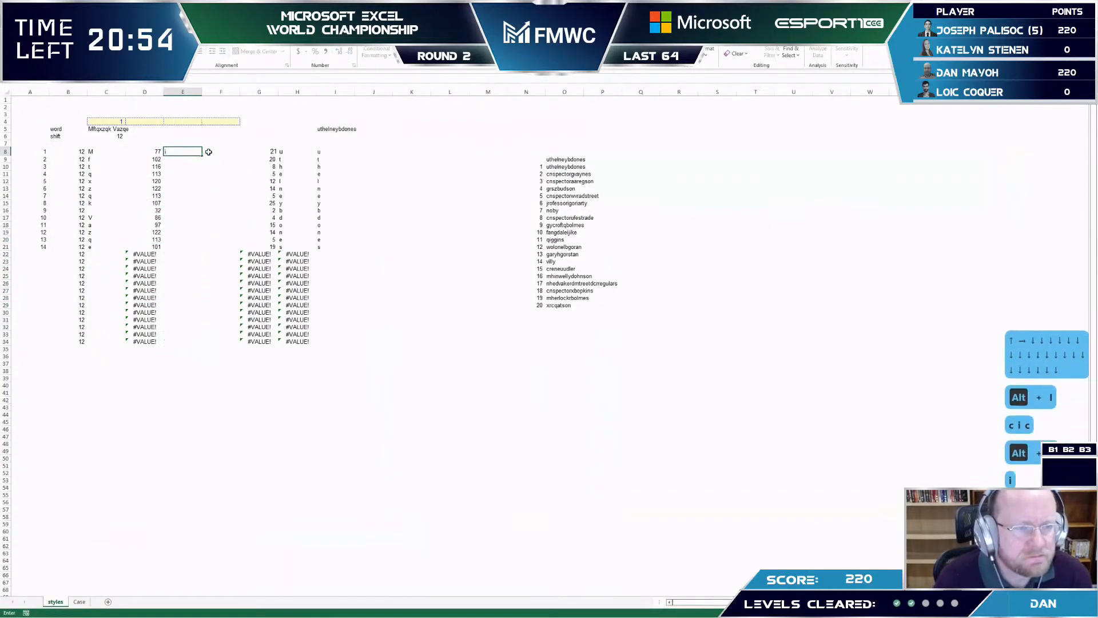
key(Escape)
key(Escape)
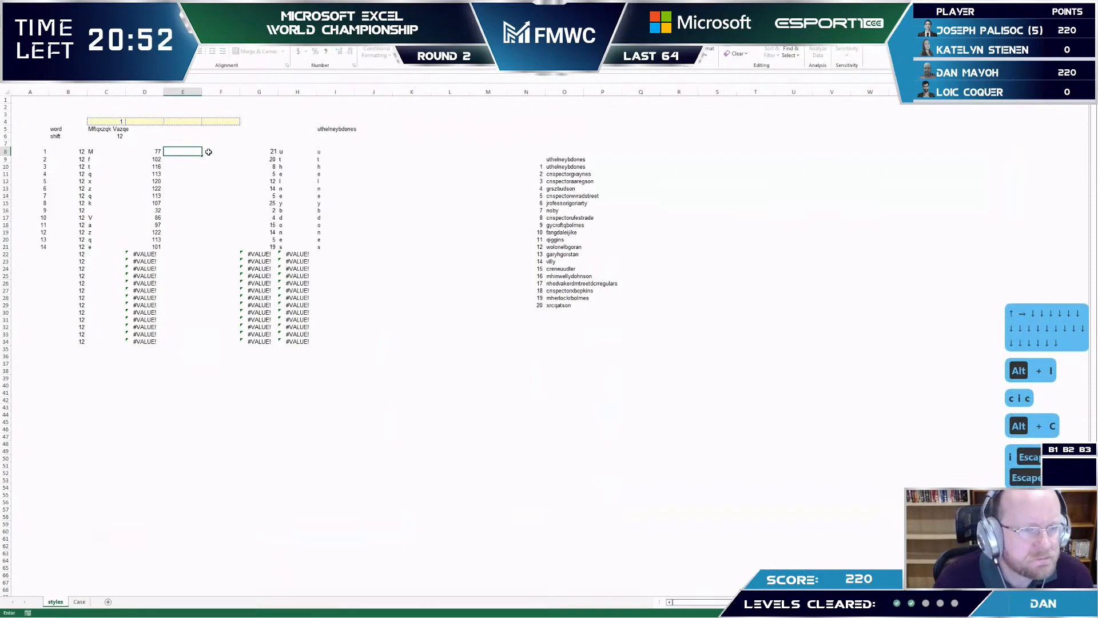
key(Return)
key(Up)
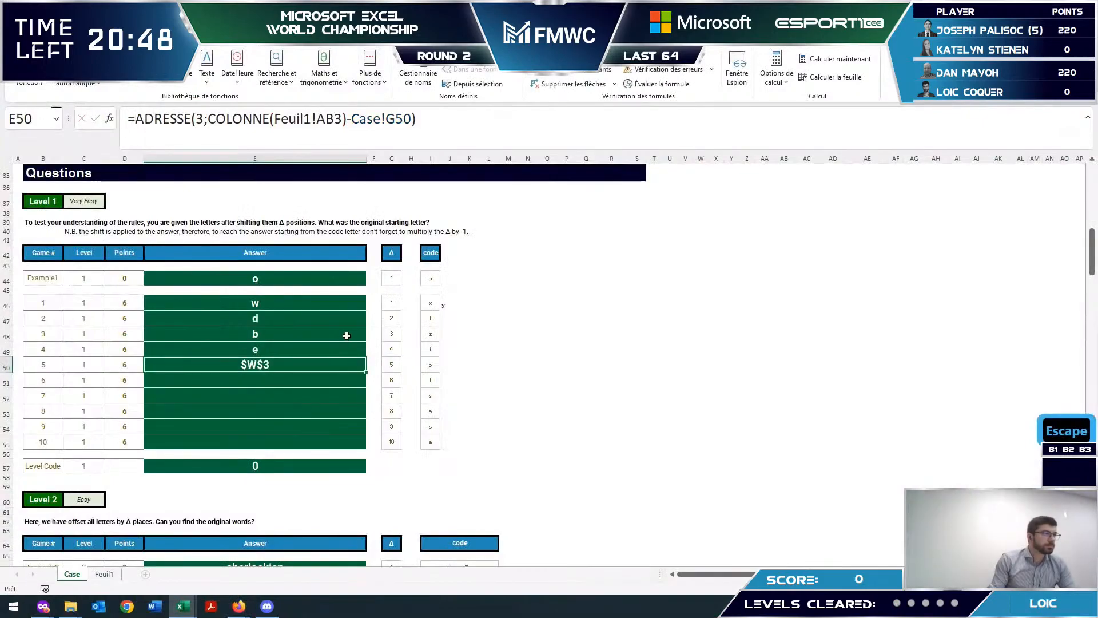
- Try to wrap the ADRESSE formula in E50 in INDIRECT, prefixed with the Feuil1! sheet reference
click(316, 353)
click(318, 364)
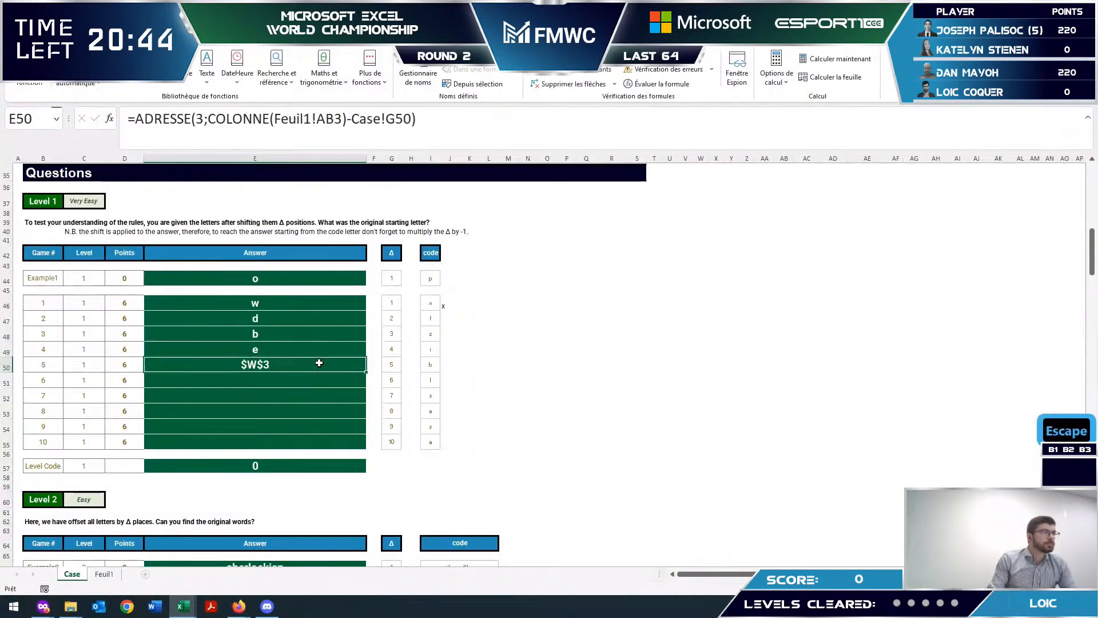
double_click(319, 363)
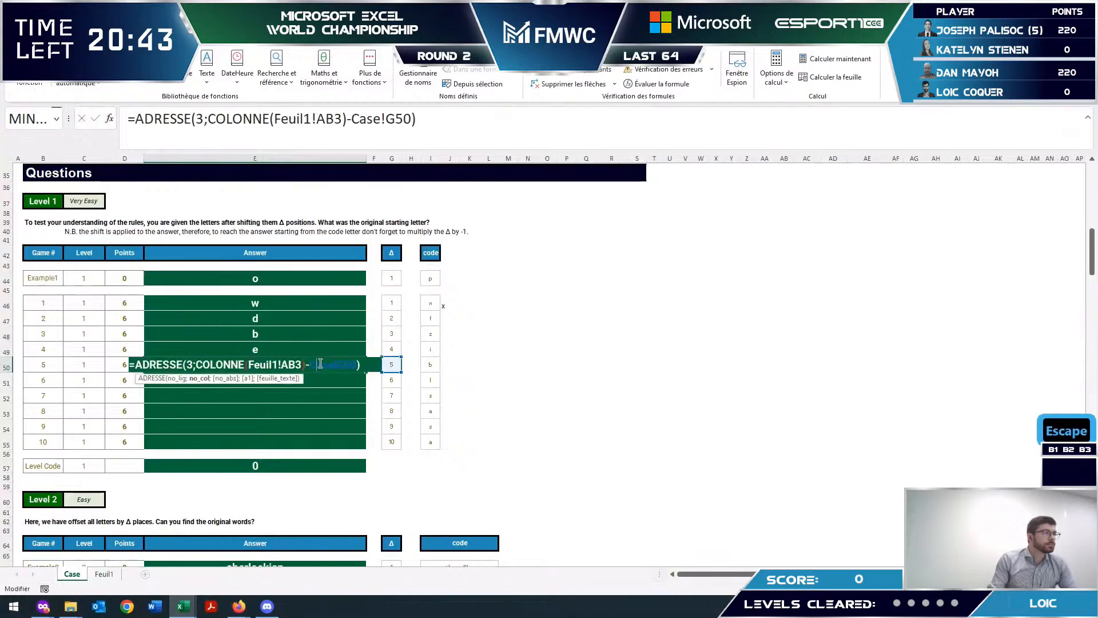
click(136, 365)
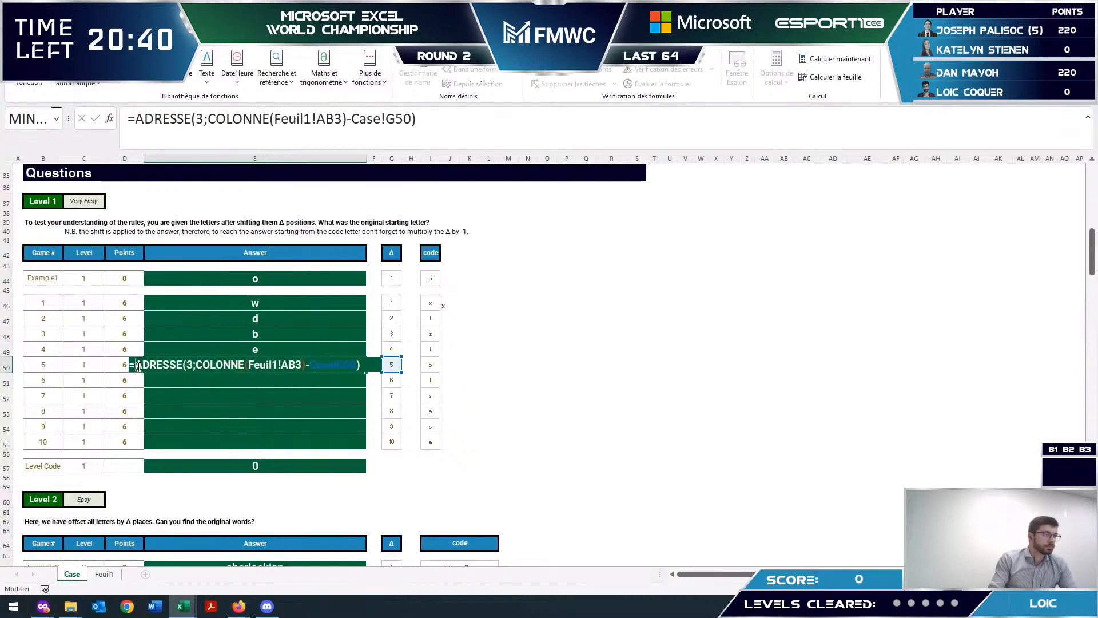
text(indire)
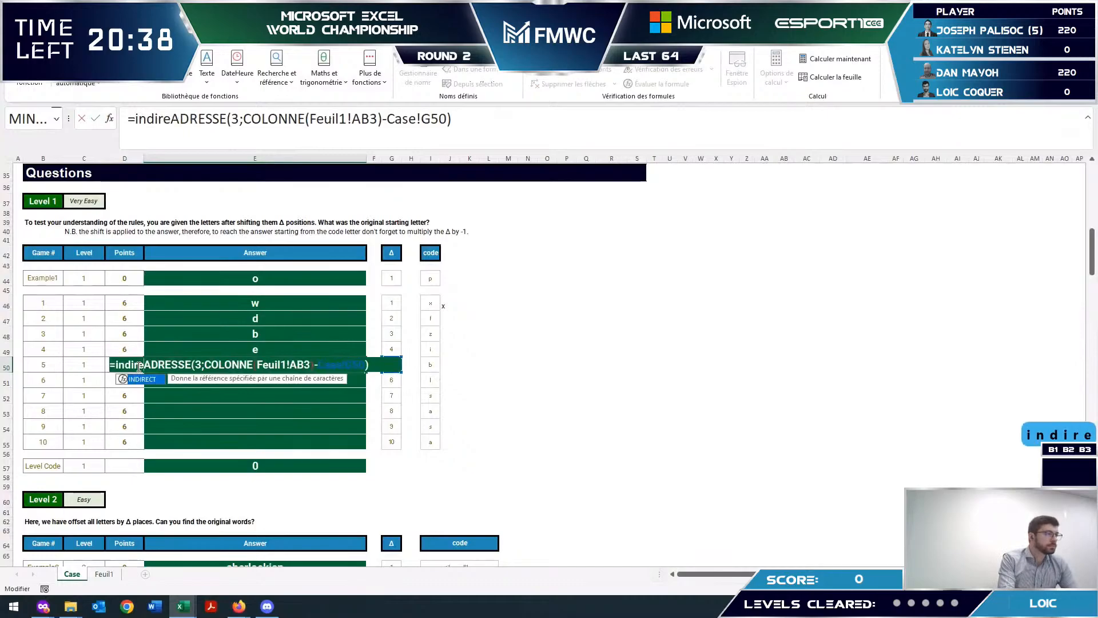
key(Tab)
text(Feuil)
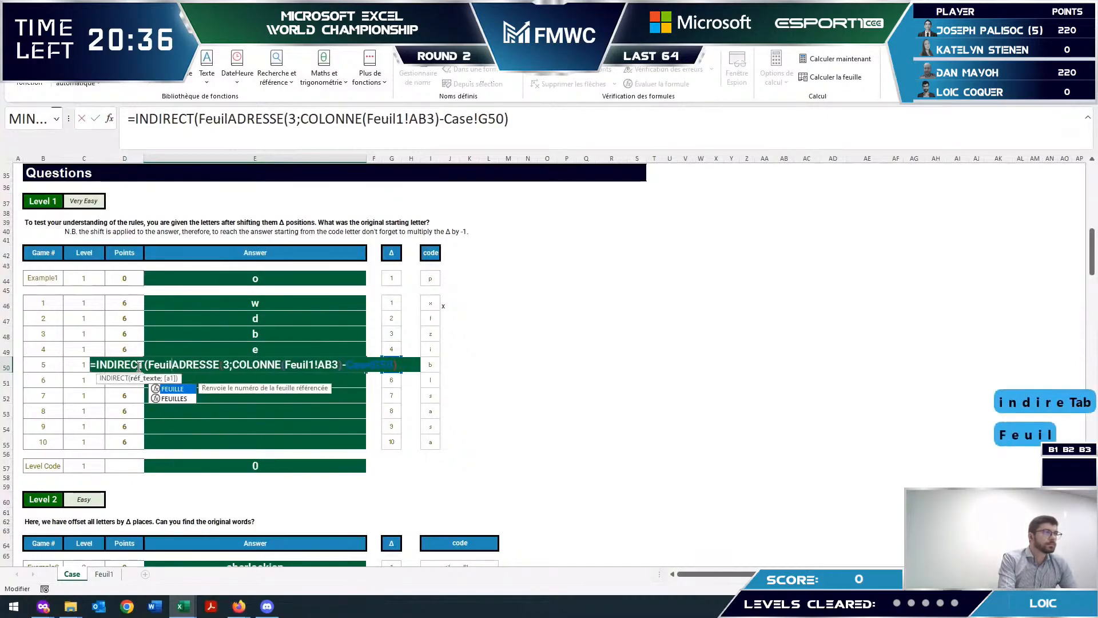
text(1!)
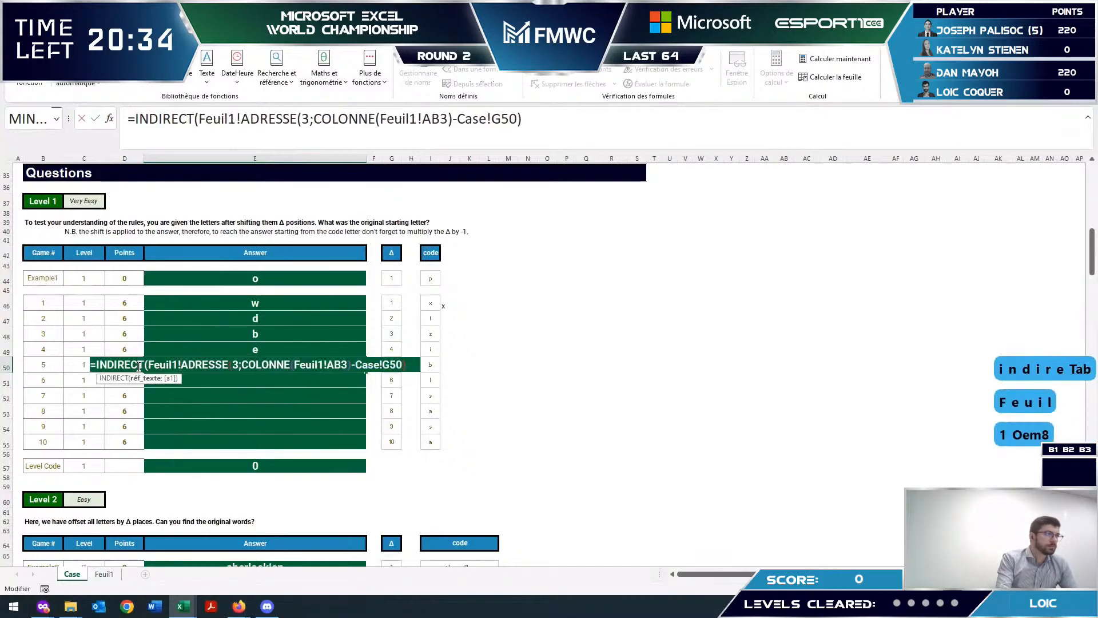
key(Return)
key(Return)
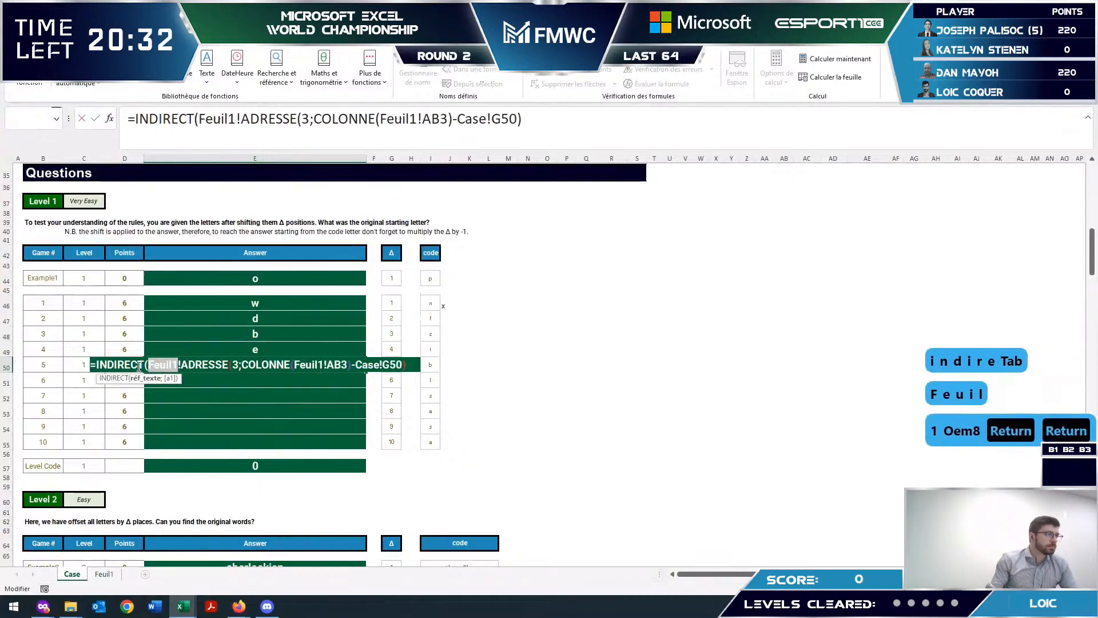
click(181, 364)
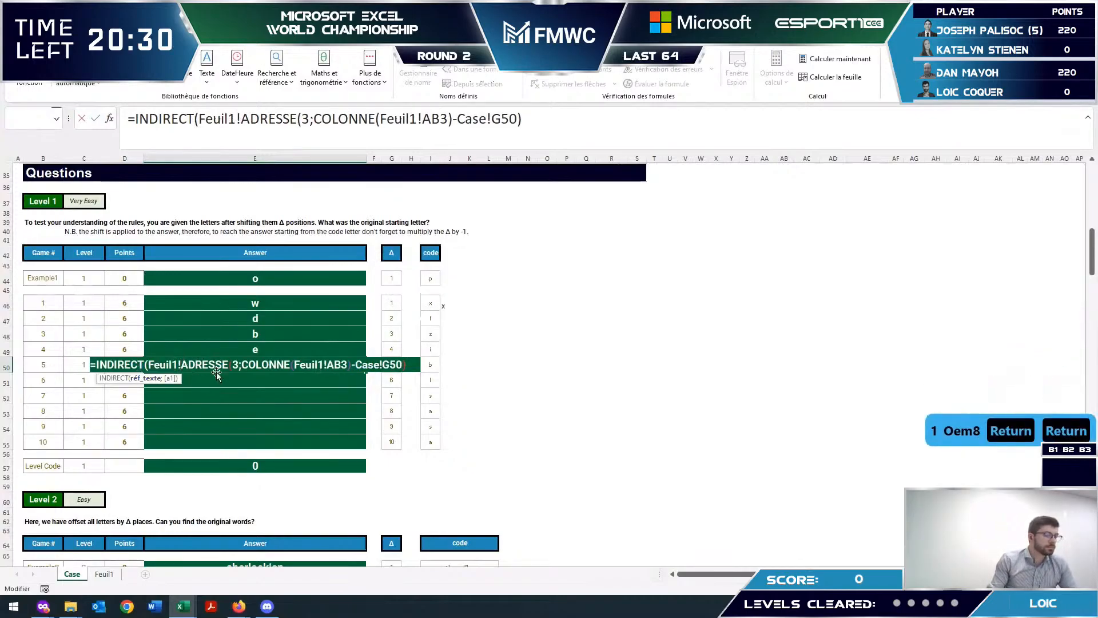
text(&)
text())
key(Return)
key(Return)
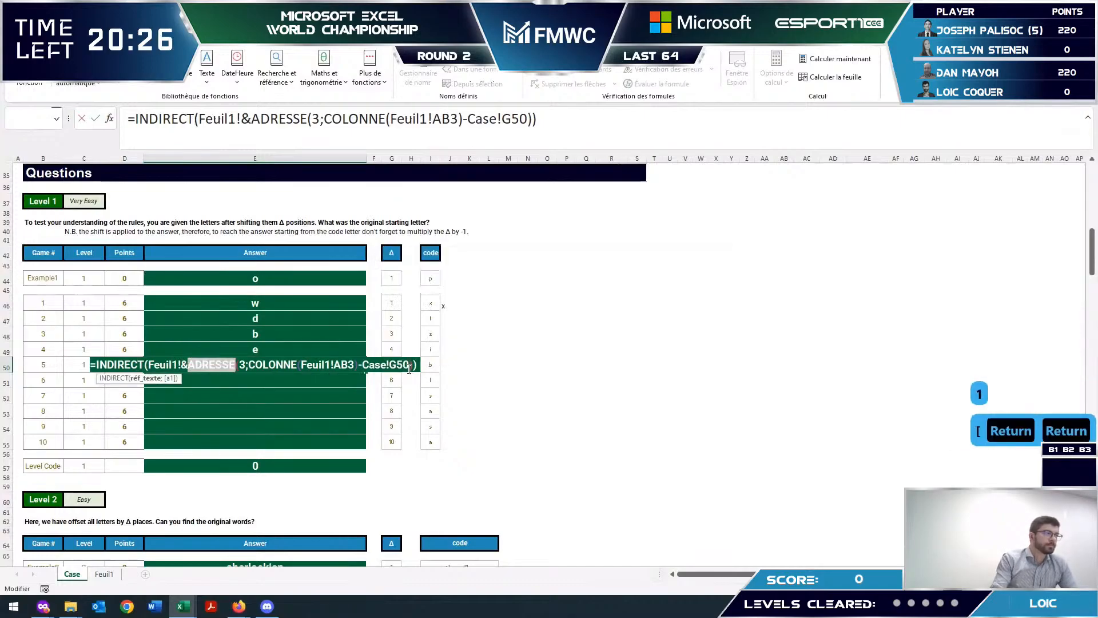
click(180, 366)
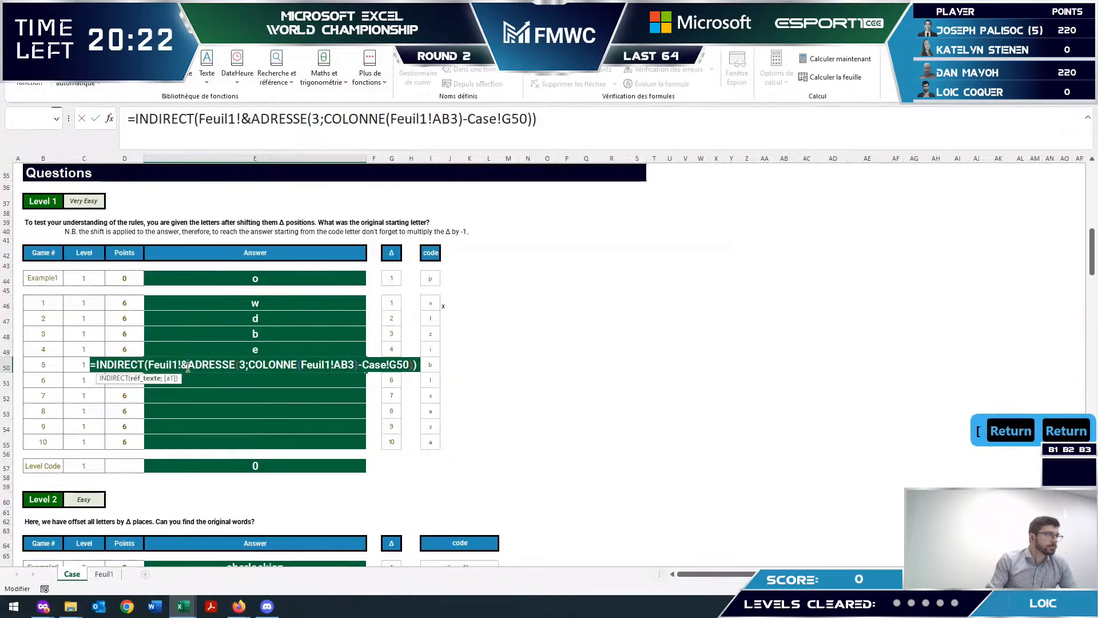
key(Escape)
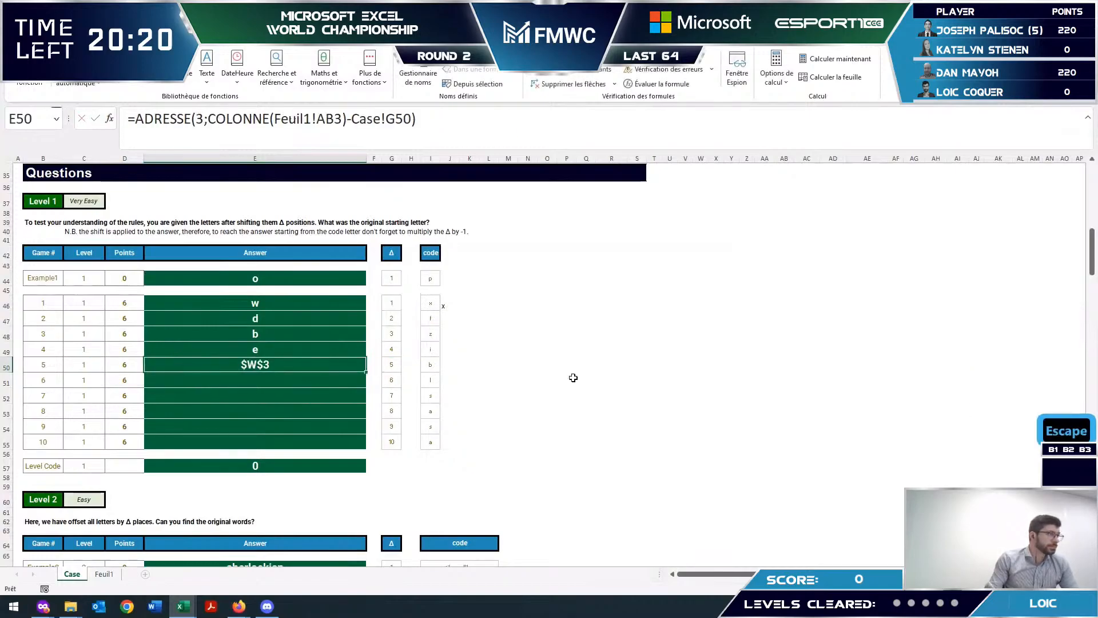
click(666, 337)
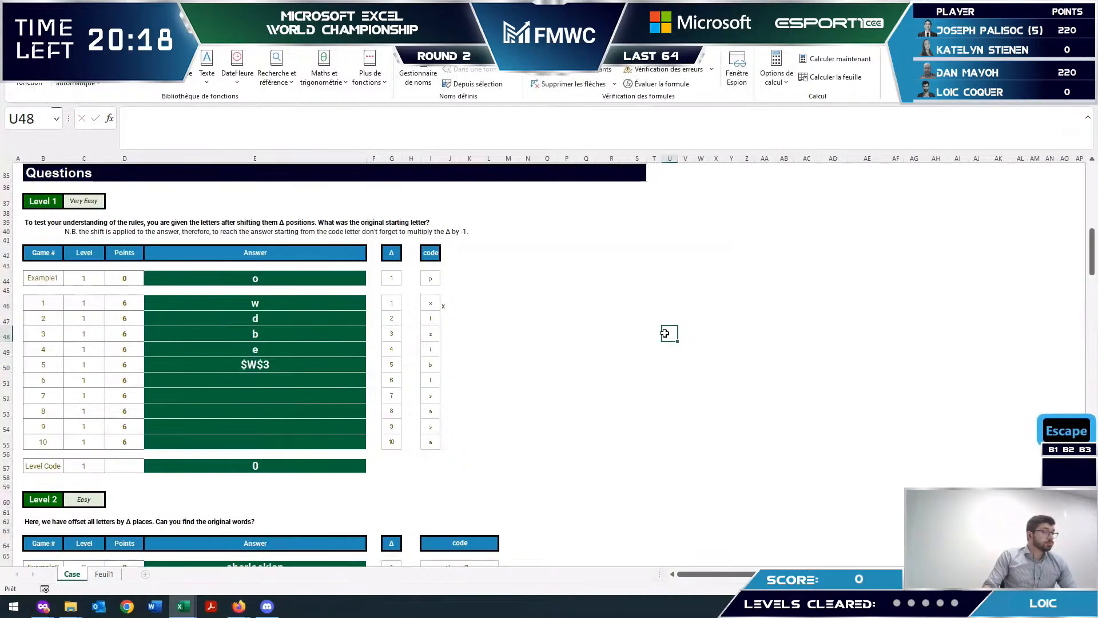
click(237, 368)
scroll(333, 357, down, 3)
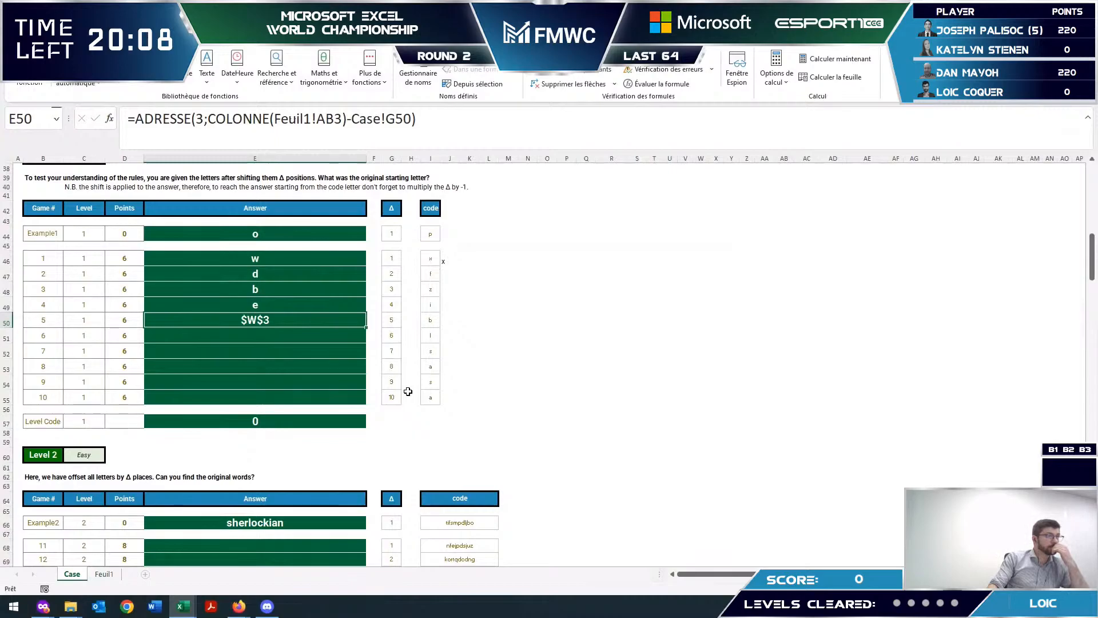
scroll(407, 391, down, 2)
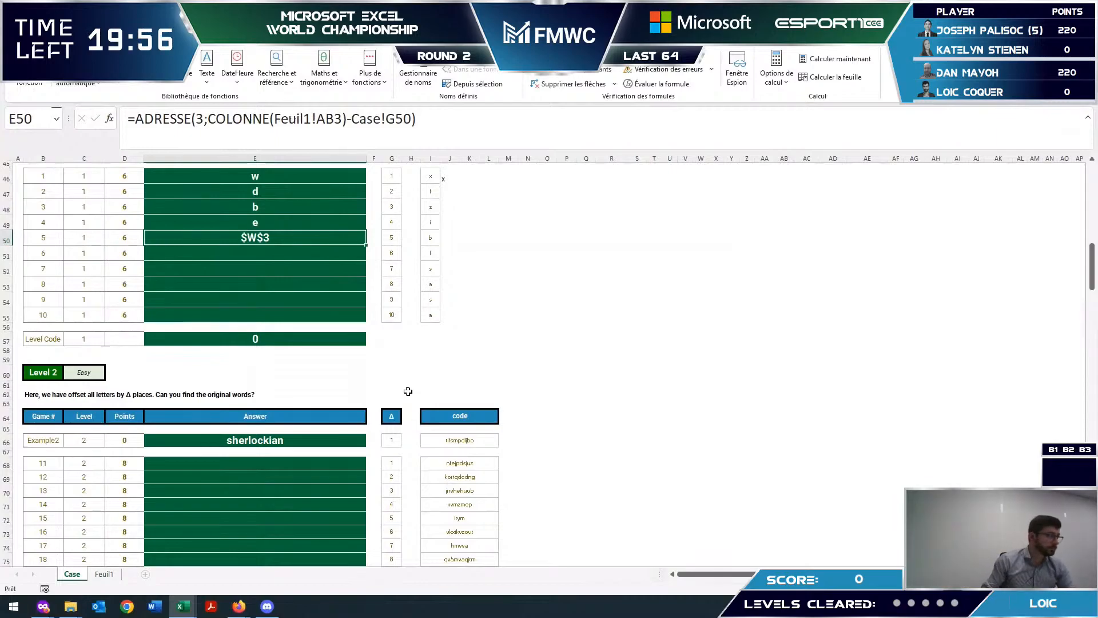
scroll(432, 351, up, 2)
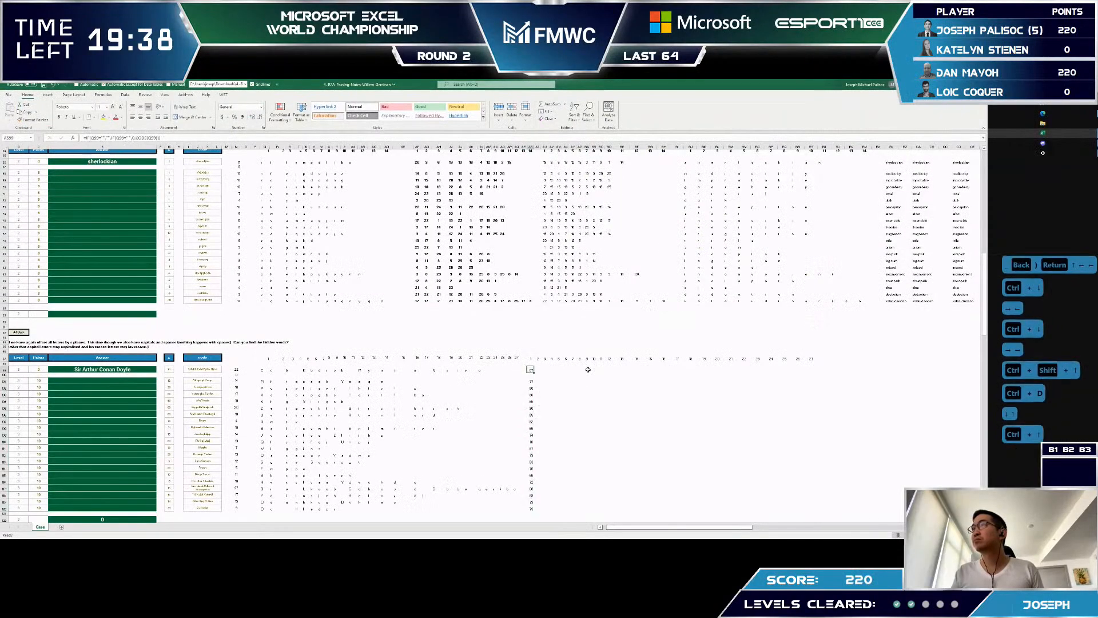
- Fill the character-code formula across the numbered letter positions for the example and all Level 3 words
key(ctrl+shift+Down)
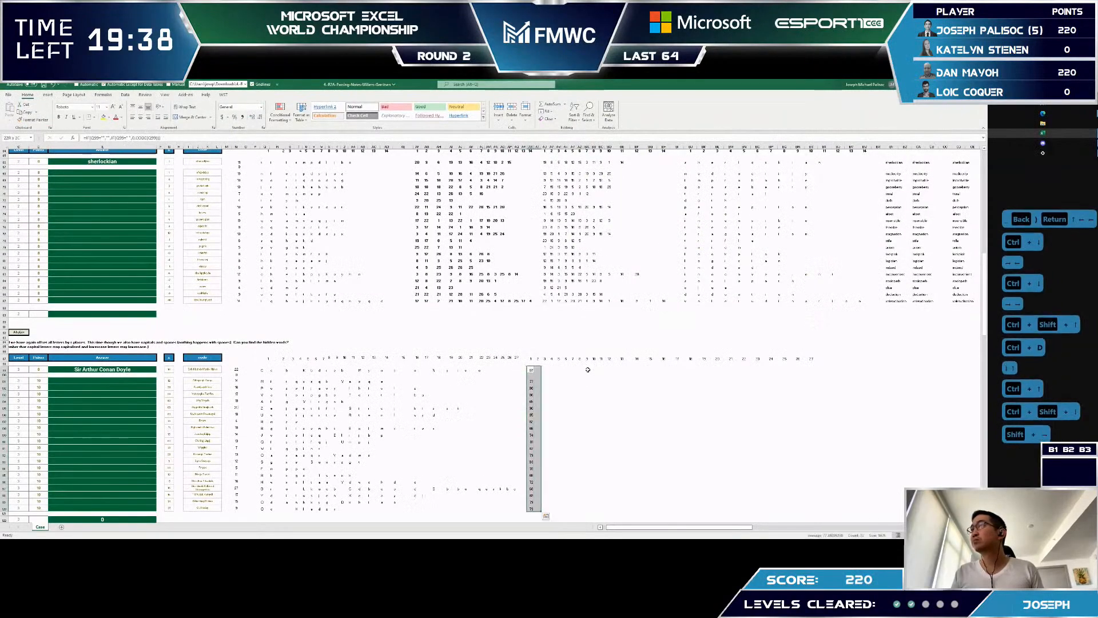
key(shift+Right)
key(shift+Right)
key(shift+Right)
key(shift+Right)
key(shift+Right)
key(shift+Right)
key(shift+Right)
key(shift+Right)
key(shift+Right)
key(shift+Right)
key(shift+Right)
key(shift+Right)
key(shift+Right)
key(shift+Right)
key(shift+Right)
key(shift+Right)
key(shift+Right)
key(shift+Right)
key(shift+Right)
key(shift+Right)
key(ctrl+r)
- Check the filled character codes along the Level 3 example row, out to the last letter position
key(Down)
key(ctrl+Right)
key(Left)
key(Right)
key(Up)
key(Right)
key(Right)
key(Down)
key(Left)
key(Left)
key(Left)
key(Right)
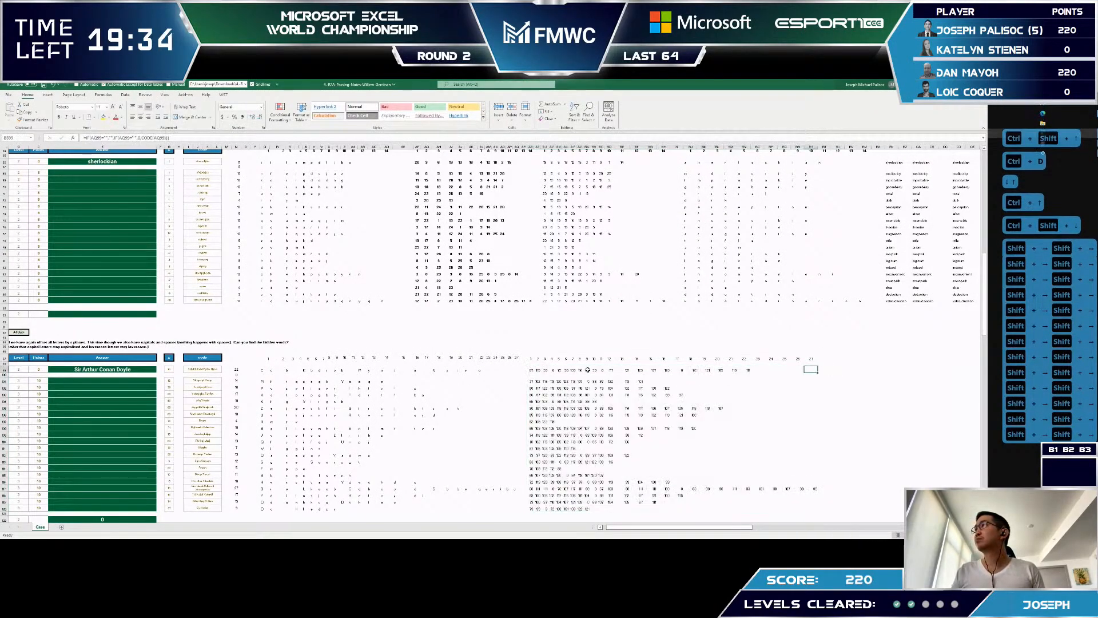
key(ctrl+Left)
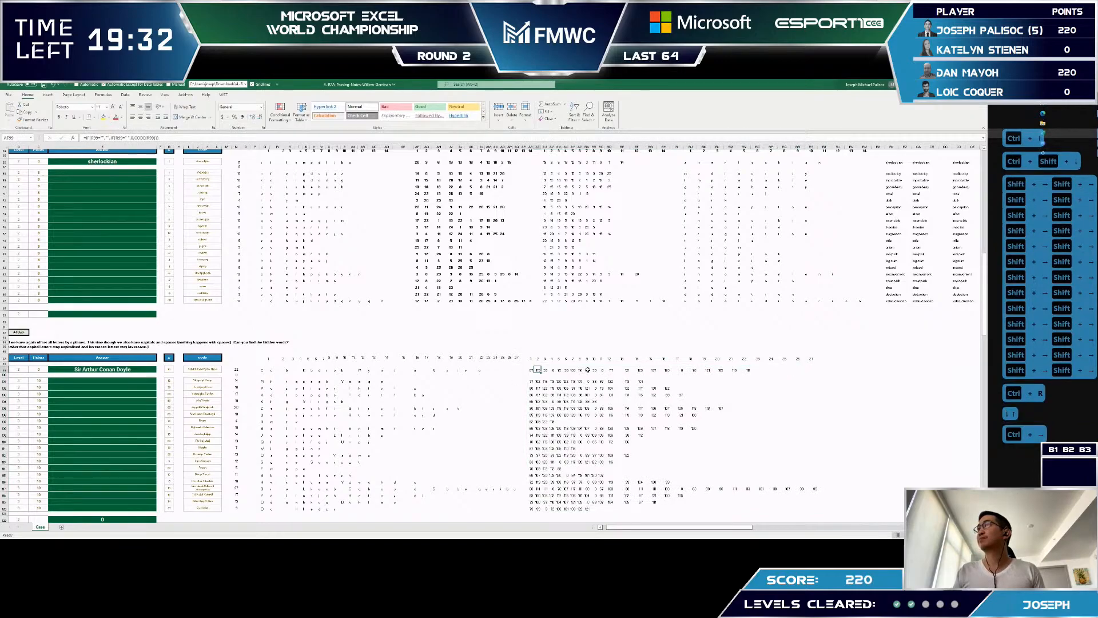
- Examine the capital and lowercase letter code tables beside the instructions on the Case sheet
scroll(602, 324, up, 10)
click(550, 284)
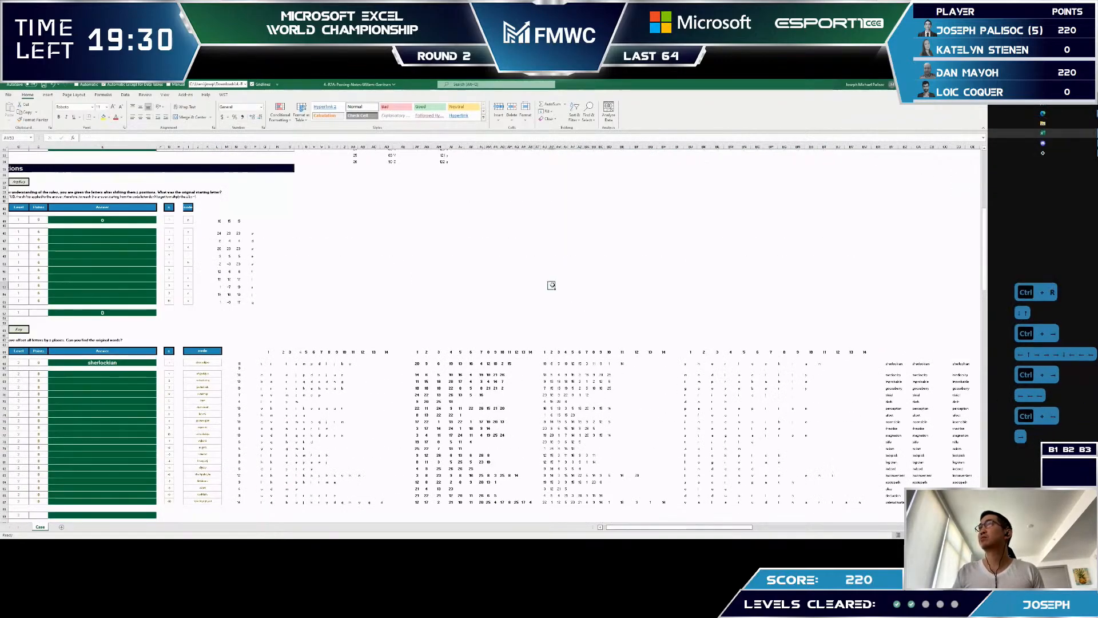
key(ctrl+Up)
key(ctrl+Up)
key(Down)
key(Down)
key(Down)
key(Down)
key(Down)
key(Down)
key(Down)
key(Down)
key(Down)
key(Down)
key(Down)
key(Down)
key(Down)
key(Left)
key(ctrl+Left)
key(ctrl+Left)
key(ctrl+Left)
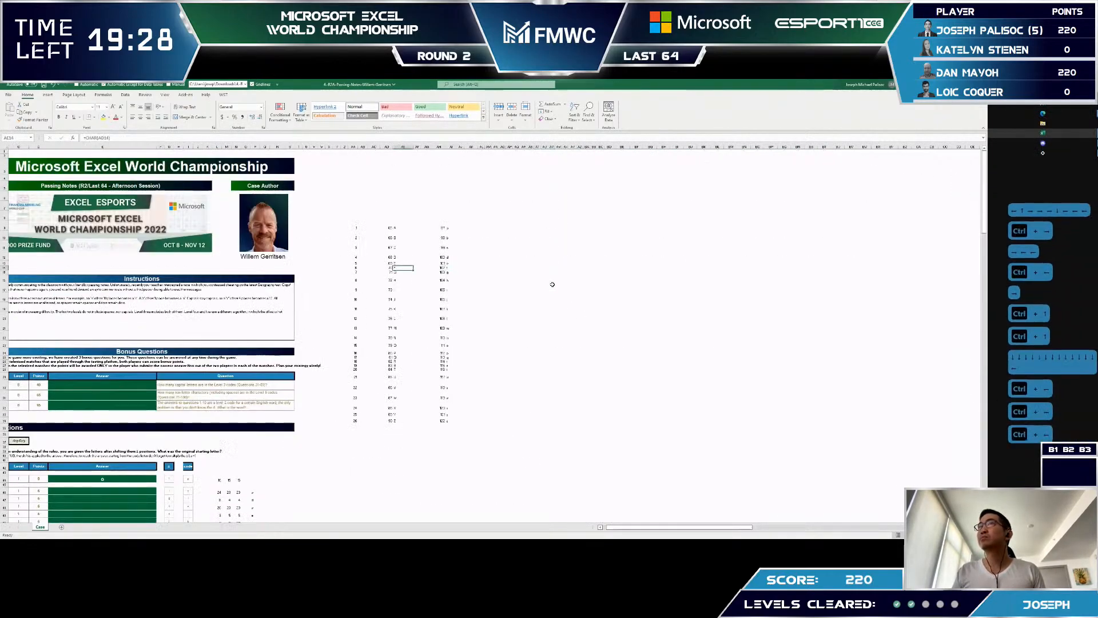
click(389, 255)
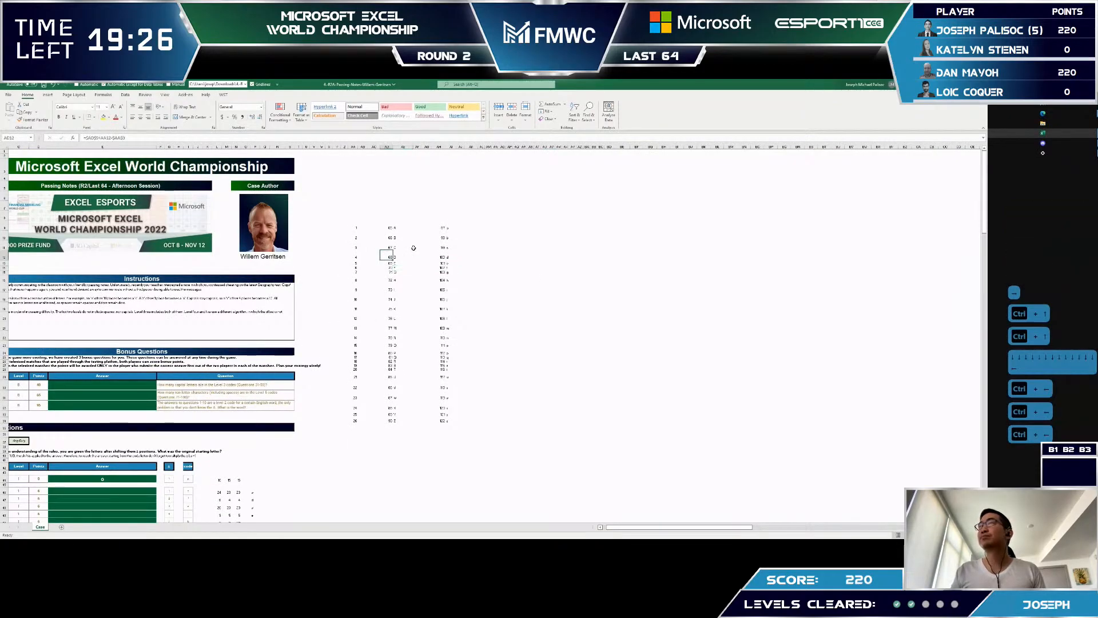
key(ctrl+Up)
key(Right)
key(Up)
key(Up)
key(Left)
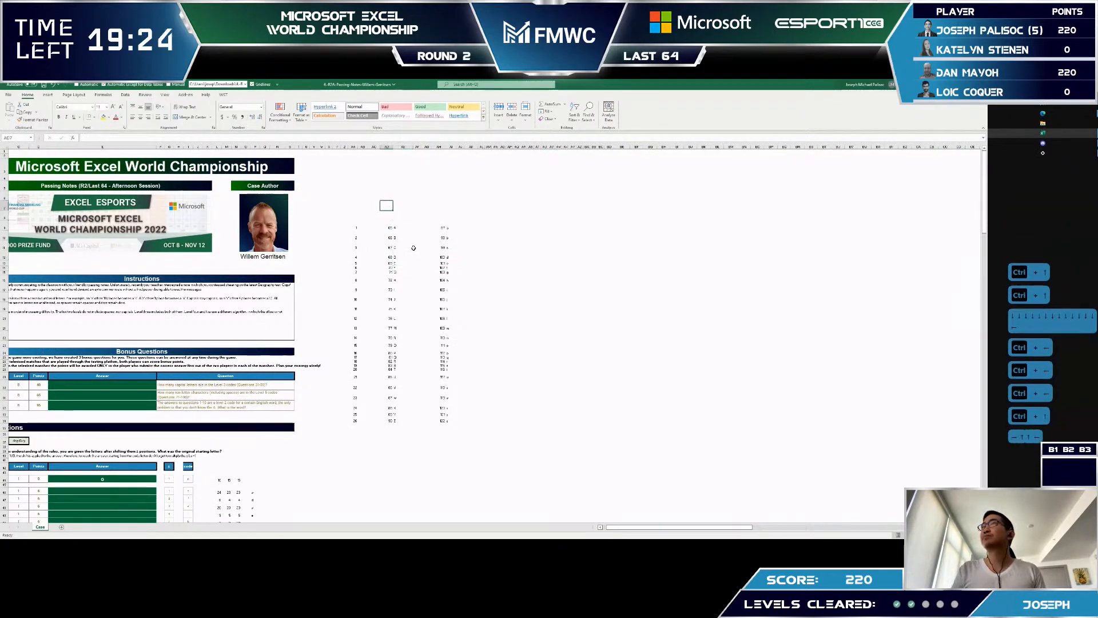
key(Down)
key(Down)
key(Down)
key(Left)
key(Right)
key(Right)
key(Up)
key(Right)
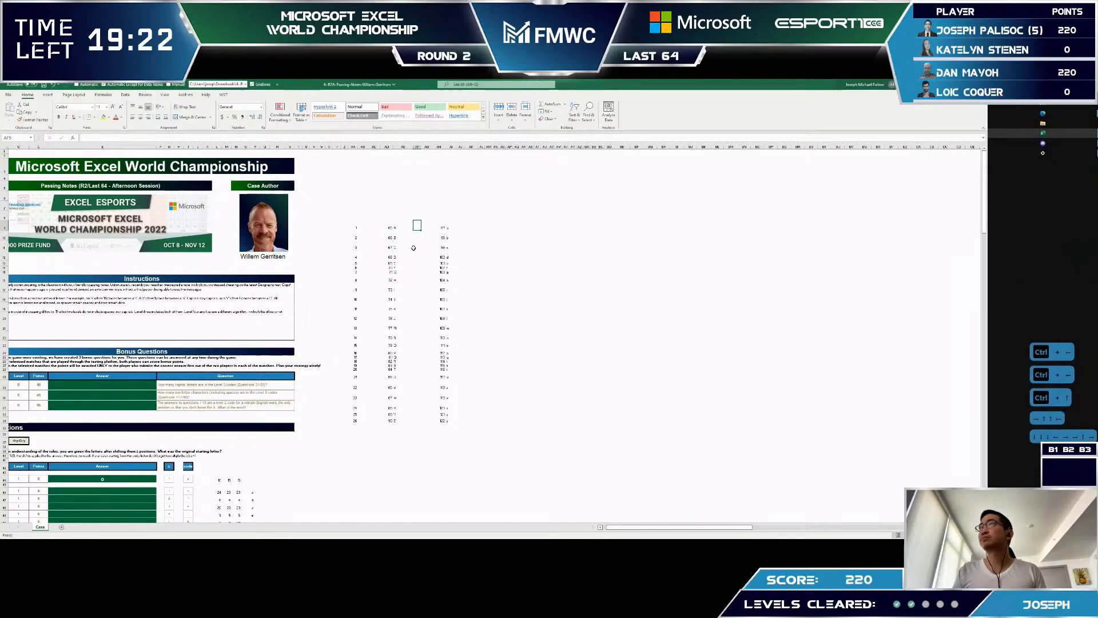
- Beside capital A in the letter-code table, enter a COUNTIF formula that counts its code across the Level 3 character-code block, using an absolute range
text(=)
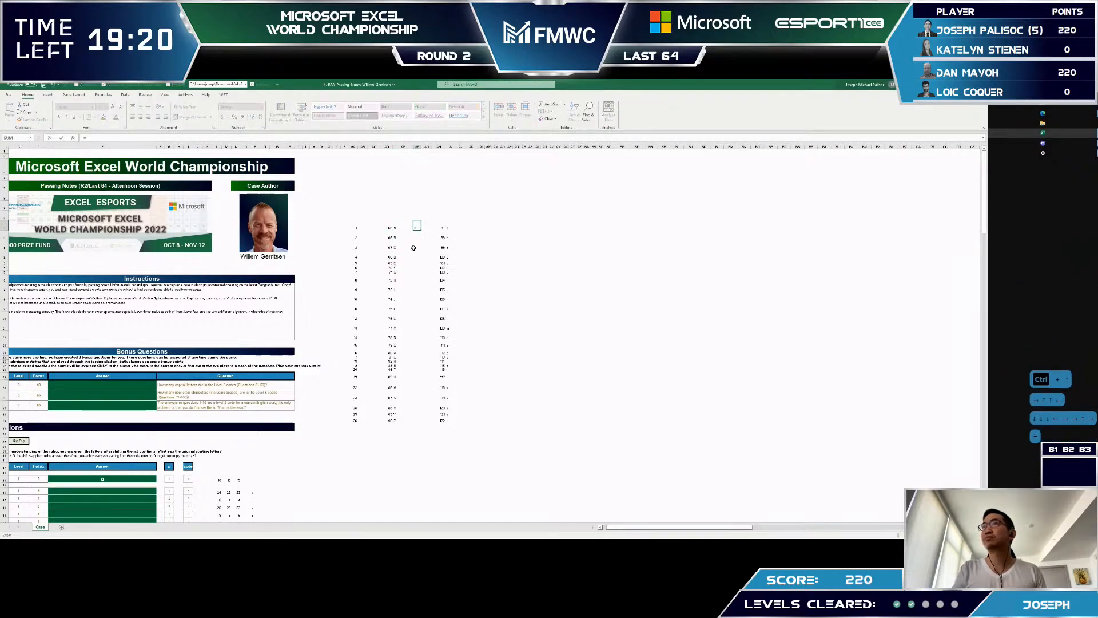
text(countif)
key(Tab)
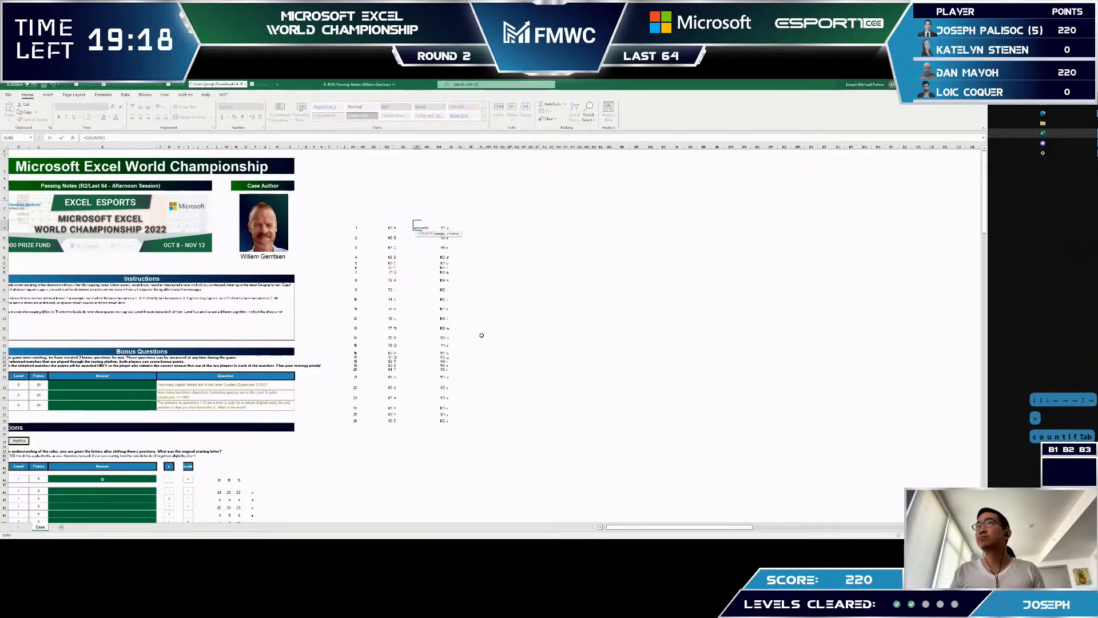
scroll(449, 336, down, 12)
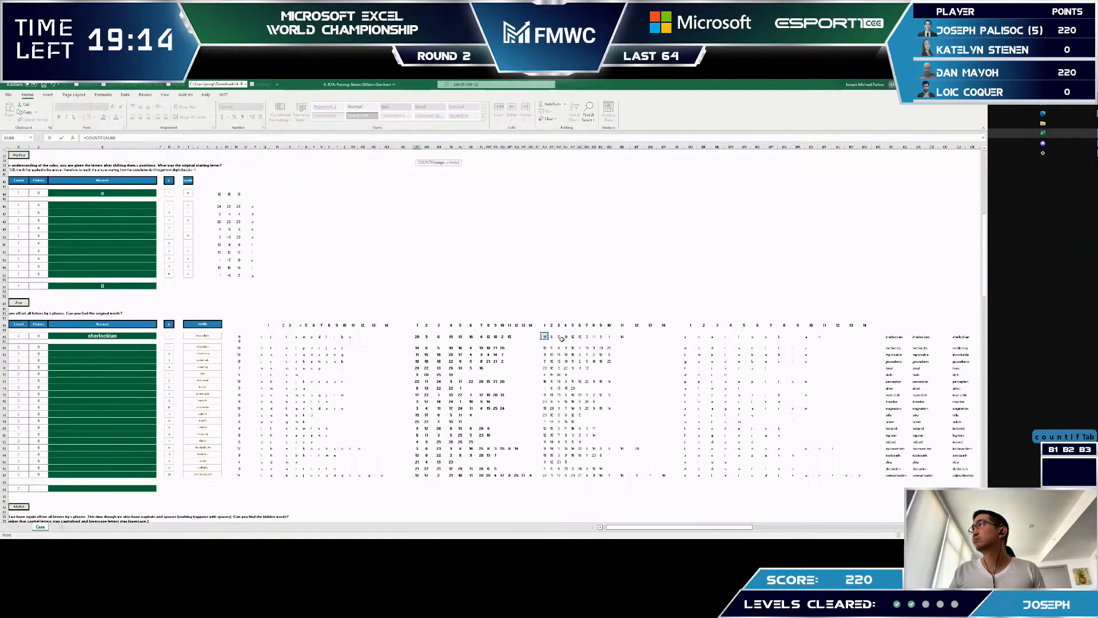
scroll(705, 460, down, 10)
click(531, 356)
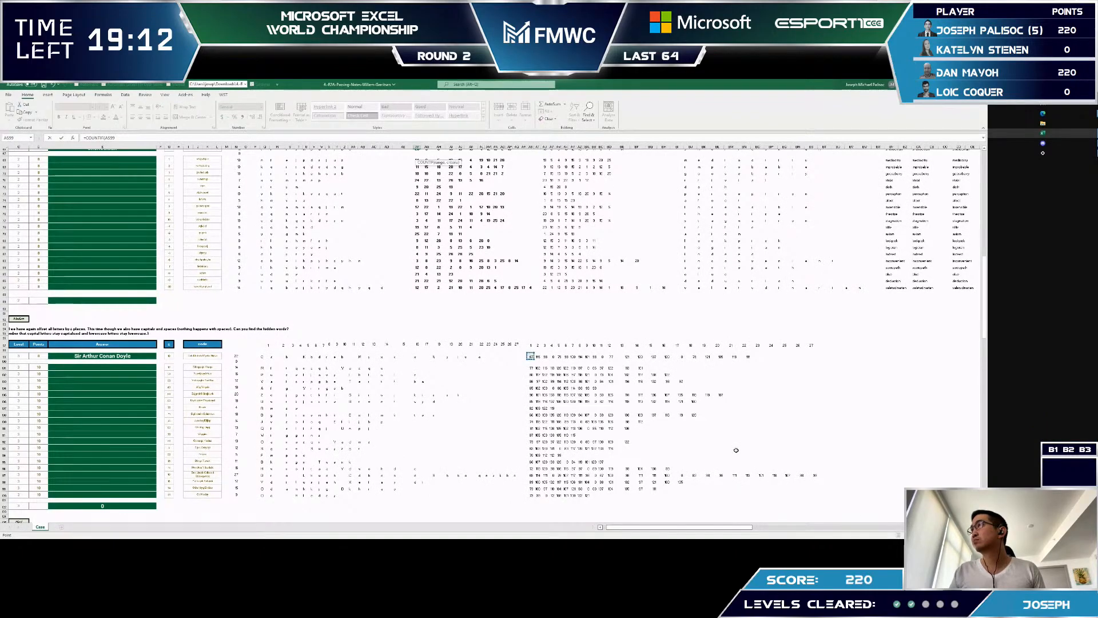
drag(527, 369, 816, 496)
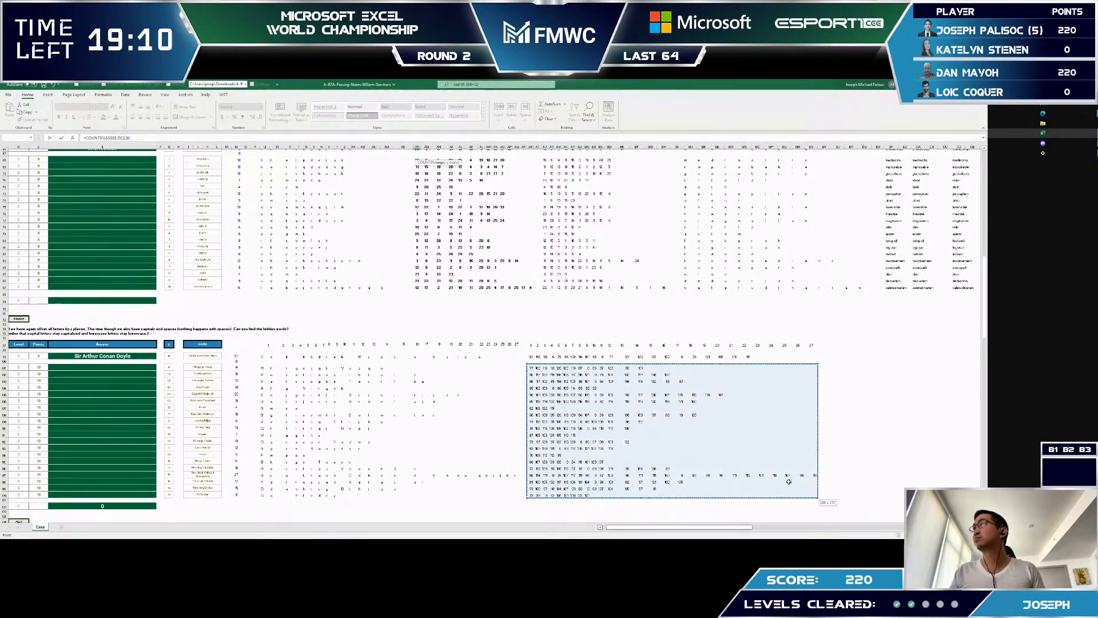
key(F4)
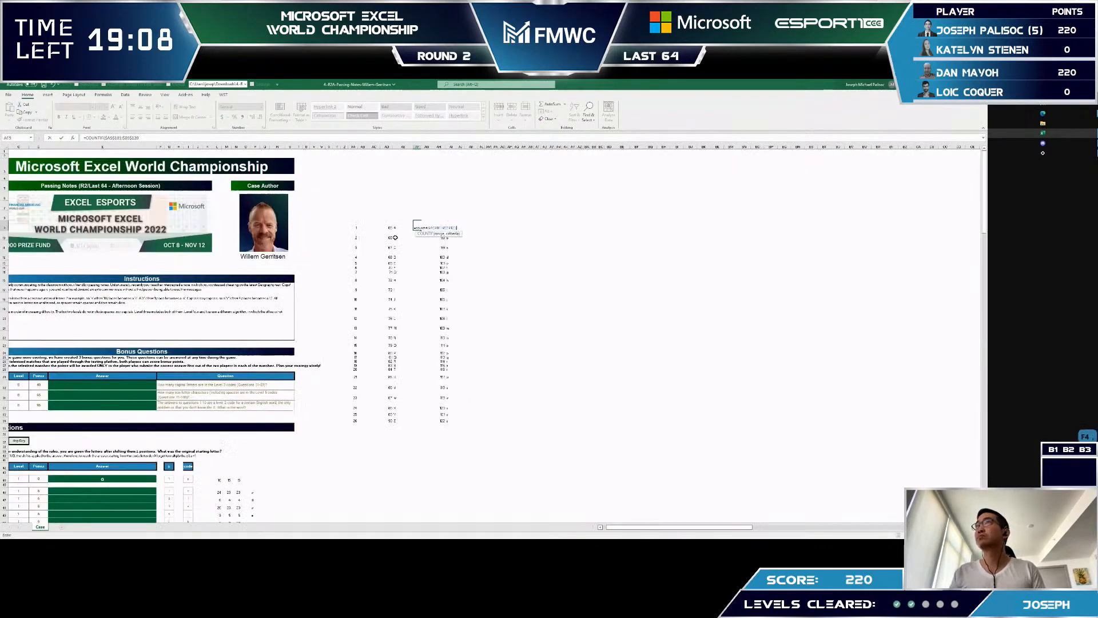
key(F4)
key(F4)
key(F4)
text())
key(Return)
- Fill the COUNTIF formula down alongside the capital letter codes through Z
key(Up)
key(ctrl+Down)
key(Right)
key(Right)
key(ctrl+shift+Up)
key(ctrl+d)
key(Up)
key(ctrl+Up)
key(ctrl+Up)
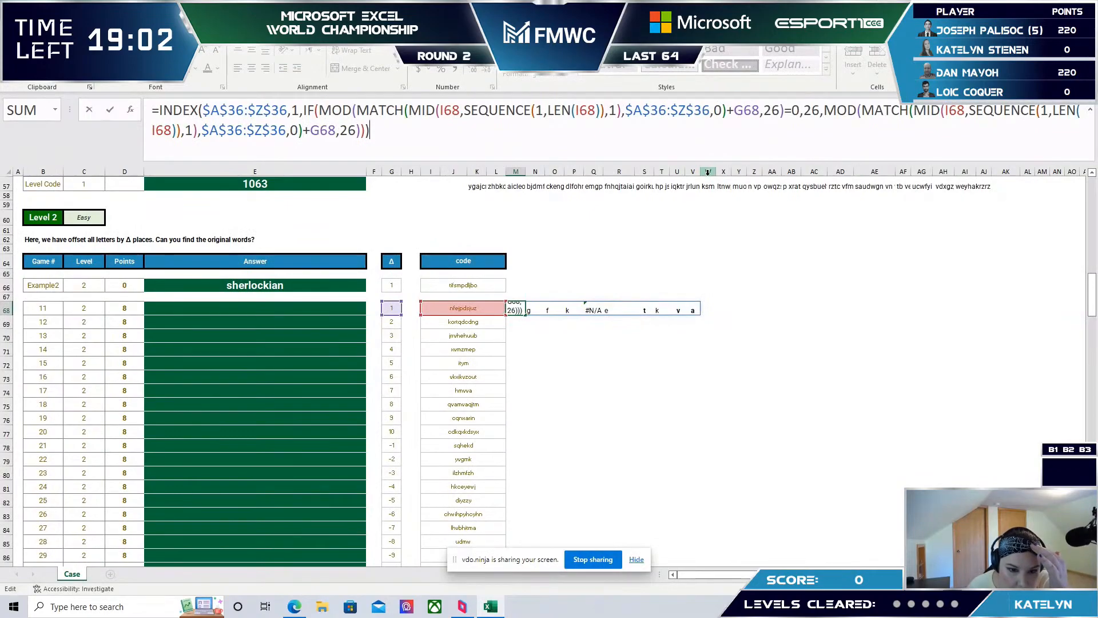
- Confirm the decoding formula in M68 and copy it to M66 for the Level 2 example row
key(Return)
key(Up)
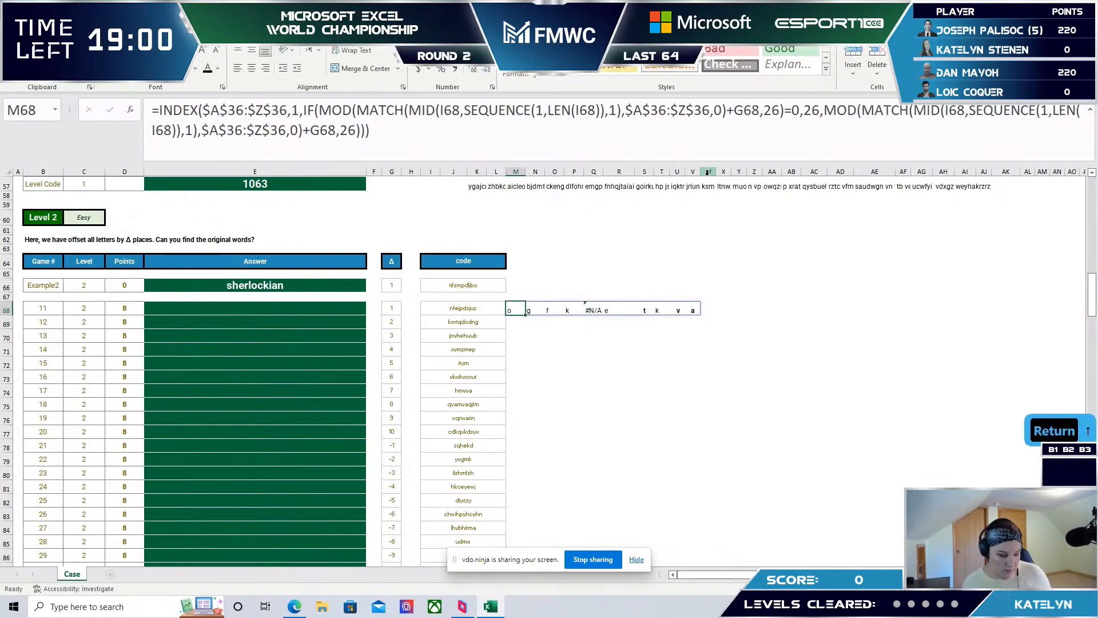
key(ctrl+c)
key(Up)
key(Up)
key(ctrl+v)
key(Down)
key(Down)
key(Up)
key(Up)
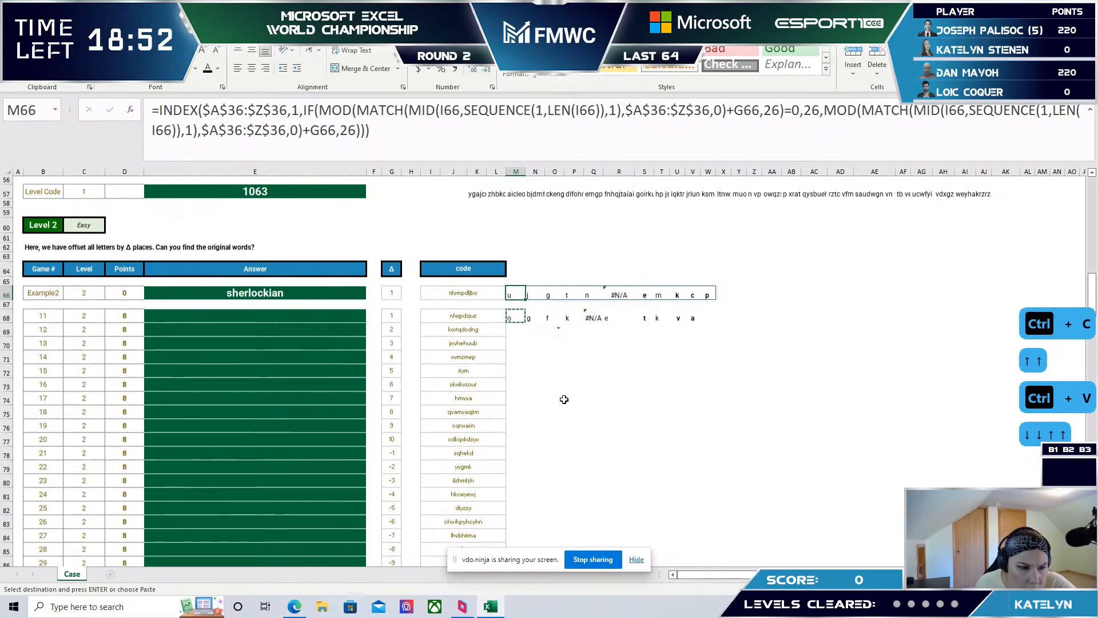
- In the Level 1 formula in J46, replace the plus sign before the second G46 with a minus sign
scroll(563, 399, up, 5)
scroll(561, 400, up, 13)
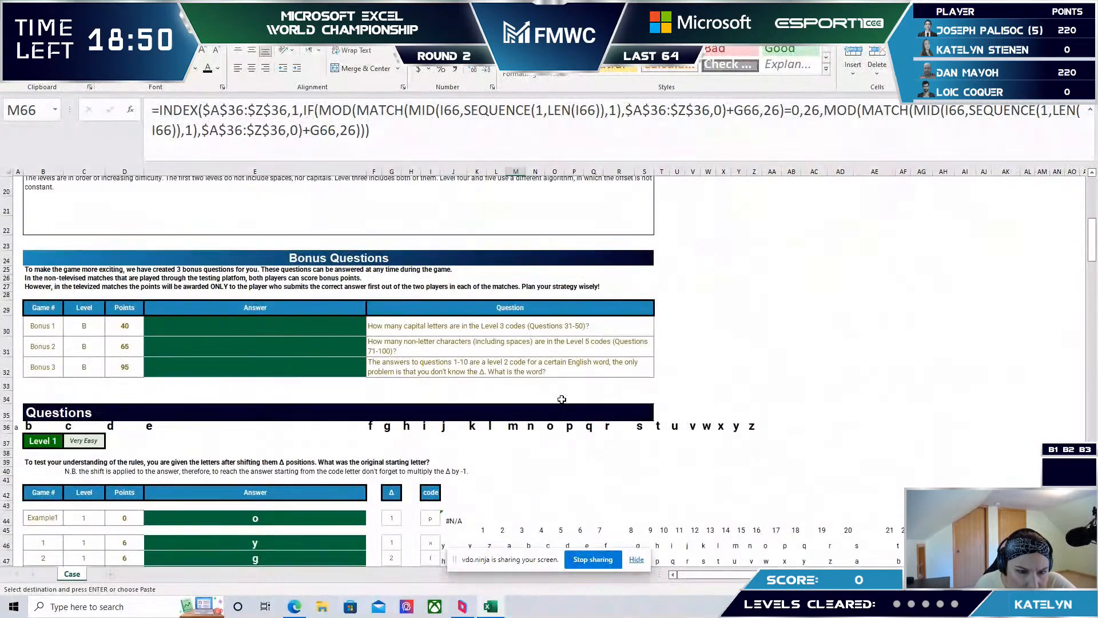
scroll(562, 399, down, 3)
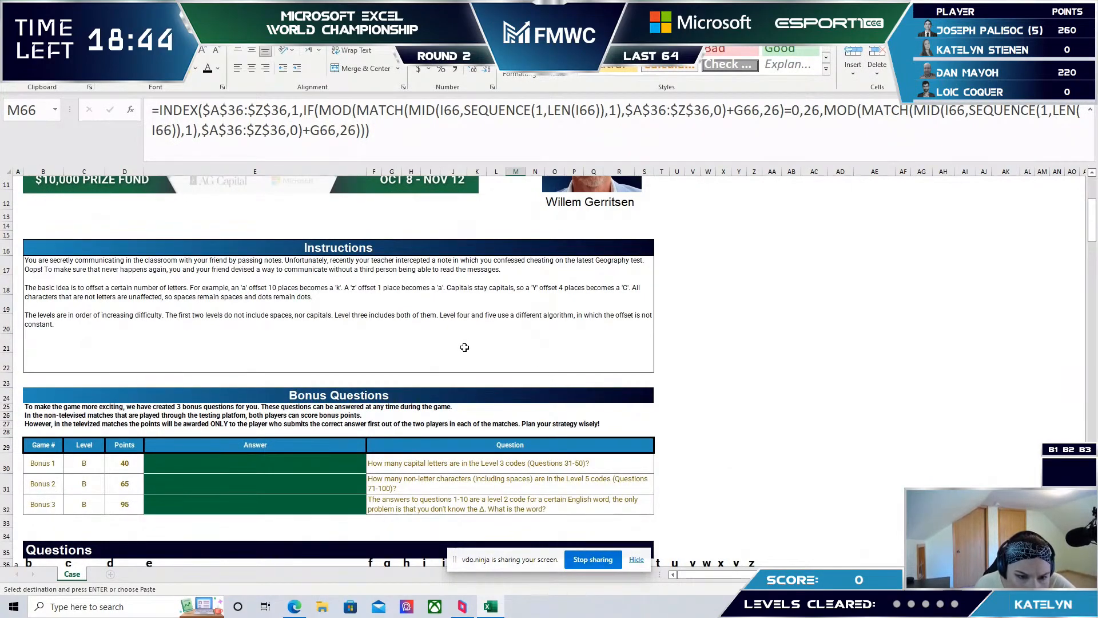
scroll(464, 348, down, 6)
scroll(465, 347, down, 1)
click(444, 322)
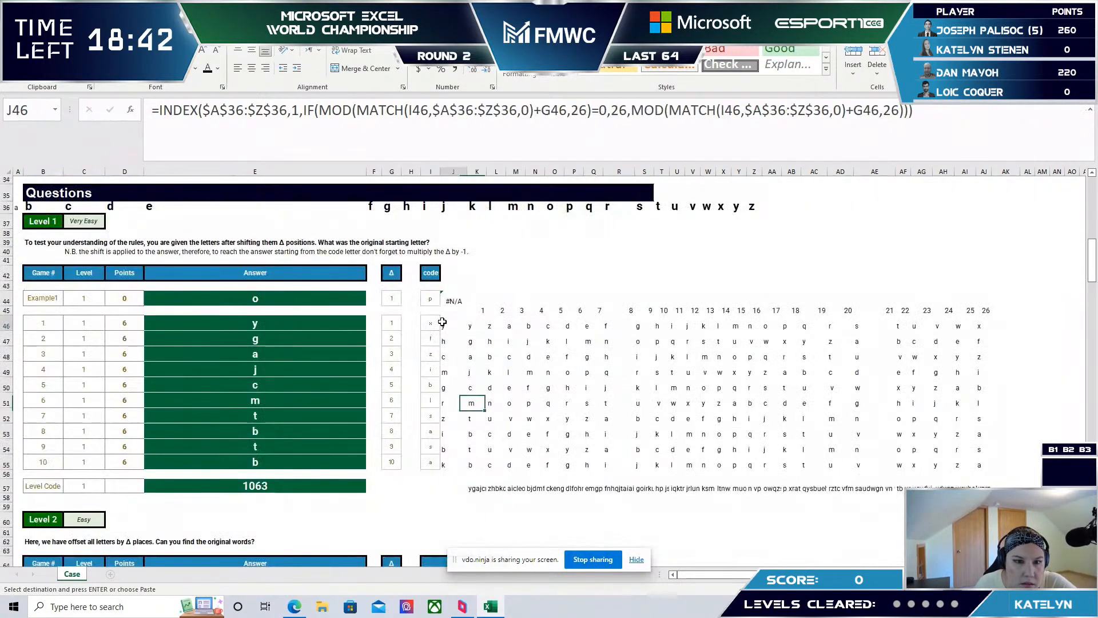
click(503, 112)
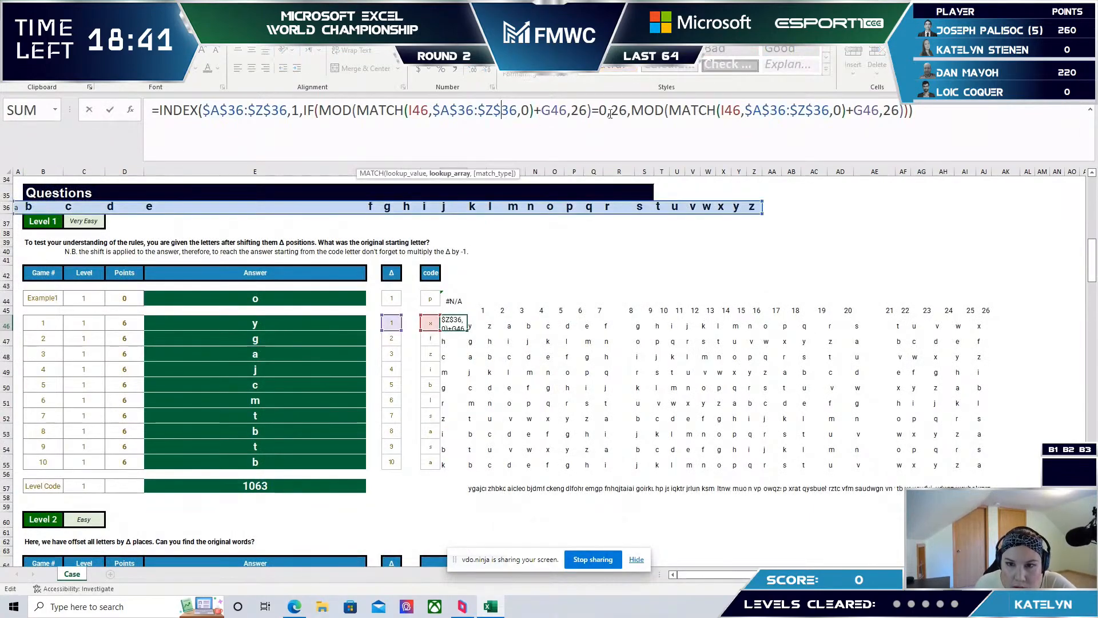
click(849, 110)
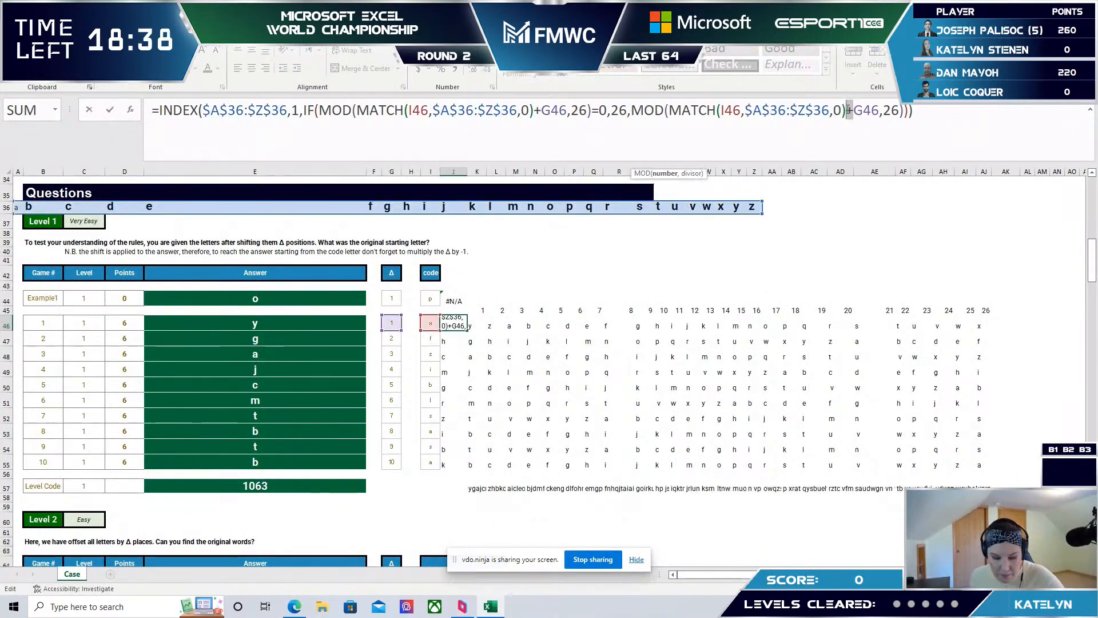
key(Delete)
text(-)
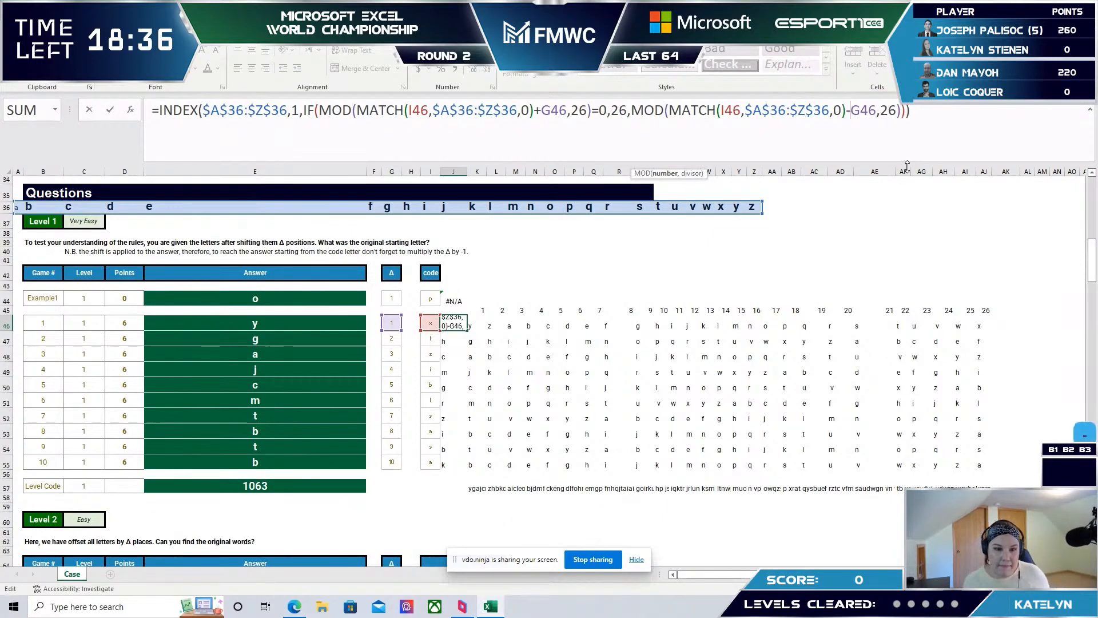
key(Return)
key(shift+Return)
- Copy the J46 formula down through J55
key(ctrl+c)
key(ctrl+shift+Down)
key(ctrl+v)
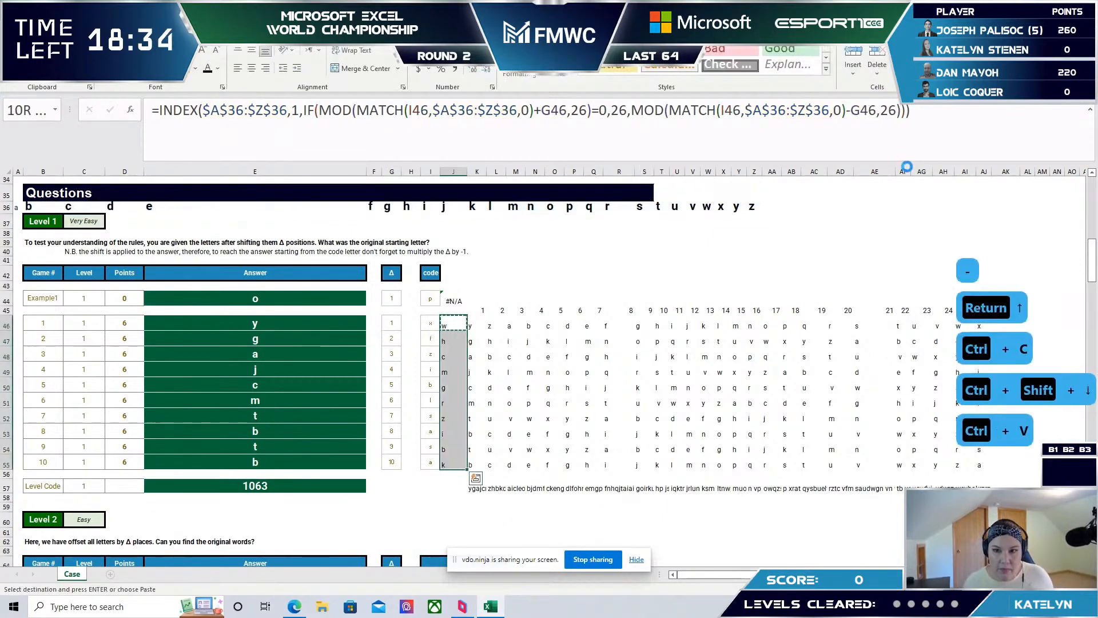
- In the K46 formula, replace the plus sign before the first $K$45# with a minus sign
key(Right)
key(Right)
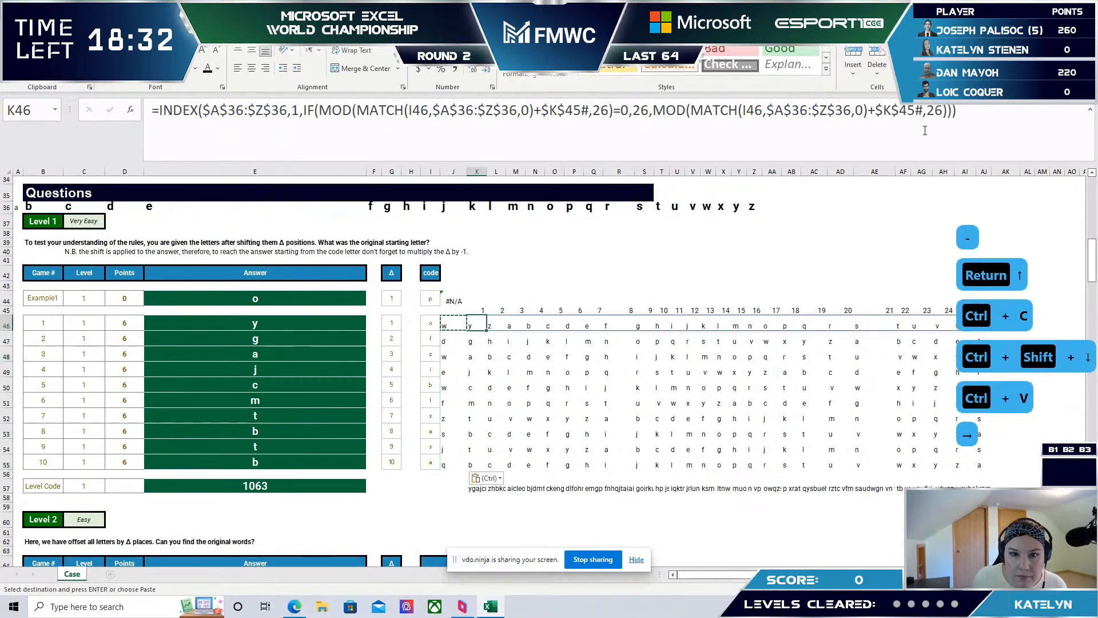
click(926, 112)
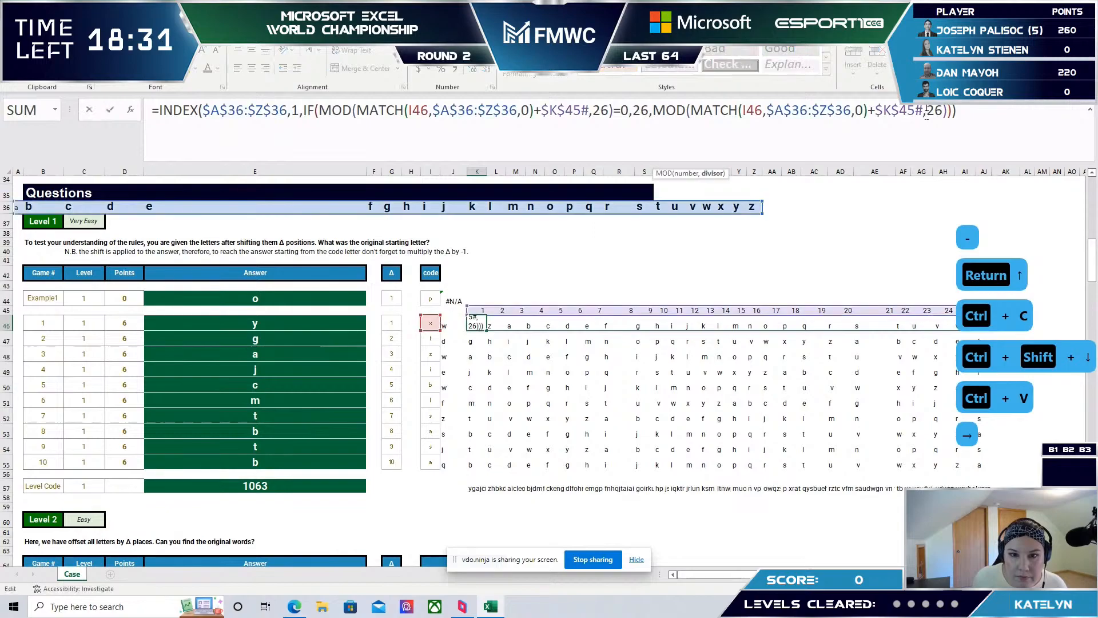
click(536, 108)
text(-)
key(Return)
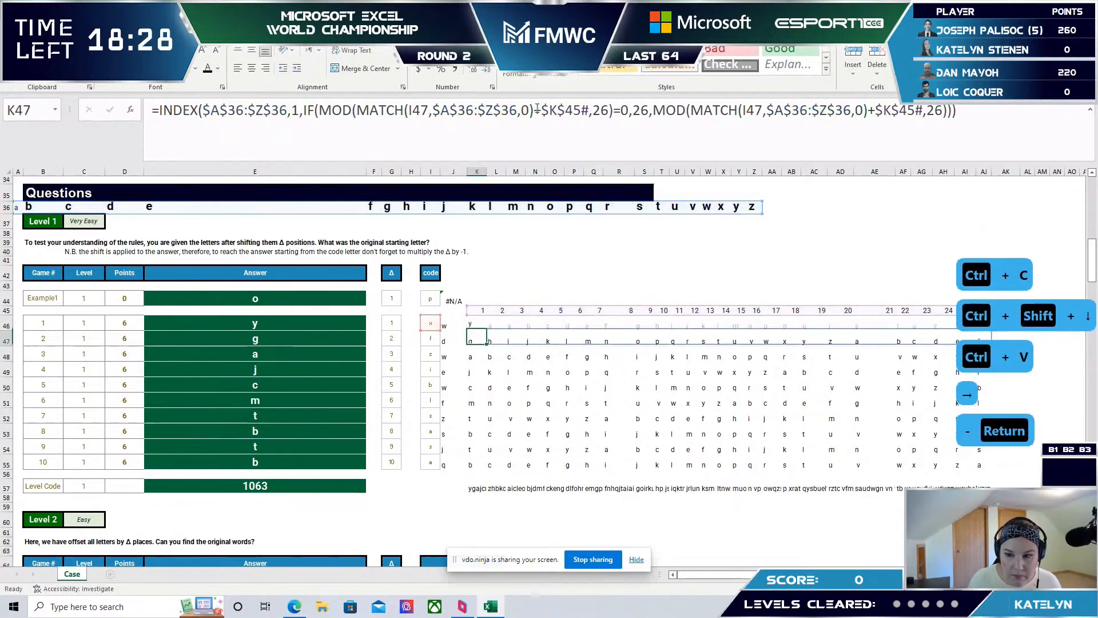
- Copy the K46 formula down through K55
key(Up)
key(ctrl+c)
key(ctrl+shift+Down)
key(ctrl+v)
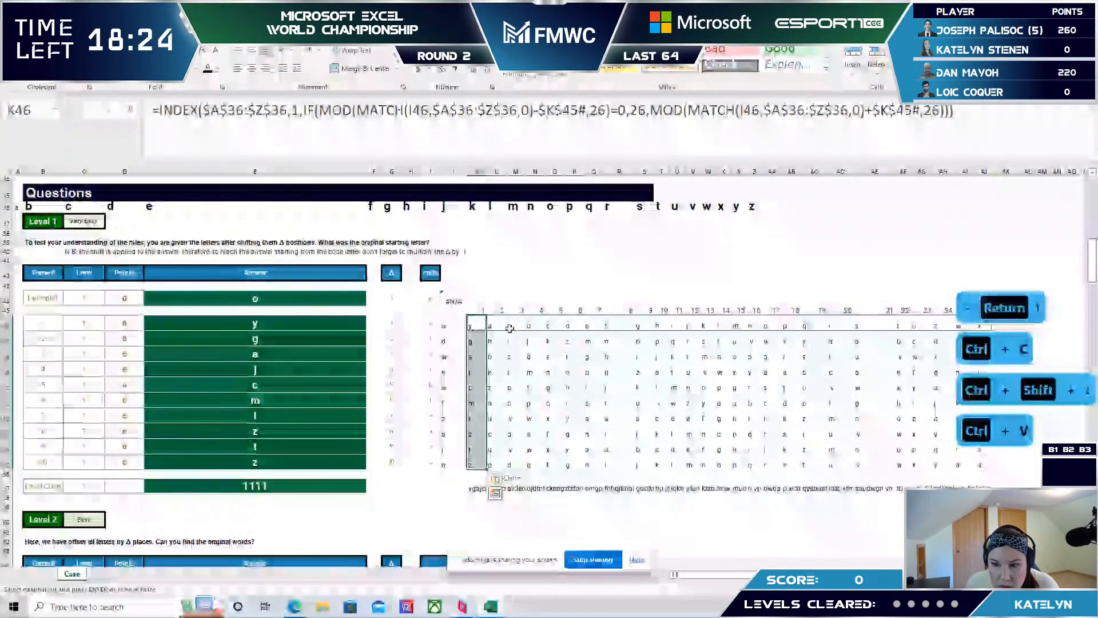
drag(305, 324, 285, 462)
key(ctrl+c)
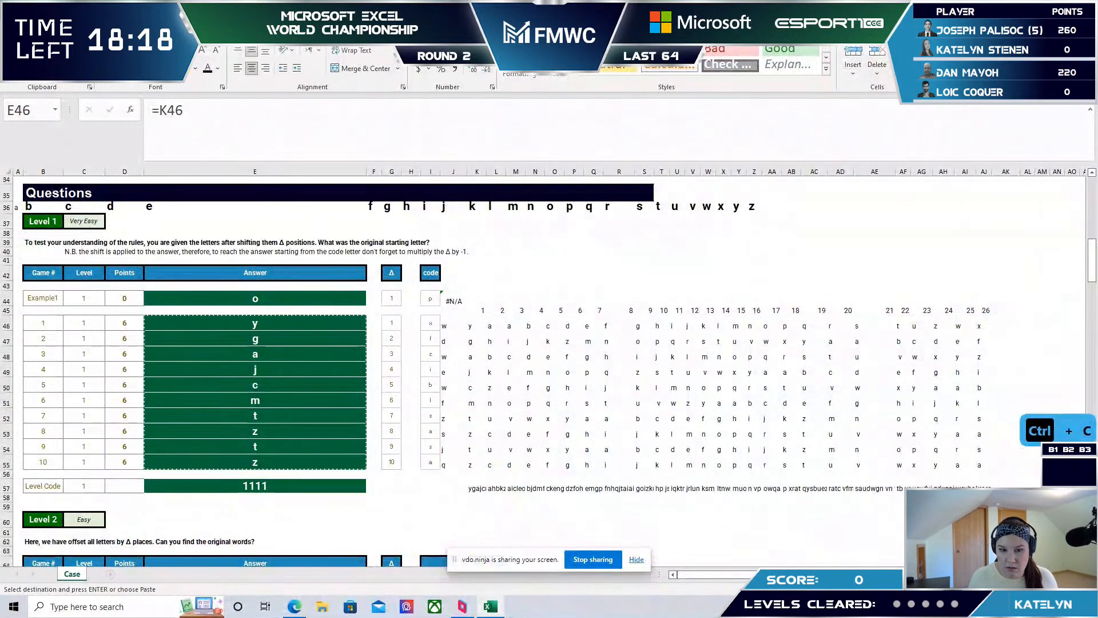
key(ctrl+alt+v)
key(Down)
key(Down)
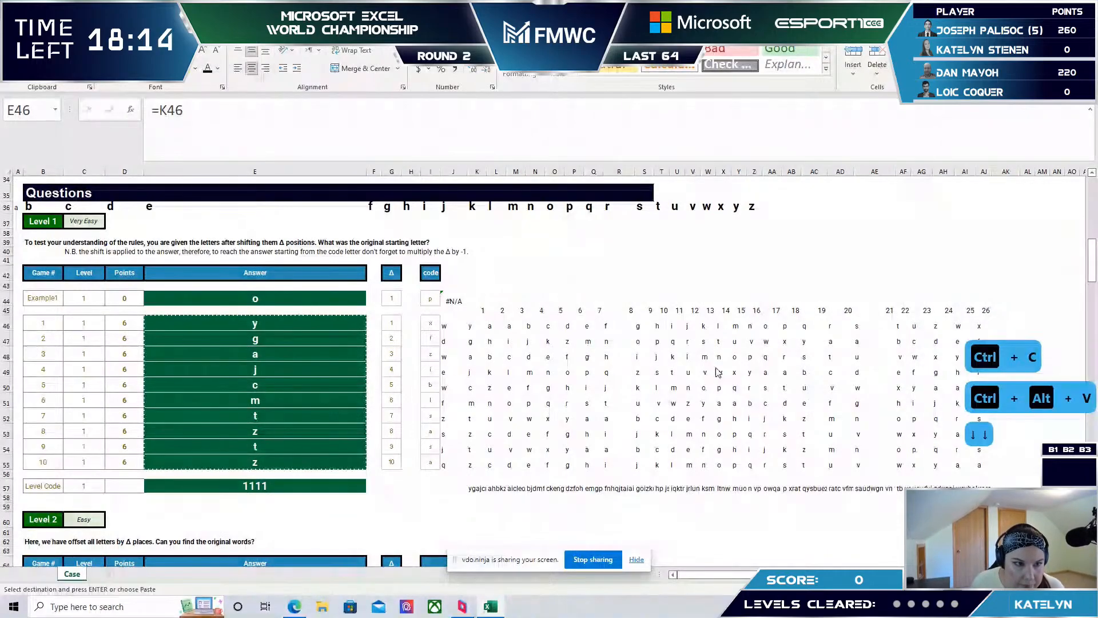
- Link the first Level 1 answer cell, E46, to the decoded letter in J46
click(447, 324)
click(314, 322)
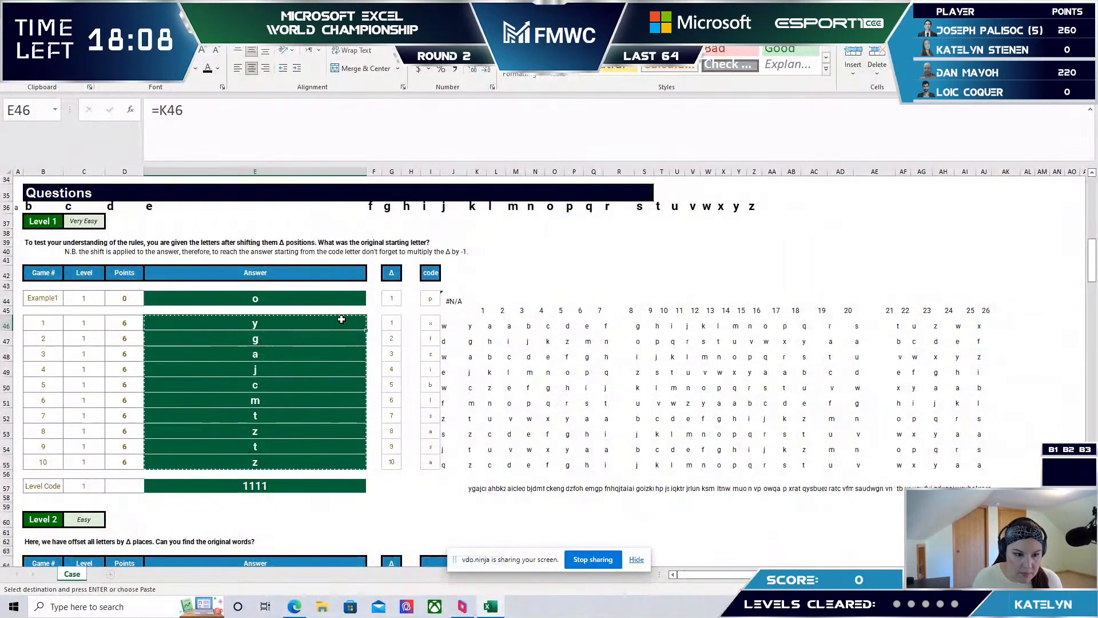
text(=)
key(Right)
key(Right)
key(Right)
key(Right)
key(Right)
key(Return)
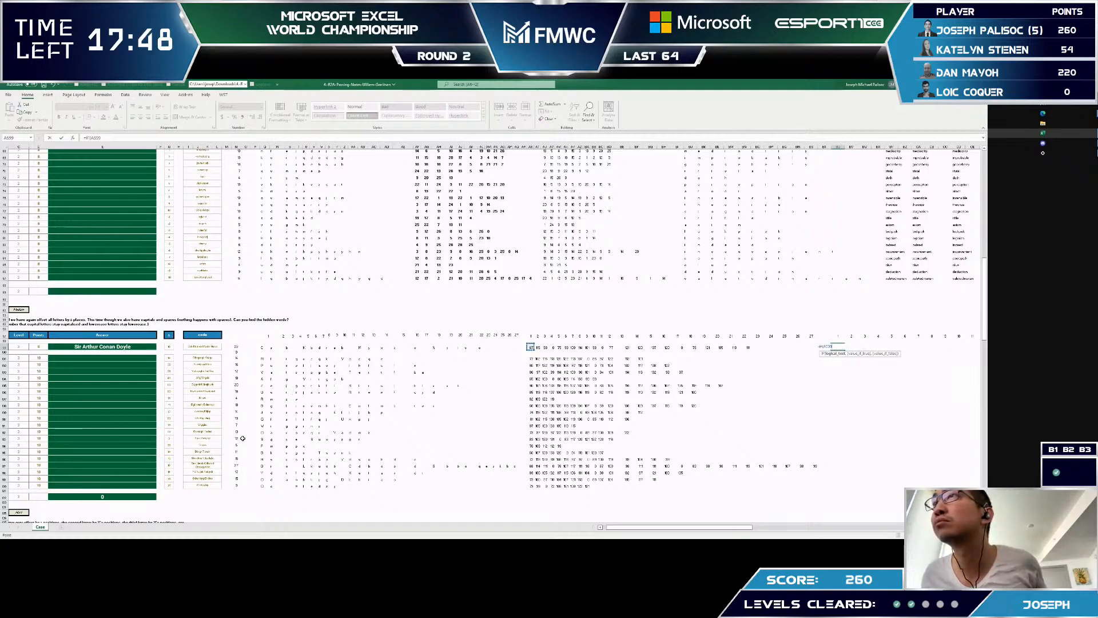
- Discard the unfinished IF formula in the Level 3 example row
key(Escape)
key(Escape)
key(Escape)
key(Escape)
key(Escape)
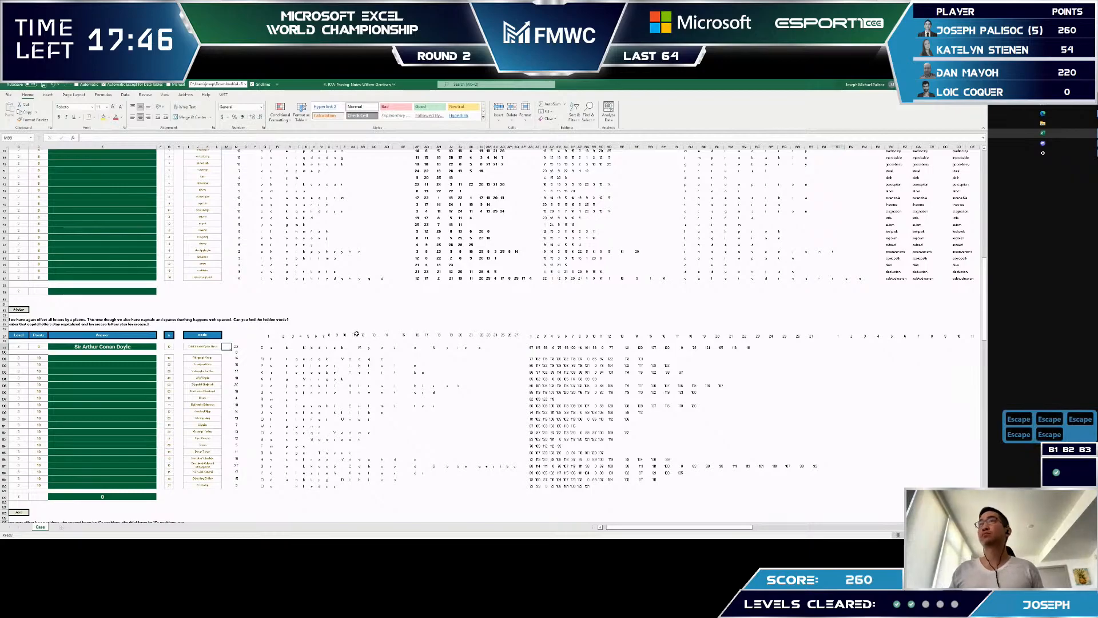
key(Right)
key(ctrl+shift+Down)
key(Down)
key(Up)
key(ctrl+shift+Down)
key(ctrl+x)
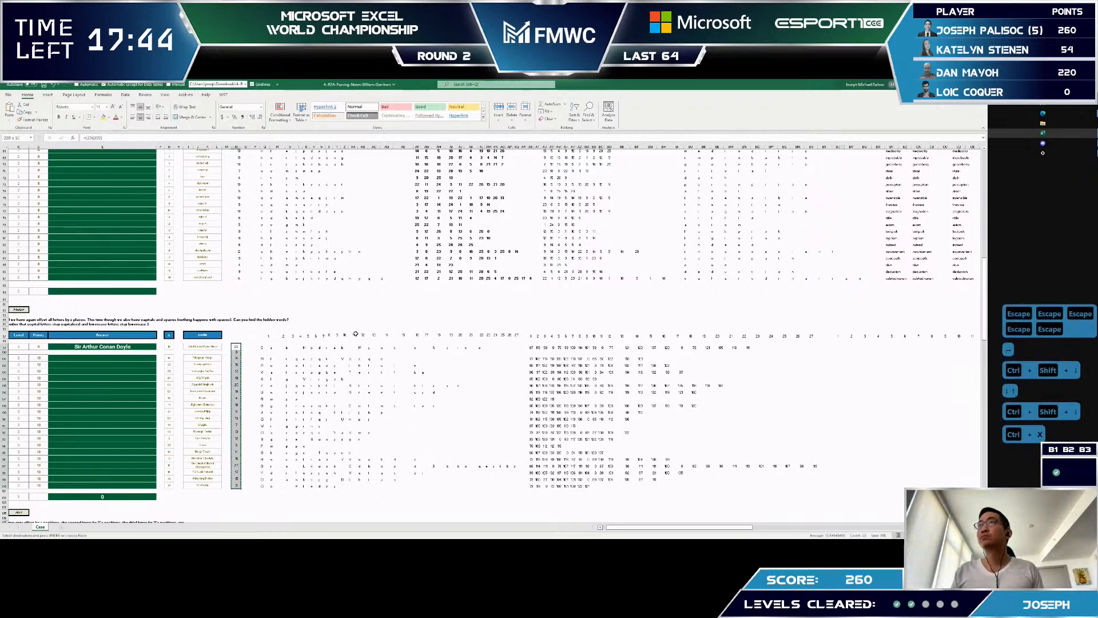
key(Right)
key(XF86AudioRaiseVolume)
key(XF86AudioRaiseVolume)
key(XF86AudioRaiseVolume)
key(XF86AudioLowerVolume)
key(XF86AudioRaiseVolume)
key(XF86AudioRaiseVolume)
key(XF86AudioRaiseVolume)
key(XF86AudioRaiseVolume)
key(XF86AudioLowerVolume)
key(XF86AudioRaiseVolume)
key(XF86AudioLowerVolume)
key(XF86AudioLowerVolume)
key(Left)
key(Escape)
key(Escape)
key(Escape)
key(Down)
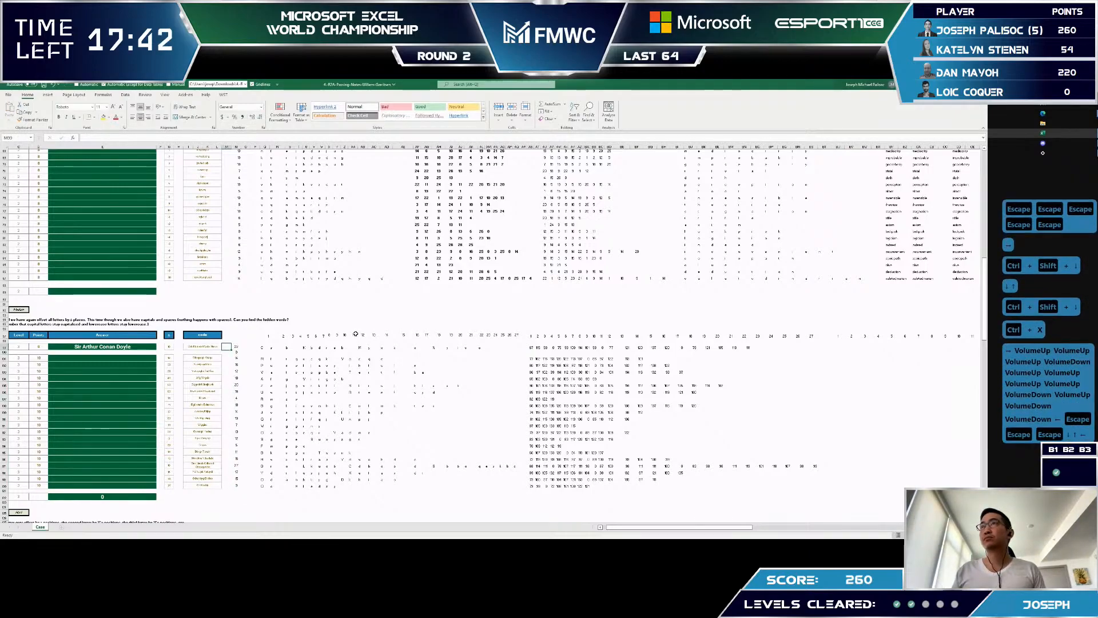
- In the empty cell next to the Level 3 example code, enter a LOWER formula that converts that code to lowercase
text(=lower)
key(Tab)
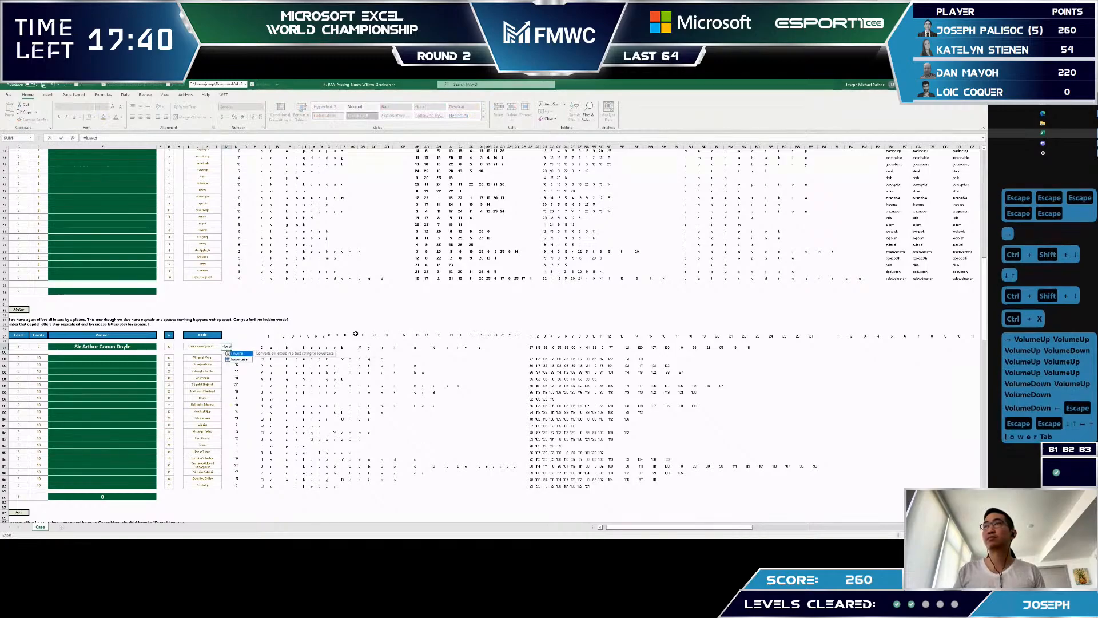
key(Left)
text())
key(Return)
- Copy the LOWER formula to all the Level 3 question rows below the example
key(Up)
key(ctrl+c)
key(Down)
key(Down)
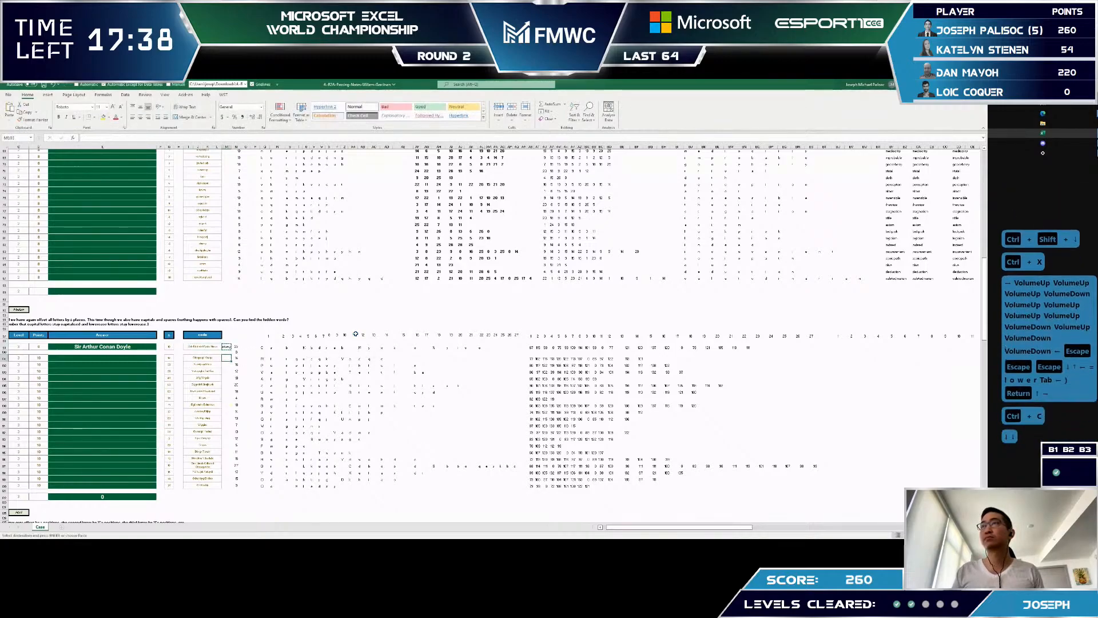
key(ctrl+v)
key(Down)
key(Up)
key(shift+Down)
key(shift+Down)
key(shift+Down)
key(shift+Down)
key(shift+Down)
key(shift+Down)
key(shift+Down)
key(shift+Down)
key(shift+Down)
key(shift+Down)
key(shift+Down)
key(shift+Down)
key(shift+Down)
key(shift+Down)
key(shift+Down)
key(shift+Down)
key(shift+Down)
key(shift+Down)
key(shift+Down)
key(ctrl+d)
key(Down)
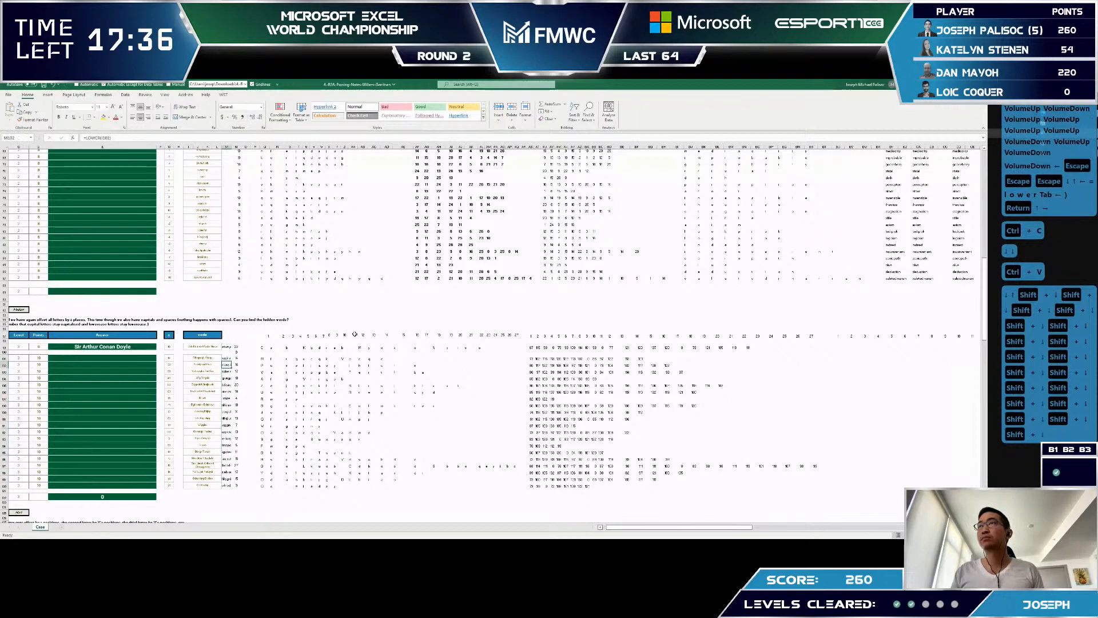
- Inspect the MID formula that splits the Level 3 example code into single characters
key(Right)
key(Up)
key(Up)
key(Right)
key(Right)
key(Right)
key(Right)
key(Left)
key(Left)
key(Left)
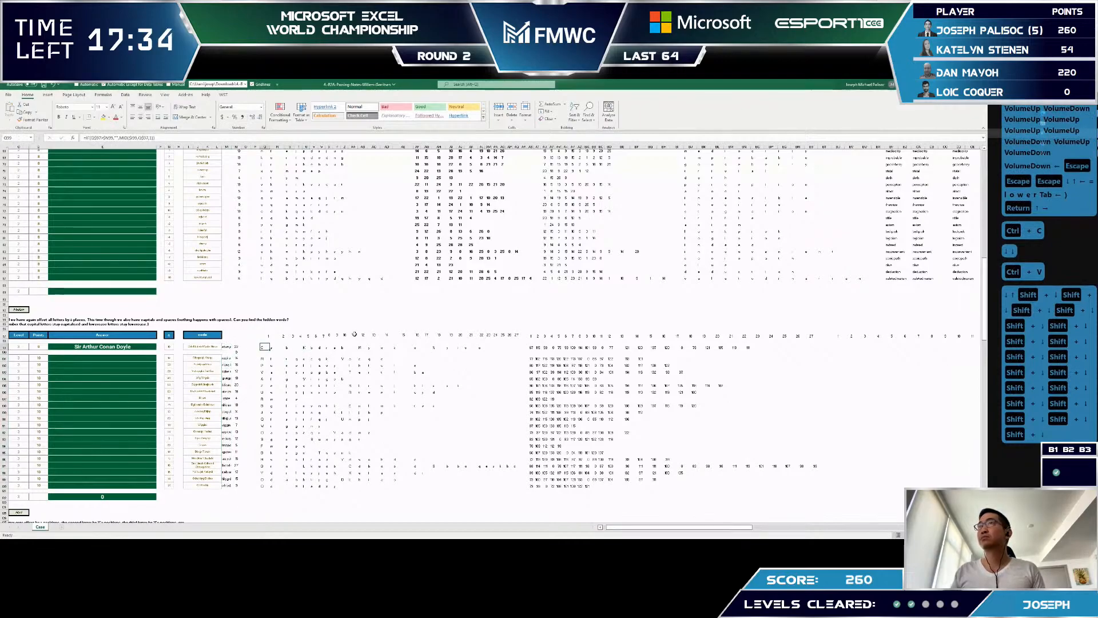
key(F2)
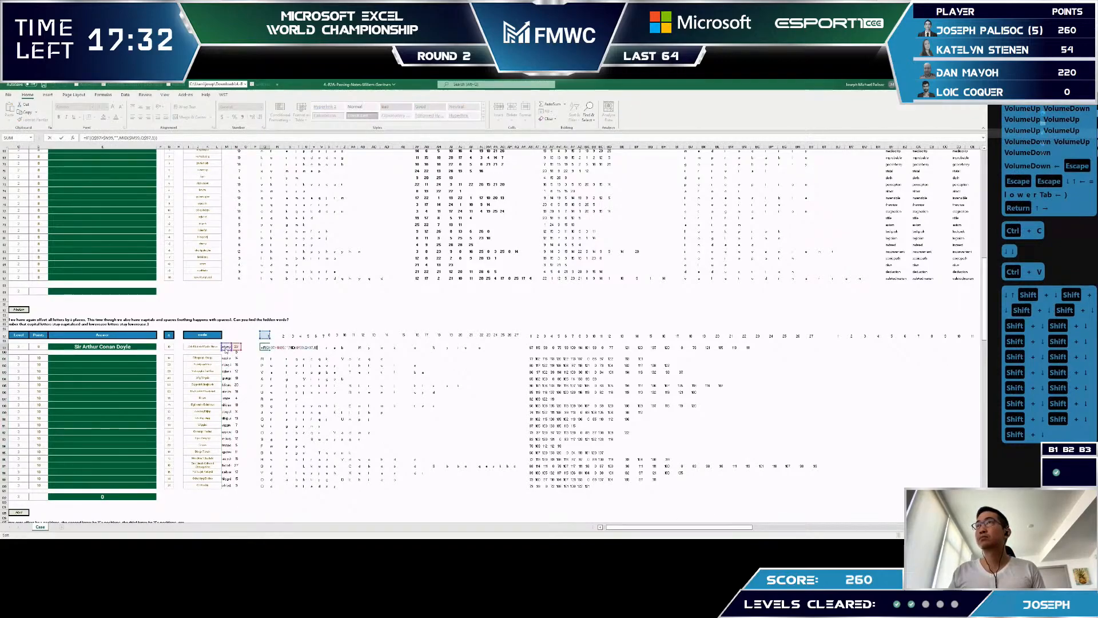
key(Escape)
key(Escape)
key(Escape)
key(Escape)
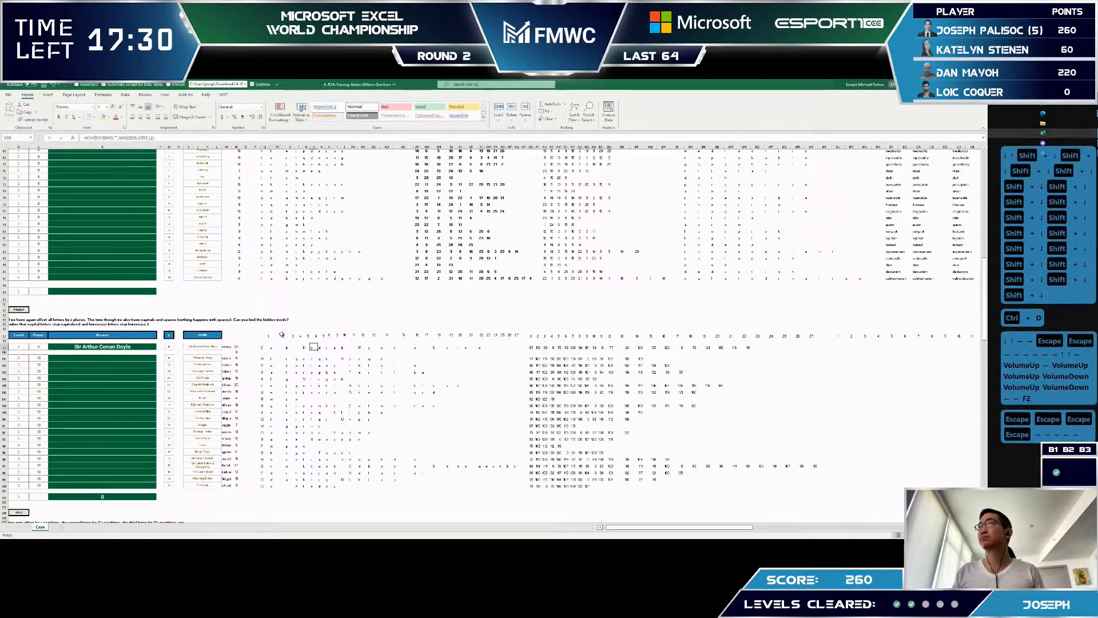
- Examine the Level 4 and Level 5 questions and their codes
key(ctrl+Left)
key(ctrl+Left)
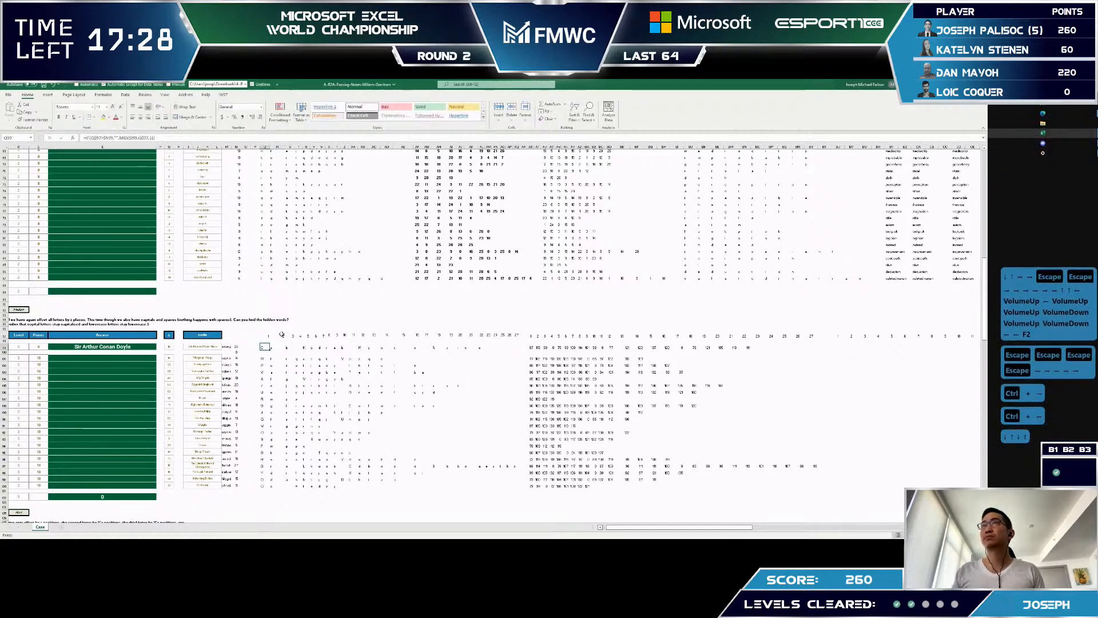
scroll(279, 316, down, 7)
scroll(278, 315, down, 12)
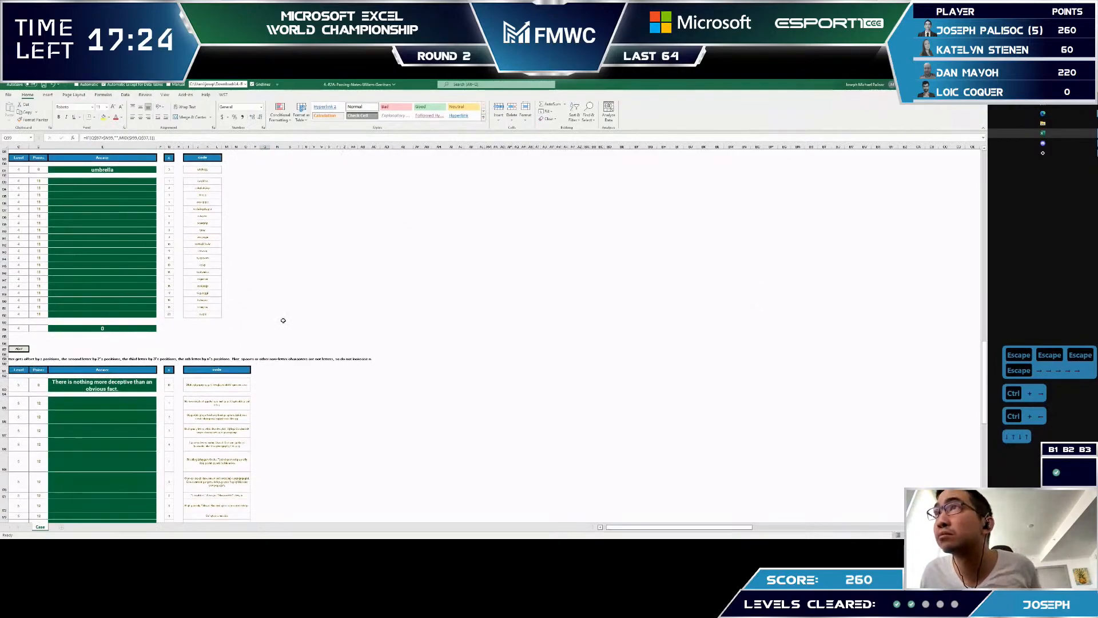
- Review the case instructions, the bonus questions and the Level 1 questions with their shifts and codes
scroll(289, 312, down, 5)
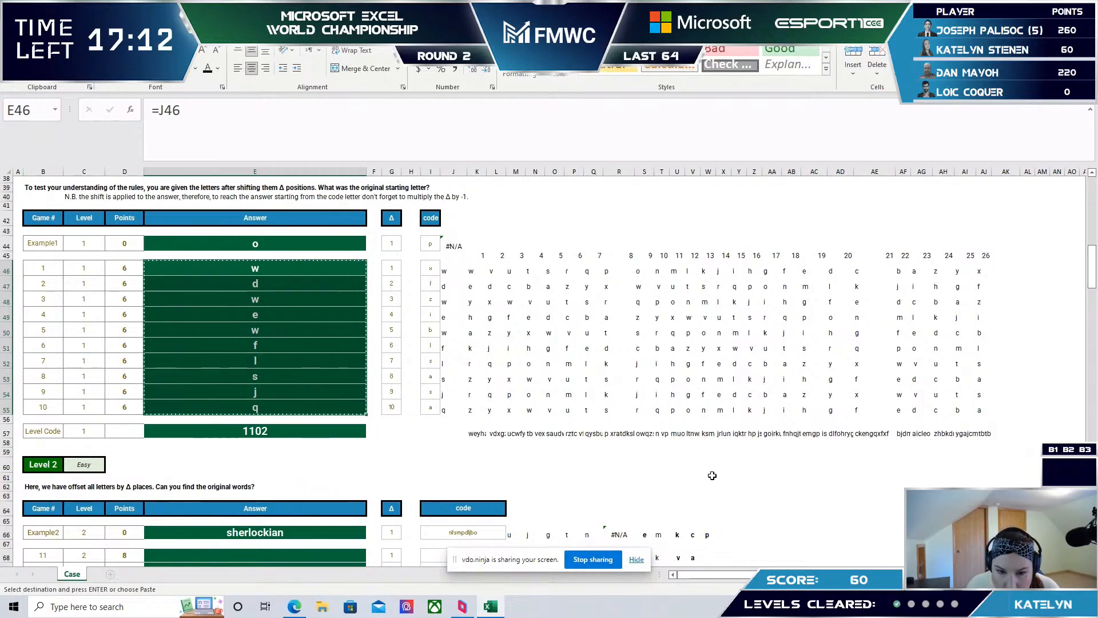
scroll(712, 476, down, 1)
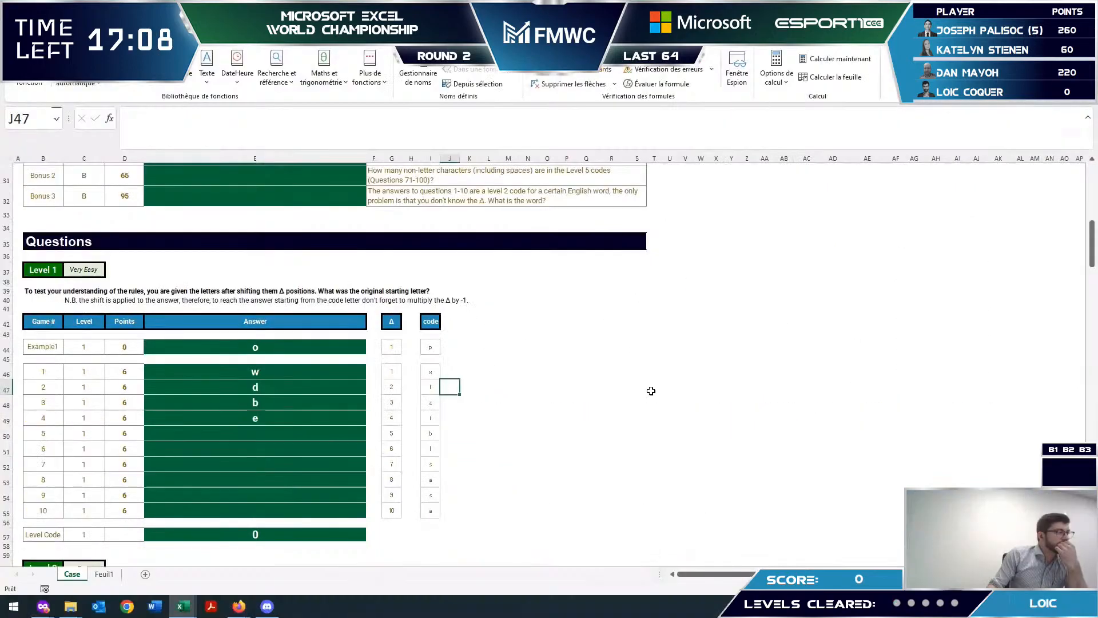
scroll(651, 391, up, 10)
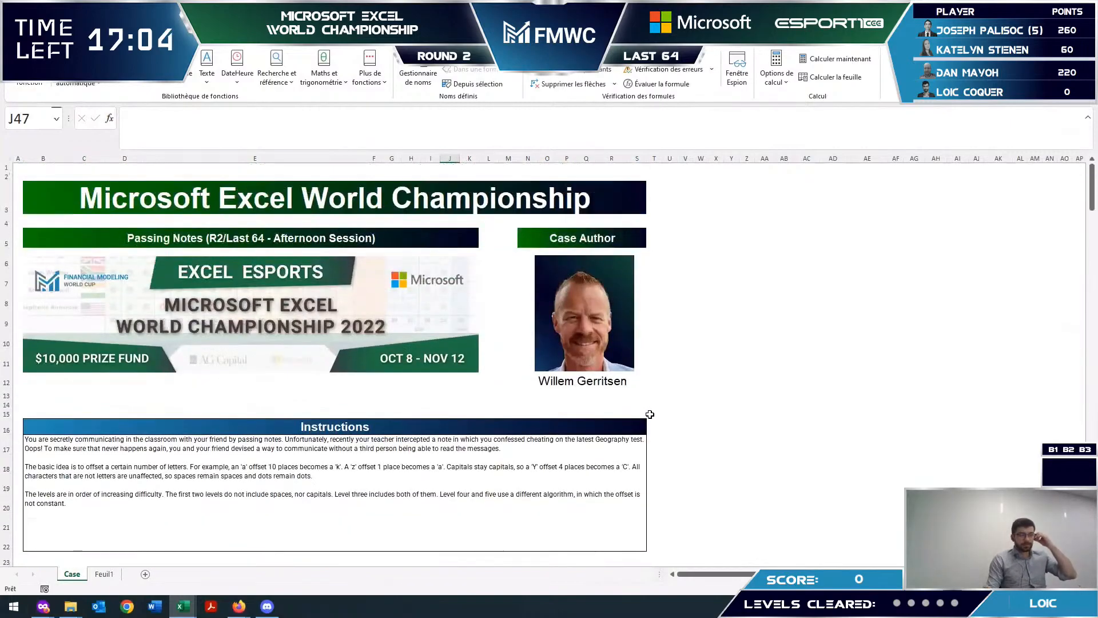
scroll(470, 427, down, 2)
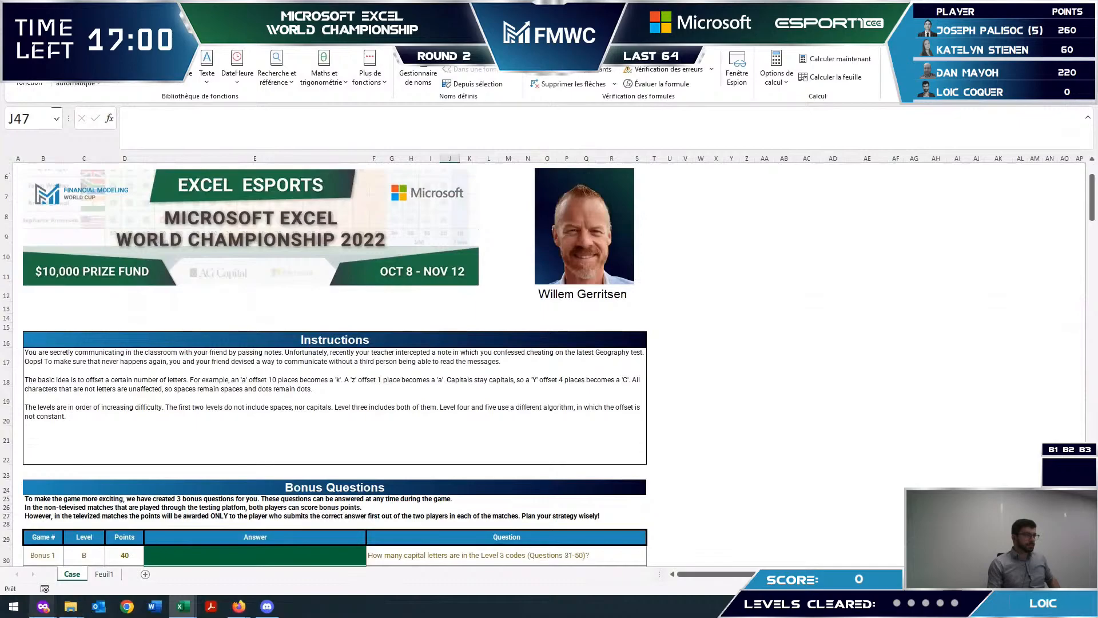
mouse_move(43, 605)
mouse_move(54, 584)
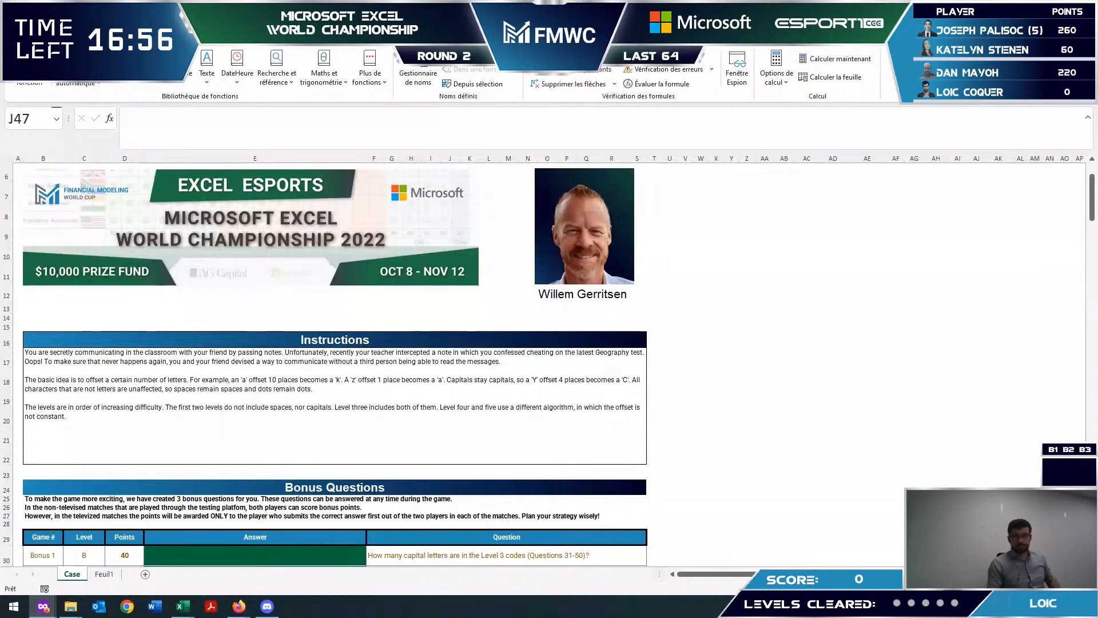
click(834, 109)
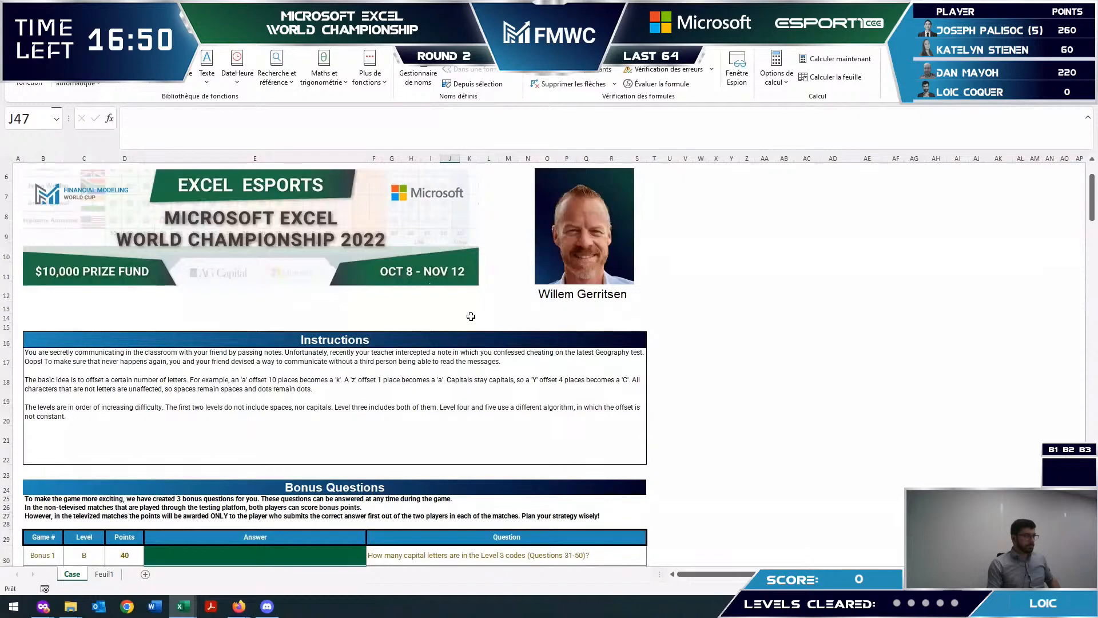
scroll(474, 321, down, 7)
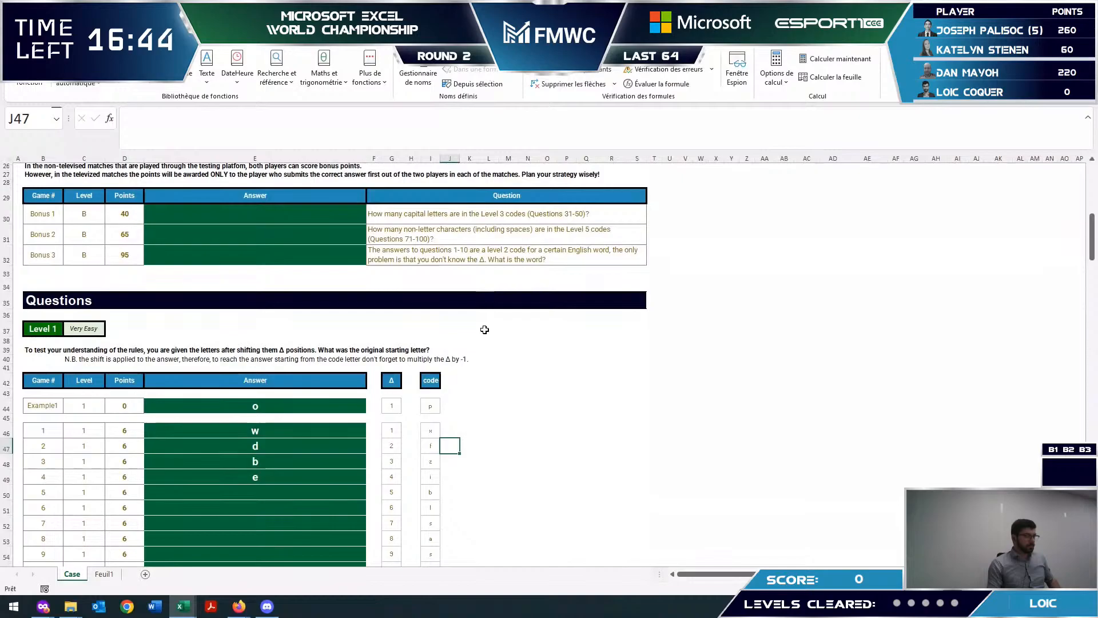
scroll(484, 329, down, 1)
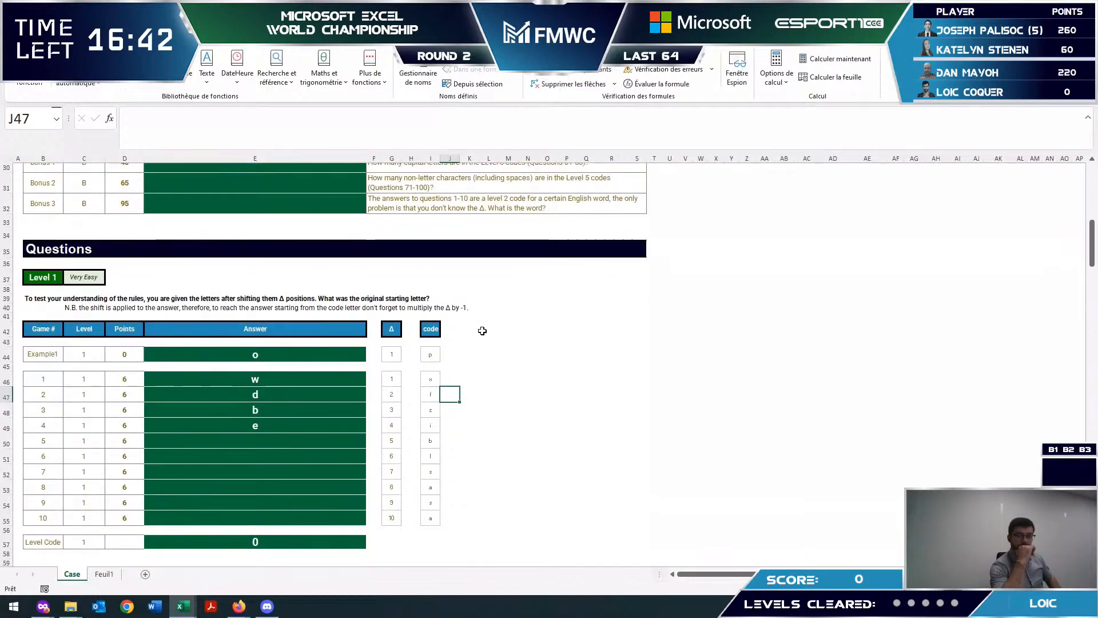
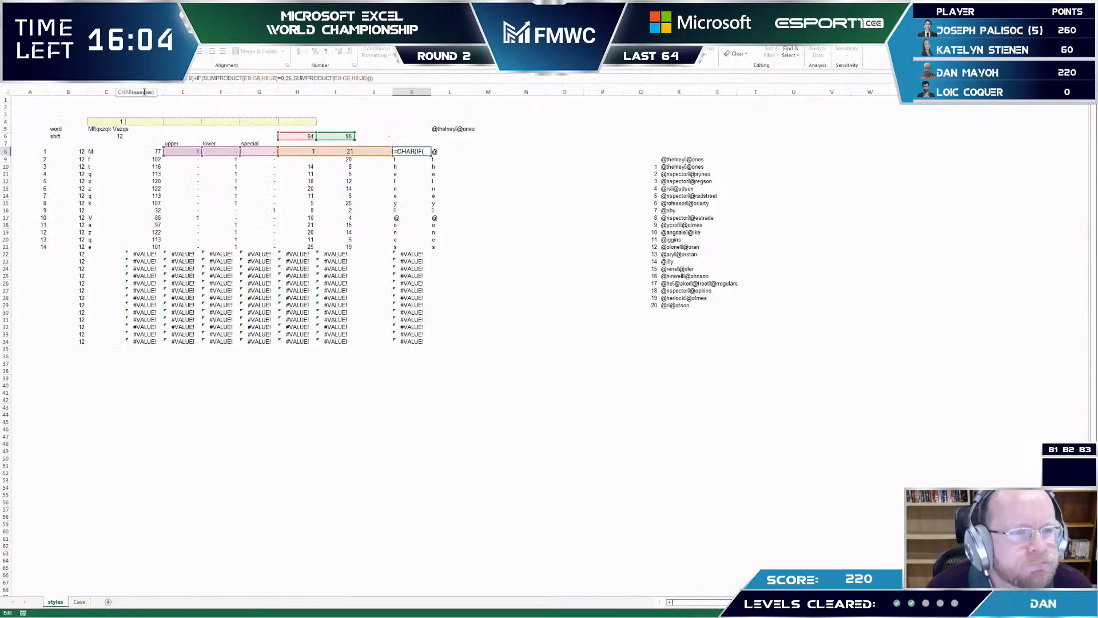
- Correct the parentheses in the CHAR formula in K8 so the SUMPRODUCT IF is added outside the preceding IF
click(194, 78)
text(+)
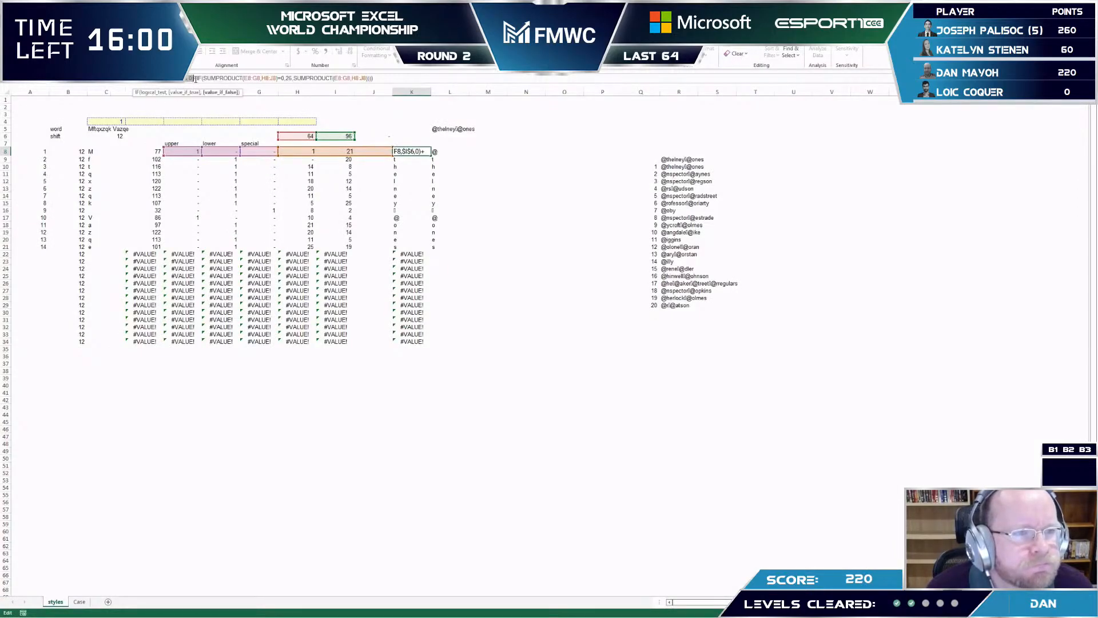
text())
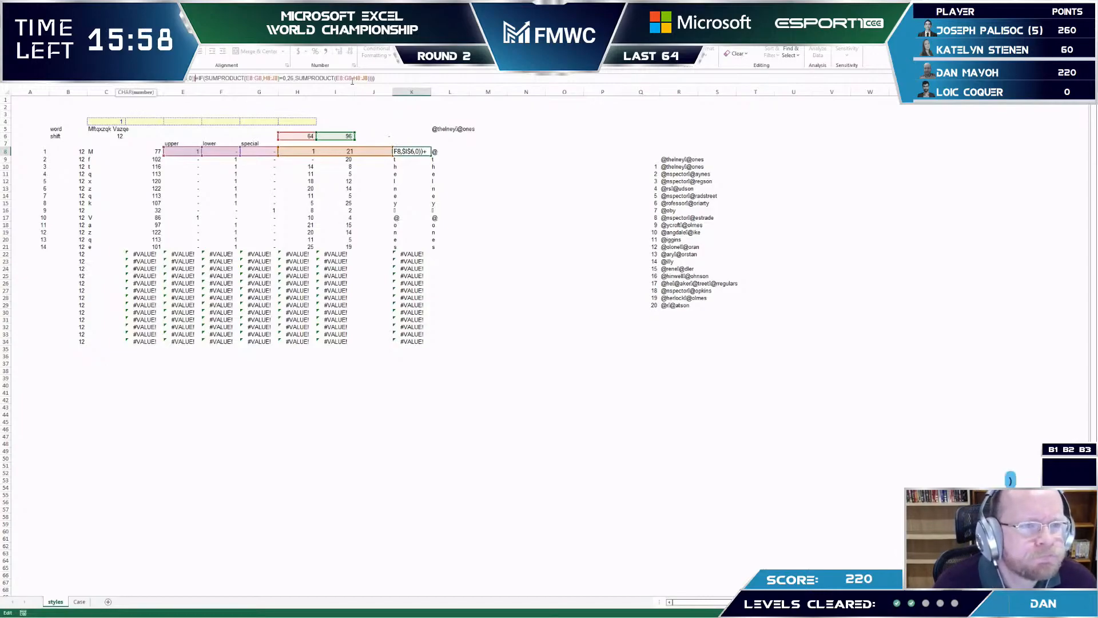
click(389, 78)
key(BackSpace)
key(Return)
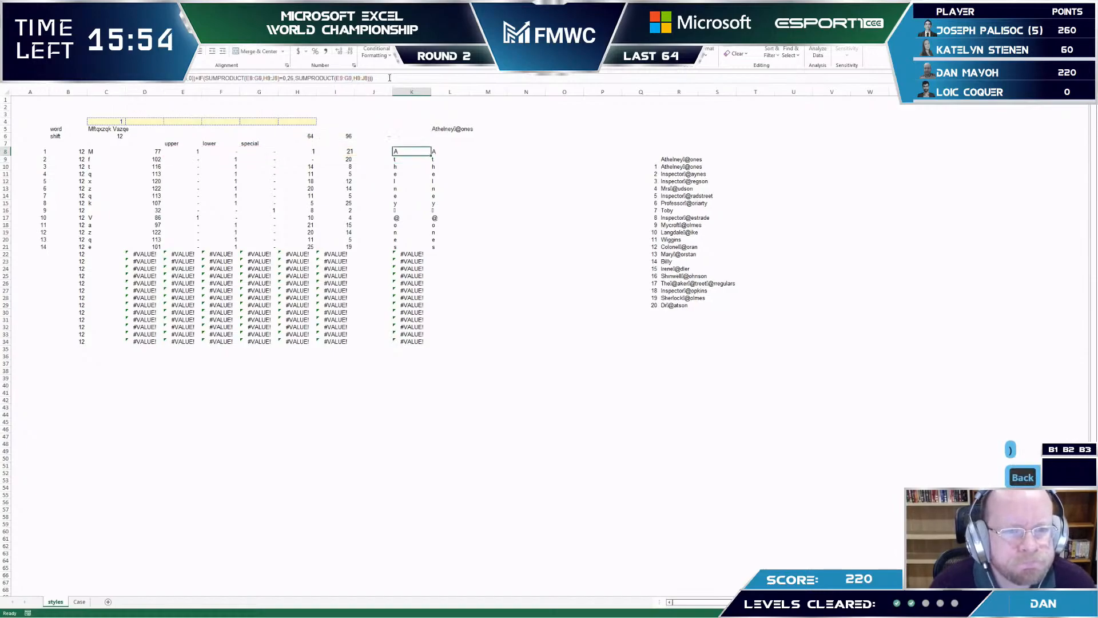
- Fill the corrected CHAR formula from K8 down the rest of its column
key(ctrl+shift+Down)
key(F2)
key(ctrl+Return)
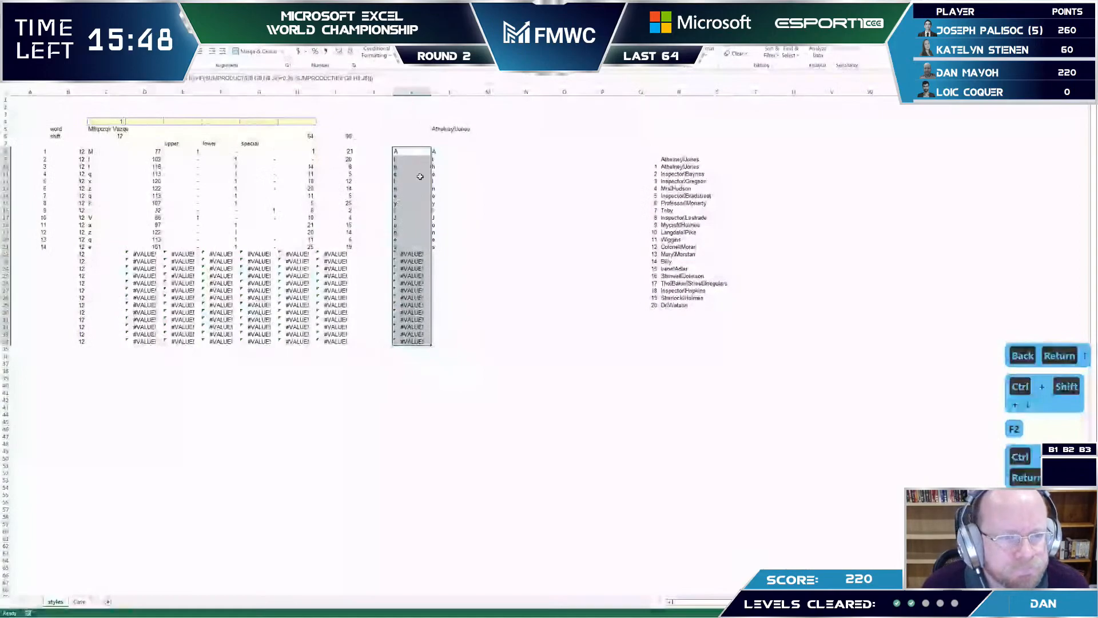
click(425, 210)
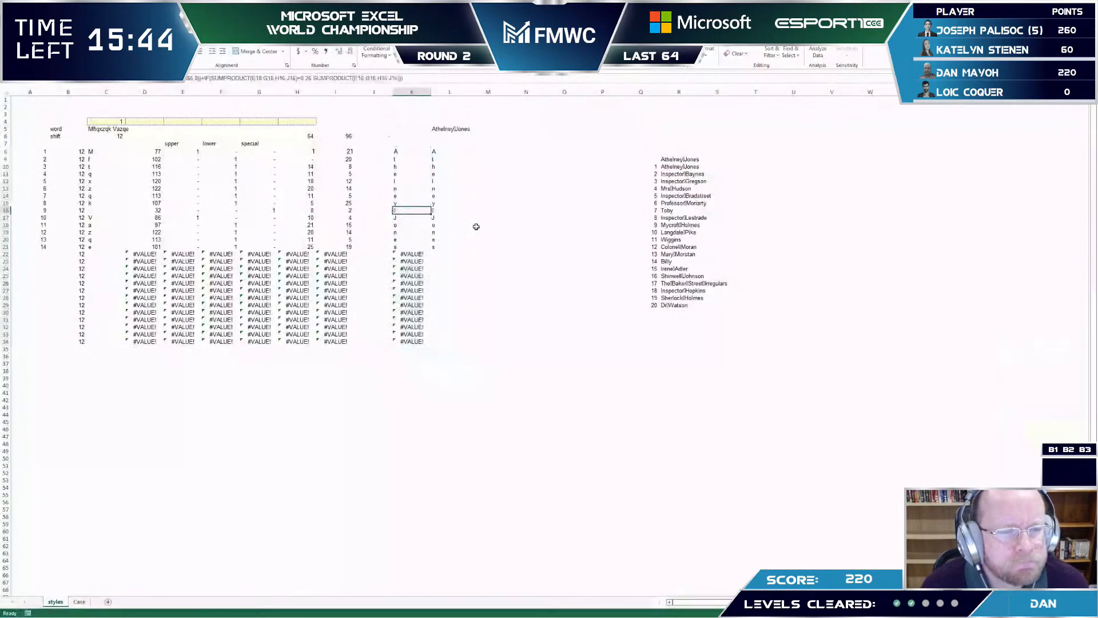
- Wrap the CHAR formula in K8 in an IF that tests the special flag in G8 and returns the original character in C8
key(ctrl+Up)
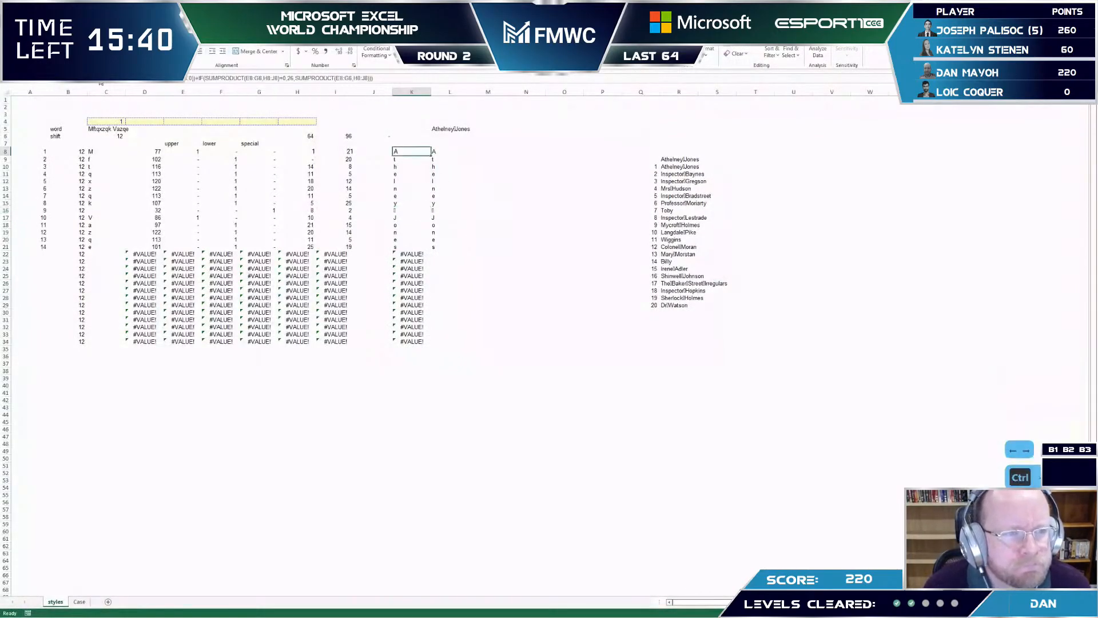
key(F2)
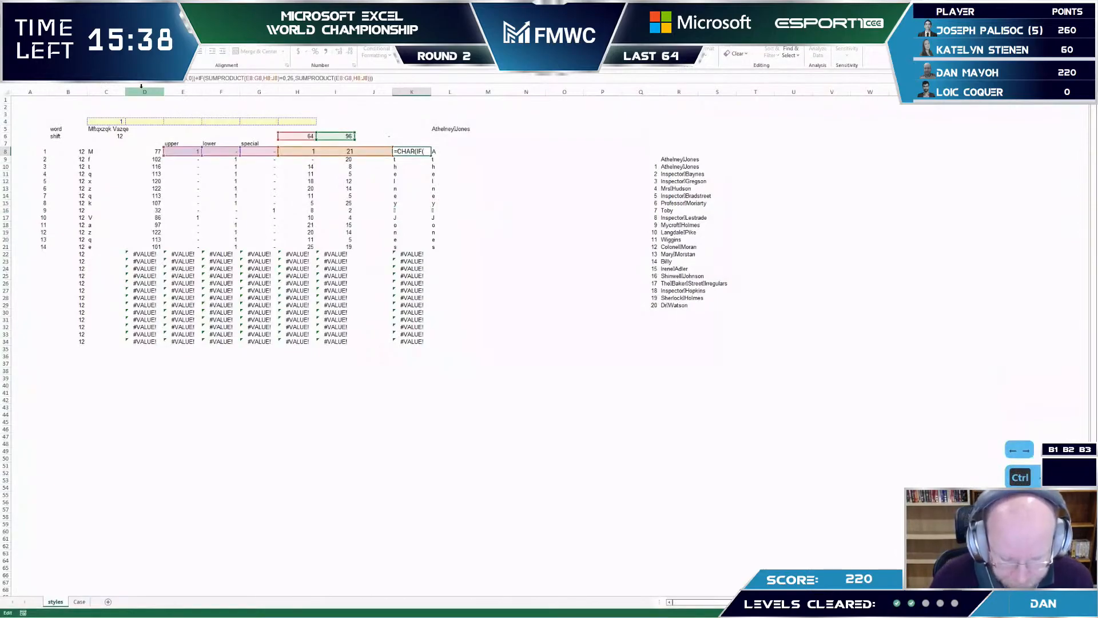
text(if()
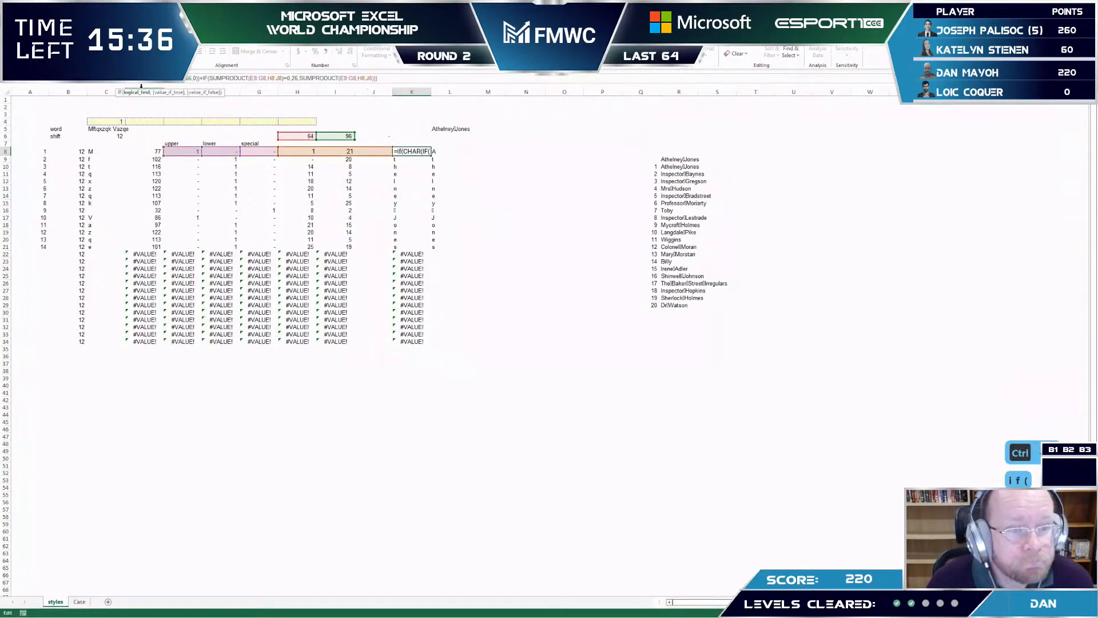
click(257, 152)
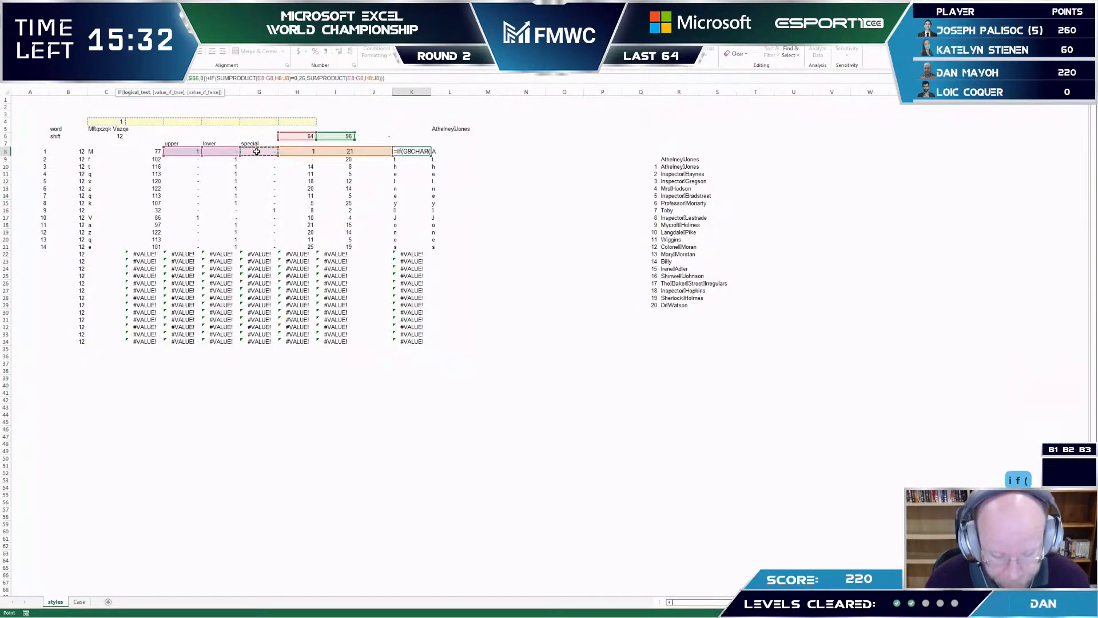
text(,)
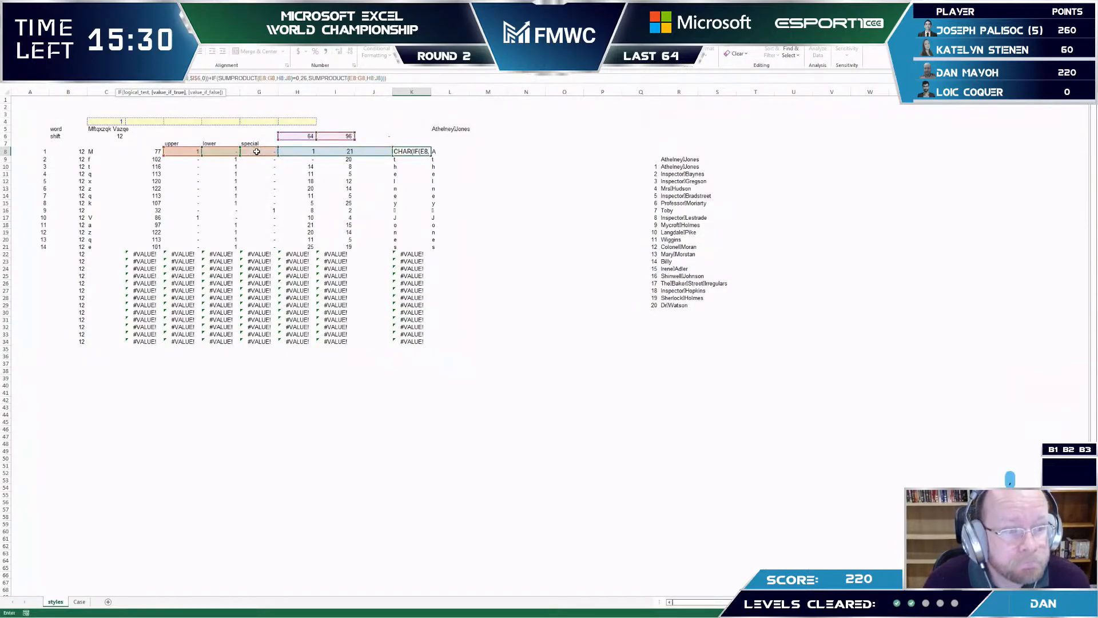
click(94, 152)
text(,,)
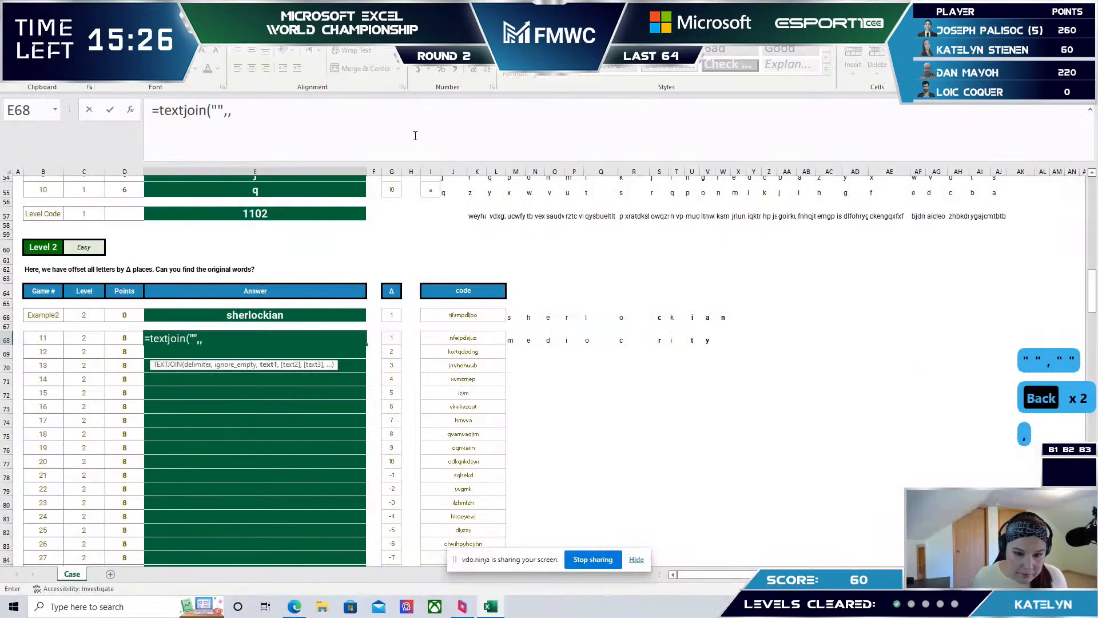
- Complete the question 11 answer in E68 as =TEXTJOIN("",,M68#) to join its decoded letters
click(513, 340)
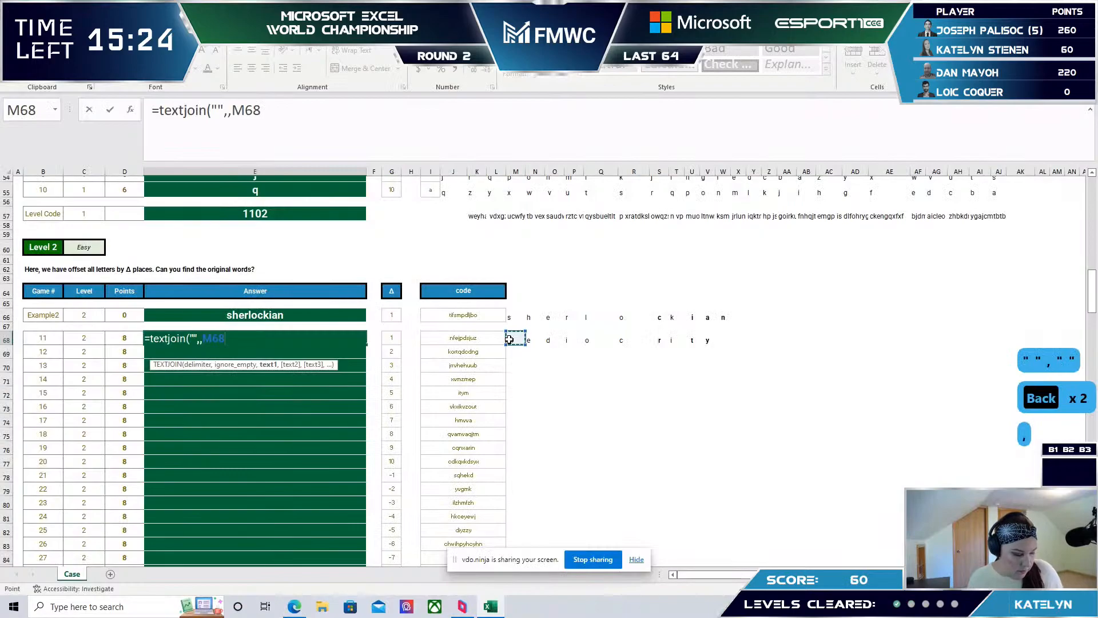
text(3)
key(BackSpace)
text(#$)
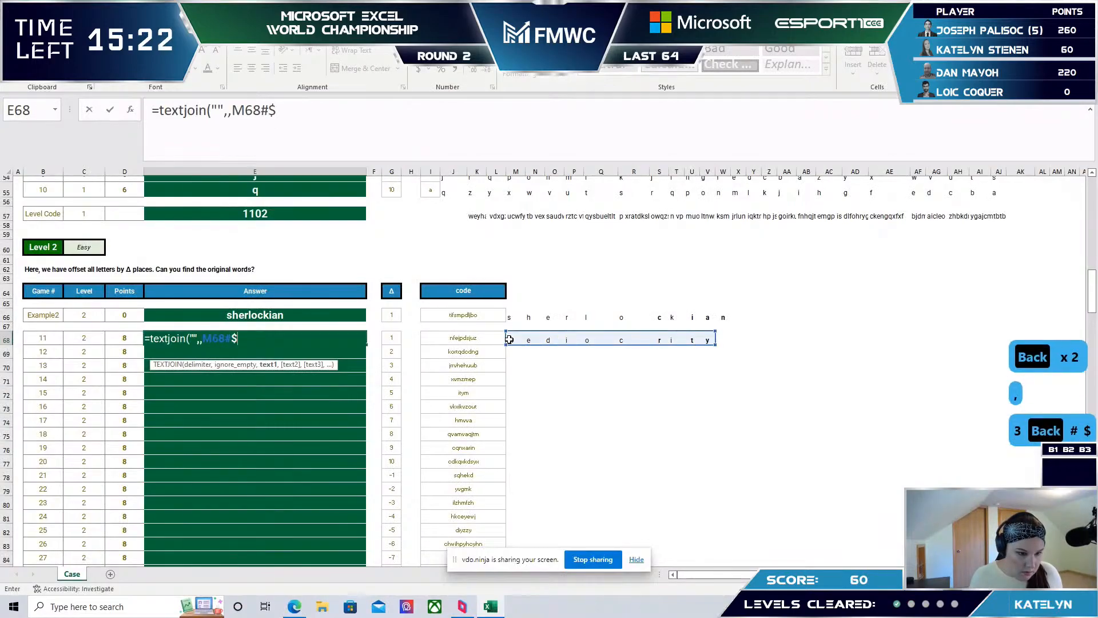
key(BackSpace)
text())
key(Return)
- Copy the letter-decoding formula from M68 down to M87 for all remaining Level 2 codes
key(ctrl+c)
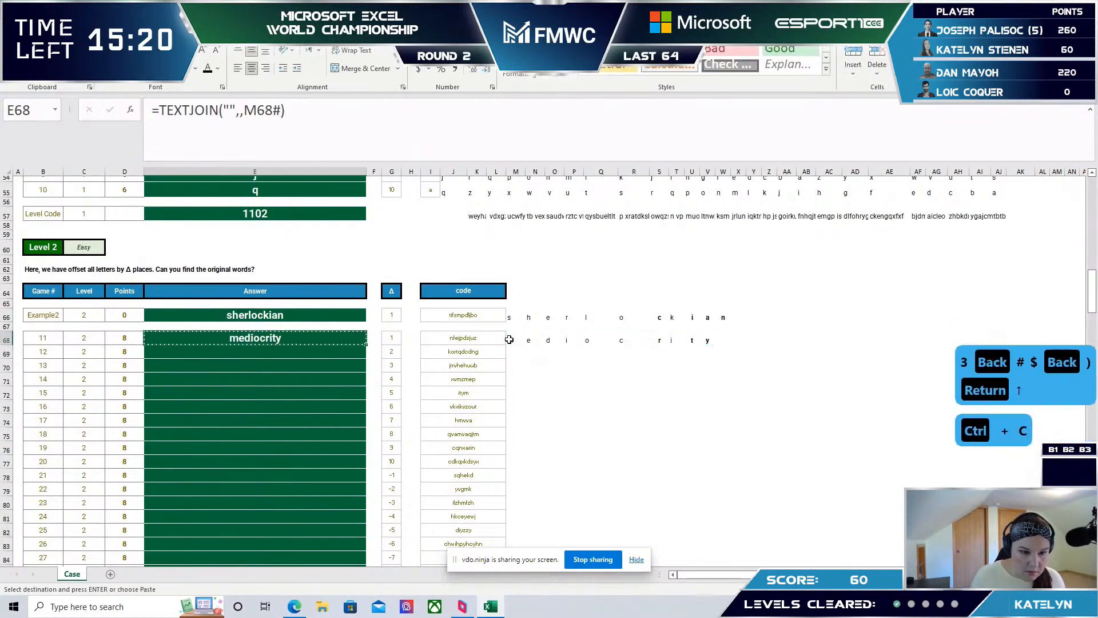
key(Down)
click(509, 339)
key(ctrl+c)
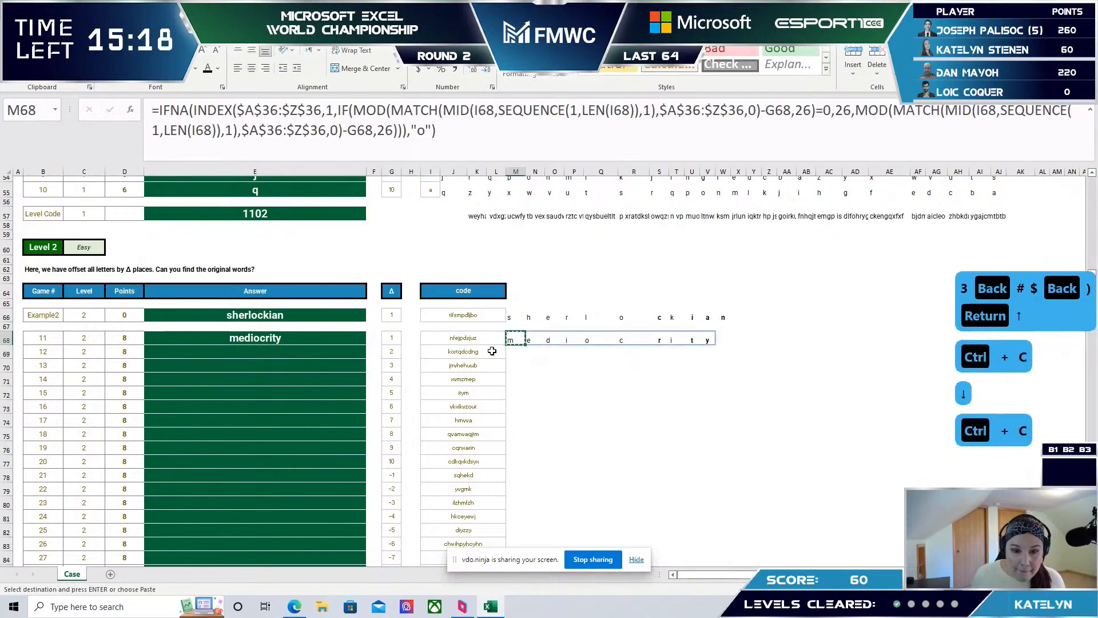
click(491, 350)
key(ctrl+Down)
key(Right)
key(ctrl+shift+Up)
key(ctrl+v)
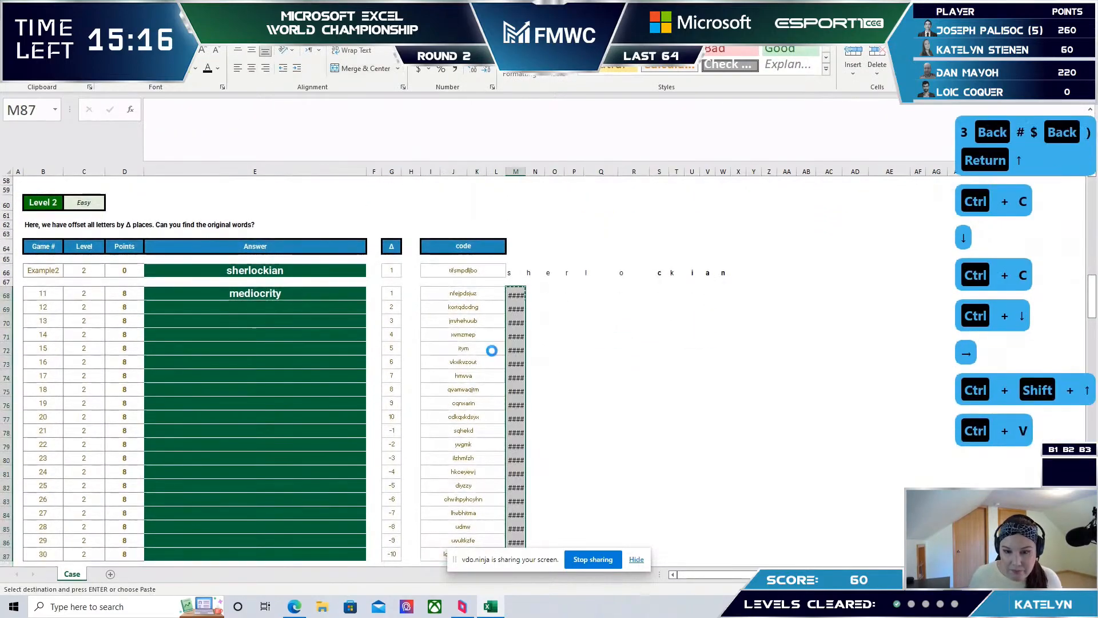
scroll(515, 338, down, 2)
scroll(541, 325, up, 1)
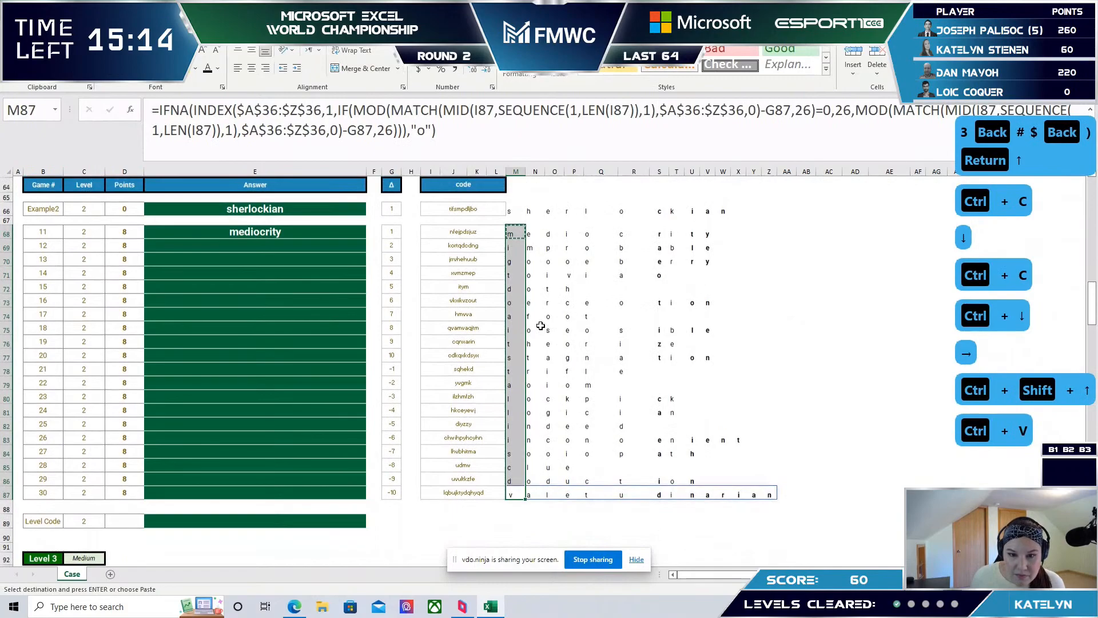
- Copy the TEXTJOIN formula from E68 down the answer column for the remaining Level 2 questions through question 30
click(277, 239)
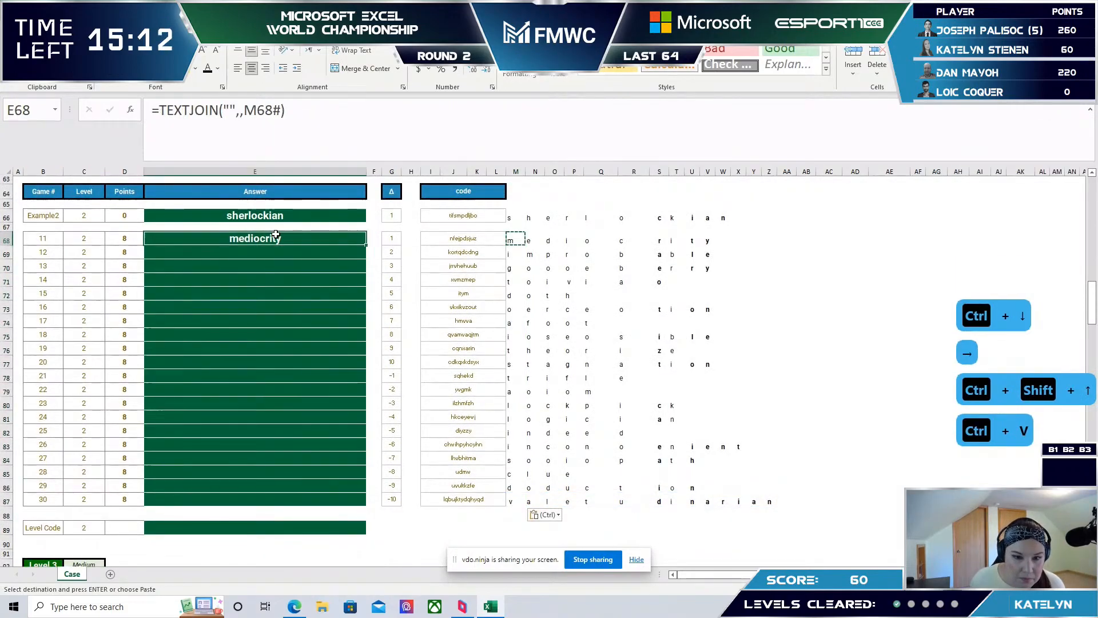
key(ctrl+c)
key(shift+Down)
key(shift+Down)
key(shift+Down)
key(shift+Down)
key(shift+Down)
key(shift+Down)
key(shift+Down)
key(shift+Down)
key(shift+Down)
key(shift+Down)
key(shift+Down)
key(shift+Down)
key(shift+Down)
key(shift+Down)
key(shift+Down)
key(shift+Down)
key(shift+Down)
key(shift+Down)
key(shift+Down)
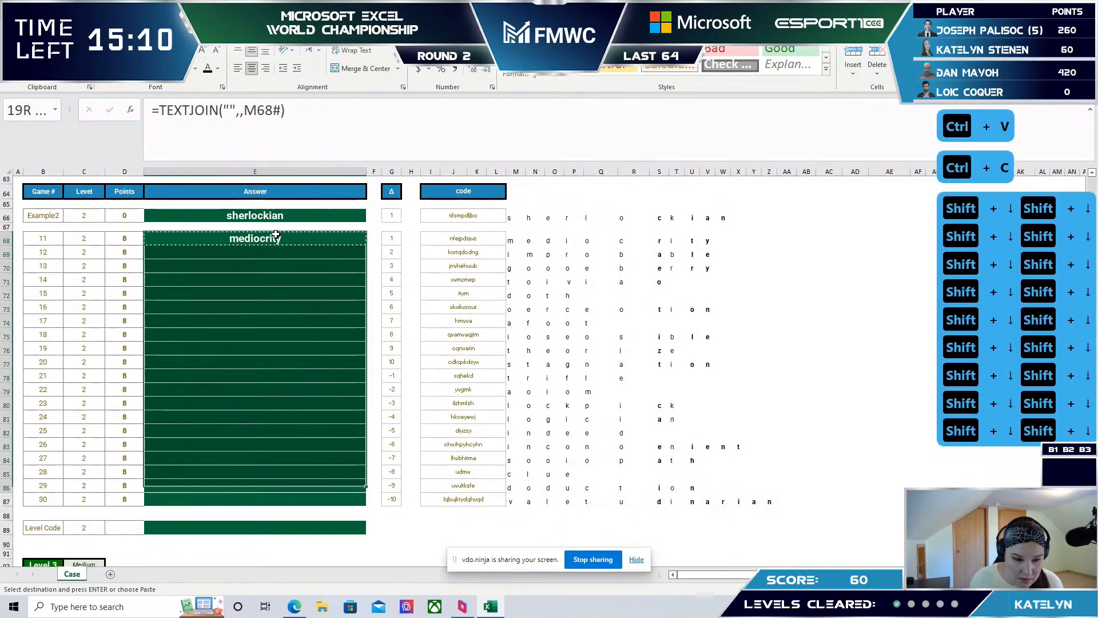
key(ctrl+v)
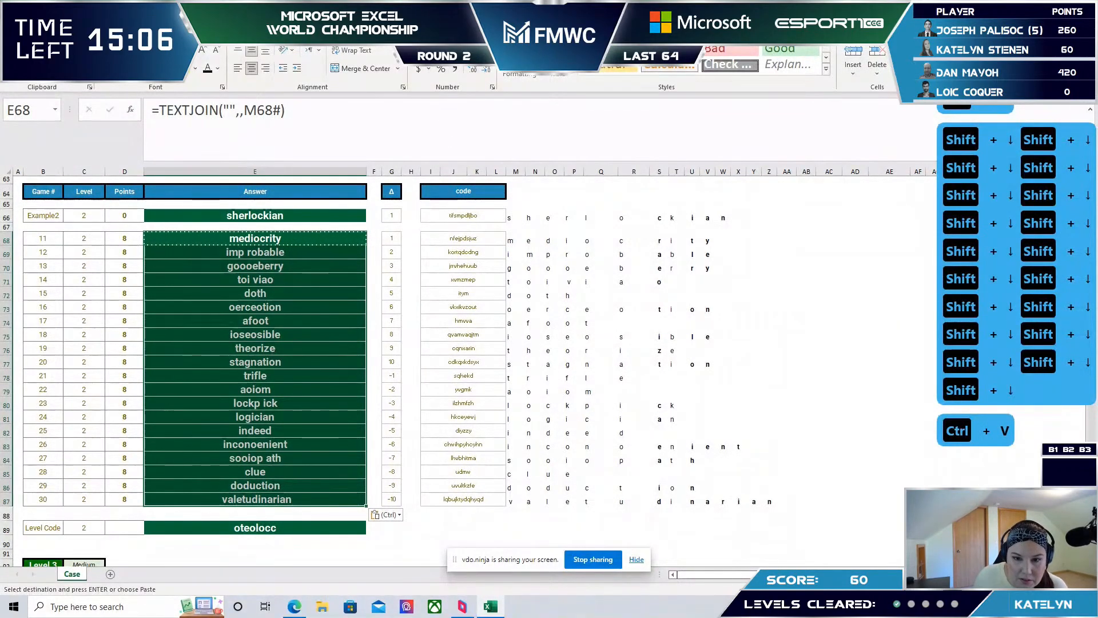
- Compare the question 12 answer with its decoded letters and clear stray spaces around the letter r in R36 of the alphabet row
click(515, 252)
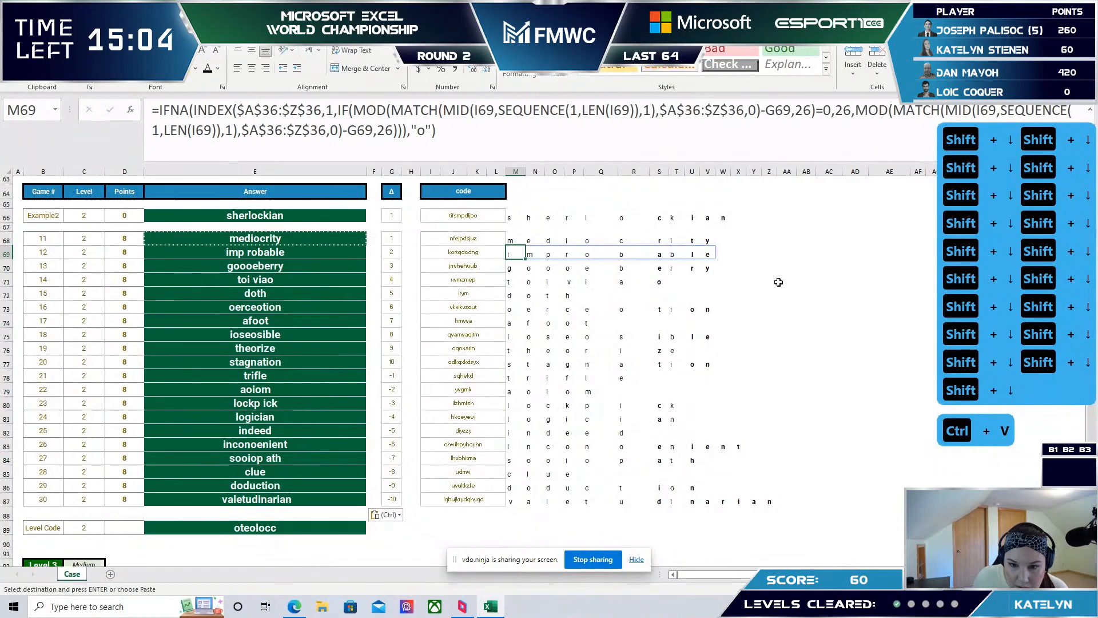
click(271, 255)
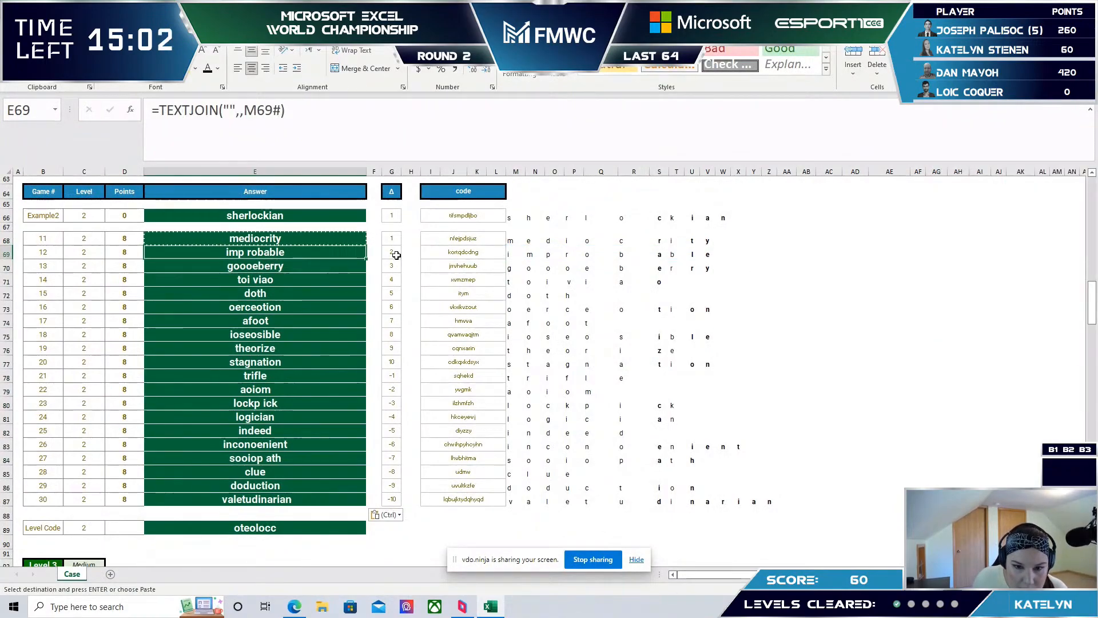
click(509, 254)
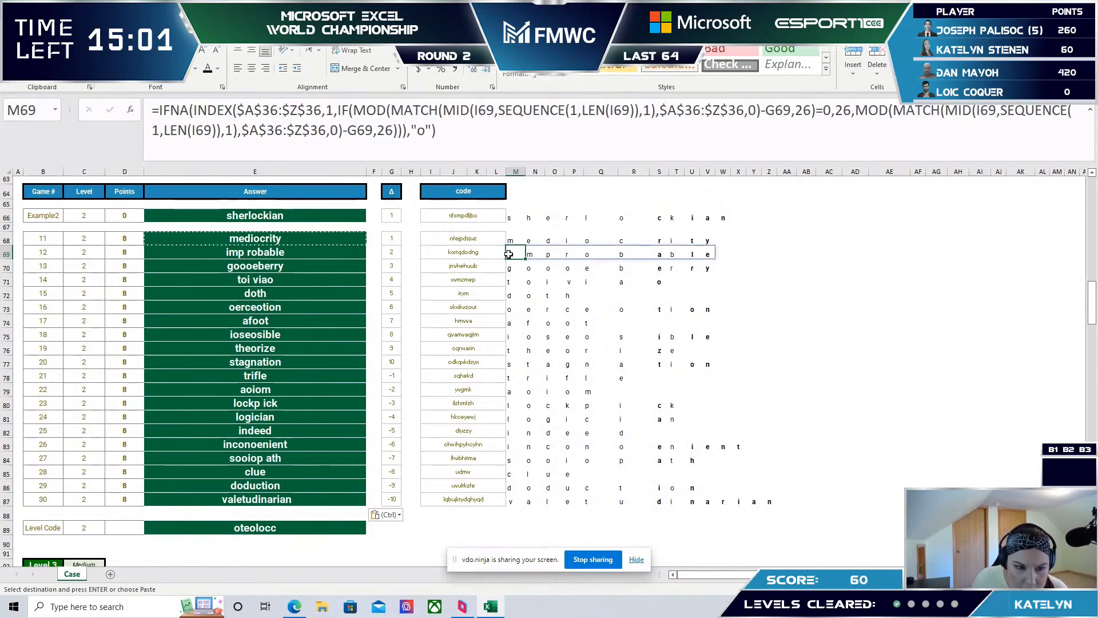
click(334, 256)
scroll(492, 314, up, 13)
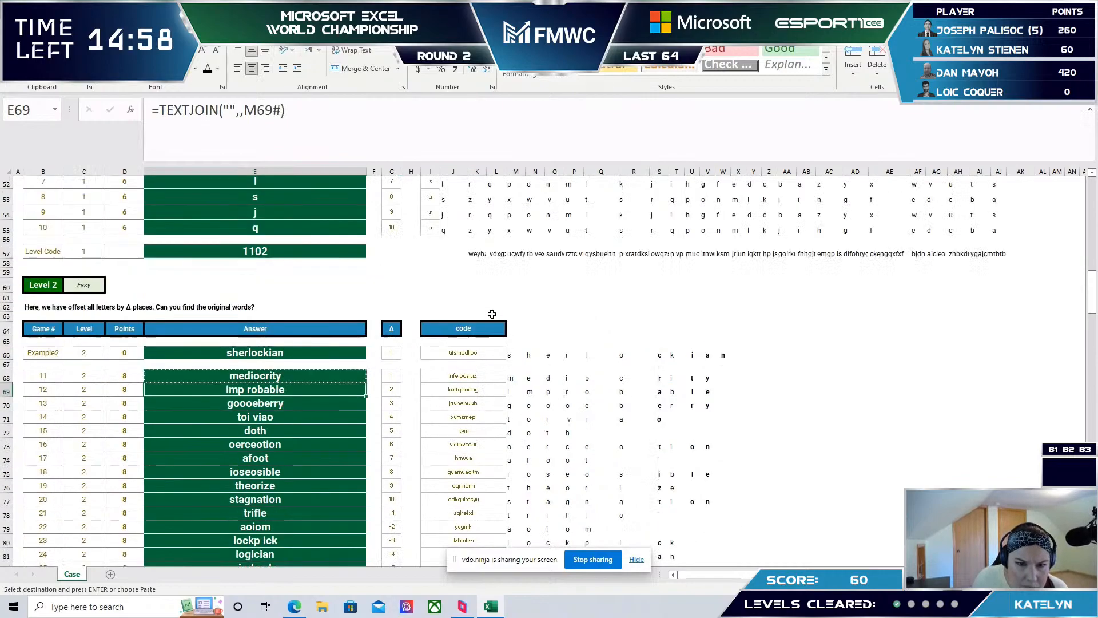
click(599, 356)
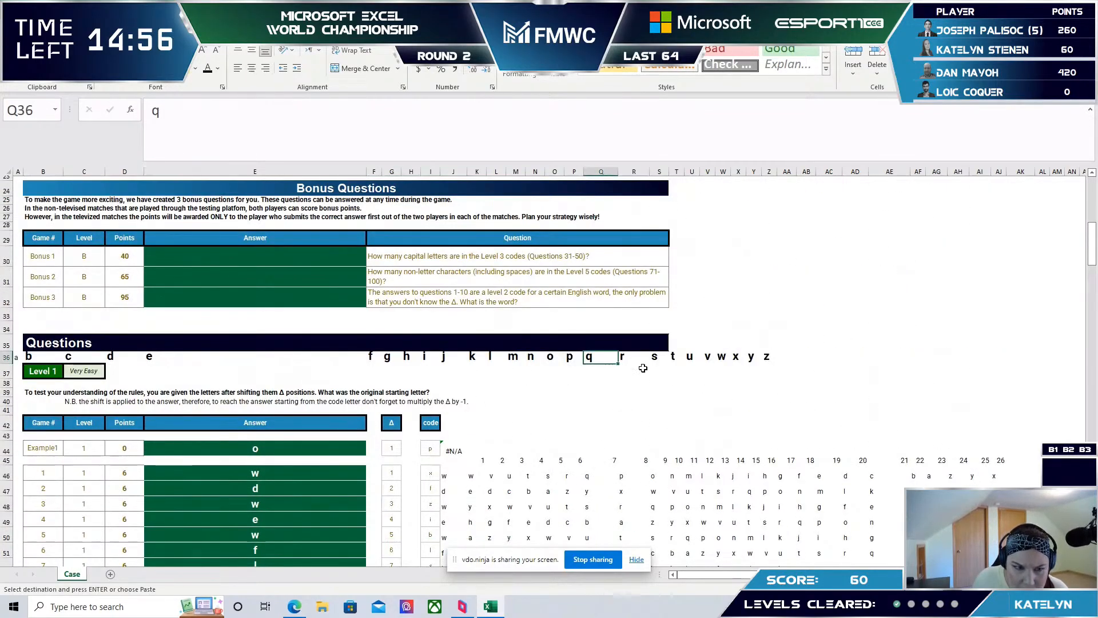
click(633, 356)
click(157, 111)
key(Left)
key(Left)
key(BackSpace)
key(BackSpace)
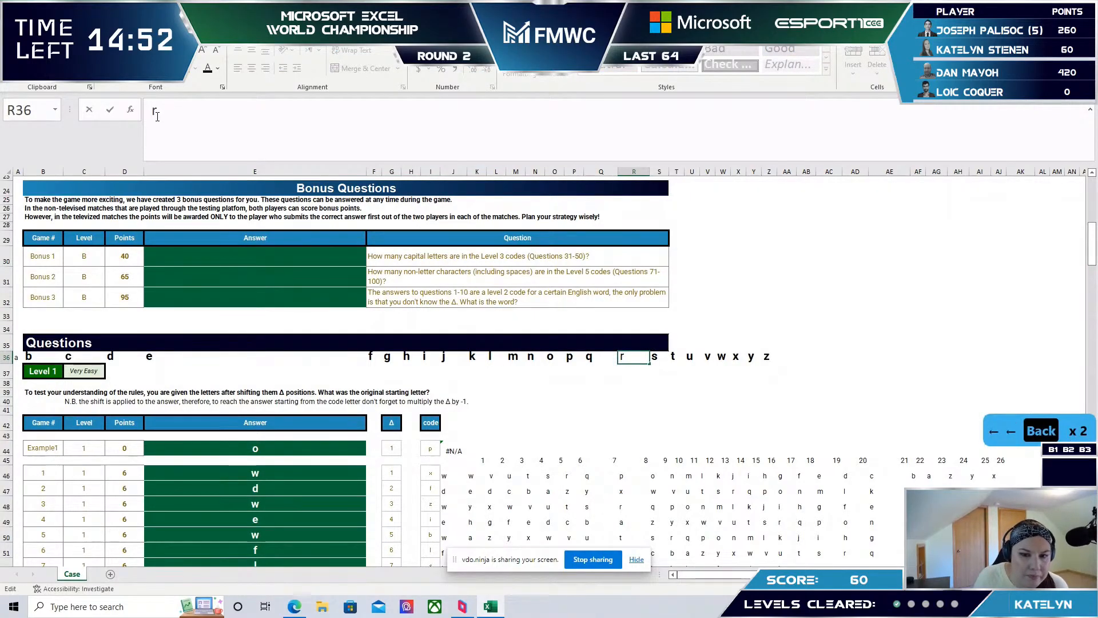
key(Return)
- Remove the stray space after the letter p in P36 of the alphabet row
key(Up)
key(Left)
key(Left)
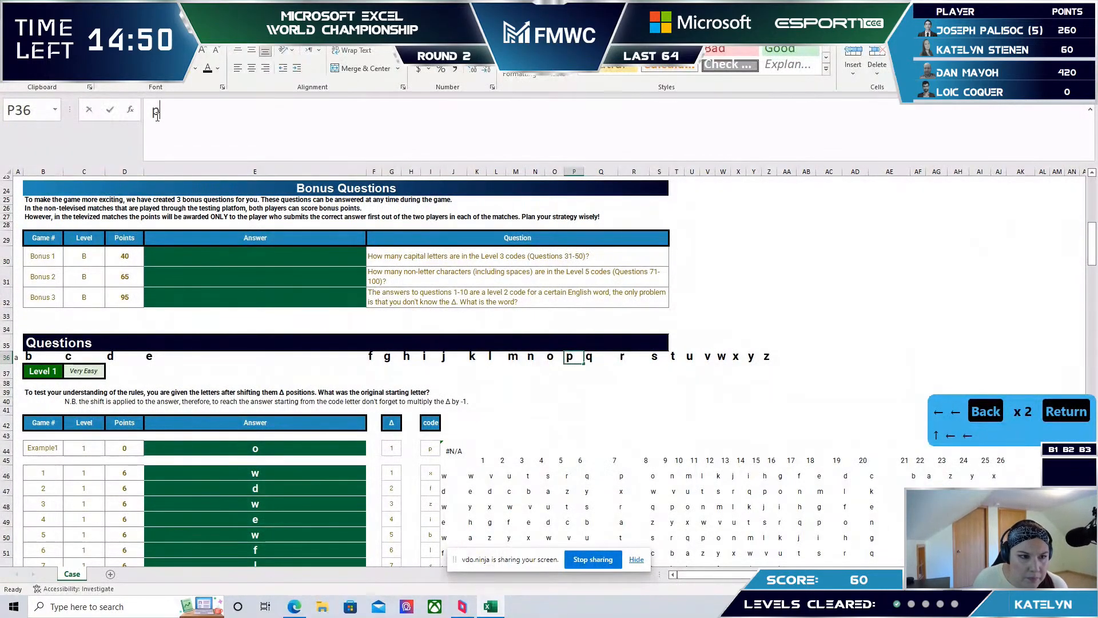
click(157, 115)
key(F11)
key(Return)
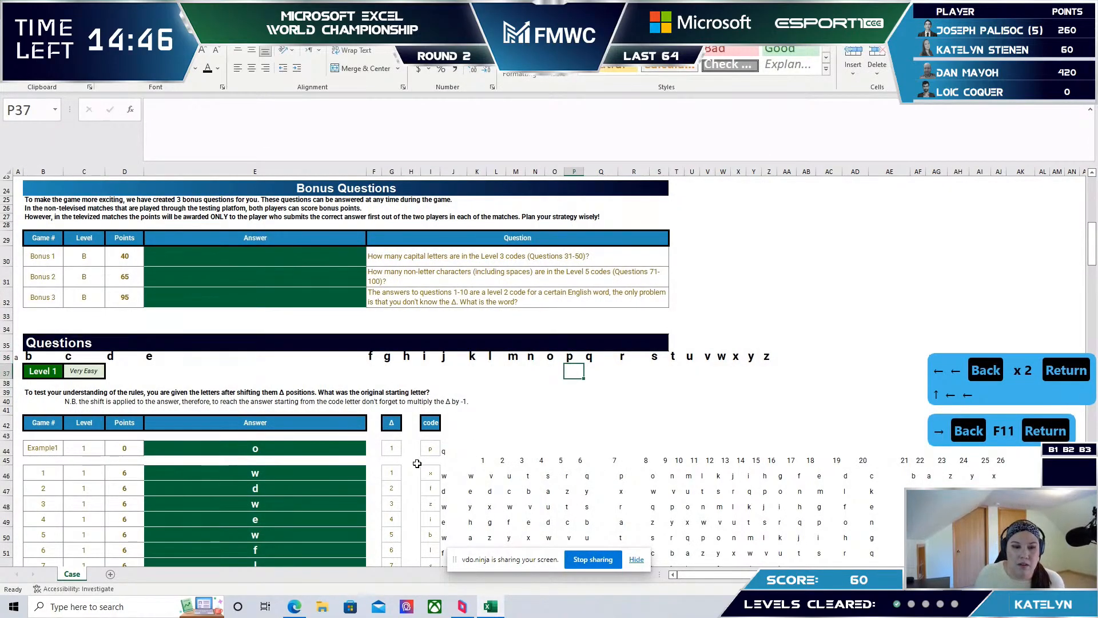
- Strip the IFNA wrapper and its "o" fallback from the question 11 decoding formula in M68, leaving only the INDEX expression
scroll(417, 463, down, 13)
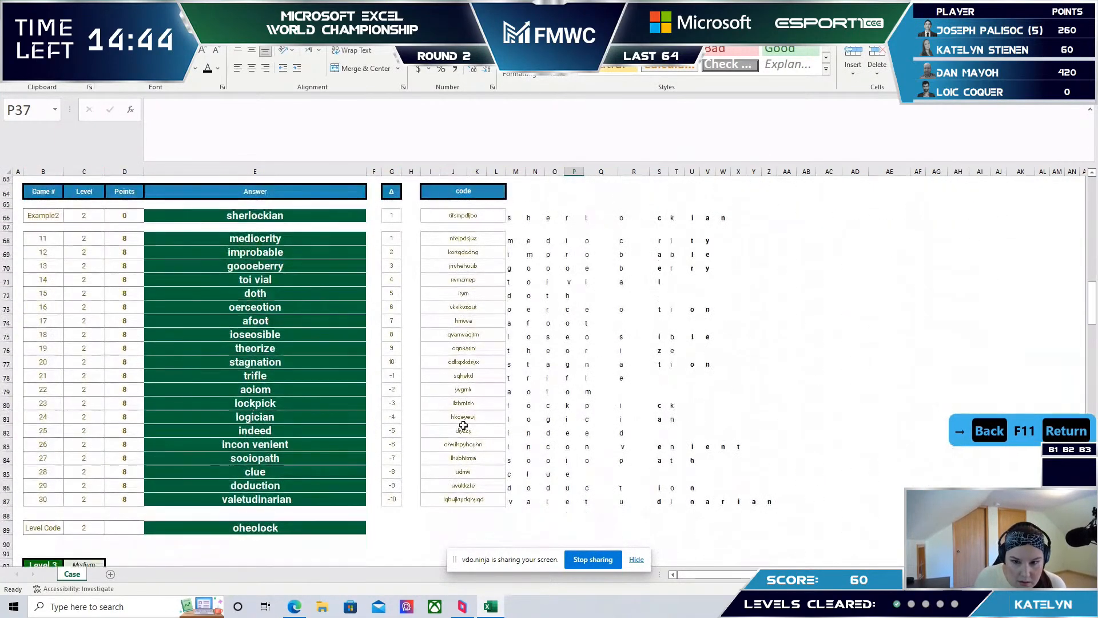
click(515, 239)
click(194, 113)
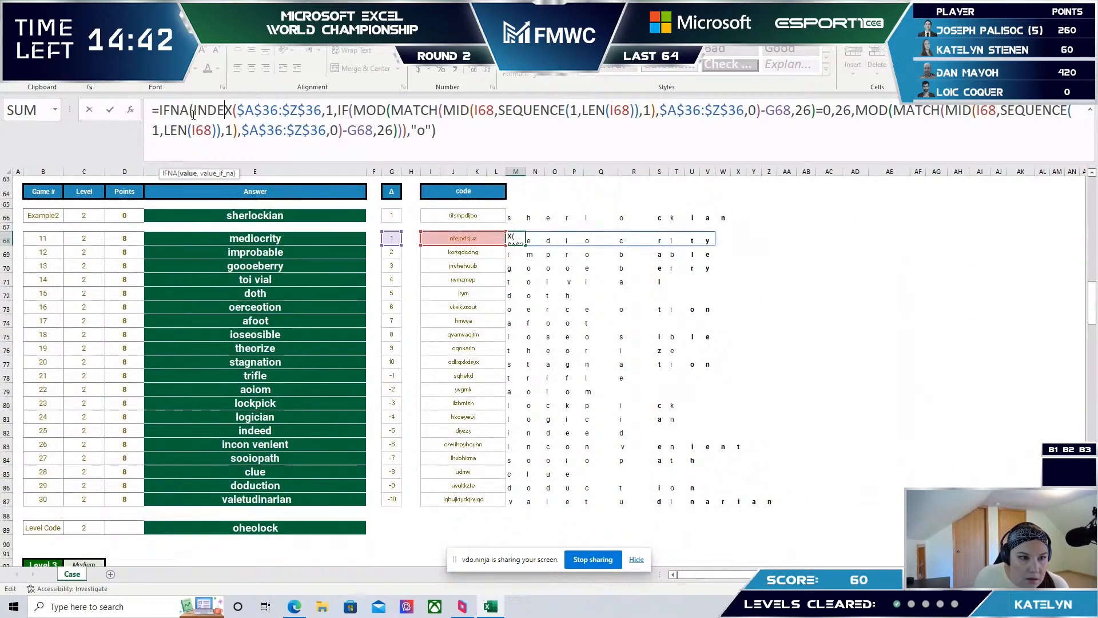
key(BackSpace)
key(BackSpace)
key(BackSpace)
key(BackSpace)
key(BackSpace)
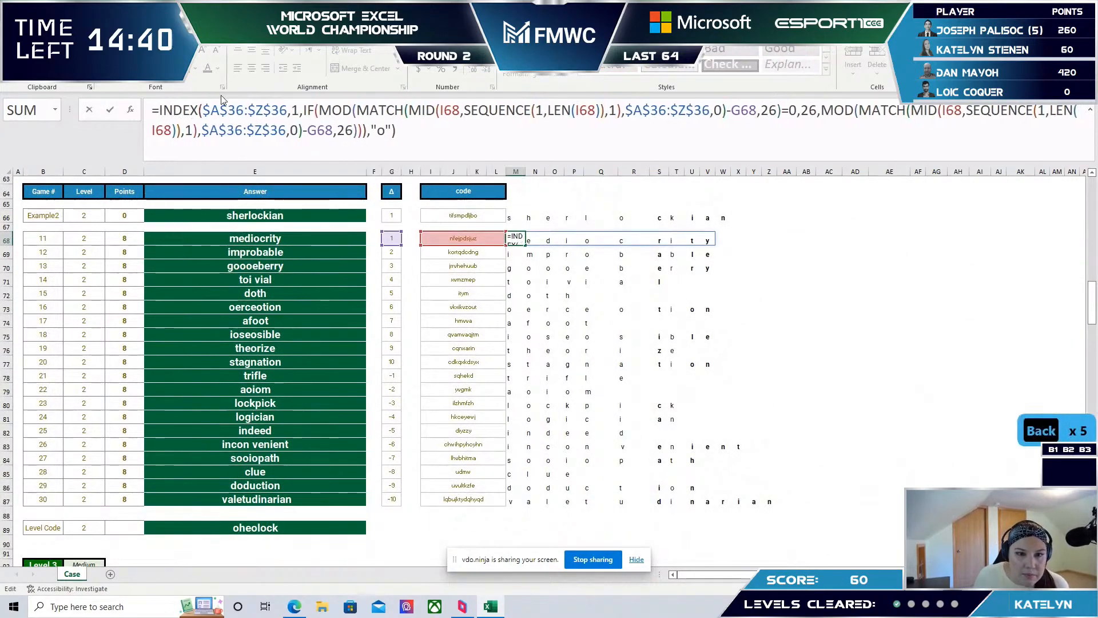
key(shift+Left)
key(shift+Left)
key(shift+Left)
key(shift+Left)
key(shift+Left)
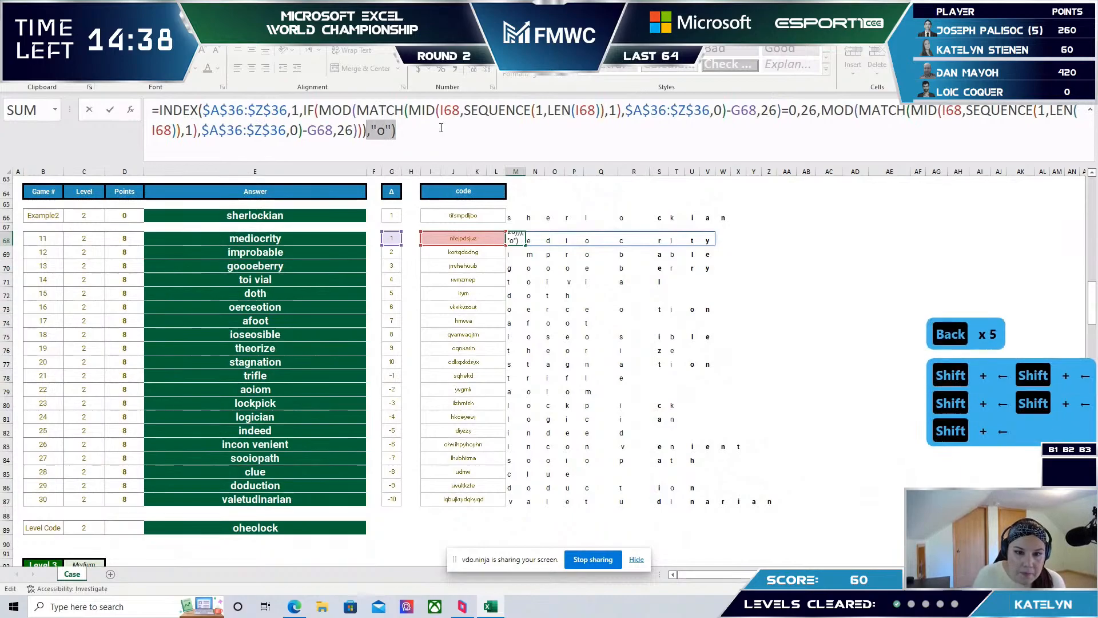
key(BackSpace)
key(Return)
- Copy the simplified decoding formula from M68 down to M87 for the remaining Level 2 codes
key(Up)
key(ctrl+c)
key(ctrl+shift+Down)
key(ctrl+v)
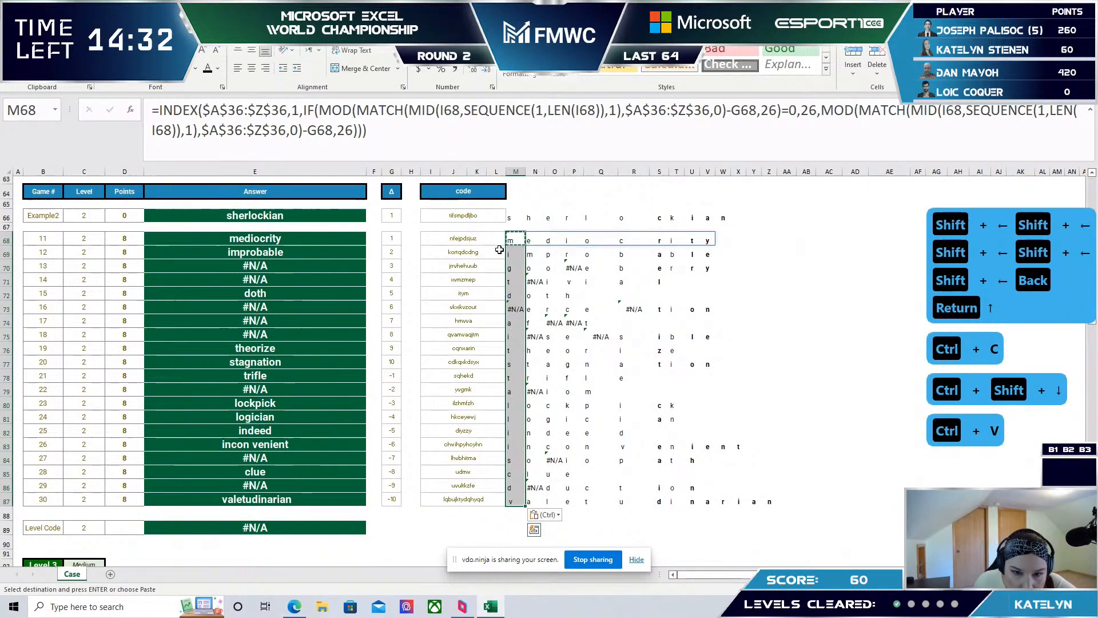
- Clear the stray space around the letter v in V36 of the alphabet row
click(514, 267)
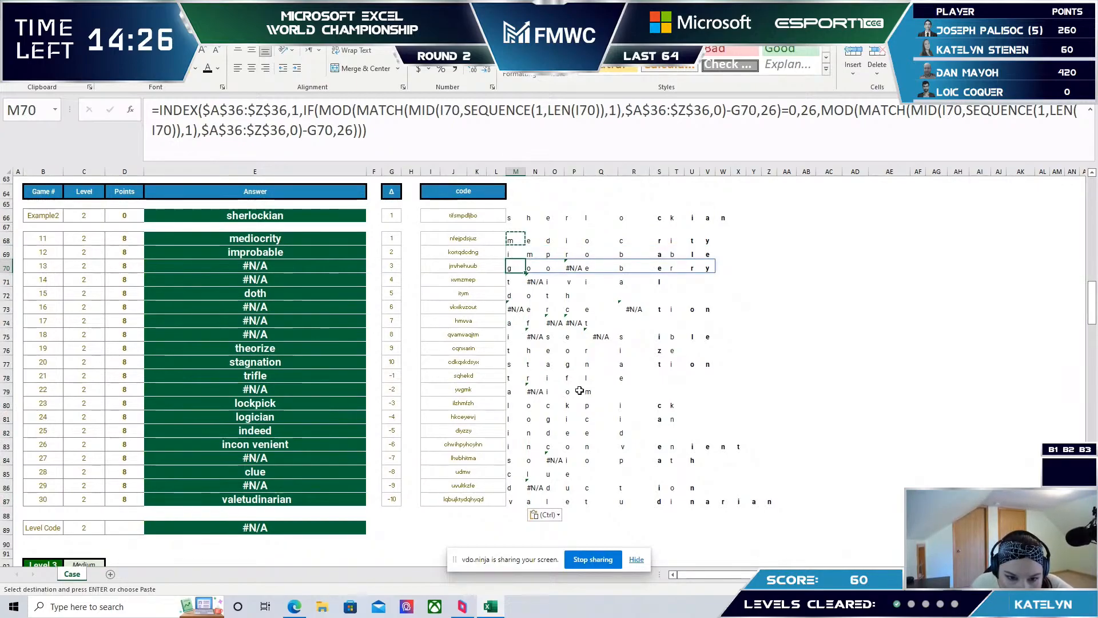
scroll(578, 395, up, 10)
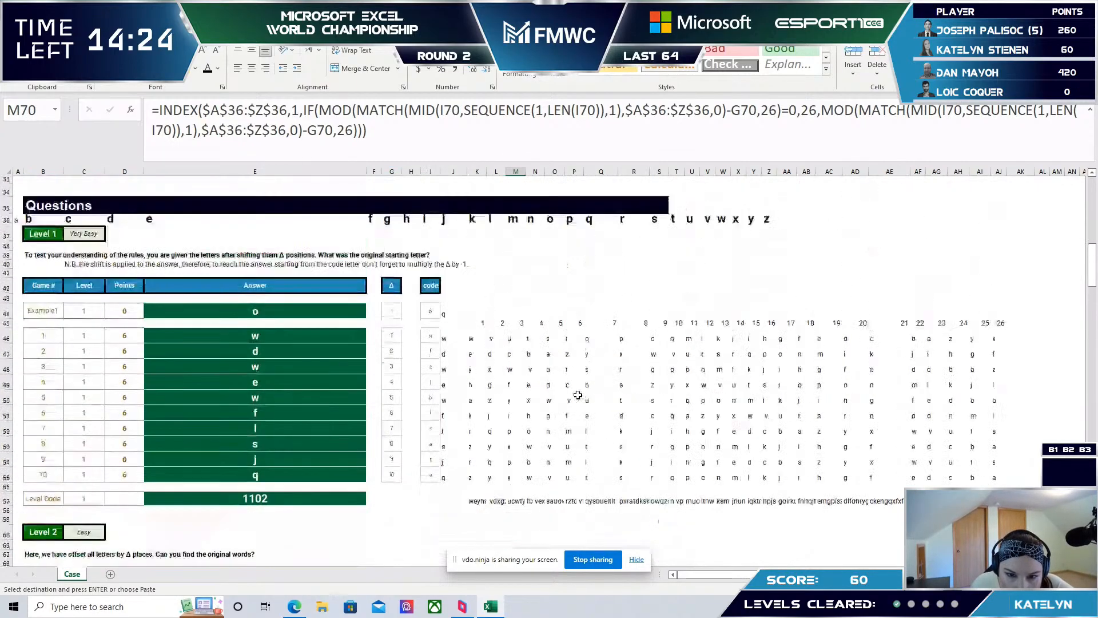
scroll(577, 395, up, 4)
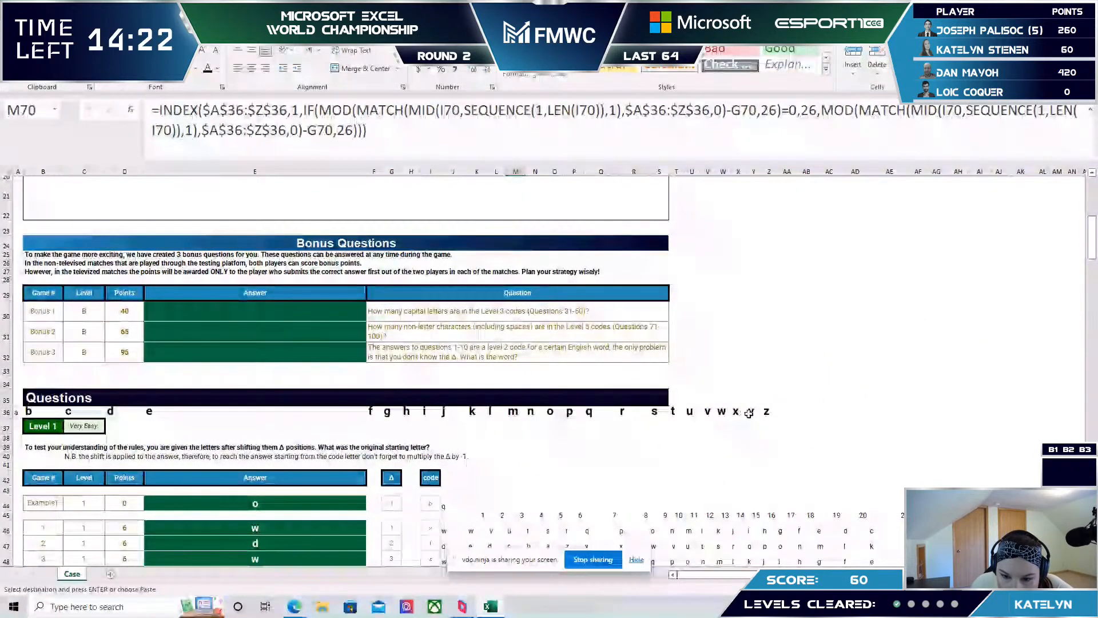
click(706, 411)
click(403, 120)
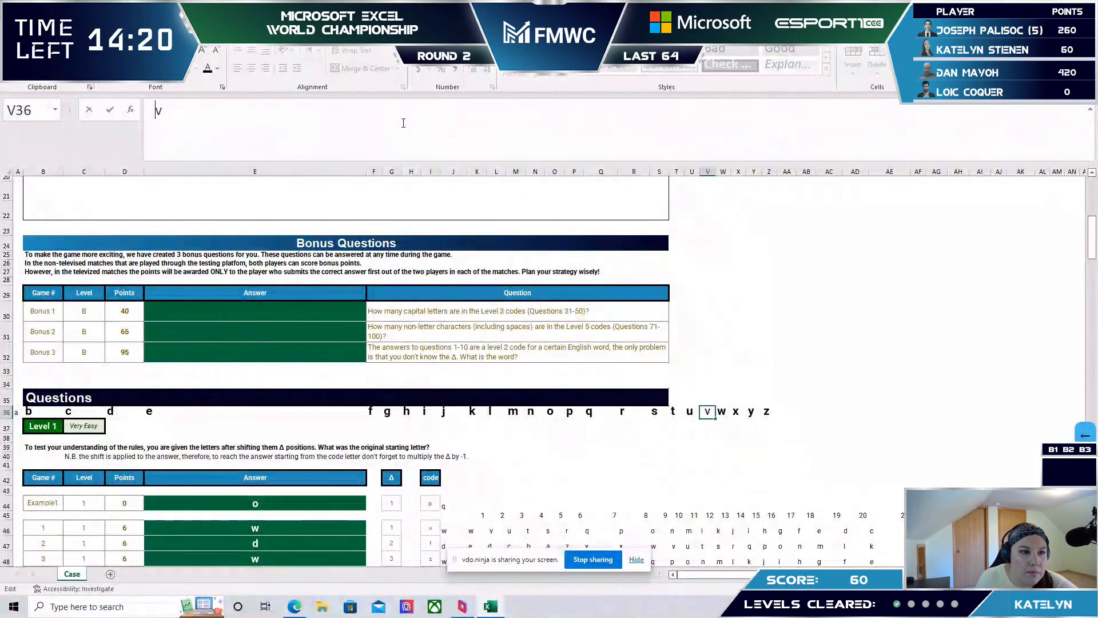
key(Delete)
key(Return)
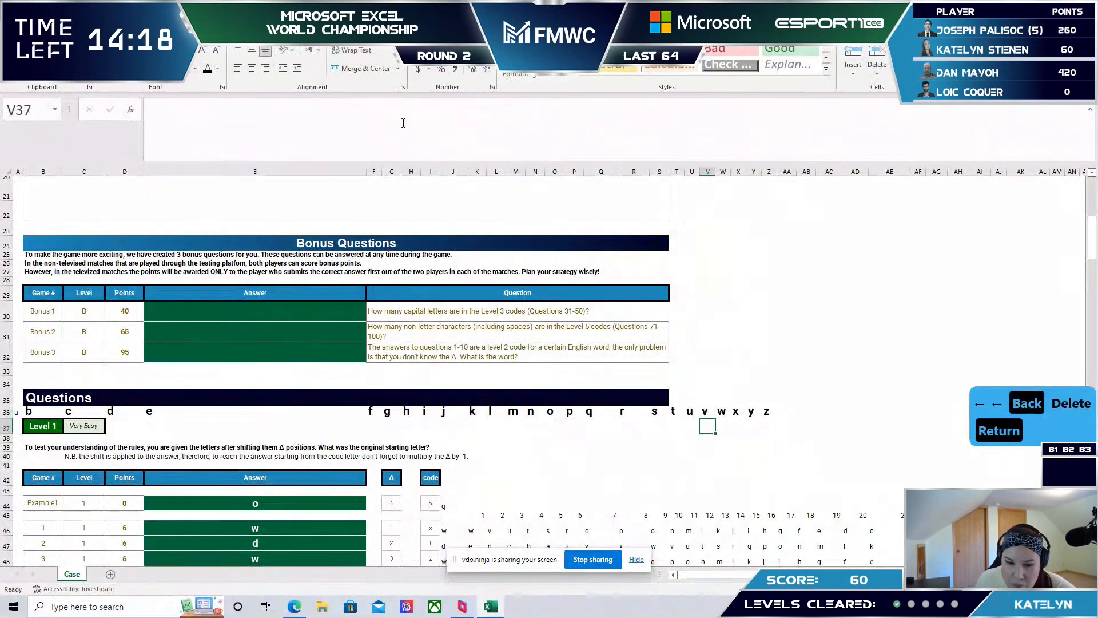
- Check the letters a and c in A36 and C36 of the alphabet row for stray spaces
click(17, 412)
click(274, 136)
key(Return)
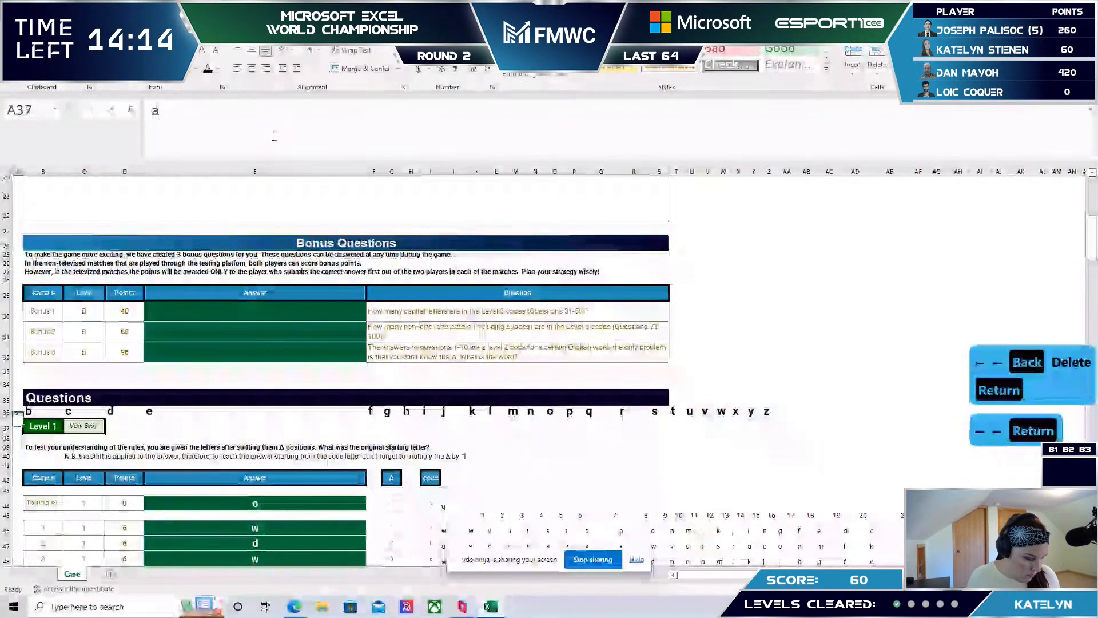
key(Up)
key(Right)
key(Right)
key(Right)
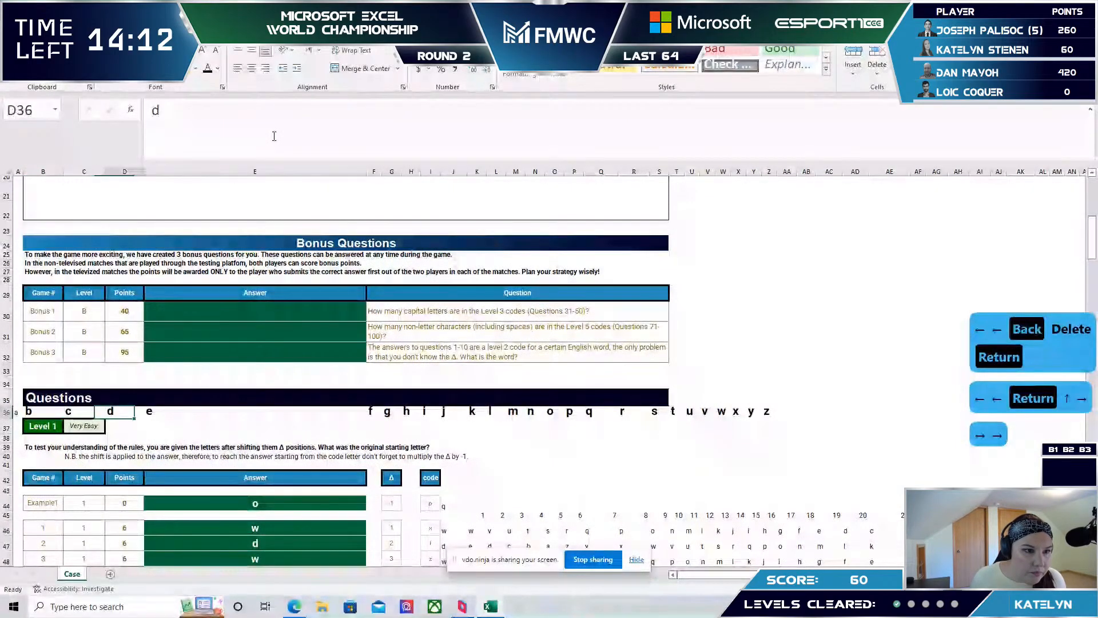
key(Left)
click(274, 136)
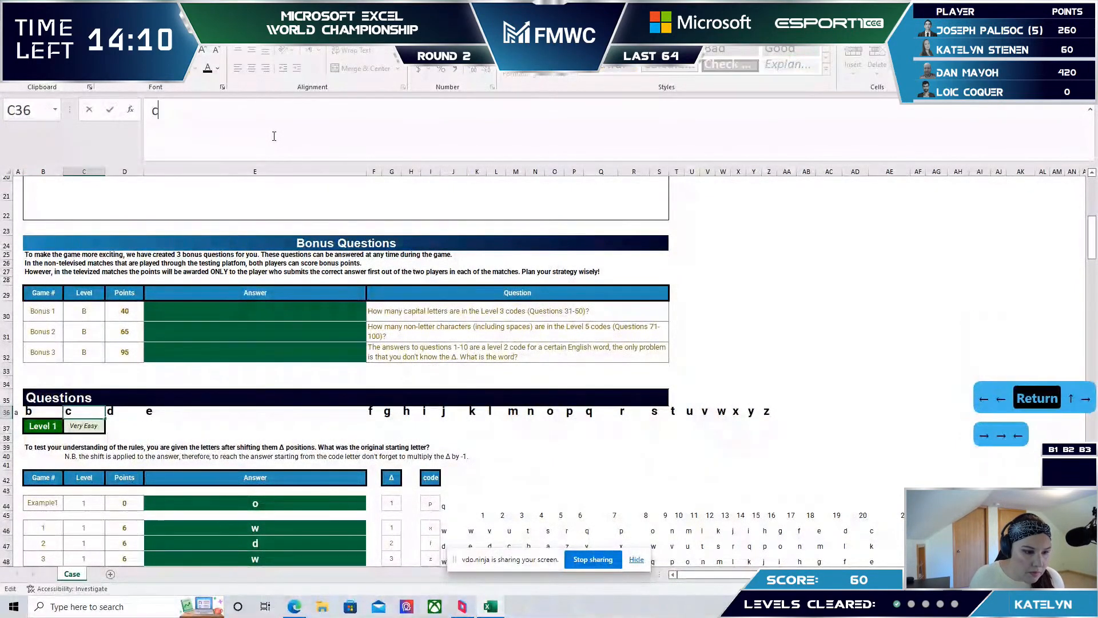
key(Right)
key(Return)
key(Up)
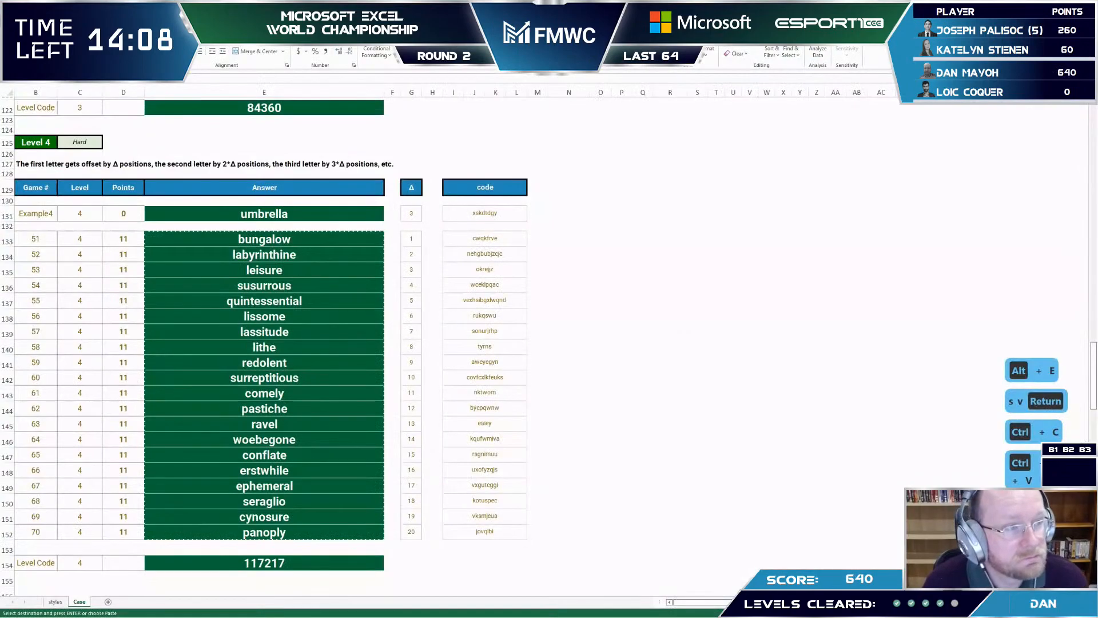
- Paste the Level 4 answers in E133:E152 as plain values and look over the Level 5 questions and codes
key(ctrl+shift+v)
scroll(308, 402, down, 8)
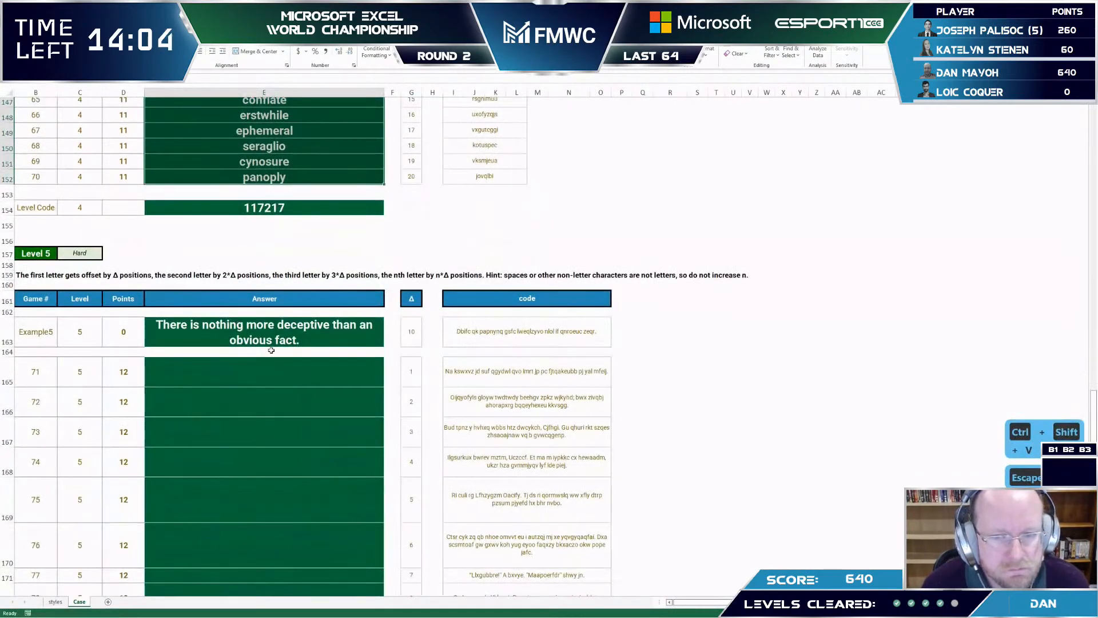
scroll(61, 409, down, 3)
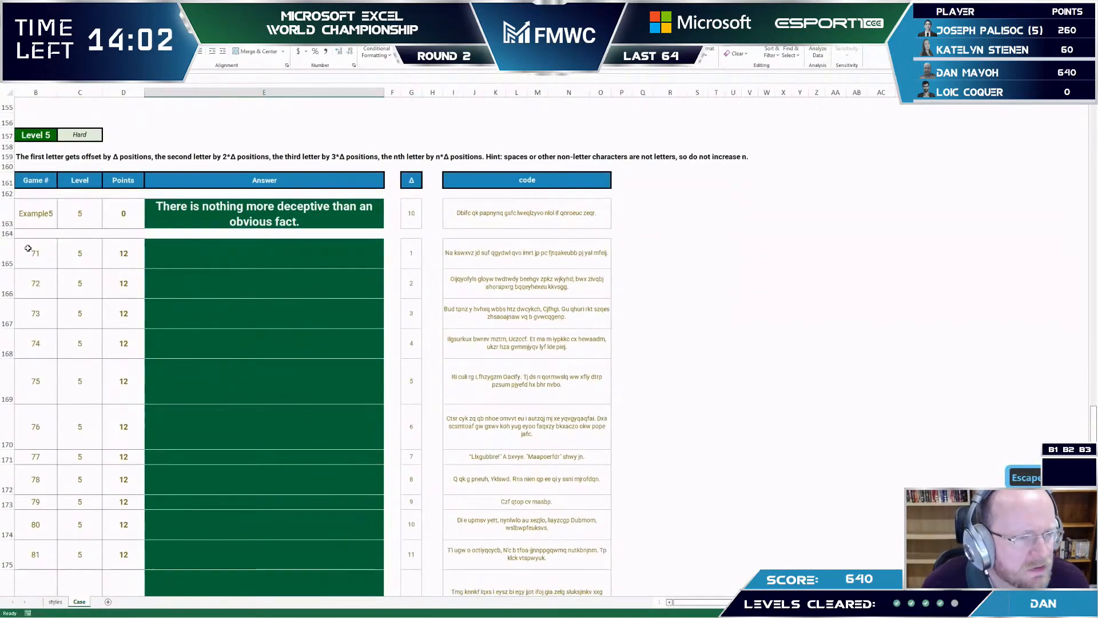
click(32, 252)
scroll(66, 469, down, 9)
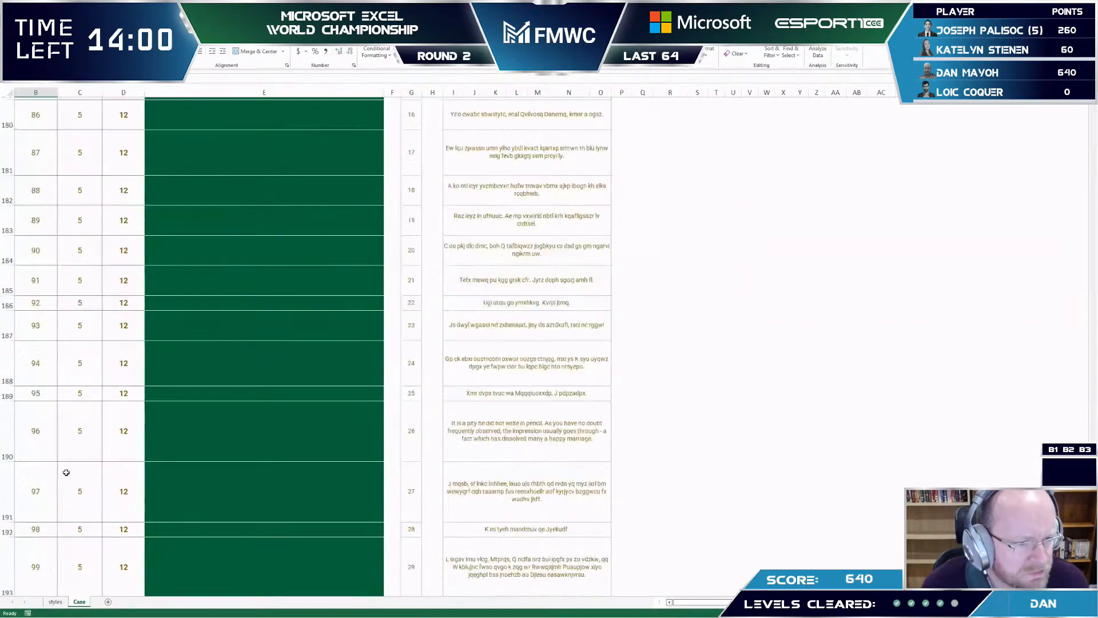
- On the styles sheet, point the word lookup in C5 at the Level 5 codes in $I$165:$I$194
click(55, 601)
click(104, 129)
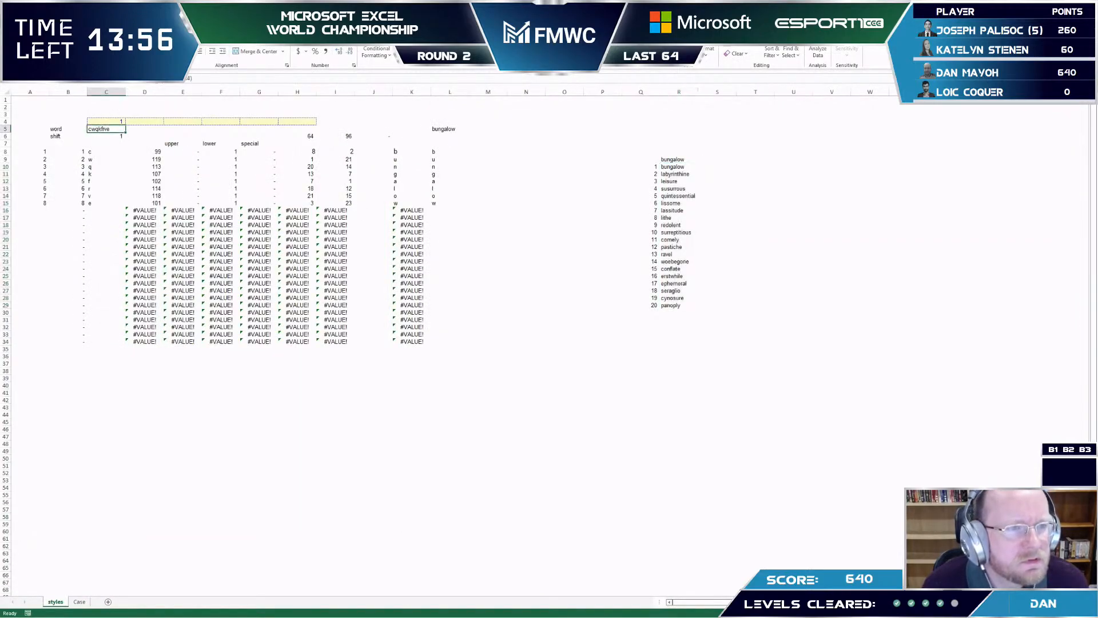
click(216, 77)
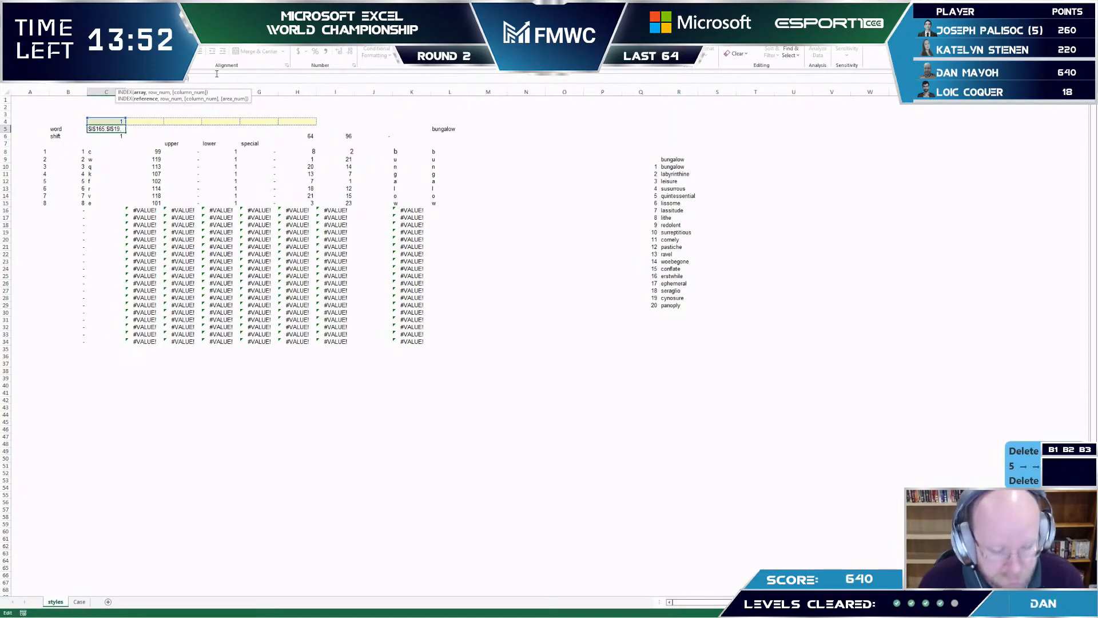
text(4)
key(Return)
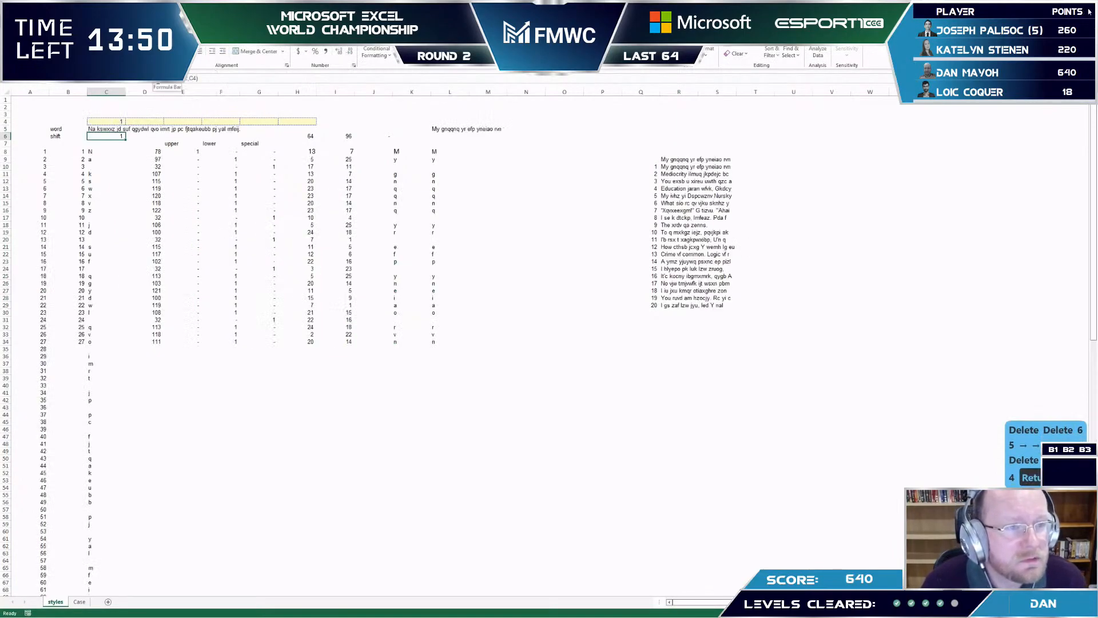
- Point the shift lookup in C6 at the Level 5 shifts in $G$165:$G$194 and return to the Case sheet
key(F2)
key(Delete)
key(Delete)
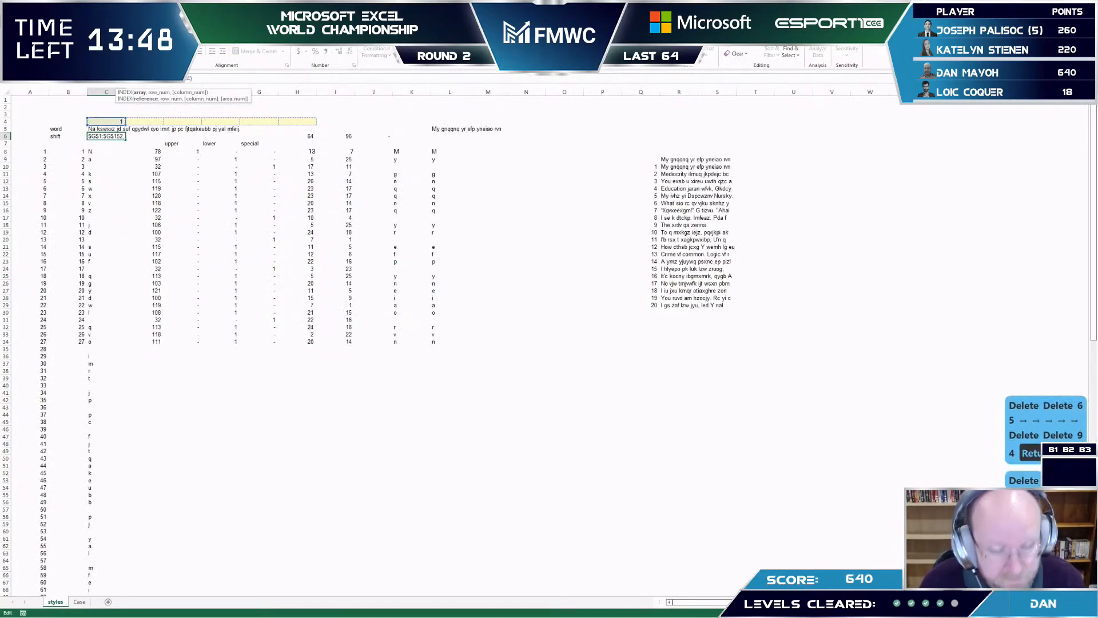
text(65)
key(Right)
key(Delete)
text(94)
key(Return)
key(ctrl+Page_Down)
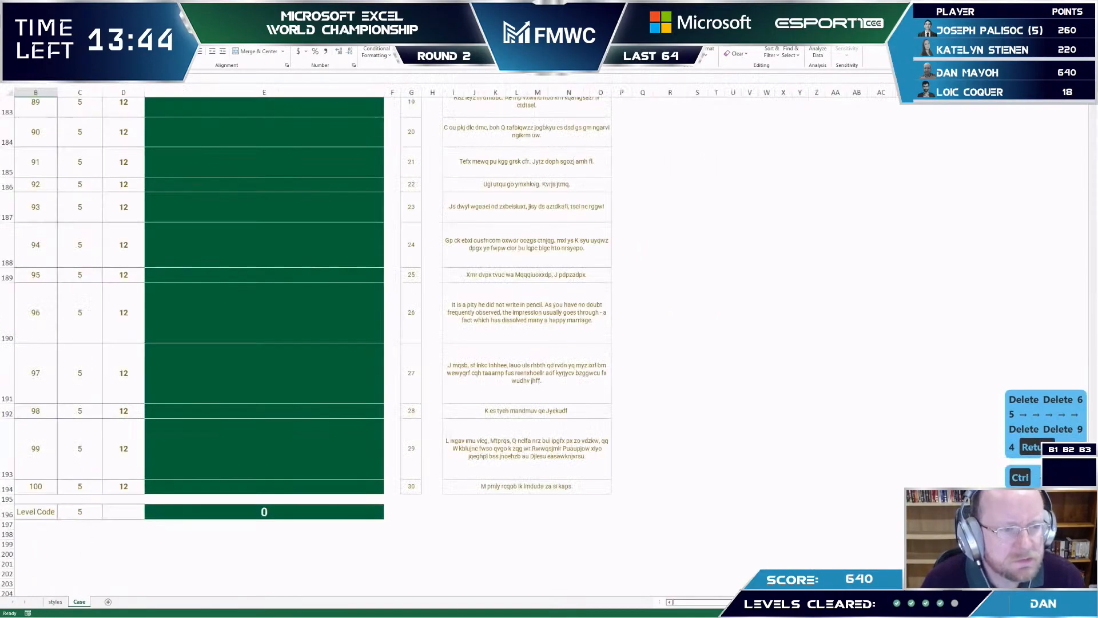
scroll(275, 230, up, 13)
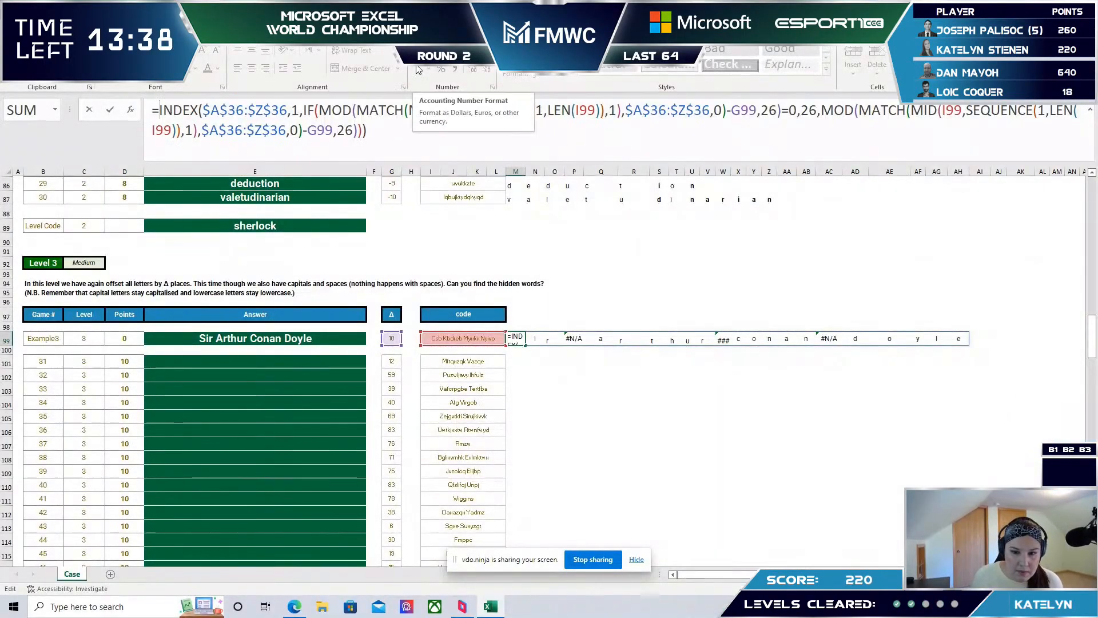
- Wrap the Level 3 example's decoding formula in M99 in IFNA so that unmatched characters return a space " "
text(if)
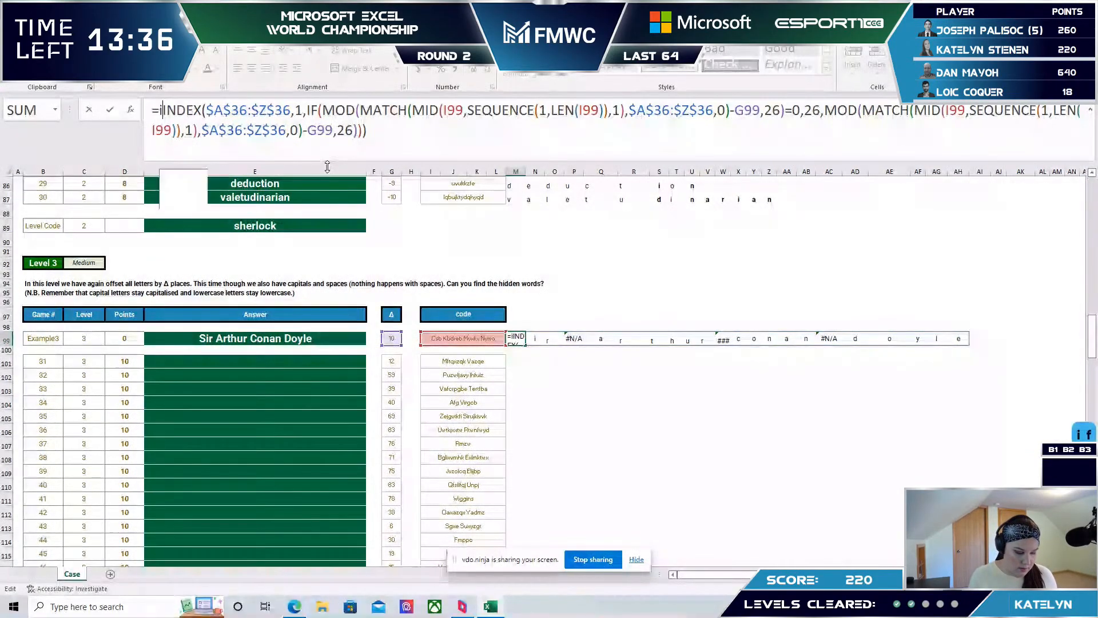
text(na(*)
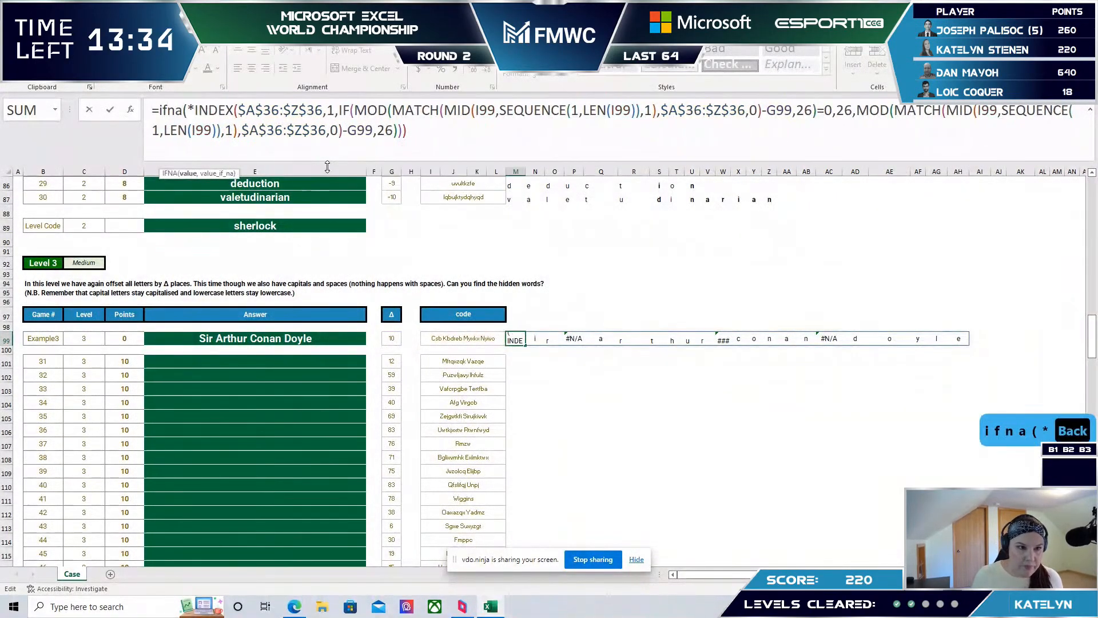
key(BackSpace)
text(,)
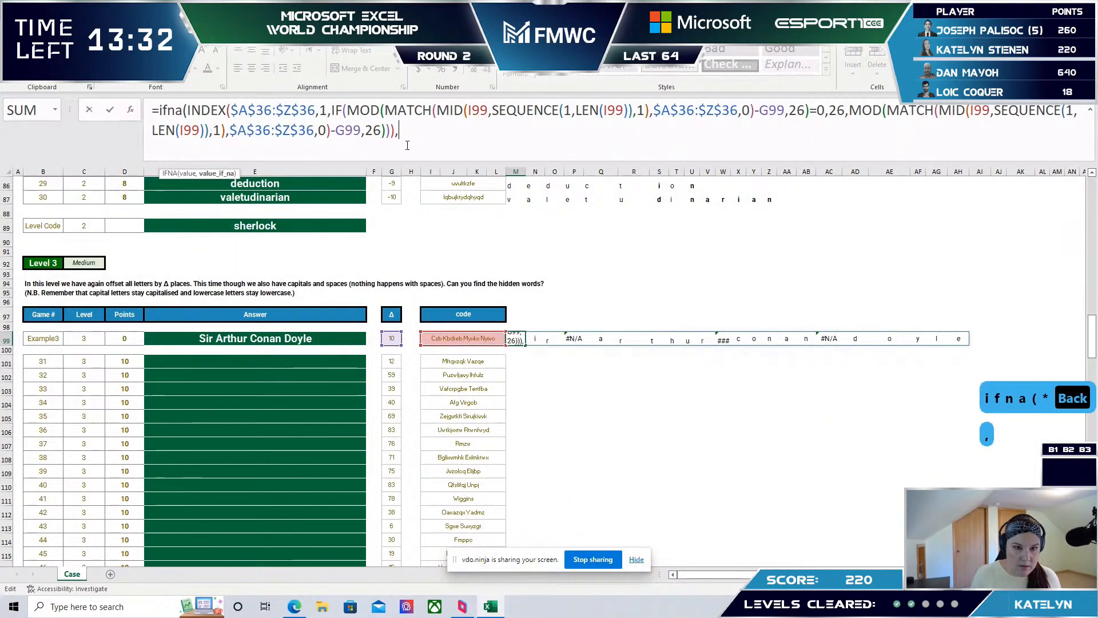
text(" ")
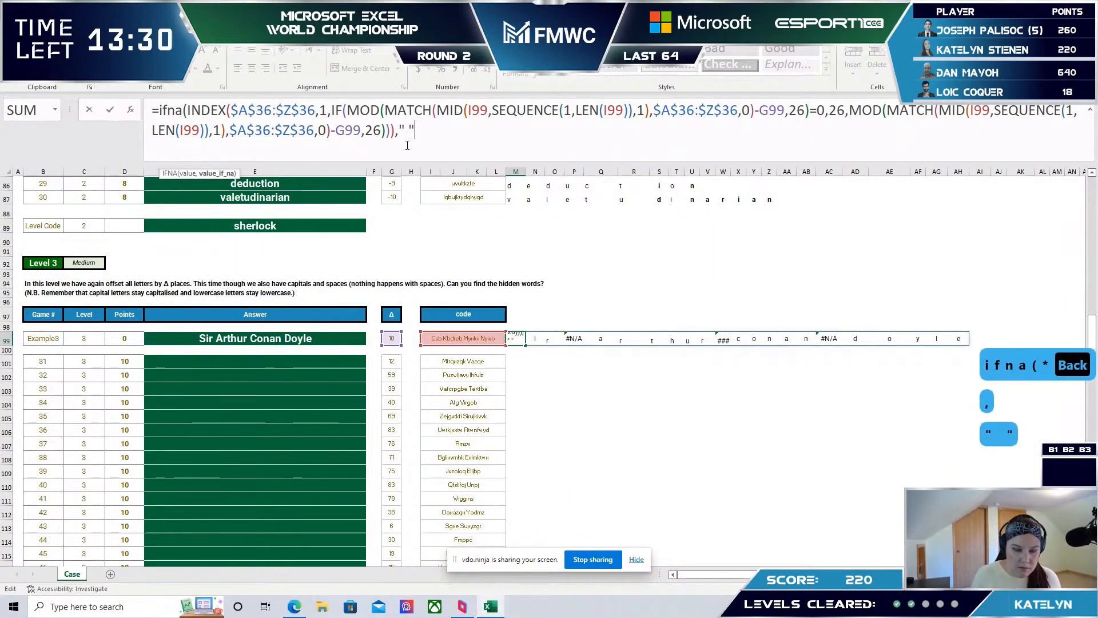
text())
key(Return)
- Copy the decoding formula in M99 to M101:M120 for all the Level 3 codes
key(Up)
key(ctrl+c)
key(Left)
key(ctrl+Down)
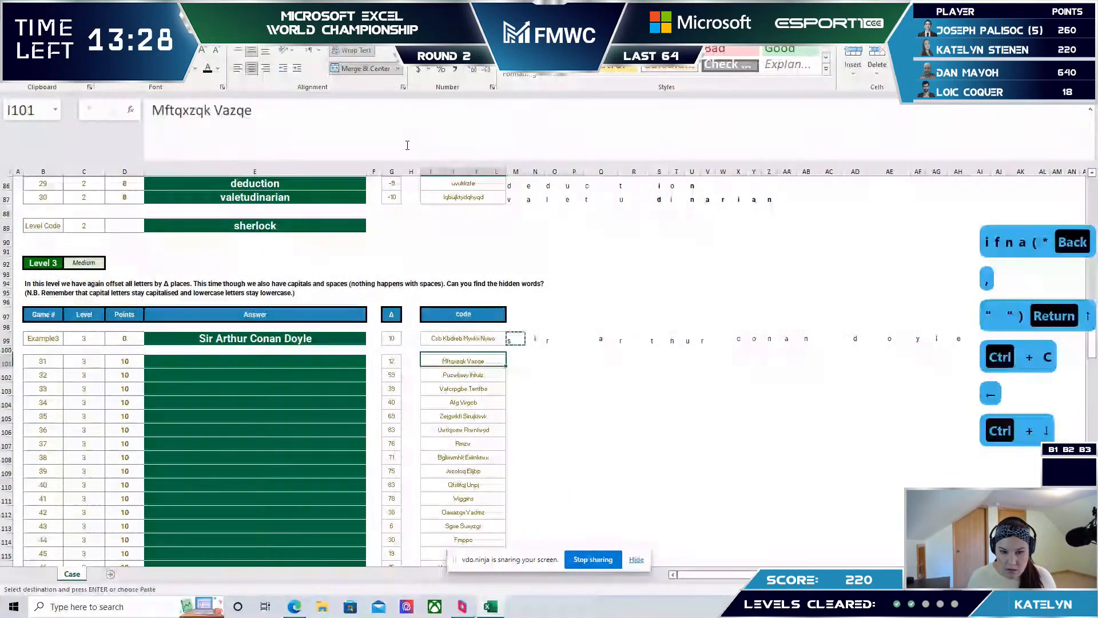
key(ctrl+Down)
key(Right)
key(ctrl+shift+Up)
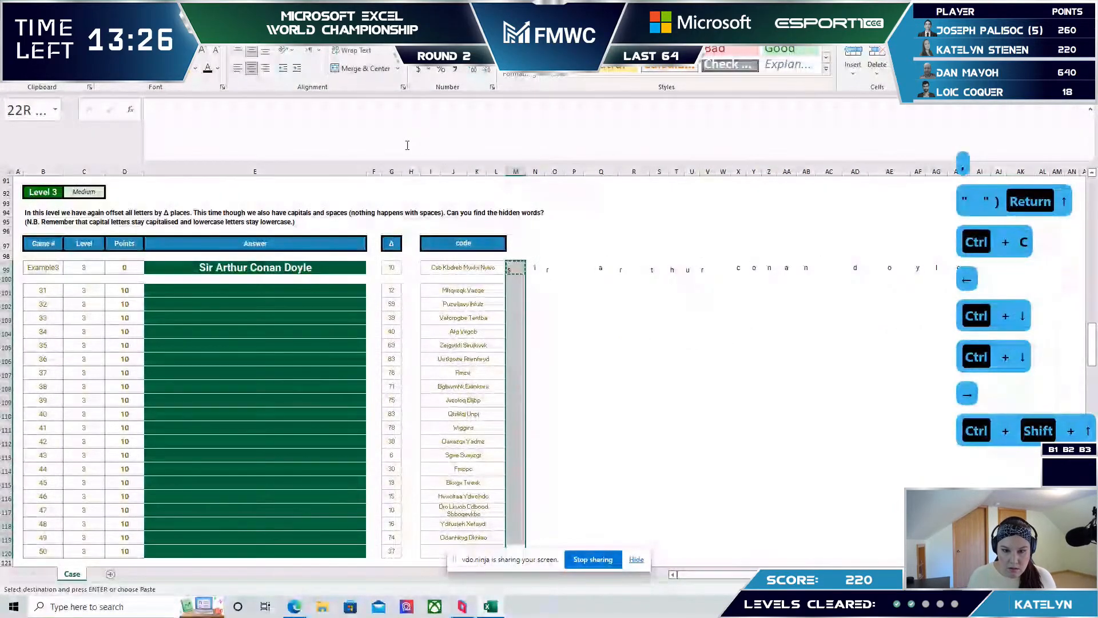
key(shift+Down)
key(shift+Down)
key(ctrl+v)
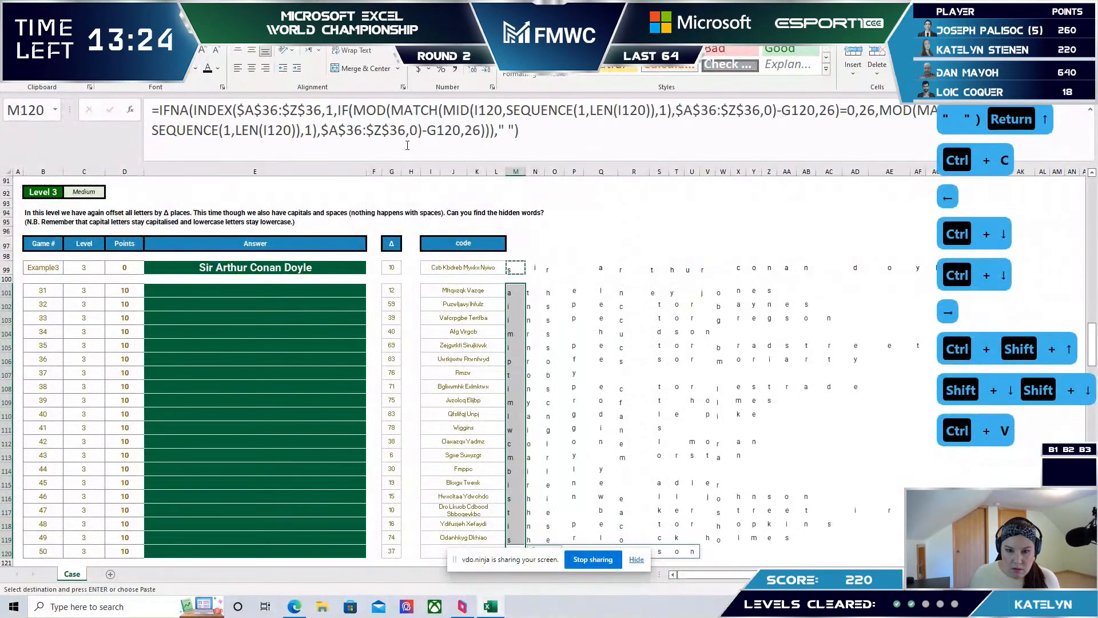
- Copy the TEXTJOIN answer formula from E86 into the Level 3 answers E101:E120
scroll(333, 275, up, 4)
click(344, 284)
key(ctrl+c)
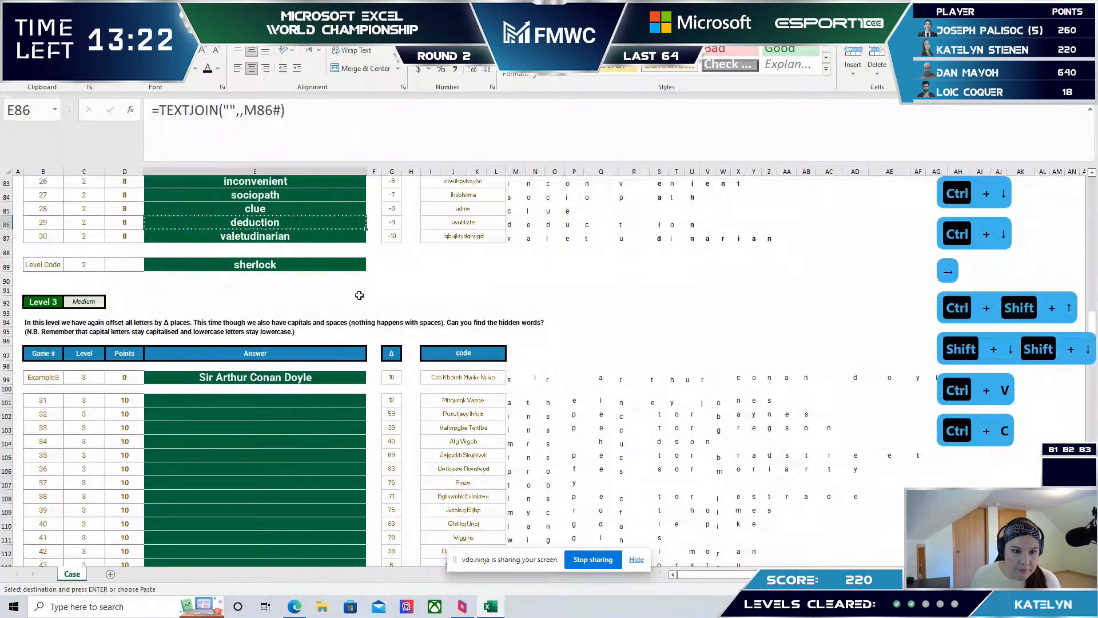
scroll(344, 274, down, 6)
drag(309, 208, 344, 469)
key(ctrl+v)
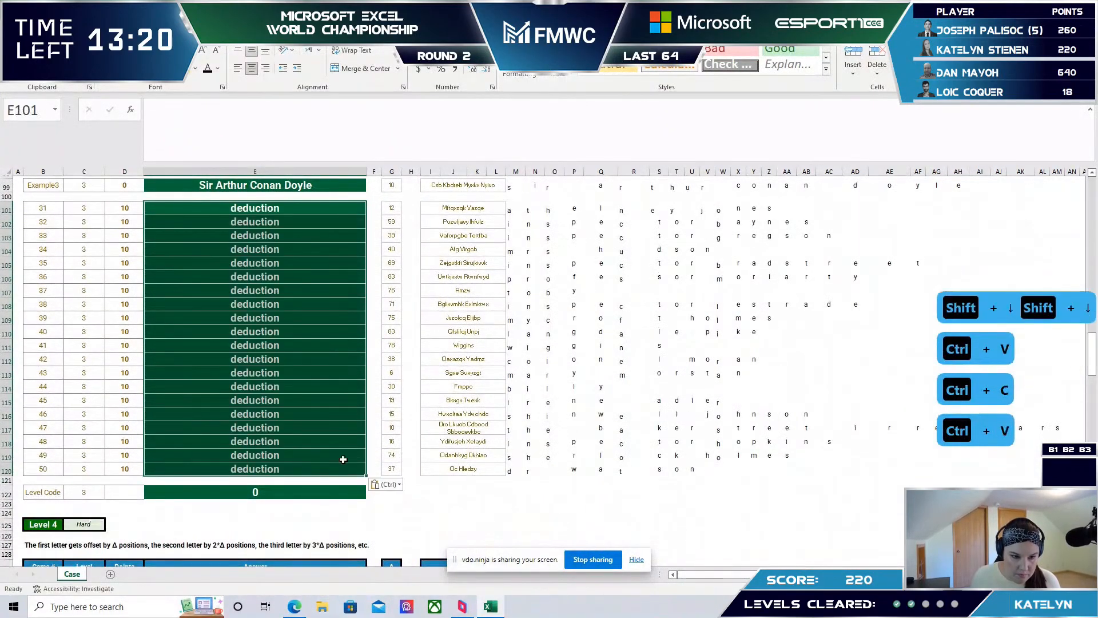
scroll(415, 355, up, 1)
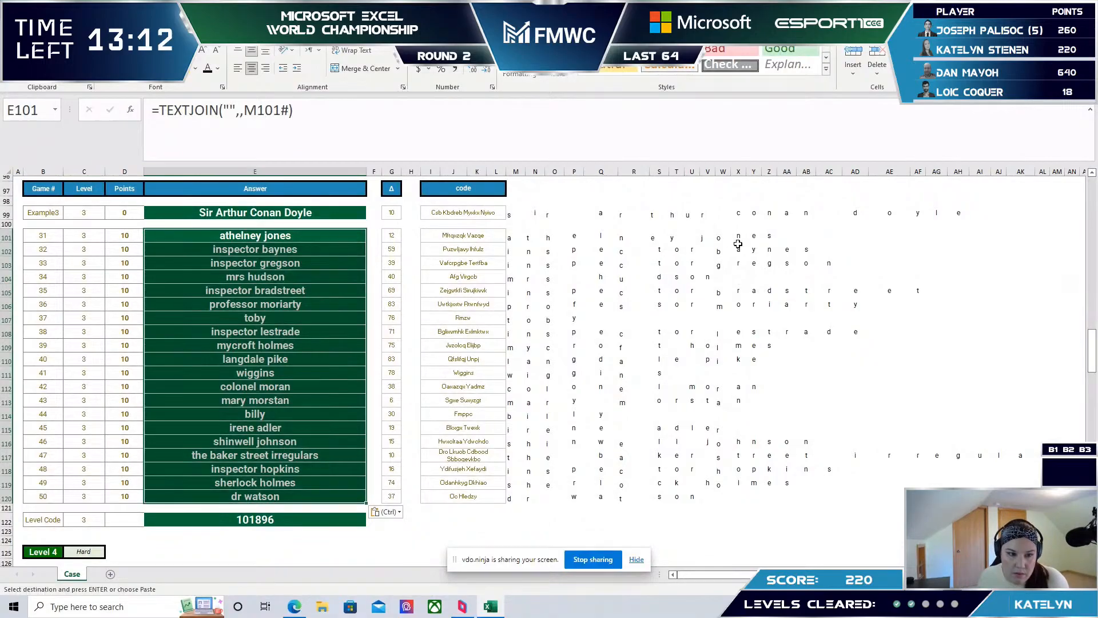
- Copy the Level 3 answers in E101:E120 and paste them for scoring
click(275, 234)
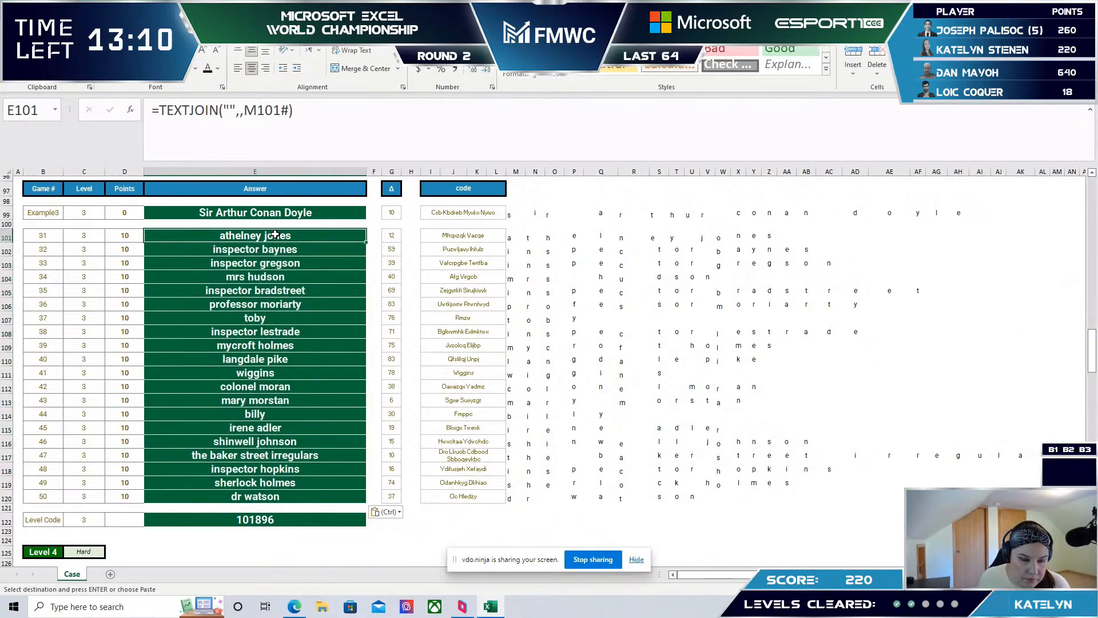
drag(275, 235, 275, 244)
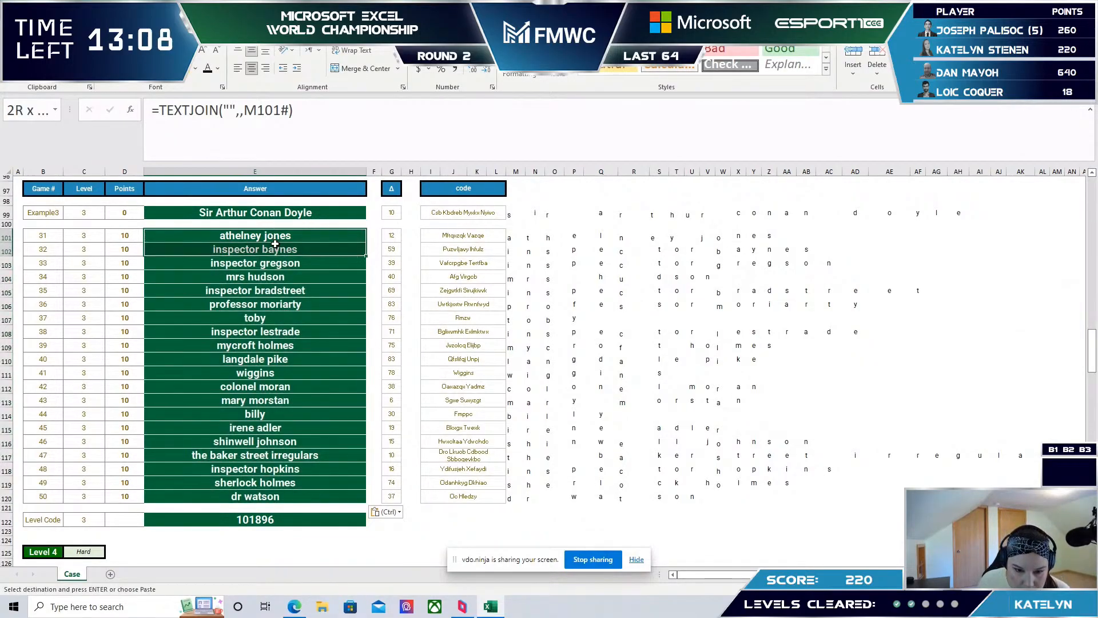
drag(275, 244, 265, 432)
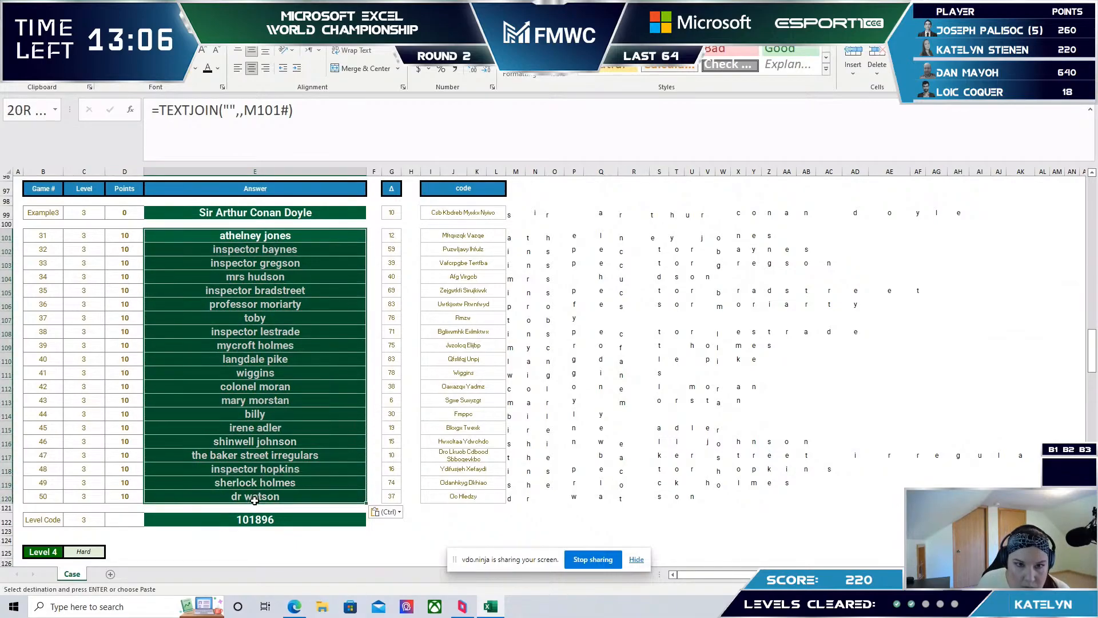
drag(254, 501, 254, 500)
key(ctrl+c)
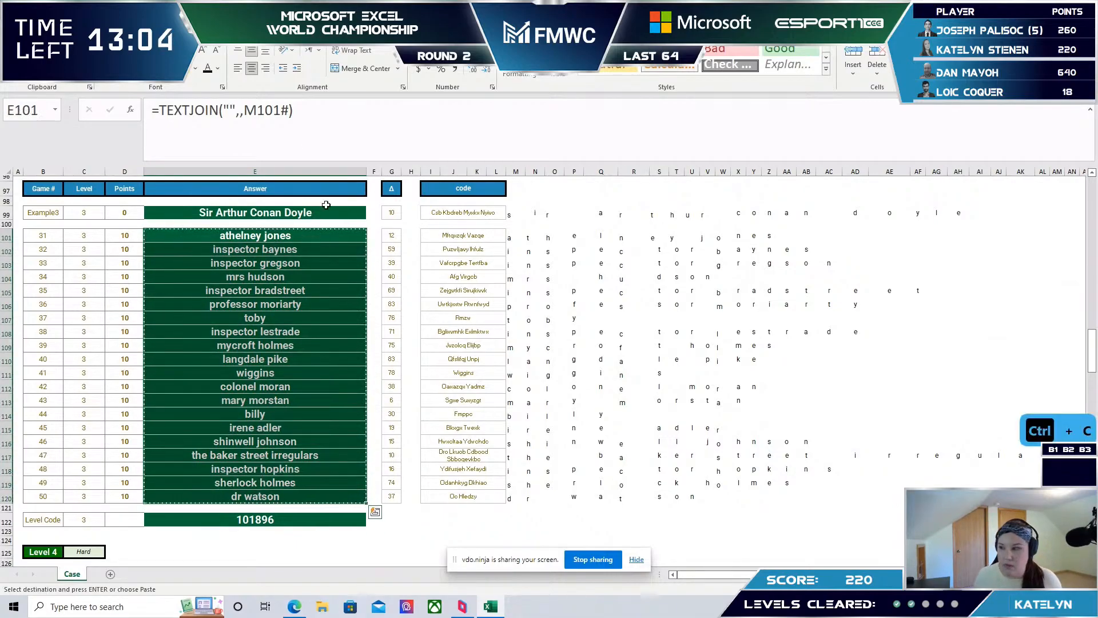
key(ctrl+v)
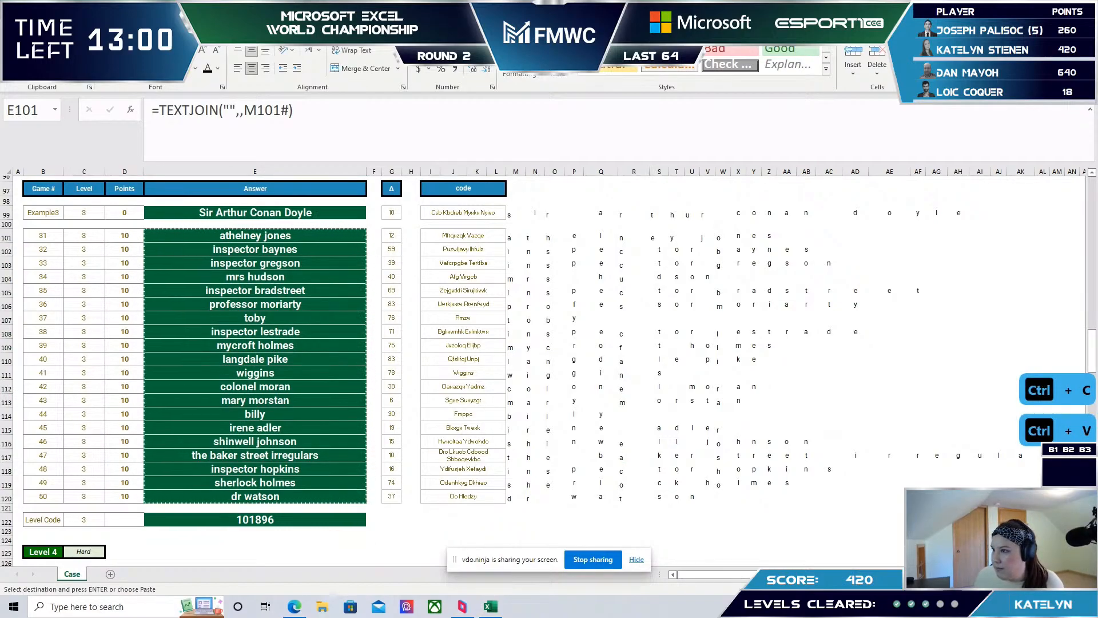
key(F2)
key(Left)
key(Left)
key(Left)
key(Left)
key(Left)
key(Right)
key(BackSpace)
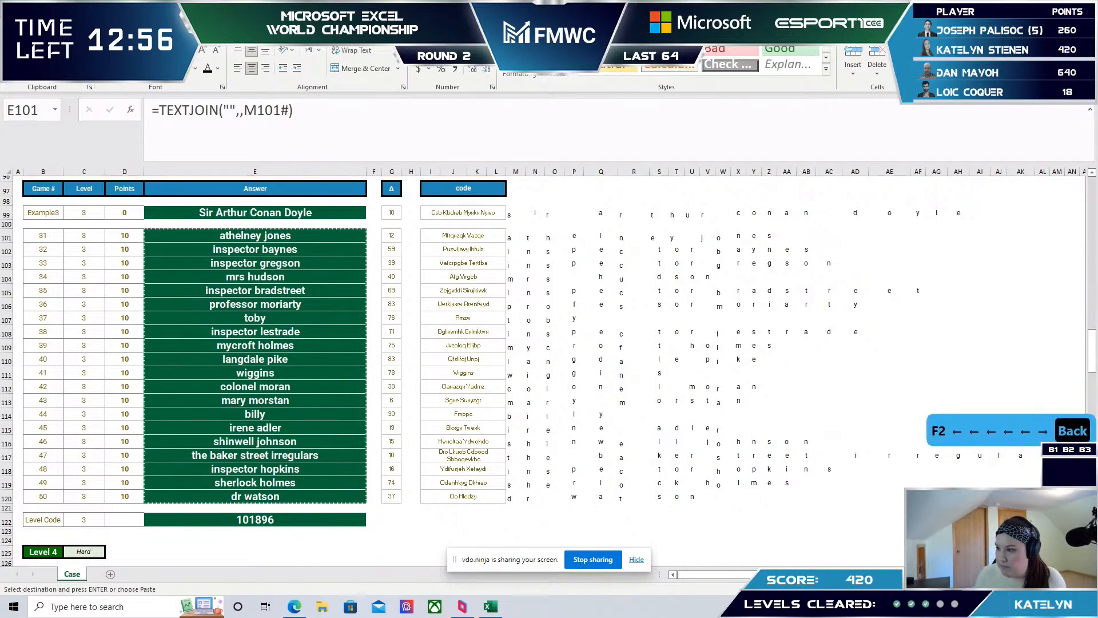
text(j)
key(Left)
key(Left)
key(Left)
key(Left)
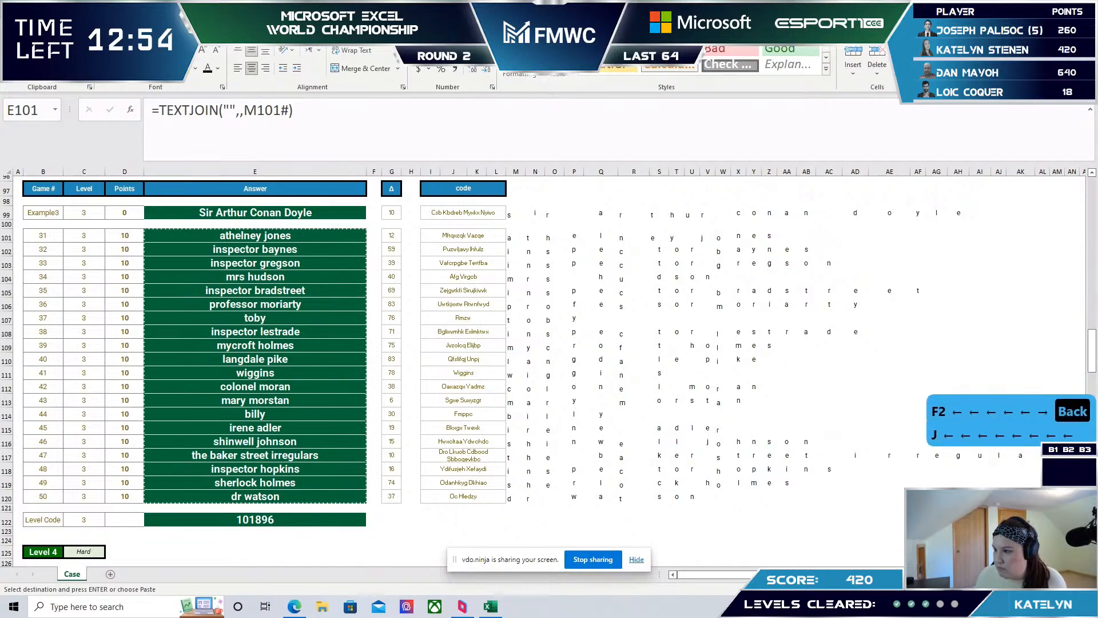
key(Left)
key(BackSpace)
key(Return)
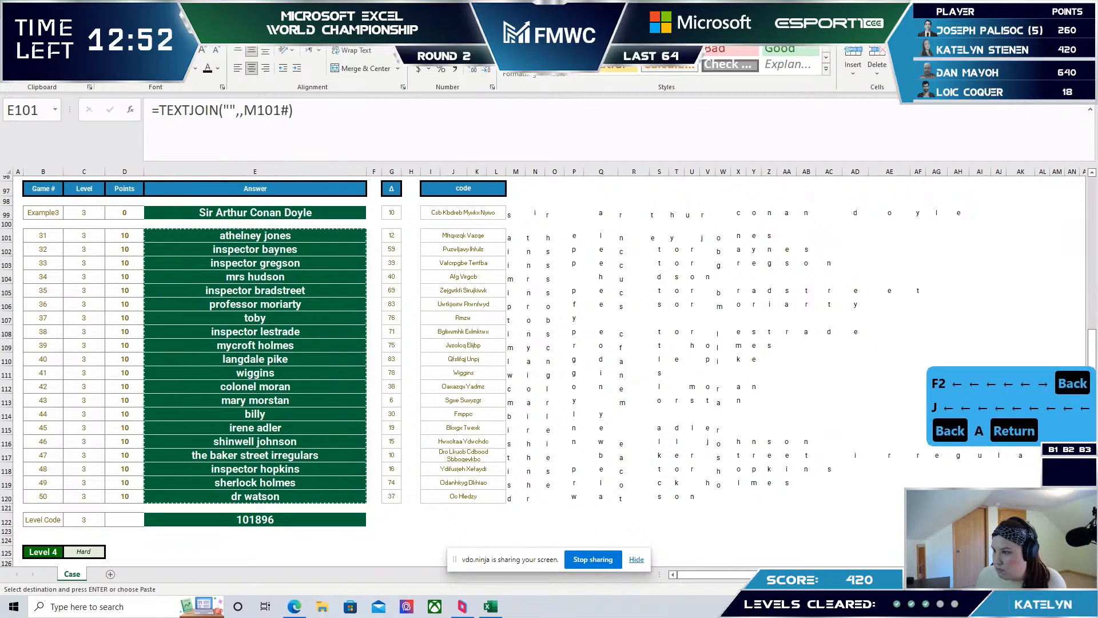
key(shift+b)
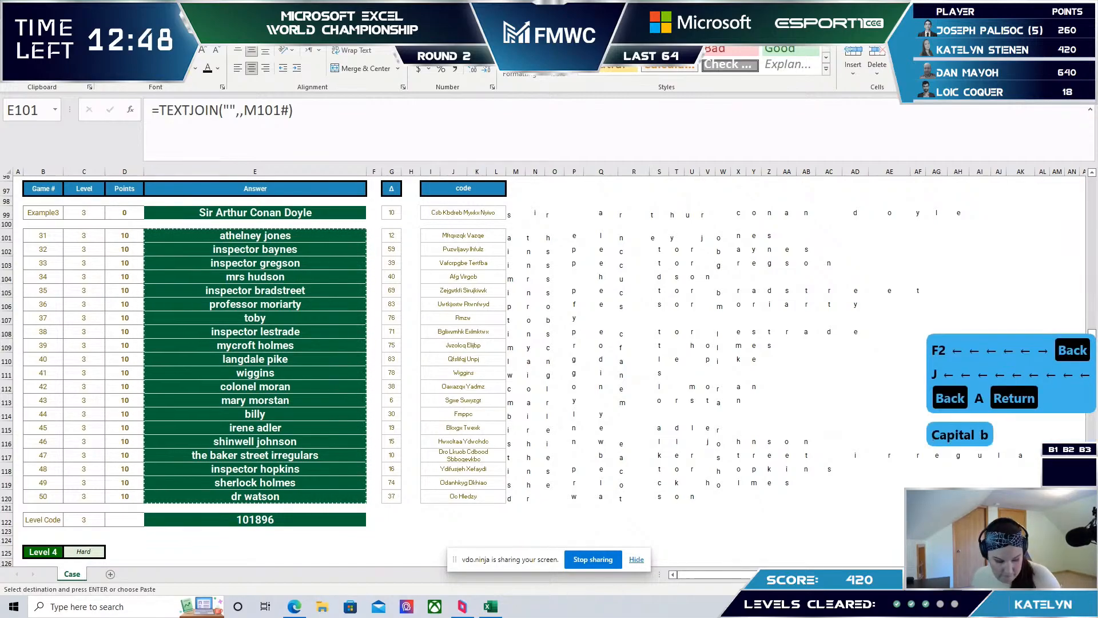
key(i)
key(Return)
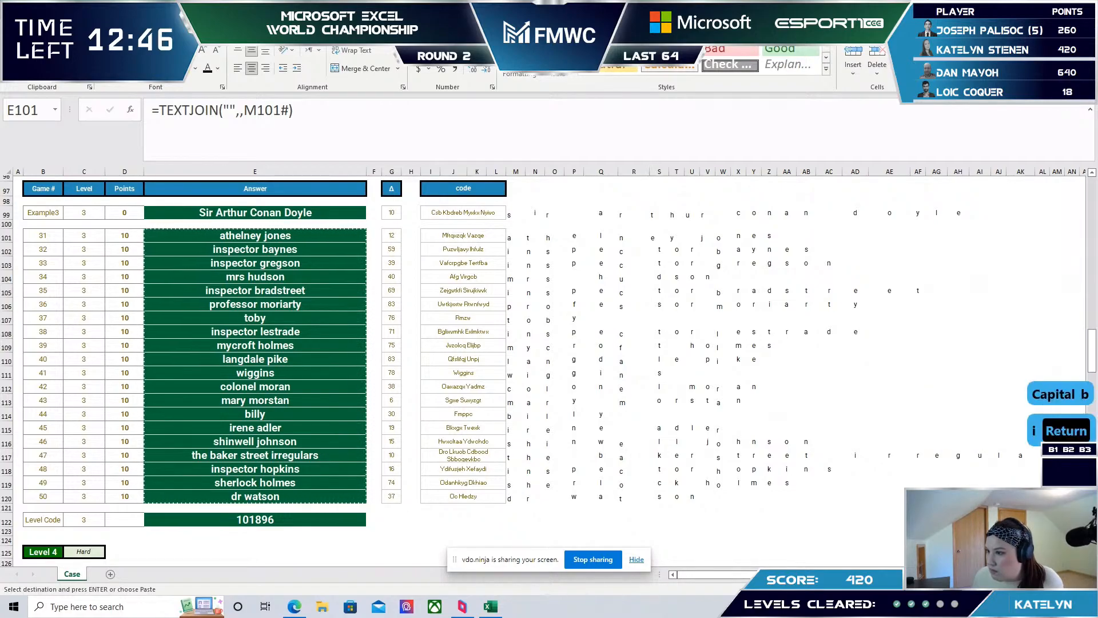
key(i)
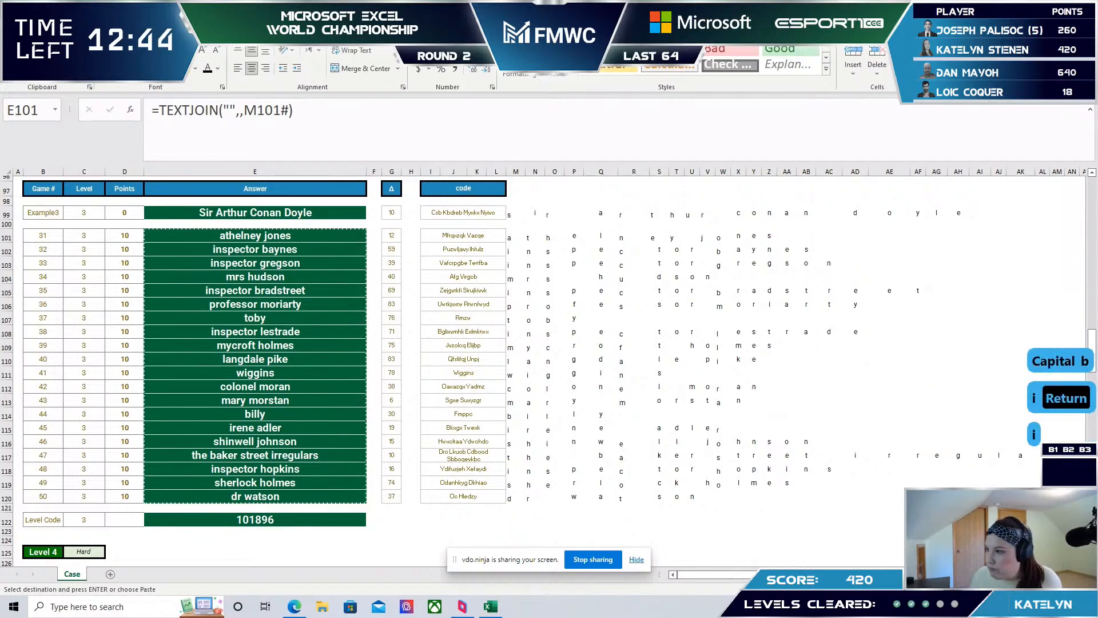
key(Right)
key(Right)
key(Right)
key(Right)
key(Right)
key(Right)
key(Right)
key(Right)
key(Right)
key(Right)
key(BackSpace)
key(g)
key(Return)
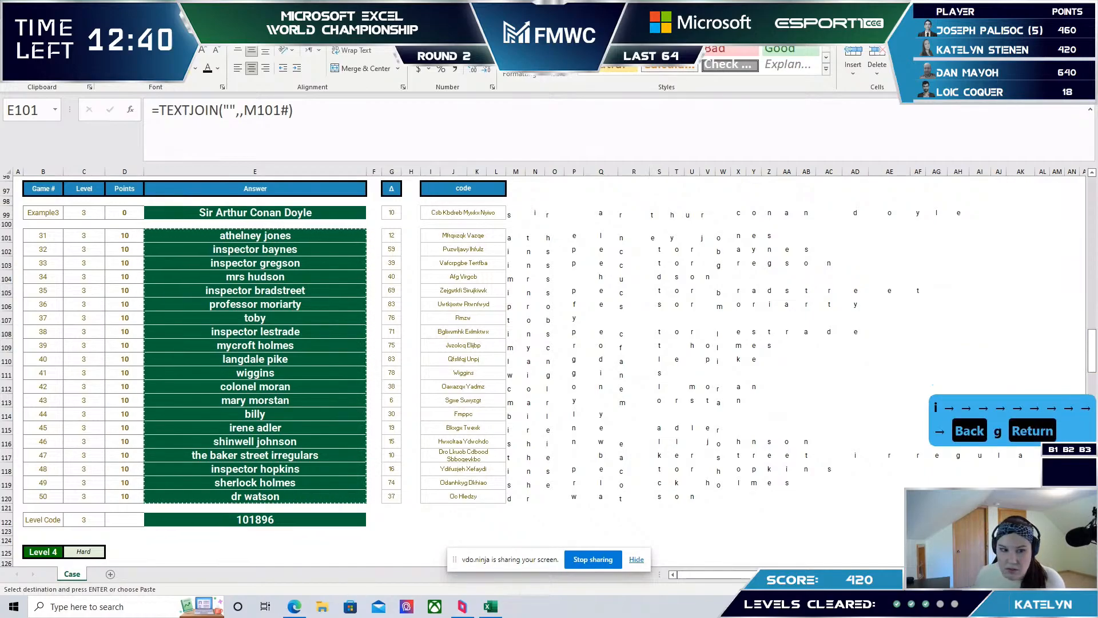
scroll(656, 332, up, 2)
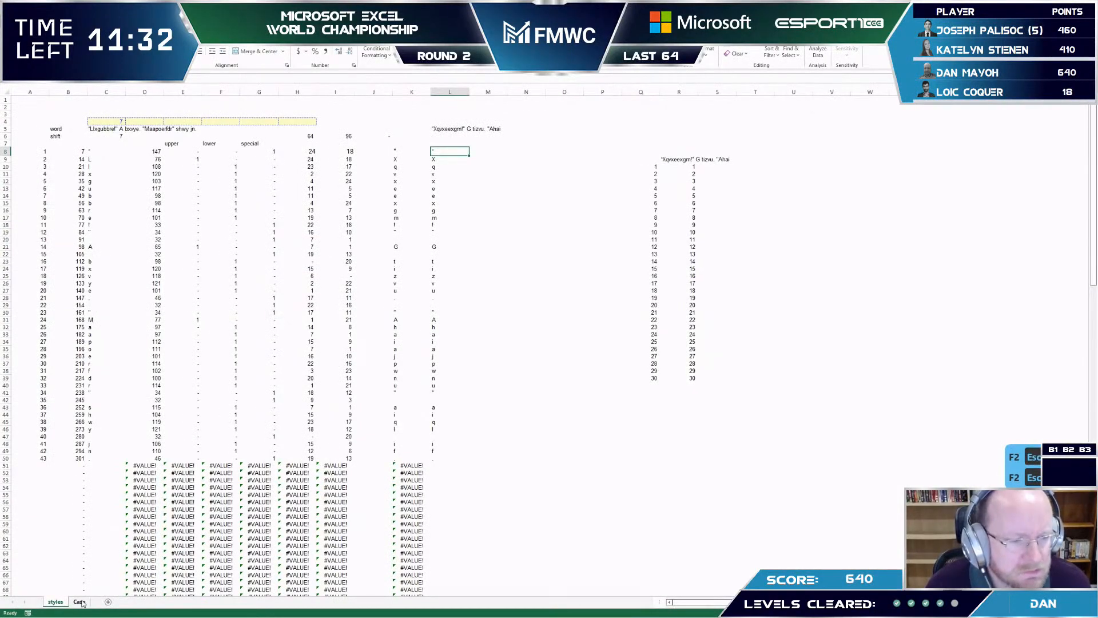
- Review the Level 5 offset rule on the Case sheet and fill the word and shift lookups C5 and C6 on styles yellow
click(79, 602)
scroll(206, 424, up, 5)
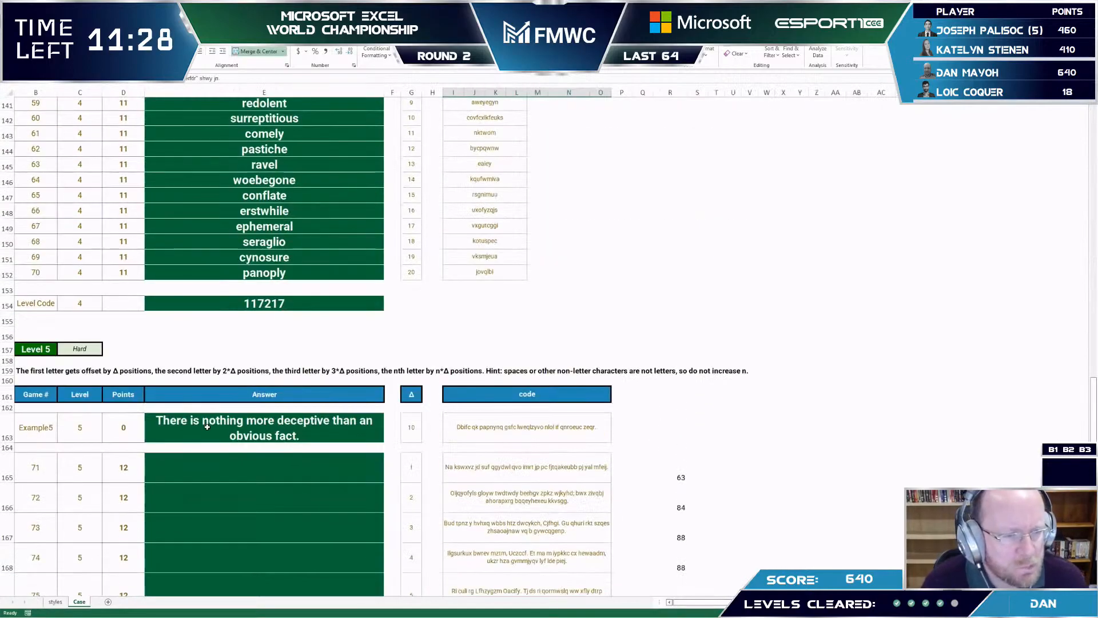
click(55, 601)
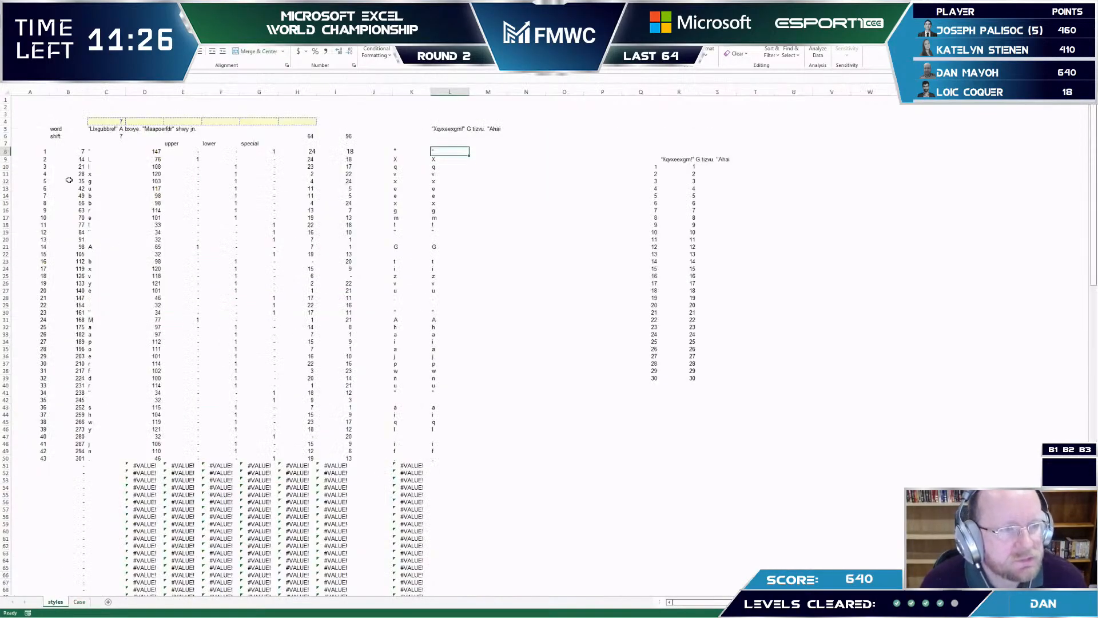
click(82, 152)
click(106, 129)
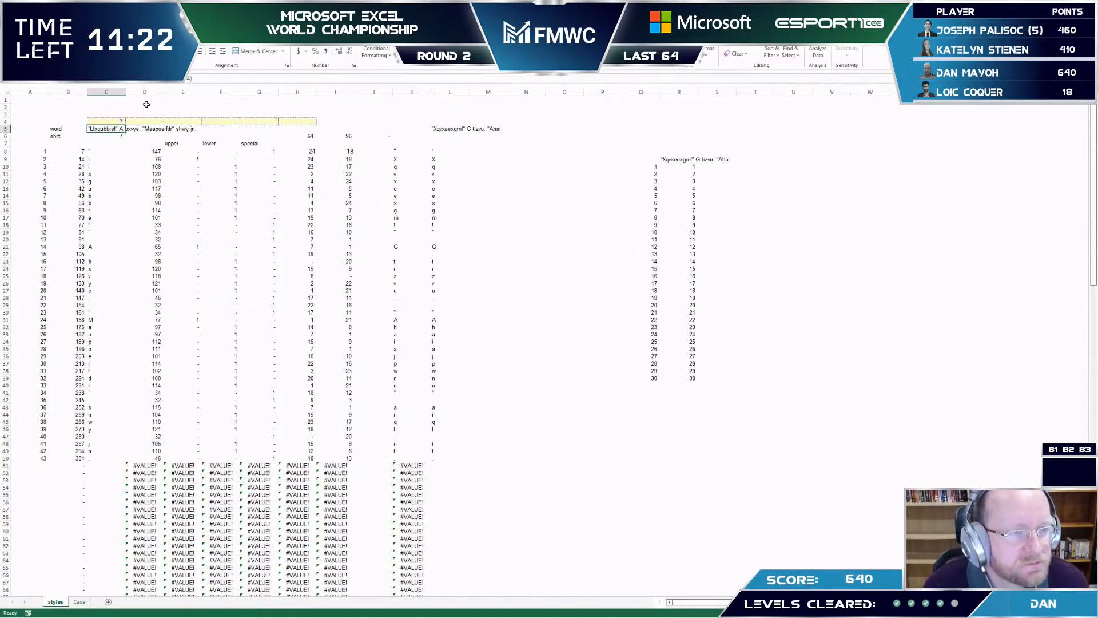
click(137, 51)
key(Down)
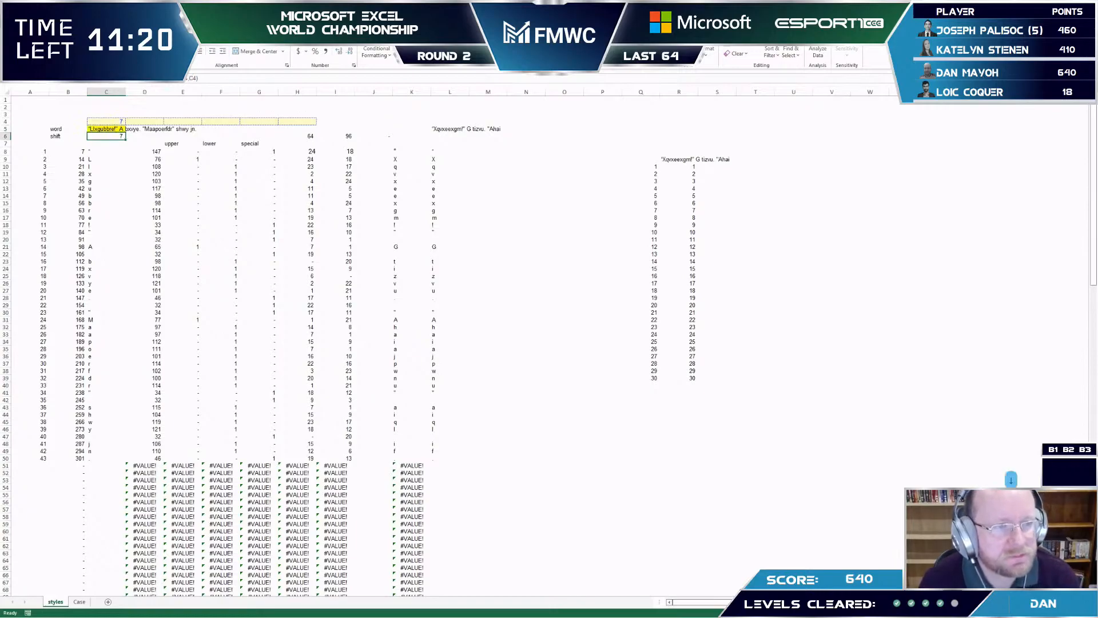
click(138, 51)
- Set the index number above the word lookup in C4 to 1
key(Up)
key(Up)
text(1)
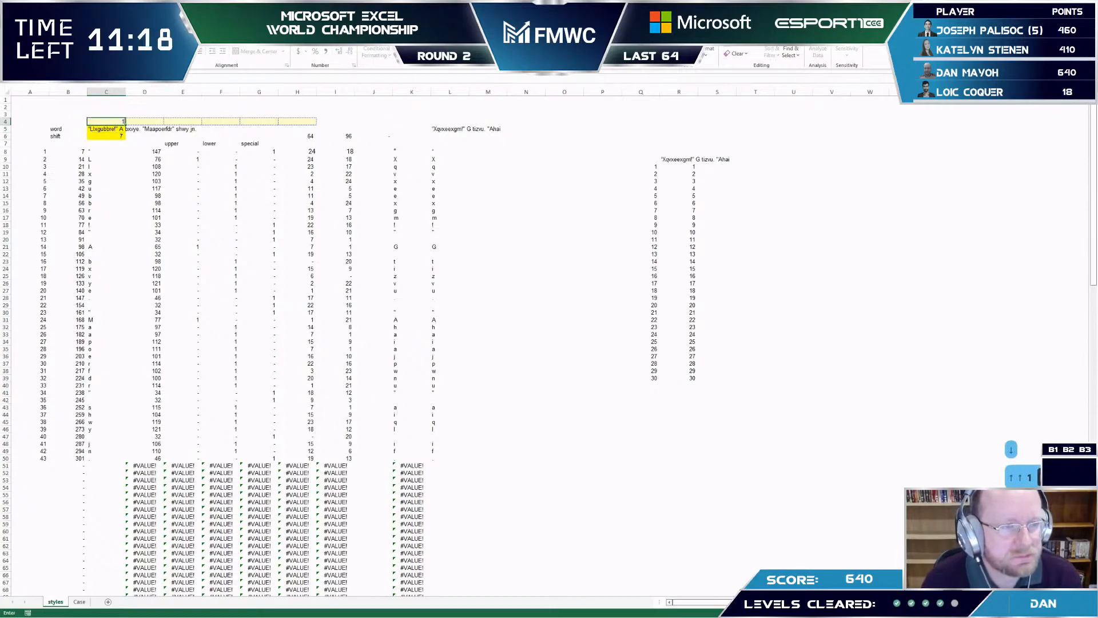
key(Return)
- Clear the values in R10:R39 beside the numbers 1 to 30, keeping the decoded text in R9
click(739, 182)
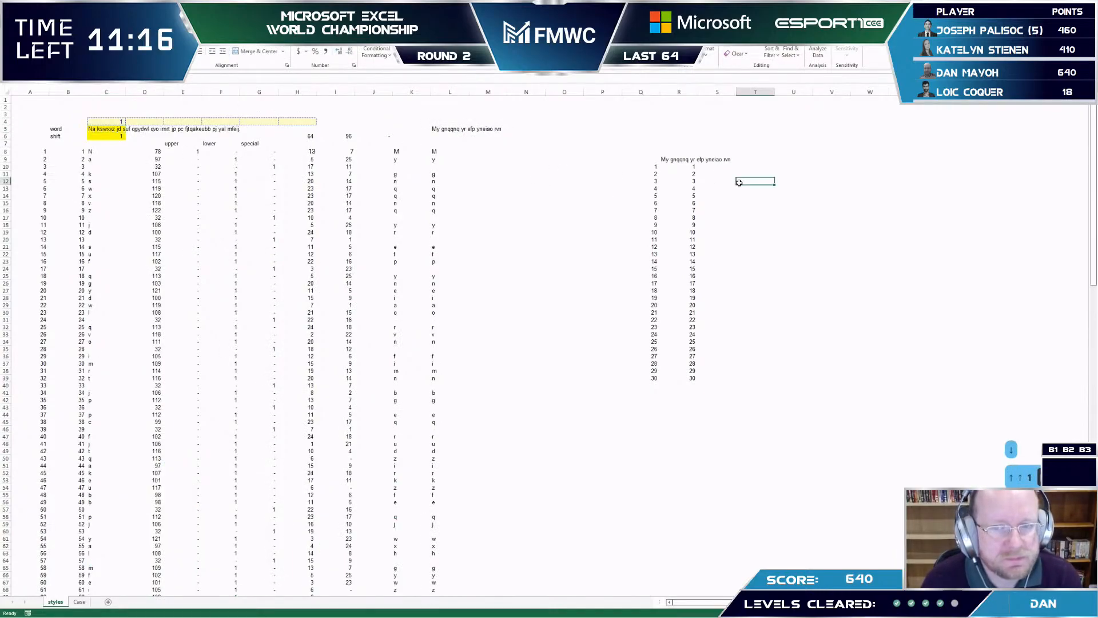
key(Left)
key(Left)
key(Up)
key(Up)
key(ctrl+shift+Down)
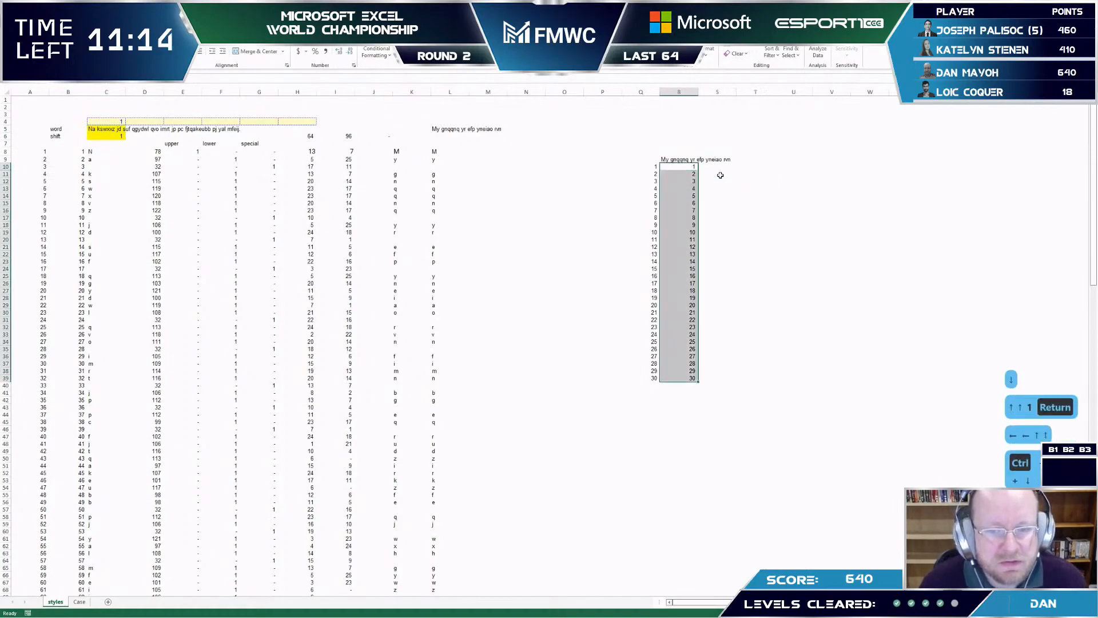
key(Delete)
key(Up)
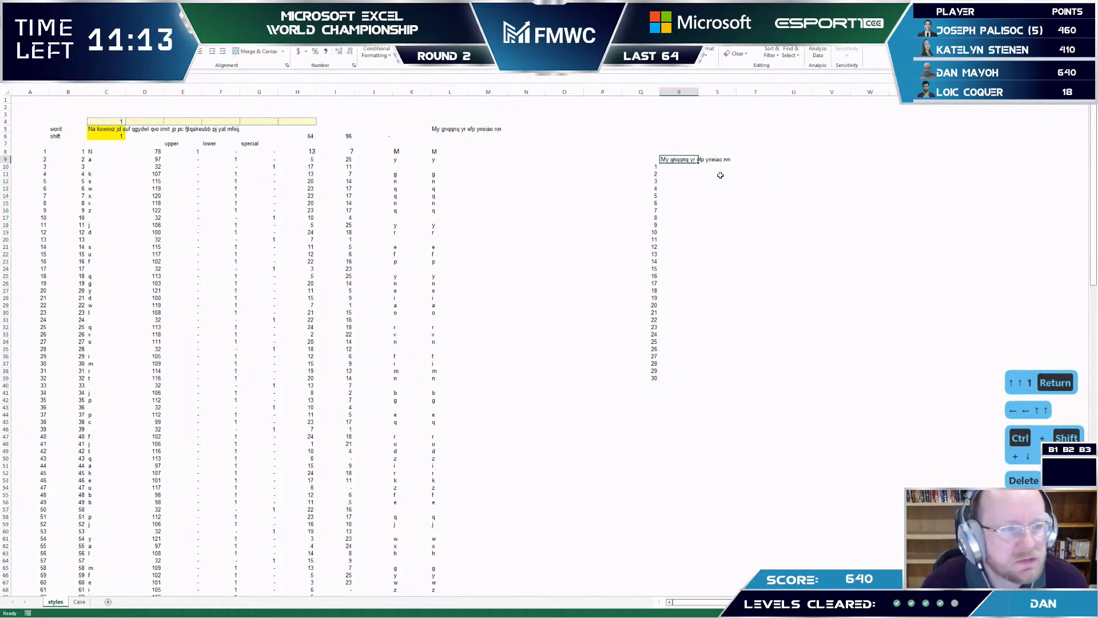
- Start the C5 word lookup range at $I$163 and the C6 shift lookup range at row 163, the Level 5 example, and glance at the Case sheet
click(111, 127)
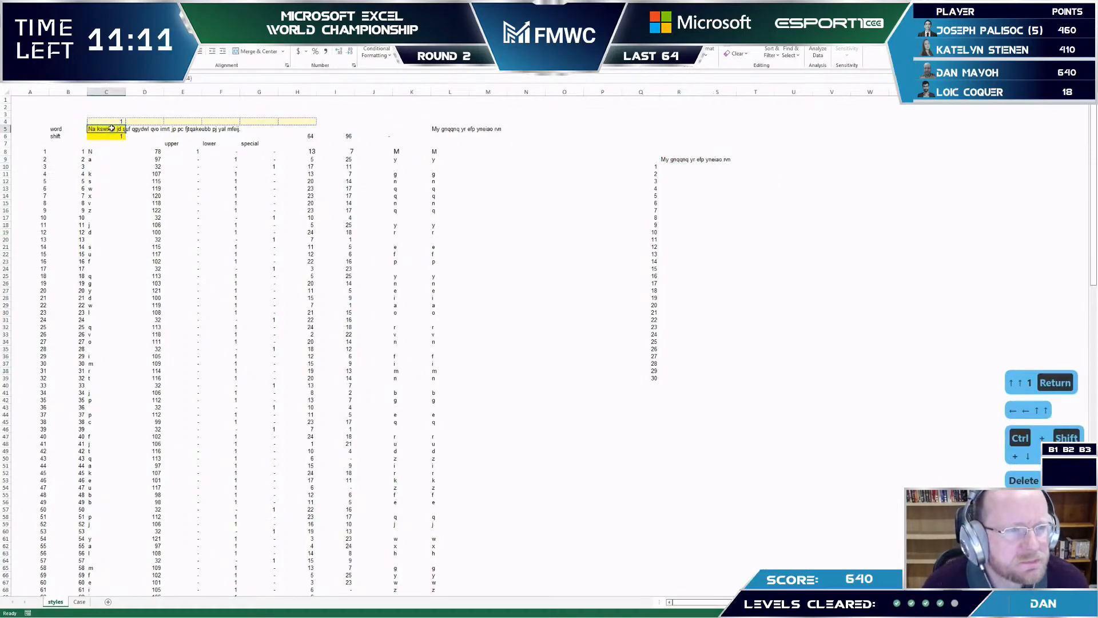
click(163, 82)
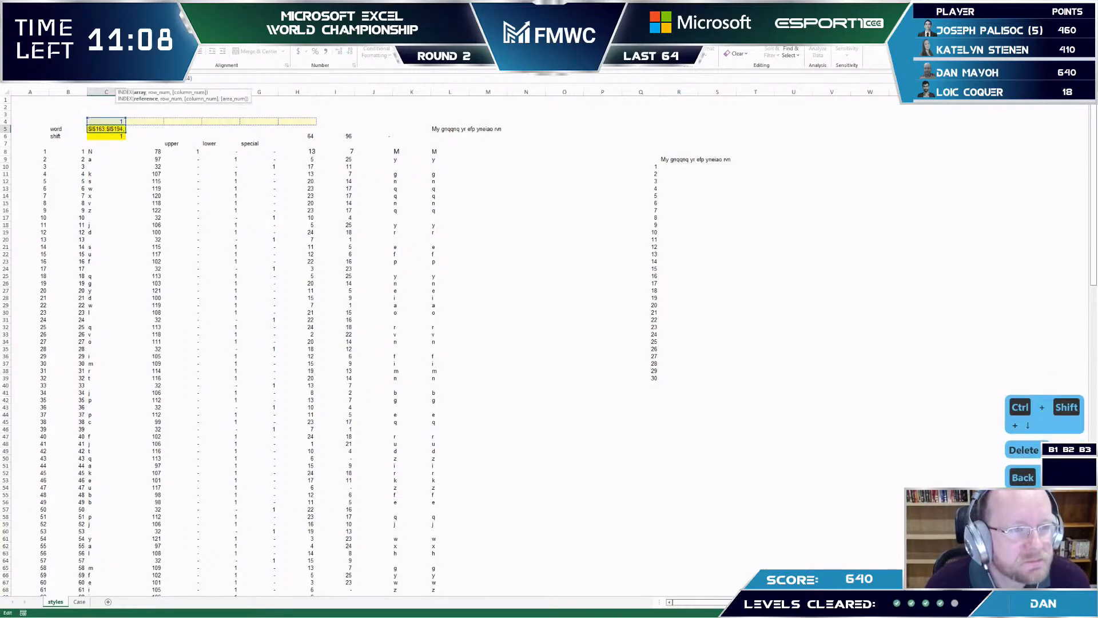
key(Return)
text(10)
key(Return)
key(Up)
key(Up)
key(Up)
key(Up)
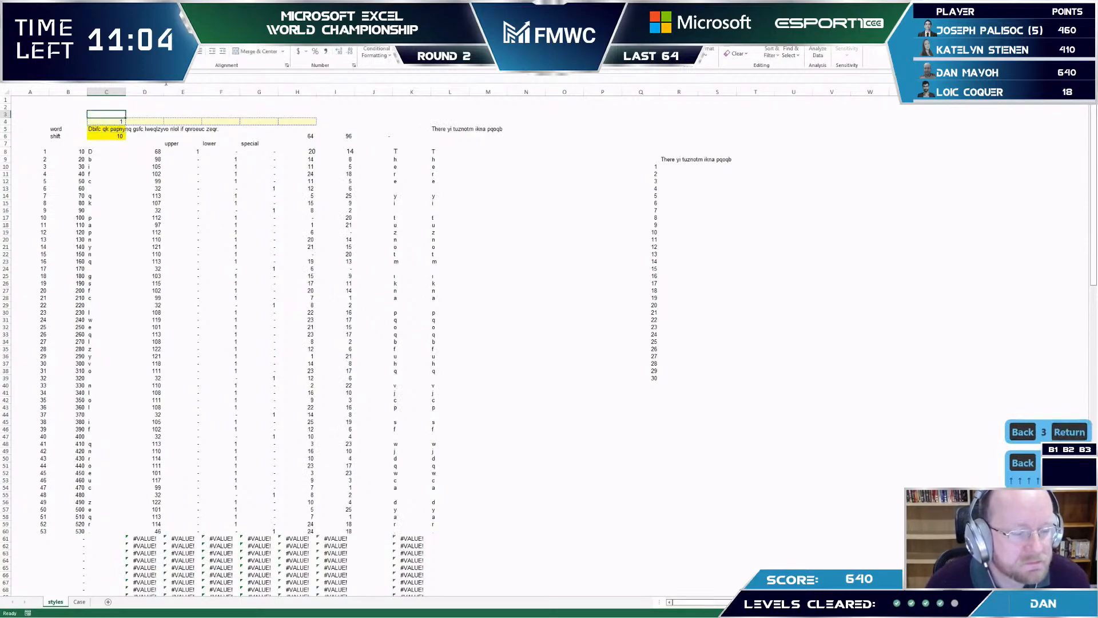
key(ctrl+Page_Down)
key(ctrl+Page_Up)
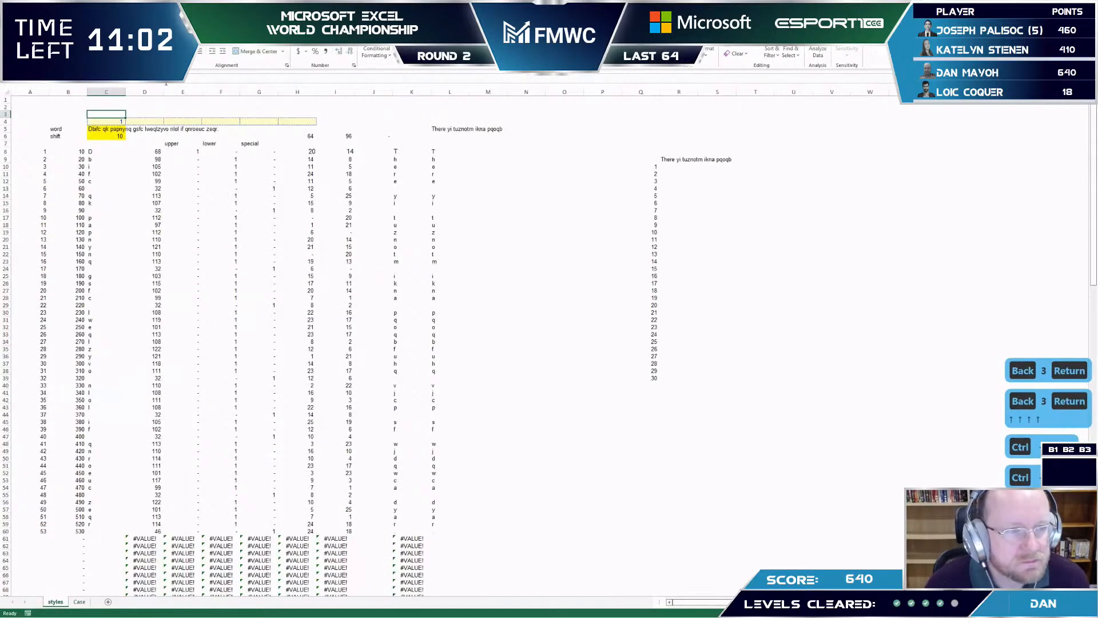
- Enter the reminder "change 163 to 165" in C3 above the index number
text(chan)
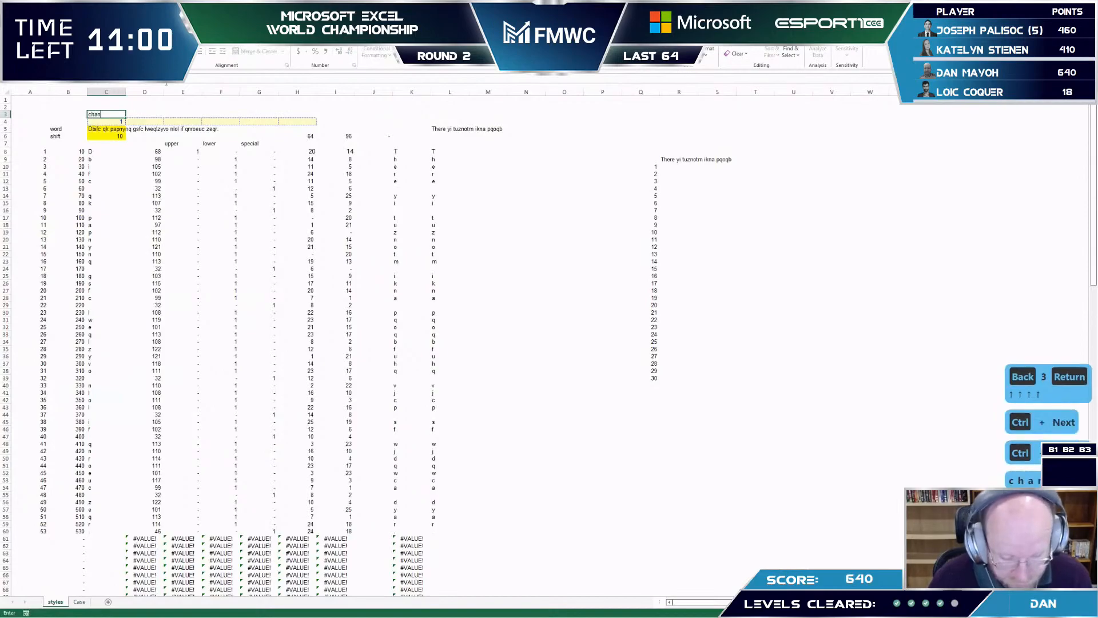
text(ge 163 to 165)
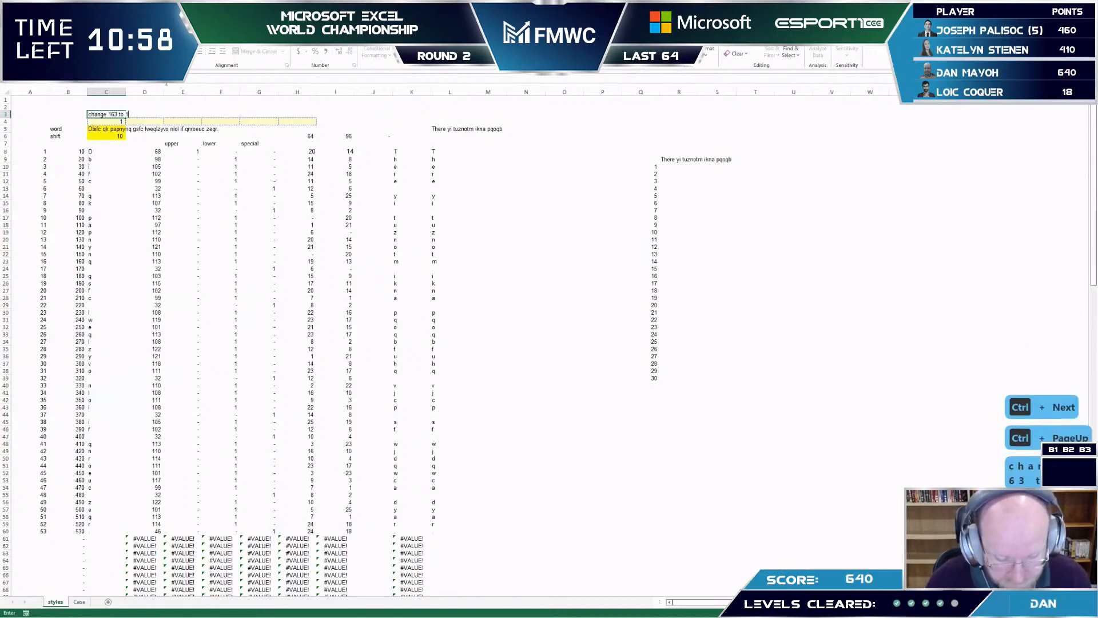
key(Return)
key(Return)
key(Return)
key(Return)
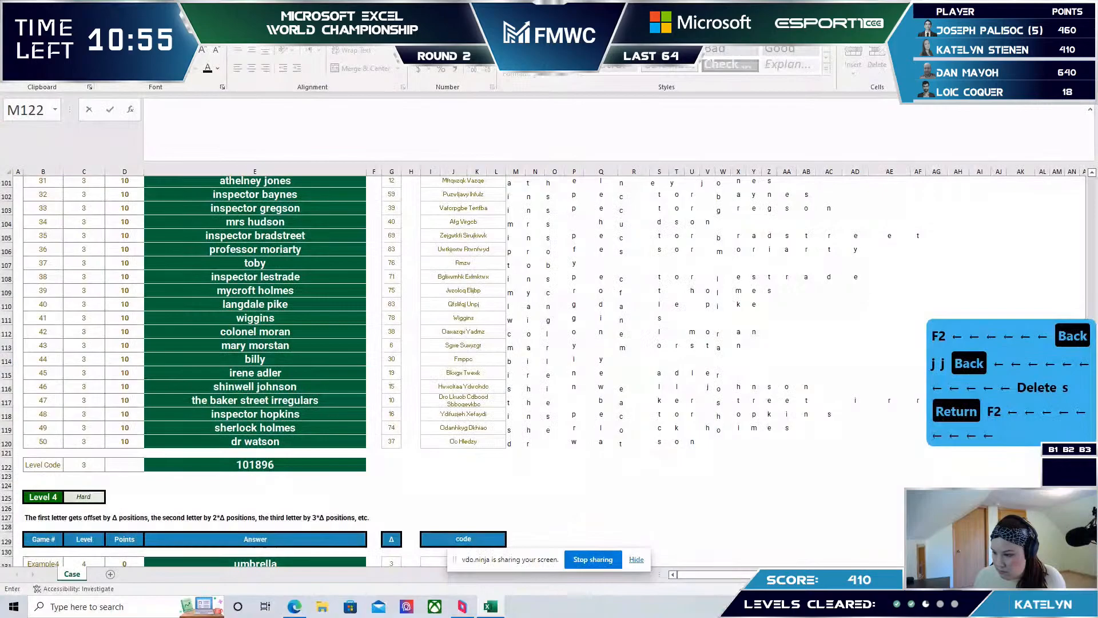
key(Left)
key(Right)
key(BackSpace)
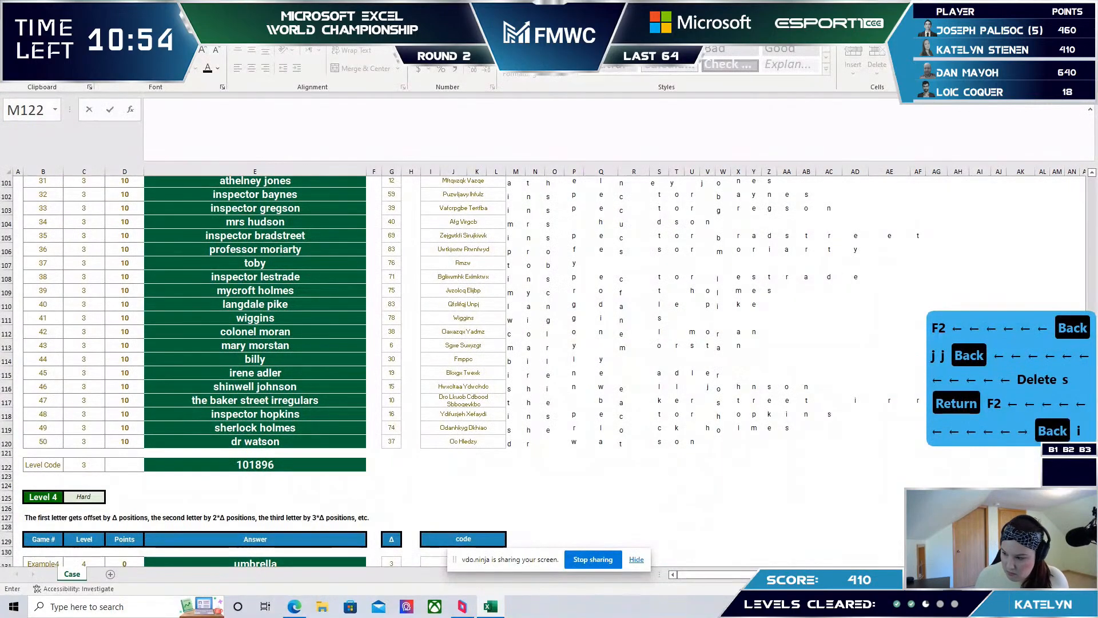
key(Left)
key(Left)
key(Left)
key(Left)
key(BackSpace)
text(s)
key(Left)
key(Left)
key(Left)
key(Left)
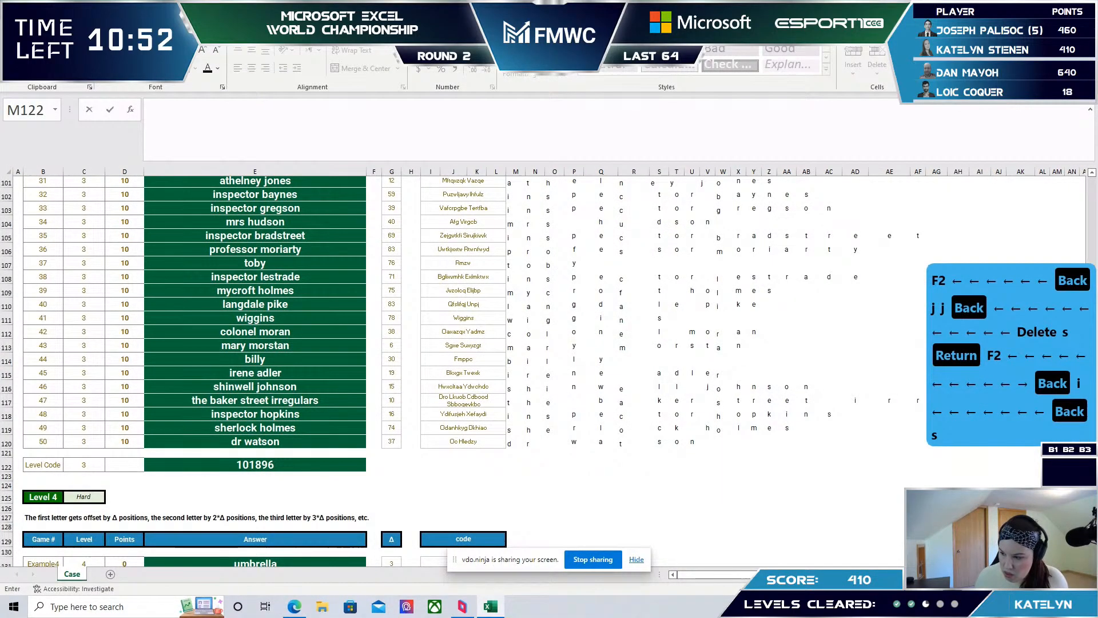
key(BackSpace)
text(b)
key(Left)
key(Left)
key(Delete)
text(t)
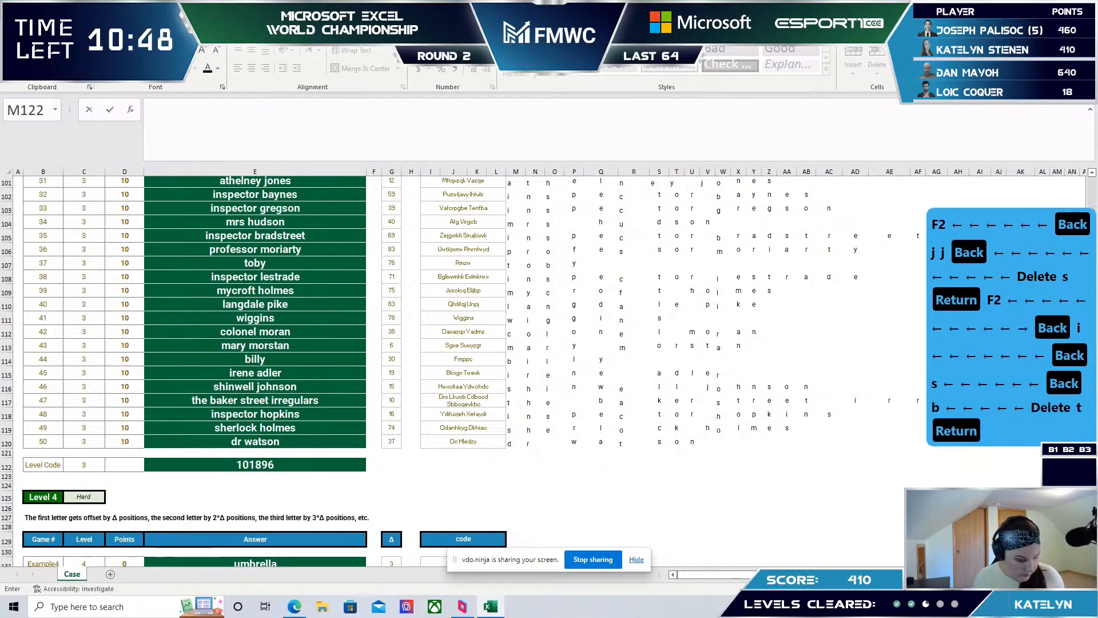
key(Return)
key(F2)
key(Left)
key(Left)
key(Left)
key(Left)
key(Left)
key(Left)
key(BackSpace)
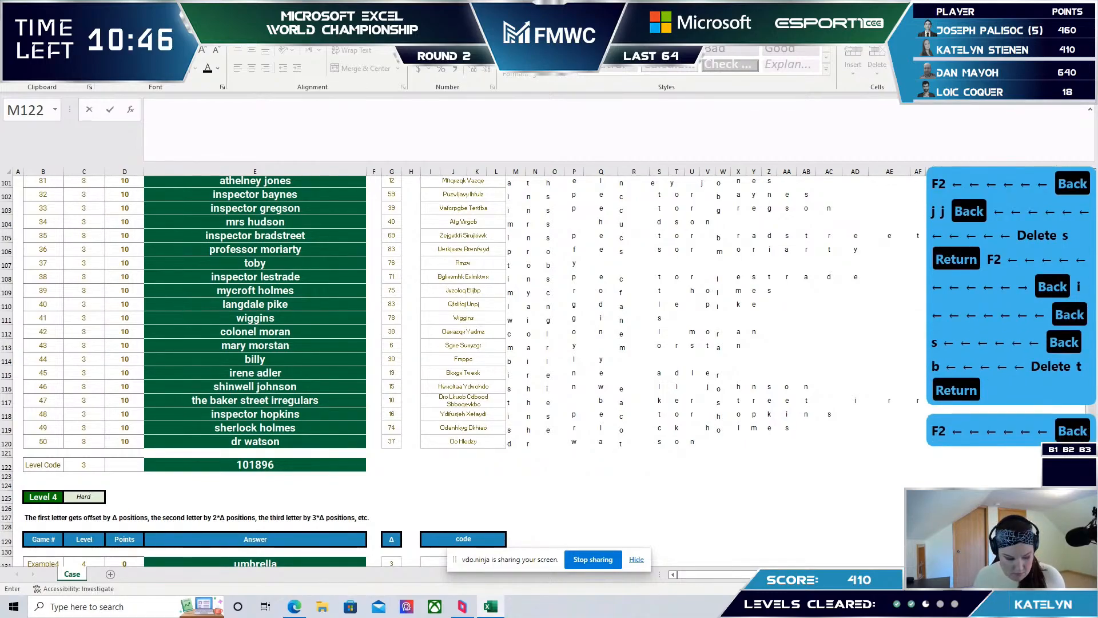
text(h)
key(Left)
key(Left)
key(Left)
key(Left)
key(Left)
key(Left)
key(Left)
key(Left)
key(Left)
key(Left)
key(Left)
key(Left)
key(Left)
key(Left)
key(Delete)
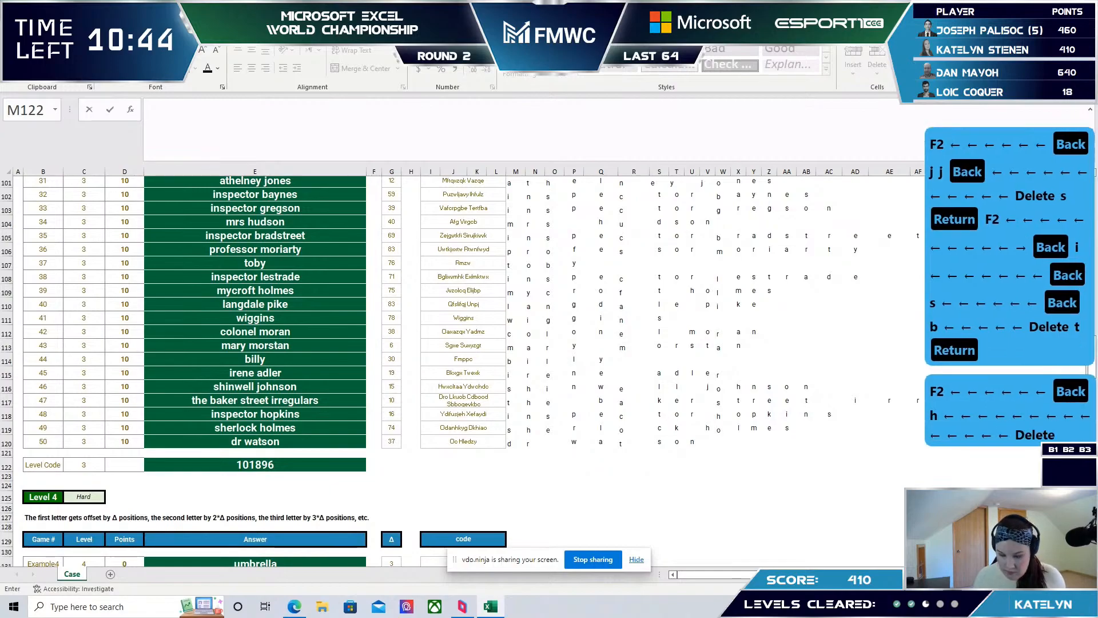
text(i)
key(Return)
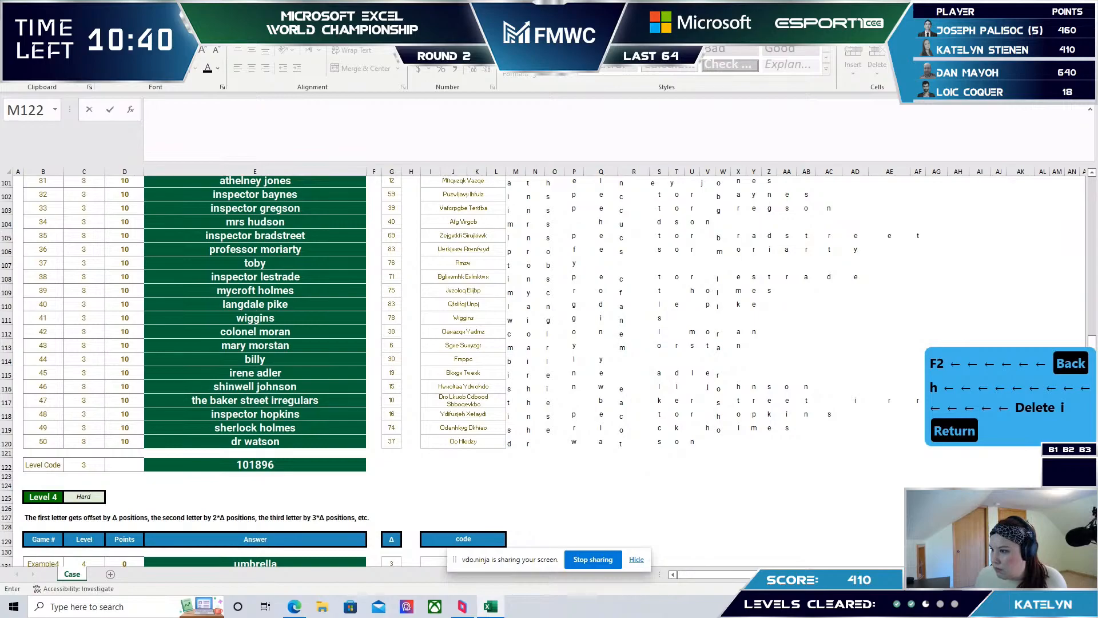
key(s)
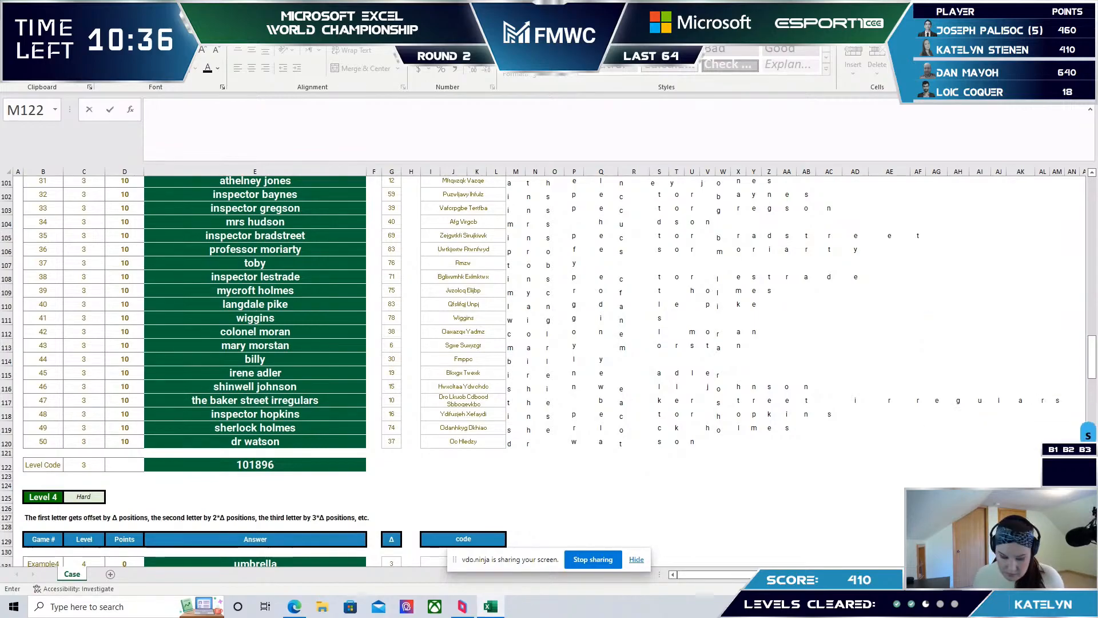
key(BackSpace)
text(jh)
key(BackSpace)
key(BackSpace)
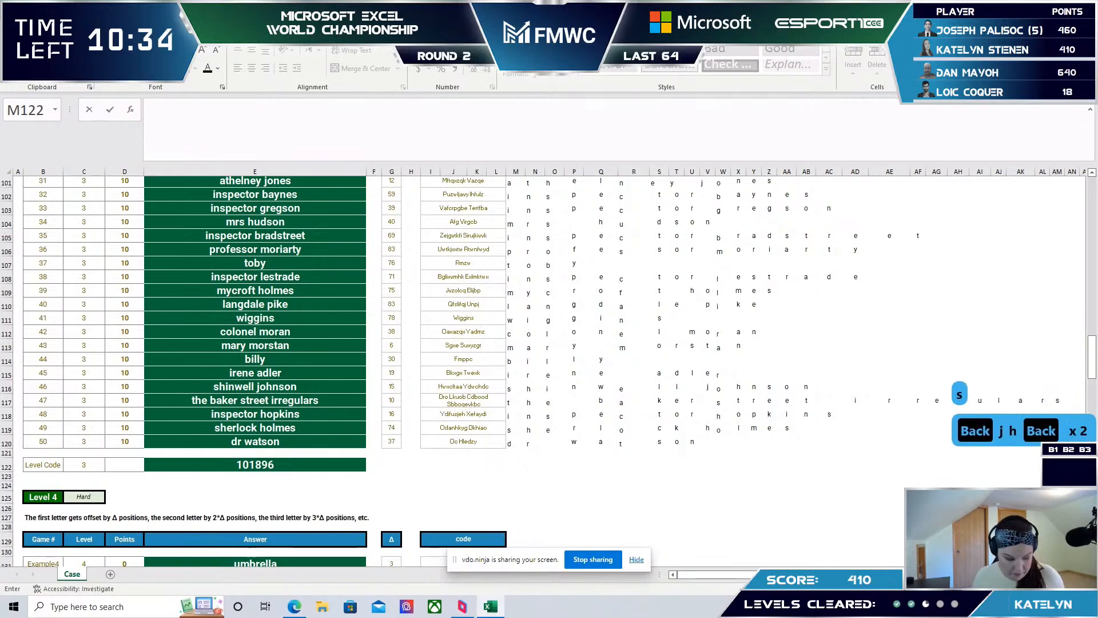
text(h)
key(Return)
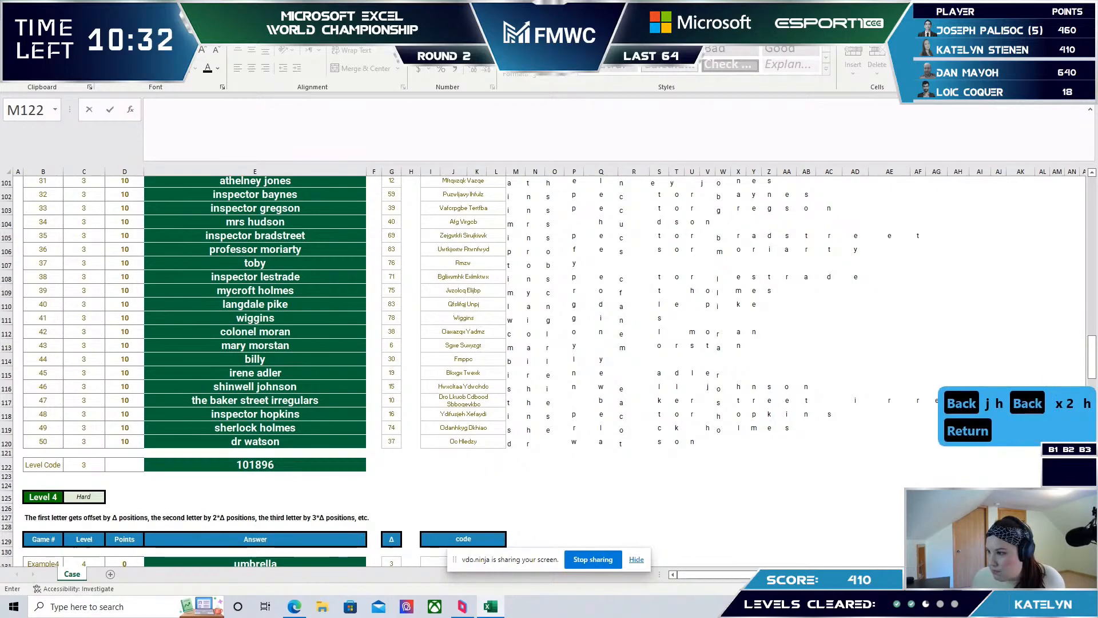
text(d)
key(Right)
key(Right)
key(Right)
key(Right)
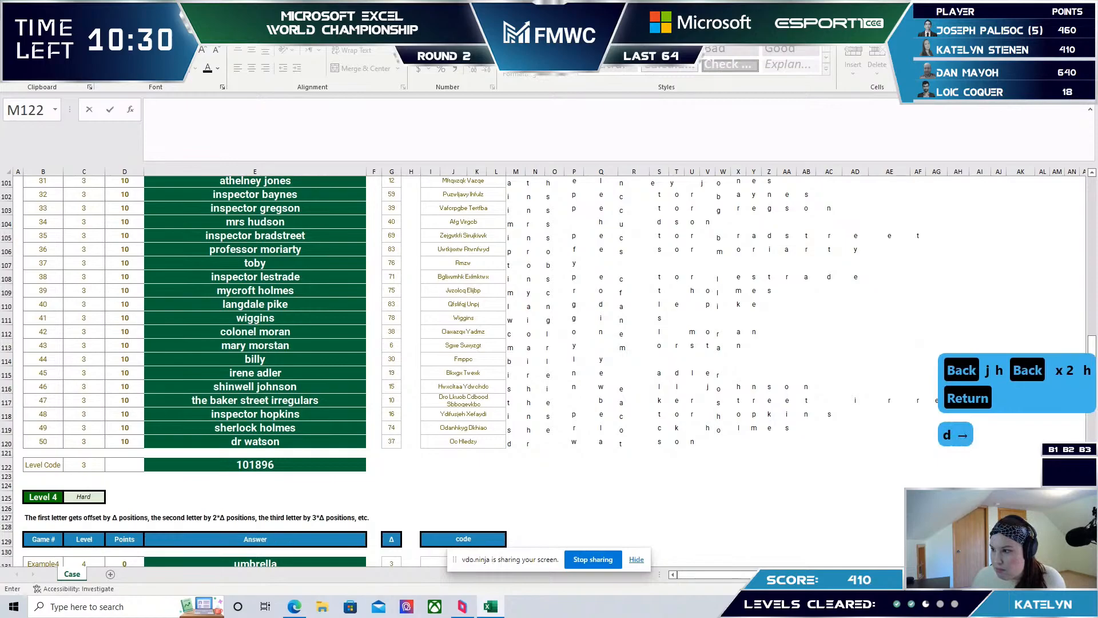
key(Left)
key(BackSpace)
text(w)
key(Return)
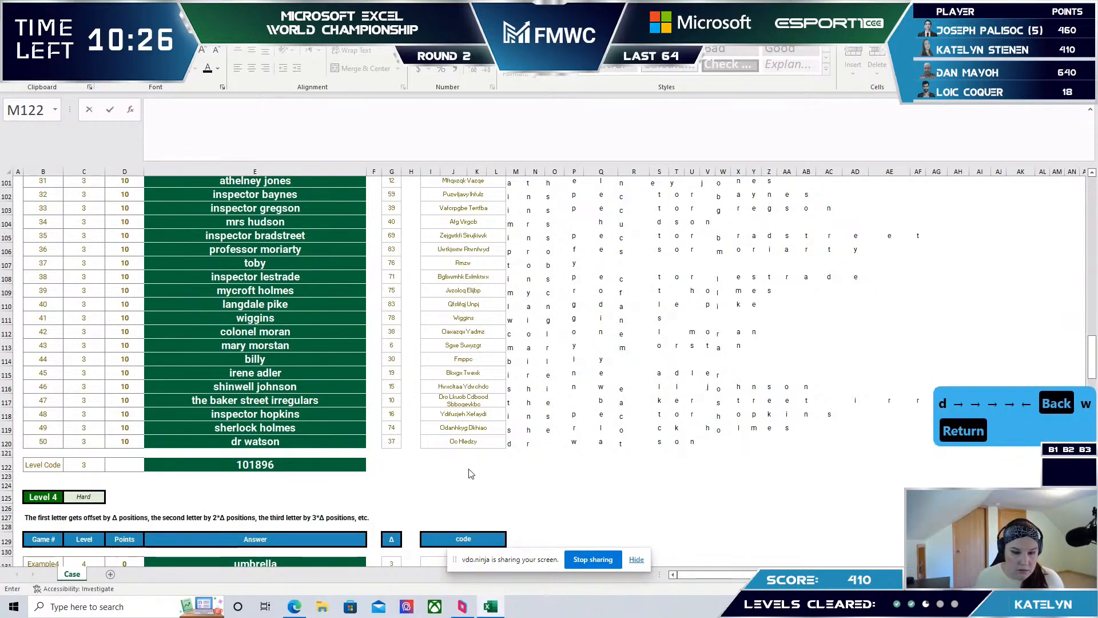
- Copy the decoded-letter cell M120 in the last Level 3 row, just above the Level 4 block
scroll(625, 409, down, 5)
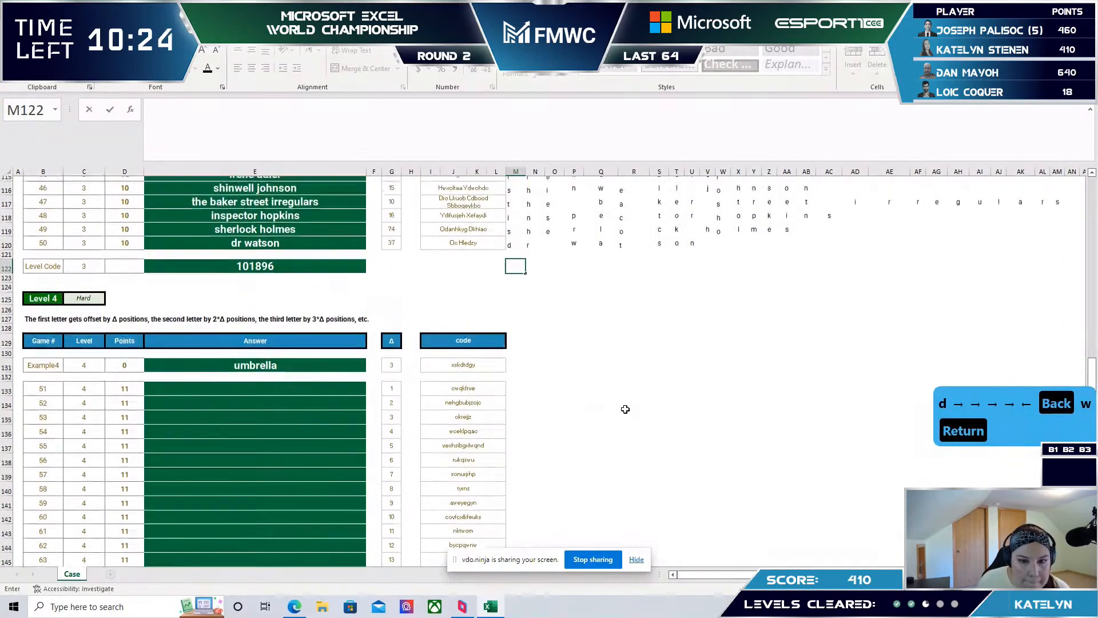
click(515, 247)
key(ctrl+c)
key(Down)
key(Down)
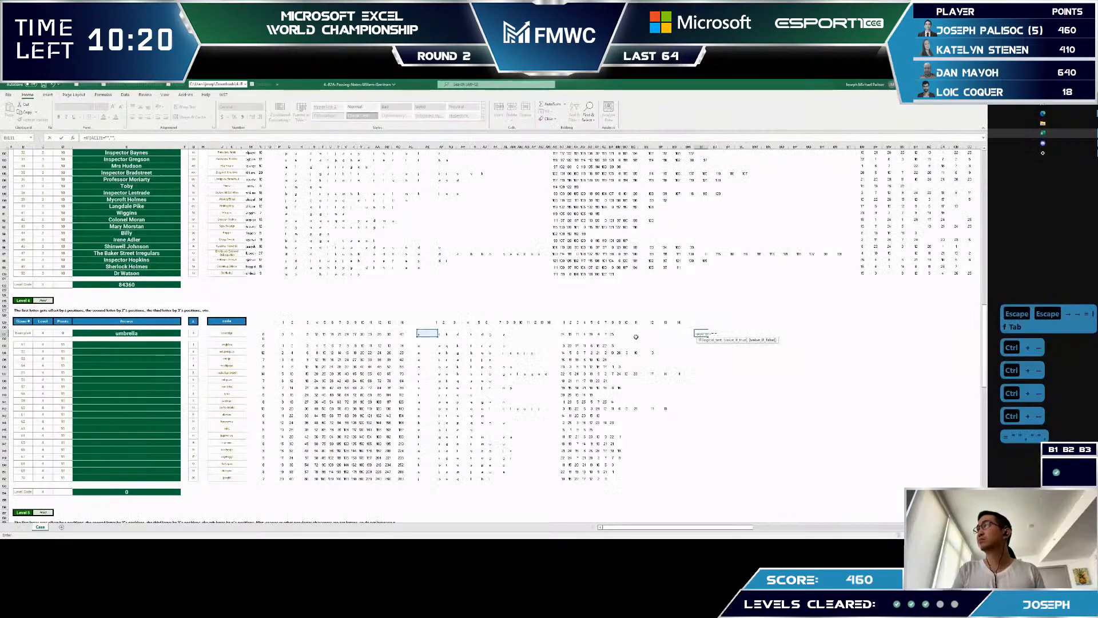
text(mod)
key(Tab)
key(Escape)
key(Escape)
key(Escape)
text(=if)
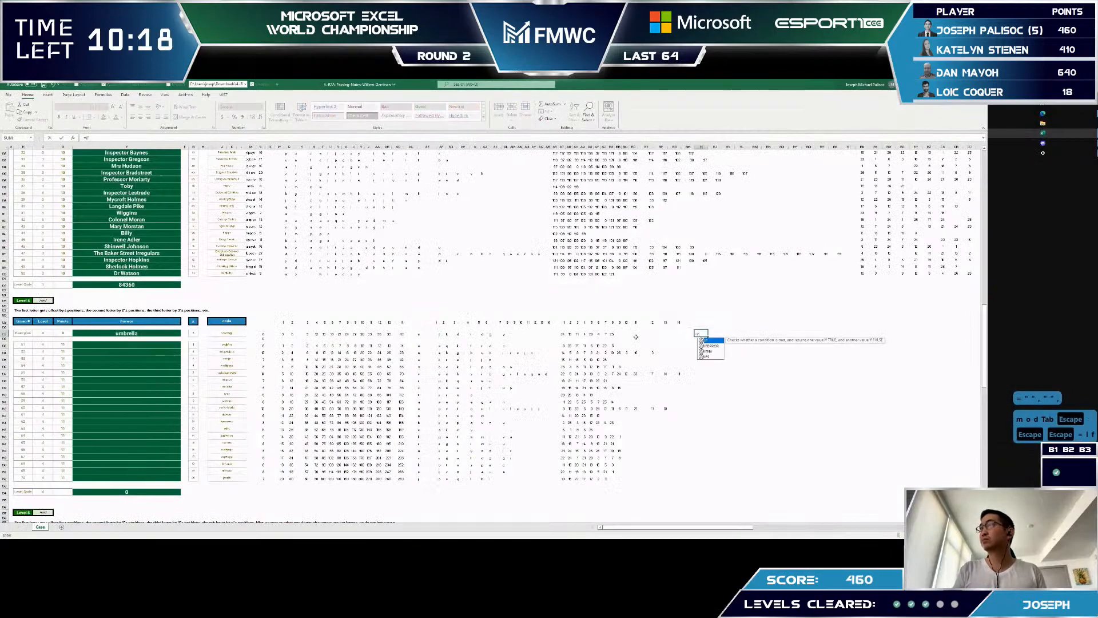
key(Tab)
key(ctrl+Down)
key(ctrl+Left)
key(ctrl+Left)
key(ctrl+Left)
key(Escape)
key(Escape)
key(Escape)
key(Down)
key(Down)
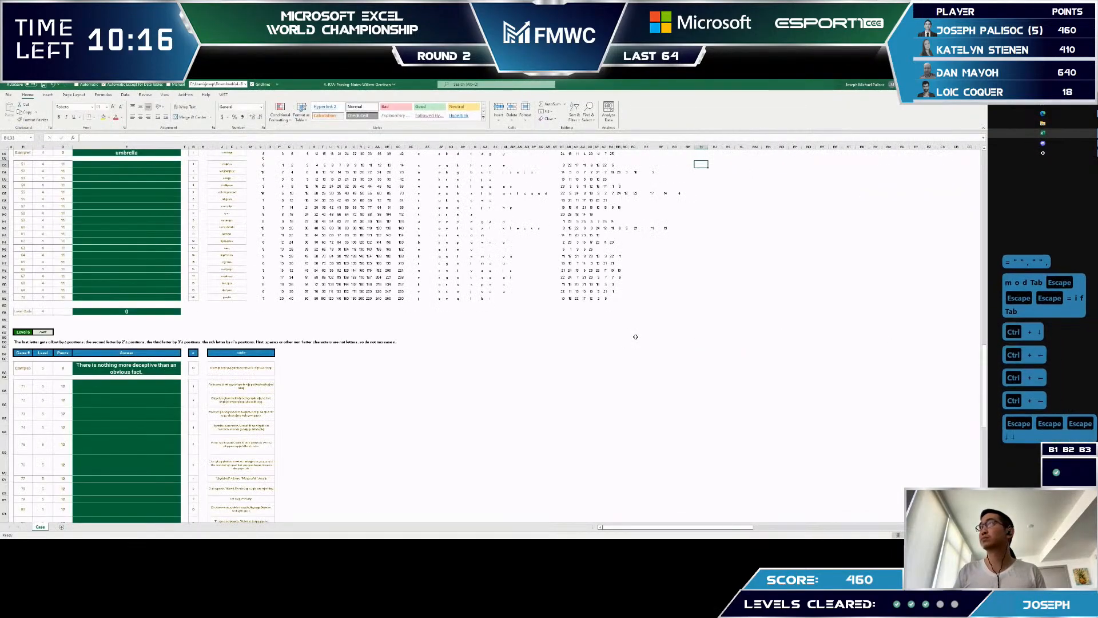
key(ctrl+End)
key(ctrl+Left)
key(ctrl+Left)
key(ctrl+Left)
key(ctrl+Up)
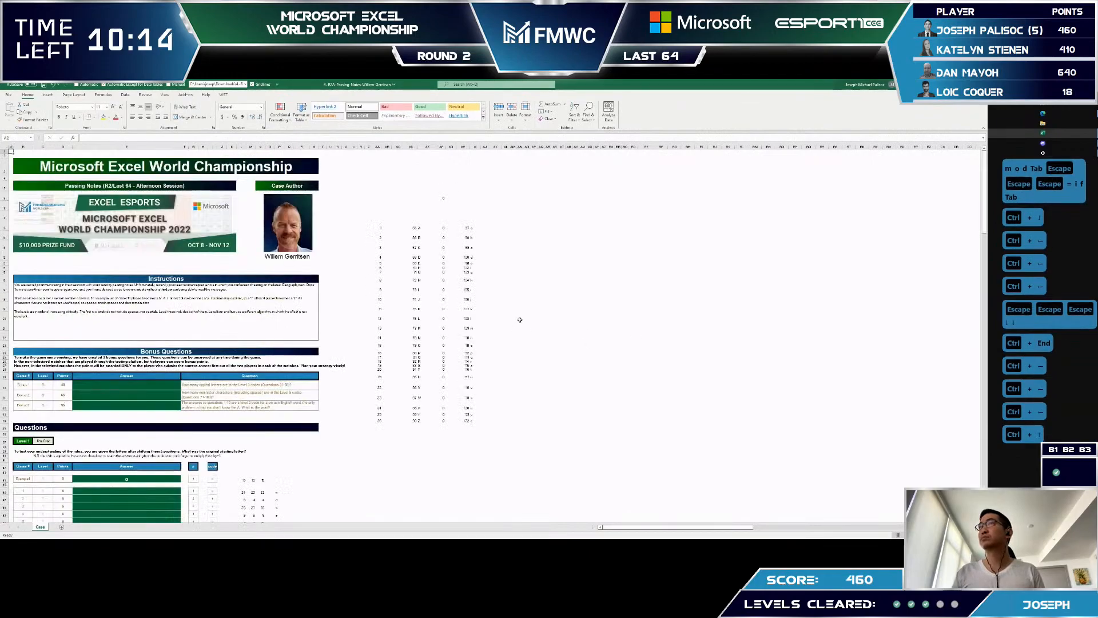
- Beside the letter numbers on the Level 4 example row, begin an IF formula that returns blank when the first letter number is blank
scroll(538, 325, down, 11)
scroll(540, 326, down, 20)
click(698, 280)
key(Up)
key(Left)
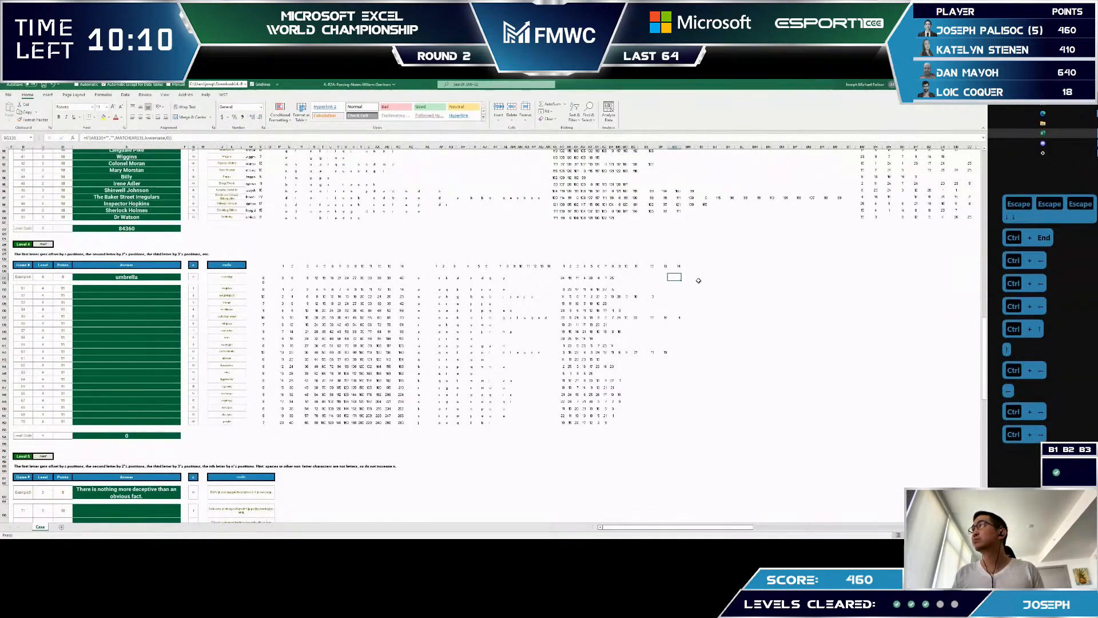
key(Right)
text(=if)
key(Tab)
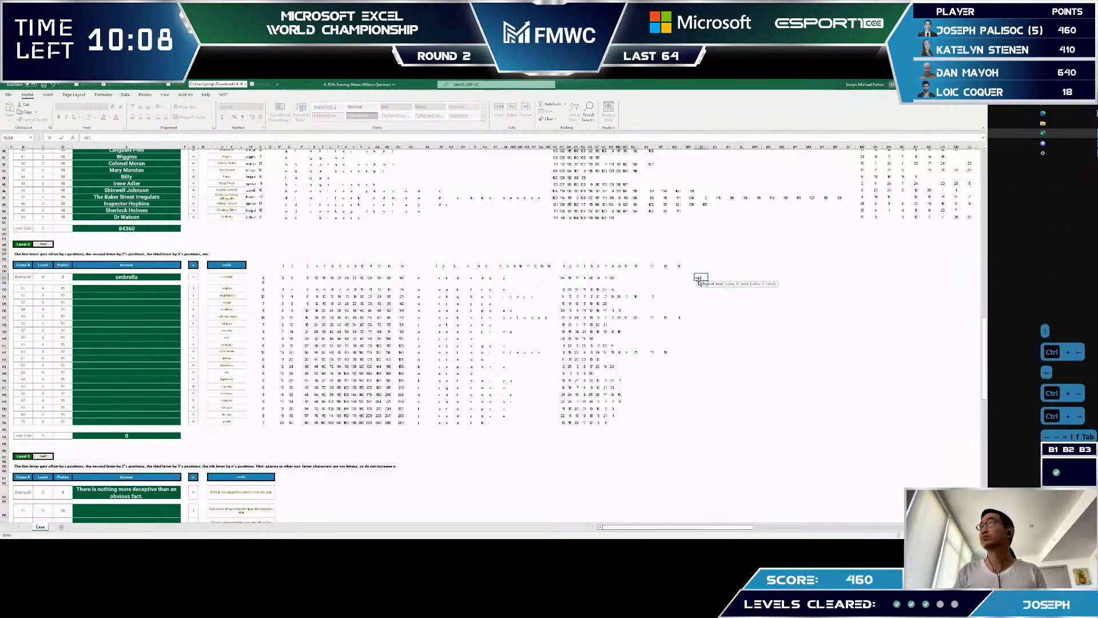
key(Left)
key(Left)
key(ctrl+Left)
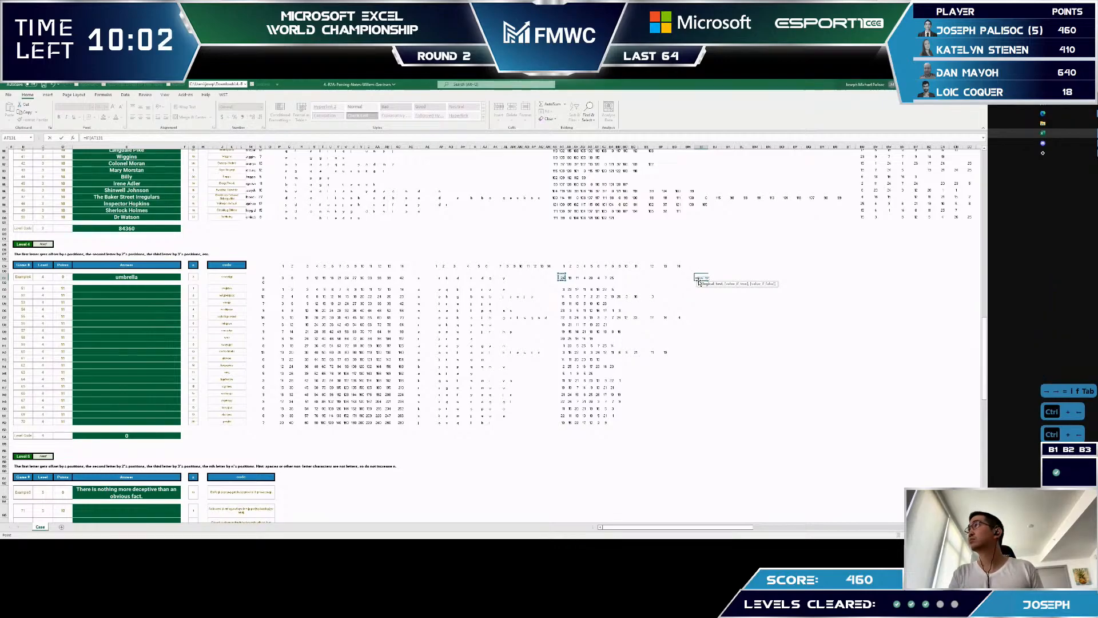
text(=)
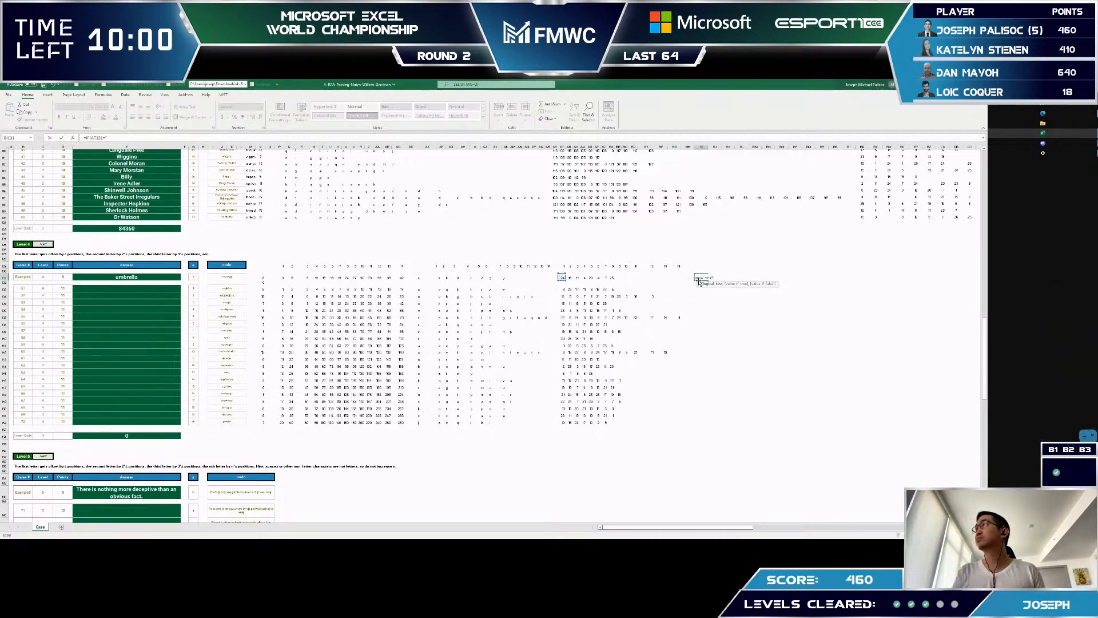
text("","",if)
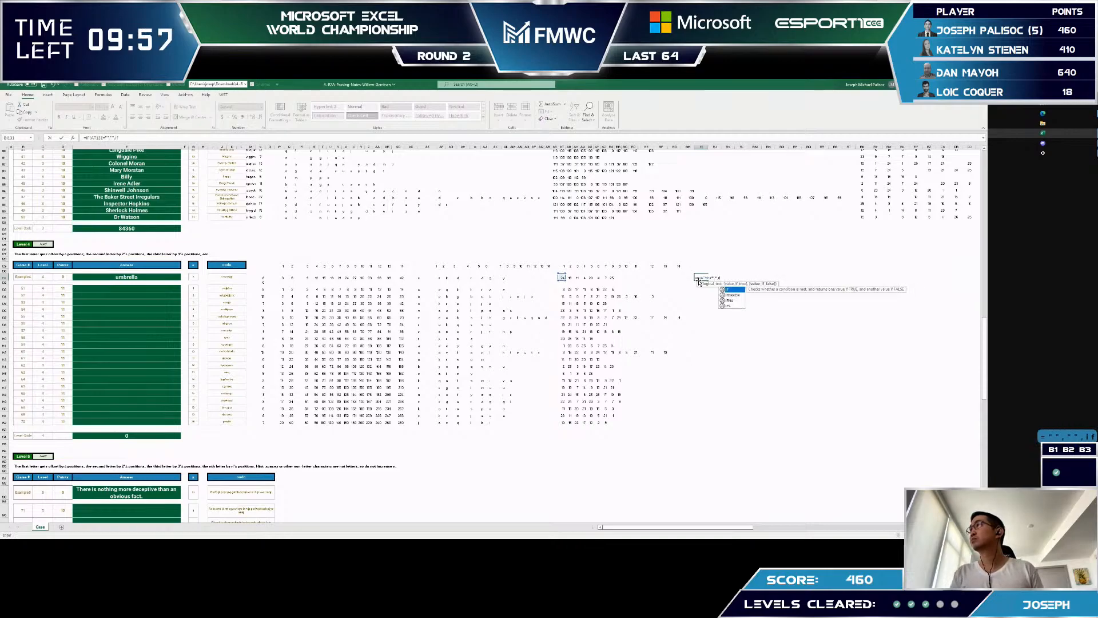
key(Tab)
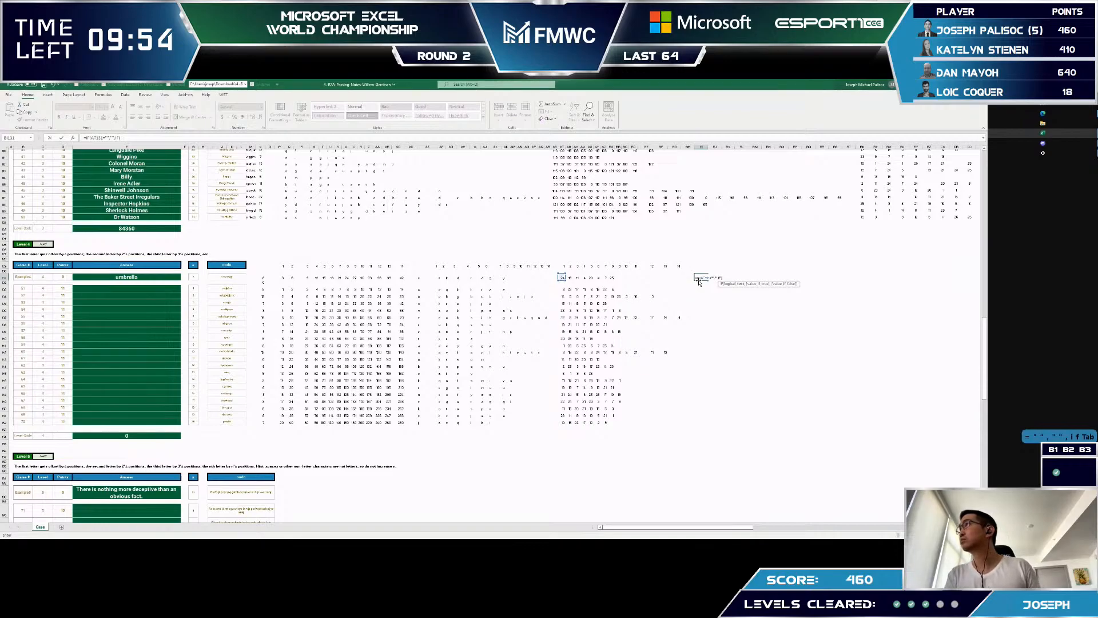
- Replace the nested IF with a MOD whose number argument starts as the first letter number minus 1
key(BackSpace)
key(BackSpace)
key(BackSpace)
text(mod)
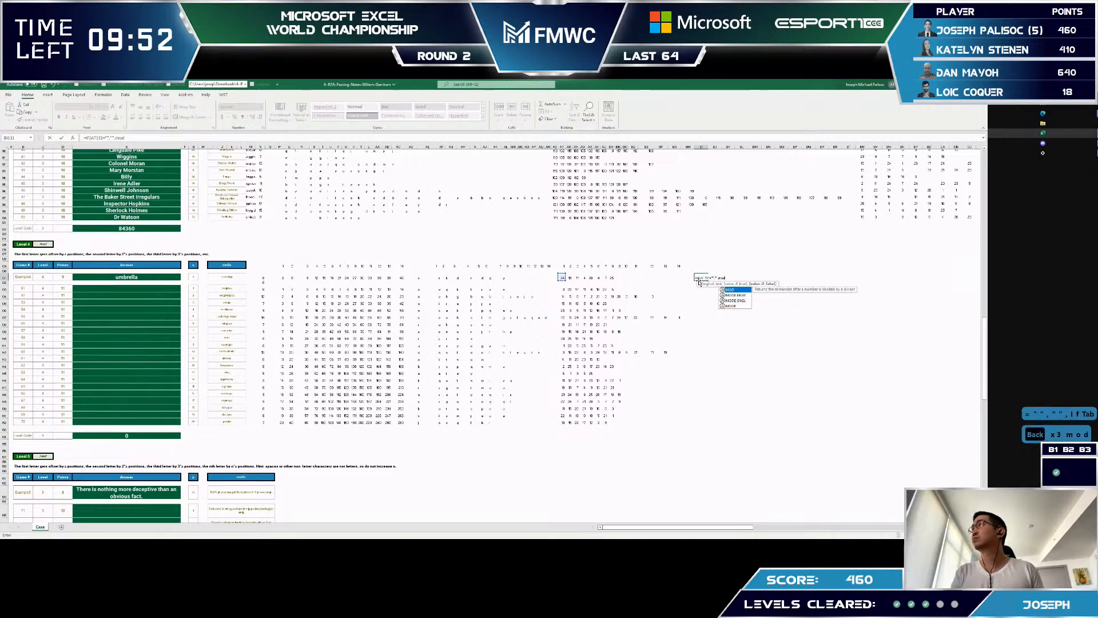
key(Tab)
key(ctrl+Left)
key(ctrl+Left)
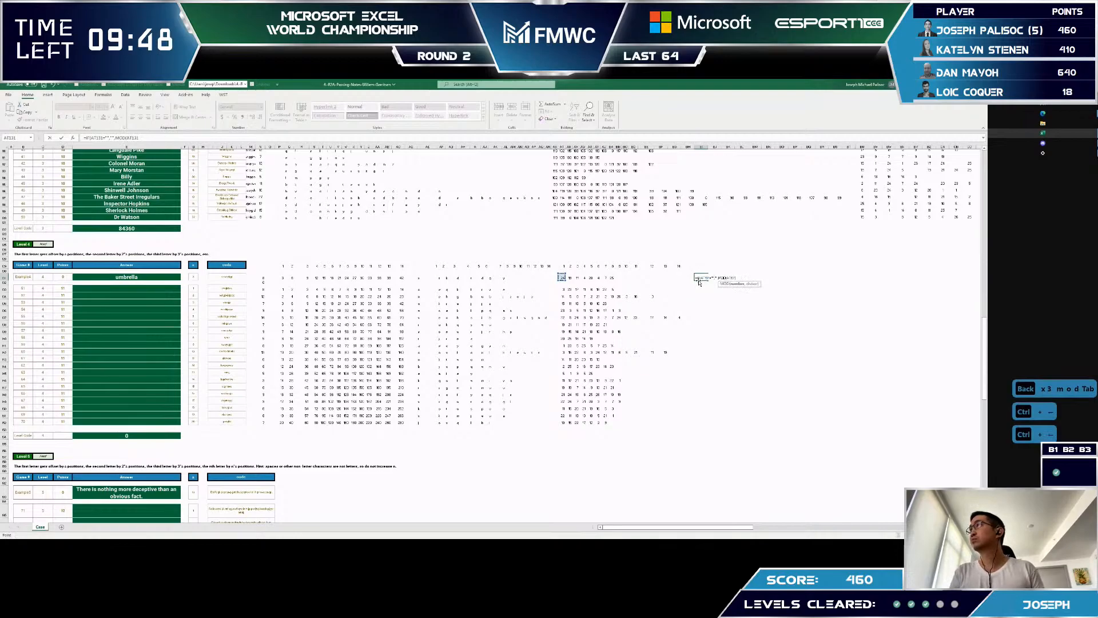
text(,1)
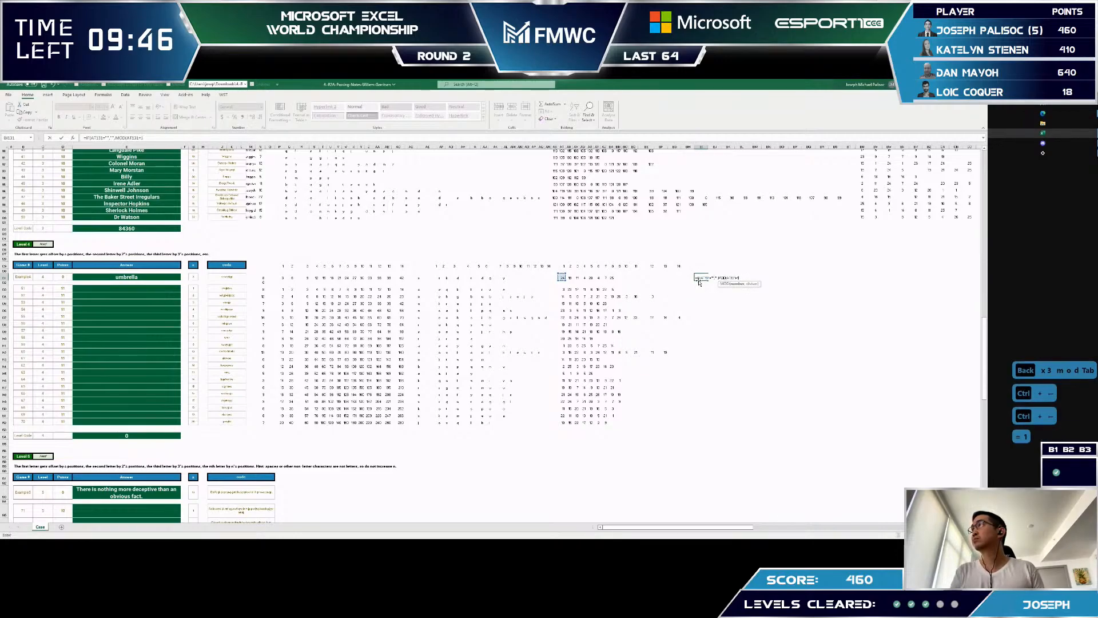
key(BackSpace)
key(BackSpace)
text(-1-)
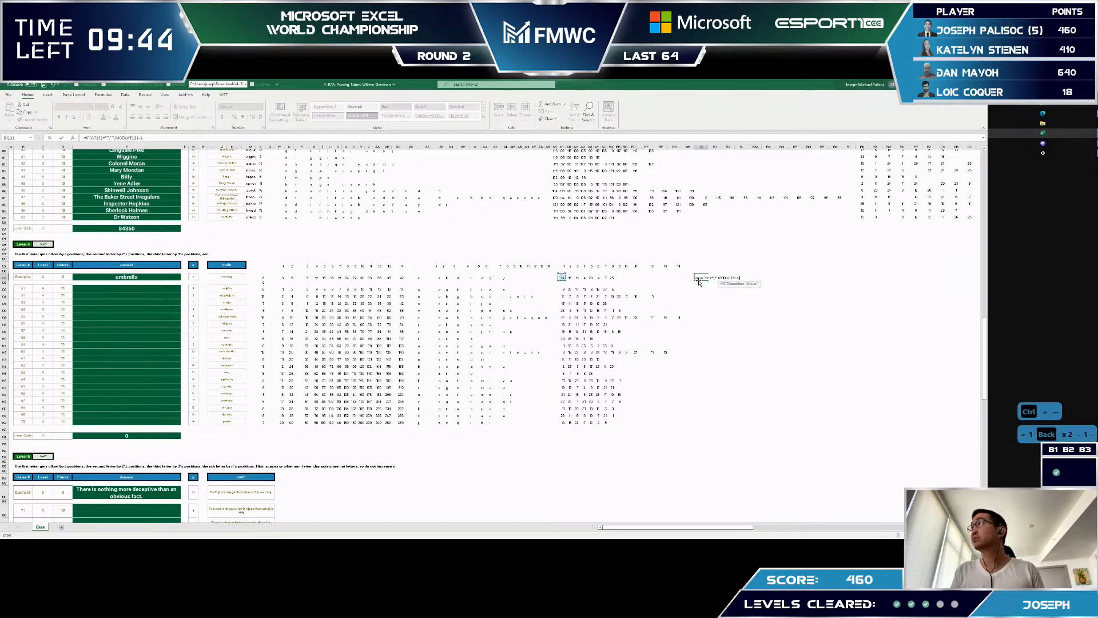
- Subtract the first offset in P131 inside the MOD, set its divisor to 26, add 1 and enter the formula
key(ctrl+Left)
key(ctrl+Left)
key(ctrl+Left)
key(ctrl+Left)
key(ctrl+Left)
key(ctrl+Left)
key(Right)
key(Left)
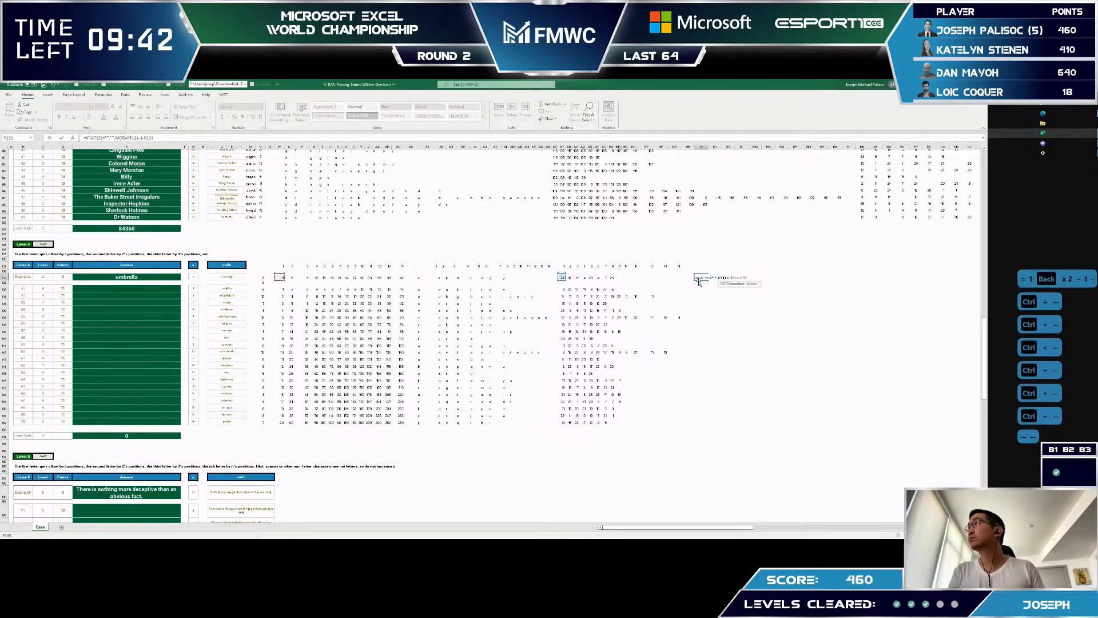
text(,)
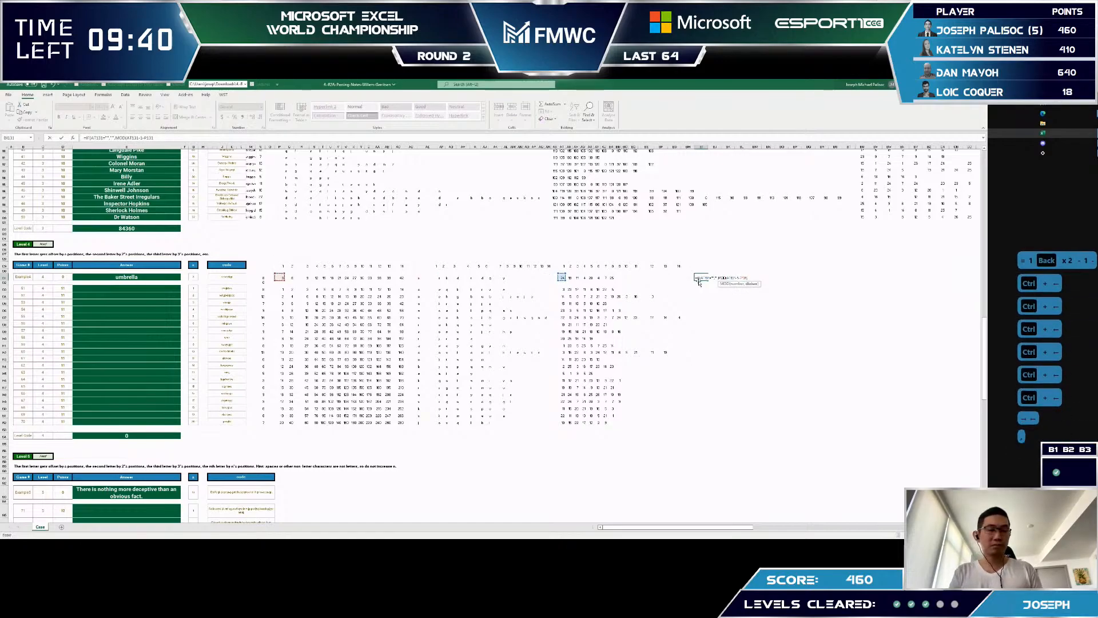
text(26))
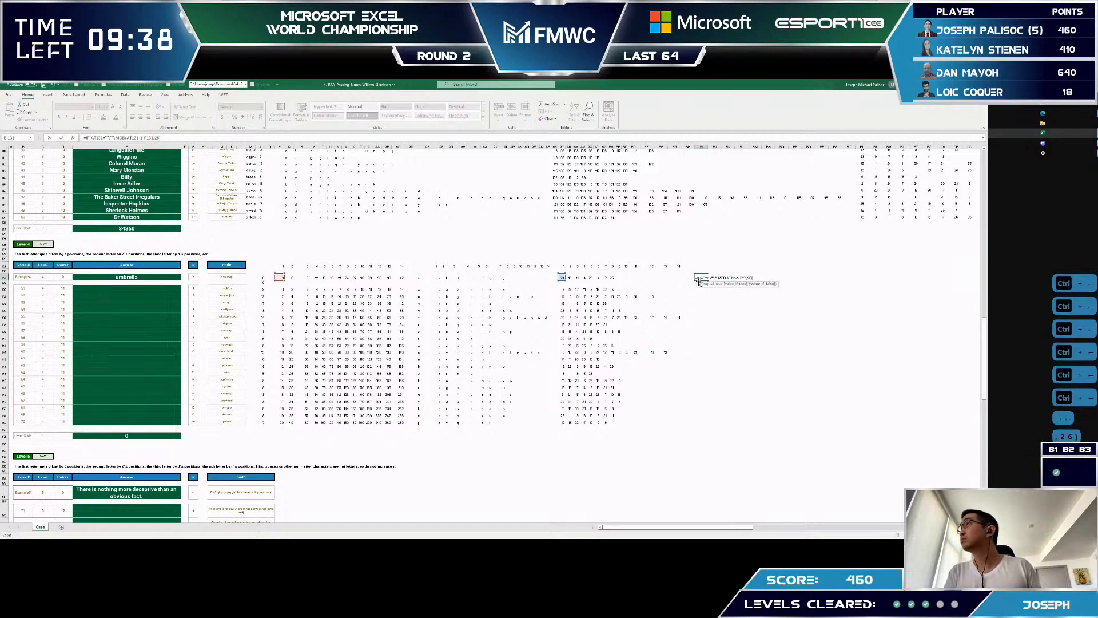
text(+1))
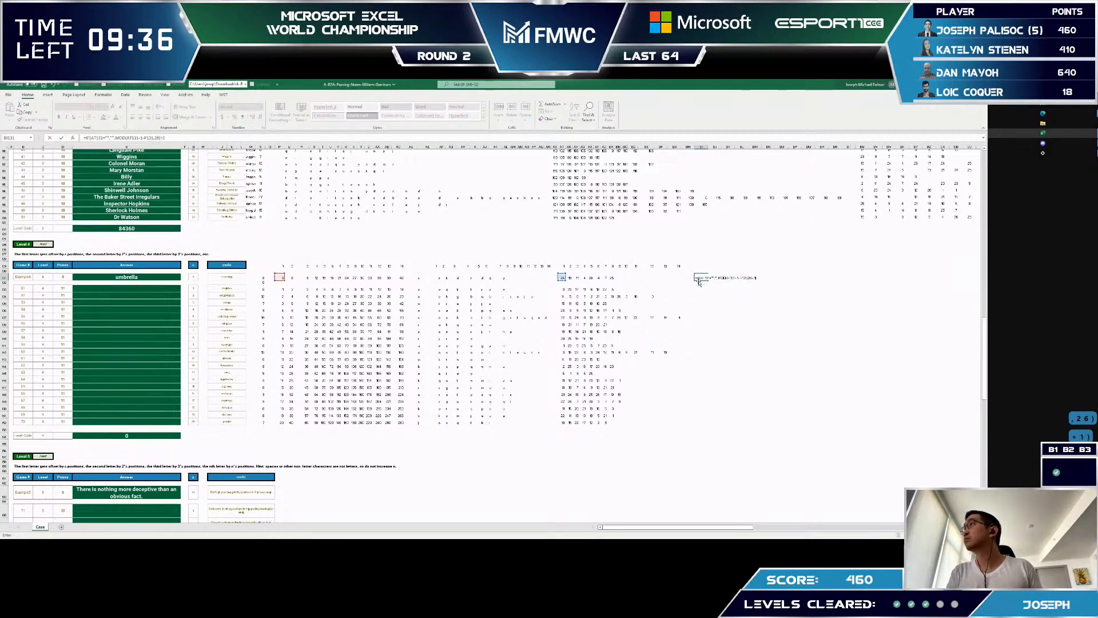
key(Return)
- Copy the position headers 1 to 14 from above the letter numbers to above the new decode formula
key(Up)
key(Left)
key(Up)
key(Up)
key(Left)
key(ctrl+Left)
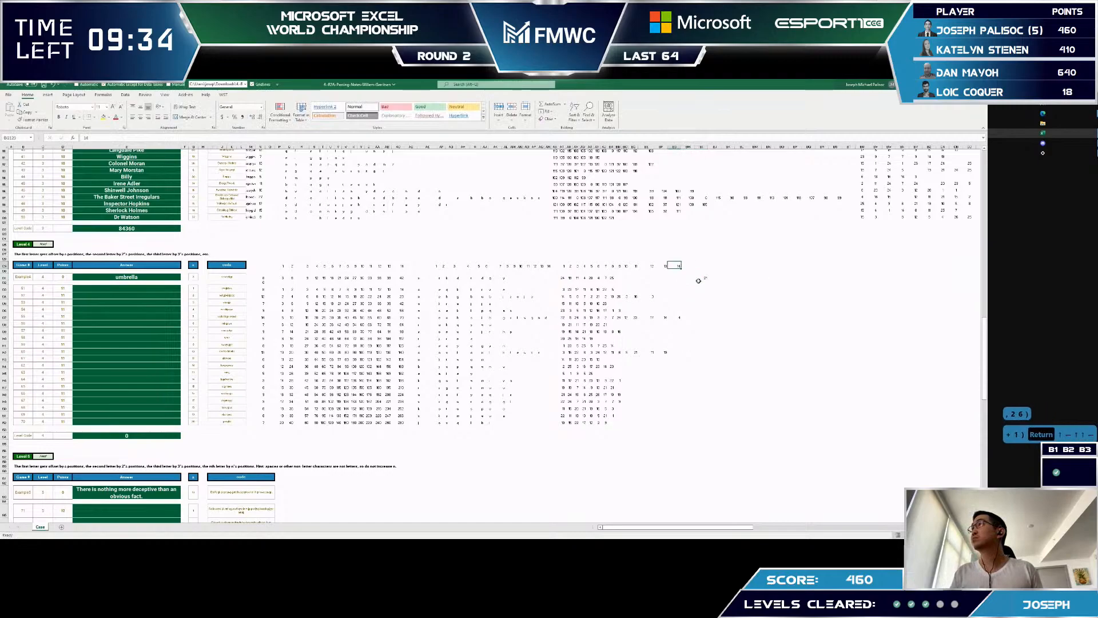
key(ctrl+shift+Left)
key(ctrl+c)
key(ctrl+Right)
key(Right)
key(Right)
key(Right)
key(Left)
key(ctrl+v)
- Fill the decode formula across the Level 4 example row under the copied position headers
key(Down)
key(Up)
key(Down)
key(Up)
key(ctrl+shift+Down)
key(ctrl+alt+shift+r)
key(Down)
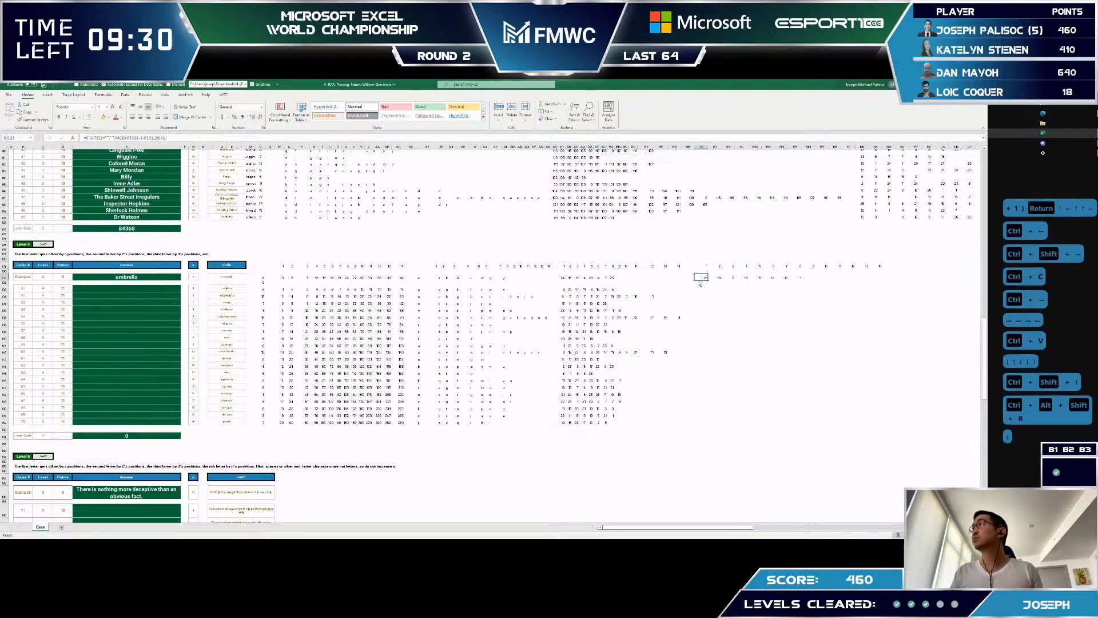
- Fill the decode formula from the Level 4 example row down through all the game rows below it
key(ctrl+shift+Right)
key(shift+Down)
key(shift+Down)
key(shift+Down)
key(shift+Down)
key(shift+Down)
key(shift+Down)
key(shift+Down)
key(shift+Down)
key(shift+Down)
key(shift+Down)
key(shift+Down)
key(shift+Down)
key(shift+Down)
key(shift+Down)
key(shift+Down)
key(shift+Down)
key(shift+Down)
key(shift+Down)
key(shift+Down)
key(shift+Down)
key(shift+Down)
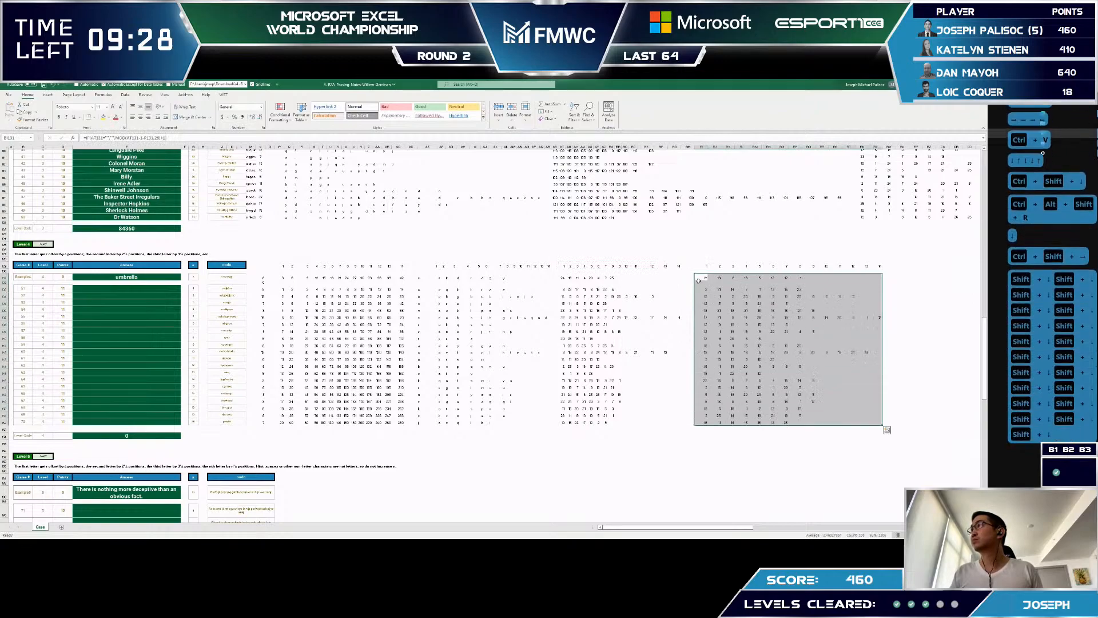
key(ctrl+d)
key(Up)
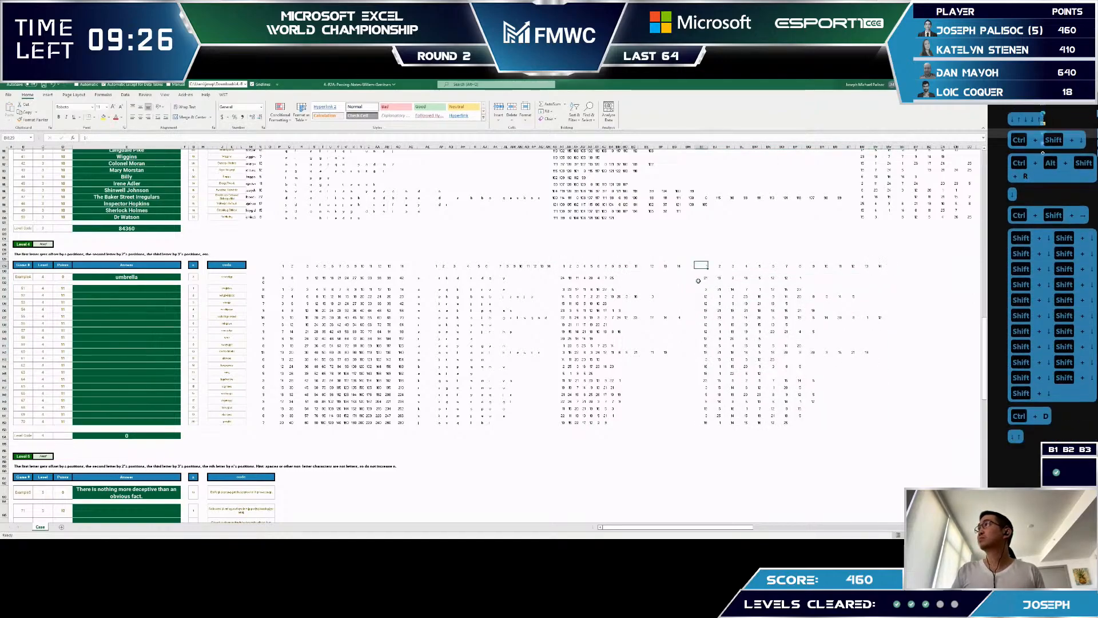
- Copy the position headers 1 to 14 from above the decoded letter numbers into the empty columns just past that block
key(ctrl+Right)
key(ctrl+shift+Left)
key(ctrl+c)
key(ctrl+Right)
key(Right)
key(Right)
key(ctrl+v)
key(Down)
key(Down)
text(=inde)
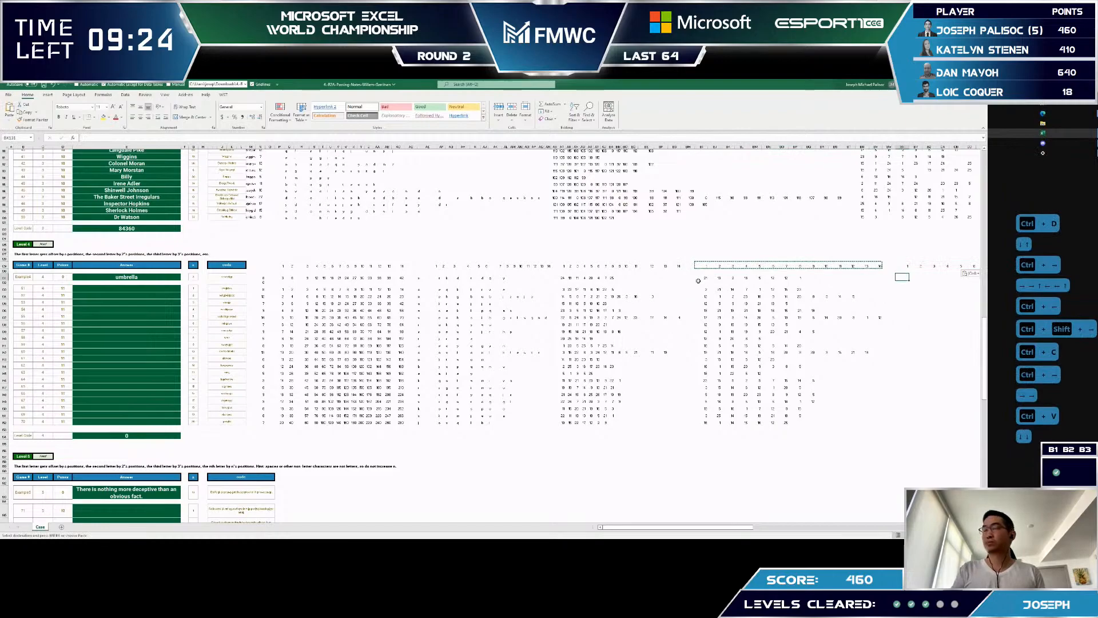
text(x)
key(Tab)
key(ctrl+Left)
key(ctrl+Left)
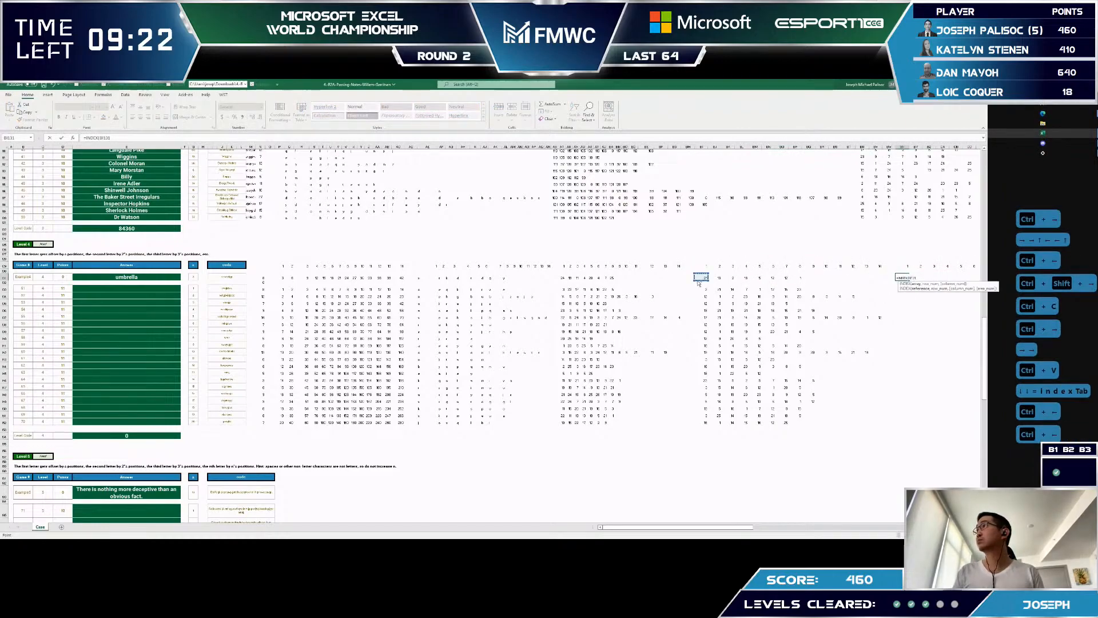
key(Escape)
key(Escape)
- In the example row under the new headers, enter an INDEX formula that looks up the first decoded letter number in the lowercase named range
text(=index)
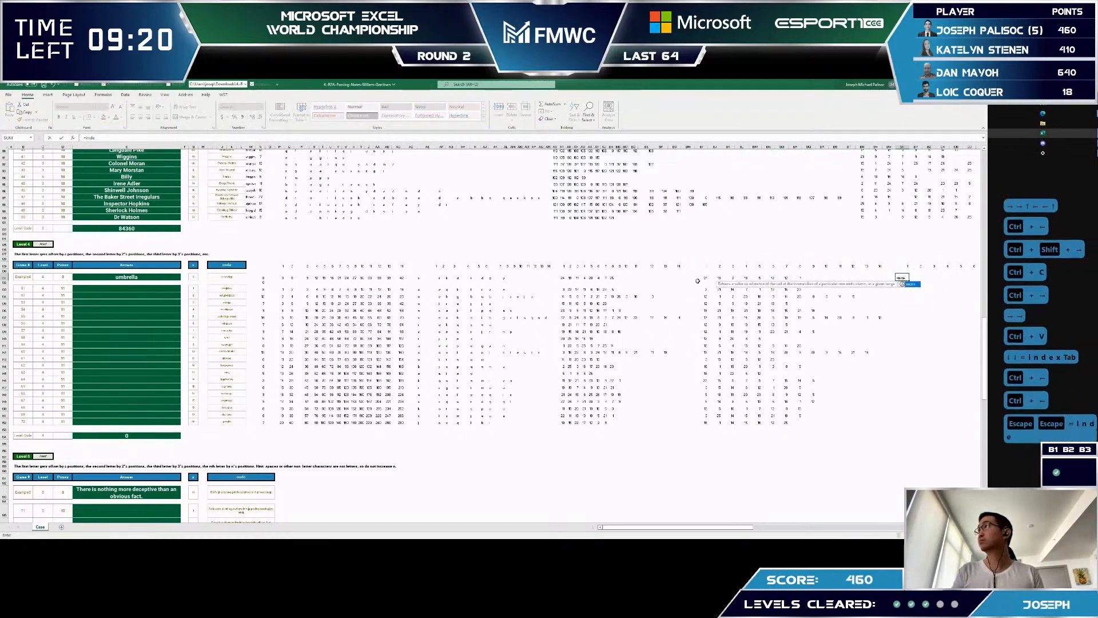
key(Tab)
text(lower)
key(Down)
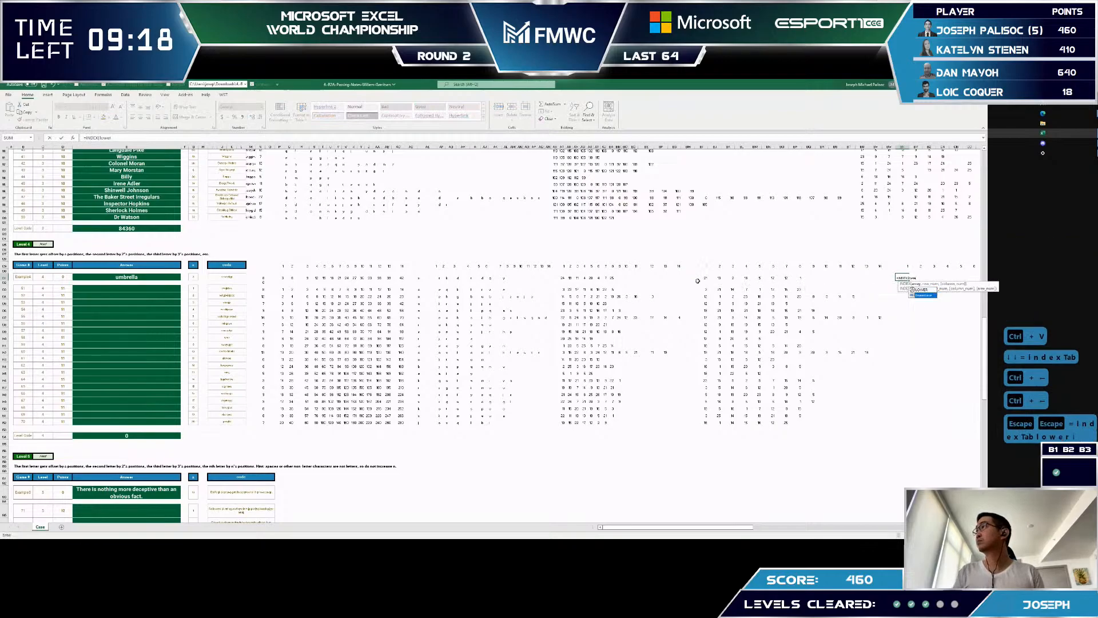
key(Tab)
text(,)
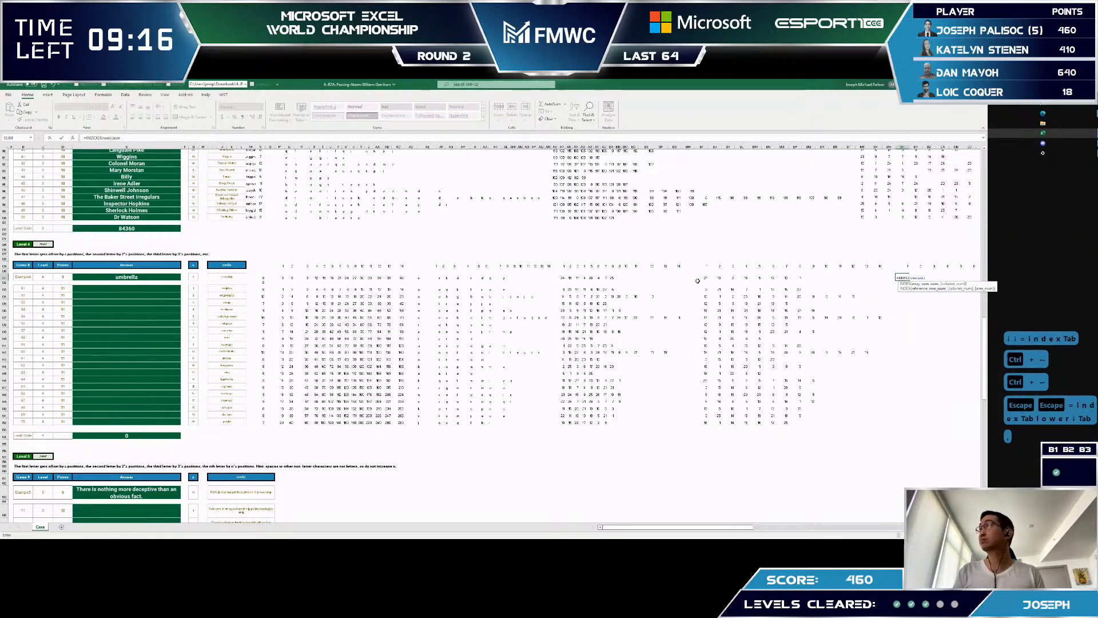
key(ctrl+Left)
key(ctrl+Left)
text())
key(Return)
- Fill the INDEX formula across the Level 4 example row under the 14 position headers
key(Up)
key(Up)
key(Up)
key(ctrl+Left)
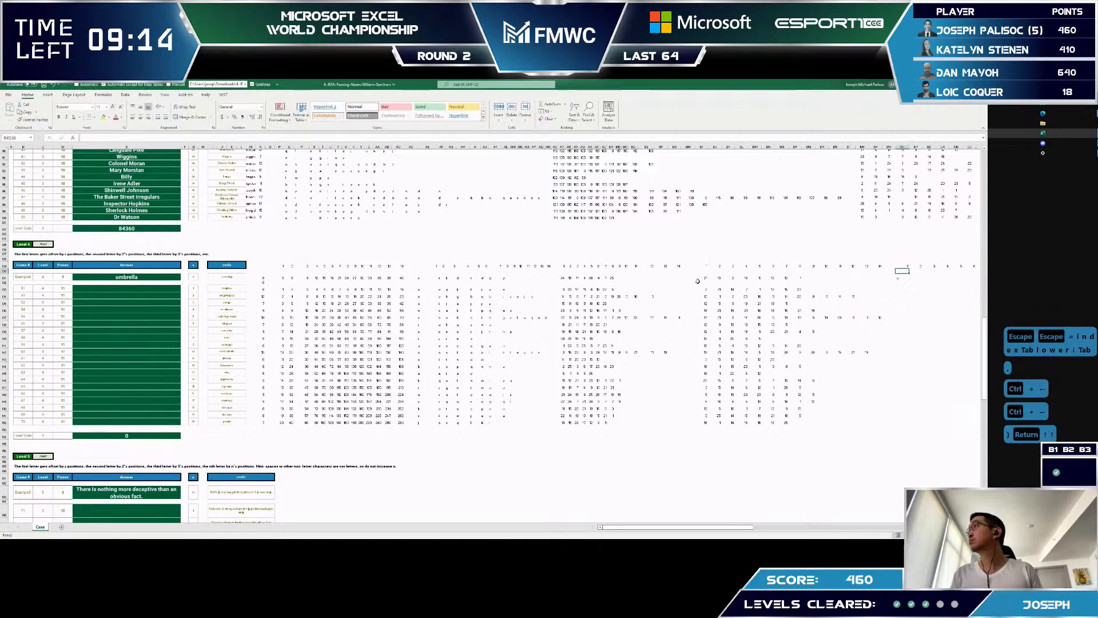
key(Down)
key(Down)
key(ctrl+shift+Left)
key(ctrl+r)
key(ctrl+Down)
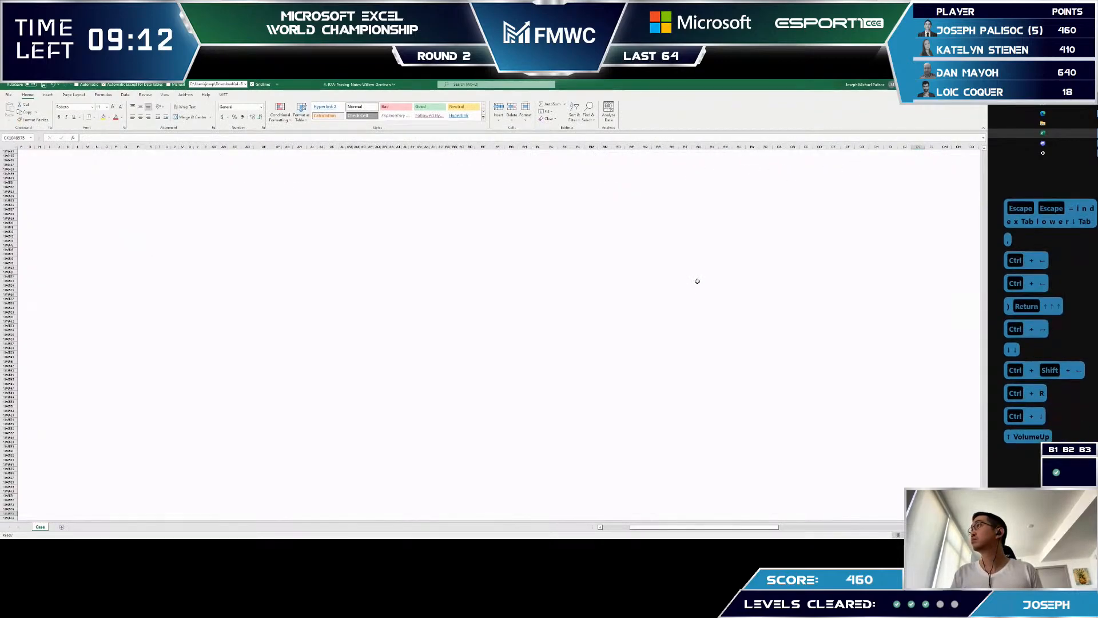
key(Up)
key(ctrl+Up)
key(Left)
key(ctrl+Left)
key(ctrl+shift+Left)
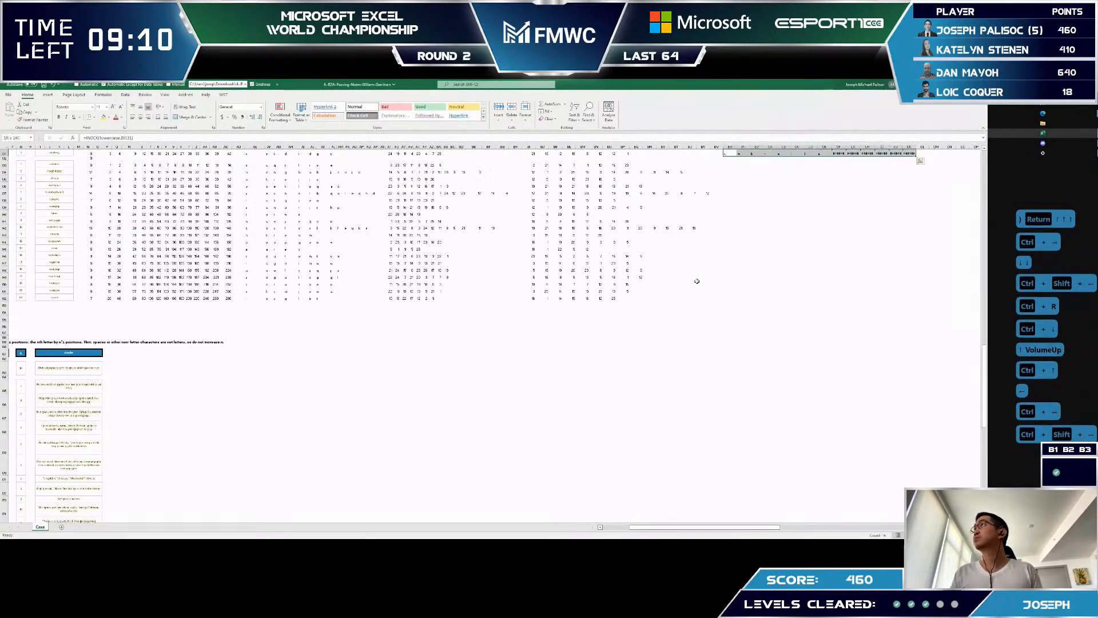
- Fill the example row's INDEX formulas down through all the Level 4 game rows
key(Escape)
key(Escape)
key(Down)
key(Left)
key(Left)
key(Right)
key(Up)
key(Left)
key(ctrl+shift+Left)
key(ctrl+alt+shift+d)
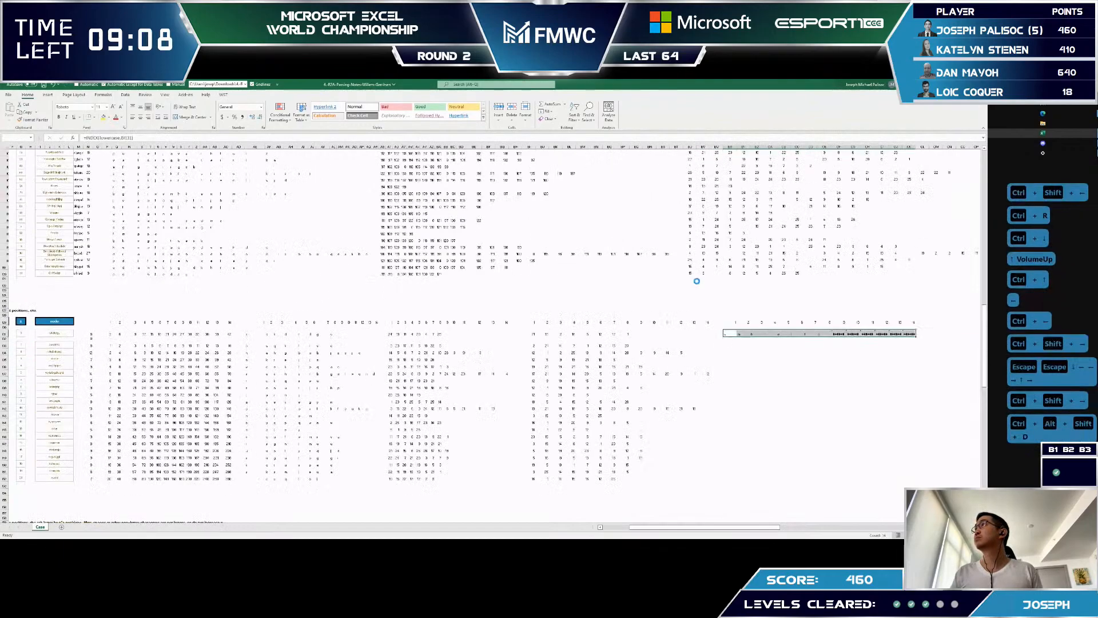
key(Escape)
key(Escape)
key(Escape)
key(Down)
key(Left)
key(Up)
key(ctrl+shift+Left)
key(ctrl+shift+Left)
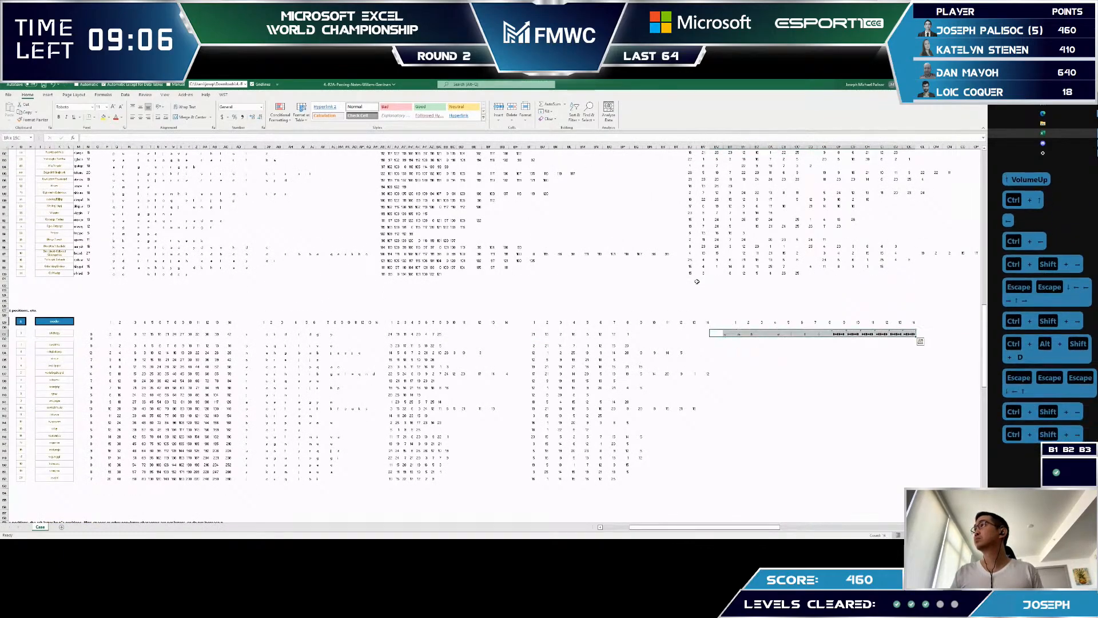
key(ctrl+shift+Left)
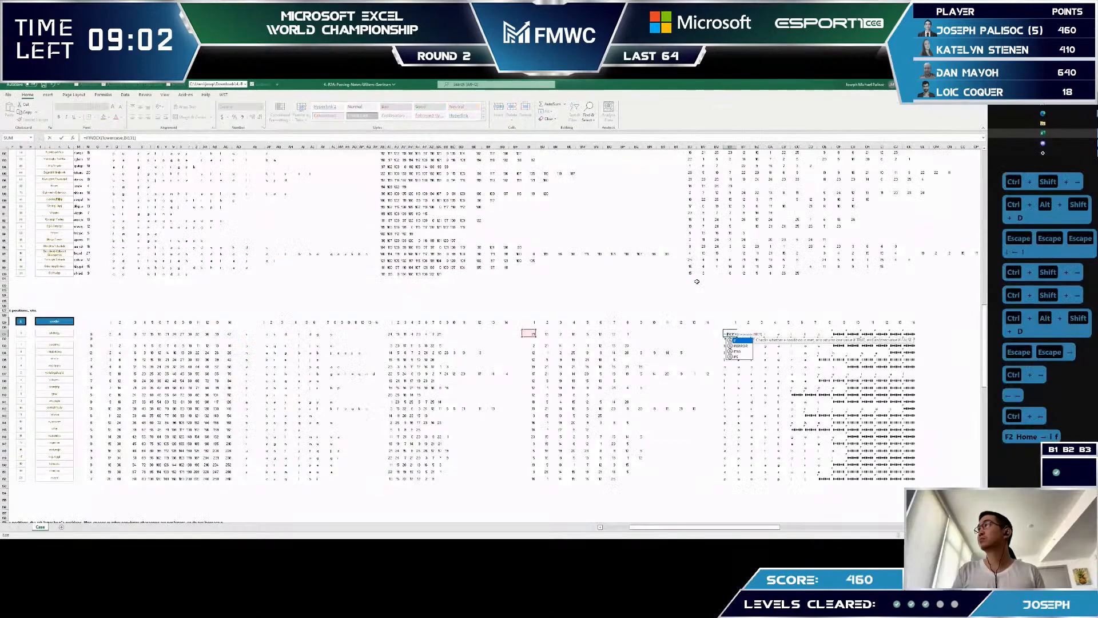
- Wrap the first INDEX formula in an IF that returns an empty text when the matching split code letter is empty
key(ctrl+Left)
key(ctrl+Left)
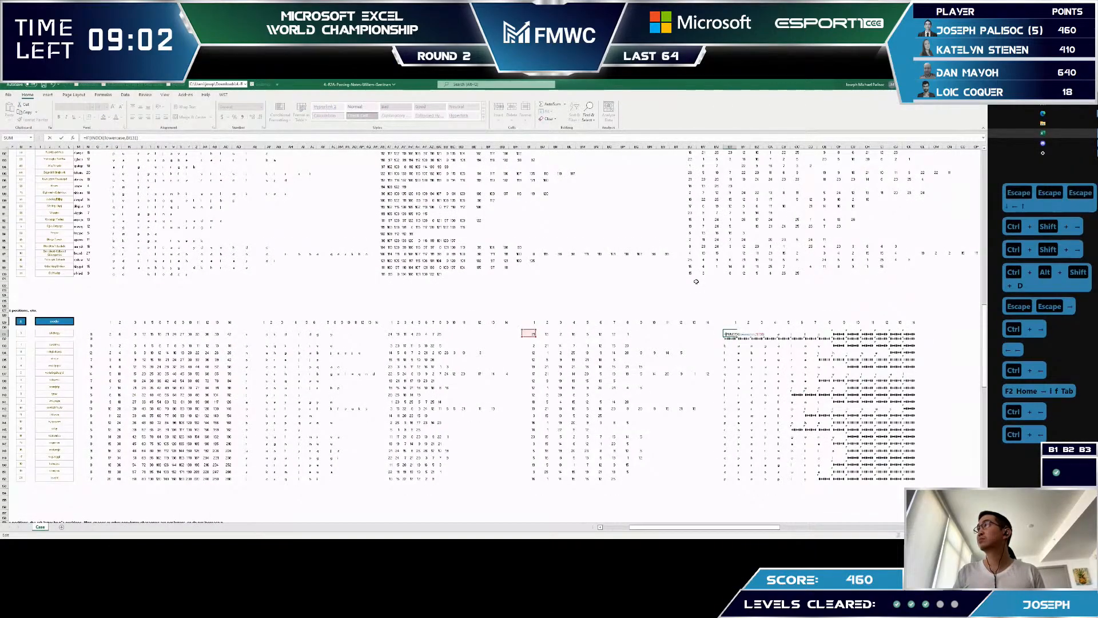
key(ctrl+Left)
key(ctrl+Left)
key(ctrl+Left)
key(ctrl+Left)
key(ctrl+Left)
key(ctrl+Left)
key(ctrl+Left)
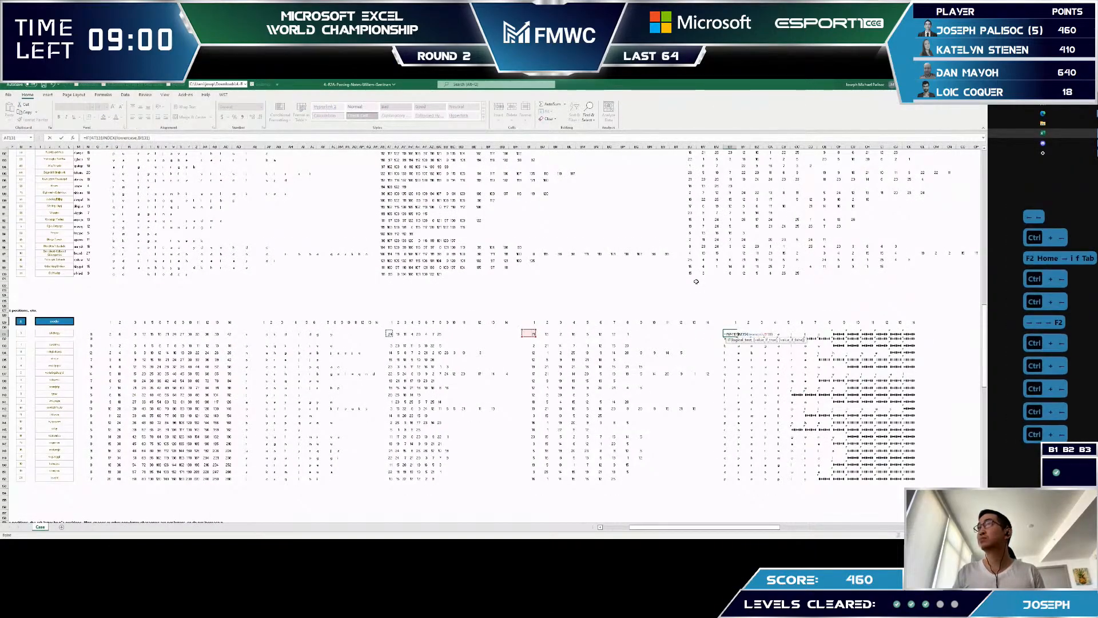
key(Right)
key(Right)
key(Right)
key(Right)
text(="","",)
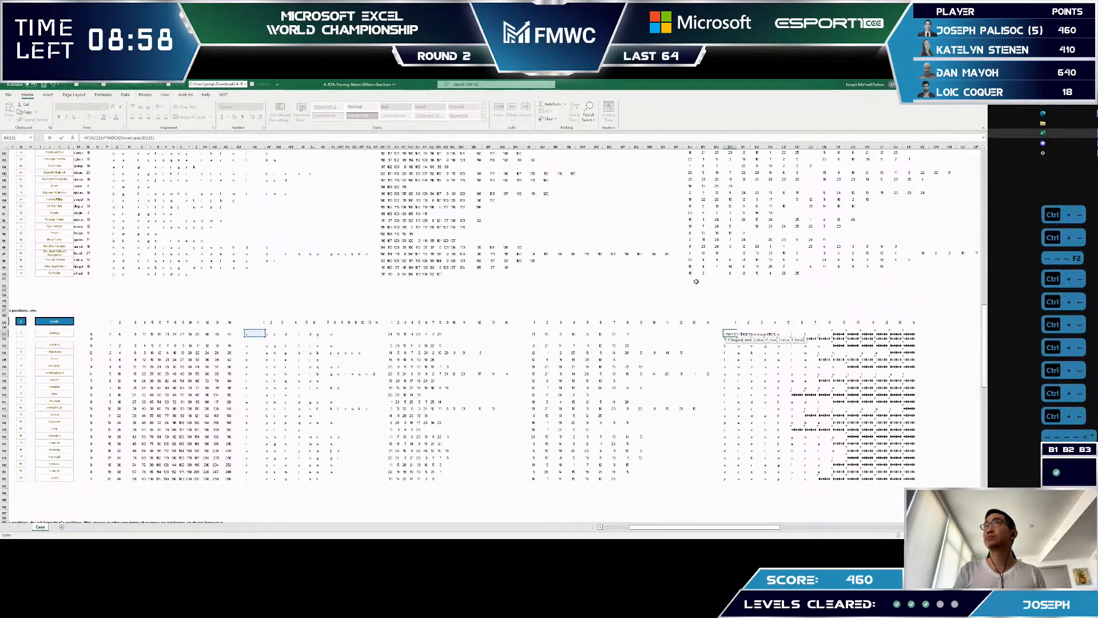
click(180, 137)
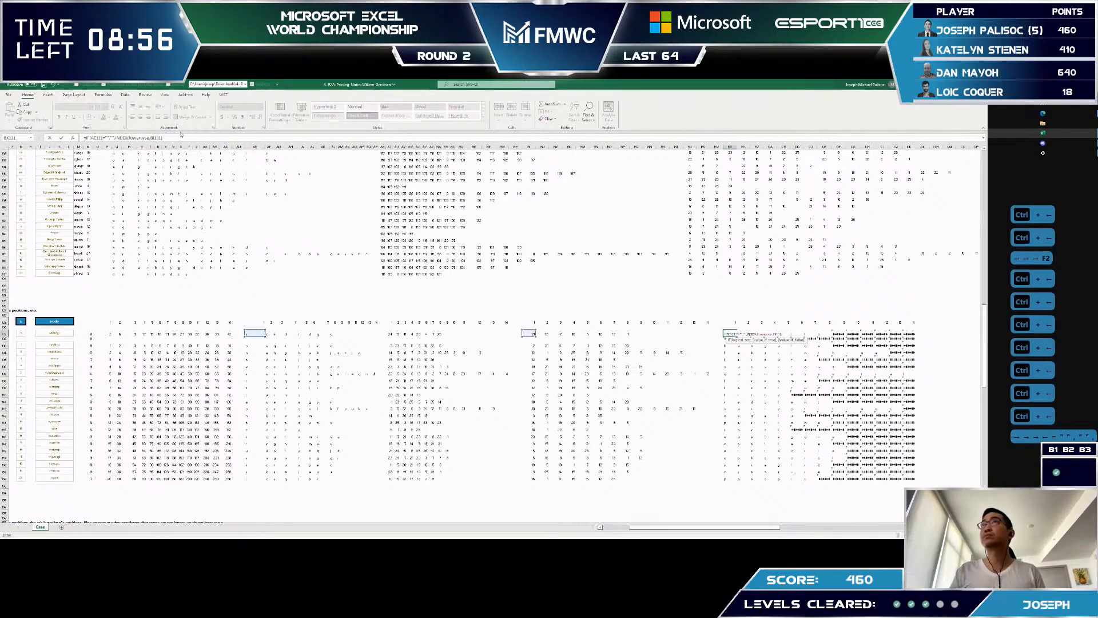
text())
key(Return)
- Fill the corrected IF and INDEX formula across all 14 positions and down every Level 4 row
key(Up)
key(ctrl+shift+Right)
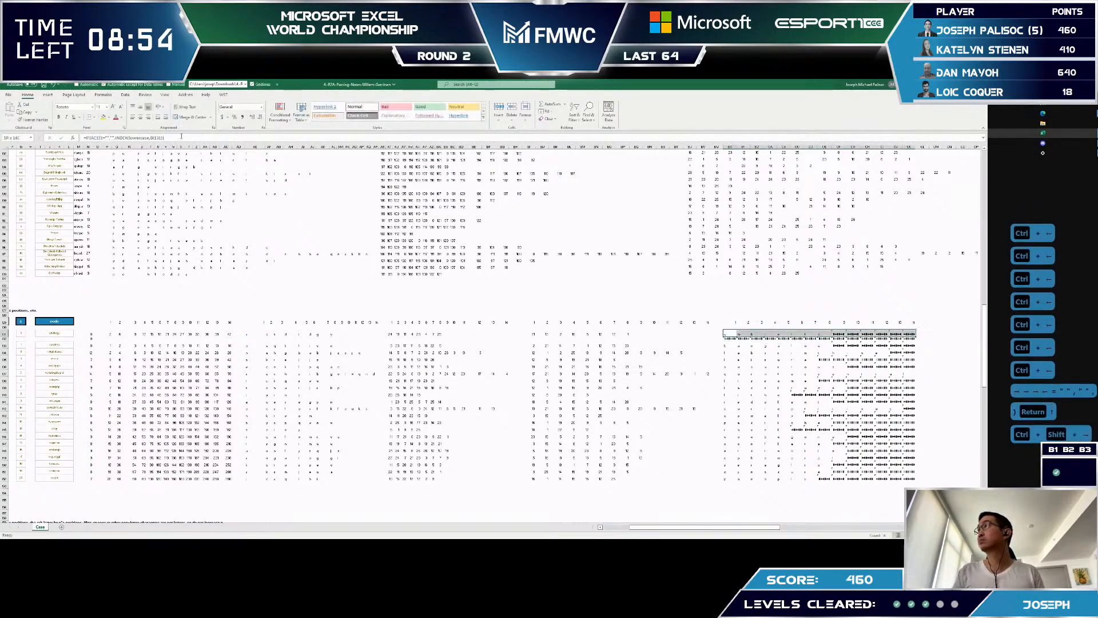
key(ctrl+shift+Down)
key(ctrl+r)
key(ctrl+d)
key(Down)
key(Up)
- Past the decoded letters in the example row, enter a CONCAT formula joining that row's 14 letters into one word
key(ctrl+Right)
key(Right)
key(Right)
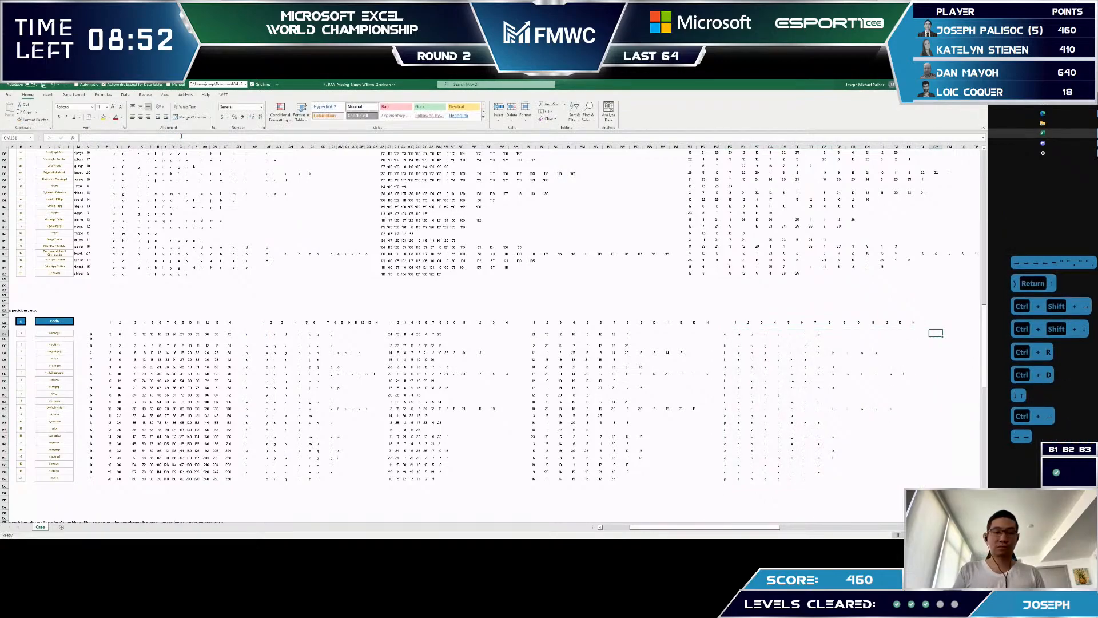
text(=concat)
key(Tab)
key(ctrl+Left)
key(ctrl+Left)
key(ctrl+shift+Right)
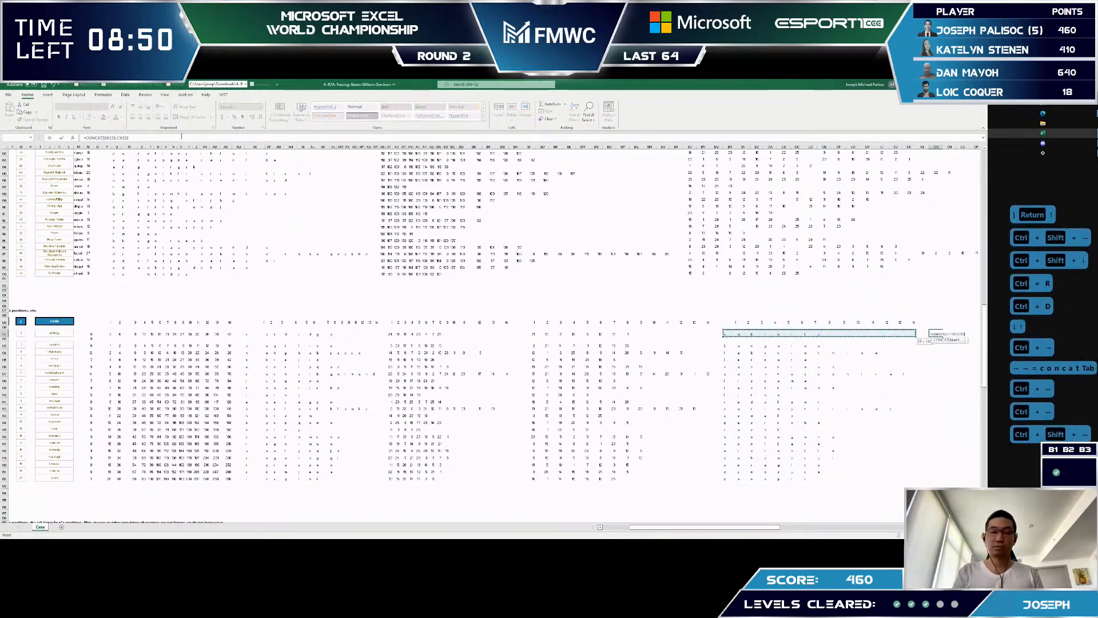
text())
key(Return)
- Fill the CONCAT formula down to the last Level 4 game row
key(Up)
key(Left)
key(Left)
key(ctrl+Down)
key(Right)
key(Right)
key(ctrl+shift+Up)
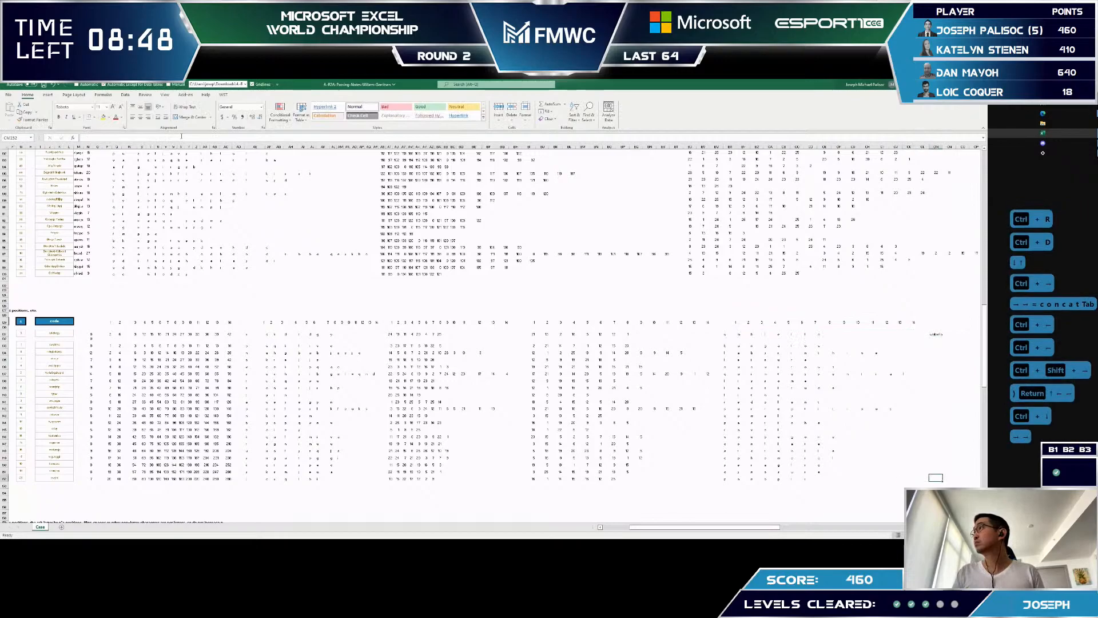
key(ctrl+d)
key(Down)
key(Up)
- Copy the joined words of the Level 4 game rows and paste them as values into the Level 4 Answer column
key(ctrl+Up)
key(Down)
key(ctrl+c)
key(ctrl+Left)
key(ctrl+Left)
key(ctrl+Left)
key(ctrl+Left)
key(ctrl+Left)
key(ctrl+Left)
key(ctrl+Left)
key(ctrl+Left)
key(ctrl+Left)
key(ctrl+Left)
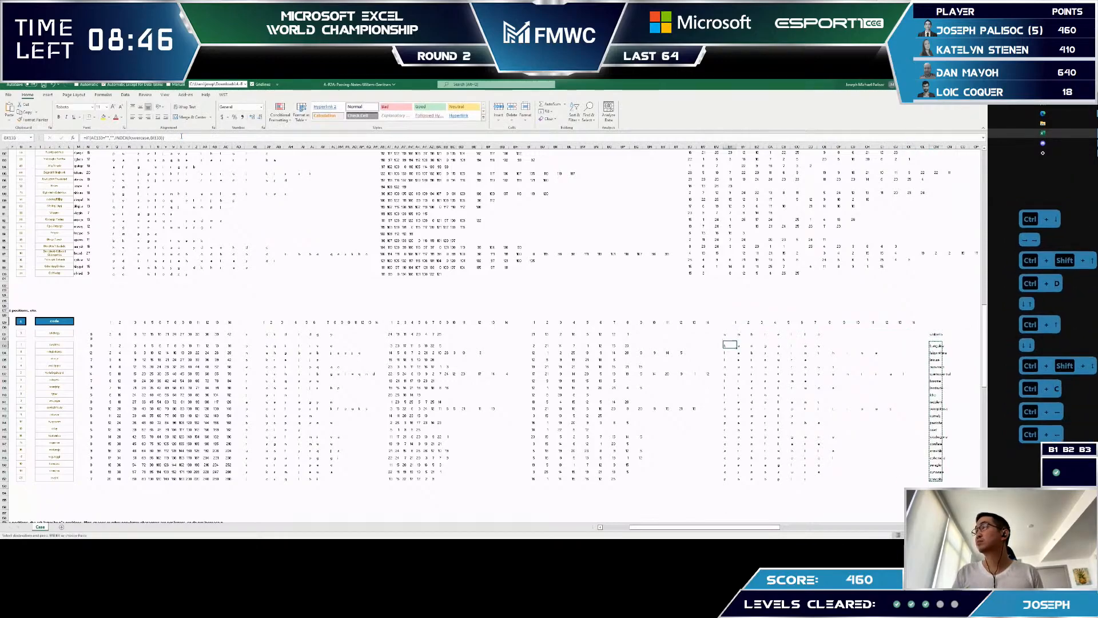
key(Right)
key(Right)
key(Right)
key(alt+e)
key(s)
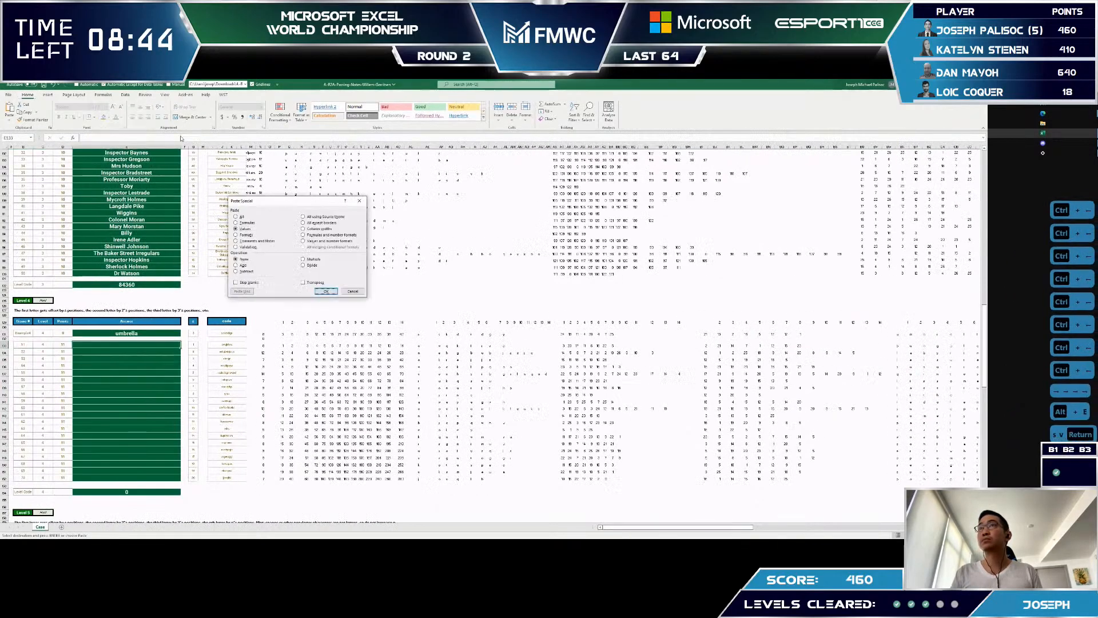
key(v)
key(Return)
- Switch to the answer submission window and paste the copied Level 4 result there
key(alt+Tab)
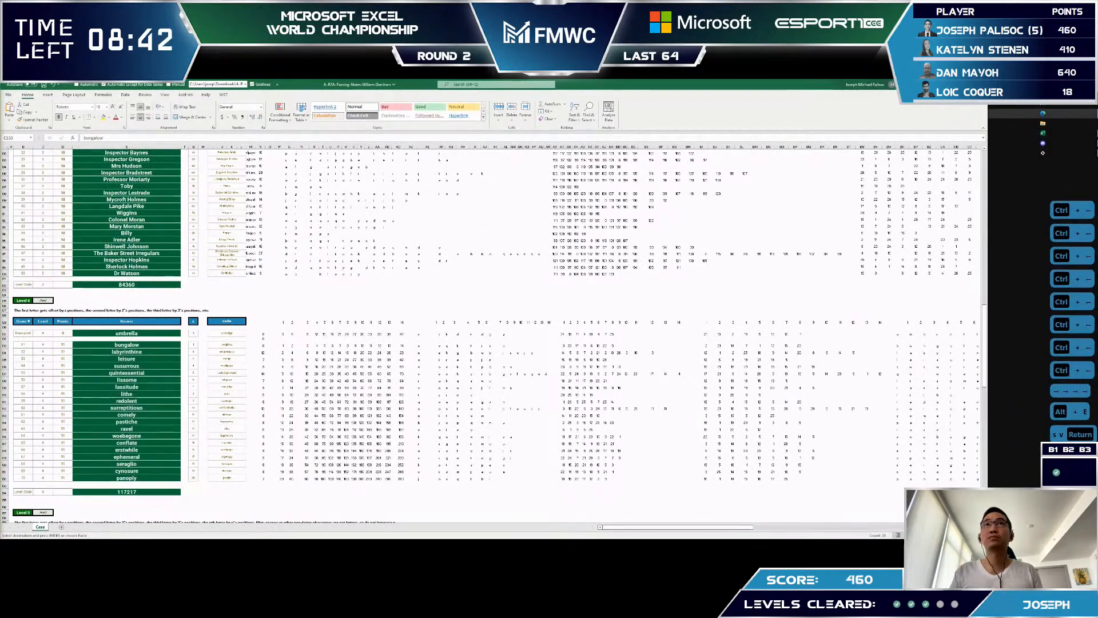
key(ctrl+v)
key(ctrl+c)
key(Escape)
key(Escape)
key(Escape)
key(Escape)
key(Escape)
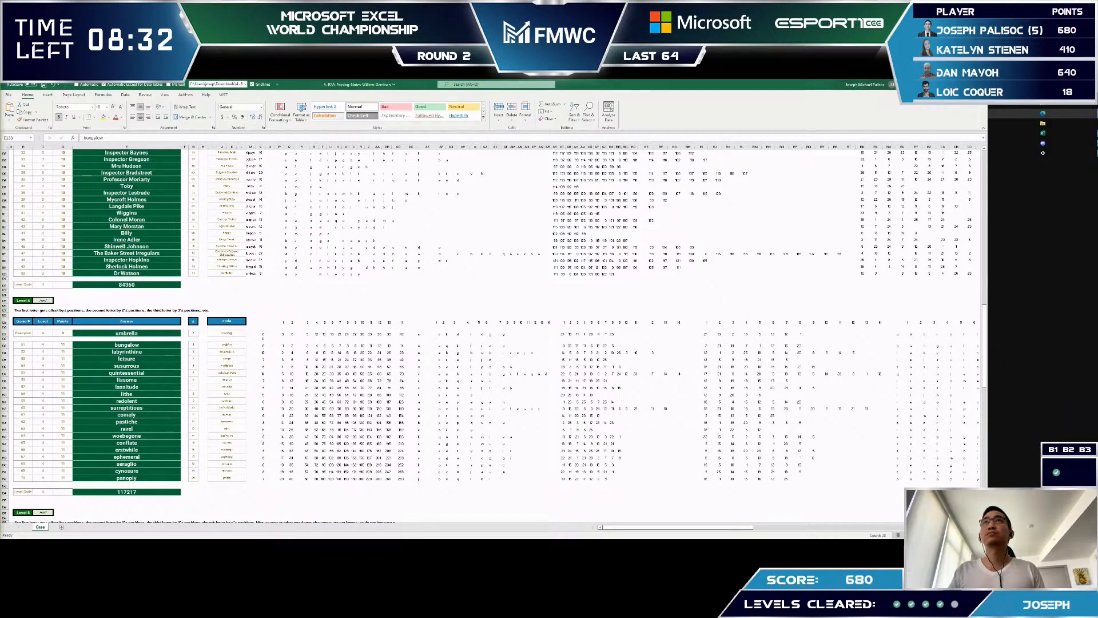
key(F2)
key(Escape)
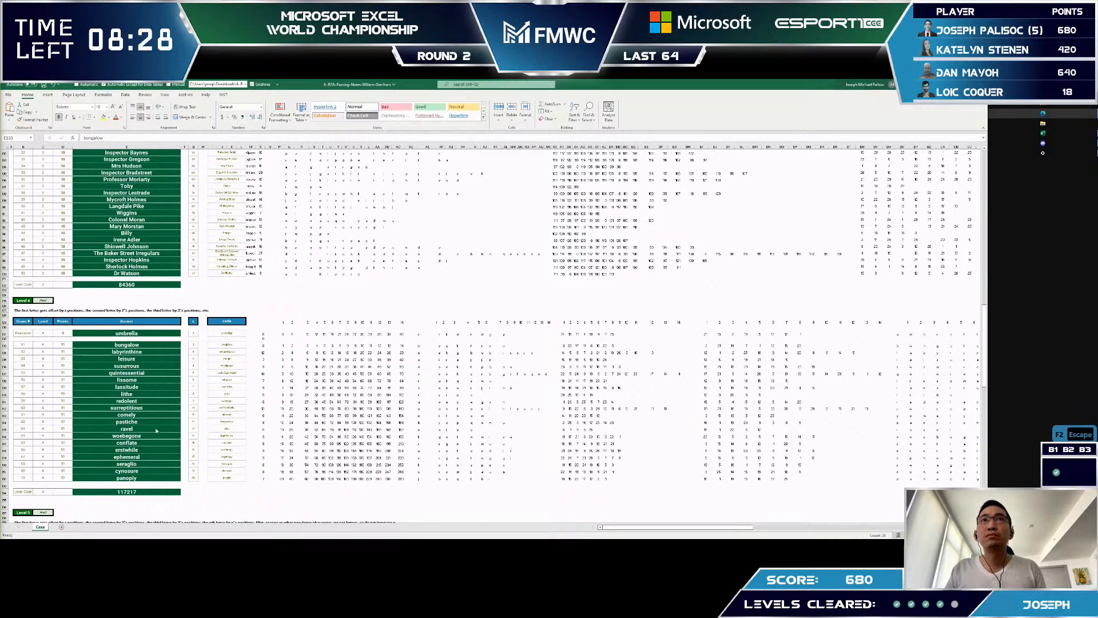
key(ctrl+shift+Down)
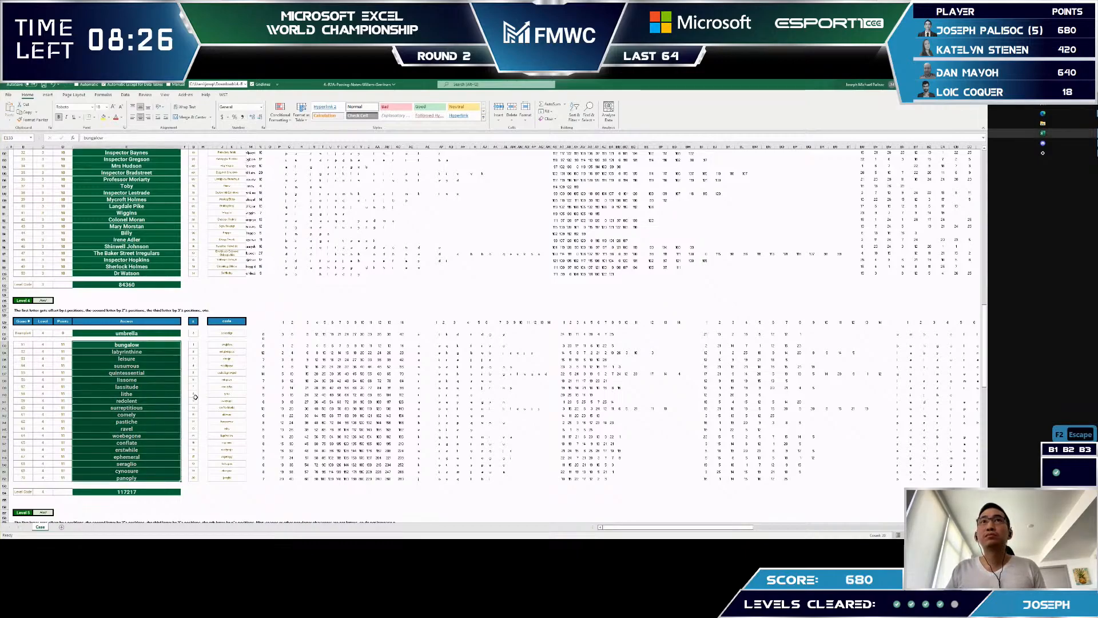
scroll(133, 390, down, 3)
click(134, 355)
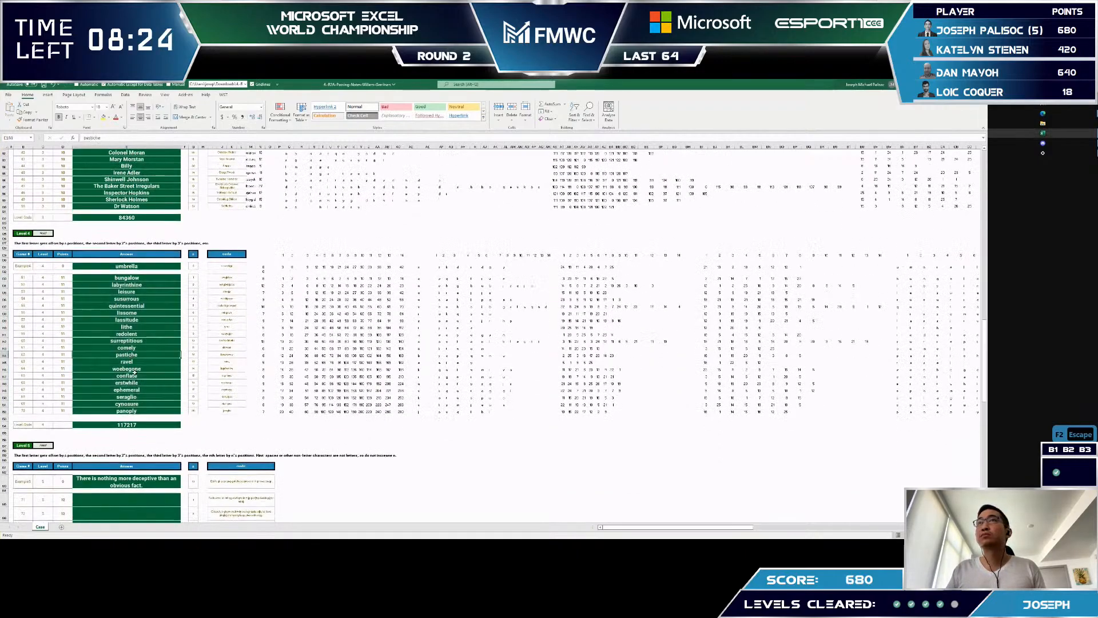
- Go to the Level 5 section and select the cell beside its example code
scroll(126, 410, down, 8)
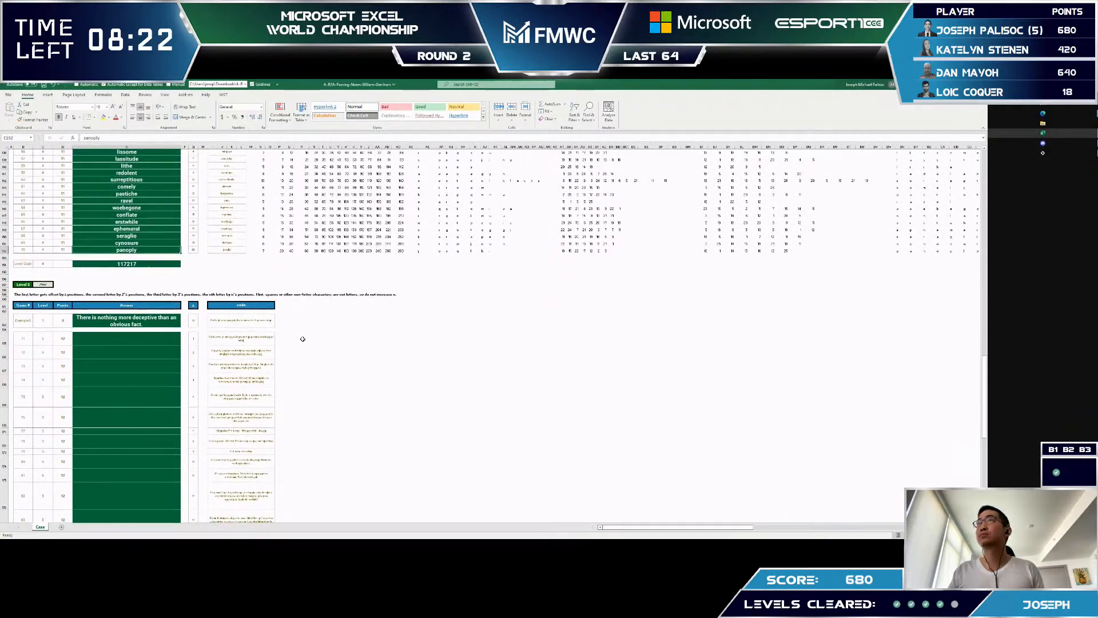
click(289, 320)
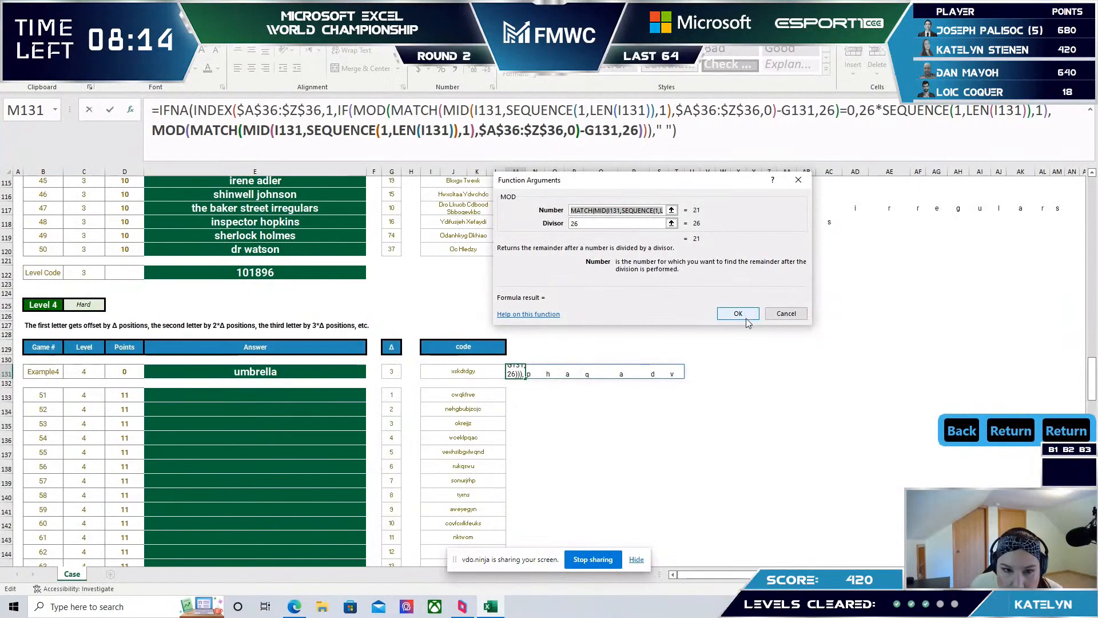
click(738, 313)
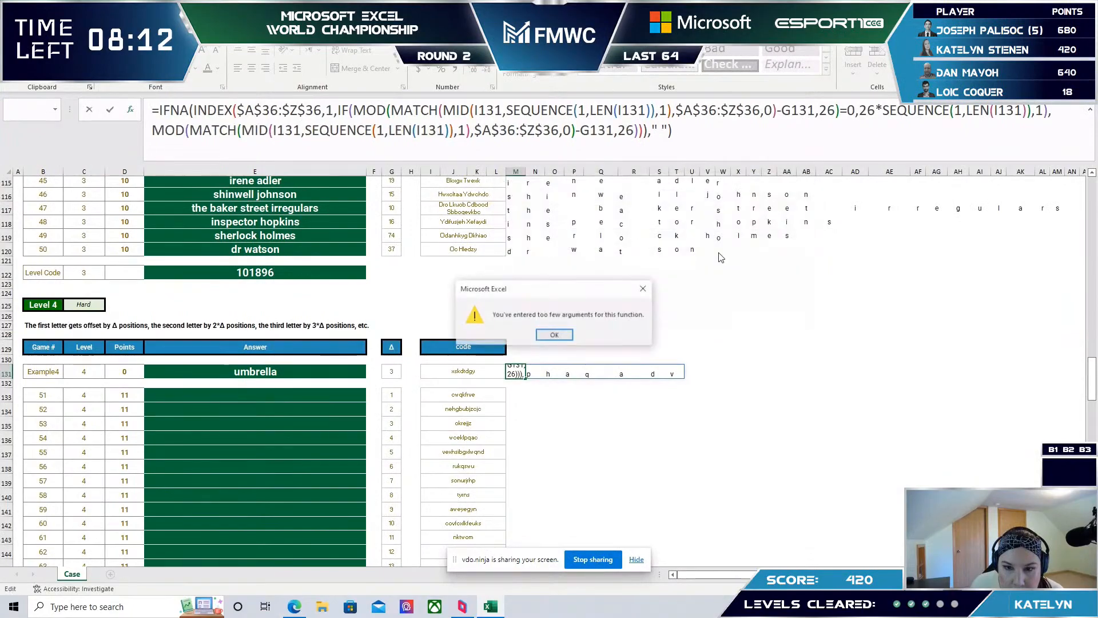
key(Return)
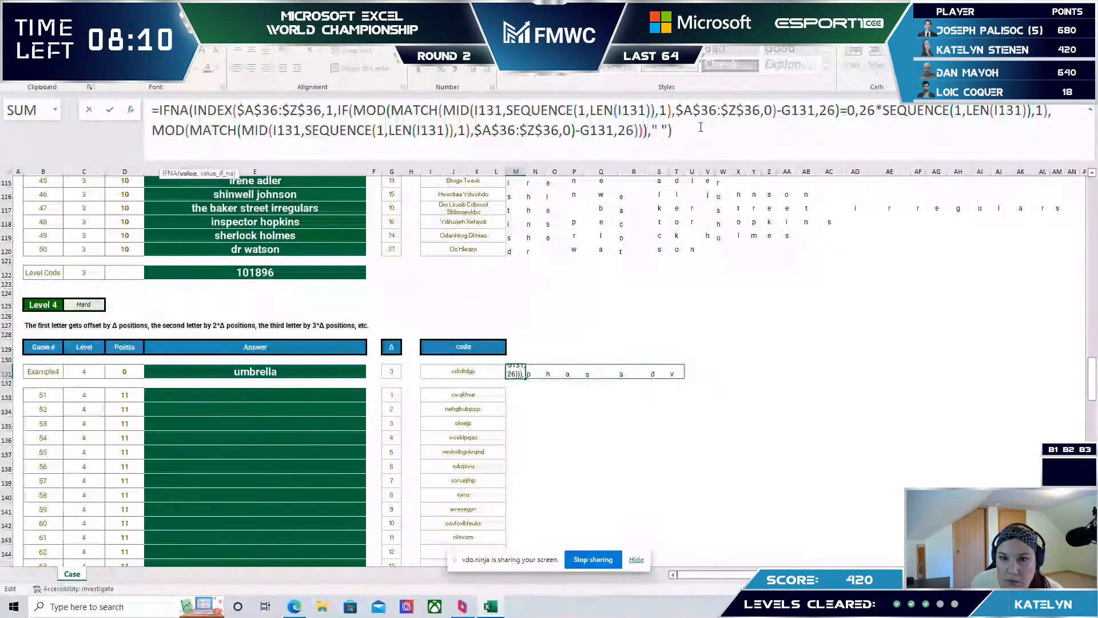
click(635, 131)
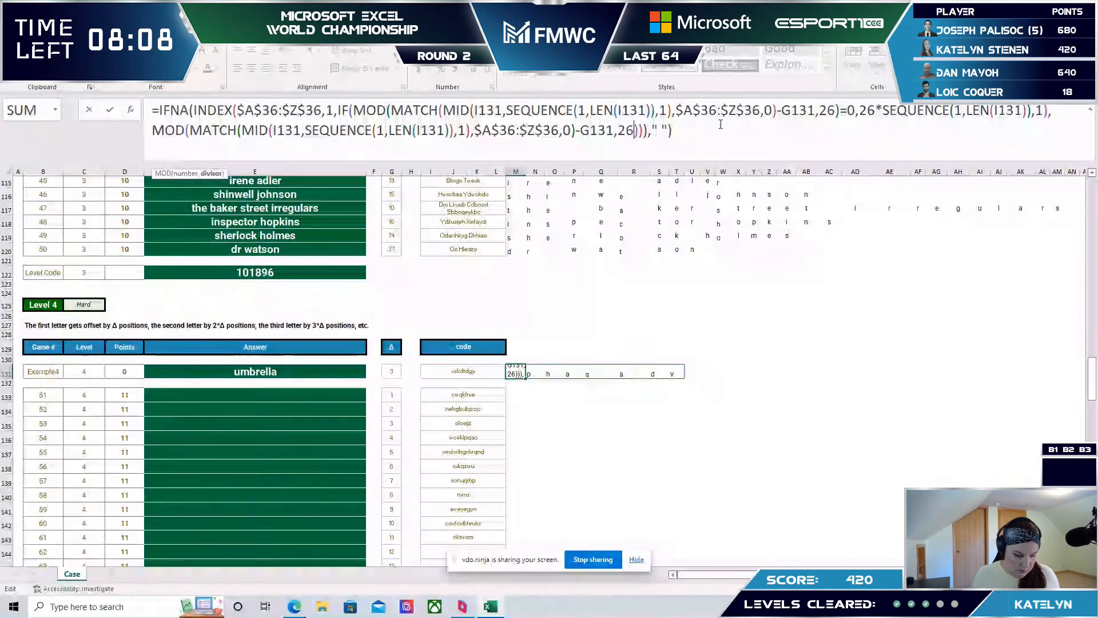
key(Right)
text(*SEQU)
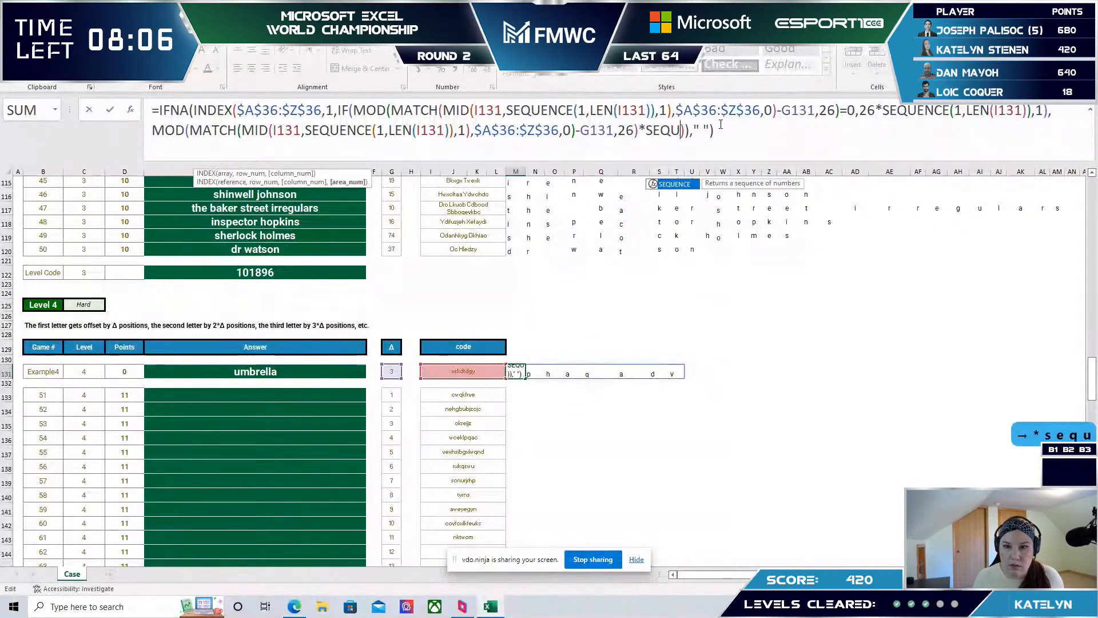
text(ENCE()
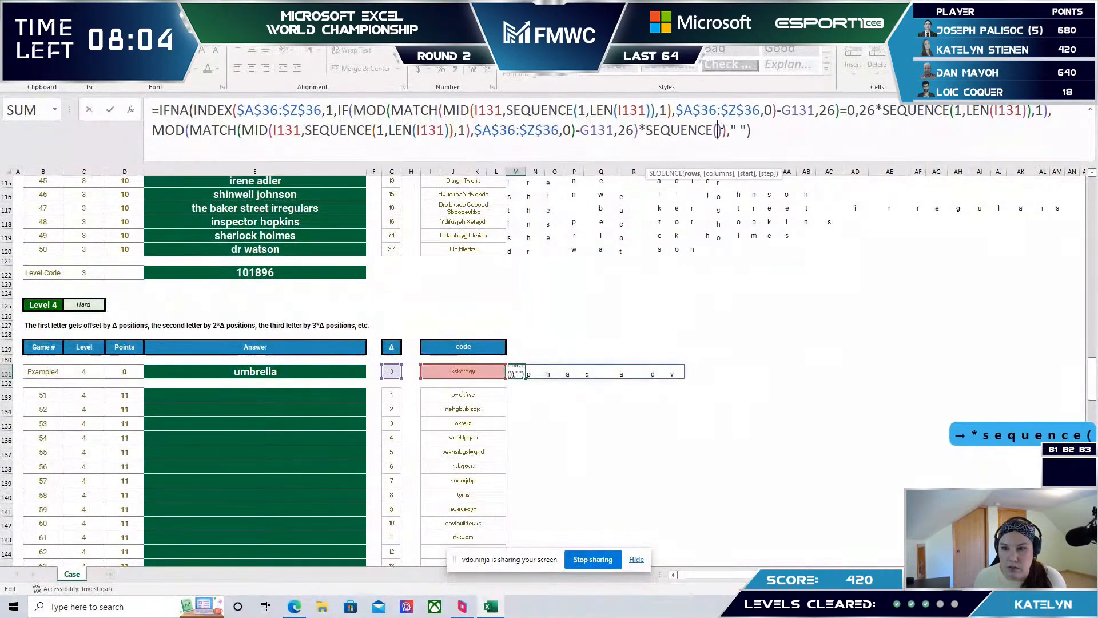
key(BackSpace)
drag(824, 155, 163, 109)
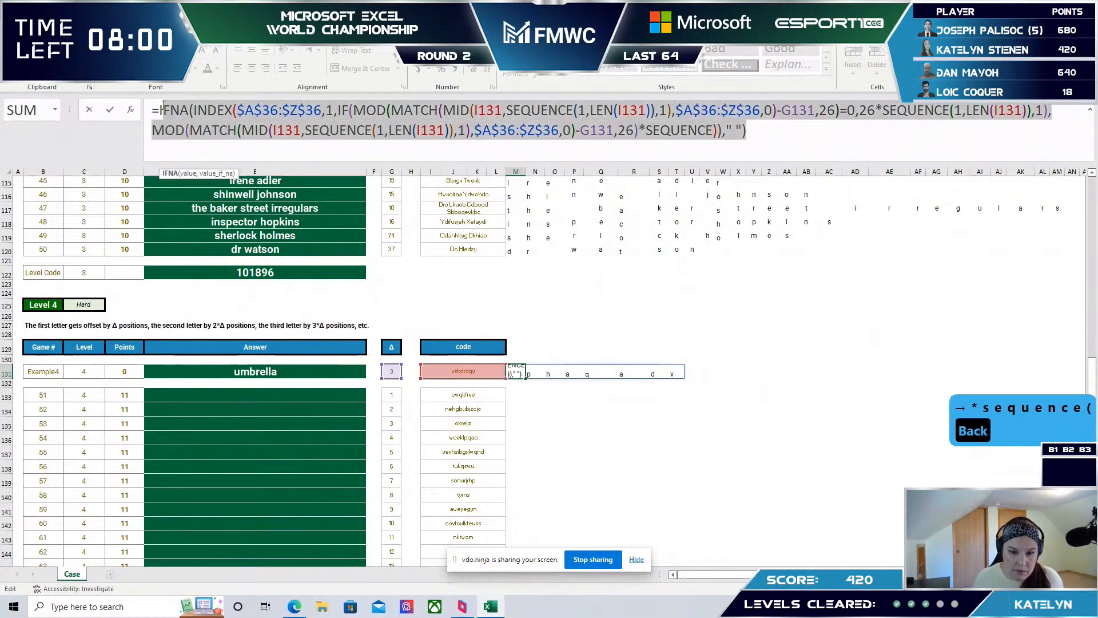
key(BackSpace)
key(BackSpace)
key(Return)
key(Up)
key(Delete)
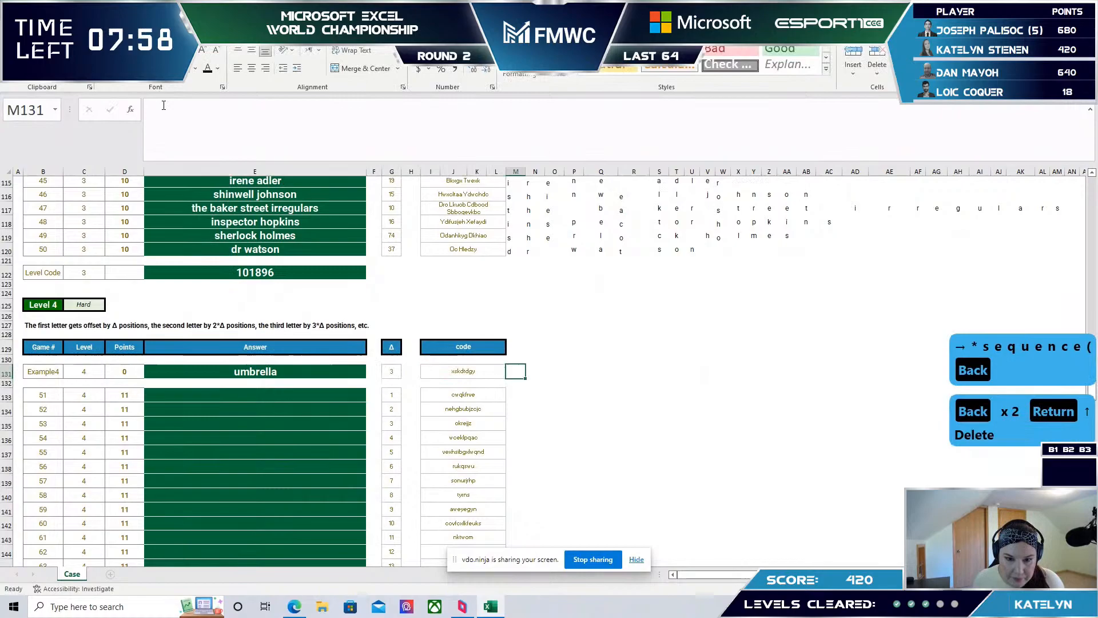
- Copy the decoding formula from the last Level 3 game row into the Level 4 example row beside its code
click(510, 249)
key(ctrl+c)
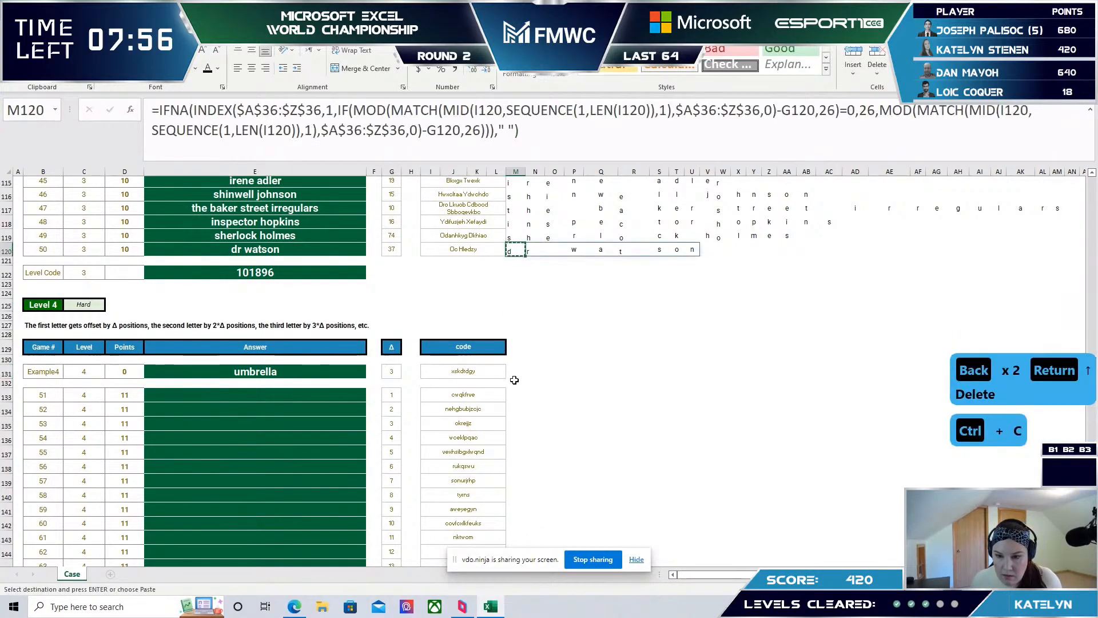
click(515, 379)
key(Up)
key(ctrl+v)
click(723, 371)
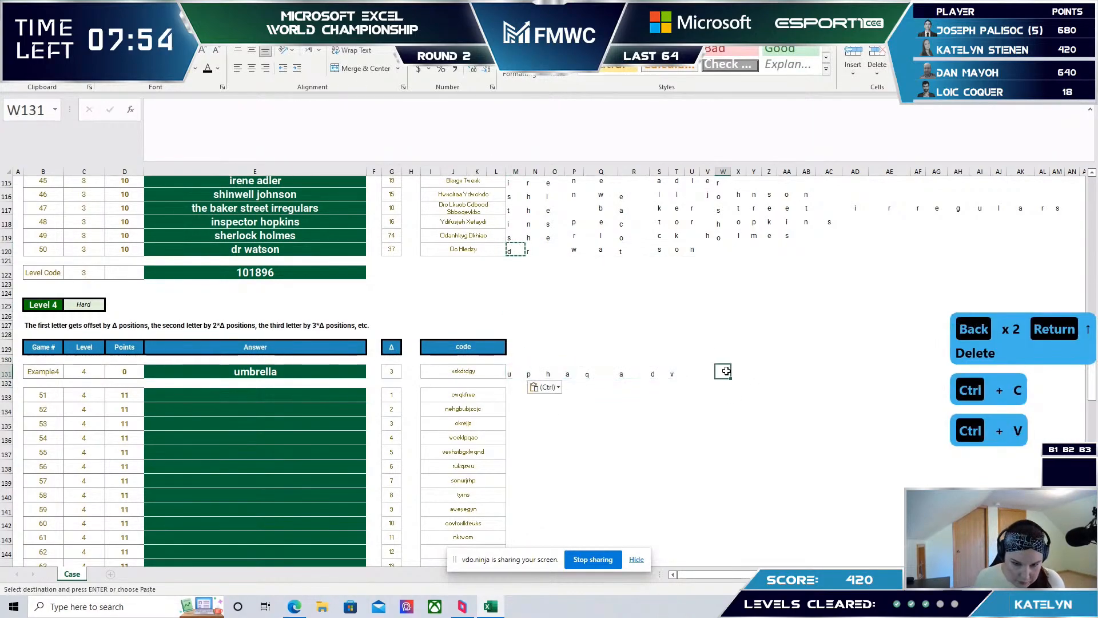
- In the Level 4 example formula, copy SEQUENCE(1,LEN(I131)) and use it to multiply the 26 returned when the MOD equals 0
double_click(519, 375)
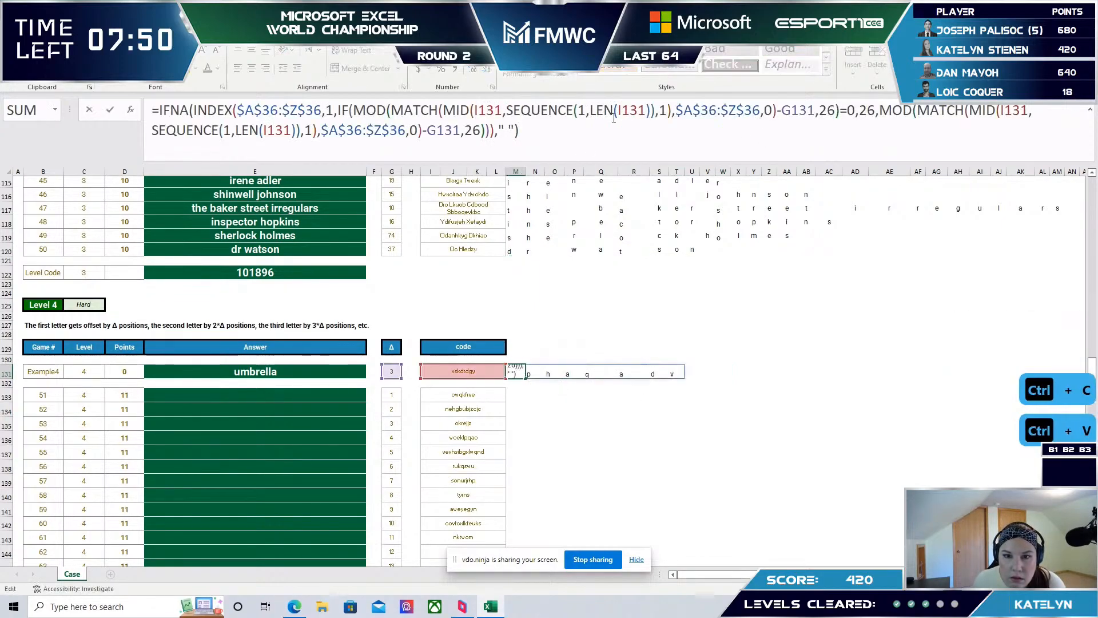
drag(672, 116, 510, 117)
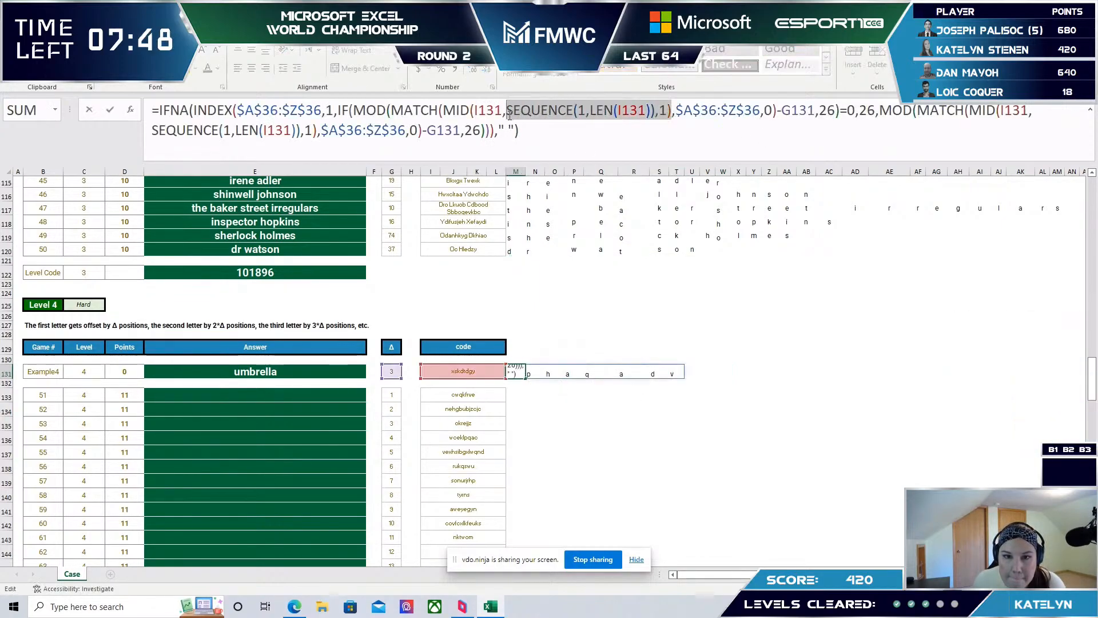
drag(656, 111, 512, 113)
key(ctrl+c)
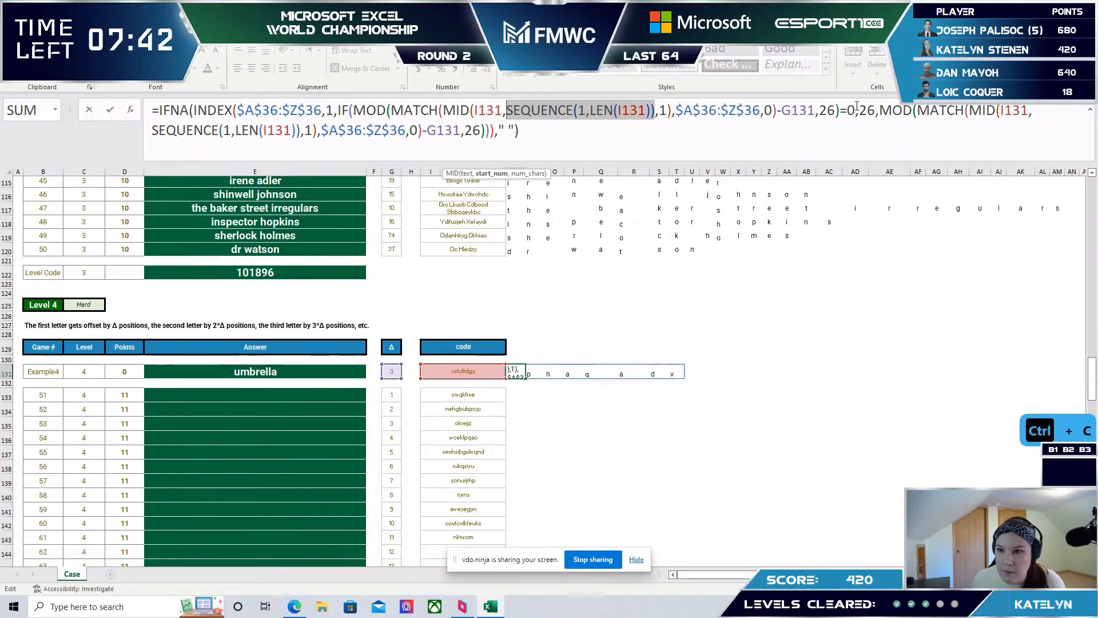
click(877, 111)
text(*)
key(ctrl+v)
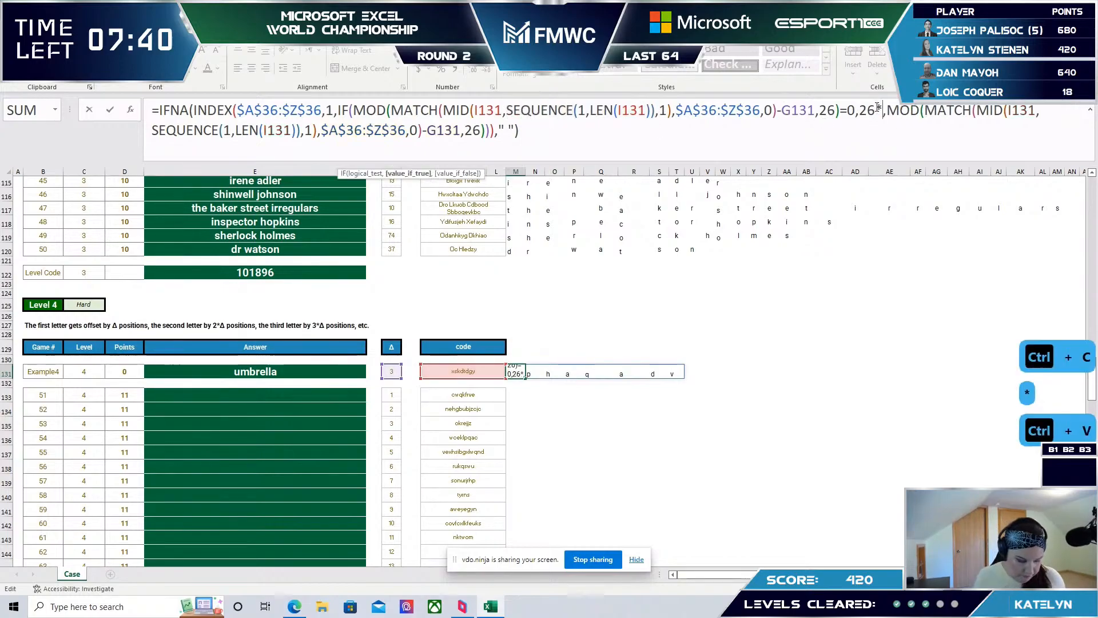
- Multiply the second MOD result in the example formula by SEQUENCE(1,LEN(I131)) and enter the formula
click(624, 132)
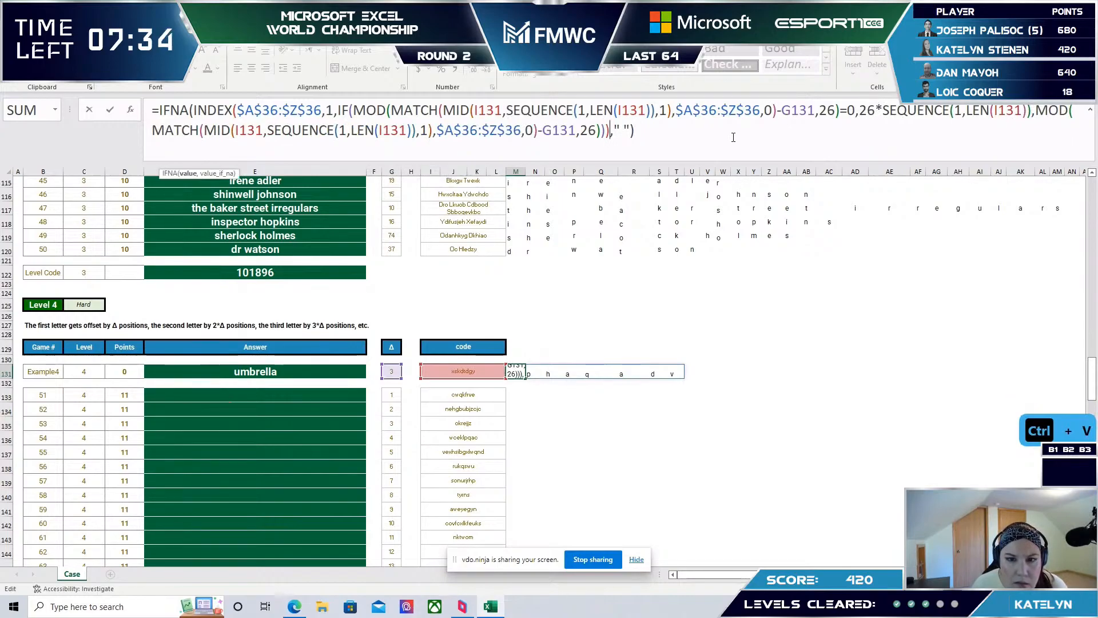
key(Left)
key(Left)
key(Left)
key(Left)
key(Left)
key(Left)
key(Left)
key(Left)
key(Left)
key(Right)
key(Right)
key(Right)
key(Right)
key(Right)
key(Right)
key(Right)
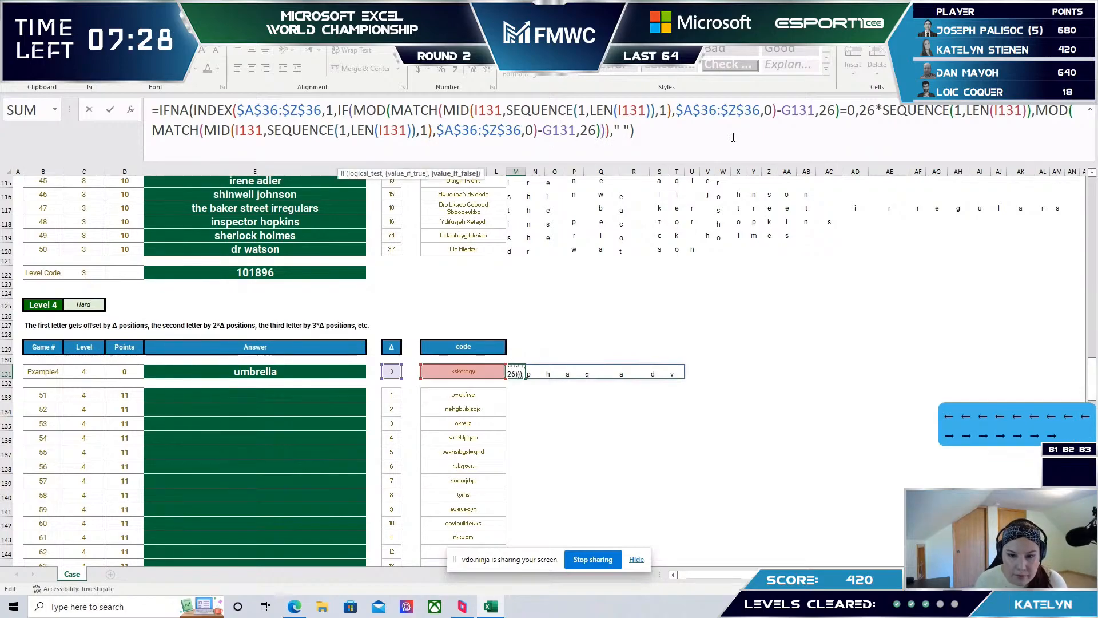
text(*)
key(ctrl+v)
key(Return)
key(Up)
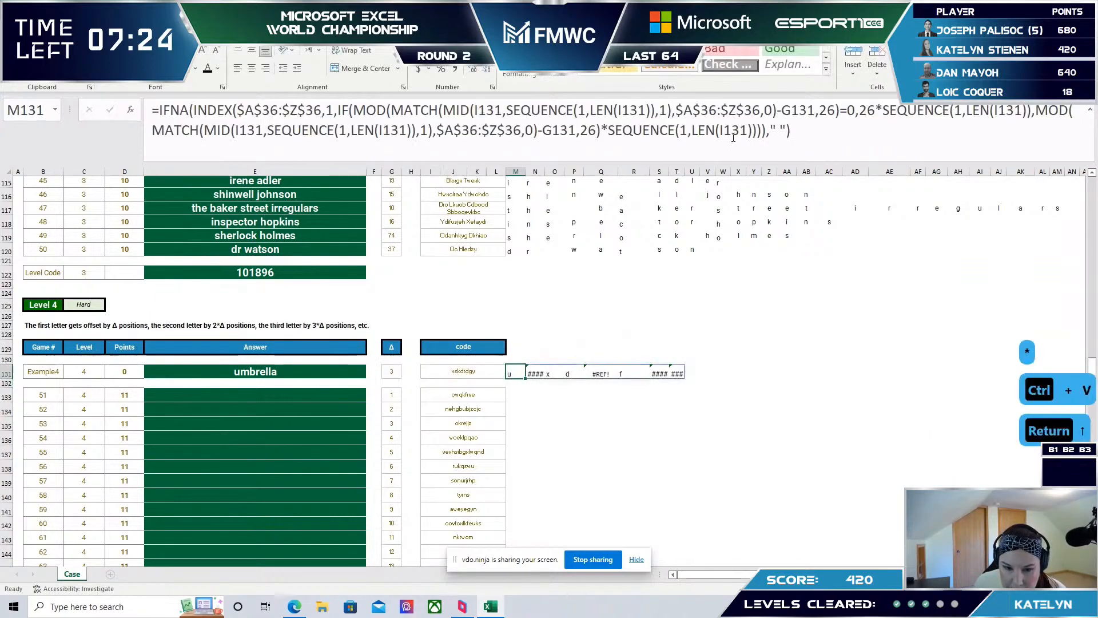
- Move the *SEQUENCE(1,LEN(I131)) factor inside the second MOD so it multiplies the G131 offset
drag(507, 372, 659, 369)
click(838, 142)
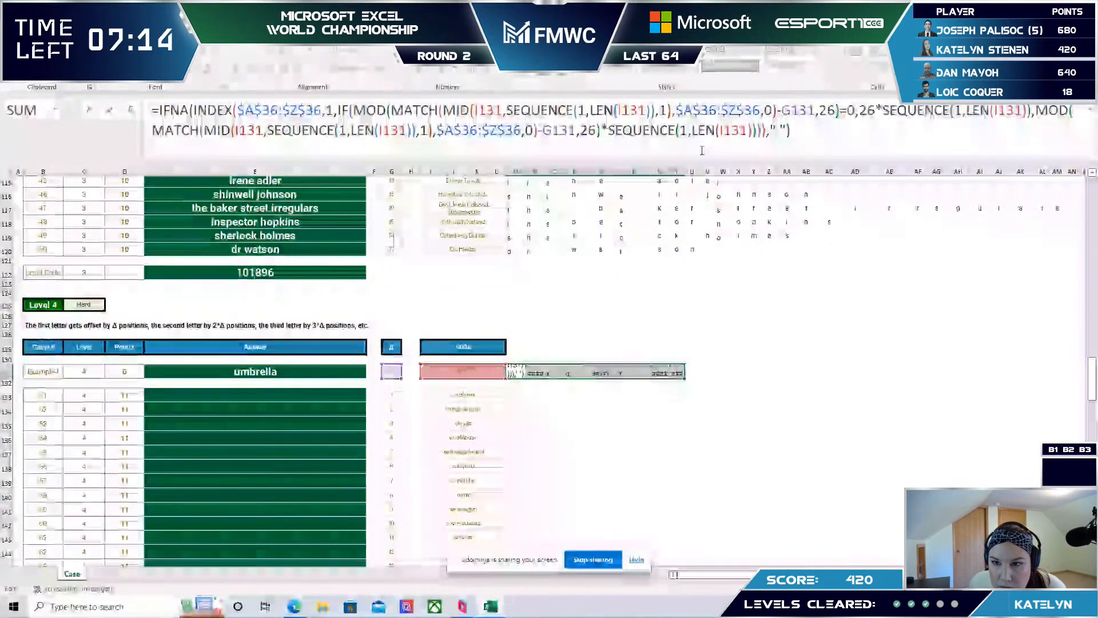
drag(602, 130, 760, 139)
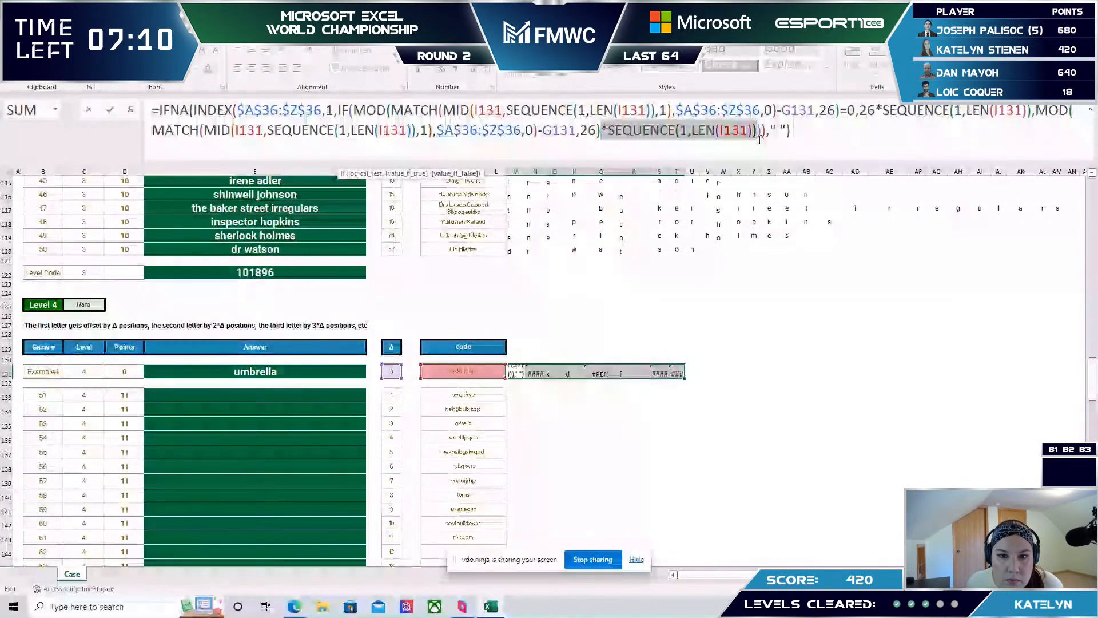
key(ctrl+x)
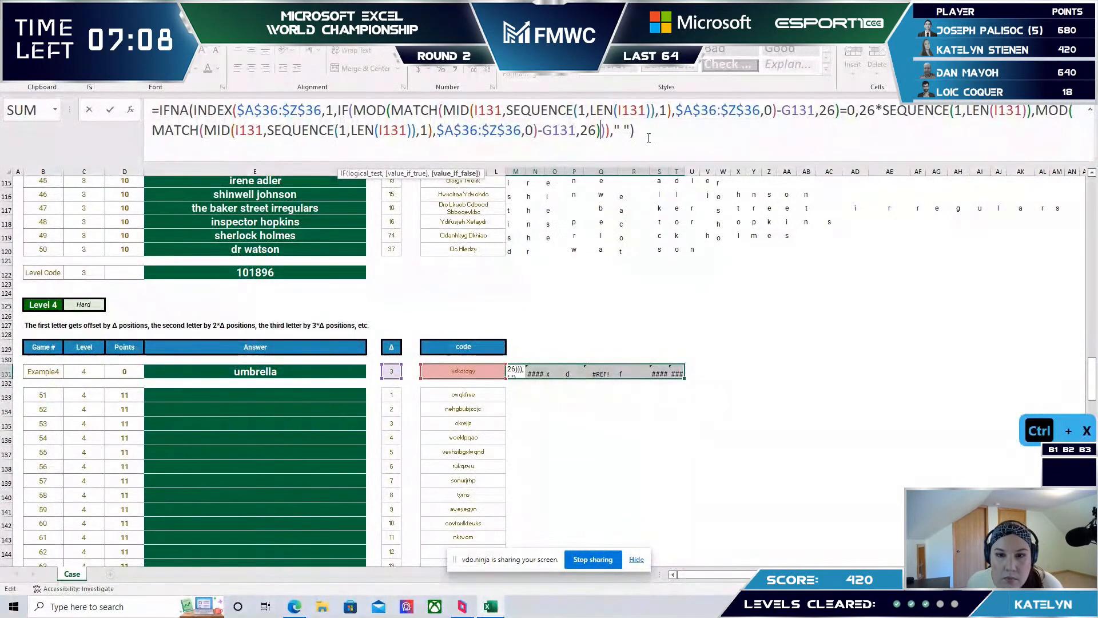
click(575, 131)
key(ctrl+v)
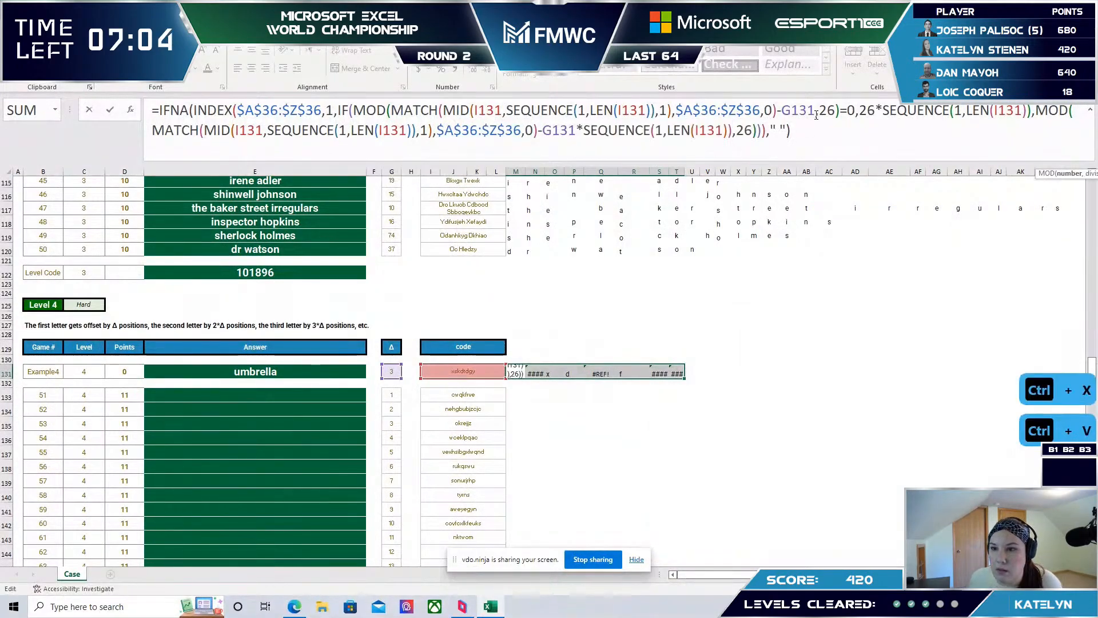
- Cut the SEQUENCE factor after the 26 and try it in the first MID's start position, deleting the misplaced text
drag(875, 110, 1028, 113)
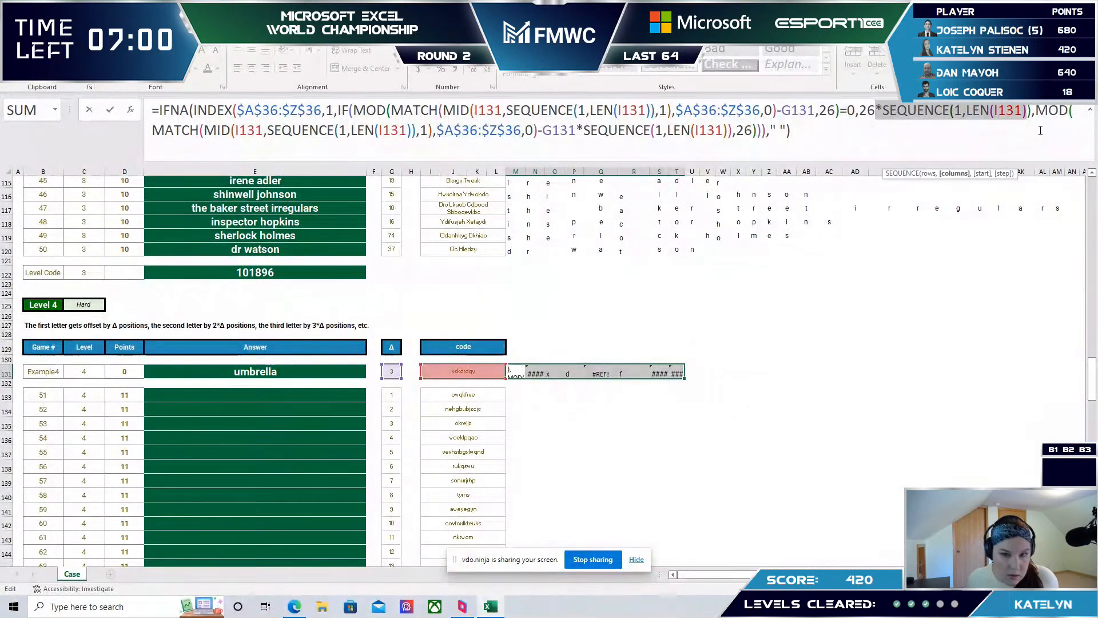
key(ctrl+x)
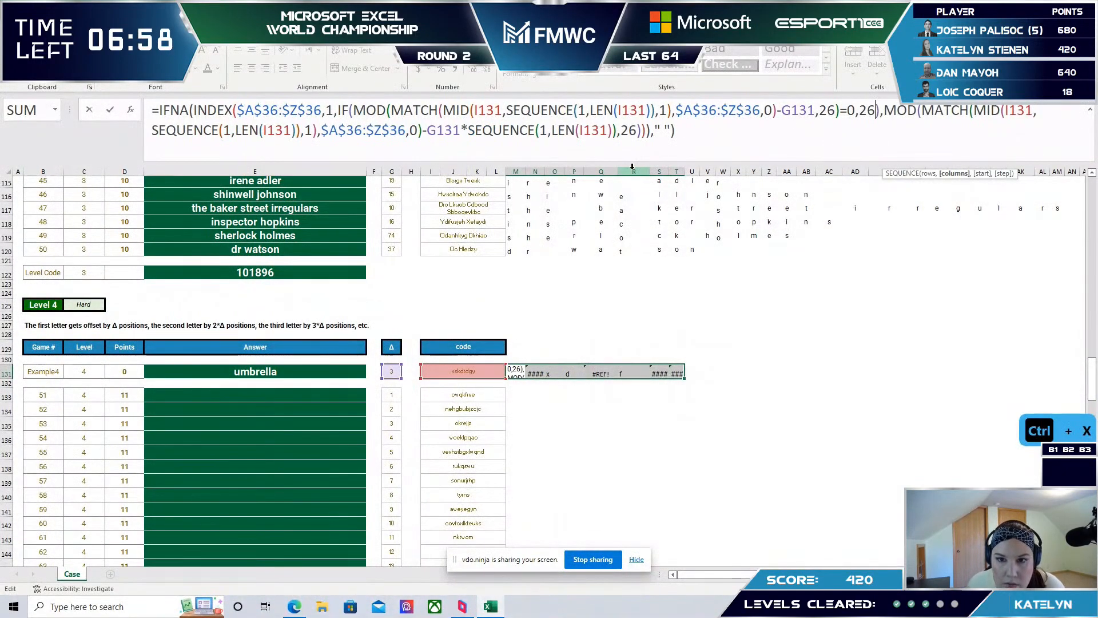
click(654, 111)
key(ctrl+v)
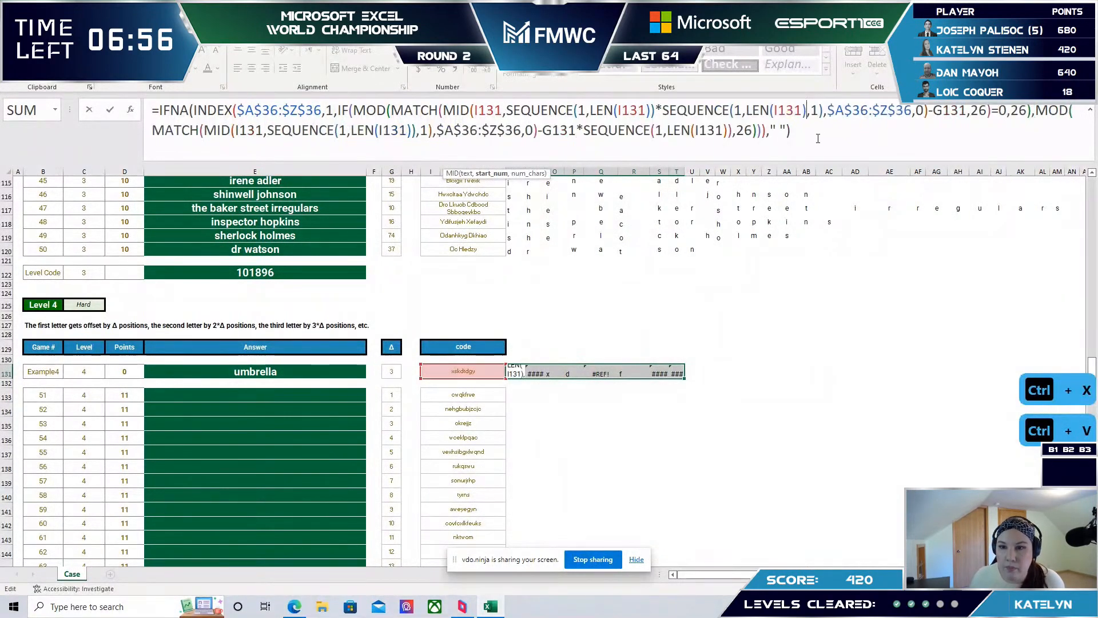
key(BackSpace)
key(BackSpace)
key(BackSpace)
key(BackSpace)
key(BackSpace)
key(BackSpace)
key(BackSpace)
key(BackSpace)
key(BackSpace)
key(BackSpace)
key(BackSpace)
- On the styles sheet, label the cells beside the coded phrase and the value beneath it "word" and "shift"
text(wor)
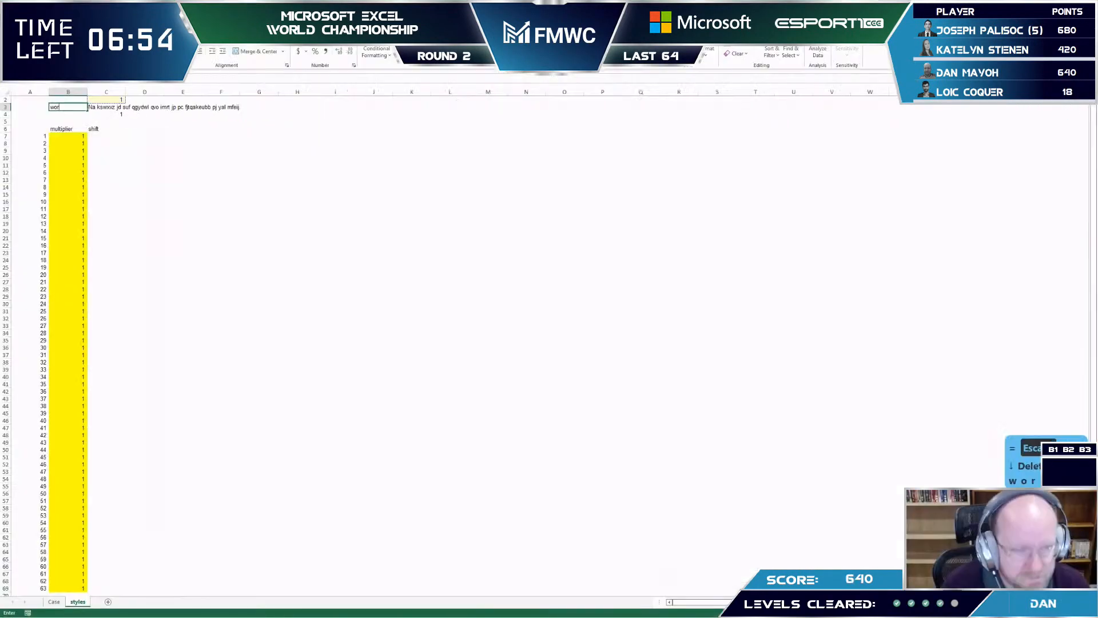
text(d)
key(Return)
text(shio)
text(f)
key(BackSpace)
key(BackSpace)
text(ft)
key(Return)
- In the first row of the shift column, enter a formula multiplying the fixed shift value $C$4 by that row's multiplier
key(Right)
key(Down)
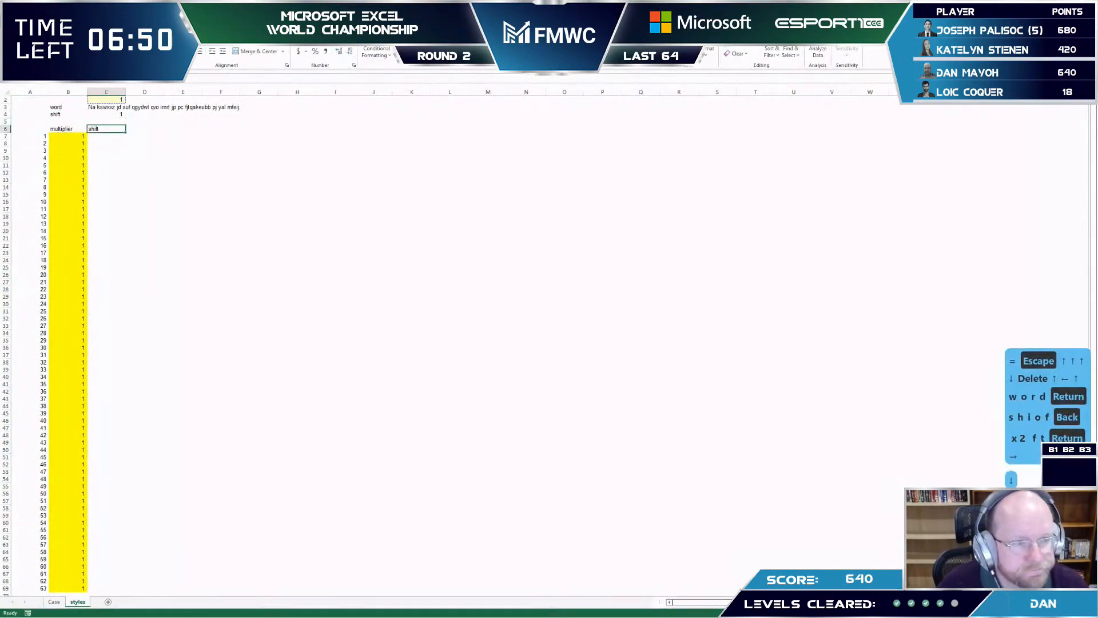
key(Down)
text(=)
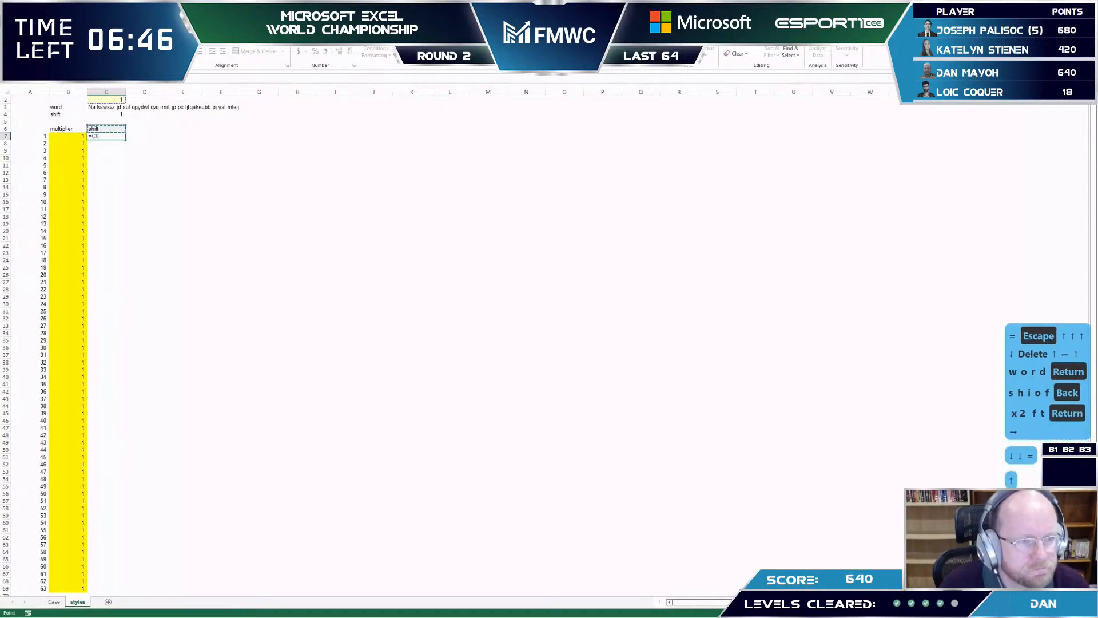
key(Up)
key(Up)
key(Up)
key(F4)
text(*)
key(Left)
key(Return)
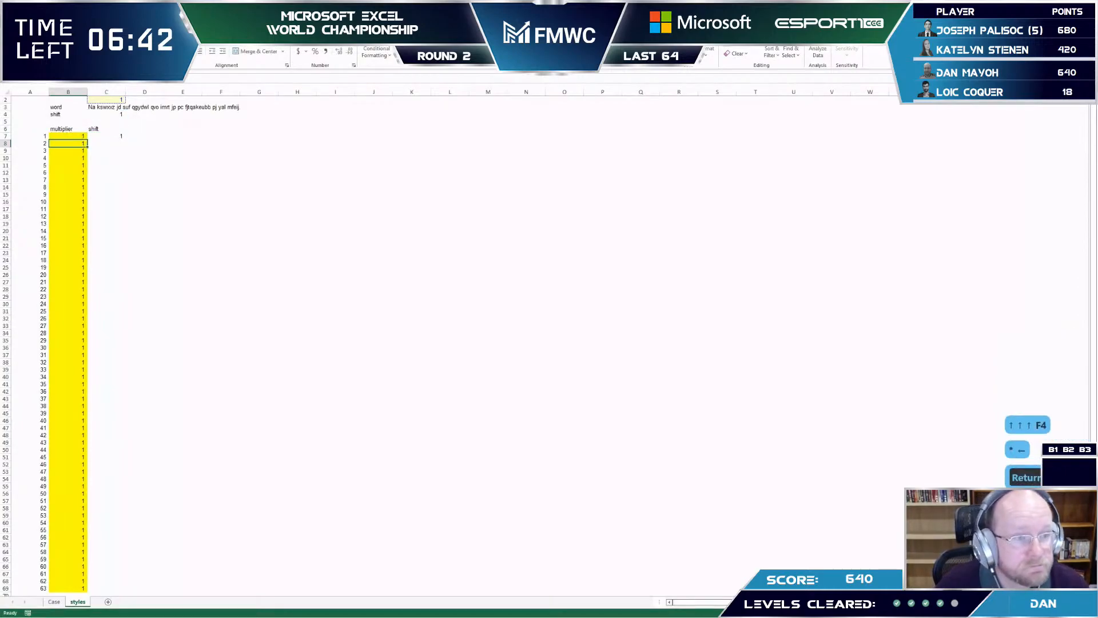
- Fill the shift formula down to the row numbered 63, using a temporary "a" to mark the end of the range
key(ctrl+Down)
key(Right)
text(a)
key(Up)
key(ctrl+Up)
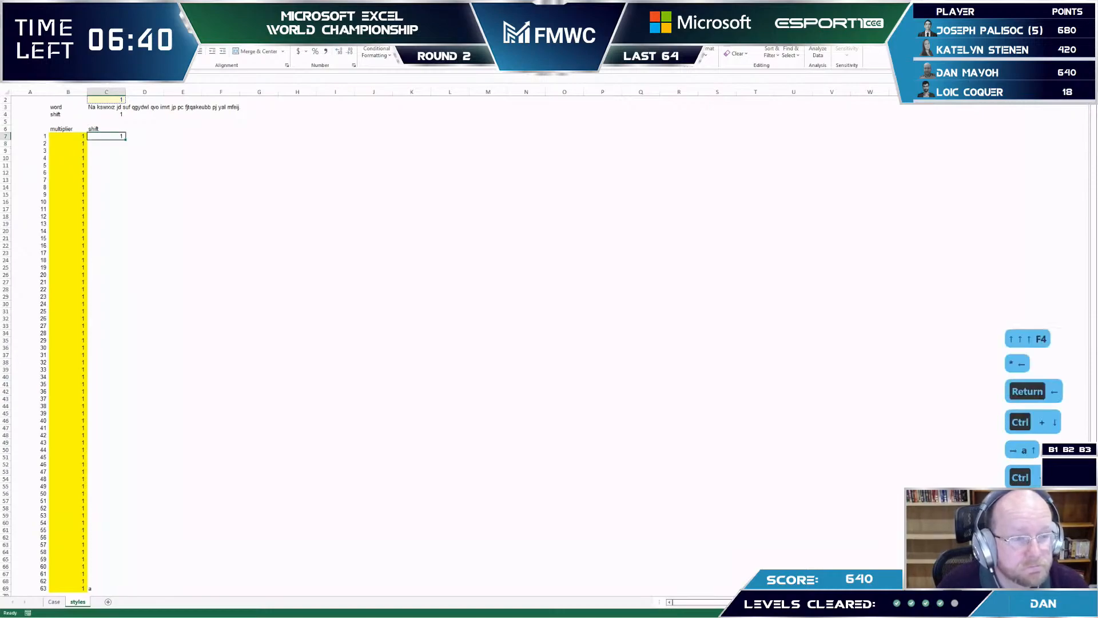
key(ctrl+shift+Down)
key(F2)
key(ctrl+Return)
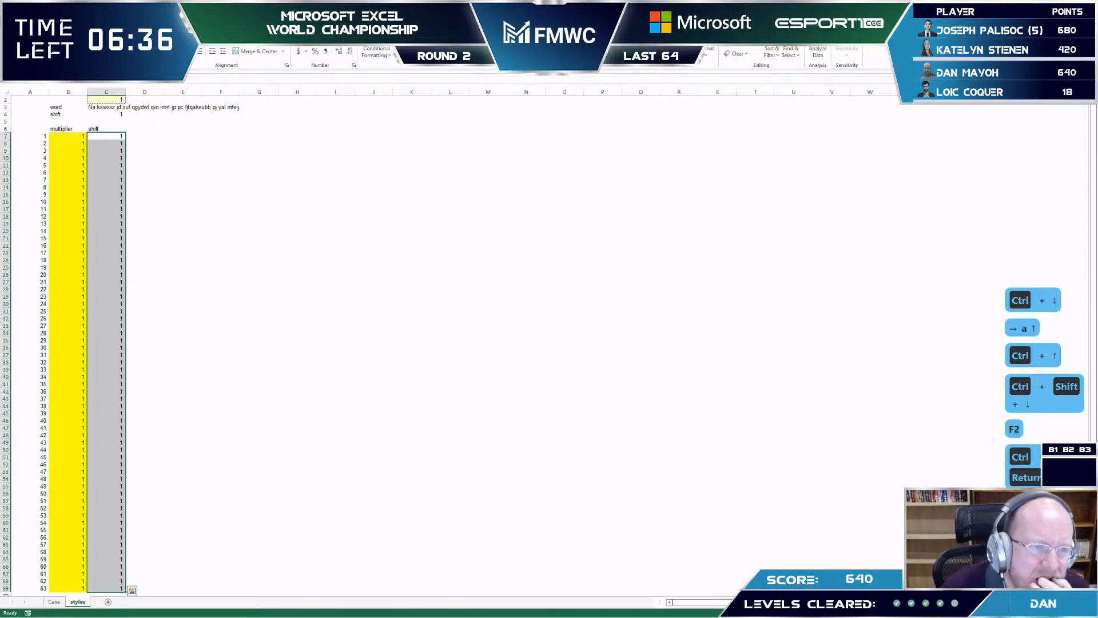
- In the first data row, two columns past the shift values, start a MID formula on the phrase in C3 with SEQUENCE as start position
key(Right)
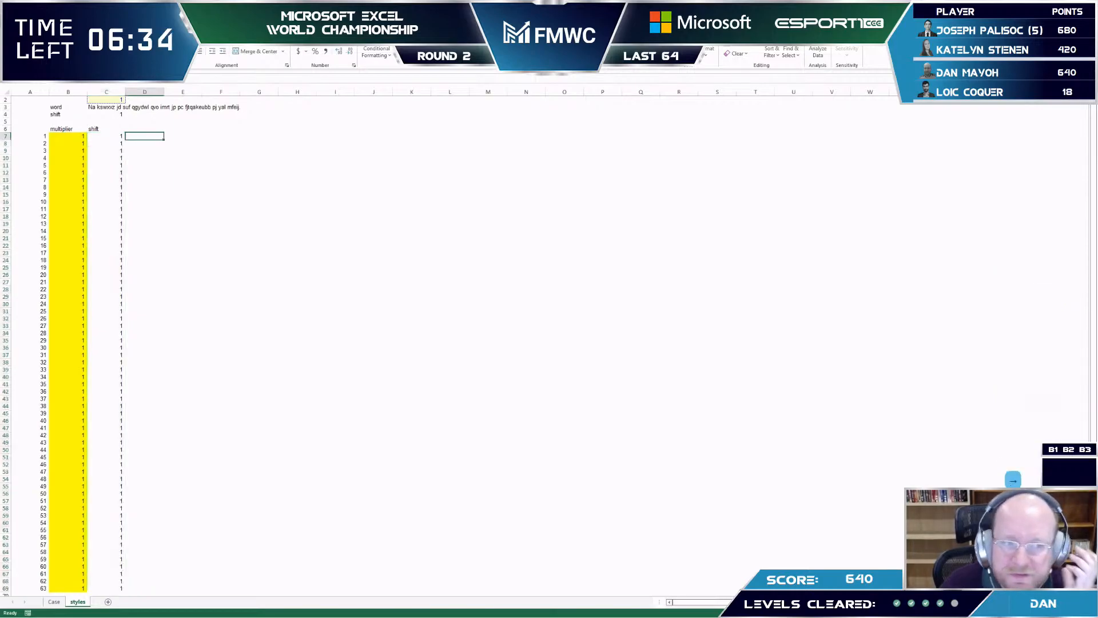
key(Up)
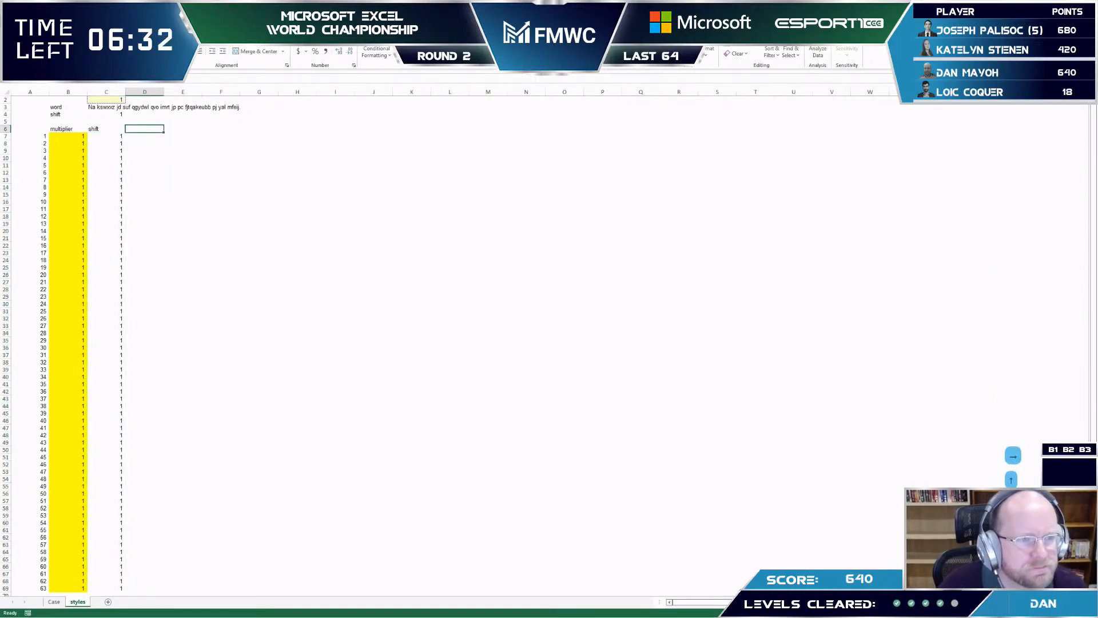
key(Right)
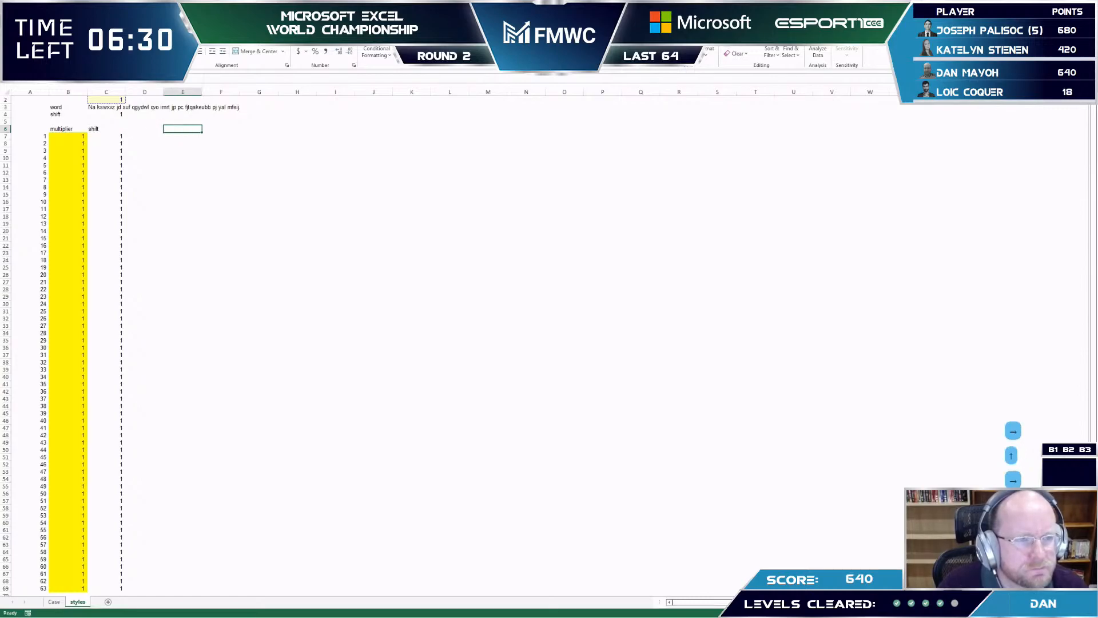
key(Left)
key(Down)
key(Right)
key(Left)
key(Right)
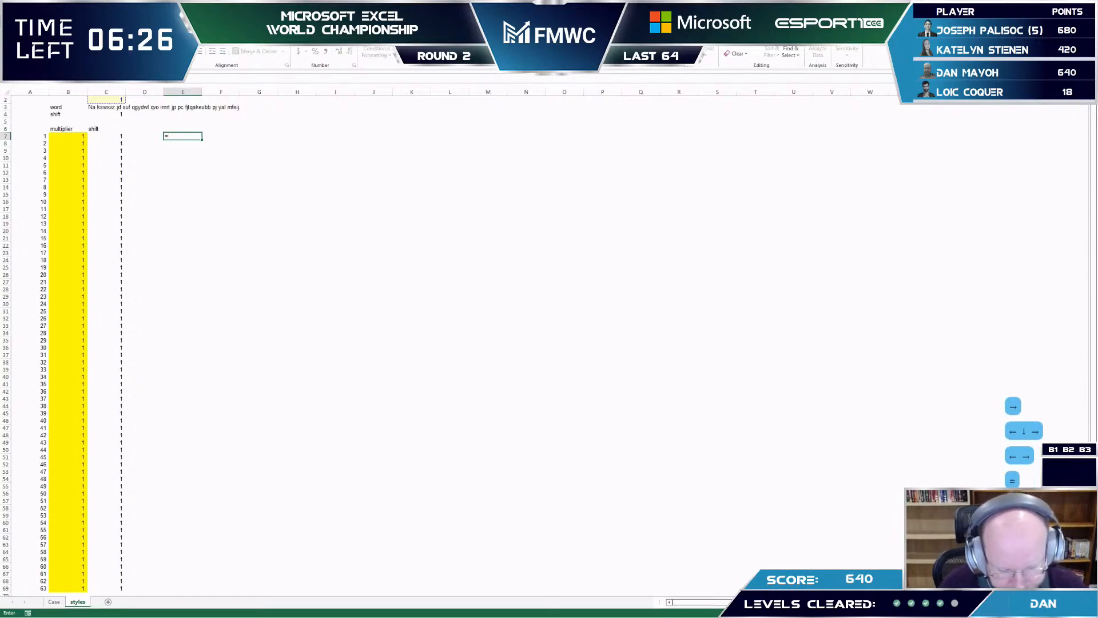
text(mid()
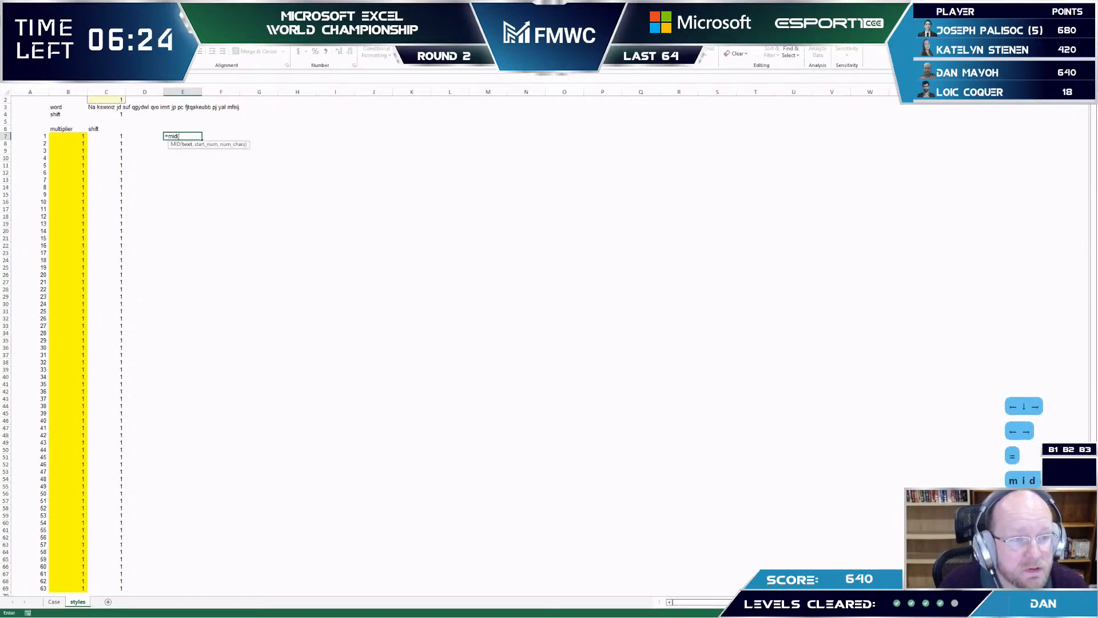
key(Left)
key(Up)
key(Up)
key(Left)
key(Left)
key(Up)
key(Up)
key(Right)
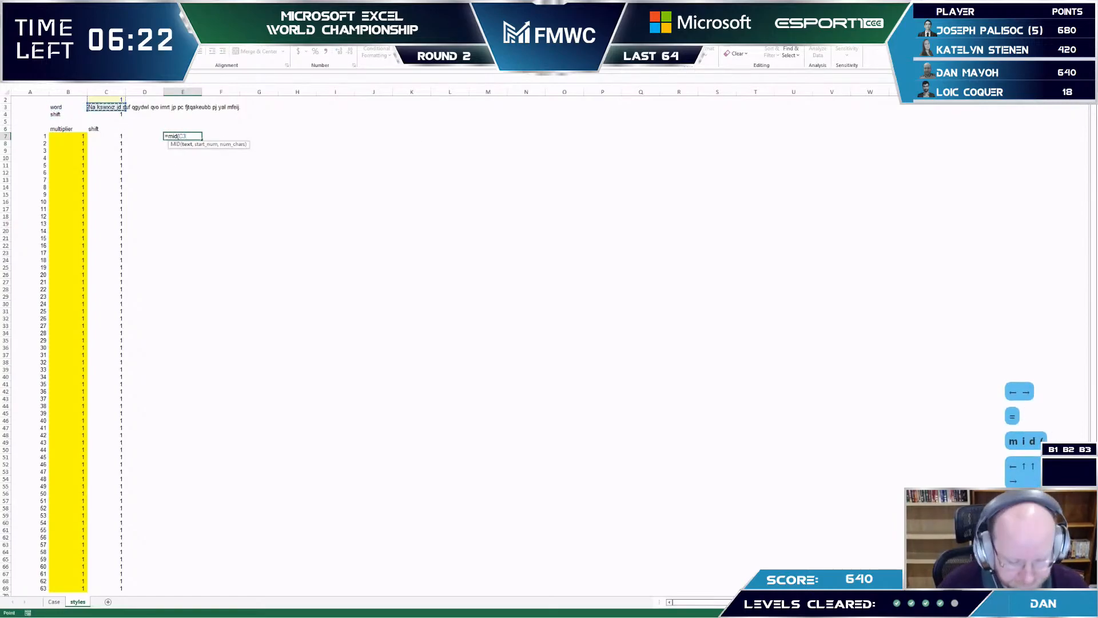
text(,seq)
key(Tab)
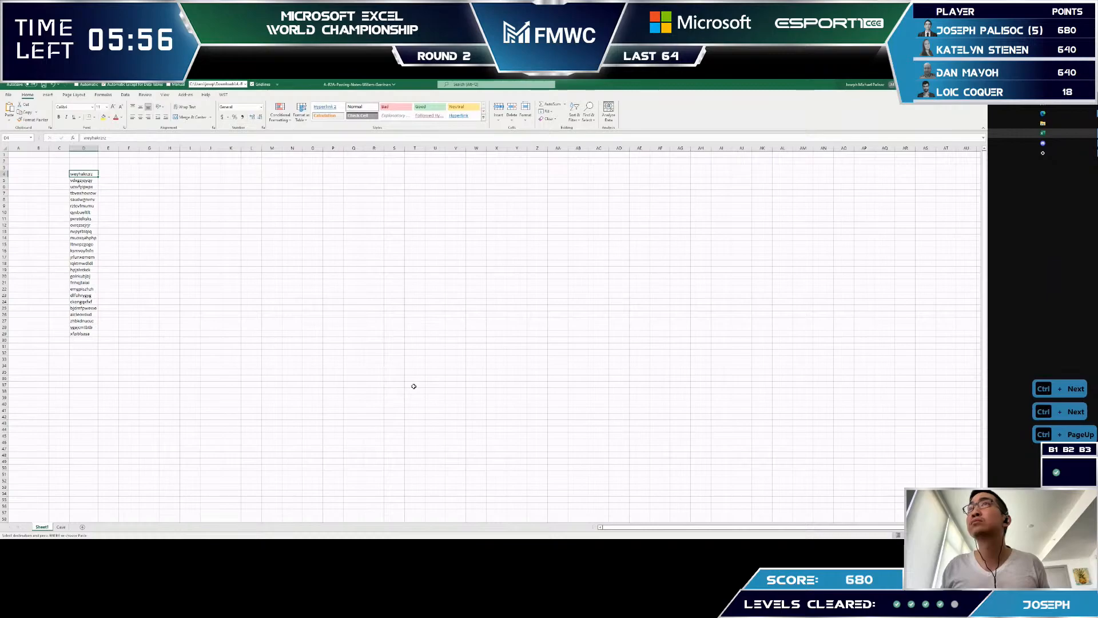
key(ctrl+shift+Down)
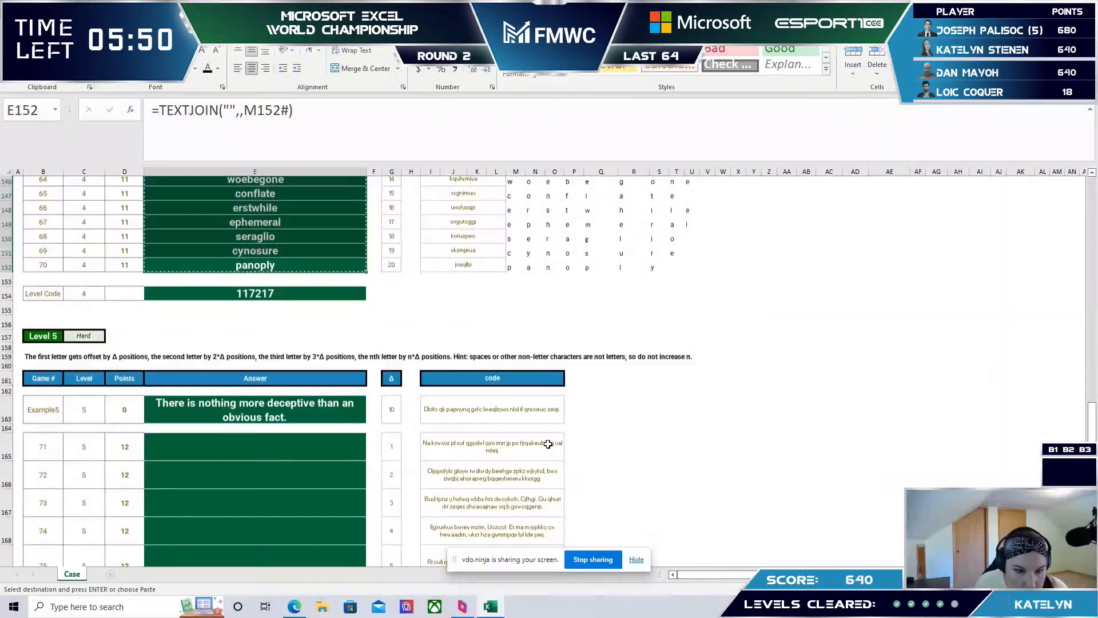
- Copy the decoding formula from the last Level 4 row (M152) to P163, beside the Level 5 example code
scroll(548, 444, down, 2)
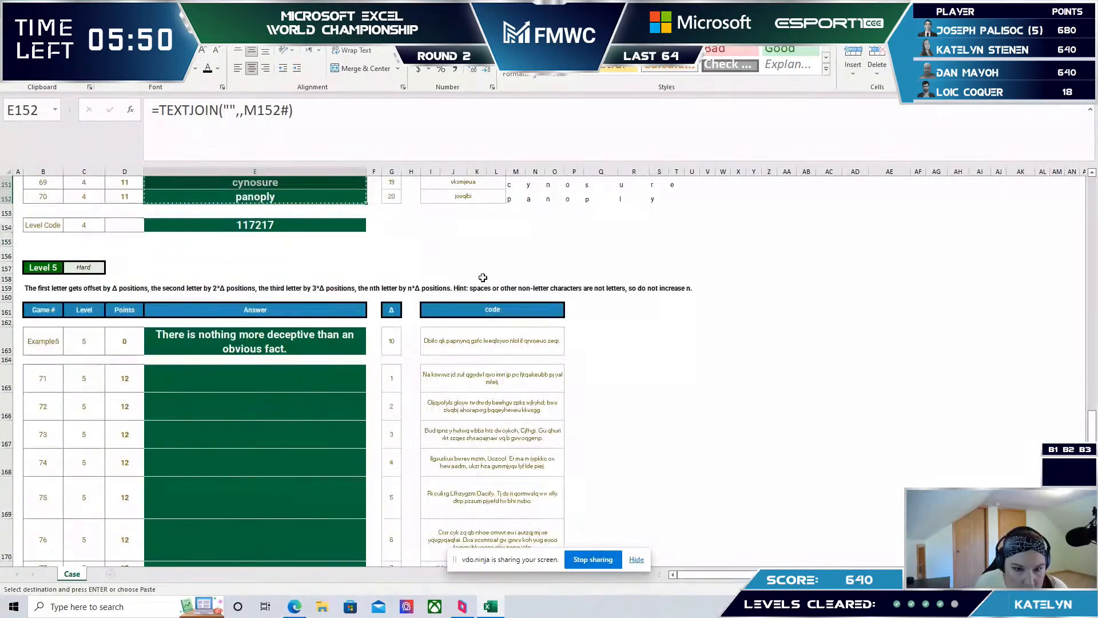
click(512, 199)
key(ctrl+c)
click(581, 341)
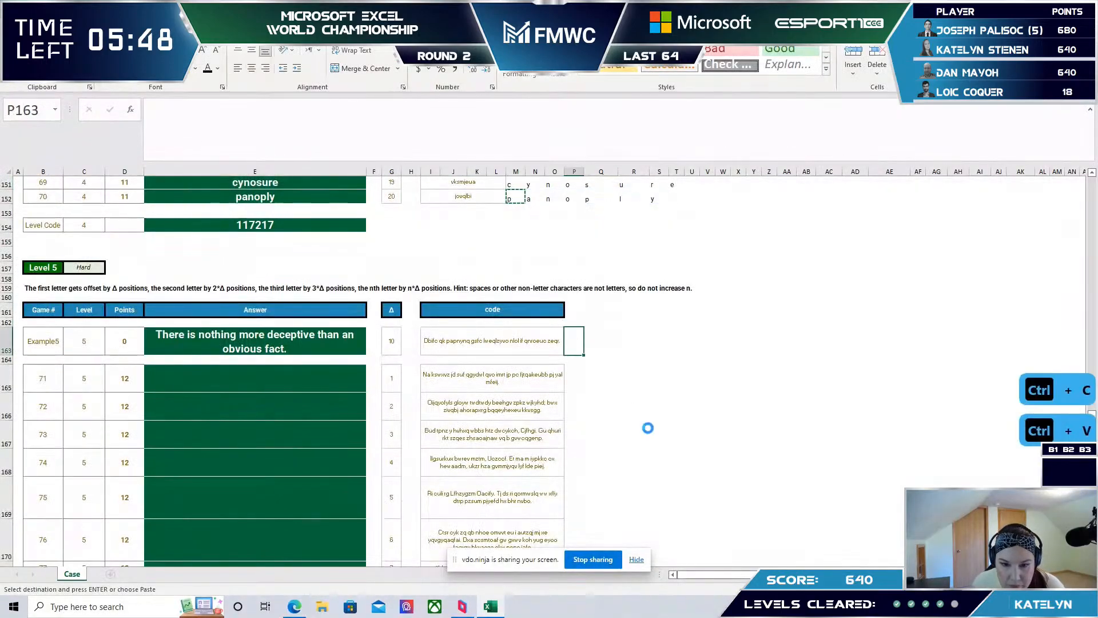
key(ctrl+v)
- Re-point the P163 formula's shift references to G163 and all its coded-text references to I163
key(F2)
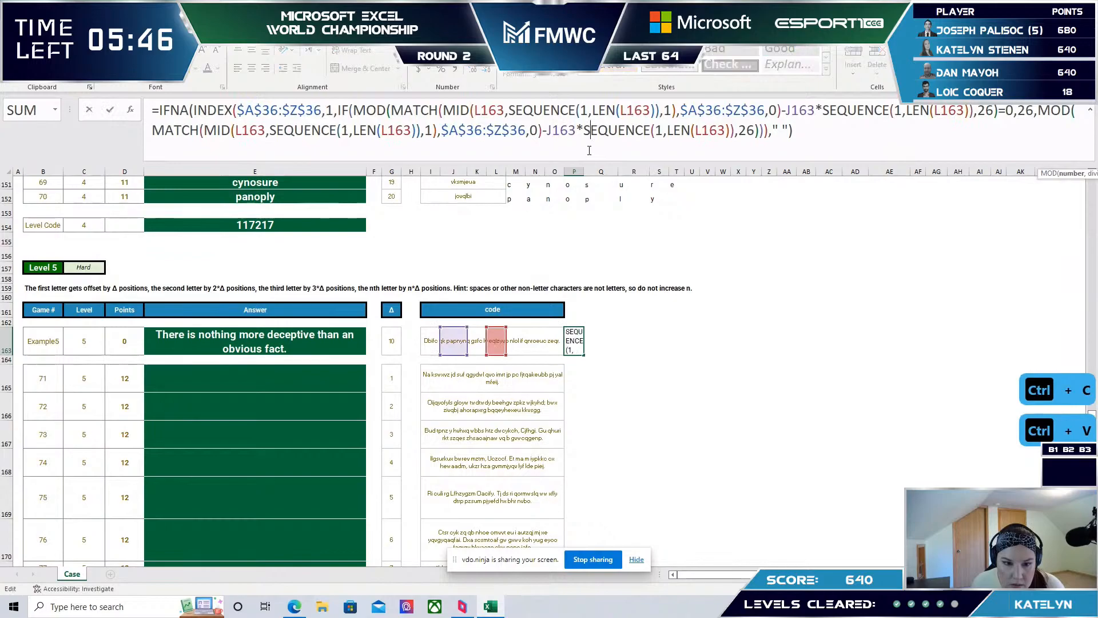
drag(452, 333, 394, 329)
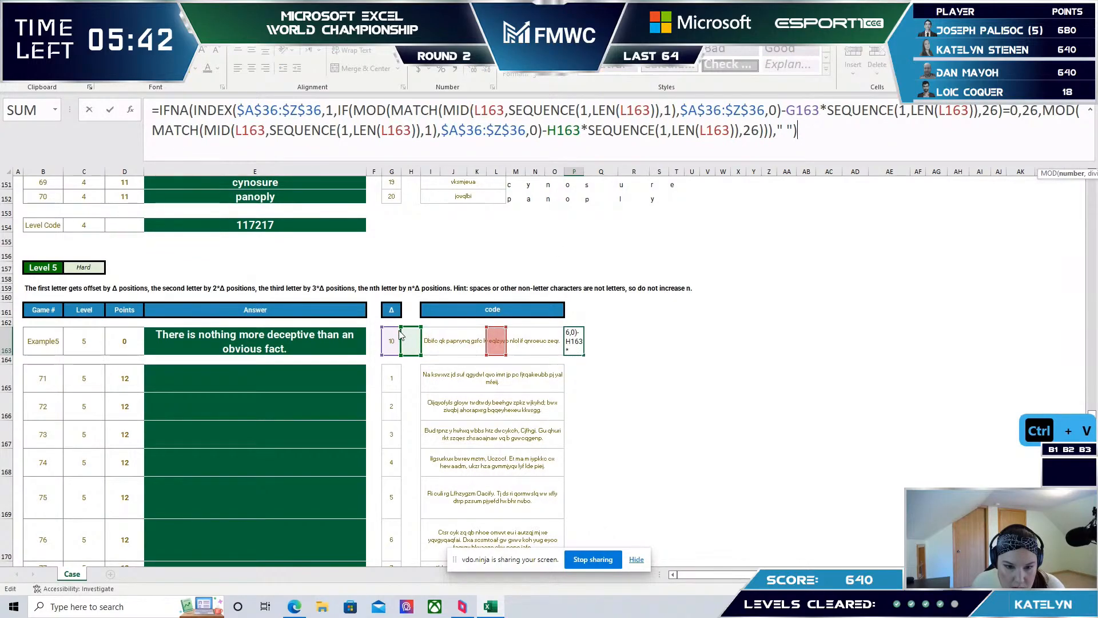
drag(497, 331, 426, 332)
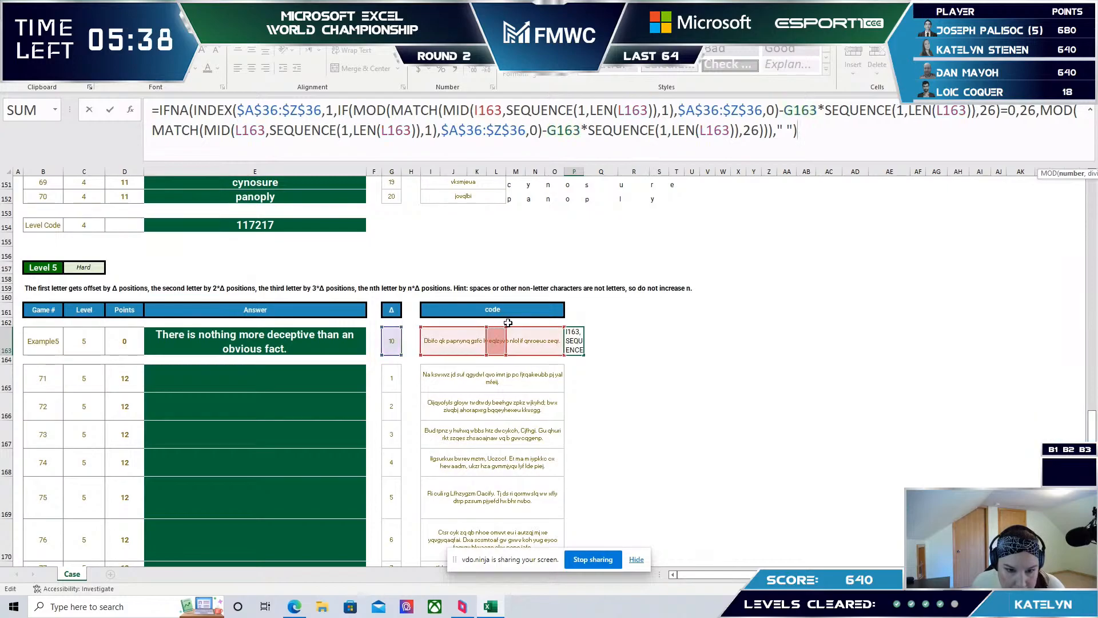
drag(446, 332, 472, 332)
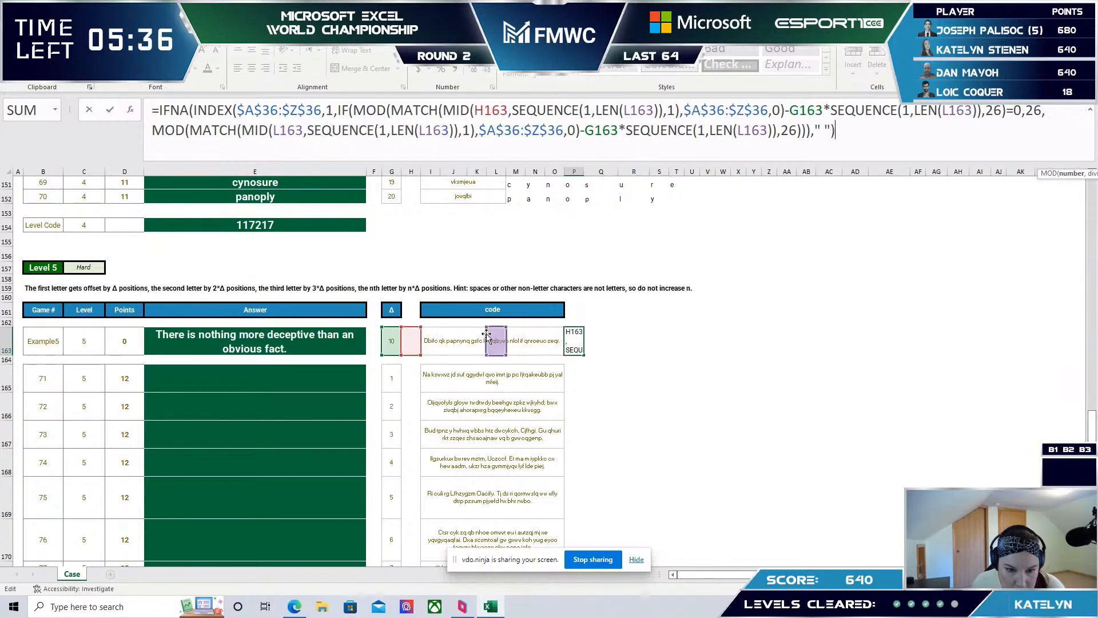
mouse_move(486, 333)
mouse_down()
mouse_move(448, 342)
mouse_move(482, 333)
mouse_up()
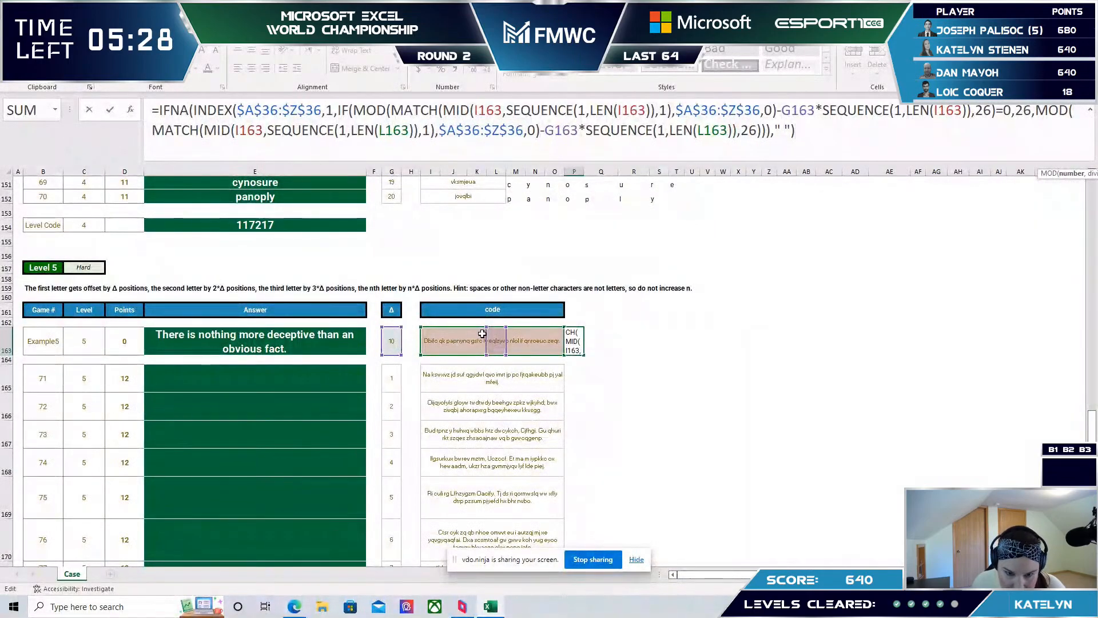
drag(487, 337, 458, 343)
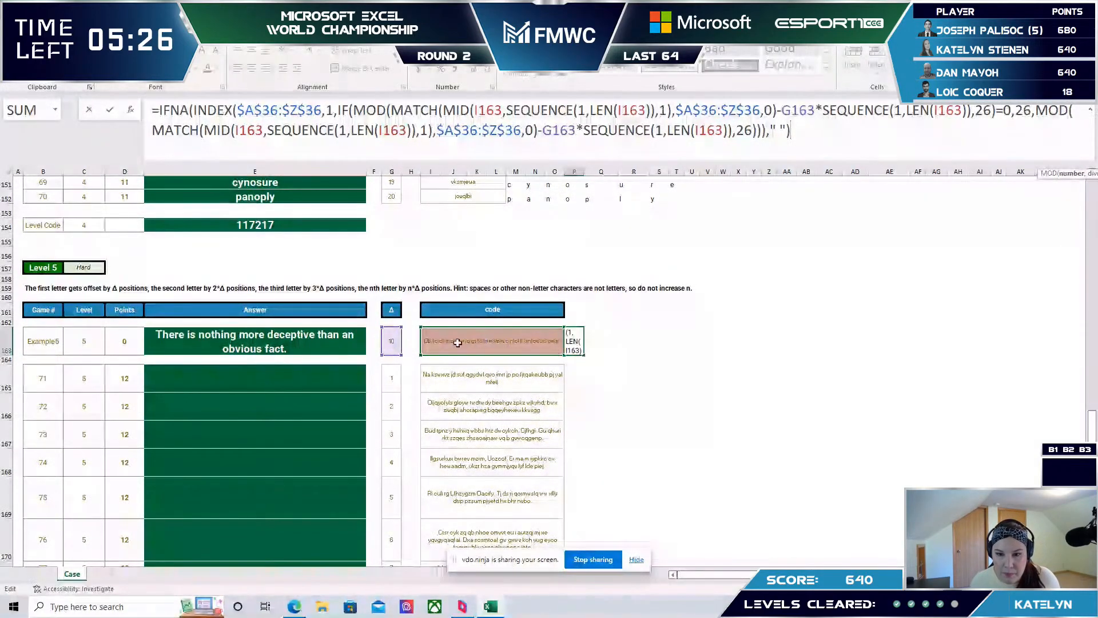
key(Return)
key(Up)
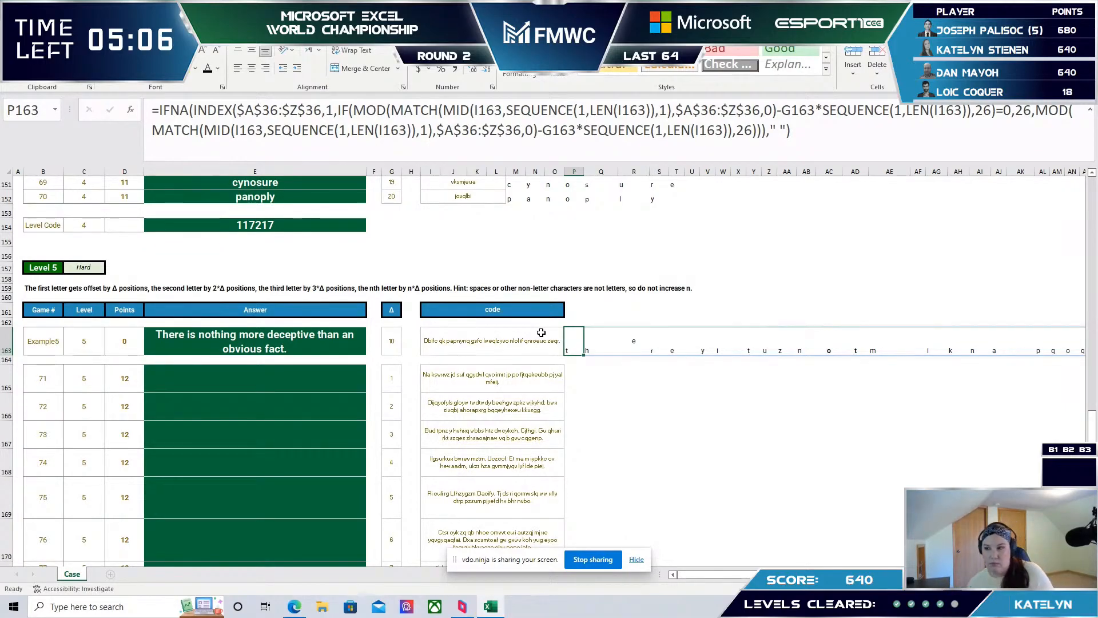
- Examine the SEQUENCE multiplier in the Level 5 example's decoding formula and the letters it returns along row 163
key(Up)
key(Down)
key(Up)
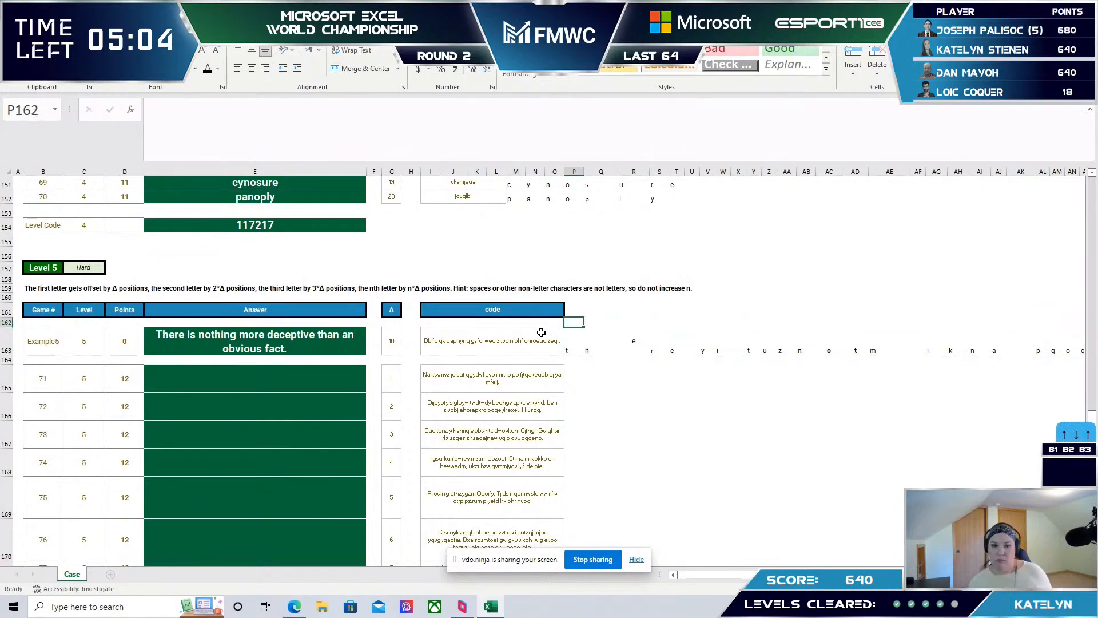
click(569, 340)
key(F2)
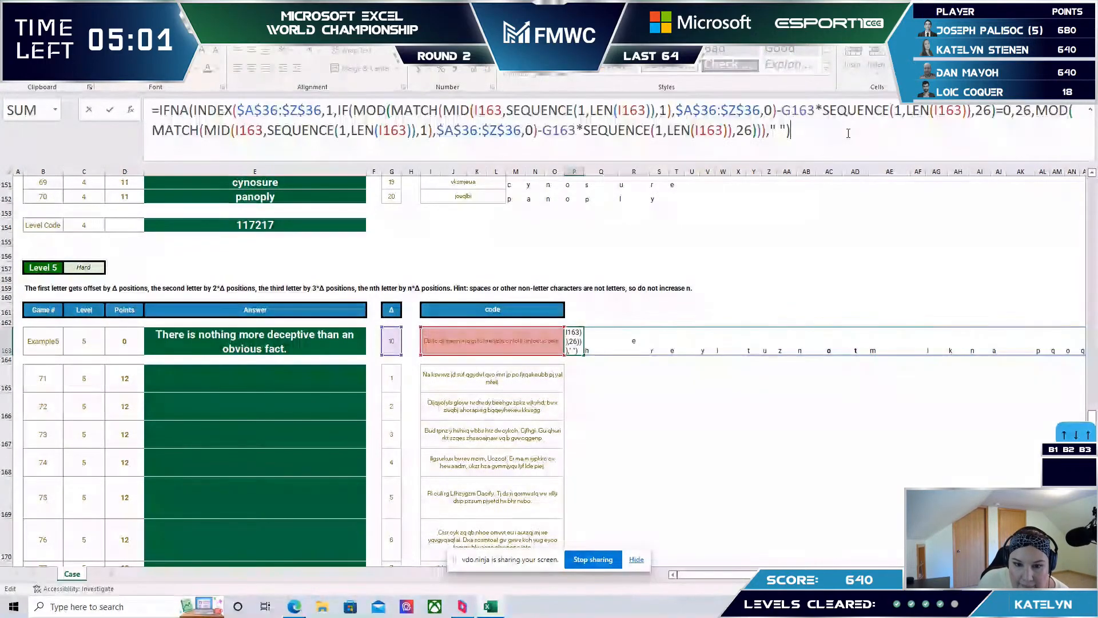
click(971, 118)
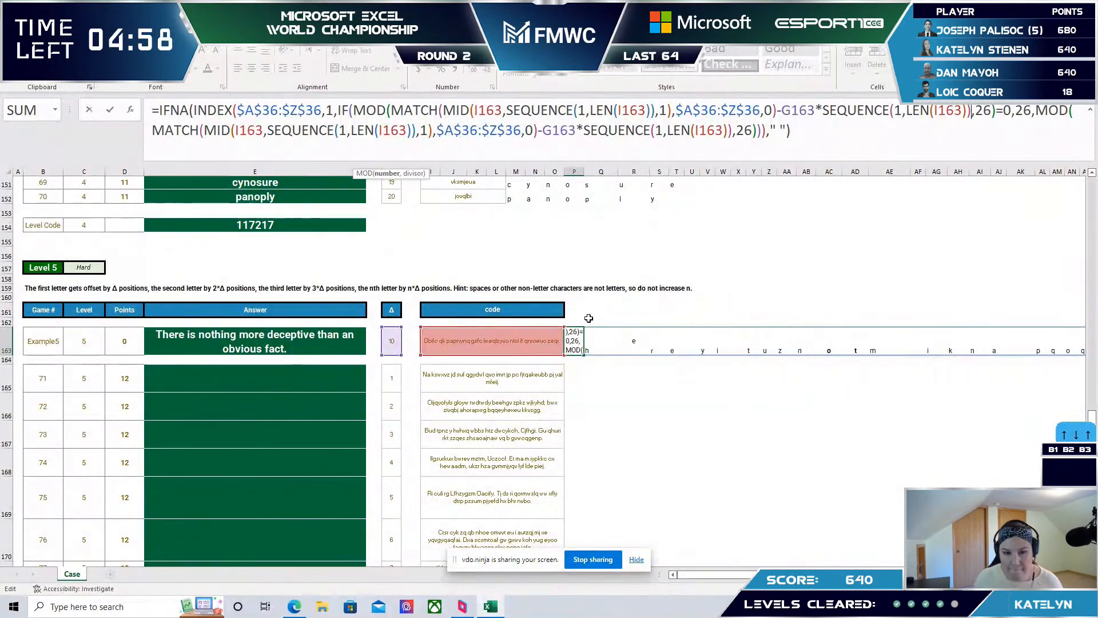
key(Return)
key(Up)
key(Up)
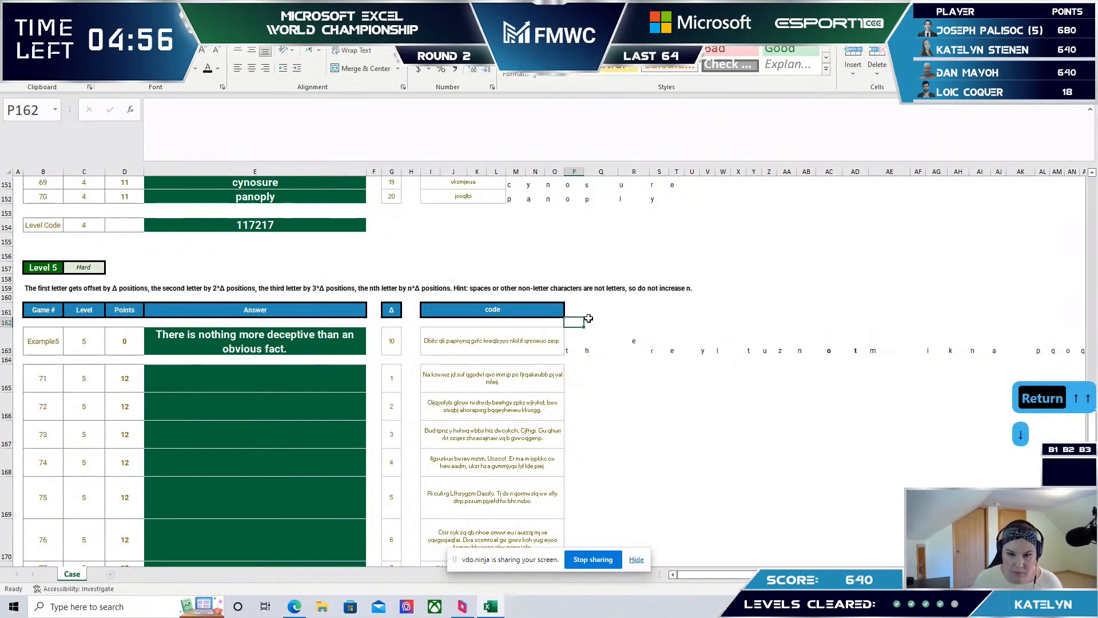
key(Down)
- Copy SEQUENCE(1,LEN(I163)) out of the decoding formula and try it as a separate formula in P162
click(936, 143)
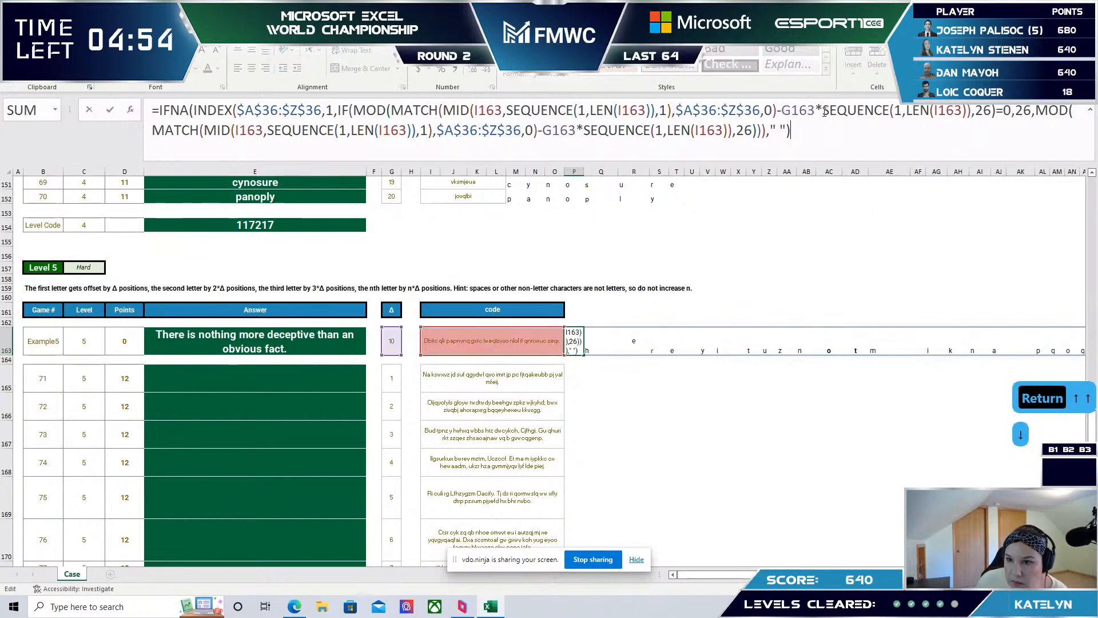
drag(824, 112, 972, 112)
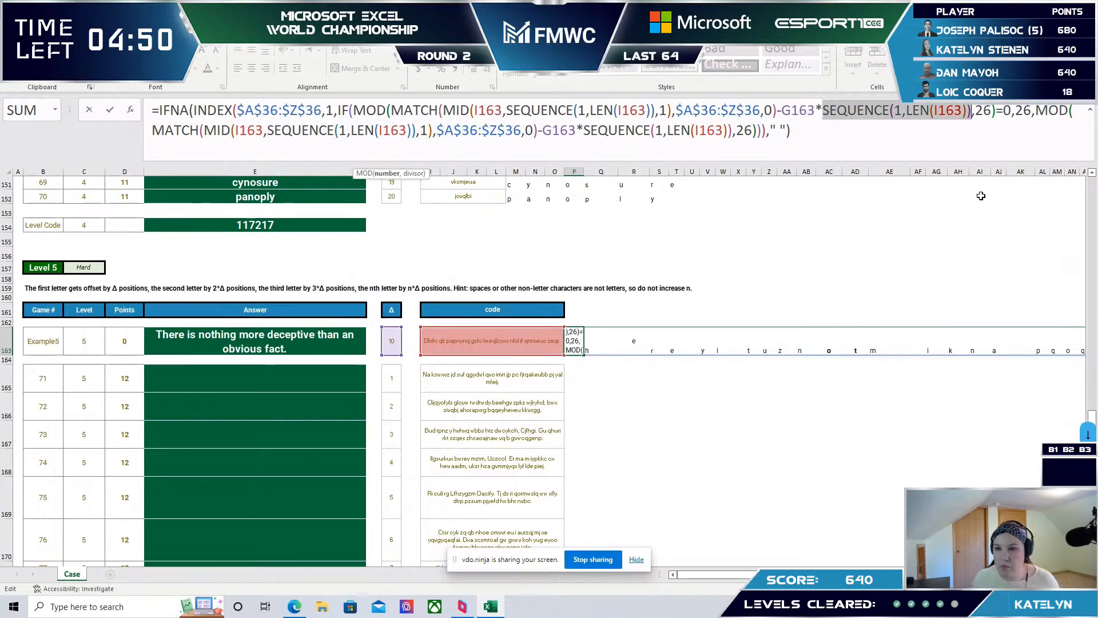
key(ctrl+c)
key(Return)
key(Up)
key(Up)
text(=)
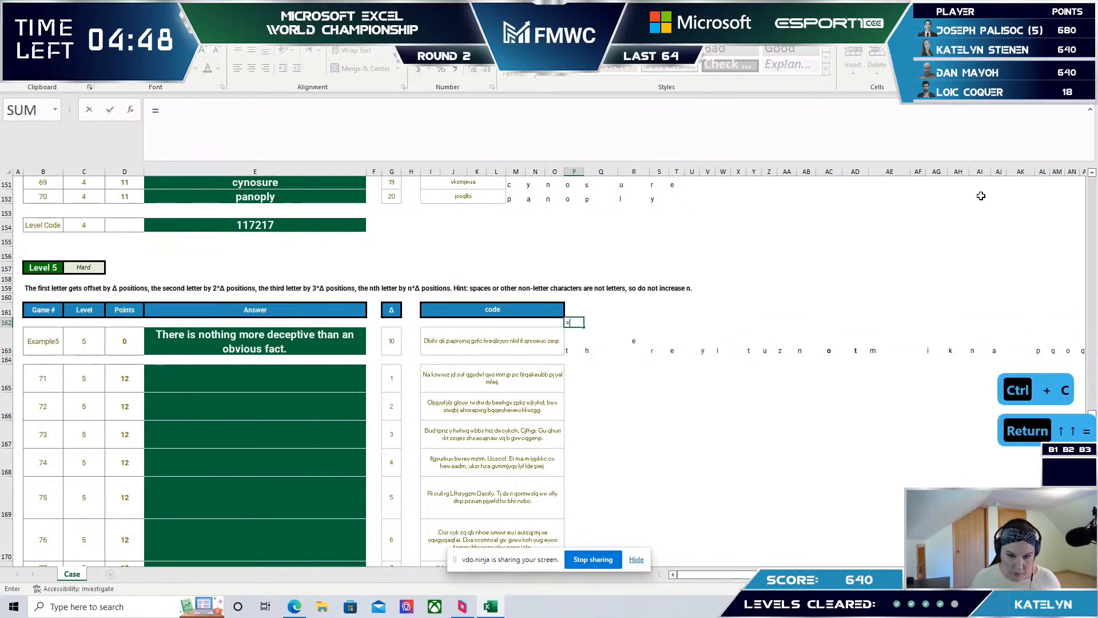
key(ctrl+v)
key(Return)
key(Up)
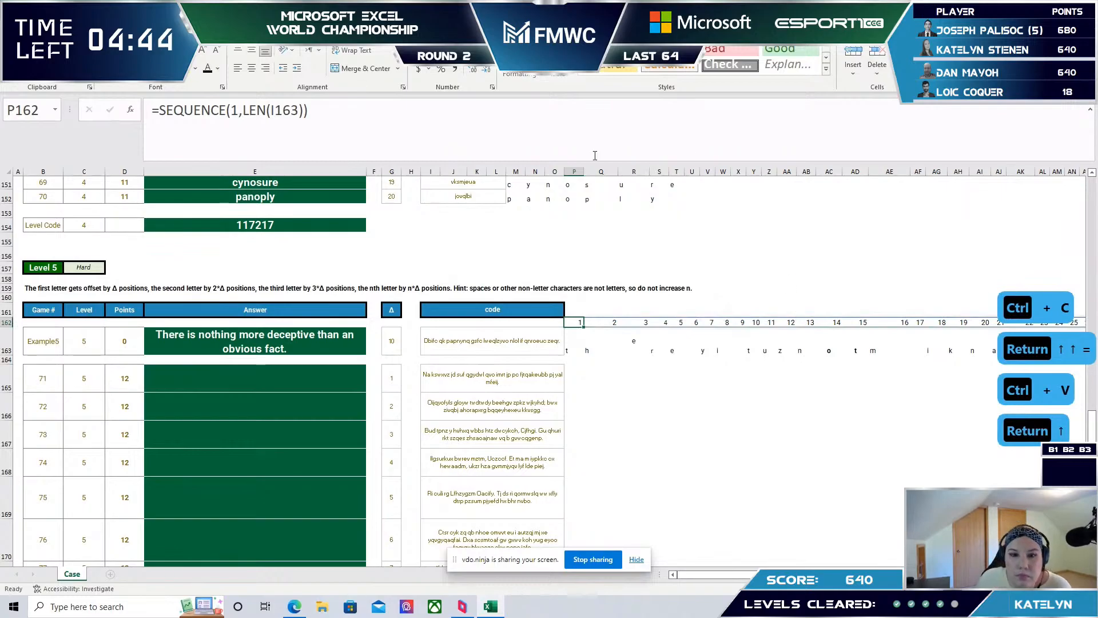
click(477, 138)
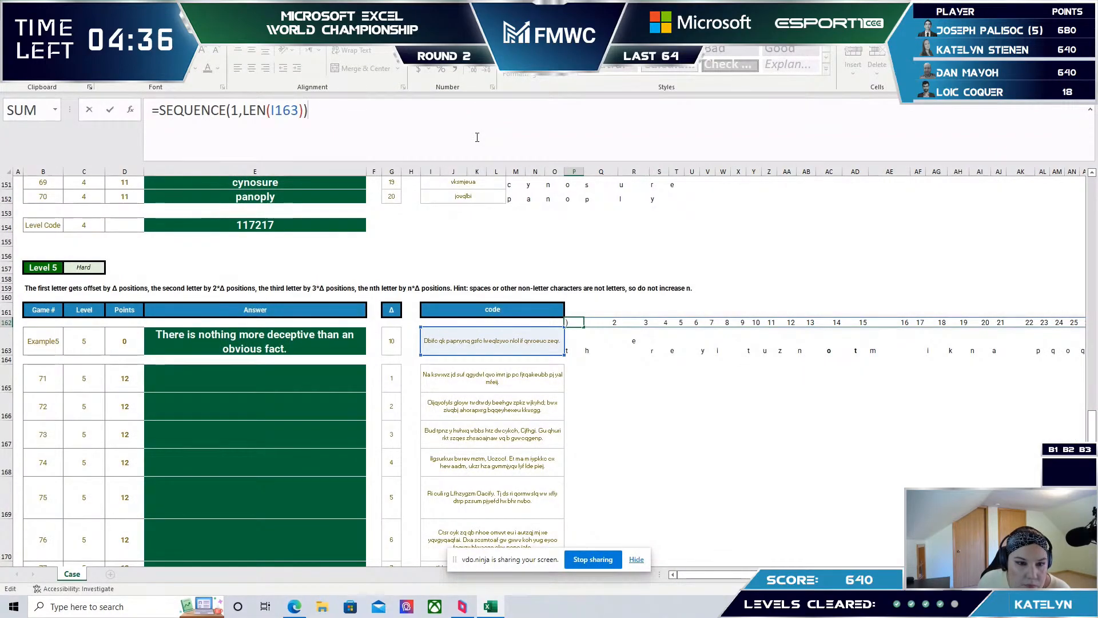
key(Return)
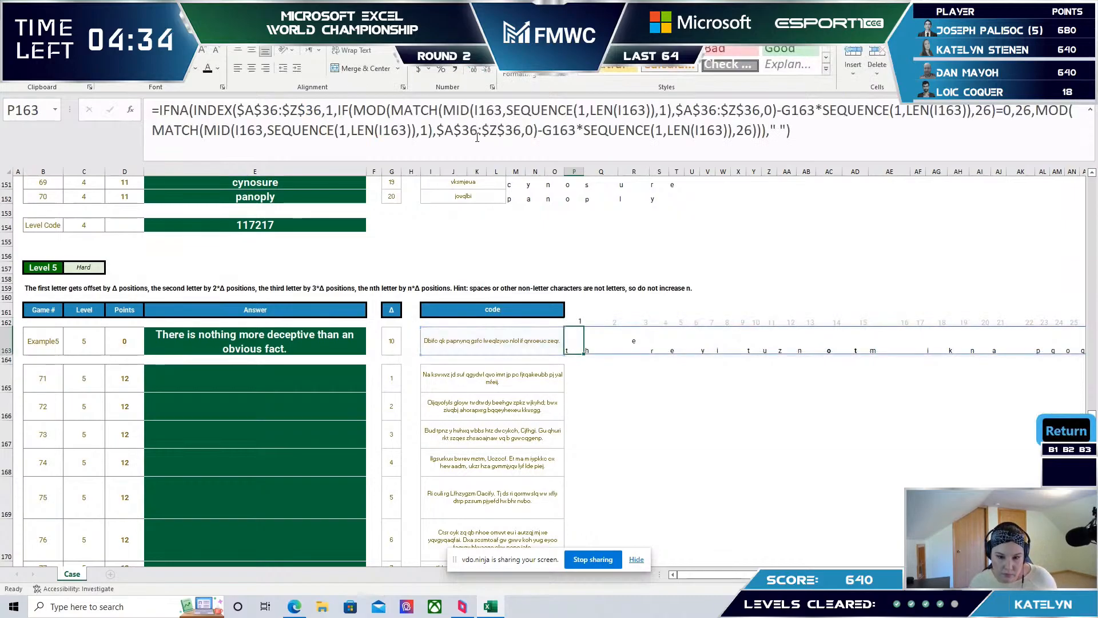
- Replace the sequence formula in P162 with =1 as the first letter number
key(Up)
text(=)
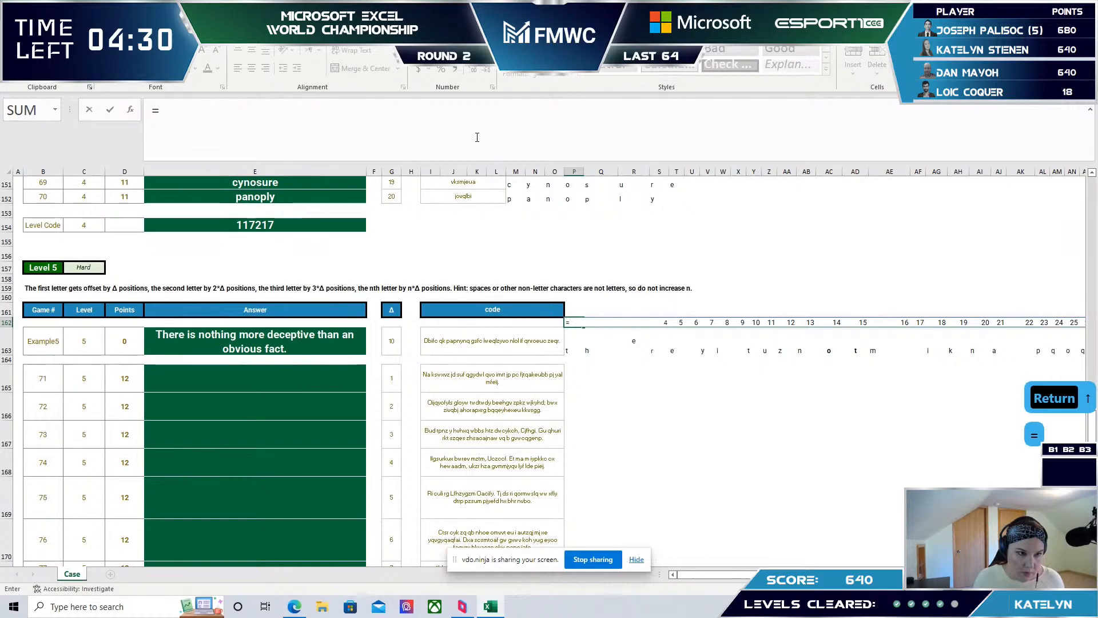
text(1)
key(Return)
key(Up)
key(Right)
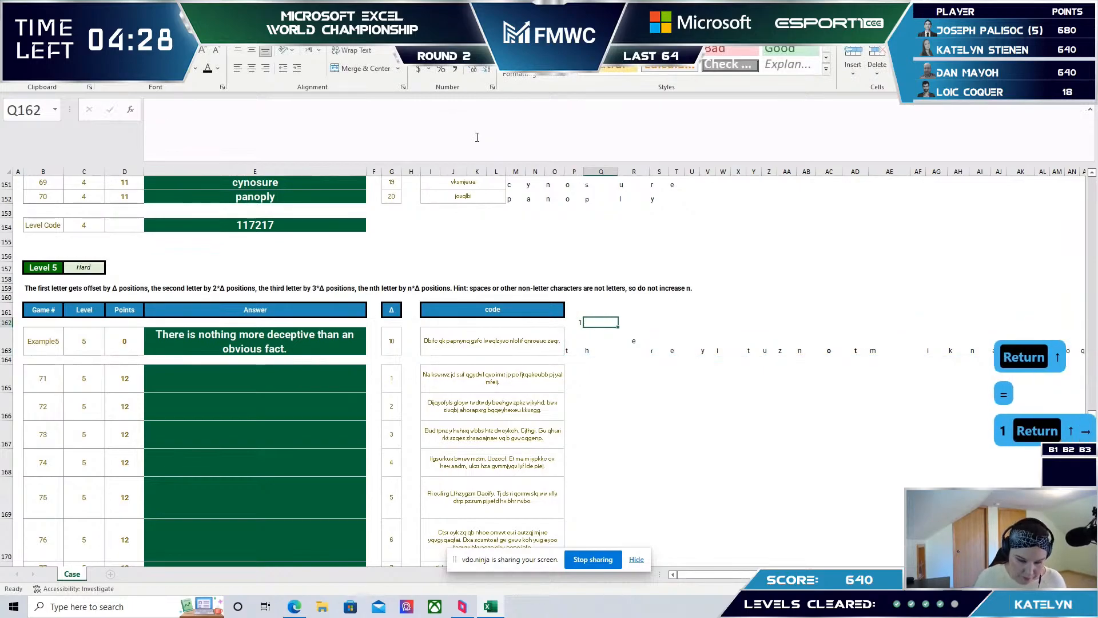
- In the row above the Level 5 example, enter a horizontal SEQUENCE formula running to the MAX of the code lengths in column Q
text(=SEQUENCE(,MAX(Q163:Q194)
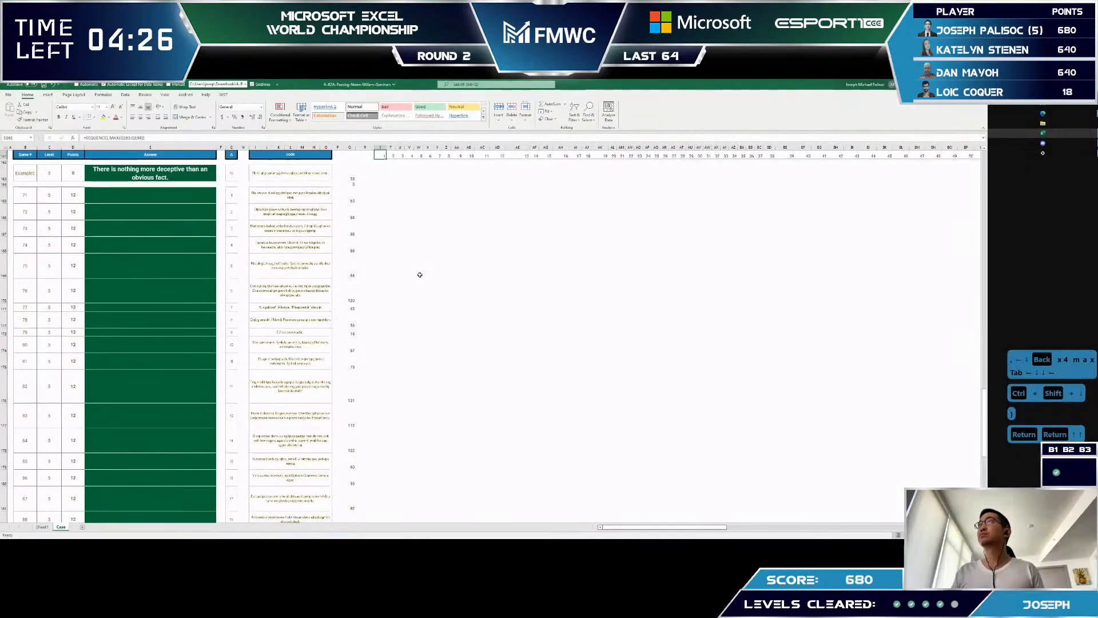
key(ctrl+Right)
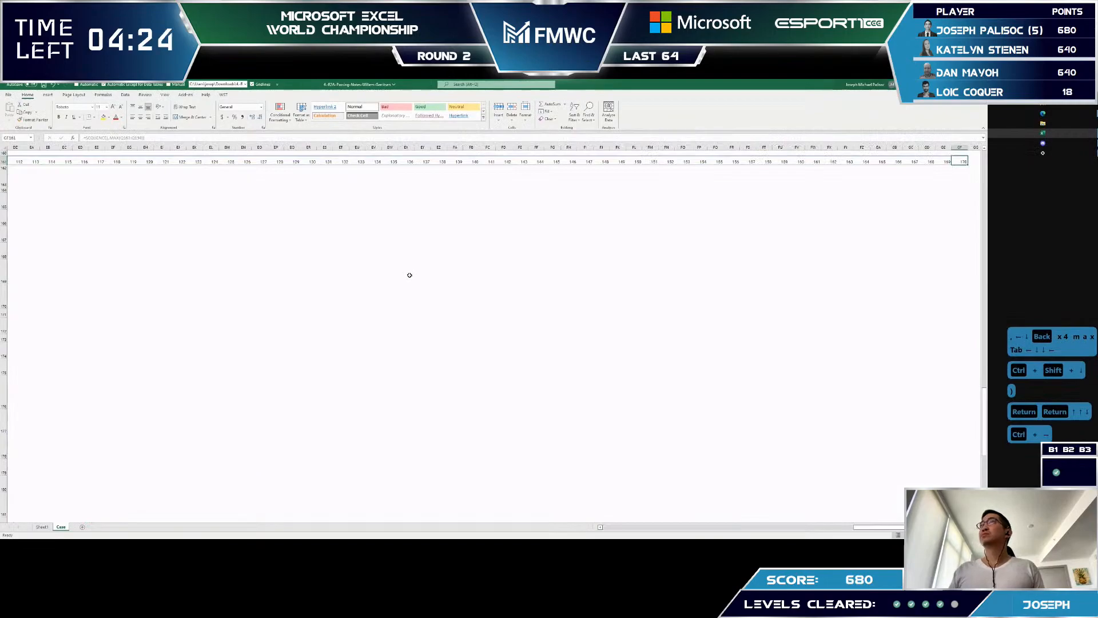
scroll(415, 275, down, 1)
key(Left)
key(ctrl+Left)
key(ctrl+Left)
key(ctrl+Left)
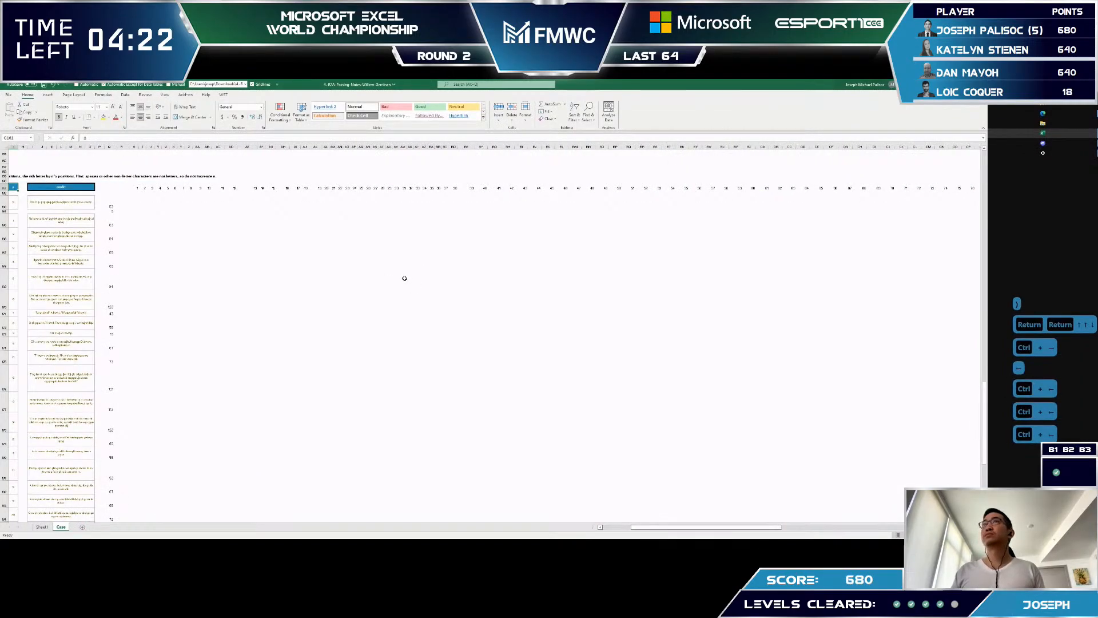
- Examine the Level 5 example row from its Δ value across the code and length cells to the numbered columns
key(ctrl+Right)
key(Right)
key(Right)
key(Right)
key(Down)
key(Left)
key(Left)
key(Left)
key(Down)
key(Left)
key(ctrl+Left)
key(ctrl+Left)
key(ctrl+Left)
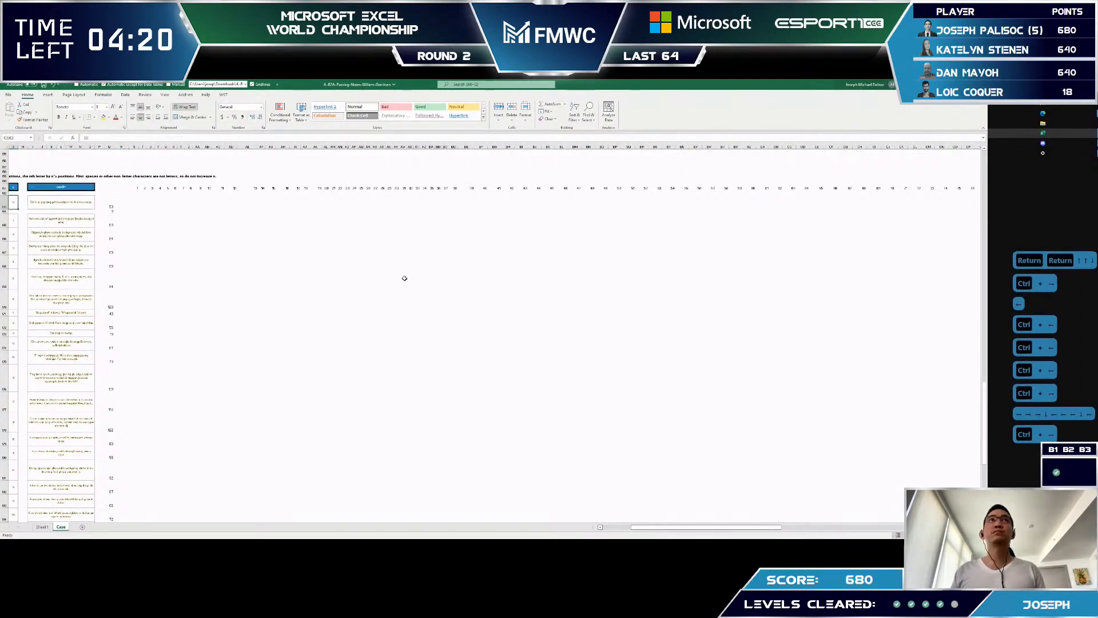
key(Right)
key(Right)
key(Right)
key(Right)
key(Right)
key(Right)
key(Right)
key(Right)
key(Right)
key(Right)
key(Right)
key(Right)
key(Right)
key(Right)
key(Right)
key(Right)
key(Right)
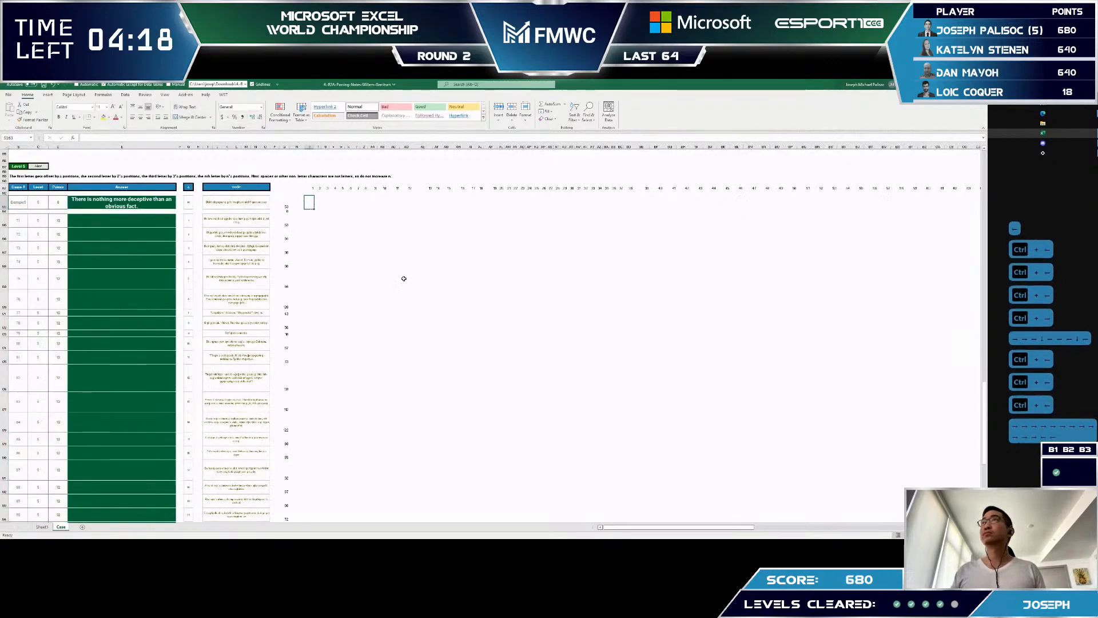
key(Left)
key(Left)
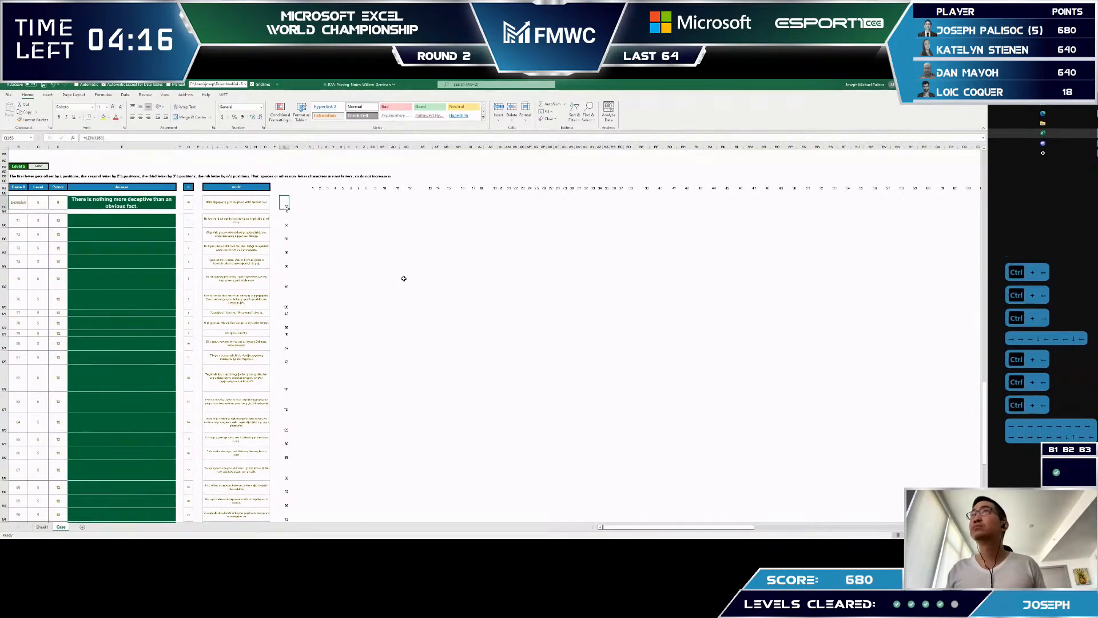
- Enter a LOWER formula beside the Level 5 example's code to convert the code text to lowercase
scroll(389, 280, up, 1)
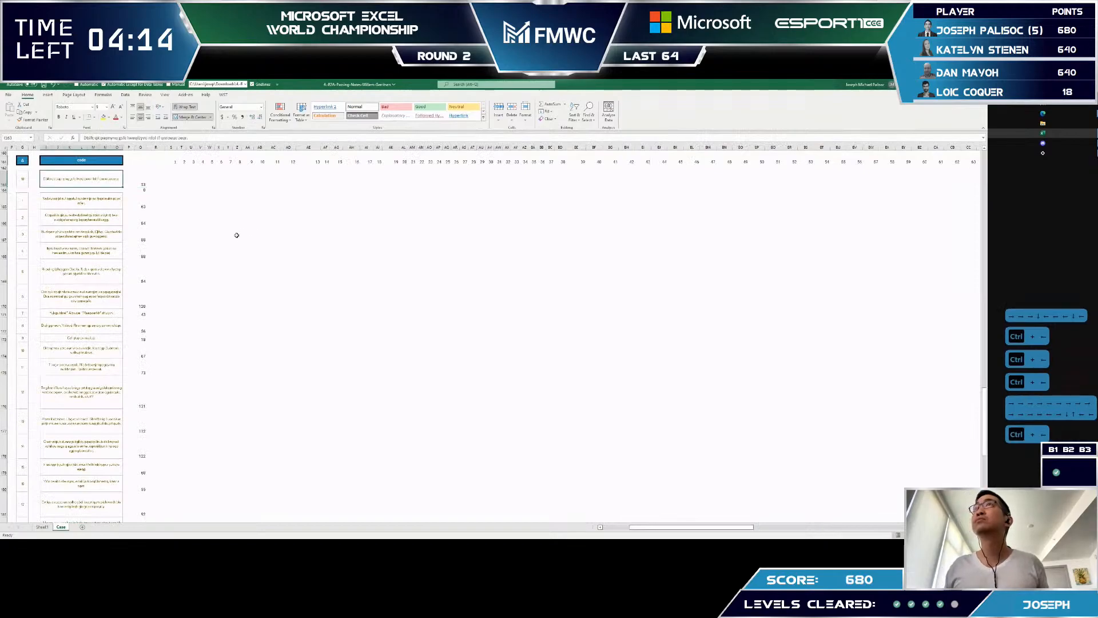
scroll(236, 235, left, 3)
key(Right)
key(Right)
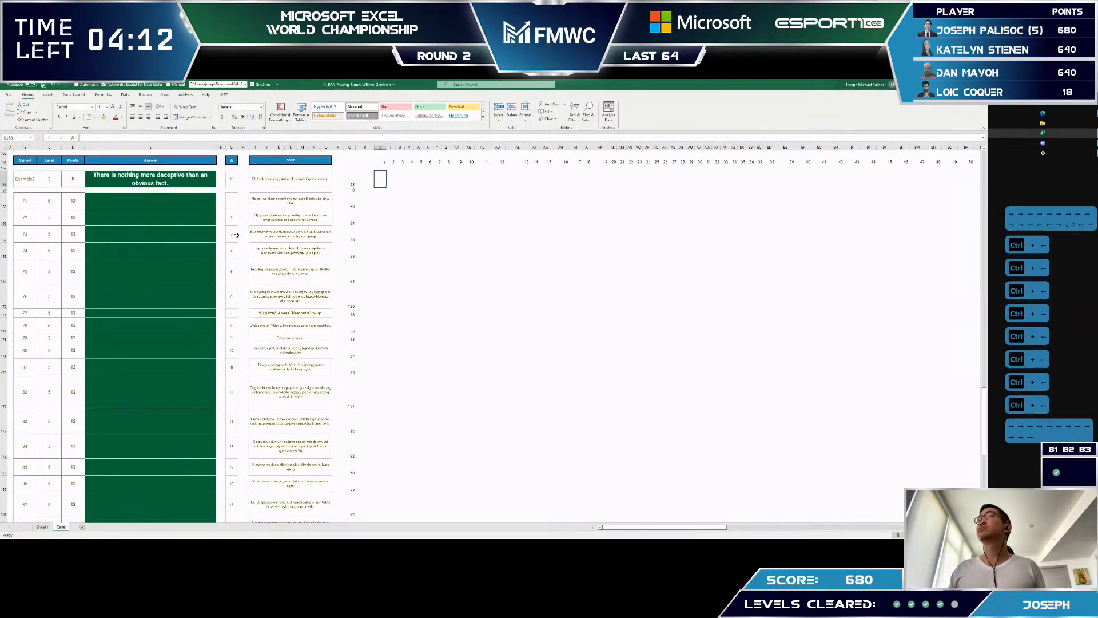
key(Left)
key(Left)
key(Left)
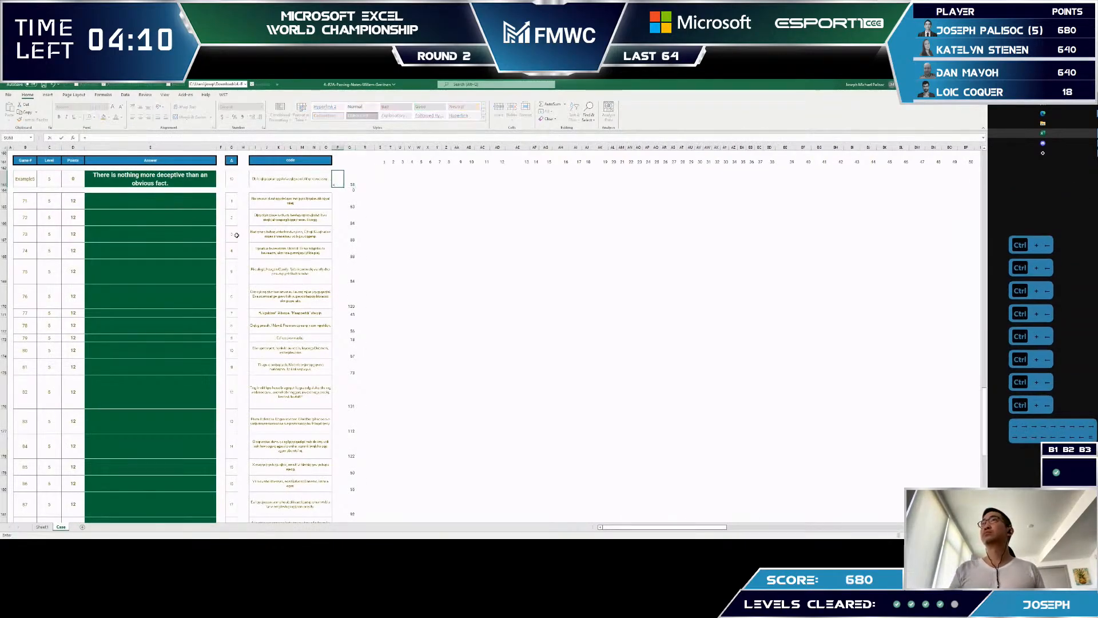
text(=lower)
key(Tab)
key(Left)
text())
key(Return)
- Fill the LOWER formula down column P beside the Level 5 codes
scroll(415, 370, down, 6)
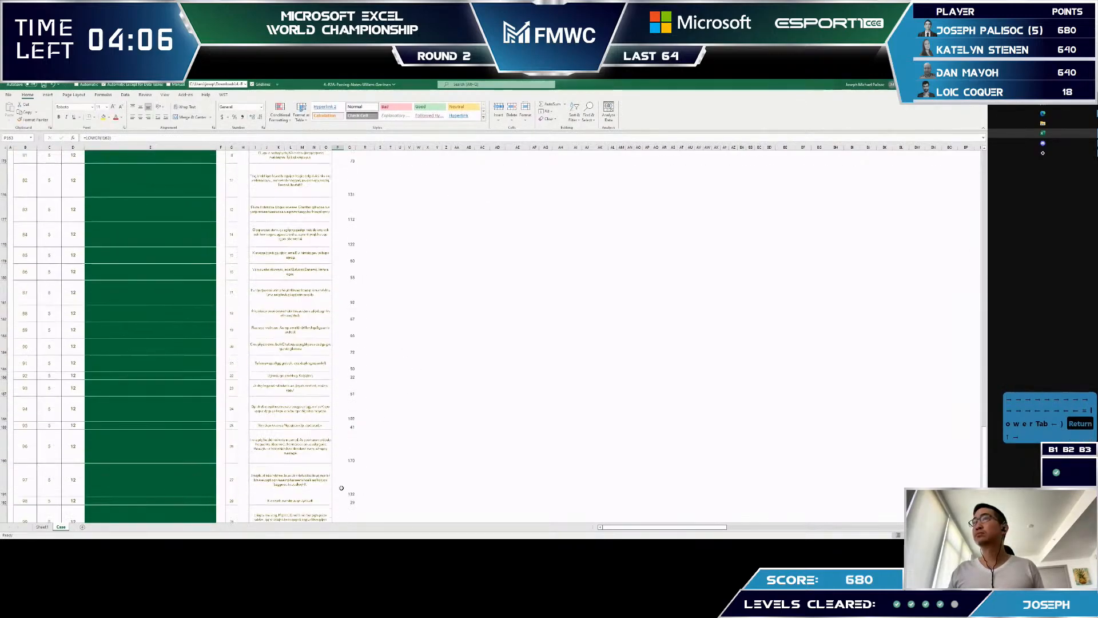
shift+click(338, 458)
key(ctrl+d)
scroll(417, 397, up, 14)
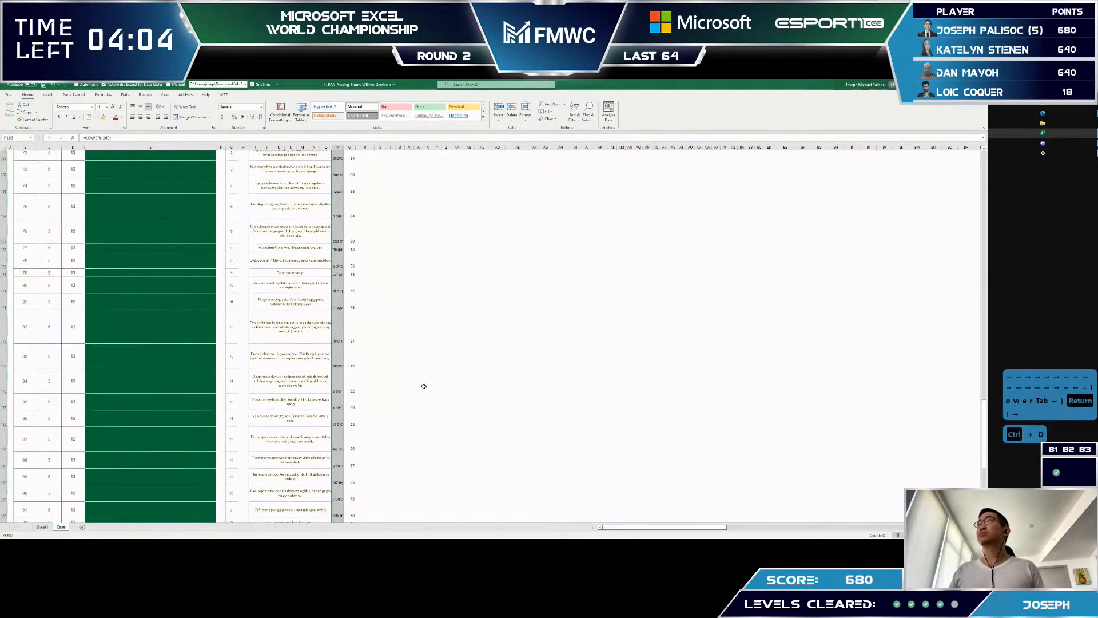
key(Escape)
key(Escape)
key(Escape)
scroll(425, 309, up, 1)
- Examine the formulas in the Level 4 block that multiply the shift by each letter's position
click(377, 230)
key(ctrl+Up)
key(Down)
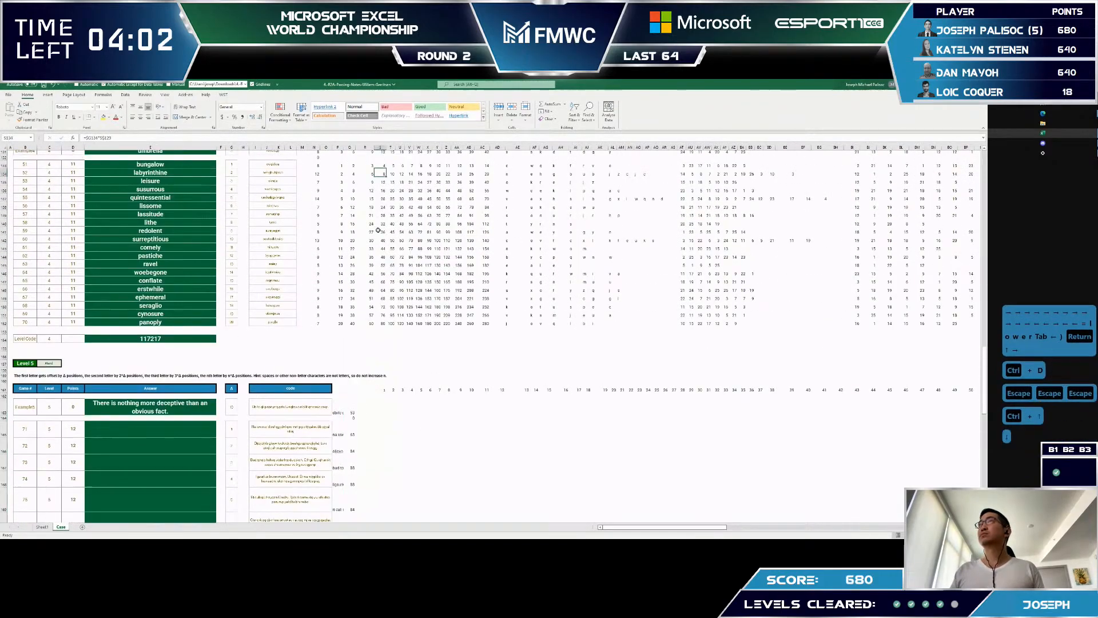
key(Up)
key(Up)
key(Up)
key(Down)
key(Down)
scroll(378, 230, up, 1)
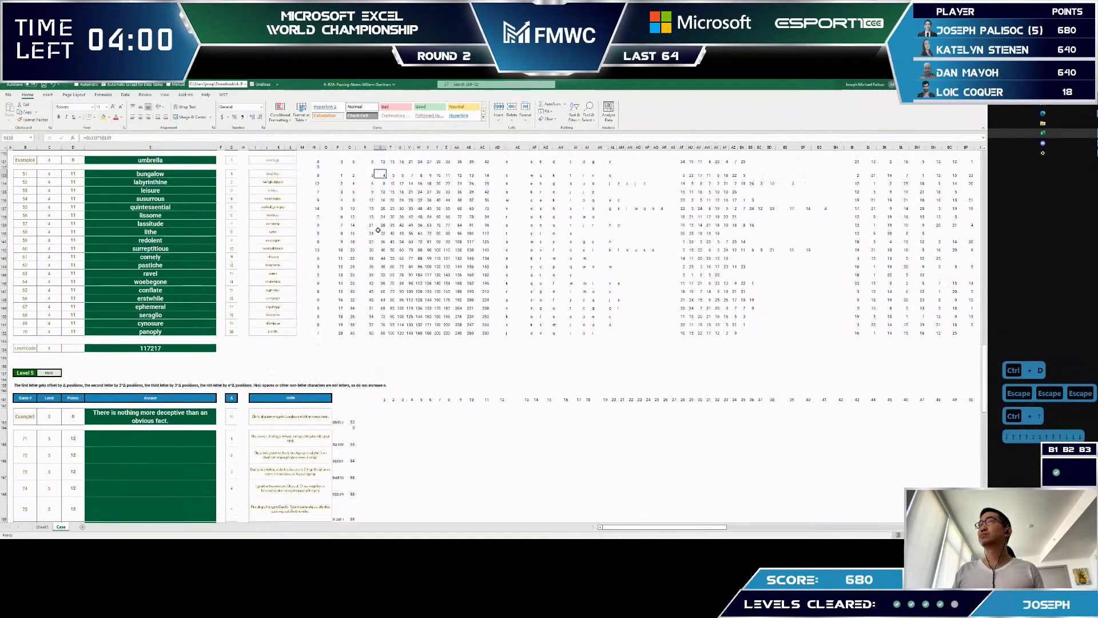
- Under number 1 in the Level 5 example row, enter a MID formula taking one character of the column P text at the position numbered above
click(384, 421)
key(F2)
key(Escape)
text(=mid)
key(Tab)
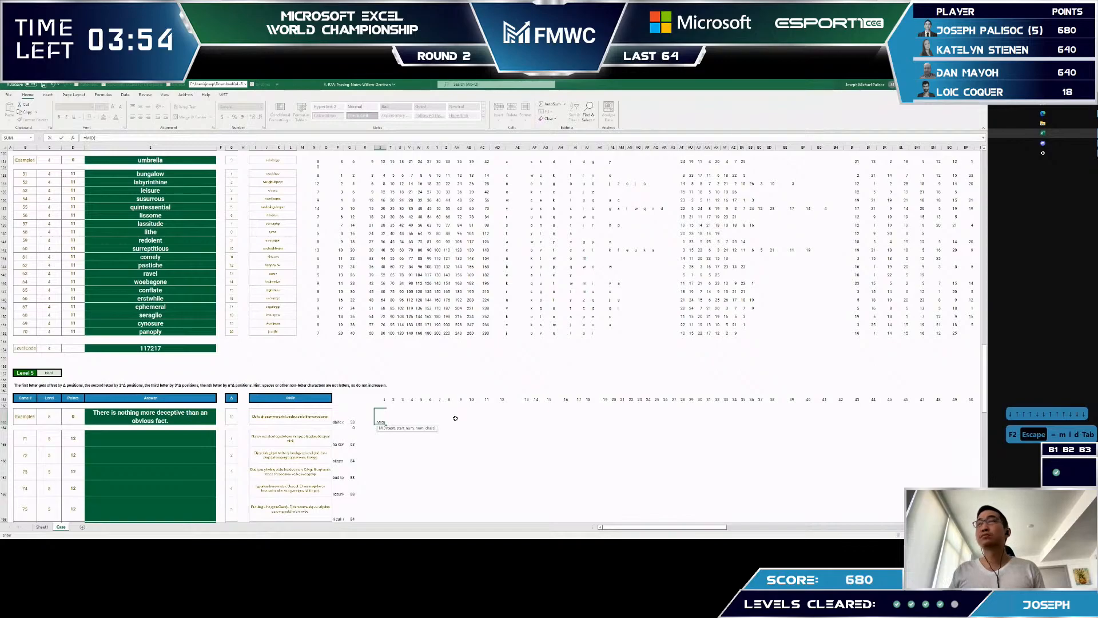
key(Left)
key(Left)
key(Left)
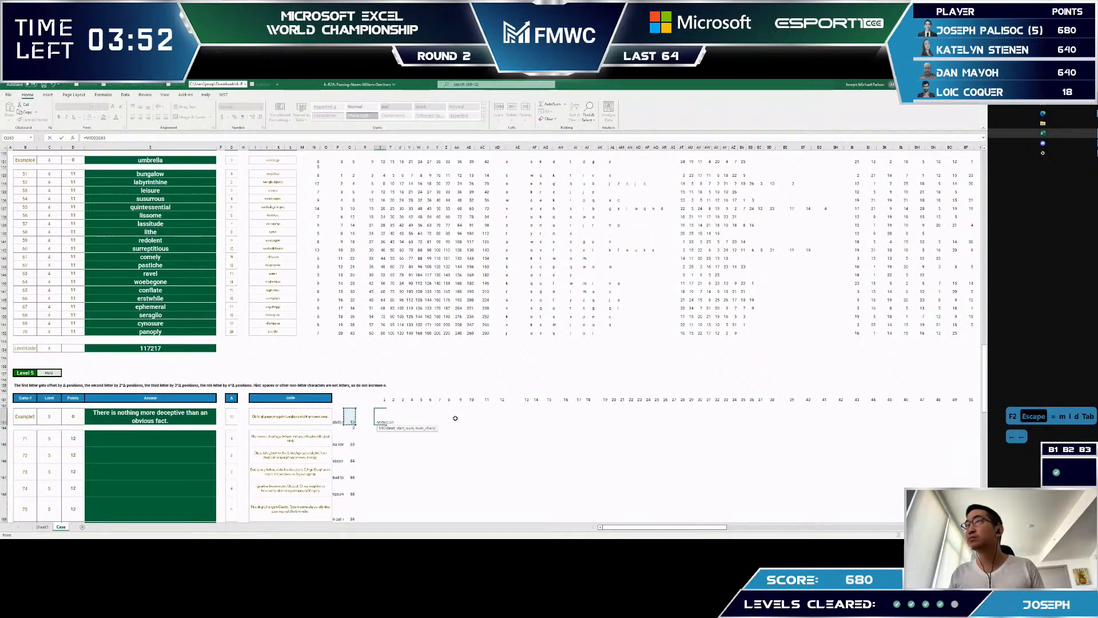
key(F4)
key(F4)
key(F4)
text(,)
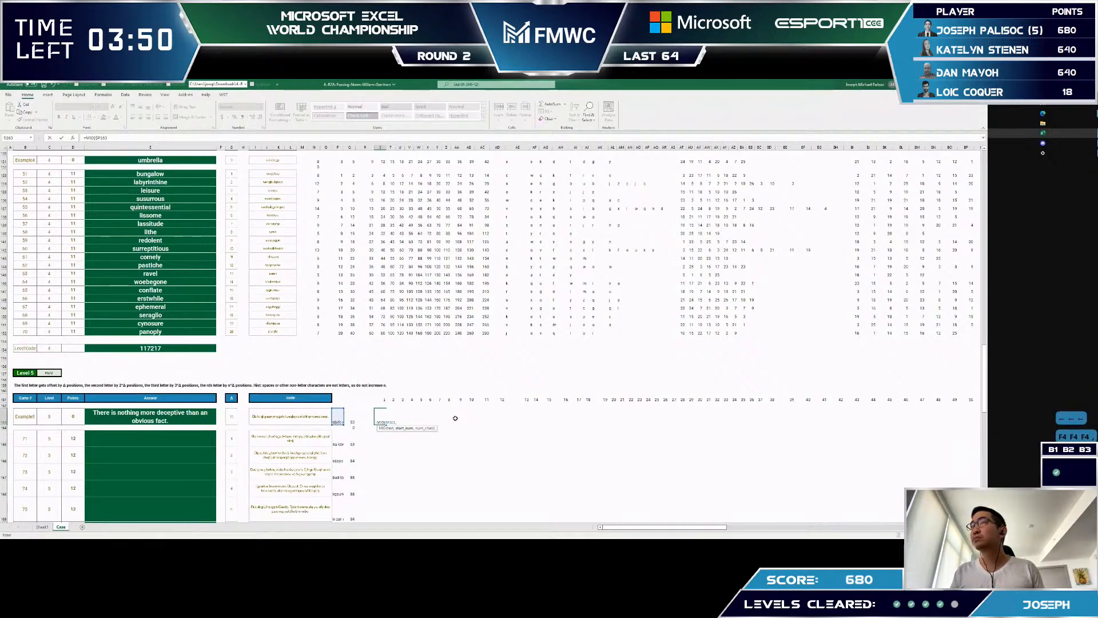
key(Up)
key(Up)
key(F4)
key(F4)
text(,1))
key(Return)
key(Down)
key(ctrl+shift+Down)
key(ctrl+alt+shift+r)
key(Escape)
key(Escape)
- Convert the horizontal position sequence above the Level 5 example to static values
key(Up)
key(Up)
key(Up)
key(ctrl+shift+Right)
key(ctrl+c)
key(alt+e)
key(s)
key(v)
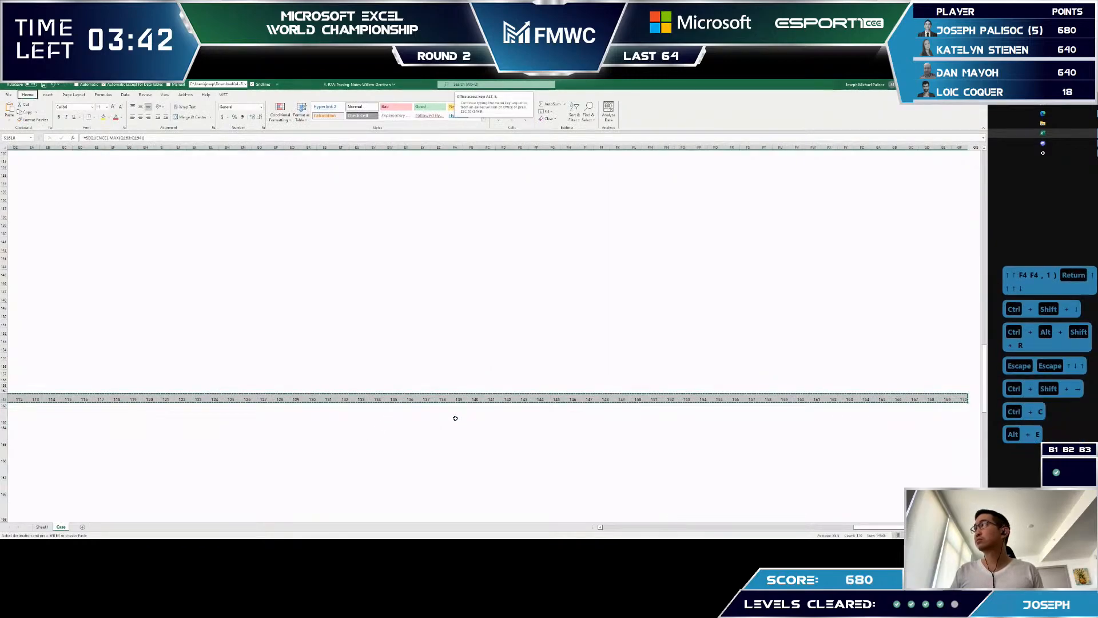
key(Return)
key(Escape)
key(Escape)
- Fill the MID formula across all numbered positions and down the Level 5 rows
key(Down)
key(ctrl+shift+Down)
key(ctrl+alt+shift+r)
key(Down)
key(Left)
key(Left)
key(Left)
key(ctrl+shift+Right)
key(ctrl+shift+Right)
key(ctrl+alt+shift+d)
key(Down)
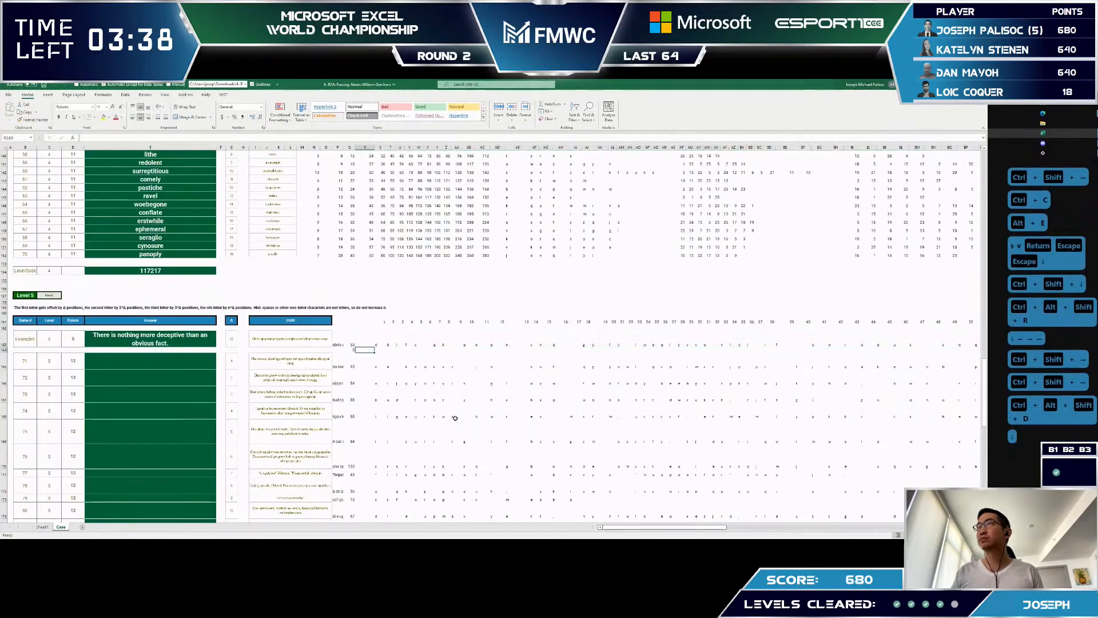
- Check the references in the MID formula and how far the extracted characters extend along the Level 5 example row
key(Up)
key(ctrl+Right)
key(Down)
key(Up)
key(F2)
key(Escape)
key(Down)
key(Up)
key(F2)
key(Escape)
key(Right)
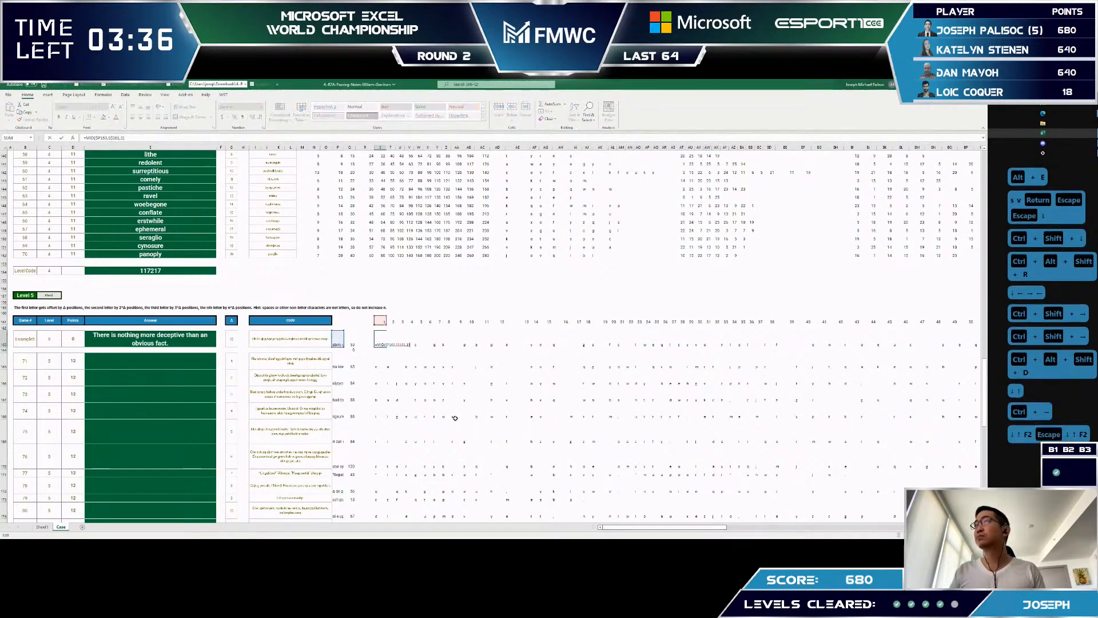
key(ctrl+Right)
key(Right)
key(ctrl+Left)
key(Left)
key(Left)
key(Left)
key(Left)
key(Left)
key(Left)
key(Left)
key(Left)
key(Left)
key(Left)
key(Left)
key(Left)
key(Left)
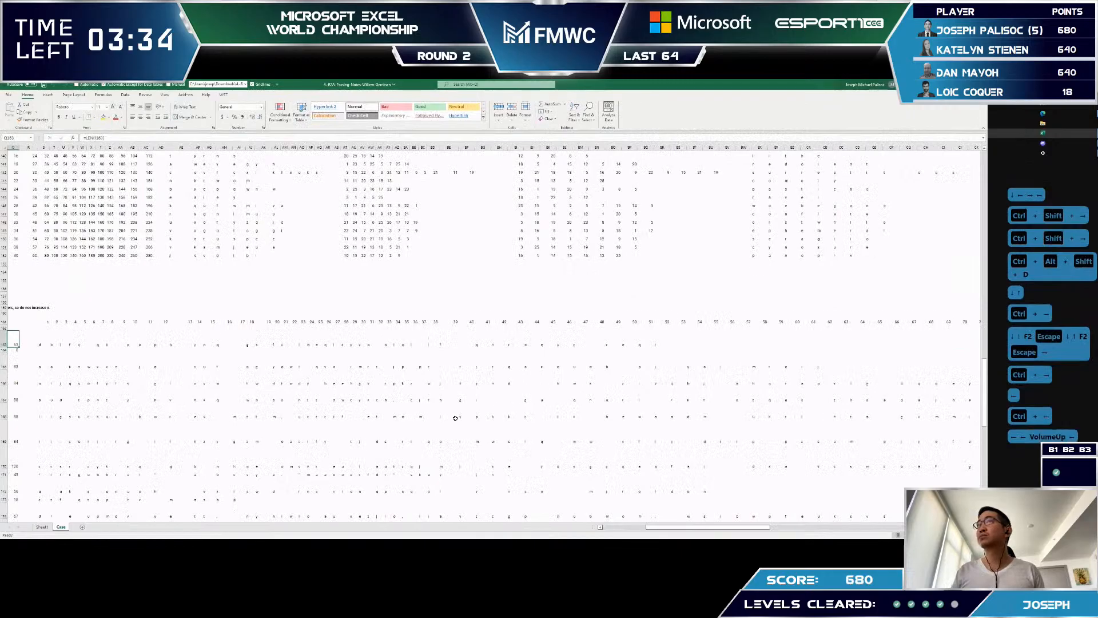
key(Right)
key(ctrl+Right)
key(ctrl+Right)
key(ctrl+Right)
key(Right)
key(Right)
key(Right)
key(Right)
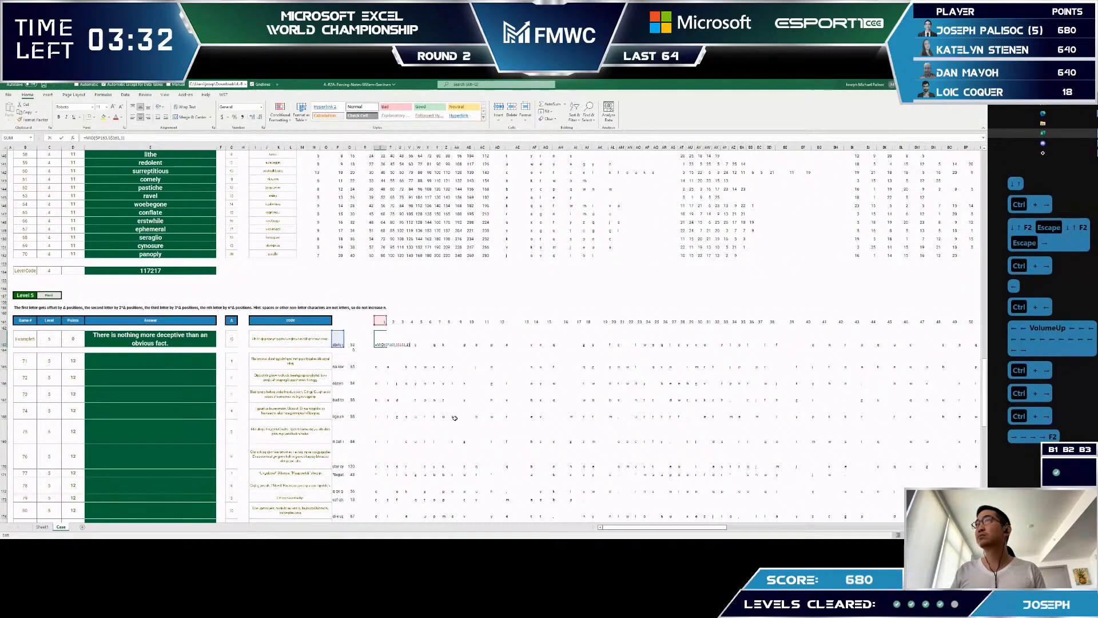
key(F2)
key(Escape)
key(Down)
key(Up)
- Copy the Level 5 position numbers and paste them as values to start a second numbered block beyond the first, leaving a gap
key(ctrl+Right)
key(Up)
key(Up)
key(ctrl+Left)
key(ctrl+shift+Right)
key(ctrl+c)
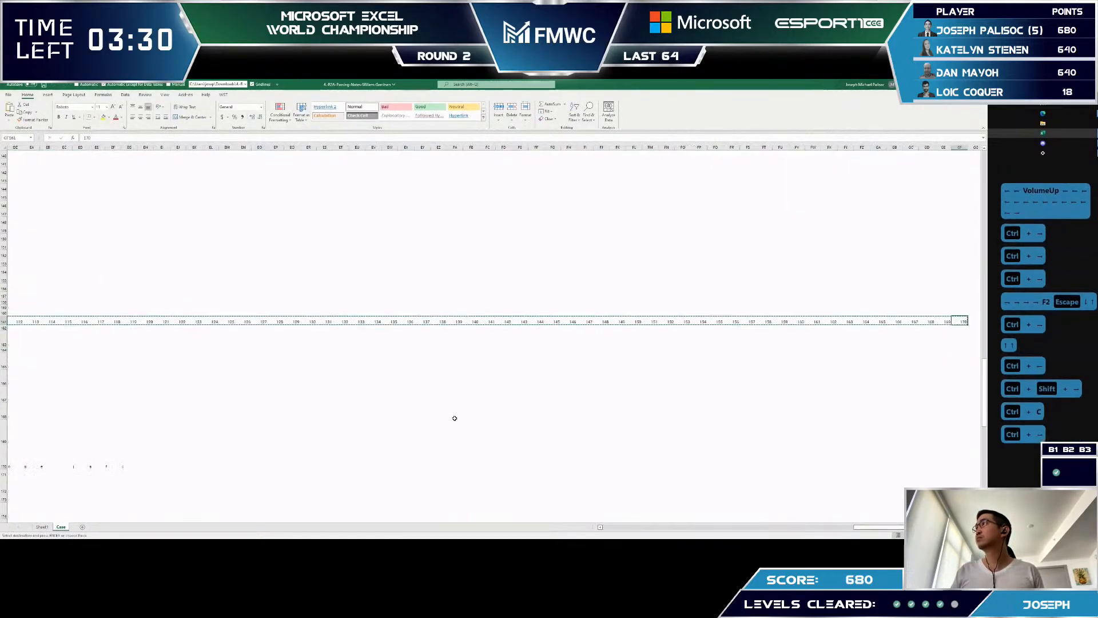
key(ctrl+Right)
key(Right)
key(Right)
key(alt+e)
key(s)
key(v)
key(Return)
key(Down)
key(Up)
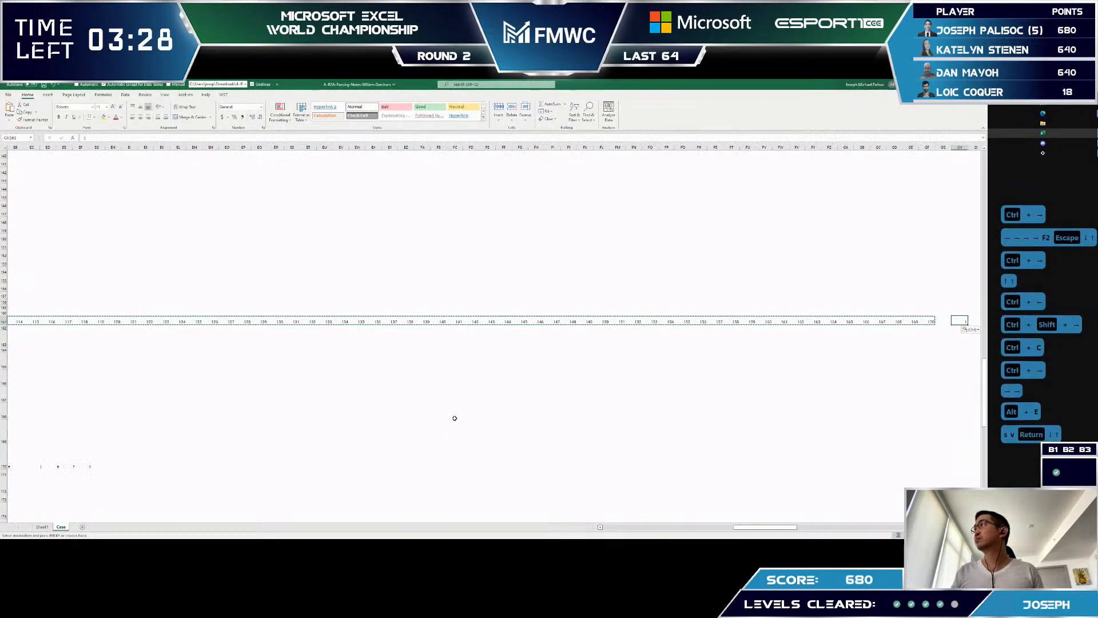
- Check where the original and the second row of Level 5 position numbers start and end
key(ctrl+Right)
key(ctrl+Left)
key(Left)
key(Left)
key(Left)
key(Left)
key(Escape)
key(Escape)
key(ctrl+Left)
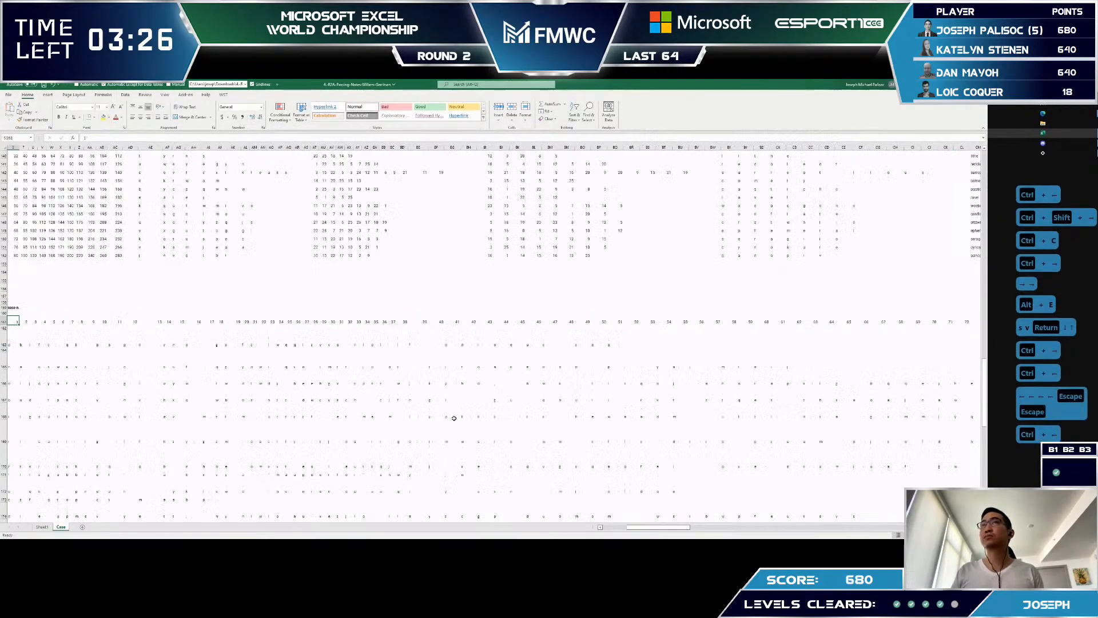
key(ctrl+Right)
key(Right)
key(Right)
key(Right)
key(Left)
key(Down)
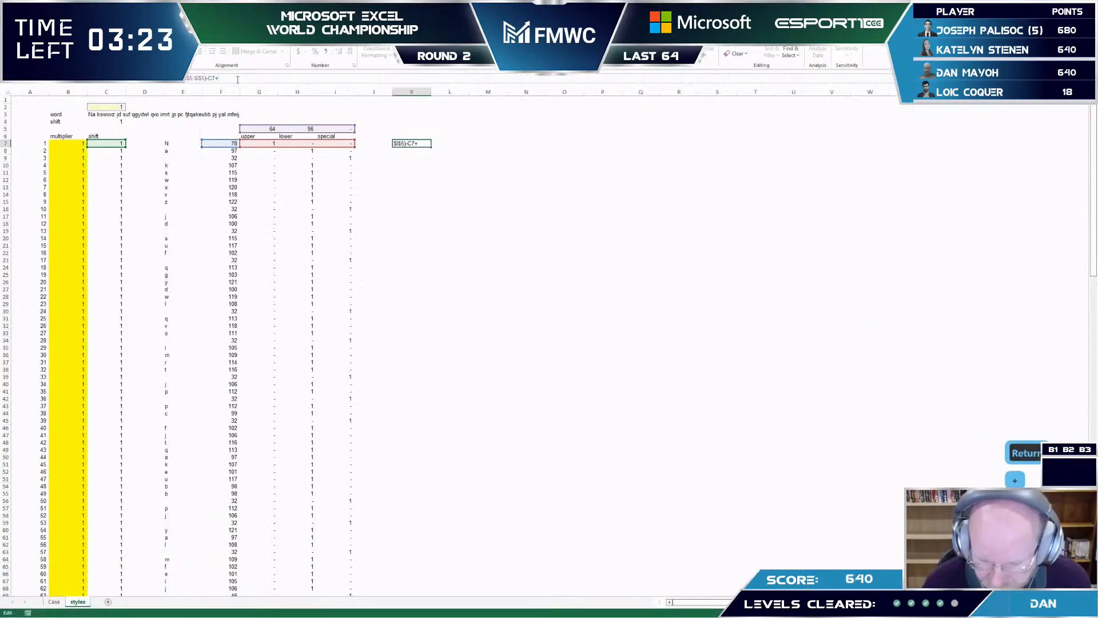
- On the styles sheet, complete the K7 formula by adding 1000*26 after the shift in C7 is subtracted
text(100)
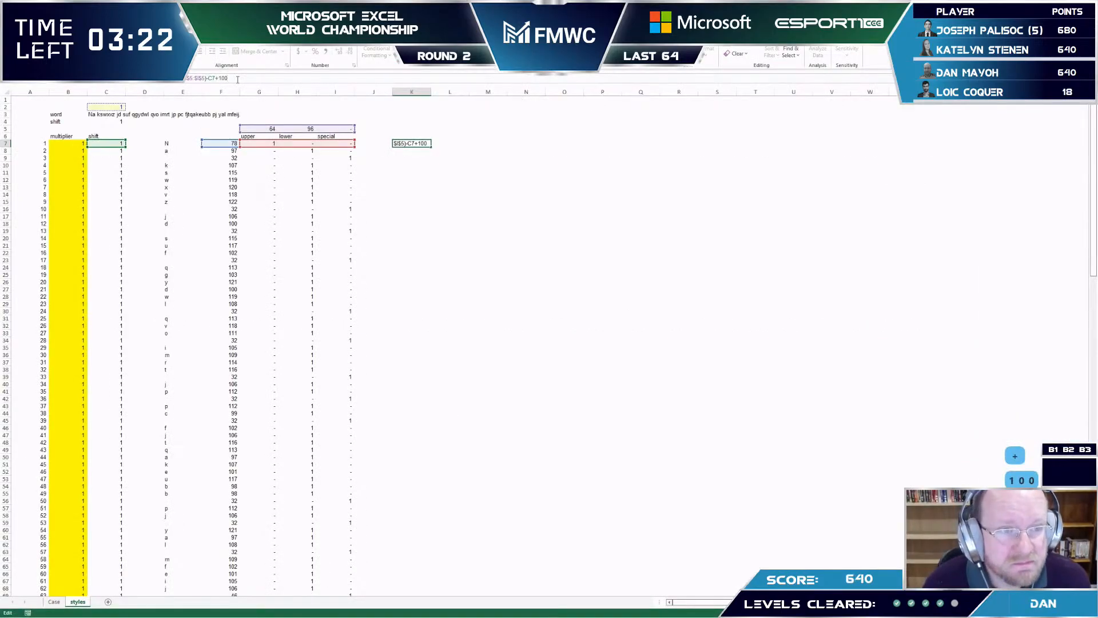
text(0*26)
key(Return)
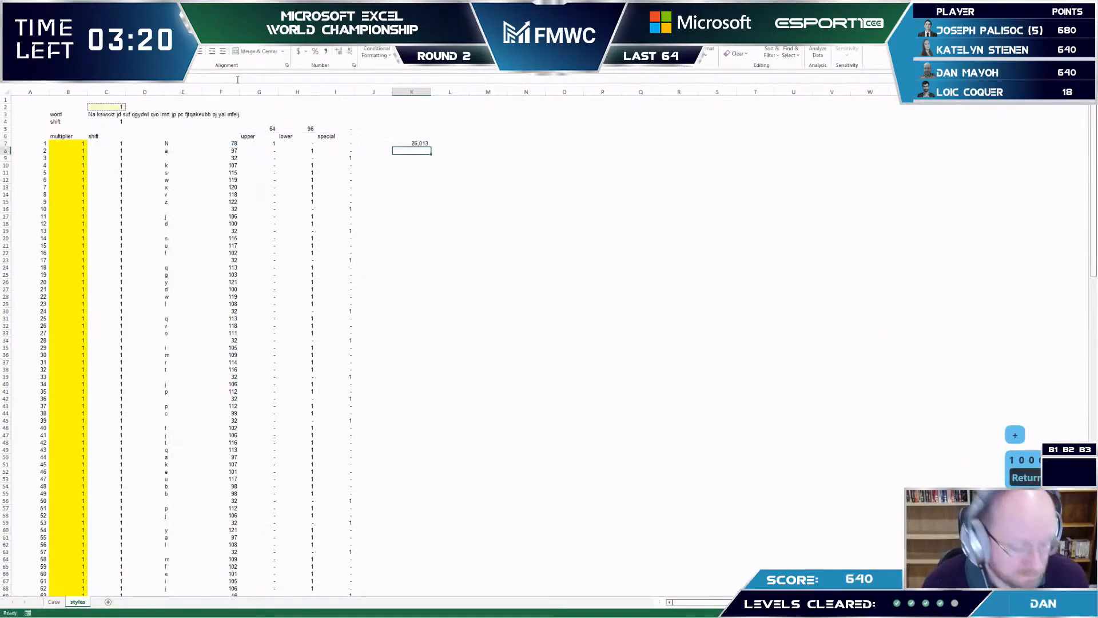
- Wrap the K7 formula in MOD with a divisor of 26
key(Up)
key(F2)
key(Home)
key(Right)
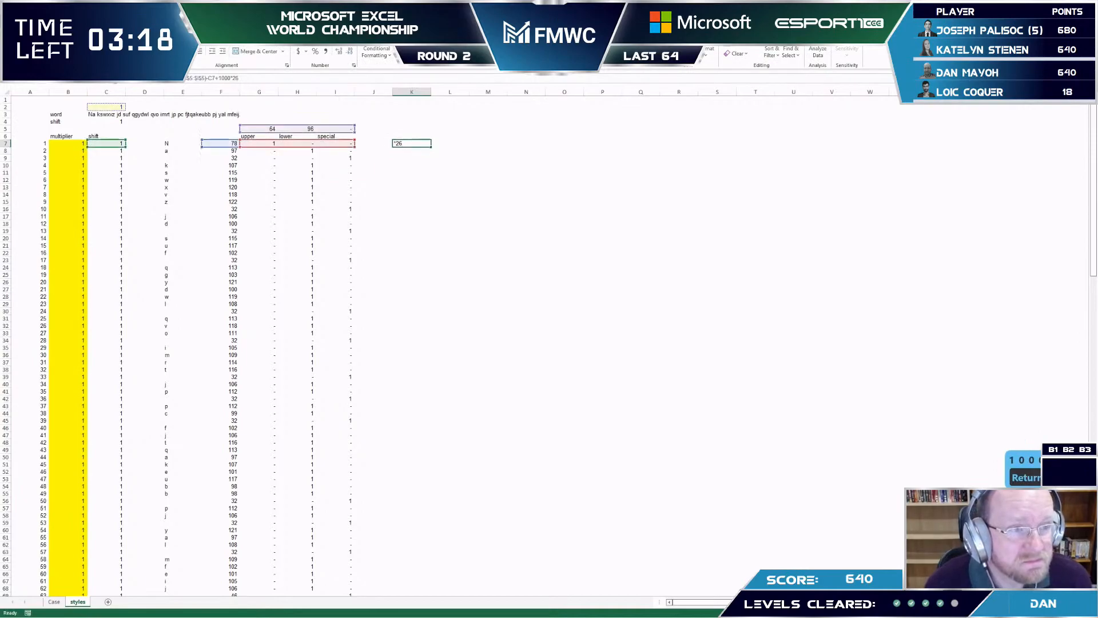
text(mod()
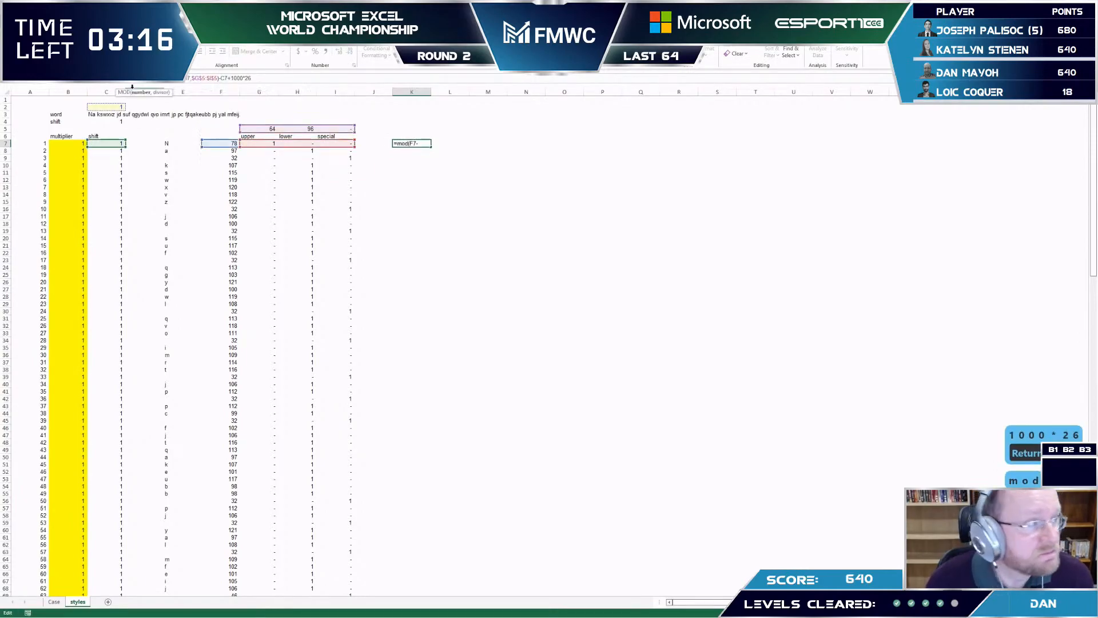
click(268, 80)
text(,26))
key(Return)
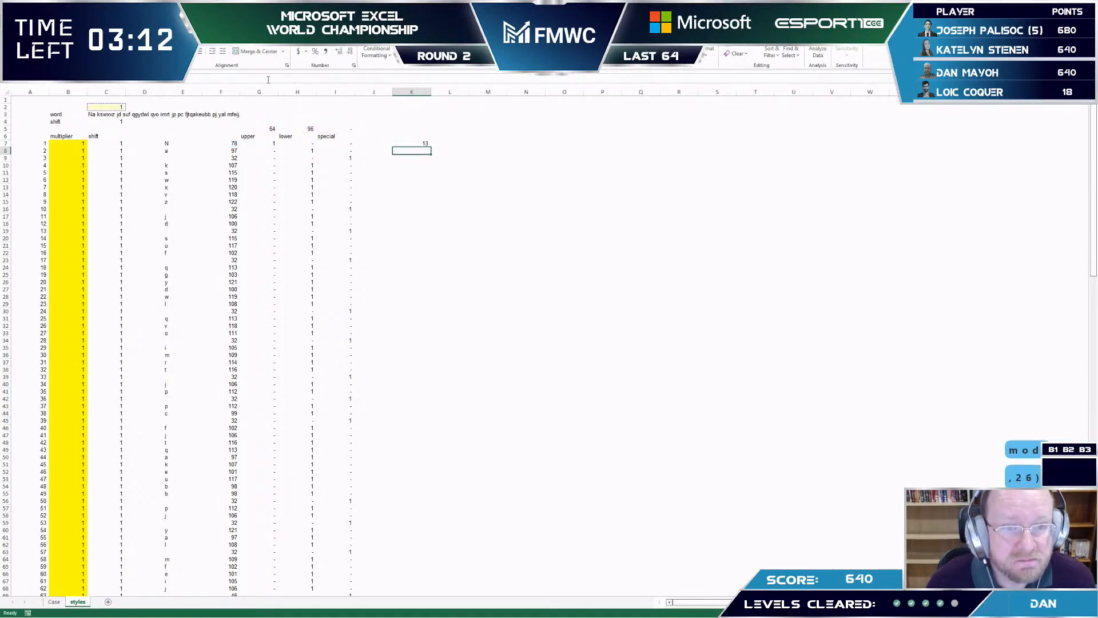
- In L7, enter an IF formula that returns 26 when K7 equals 0 and otherwise returns K7
key(Up)
key(Right)
text(=if()
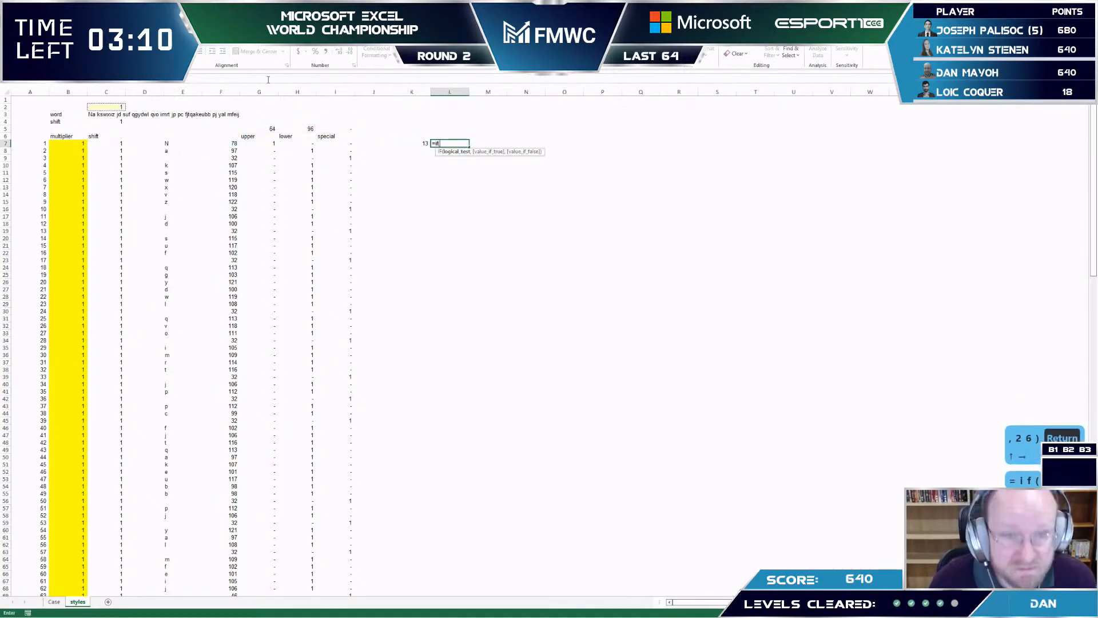
key(Left)
text(=0,26,0)
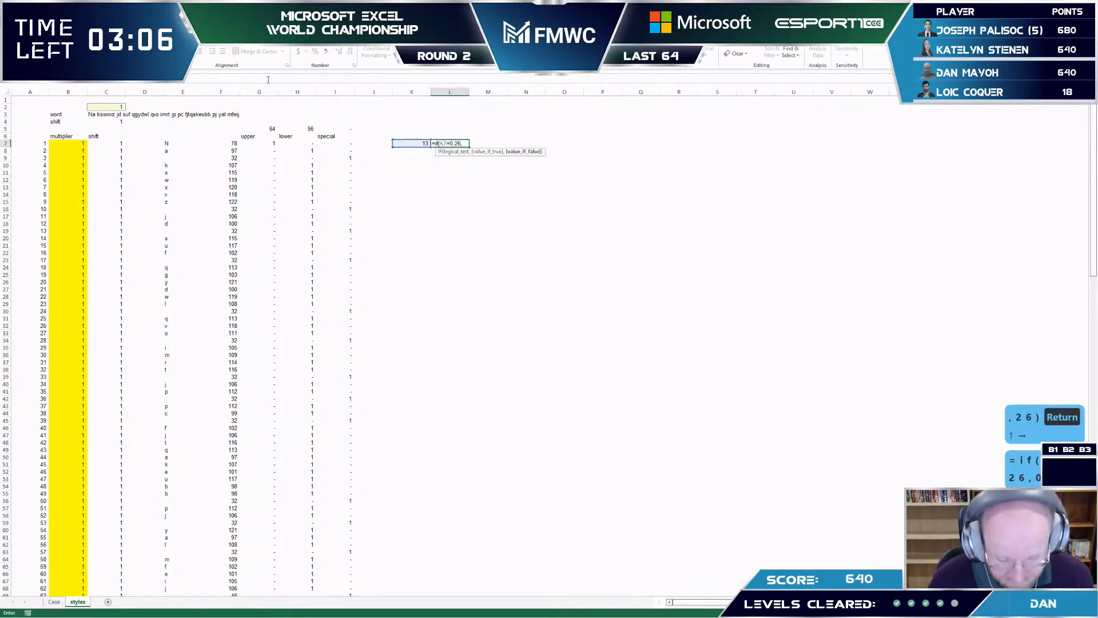
key(BackSpace)
text(k7))
key(Return)
- Fill the K7 and L7 formulas down their columns for all characters of the phrase
key(Up)
key(Left)
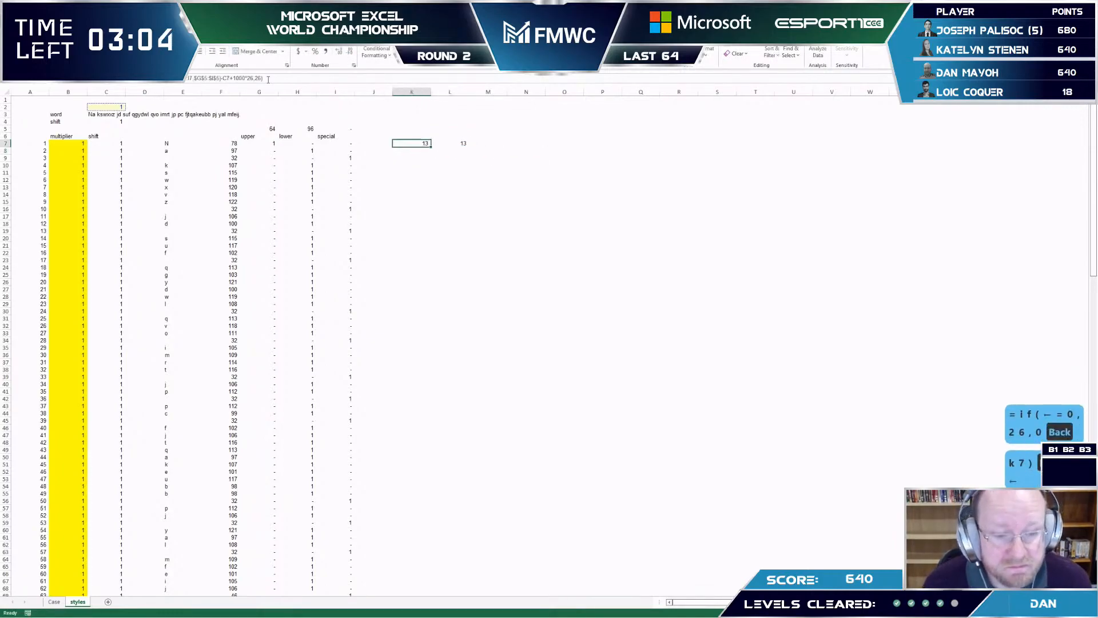
key(ctrl+shift+Down)
key(F2)
key(ctrl+Return)
key(Right)
key(ctrl+shift+Down)
key(F2)
key(ctrl+Return)
key(Left)
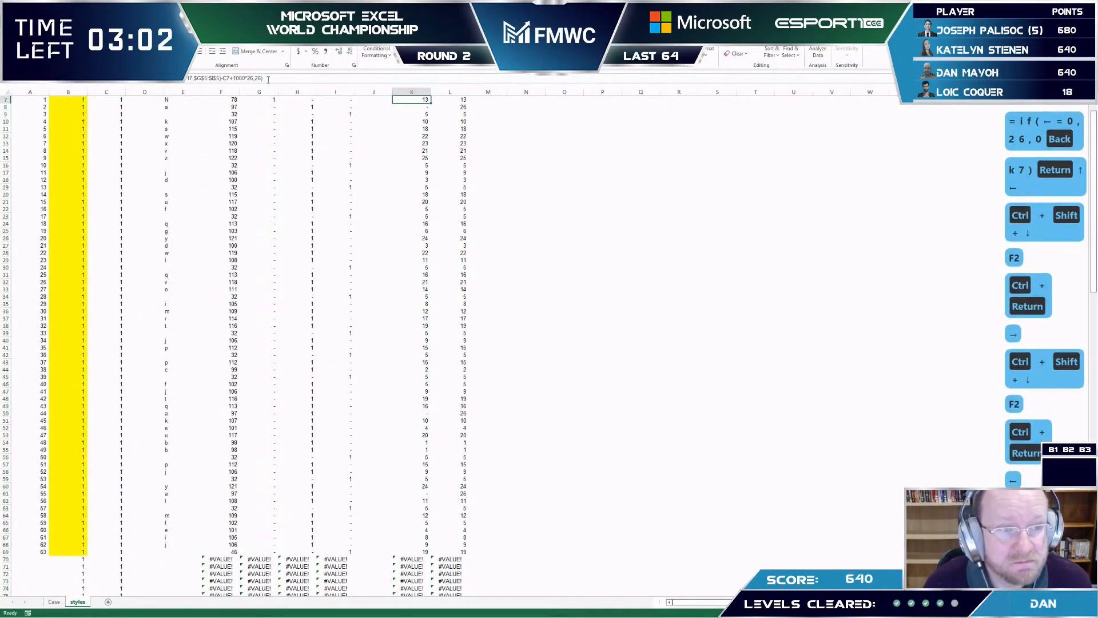
- In the multiplier cell B8, enter an IF formula returning B7 when the special flag I7 equals 1, otherwise B7+1
key(Up)
click(87, 110)
scroll(184, 204, up, 2)
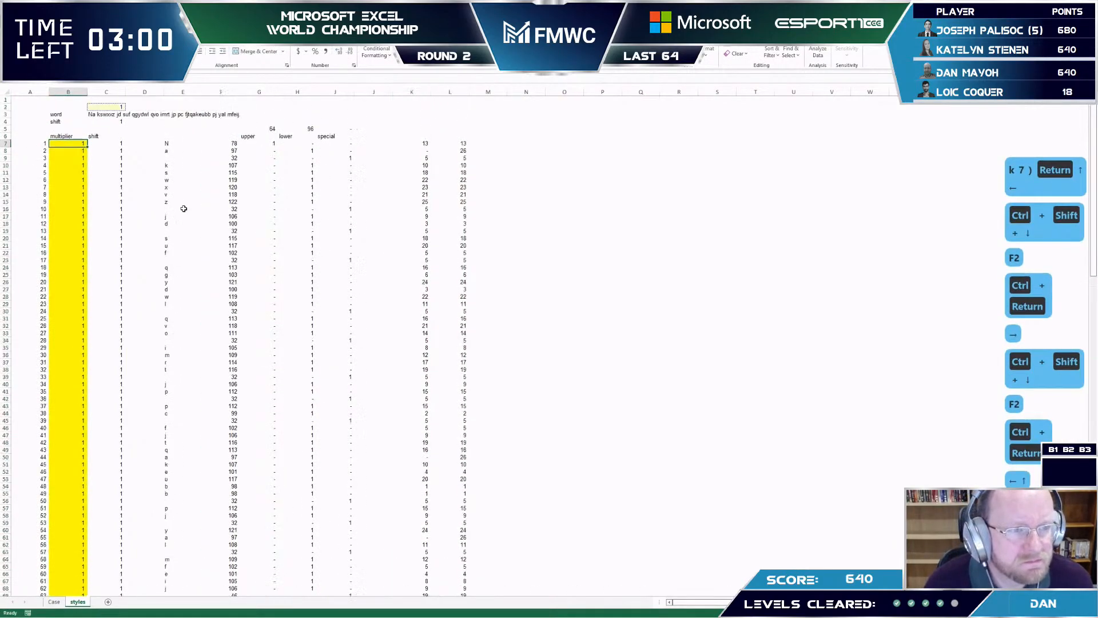
key(Down)
text(=)
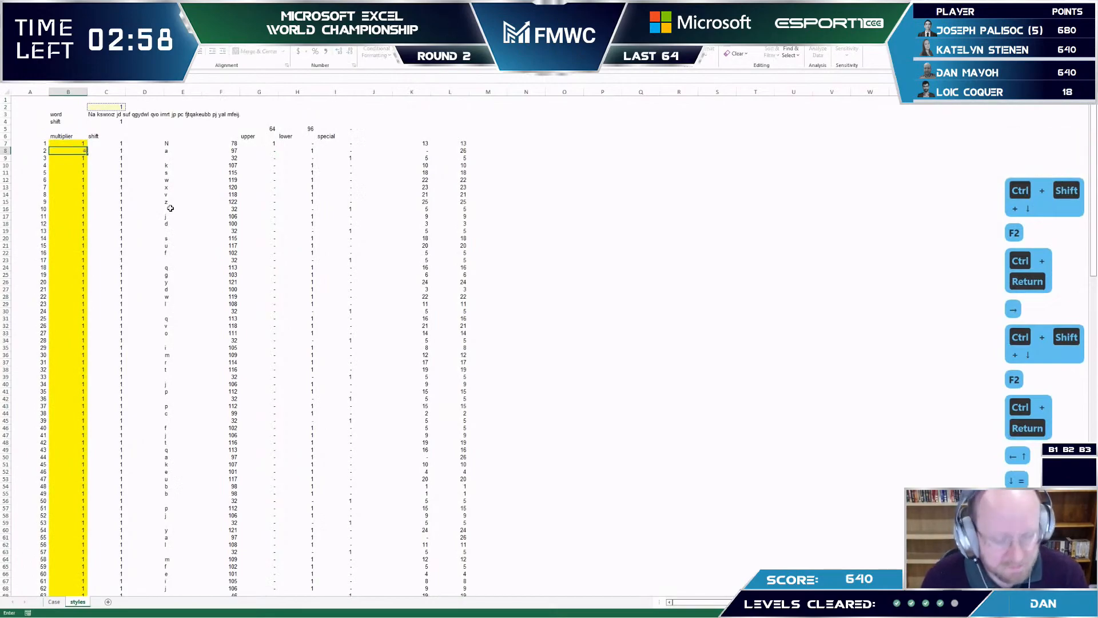
text(if()
click(347, 144)
text(=1,)
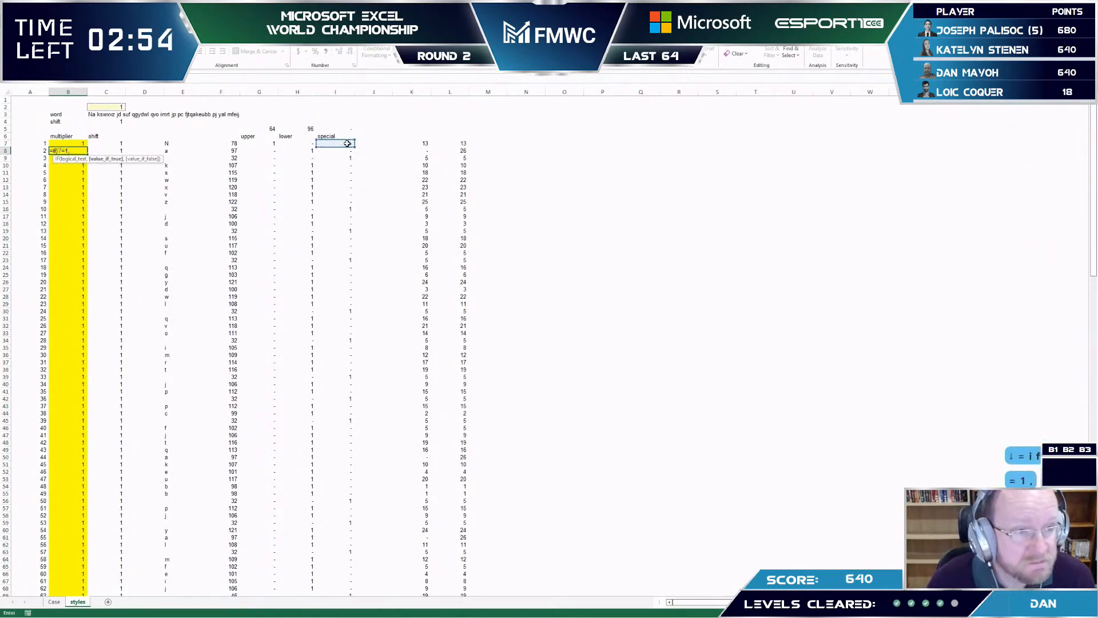
click(73, 144)
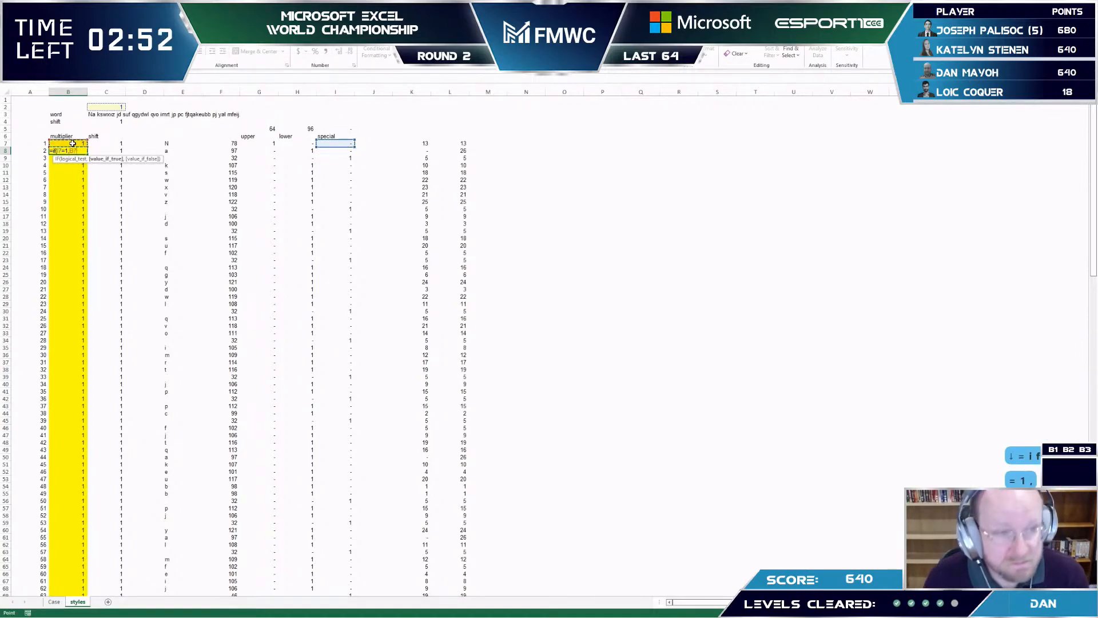
text(,)
click(72, 143)
text(+1))
key(Return)
- Fill the B8 multiplier formula down the rest of the yellow column
key(Up)
key(ctrl+shift+Down)
key(F2)
key(ctrl+Return)
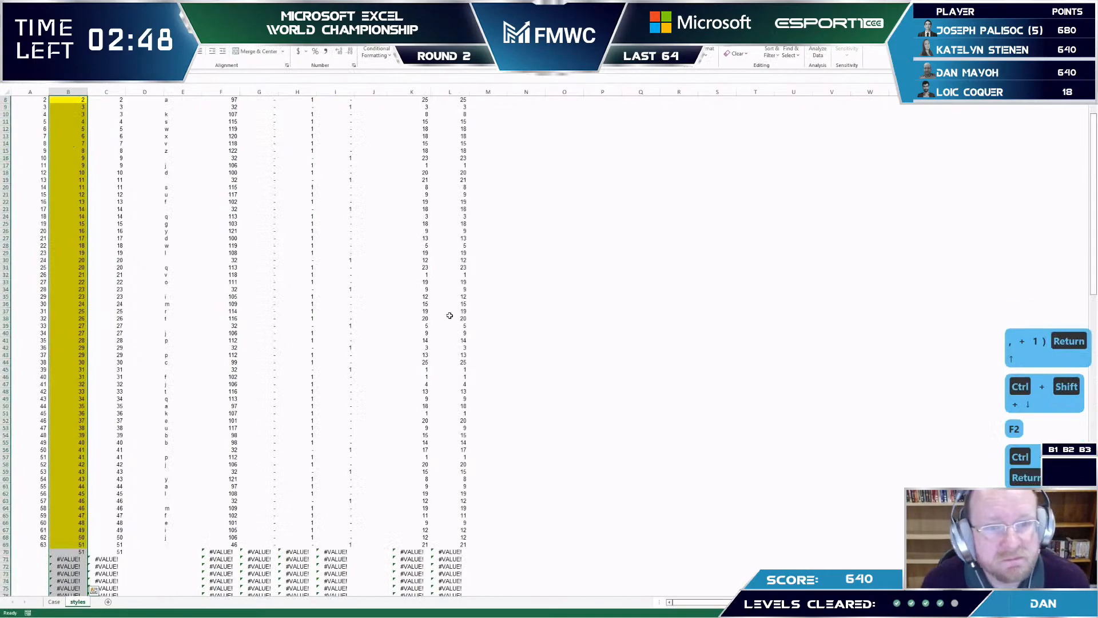
- In M7, add L7 to the SUMPRODUCT of the flags G7:I7 and the absolutely referenced offsets G5:I5
scroll(445, 241, up, 3)
click(463, 142)
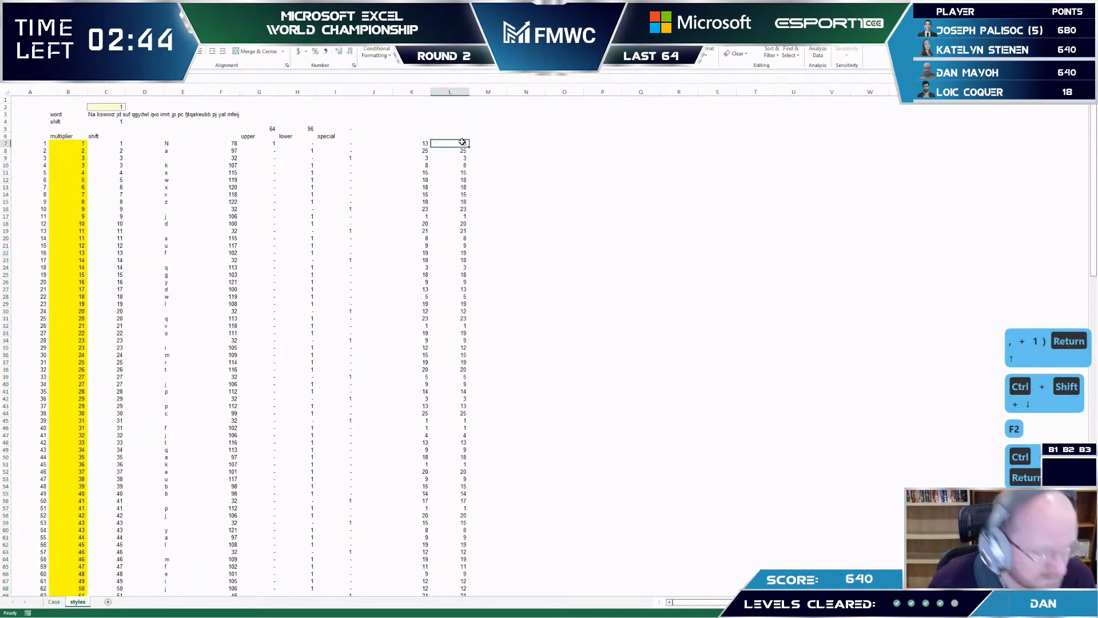
key(Right)
text(=)
text(sumpr)
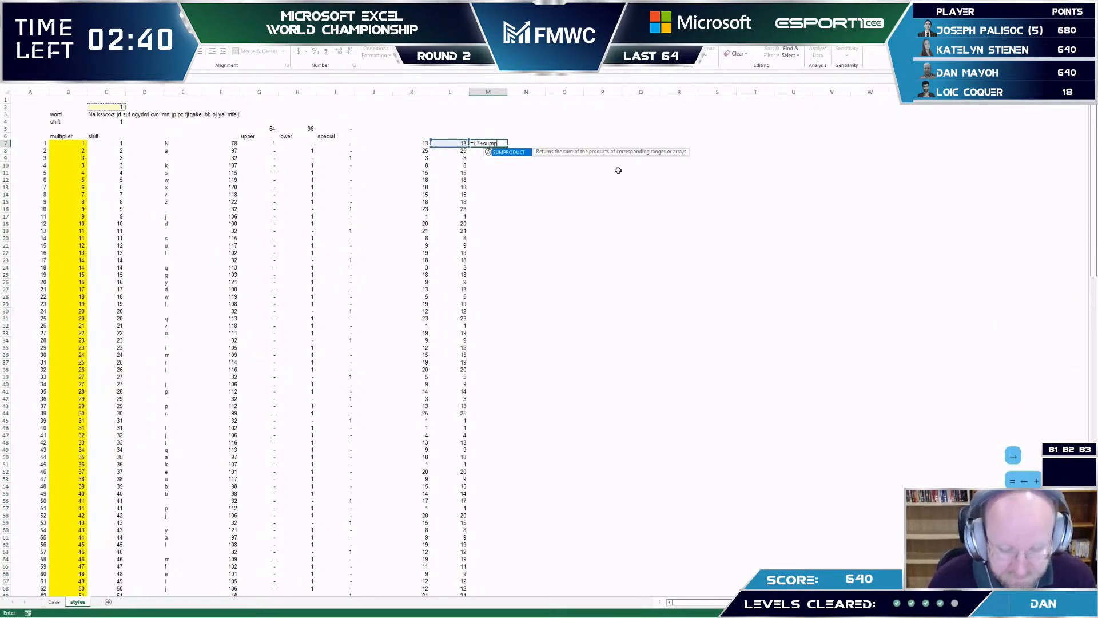
key(Tab)
drag(261, 144, 346, 144)
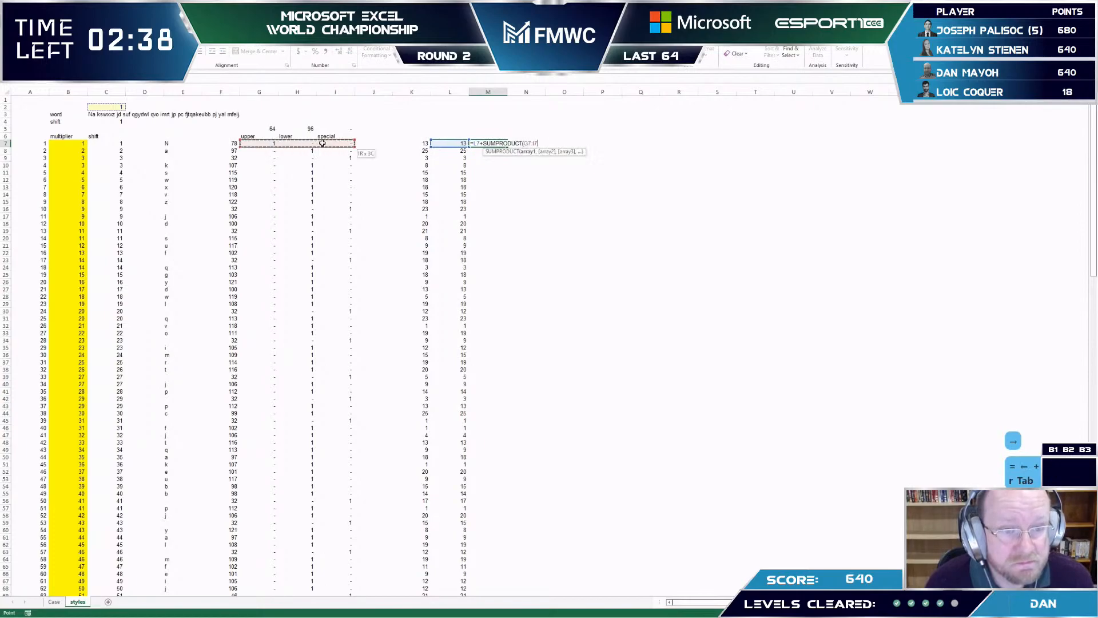
text(,)
drag(269, 128, 327, 128)
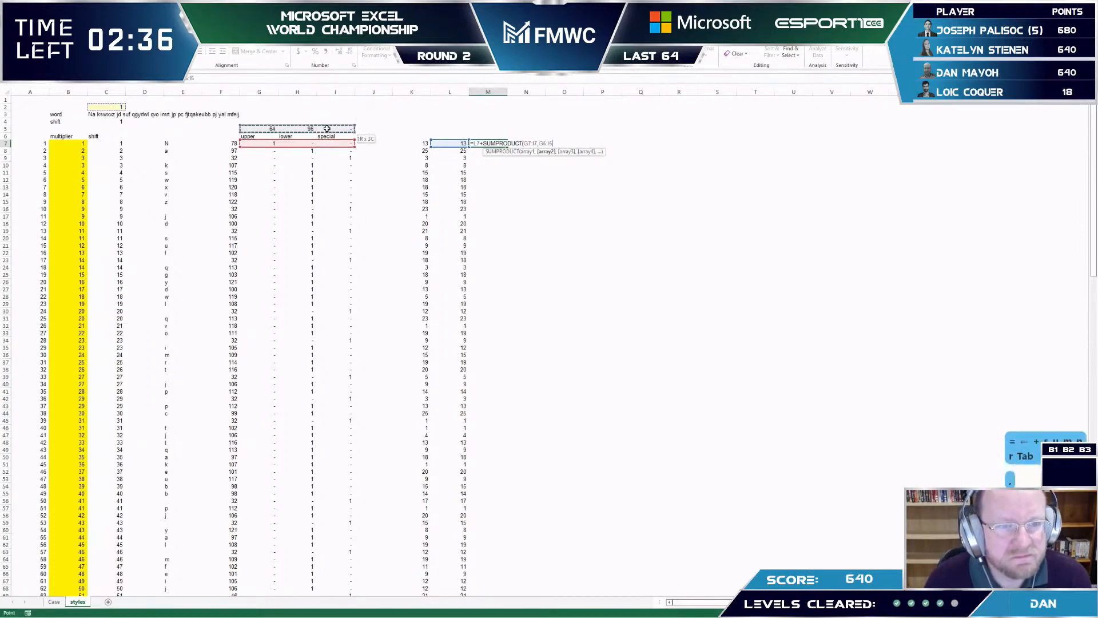
key(F4)
text())
key(Return)
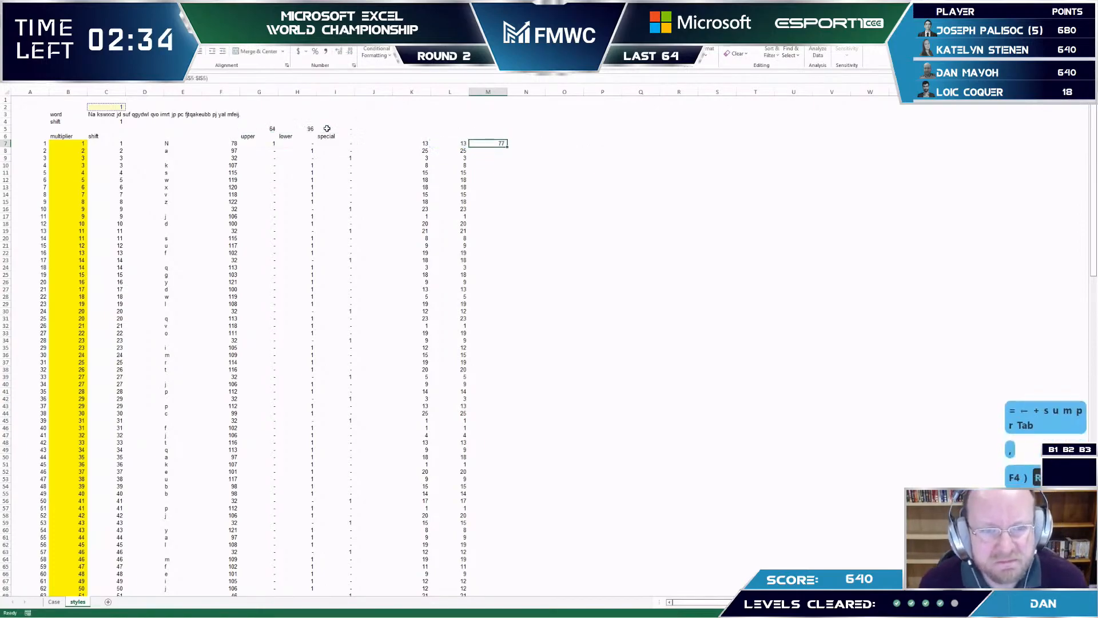
- Fill the M7 character-code formula down the column
key(ctrl+shift+Down)
key(F2)
key(ctrl+Return)
- In column N, convert the calculated codes in column M to letters with CHAR and fill the formula down
key(Right)
key(Up)
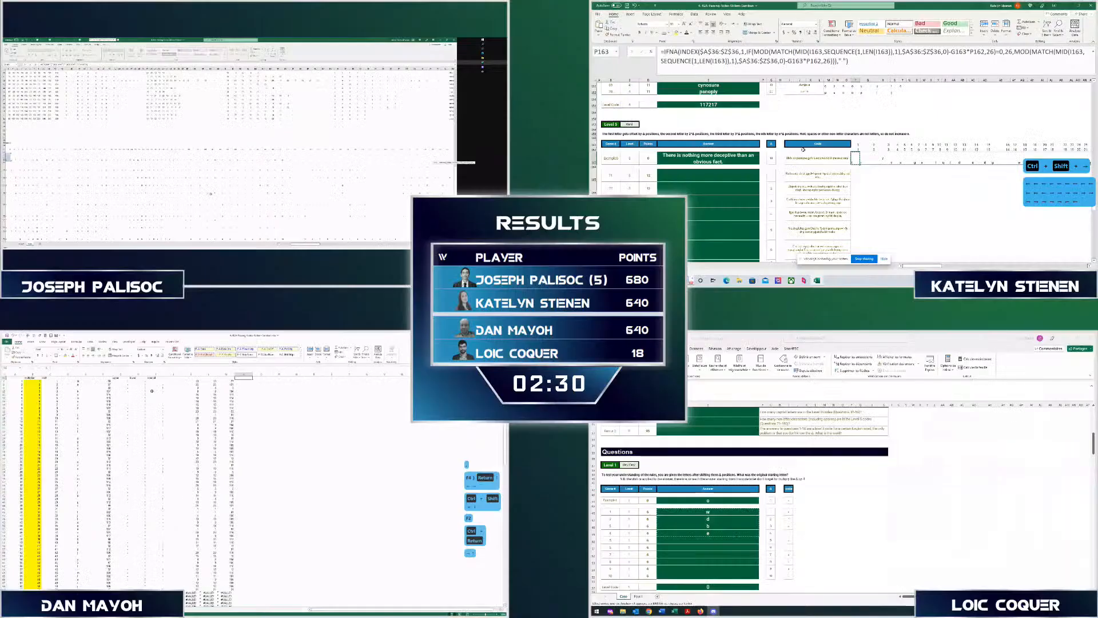
text(=char()
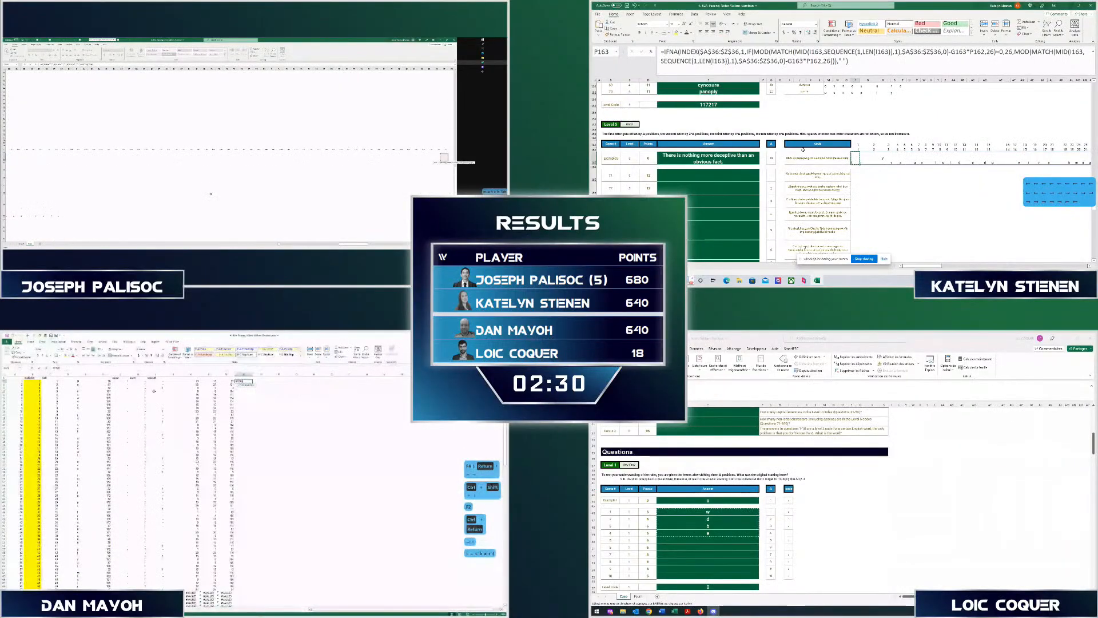
key(Return)
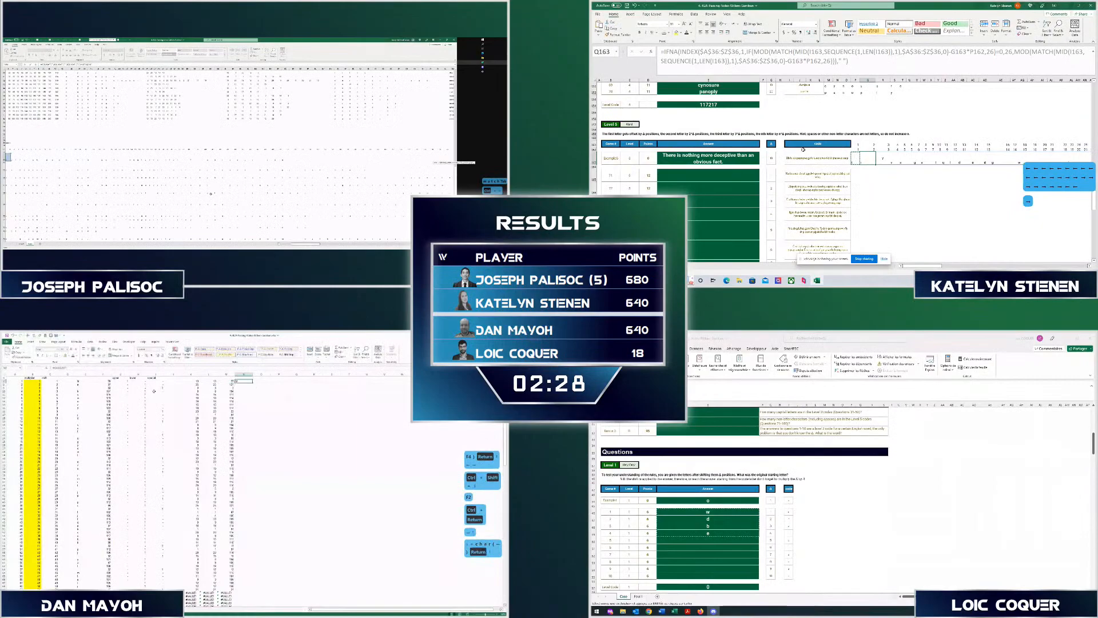
key(ctrl+shift+Down)
key(F2)
key(F2)
key(ctrl+Return)
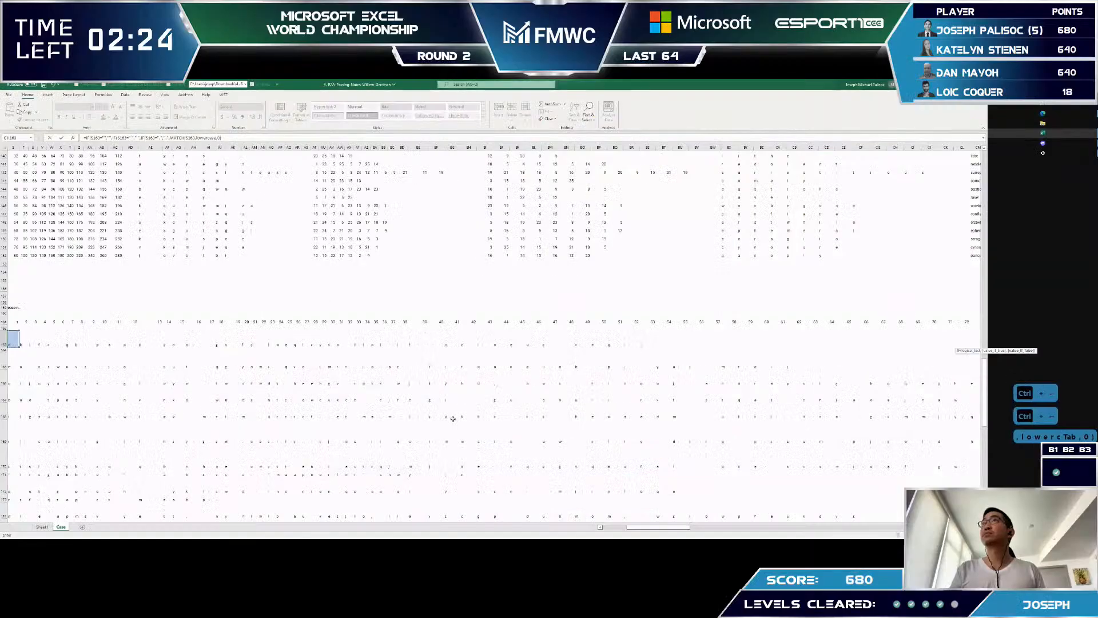
- On the Case sheet, complete the nested IF formula with its exact MATCH against the lowercase list and fill it right across the row
text())
key(Return)
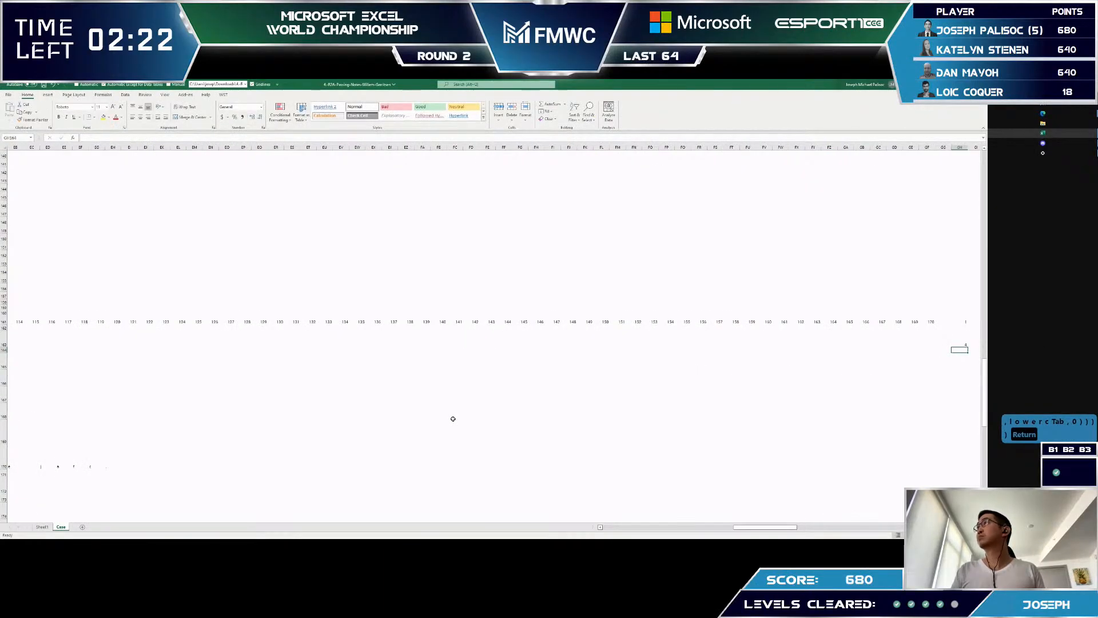
key(Up)
key(F2)
key(Escape)
key(Up)
key(Up)
key(Down)
key(ctrl+shift+Down)
key(ctrl+alt+shift+r)
- Extend the selection over the Level 5 phrase rows and fill the letter-to-number MATCH formulas down
key(Down)
key(ctrl+shift+Right)
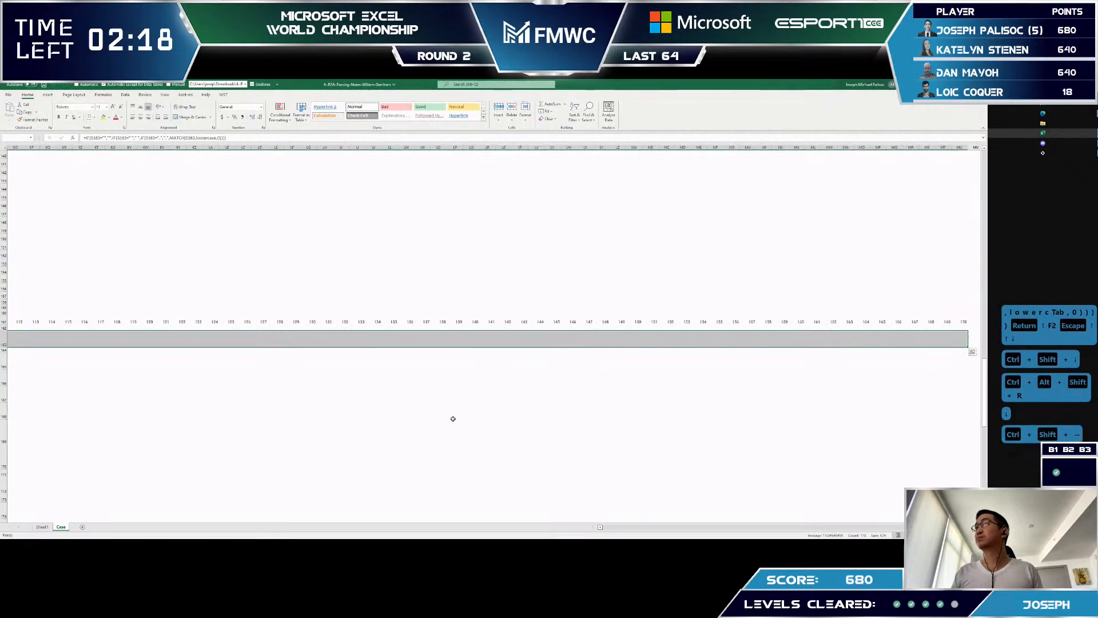
key(shift+Down)
key(shift+Down)
key(shift+Down)
key(shift+Down)
key(shift+Down)
key(shift+Down)
key(shift+Down)
key(shift+Down)
key(shift+Down)
key(shift+Down)
key(shift+Down)
key(shift+Down)
key(shift+Down)
key(shift+Down)
key(shift+Down)
key(shift+Down)
key(shift+Down)
key(shift+Down)
key(shift+Down)
key(shift+Down)
key(shift+Down)
key(shift+Down)
key(shift+Down)
key(Left)
key(Left)
key(Left)
key(Left)
key(Left)
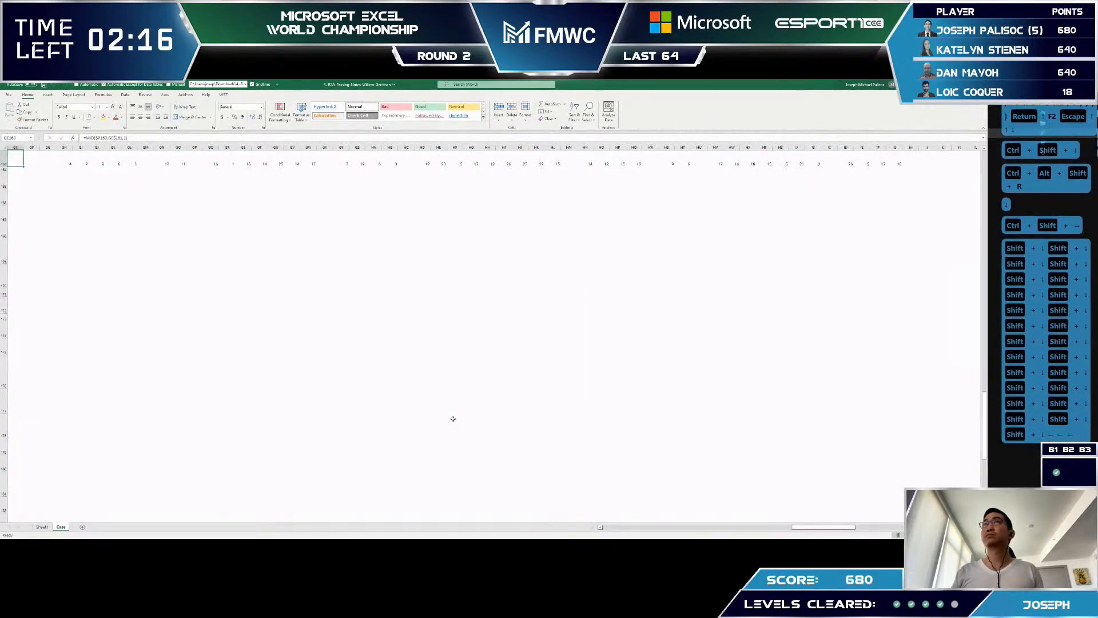
key(Up)
key(Up)
key(Down)
key(Right)
key(Right)
key(Right)
key(Down)
key(Right)
key(Right)
key(Left)
key(ctrl+shift+Right)
key(ctrl+shift+Right)
key(ctrl+alt+shift+d)
- Check the filled letter numbers row by row for errors in the Level 5 phrases
key(Down)
key(Up)
key(Right)
key(Down)
key(Down)
key(Down)
key(Down)
key(Down)
key(Down)
key(Down)
key(Down)
key(Down)
key(Down)
key(Down)
key(Down)
key(Up)
key(Up)
key(Up)
key(Up)
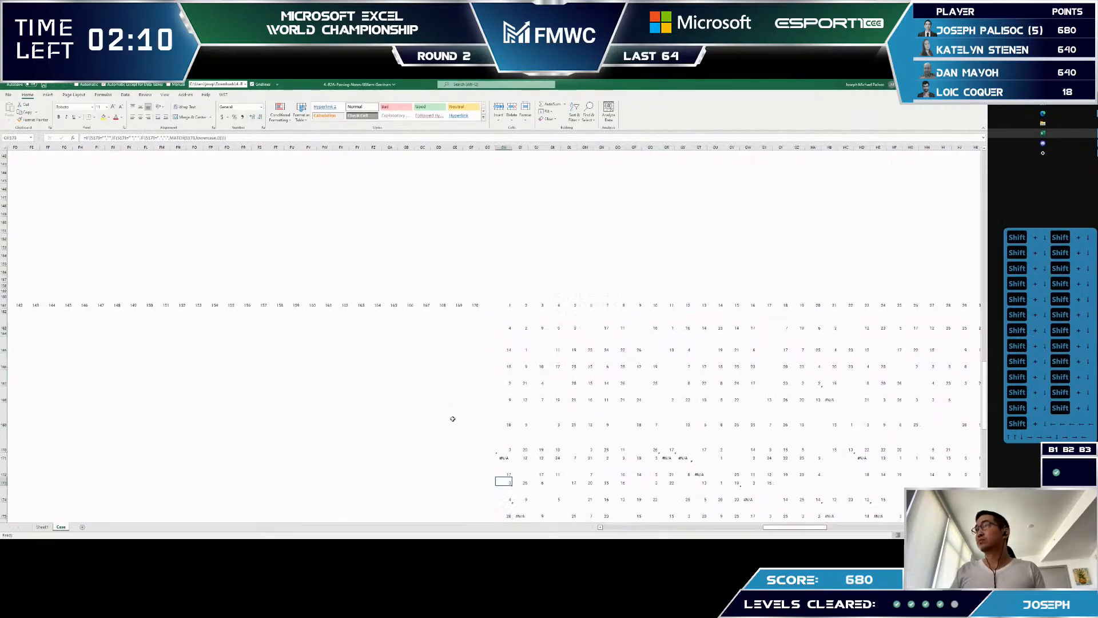
- Inspect the MATCH formula of a lower phrase row, compare it with the source letters, and return to the block's start
key(F2)
drag(789, 527, 658, 518)
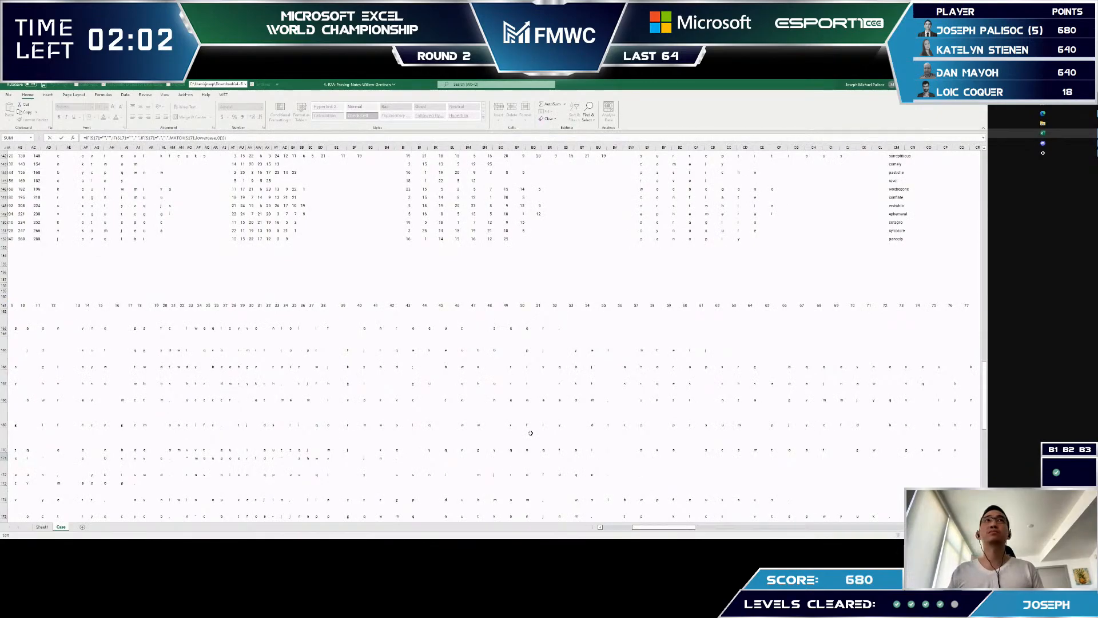
key(Escape)
key(Escape)
key(Escape)
key(Escape)
key(Escape)
click(475, 350)
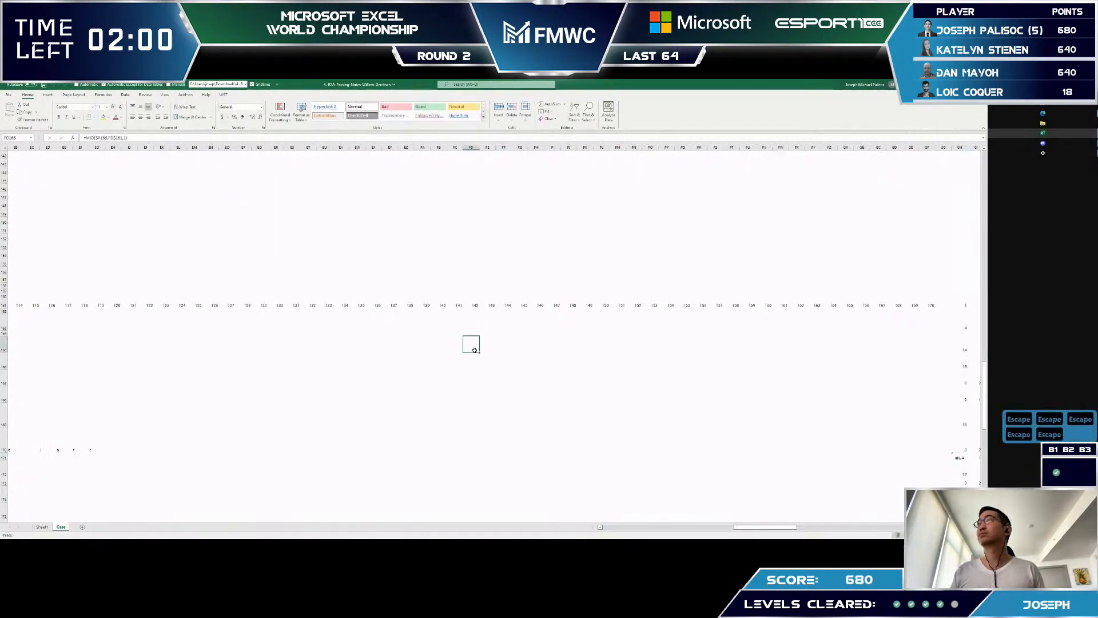
key(ctrl+Up)
key(ctrl+Up)
key(ctrl+Down)
key(ctrl+Left)
key(ctrl+Left)
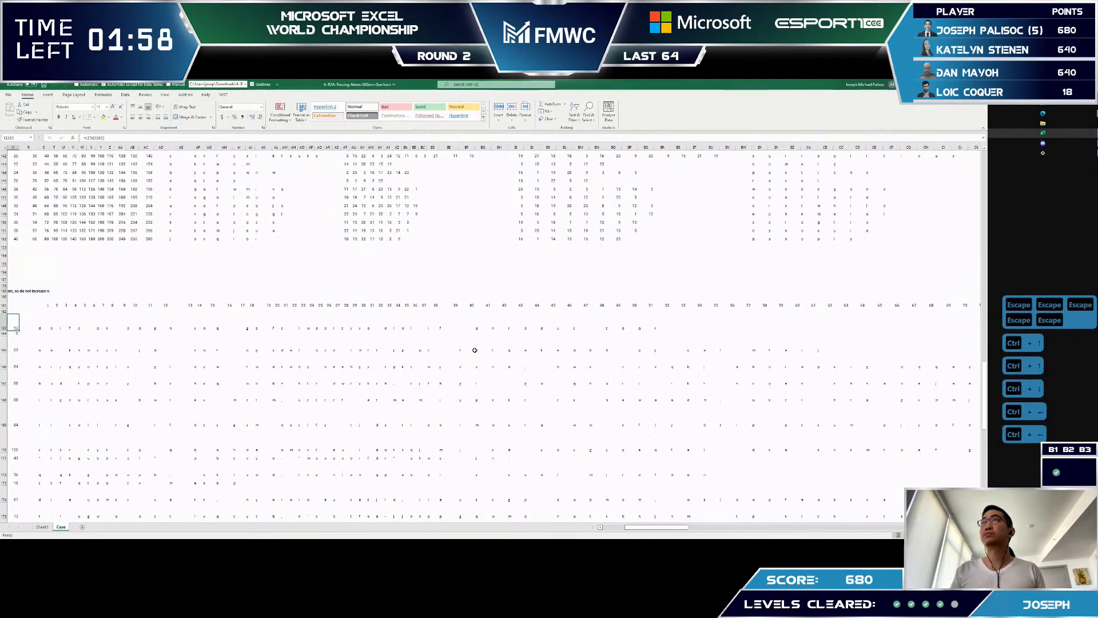
- Review the encoded words listed in column D of Sheet1
key(ctrl+Page_Up)
click(90, 199)
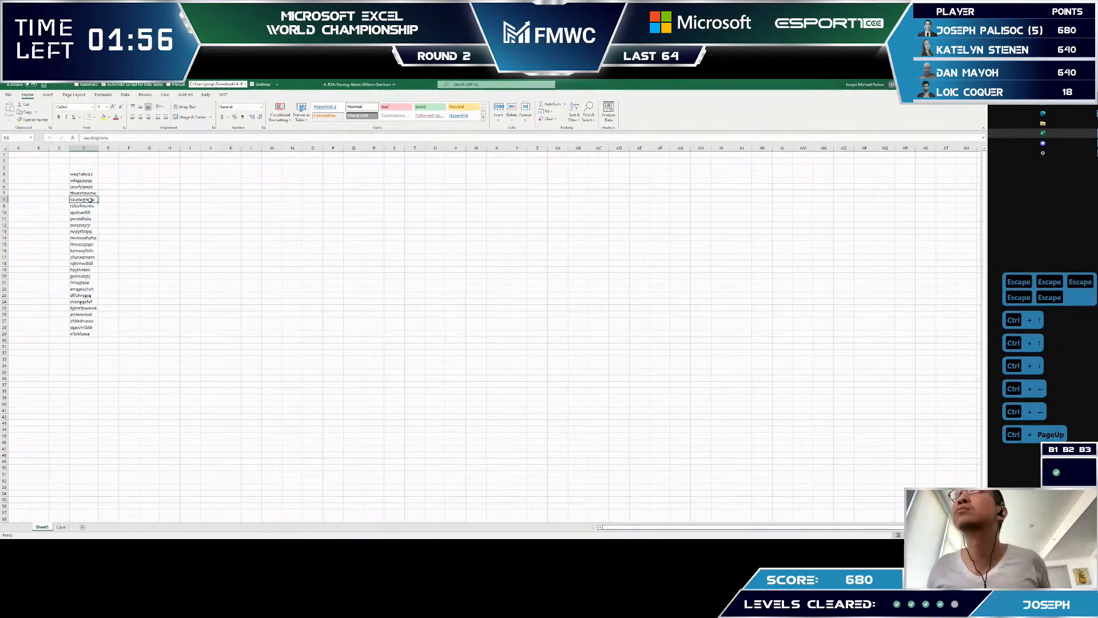
click(89, 187)
click(90, 238)
click(89, 250)
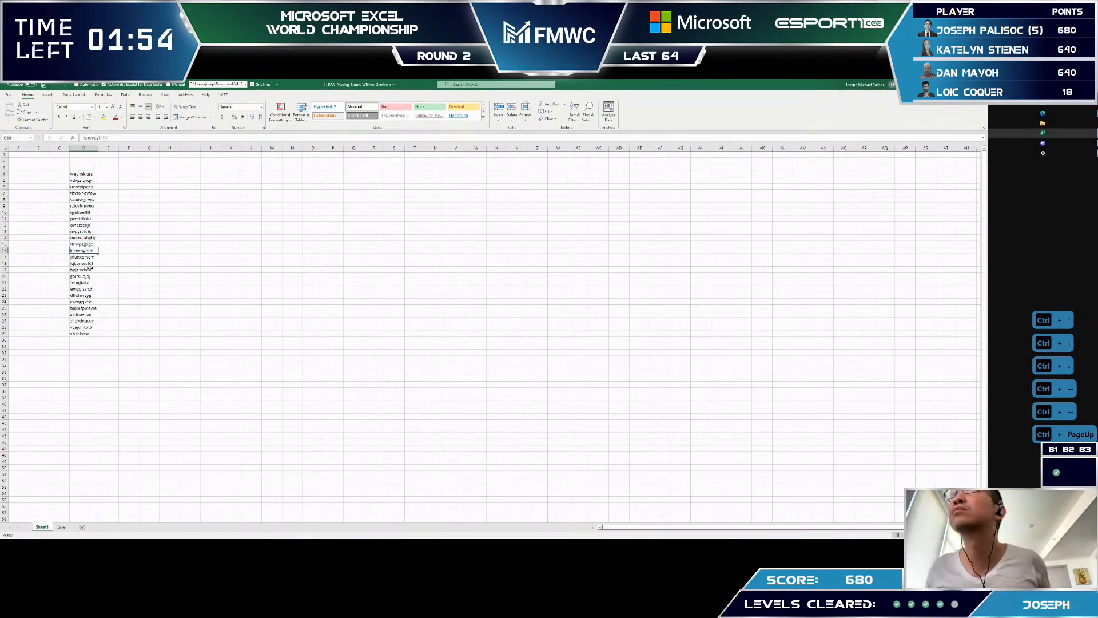
click(90, 288)
click(92, 296)
click(91, 308)
click(89, 315)
click(88, 322)
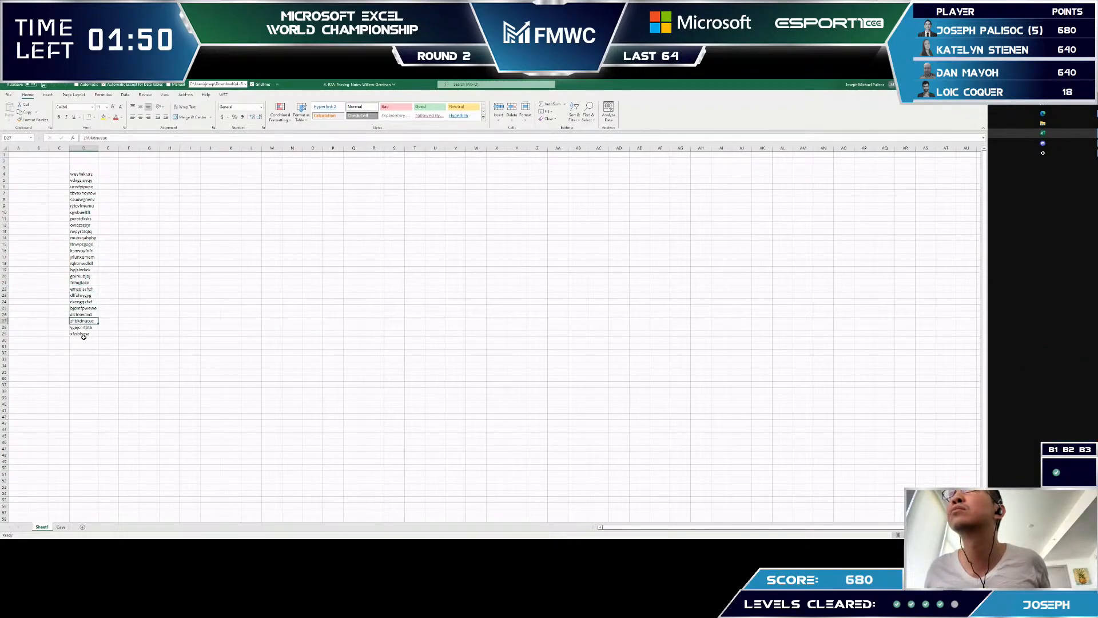
key(ctrl+Up)
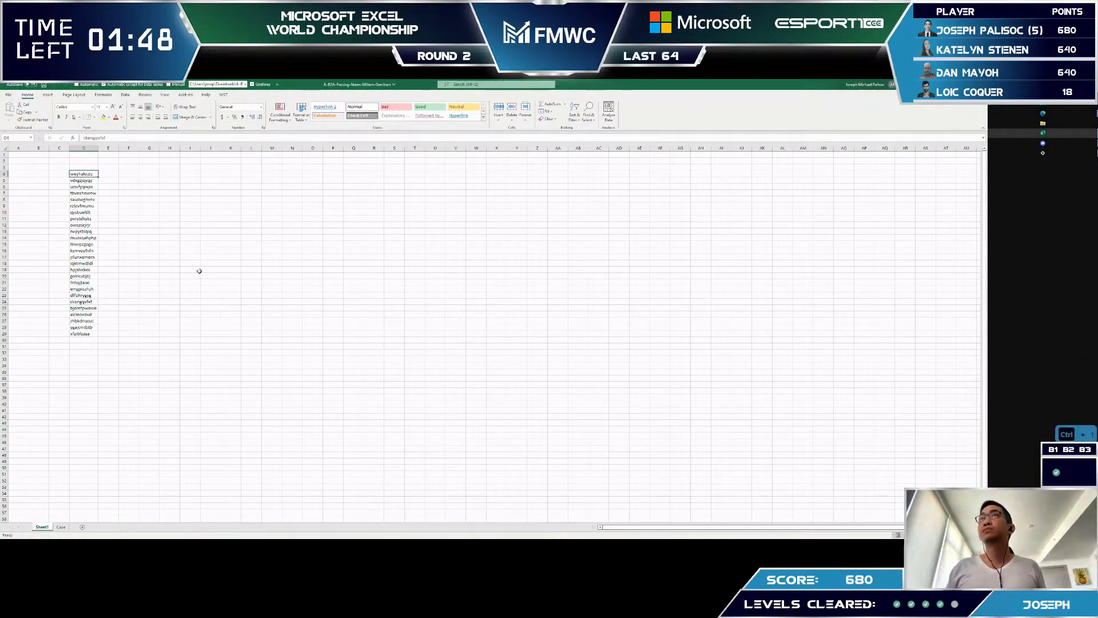
- Check the lower part of the encoded word list in column D of Sheet1 and return to the Case sheet
key(Down)
key(ctrl+Down)
key(Up)
key(Up)
key(Up)
key(Up)
key(Up)
key(Up)
key(Up)
key(ctrl+Up)
key(ctrl+Down)
key(Up)
key(ctrl+Page_Down)
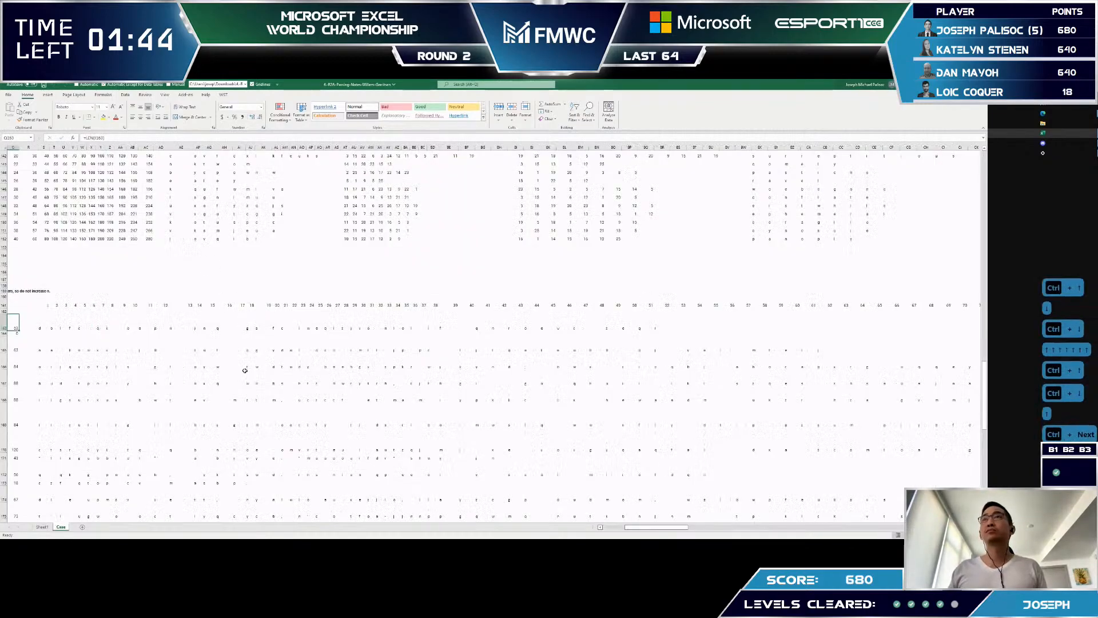
- Review the Level 5 example's code, Δ and answer in row 163 of the Case sheet
key(Left)
key(Left)
key(Left)
key(Left)
key(Left)
key(Left)
key(Left)
key(Left)
key(Left)
key(Left)
key(Left)
key(Left)
key(ctrl+Right)
key(Right)
key(Right)
key(Right)
key(Right)
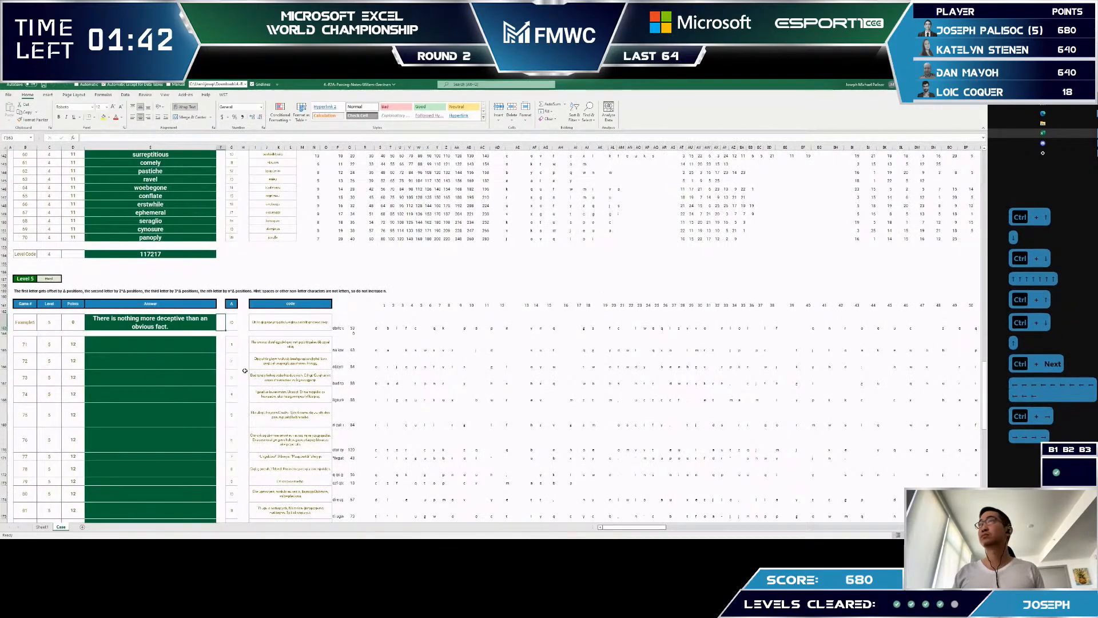
- Trace row 163 through the split-letter block to the start of the letter-number block
key(ctrl+Right)
key(ctrl+Right)
key(Right)
key(ctrl+Right)
key(ctrl+Right)
key(ctrl+Right)
key(ctrl+Left)
key(Right)
key(ctrl+Right)
key(Right)
key(Right)
key(Left)
key(Left)
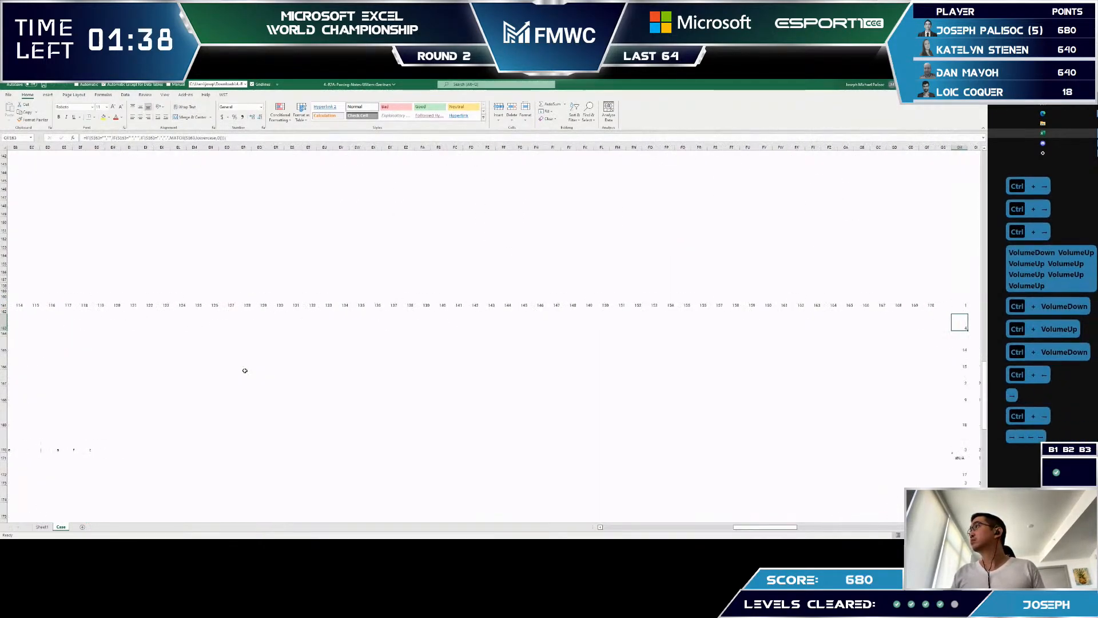
- Copy the 1 to 170 position header above the letter-number block and paste it over a new block one blank column beyond
key(ctrl+Right)
key(Left)
key(Right)
key(Right)
key(Right)
key(Left)
key(Left)
key(Right)
key(Up)
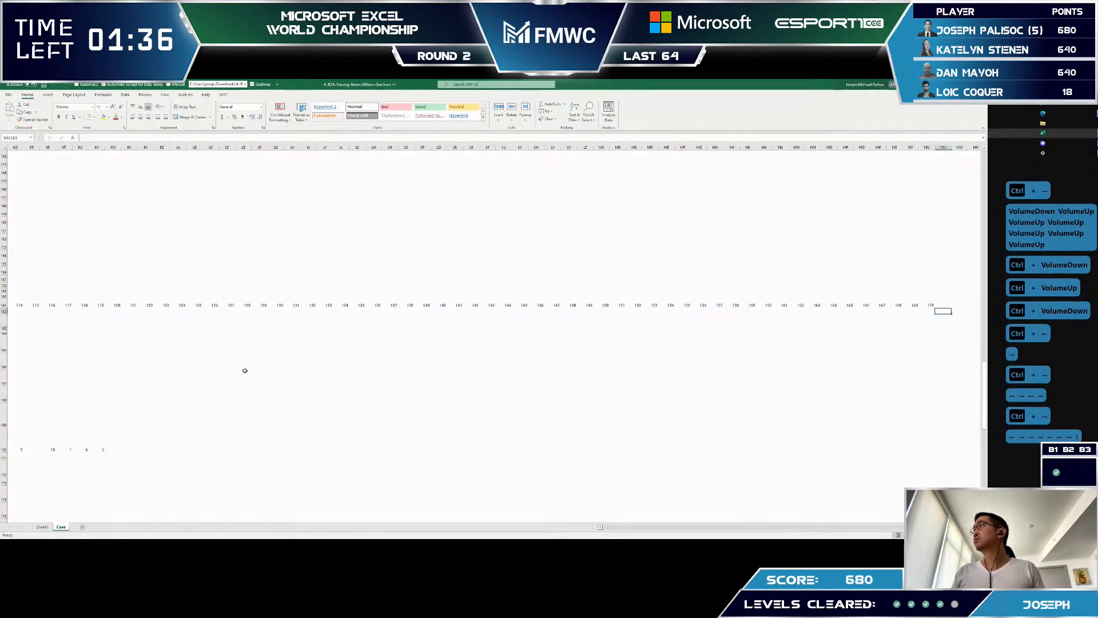
key(Left)
key(Up)
key(ctrl+Left)
key(ctrl+shift+Left)
key(ctrl+c)
key(ctrl+Right)
key(Right)
key(Right)
key(ctrl+v)
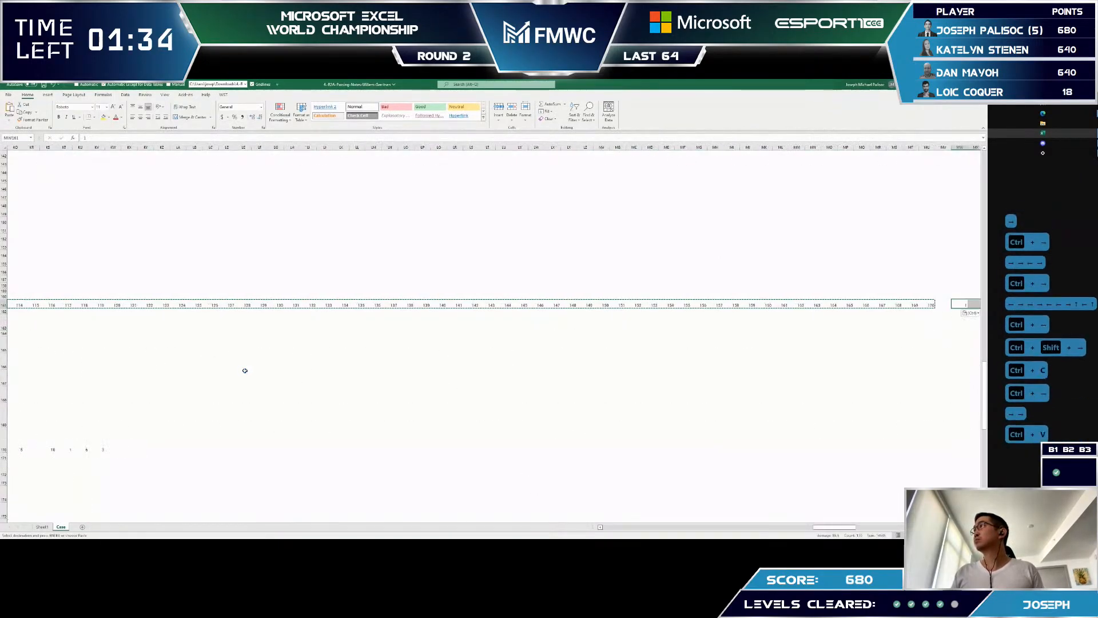
- Copy the formula text from row 163's first letter-number cell into the first cell of the new block in that row
key(Down)
key(Escape)
key(Escape)
key(ctrl+Left)
key(ctrl+Left)
key(F2)
key(ctrl+shift+Home)
key(ctrl+c)
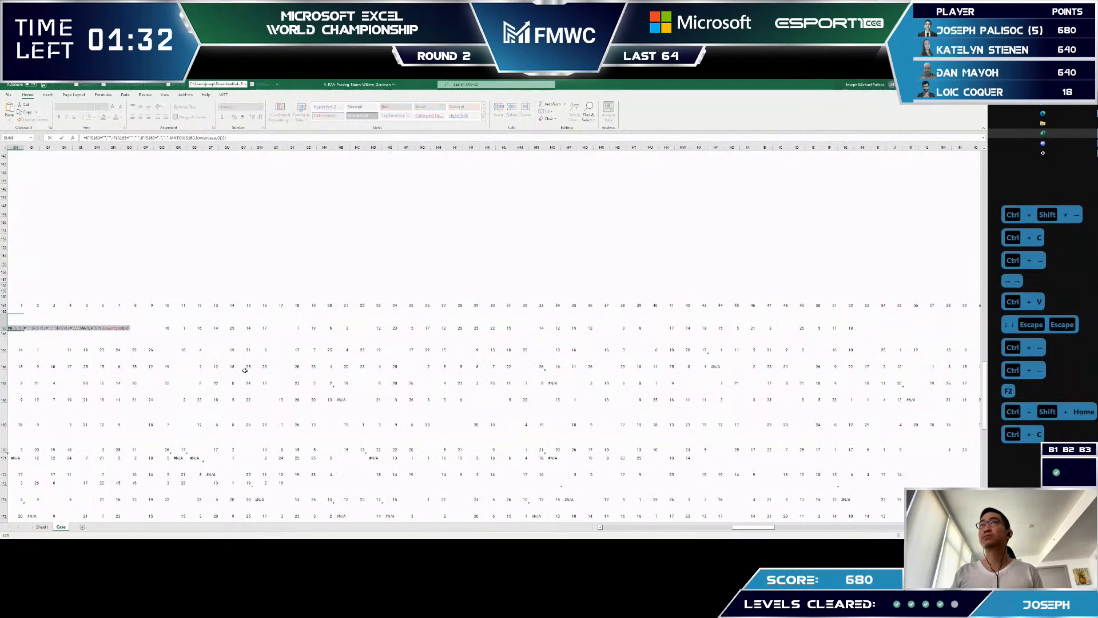
key(Escape)
key(Down)
key(Up)
key(ctrl+Right)
key(Right)
key(Right)
key(F2)
key(ctrl+v)
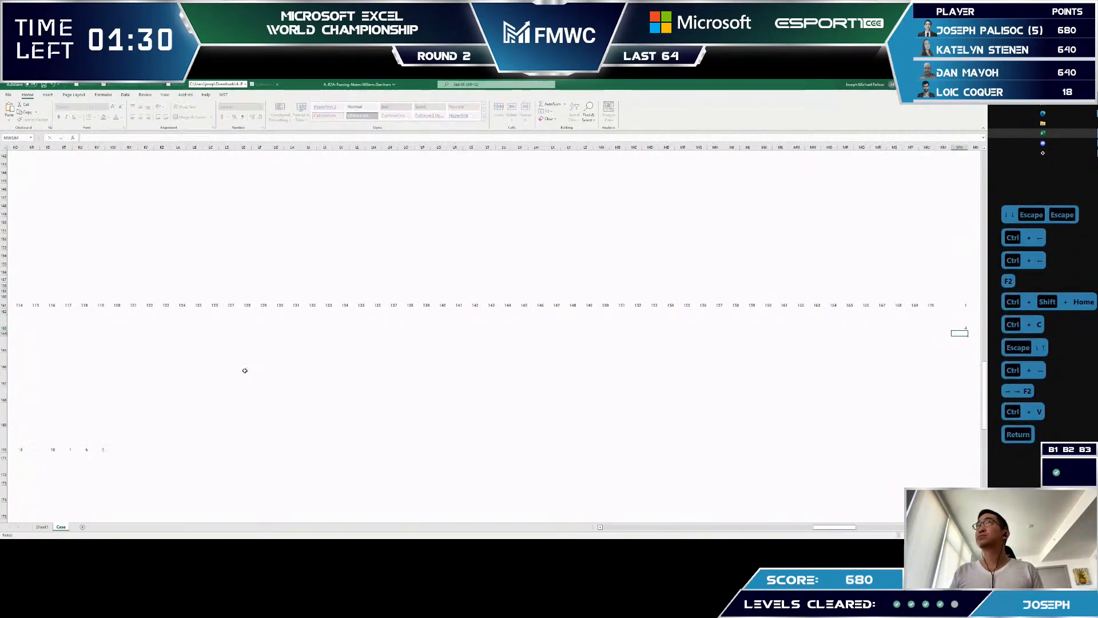
key(Return)
- Open the new block's copied formula for editing and select its MATCH expression
key(Up)
key(F2)
drag(171, 138, 222, 138)
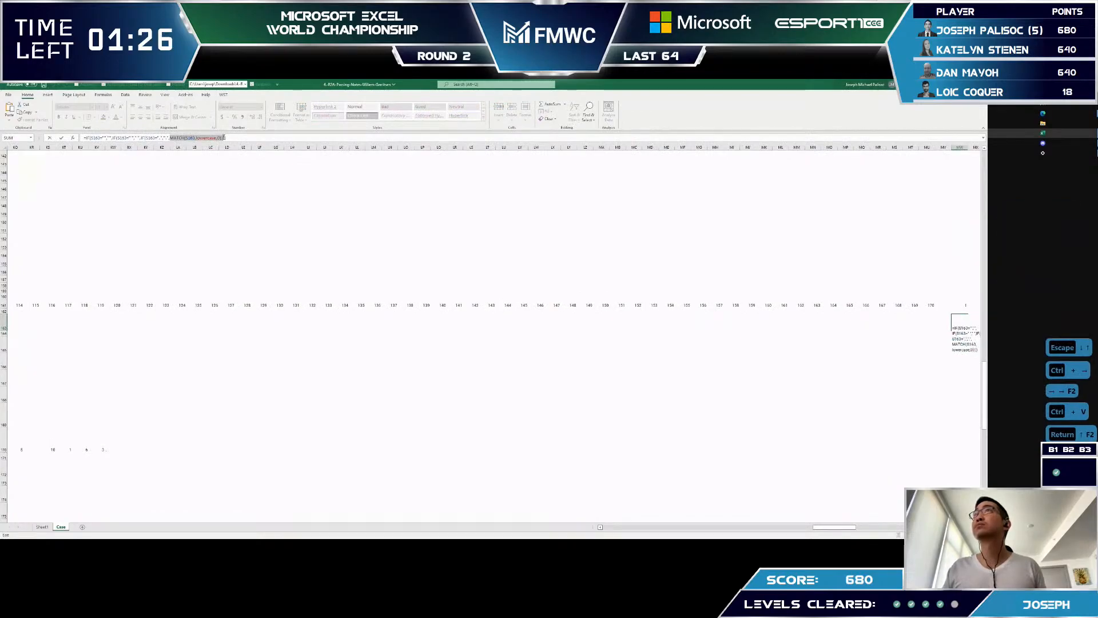
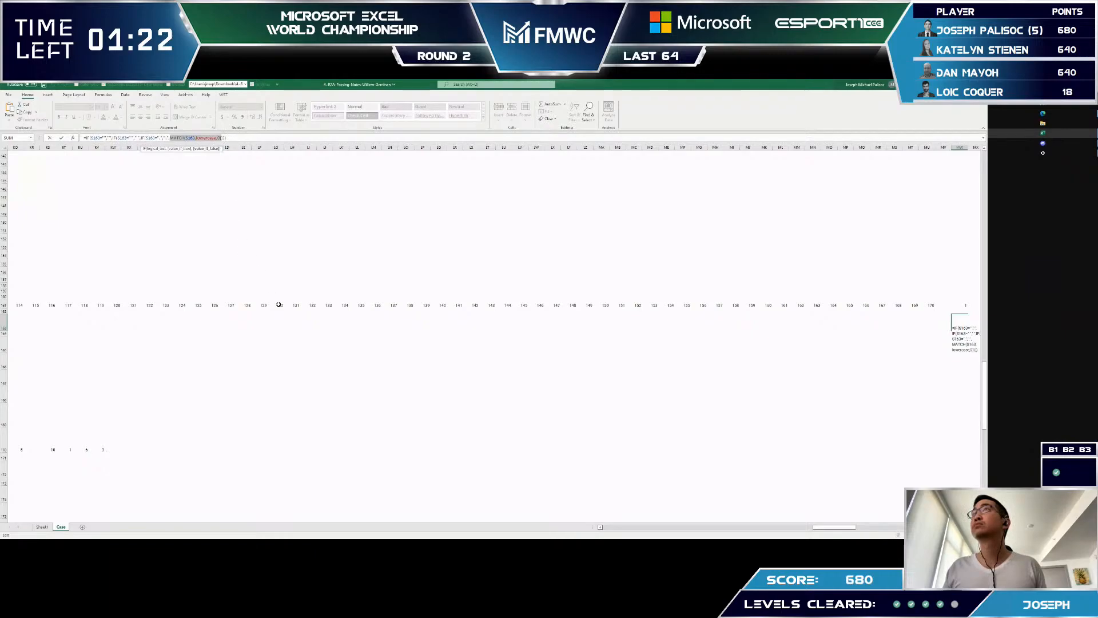
click(292, 322)
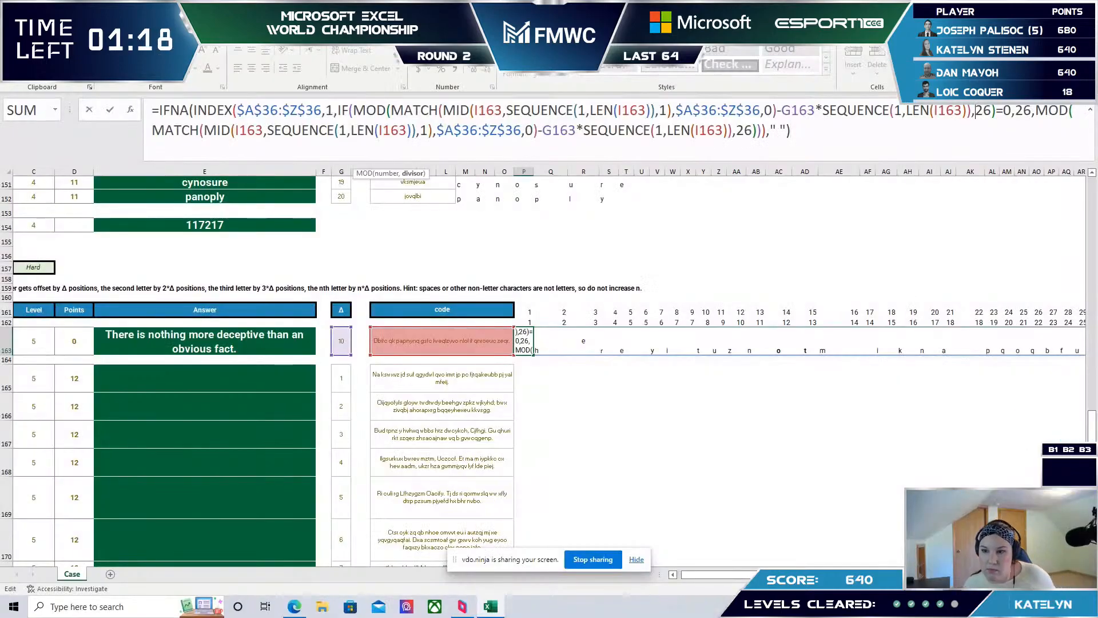
- Append =COUNTBLANK( after the first G163*SEQUENCE(1,LEN(I163)) term in the decoding formula in P163
key(Left)
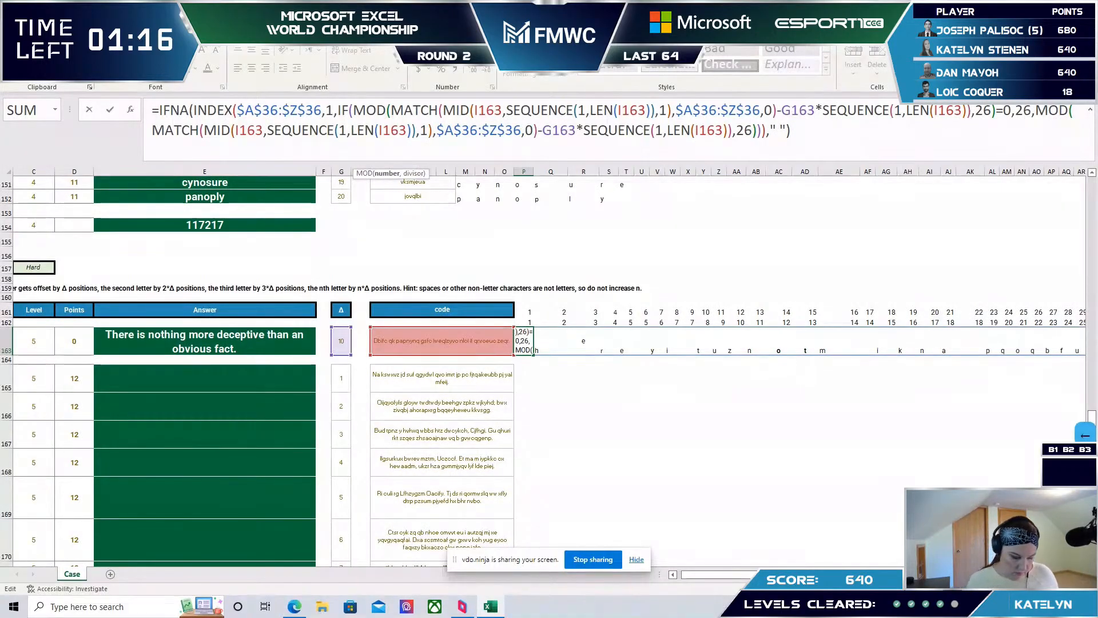
text(=COUNTIFS)
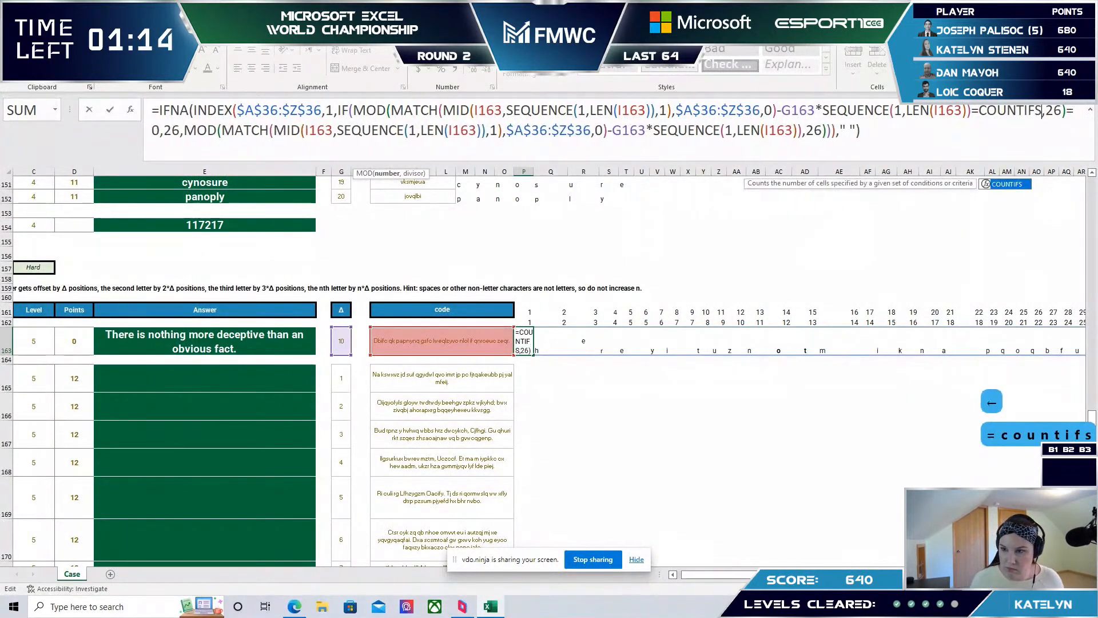
text(()
key(BackSpace)
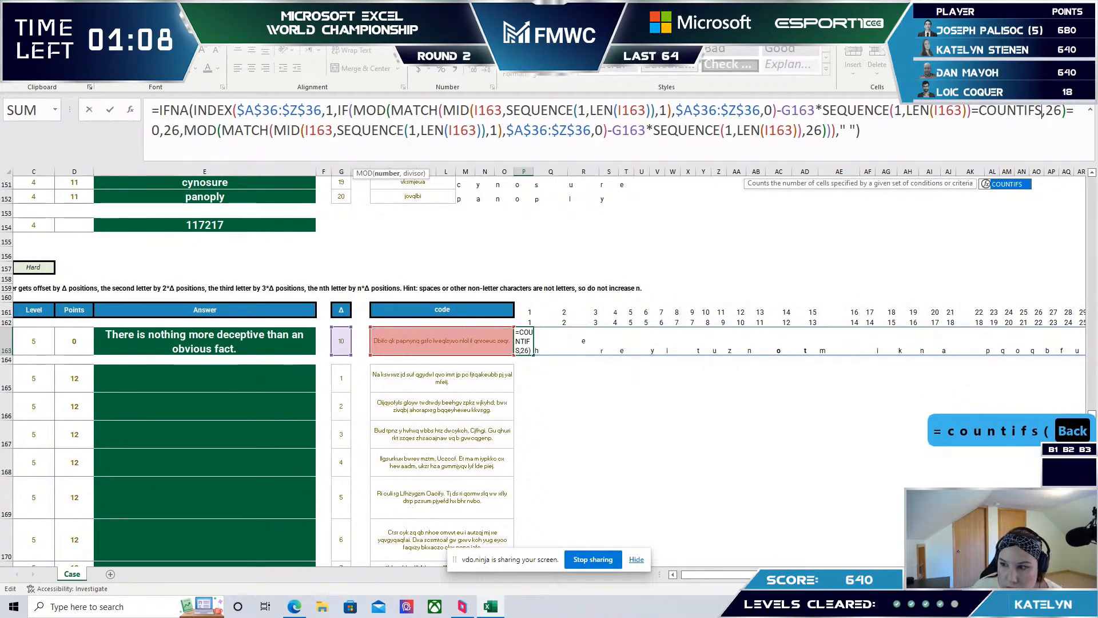
key(BackSpace)
text(a)
key(BackSpace)
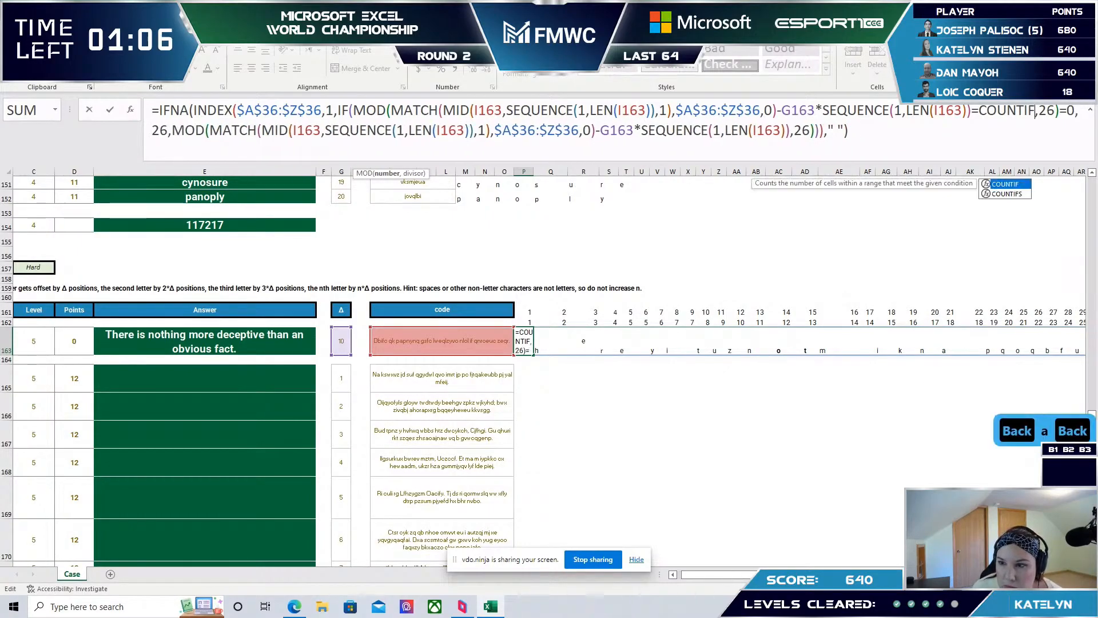
text(A)
key(BackSpace)
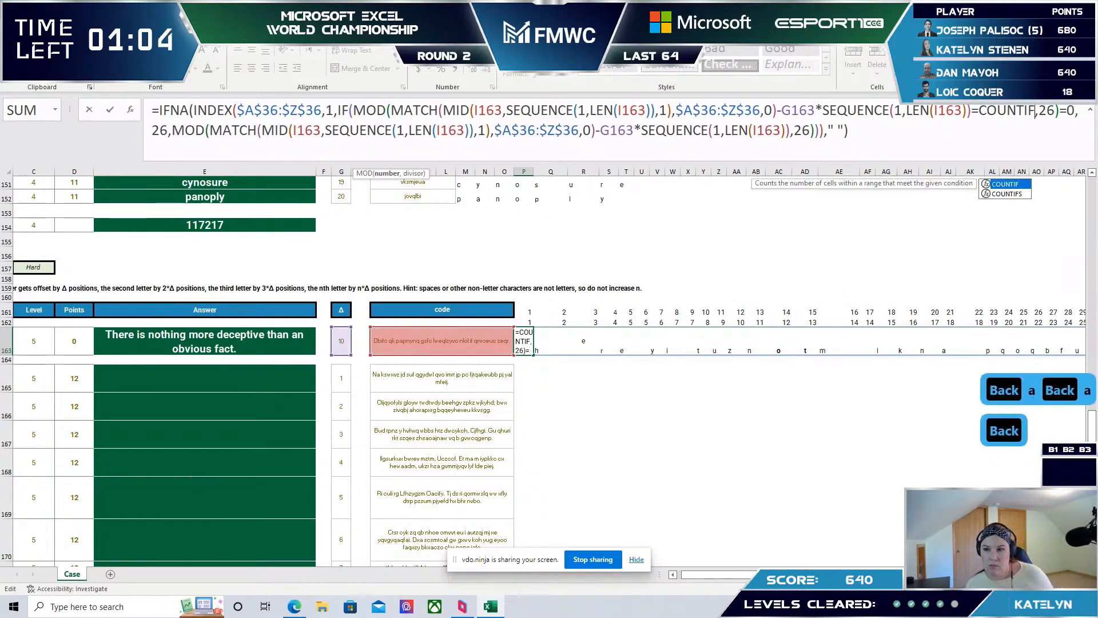
key(BackSpace)
key(BackSpace)
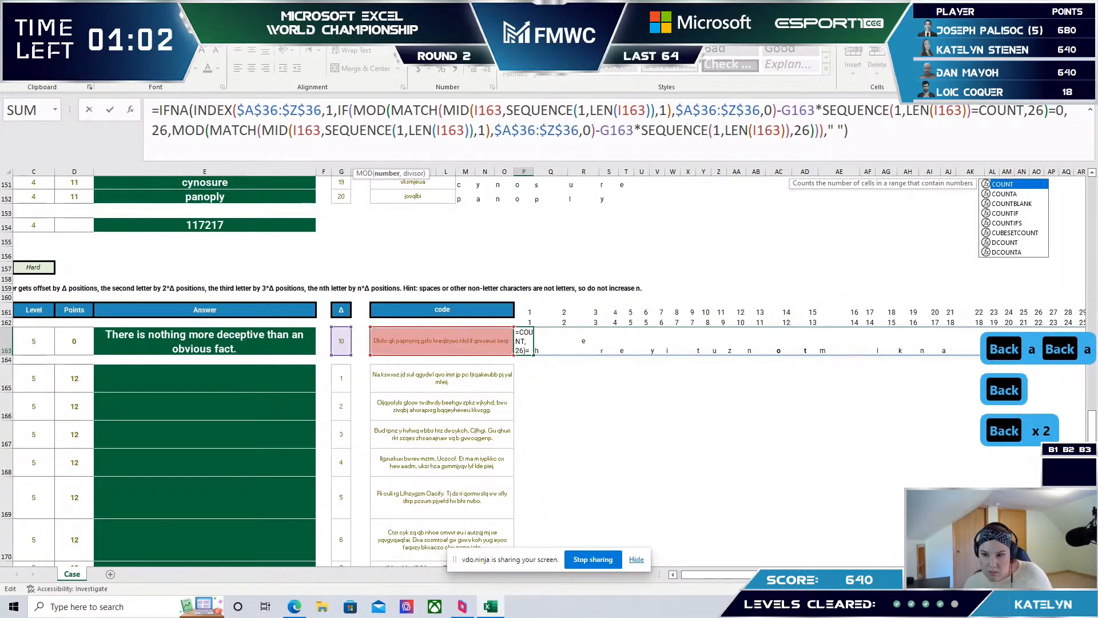
key(Down)
key(Down)
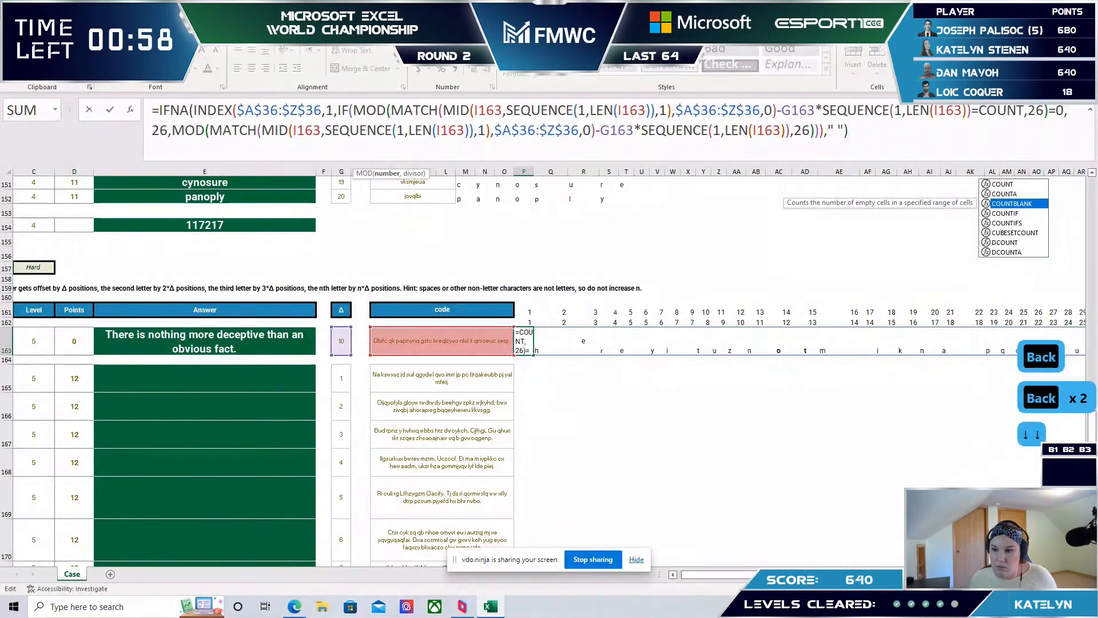
double_click(1011, 203)
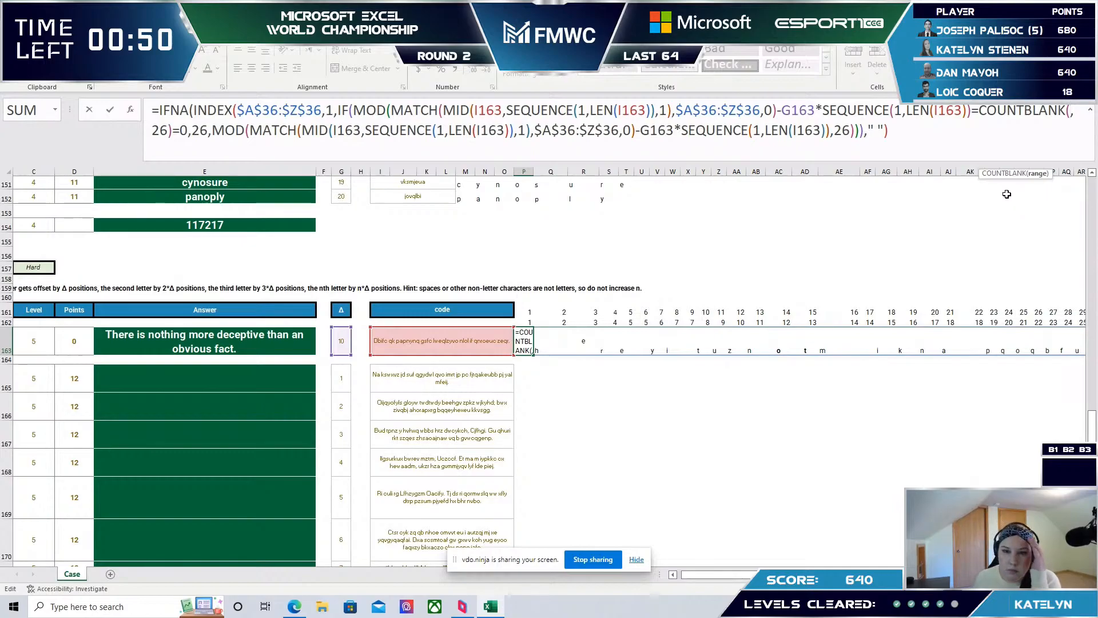
- Use the example code in I163 as the COUNTBLANK range and commit the formula
click(415, 107)
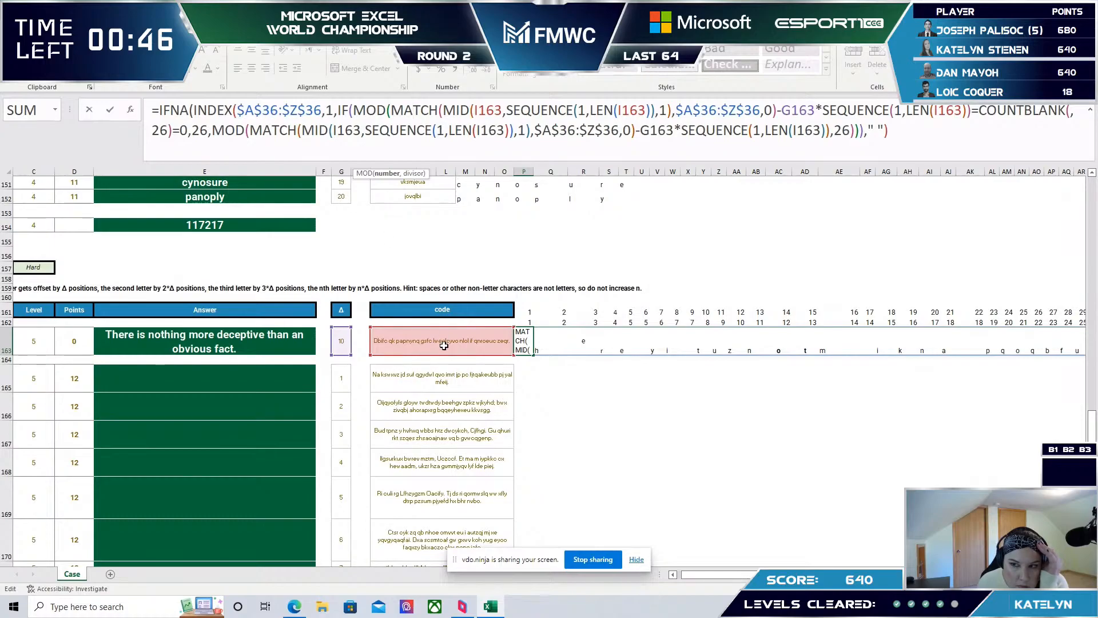
key(Return)
key(Return)
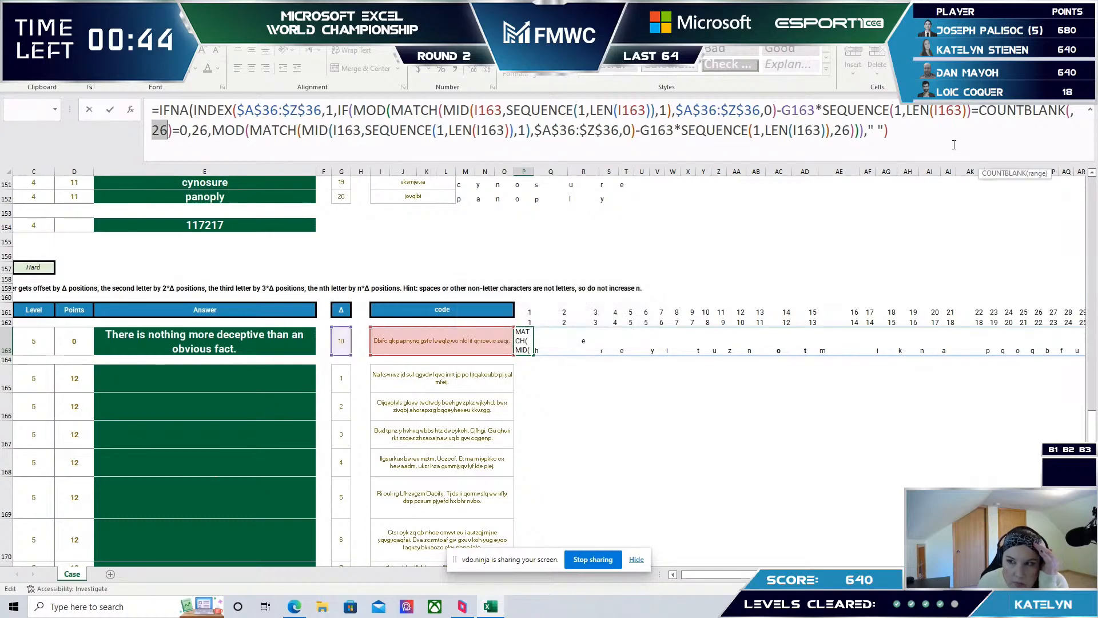
click(1071, 110)
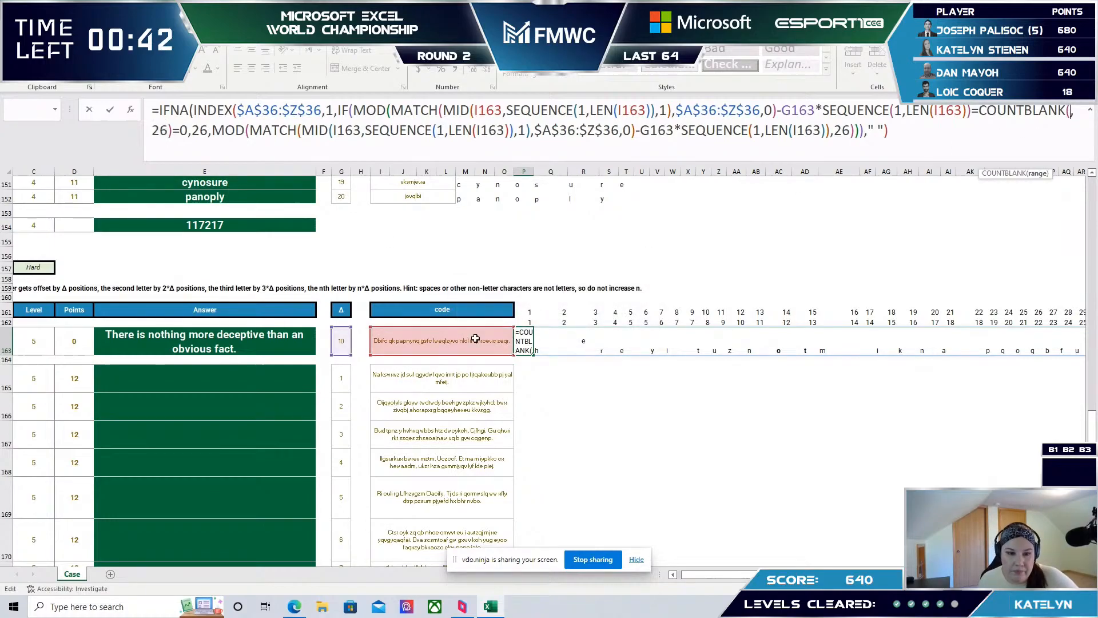
click(375, 342)
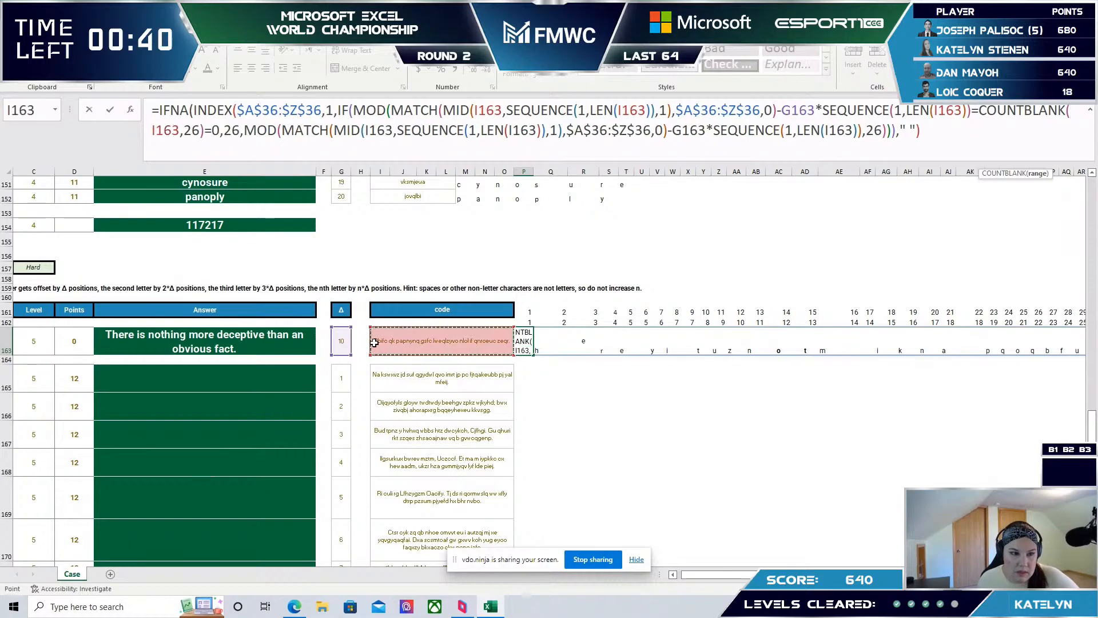
key(Return)
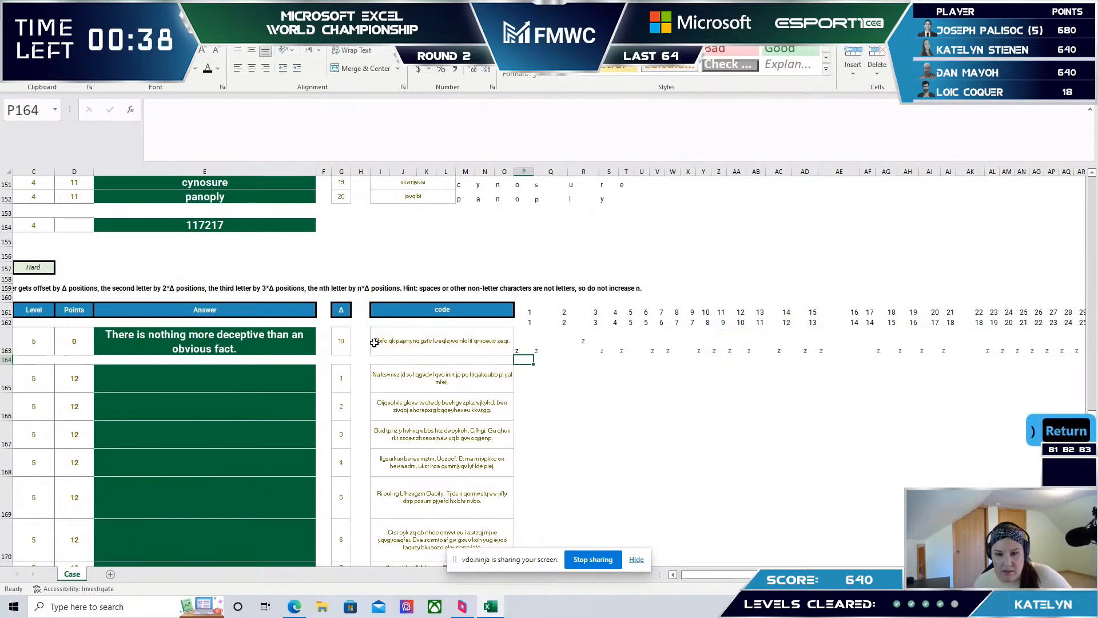
- Replace the equals sign before COUNTBLANK(I163) with a minus sign in the P163 formula
key(Up)
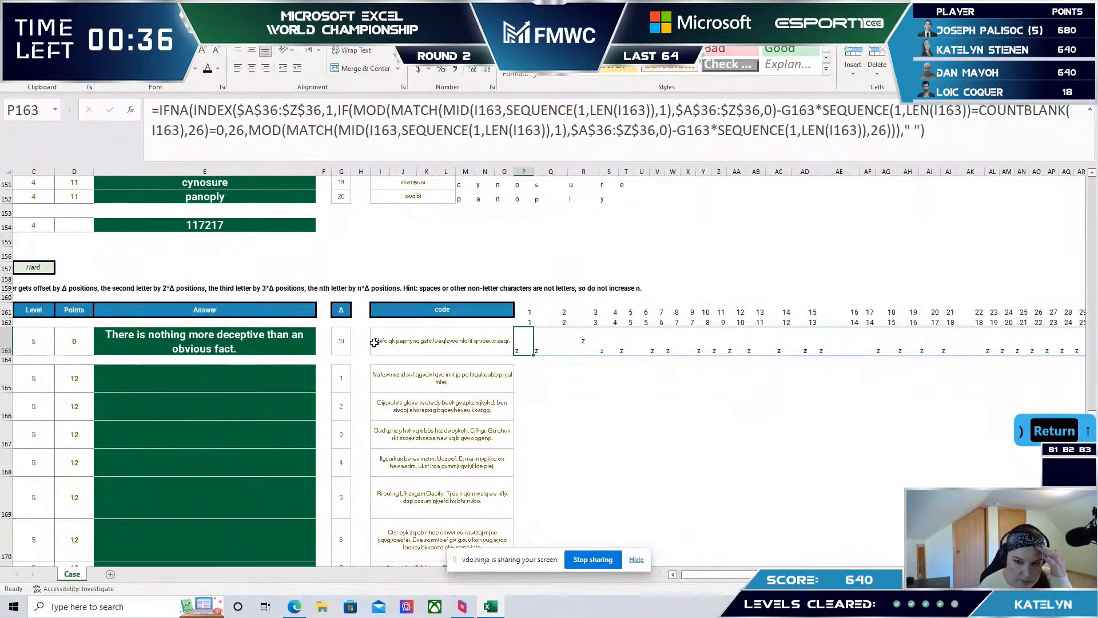
click(954, 127)
key(BackSpace)
text(-)
key(Return)
- Check the example's decoded letters along row 163 and compare them with the code in I163
key(Up)
key(Right)
key(Right)
key(Right)
key(Right)
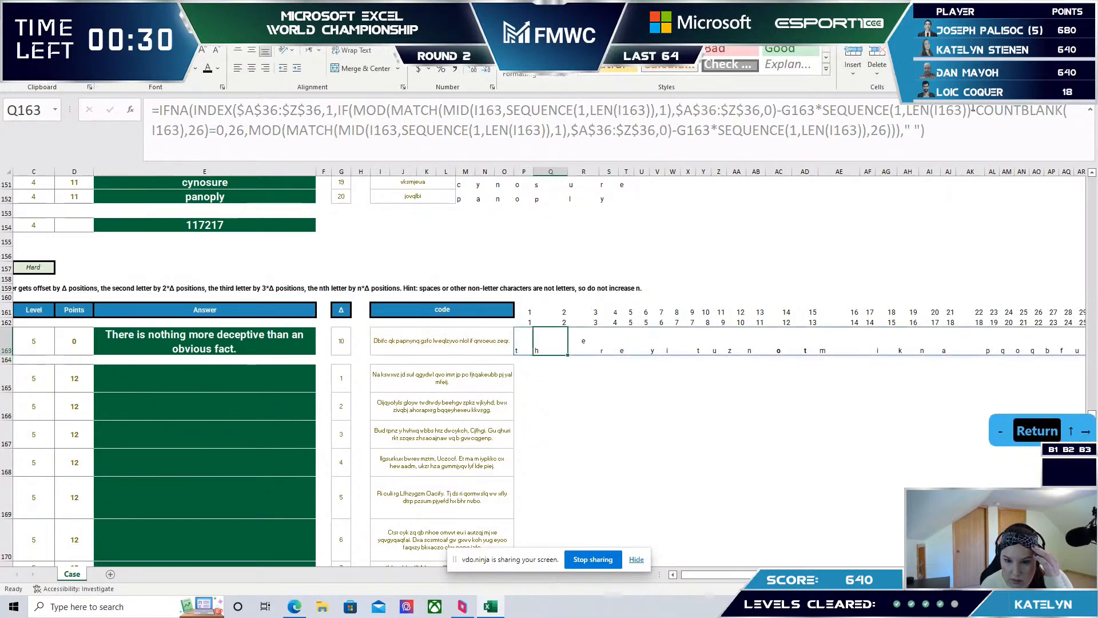
key(Right)
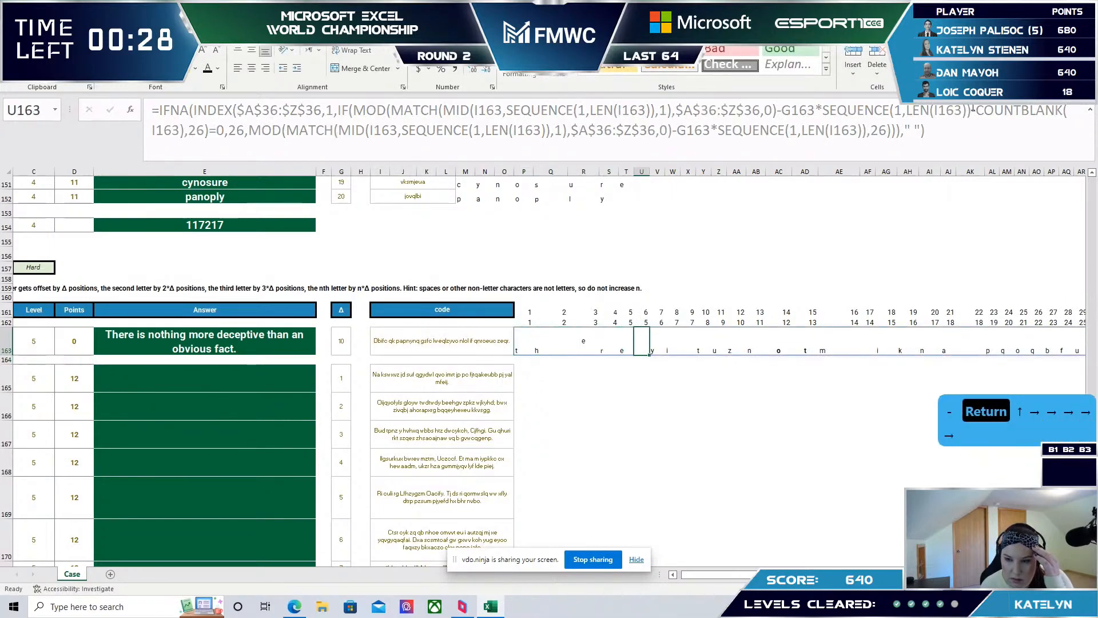
key(Right)
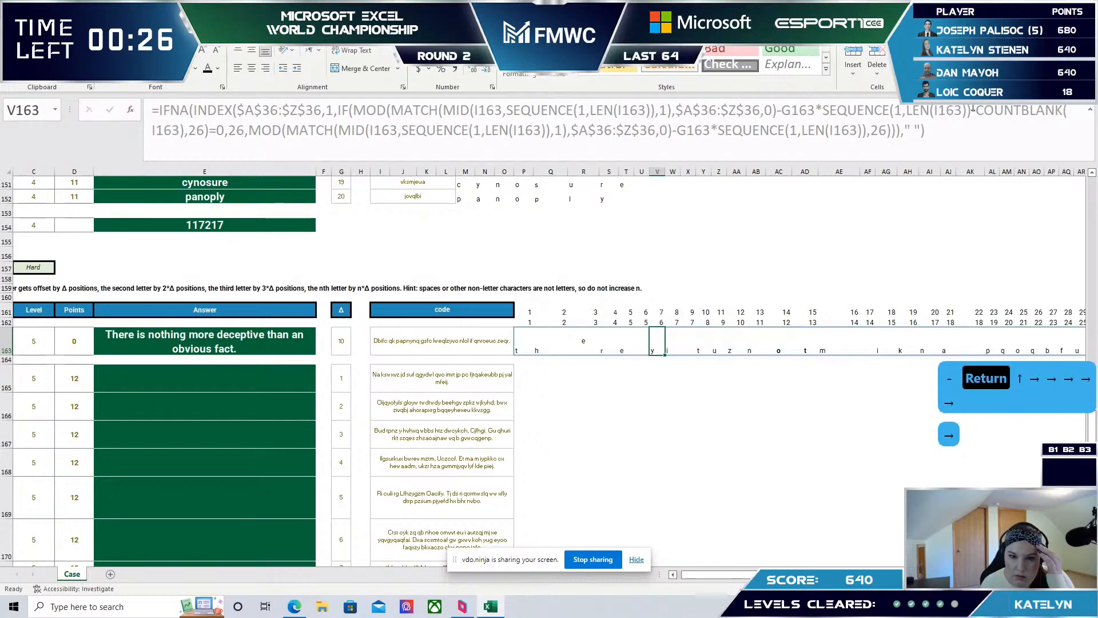
key(Left)
key(Left)
key(Left)
key(Left)
key(Left)
key(Left)
key(Left)
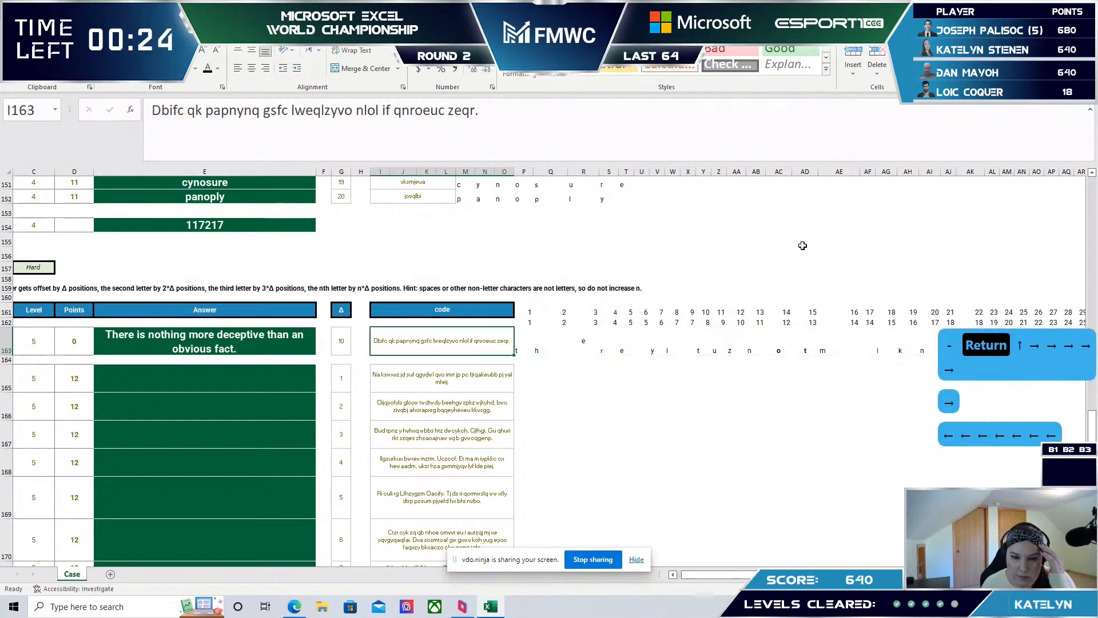
- Reopen the P163 decoding formula and review its COUNTBLANK and MATCH terms and the alphabet row it references
key(Right)
key(F2)
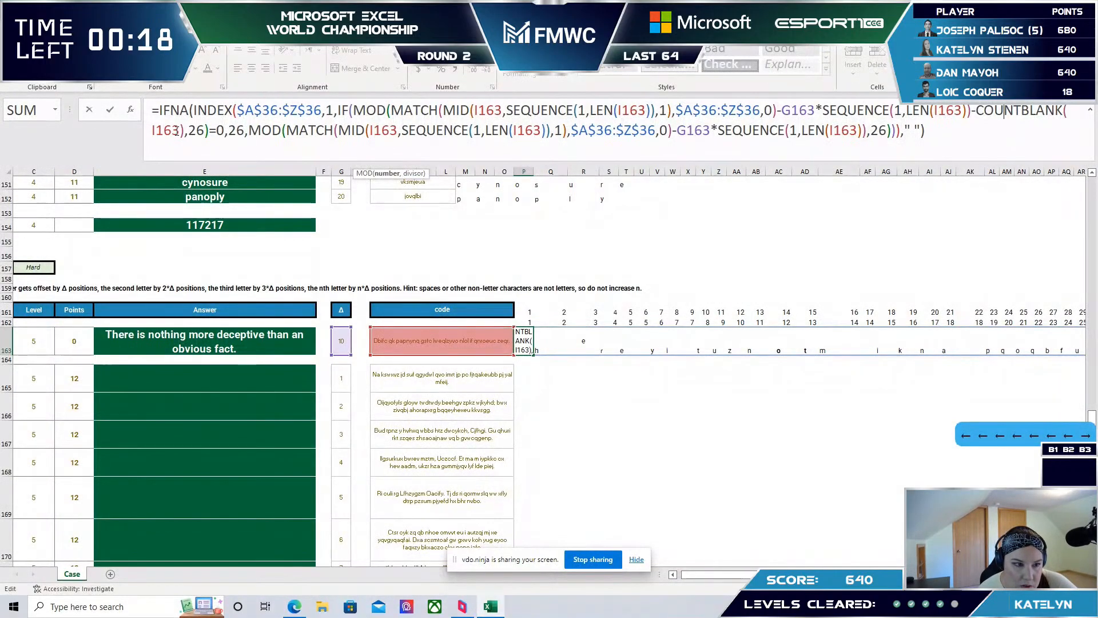
drag(741, 574, 732, 573)
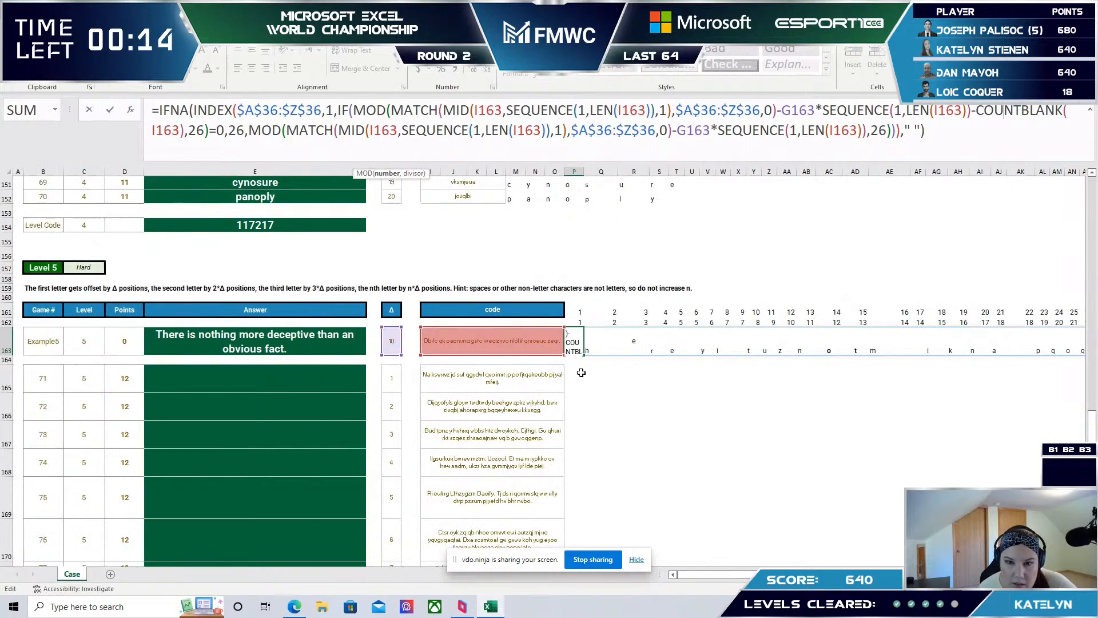
click(627, 134)
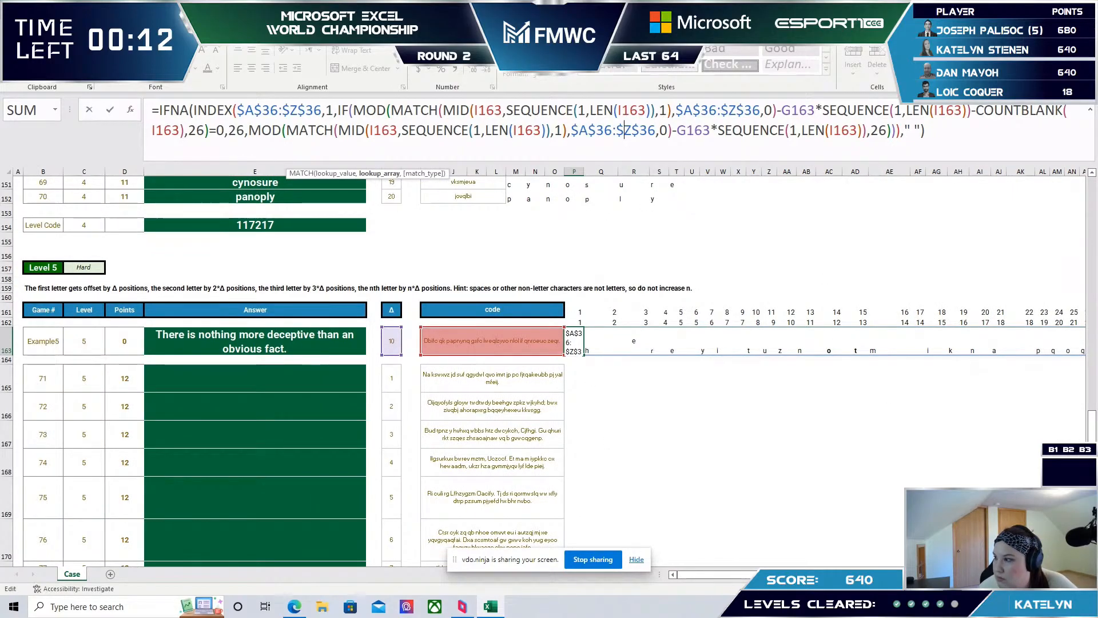
key(Return)
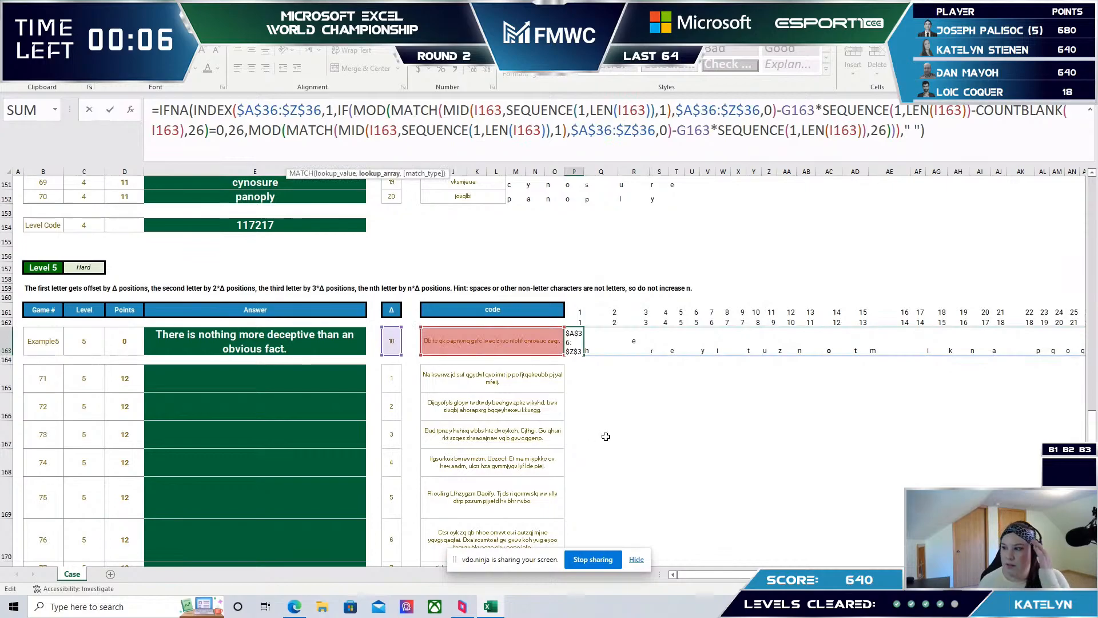
scroll(606, 436, up, 10)
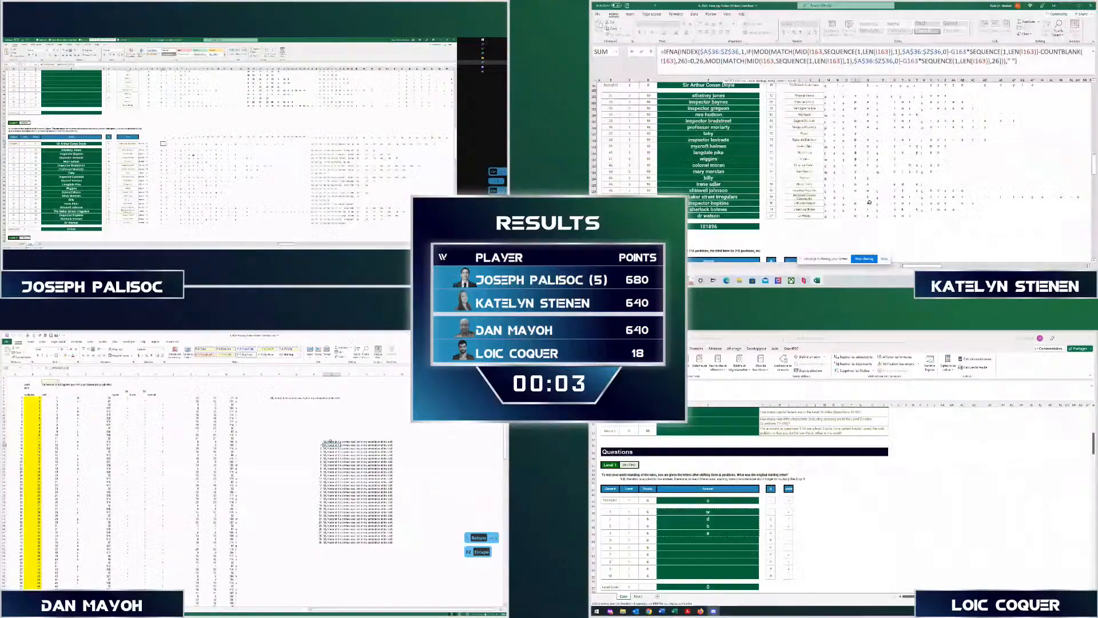
scroll(869, 203, up, 10)
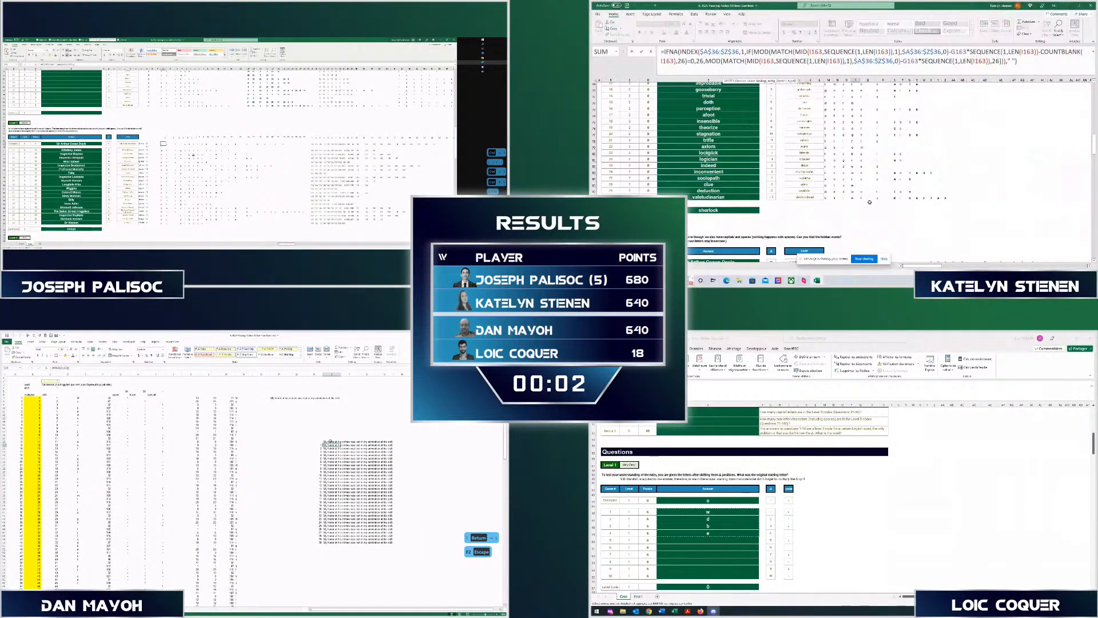
scroll(869, 203, up, 5)
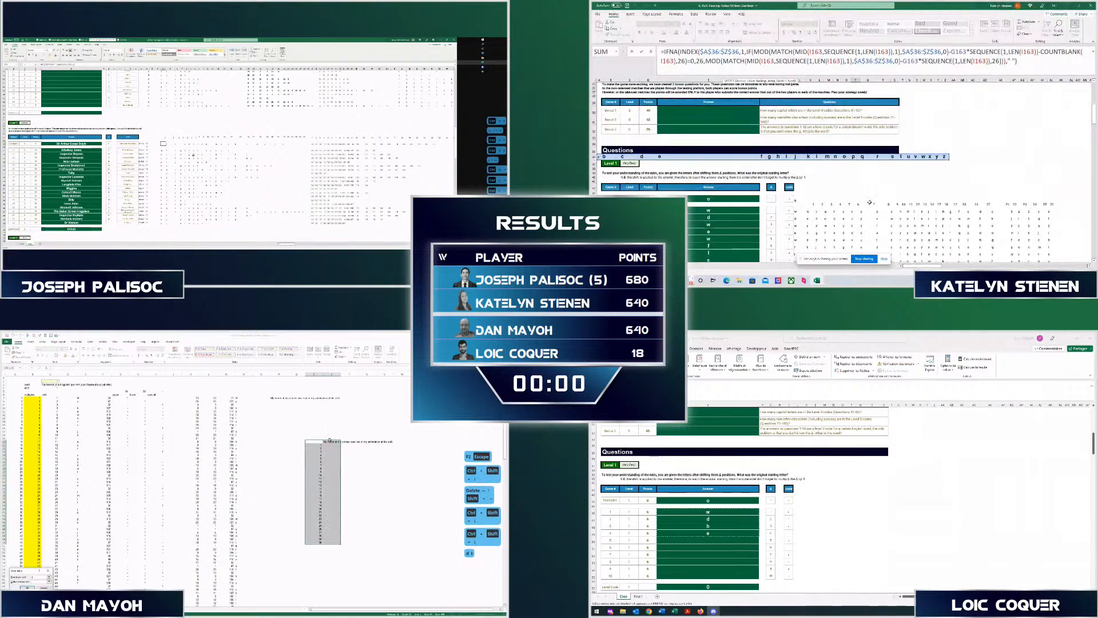
- Fill the selected column of the letter-shift worksheet with the decoded phrase text for every listed row
scroll(869, 202, down, 5)
key(Return)
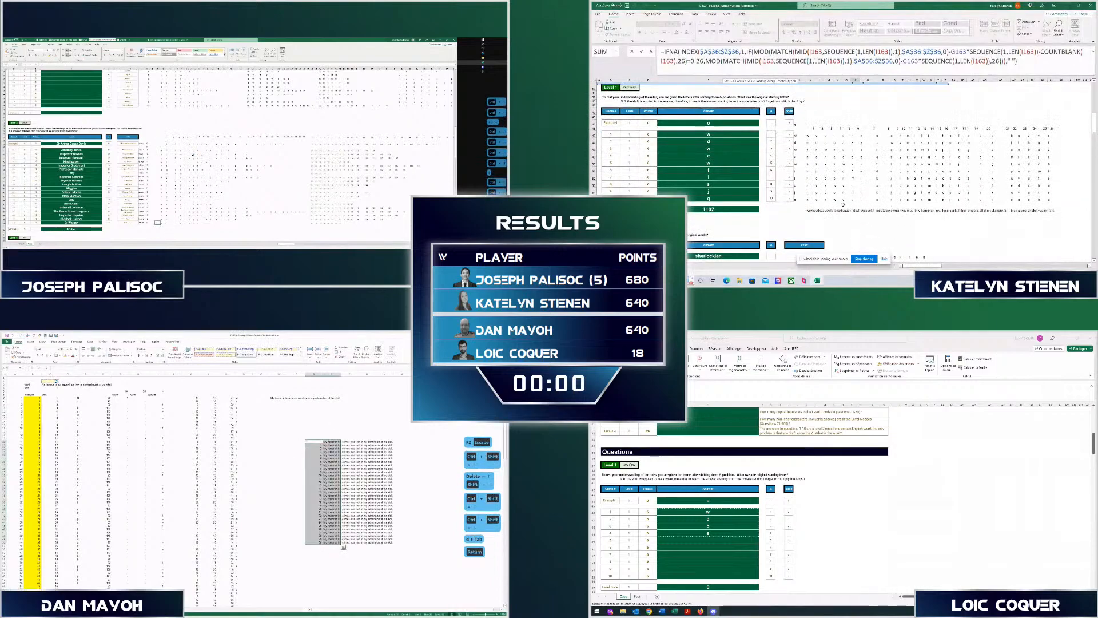
- Copy the decoded phrase cell in the newly filled column and paste it as values only
key(Right)
scroll(194, 154, down, 20)
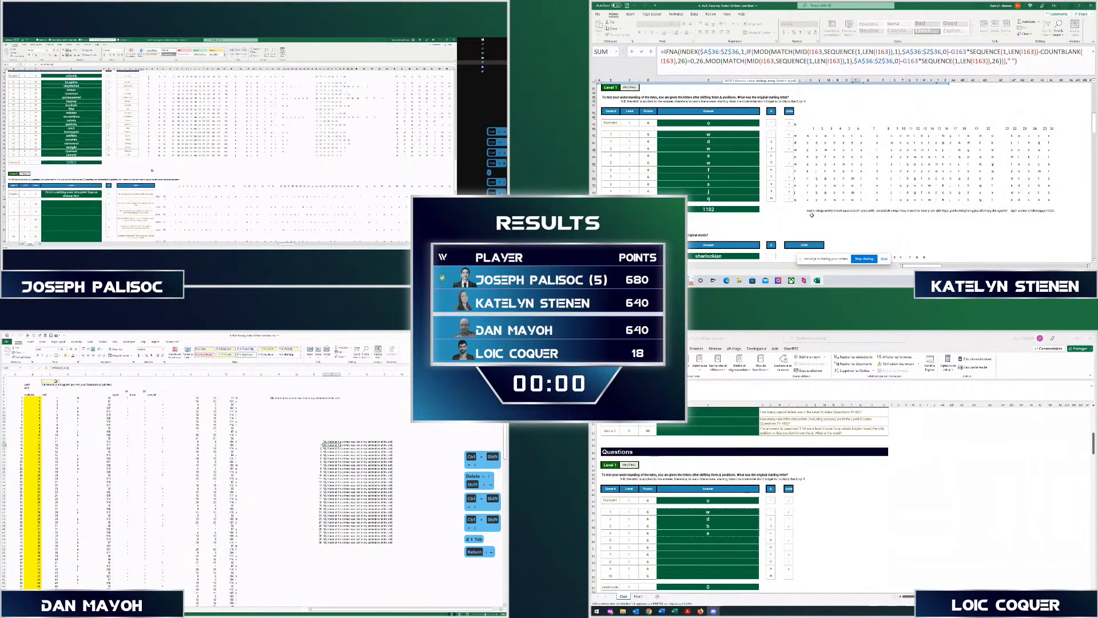
key(ctrl+c)
click(151, 171)
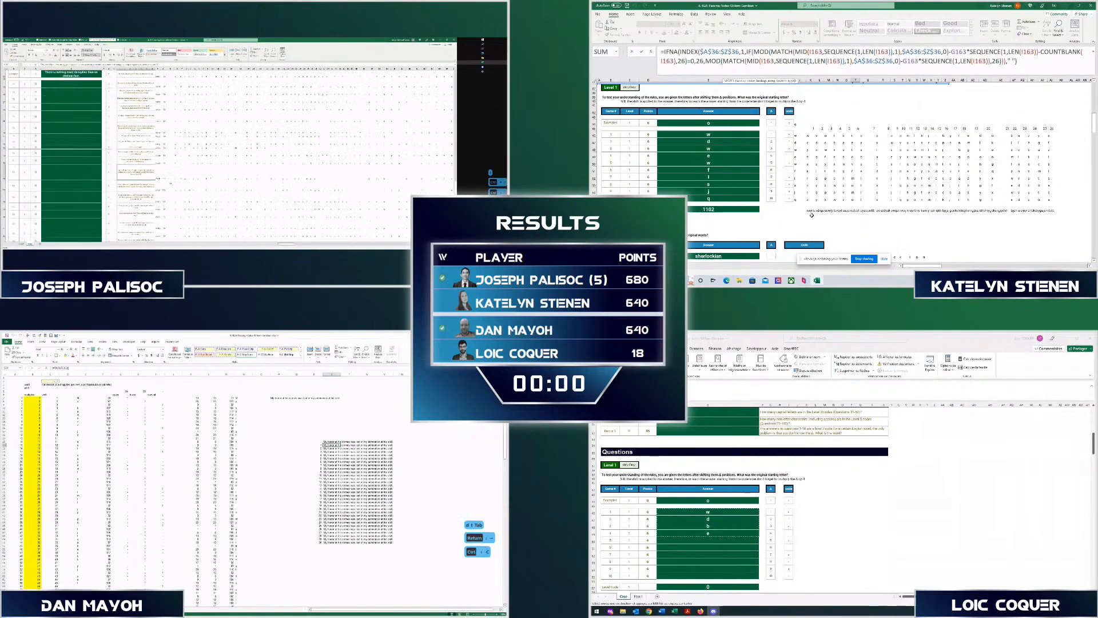
scroll(162, 177, down, 5)
key(ctrl+shift+v)
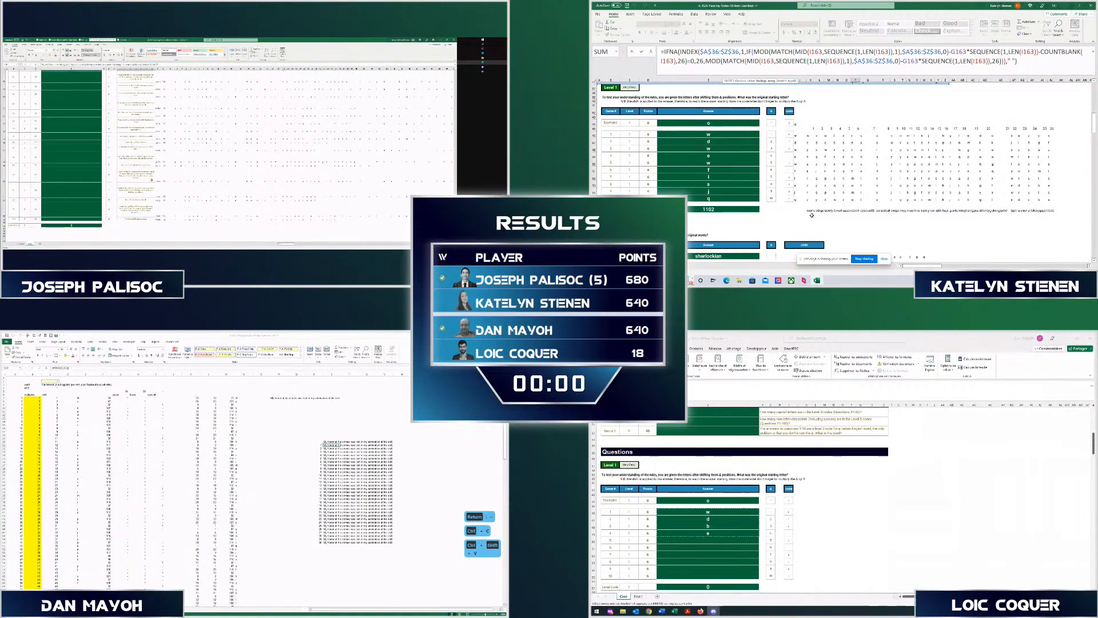
scroll(187, 185, up, 5)
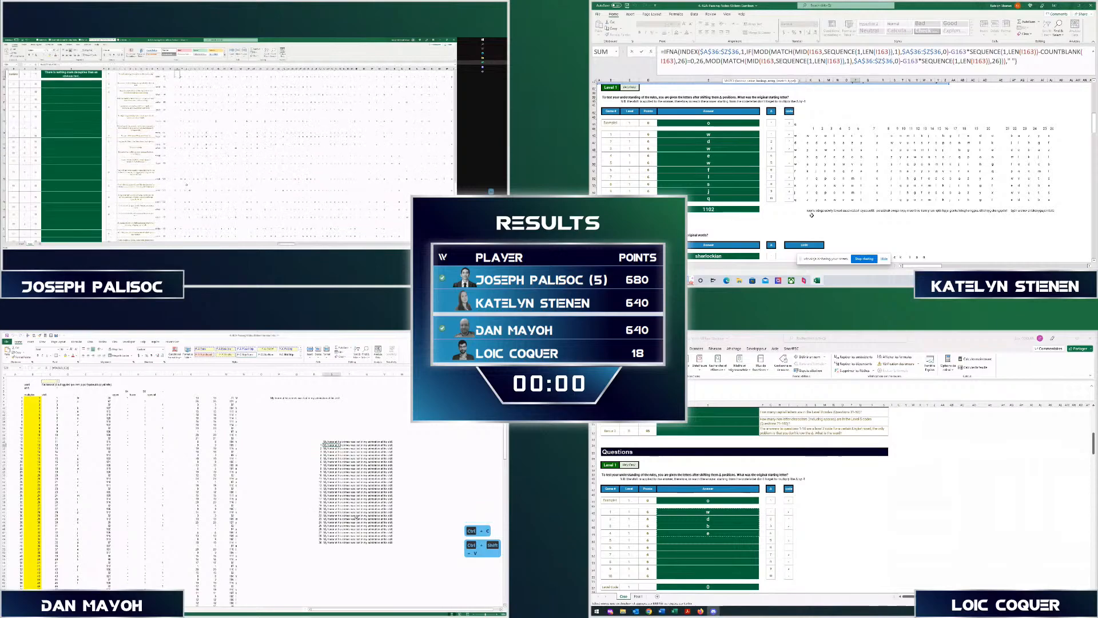
key(Escape)
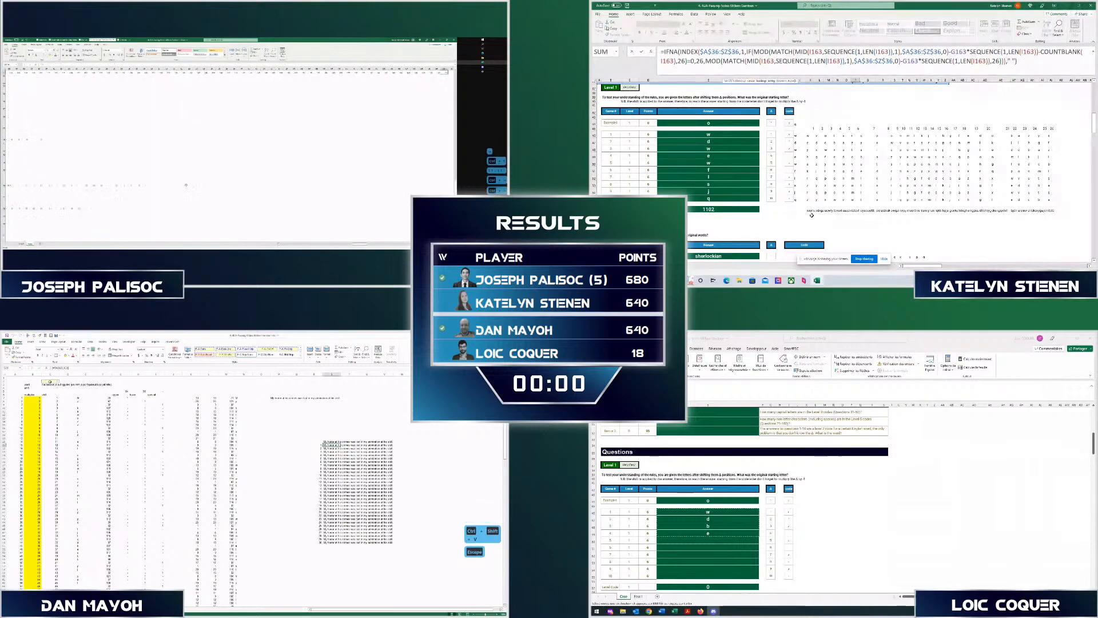